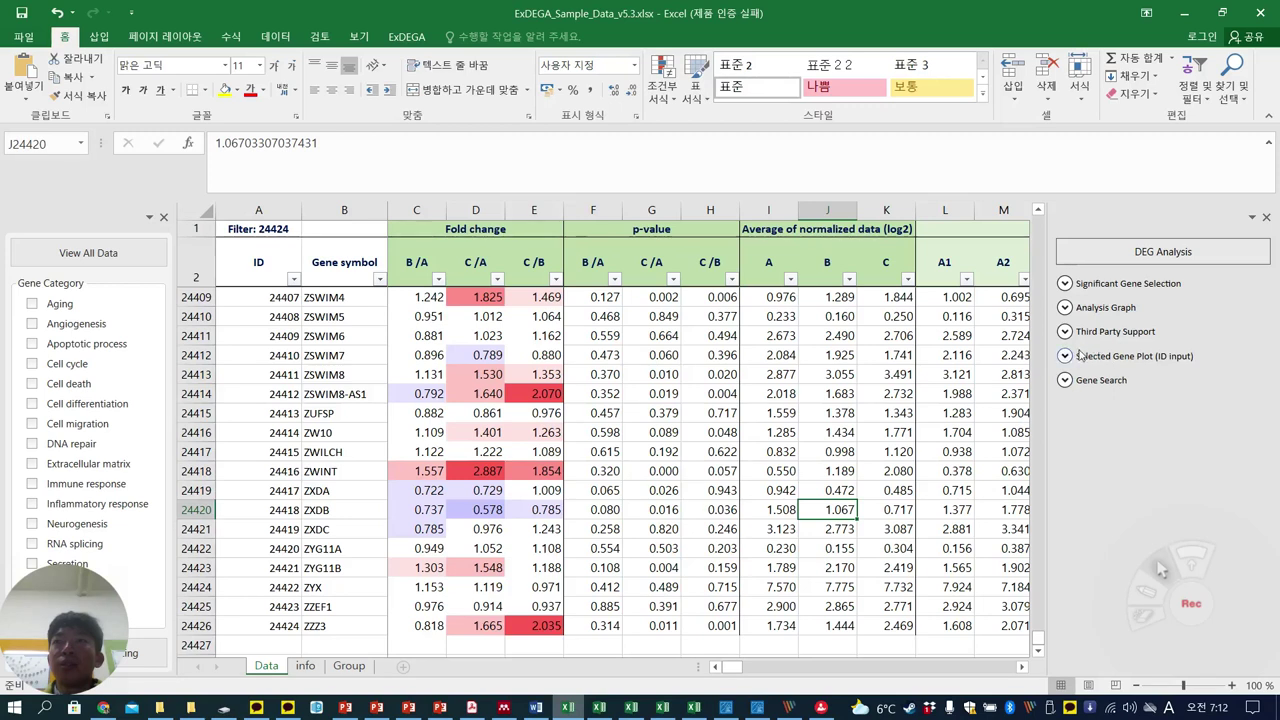
Filter the genes through Significant Gene Selection for the B /A comparison, with the direction set to Up
left_click(1065, 331)
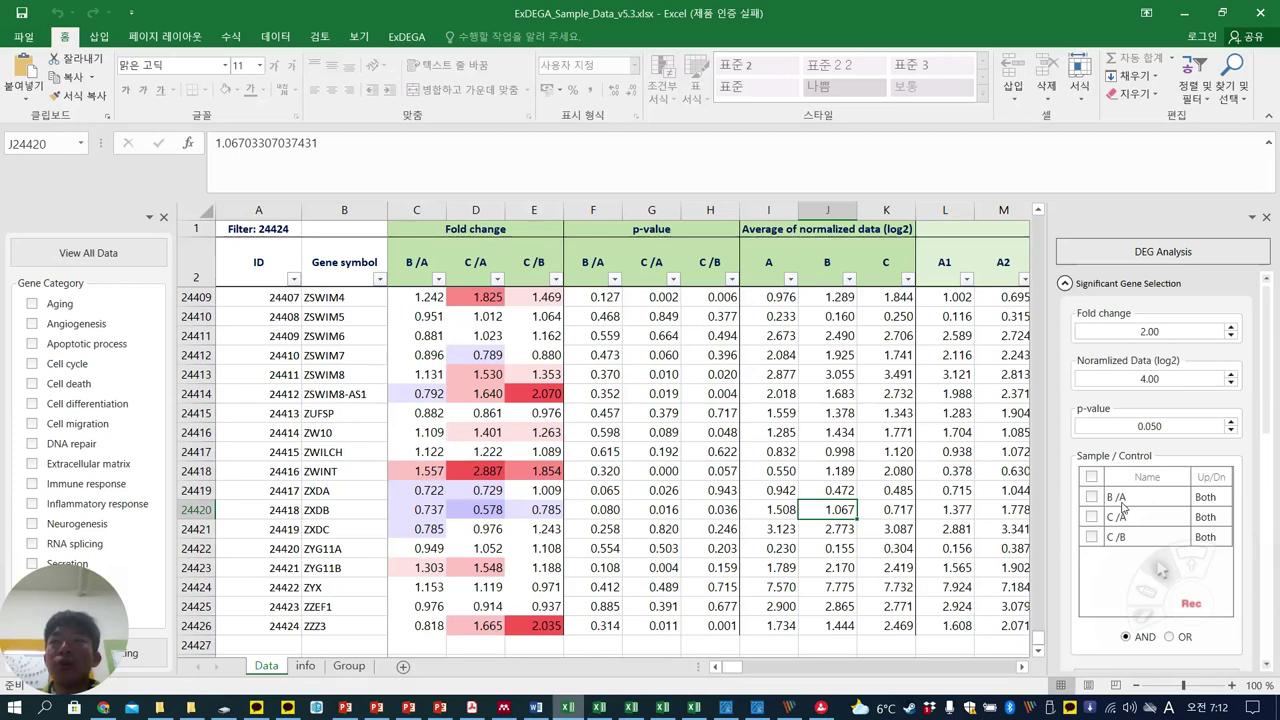
left_click(1091, 497)
left_click(1217, 499)
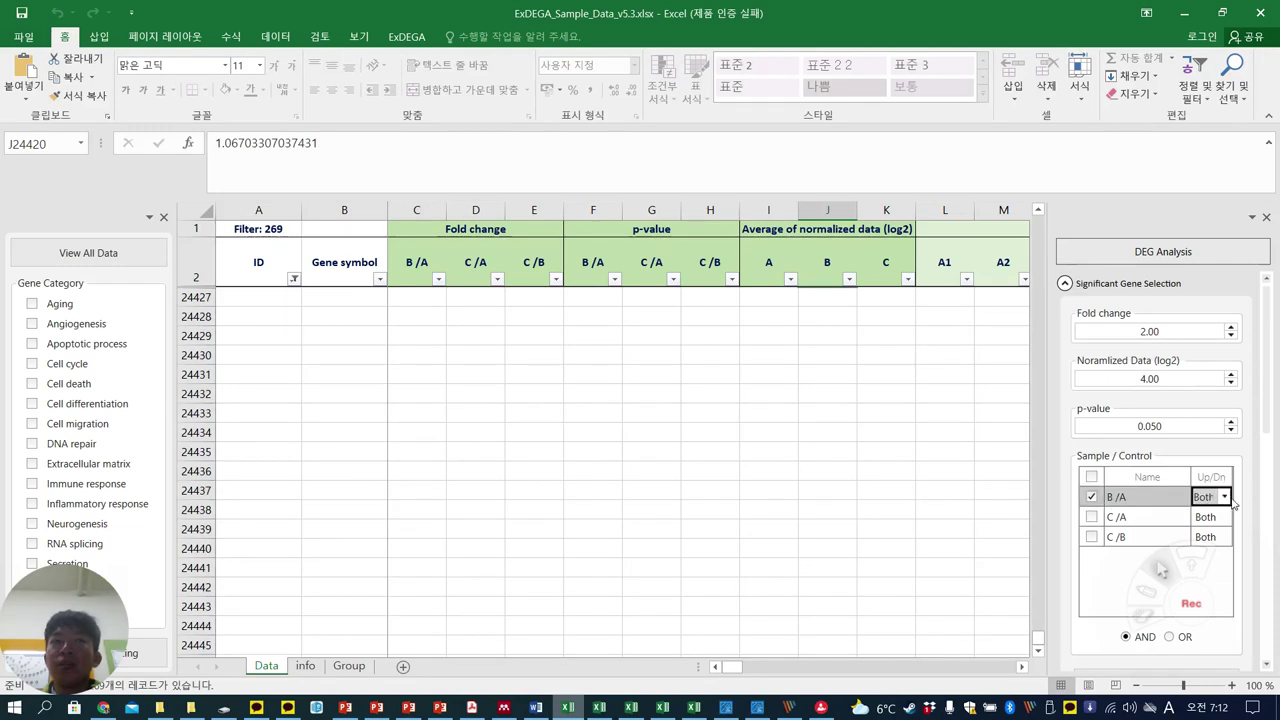
left_click(1224, 497)
left_click(1210, 542)
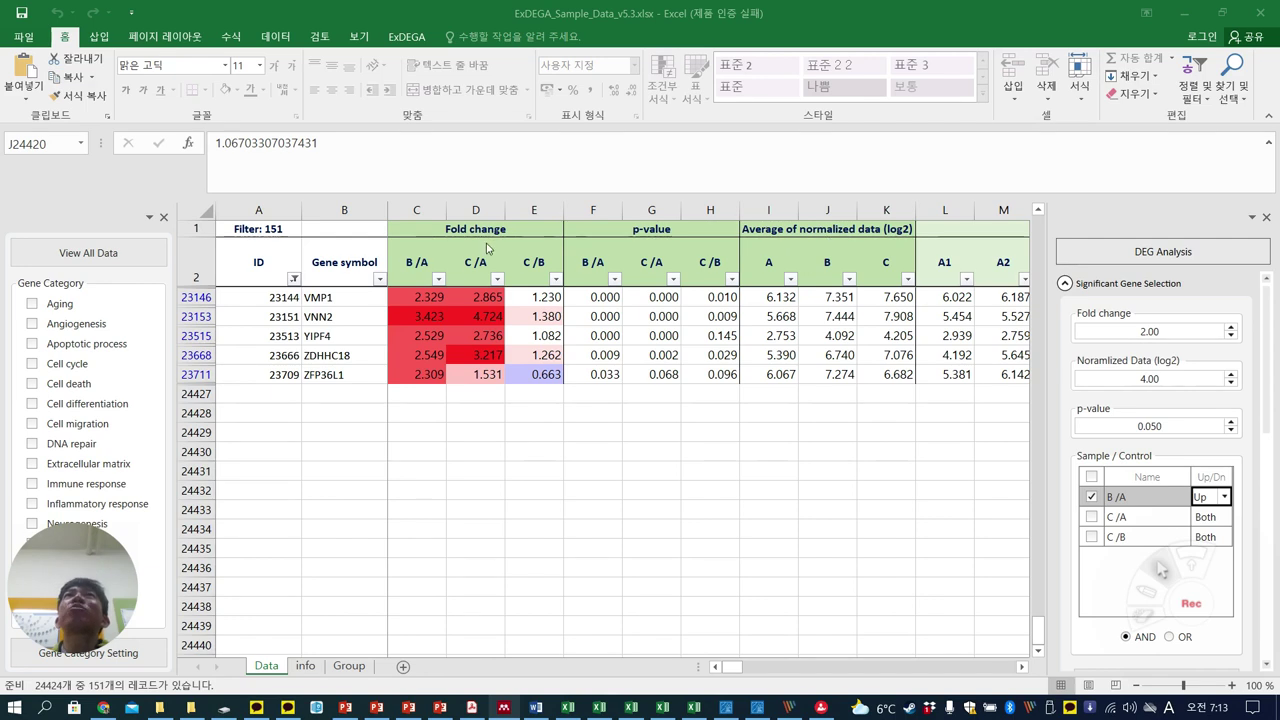
Copy all filtered gene symbols from the Gene symbol column
scroll(560, 470, "up", 2)
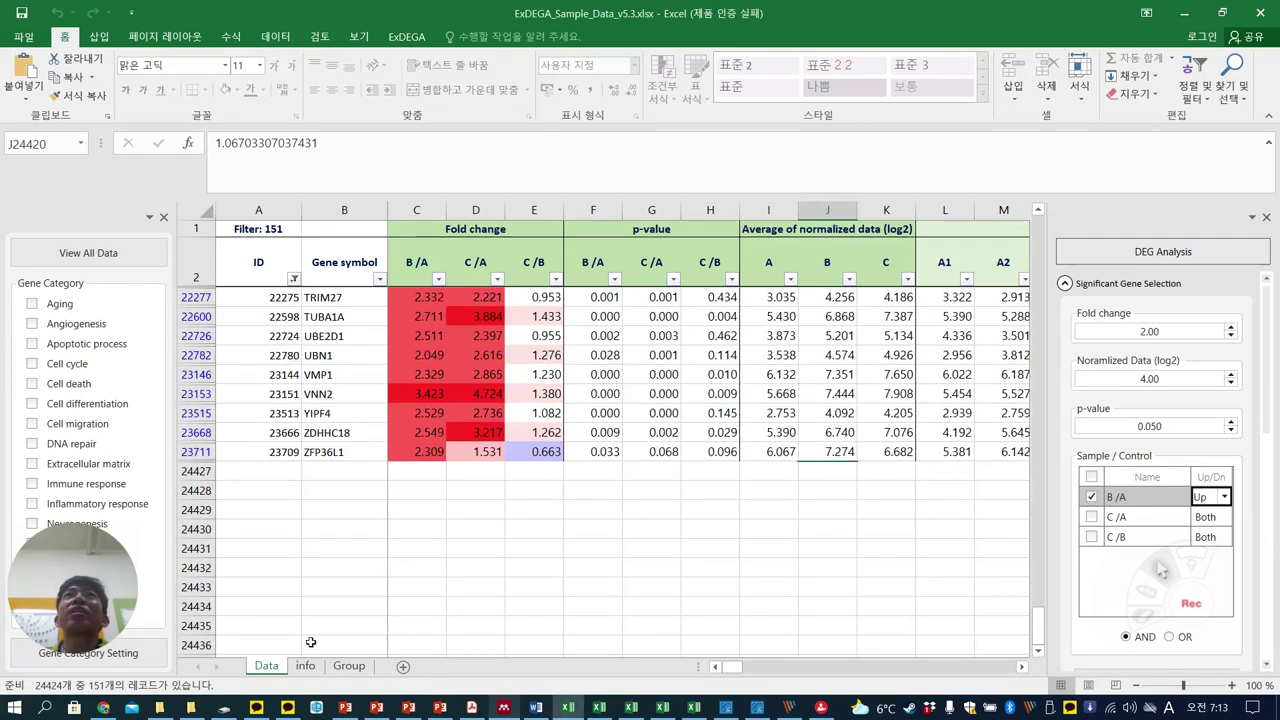
left_click(342, 453)
left_click_drag(1038, 622, 1010, 240)
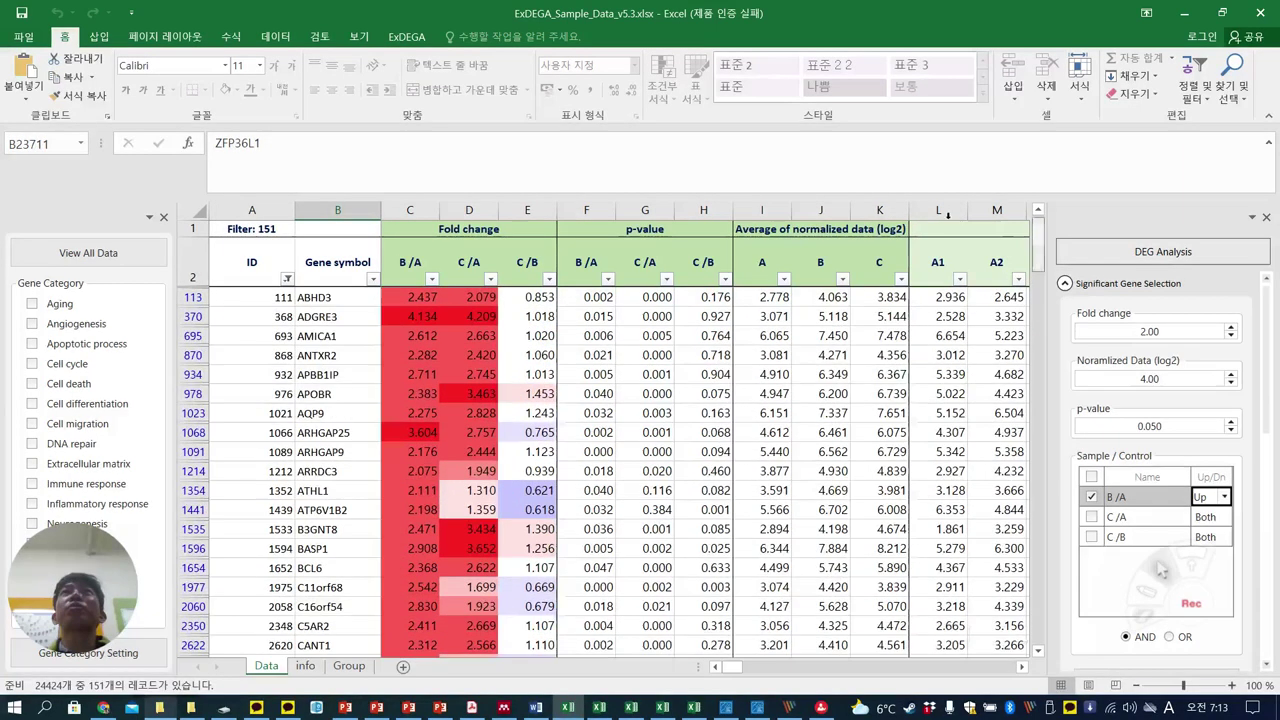
key("ctrl+space")
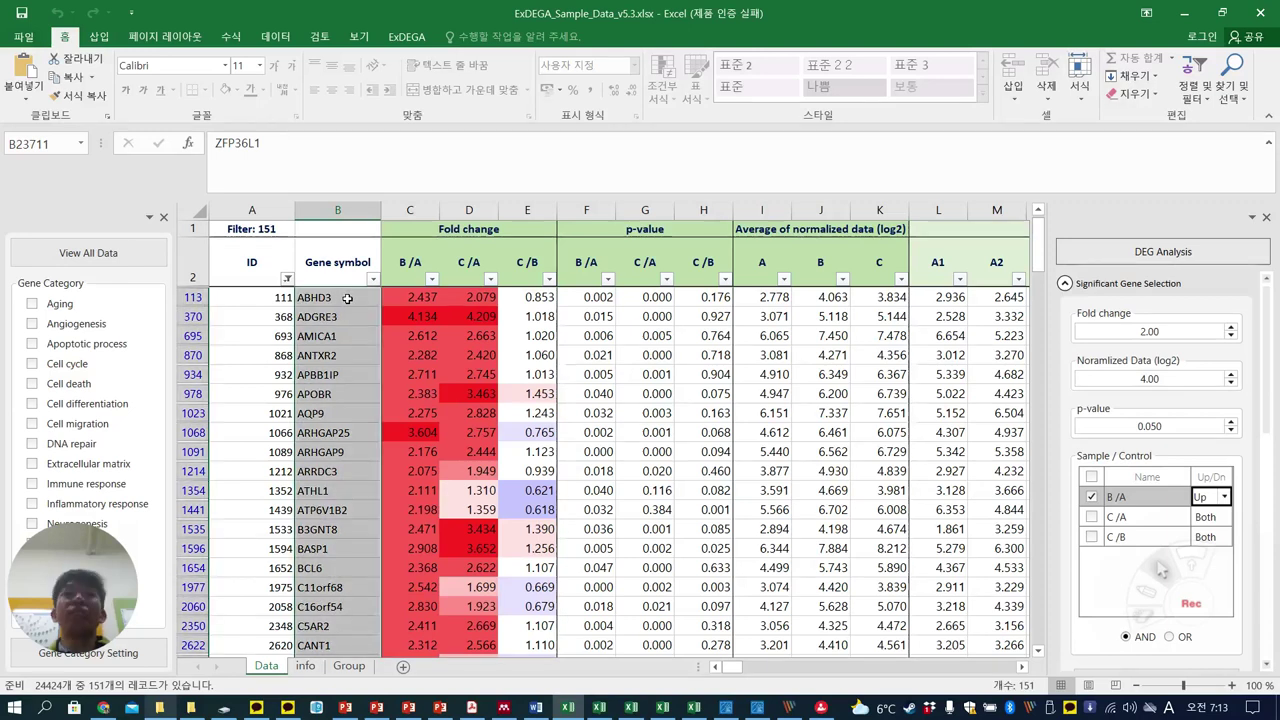
key("ctrl+c")
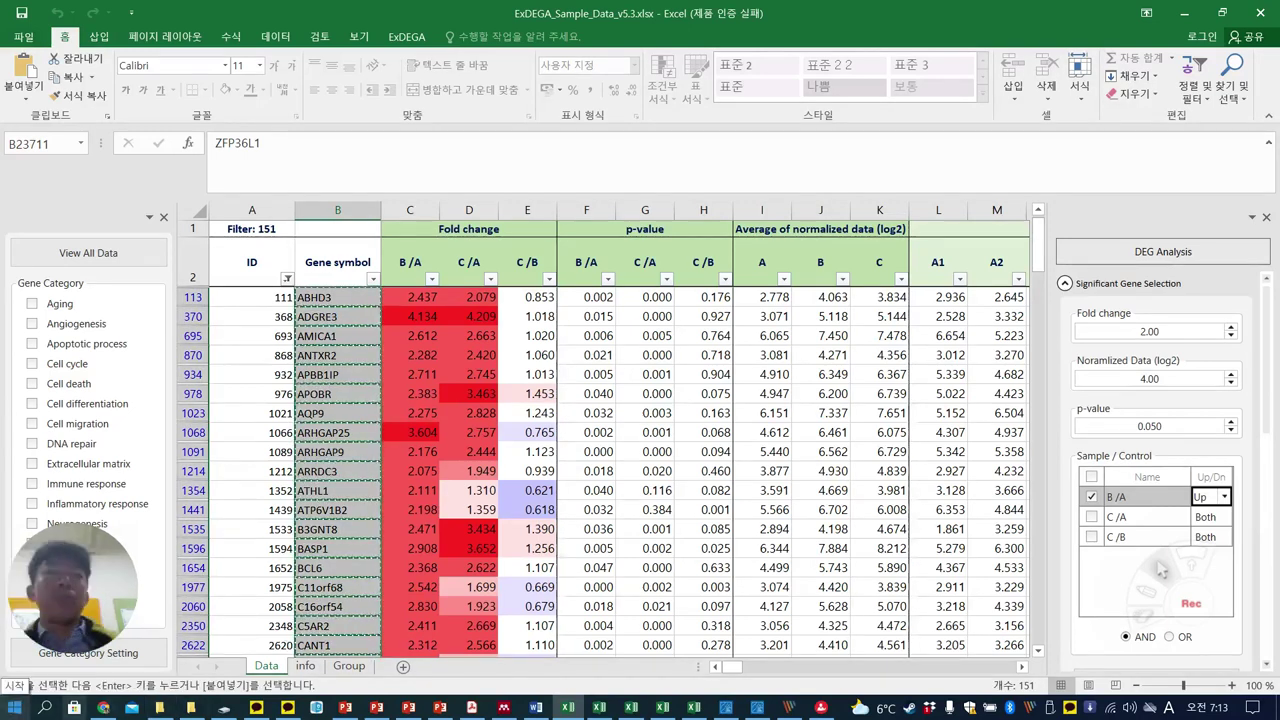
Switch to the DAVID Functional Annotation Tool in Chrome and paste the copied gene symbols as a new upload list
left_click(103, 708)
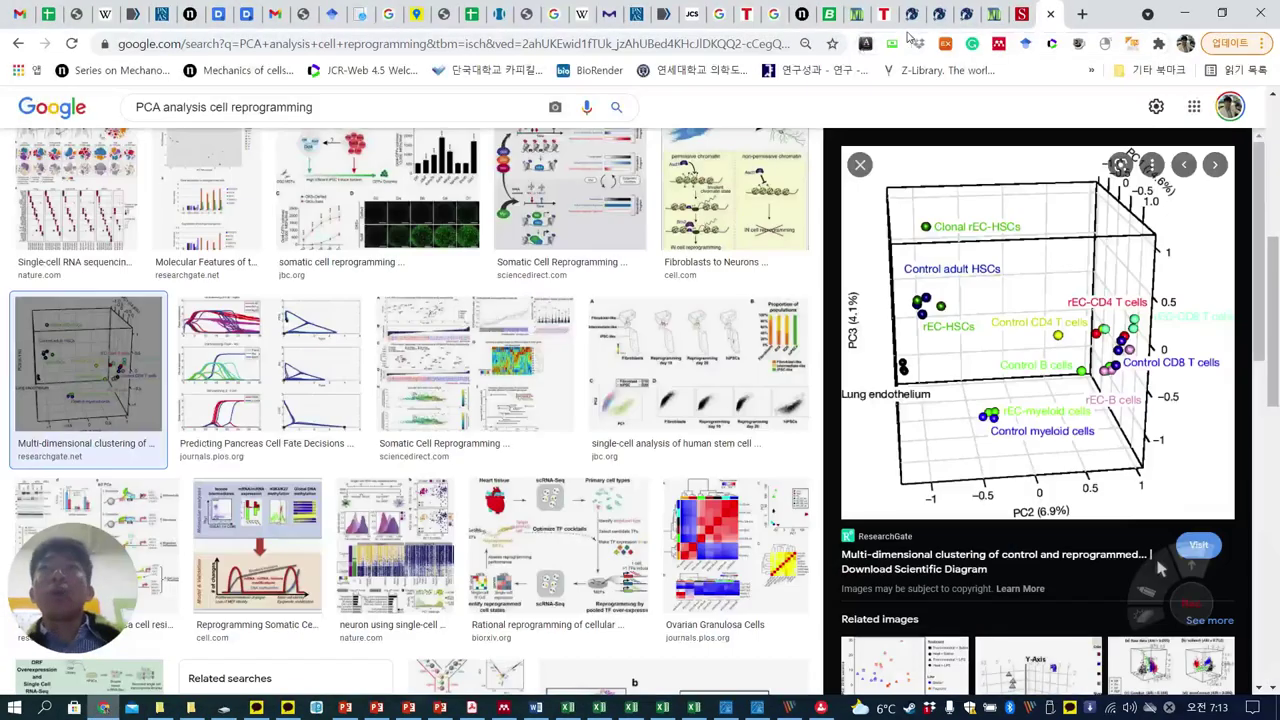
left_click(968, 16)
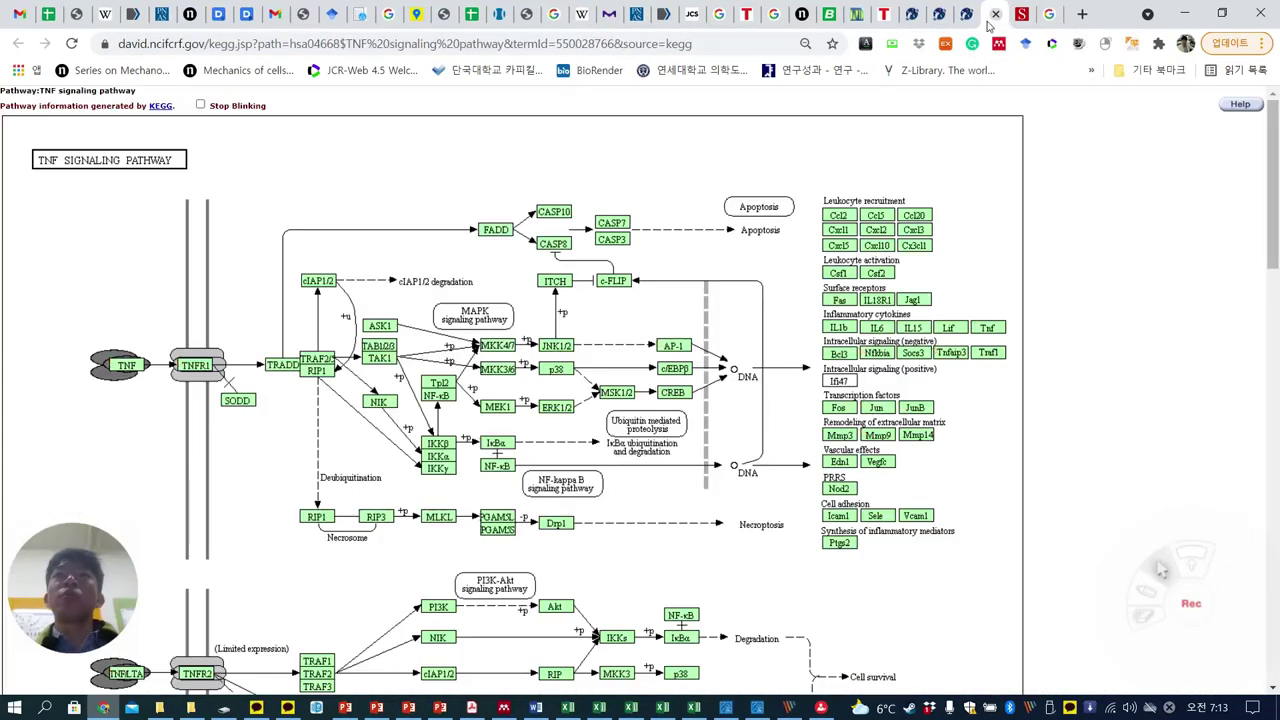
left_click(836, 16)
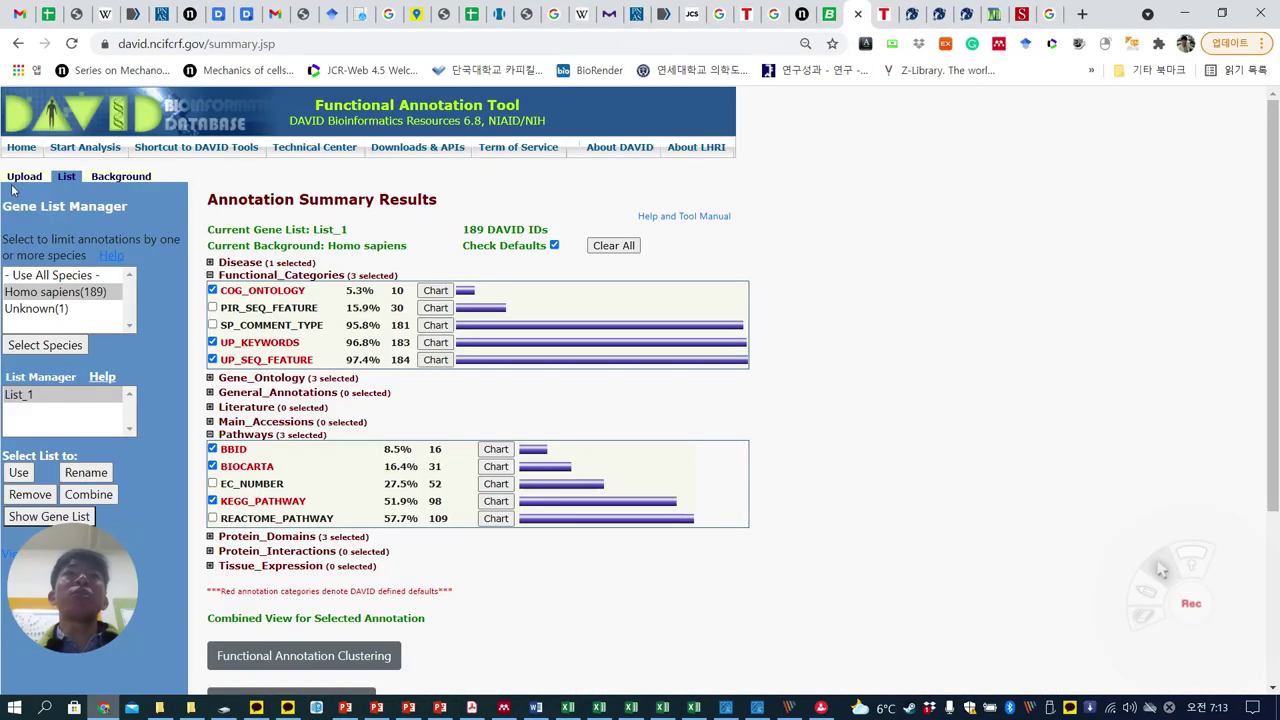
left_click(23, 178)
left_click(82, 344)
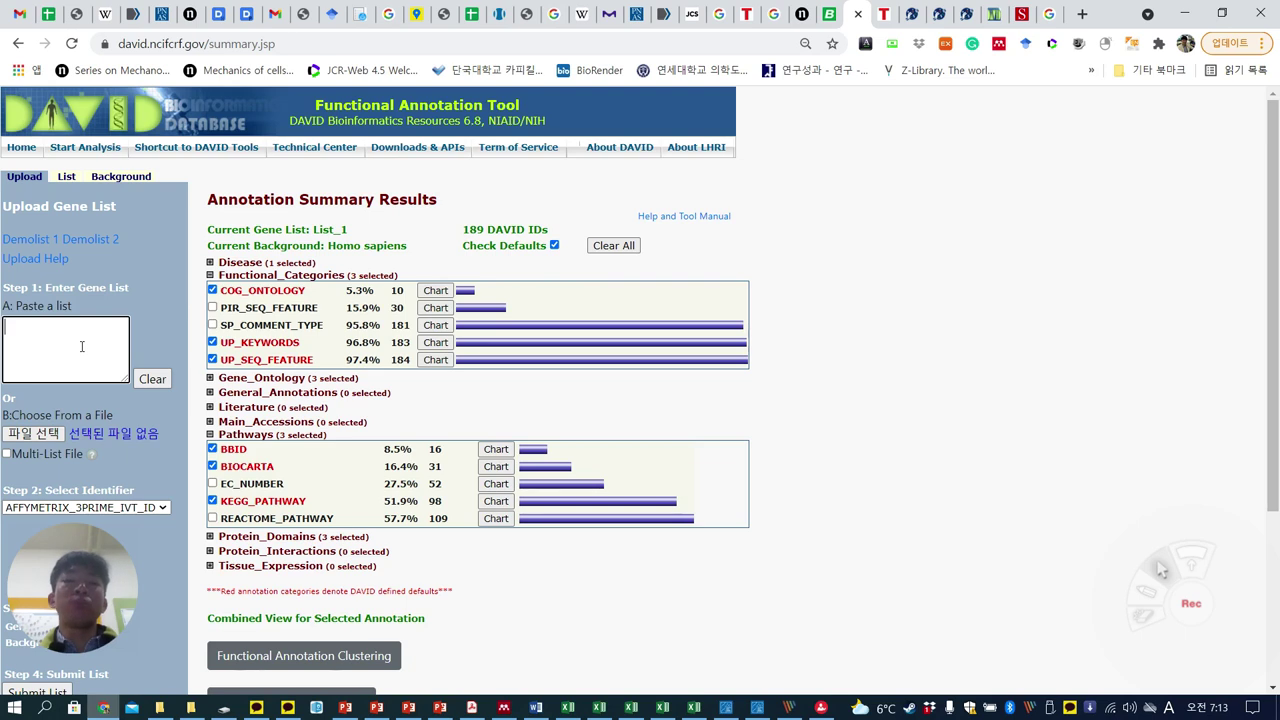
key("ctrl+v")
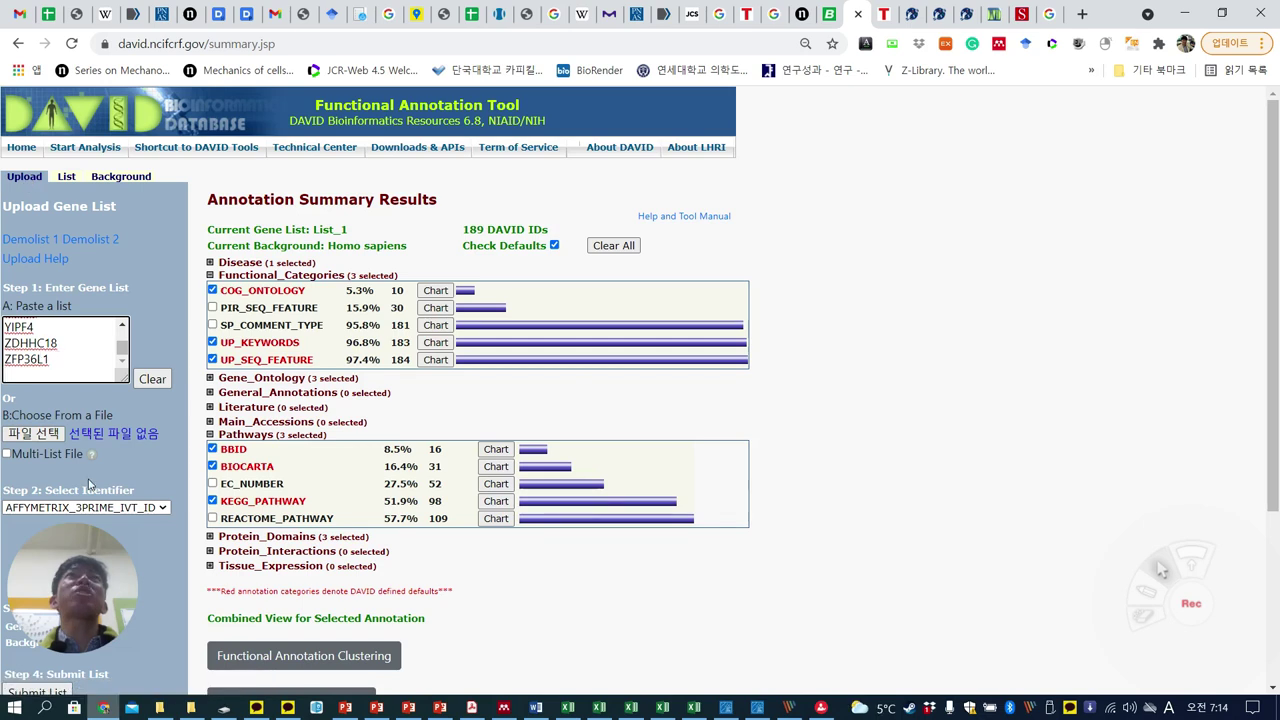
Set the gene list's identifier to OFFICIAL_GENE_SYMBOL
left_click(145, 506)
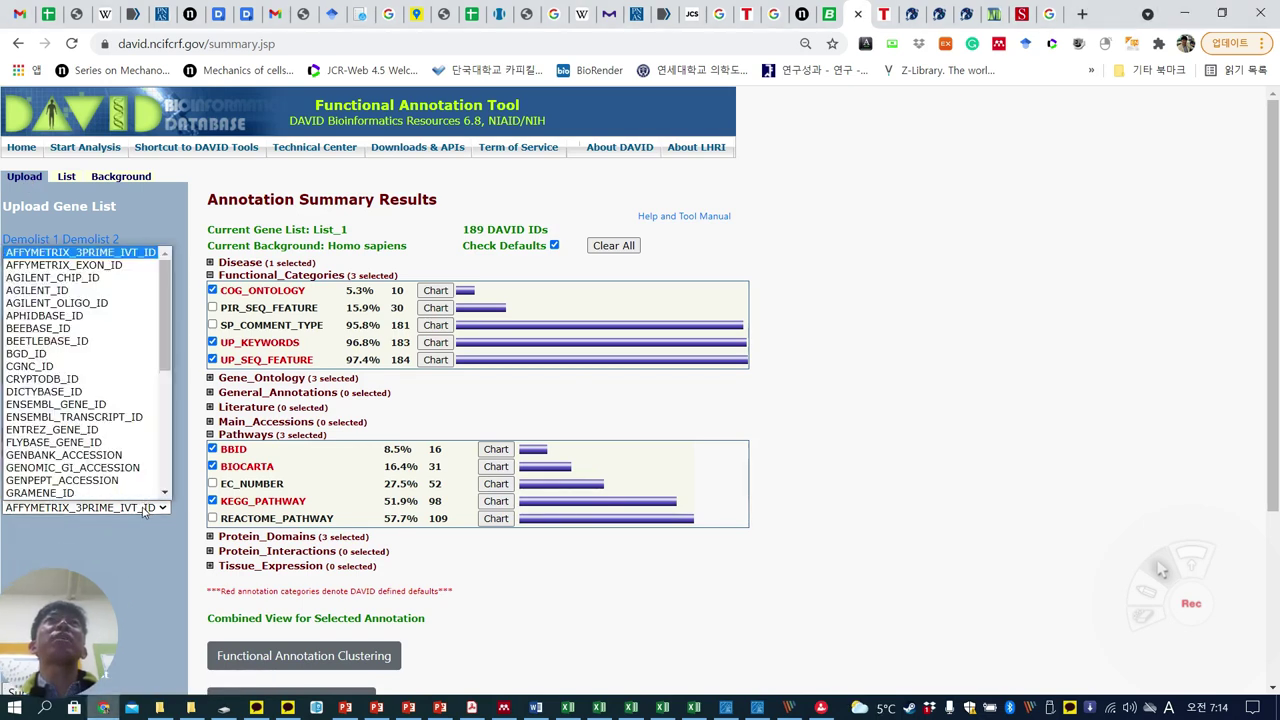
key("o")
key("Up")
left_click(130, 508)
left_click(126, 513)
scroll(118, 496, "down", 1)
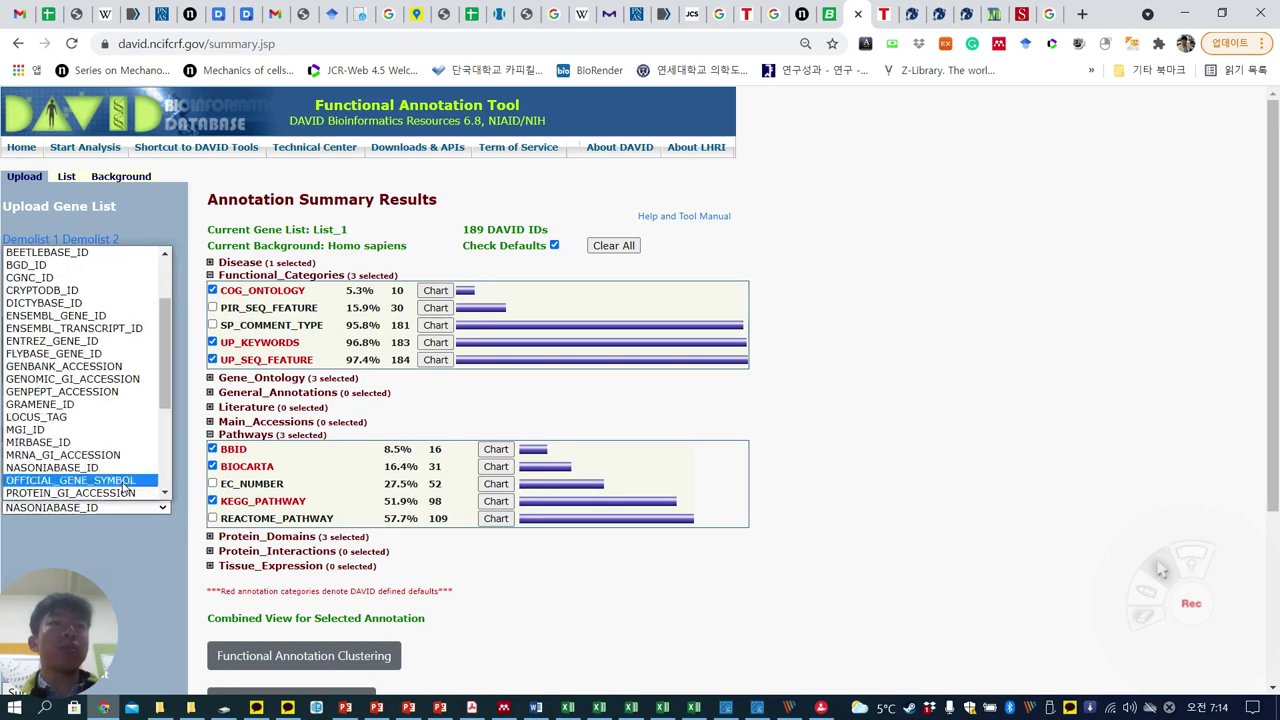
left_click(112, 480)
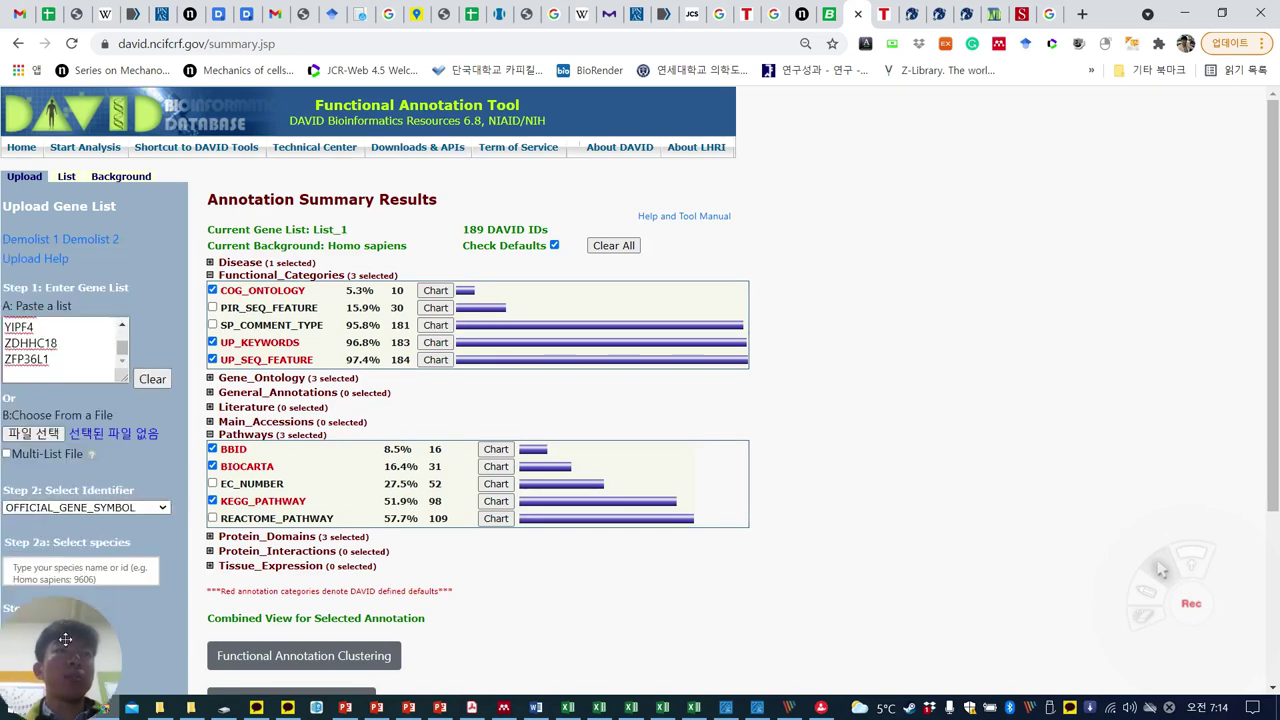
Set the species for the uploaded genes to Homo sapiens
left_click(84, 568)
type("homo")
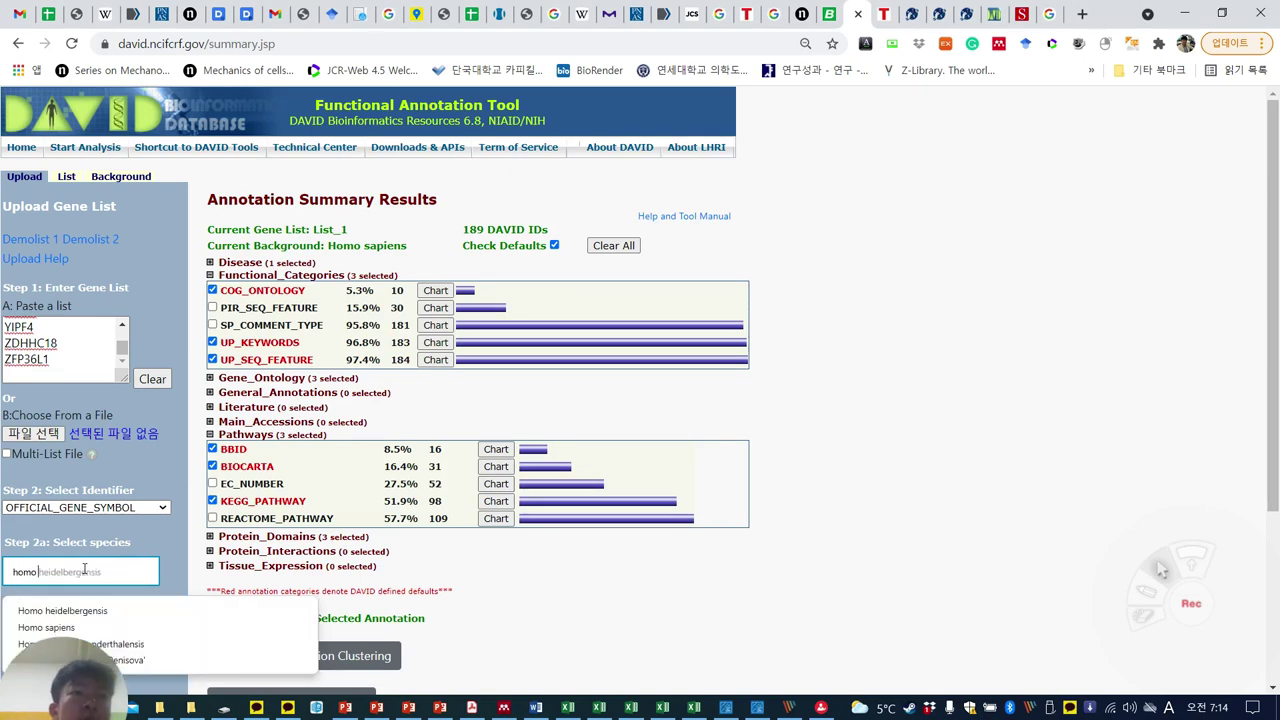
left_click(80, 627)
Mark the upload as a Gene List and submit it
scroll(157, 591, "down", 3)
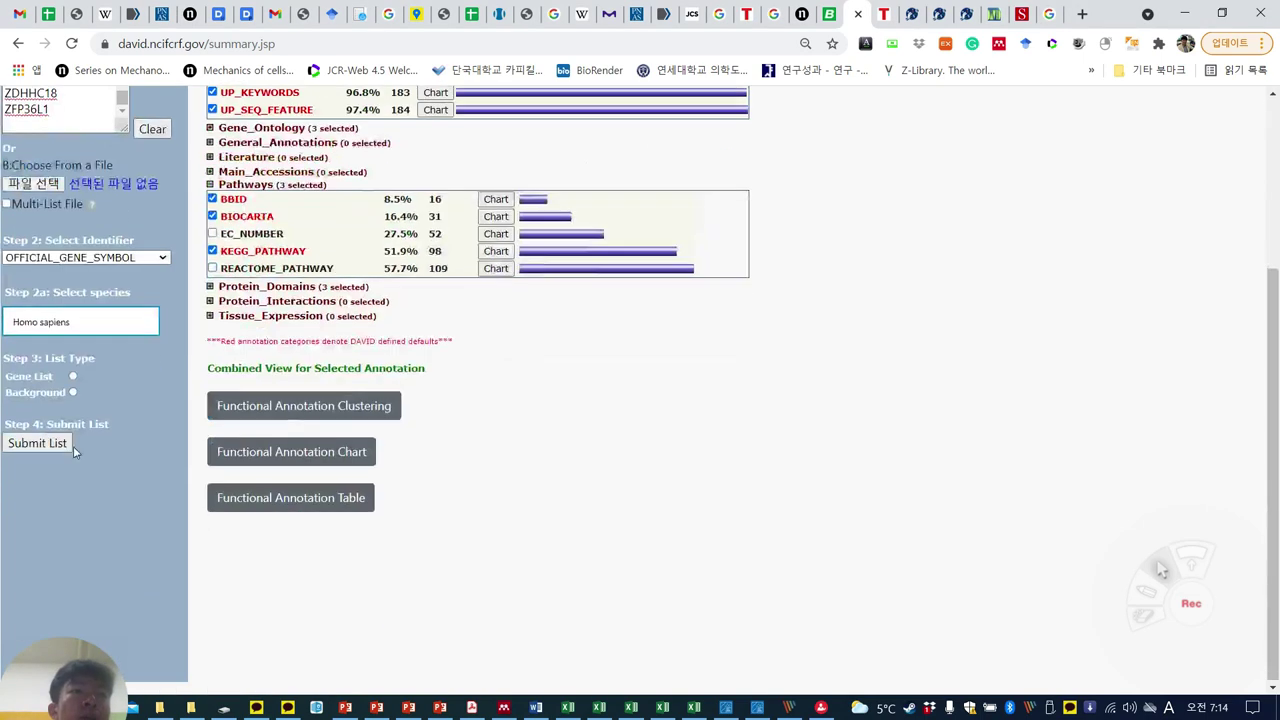
left_click(73, 372)
scroll(113, 410, "up", 1)
scroll(113, 410, "up", 1)
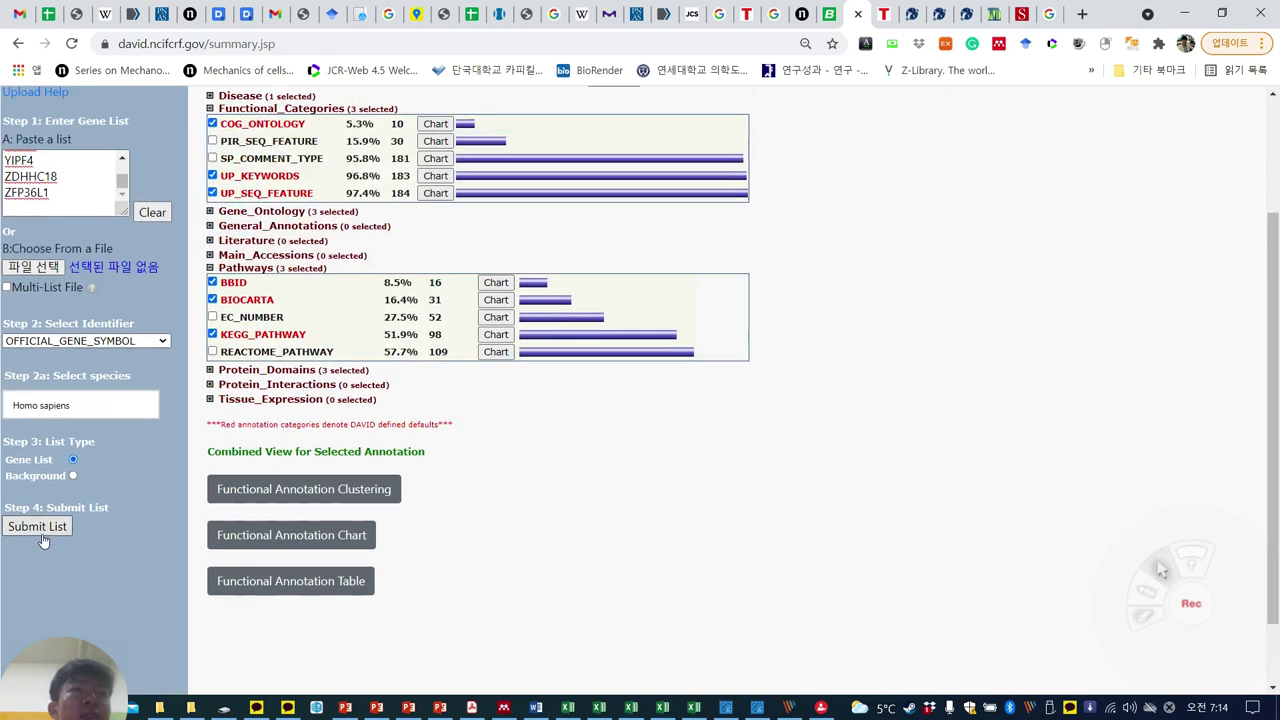
left_click(42, 530)
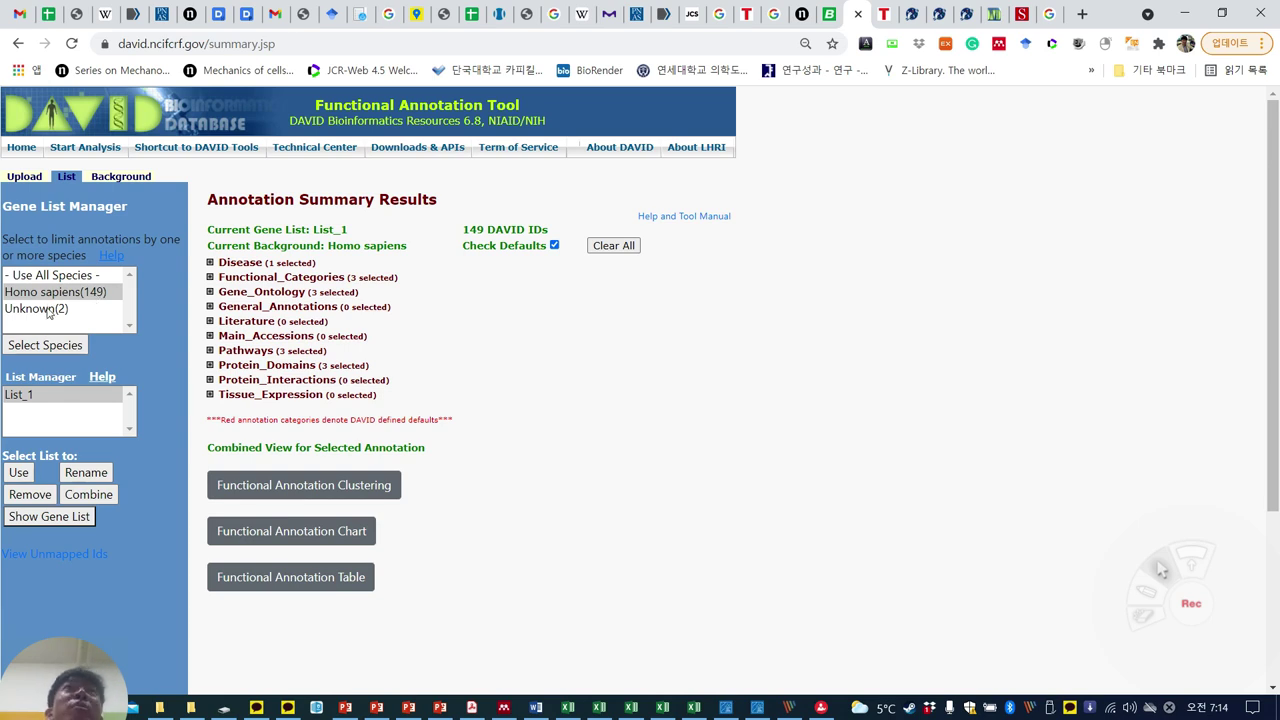
Expand Gene_Ontology in the annotation summary and review its BP, CC and MF terms, briefly checking Functional_Categories
left_click(211, 295)
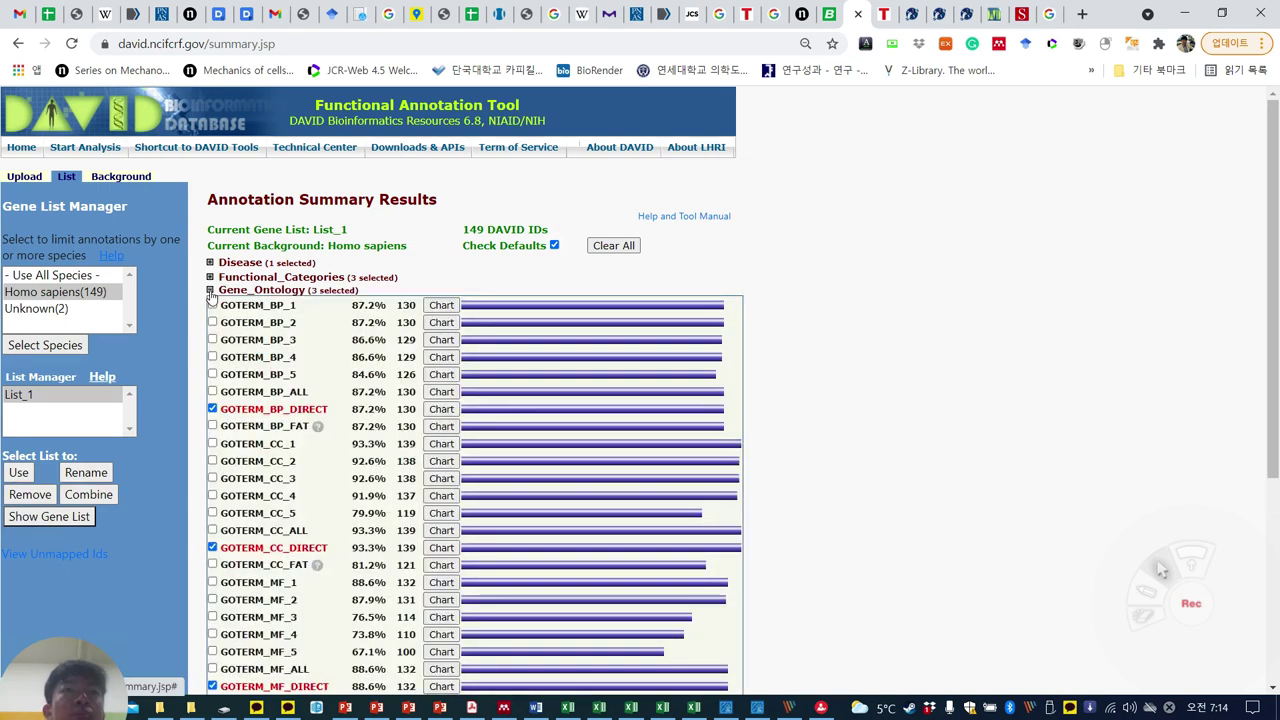
left_click(210, 277)
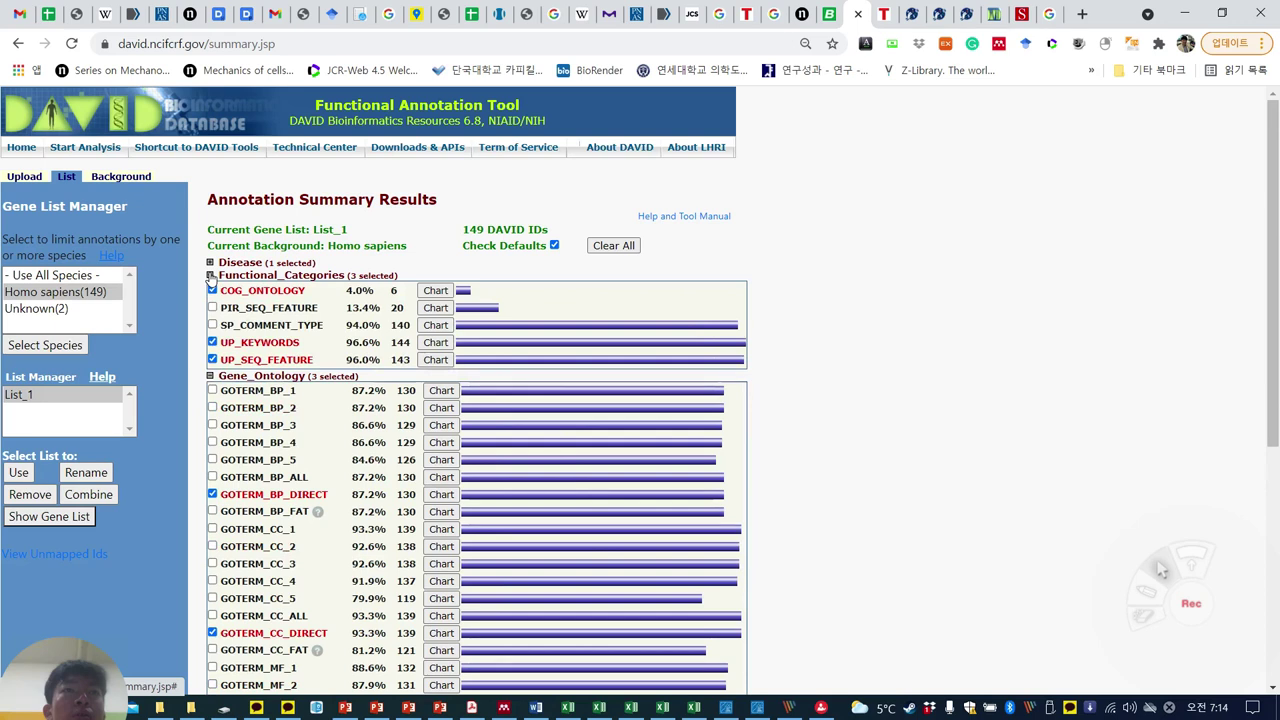
left_click(210, 276)
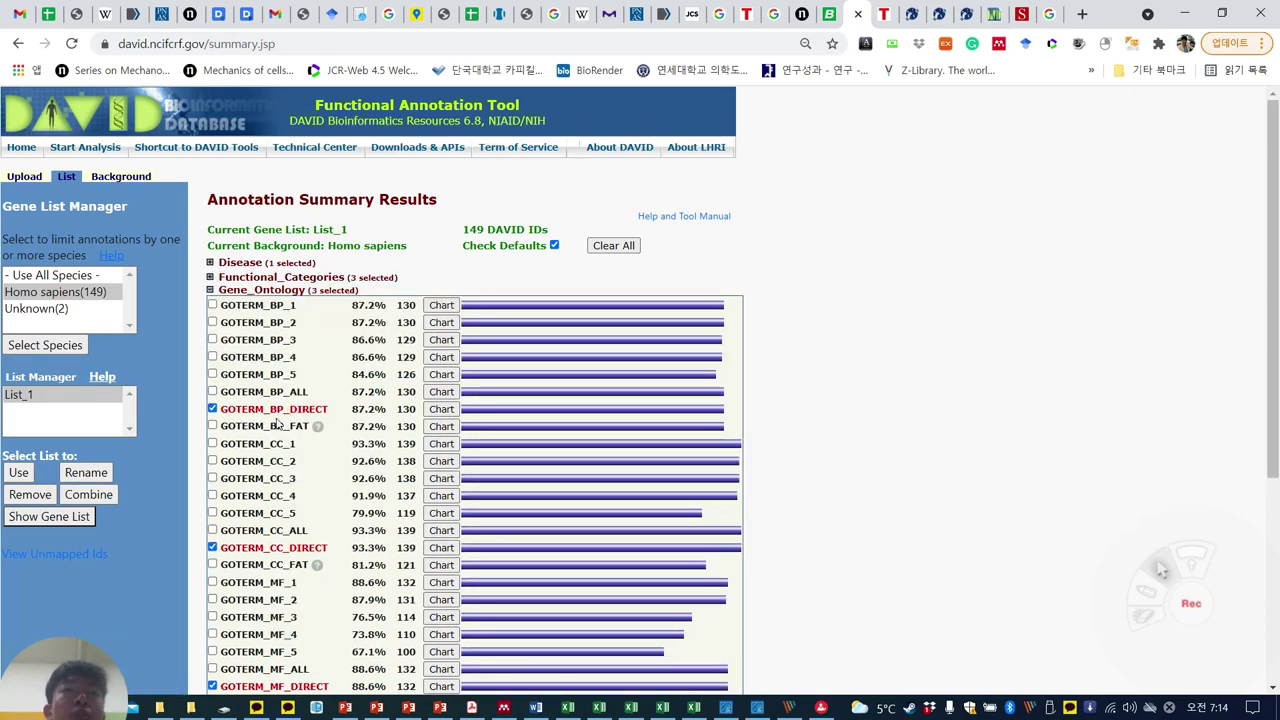
scroll(278, 425, "down", 2)
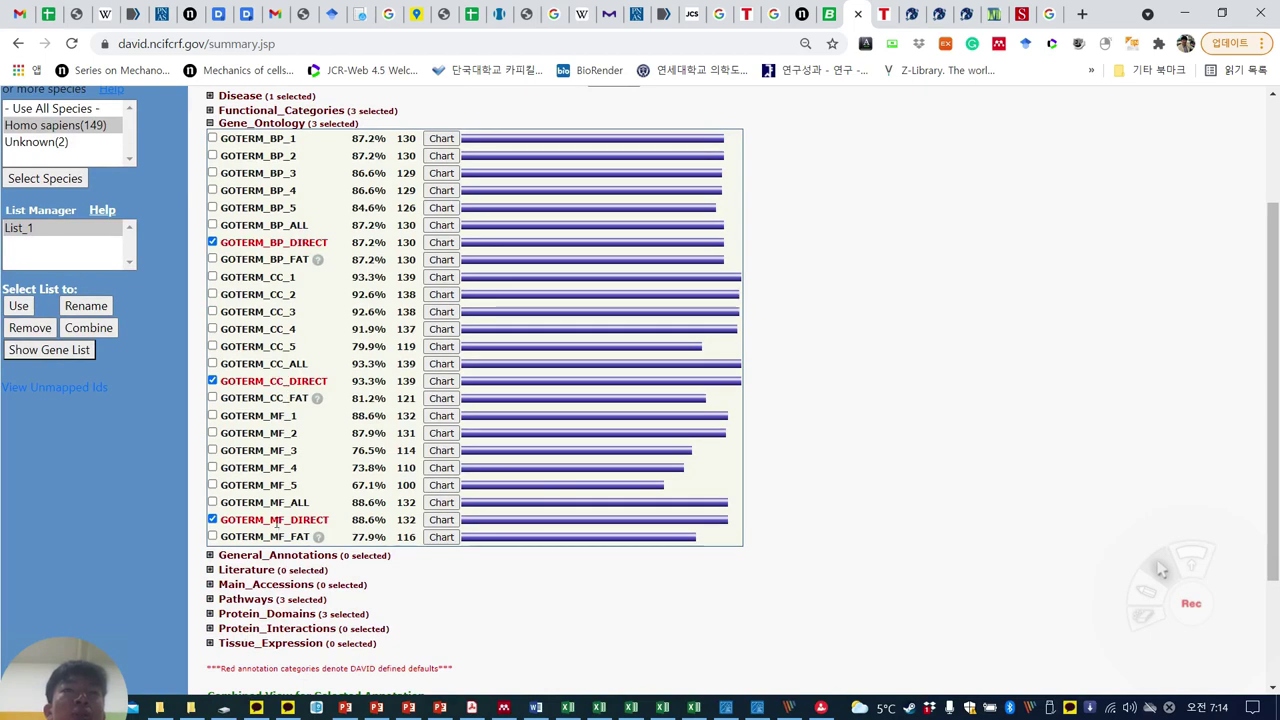
scroll(280, 531, "up", 1)
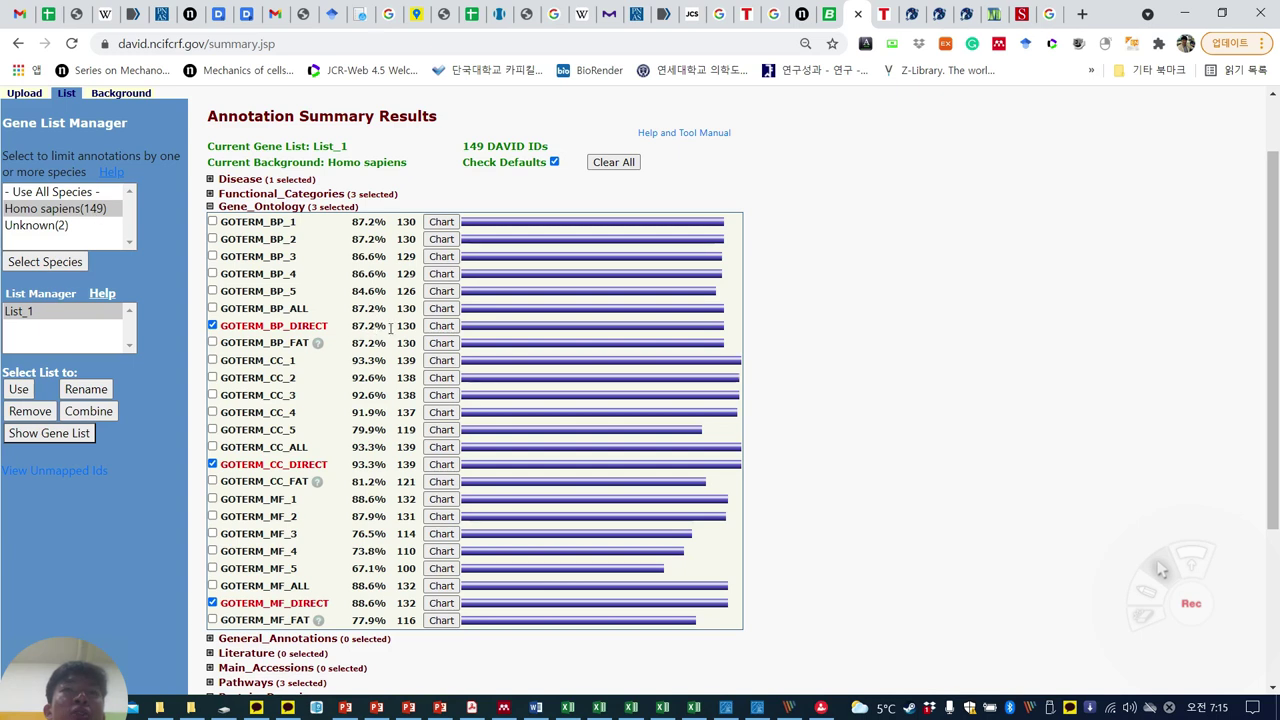
Open the GOTERM_BP_DIRECT chart in a maximized window and list the genes behind the inflammatory response term
left_click(442, 326)
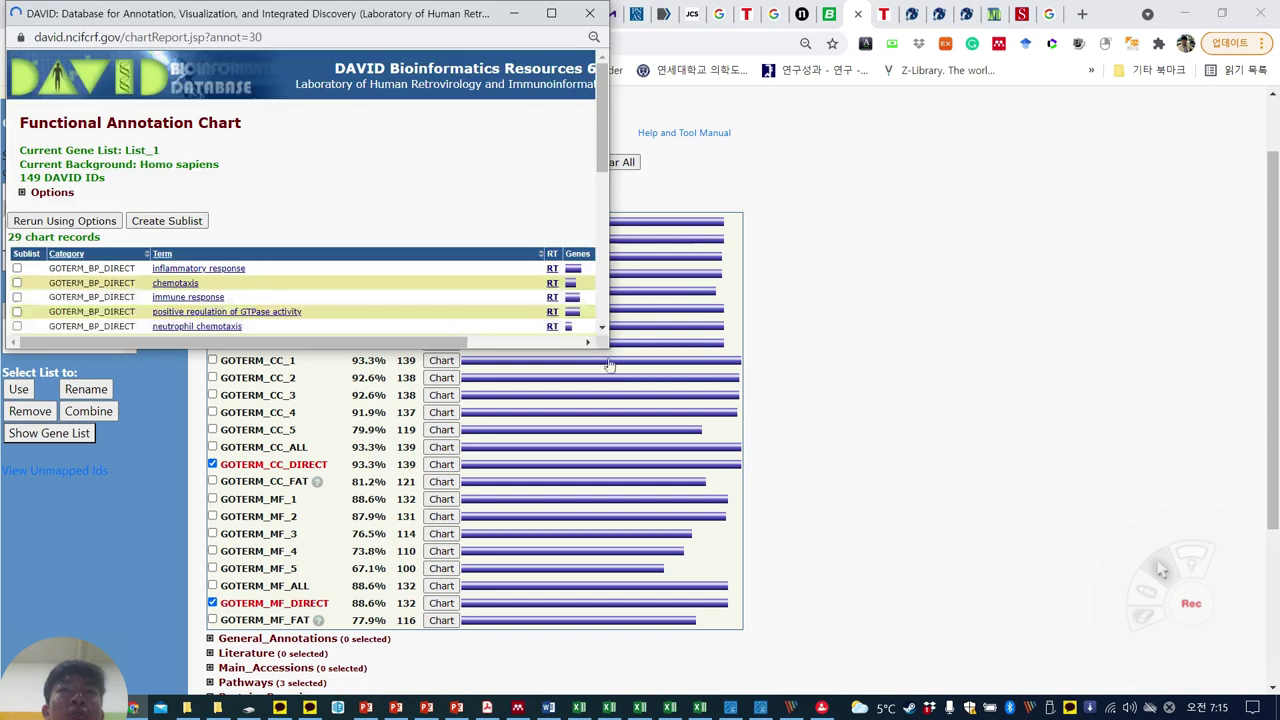
left_click_drag(600, 336, 930, 92)
triple_click(886, 180)
left_click(1090, 89)
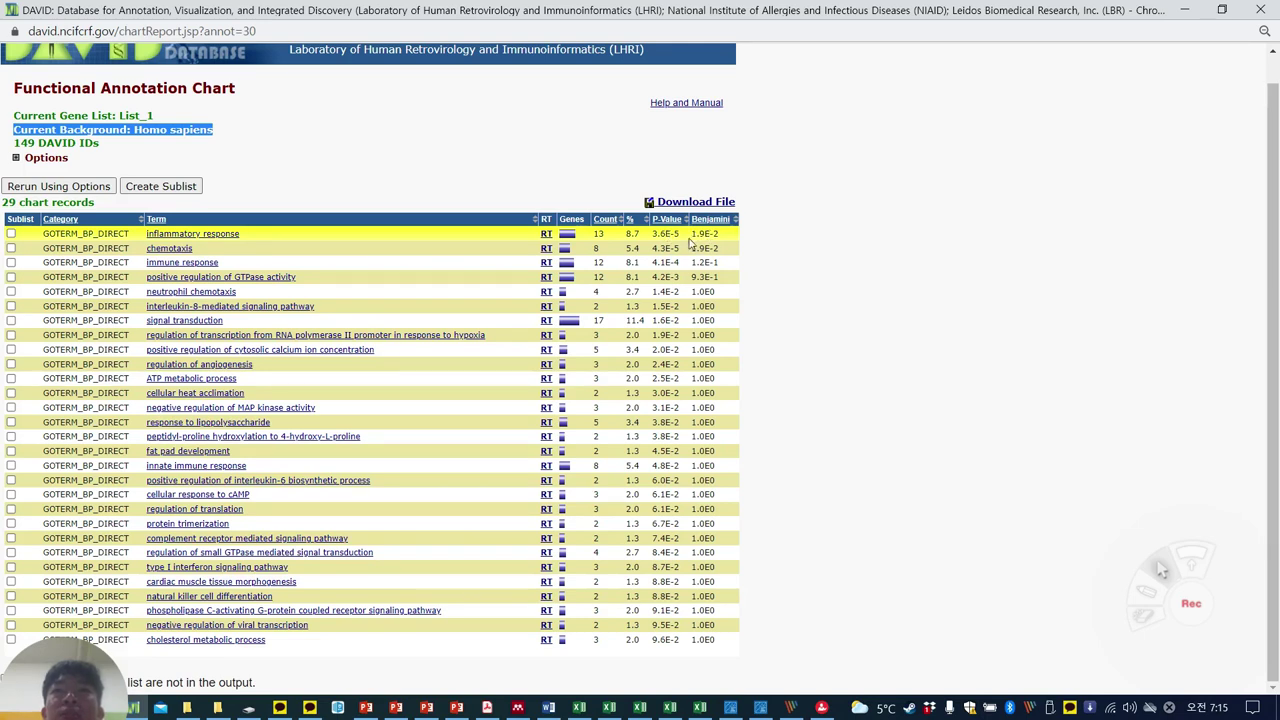
left_click(568, 235)
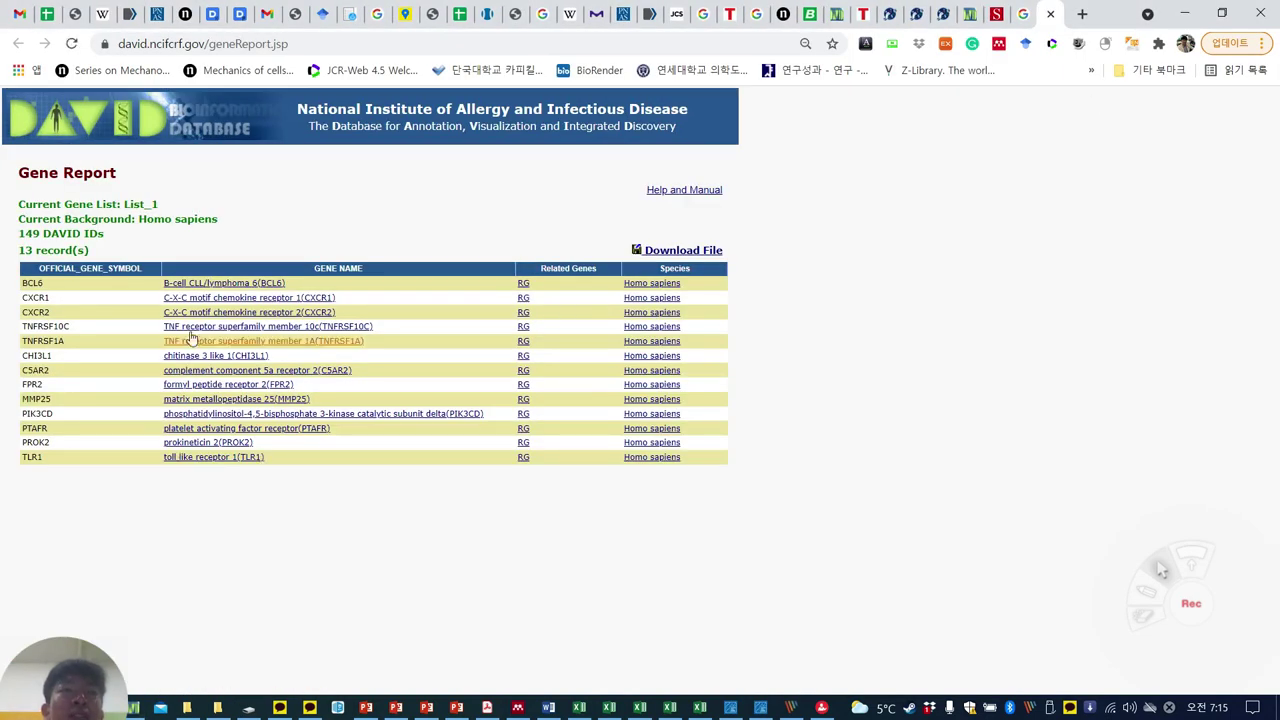
Return to the annotation summary and reopen the GOTERM_BP_DIRECT chart in a maximized window
left_click(969, 15)
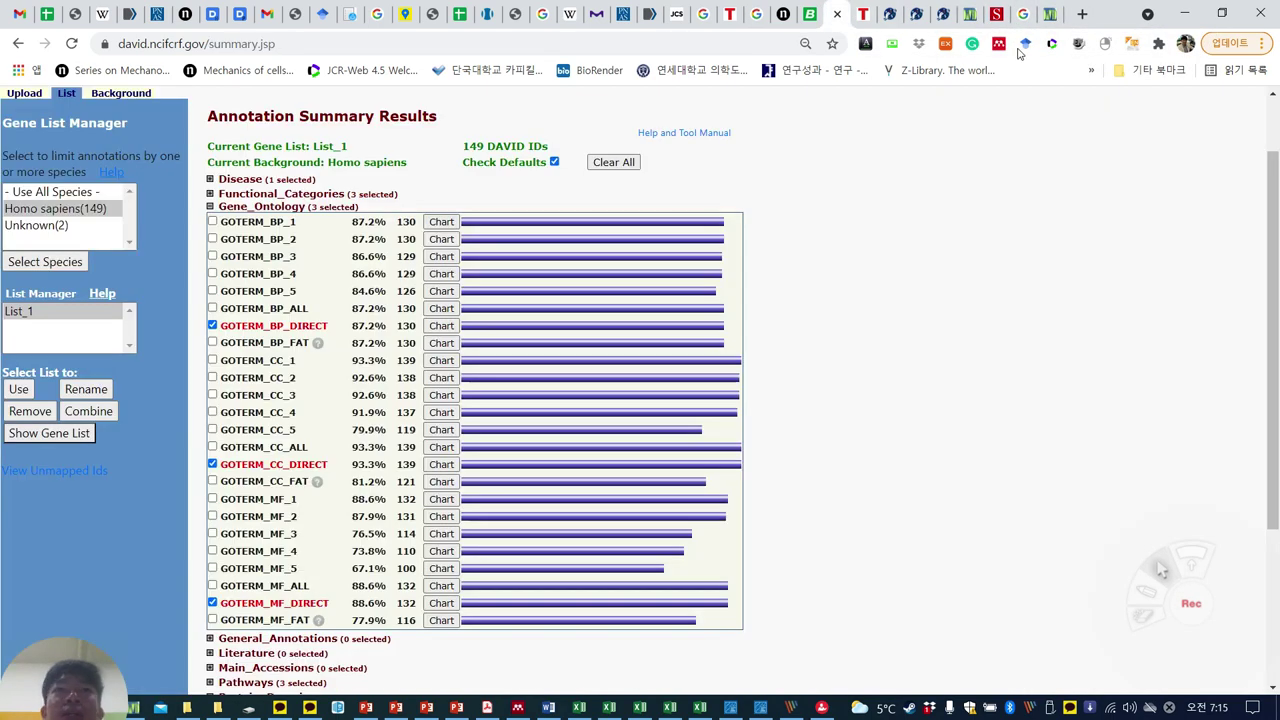
left_click(441, 325)
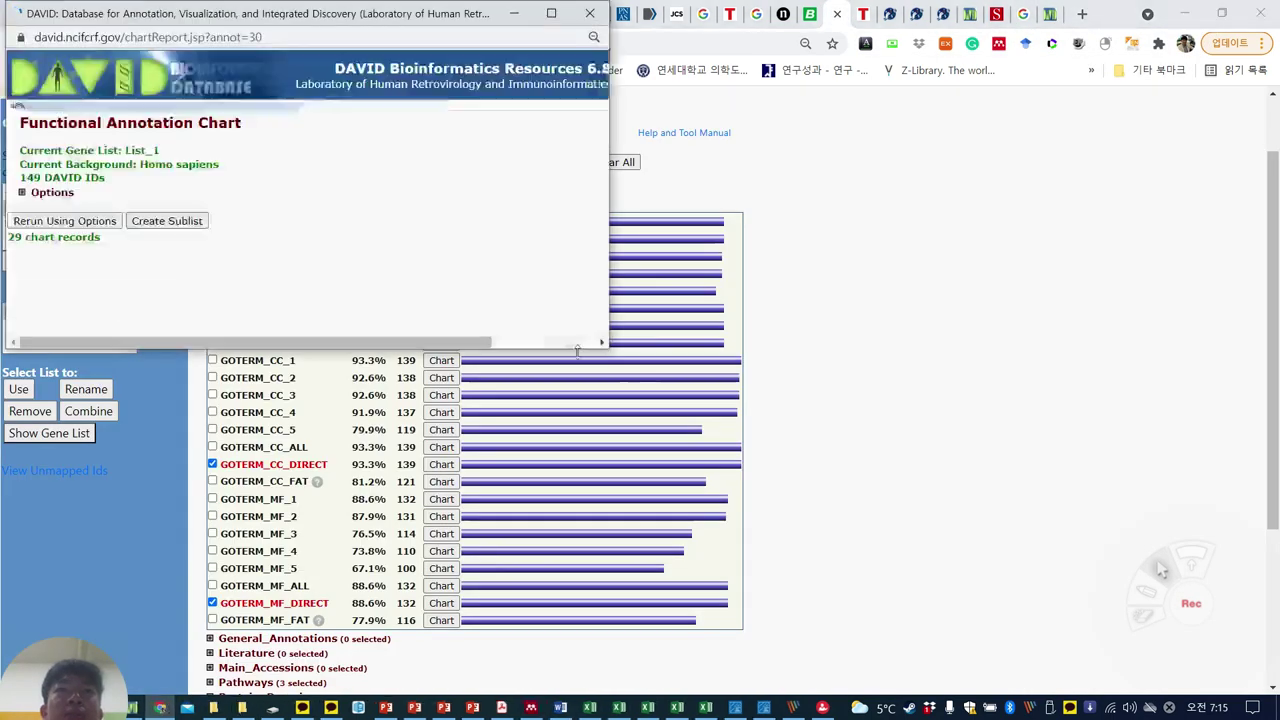
key("ctrl+a")
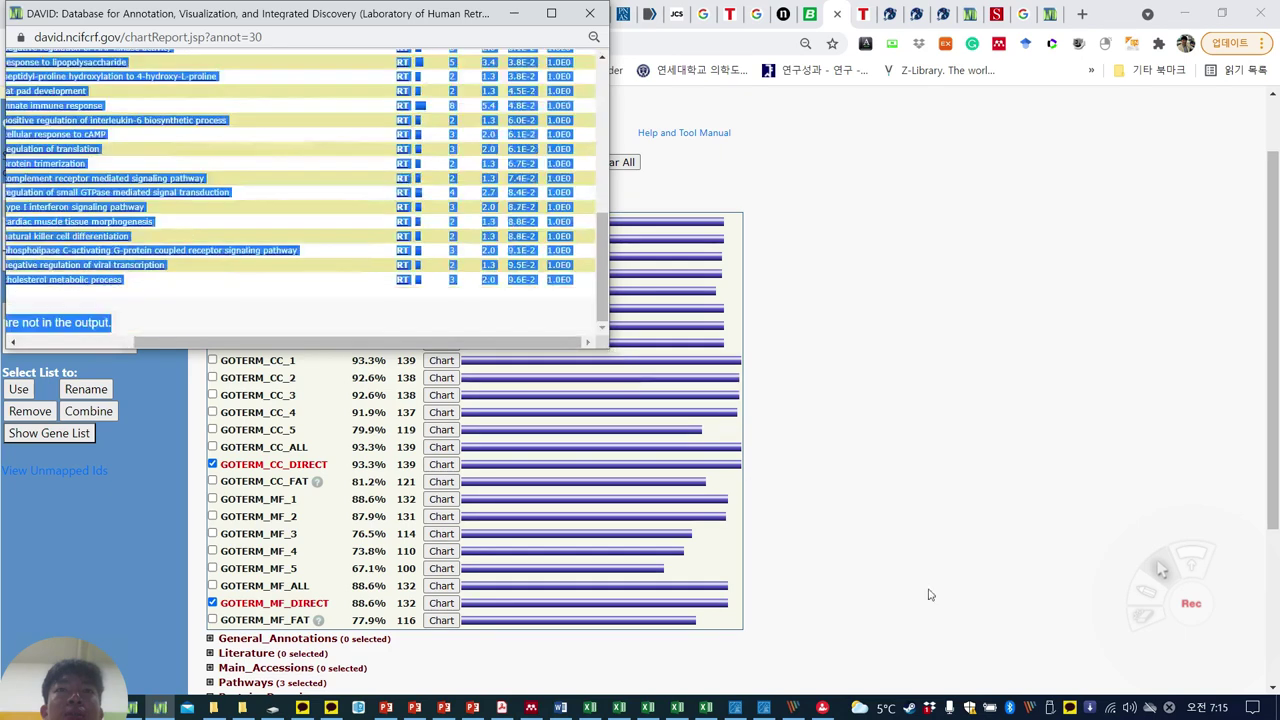
left_click(563, 13)
left_click(846, 468)
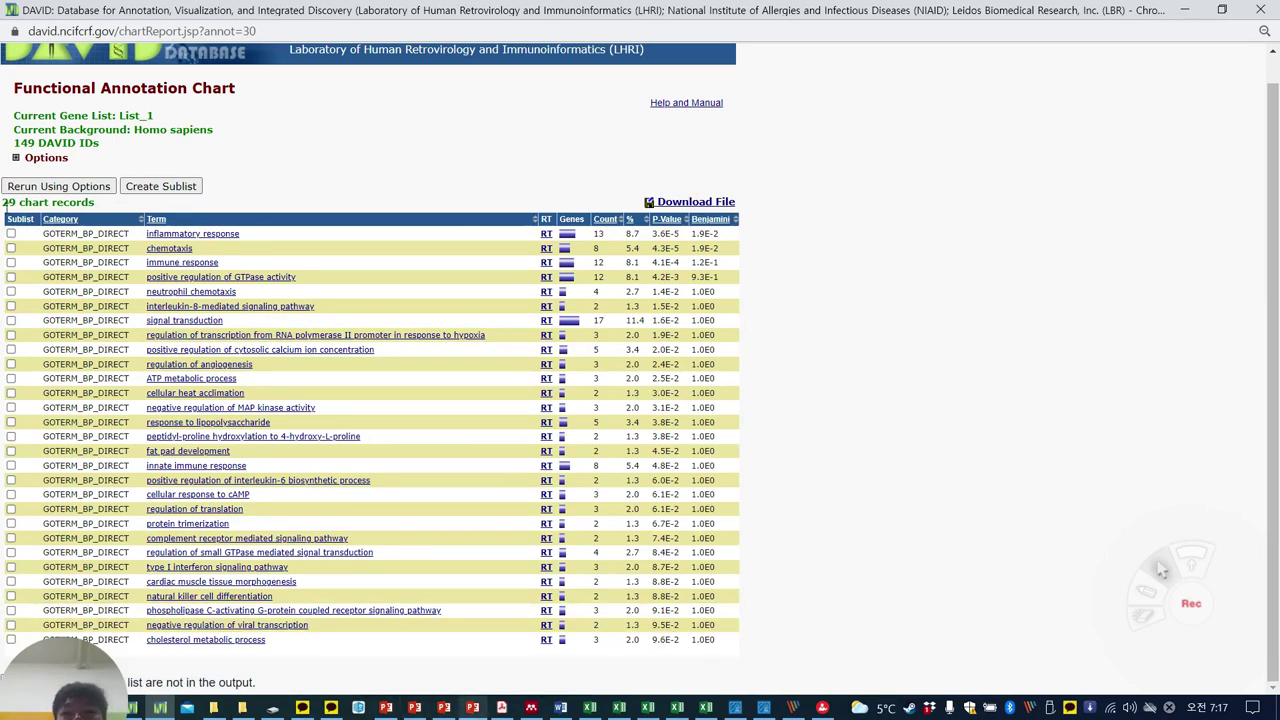
Capture the whole functional annotation chart table as a region screenshot, then return to the chart
key("shift+Print")
left_click_drag(1, 206, 764, 651)
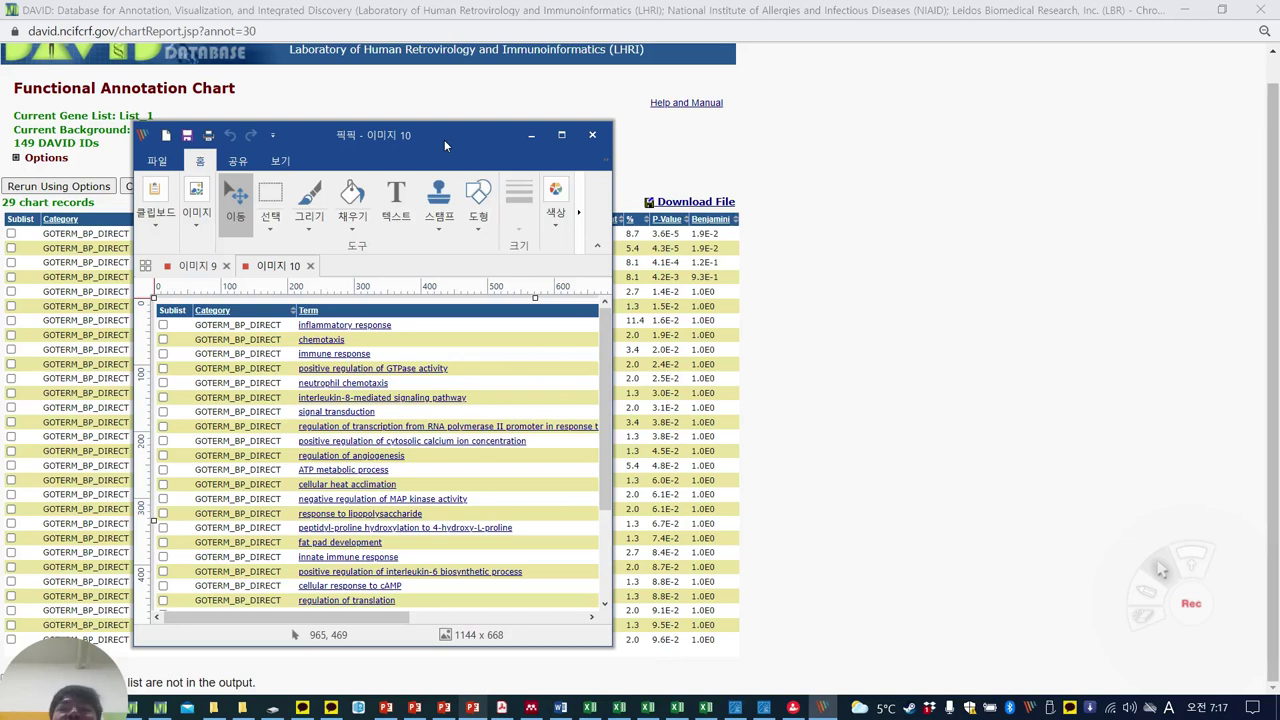
left_click_drag(440, 146, 728, 130)
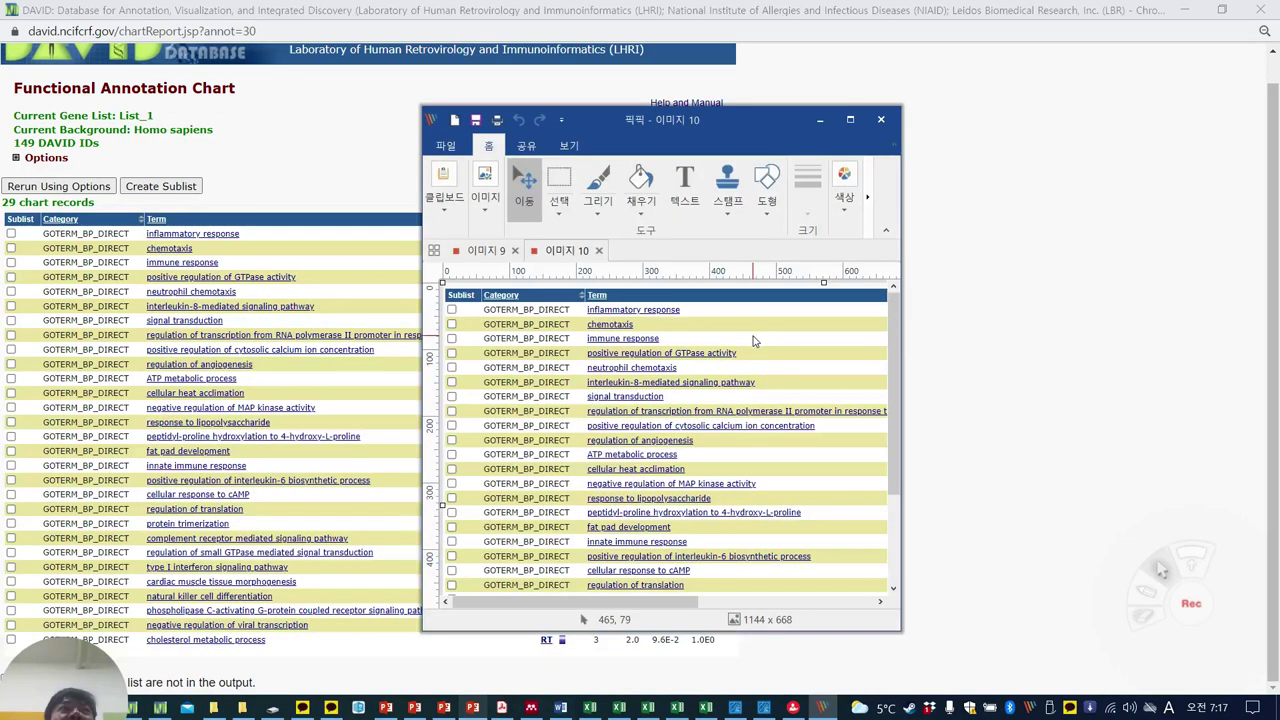
left_click(980, 275)
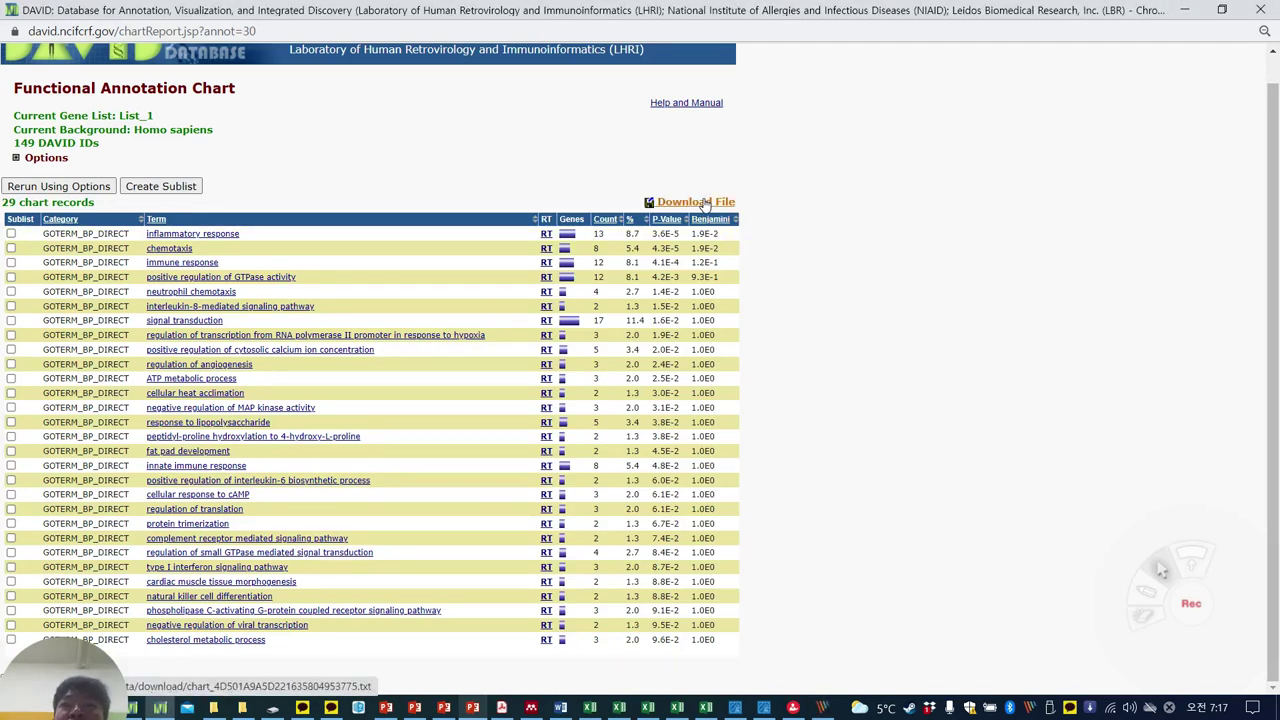
Download the functional annotation chart file to the desktop as the text document david analysis input
right_click(705, 202)
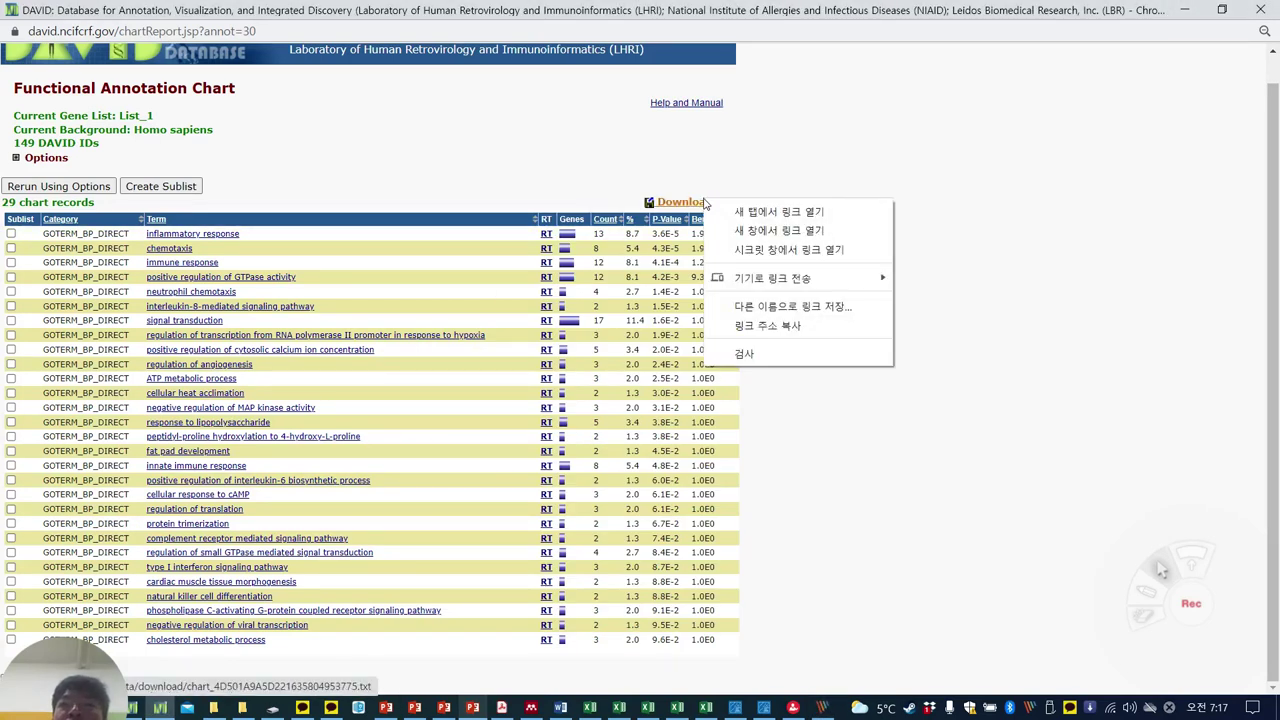
left_click(795, 310)
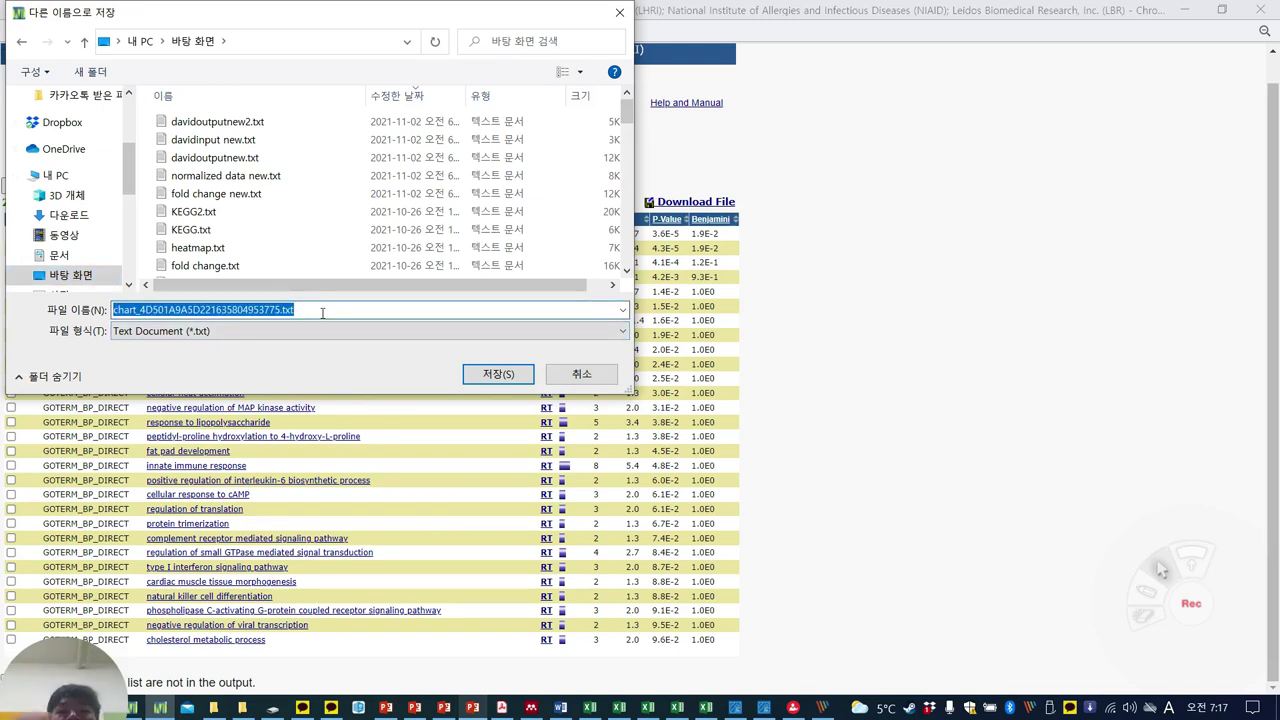
type("davi")
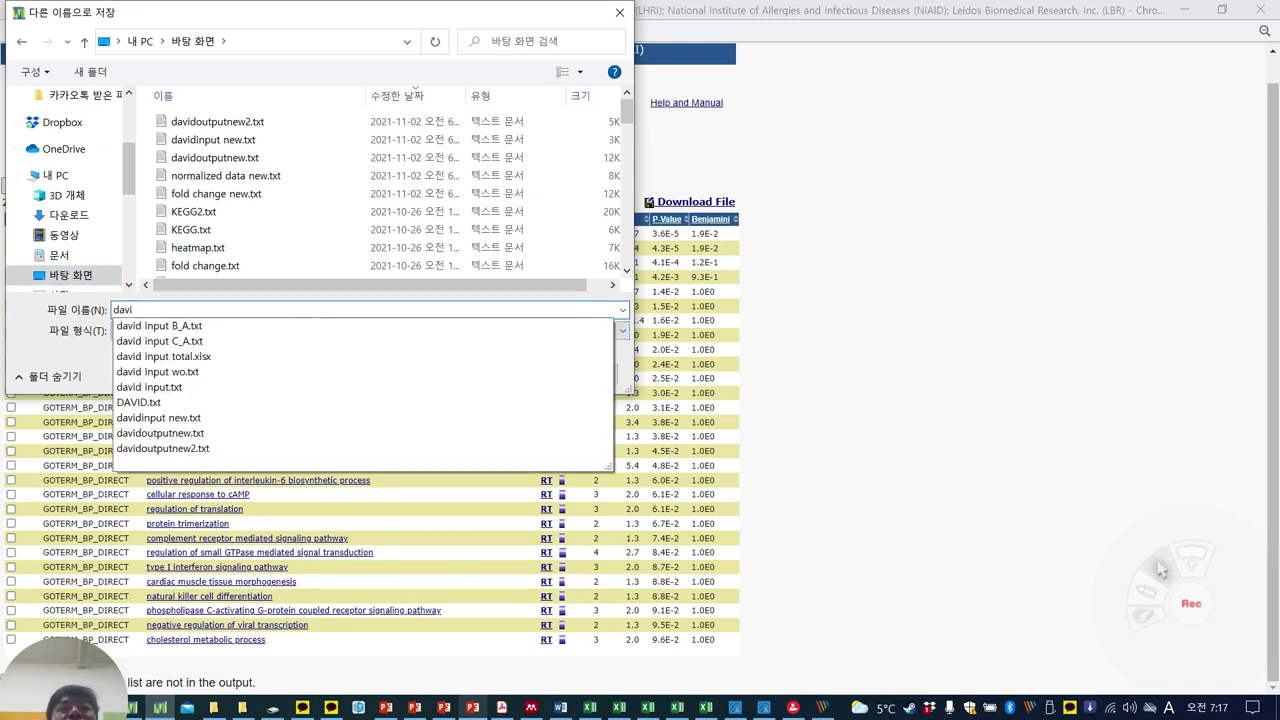
type("d anal")
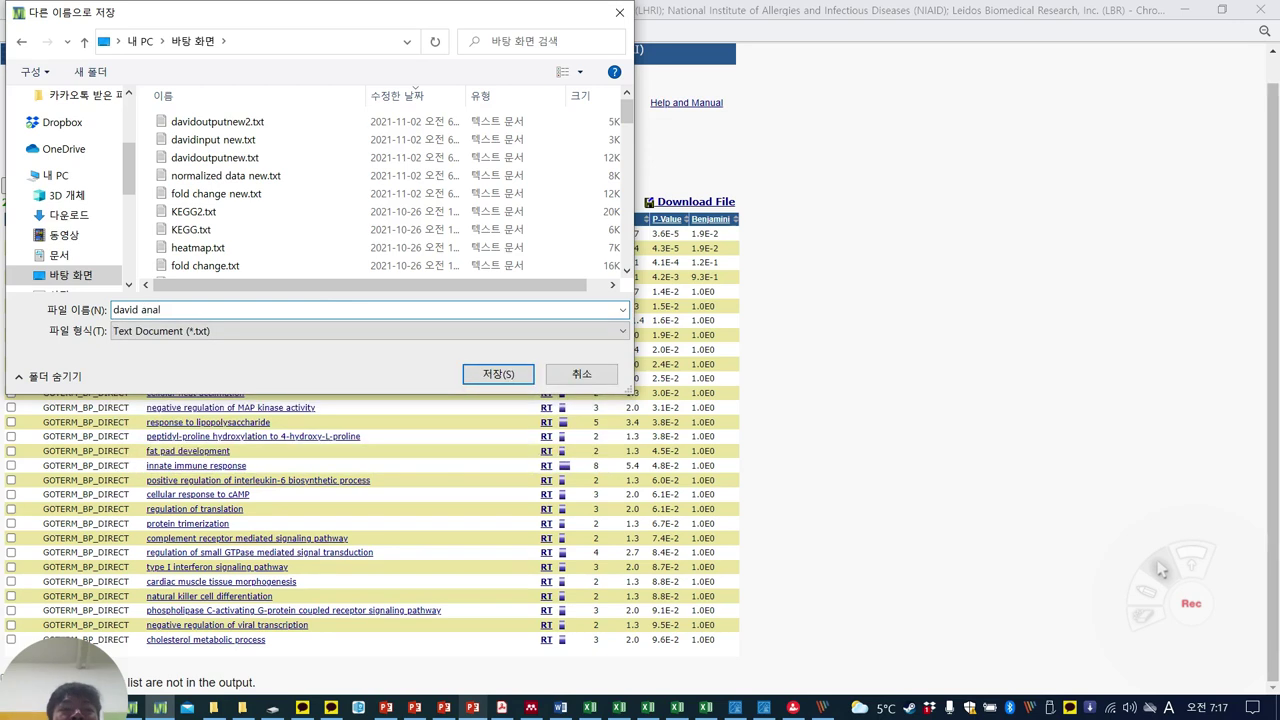
type("ysis input")
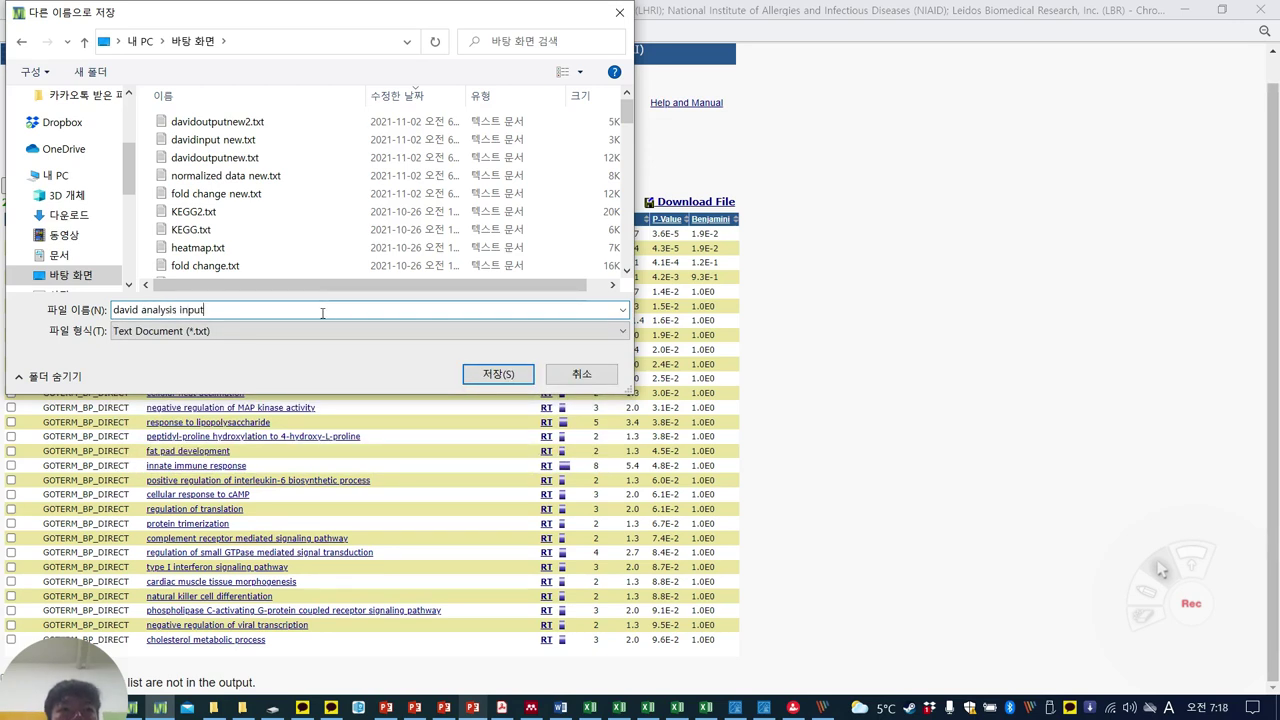
key("Return")
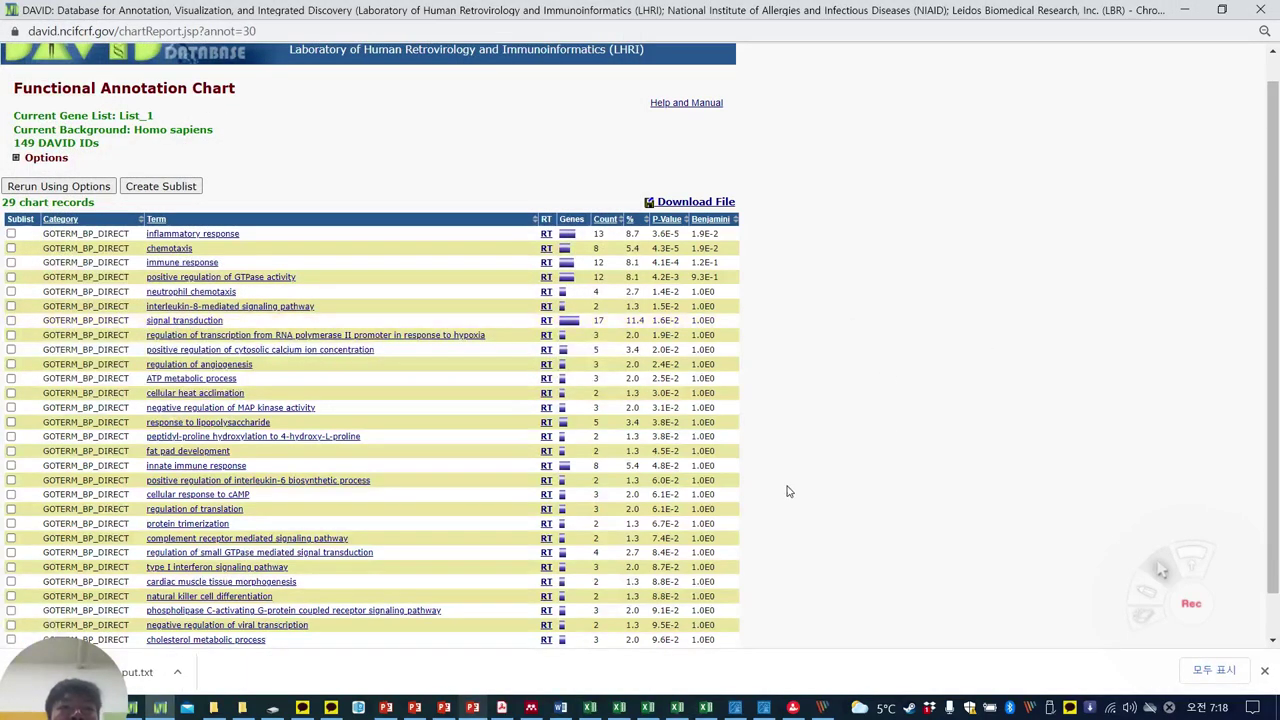
Switch to the ExDEGA sample workbook and copy the filtered Gene symbol and B /A fold change columns with their headers
left_click(1189, 18)
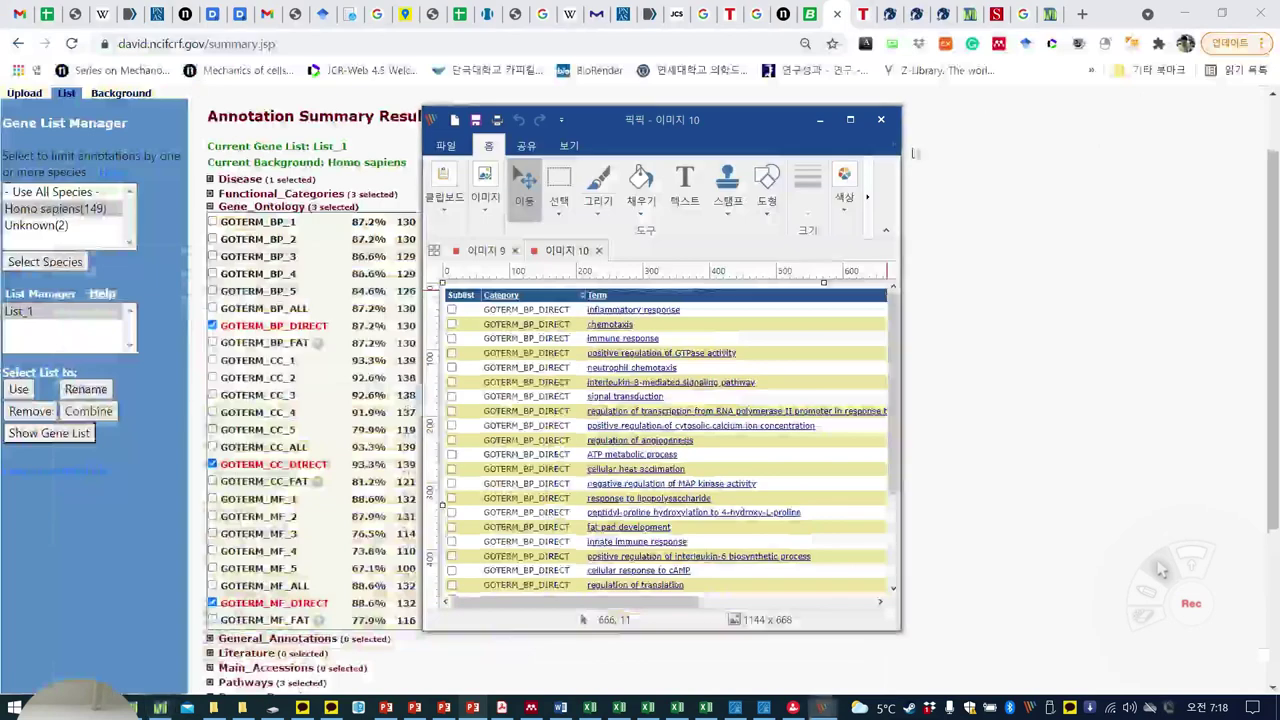
left_click(590, 708)
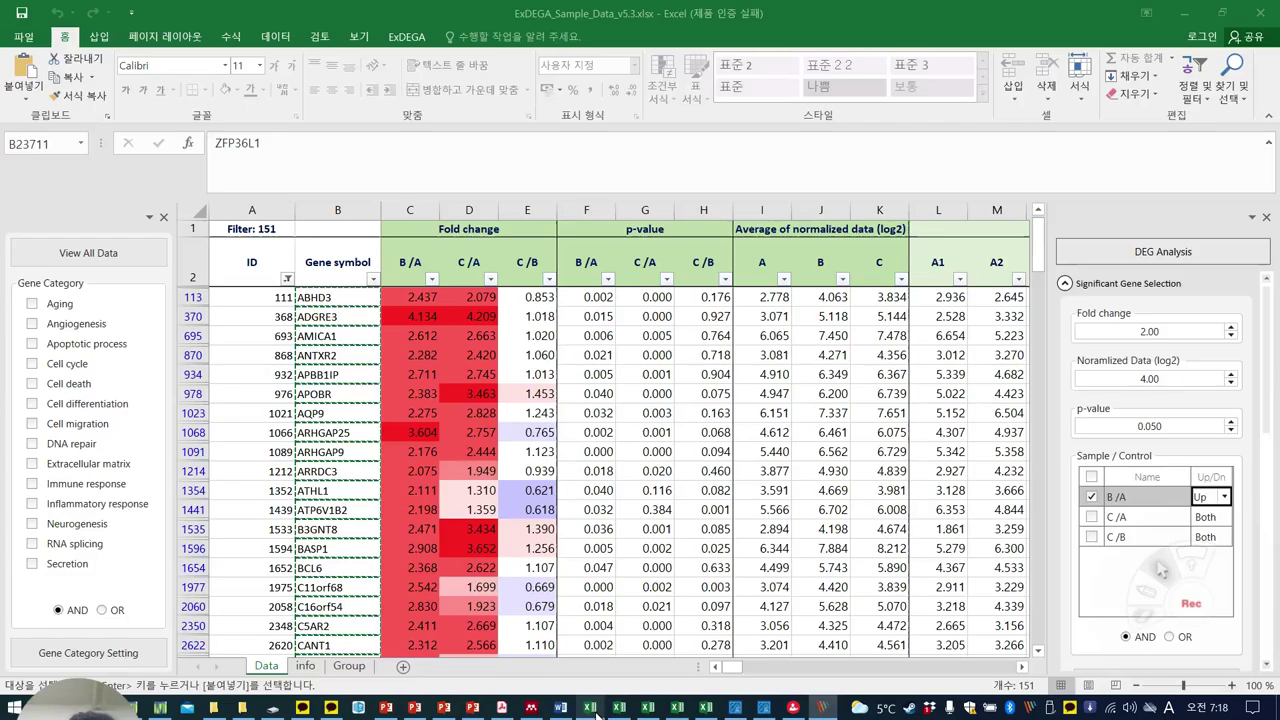
left_click_drag(604, 451, 604, 437)
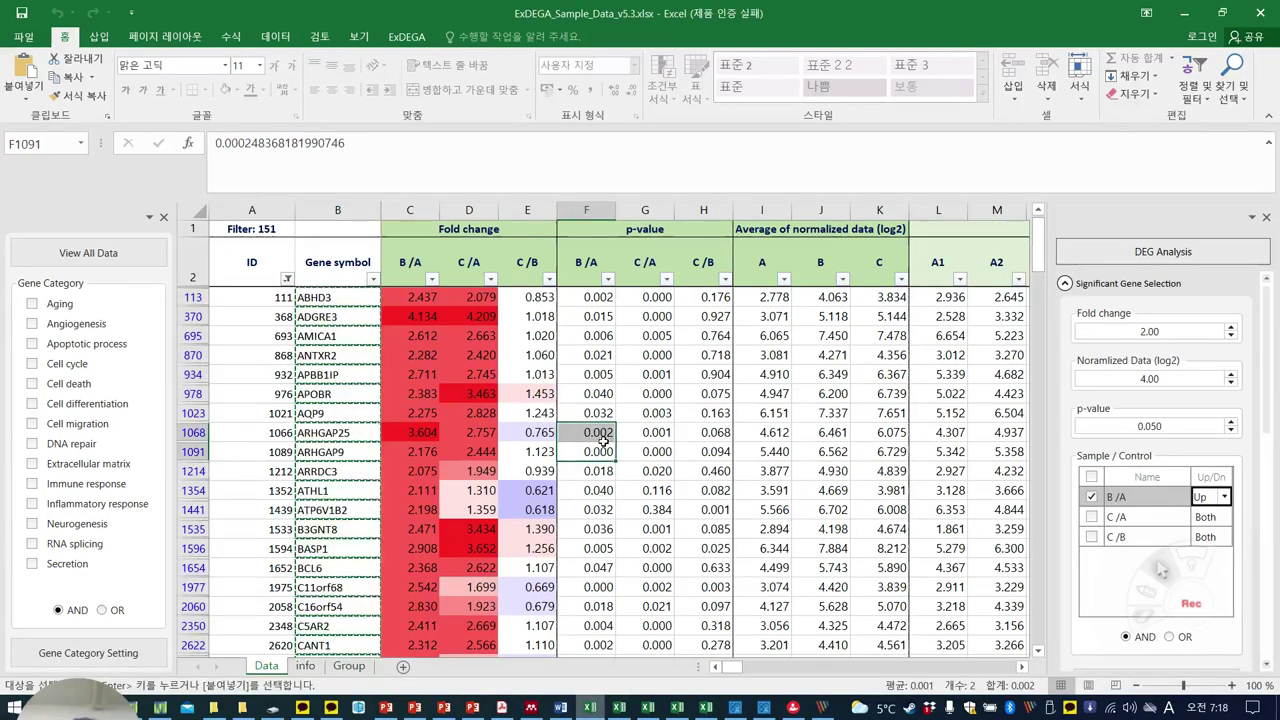
key("Escape")
left_click(341, 298)
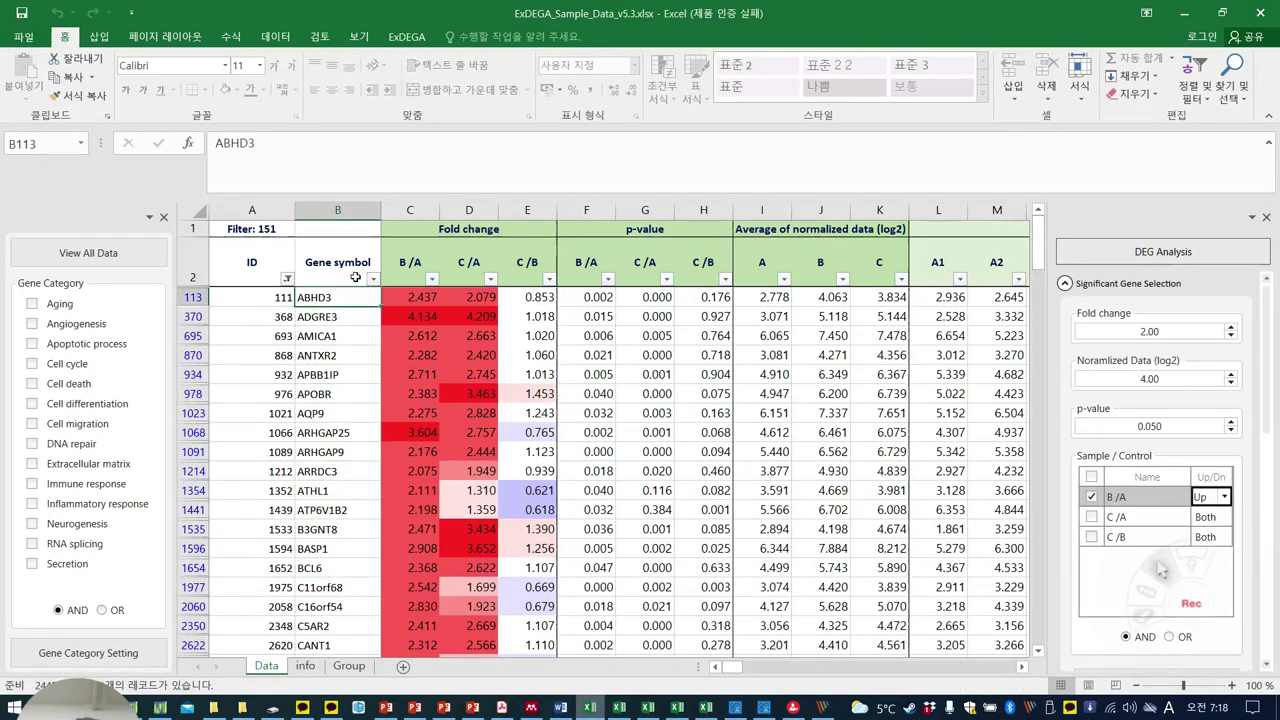
left_click(352, 262)
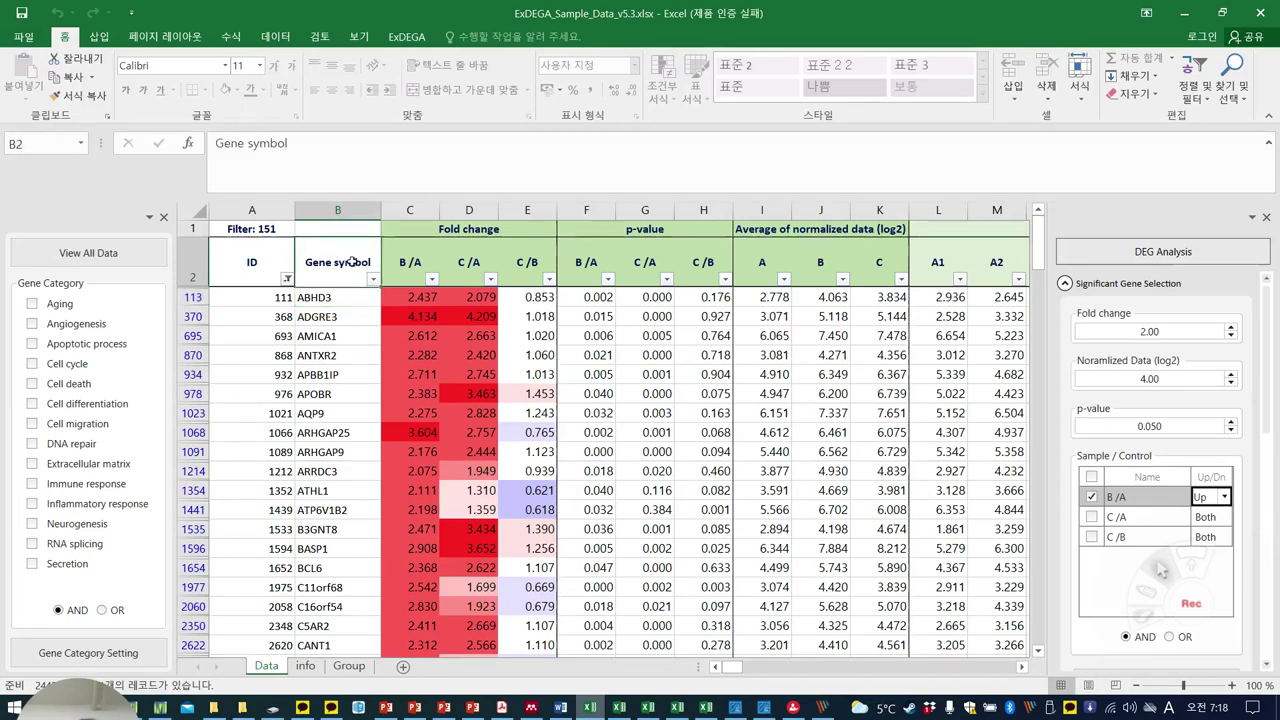
left_click_drag(343, 264, 416, 262)
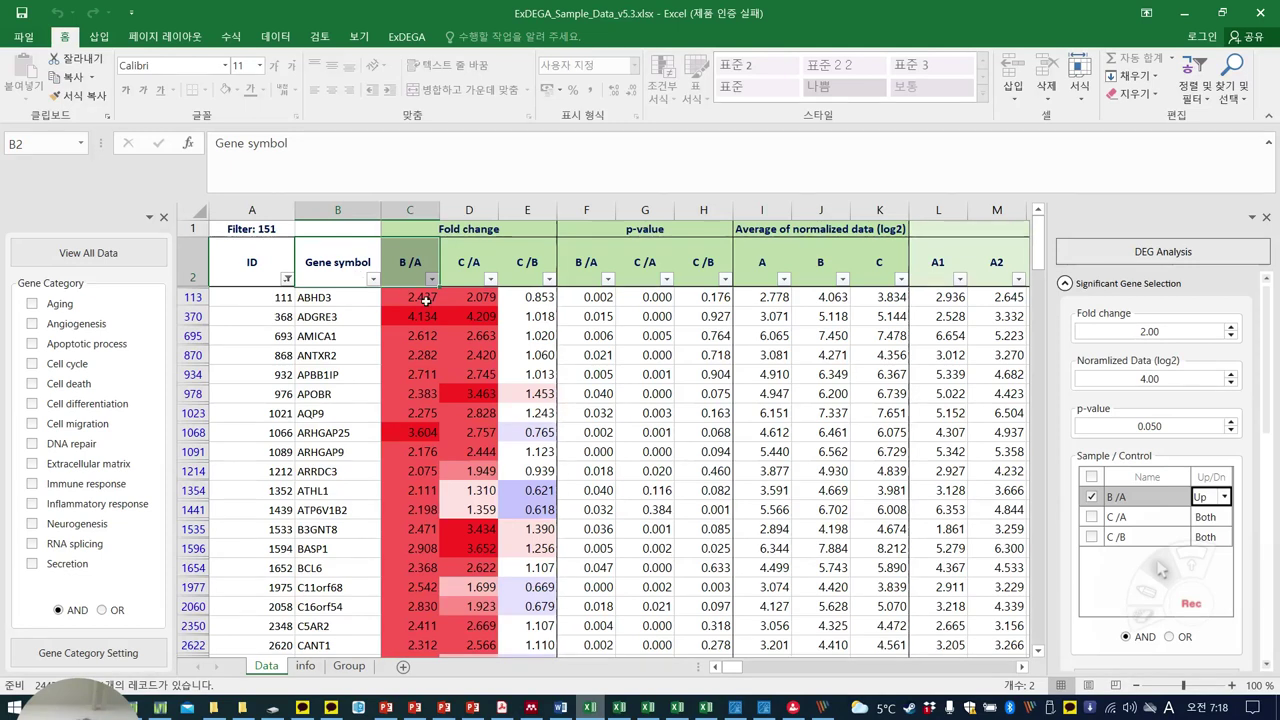
key("ctrl+shift+Down")
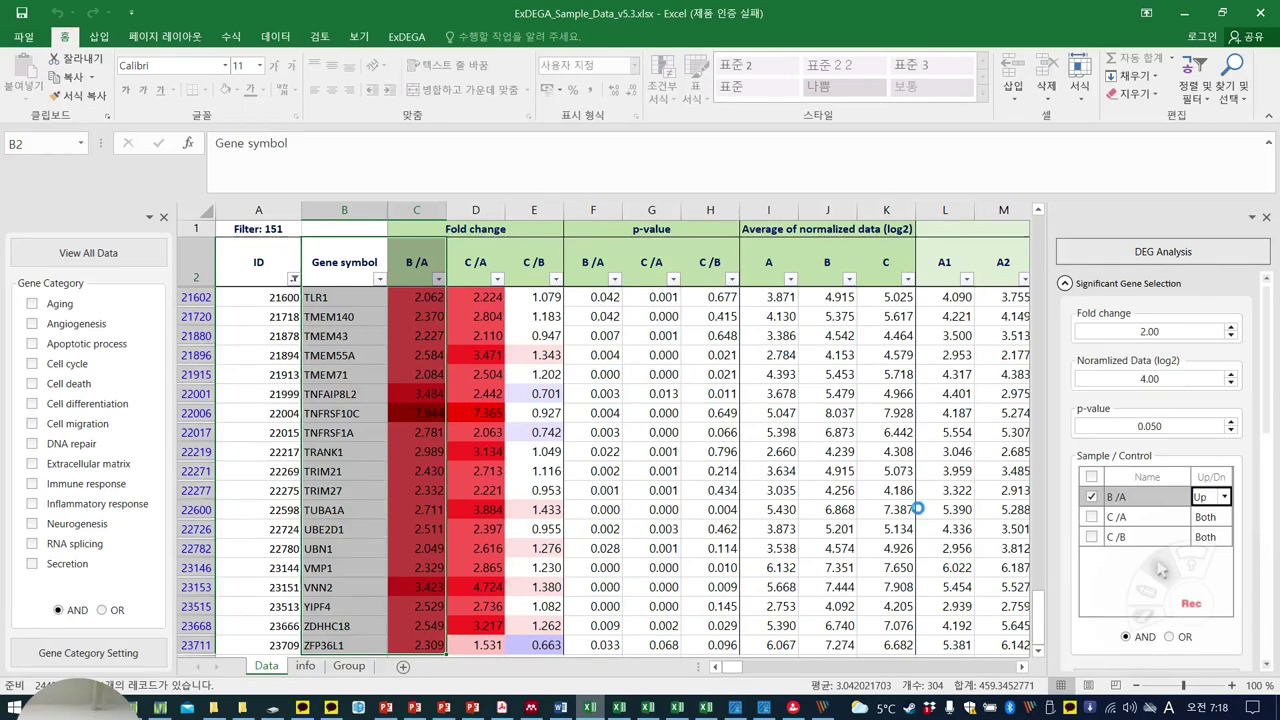
key("ctrl+c")
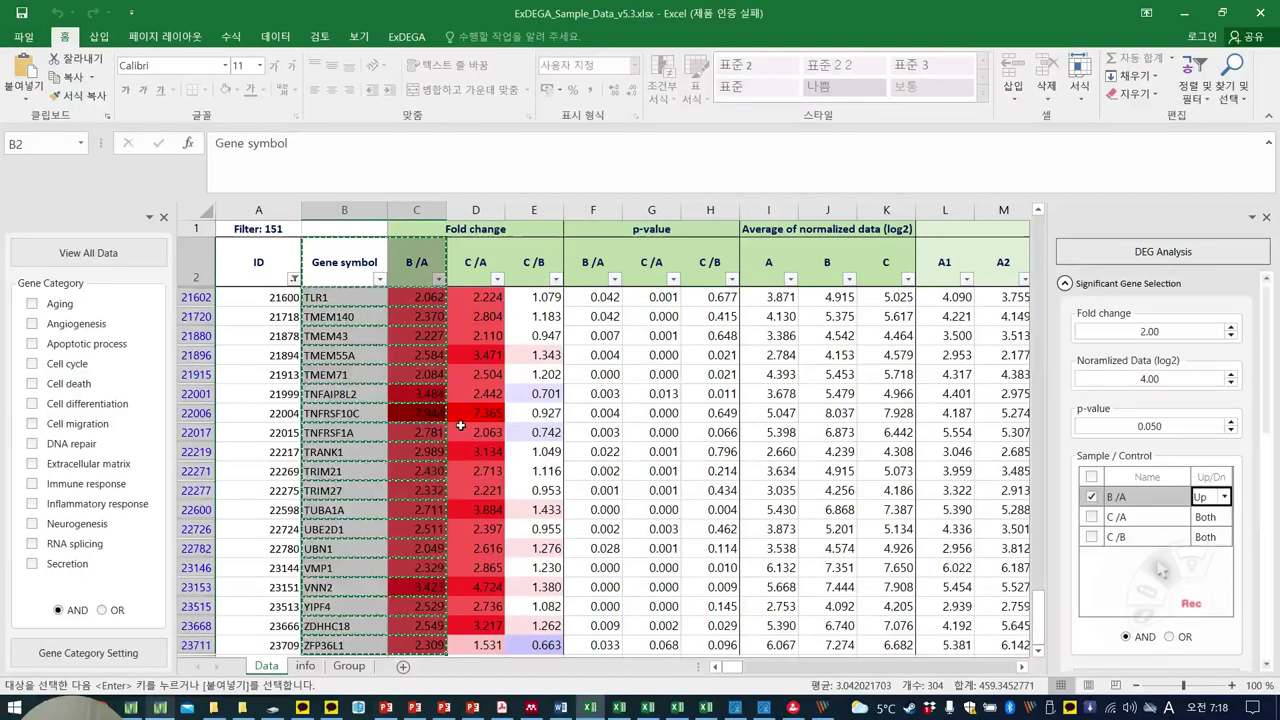
Create a blank workbook and copy the filtered gene symbols and B /A fold changes into it from cell A1
left_click(25, 38)
left_click(60, 105)
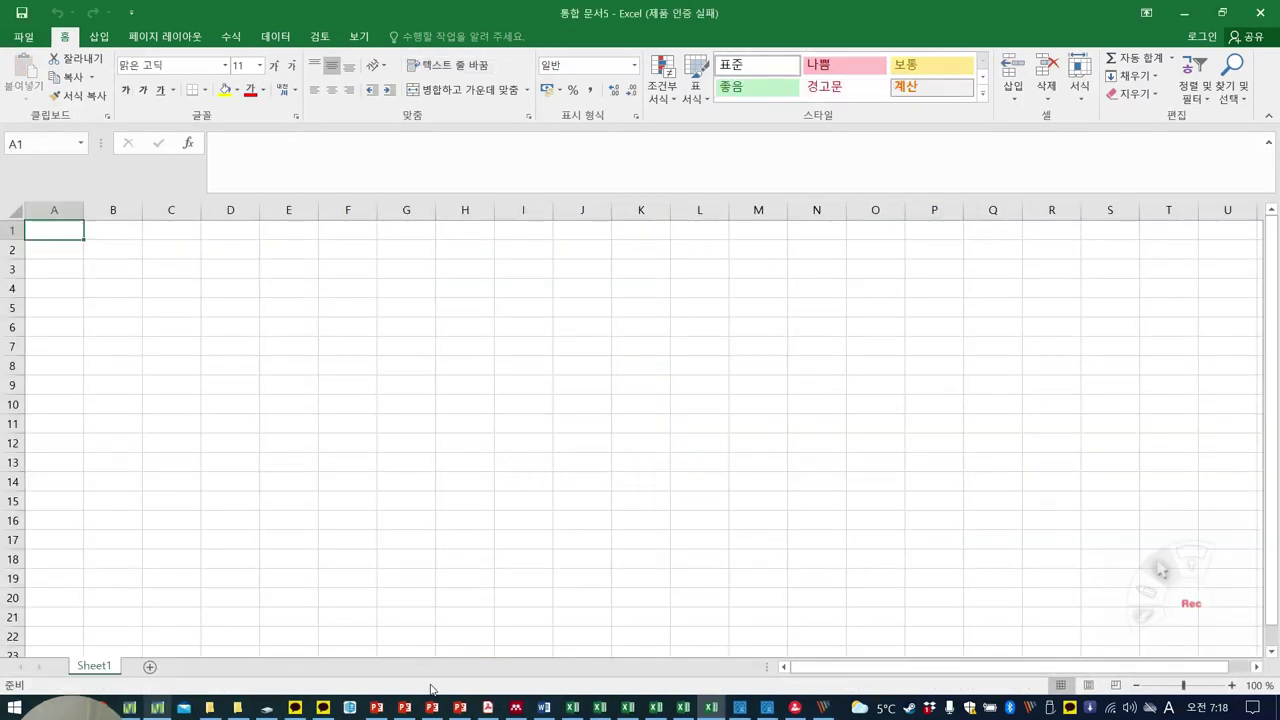
left_click(683, 708)
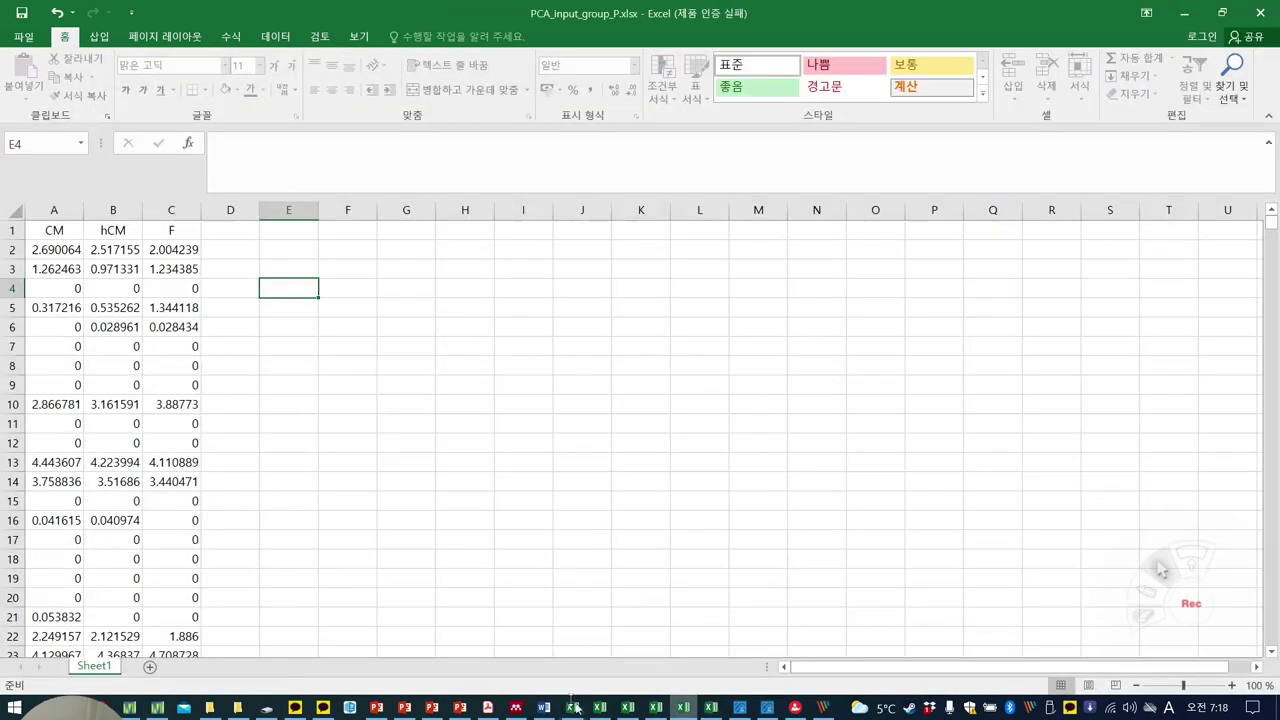
left_click(572, 708)
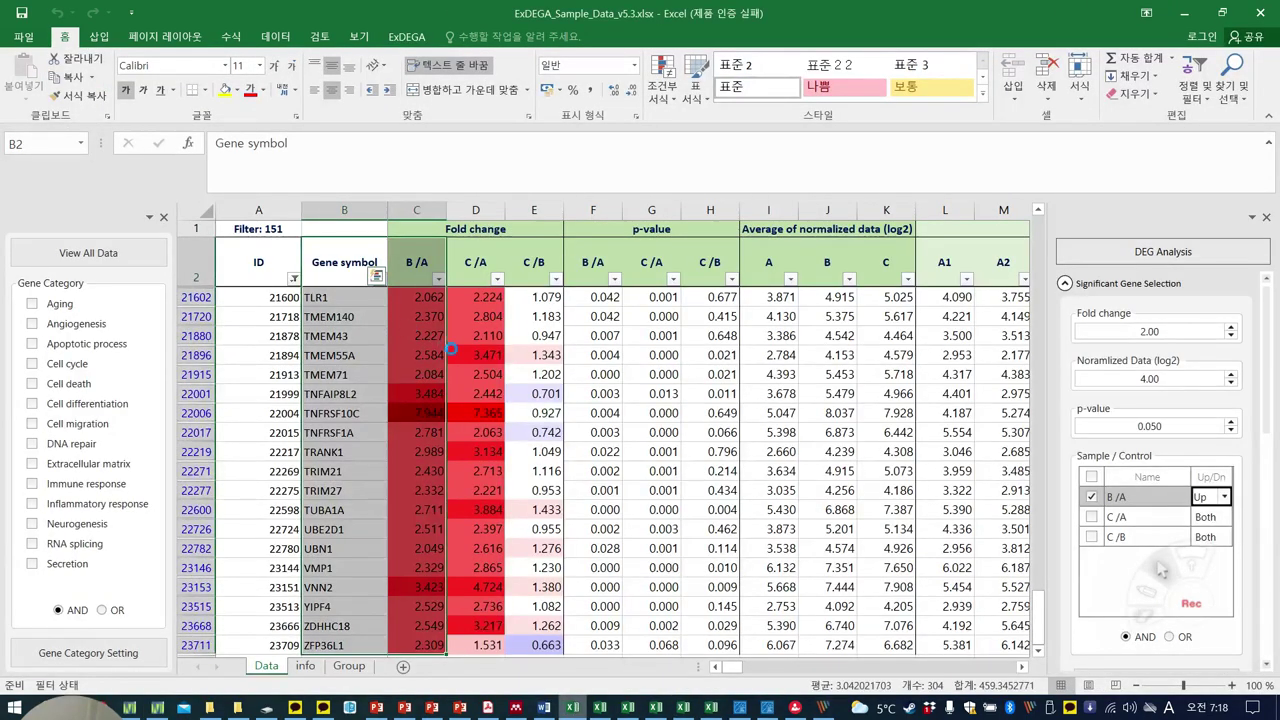
key("ctrl+c")
key("ctrl+Tab")
key("ctrl+v")
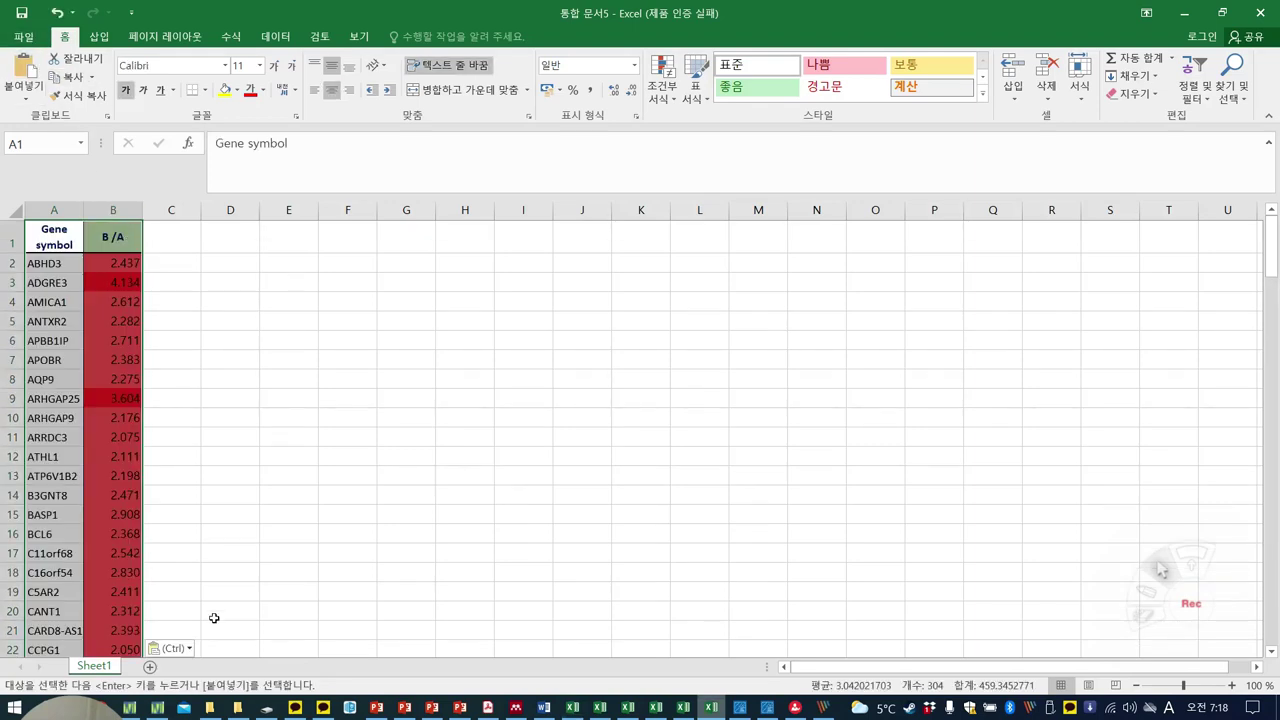
Reduce the pasted gene table to values only and center its cells horizontally
left_click(179, 652)
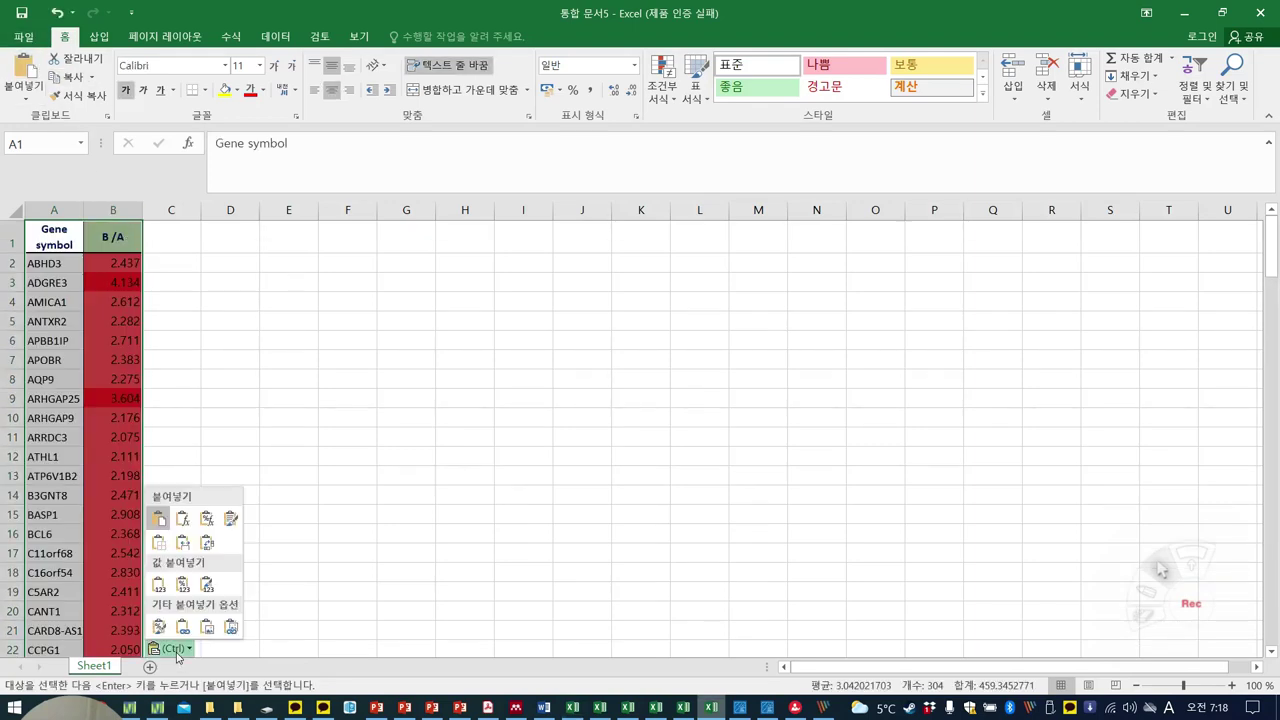
left_click(157, 590)
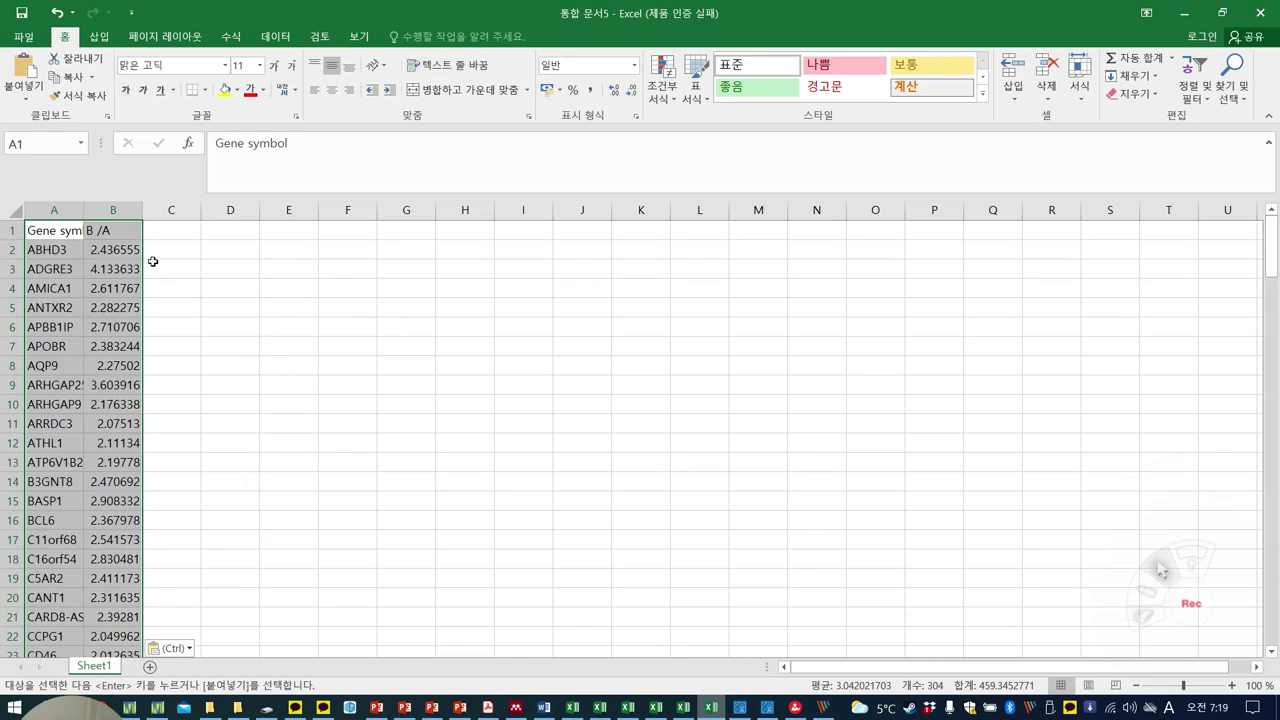
left_click(331, 89)
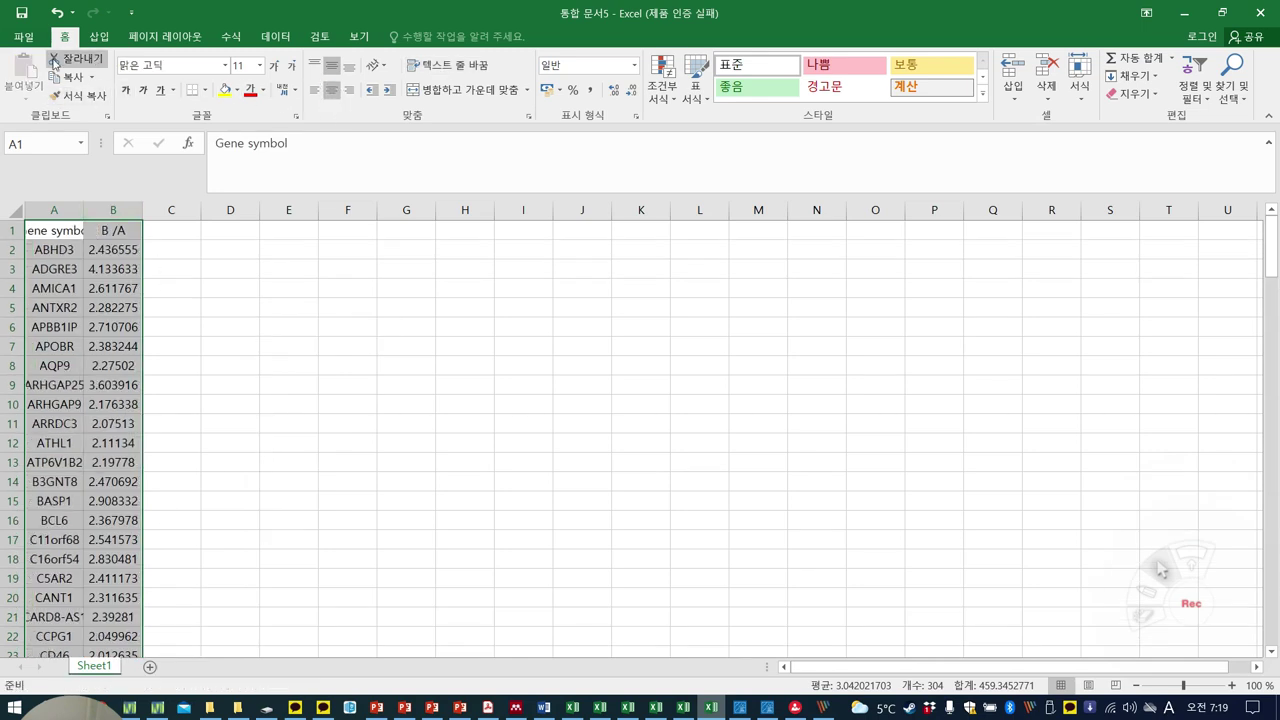
Prepare to save a copy of the new workbook on the desktop in tab-delimited text format (*.txt)
left_click(23, 36)
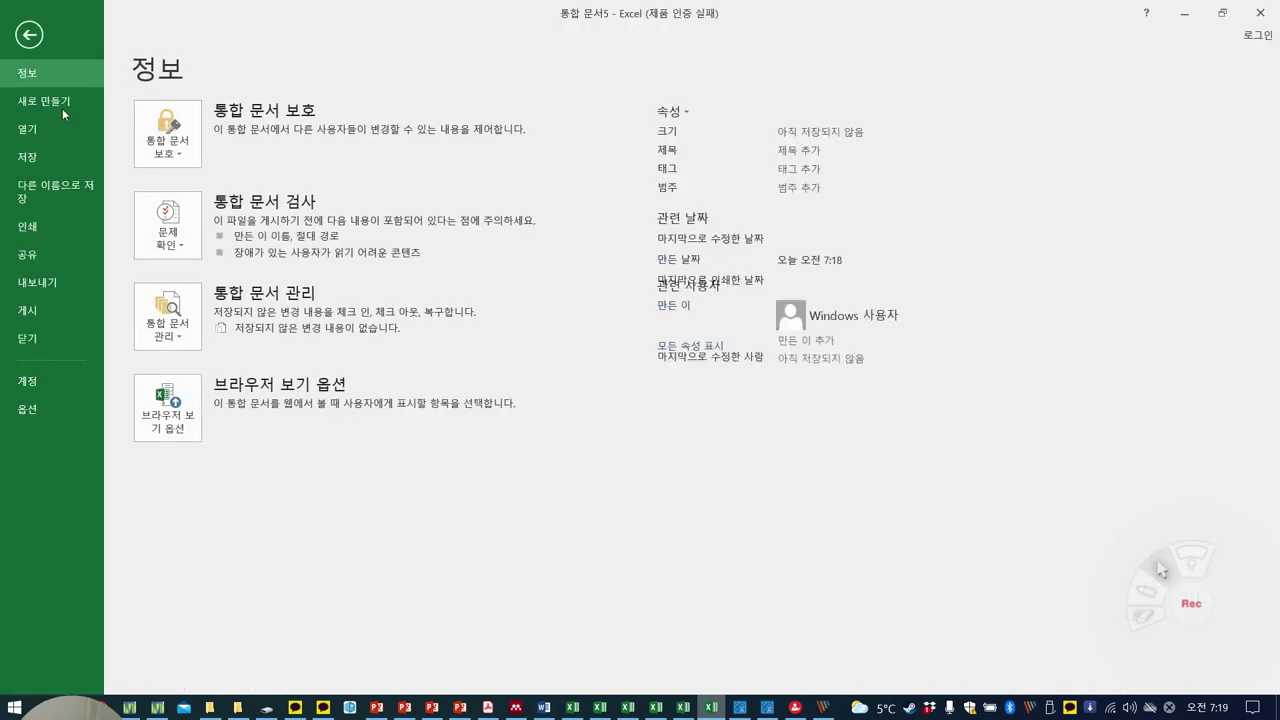
left_click(57, 198)
left_click(200, 215)
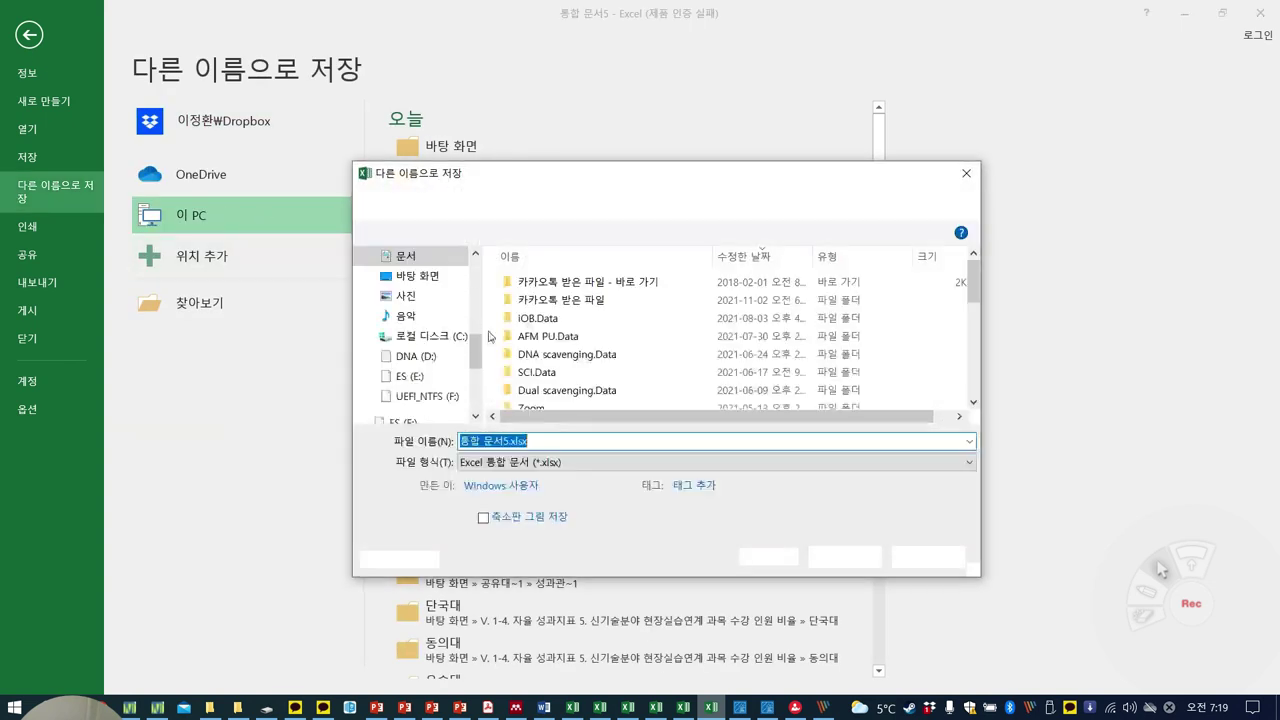
left_click(541, 442)
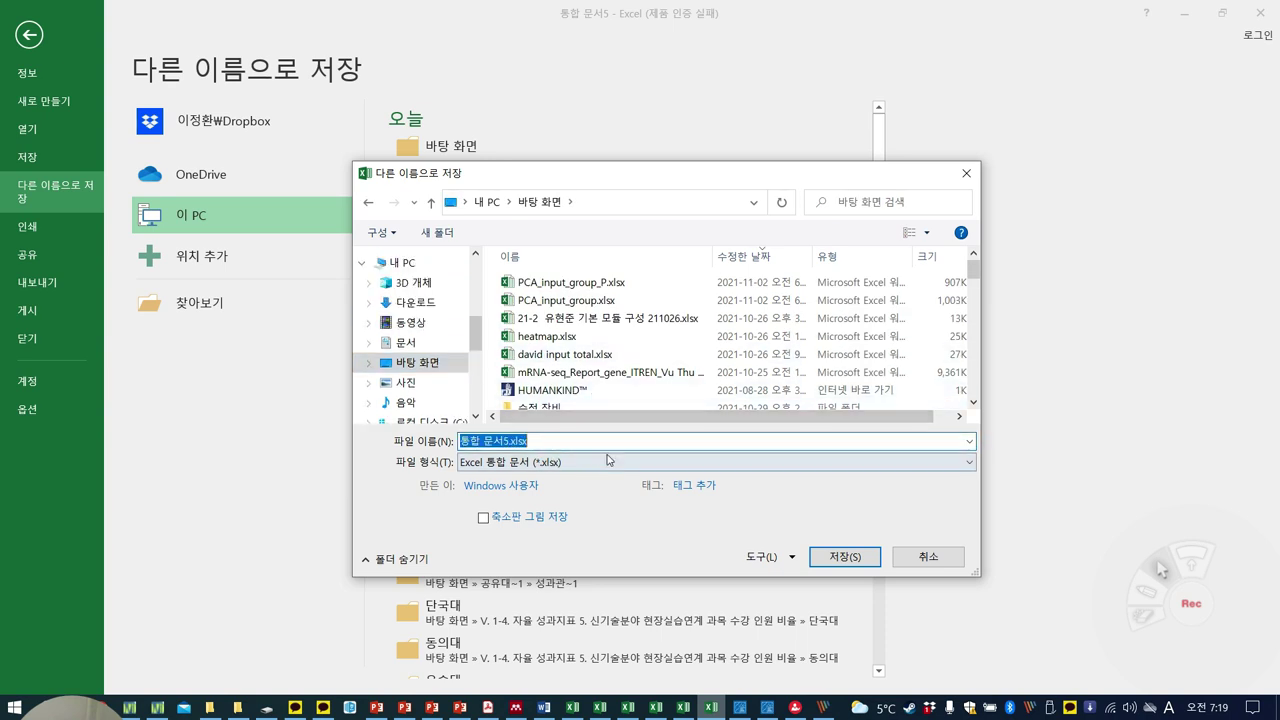
left_click(603, 463)
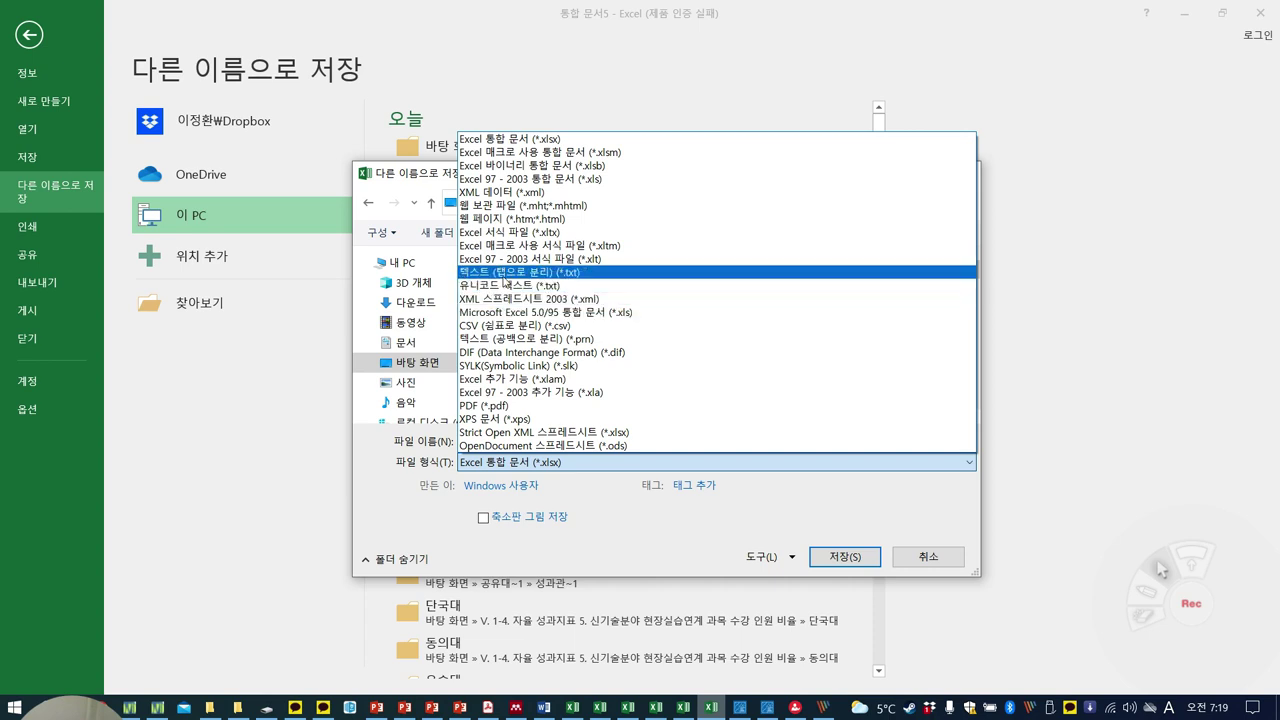
left_click(505, 274)
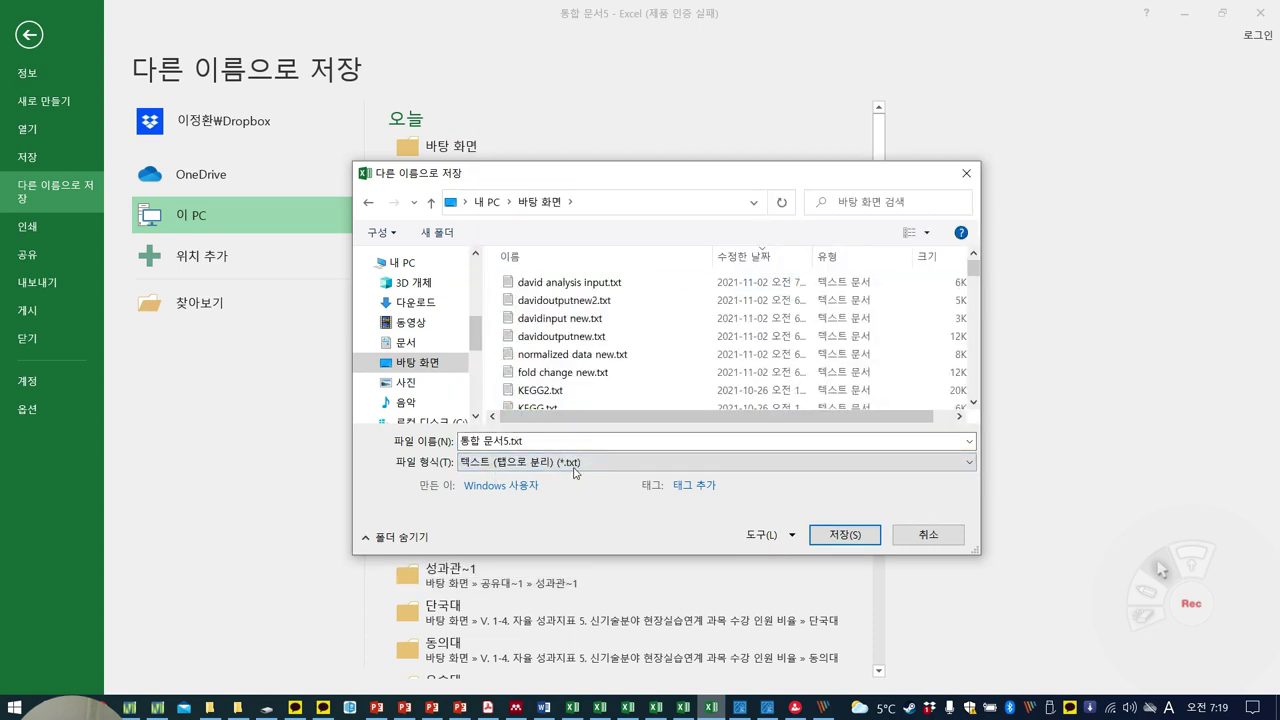
left_click(526, 468)
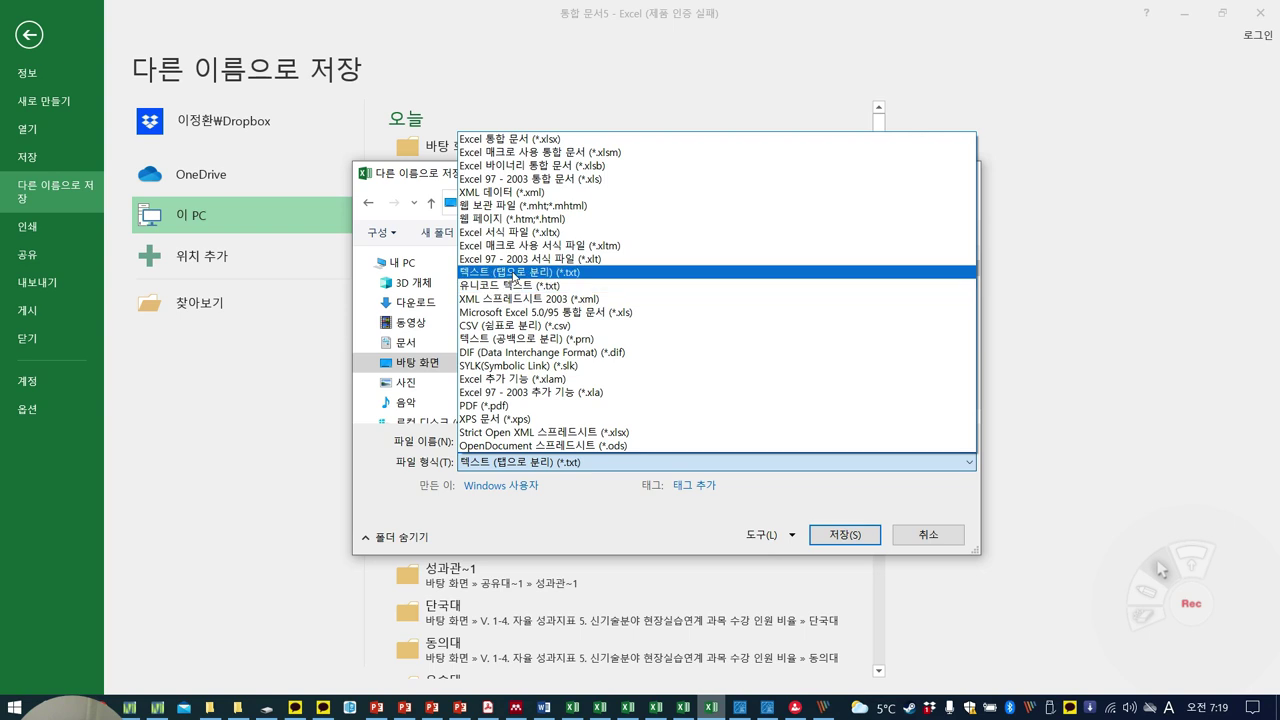
left_click(506, 272)
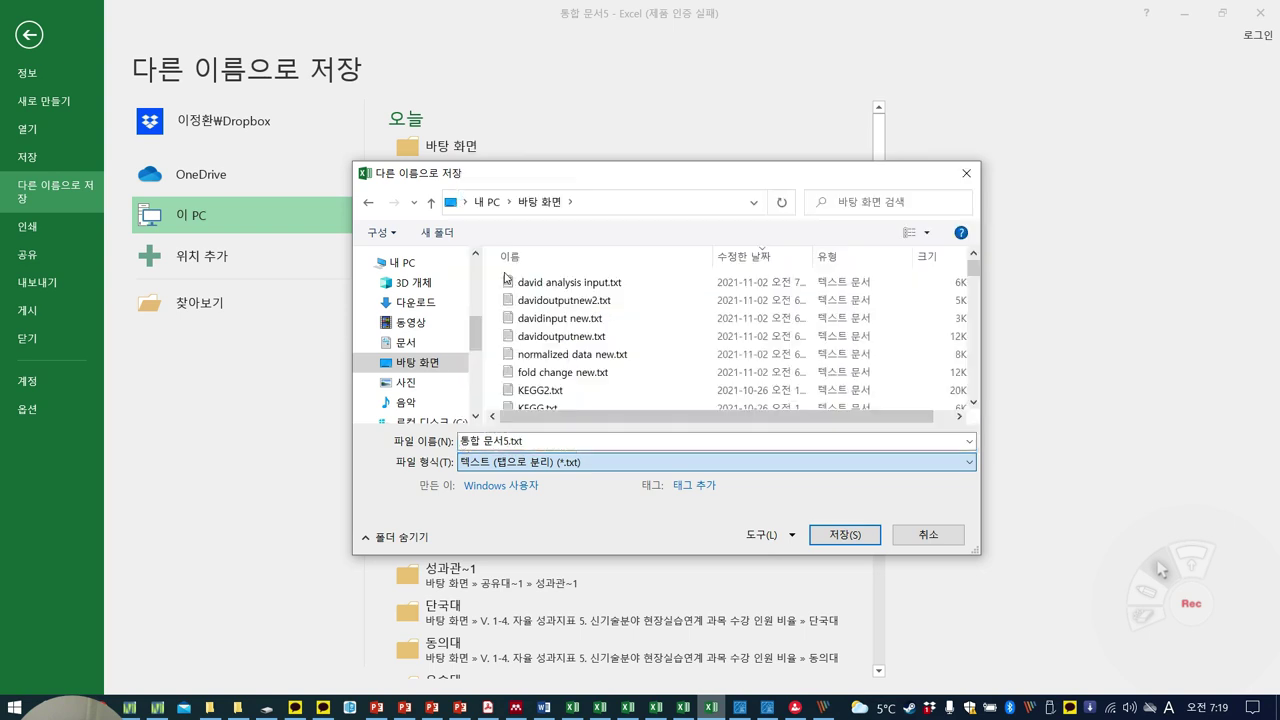
Name the text file david_input.txt and save it
left_click(508, 441)
left_click(507, 441)
key("shift+Home")
type("david")
key("Delete")
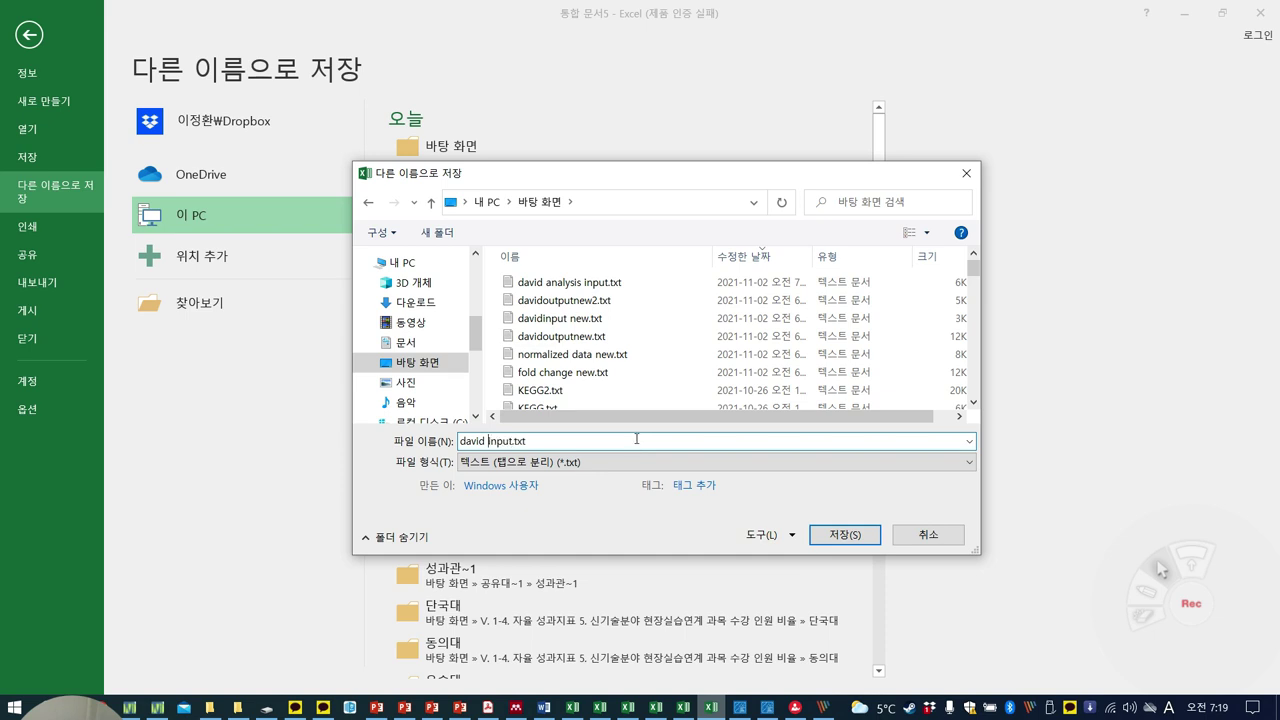
key("Delete")
type("_")
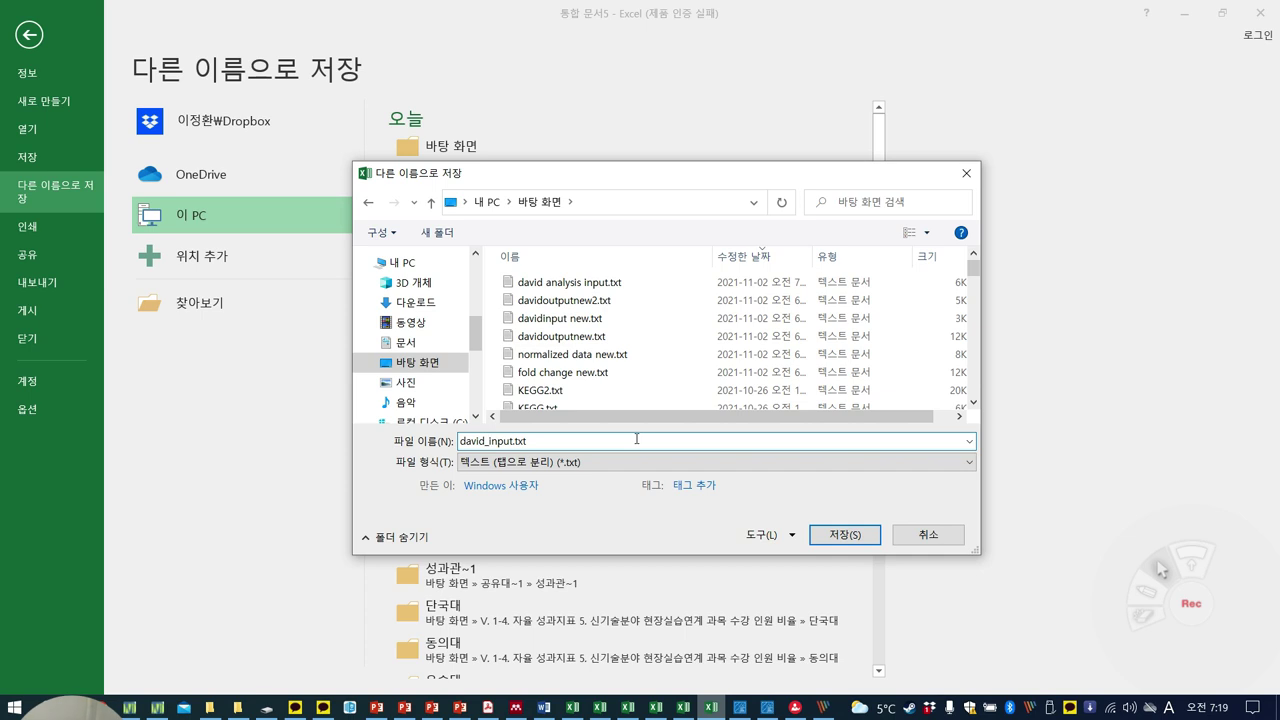
key("Return")
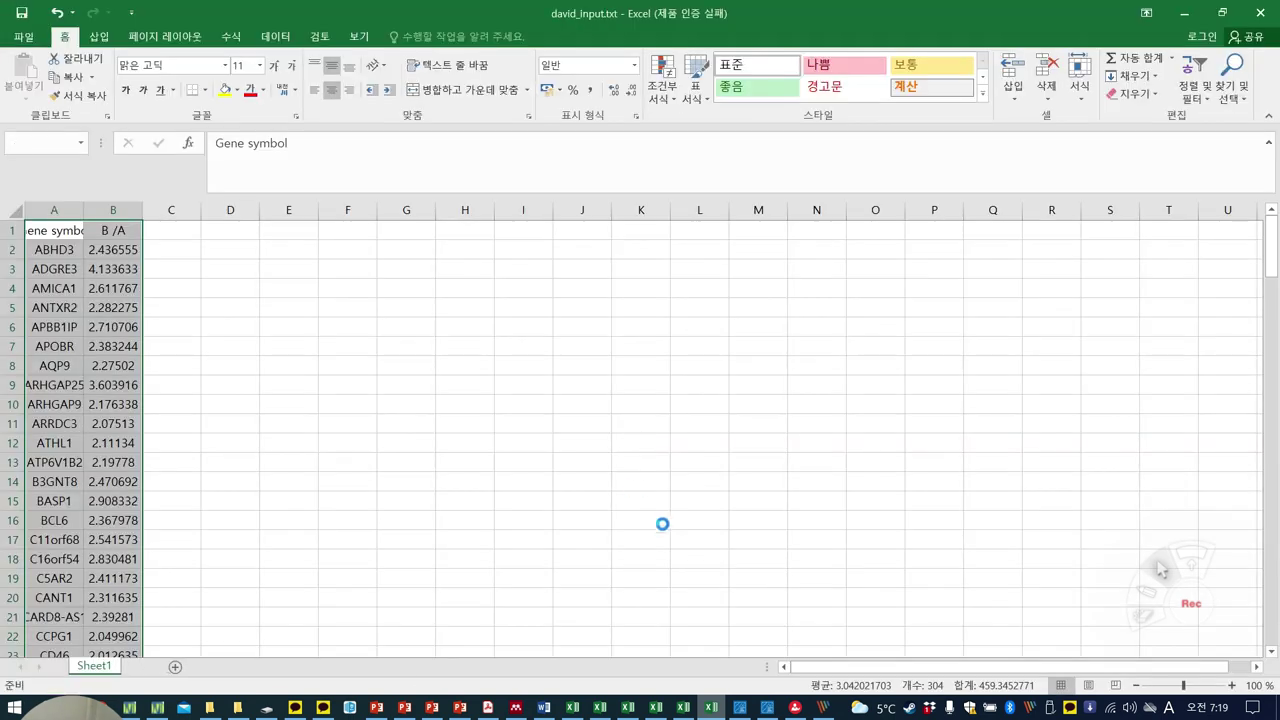
left_click(550, 404)
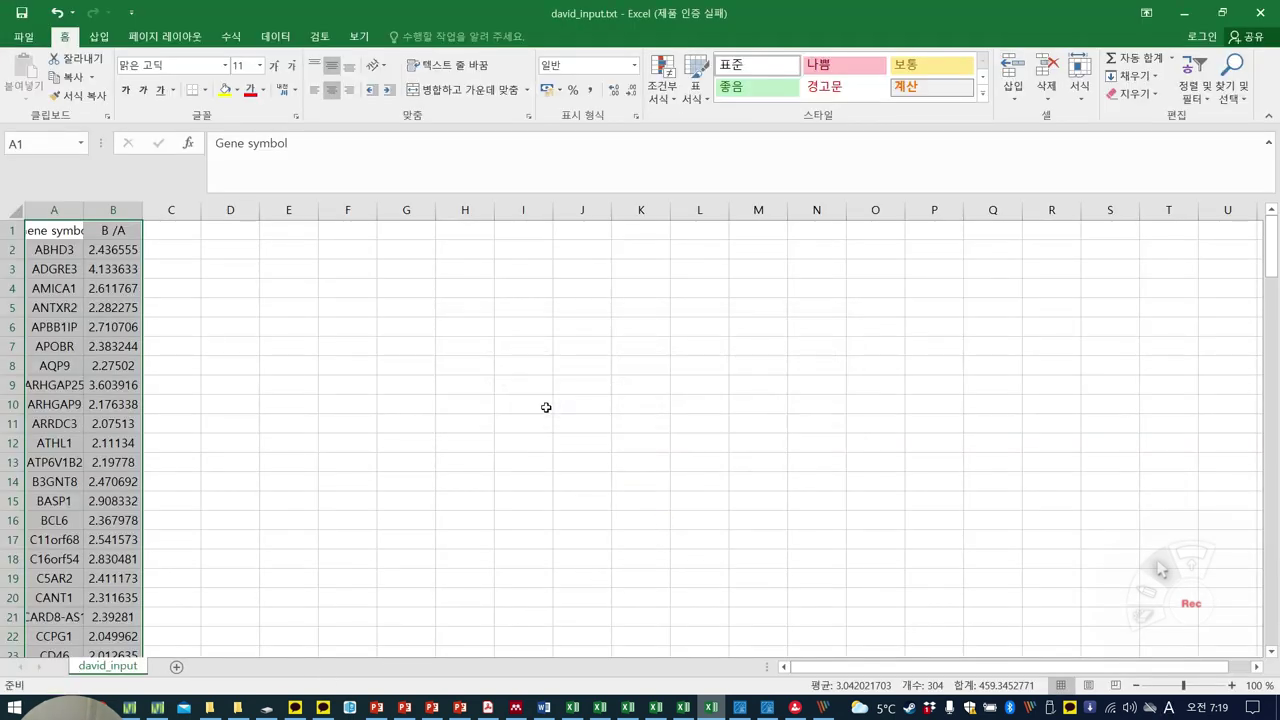
Close the running ExDEGA Graphic Plus windows and relaunch ExDEGA_GraphicPlus_v2.0 from the ExDEGA_v3.3.3_Installer folder
left_click(209, 708)
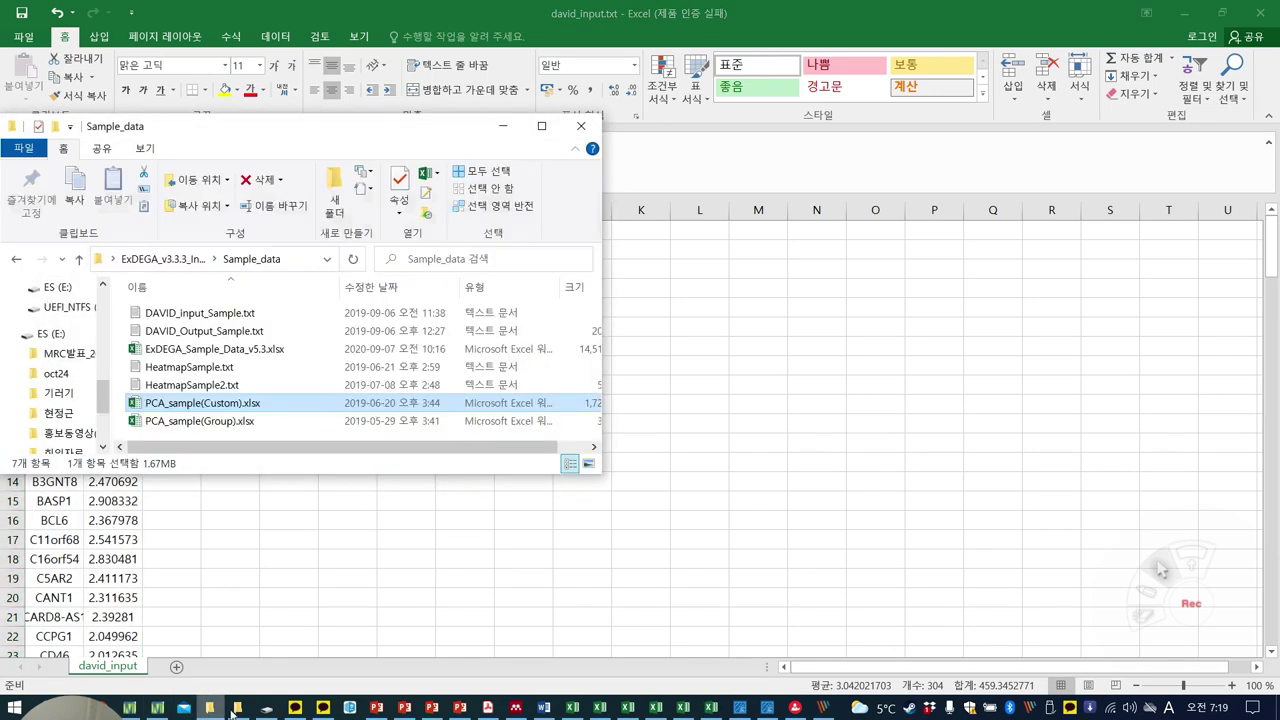
left_click_drag(267, 127, 455, 133)
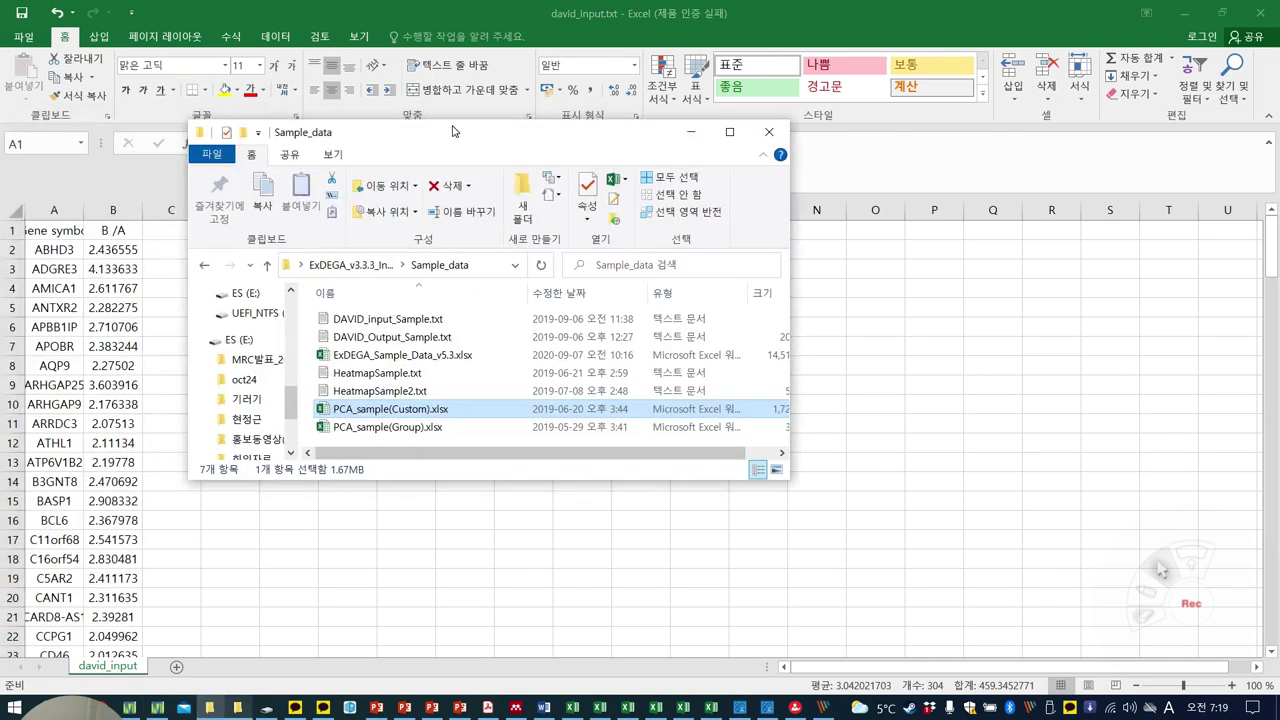
left_click(204, 268)
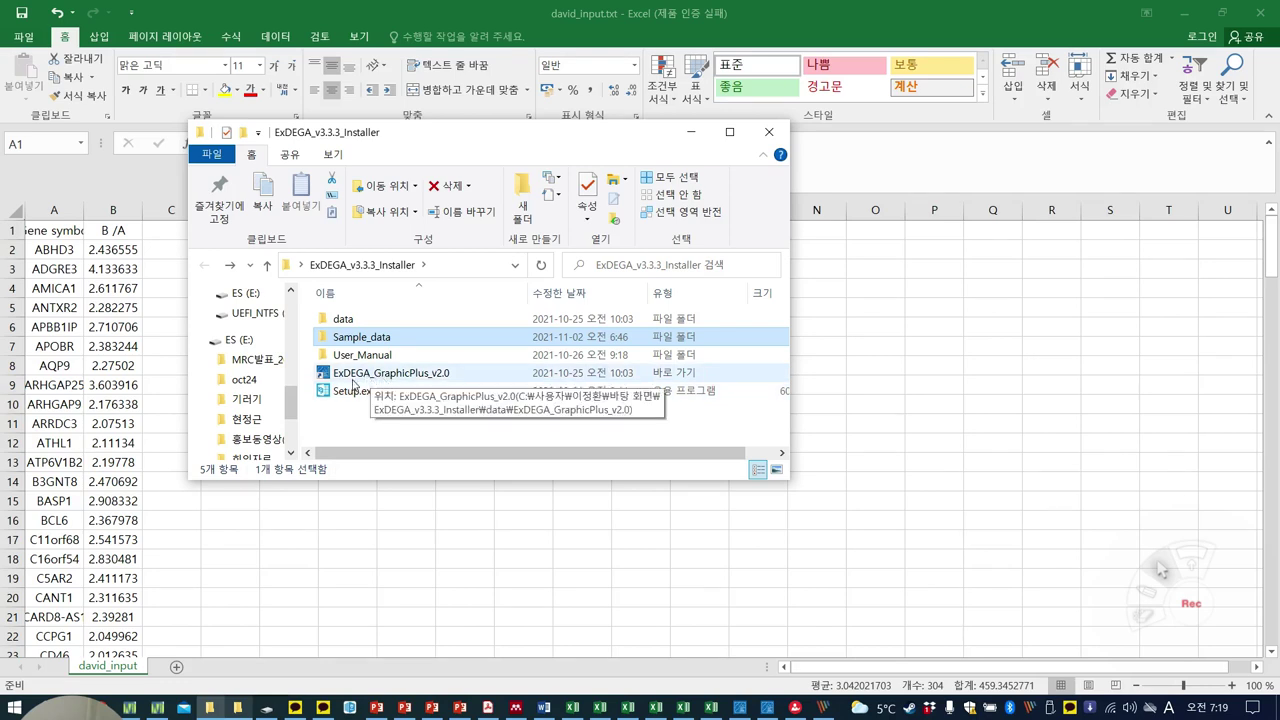
left_click(767, 708)
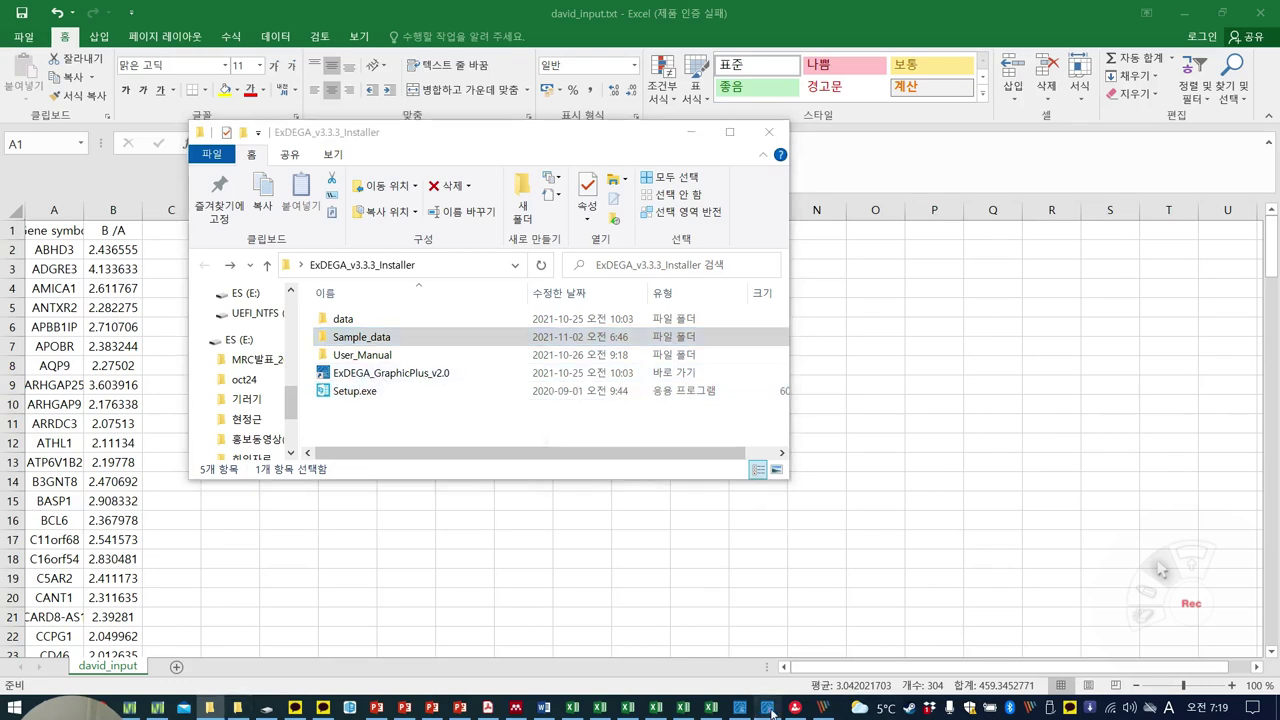
left_click(736, 207)
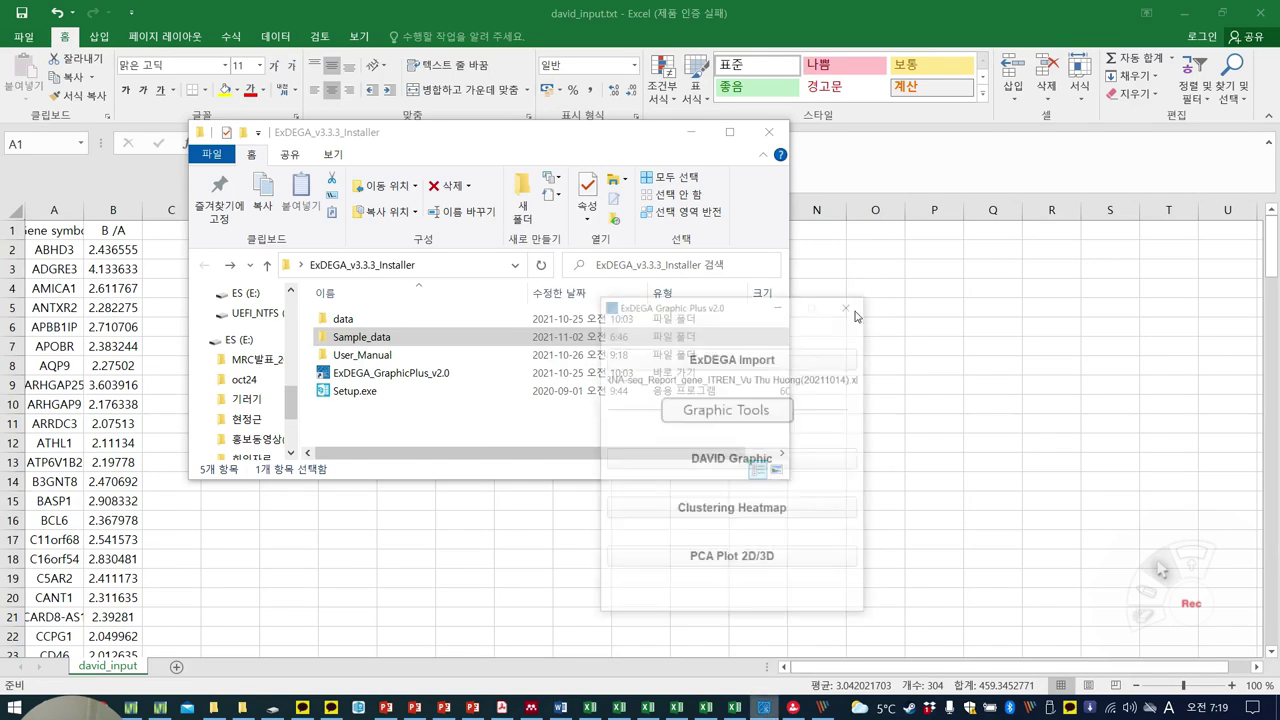
left_click(855, 246)
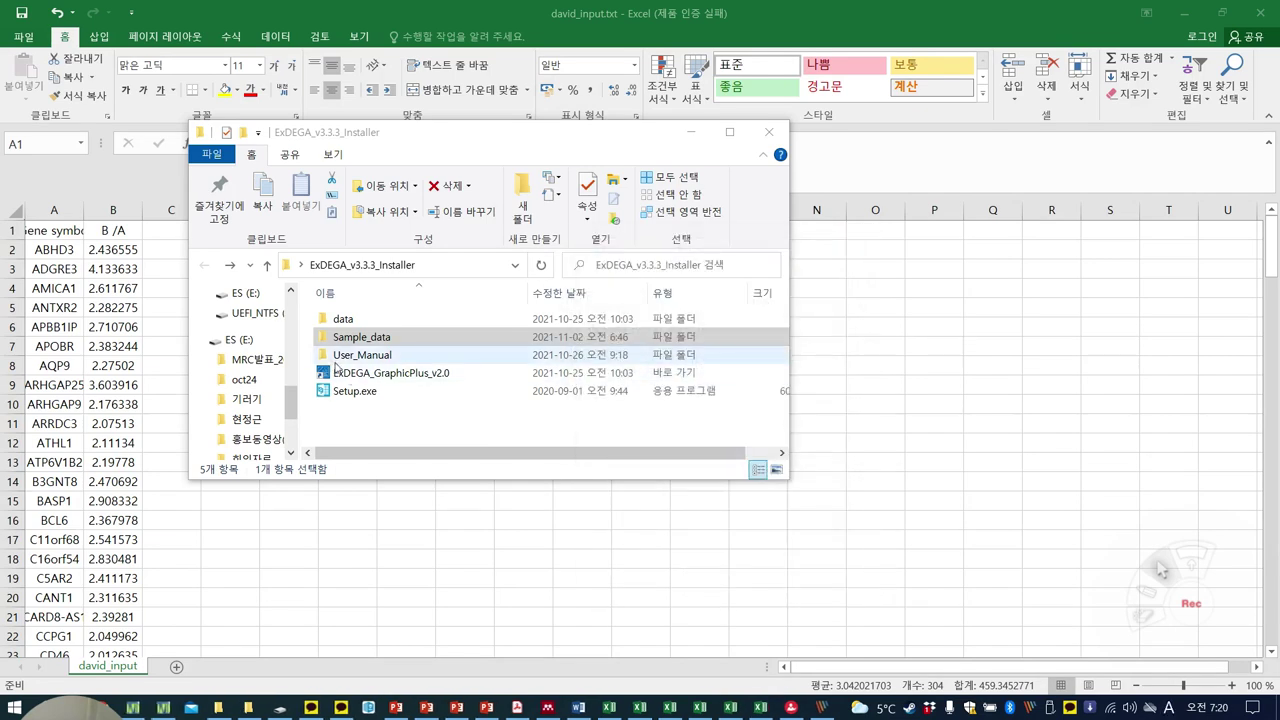
double_click(352, 373)
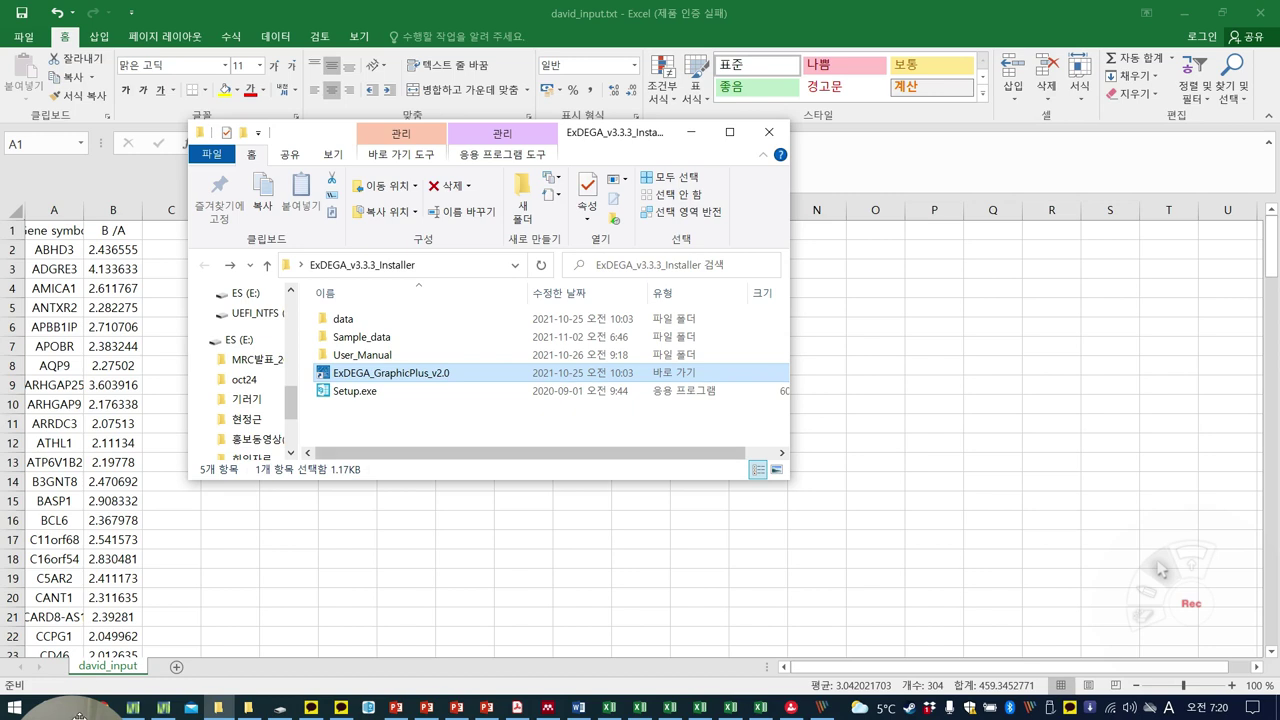
left_click(483, 428)
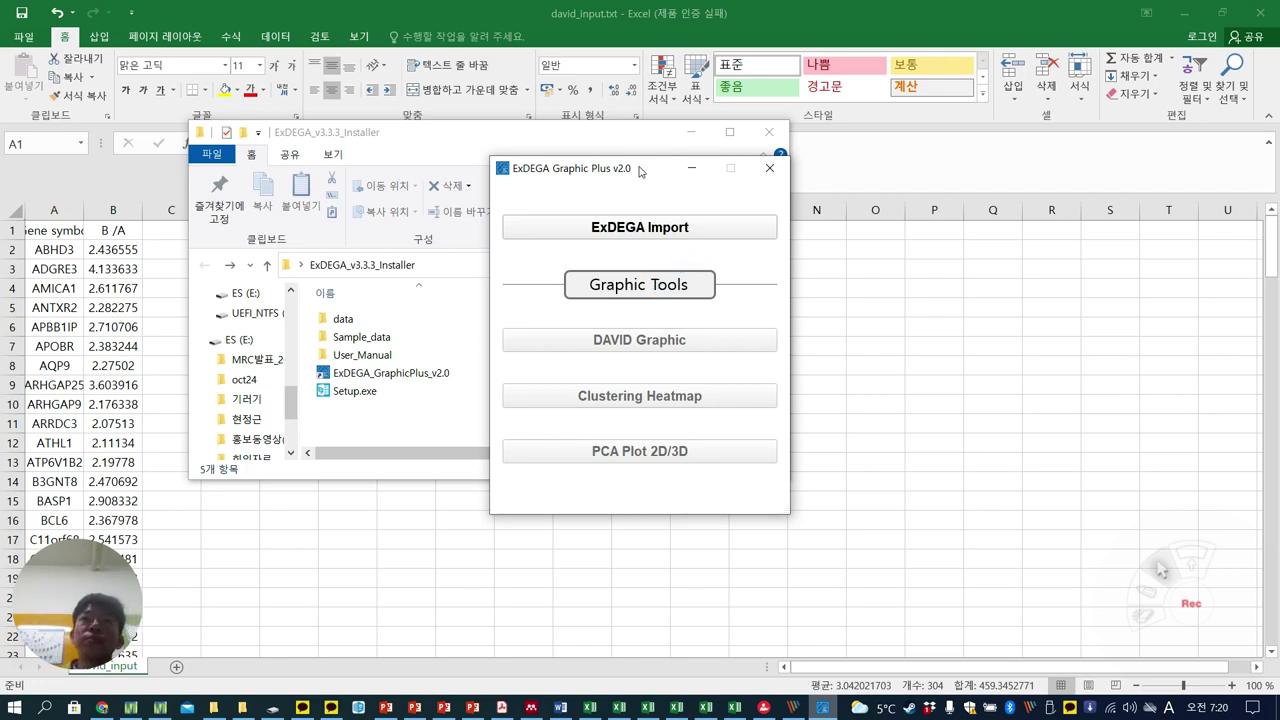
Import ExDEGA_Sample_Data_v5.3.xlsx from the Sample_Data folder inside the installer's data folder
left_click(748, 289)
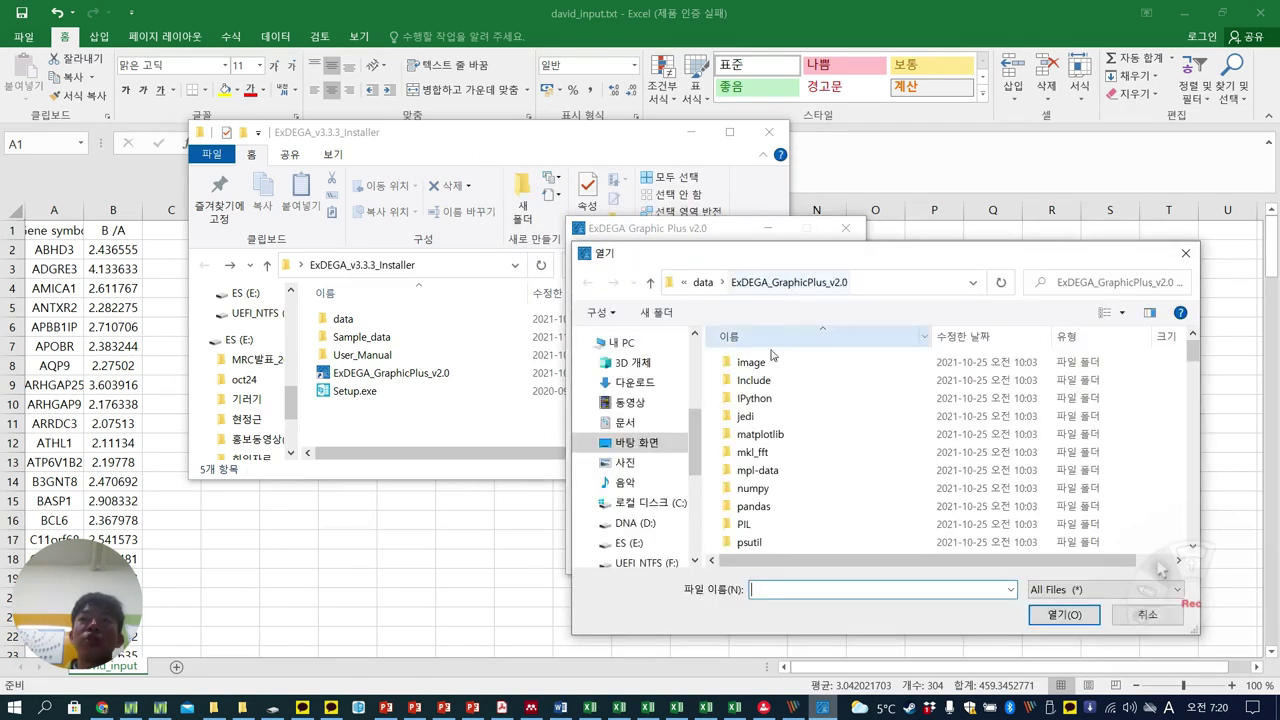
left_click_drag(1193, 358, 1191, 315)
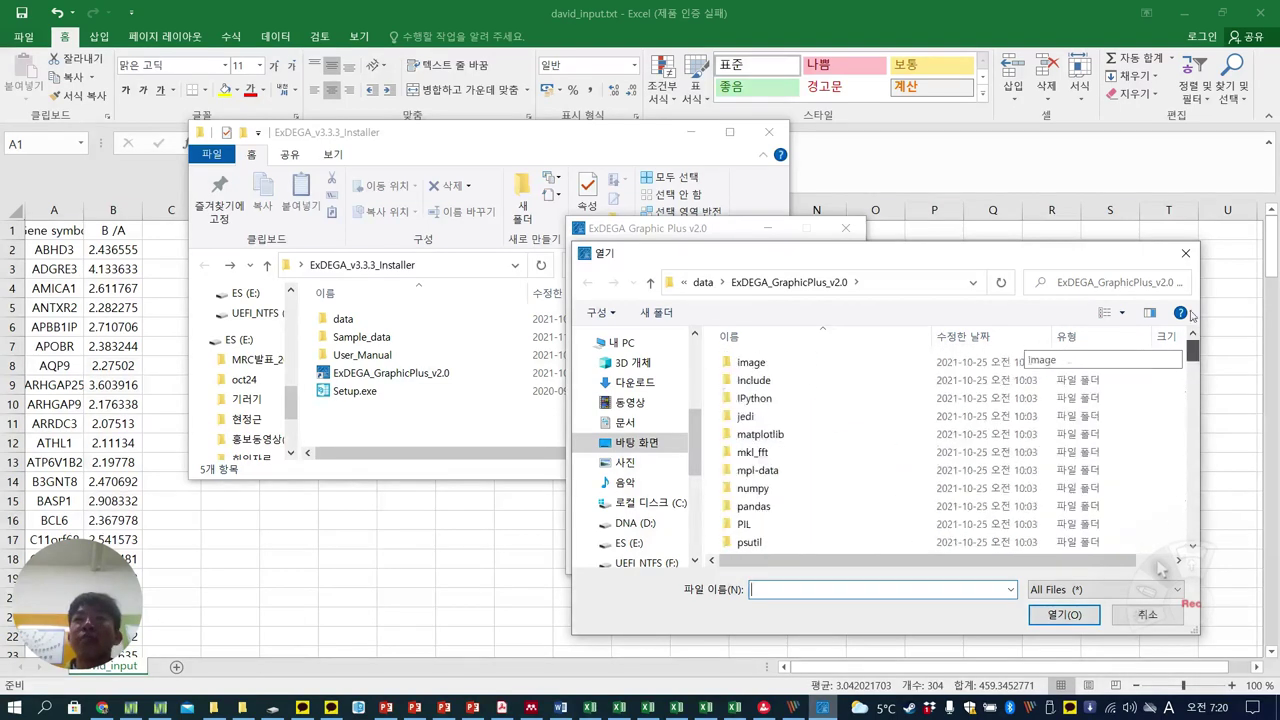
left_click(703, 282)
double_click(762, 381)
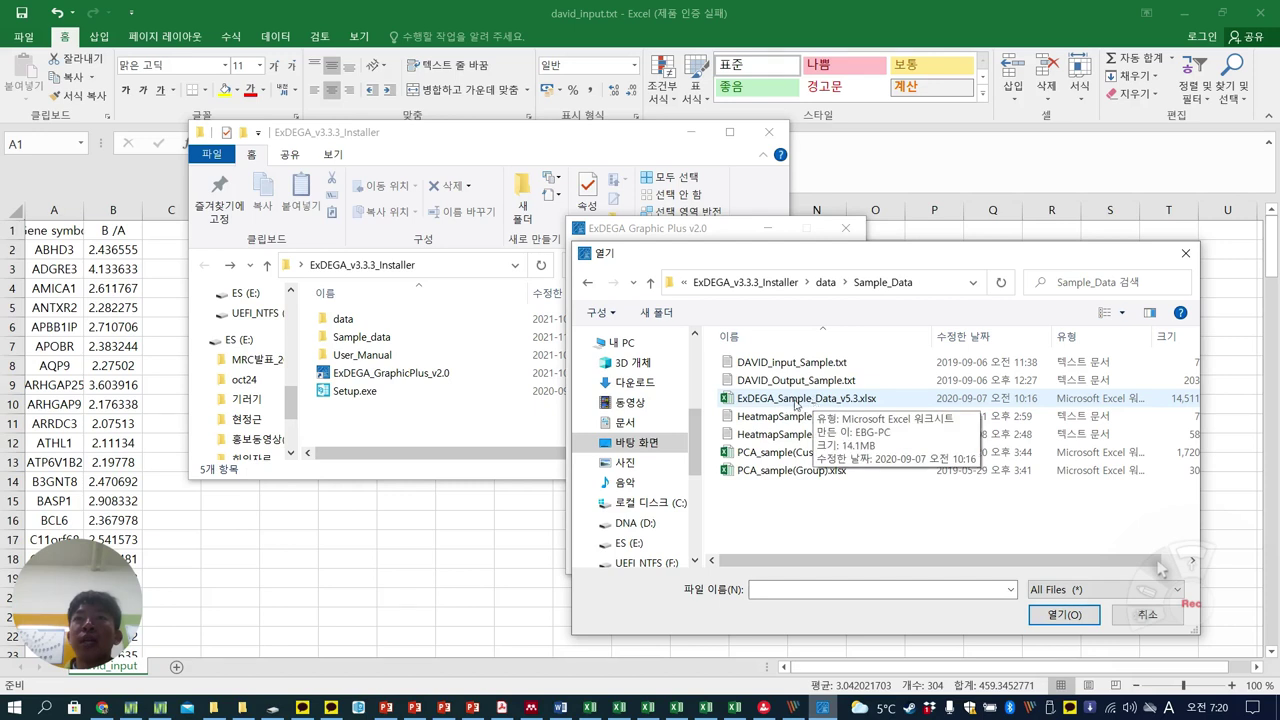
double_click(814, 400)
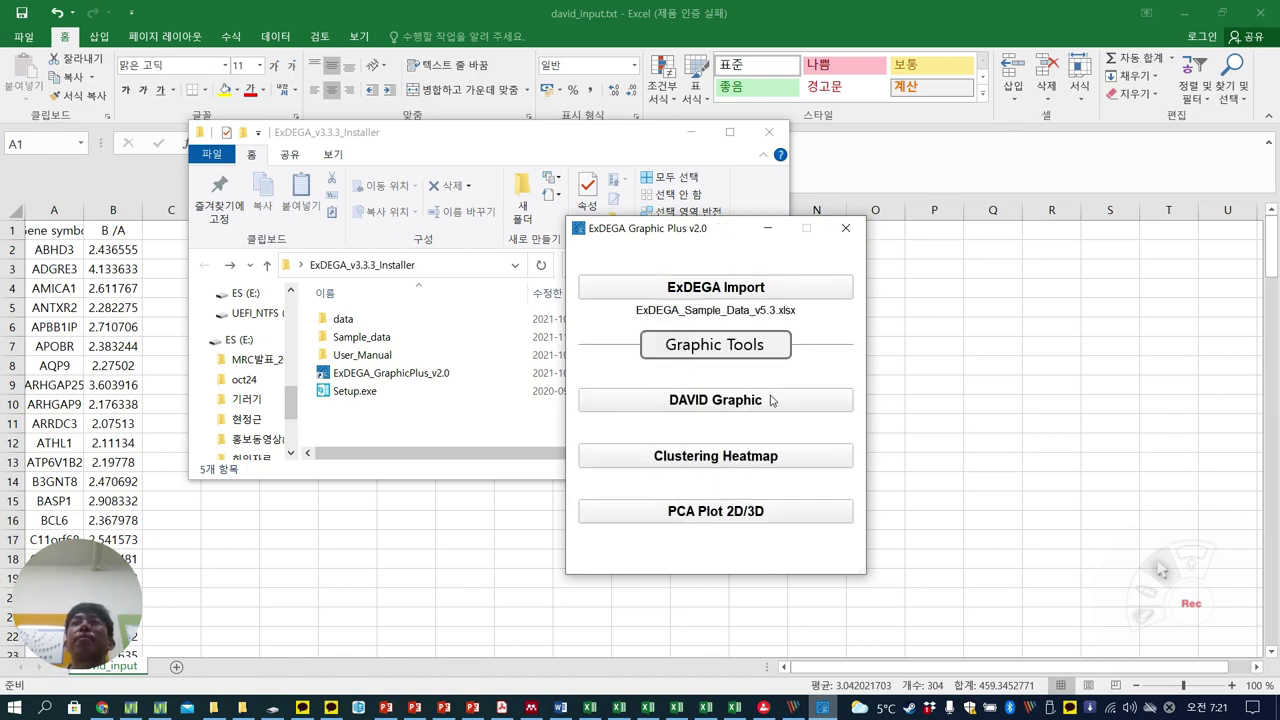
Start DAVID Graphic and load the desktop files david analysis input.txt as DAVID output and david_input.txt as DAVID input
left_click(716, 408)
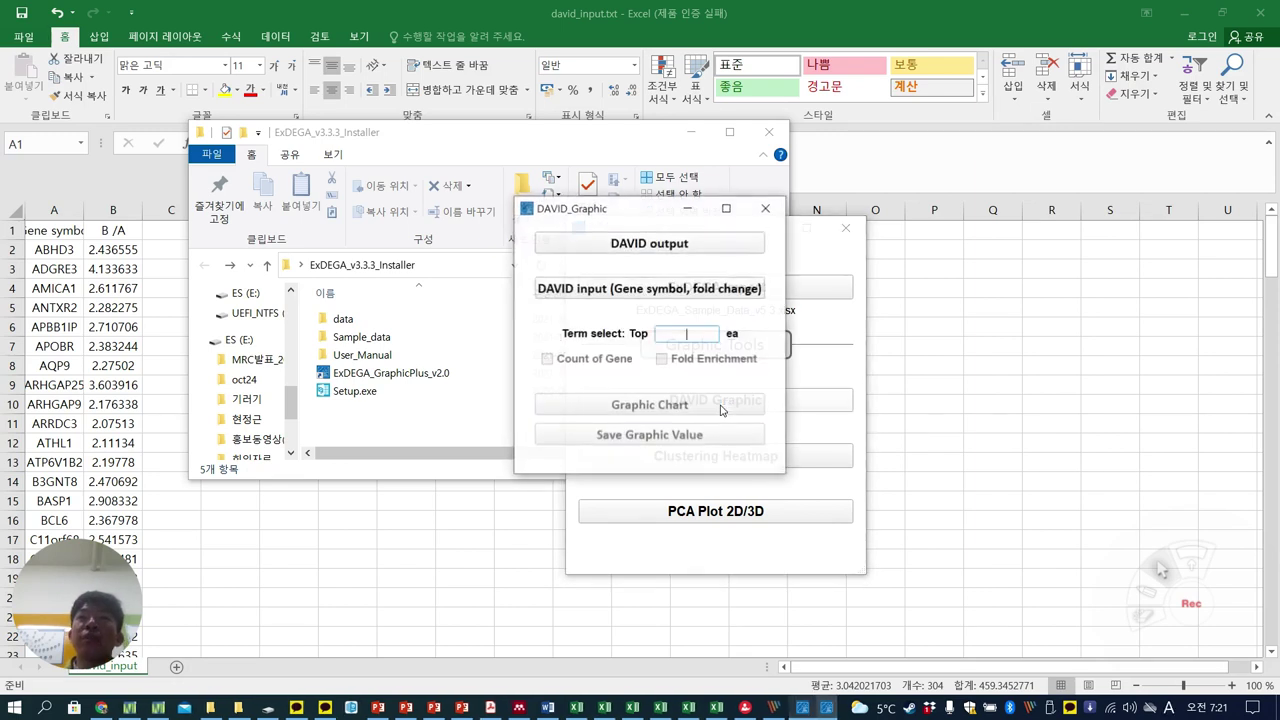
left_click(671, 245)
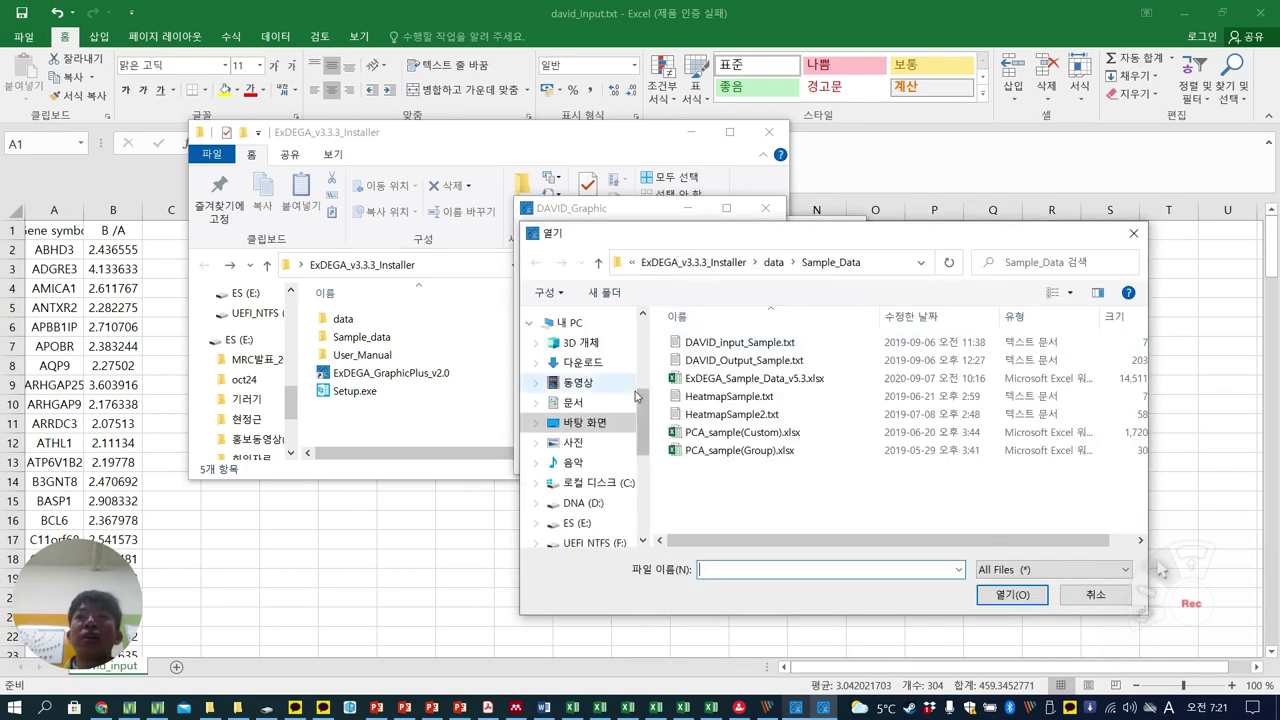
left_click(580, 421)
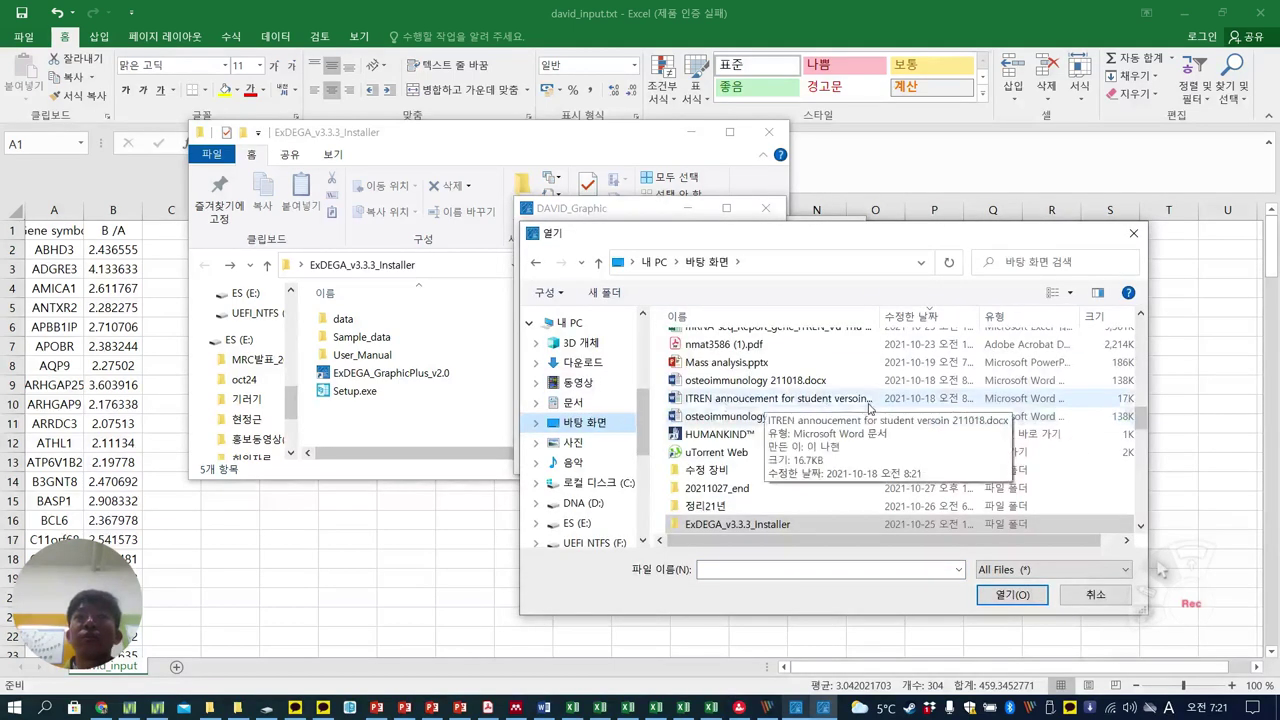
scroll(750, 400, "up", 8)
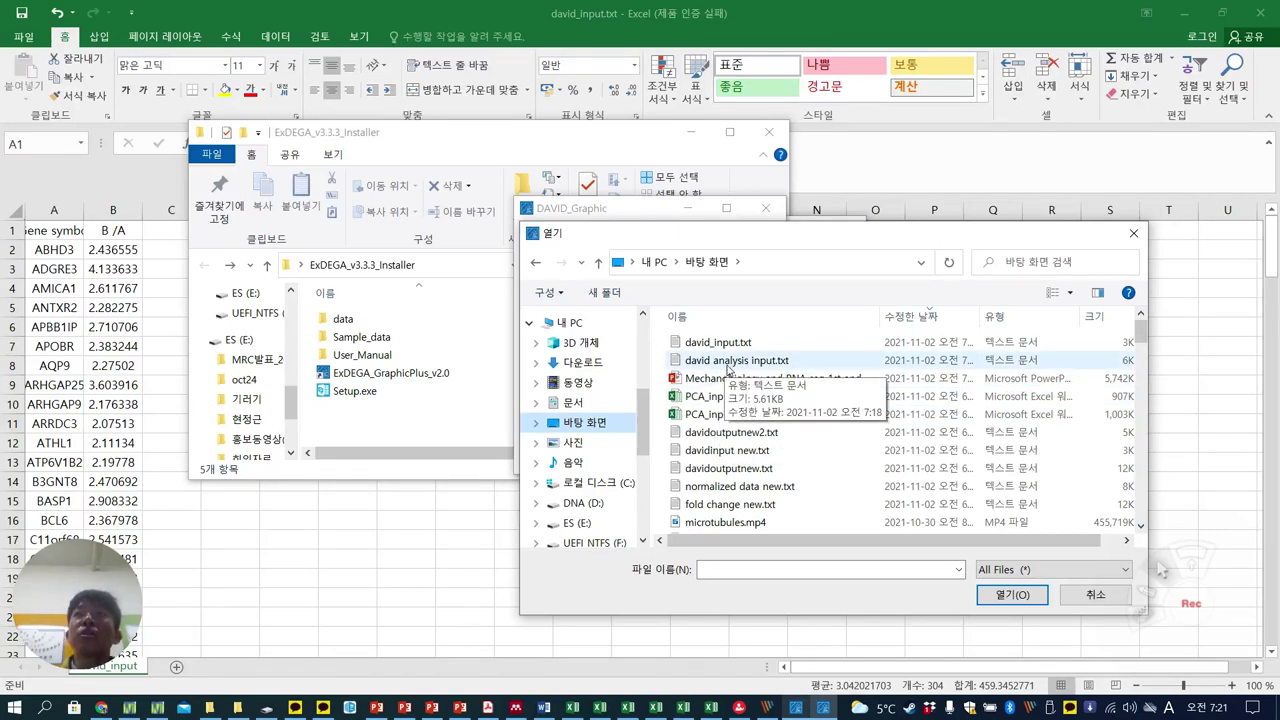
double_click(730, 361)
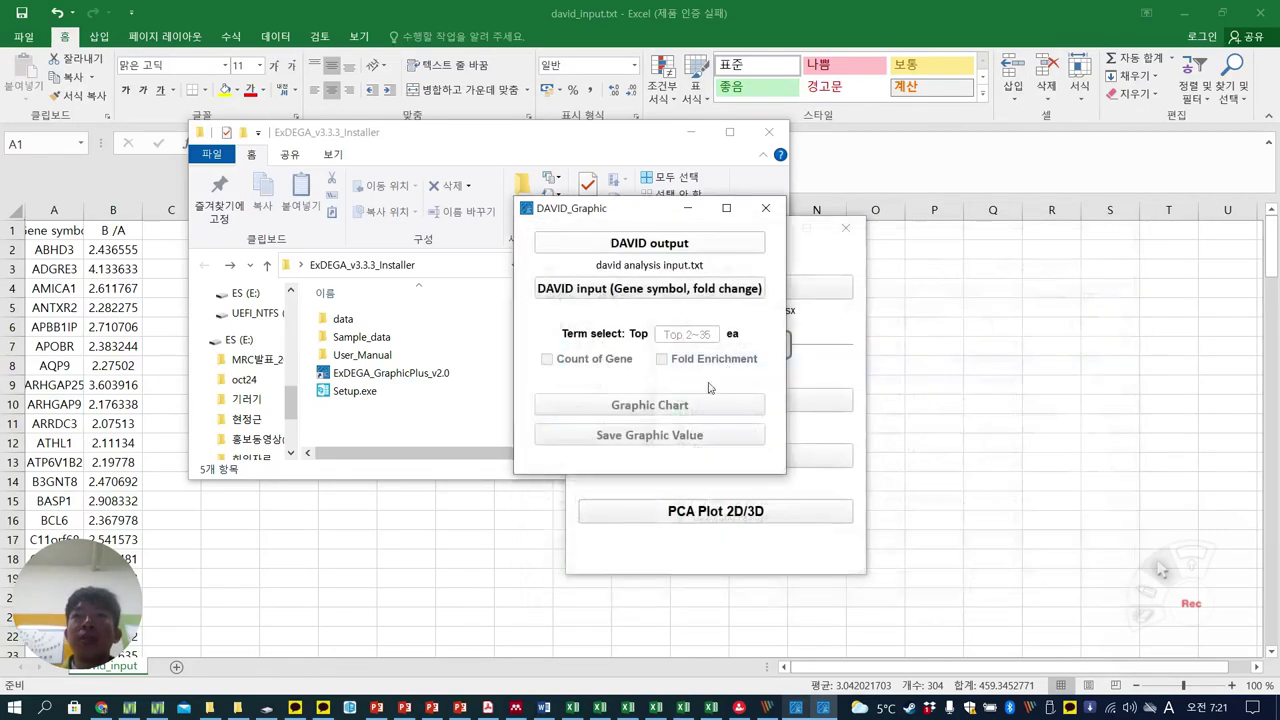
left_click(703, 300)
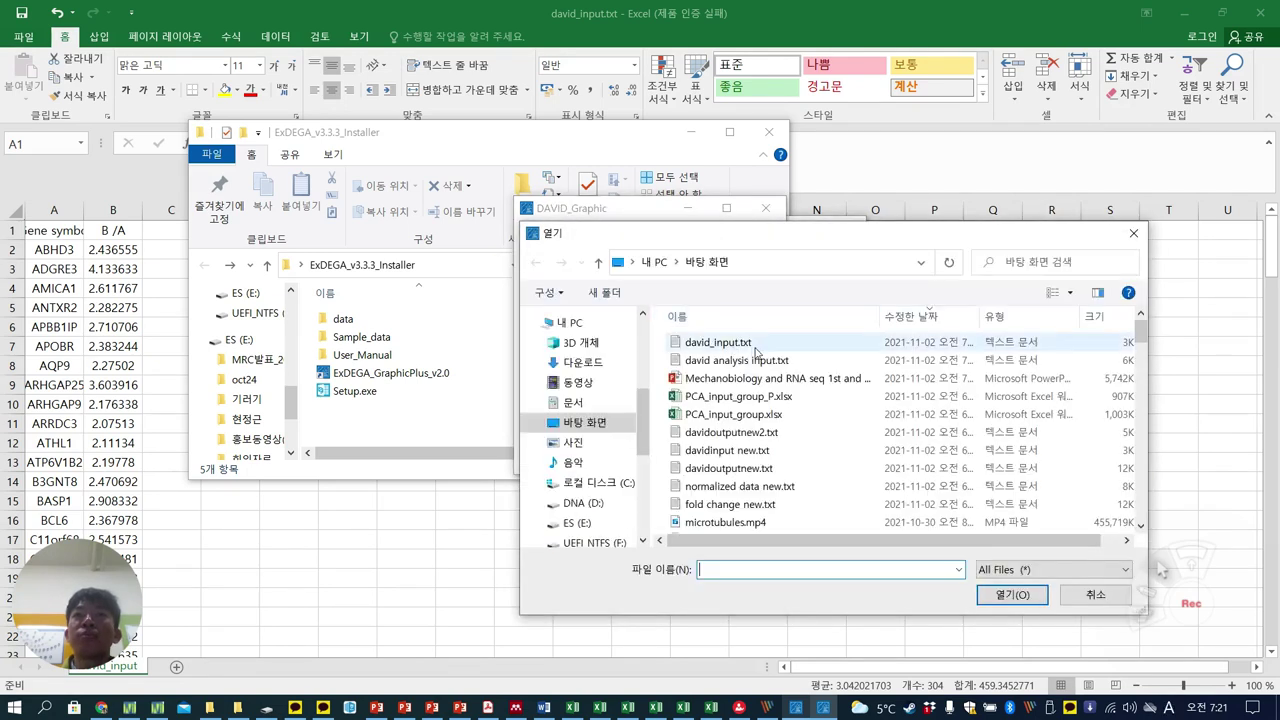
double_click(750, 343)
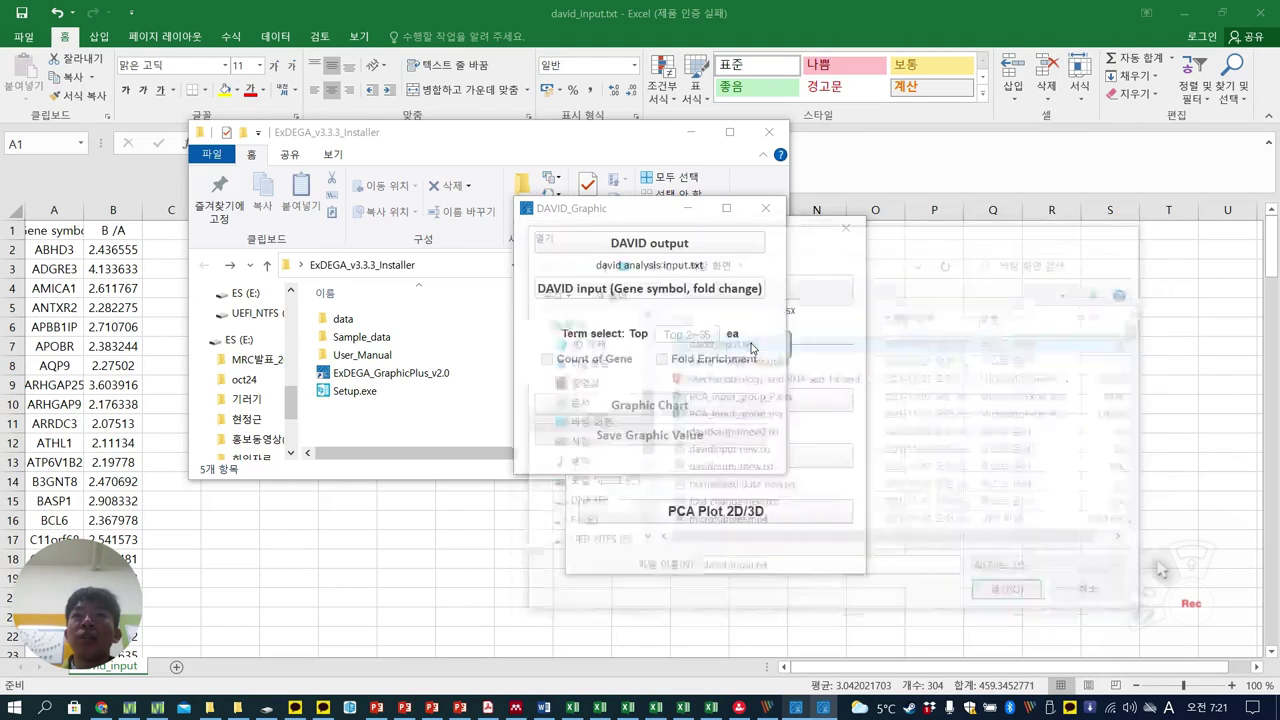
Set the term selection to the top 30 and generate the graphic chart by count of gene
left_click(690, 340)
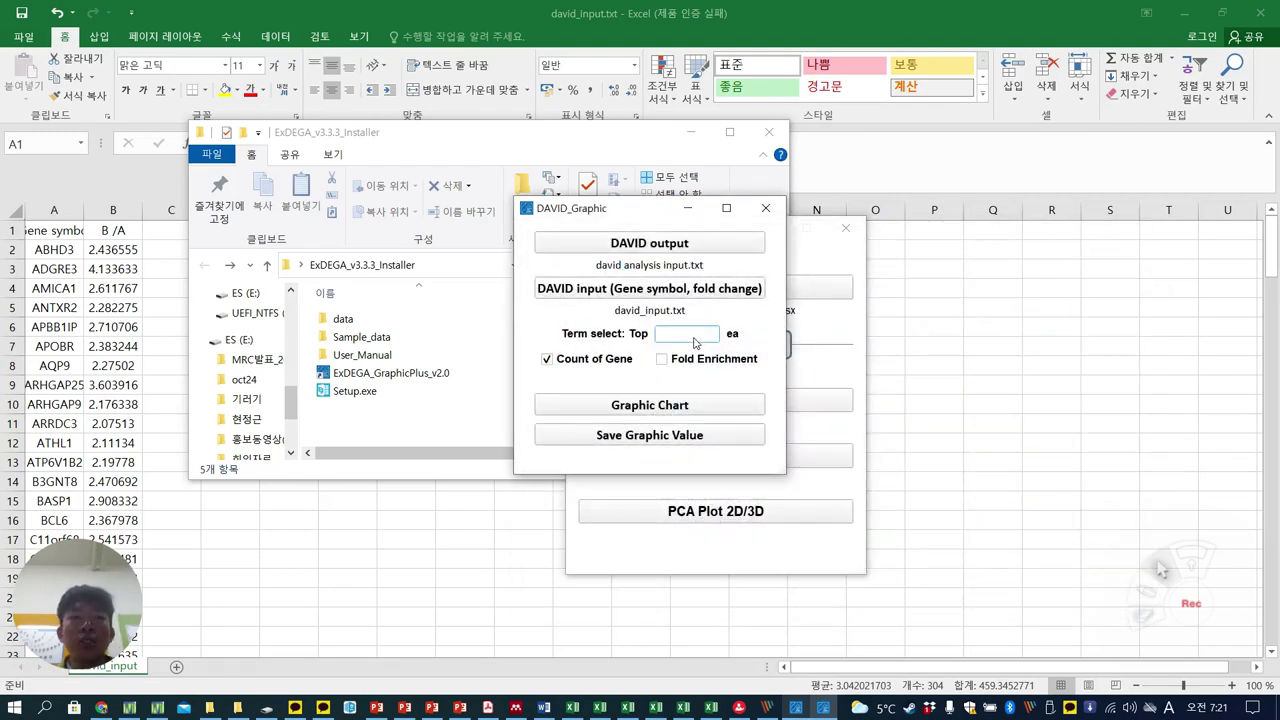
type("30")
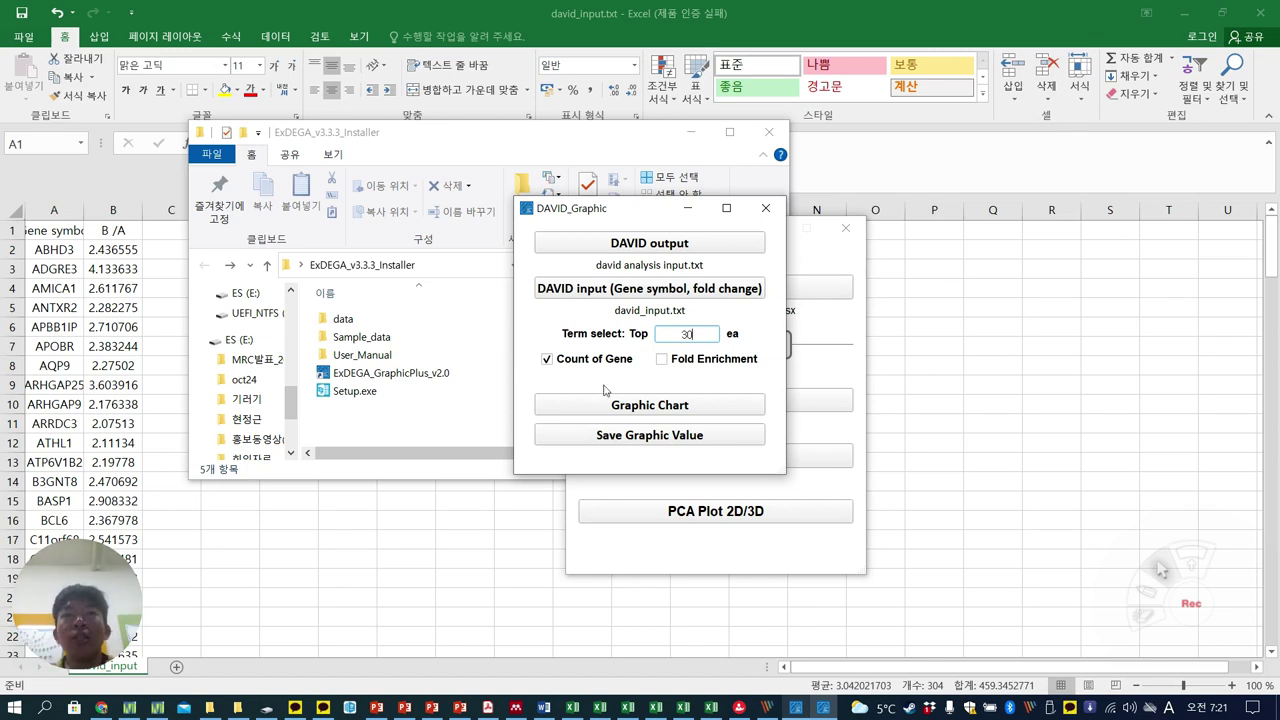
left_click(652, 408)
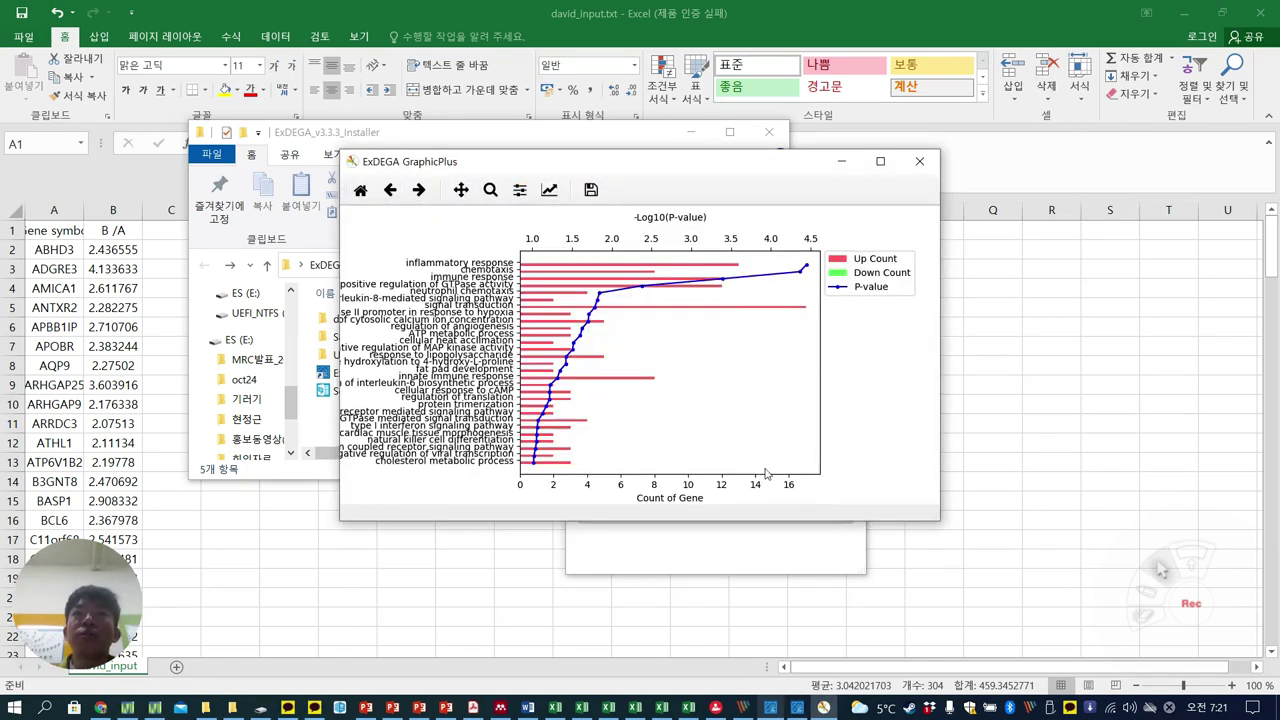
Enlarge the count of gene chart to examine its full term labels, bars and P-value line, and close it
left_click_drag(934, 520, 1116, 640)
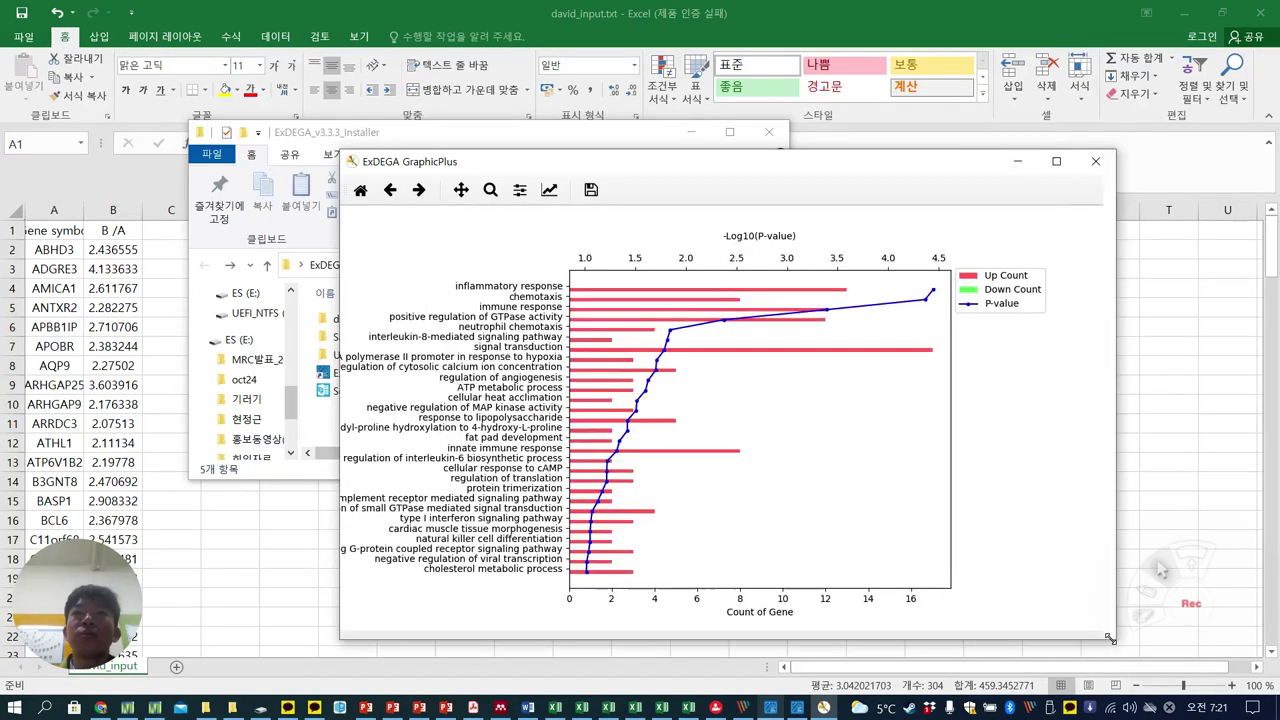
left_click_drag(901, 168, 901, 159)
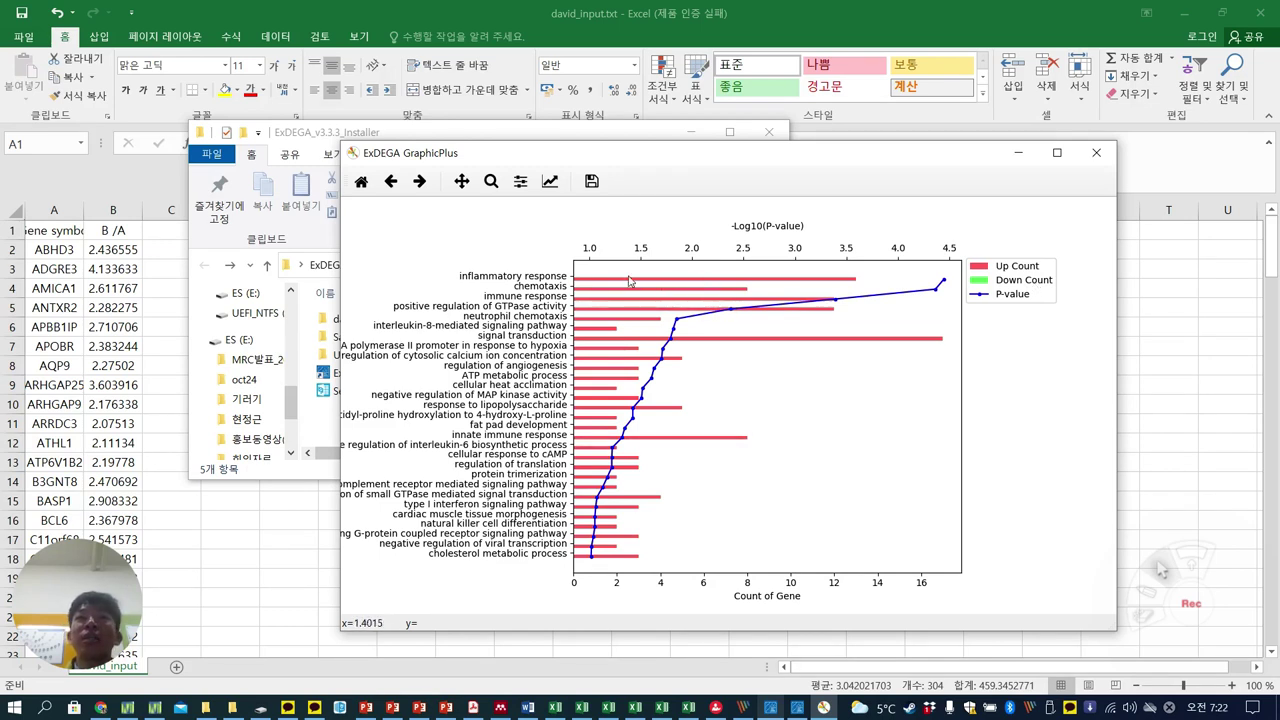
left_click_drag(340, 371, 124, 395)
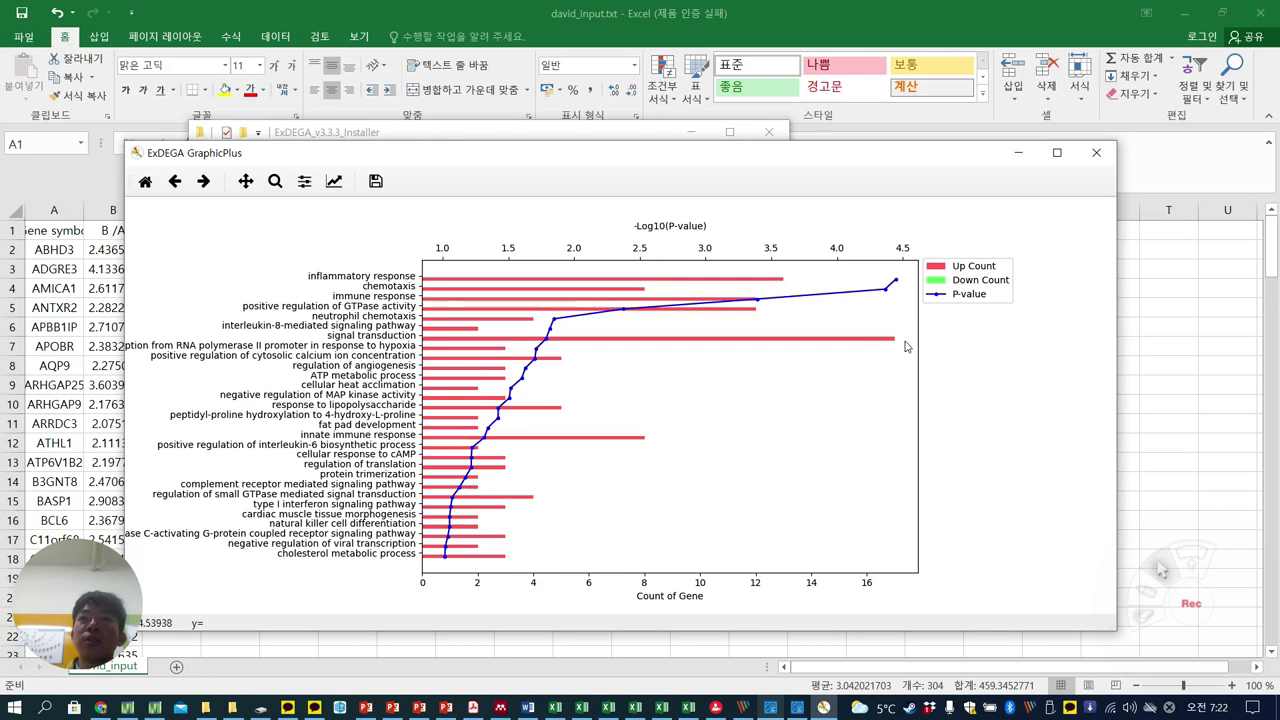
left_click(1096, 152)
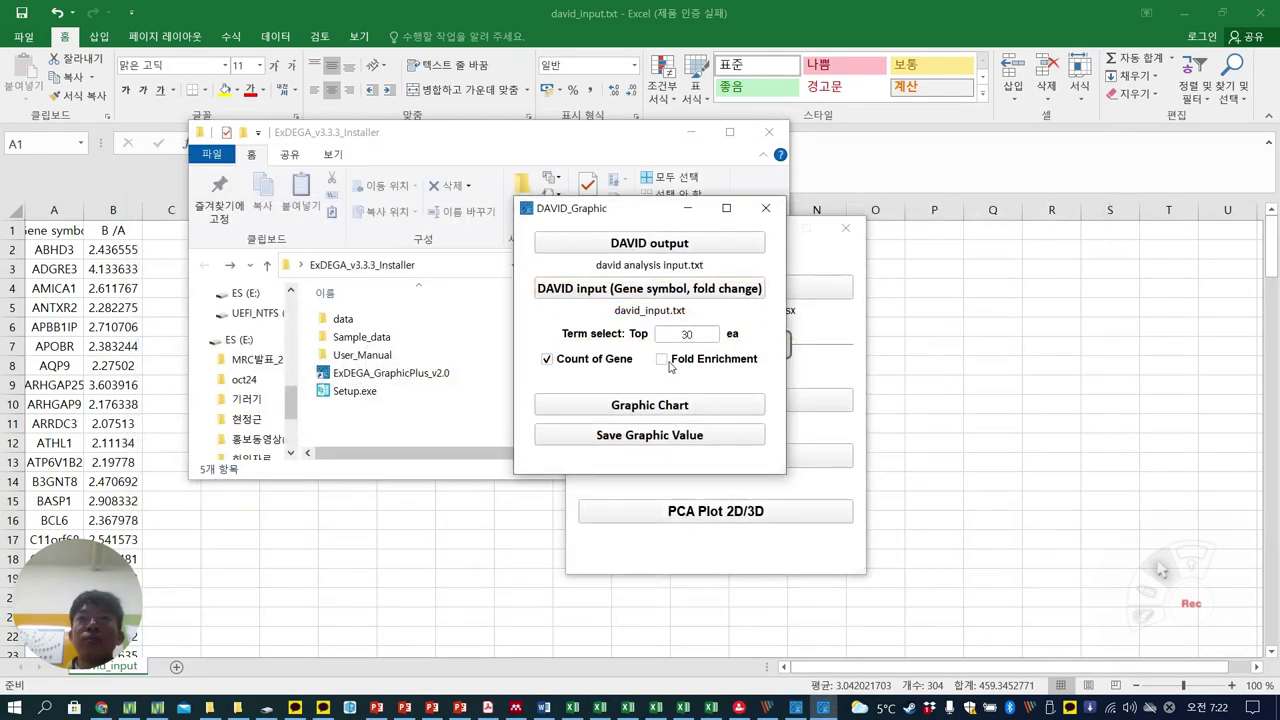
Chart the top 29 terms by fold enrichment, enlarge the bubble plot to examine it, and close it
left_click(677, 410)
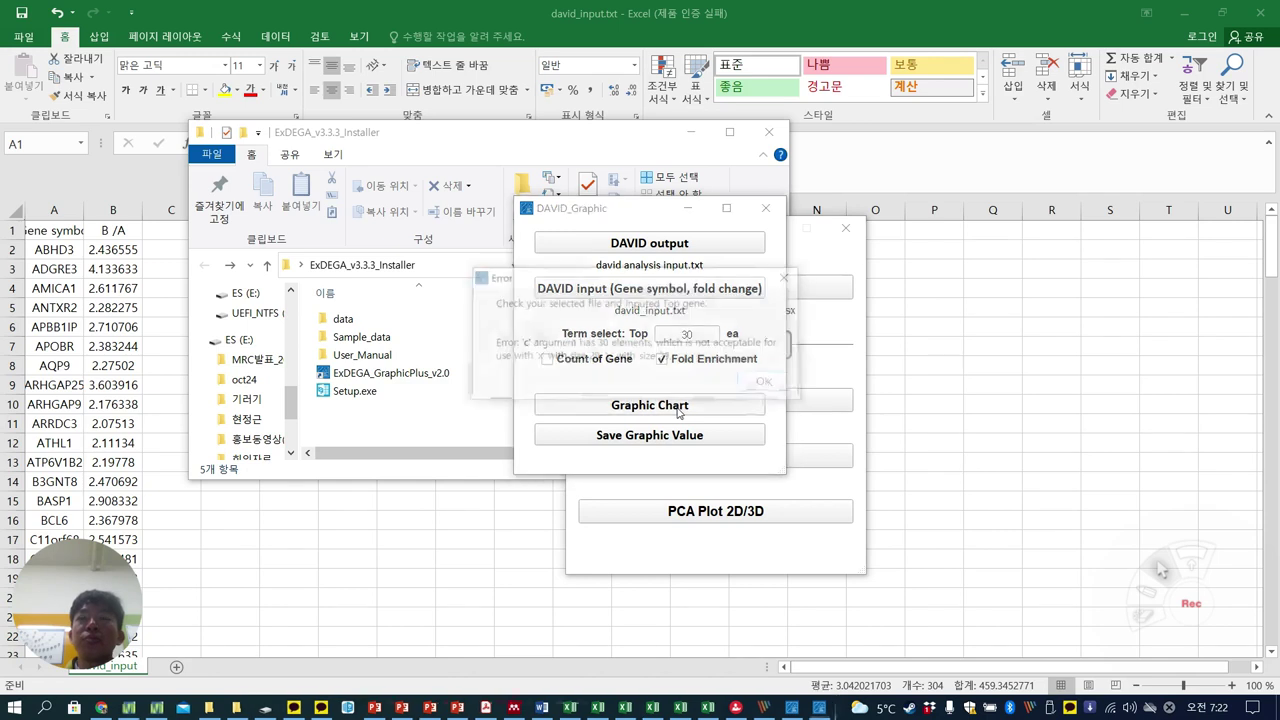
left_click(764, 384)
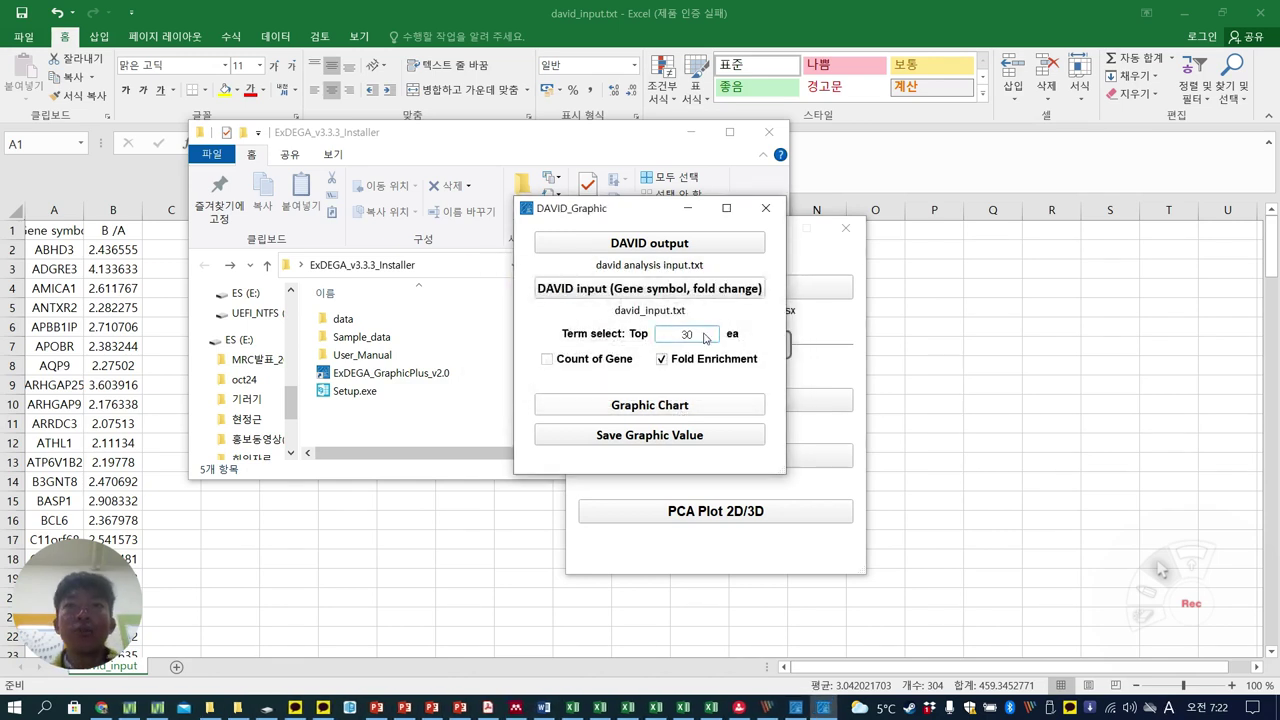
left_click(649, 405)
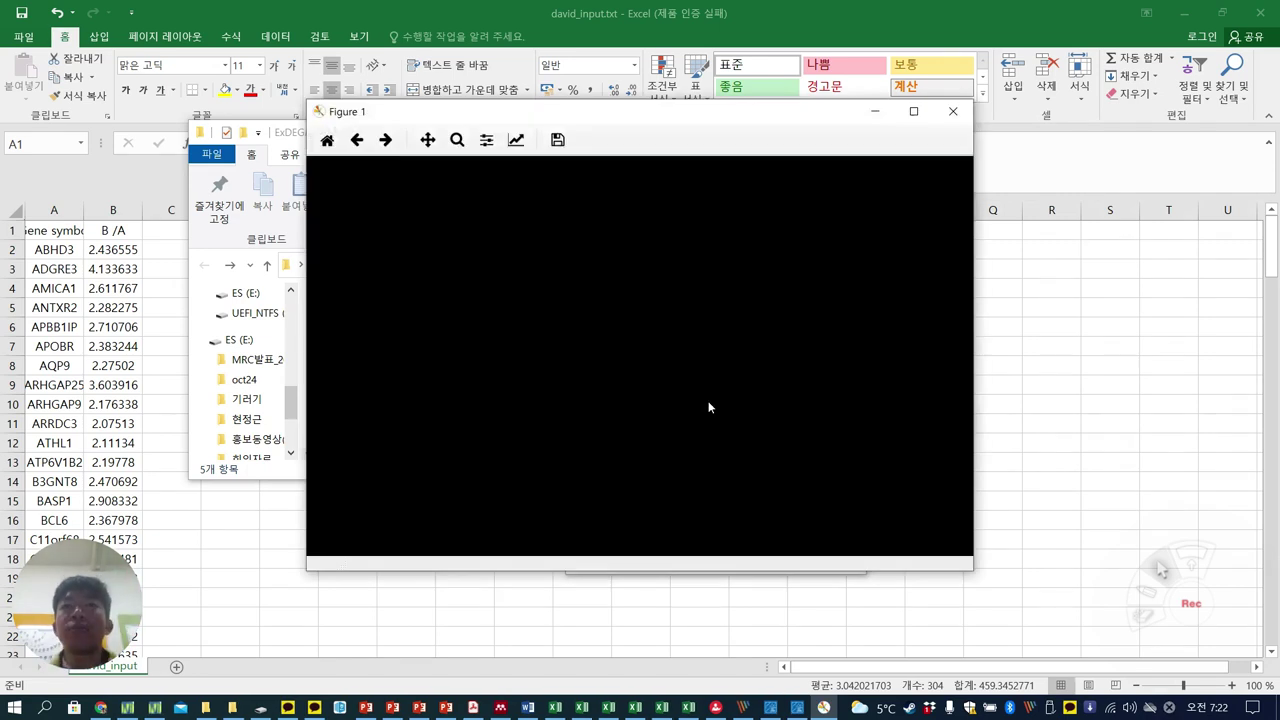
left_click_drag(967, 575, 1074, 644)
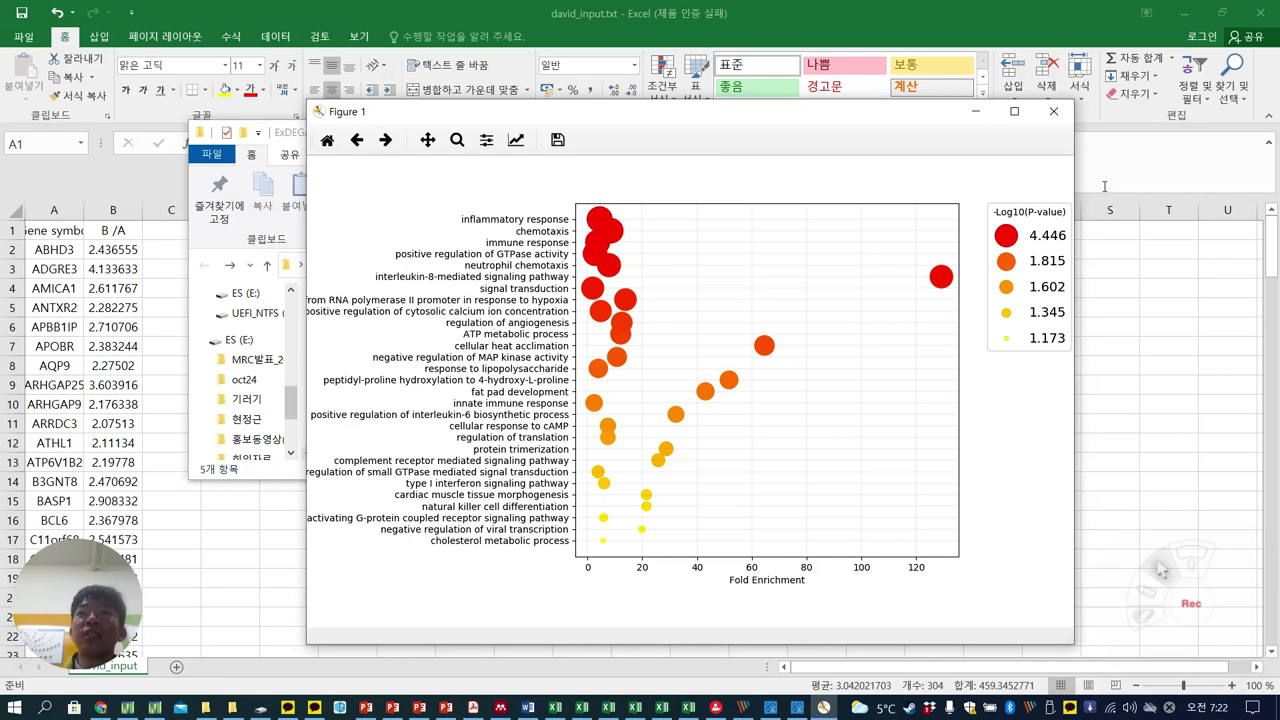
left_click(1053, 111)
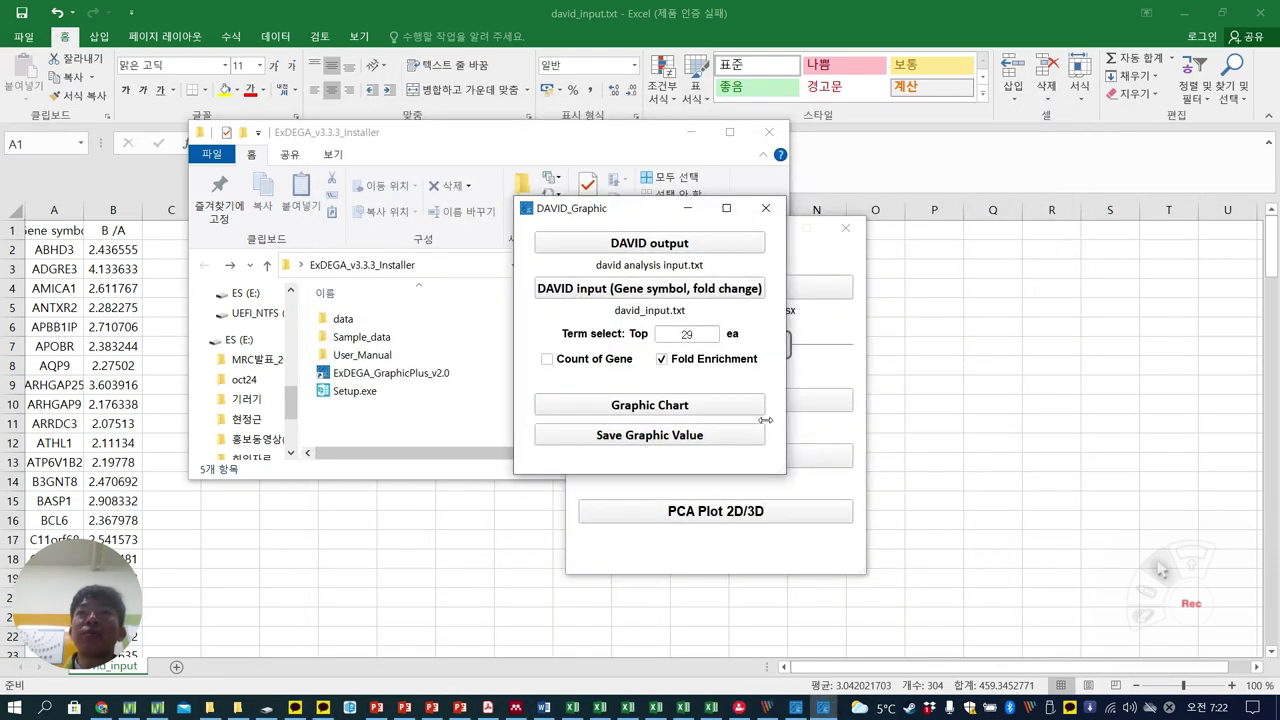
Redraw the fold enrichment chart and view its option for saving the figure as a file without saving it
left_click(652, 410)
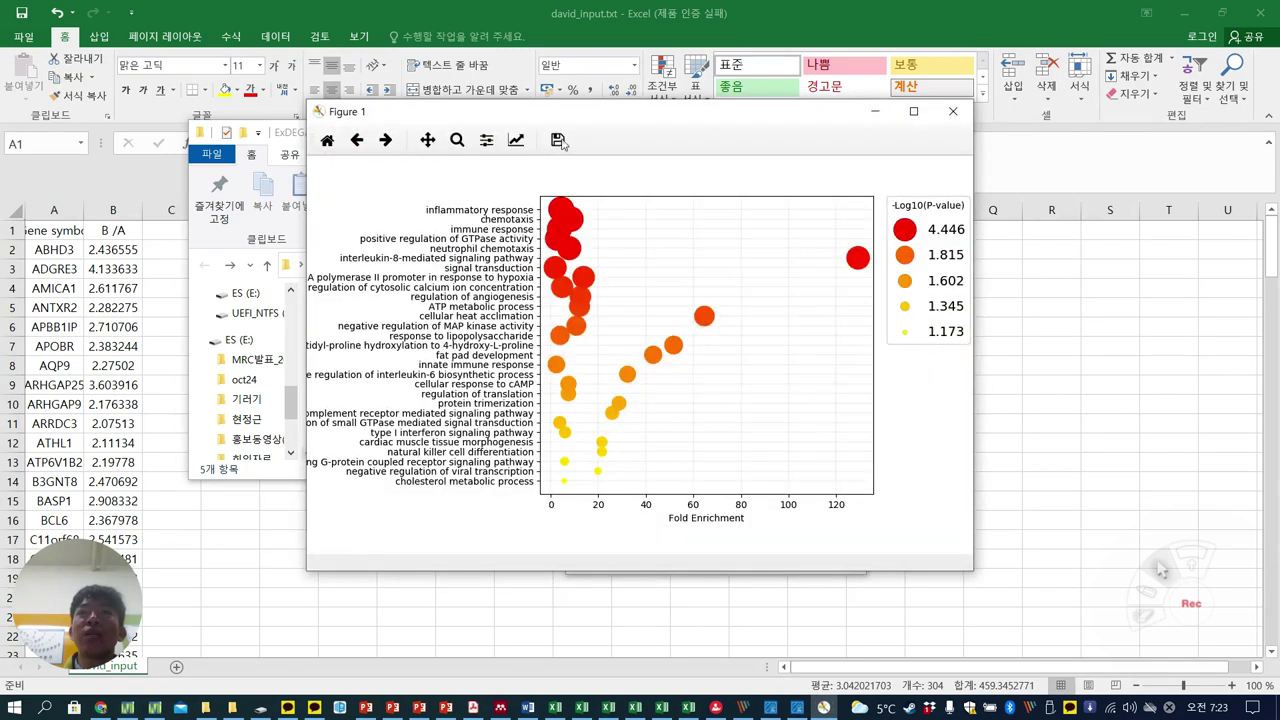
left_click(557, 140)
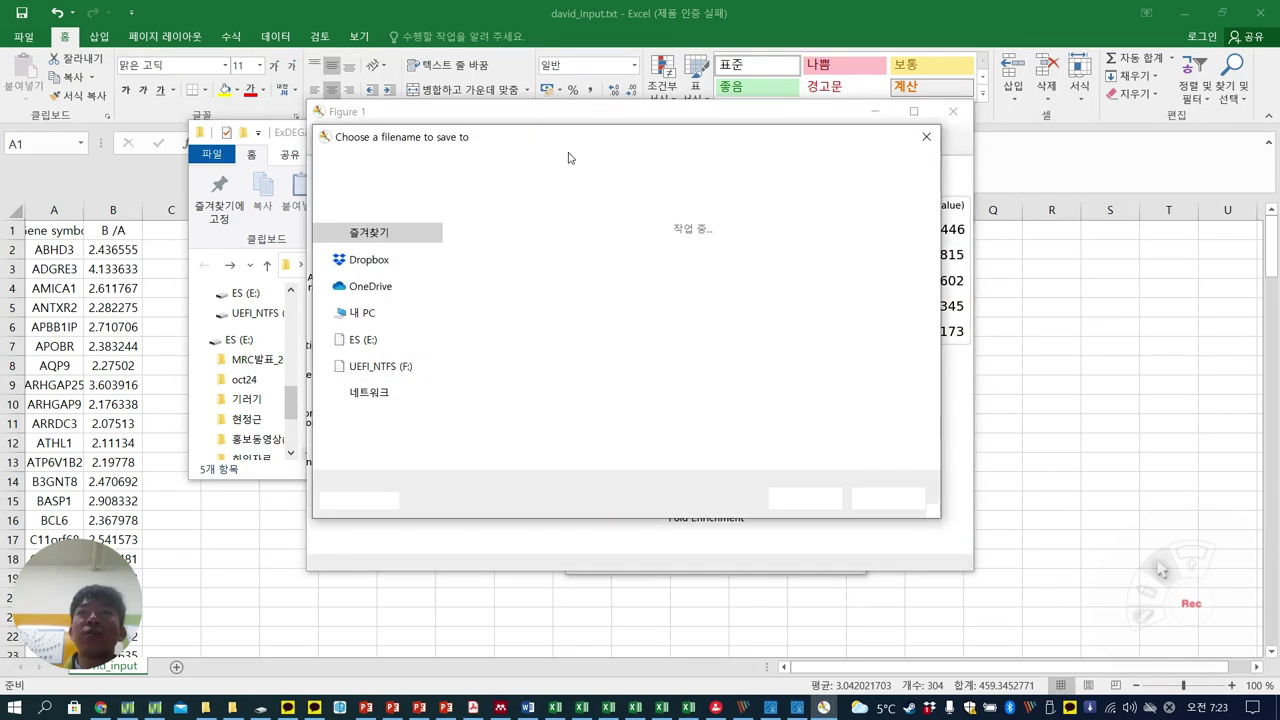
left_click(888, 498)
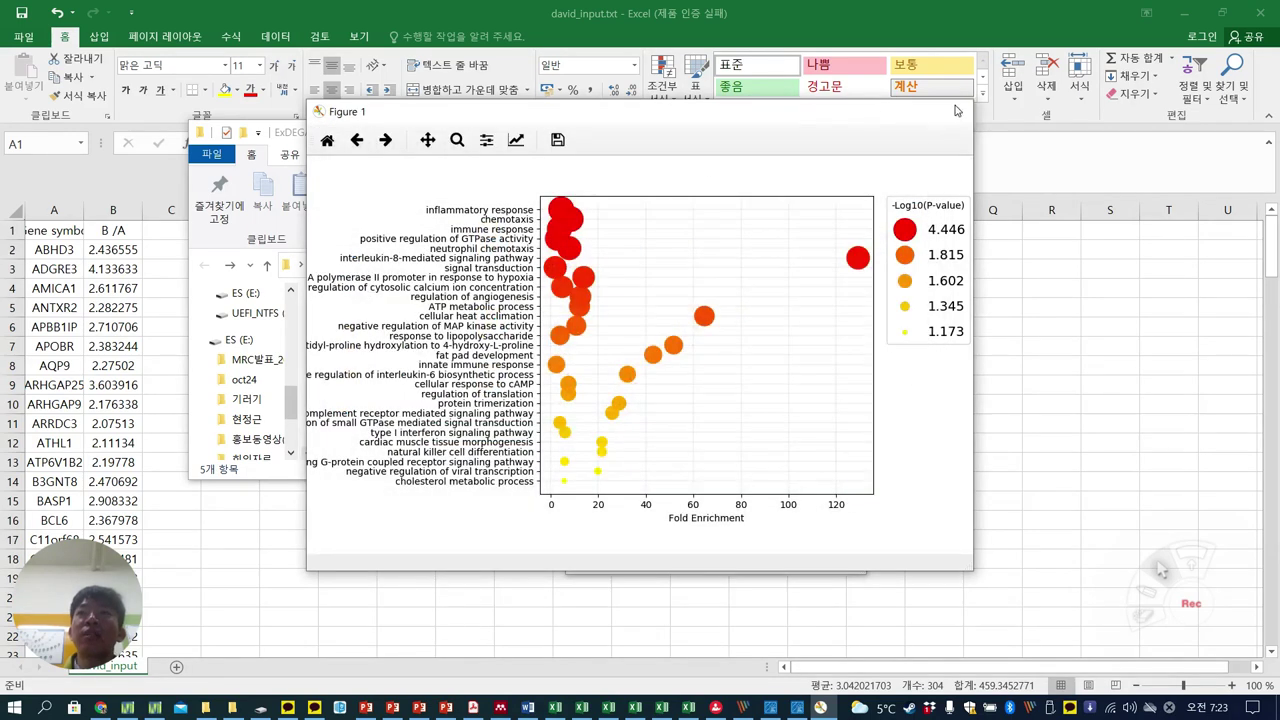
left_click(954, 110)
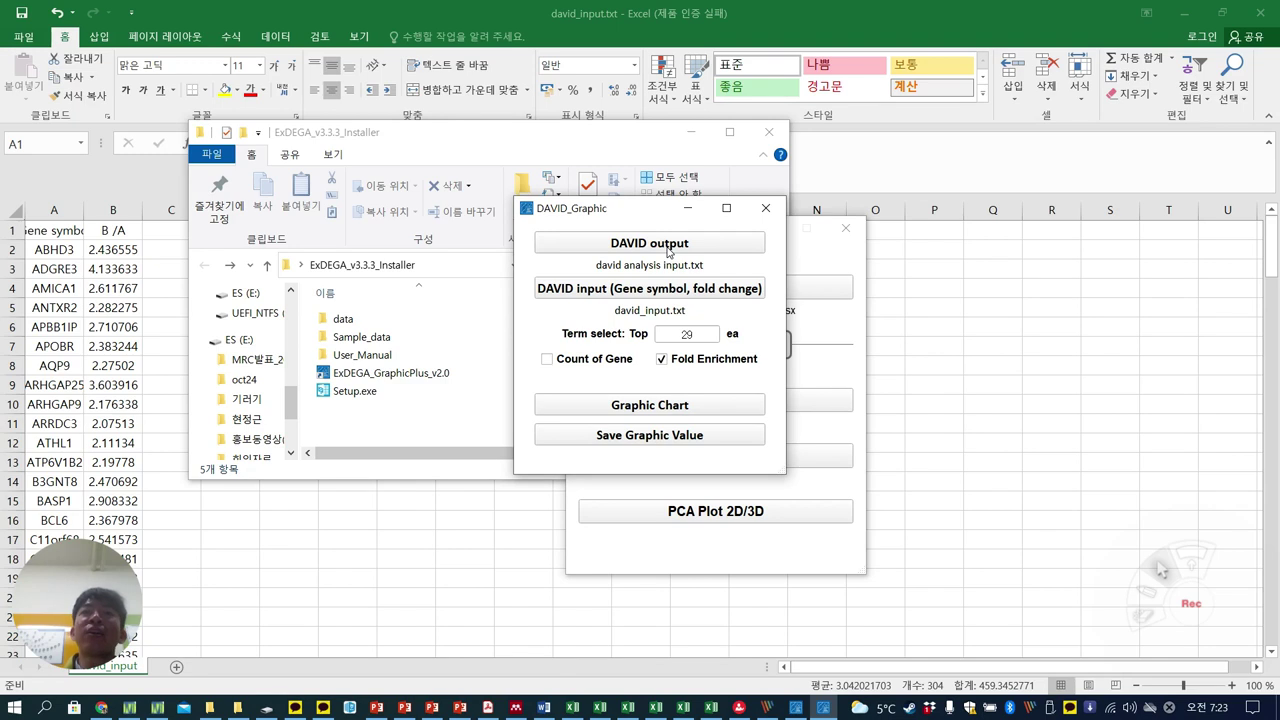
Switch to DAVID in Chrome, open the GOTERM_CC_DIRECT chart, enlarge its window to examine the terms, and close it
left_click(102, 710)
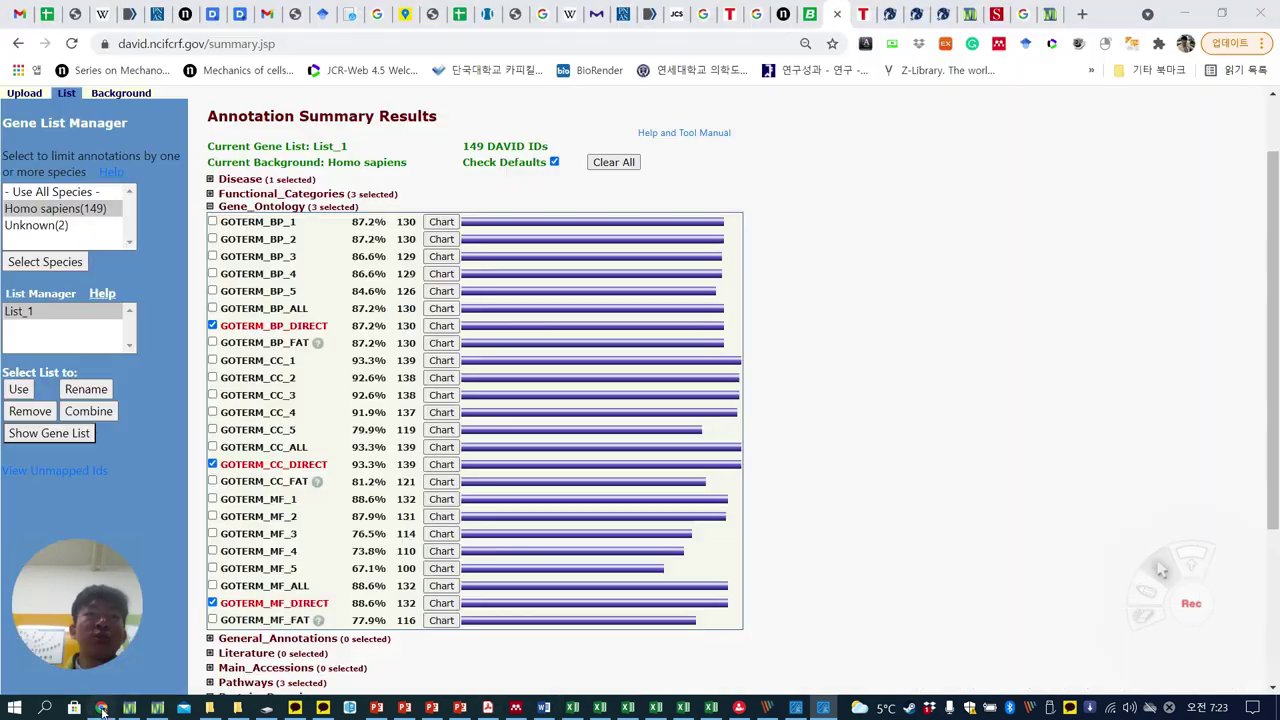
left_click(438, 465)
left_click_drag(610, 350, 1034, 578)
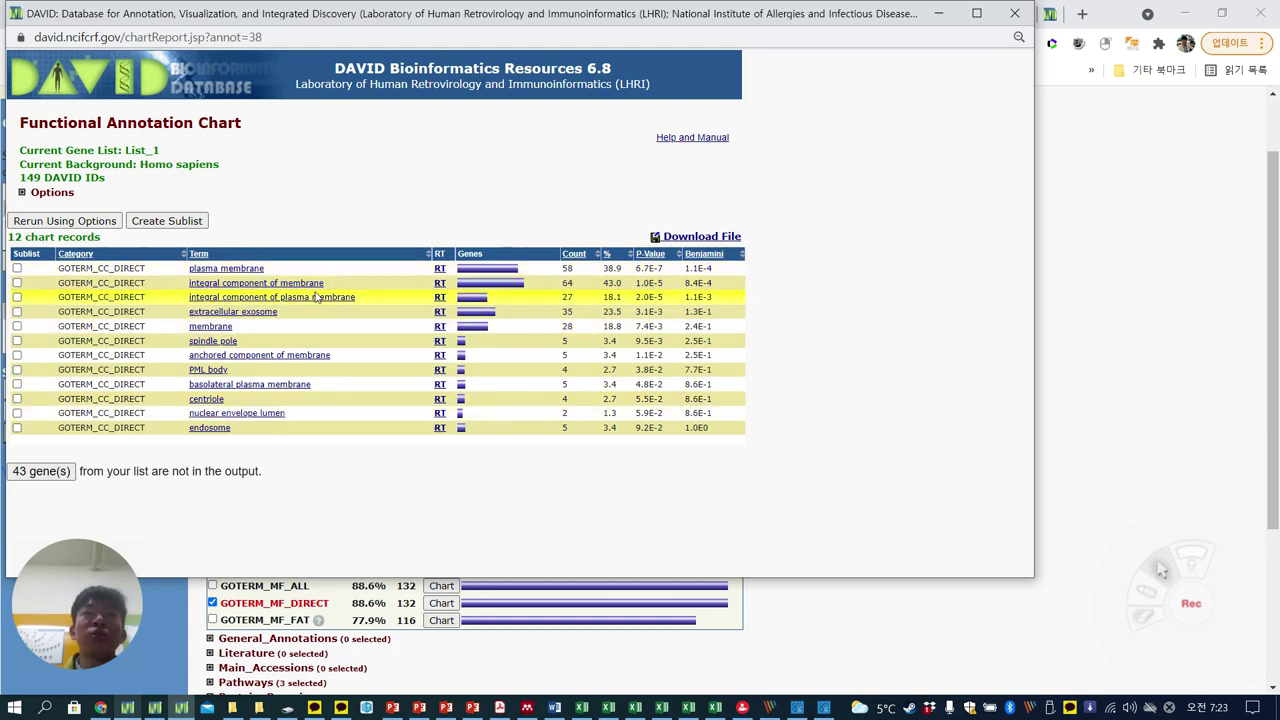
left_click_drag(470, 13, 771, 40)
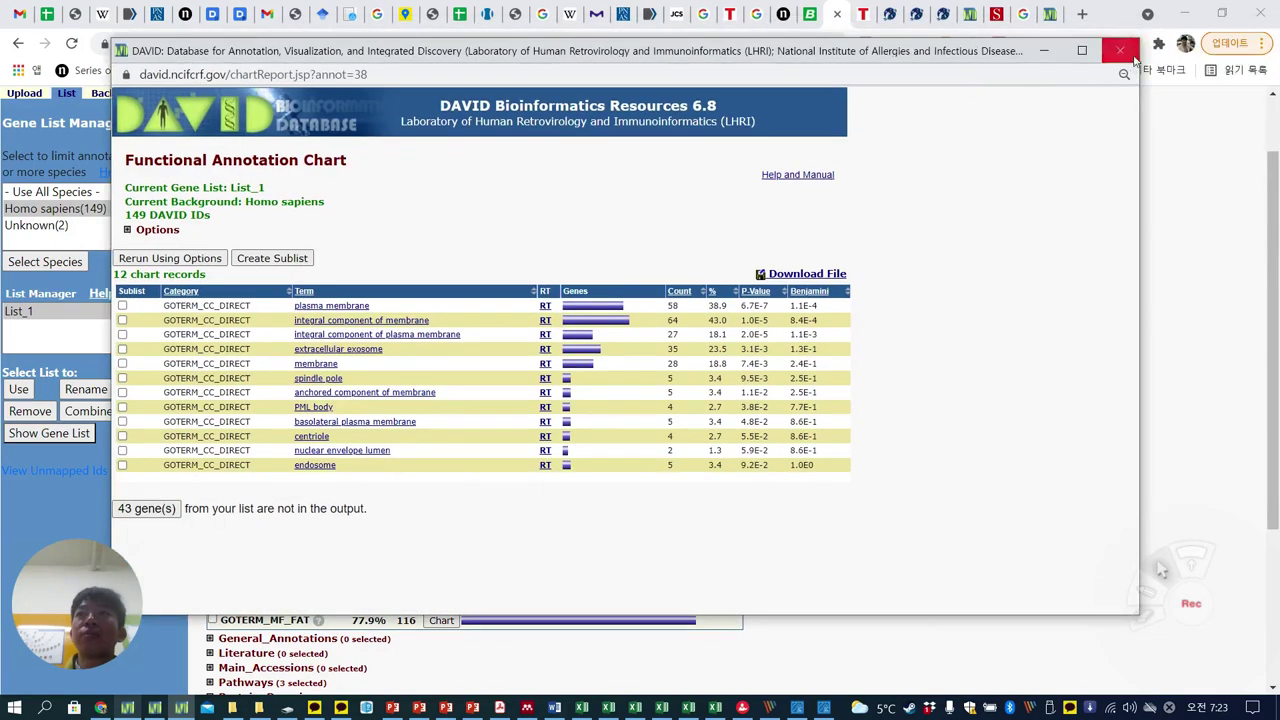
left_click(1125, 38)
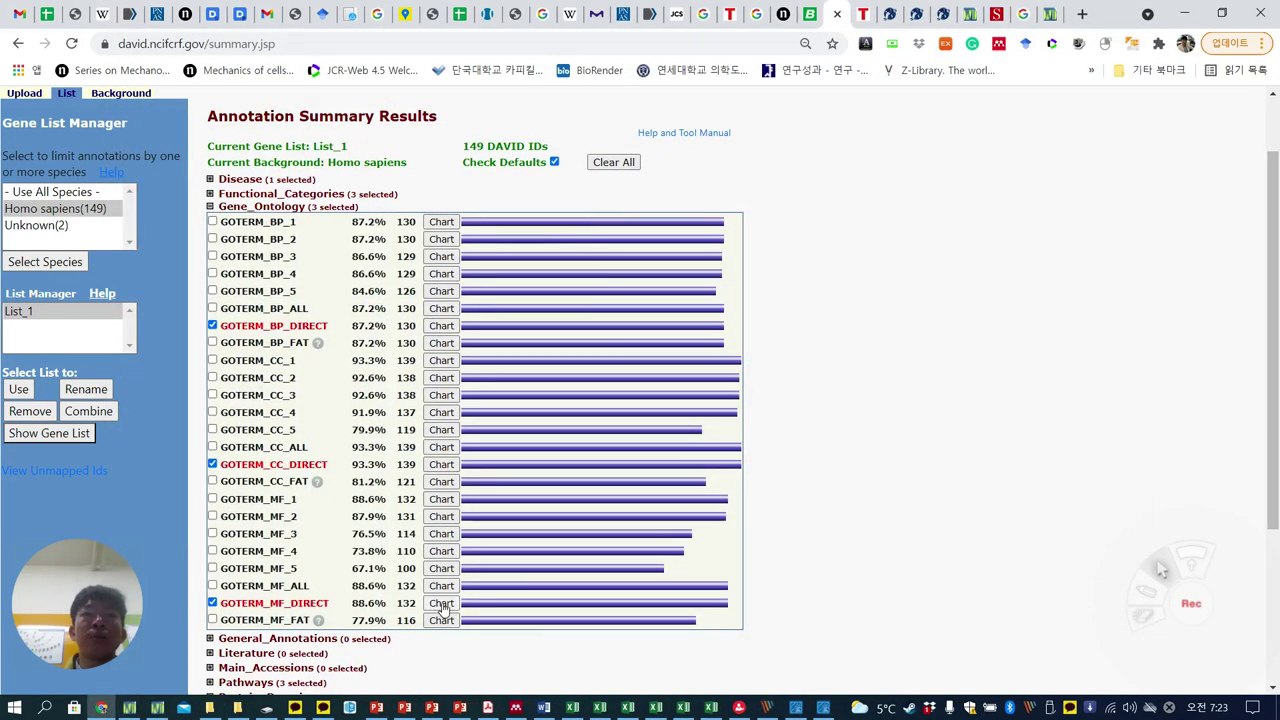
Open the GOTERM_MF_DIRECT chart, enlarge its window to examine the molecular function terms, and close it
left_click(441, 604)
left_click_drag(609, 347, 972, 543)
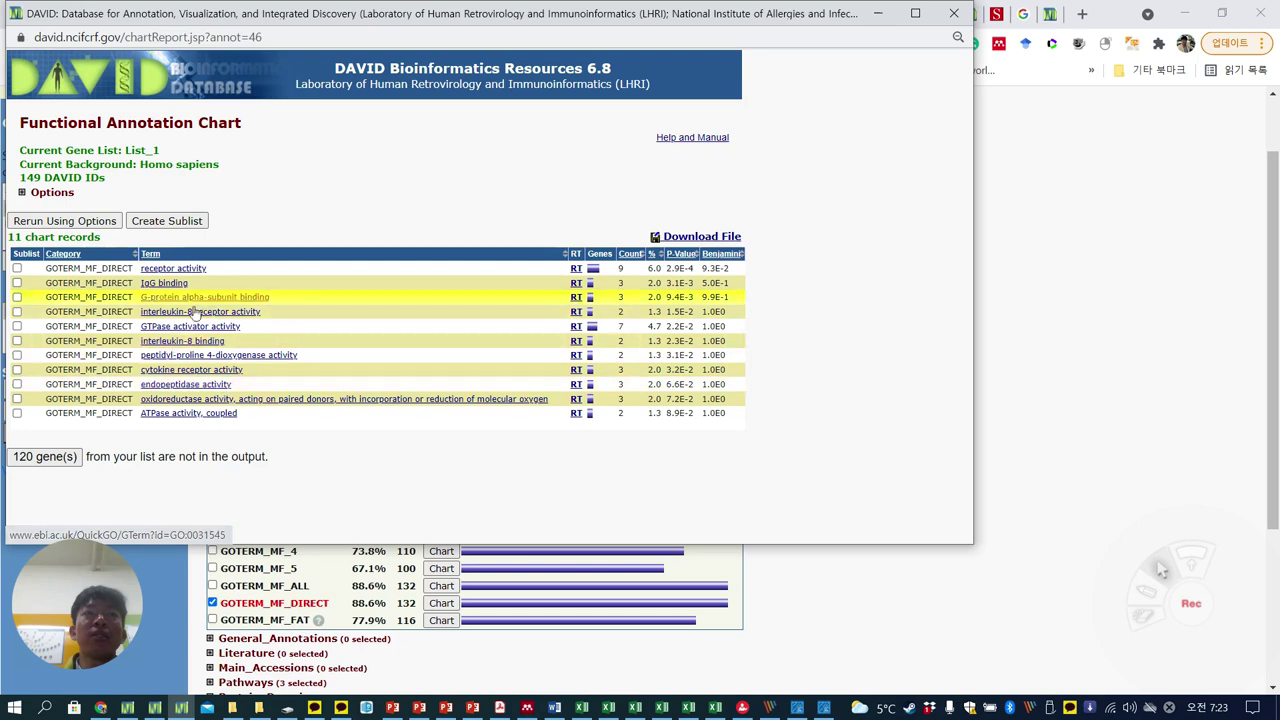
left_click_drag(430, 25, 662, 104)
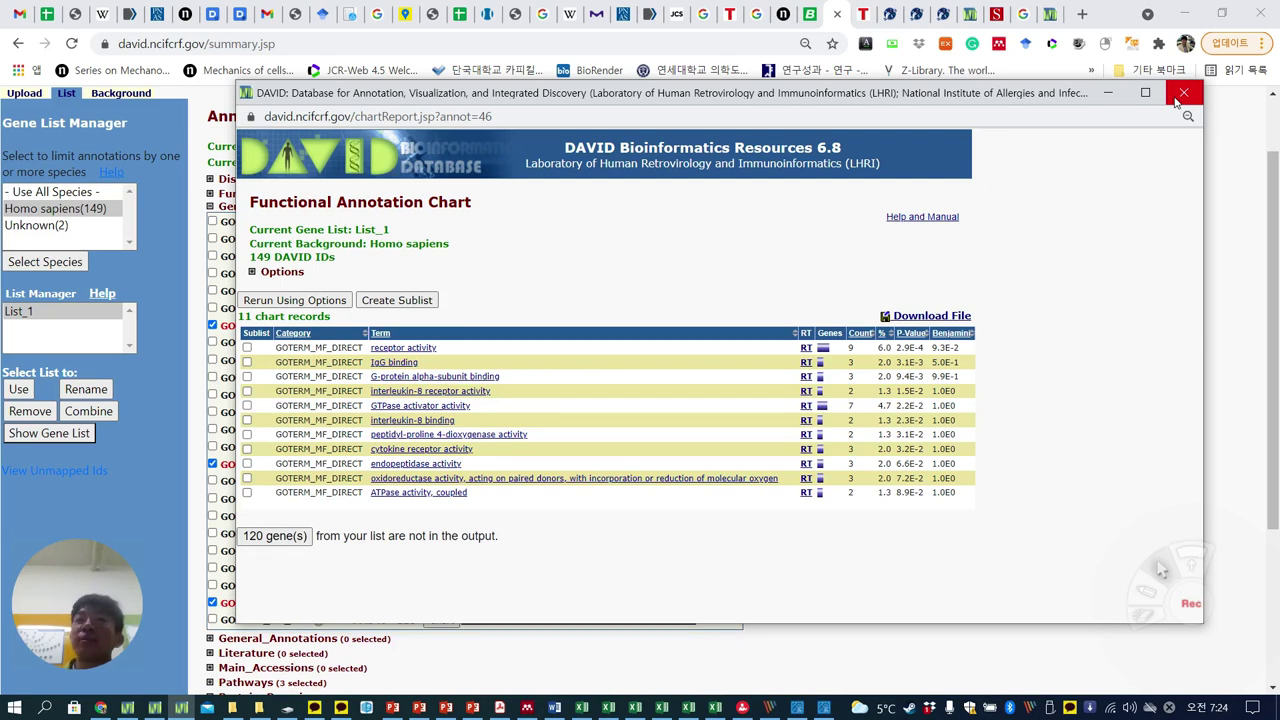
left_click(1183, 92)
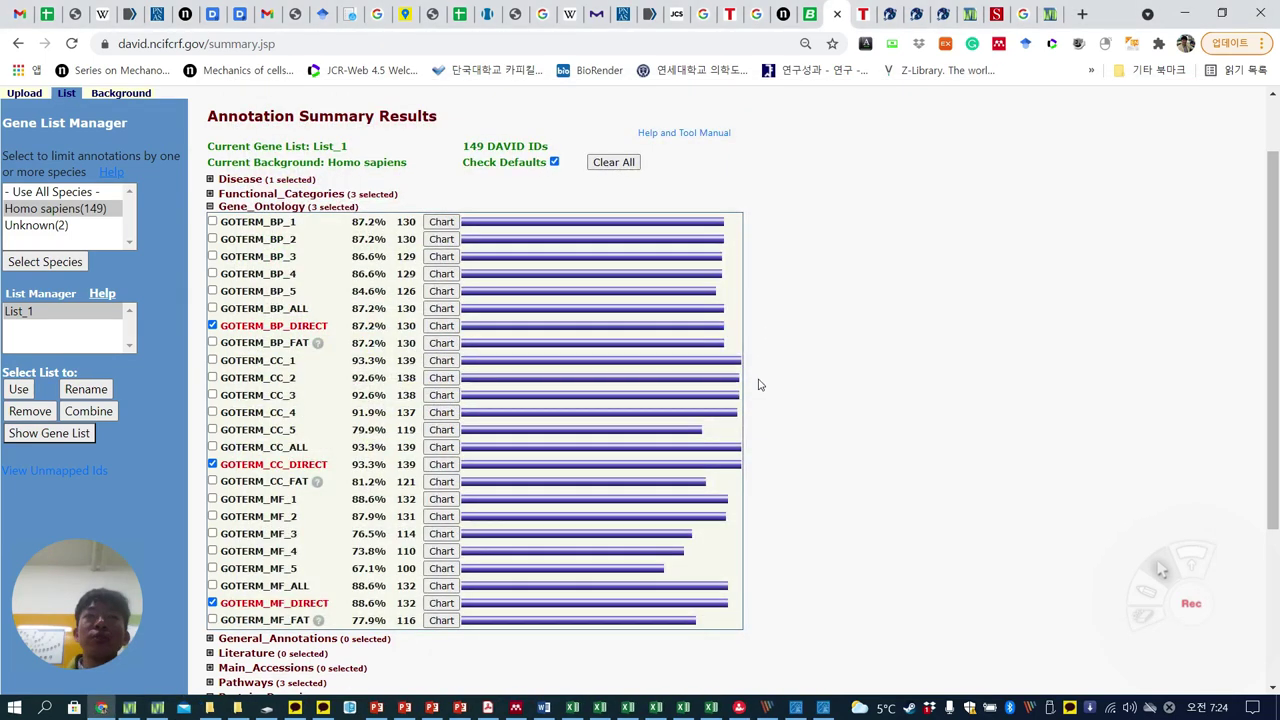
Expand the Pathways category in the annotation summary and open the KEGG_PATHWAY chart in an enlarged window
scroll(760, 446, "down", 1)
scroll(760, 446, "down", 1)
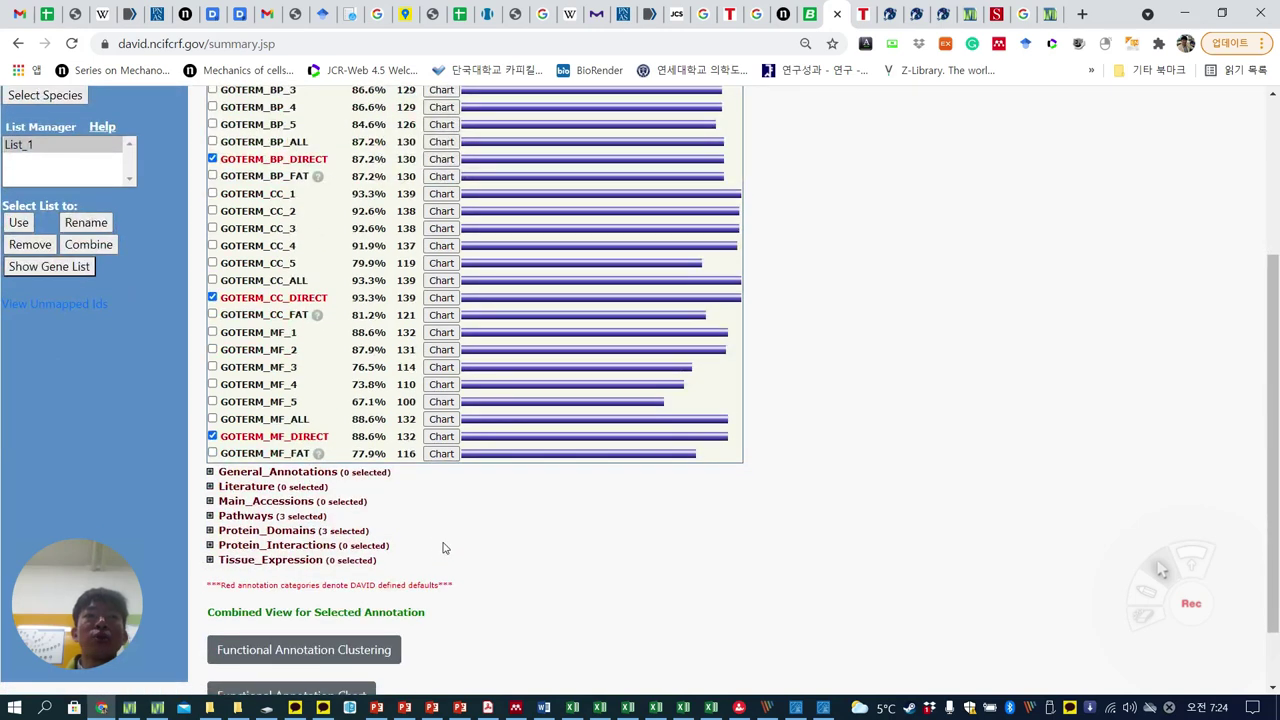
scroll(434, 544, "up", 1)
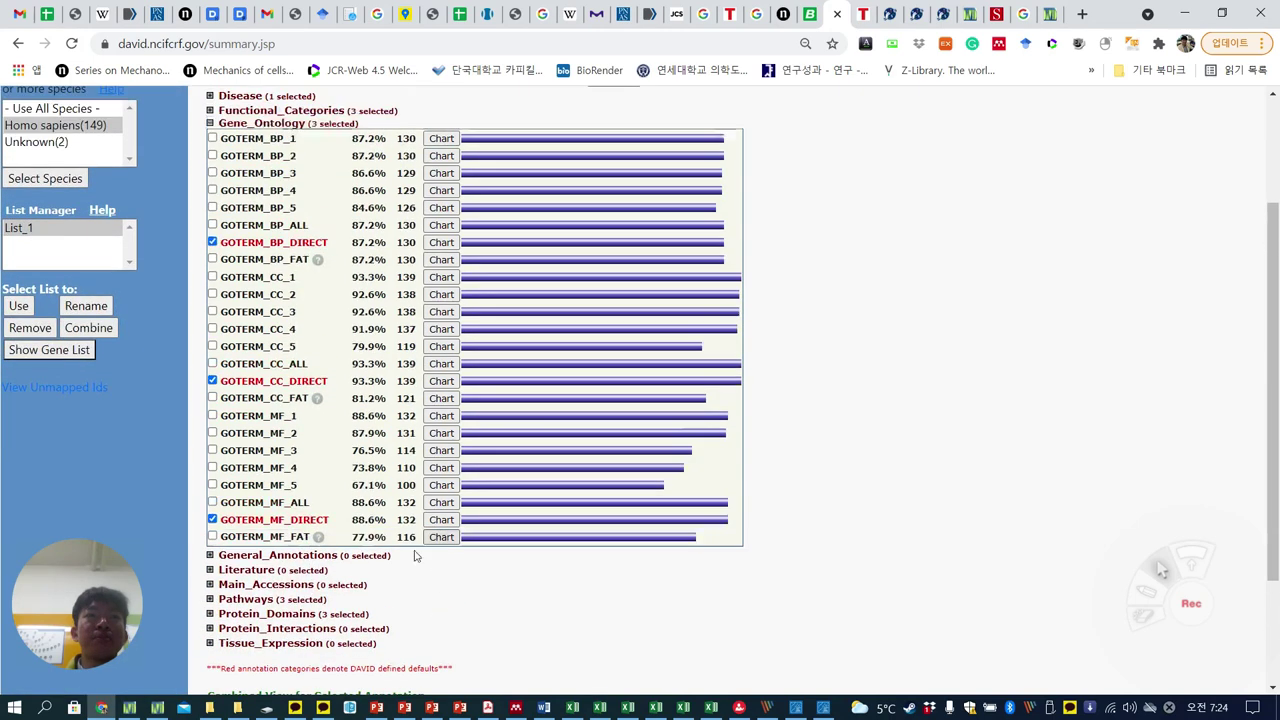
left_click(210, 599)
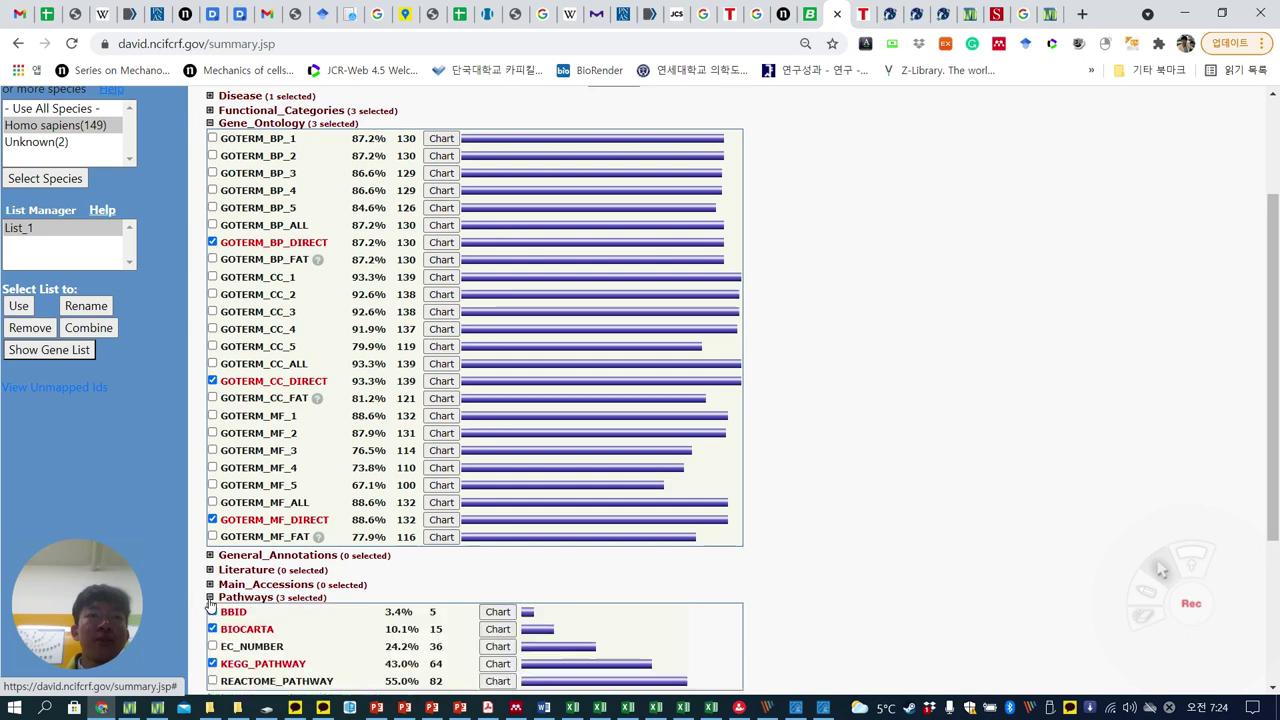
scroll(648, 527, "down", 2)
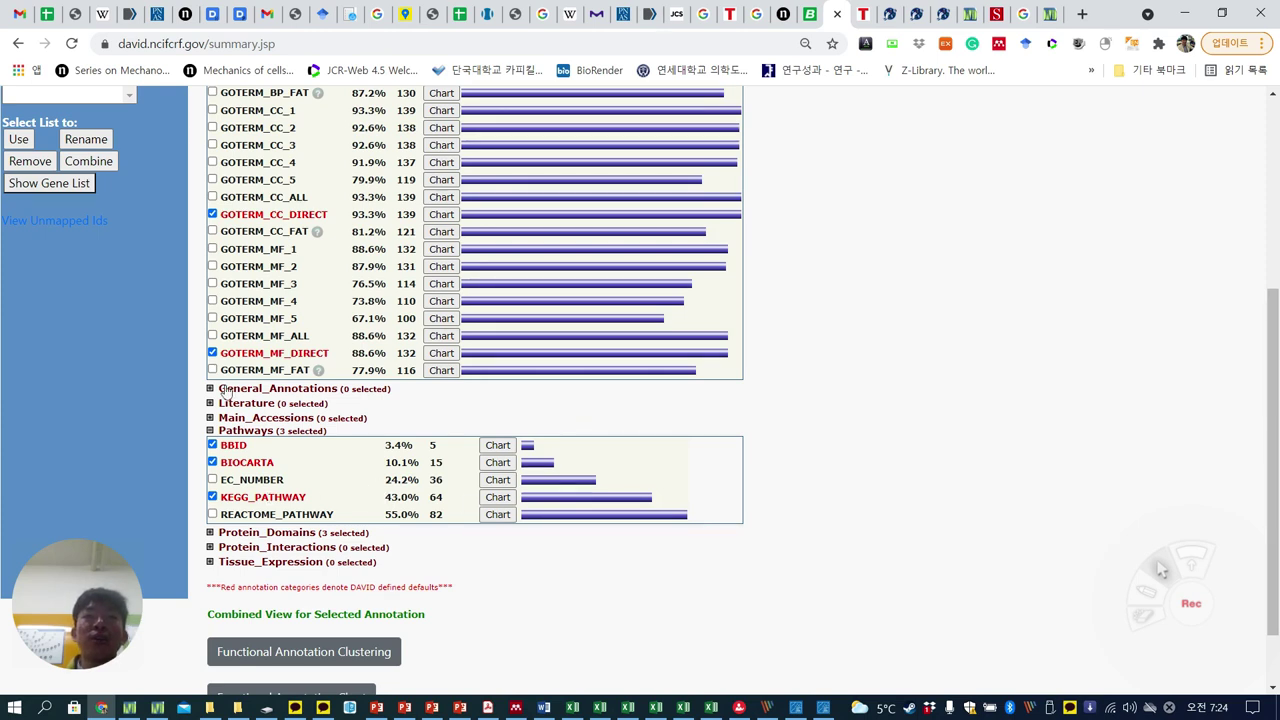
scroll(386, 497, "up", 4)
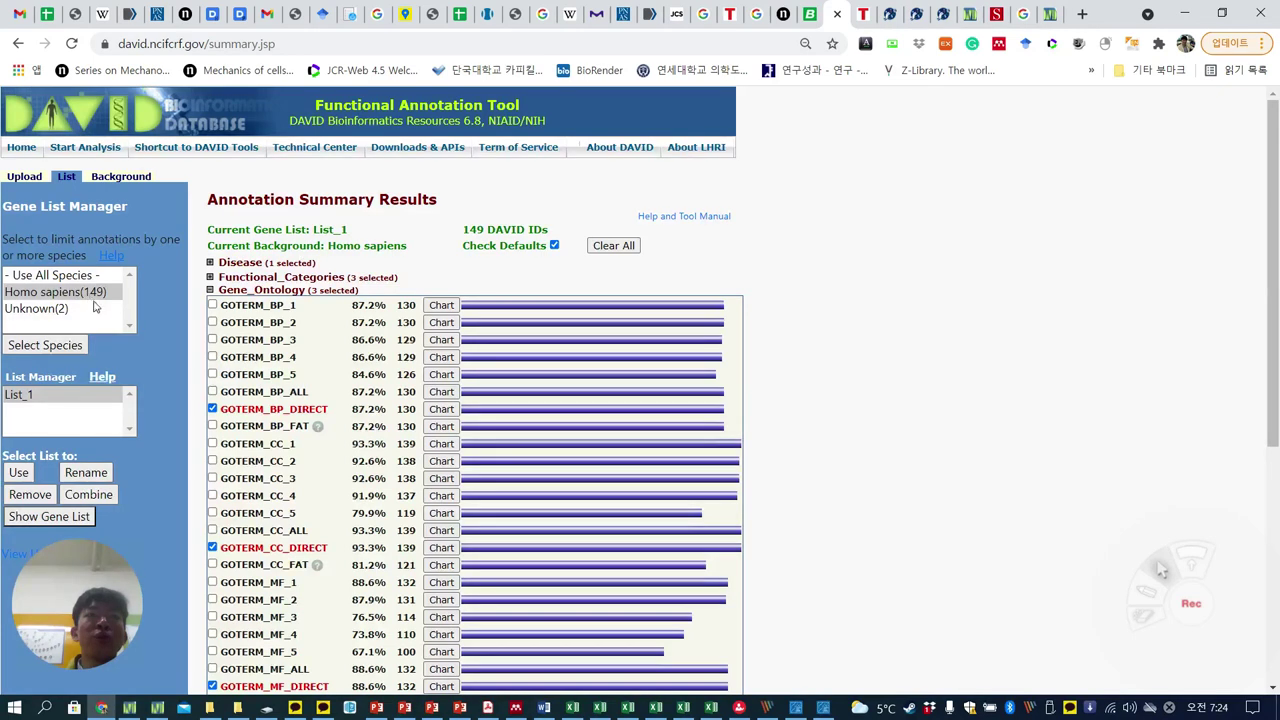
scroll(397, 494, "down", 3)
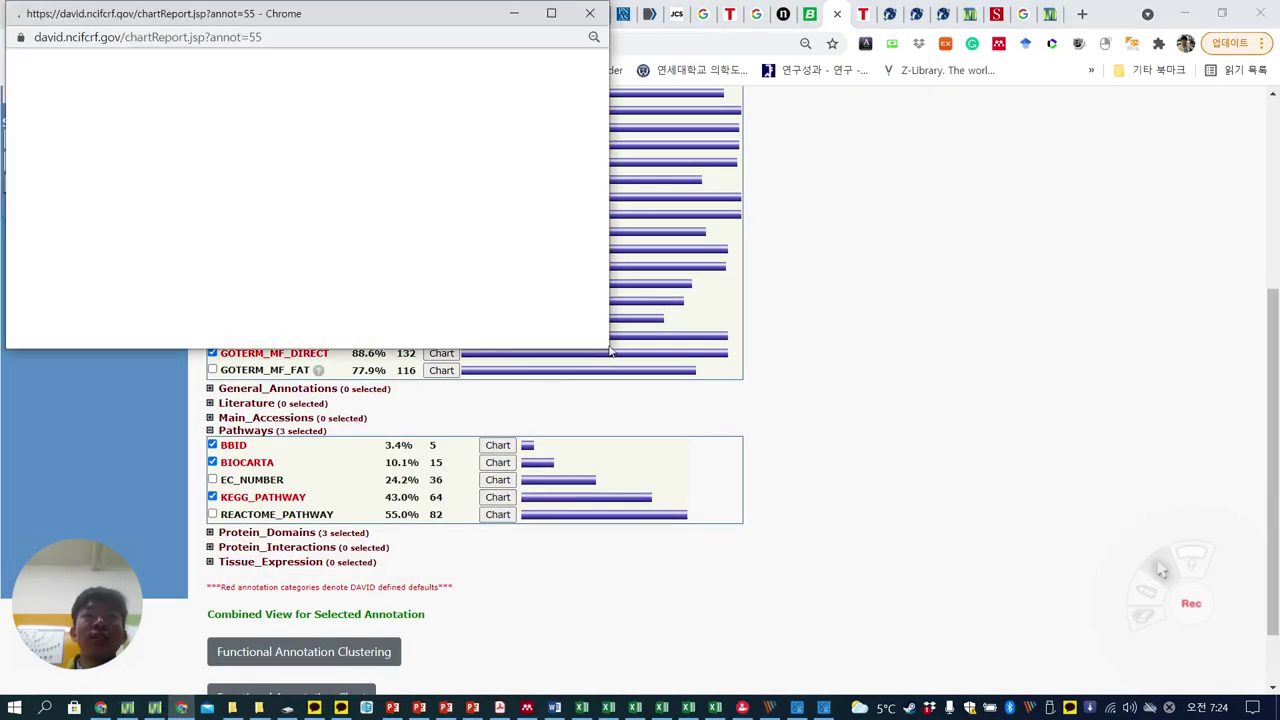
left_click_drag(617, 358, 1059, 523)
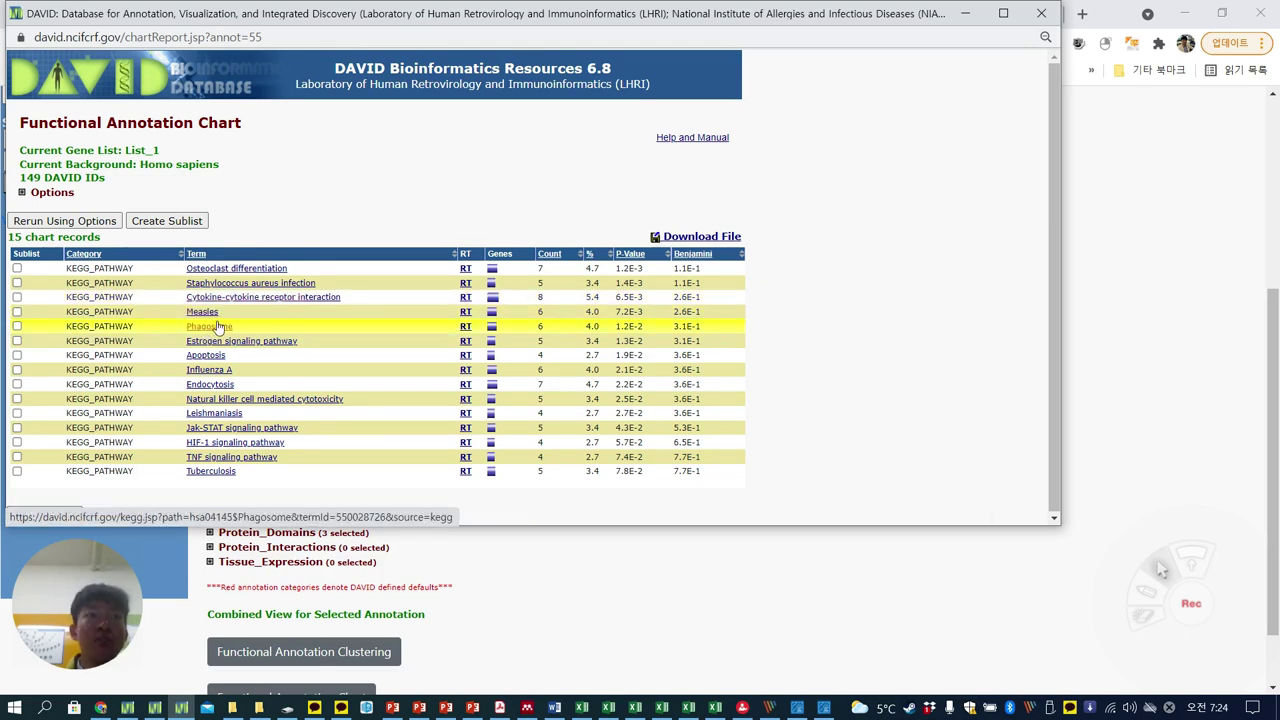
Open the Osteoclast differentiation pathway map and examine its marked genes and the red entries in the gene list
left_click(272, 270)
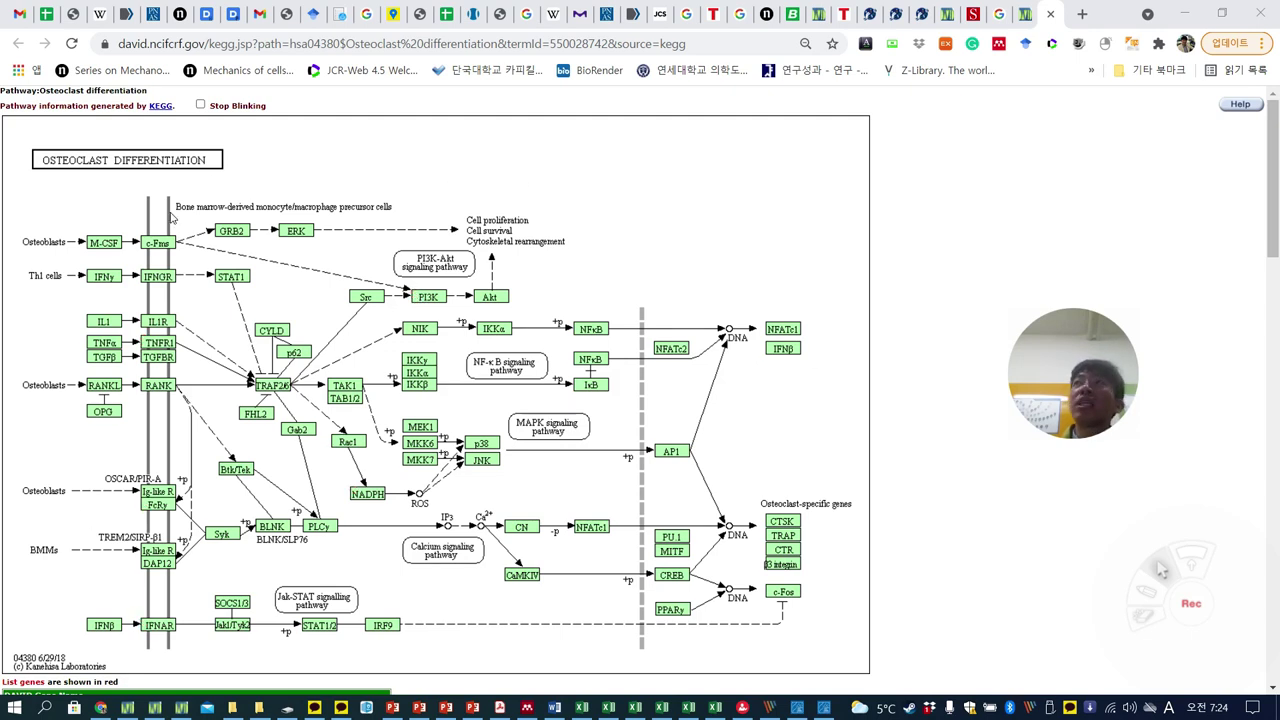
scroll(12, 605, "down", 1)
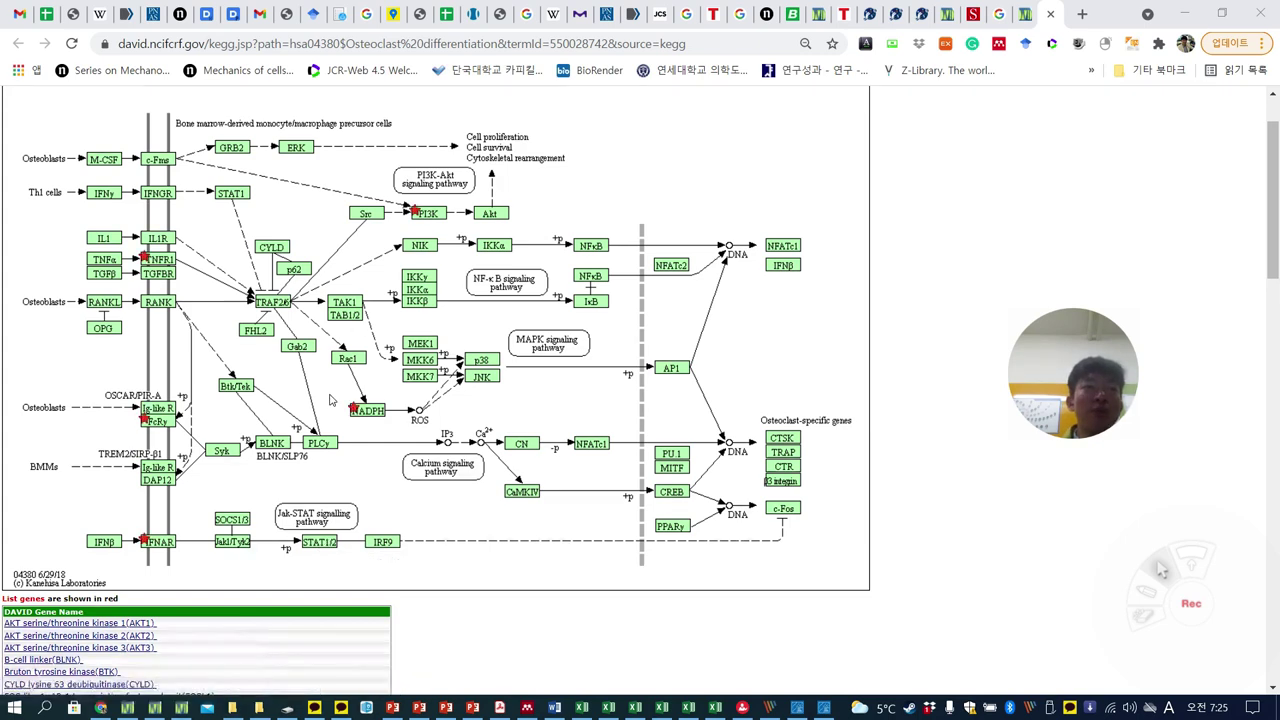
scroll(331, 400, "down", 2)
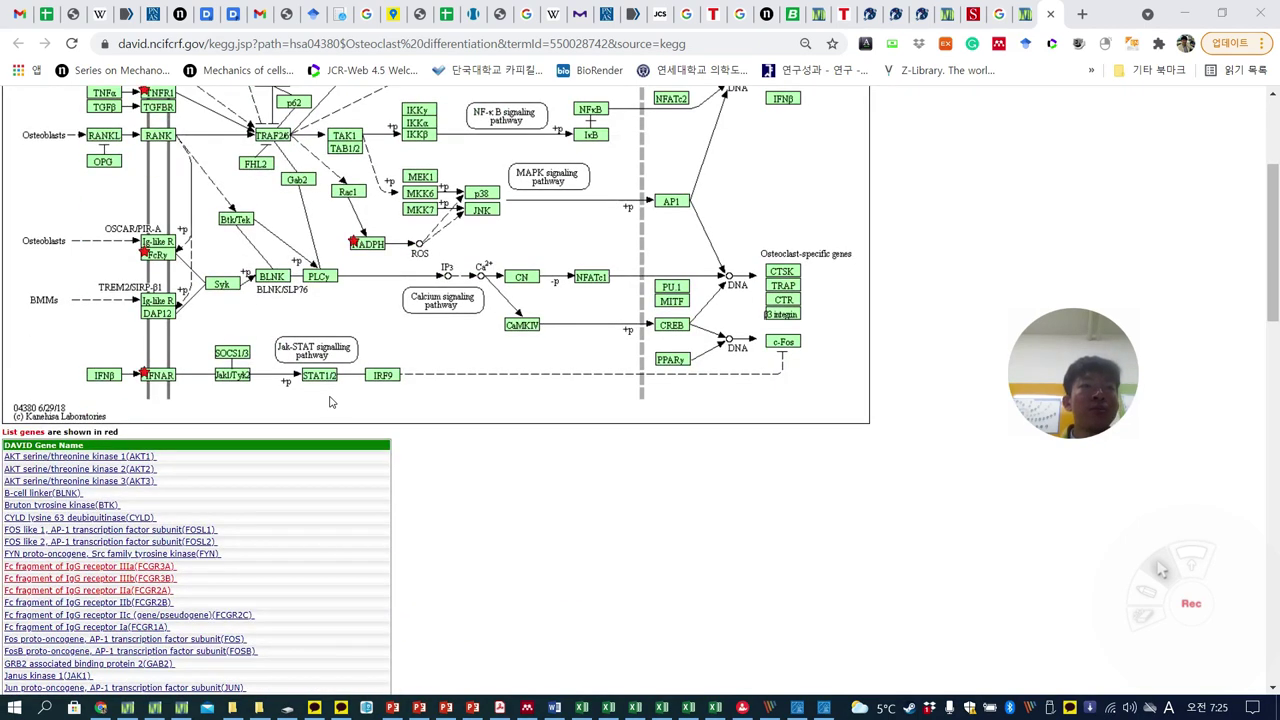
scroll(414, 452, "down", 4)
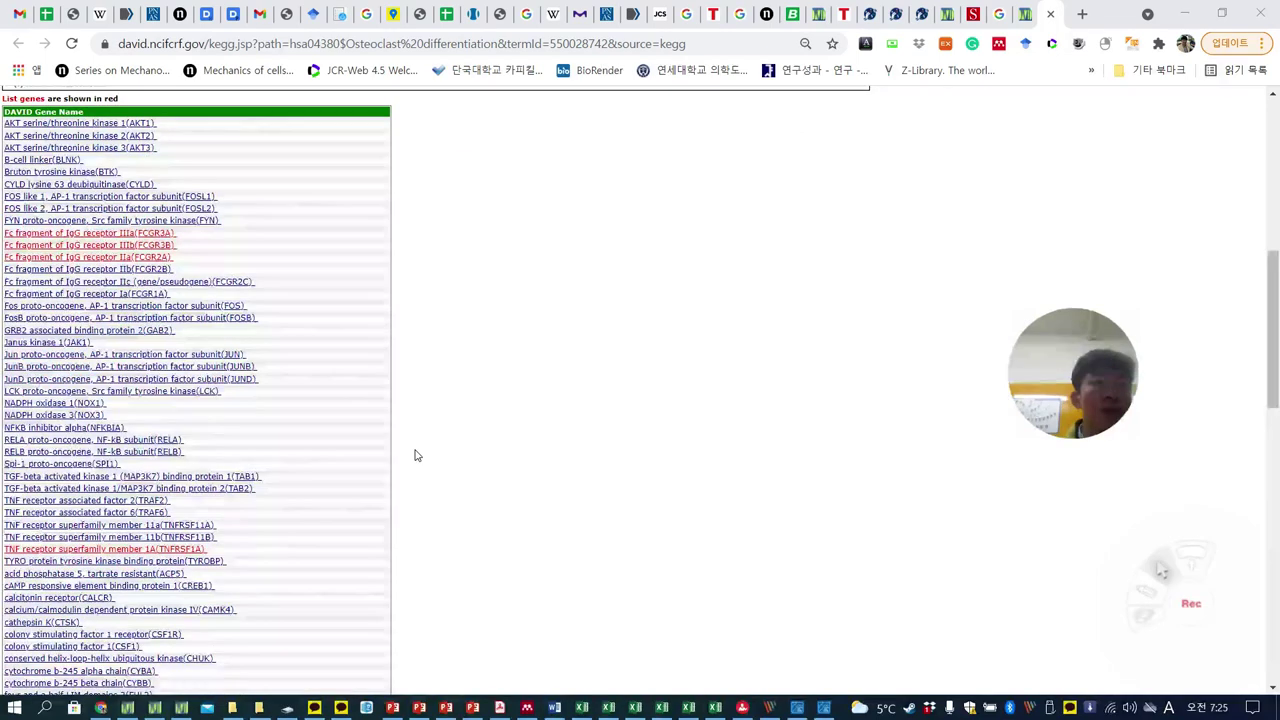
scroll(417, 455, "down", 10)
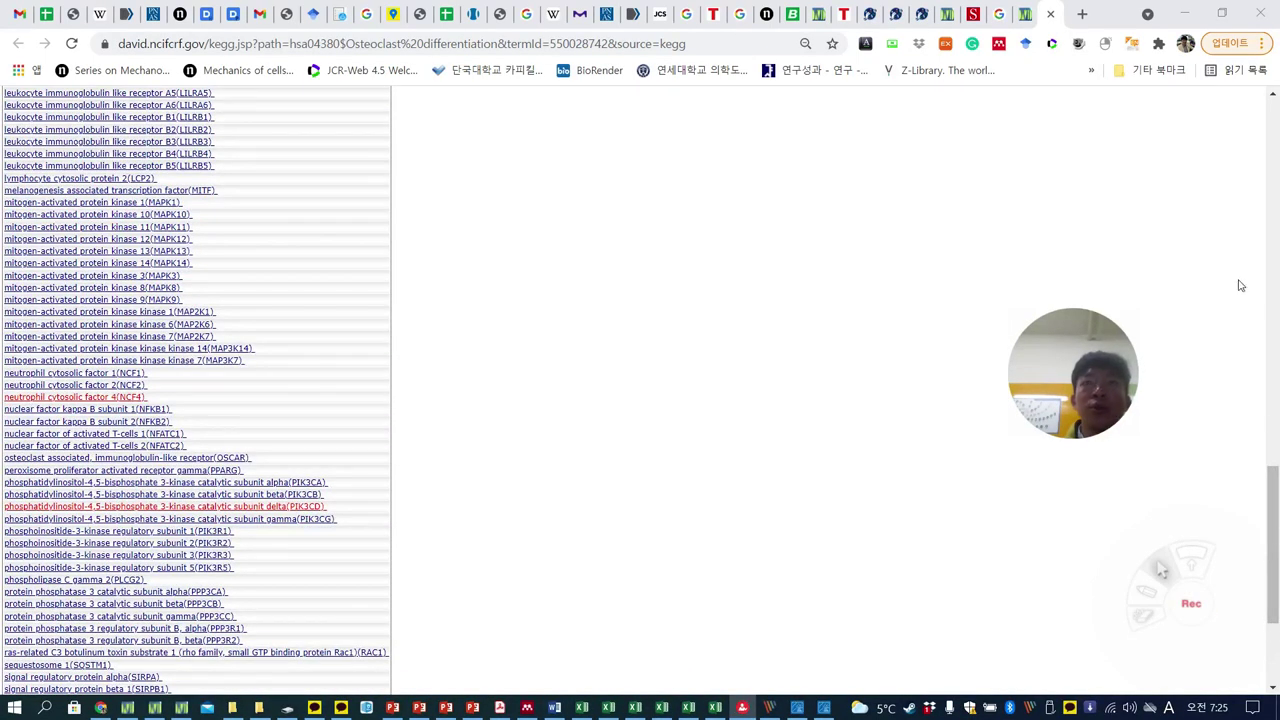
left_click_drag(1276, 450, 1275, 150)
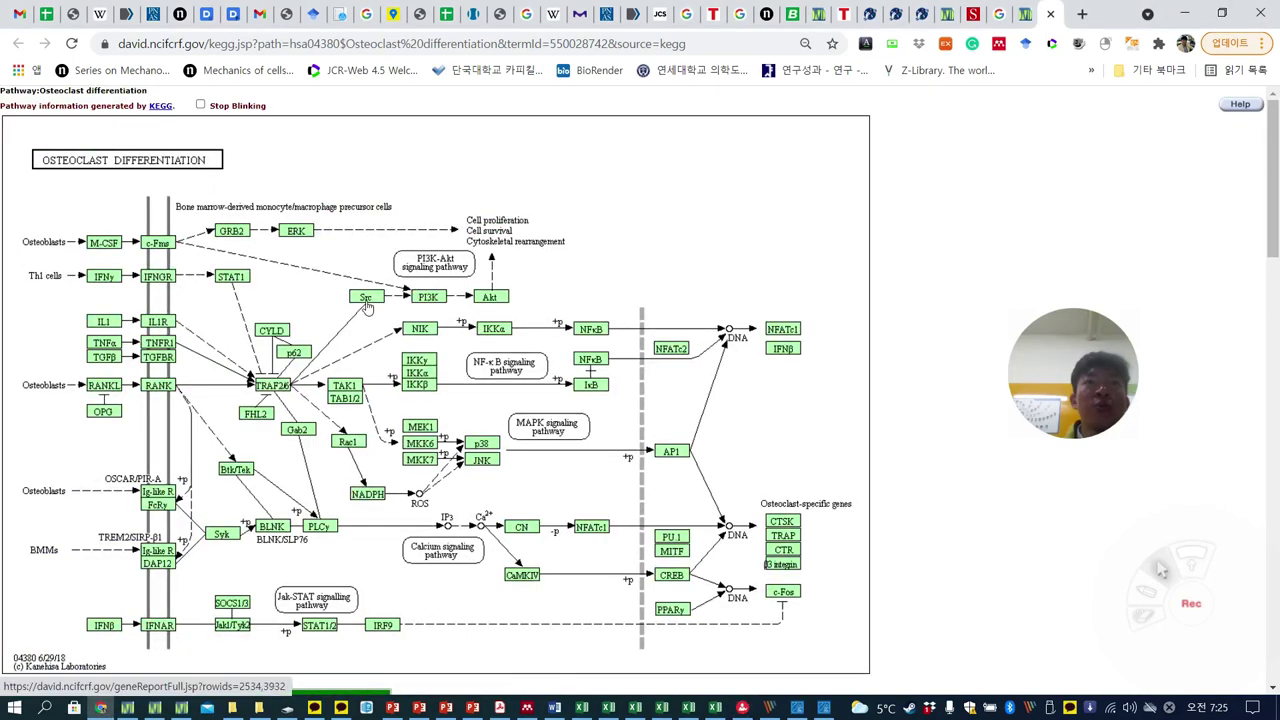
left_click_drag(1275, 170, 1268, 541)
scroll(271, 423, "up", 10)
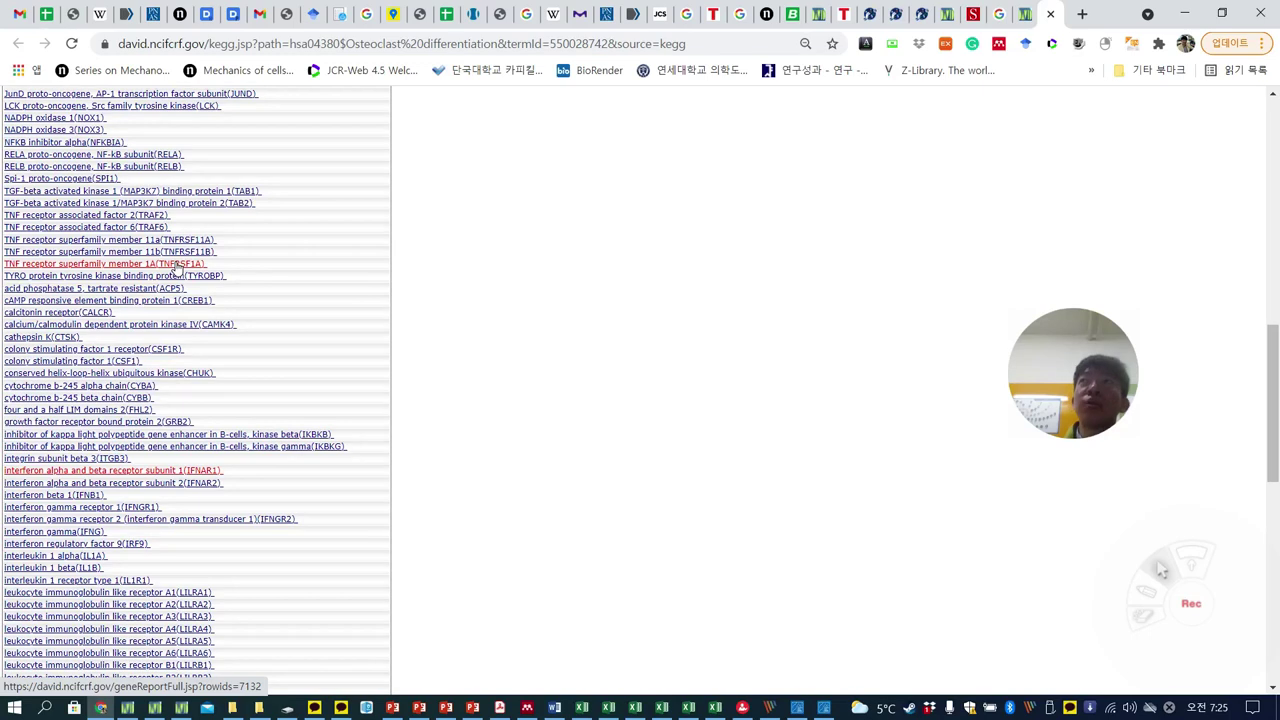
scroll(175, 268, "up", 3)
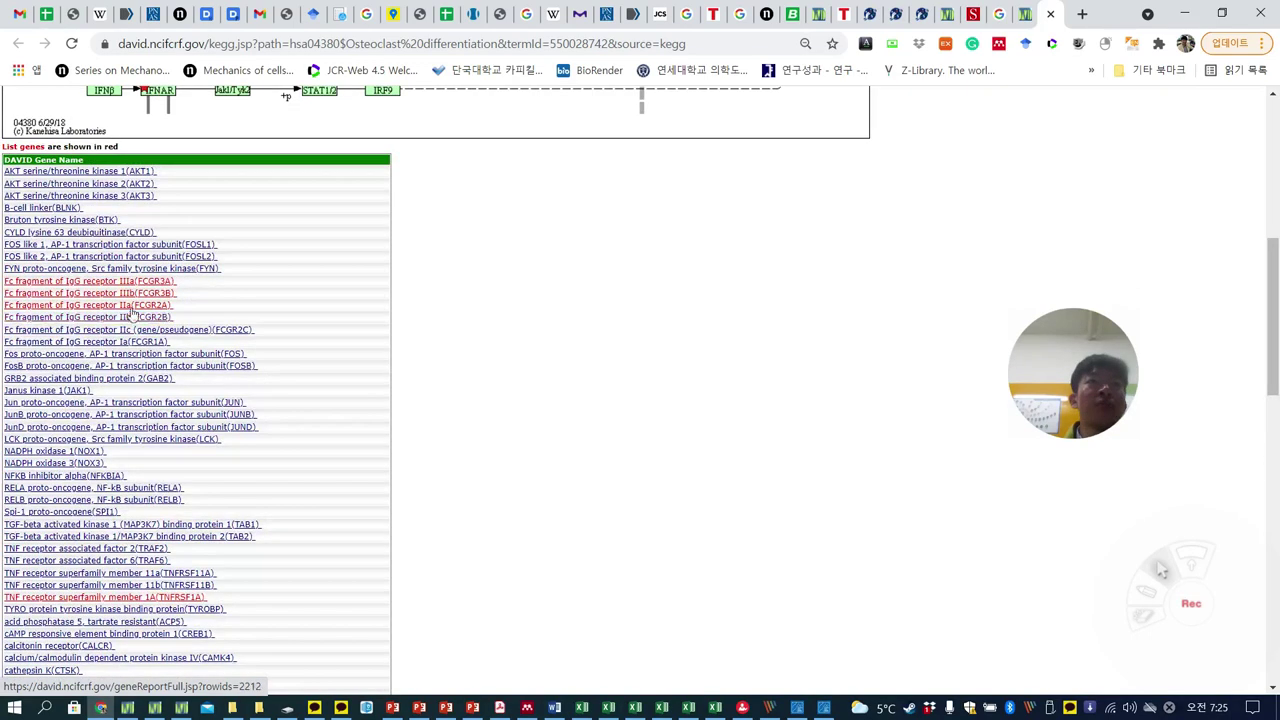
Open the gene report for Fc fragment of IgG receptor IIIa (FCGR3A), look through it, and close the report and the pathway map
left_click(157, 284)
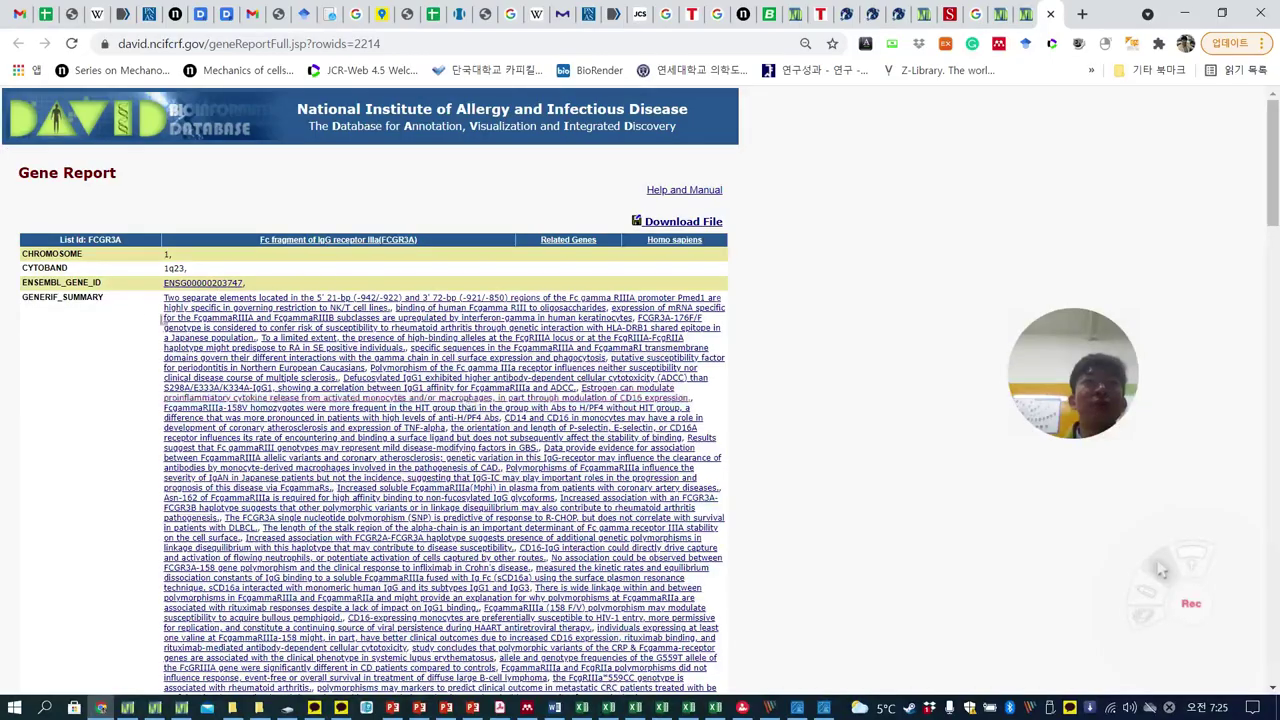
scroll(312, 252, "down", 12)
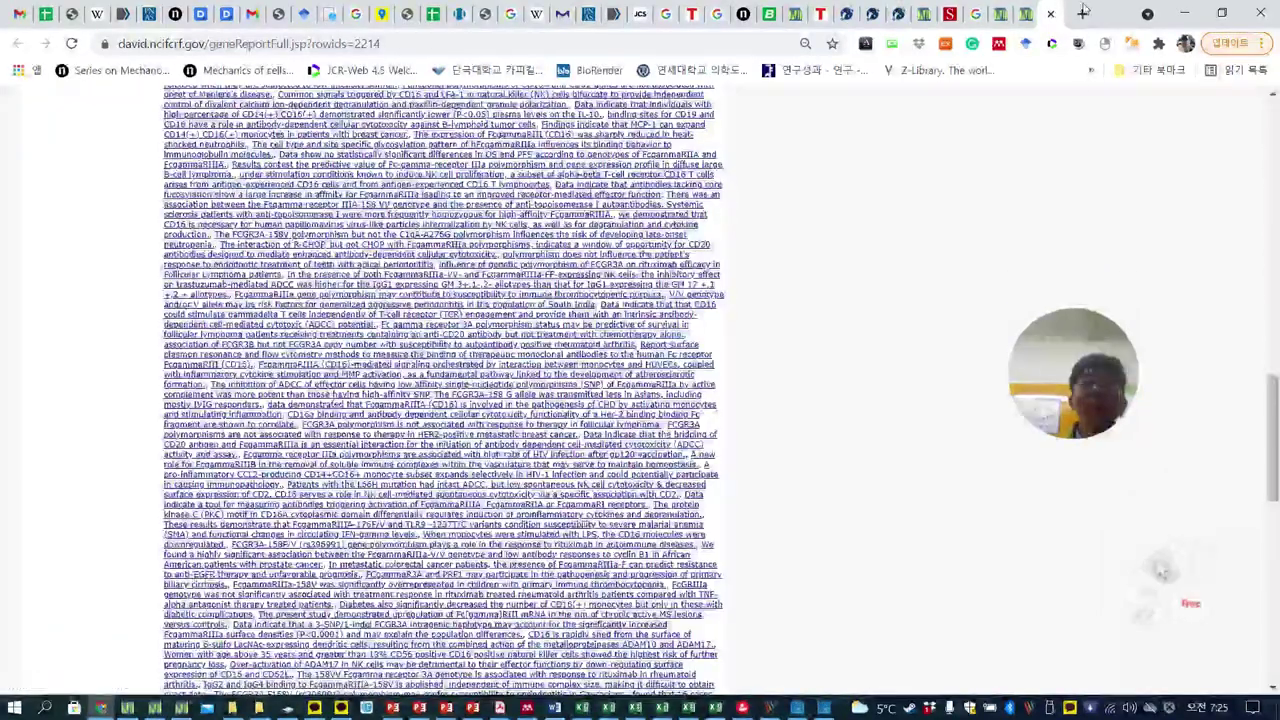
left_click(1051, 14)
scroll(423, 320, "up", 5)
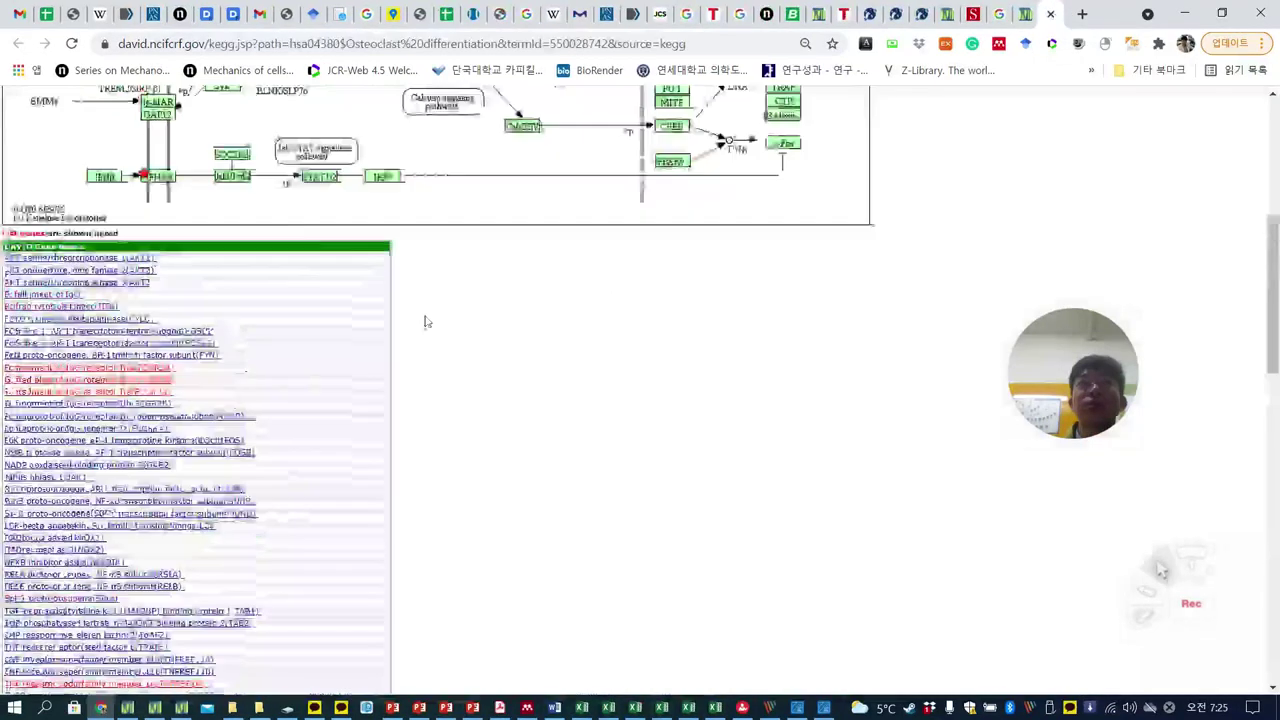
left_click(1051, 14)
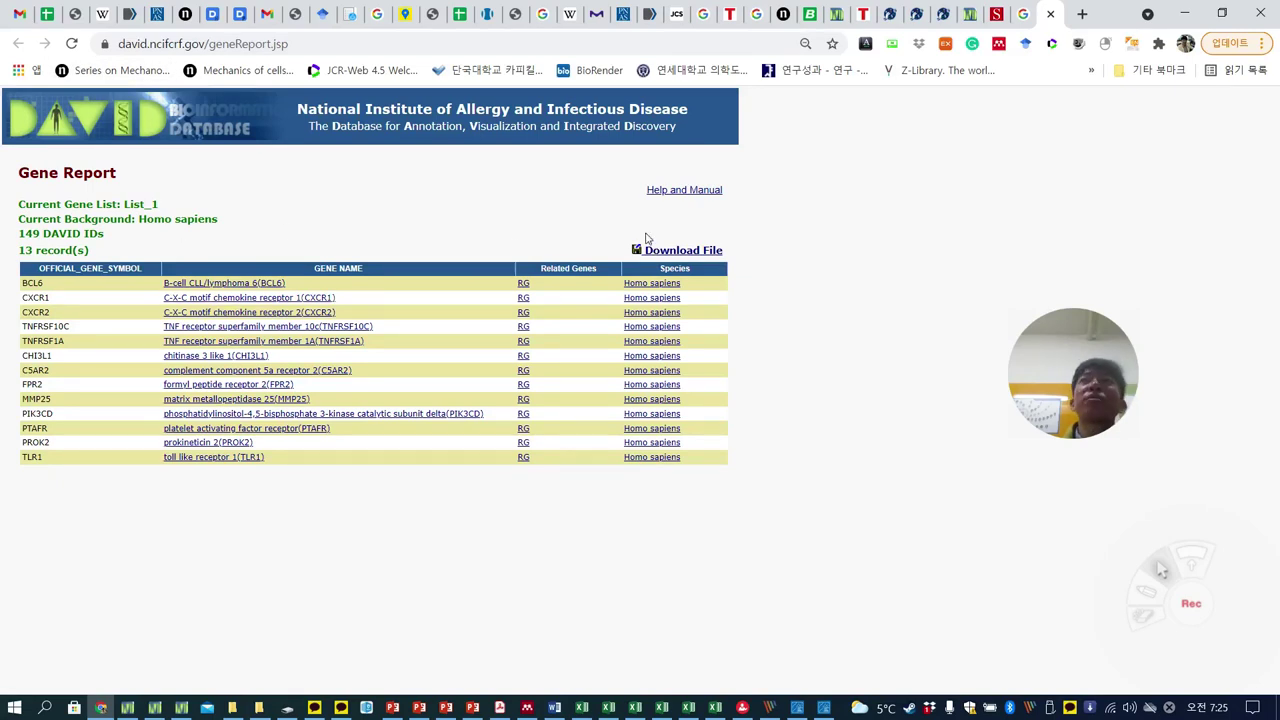
Save the gene report's download file to the desktop as "david analysis kegg.txt"
right_click(690, 253)
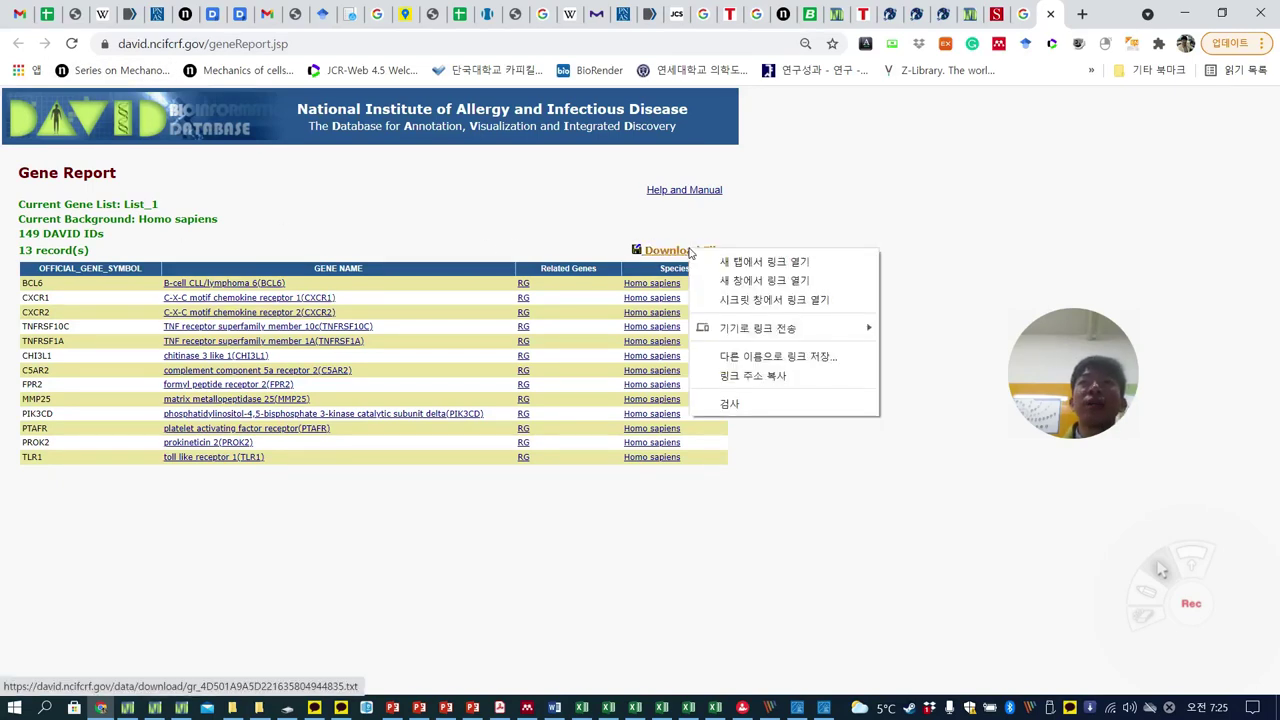
left_click(776, 358)
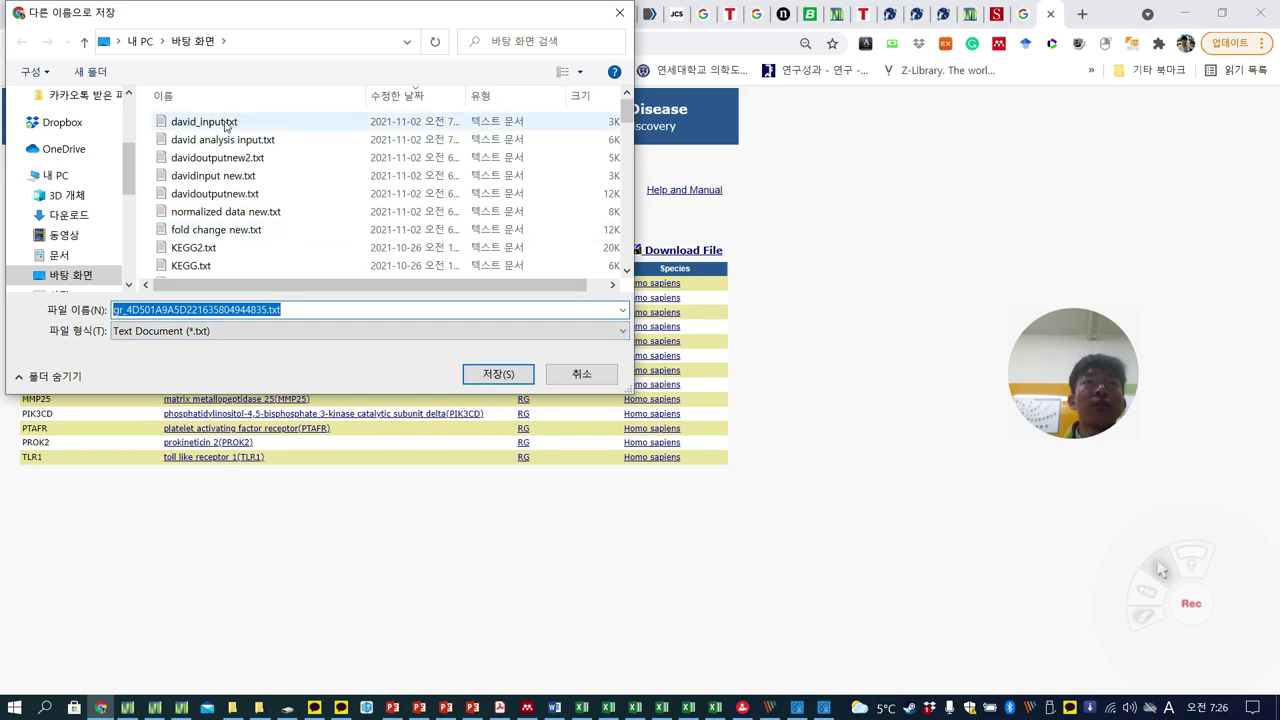
left_click(226, 139)
left_click(187, 310)
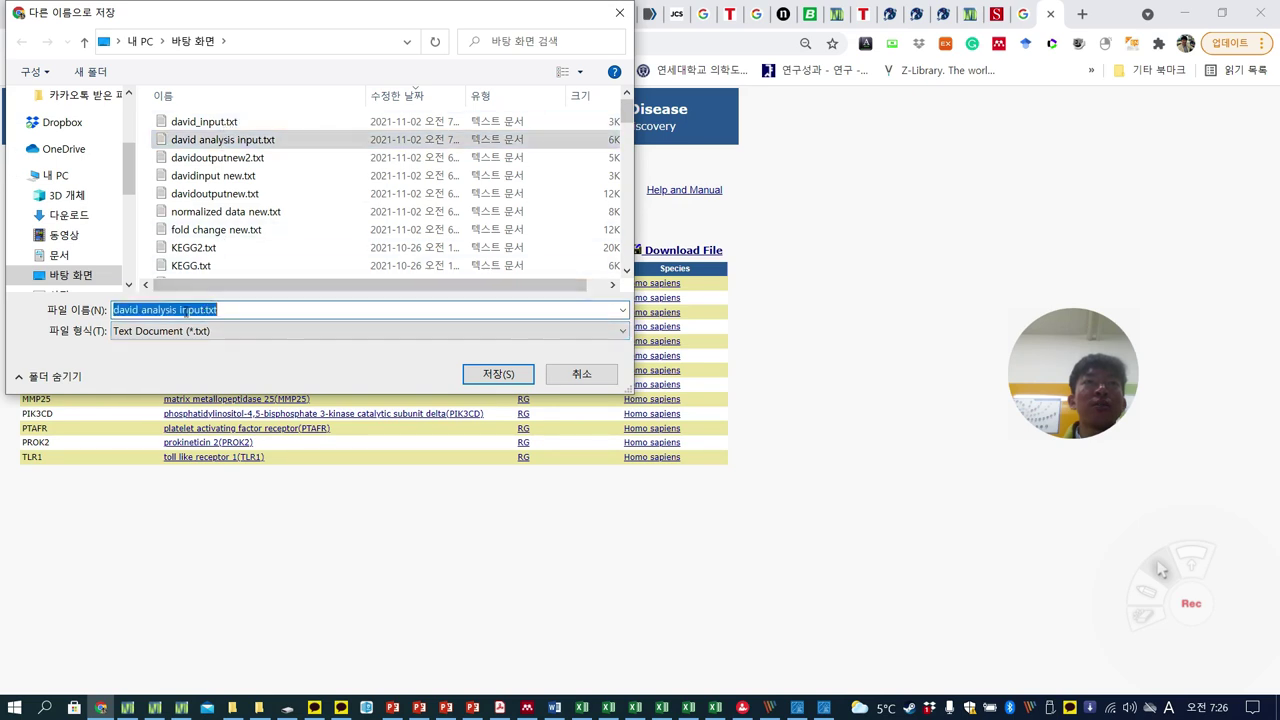
left_click_drag(181, 310, 187, 313)
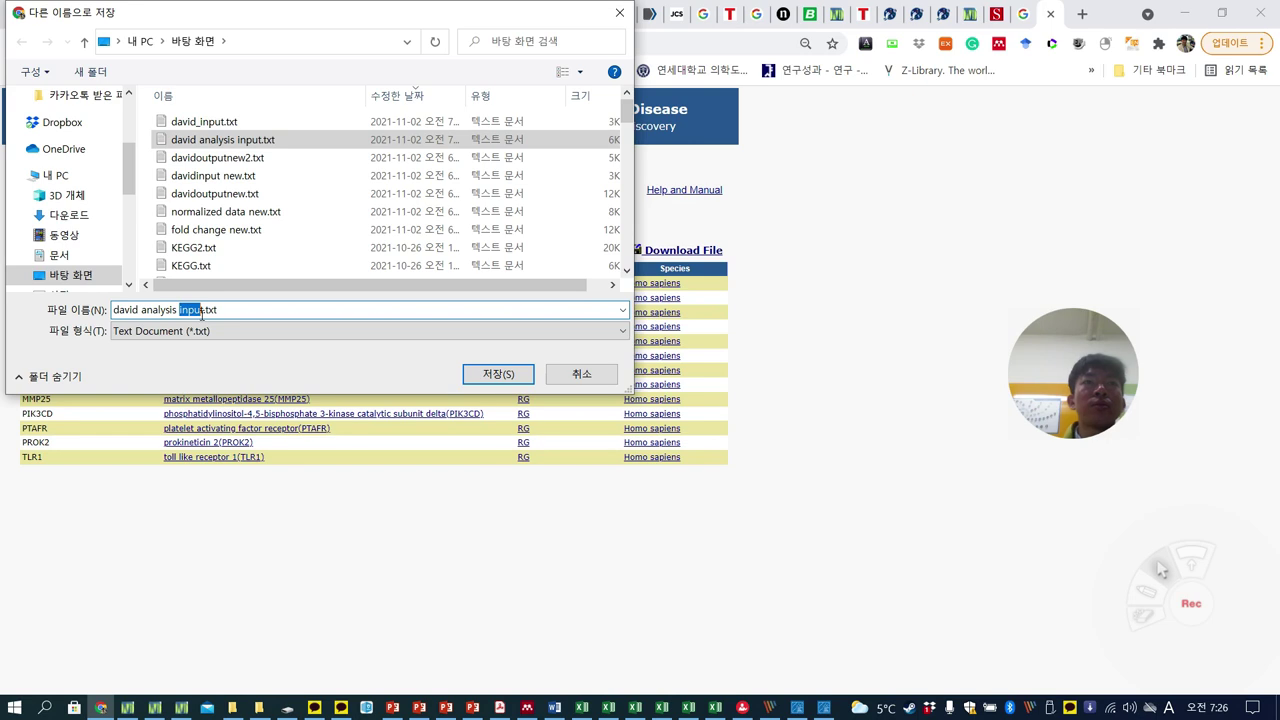
type("kegg")
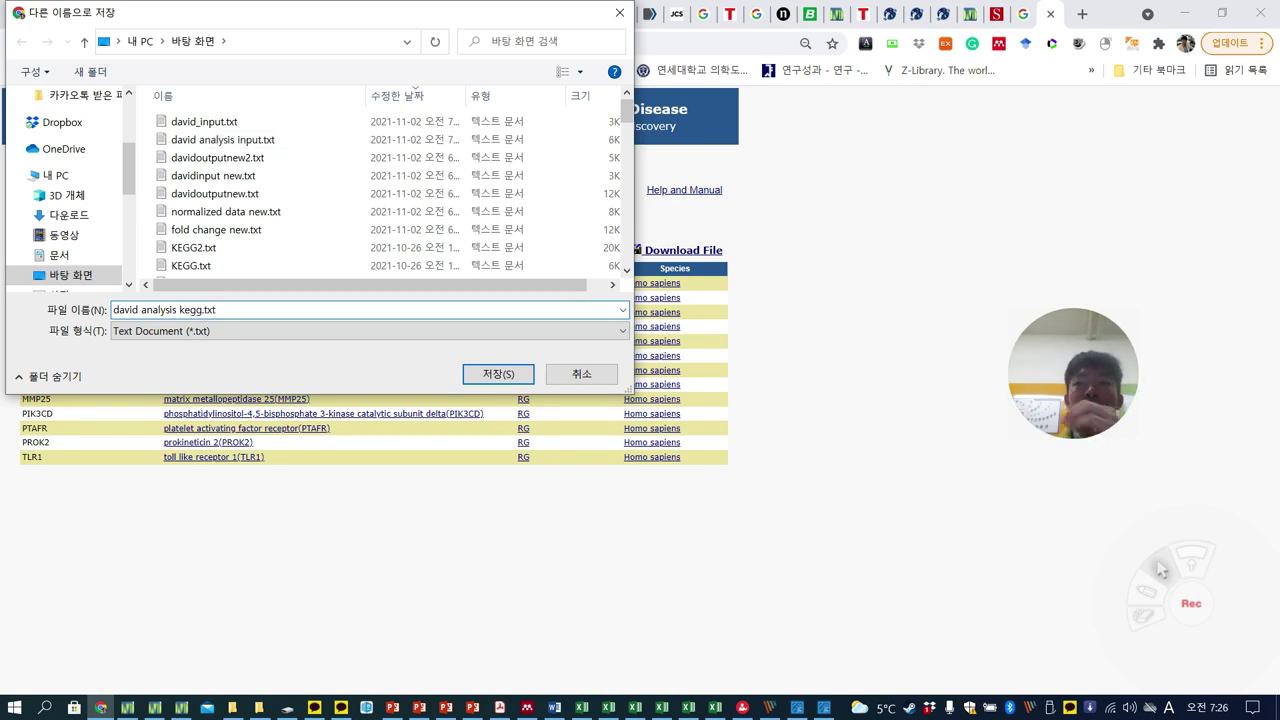
key("Return")
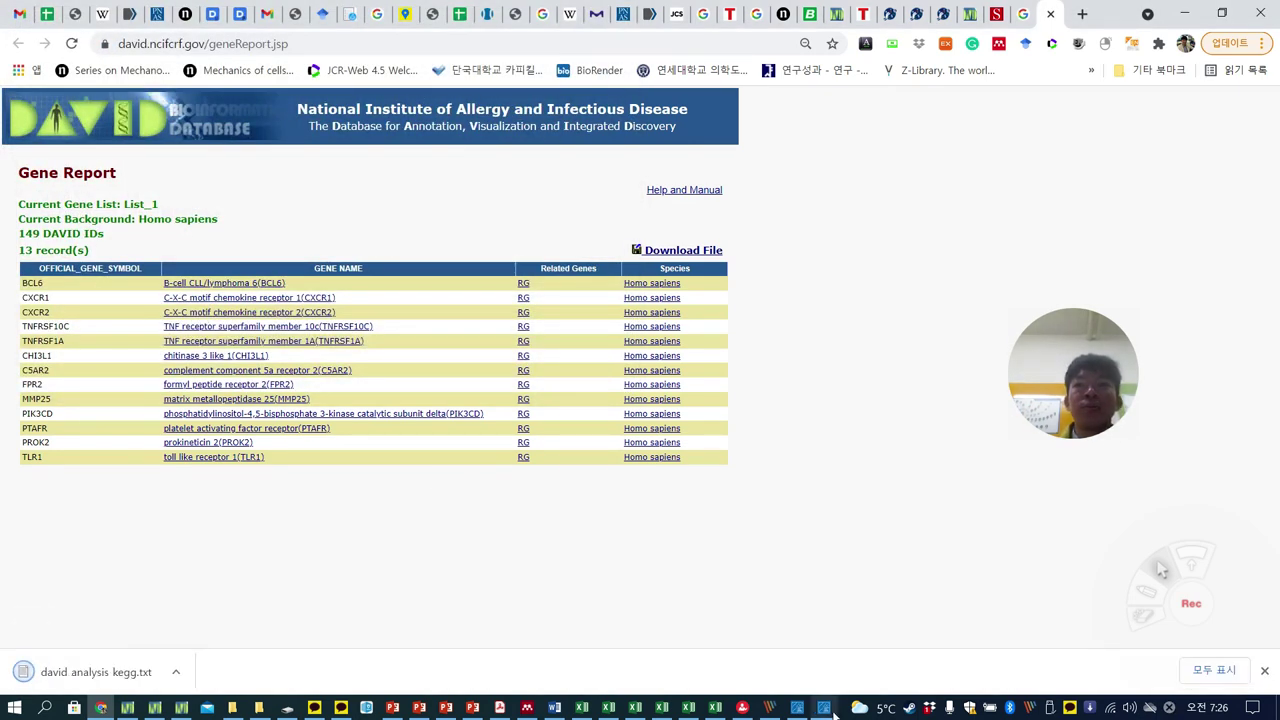
Switch to the DAVID_Graphic window and load "david analysis kegg.txt" from the desktop as the DAVID output
left_click(824, 707)
left_click(668, 247)
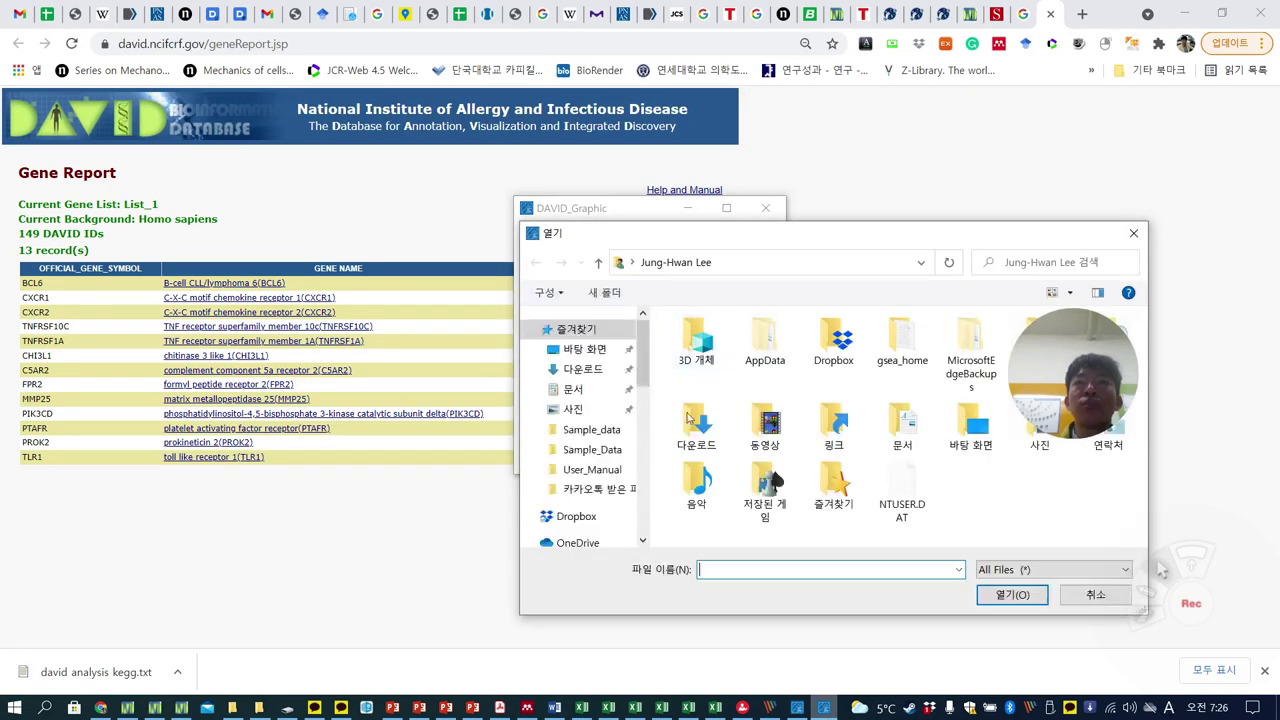
left_click(585, 349)
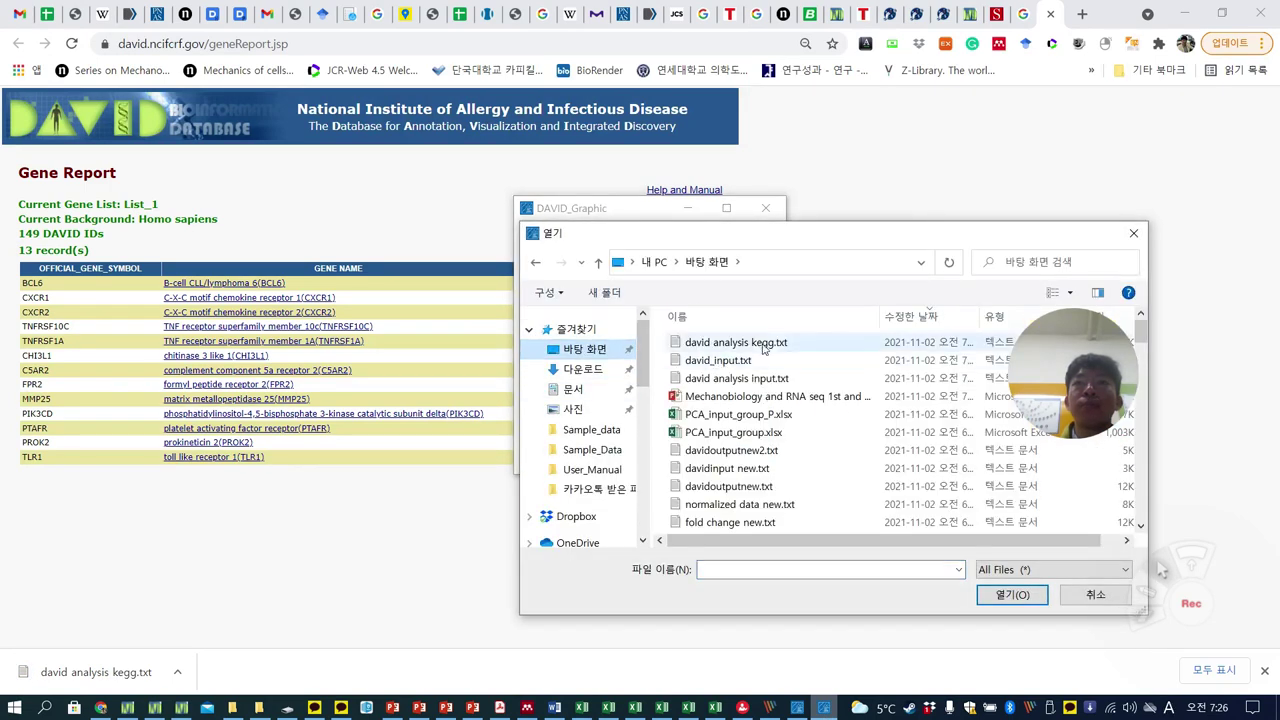
double_click(755, 343)
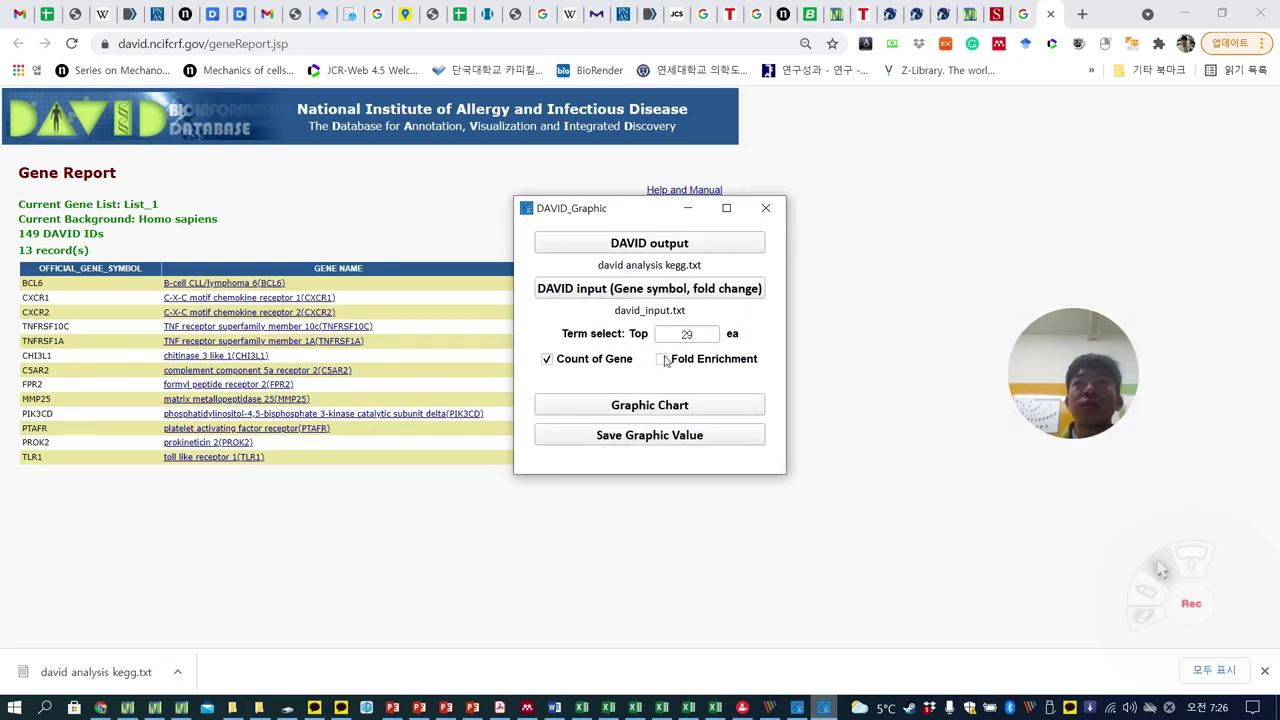
Try to draw the Count of Gene chart for the top 29 terms, and move the DAVID_Graphic window aside
left_click(668, 414)
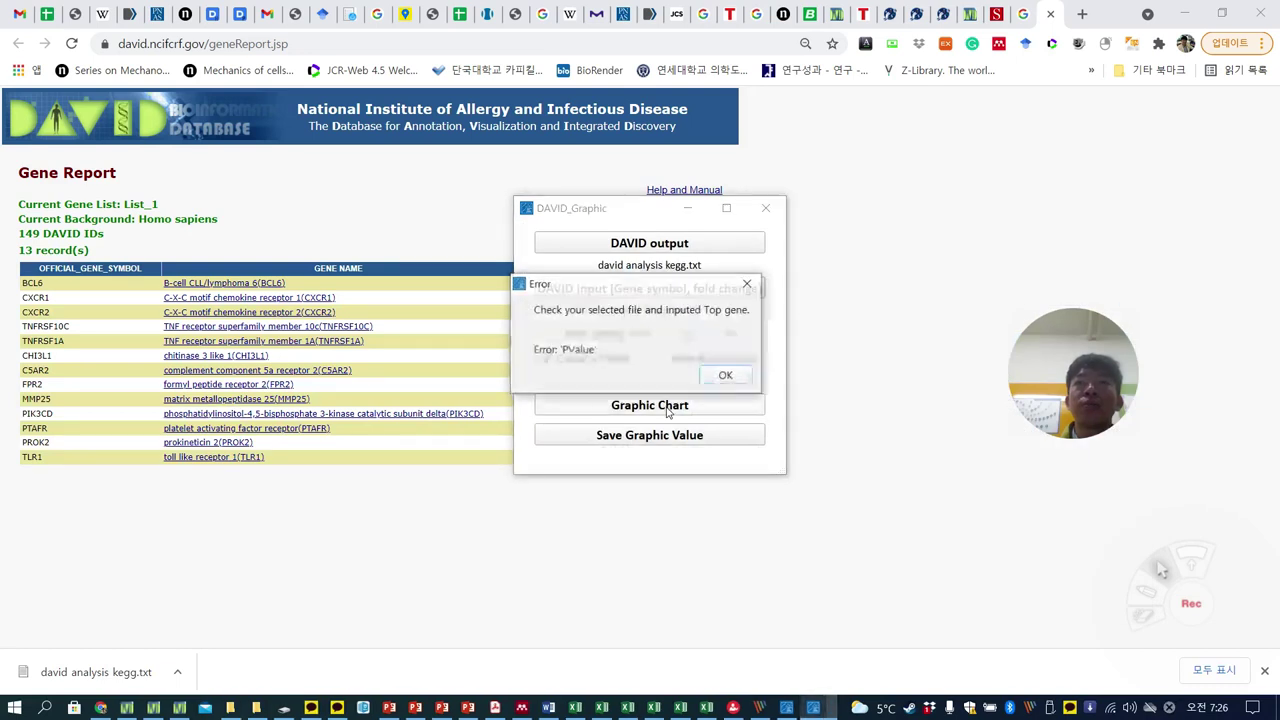
left_click(718, 382)
left_click_drag(626, 216, 868, 350)
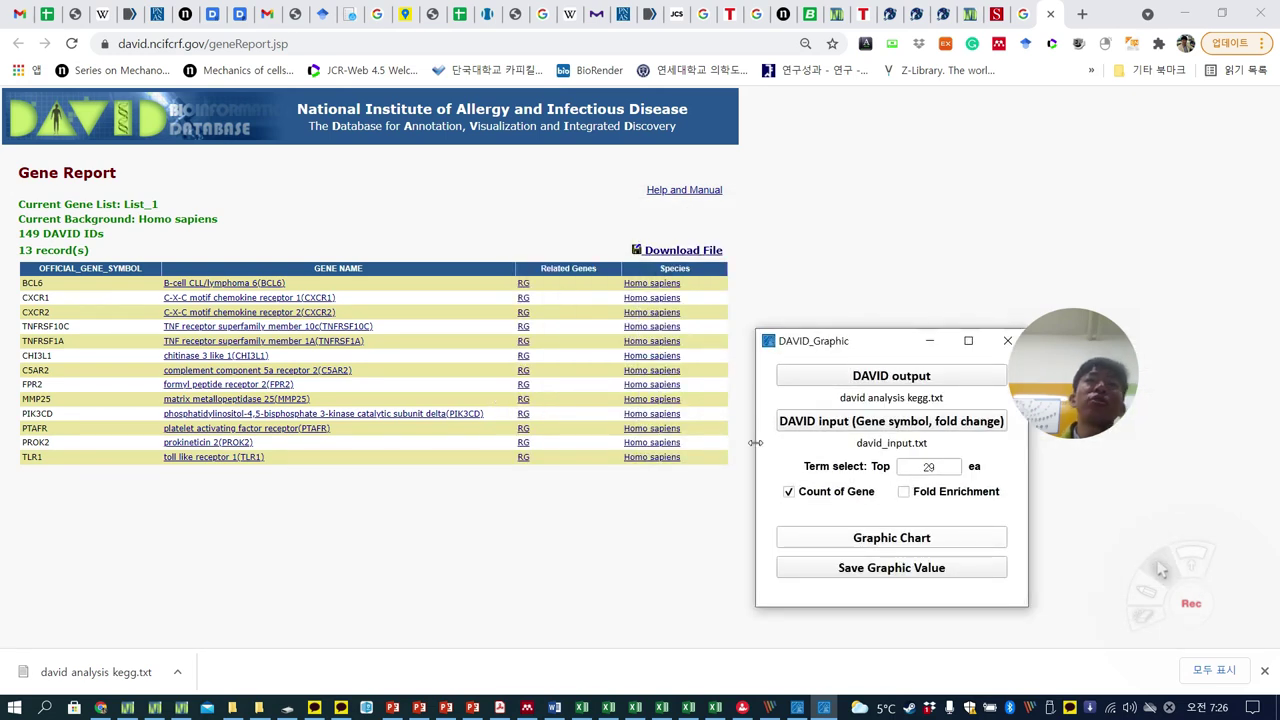
left_click_drag(864, 333, 864, 318)
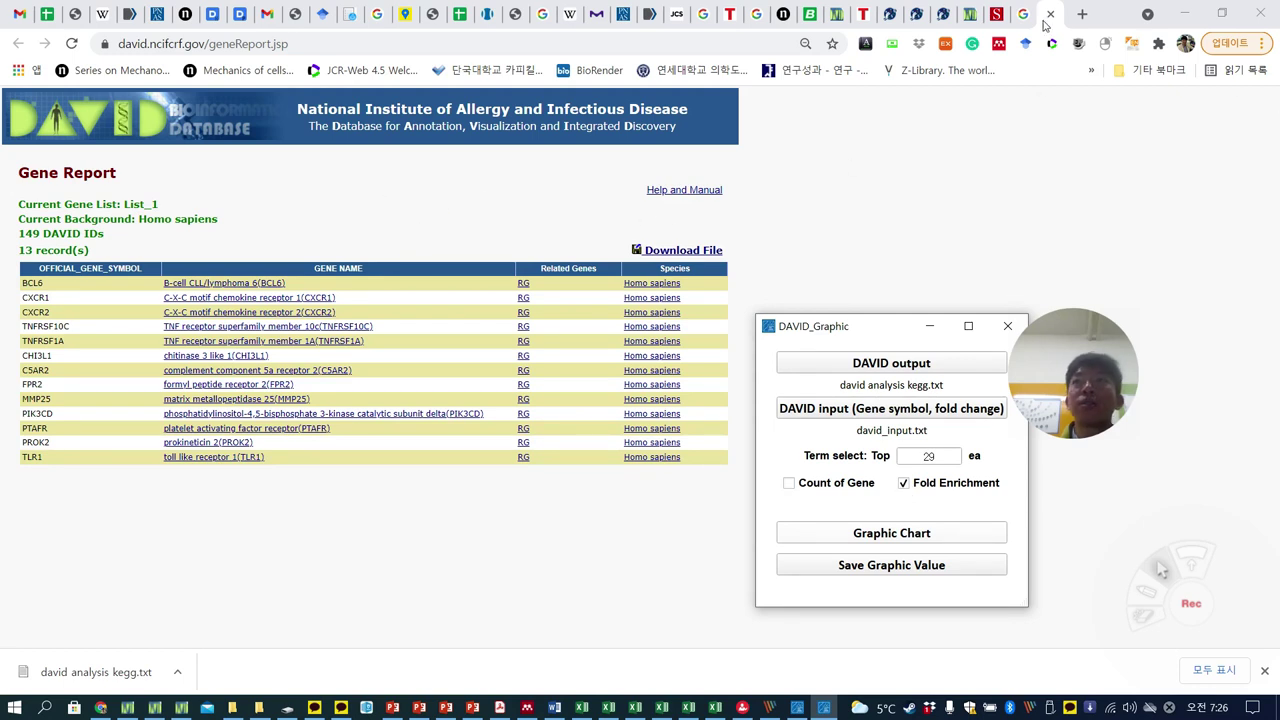
Return to the DAVID annotation summary, open the KEGG_PATHWAY functional annotation chart, and enlarge its window to show all columns
left_click(840, 15)
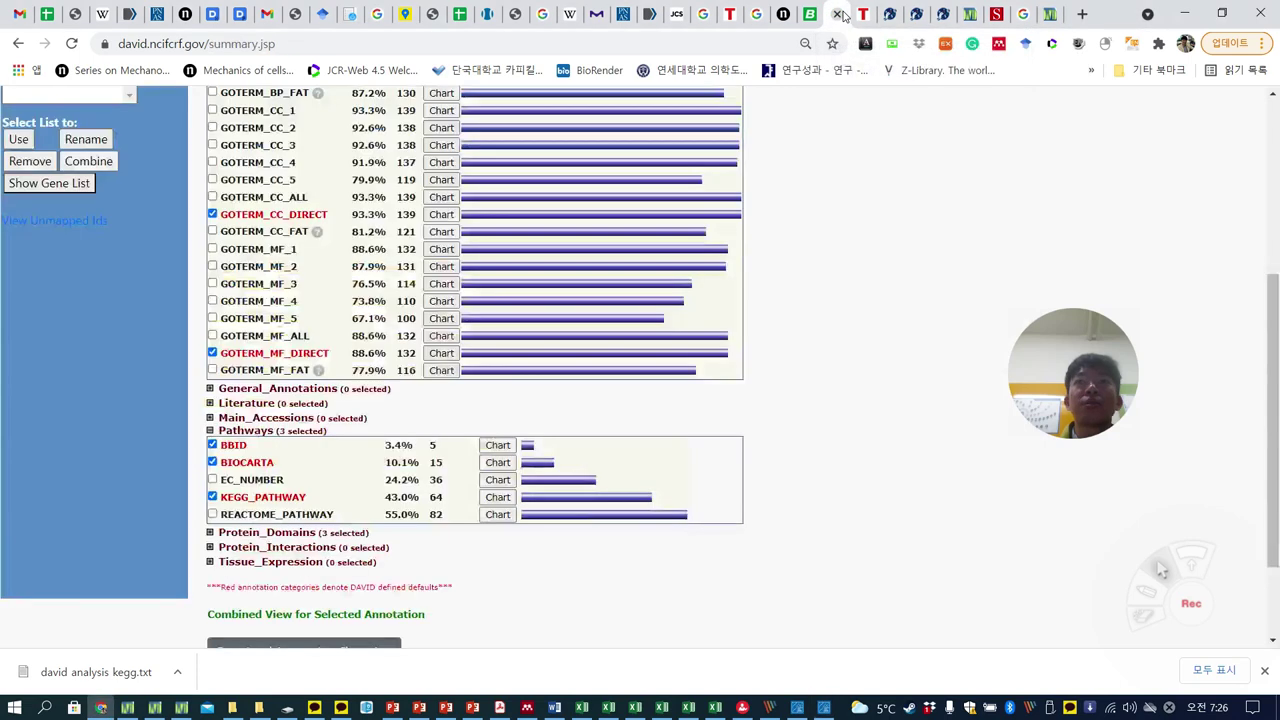
left_click(497, 497)
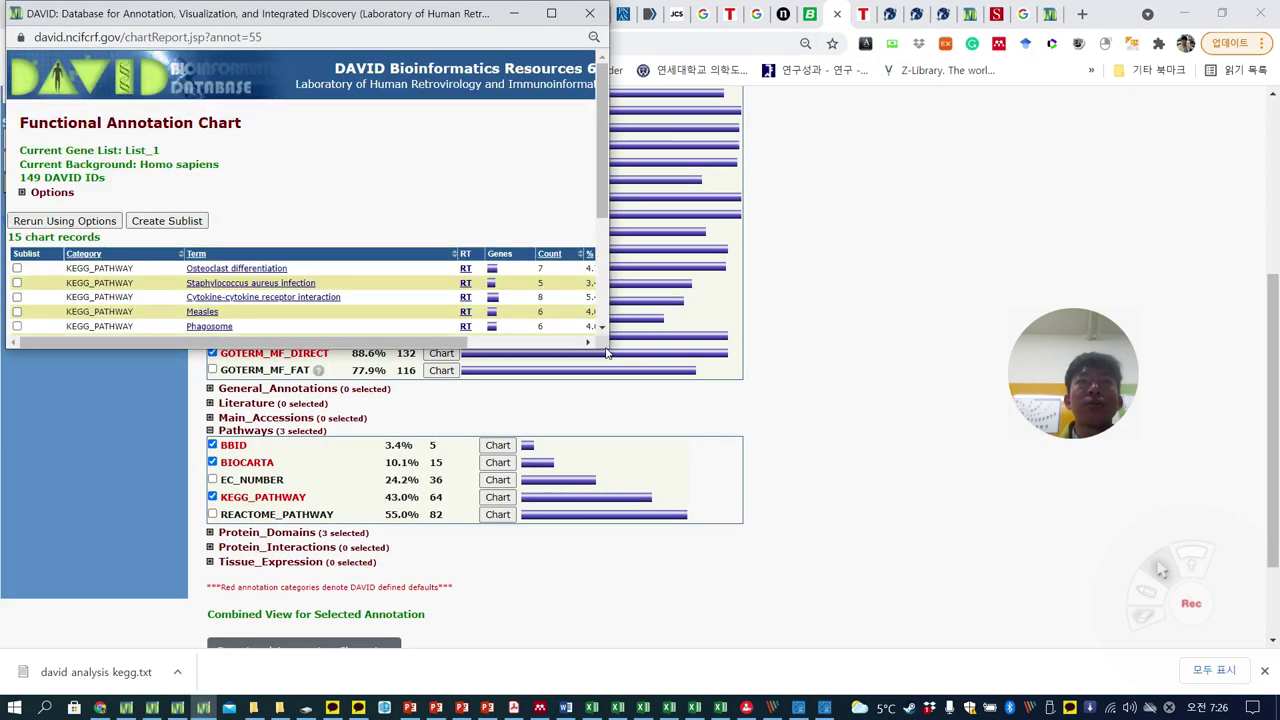
left_click_drag(607, 349, 931, 569)
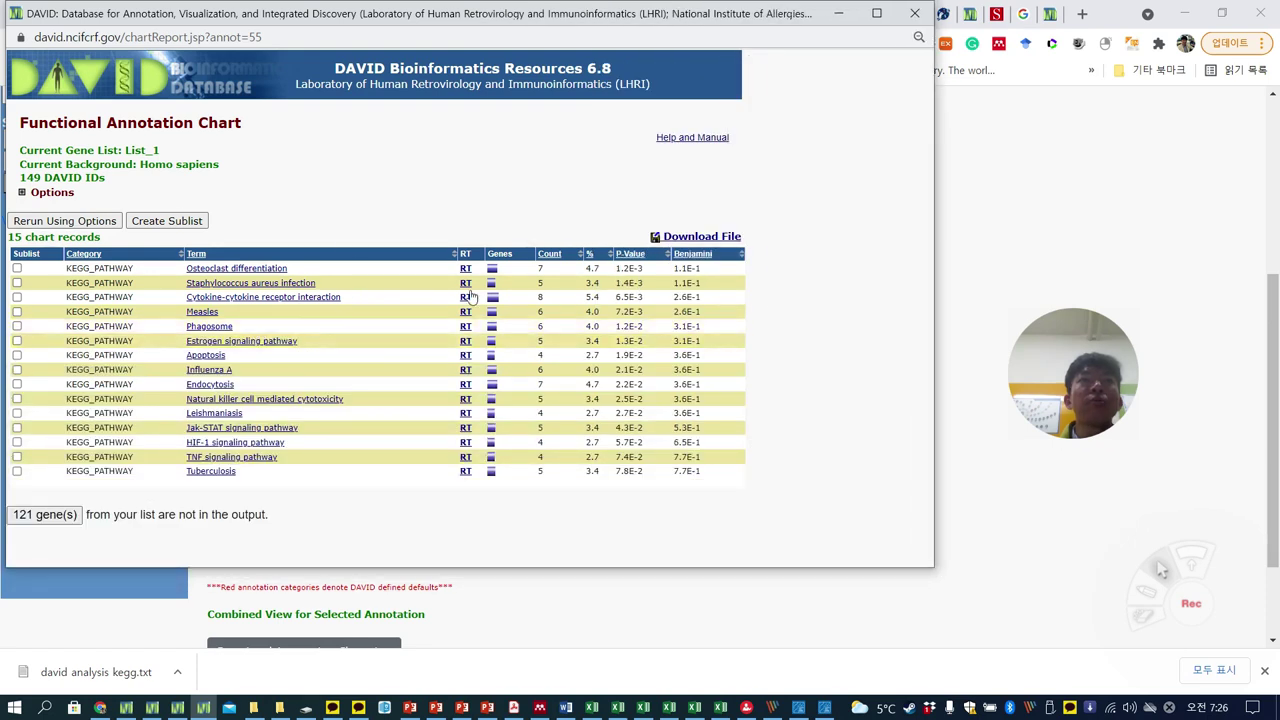
left_click_drag(285, 14, 345, 40)
Save the KEGG chart's download file to the desktop as "david analysis kegg.txt", replacing the existing file
right_click(766, 264)
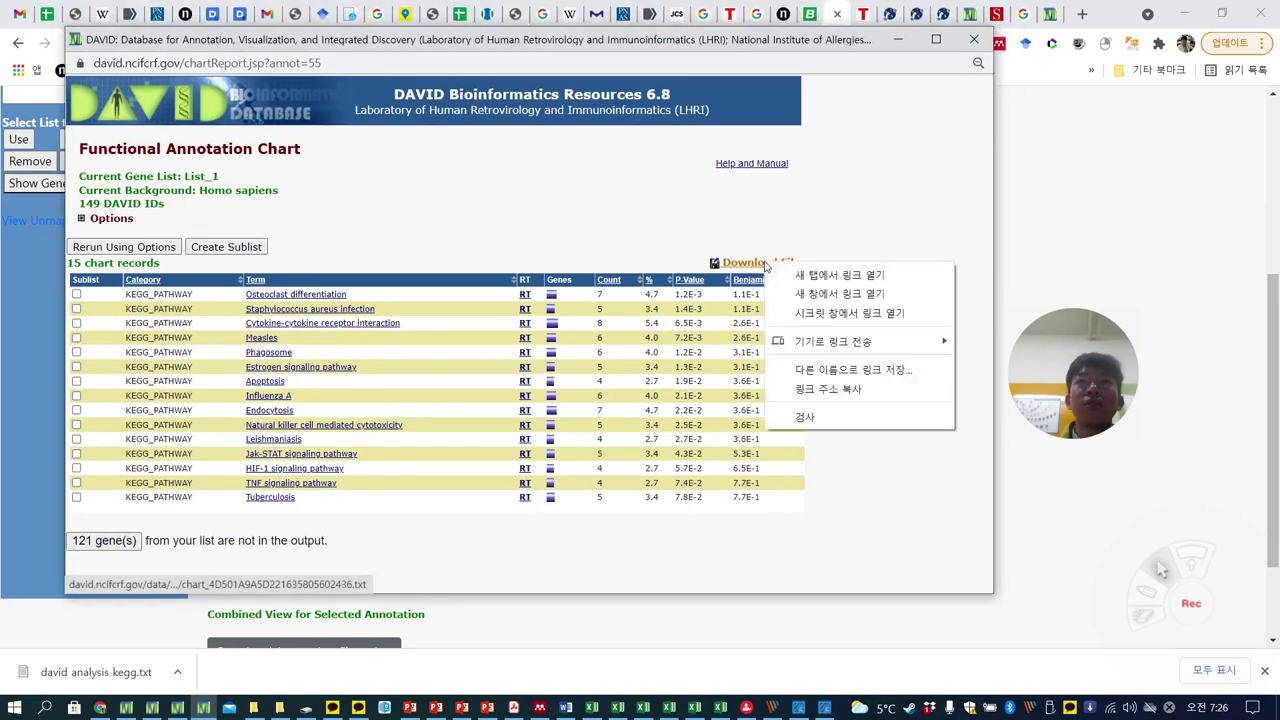
left_click(838, 370)
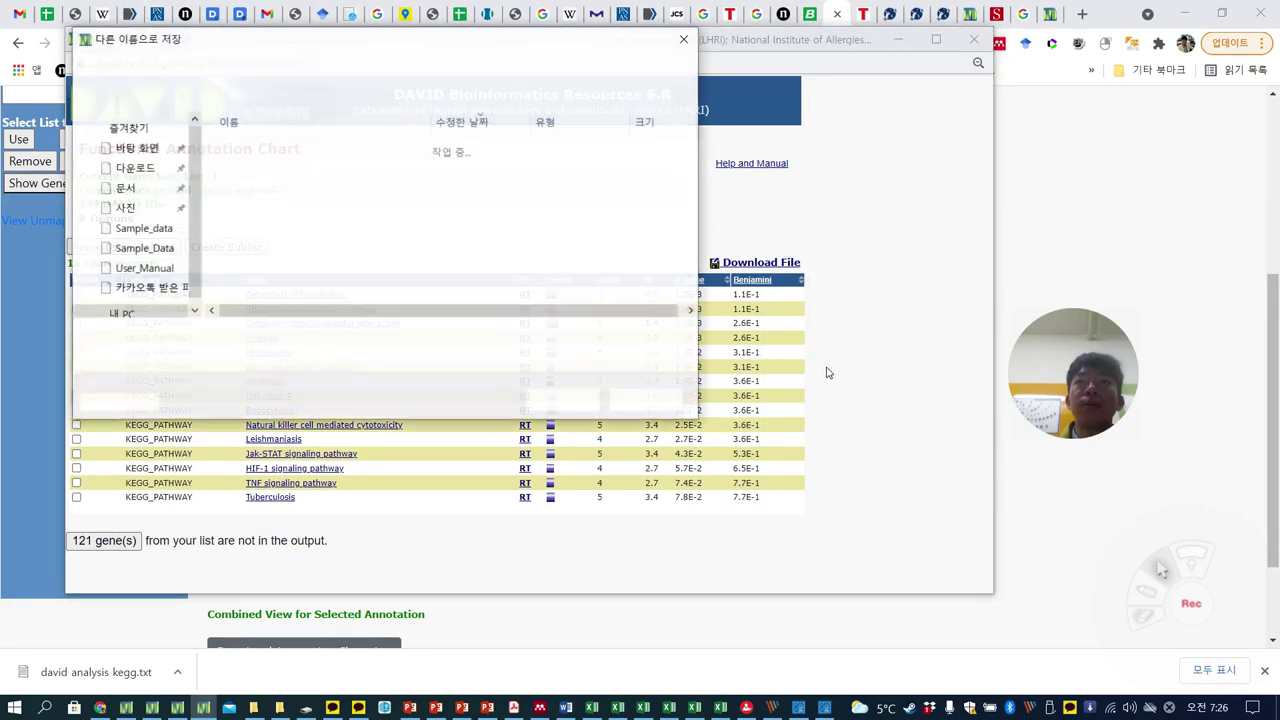
left_click(308, 150)
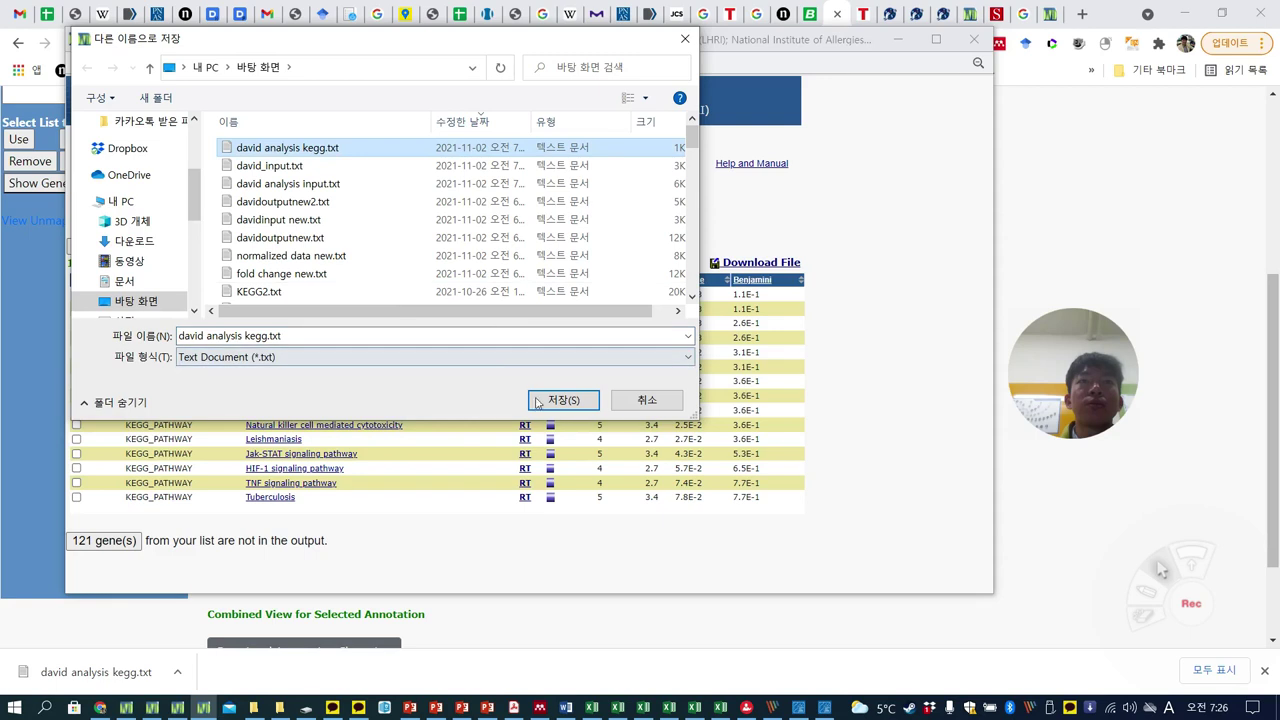
left_click(553, 401)
left_click(689, 364)
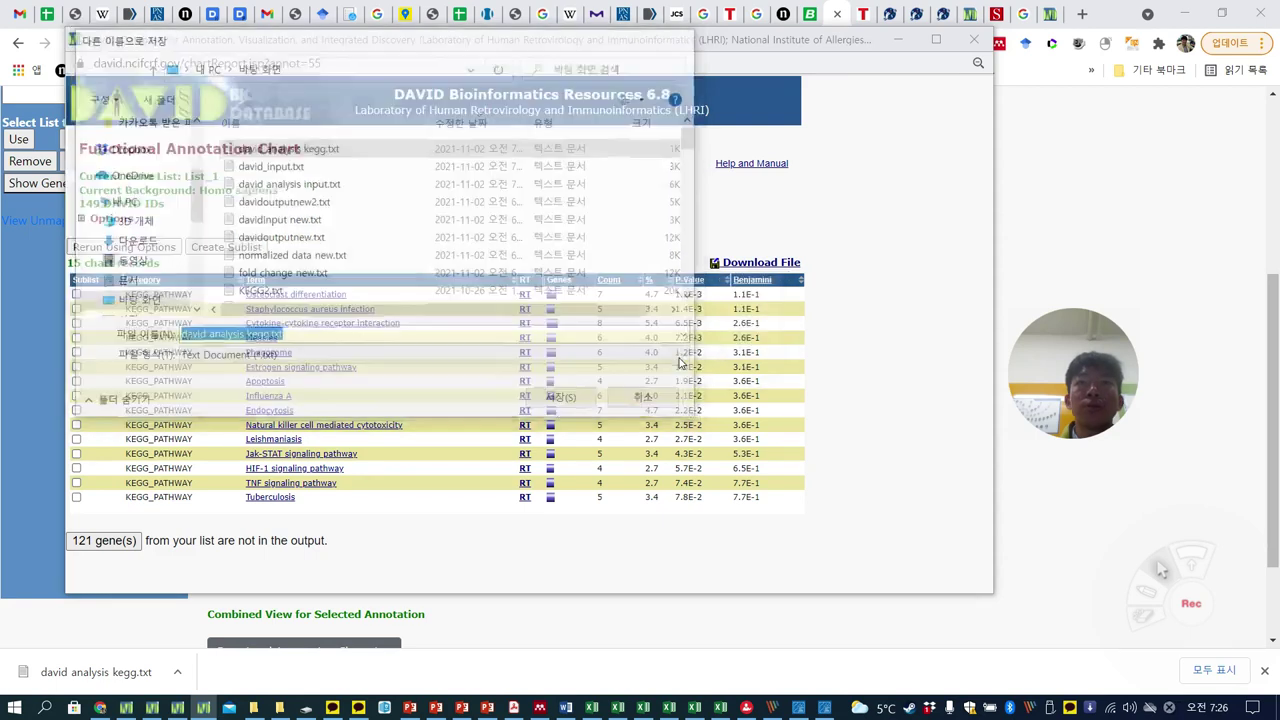
Switch to the DAVID_Graphic window and reload "david analysis kegg.txt" as the DAVID output
left_click(825, 709)
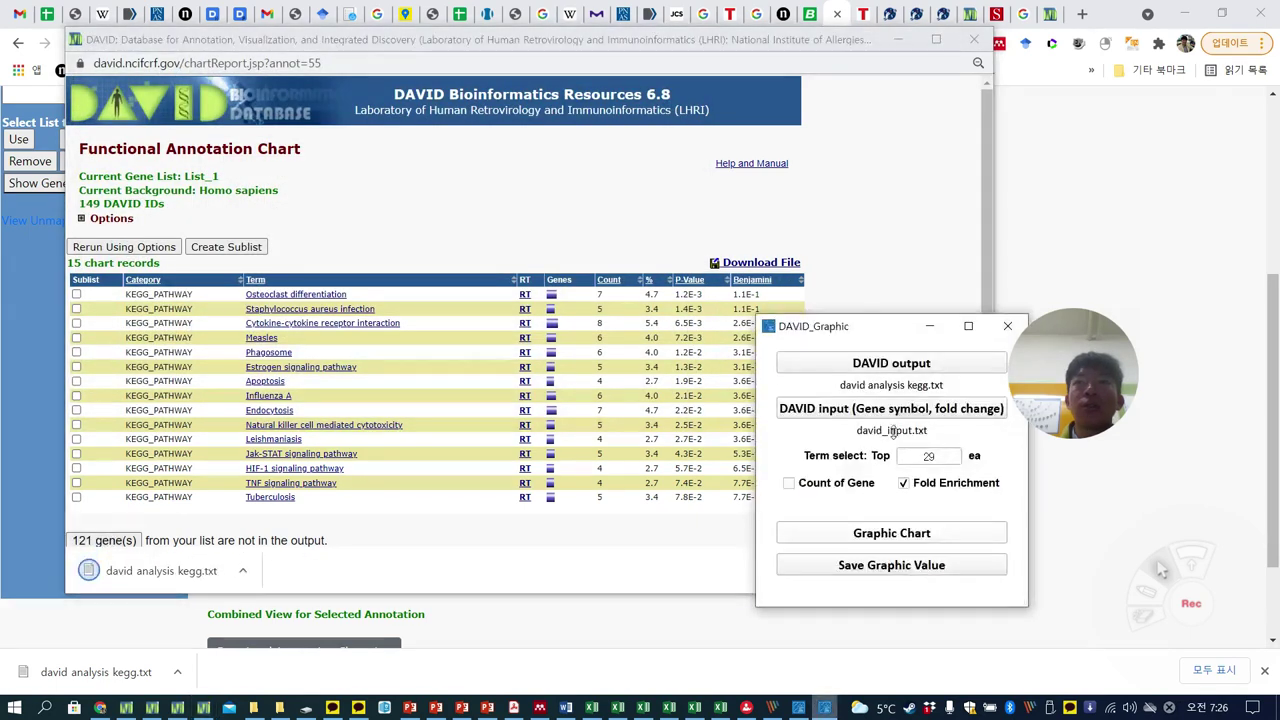
left_click(903, 370)
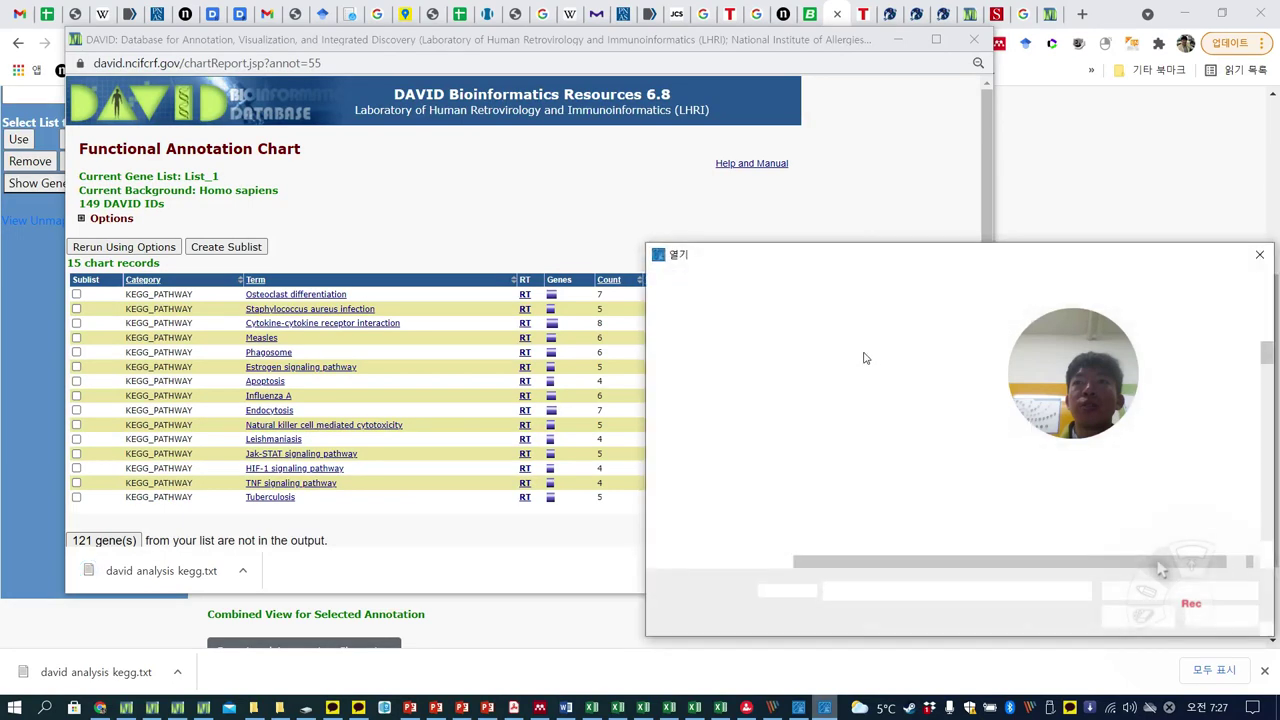
double_click(860, 364)
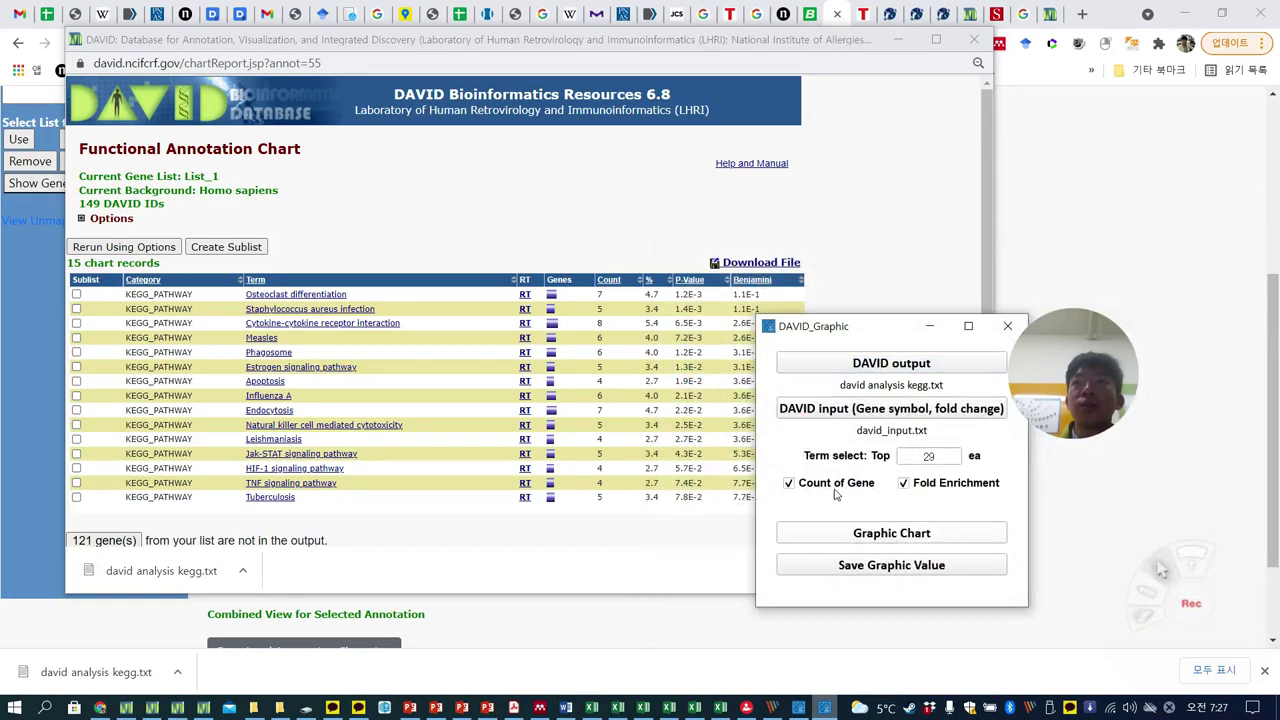
Draw the graphic chart for the top 10 terms by Count of Gene, and enlarge its window to show full pathway names
left_click(790, 484)
double_click(930, 457)
type("10")
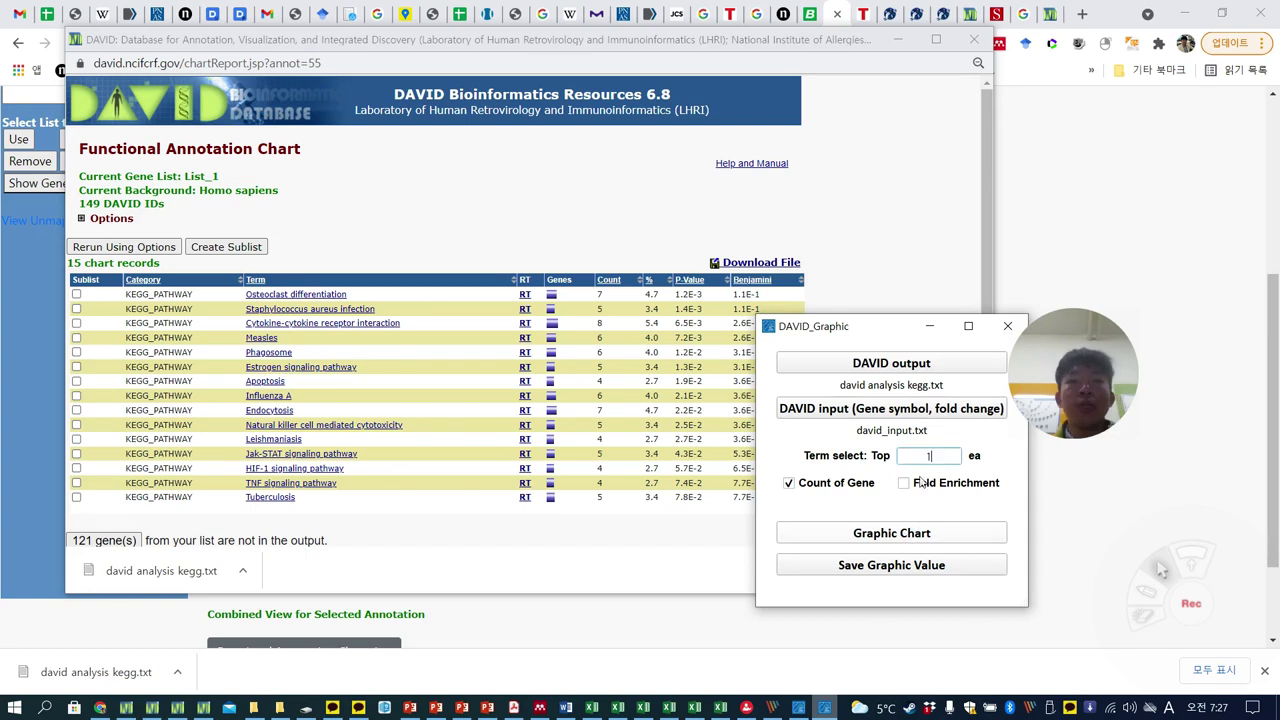
left_click(895, 538)
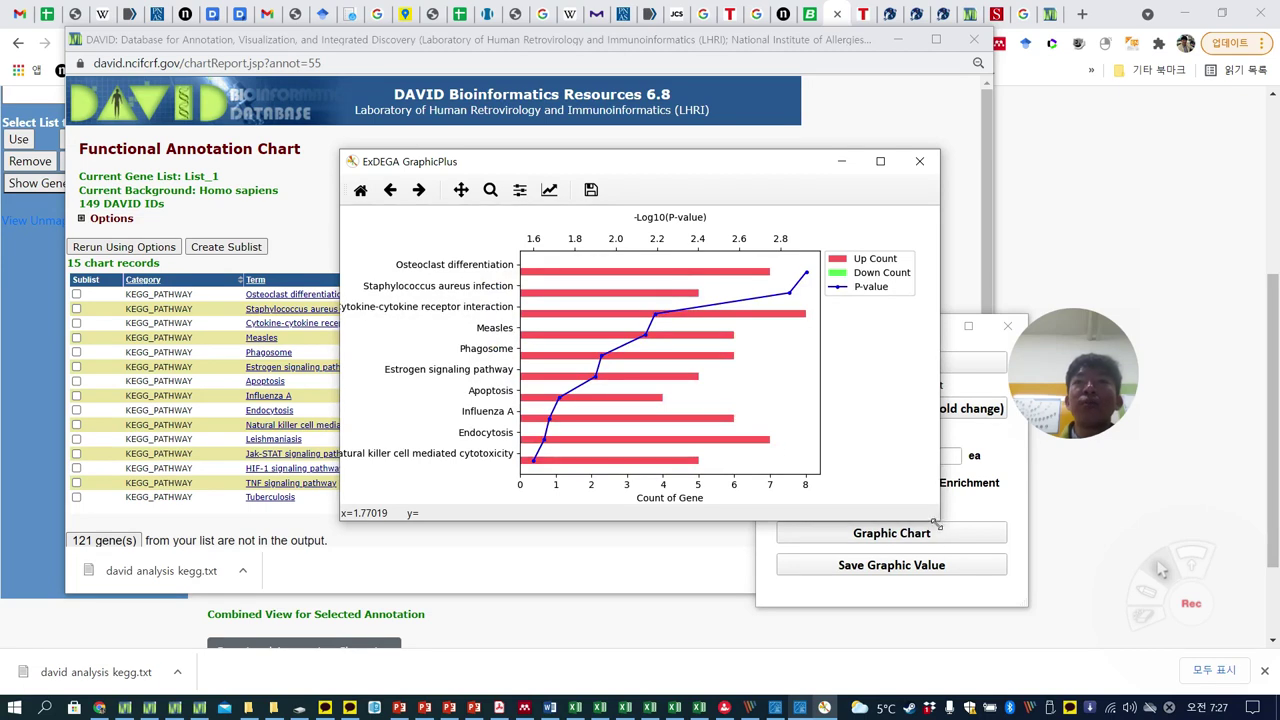
left_click_drag(937, 517, 1028, 600)
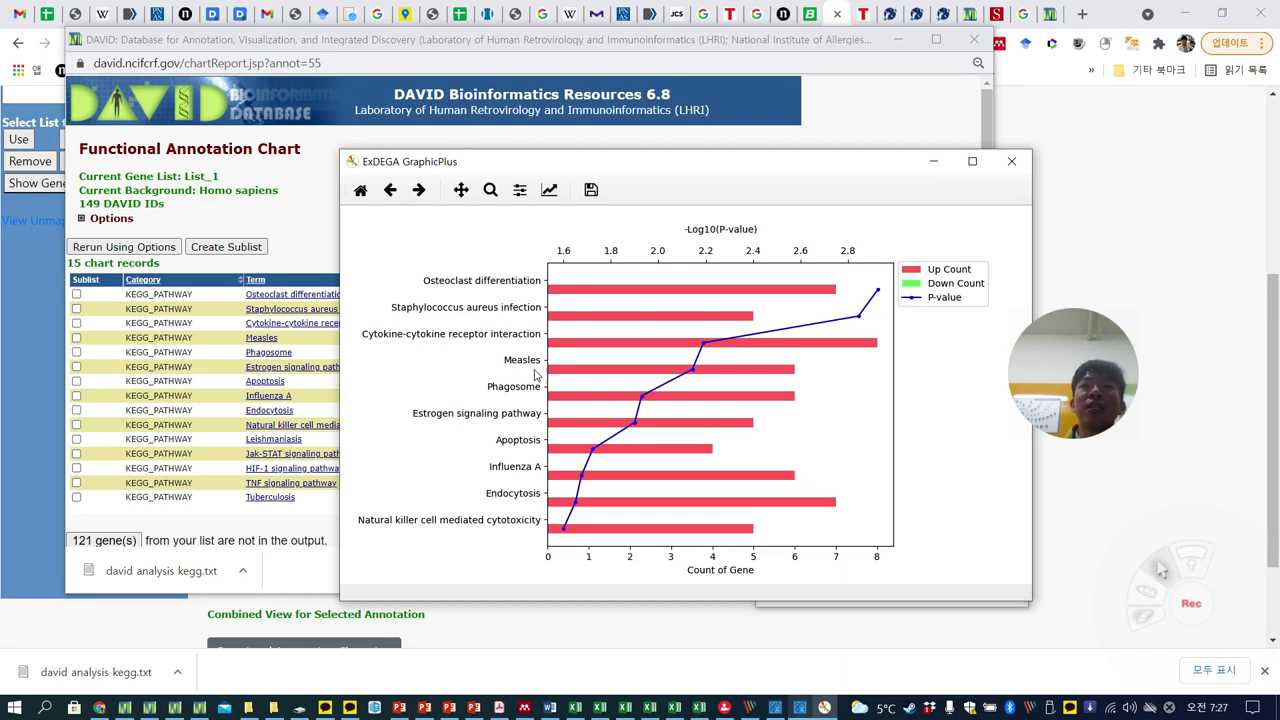
Close the pathway bar chart and the KEGG_PATHWAY annotation chart window, returning to the annotation summary's beginning
left_click(1011, 161)
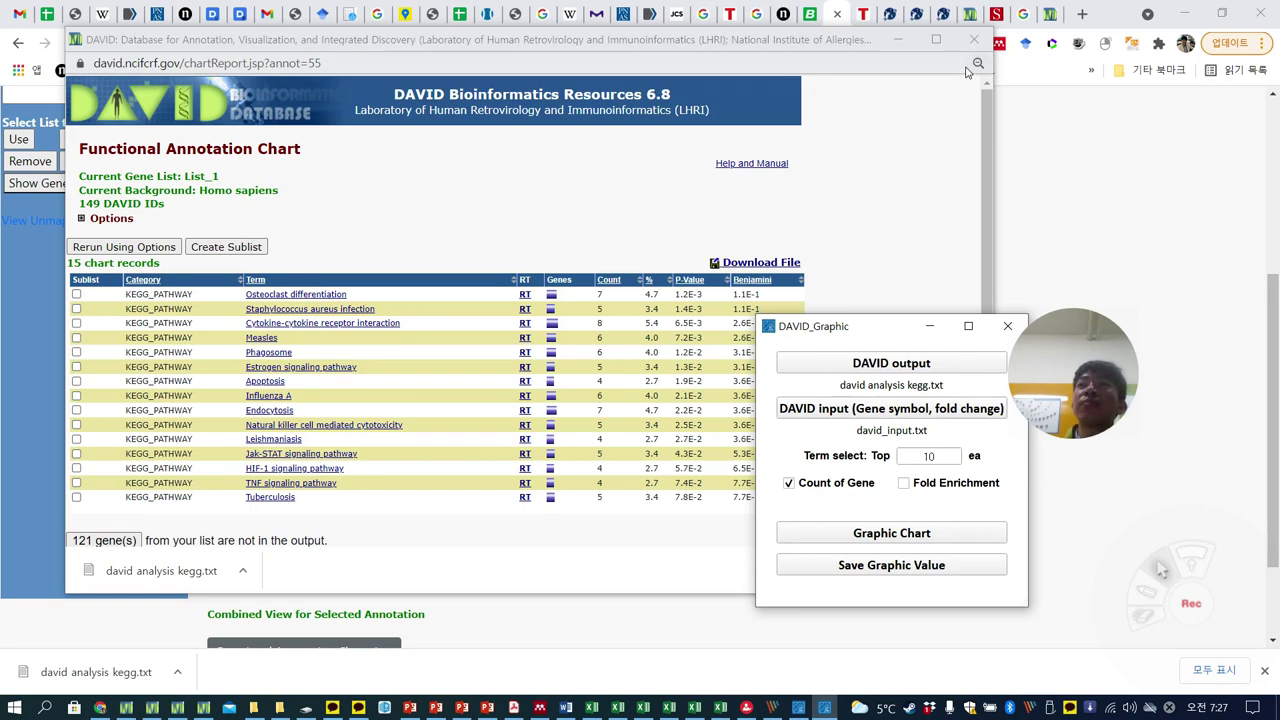
left_click(979, 42)
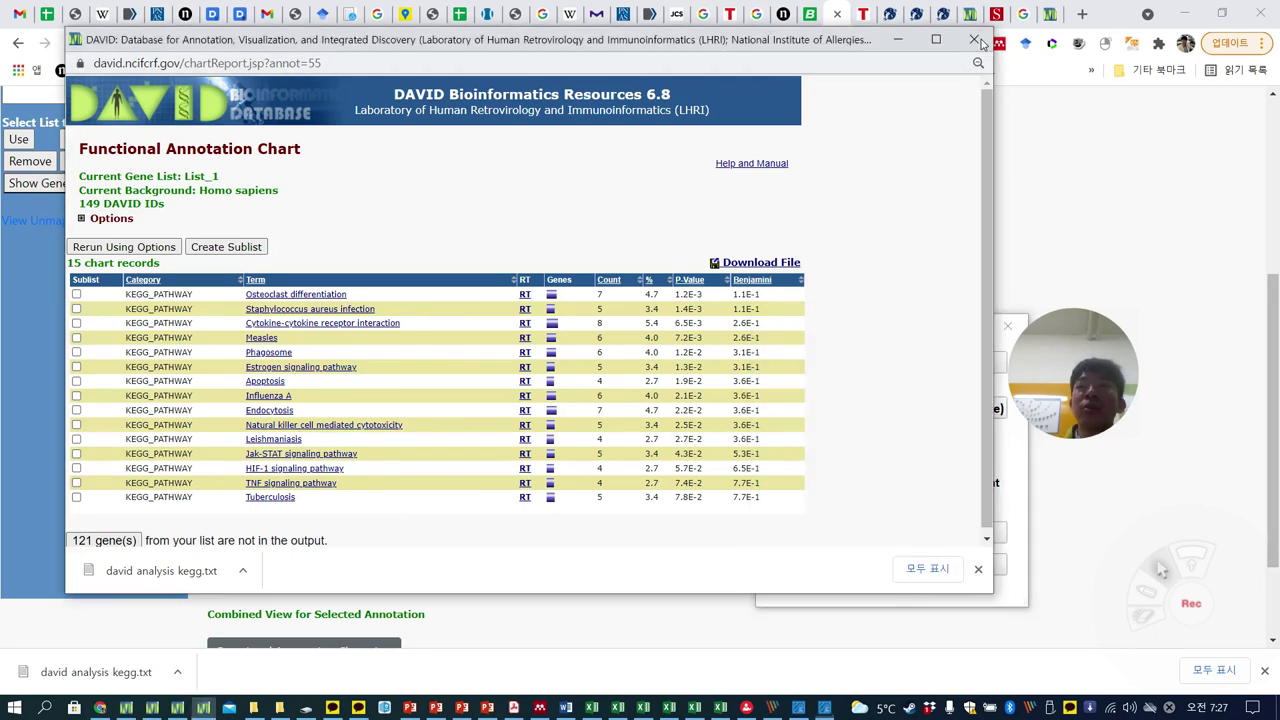
left_click(976, 40)
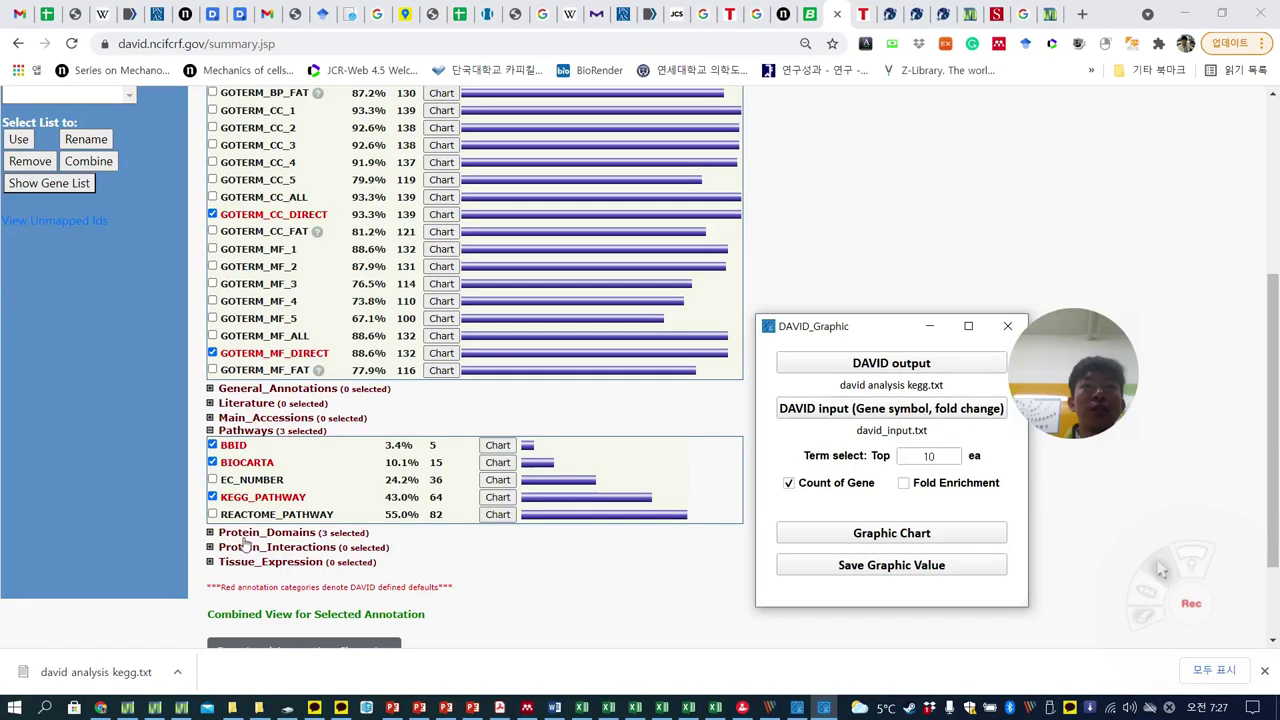
scroll(374, 517, "up", 3)
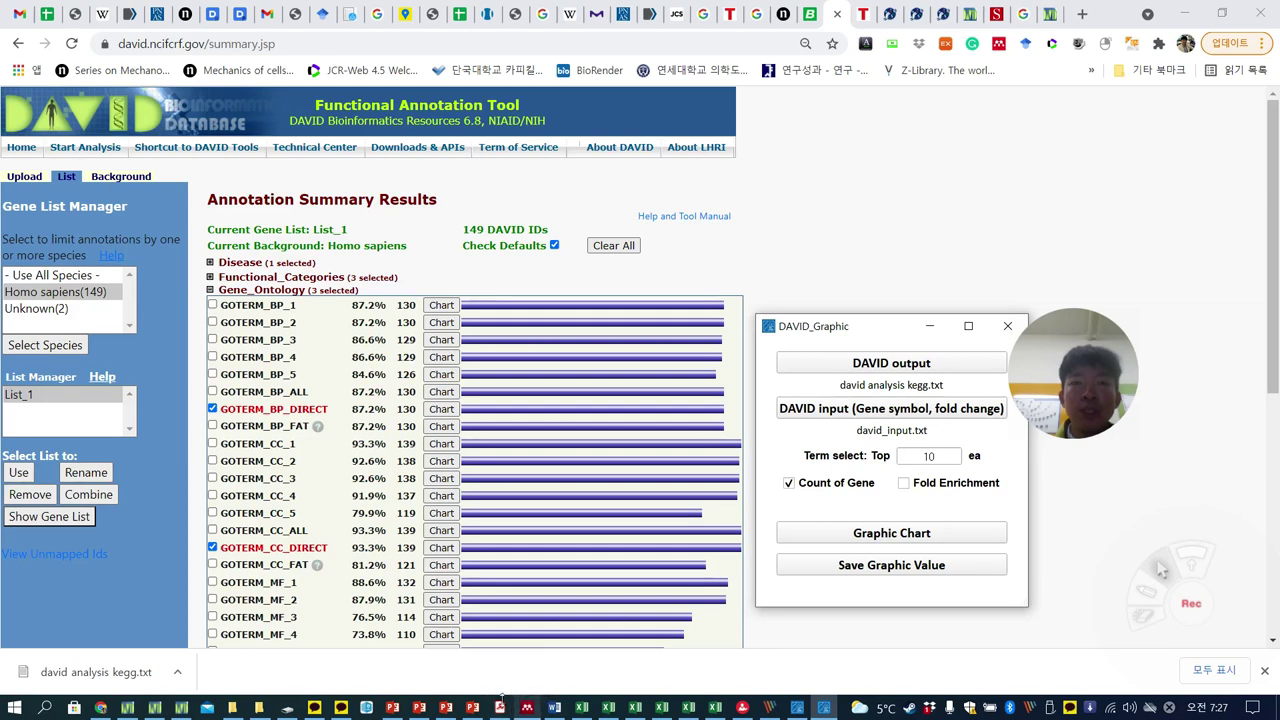
Switch to the RNA-Seq/Microarray manual in Acrobat Reader and examine Figure 2-7 on page 23 at 125% zoom
left_click(510, 706)
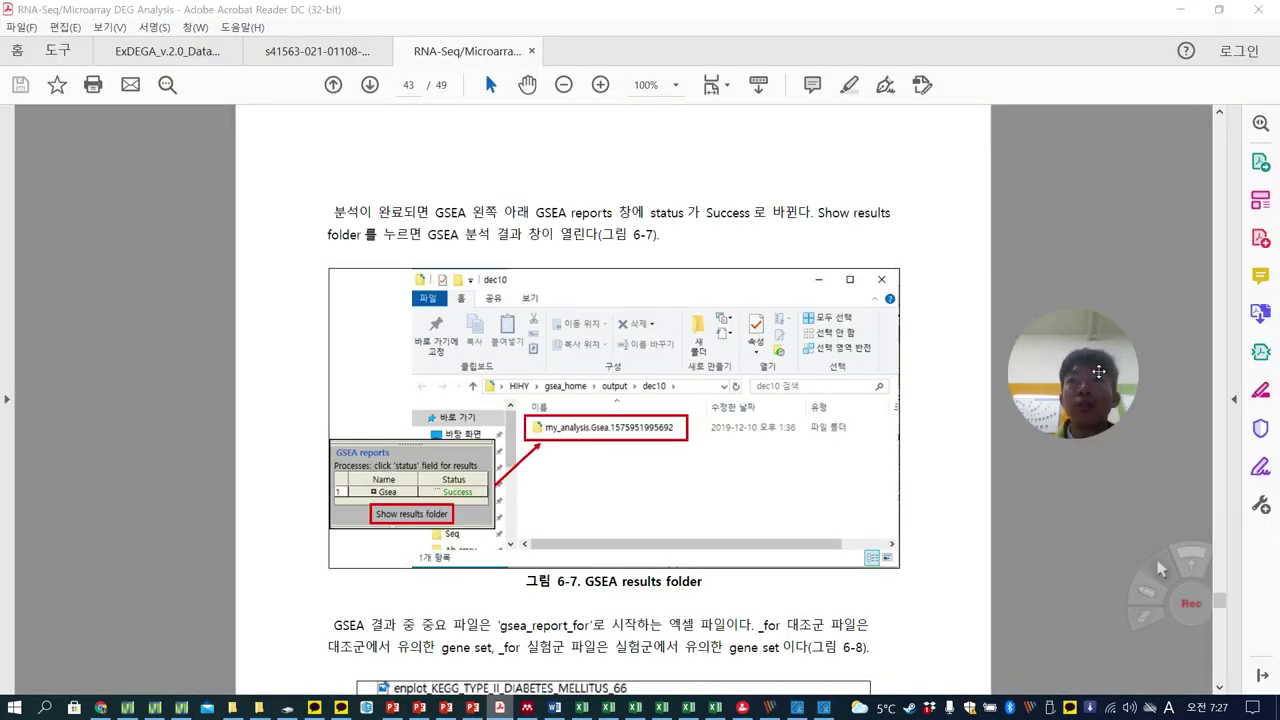
left_click_drag(1220, 605, 1234, 384)
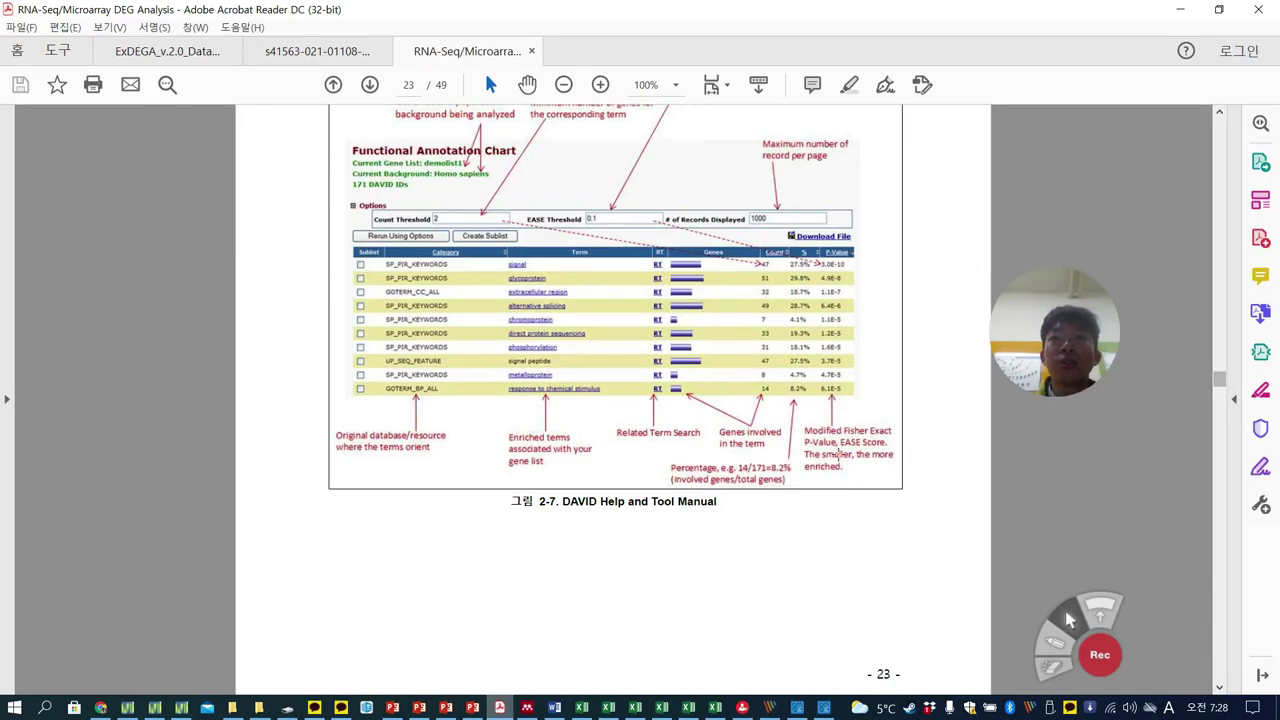
left_click(851, 452)
key("ctrl+plus")
scroll(850, 452, "up", 3)
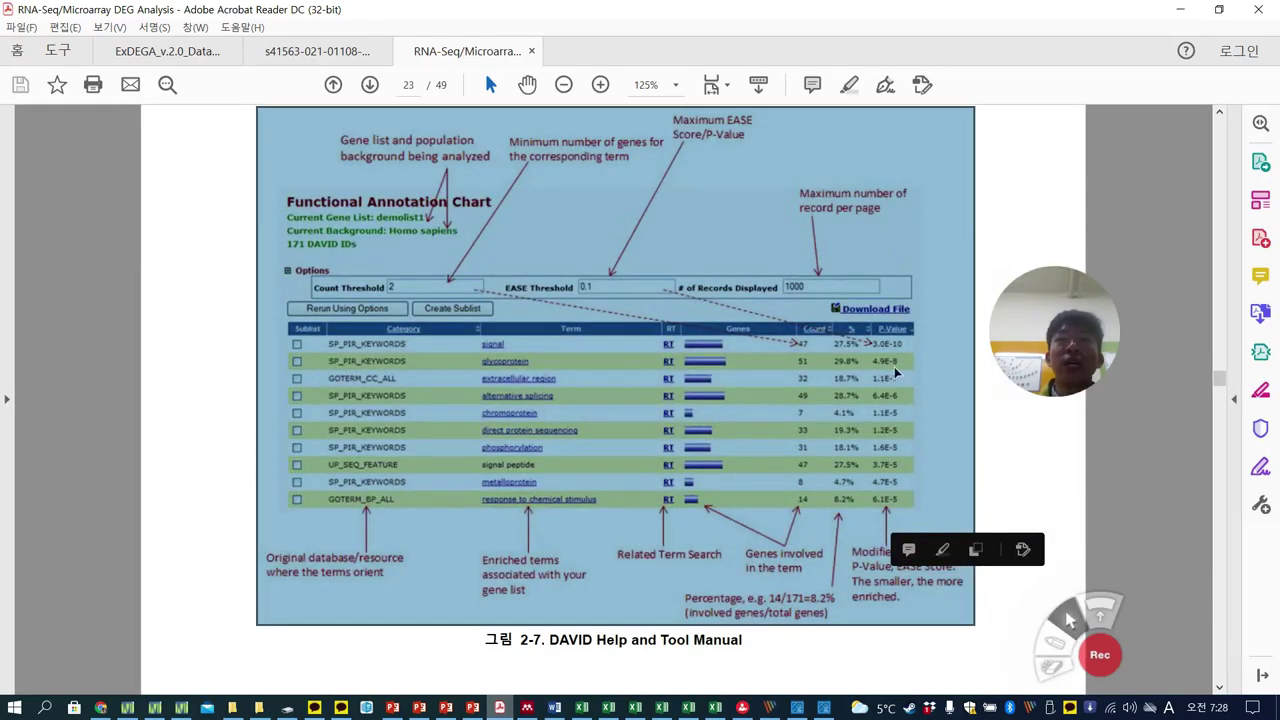
left_click(1048, 174)
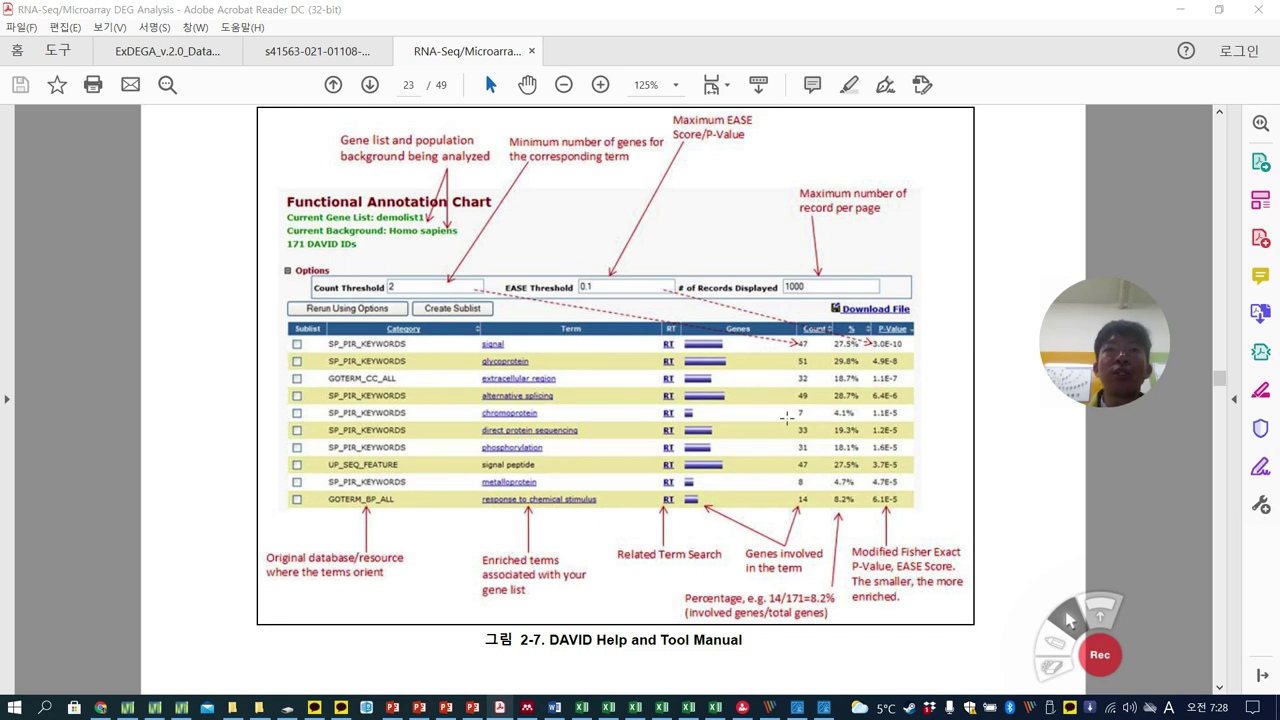
scroll(787, 418, "up", 1)
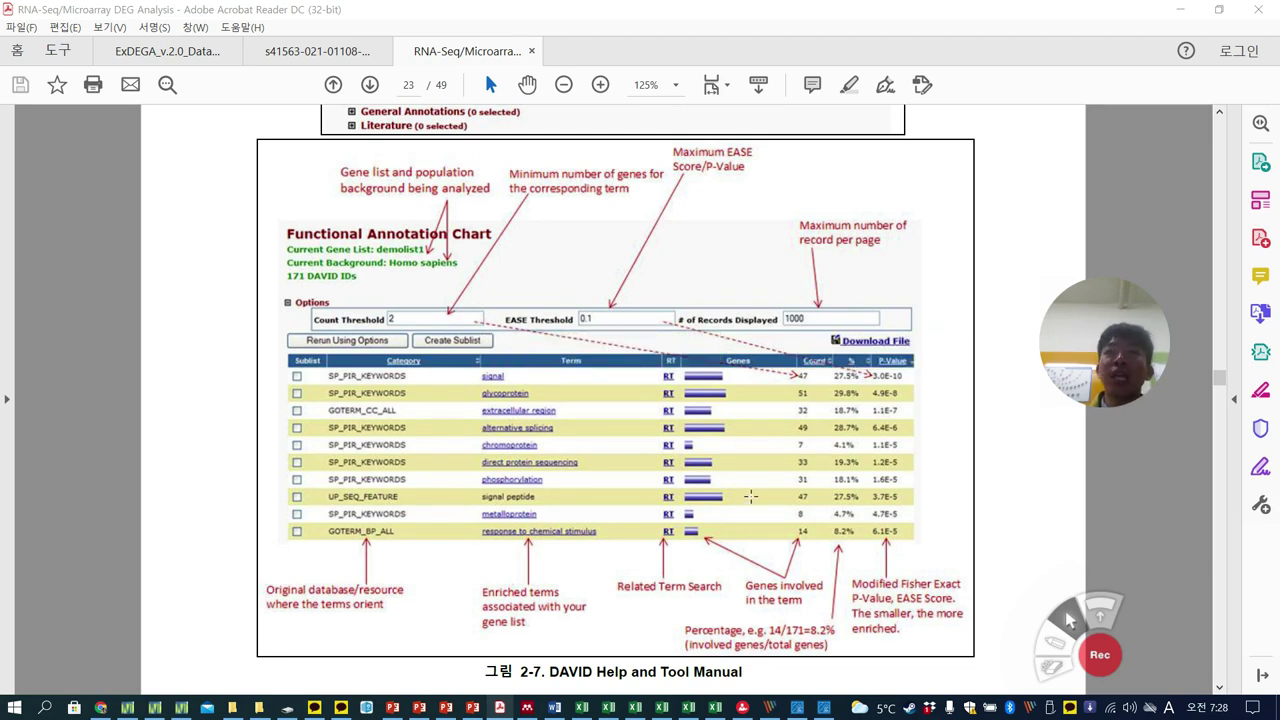
Look at Figure 2-8 on page 24 of the manual, which explains downloading DAVID data
scroll(743, 481, "down", 5)
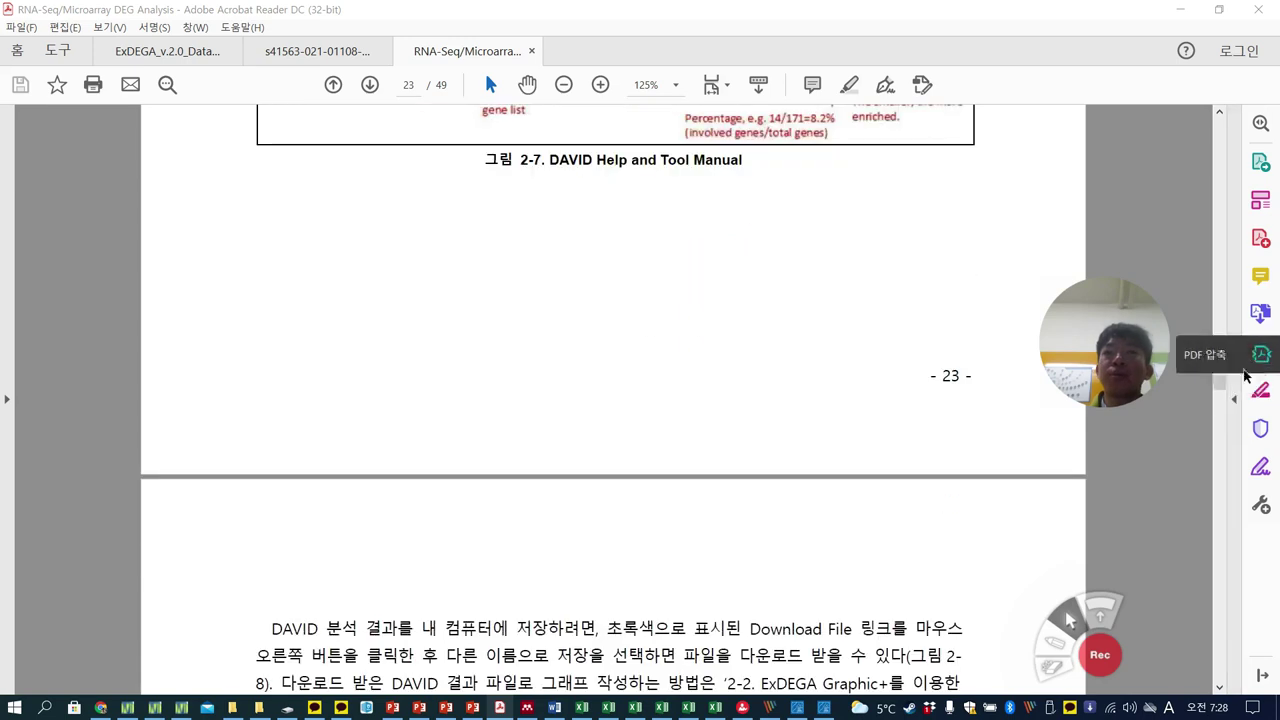
scroll(1220, 390, "down", 5)
scroll(1220, 390, "down", 2)
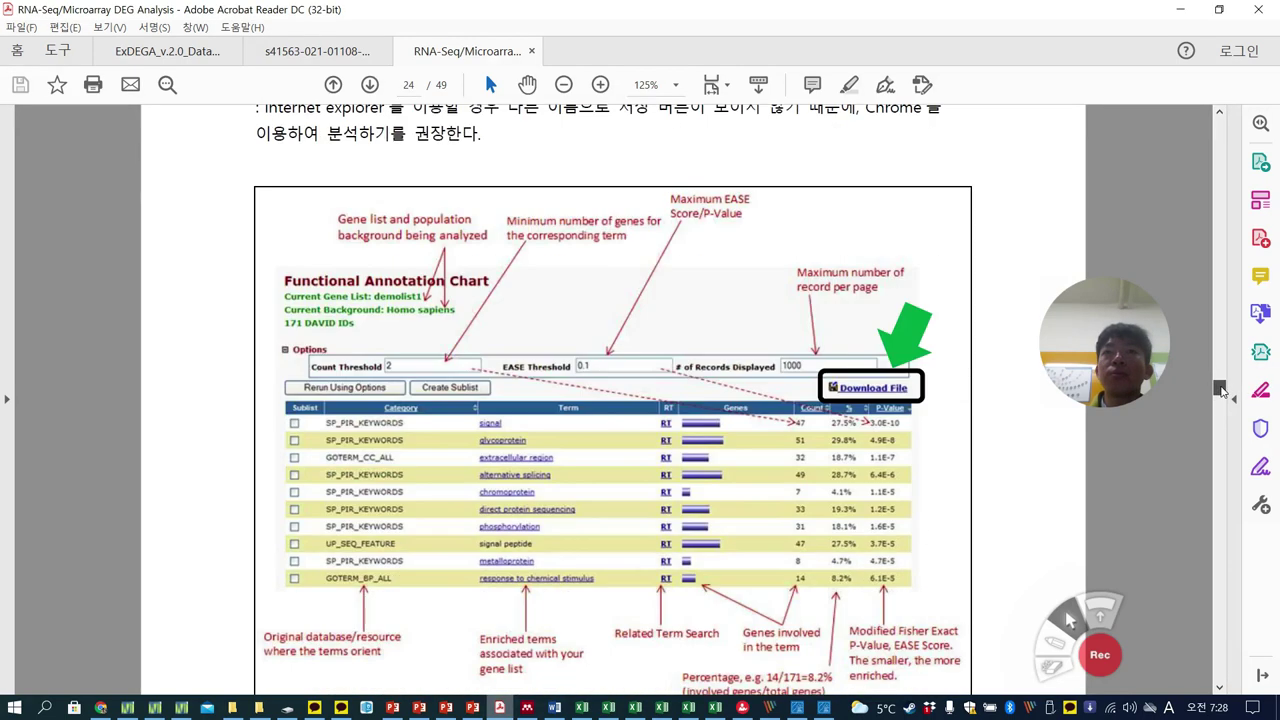
scroll(866, 391, "down", 1)
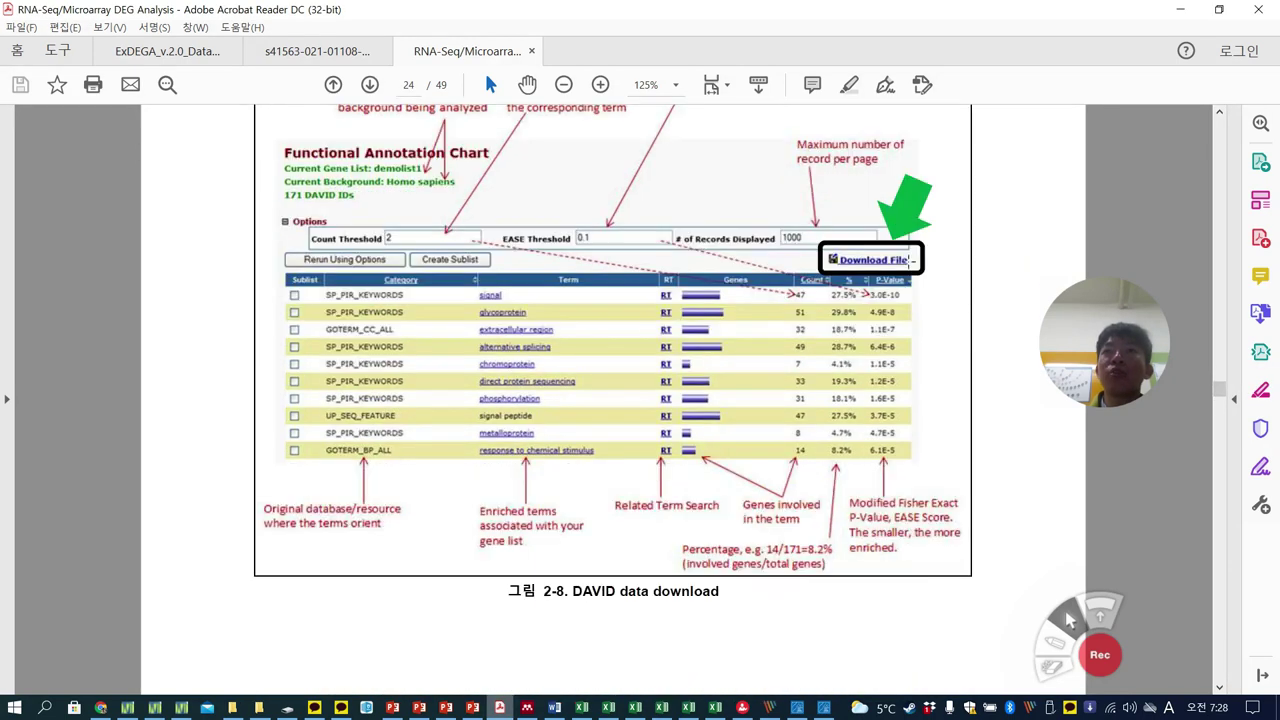
Review page 26 of the manual at larger zoom, examining the DAVID output file in Figure 2-12 and the input file in Figure 2-13
left_click_drag(1217, 388, 1221, 414)
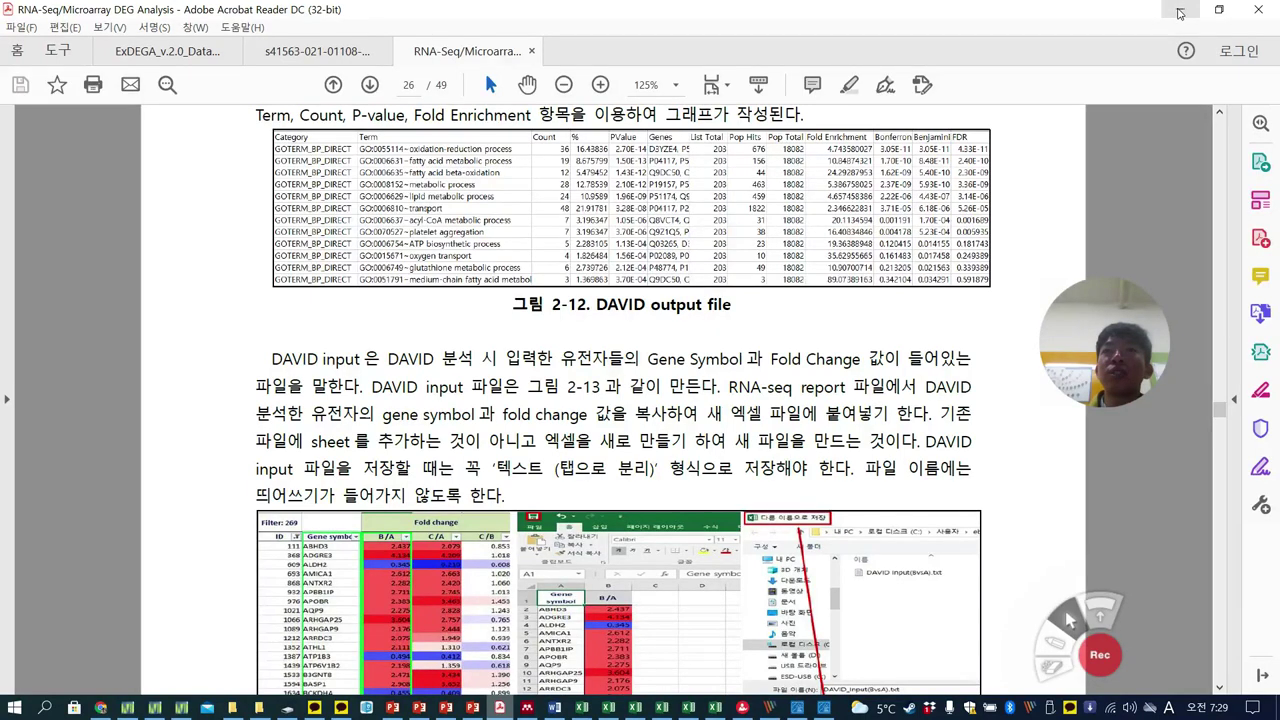
scroll(640, 400, "up", 3)
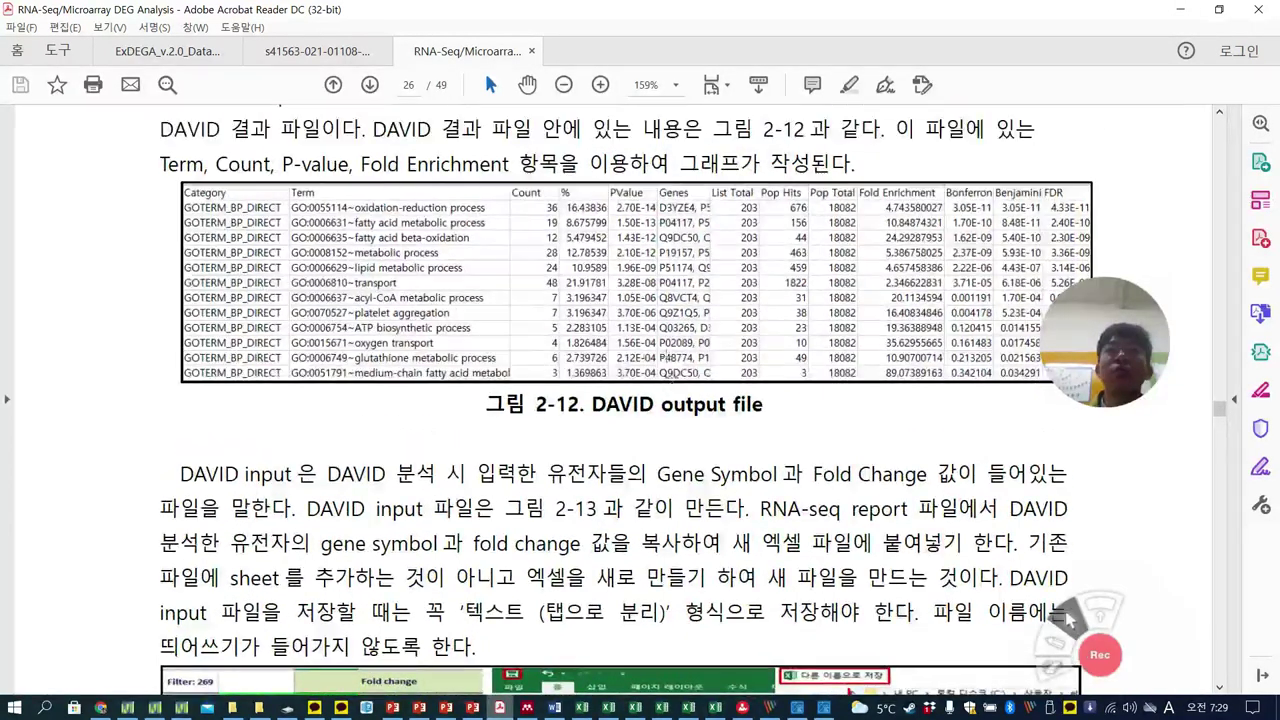
scroll(672, 372, "up", 1)
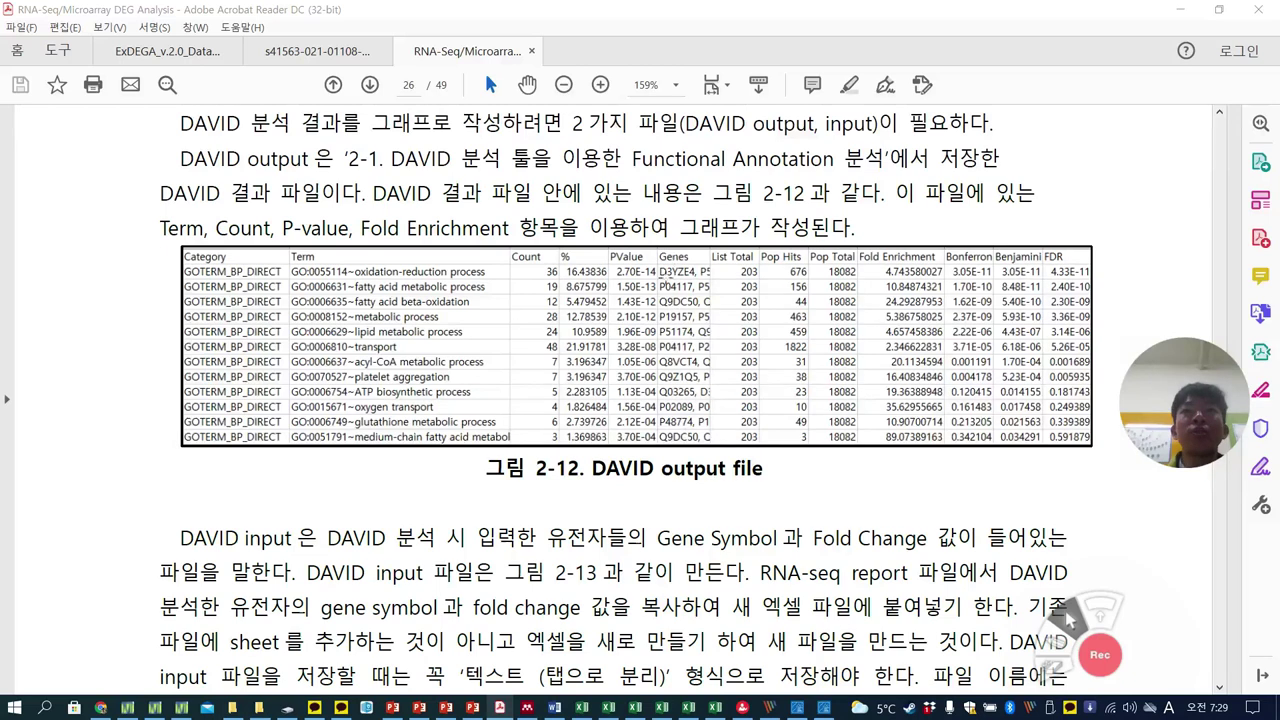
scroll(674, 256, "down", 10)
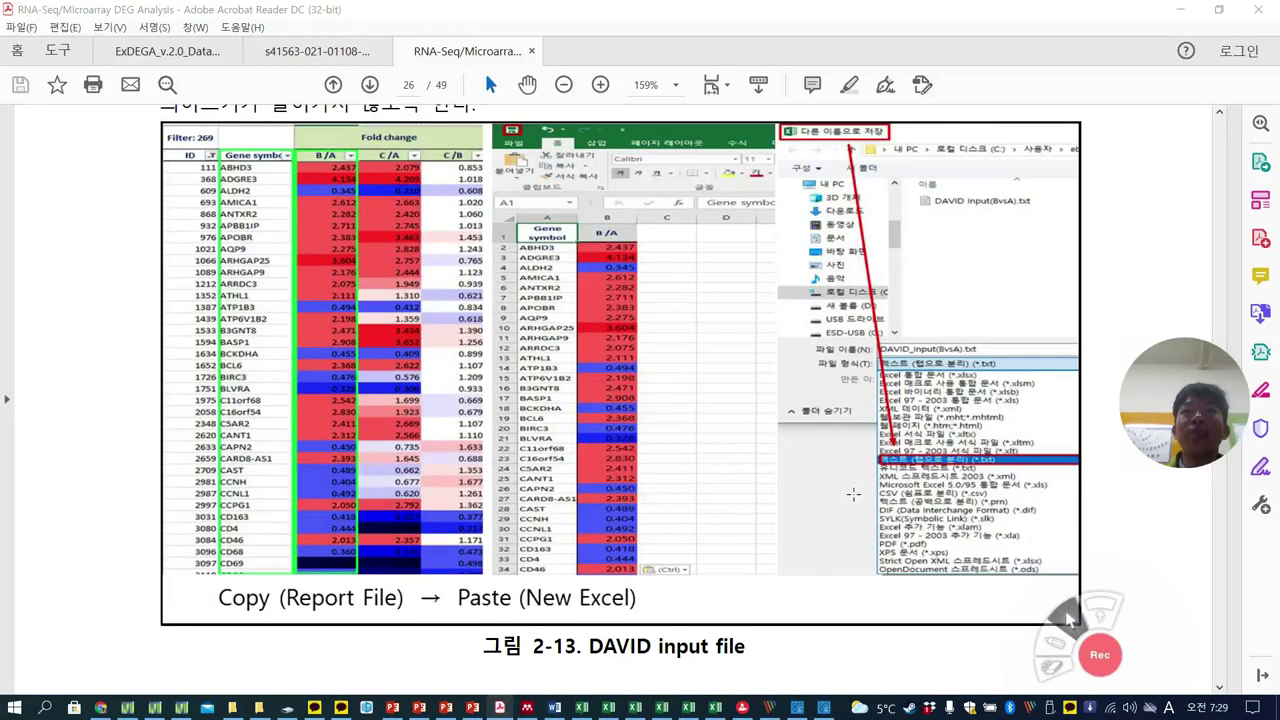
scroll(660, 546, "down", 8)
scroll(660, 546, "down", 3)
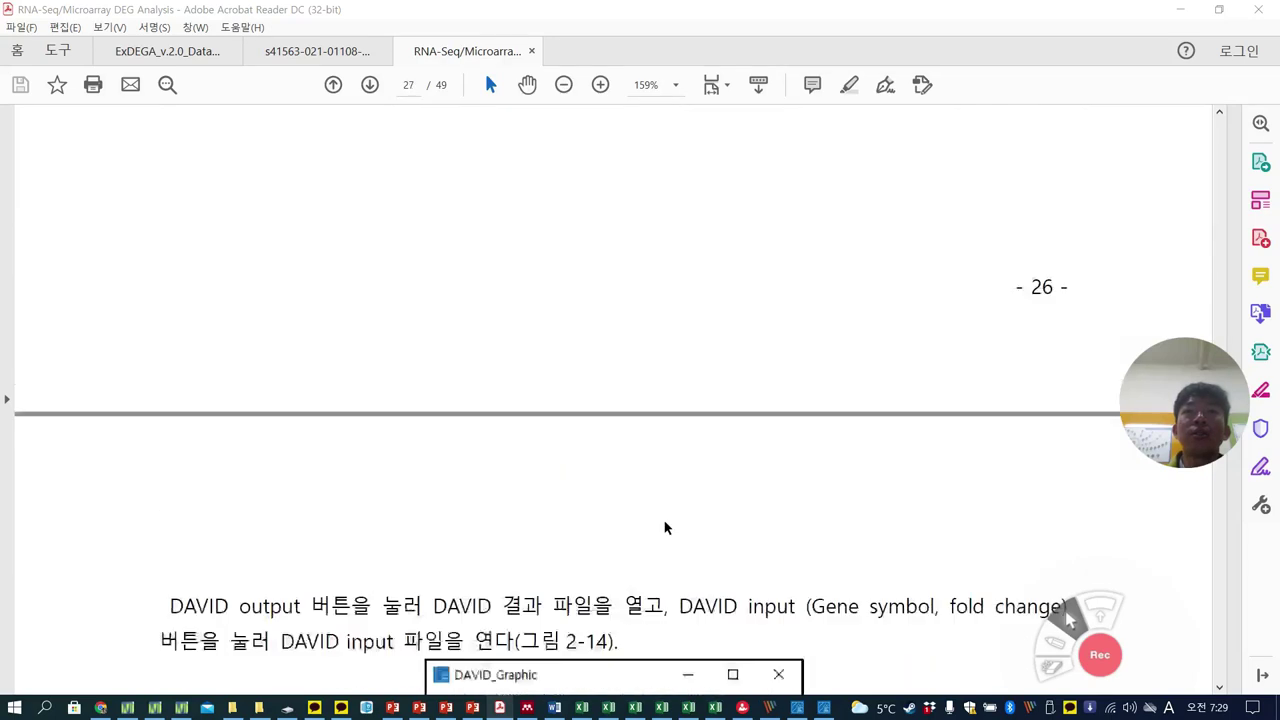
scroll(666, 526, "up", 8)
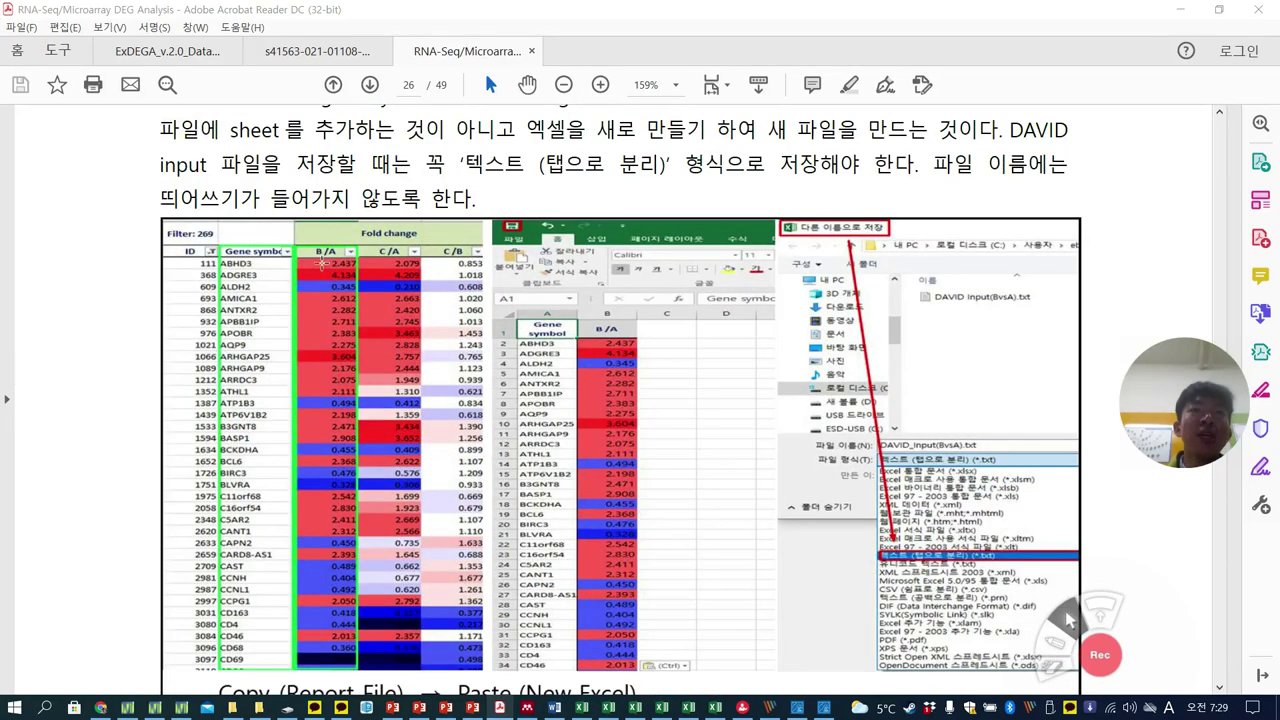
scroll(333, 268, "up", 6)
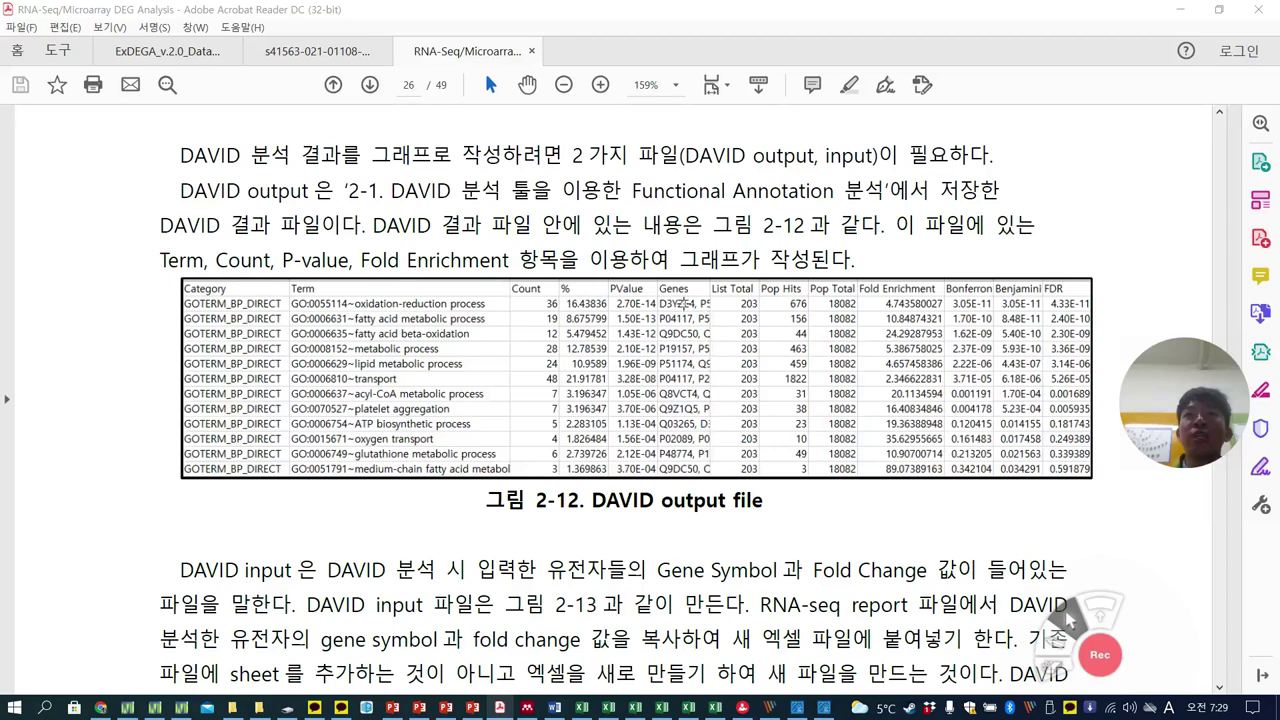
Review pages 26 and 27 of the manual, covering the DAVID input file and the chart examples in Figures 2-14 to 2-16
scroll(712, 303, "down", 6)
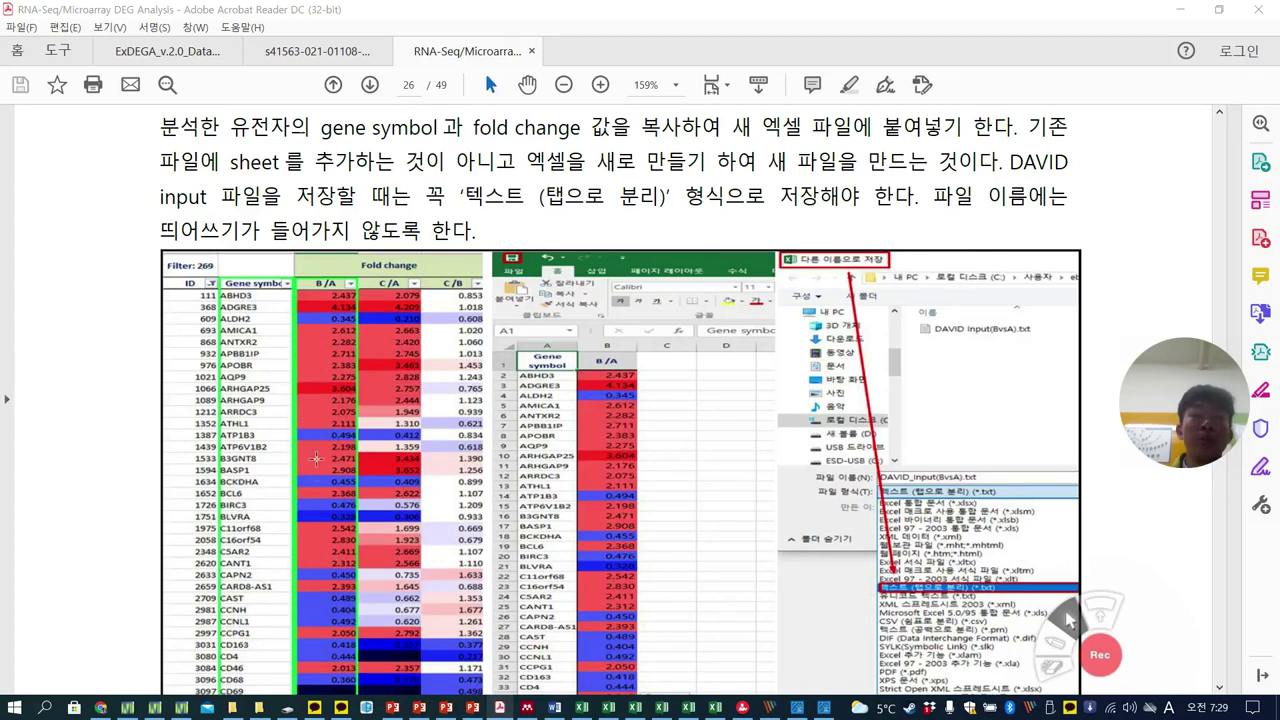
scroll(310, 423, "down", 10)
scroll(451, 562, "down", 5)
scroll(618, 263, "down", 4)
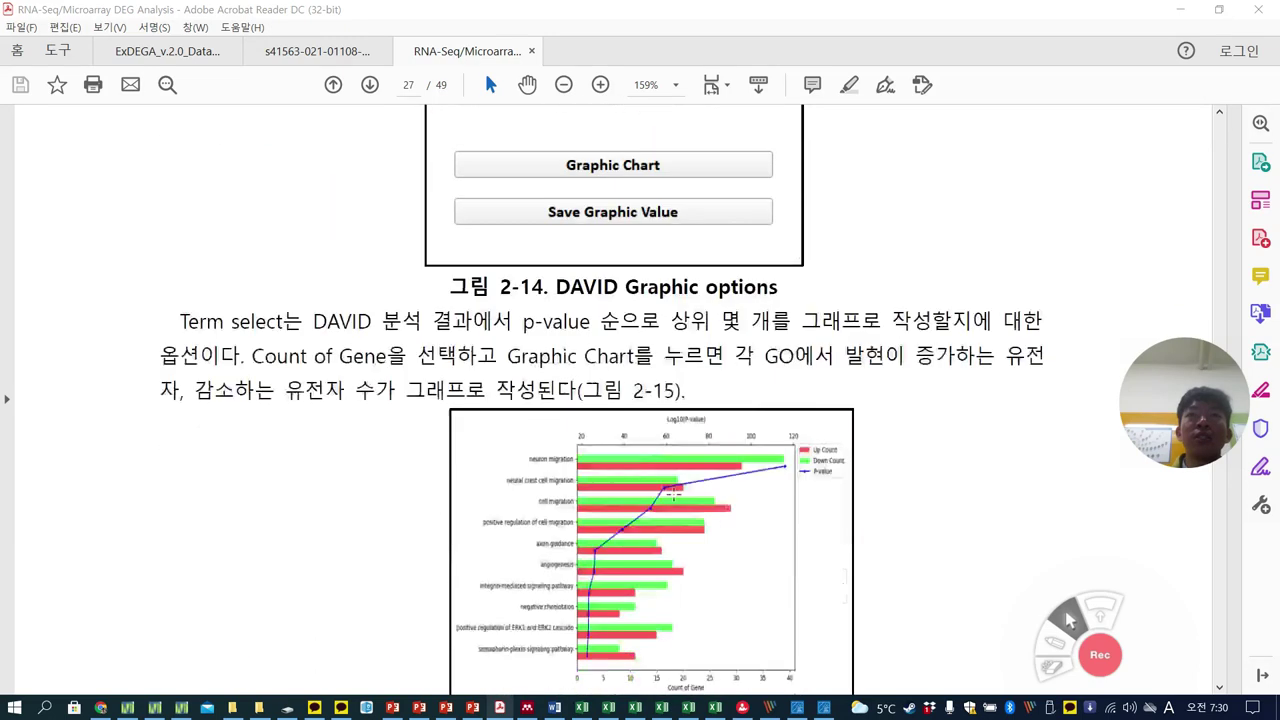
scroll(789, 387, "up", 1)
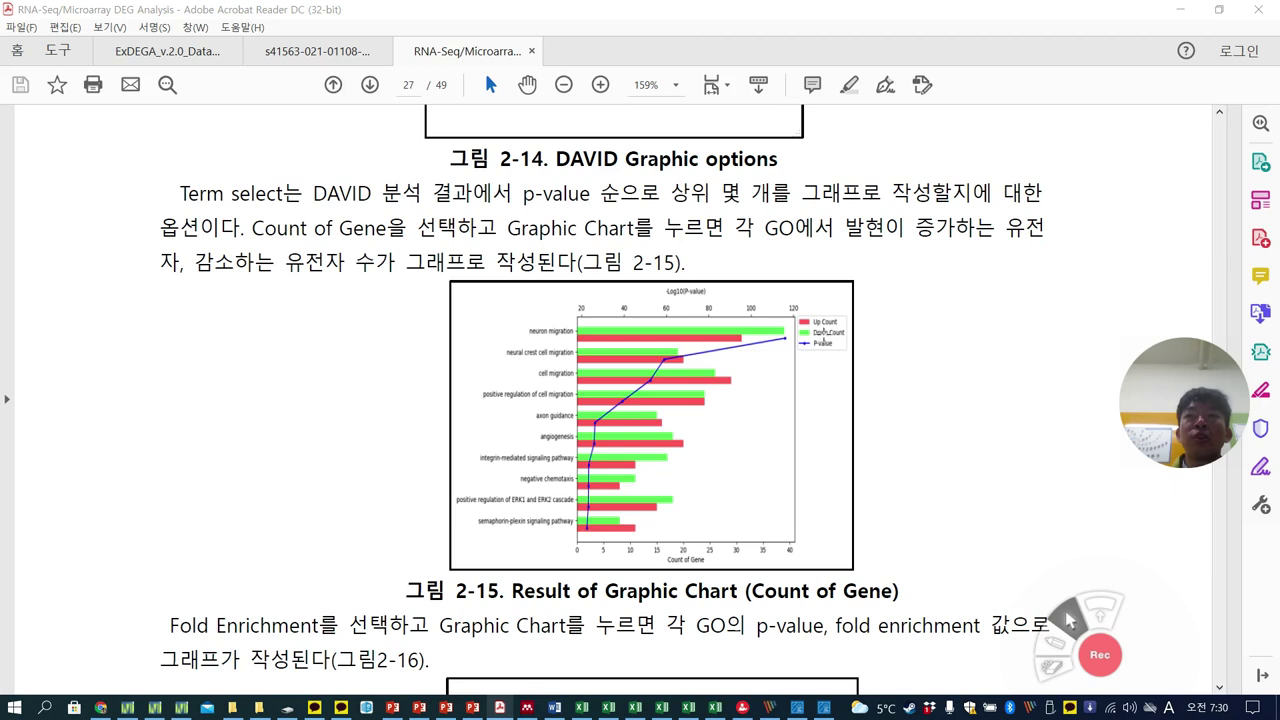
scroll(689, 519, "down", 5)
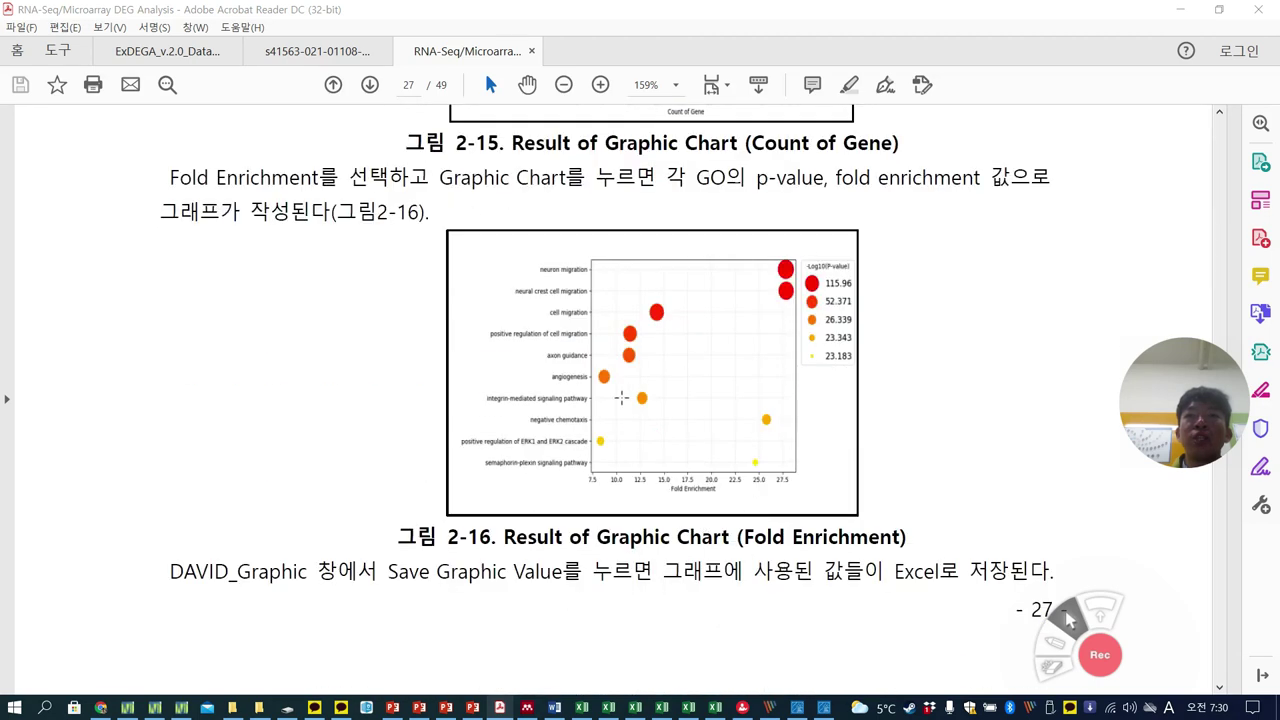
Read the introduction to chapter 3, Clustering heatmap analysis, on page 28 of the manual
scroll(783, 440, "down", 10)
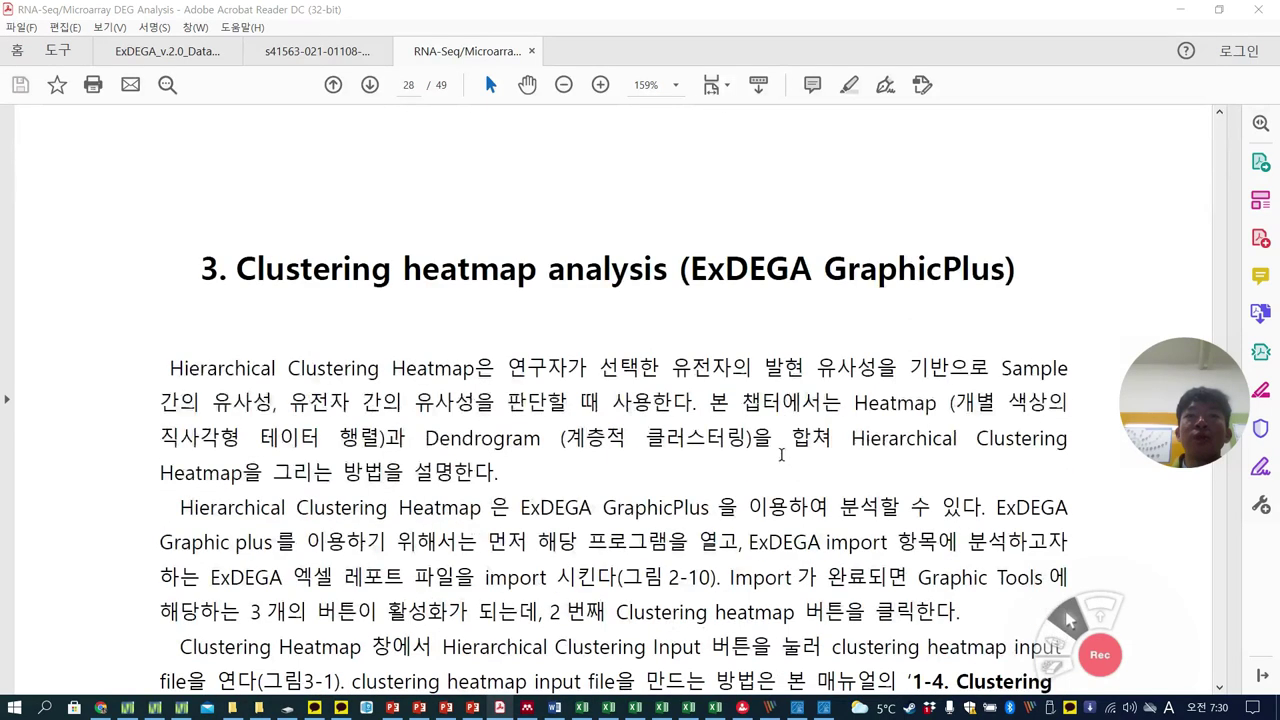
scroll(781, 455, "down", 2)
scroll(647, 476, "down", 2)
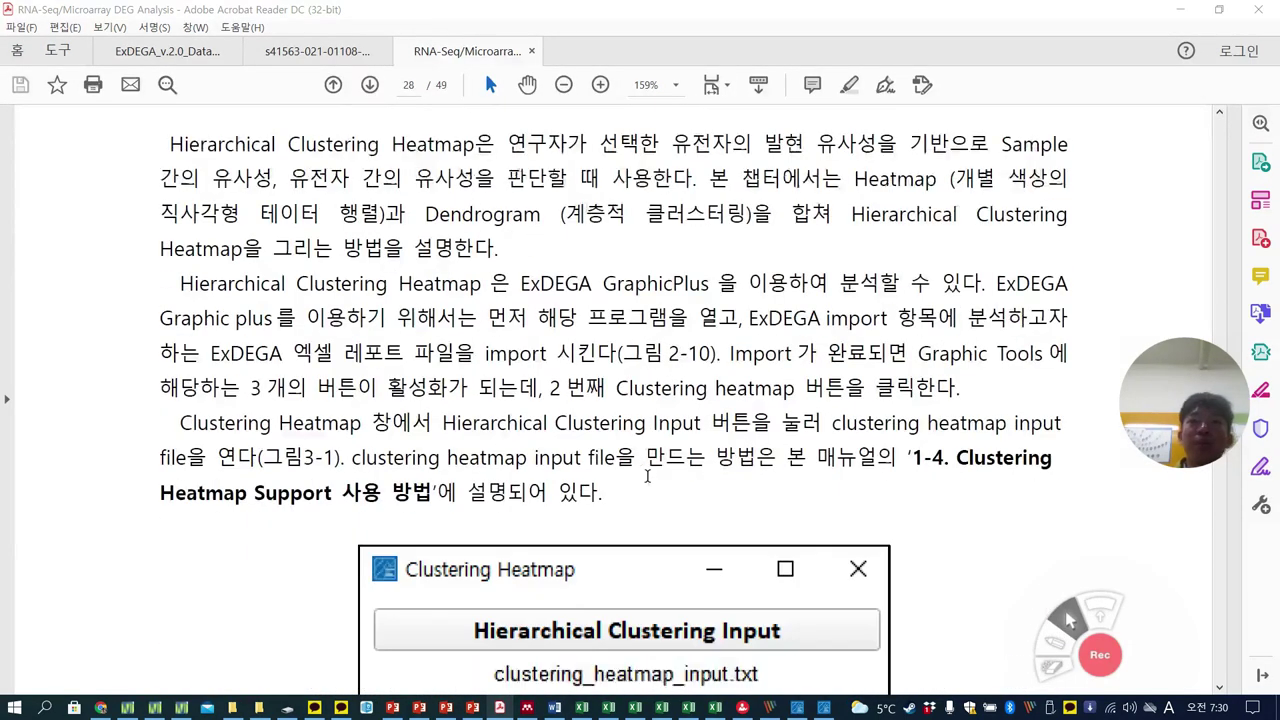
scroll(647, 476, "down", 1)
Switch to the ExDEGA_Sample_Data_v5.3.xlsx workbook and select B /A, C /A and C /B as Foldchange data for the clustering input
left_click(582, 702)
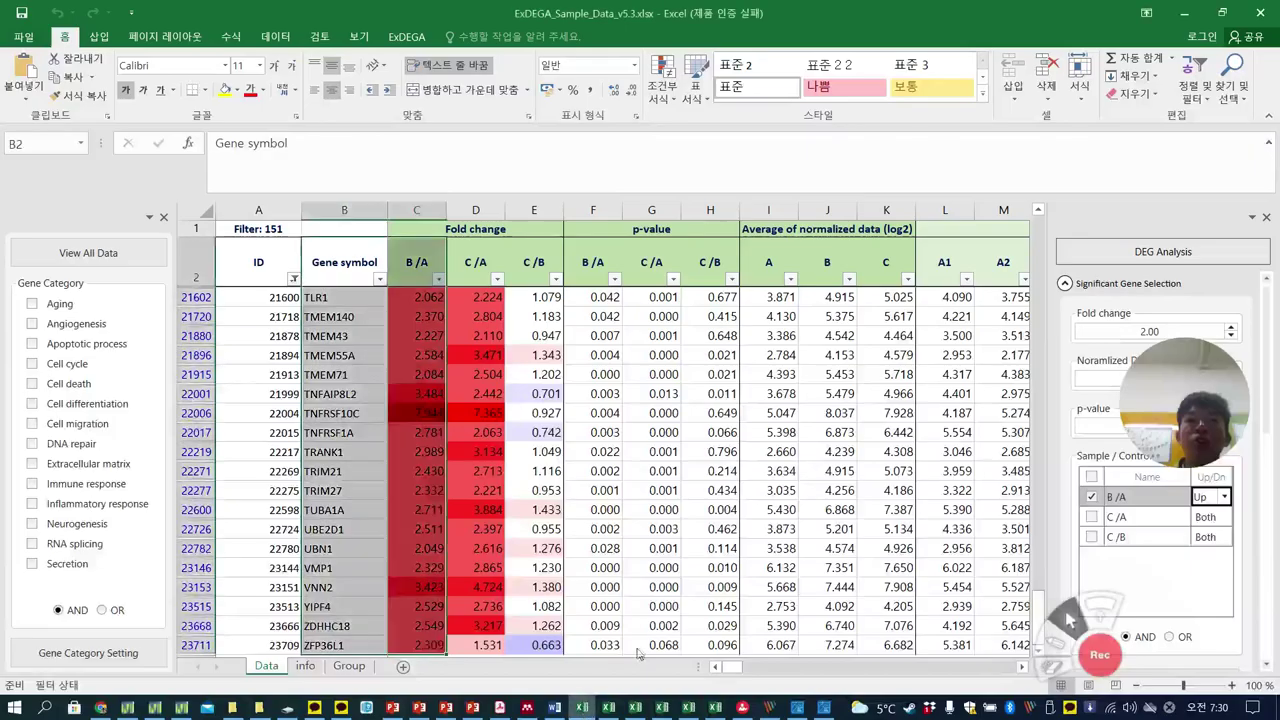
left_click(768, 471)
left_click_drag(1173, 430, 1163, 292)
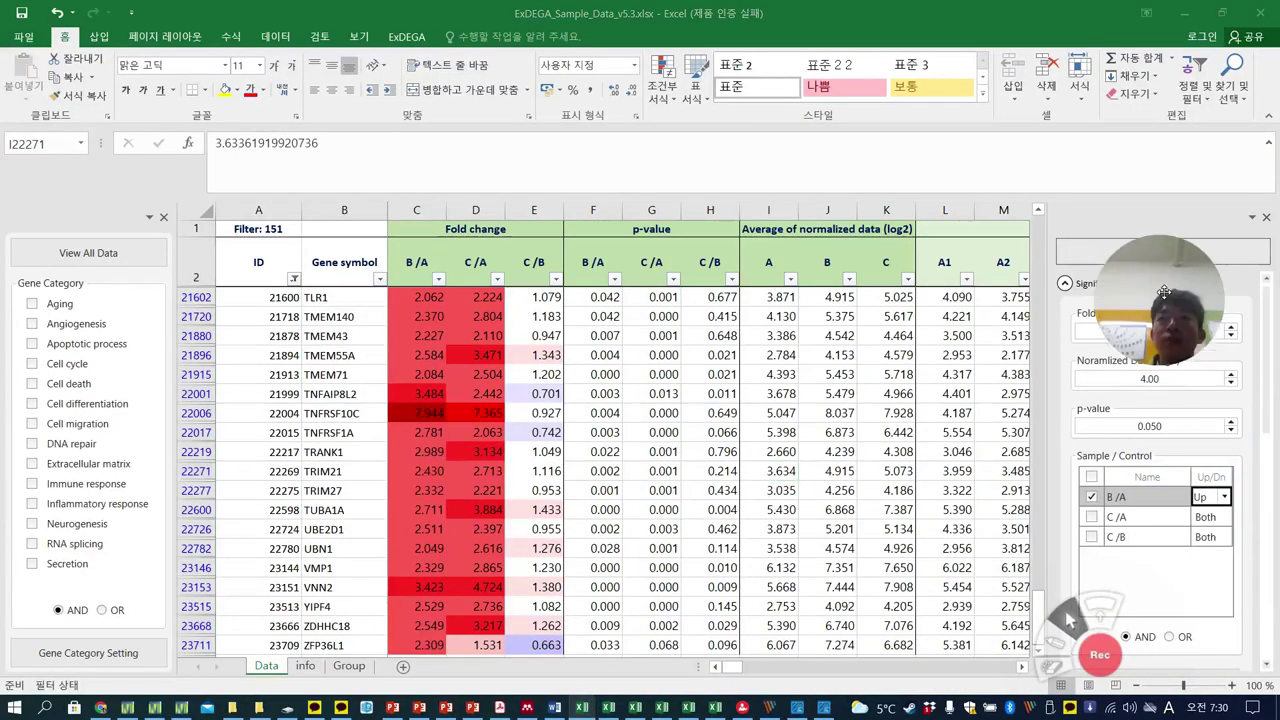
left_click_drag(1113, 659, 993, 625)
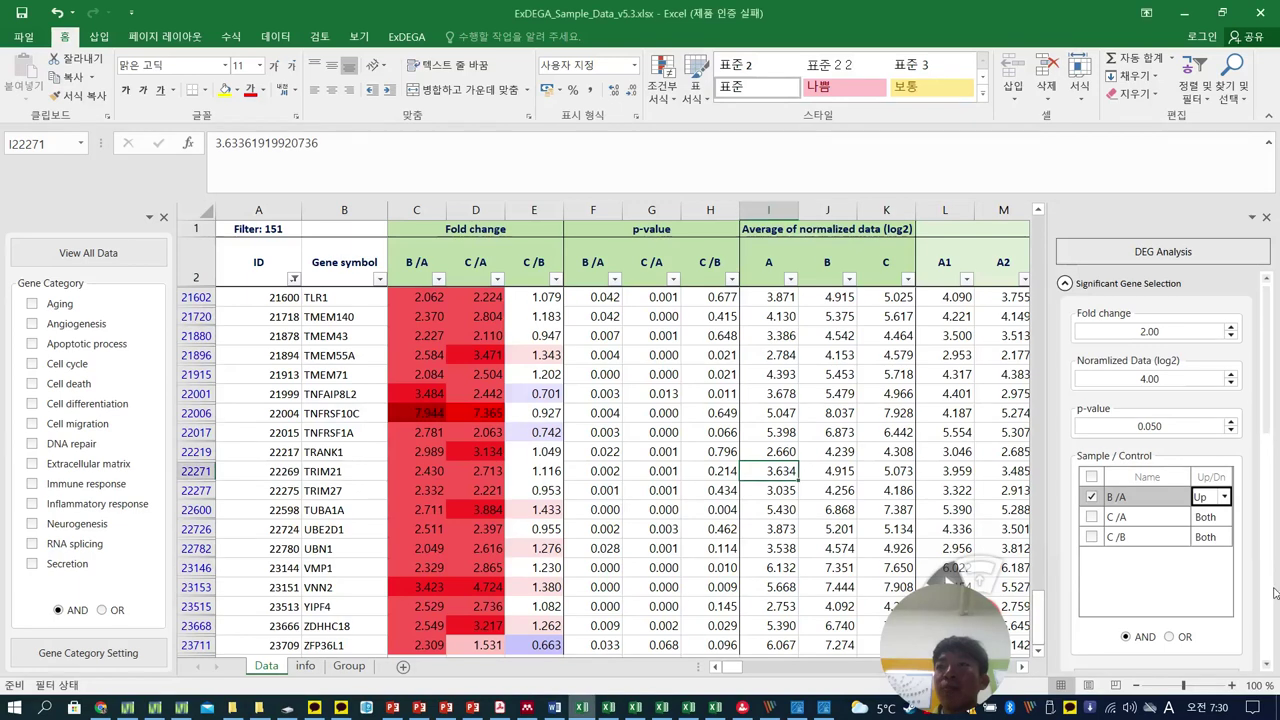
left_click_drag(1264, 430, 1275, 603)
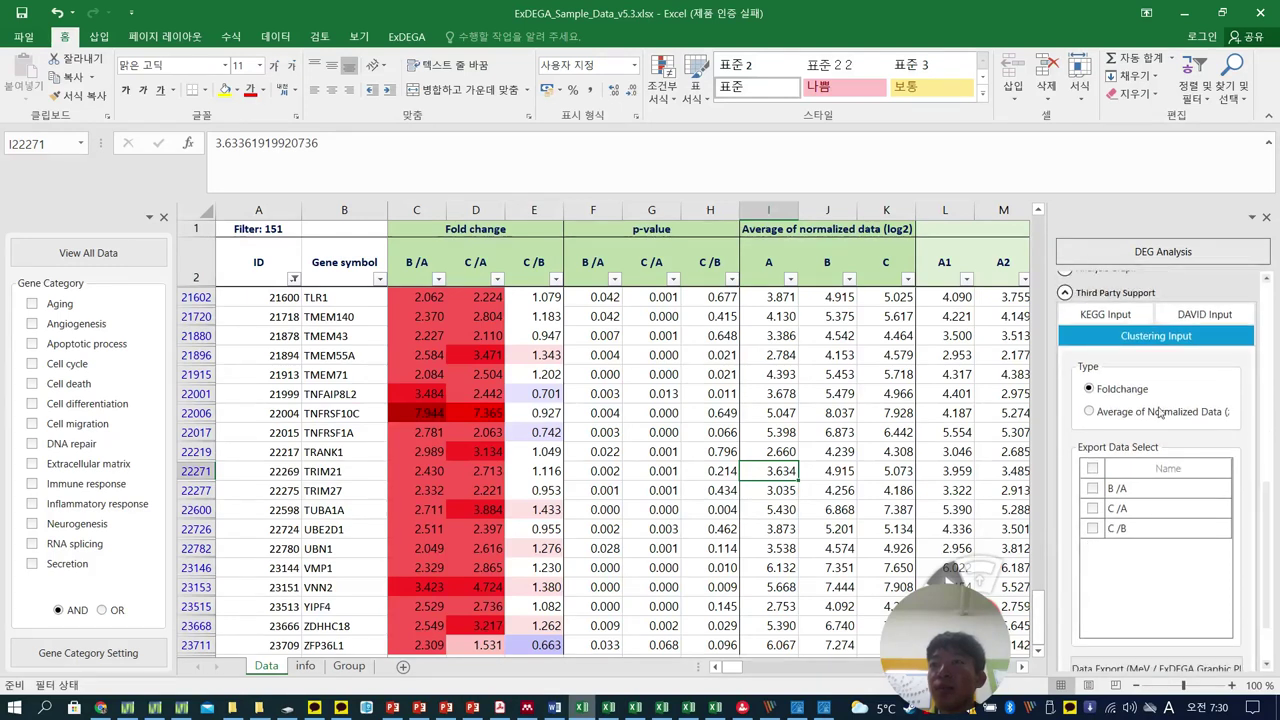
scroll(1136, 333, "up", 1)
left_click(1110, 316)
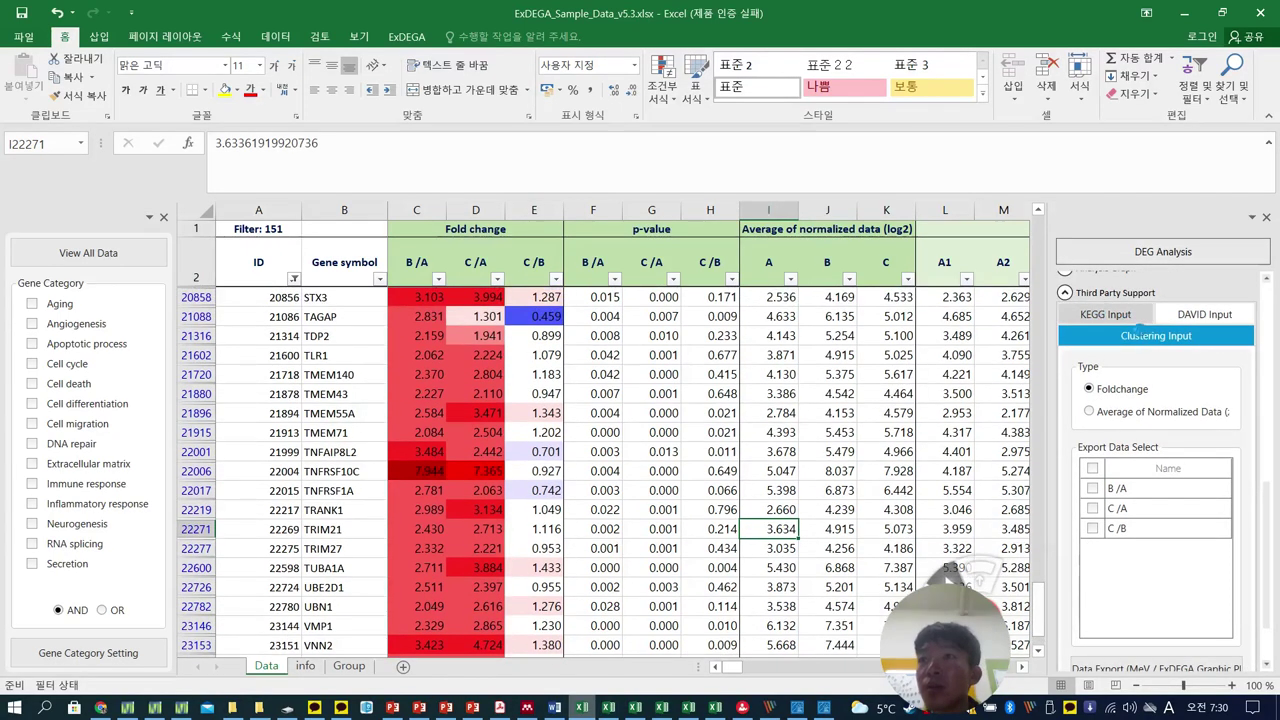
left_click(1157, 321)
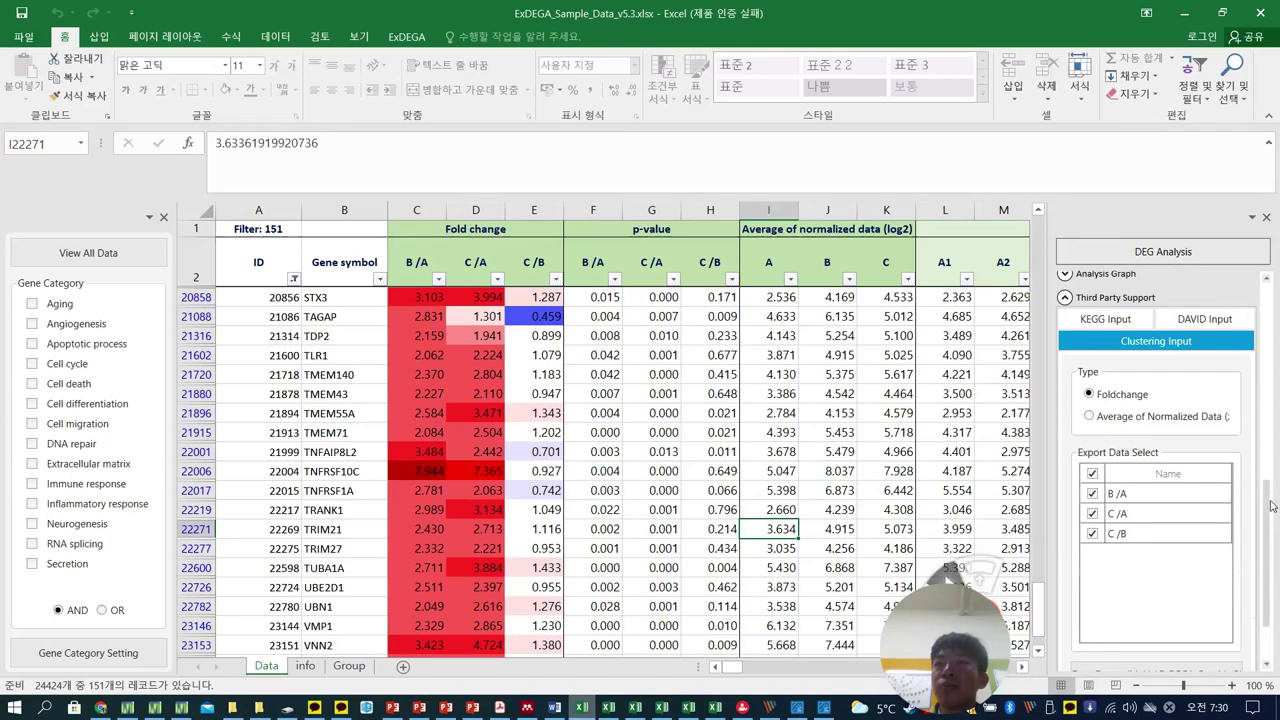
Export the selected fold-change clustering data to the desktop as the tab-delimited text file heatmap foldchange.txt
scroll(1200, 520, "down", 1)
left_click(1152, 593)
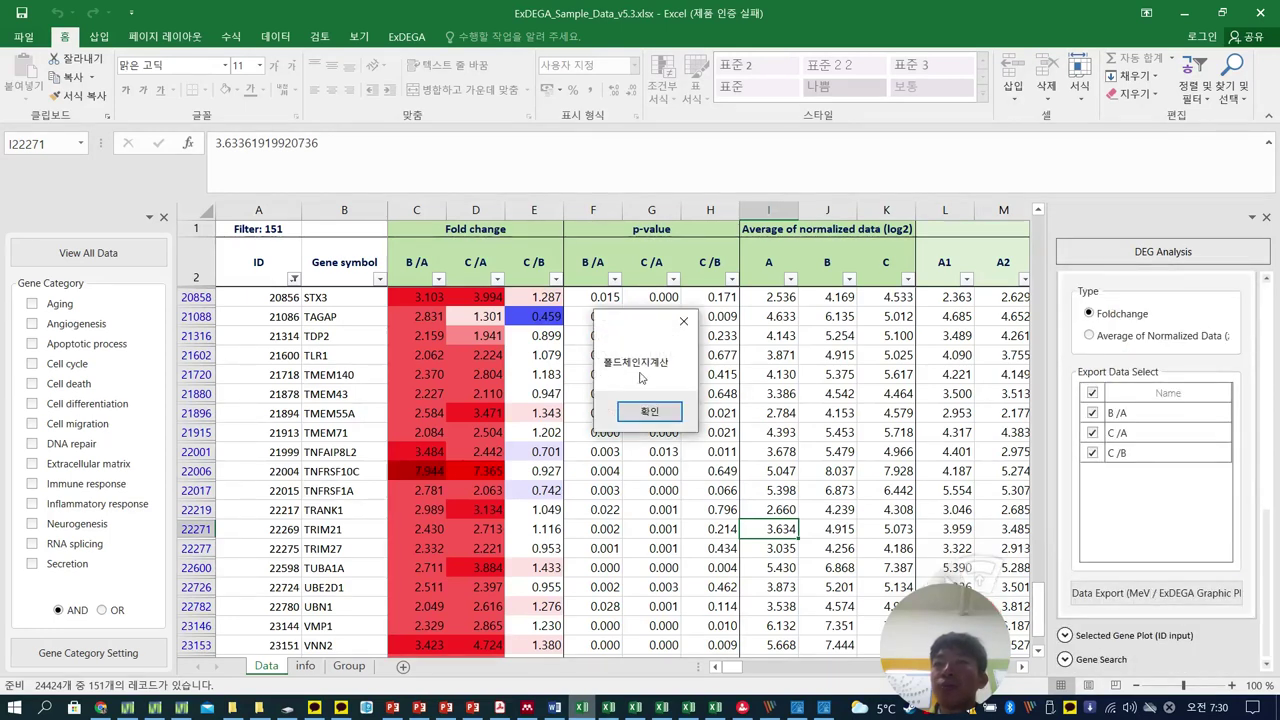
left_click(649, 411)
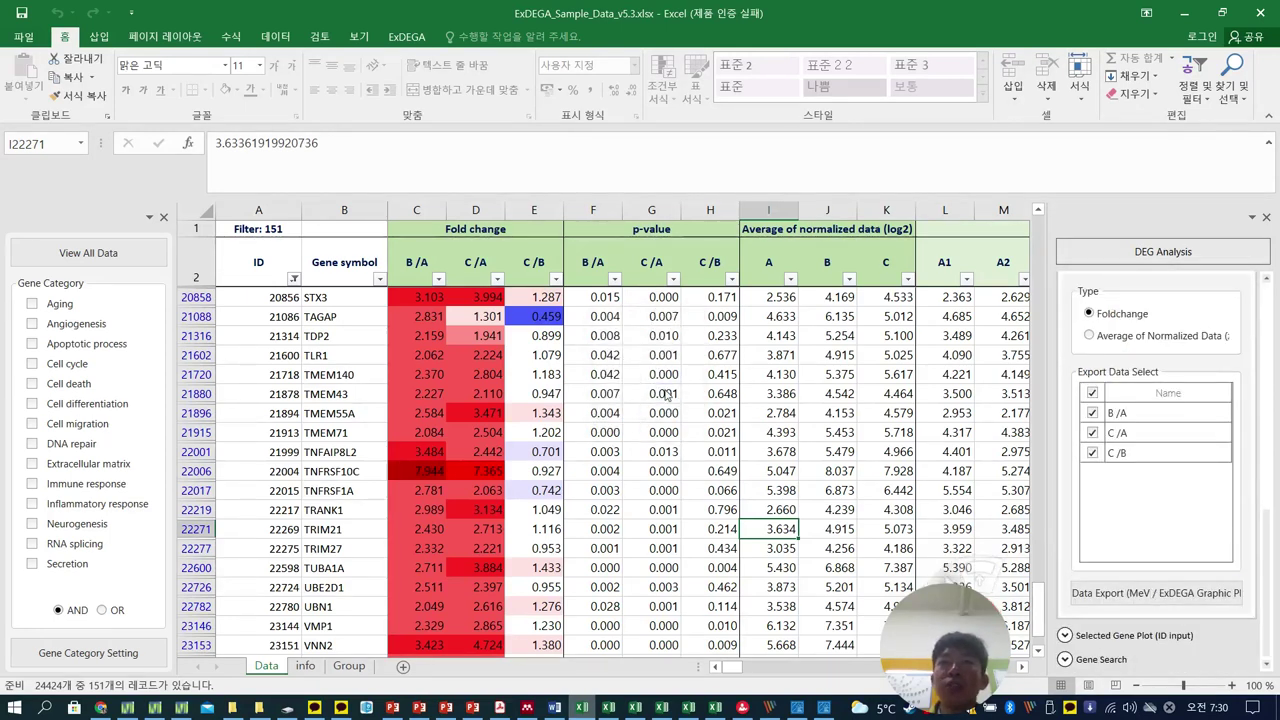
type("heatmap")
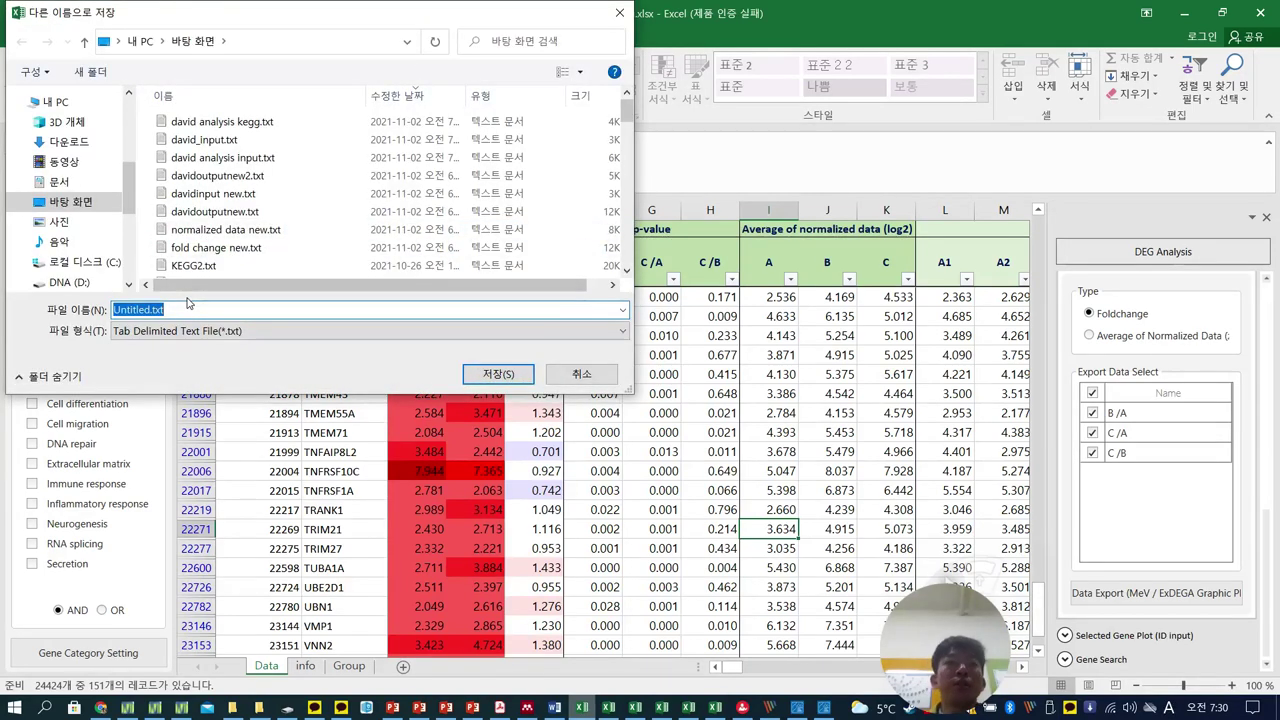
type(" fo")
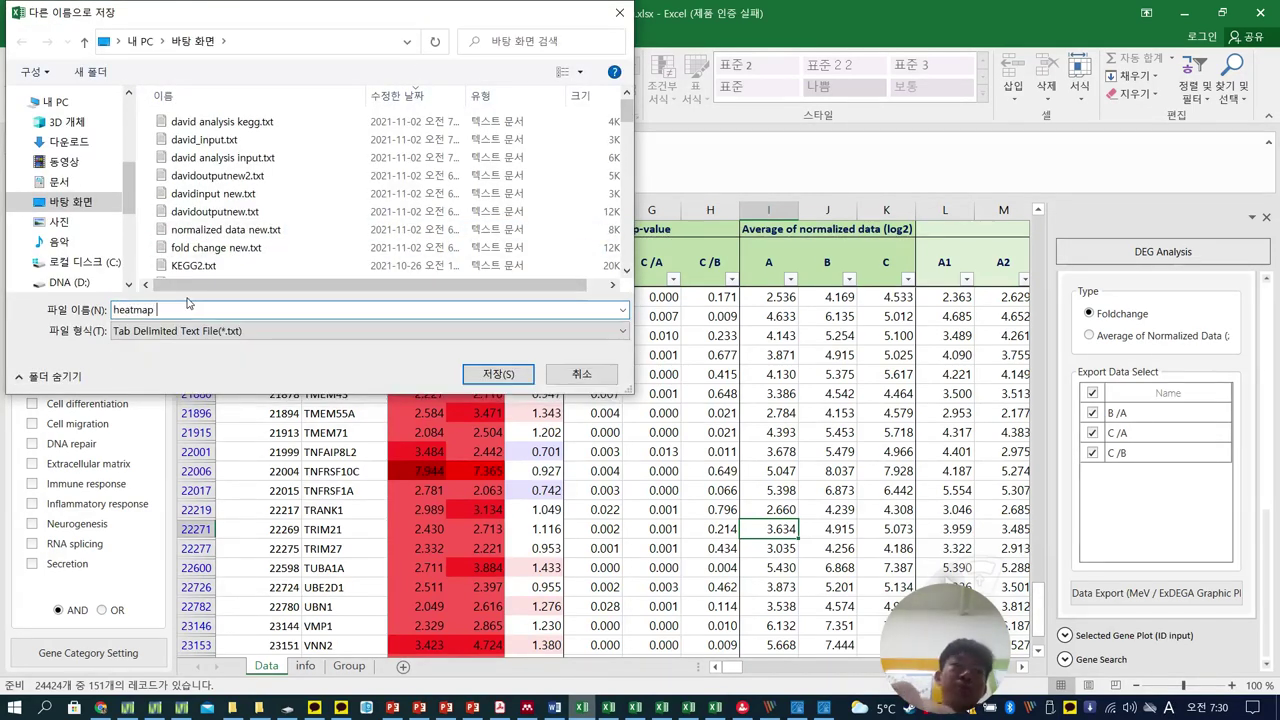
type("ld change")
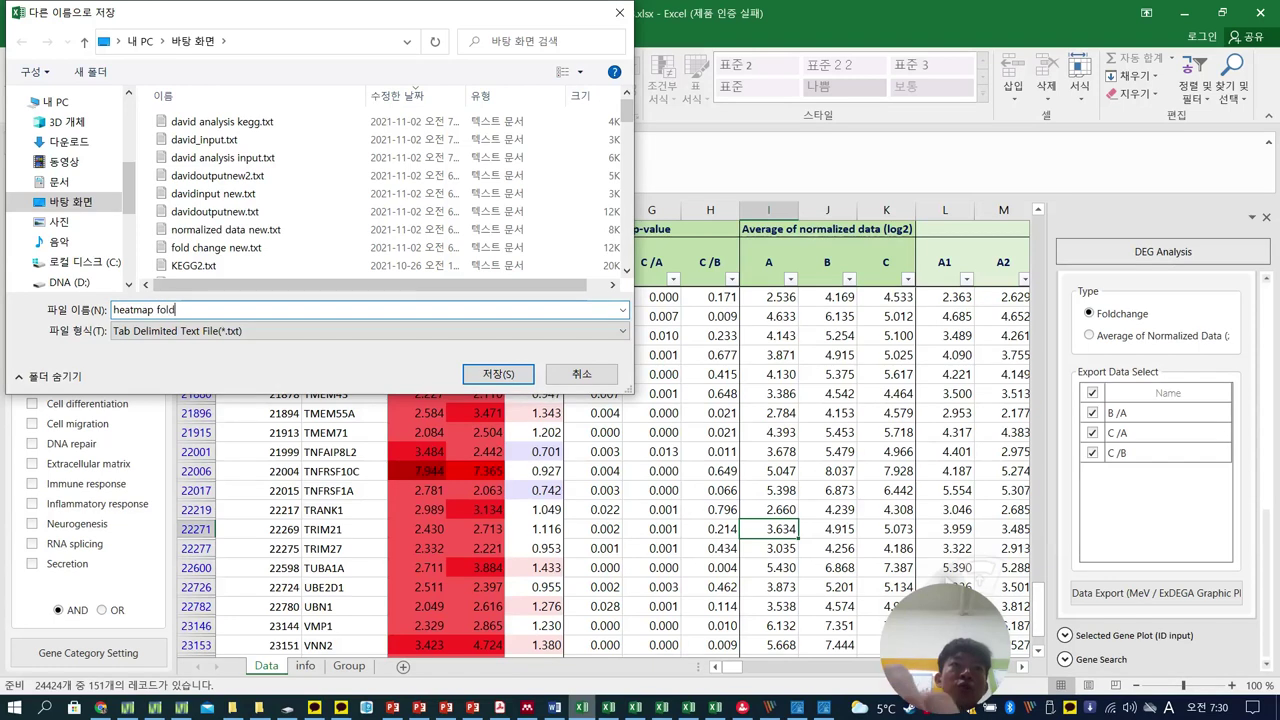
key("Return")
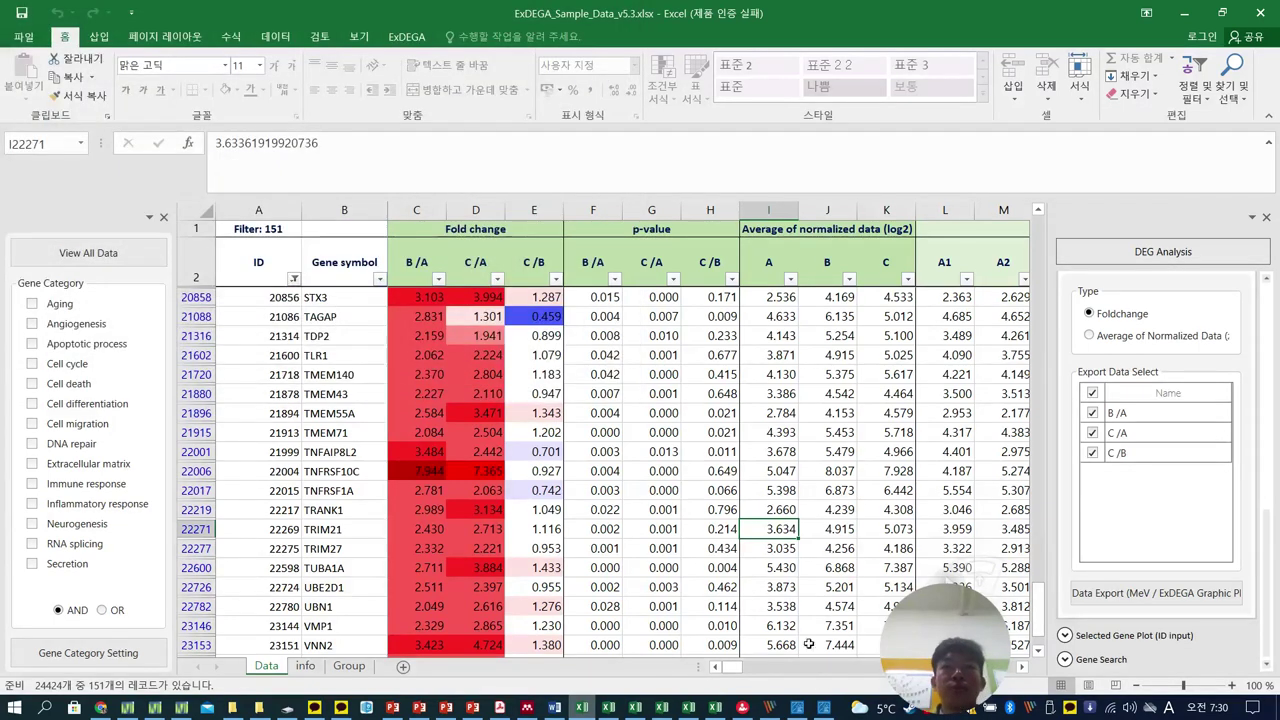
Switch to ExDEGA Graphic Plus and load heatmap foldchange.txt as the hierarchical clustering input of the Clustering Heatmap tool
left_click(797, 708)
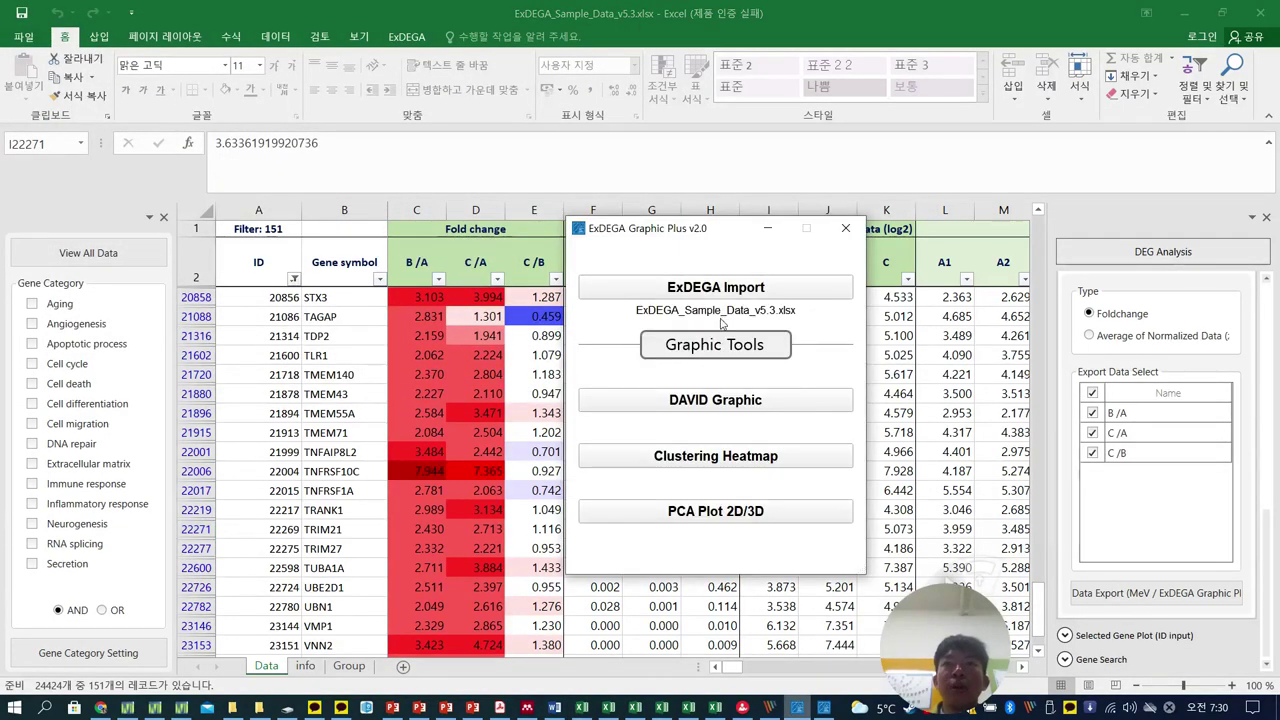
left_click(725, 458)
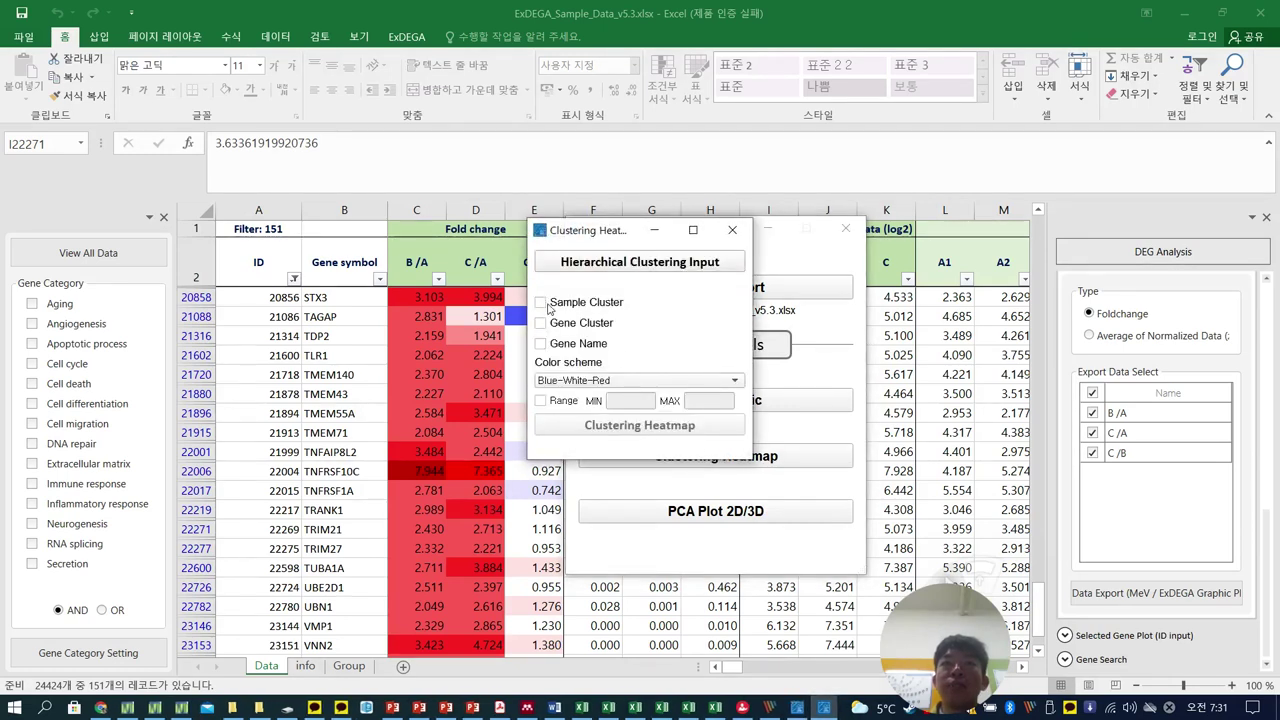
left_click(661, 269)
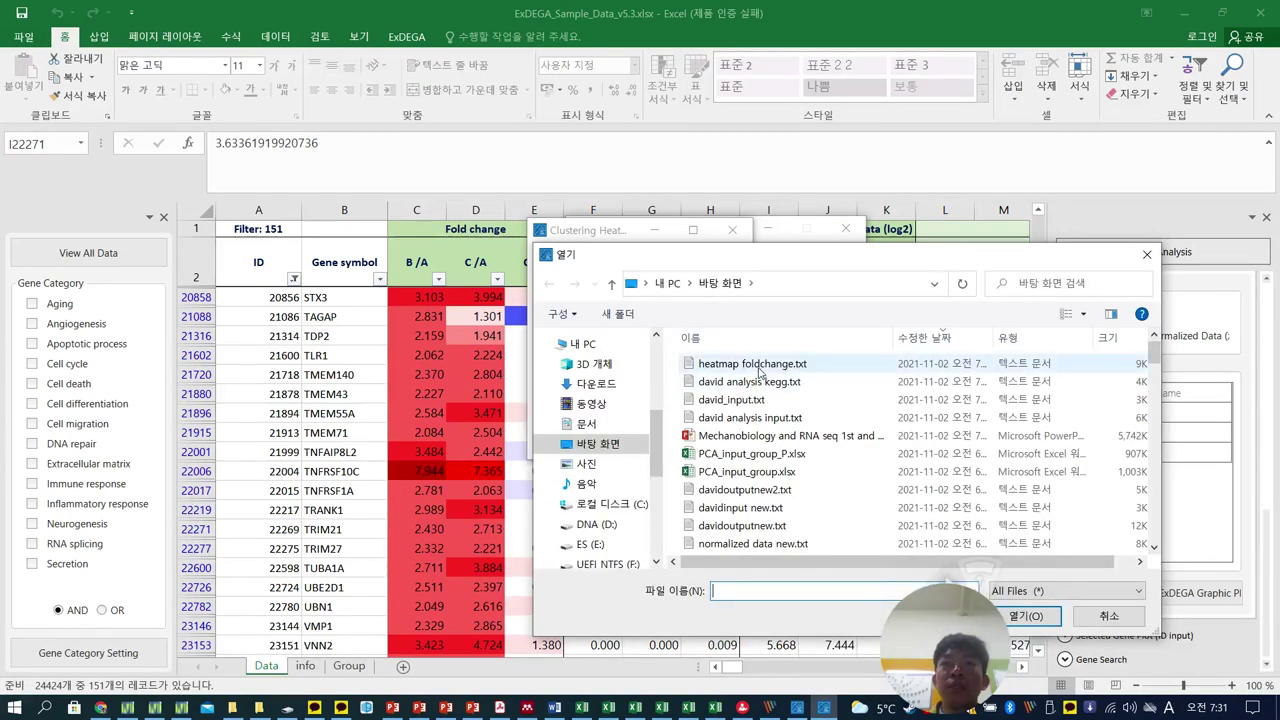
double_click(758, 366)
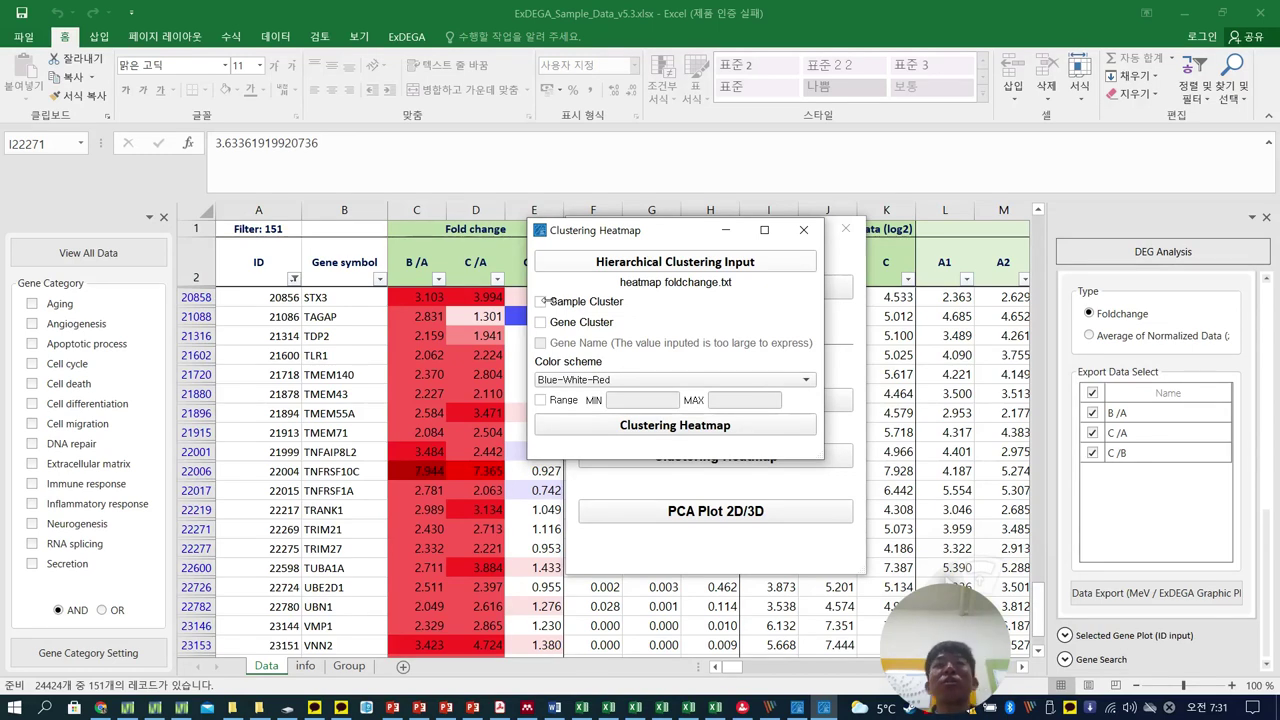
Generate a clustering heatmap with Sample Cluster and Gene Cluster enabled, the Blue-Black-Red color scheme and no range limits
left_click_drag(681, 234, 657, 297)
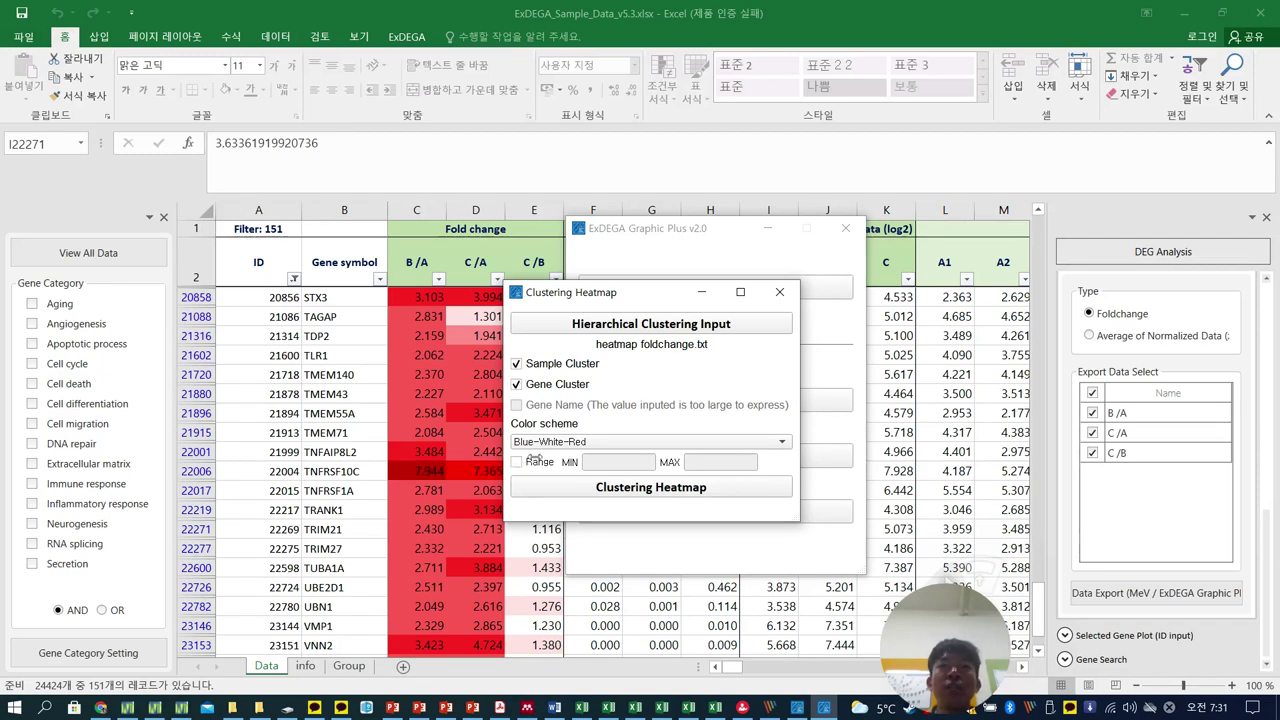
left_click(577, 444)
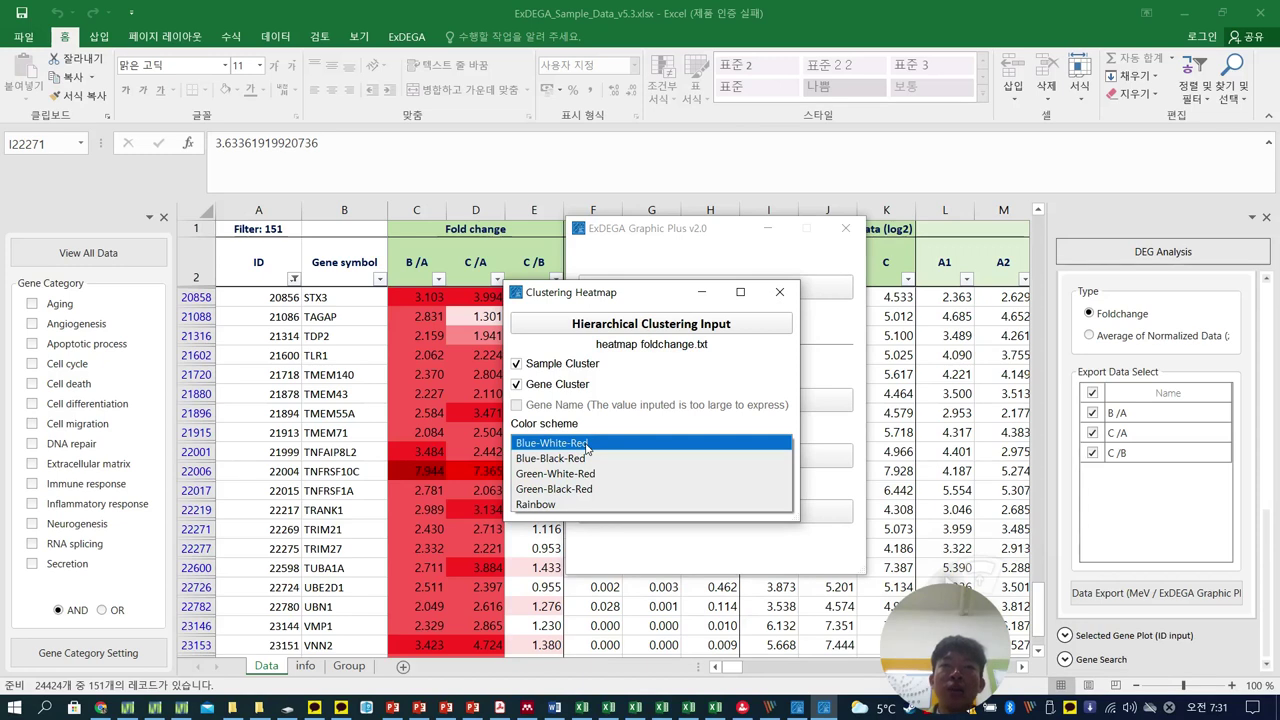
left_click(584, 458)
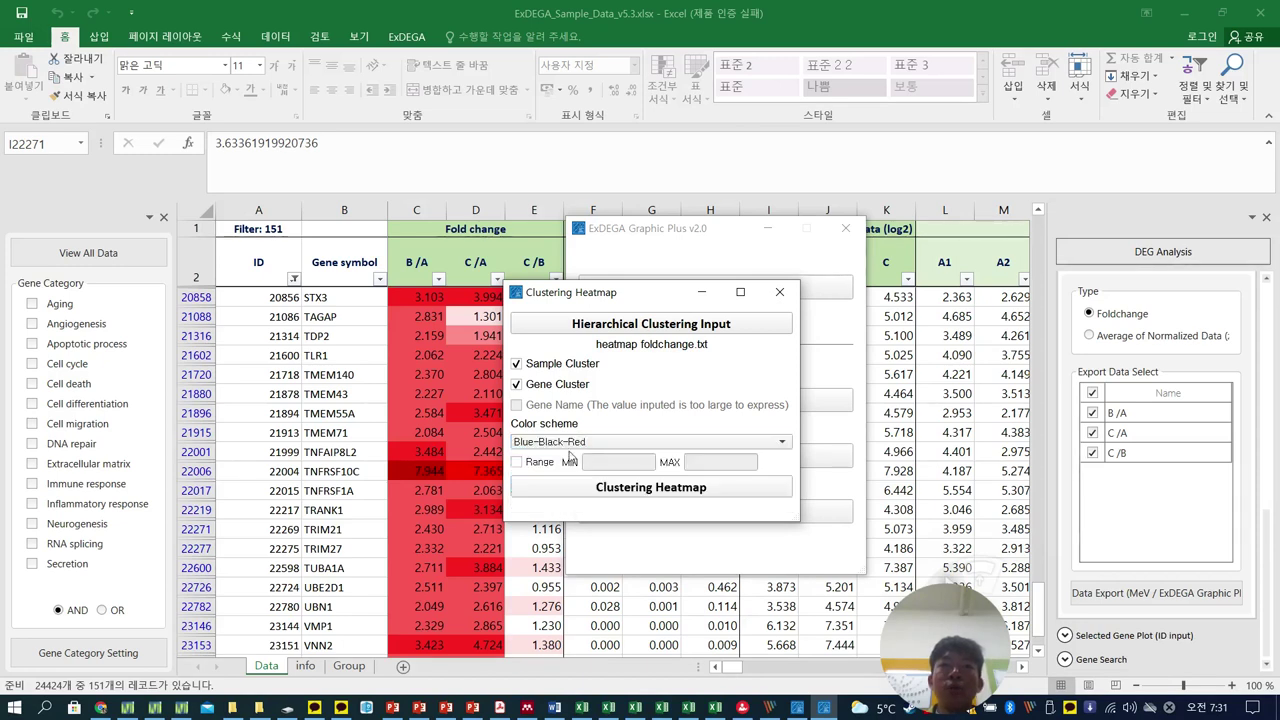
left_click(517, 463)
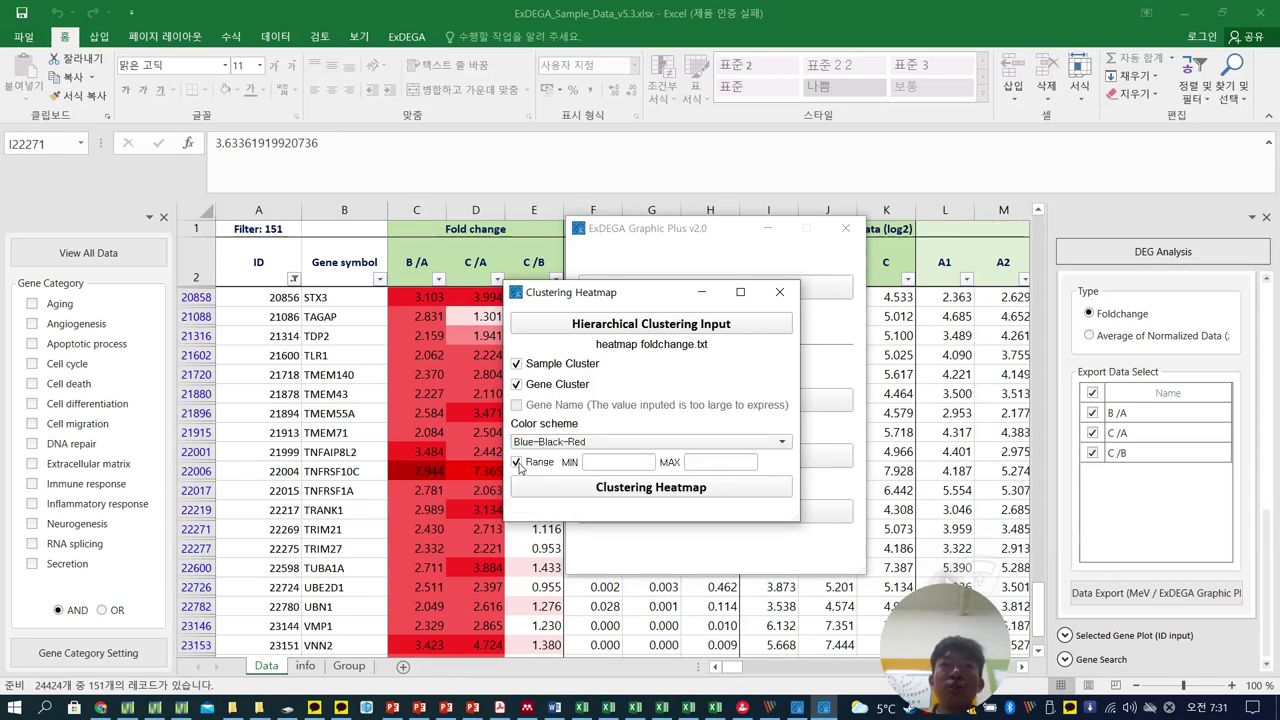
left_click(517, 463)
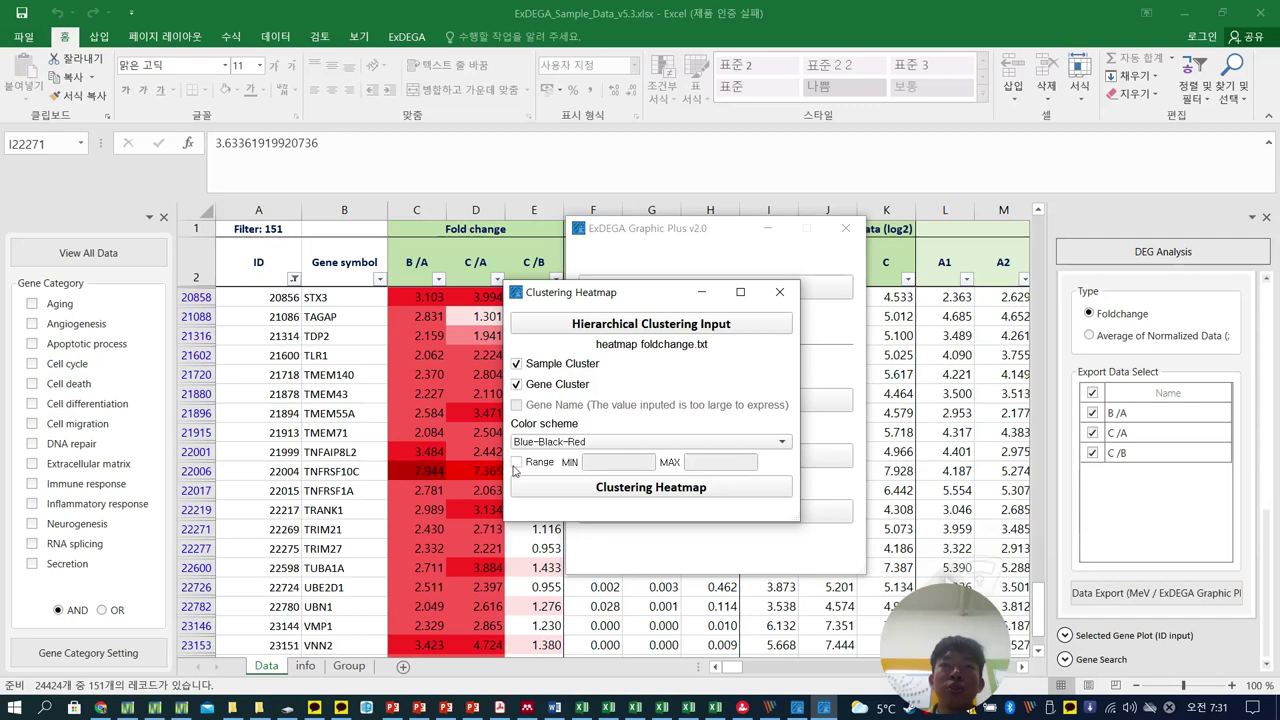
left_click(629, 497)
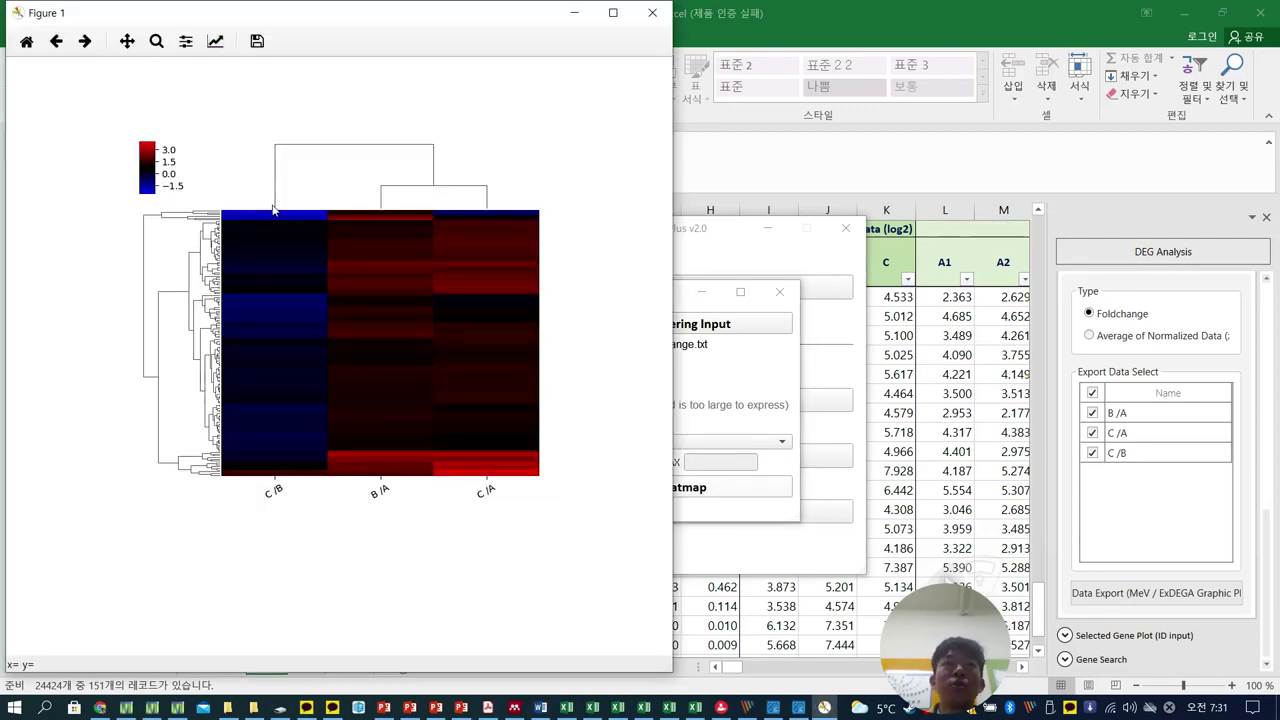
Examine the heatmap's sample and gene dendrograms beside the settings window, and close the figure
left_click_drag(478, 38, 1150, 50)
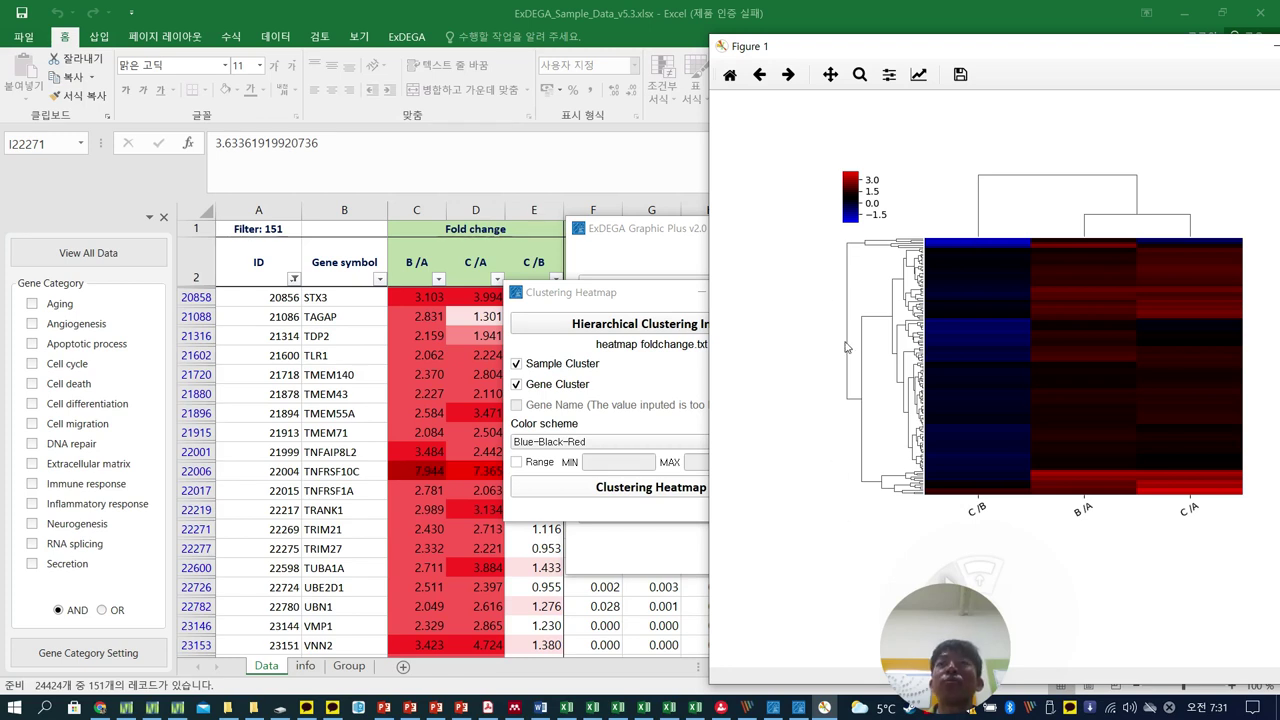
left_click_drag(626, 295, 553, 280)
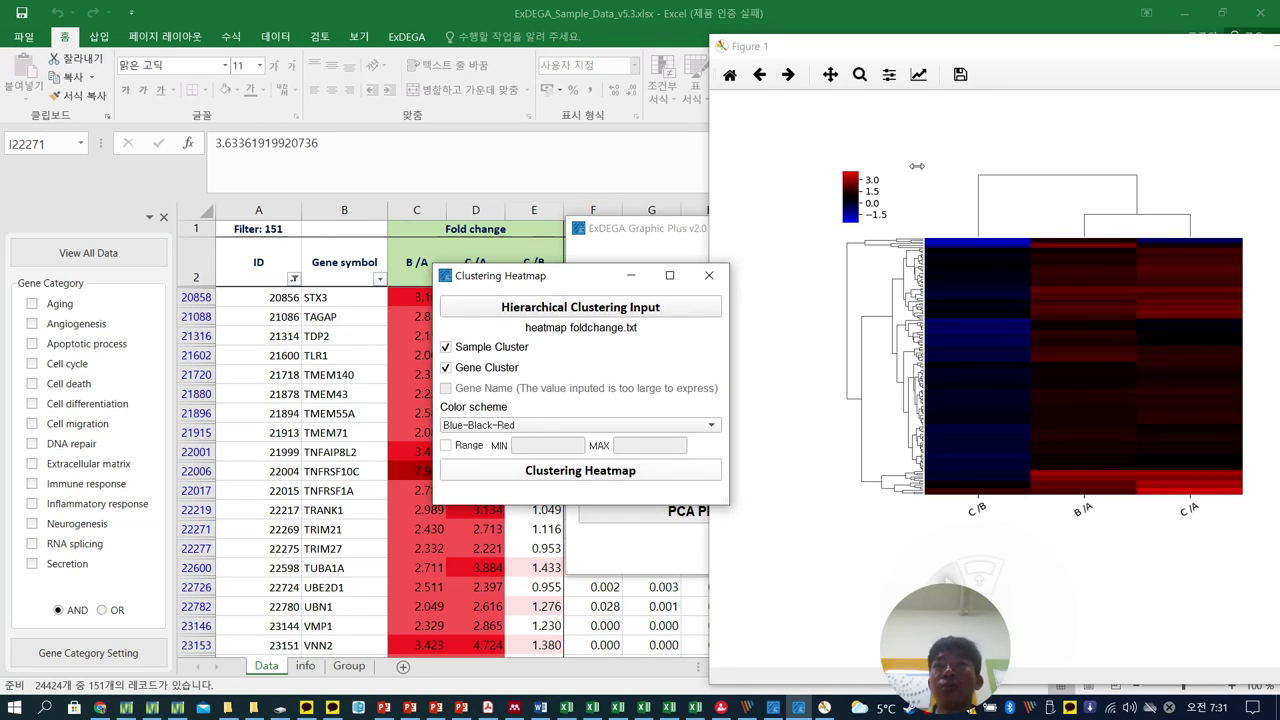
left_click_drag(1078, 53, 1051, 72)
left_click_drag(1150, 63, 1165, 131)
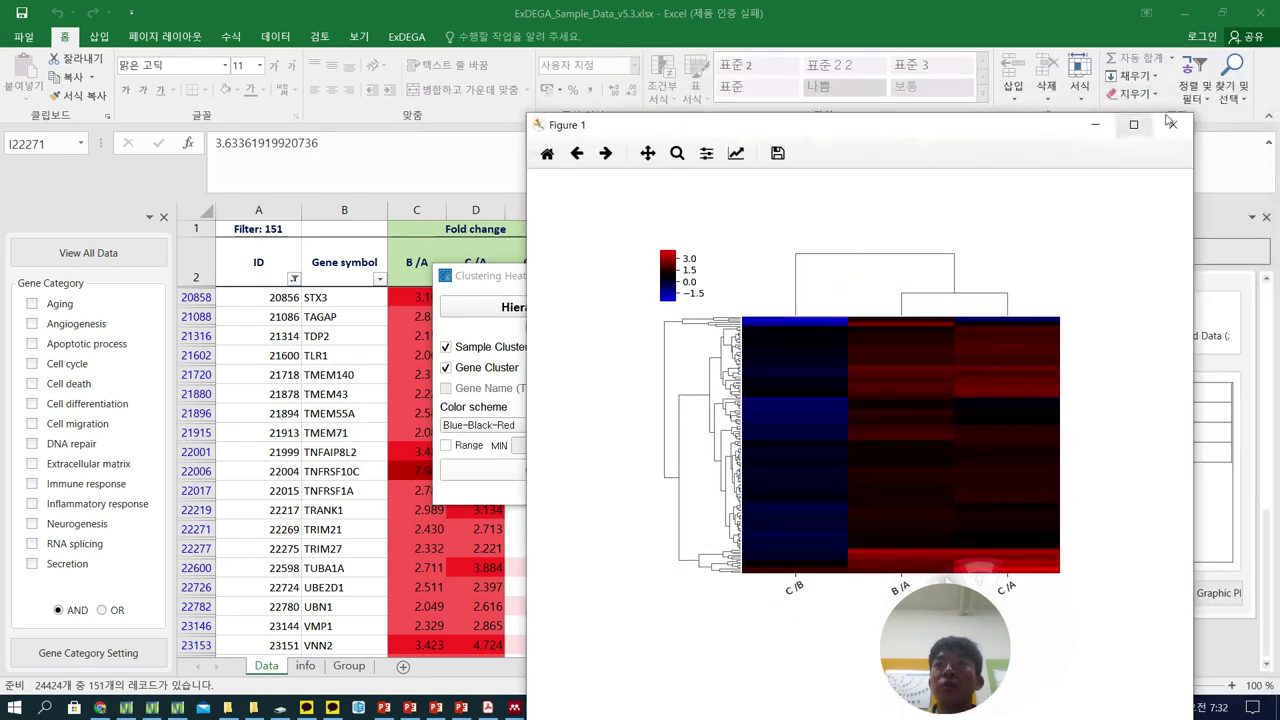
left_click(1170, 125)
Generate a clustering heatmap limited to a range of -2 to 2, and place the figure beside the settings window
left_click(445, 445)
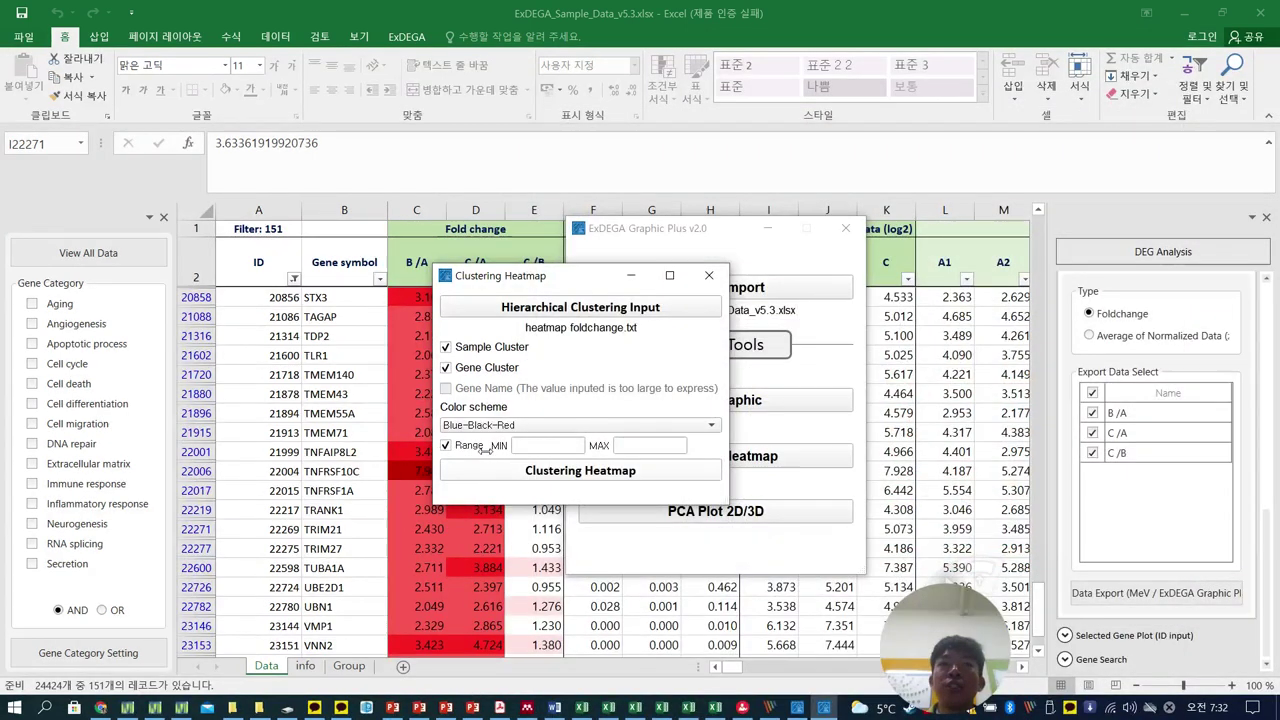
left_click(638, 470)
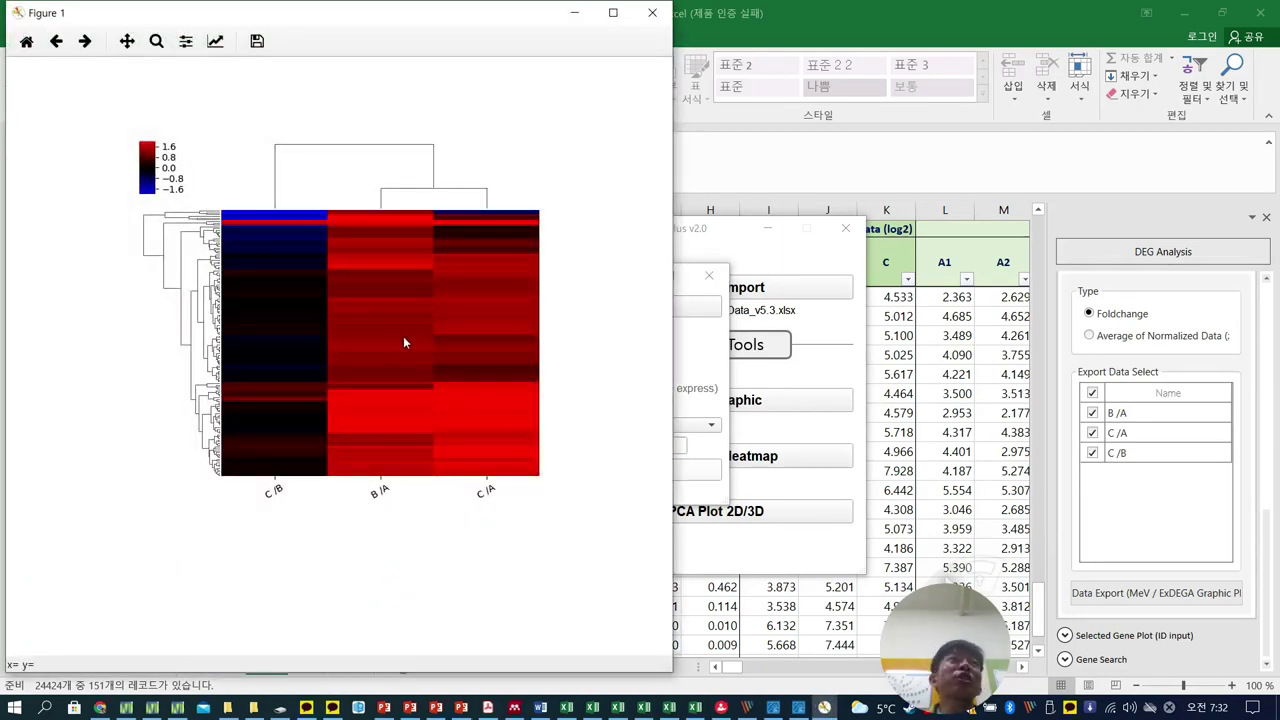
left_click_drag(331, 14, 982, 57)
left_click_drag(590, 276, 532, 258)
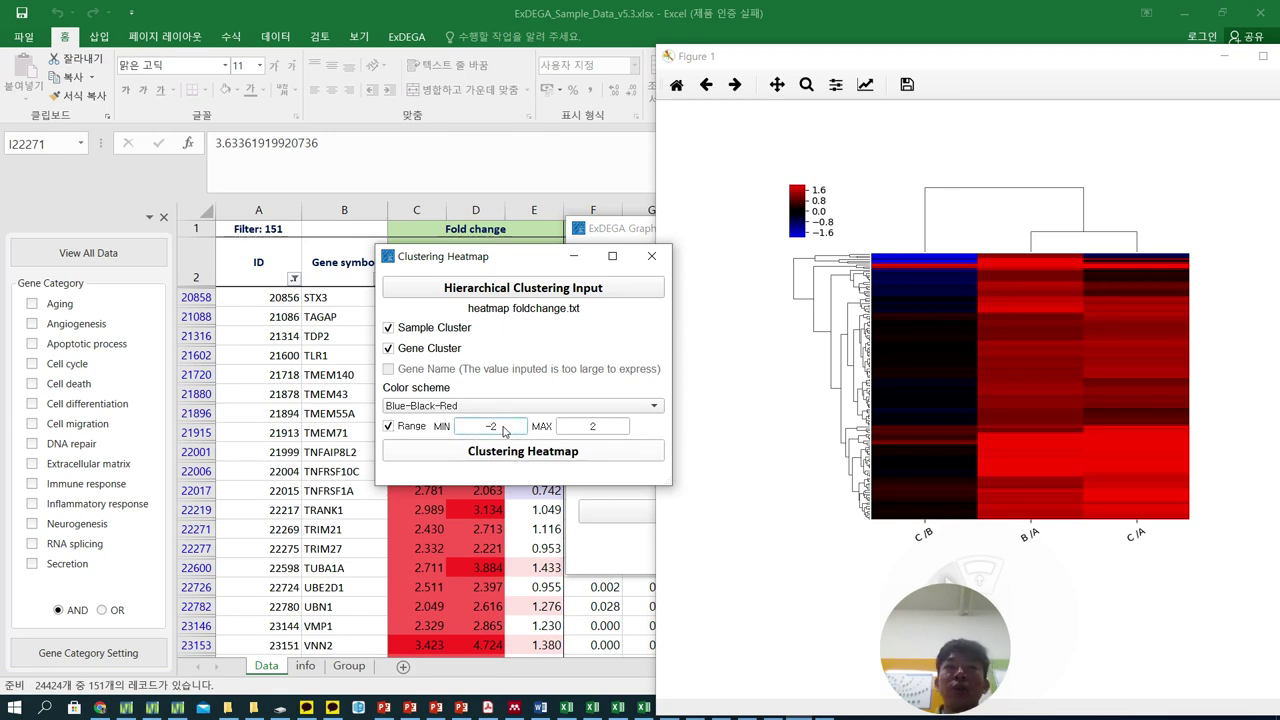
Widen the color range to a maximum of 10 and generate a second heatmap for comparison
right_click(505, 430)
key("Escape")
key("Tab")
type("10")
left_click(585, 455)
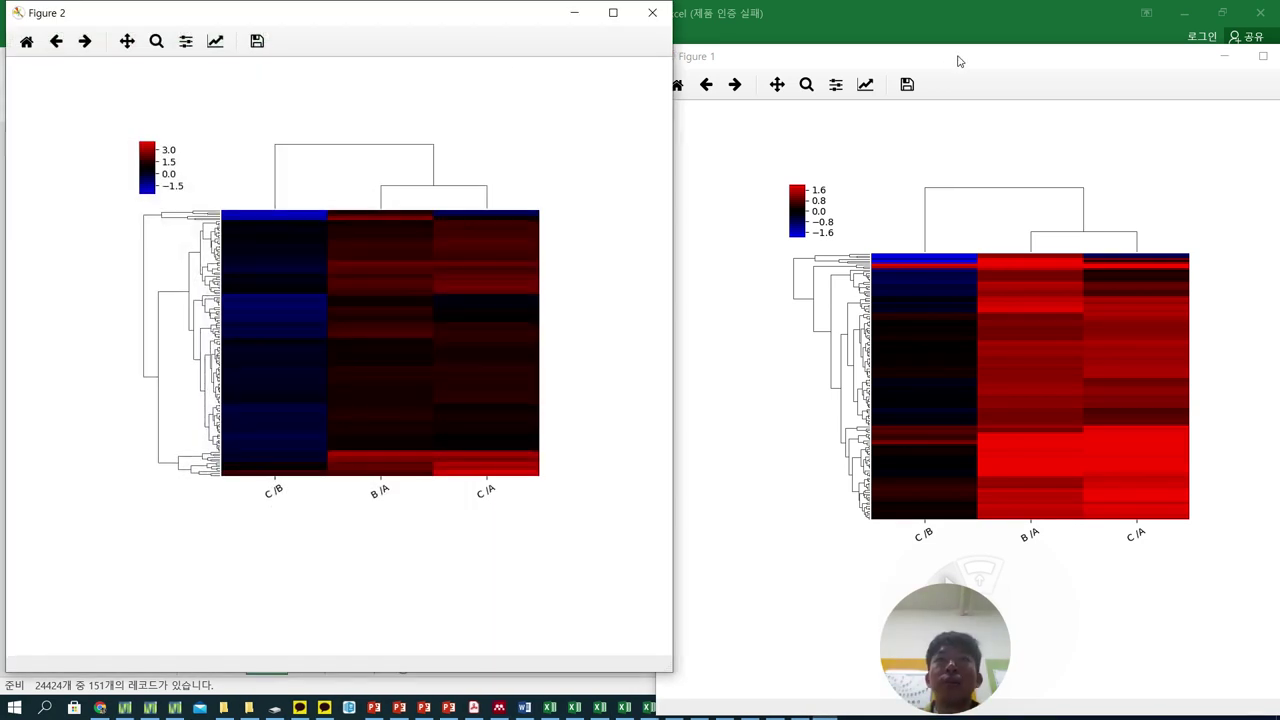
Close the heatmap limited to -2 to 2, examine the one with the -10 to 10 range, and close it
left_click_drag(955, 62, 717, 157)
left_click(1040, 146)
left_click_drag(395, 20, 1099, 78)
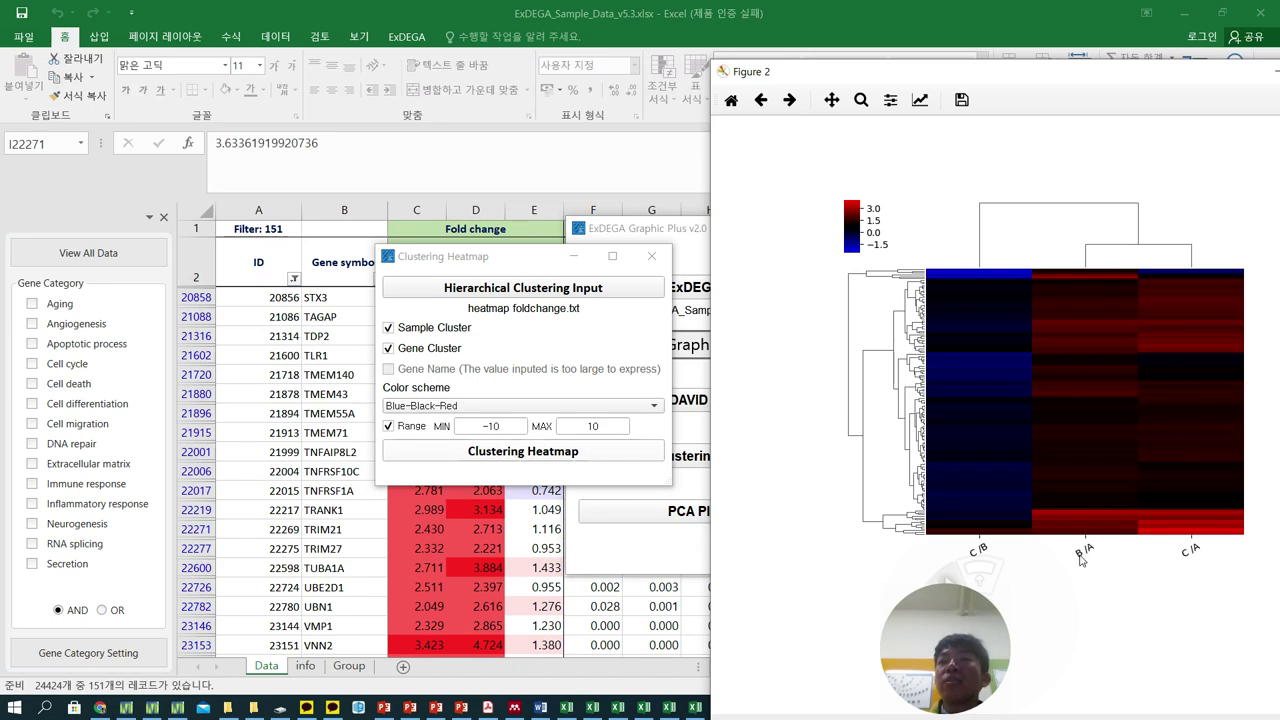
left_click_drag(1046, 84, 833, 51)
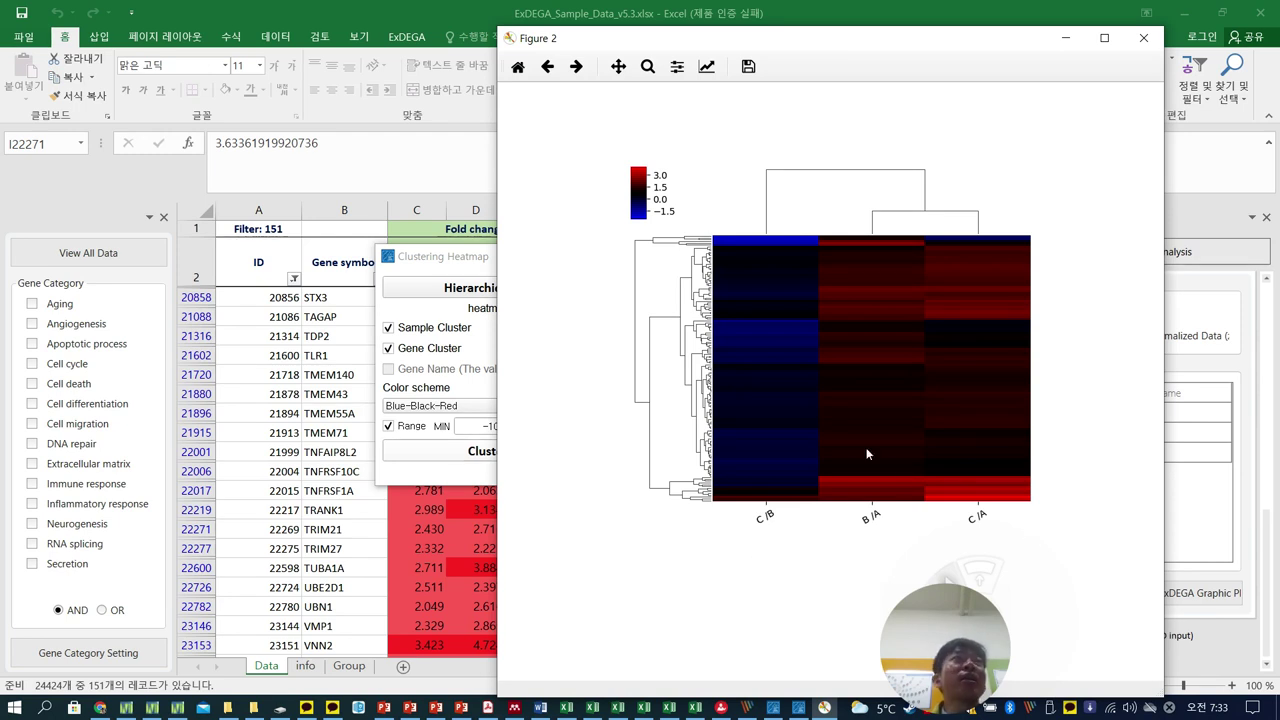
left_click(1143, 38)
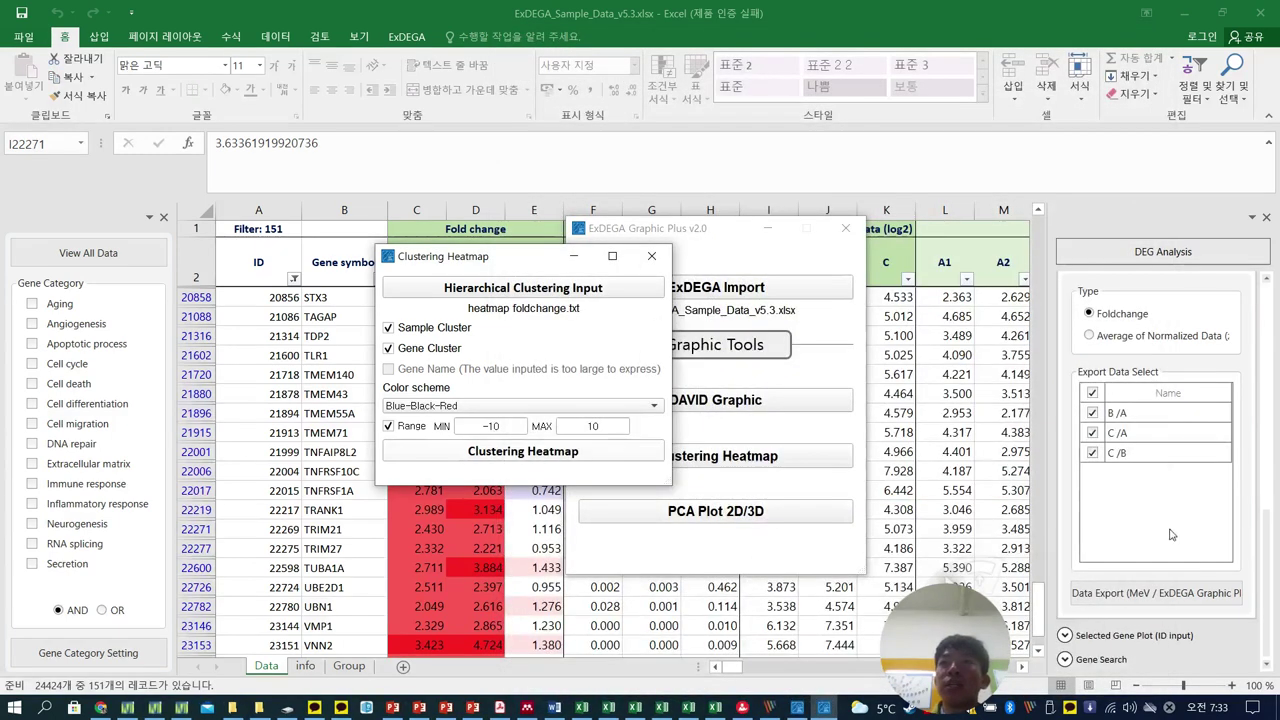
Set the clustering export type to Average of Normalized Data and select samples A, B and C for export
left_click(1089, 337)
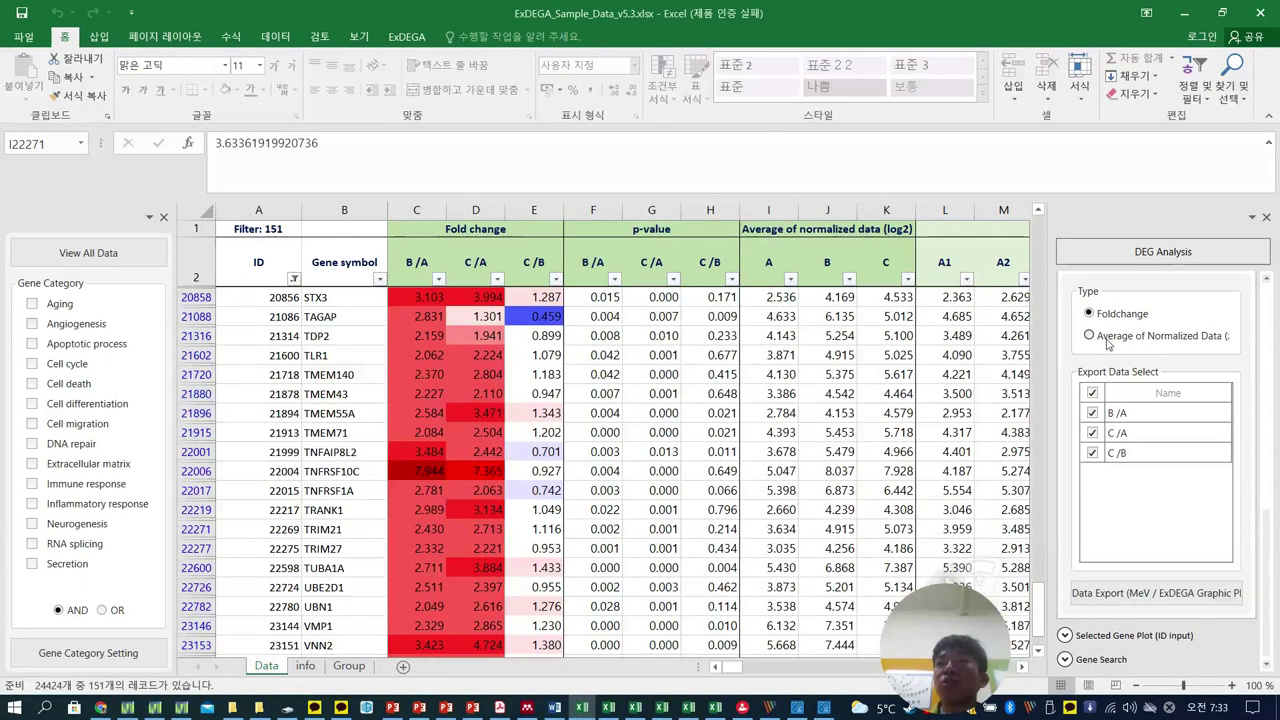
left_click(1089, 337)
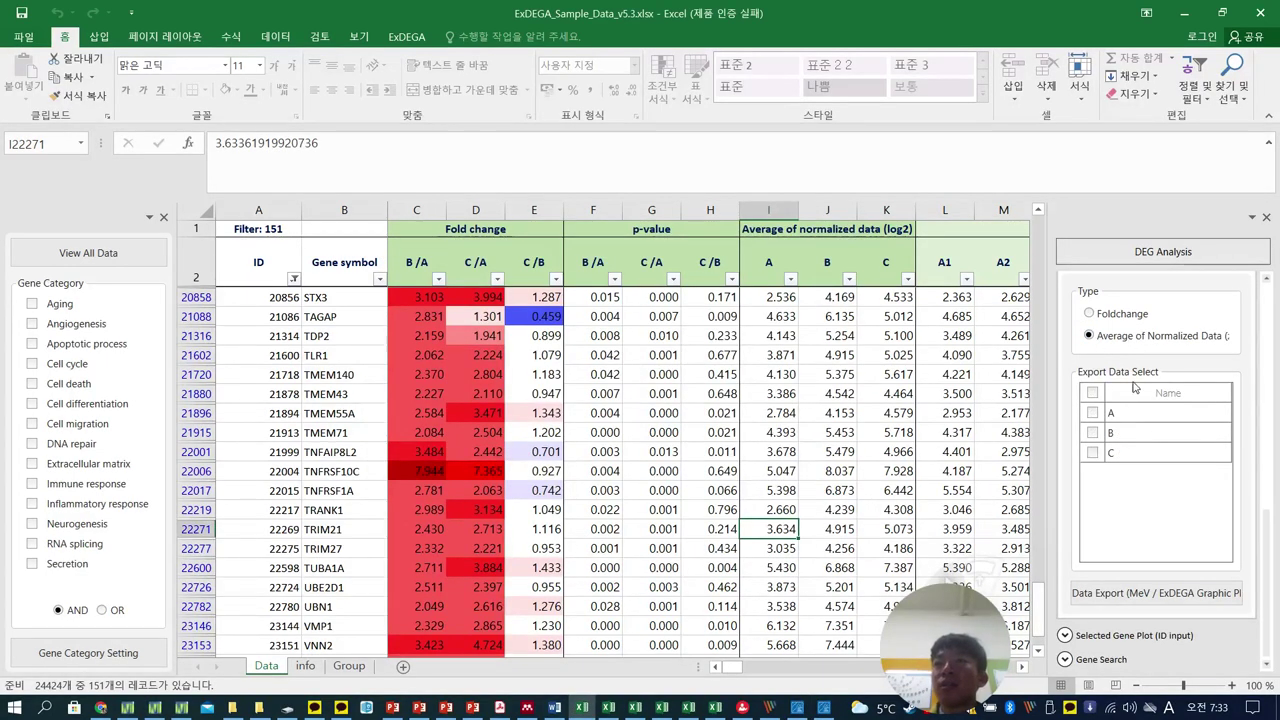
left_click_drag(1266, 542, 1262, 503)
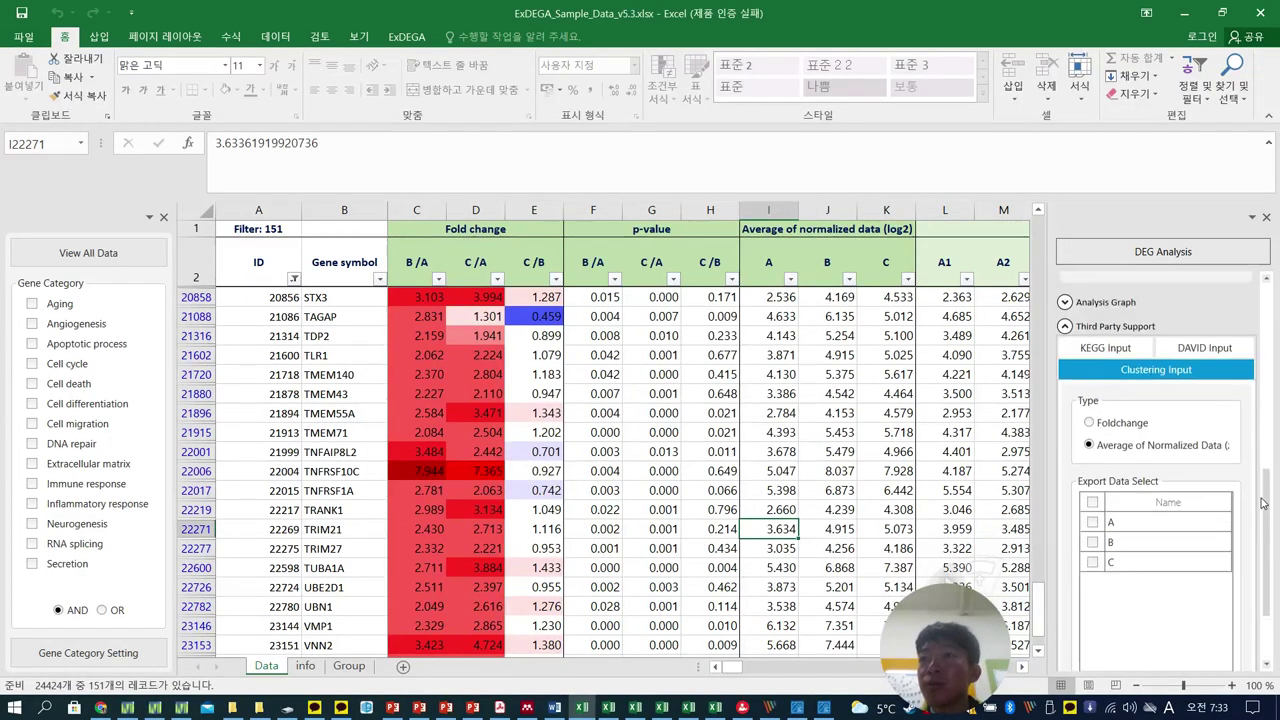
scroll(1262, 503, "down", 2)
left_click(1156, 618)
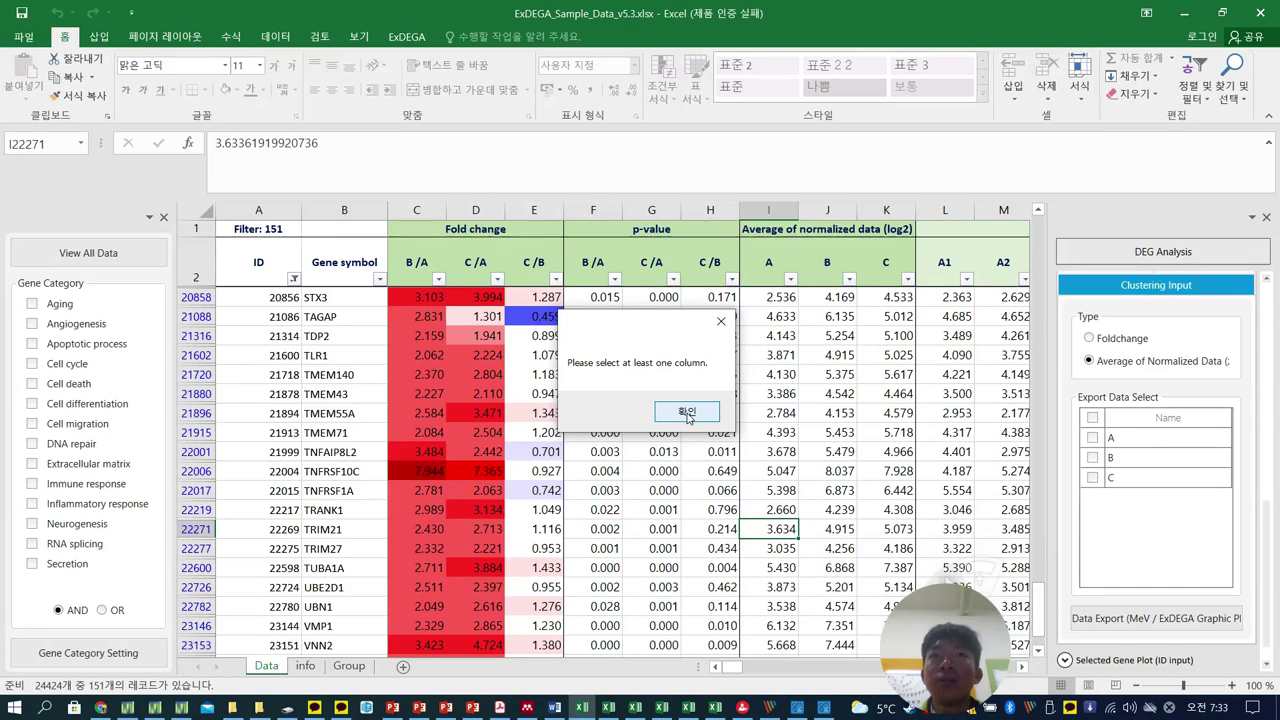
left_click(688, 414)
left_click(1093, 418)
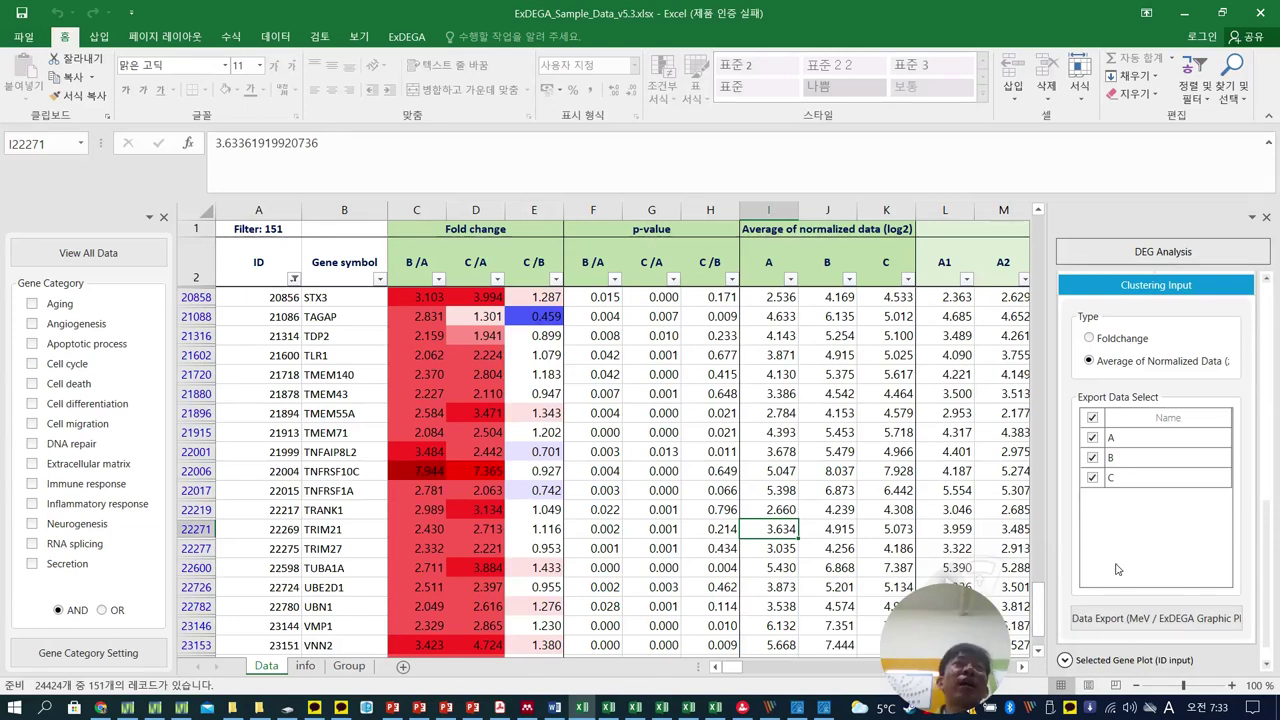
Examine the average of normalized data (log2) columns A, B and C from the start of the filtered gene list
left_click_drag(950, 645, 1052, 657)
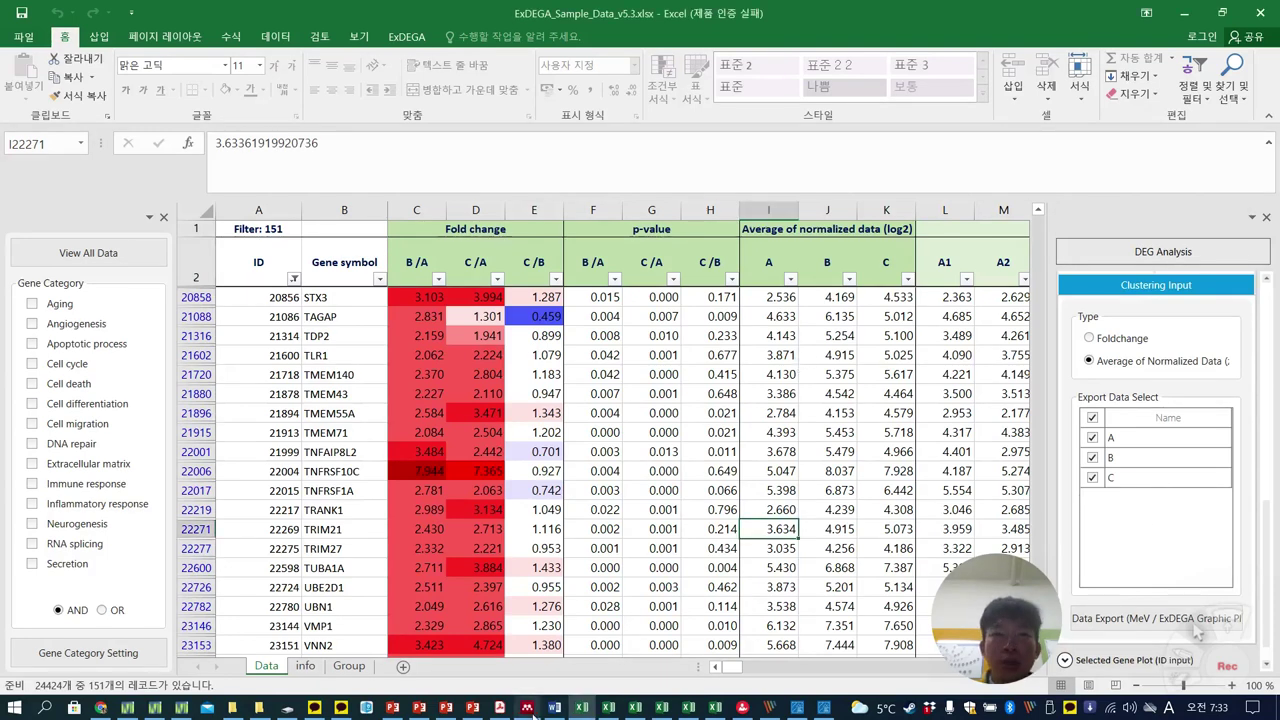
left_click(827, 374)
scroll(827, 380, "up", 1)
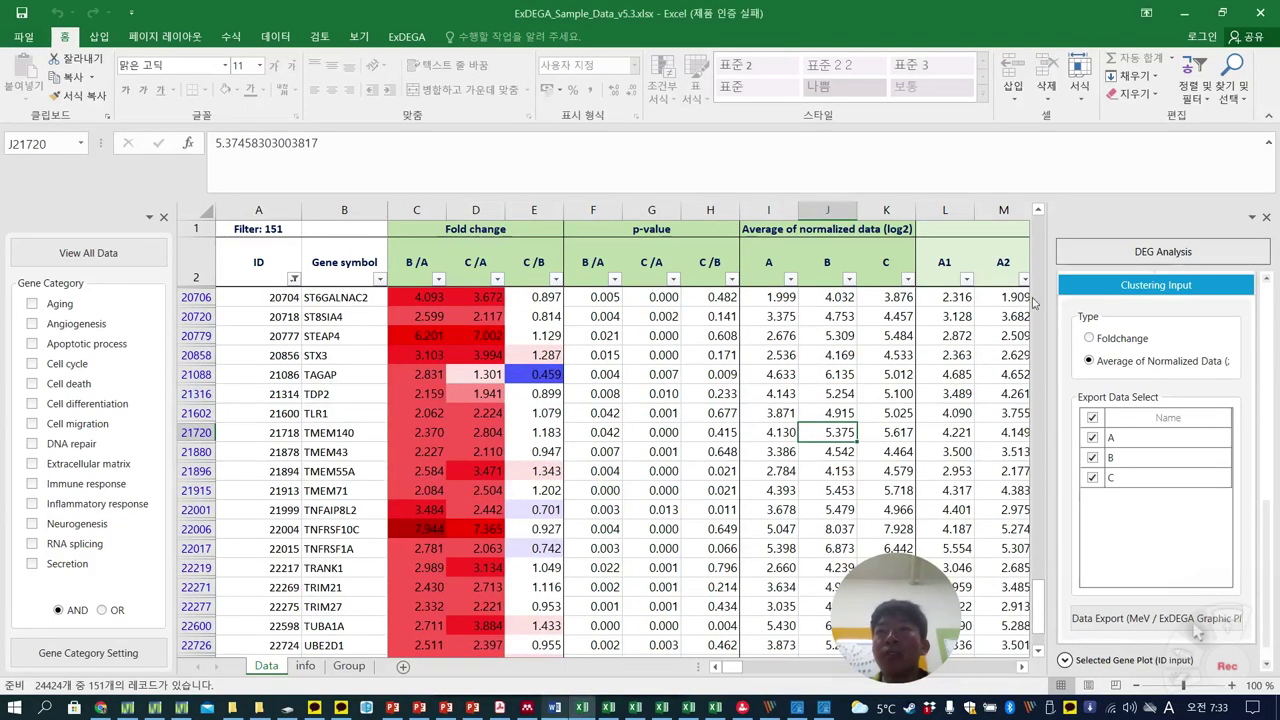
left_click_drag(1038, 605, 1024, 221)
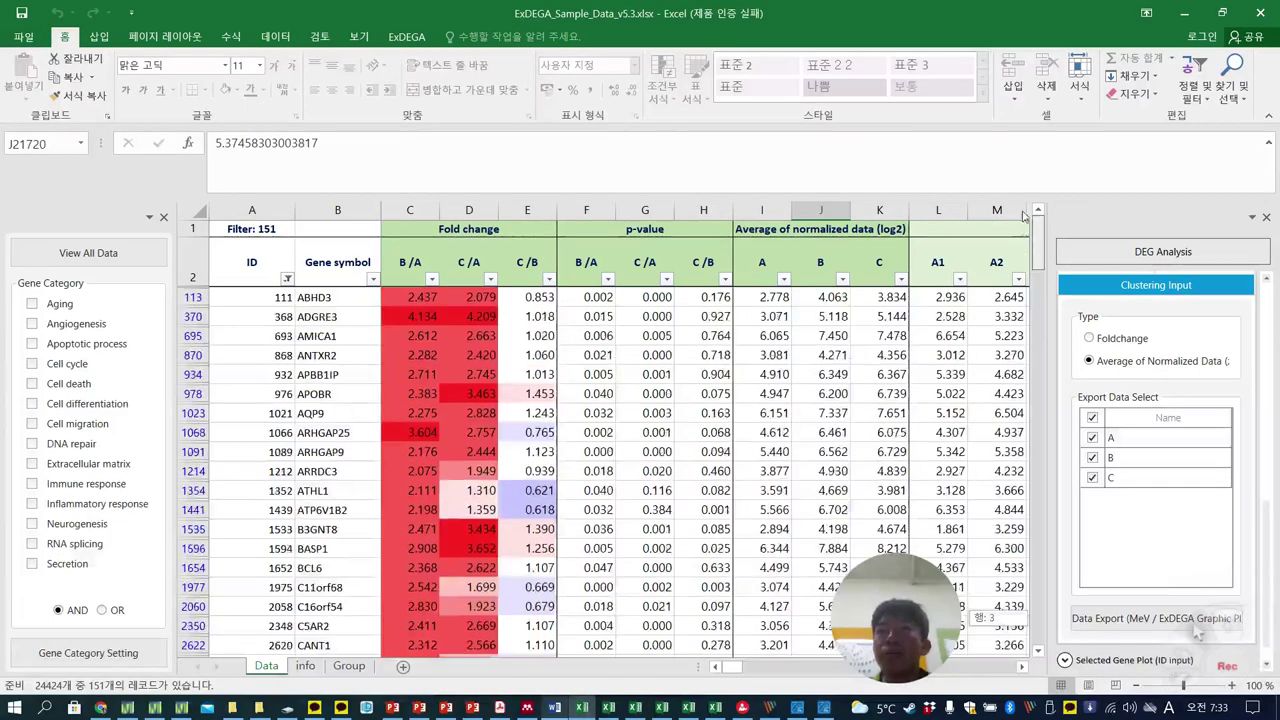
left_click(791, 282)
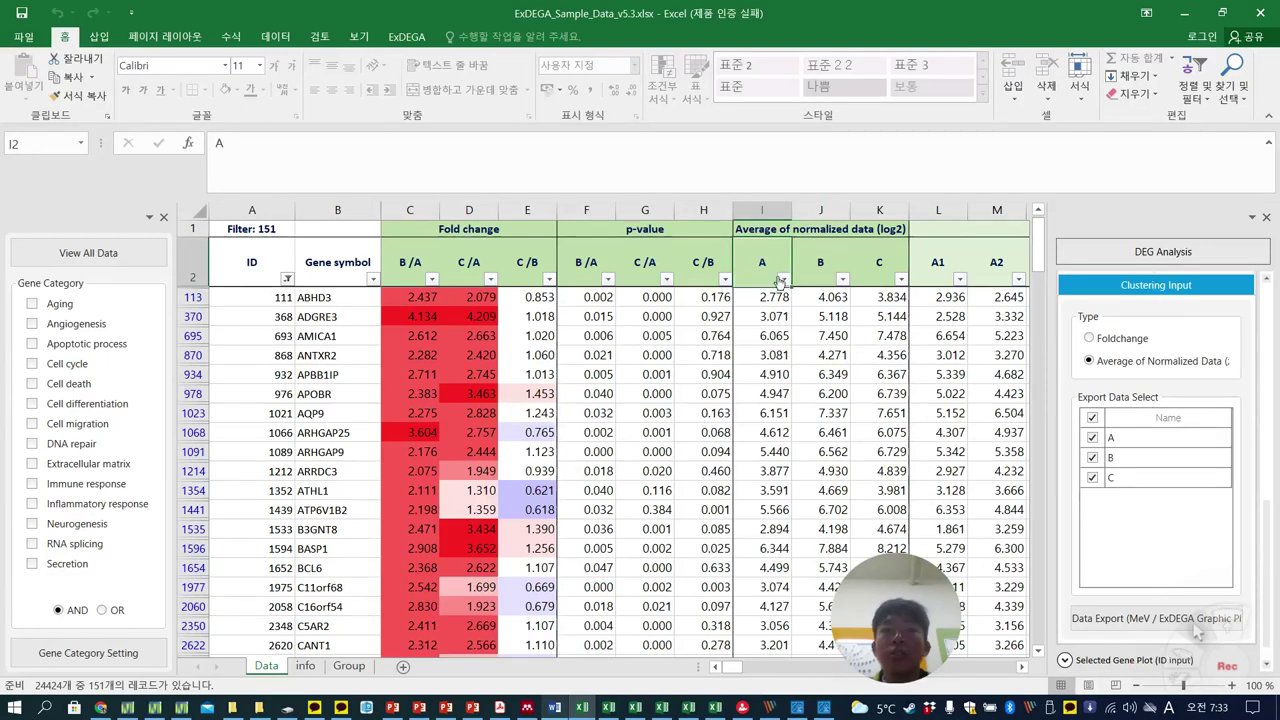
left_click(869, 263, "shift")
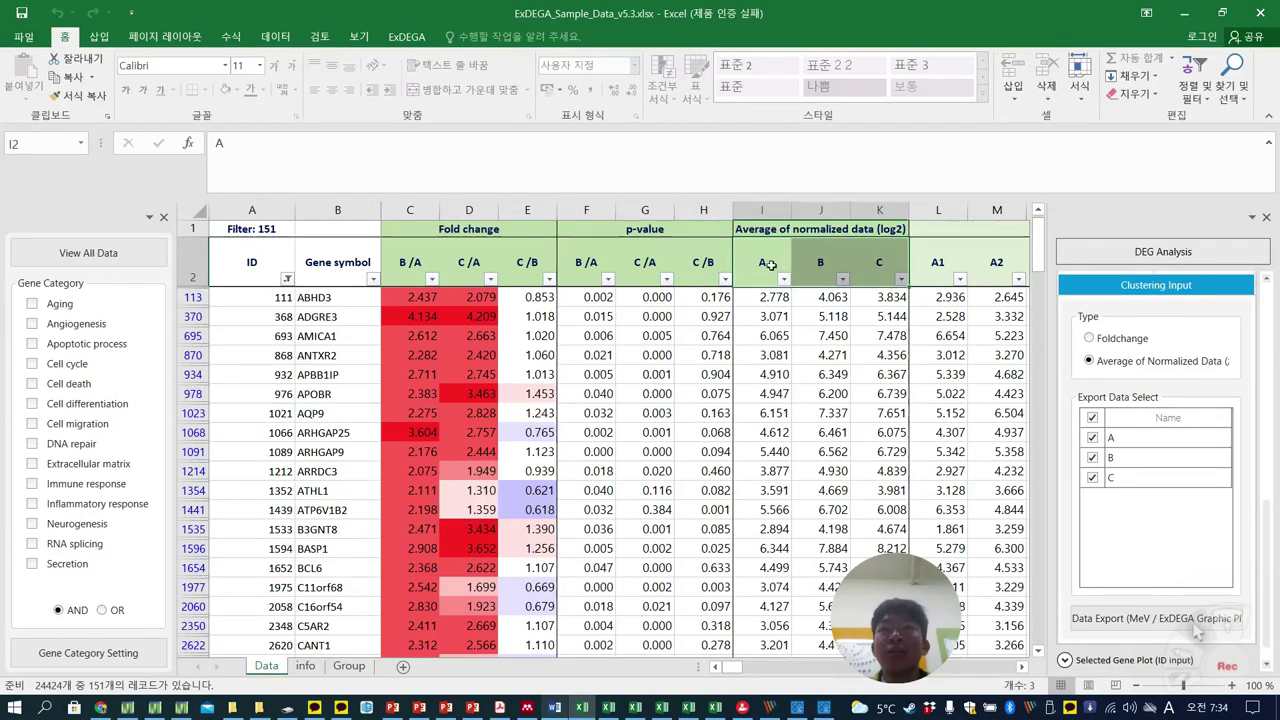
left_click(777, 266)
left_click(872, 267, "shift")
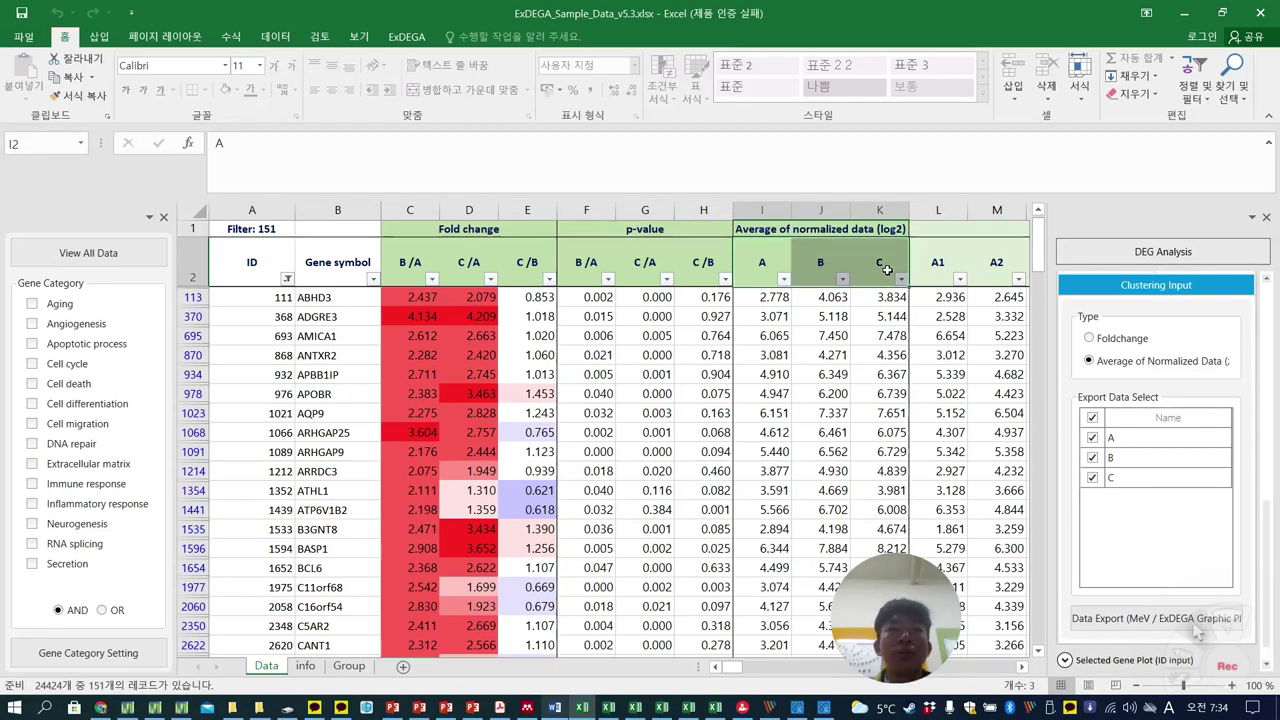
Clear the B /A significance filter and copy the average of normalized data columns A to C, headers included, for all genes
left_click_drag(1266, 566, 1261, 346)
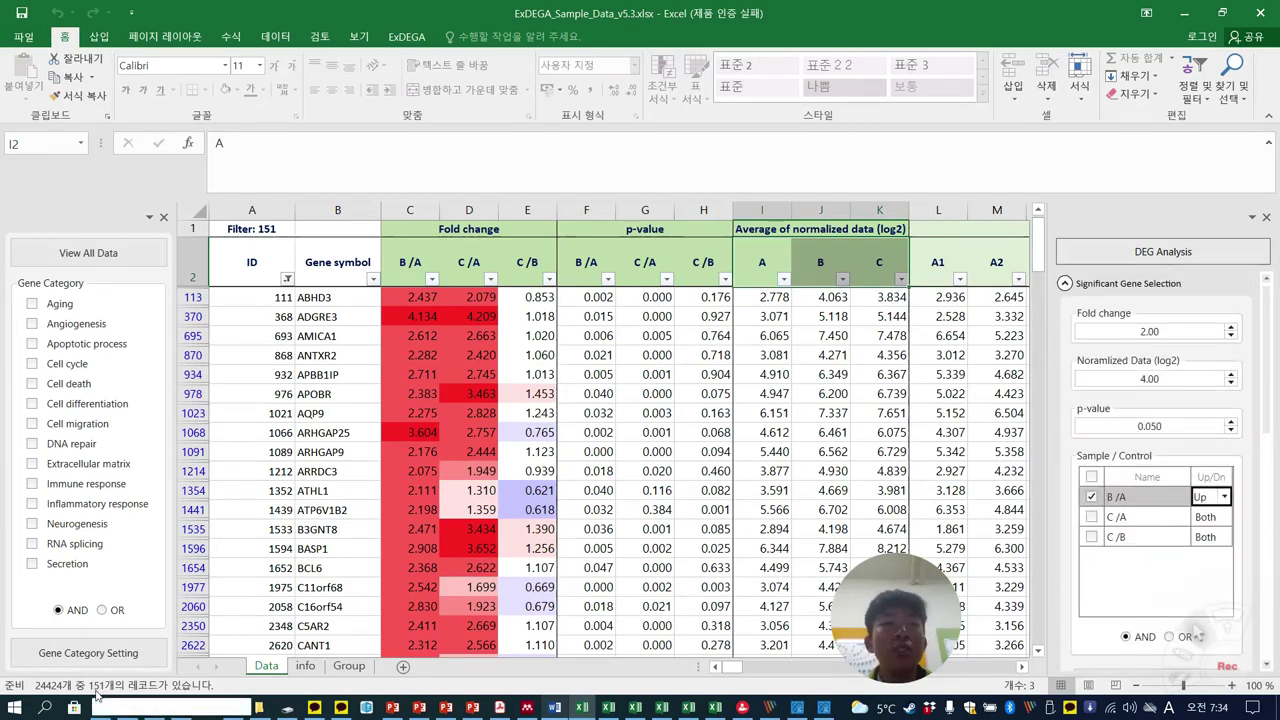
left_click(1092, 498)
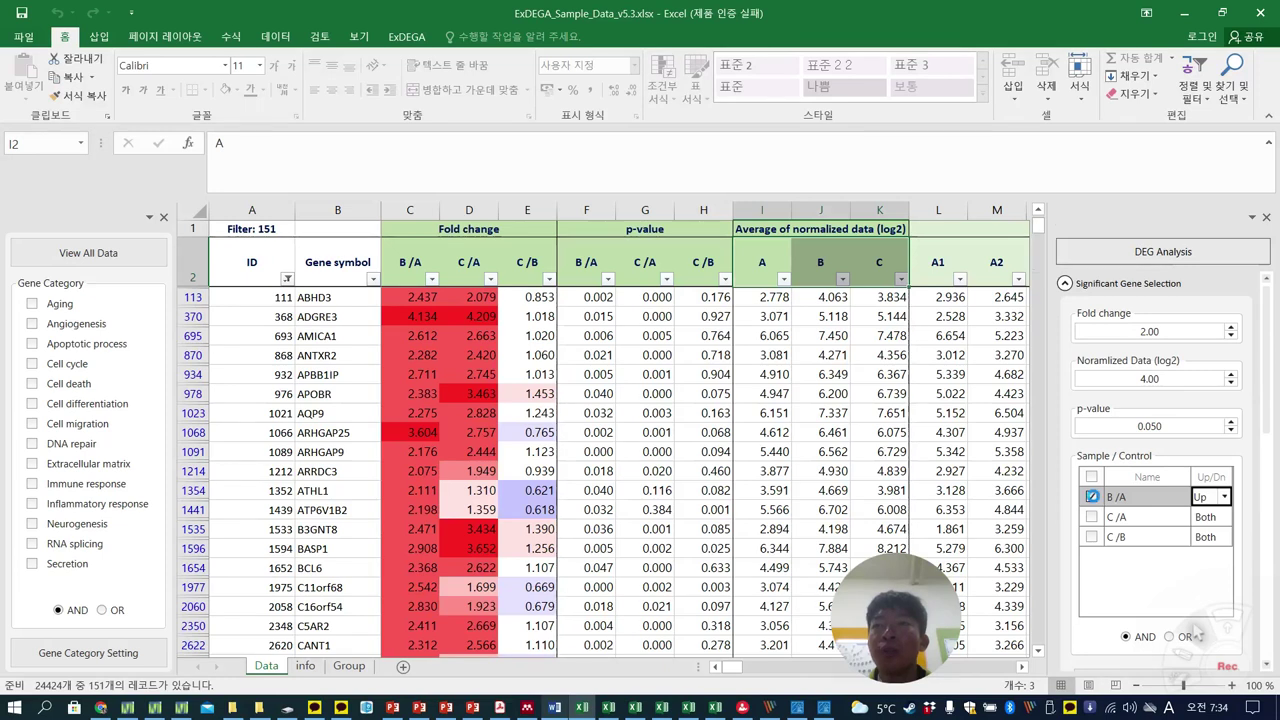
left_click_drag(760, 263, 870, 263)
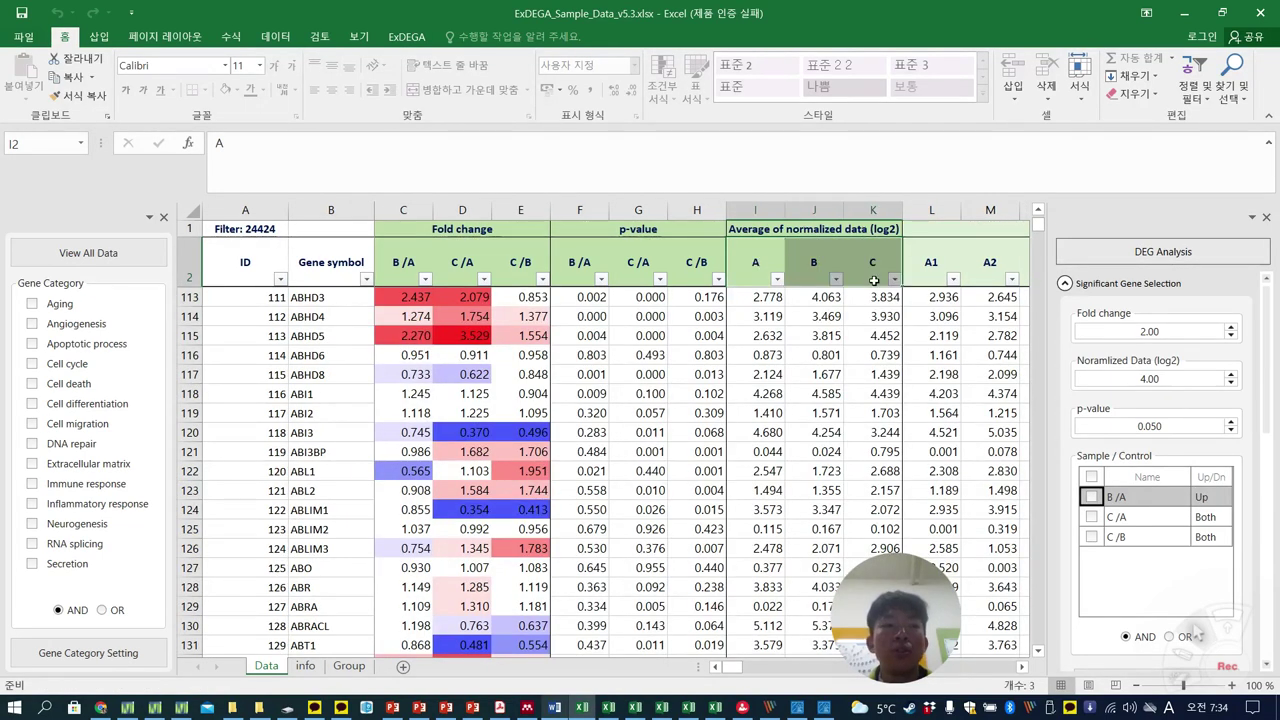
key("ctrl+shift+Down")
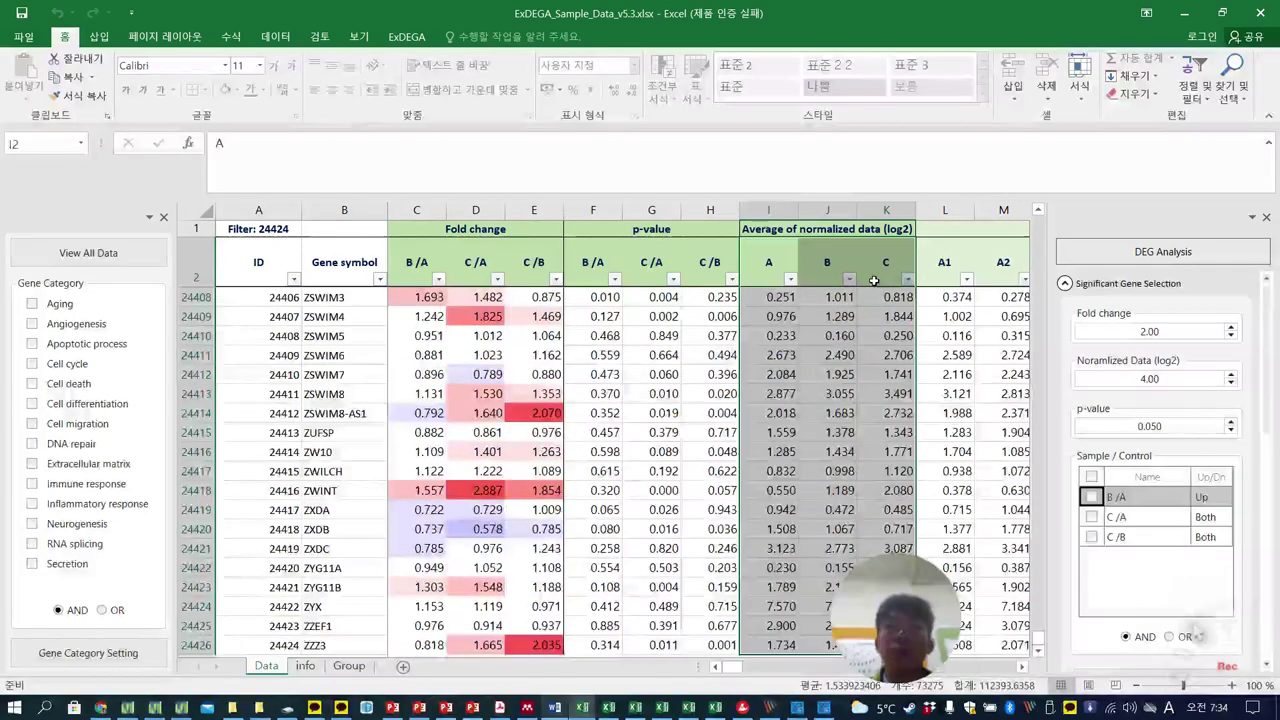
key("ctrl+c")
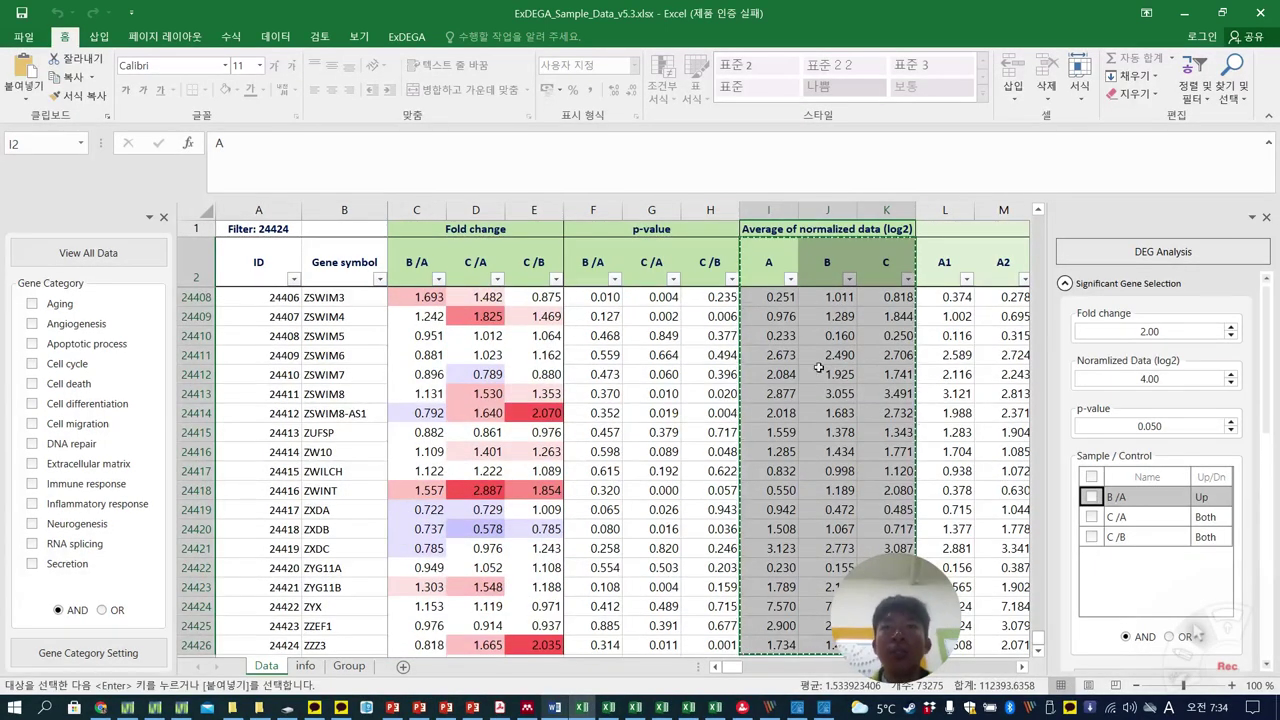
Create a blank workbook and paste the copied average of normalized data columns starting at cell A1
left_click(18, 37)
left_click(42, 101)
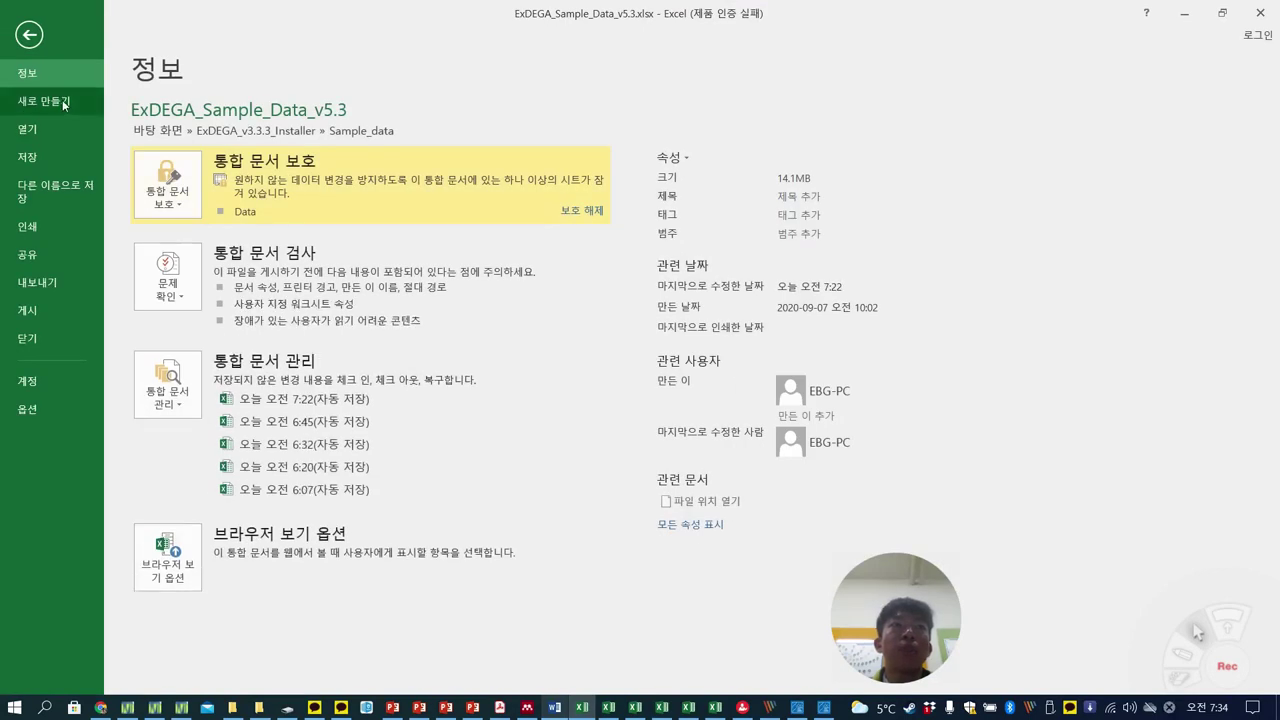
left_click(229, 274)
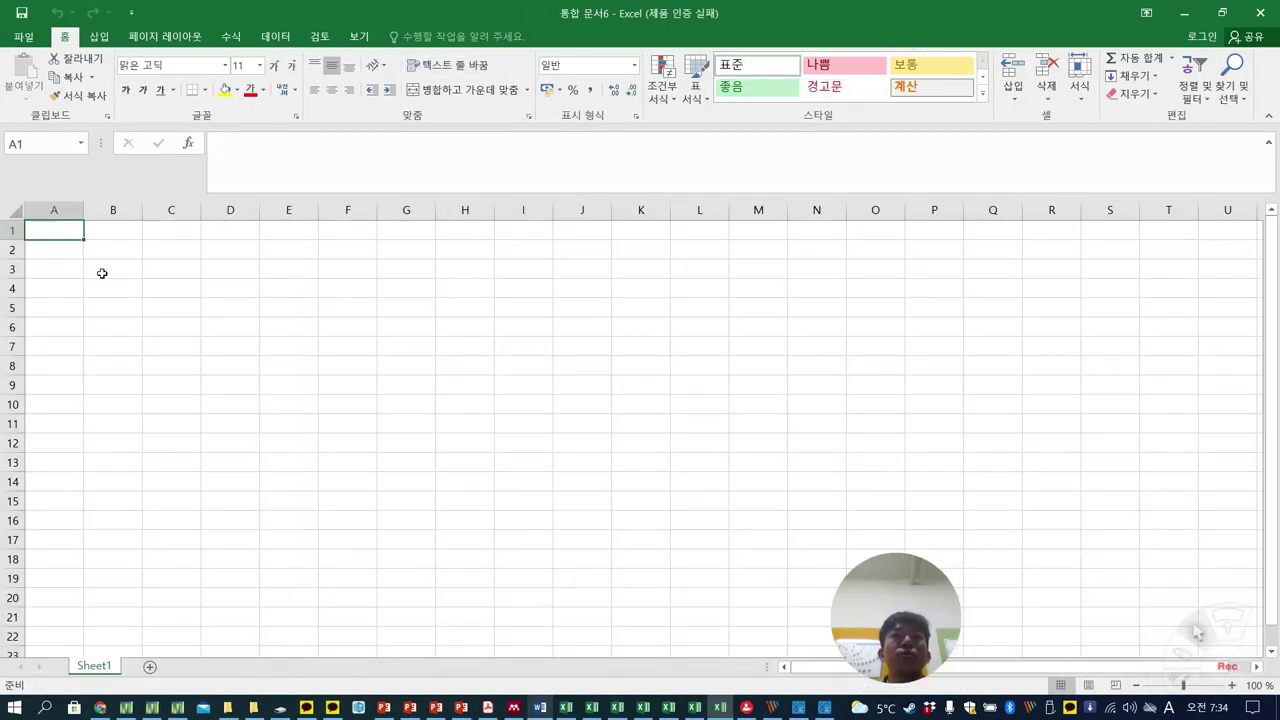
key("ctrl+c")
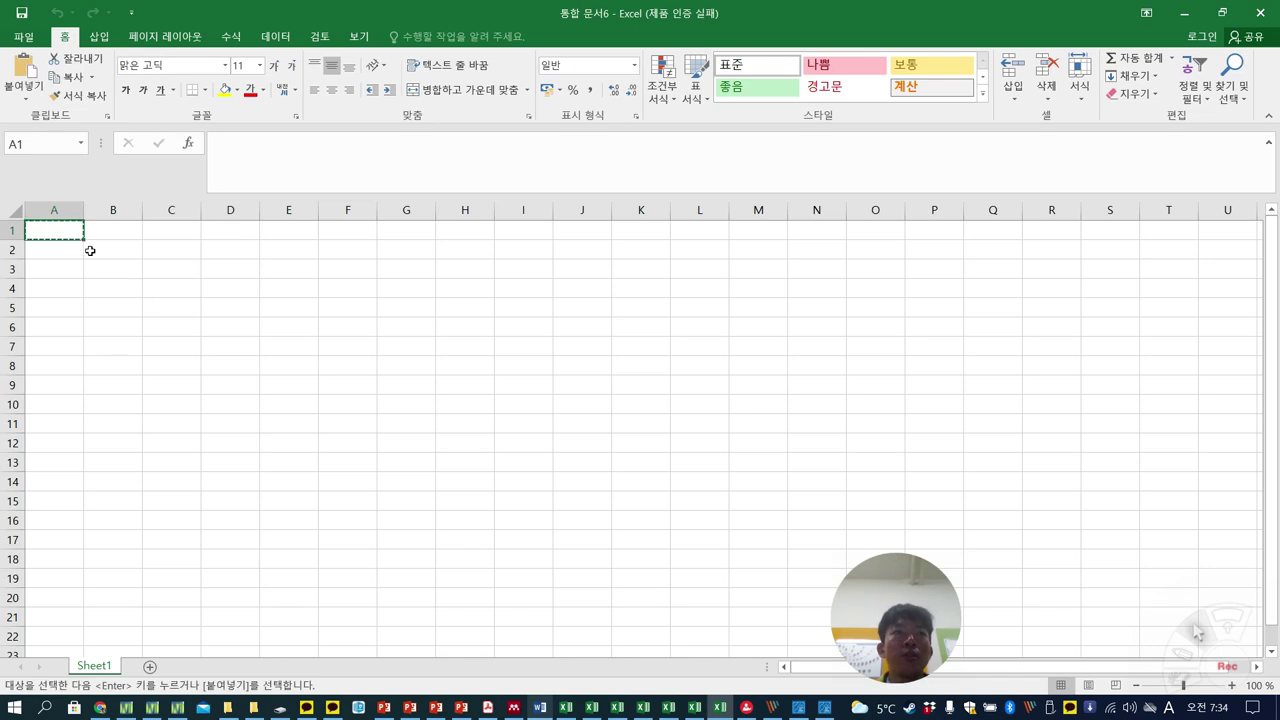
left_click(566, 708)
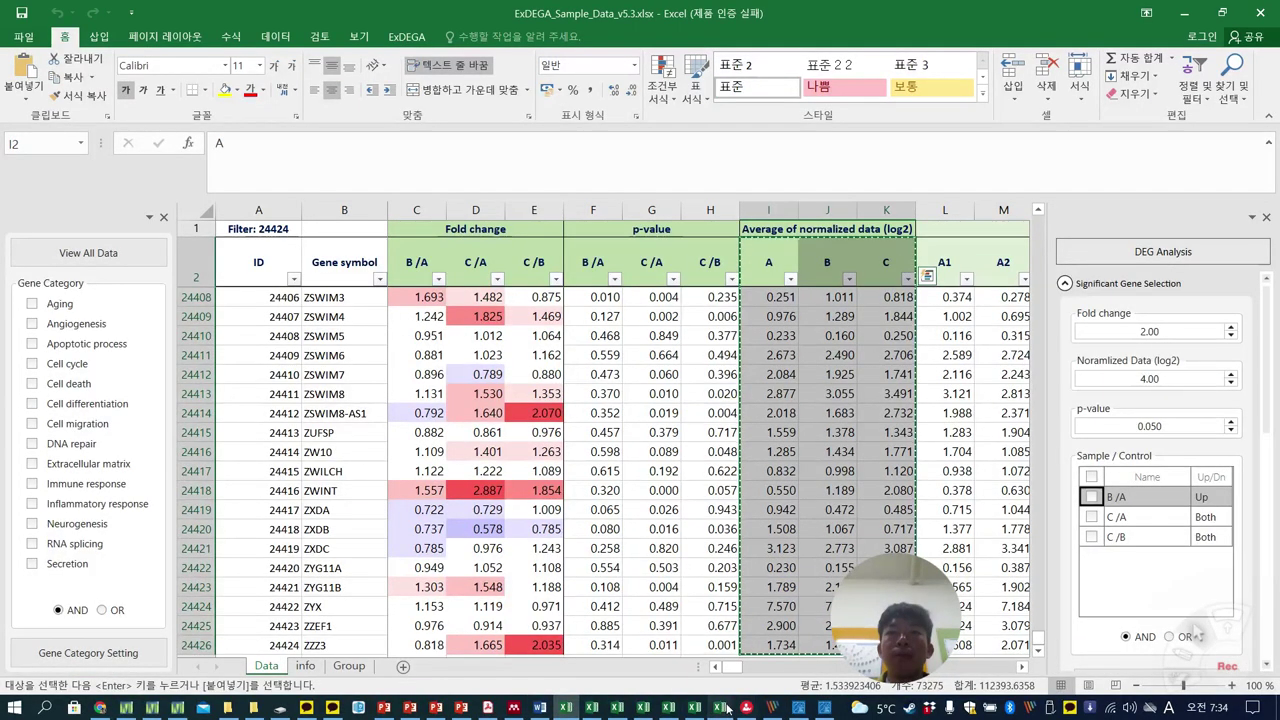
key("alt+Tab")
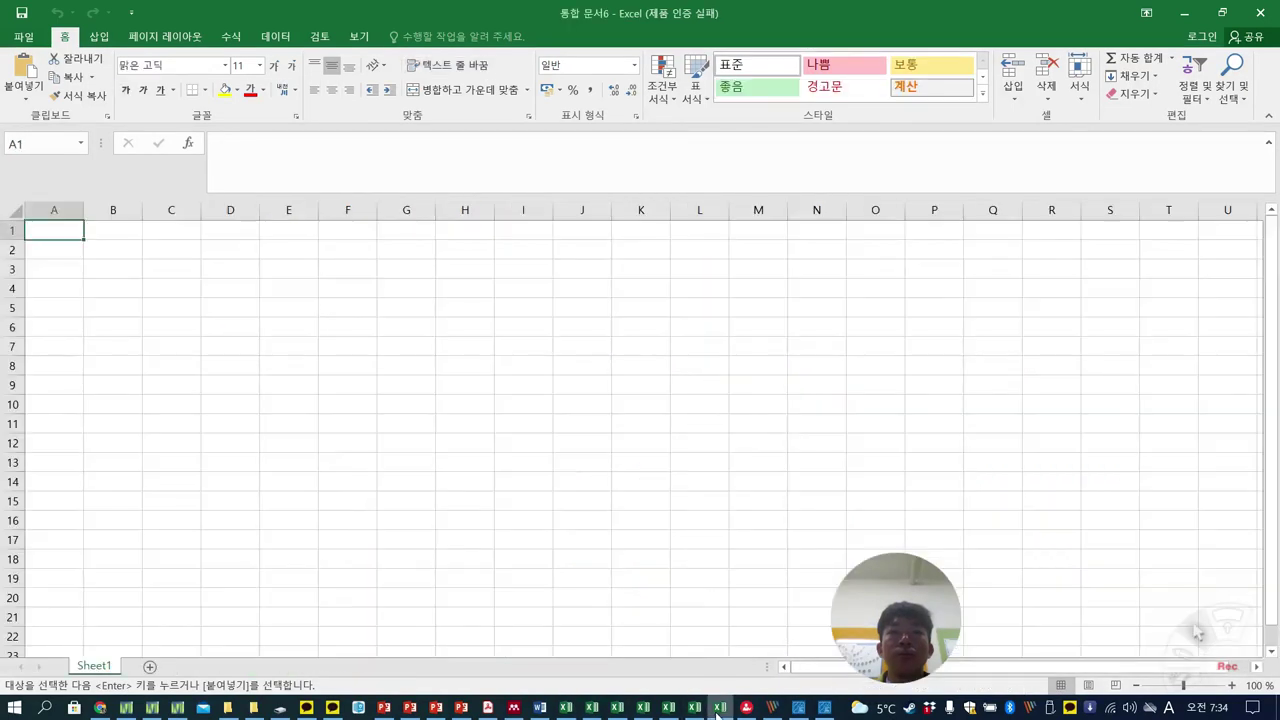
key("ctrl+v")
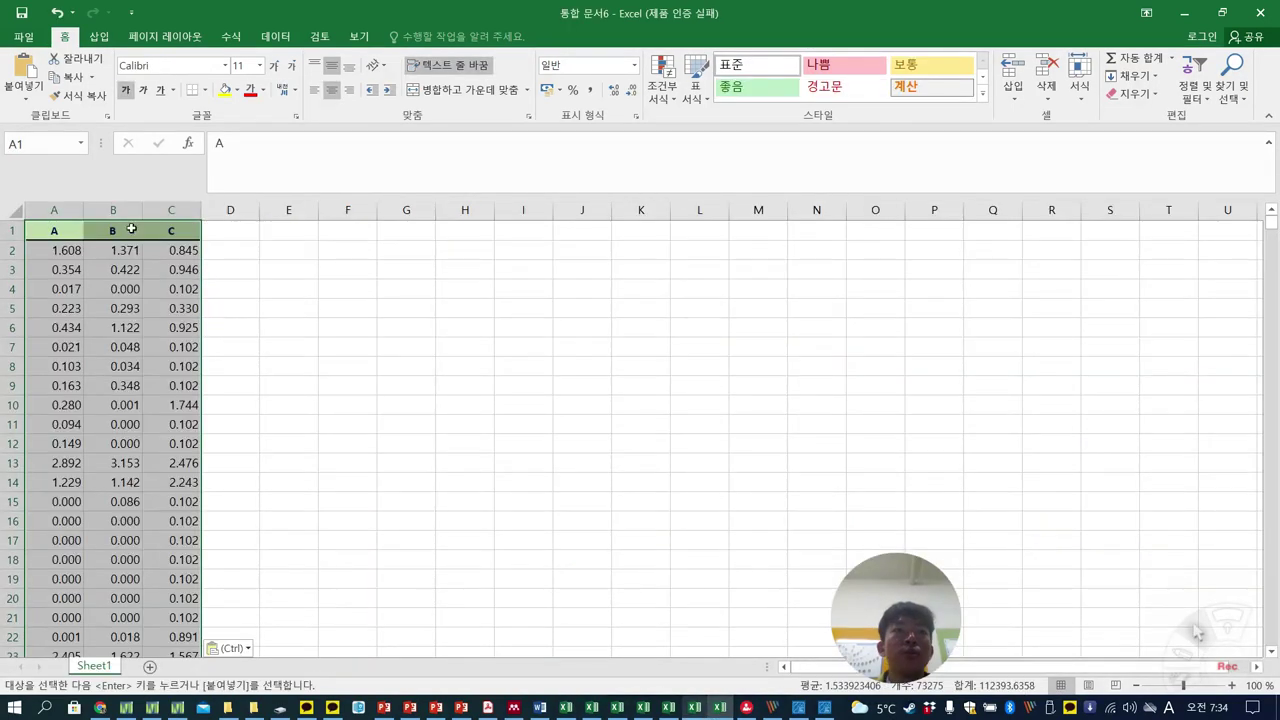
Save the new workbook on the desktop as tab-delimited text named heatmap normalized, accepting the format's limitations
left_click(30, 37)
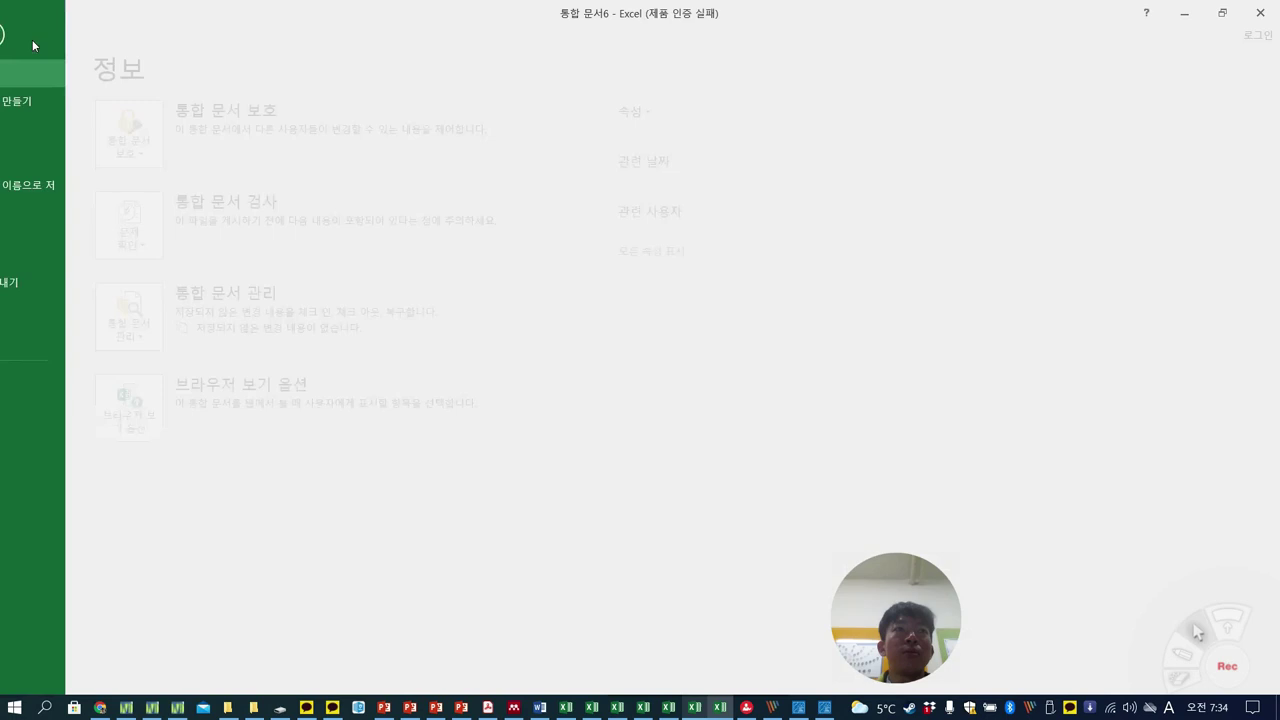
left_click(62, 193)
left_click(208, 225)
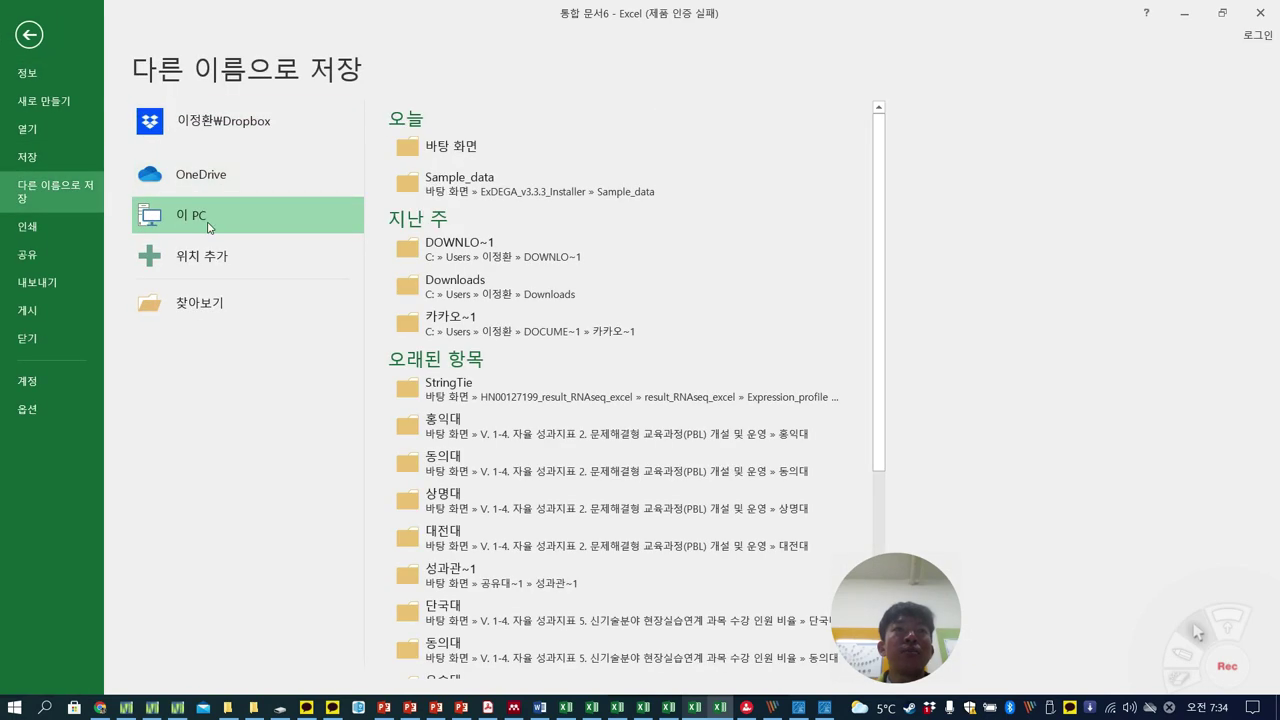
left_click(205, 220)
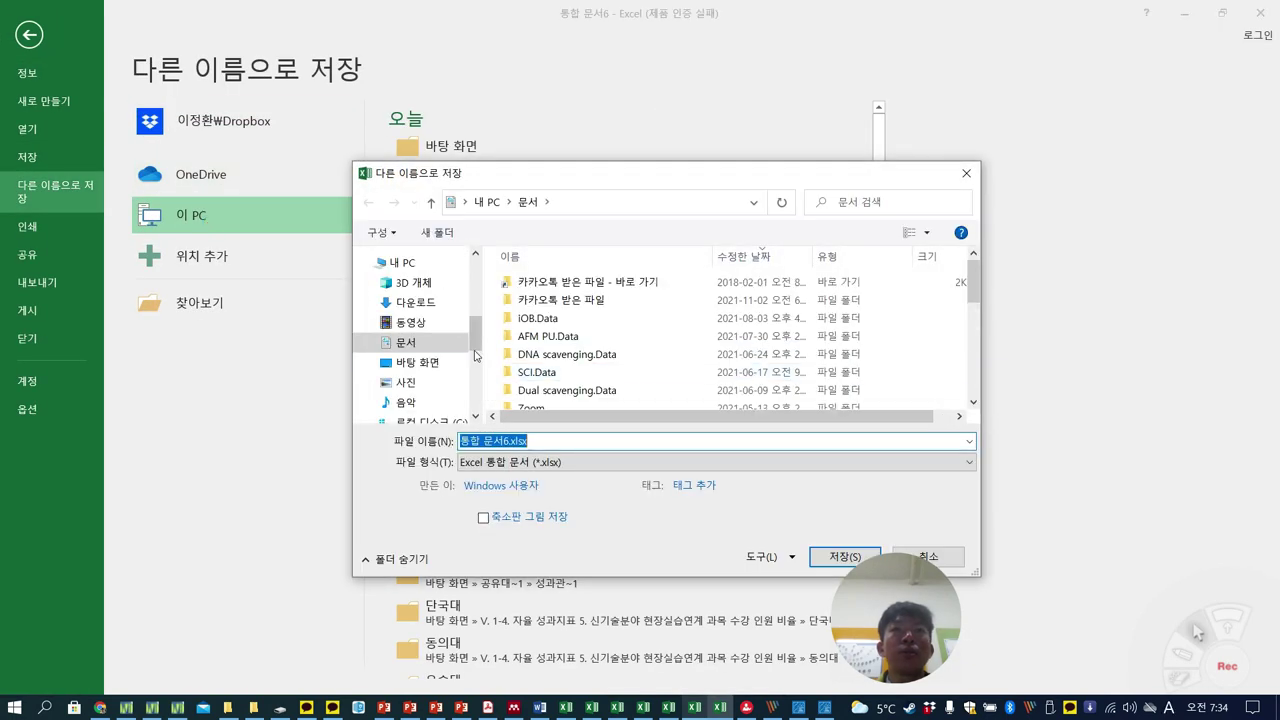
left_click(426, 364)
left_click(559, 440)
left_click(555, 462)
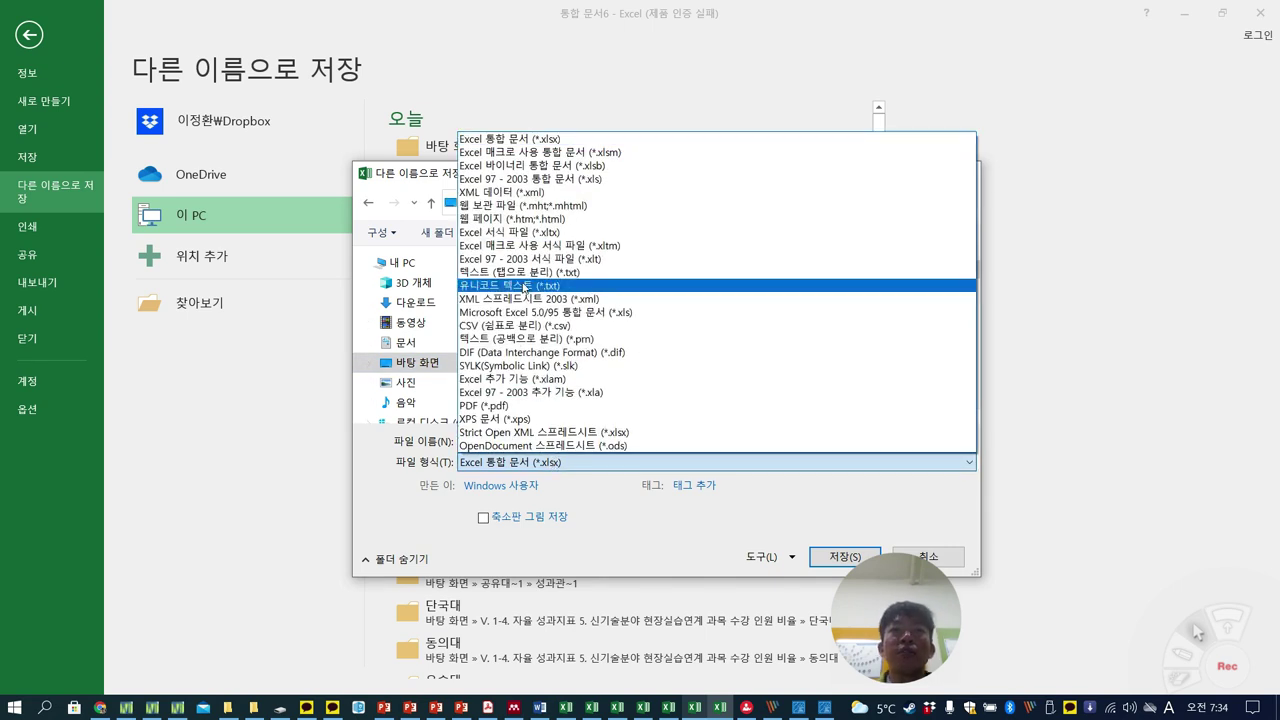
left_click(525, 272)
left_click(540, 440)
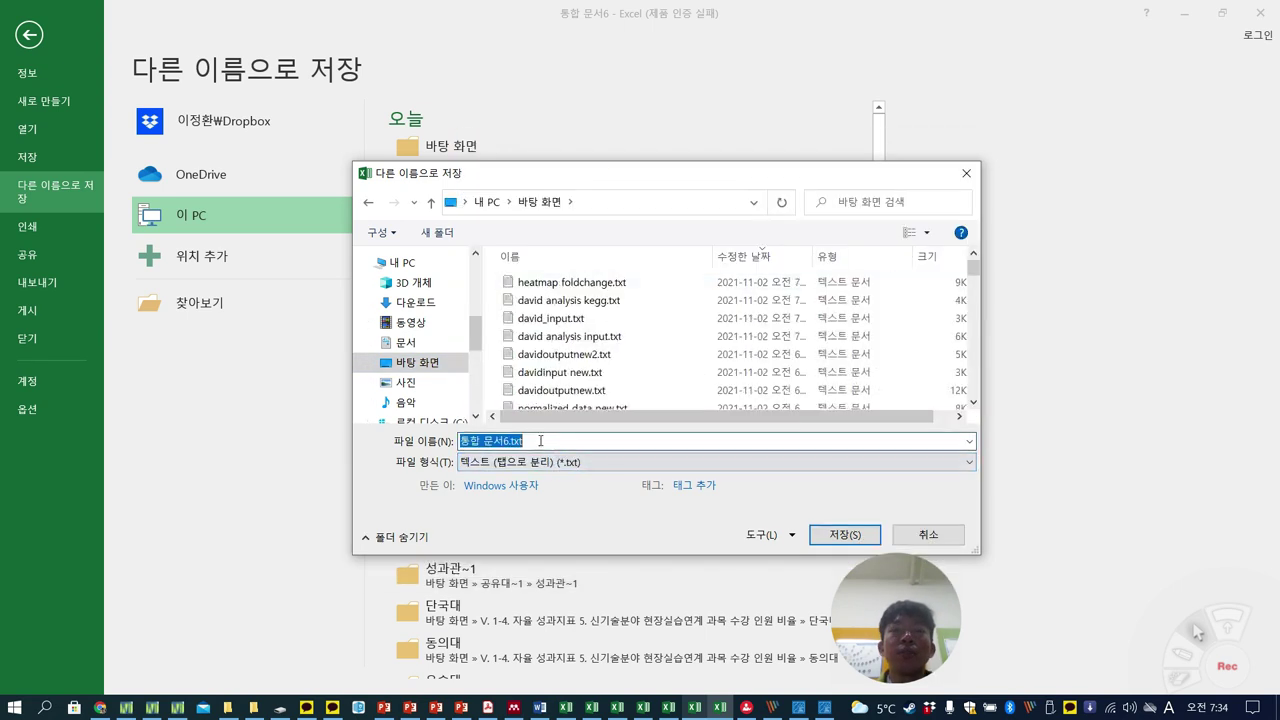
type("heatmap normalized")
key("Return")
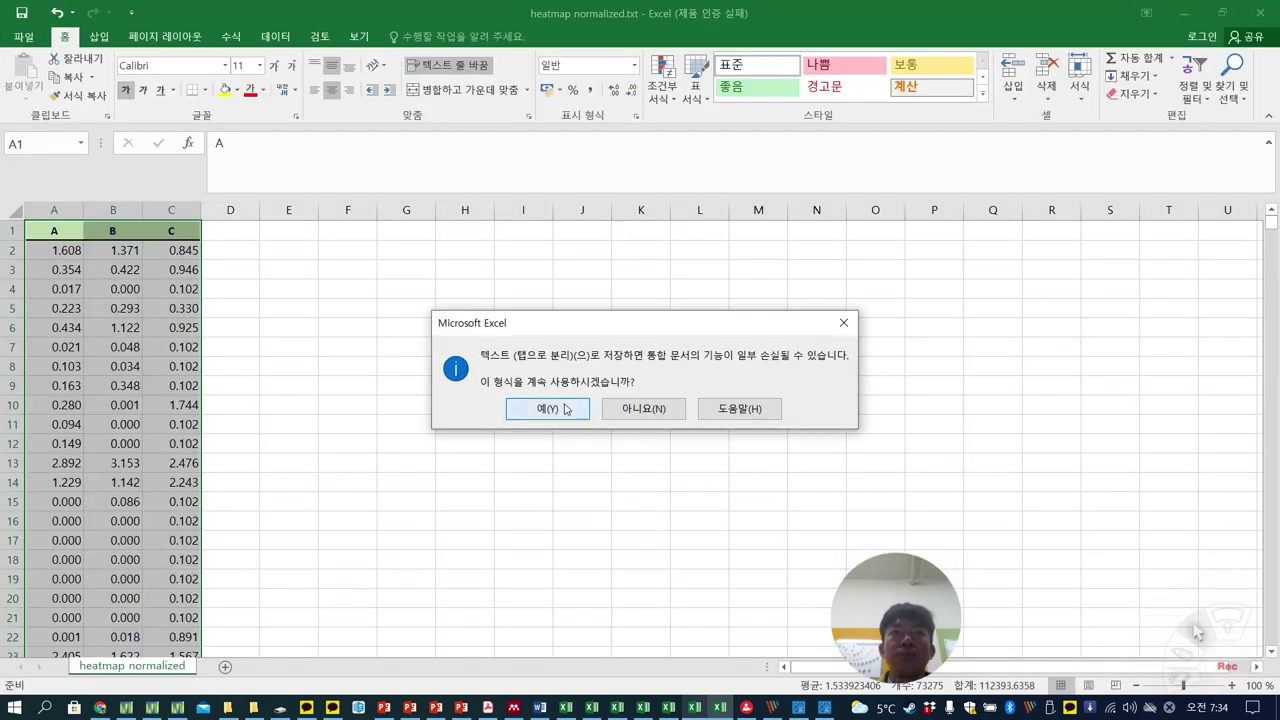
left_click(564, 406)
Switch to ExDEGA Graphic Plus and try to load heatmap normalized.txt as the hierarchical clustering input
left_click(804, 709)
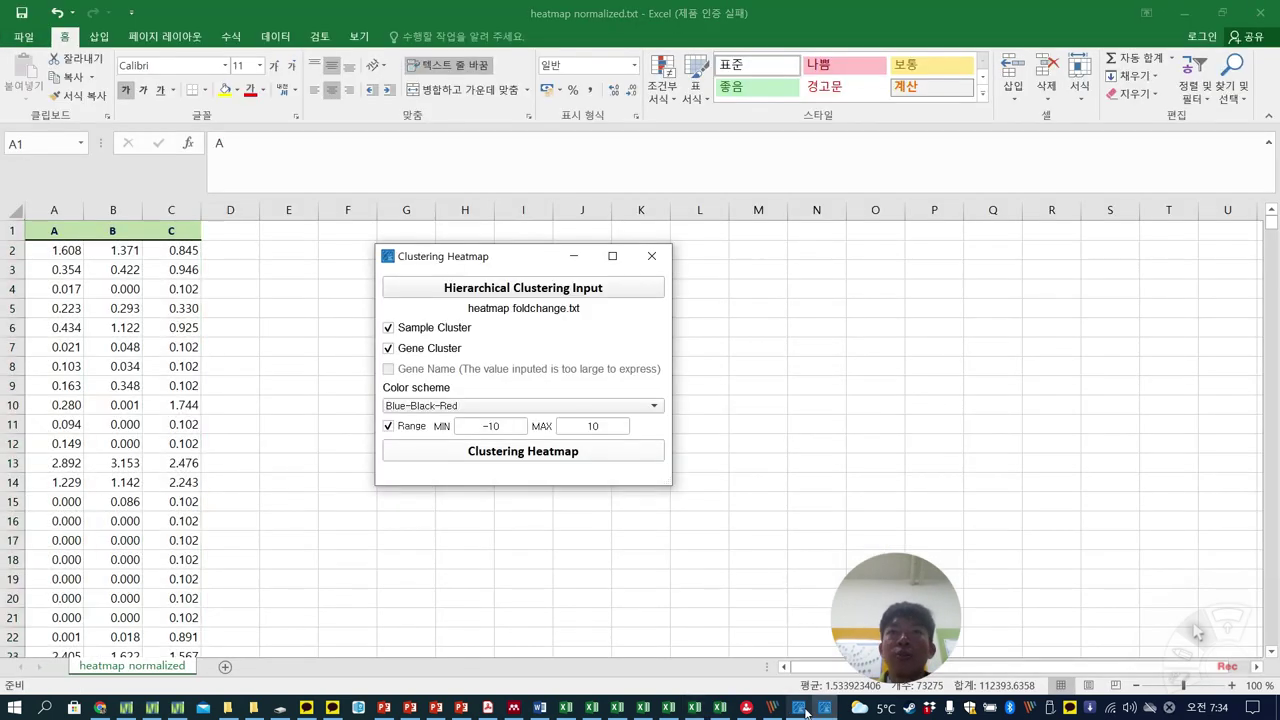
left_click(557, 291)
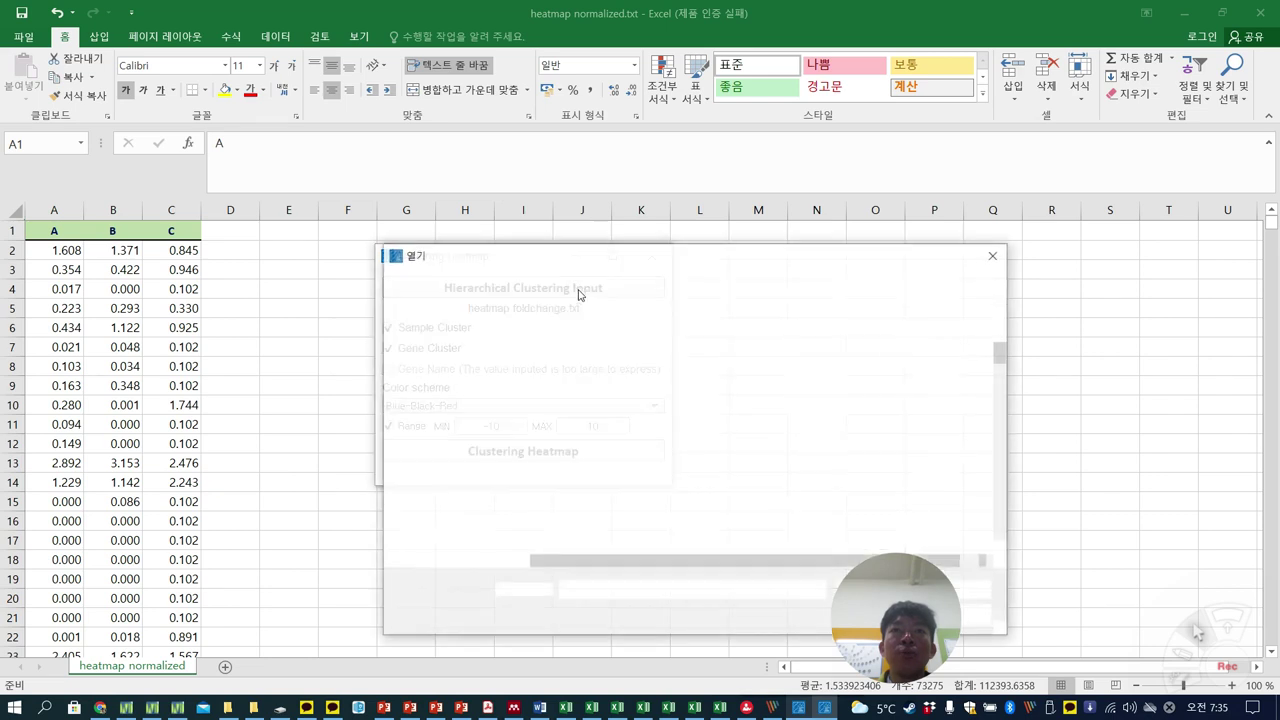
double_click(643, 364)
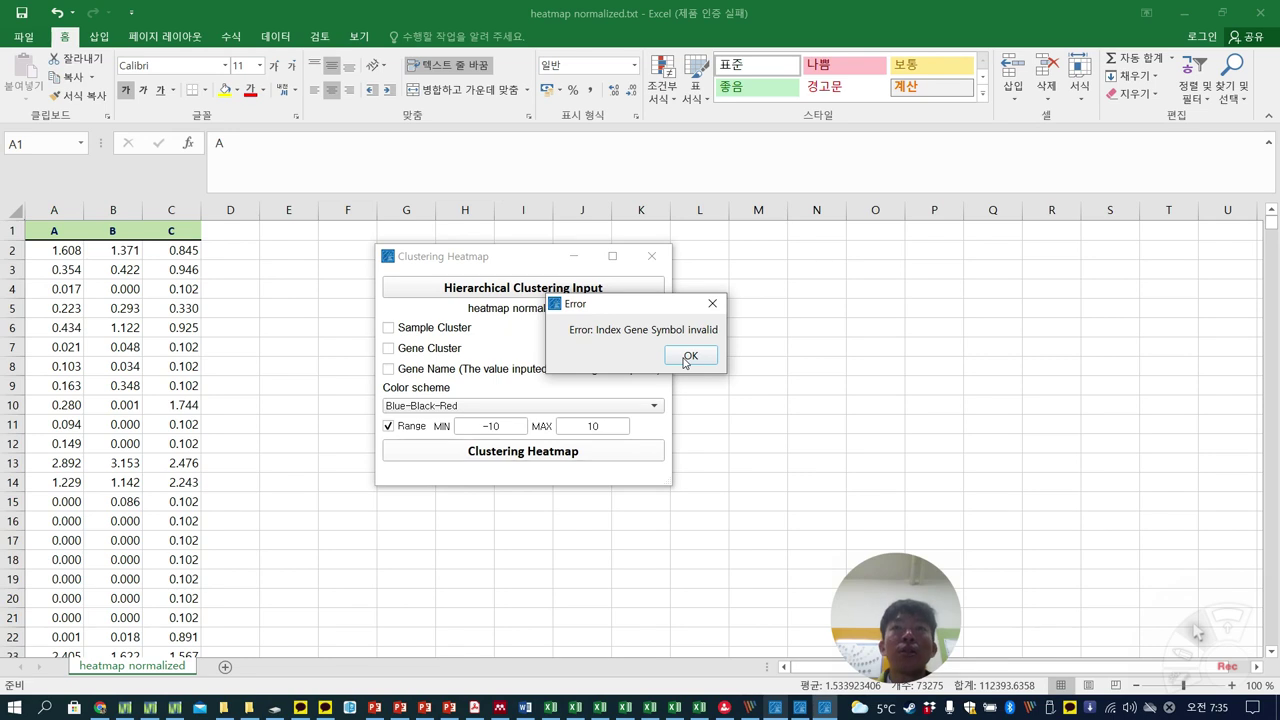
left_click(689, 357)
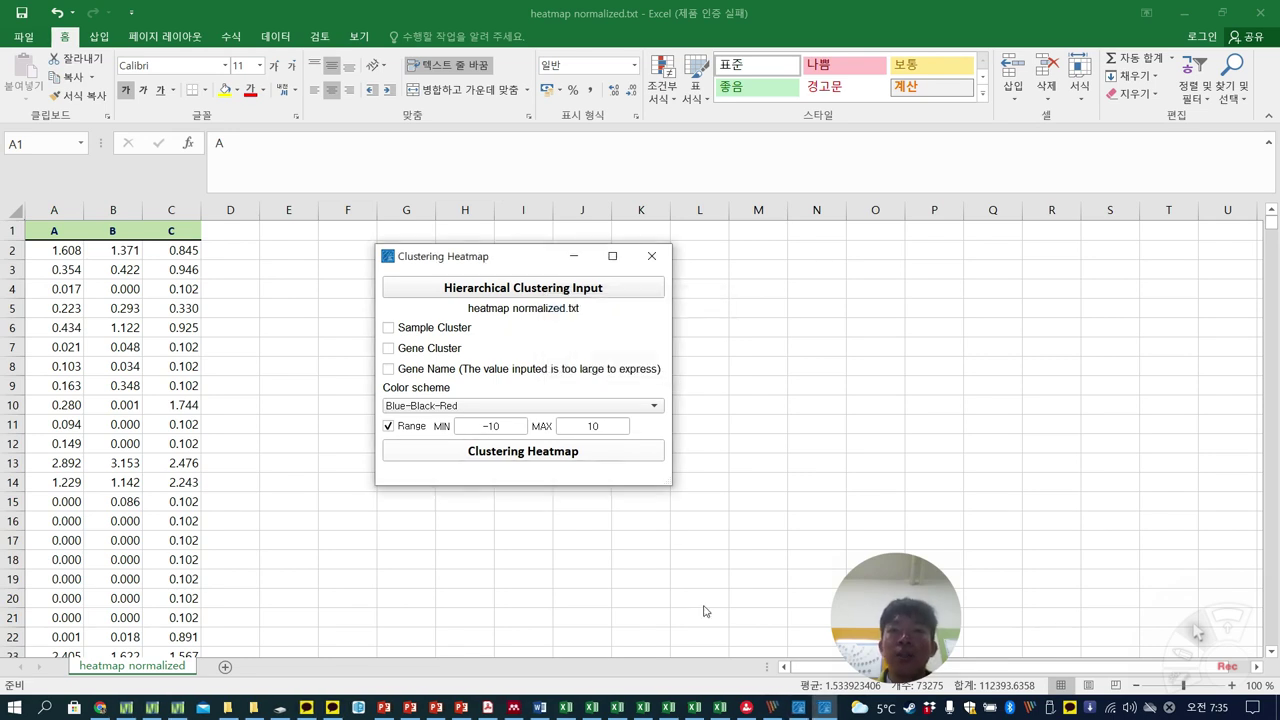
Close the clustering heatmap window and insert an empty column before the A column in the heatmap normalized workbook
left_click(651, 256)
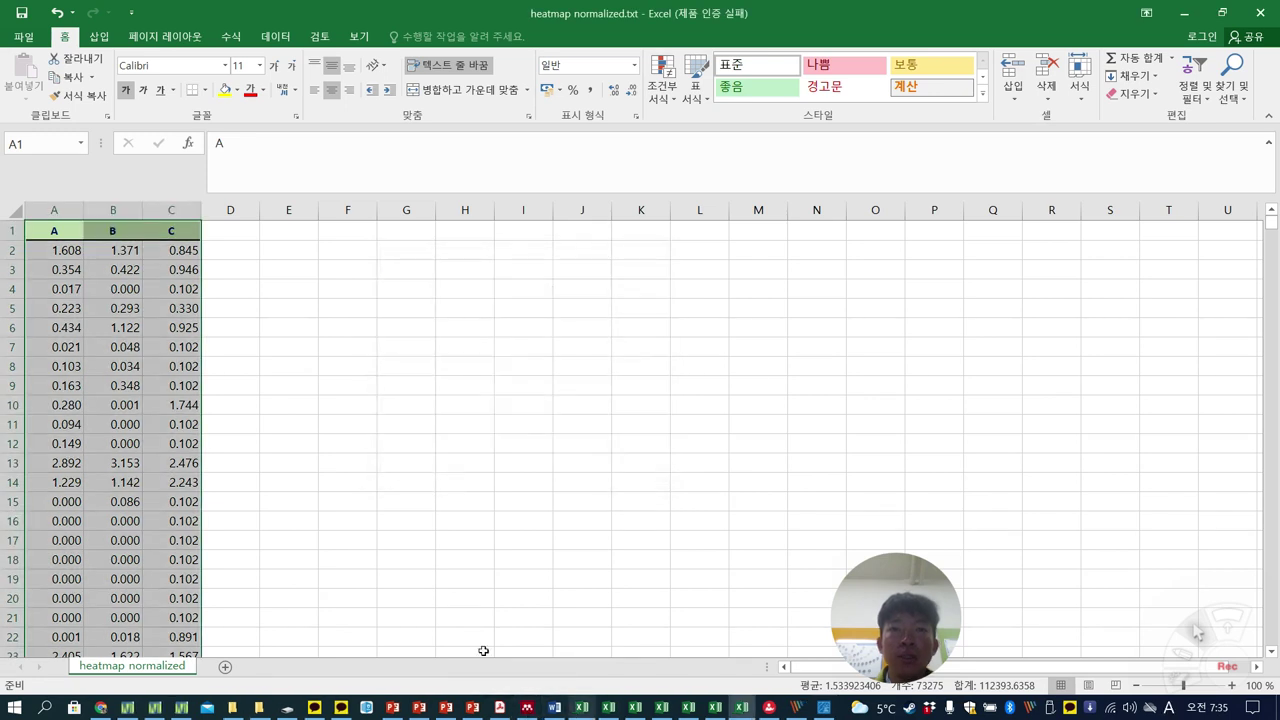
left_click(270, 384)
left_click(65, 213)
right_click(62, 213)
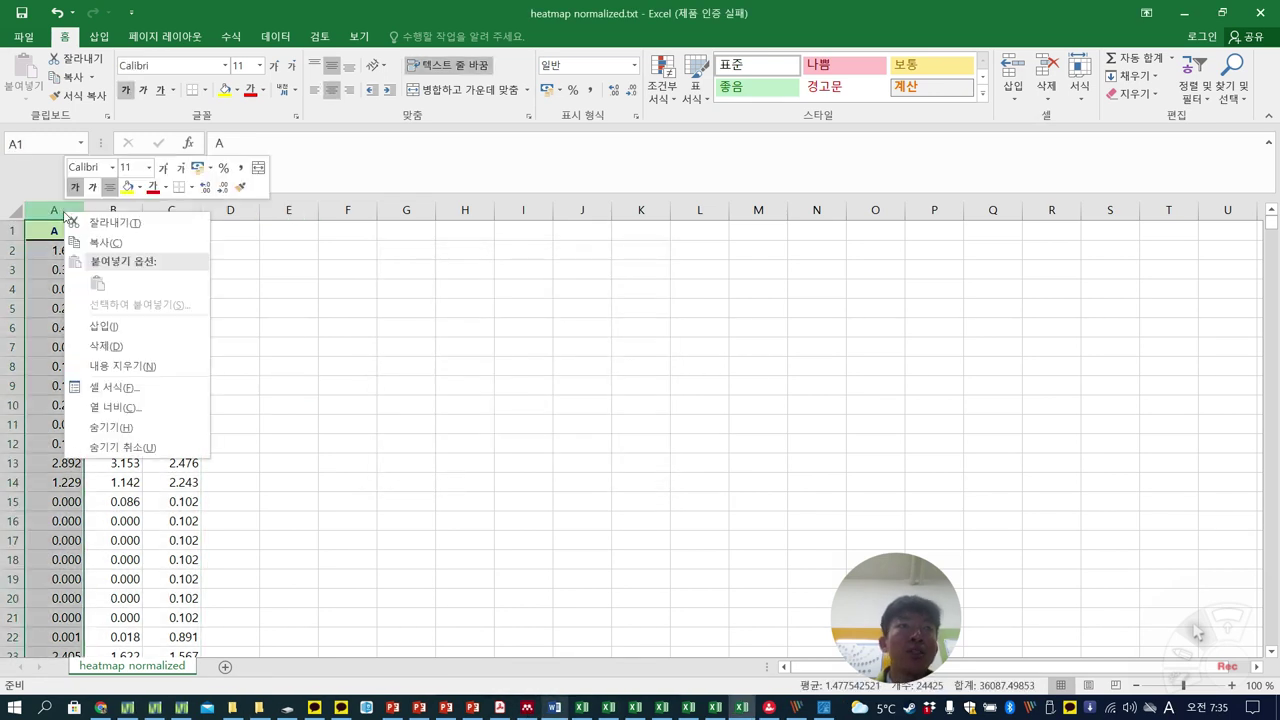
left_click(128, 318)
left_click(400, 342)
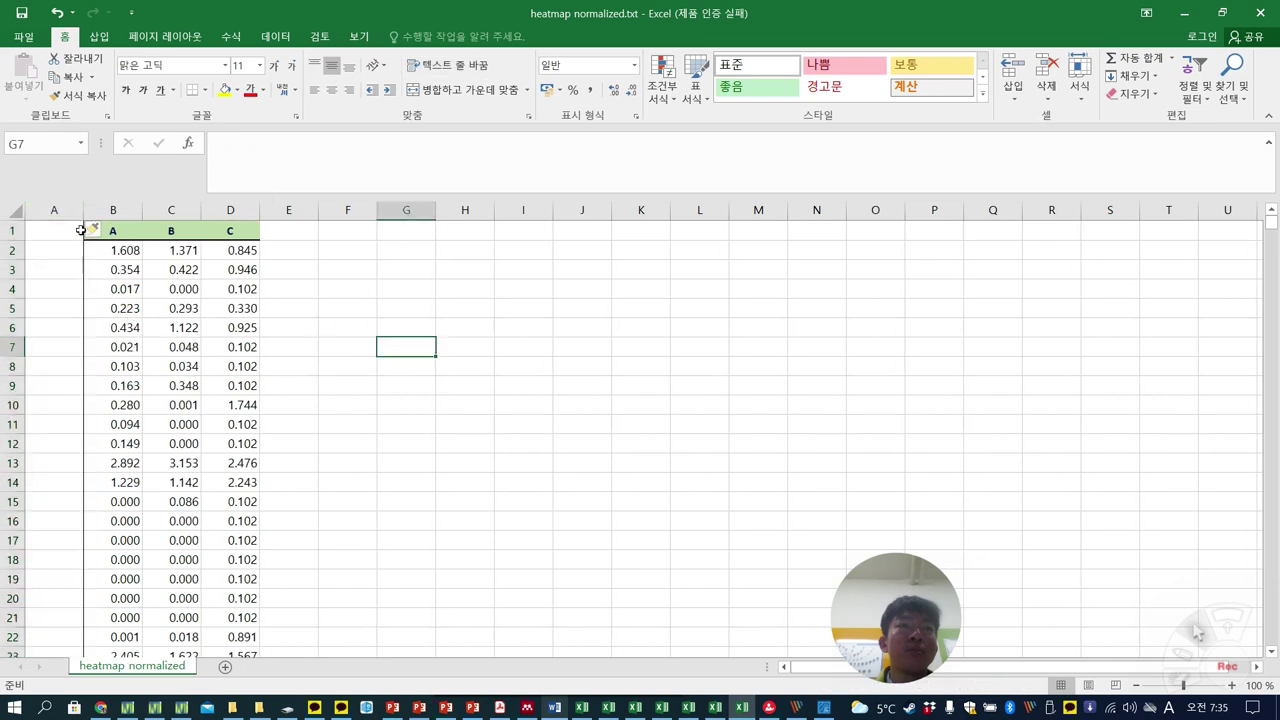
Switch to the RNA-Seq/Microarray manual in Acrobat Reader and examine the clustering heatmap input file example in Figure 1-20
left_click(500, 707)
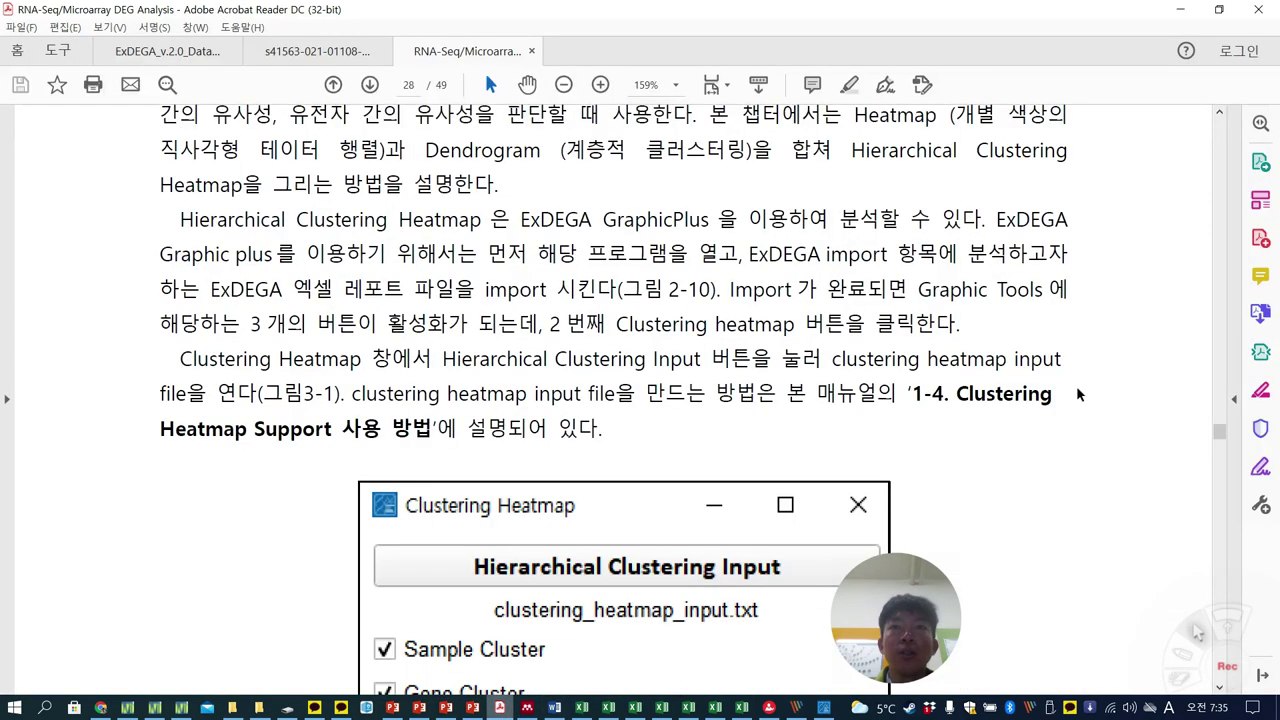
left_click_drag(1219, 436, 1226, 302)
scroll(1226, 315, "down", 3)
scroll(456, 450, "up", 1)
scroll(539, 402, "down", 1)
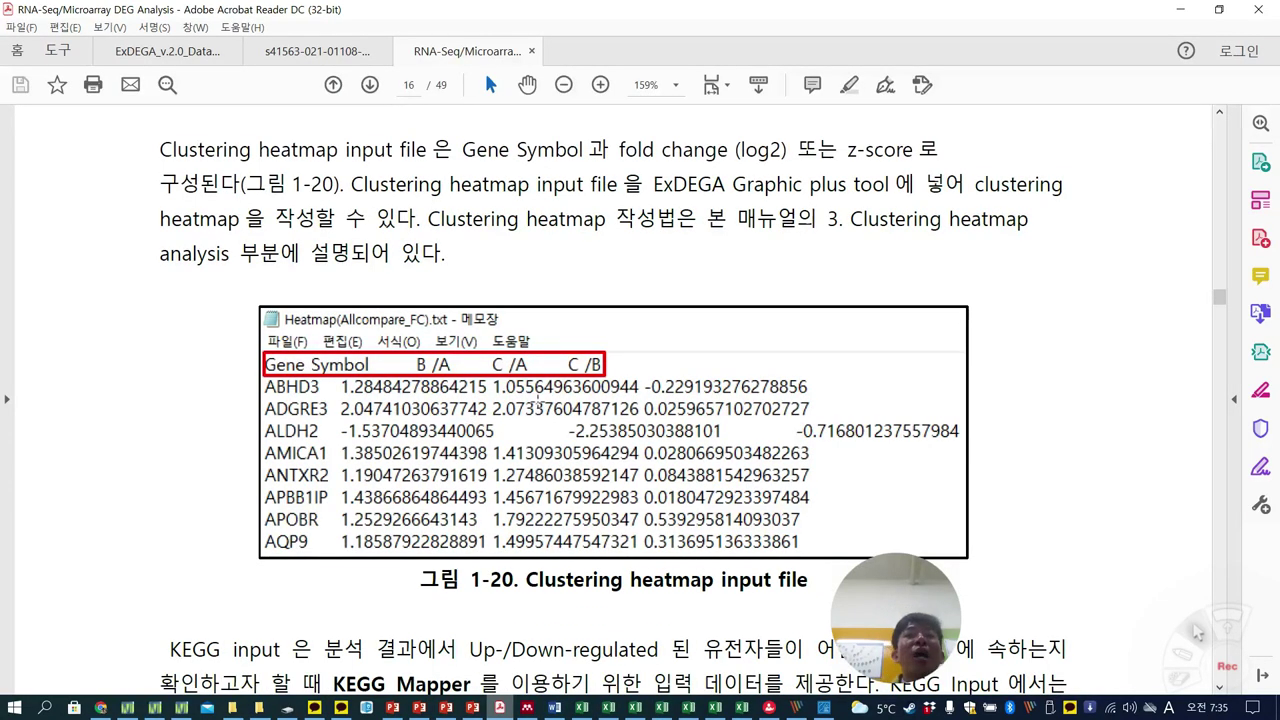
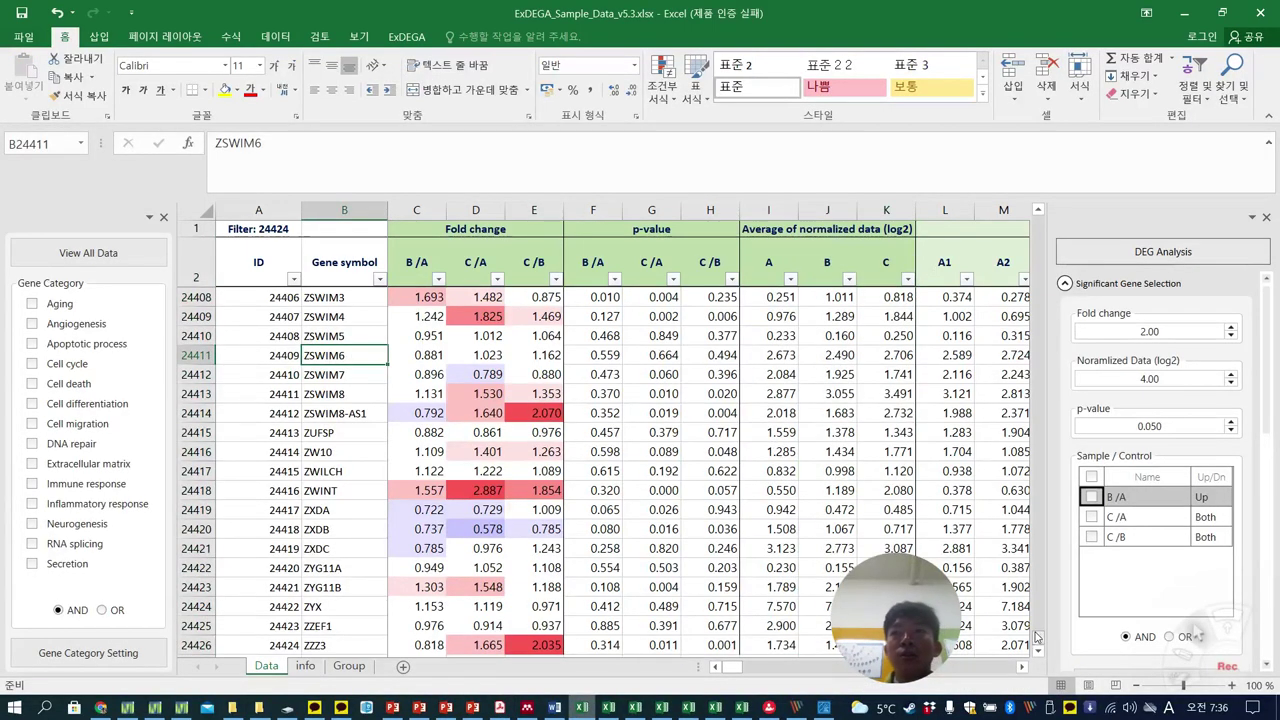
Copy the Gene symbol column with its header from ExDEGA_Sample_Data_v5.3.xlsx and paste it at cell A1 of heatmap normalized.txt
left_click_drag(1036, 637, 1008, 191)
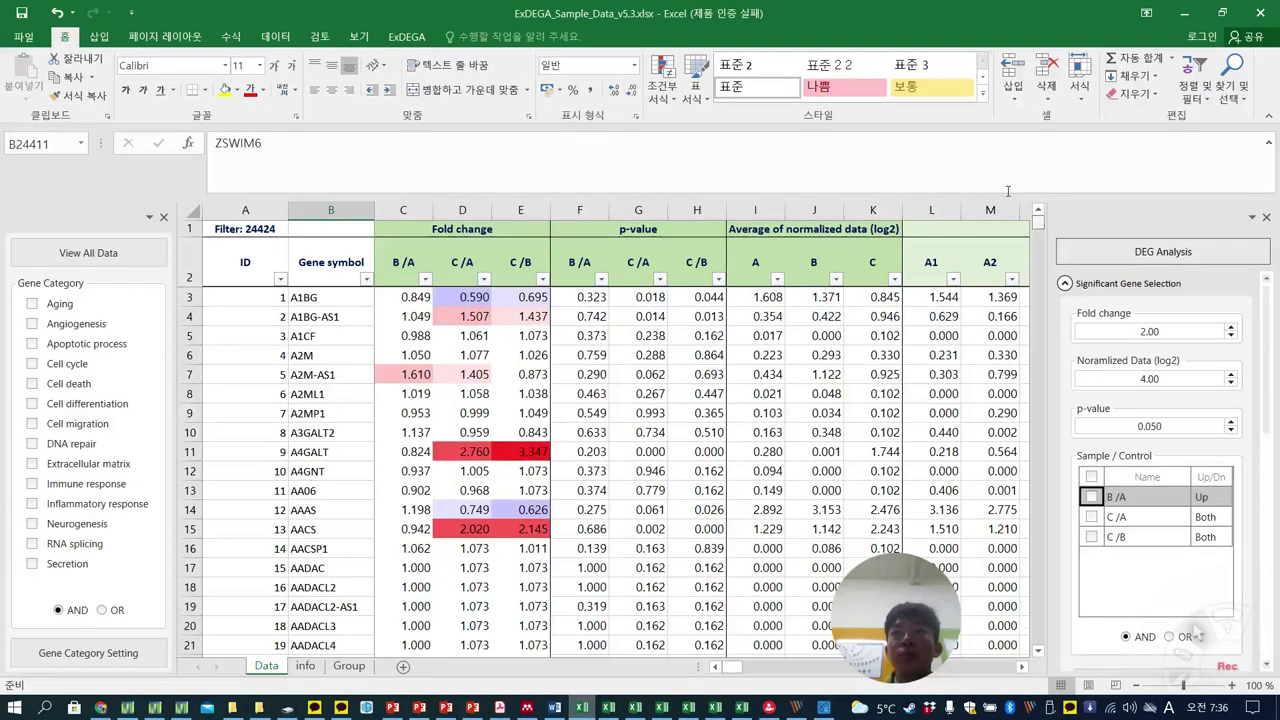
left_click(323, 256)
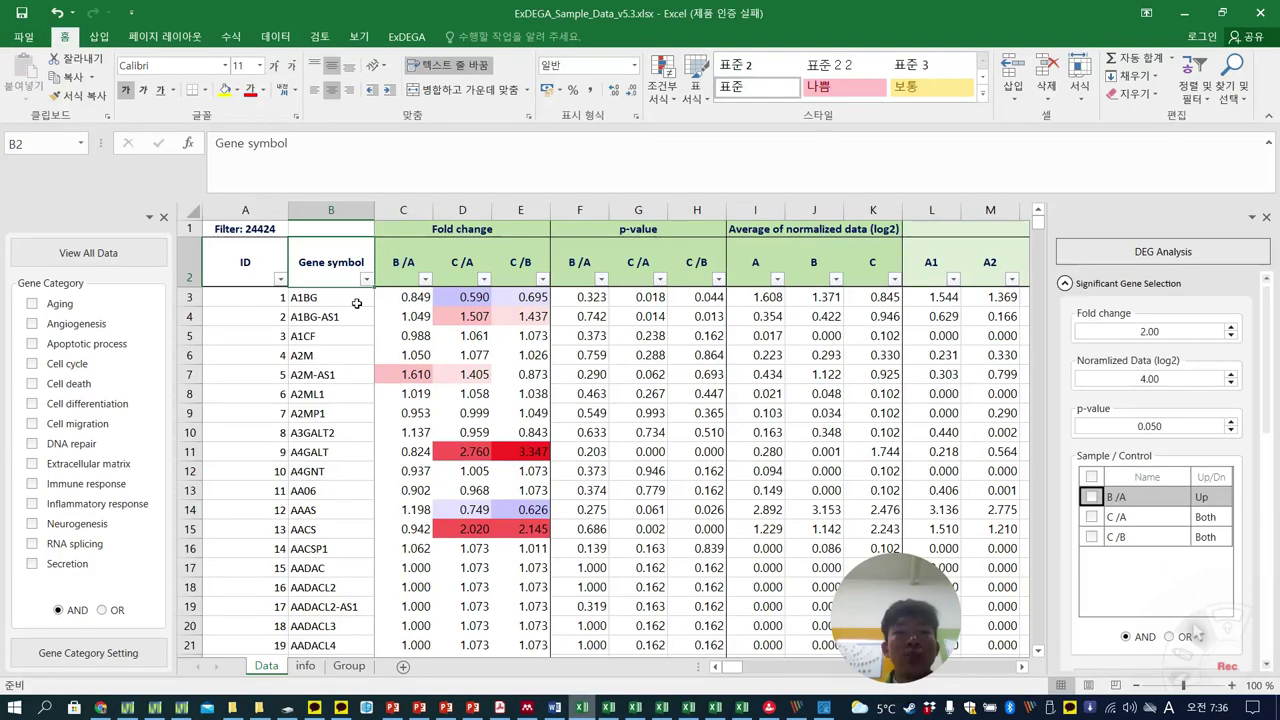
key("ctrl+shift+Down")
key("ctrl+c")
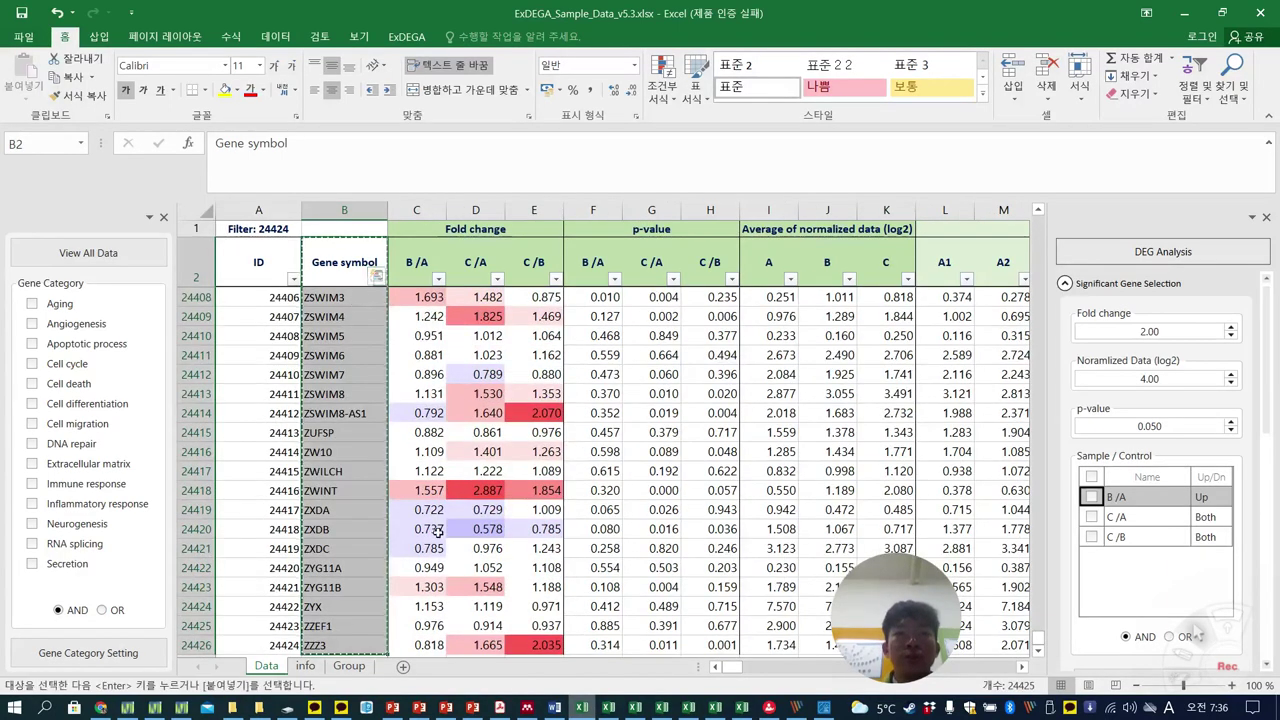
key("alt+Tab")
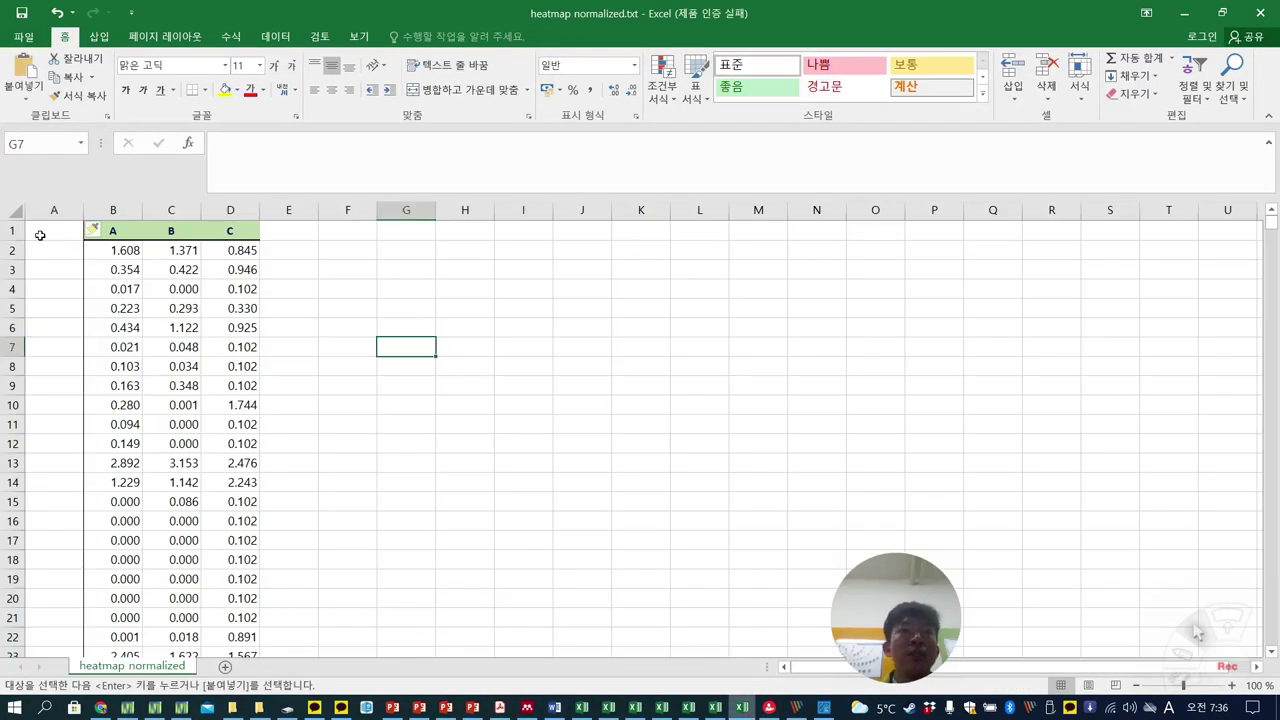
left_click(40, 235)
key("ctrl+v")
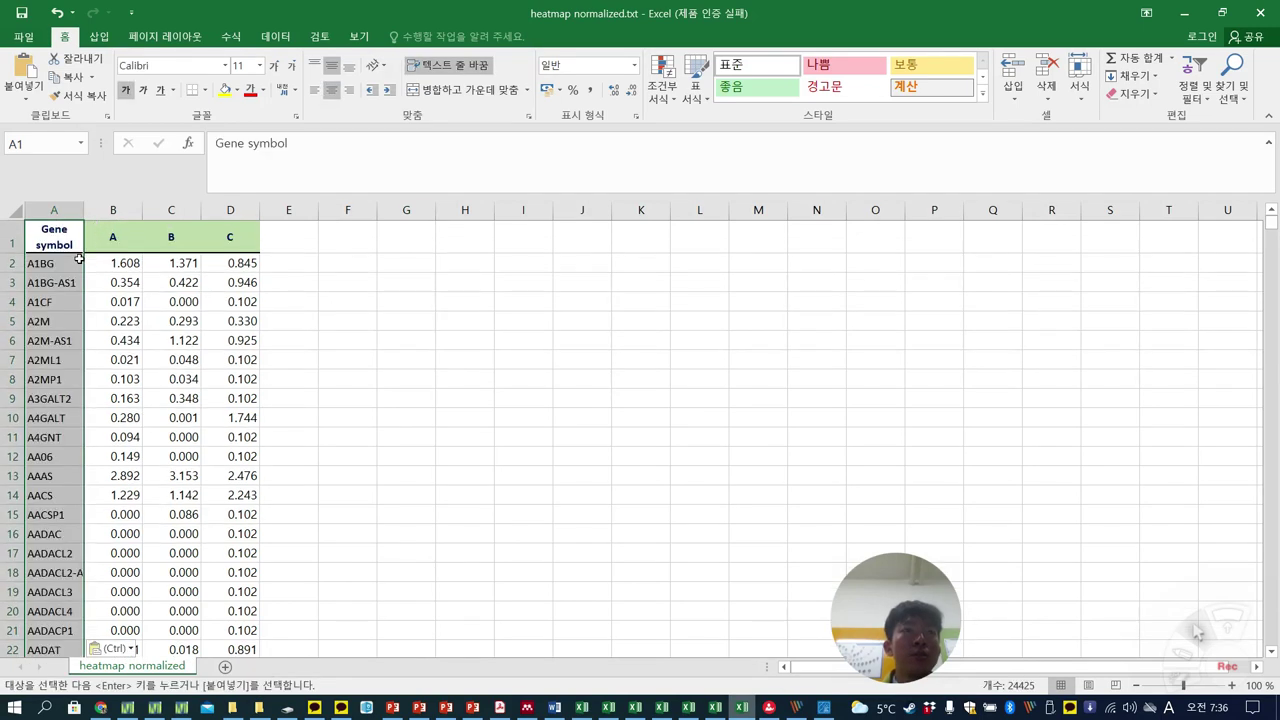
Save heatmap normalized.txt with the gene symbols, keeping the tab-delimited text format
left_click(21, 12)
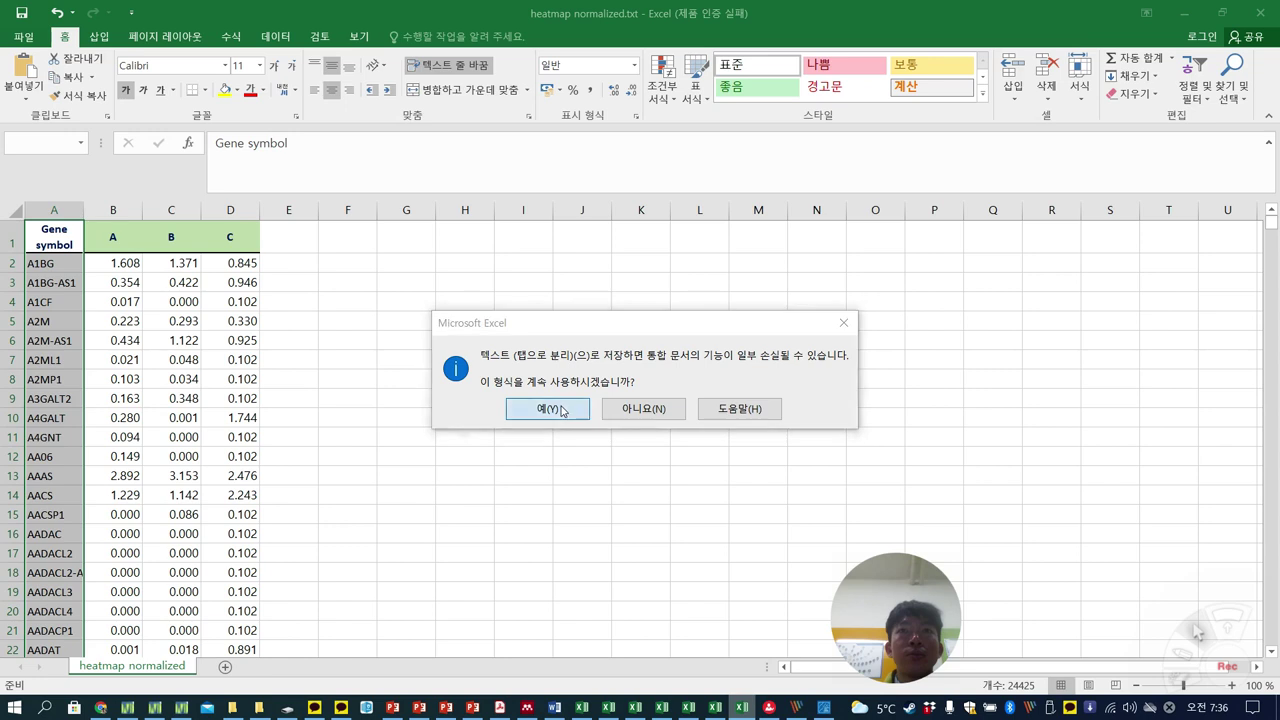
left_click(562, 410)
left_click(356, 374)
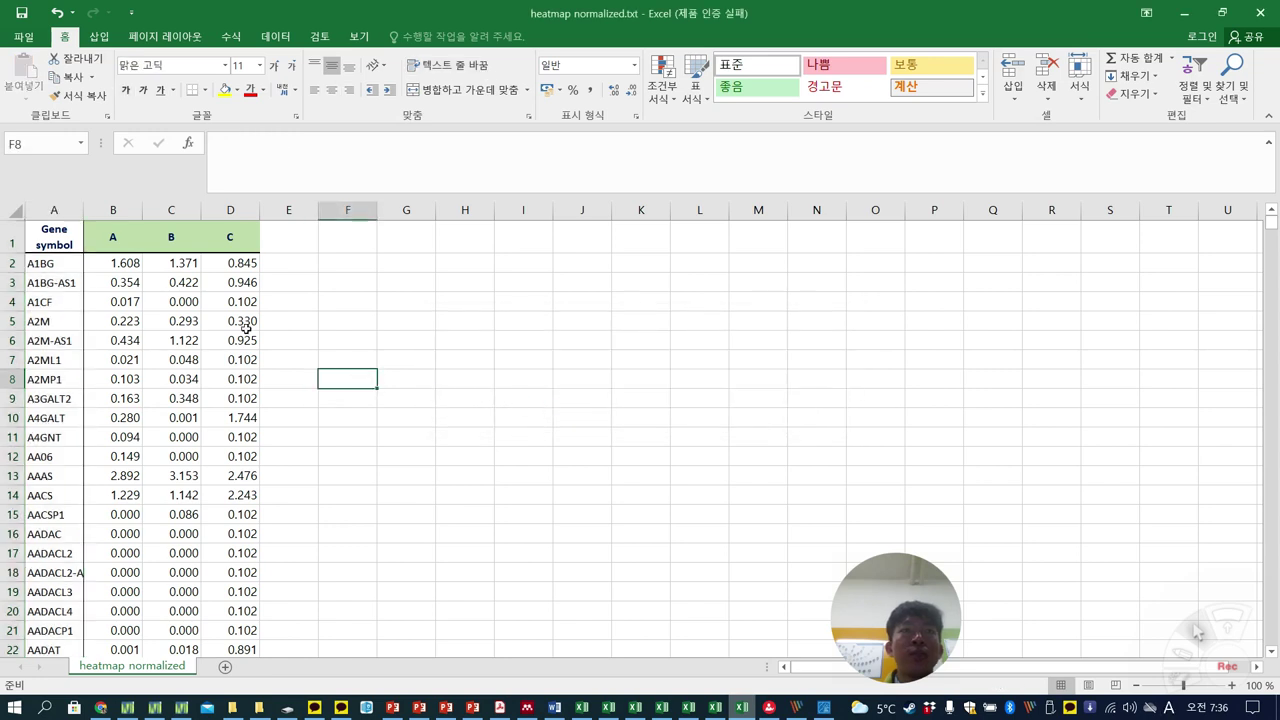
left_click(1260, 12)
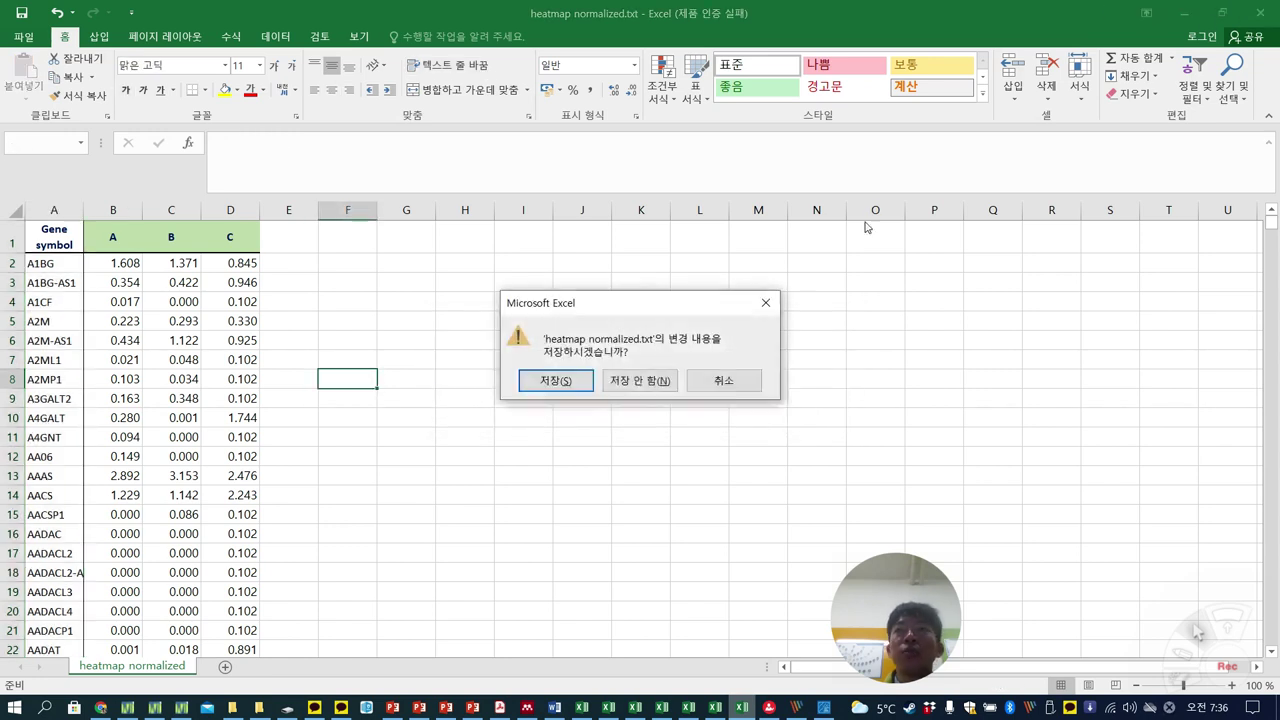
left_click(724, 388)
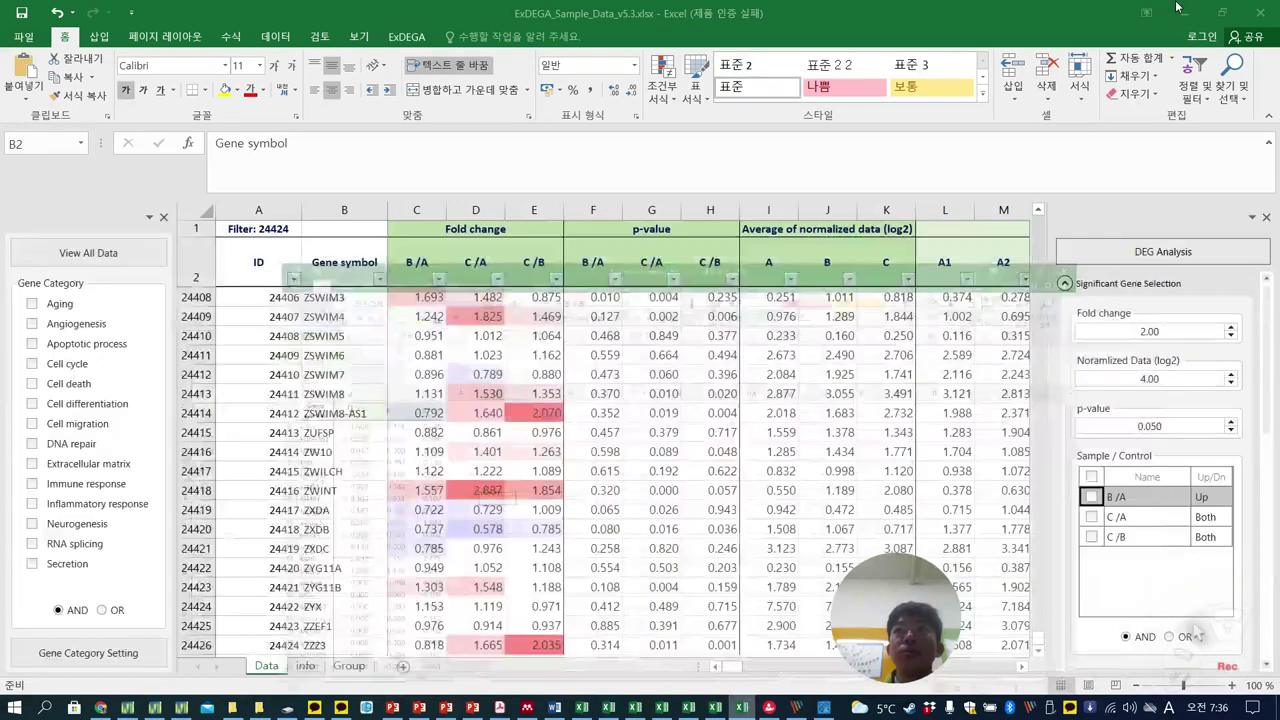
left_click(1184, 12)
left_click(822, 708)
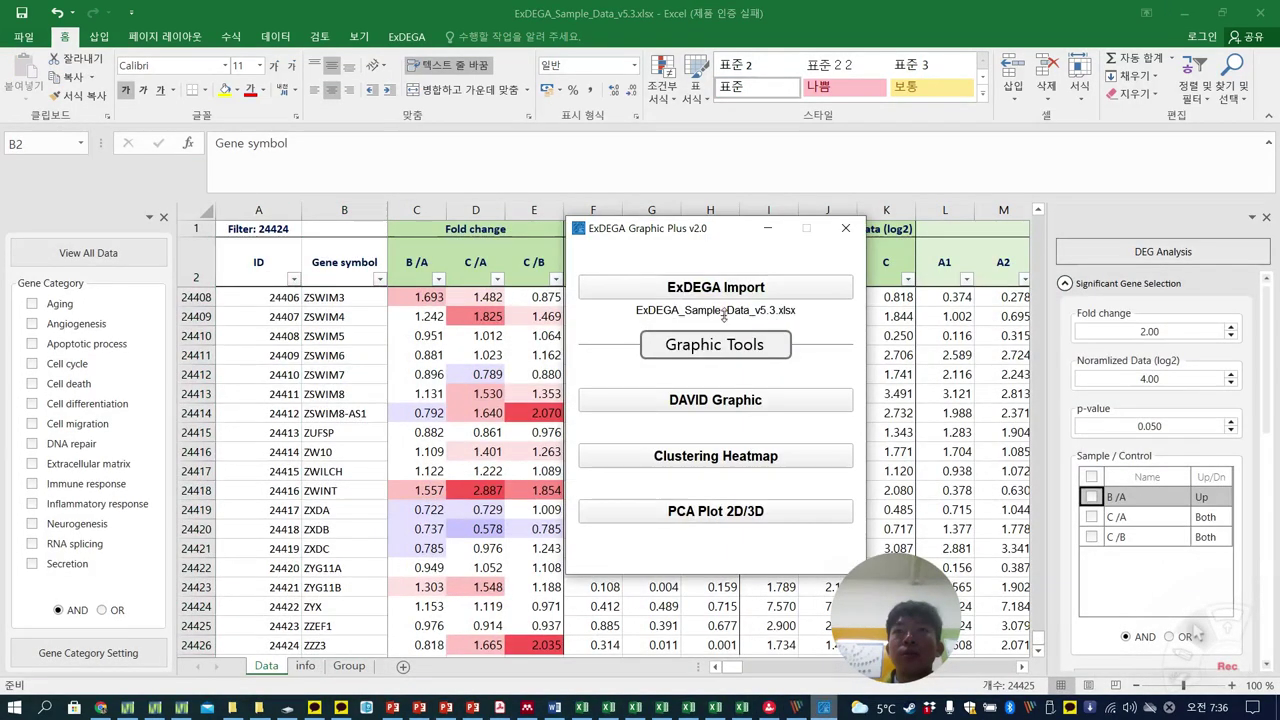
left_click(733, 402)
left_click(660, 244)
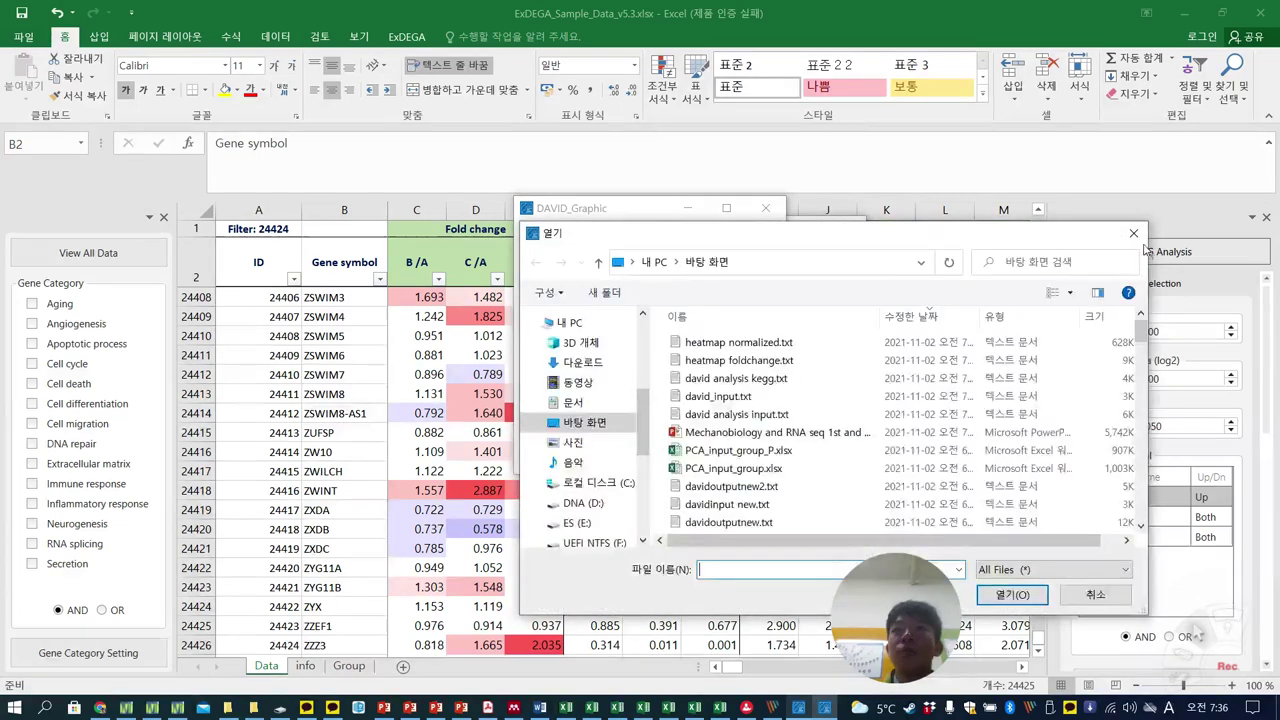
left_click(566, 708)
Switch to ExDEGA Graphic Plus, start a clustering heatmap and try to load heatmap normalized.txt as its hierarchical clustering input
left_click(826, 710)
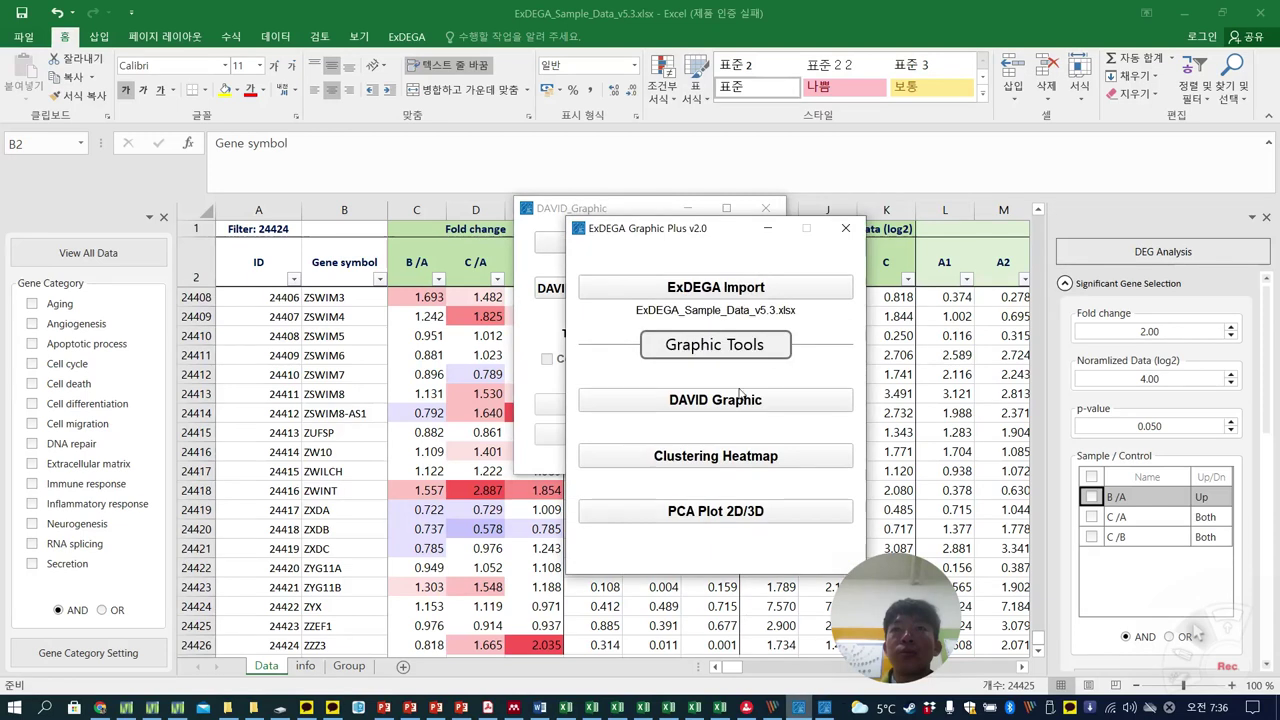
left_click(715, 462)
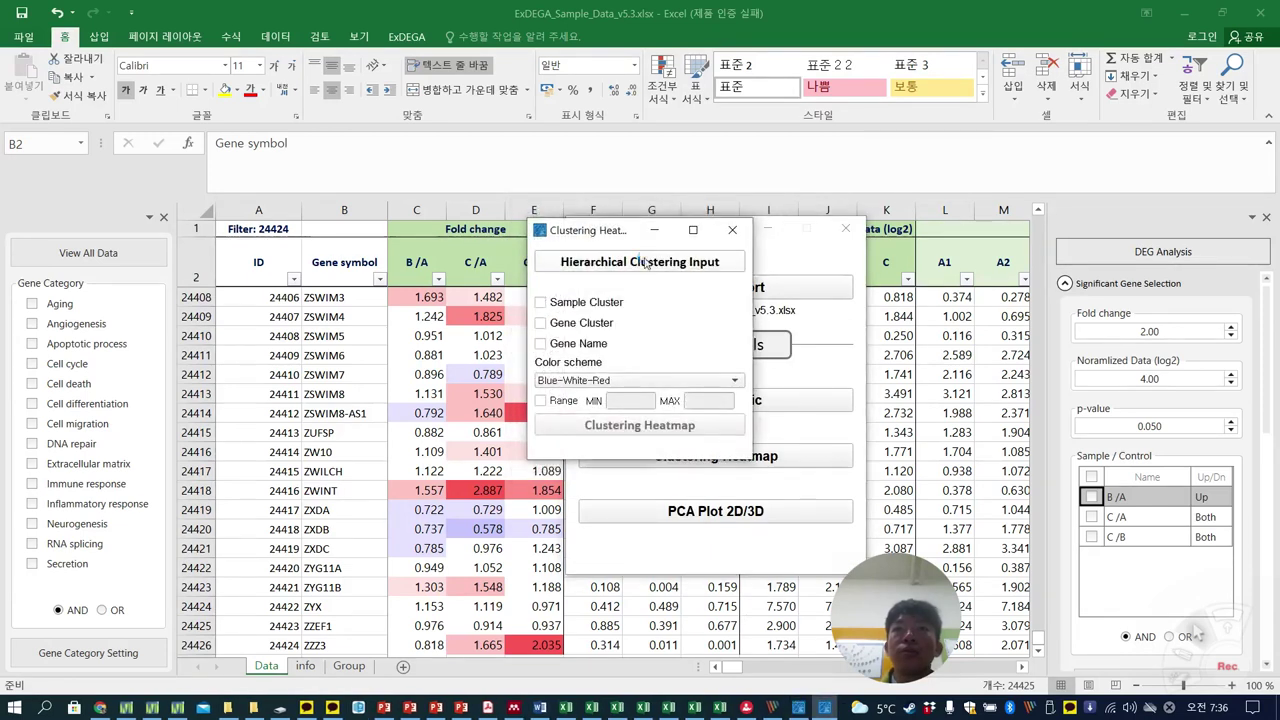
left_click(645, 262)
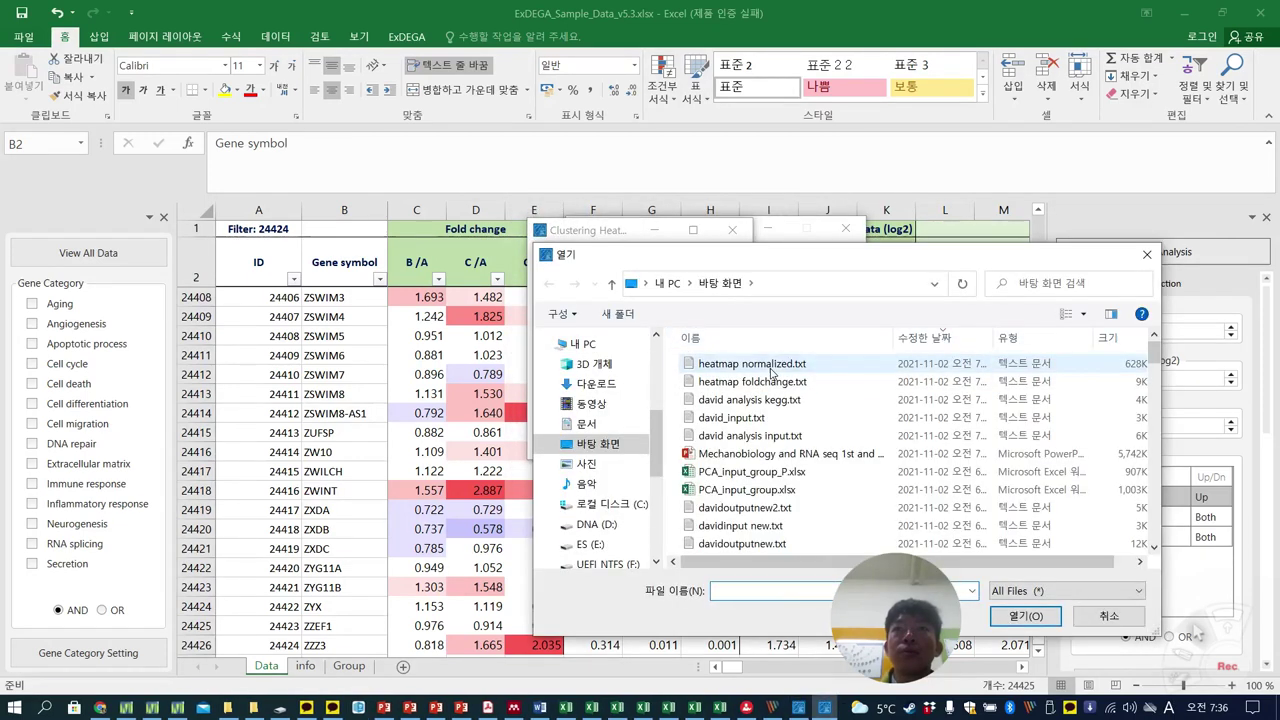
double_click(686, 211)
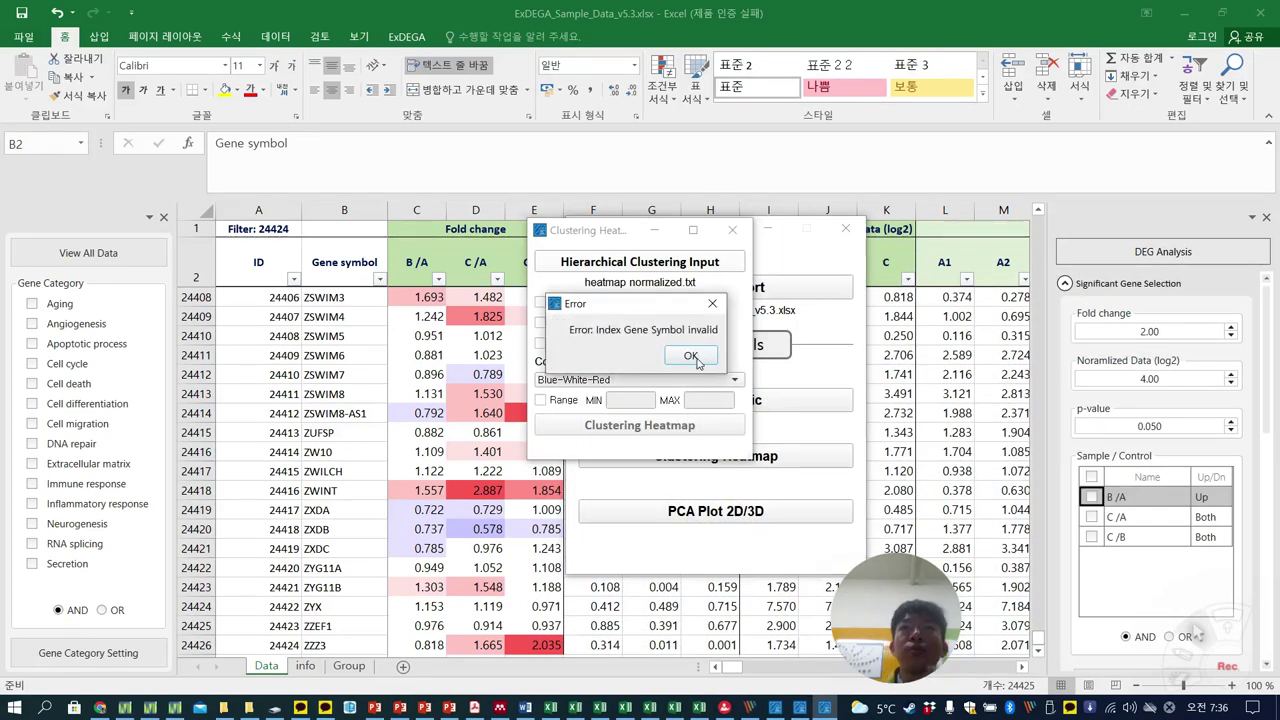
left_click(692, 357)
Clear the desktop by minimising the open workbooks, browser, folder and image editor windows, and move the ExDEGA Graphic Plus windows aside
left_click(1182, 12)
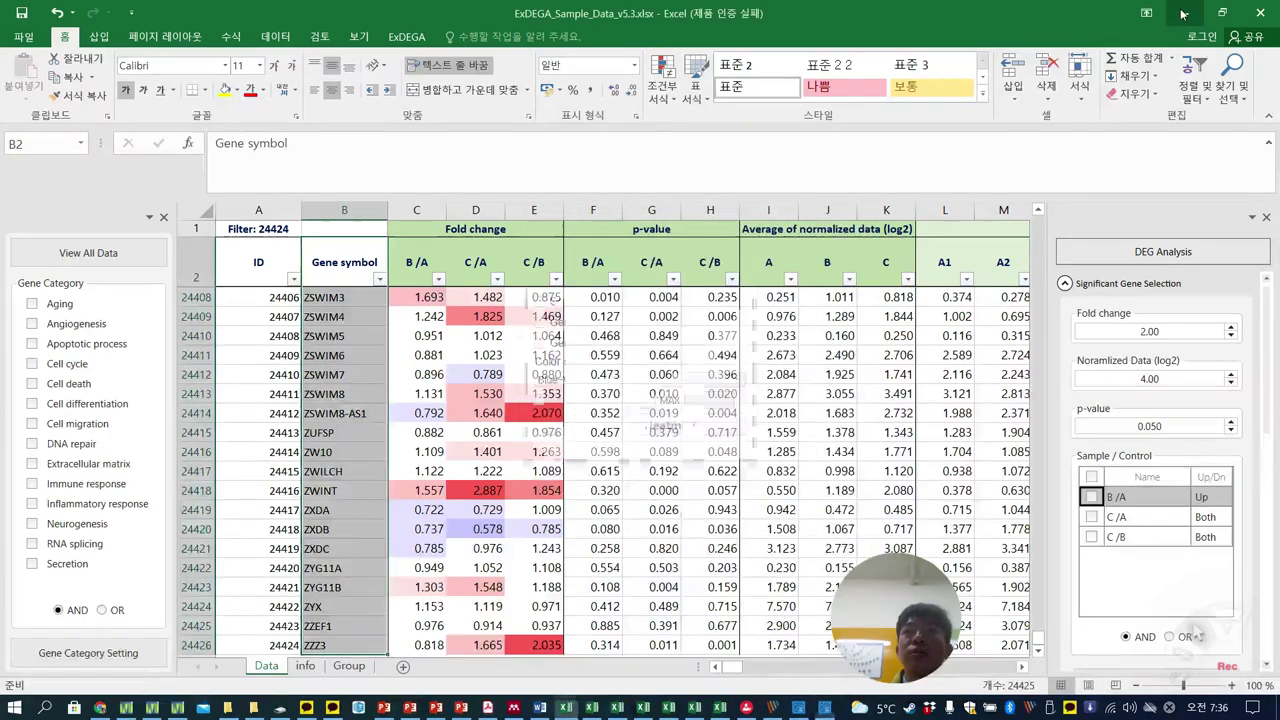
left_click(1180, 10)
left_click(1183, 14)
left_click(1182, 14)
left_click(1184, 14)
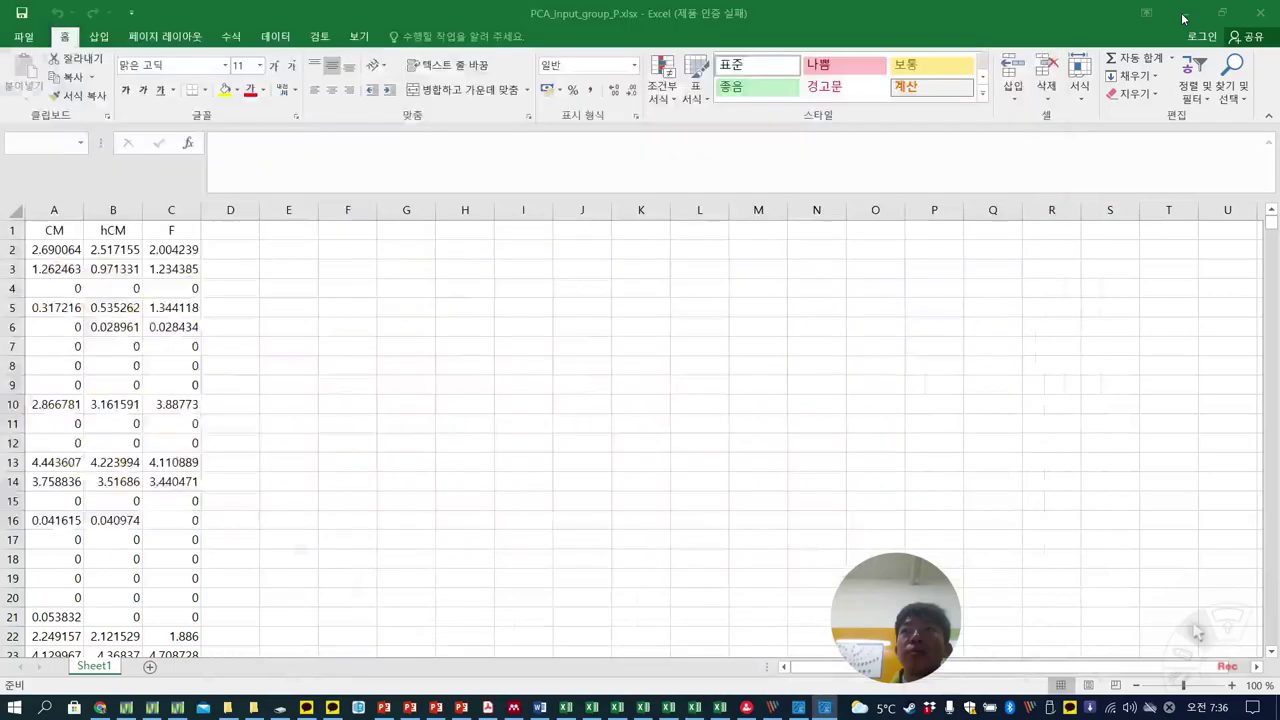
left_click(1186, 14)
left_click(1188, 14)
left_click(1188, 14)
left_click(1188, 14)
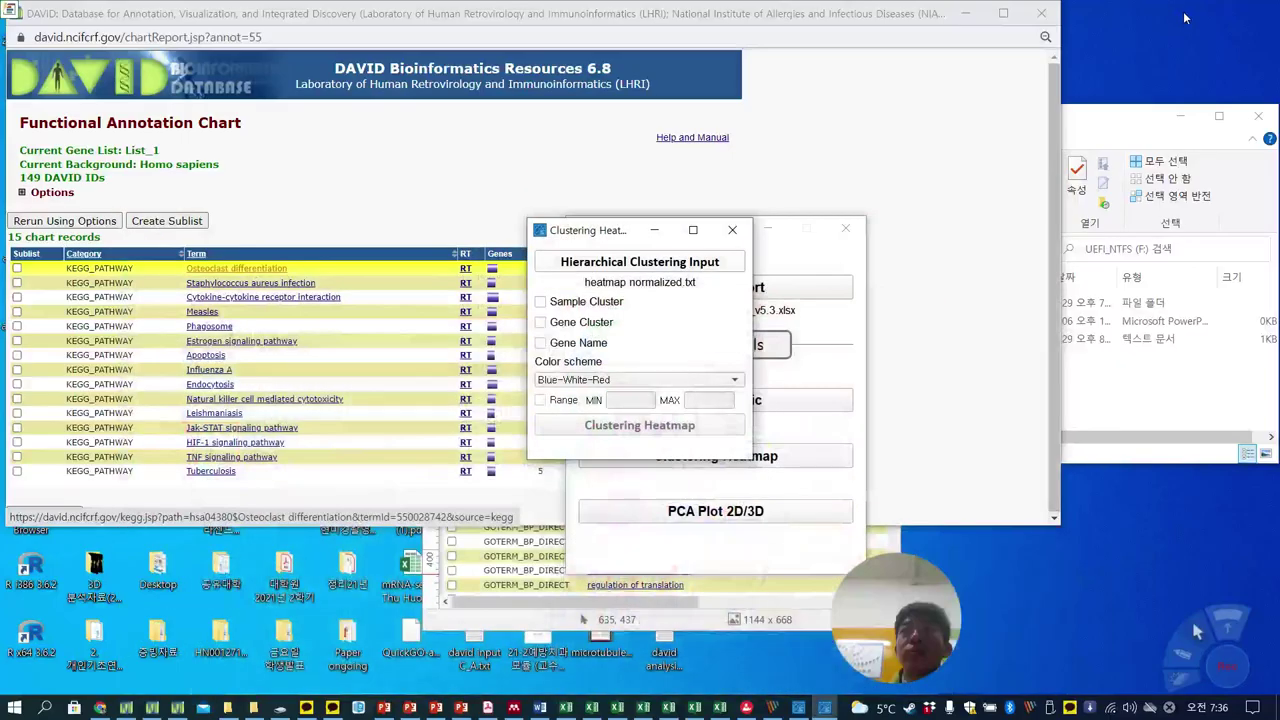
left_click(965, 13)
left_click(1180, 116)
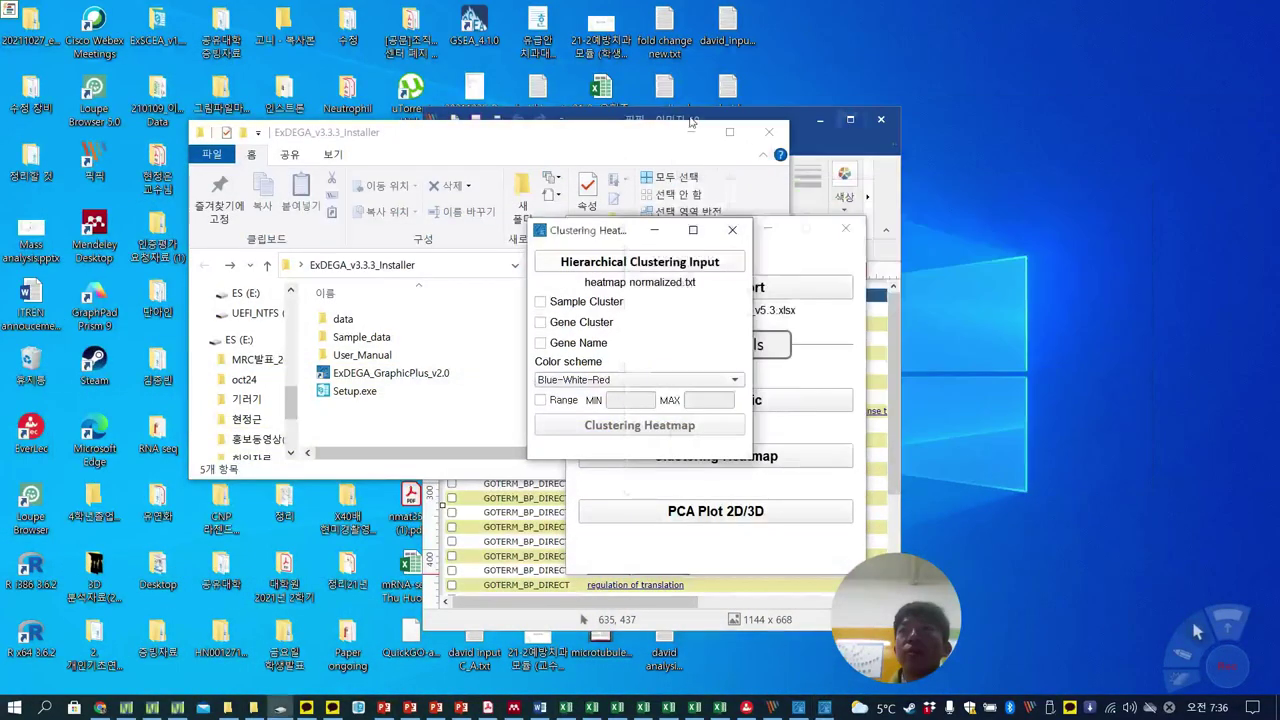
left_click(689, 132)
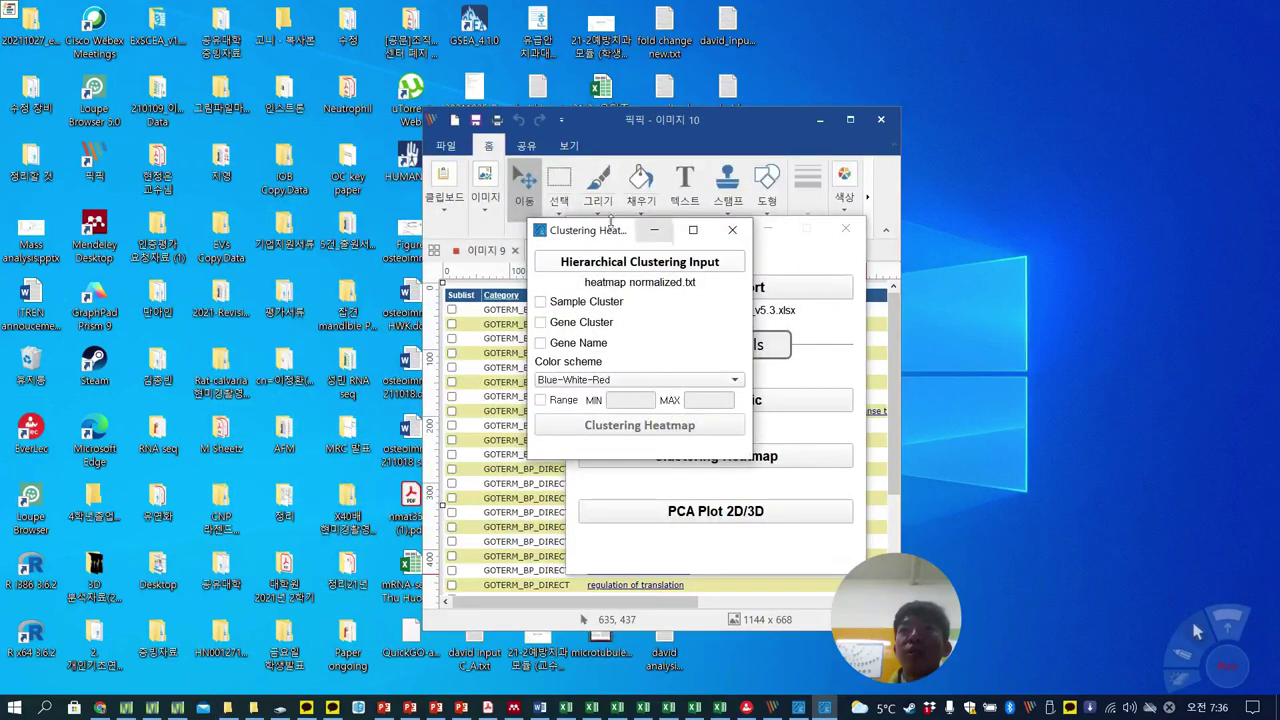
left_click_drag(616, 232, 932, 253)
left_click(812, 126)
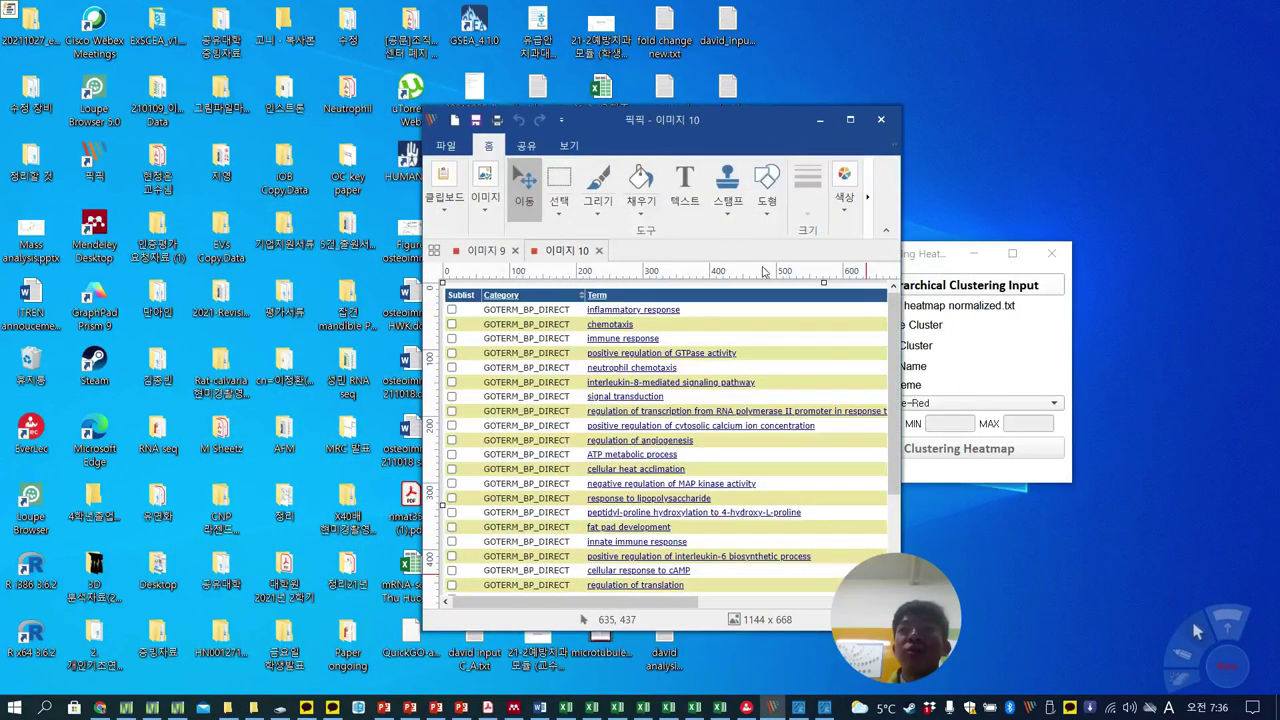
left_click(812, 126)
left_click_drag(640, 226, 939, 190)
Open heatmap normalized.txt from the desktop and examine its header and the layout of the gene symbol and A to C columns
double_click(727, 232)
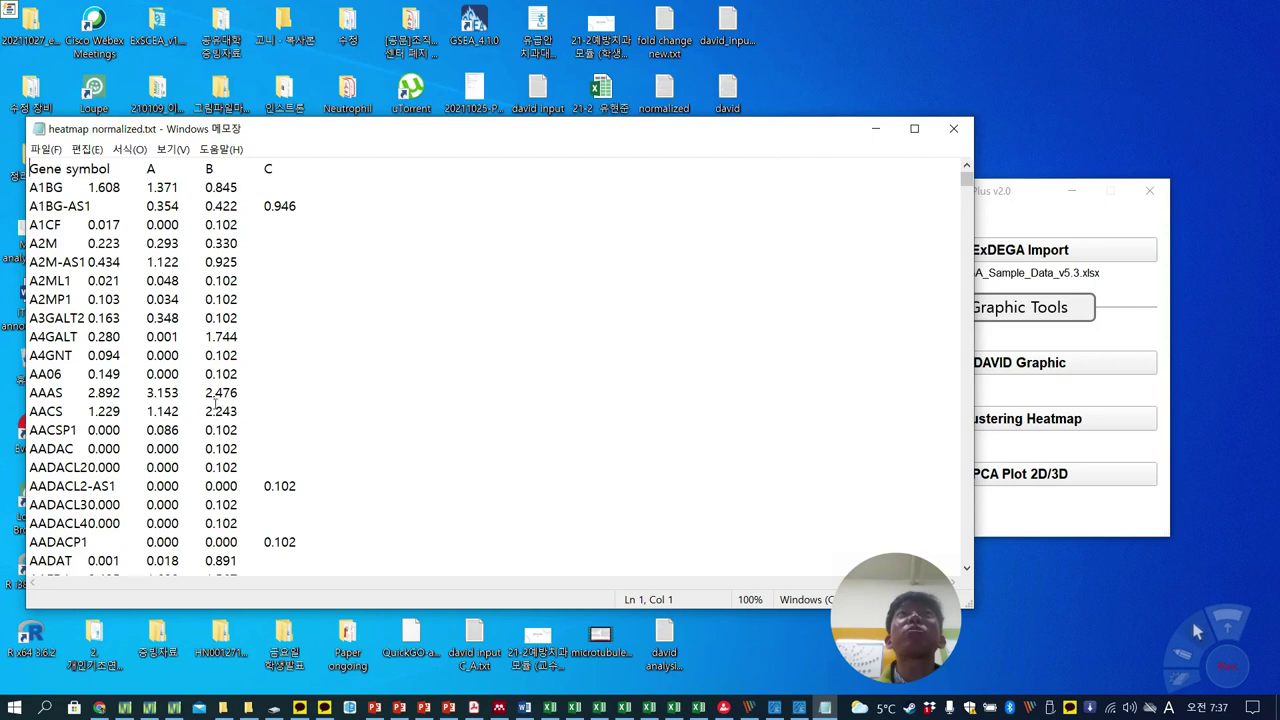
scroll(186, 478, "down", 5)
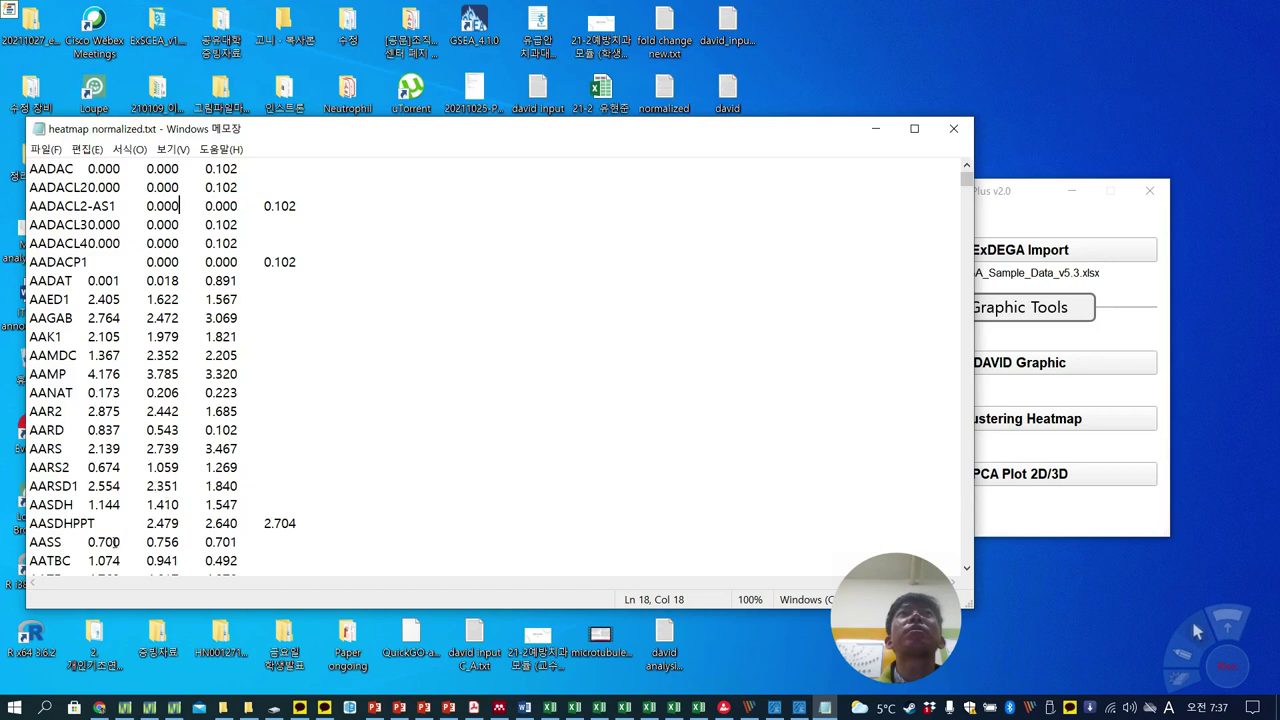
scroll(116, 541, "up", 5)
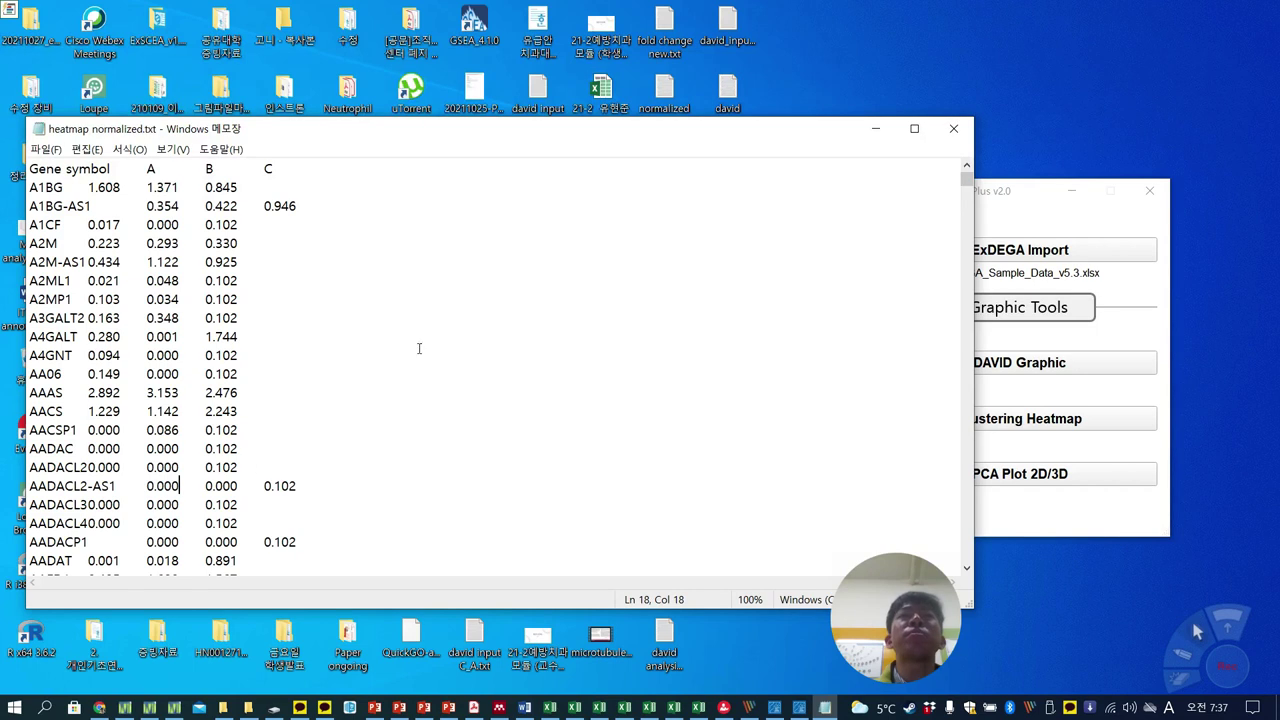
left_click(953, 128)
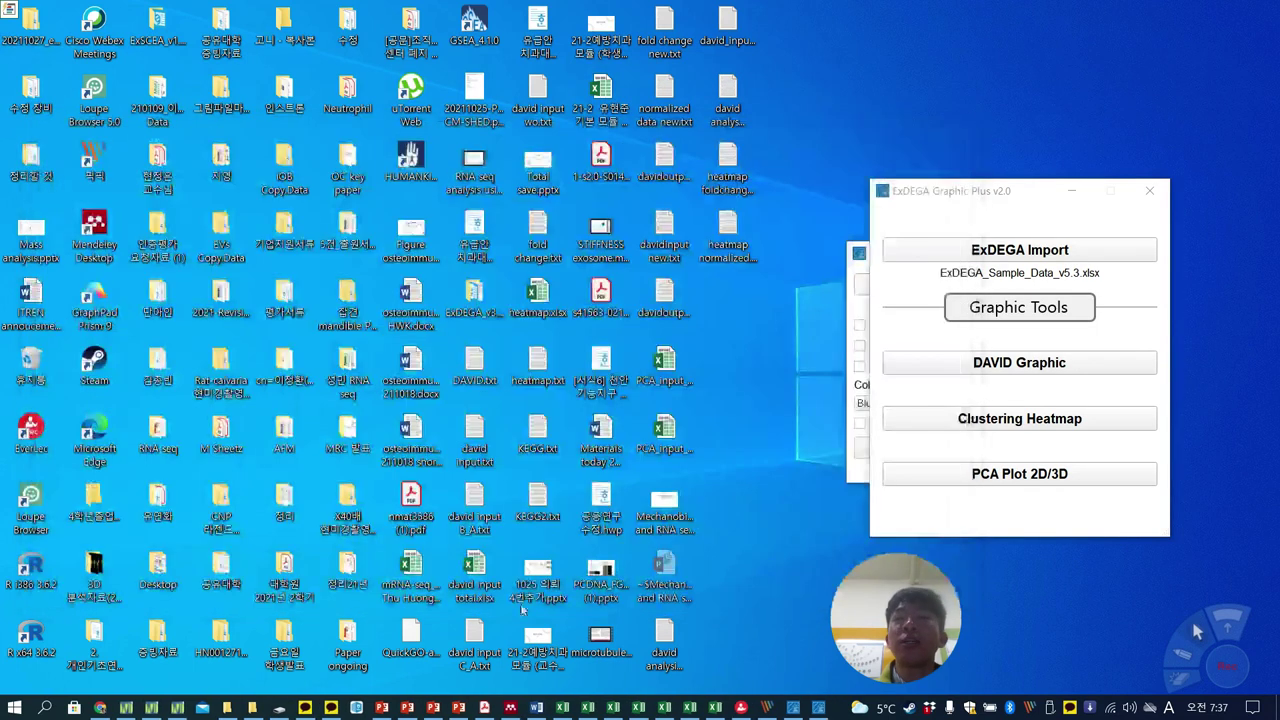
Filter ExDEGA_Sample_Data_v5.3.xlsx to the significant B /A up-regulated genes and copy their gene symbols, header included
left_click(566, 707)
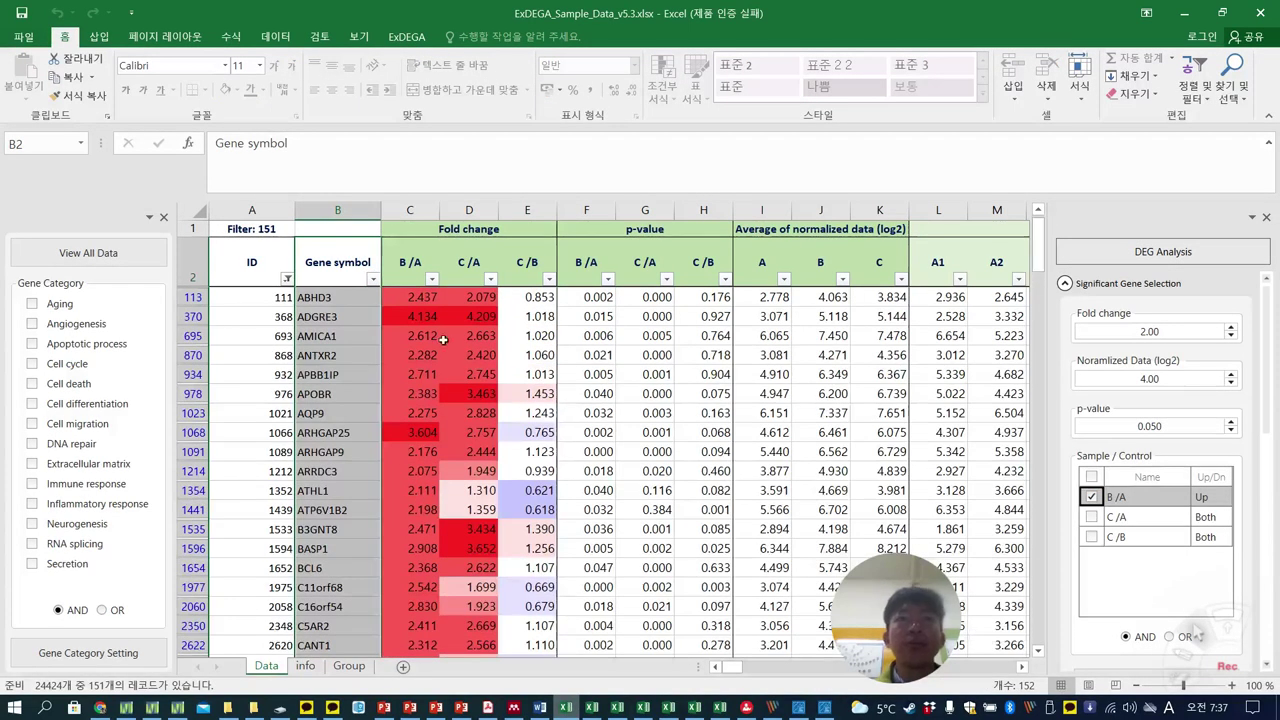
left_click(362, 371)
left_click(340, 258)
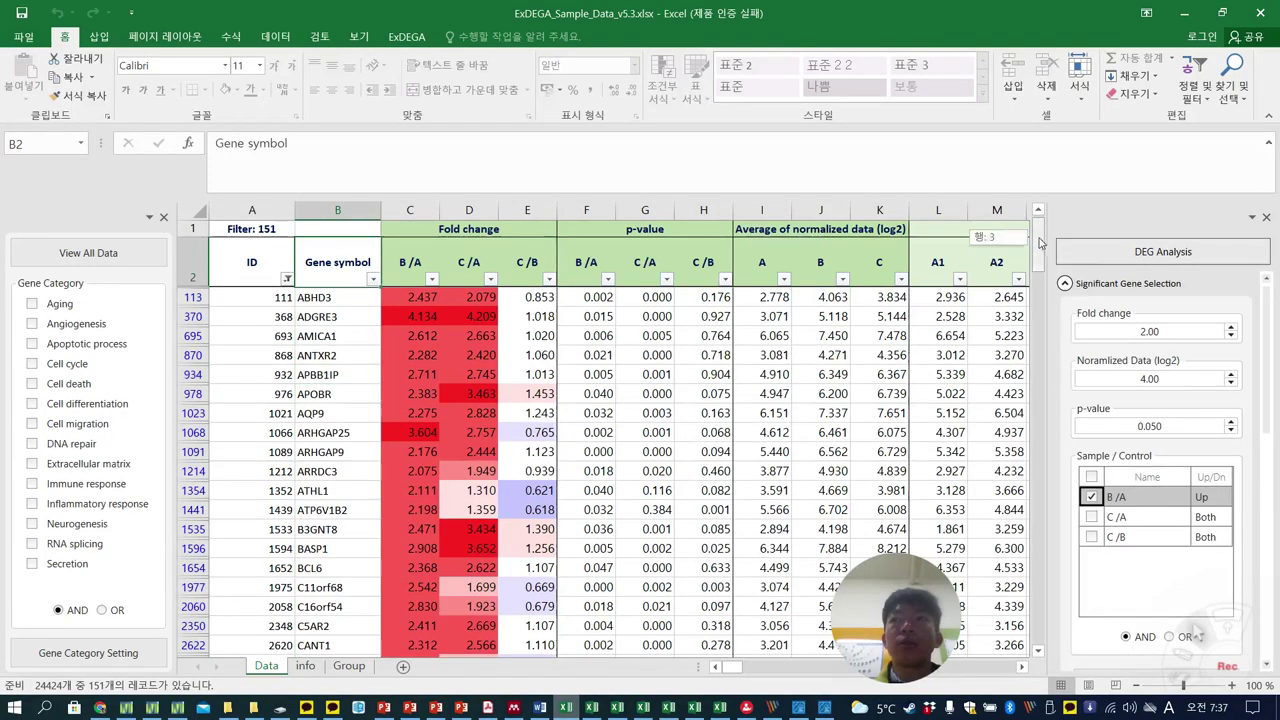
scroll(311, 625, "down", 20)
key("ctrl+shift+Down")
key("ctrl+c")
left_click(24, 36)
left_click(58, 106)
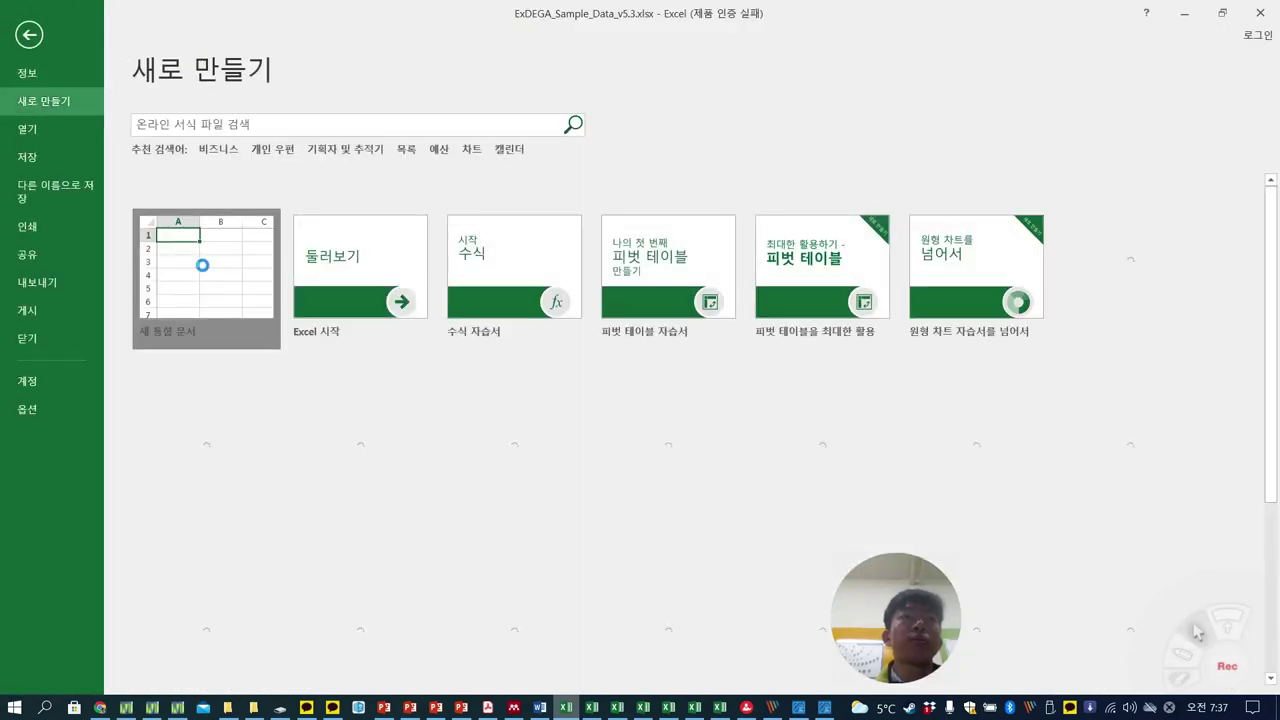
key("Escape")
key("Escape")
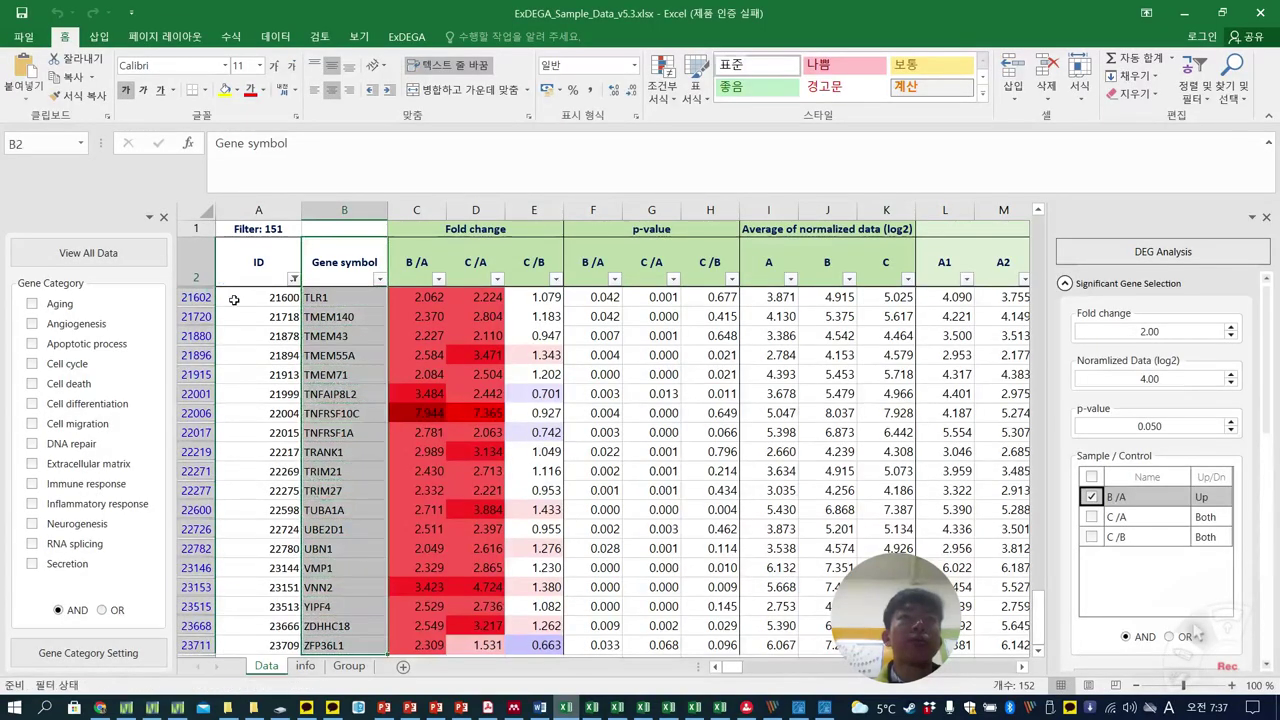
key("ctrl+n")
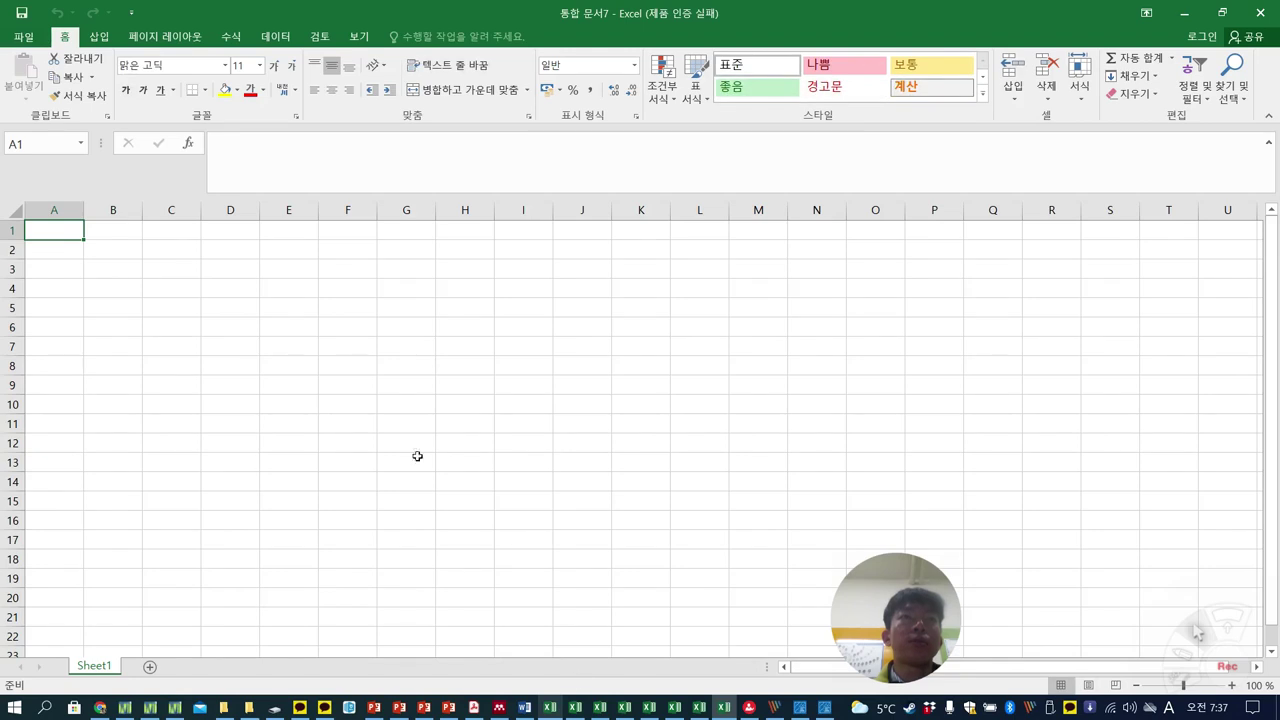
key("ctrl+w")
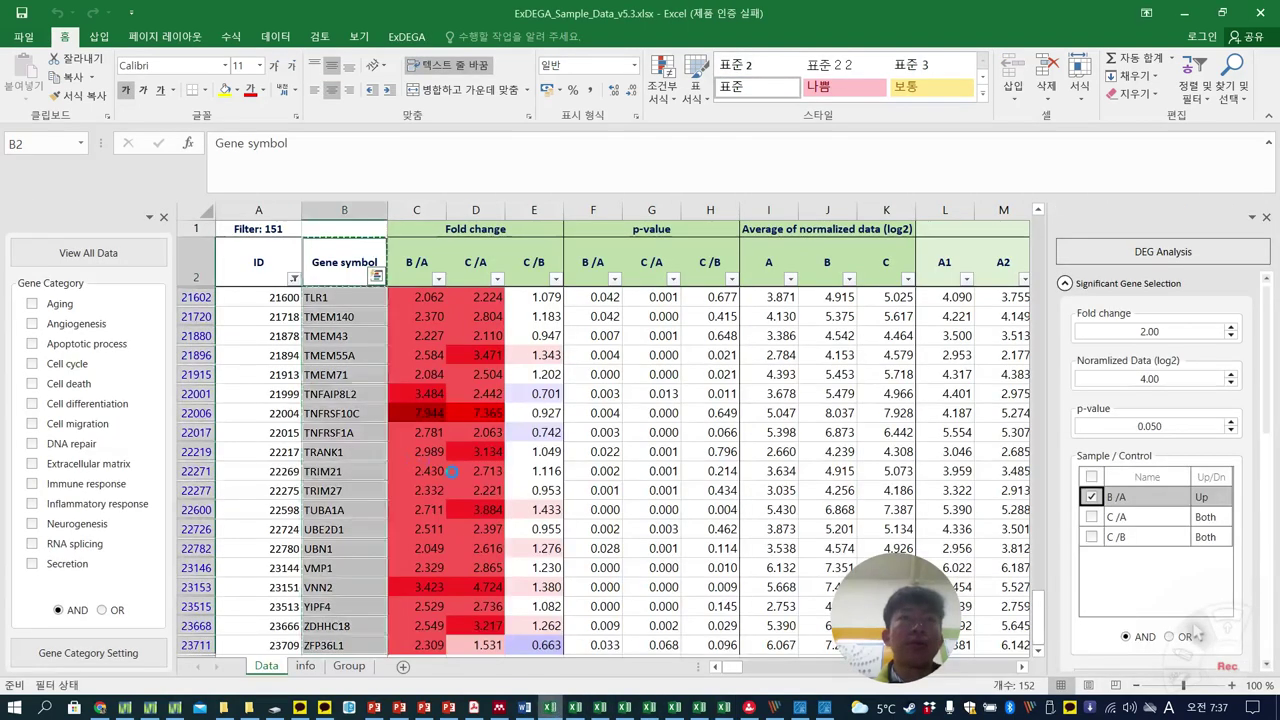
key("ctrl+c")
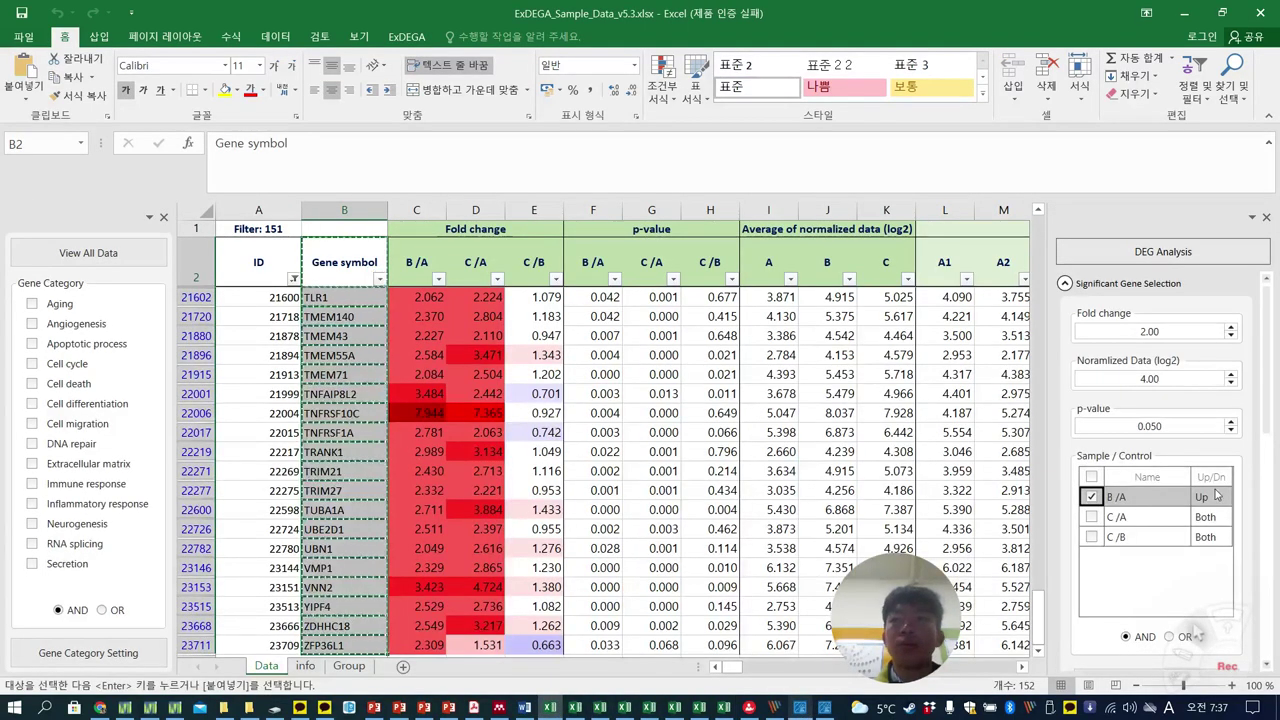
Set the B /A comparison's significant gene selection to Both so up- and down-regulated genes are filtered
left_click(1216, 496)
left_click(1222, 497)
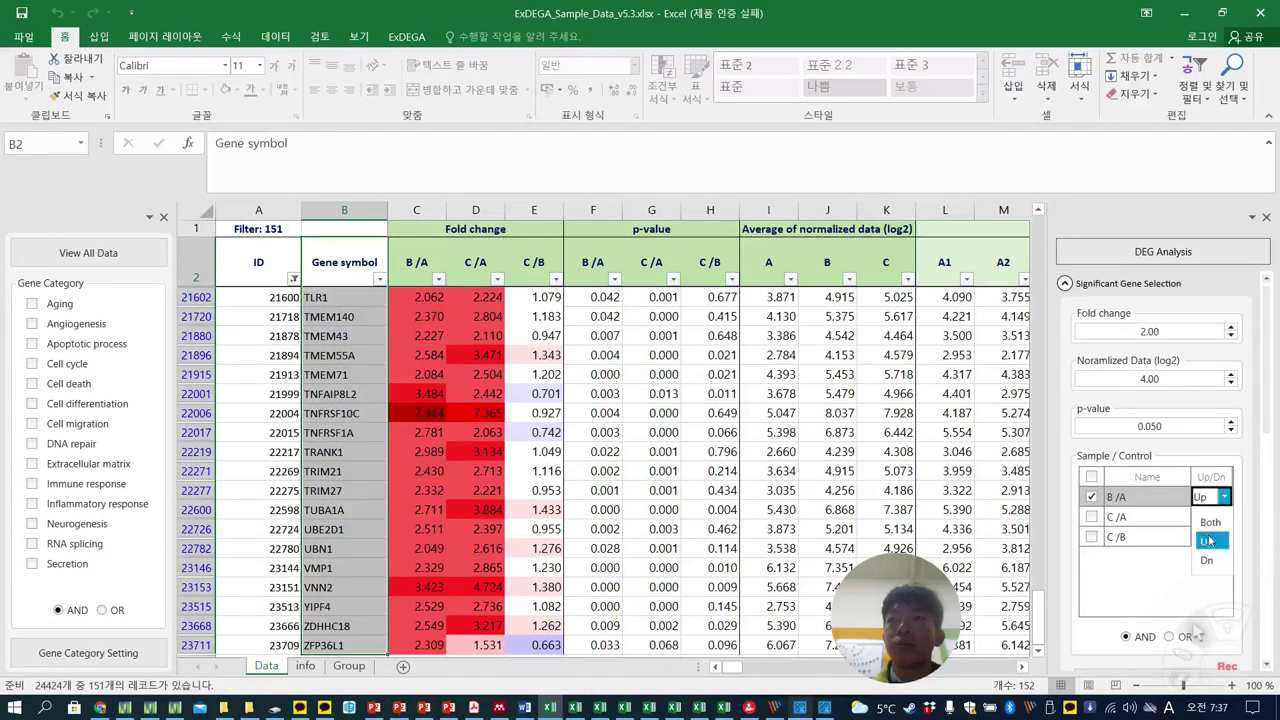
left_click(1210, 522)
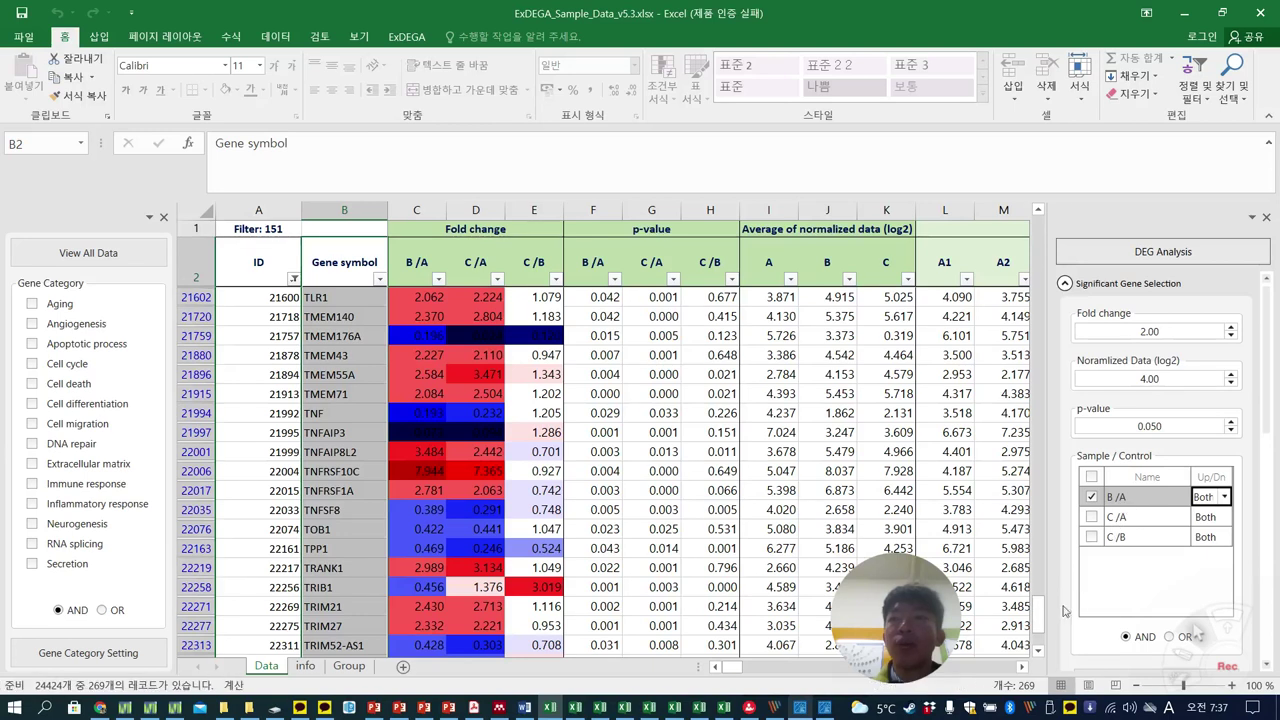
Copy the filtered gene symbols with their header into column A of a new workbook, and return to ExDEGA_Sample_Data_v5.3.xlsx
left_click_drag(1039, 626, 979, 203)
left_click(338, 258)
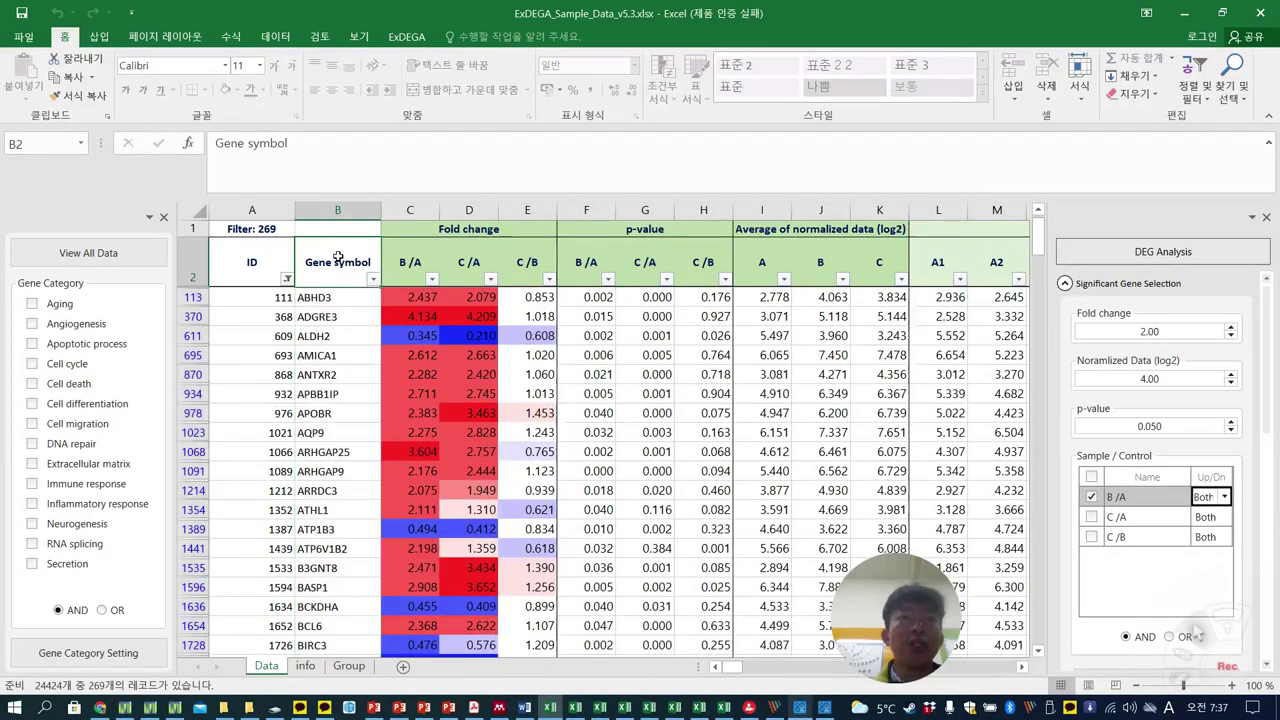
key("ctrl+shift+Down")
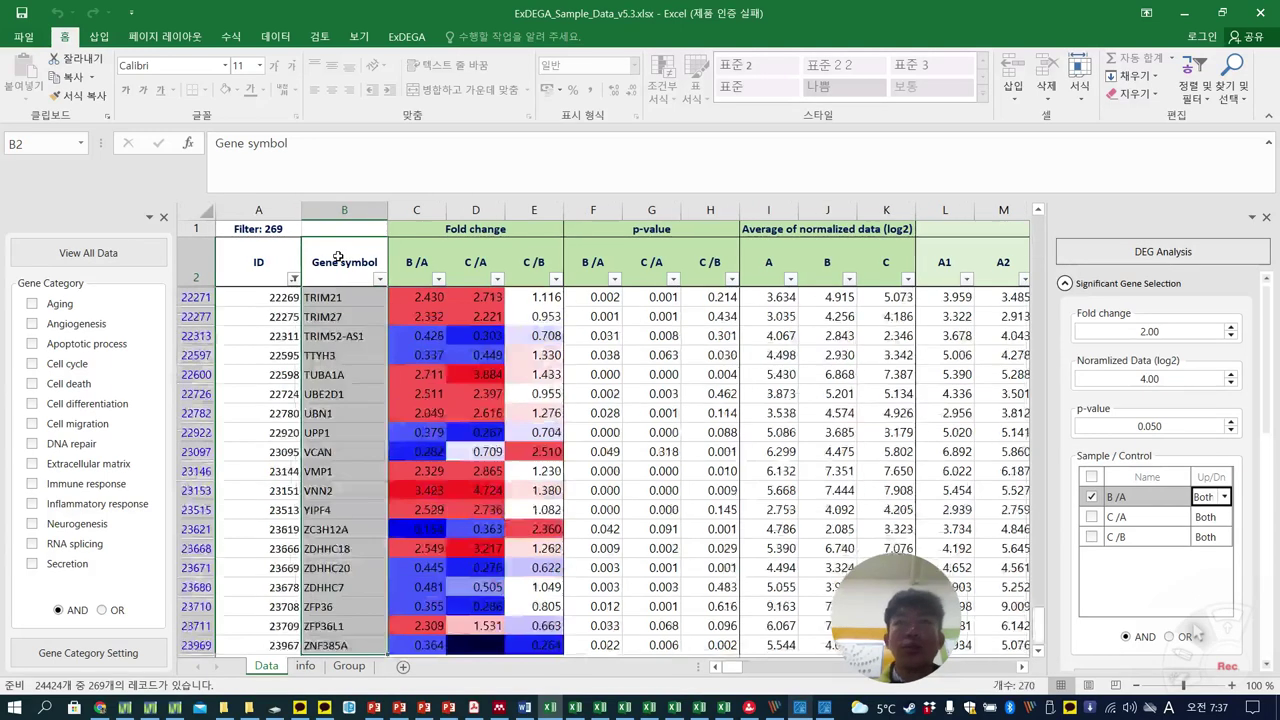
key("ctrl+c")
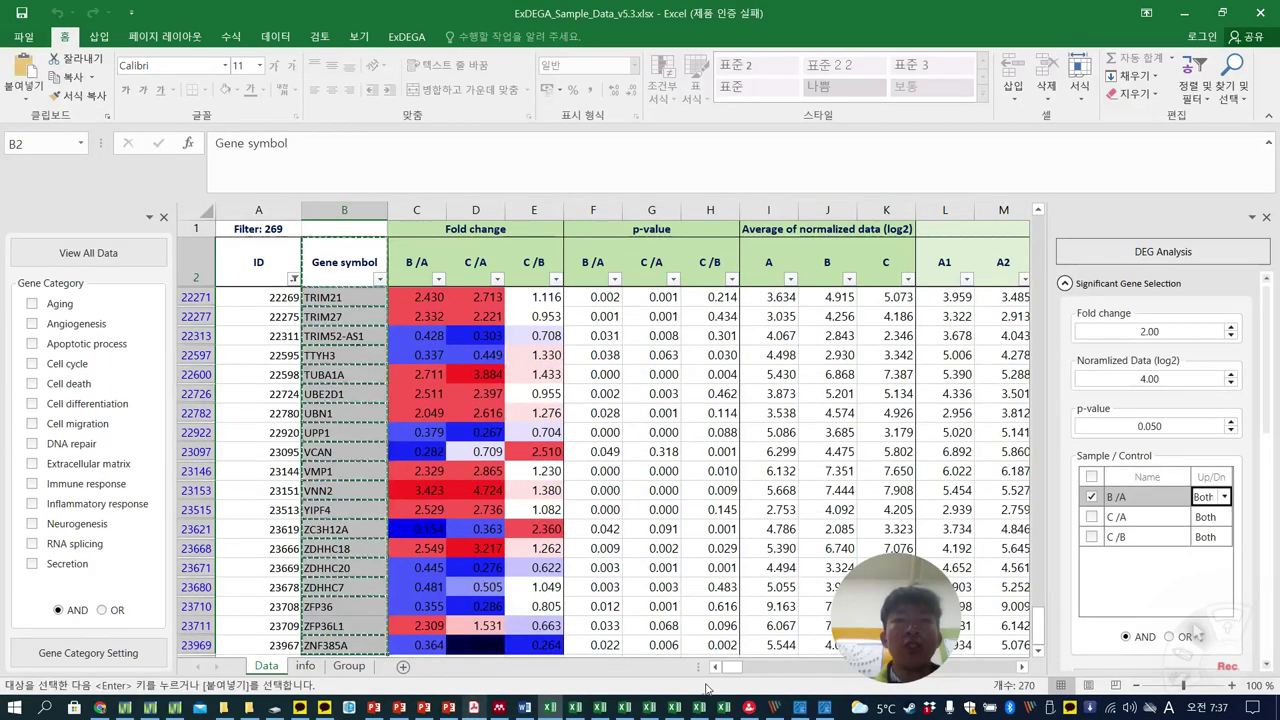
key("ctrl+n")
key("ctrl+v")
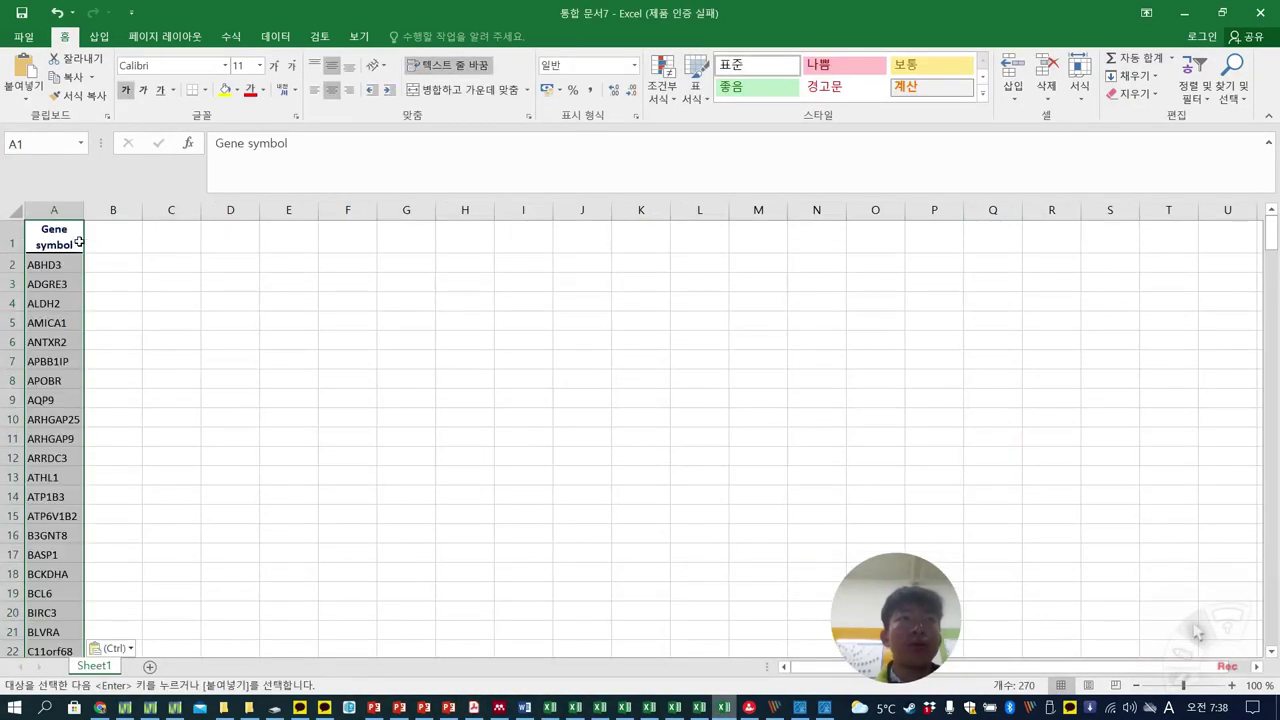
left_click(550, 707)
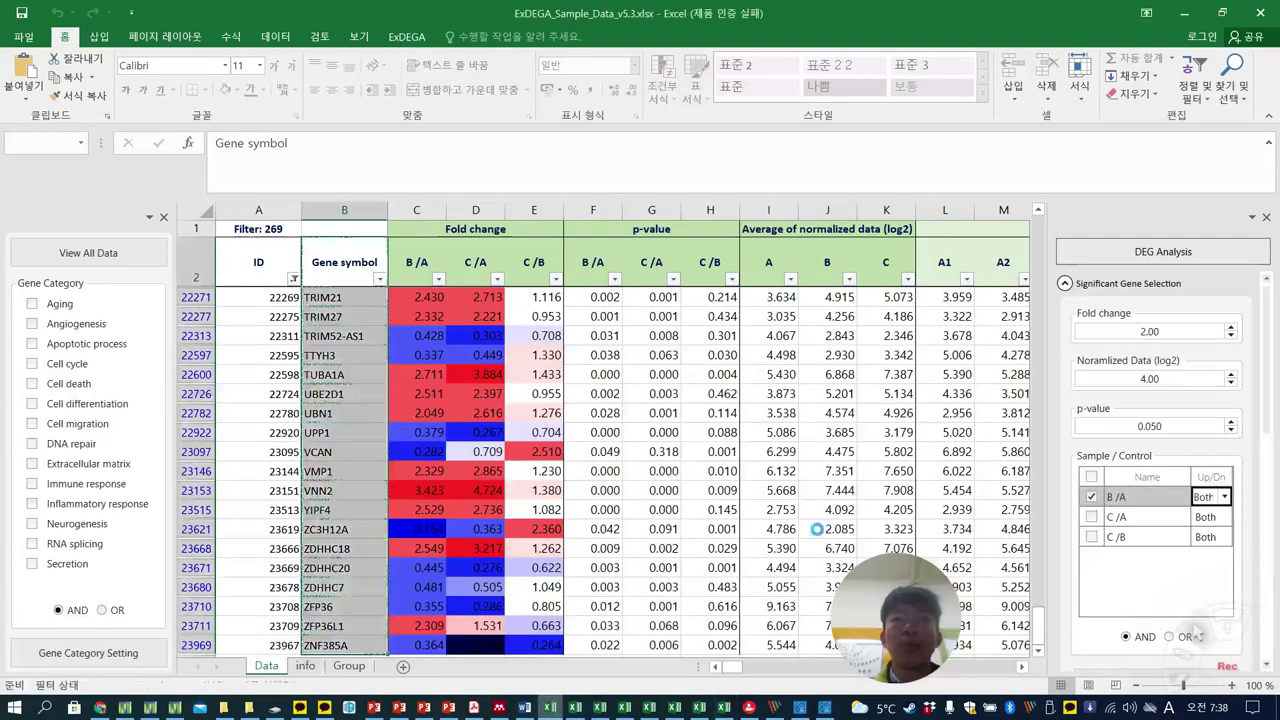
Copy the filtered A, B and C columns of the average normalized data (log2), including their headers
left_click_drag(1037, 628, 1037, 230)
left_click(763, 273)
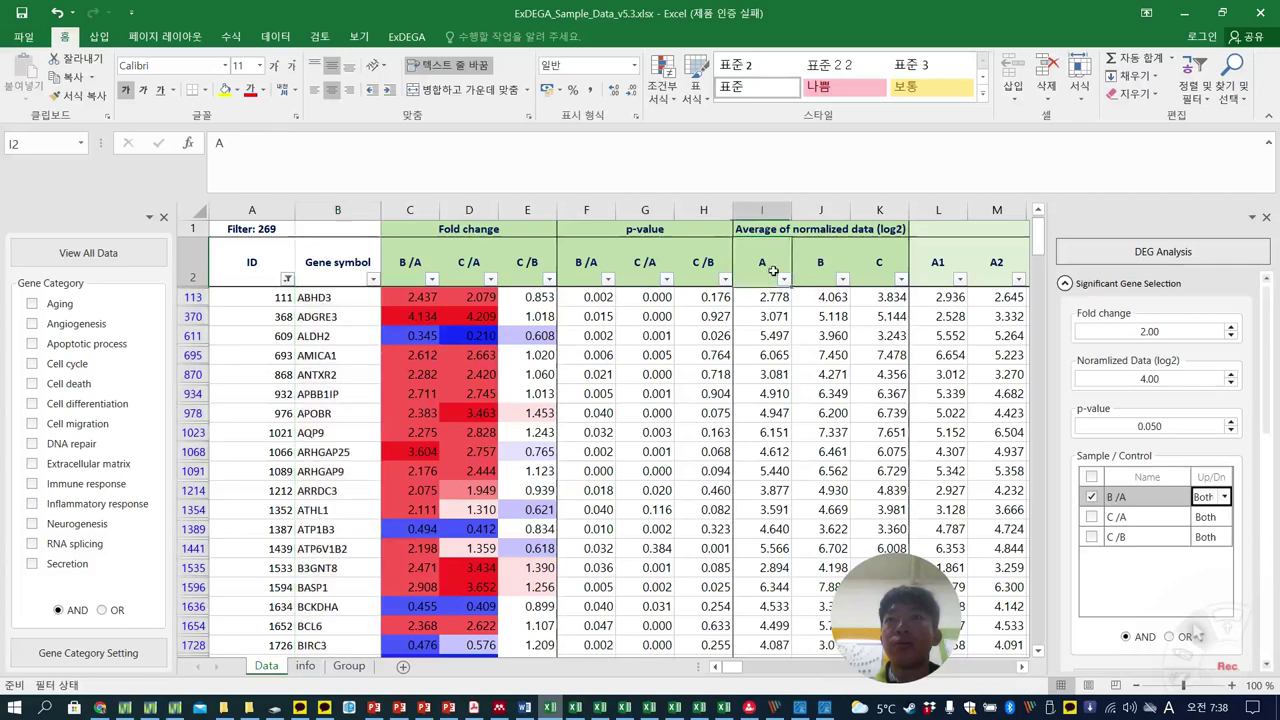
left_click_drag(763, 273, 897, 269)
key("ctrl+shift+Down")
key("ctrl+c")
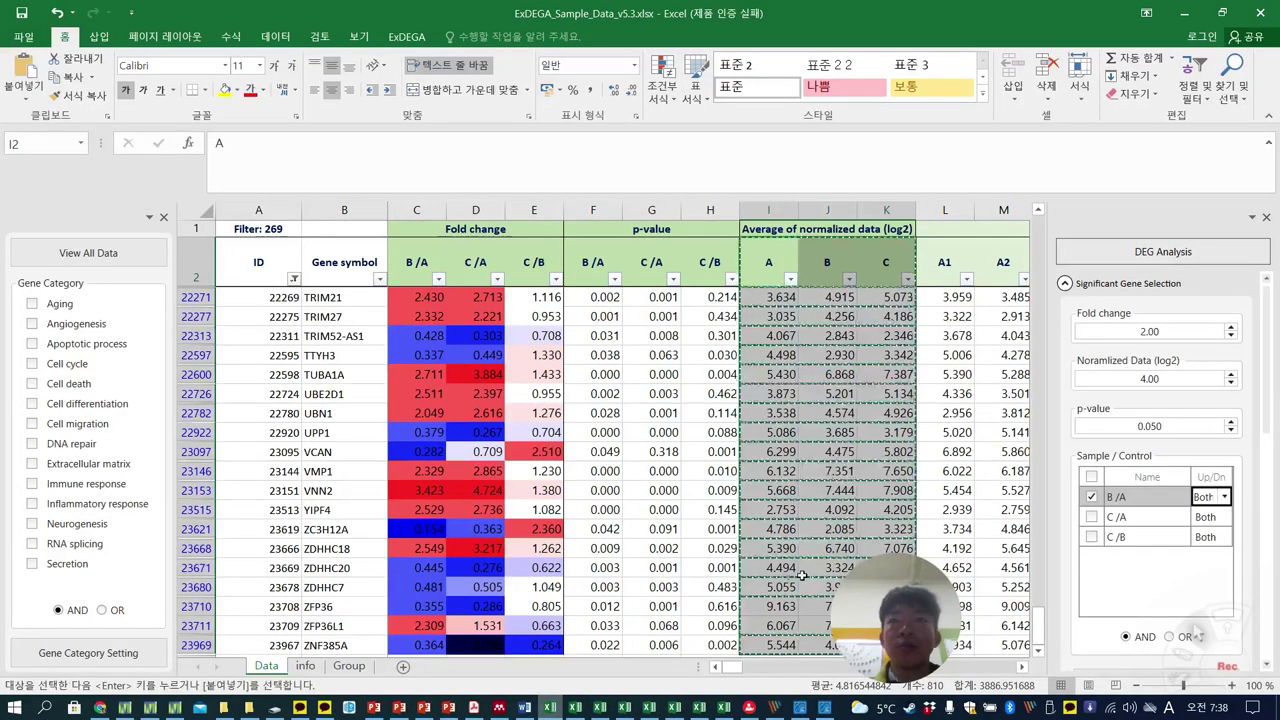
In the workbook containing only the gene symbols, paste the copied columns at B1 as values only
left_click(724, 706)
left_click(173, 336)
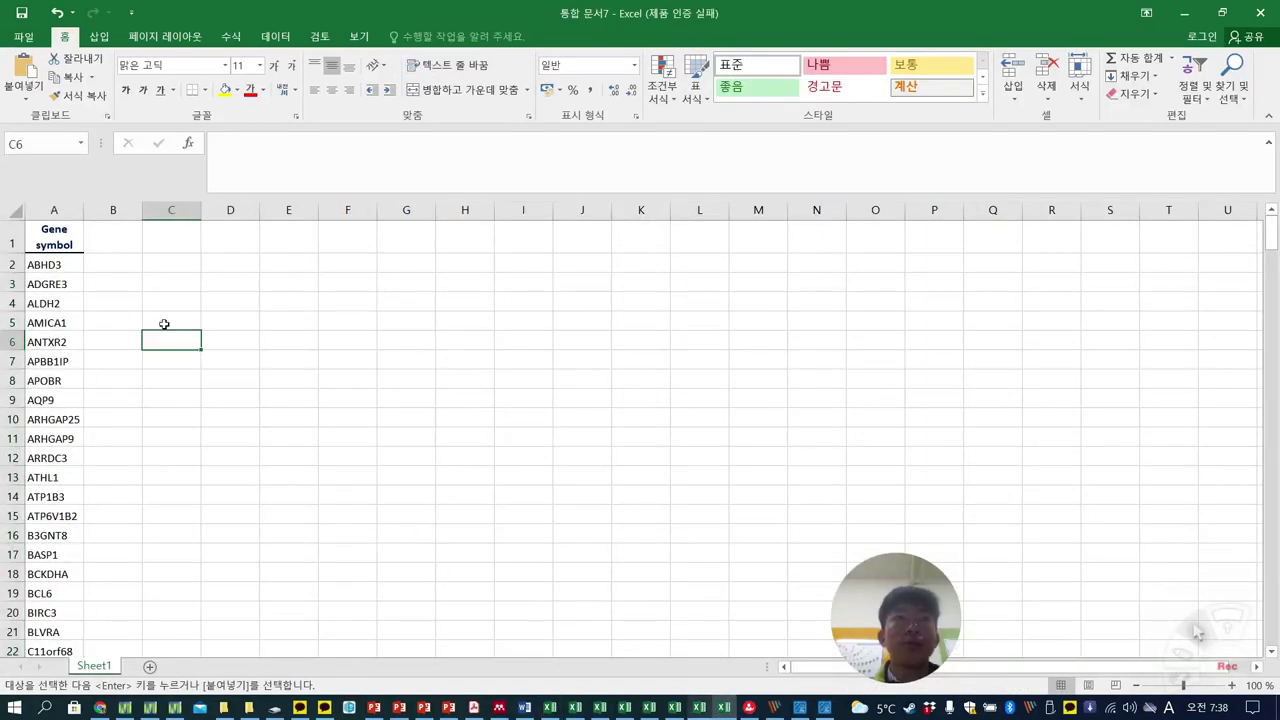
left_click(127, 265)
left_click(120, 243)
key("ctrl+v")
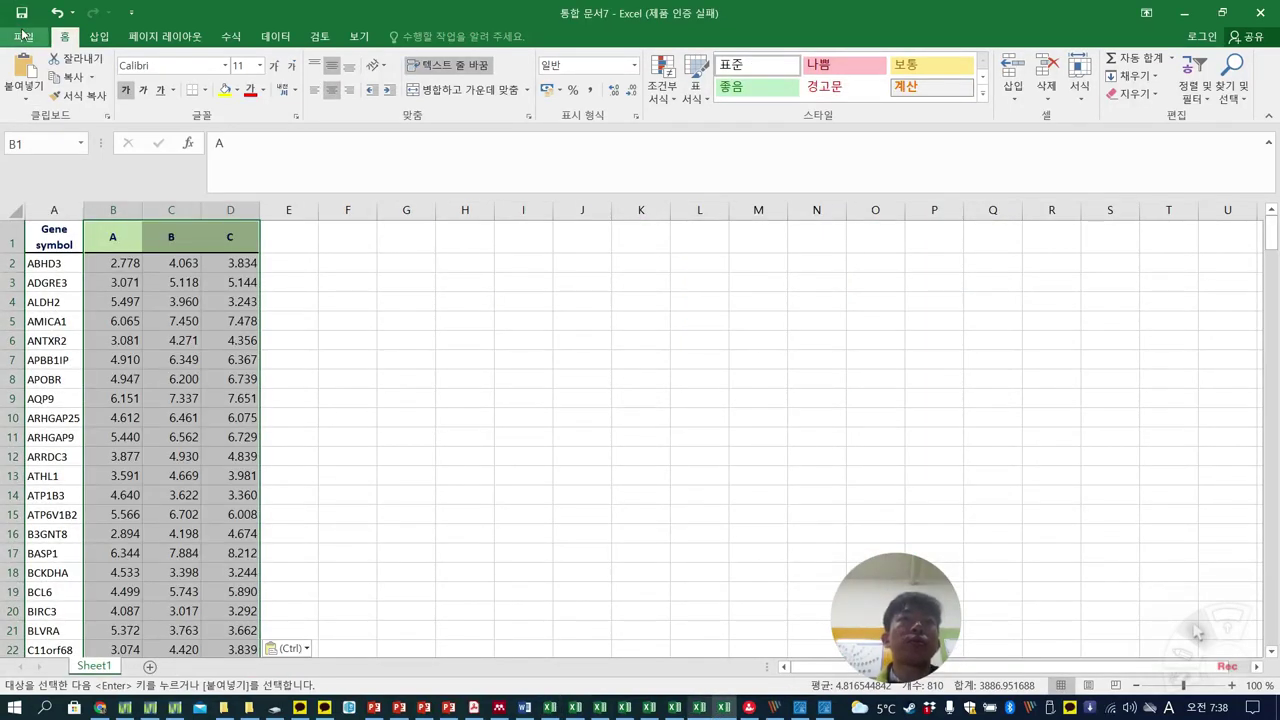
left_click(283, 649)
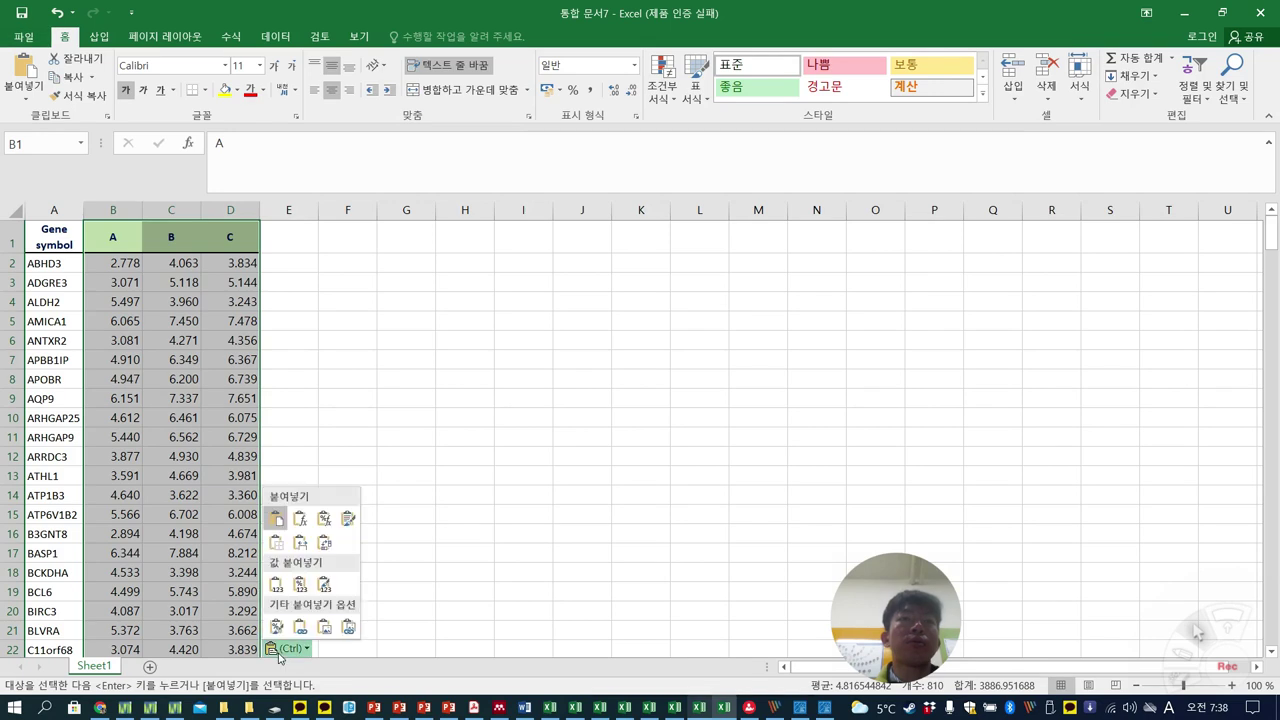
left_click(278, 587)
left_click(220, 366)
left_click_drag(62, 232, 230, 232)
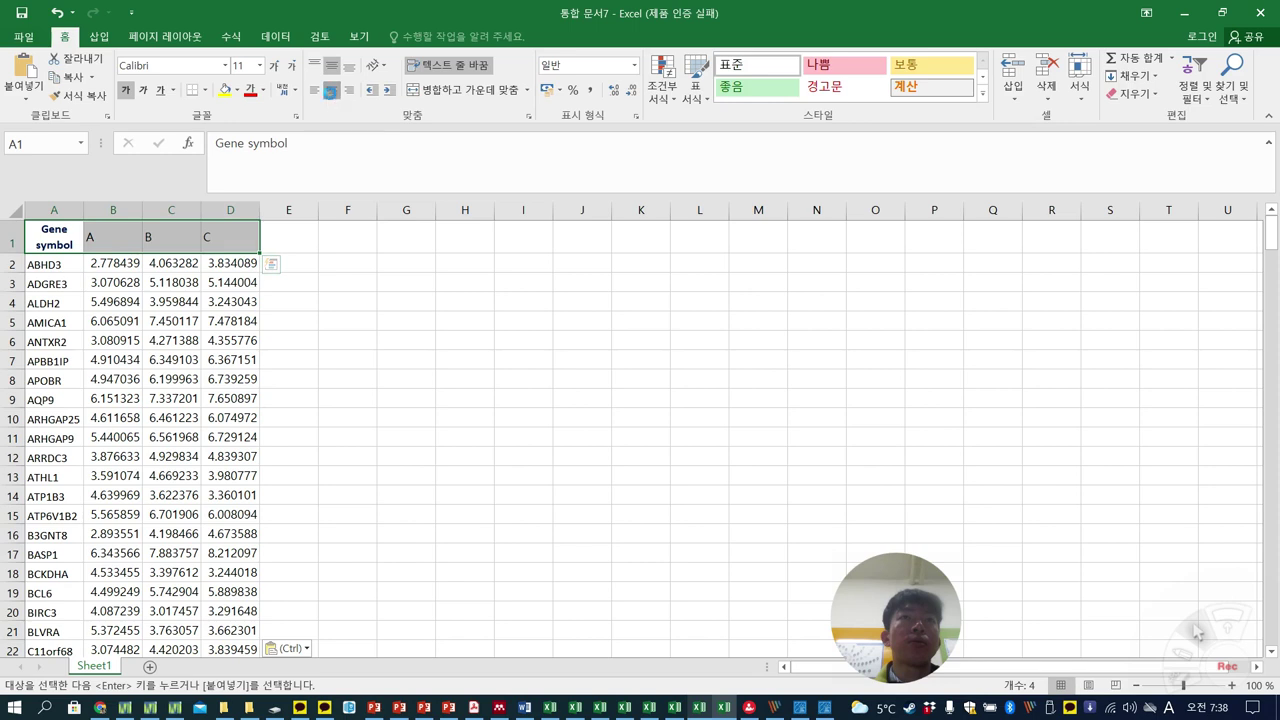
left_click(345, 301)
Save the workbook to the desktop as tab-delimited text named "heatmap normalized new.txt", accepting the format limitations
left_click(23, 37)
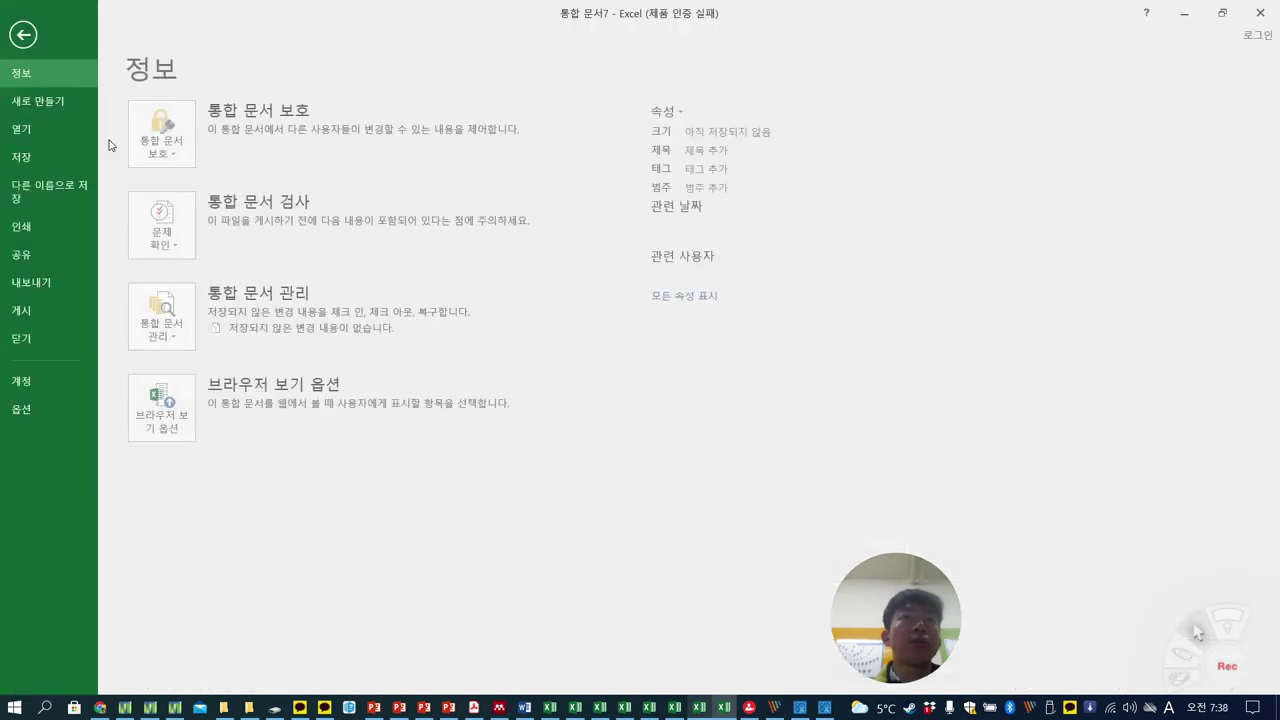
left_click(66, 187)
left_click(193, 213)
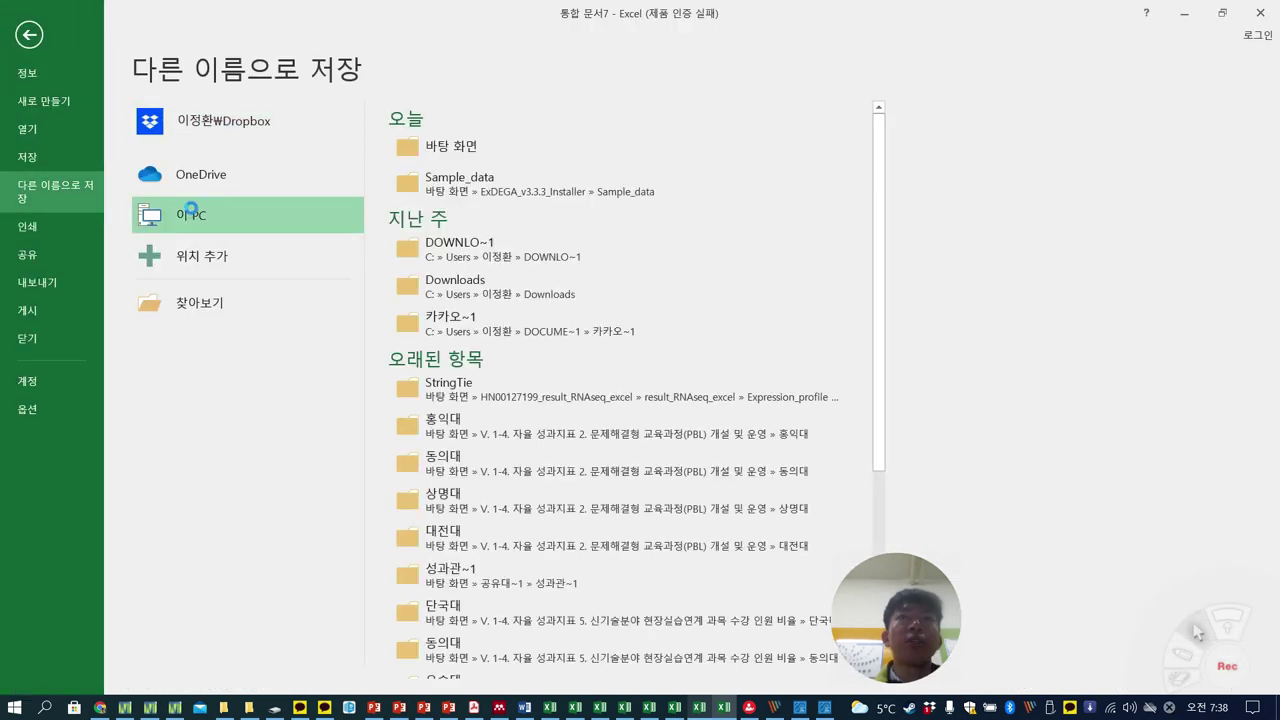
left_click(420, 363)
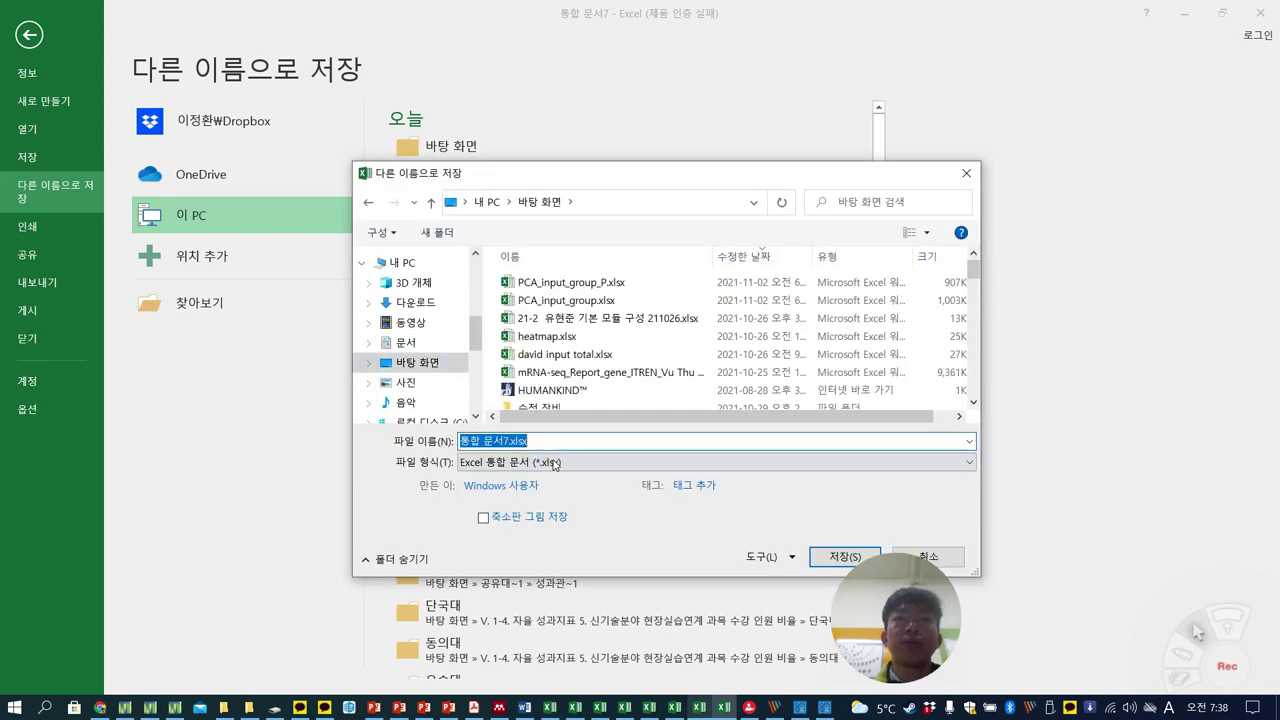
left_click(556, 464)
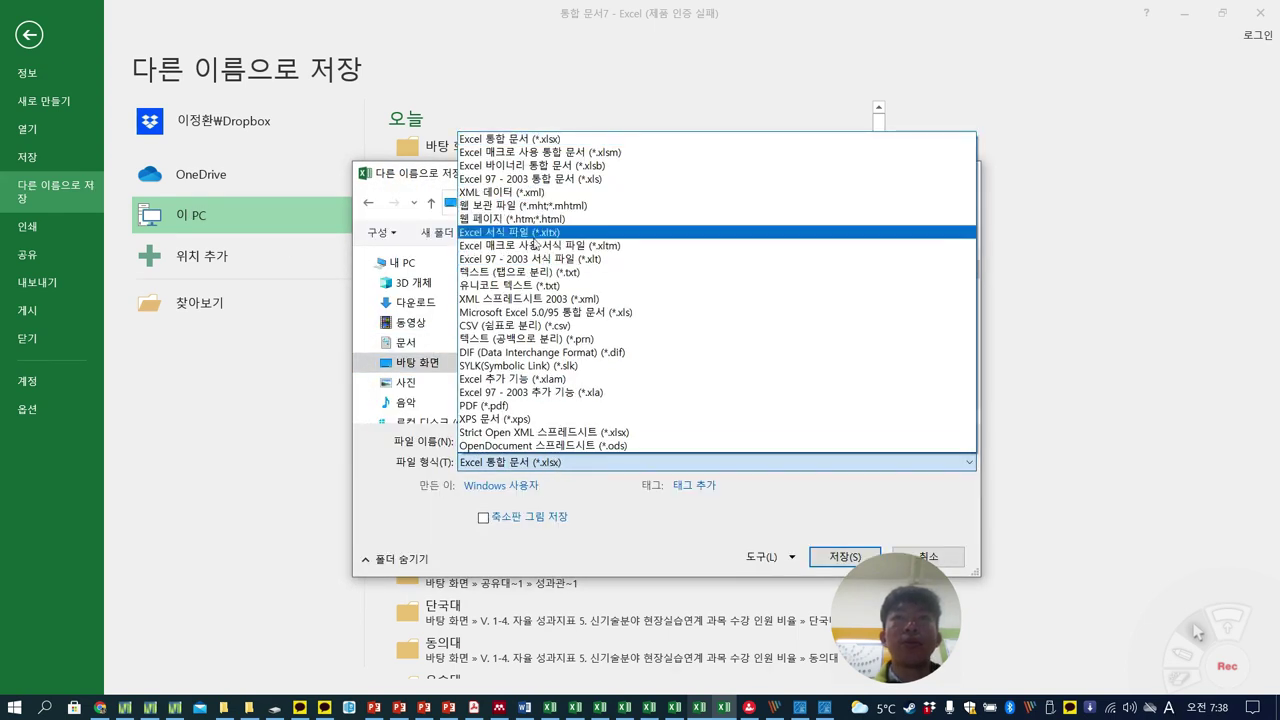
left_click(537, 272)
left_click(548, 441)
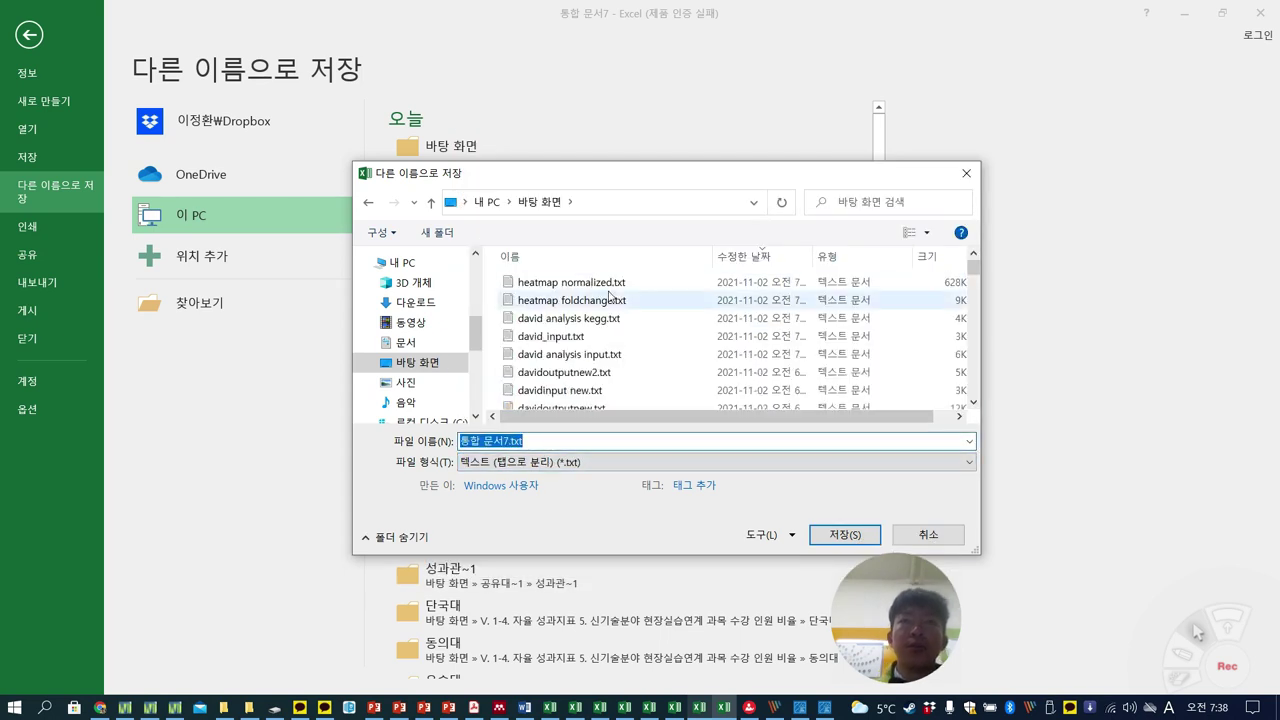
left_click(571, 282)
left_click(557, 441)
type("new")
key("Return")
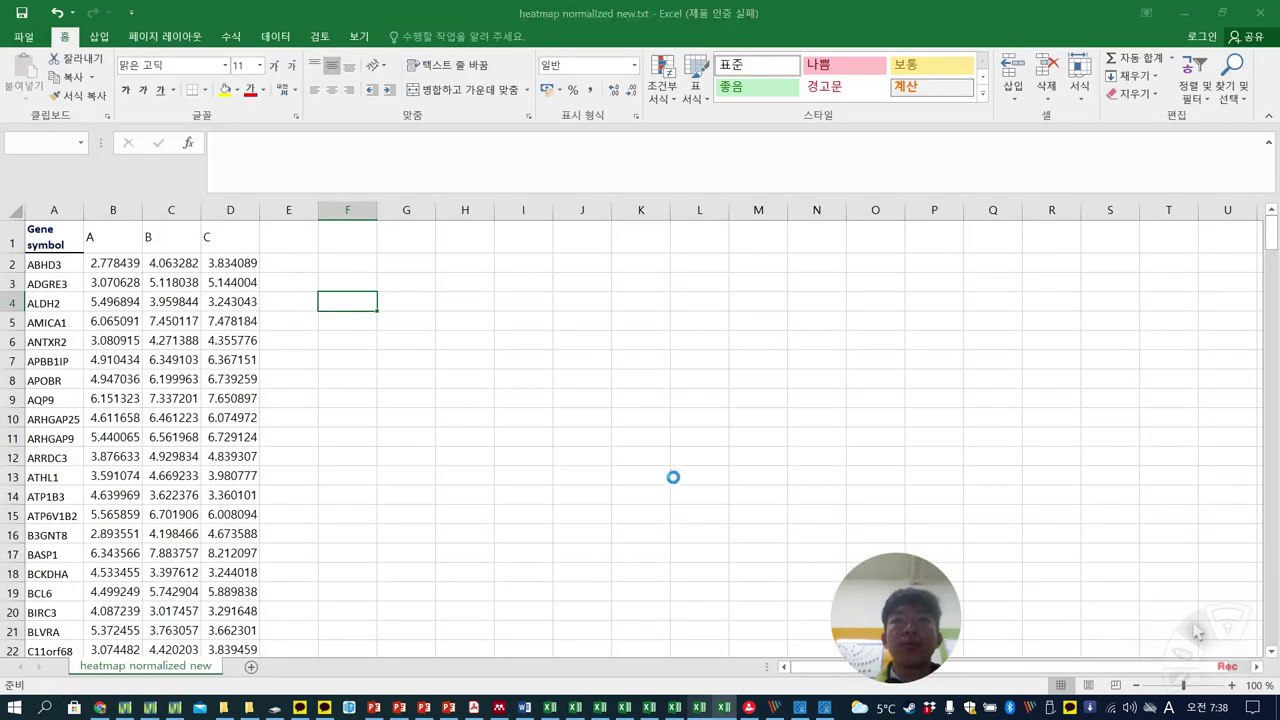
left_click(574, 419)
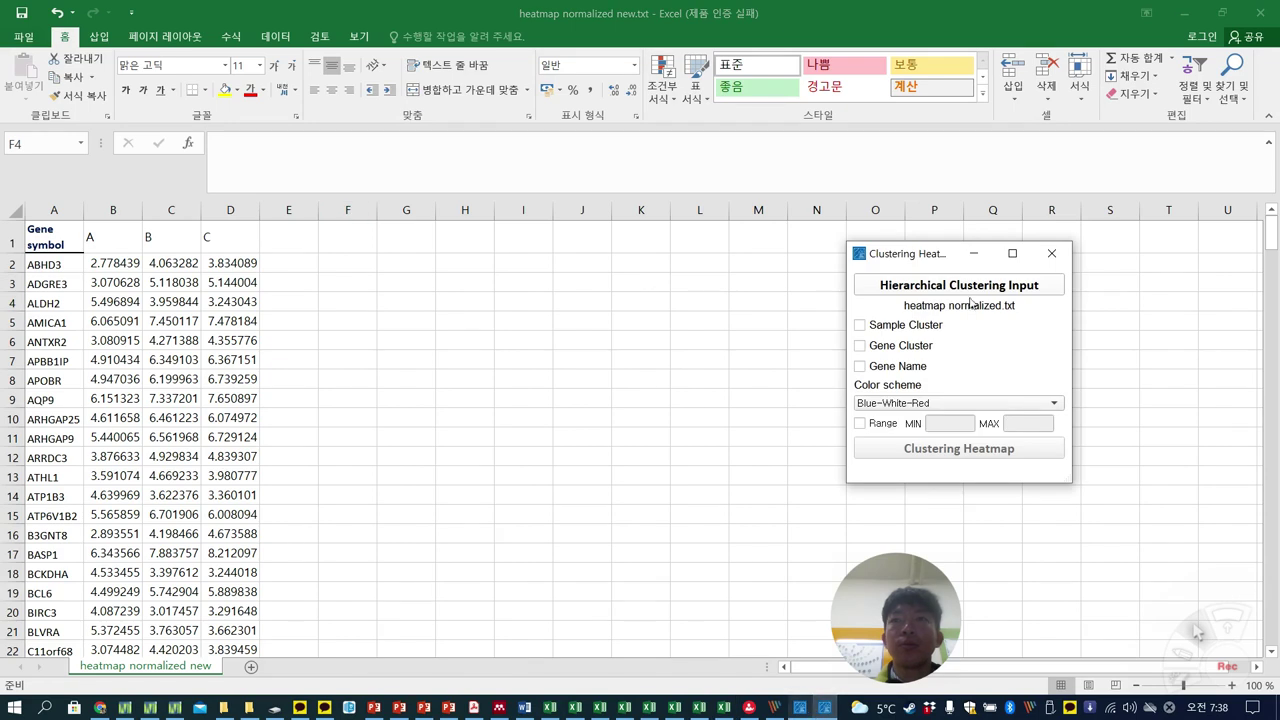
In the Clustering Heatmap window, try to load "heatmap normalized new.txt" as the hierarchical clustering input
left_click(986, 286)
left_click(901, 366)
double_click(901, 366)
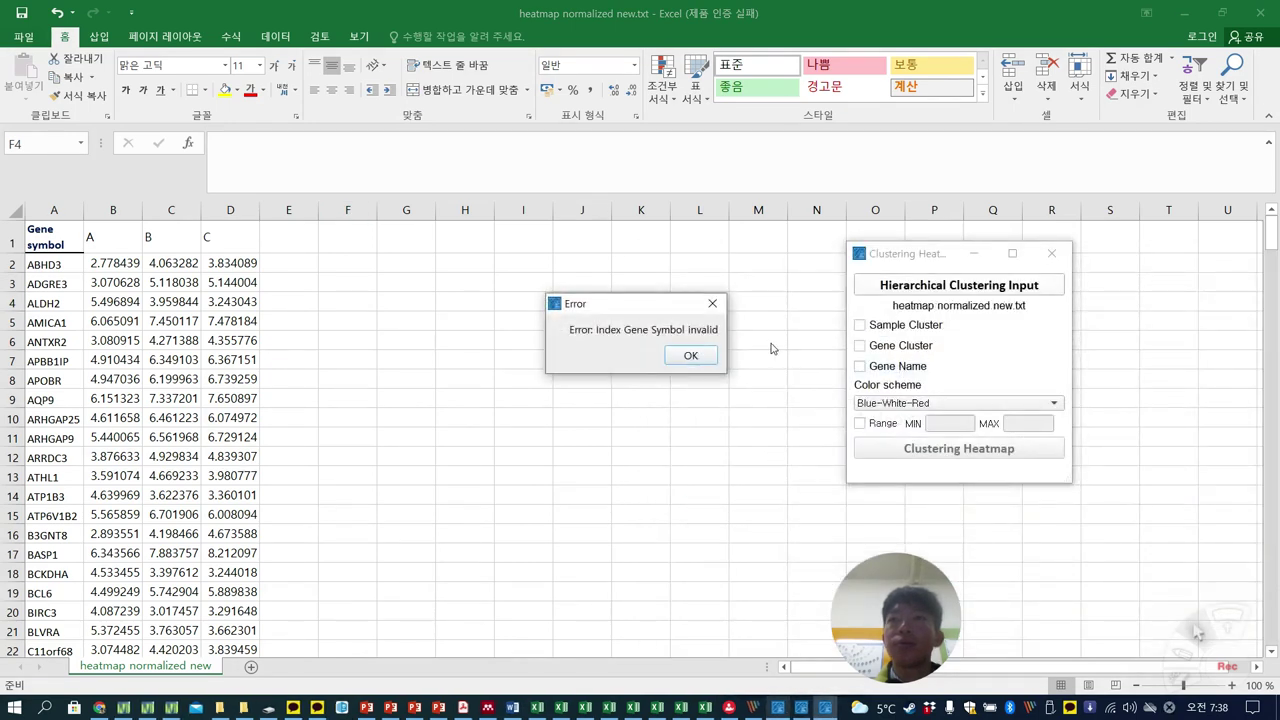
left_click(693, 360)
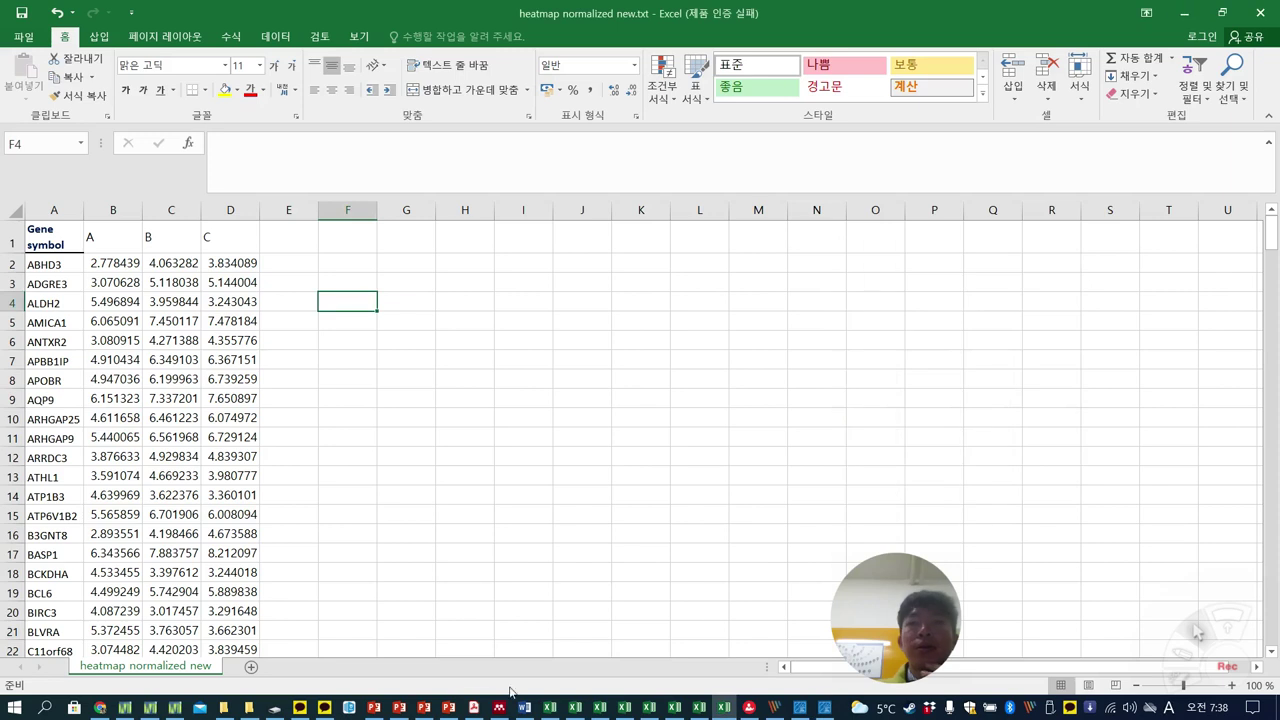
Open HeatmapSample.txt from the Sample_data folder and examine how its gene column header is written
left_click(474, 707)
key("alt+Tab")
left_click(250, 708)
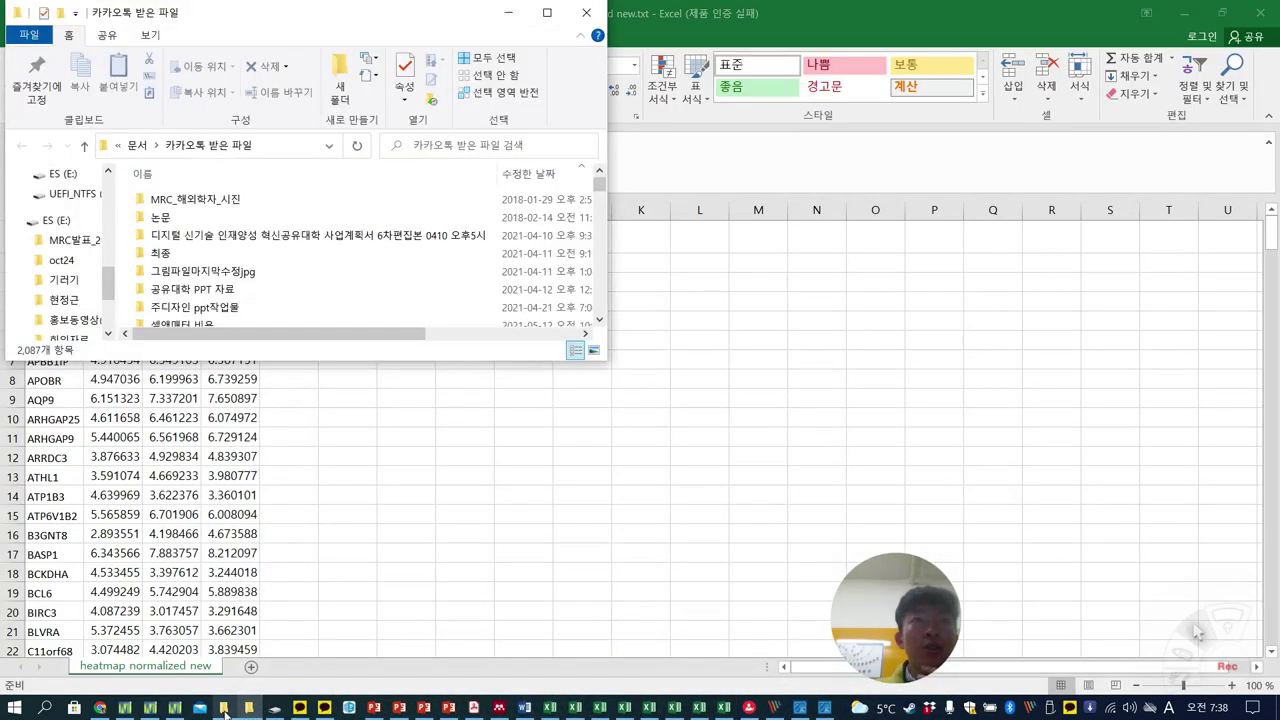
left_click(224, 708)
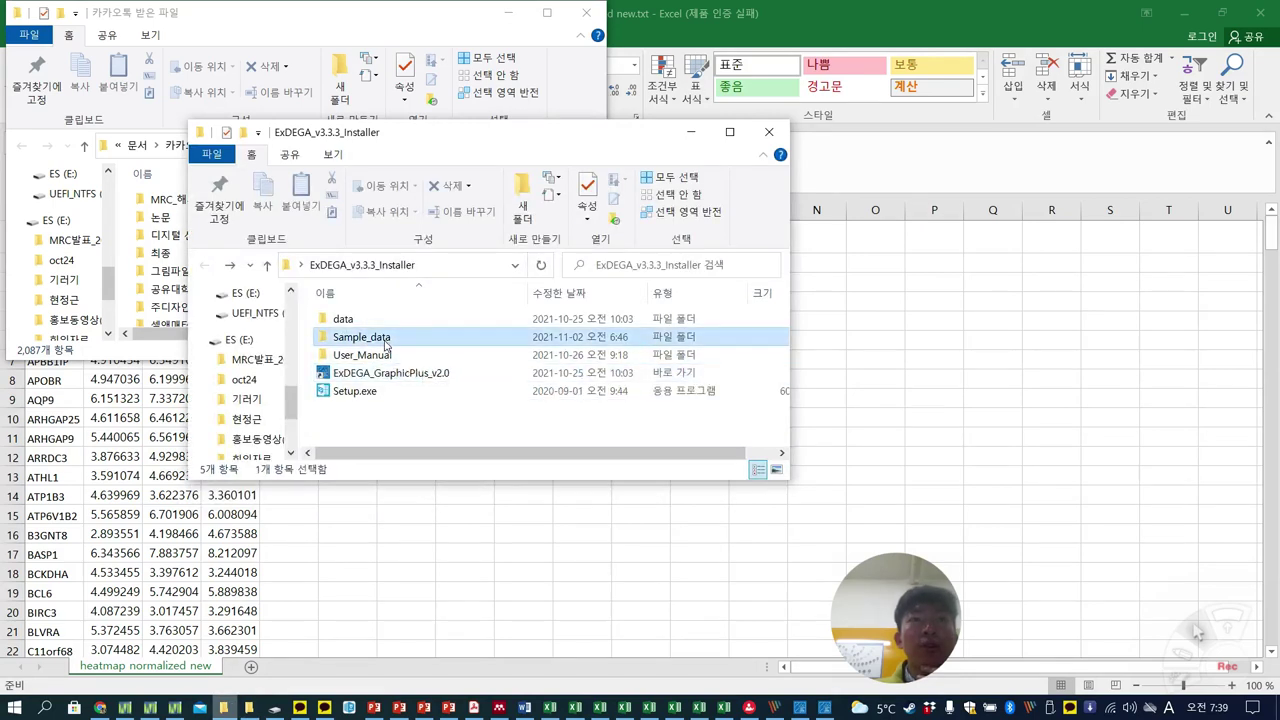
double_click(365, 337)
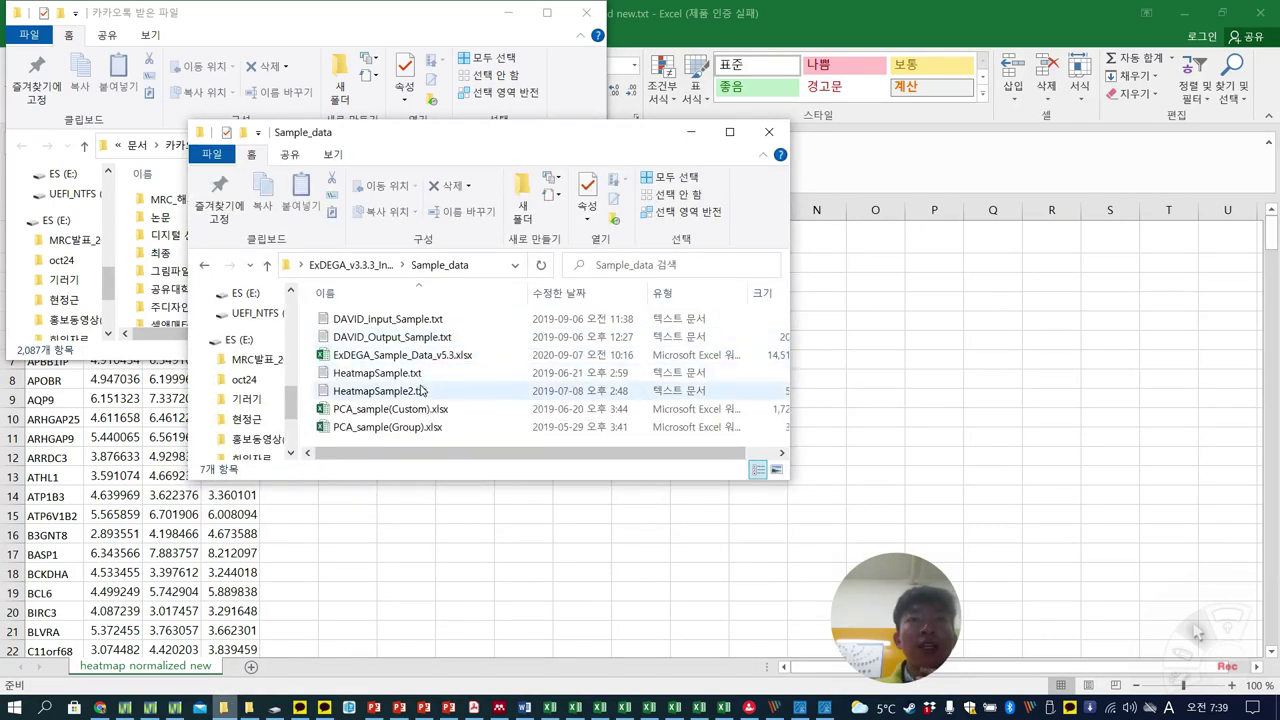
left_click(410, 375)
double_click(412, 375)
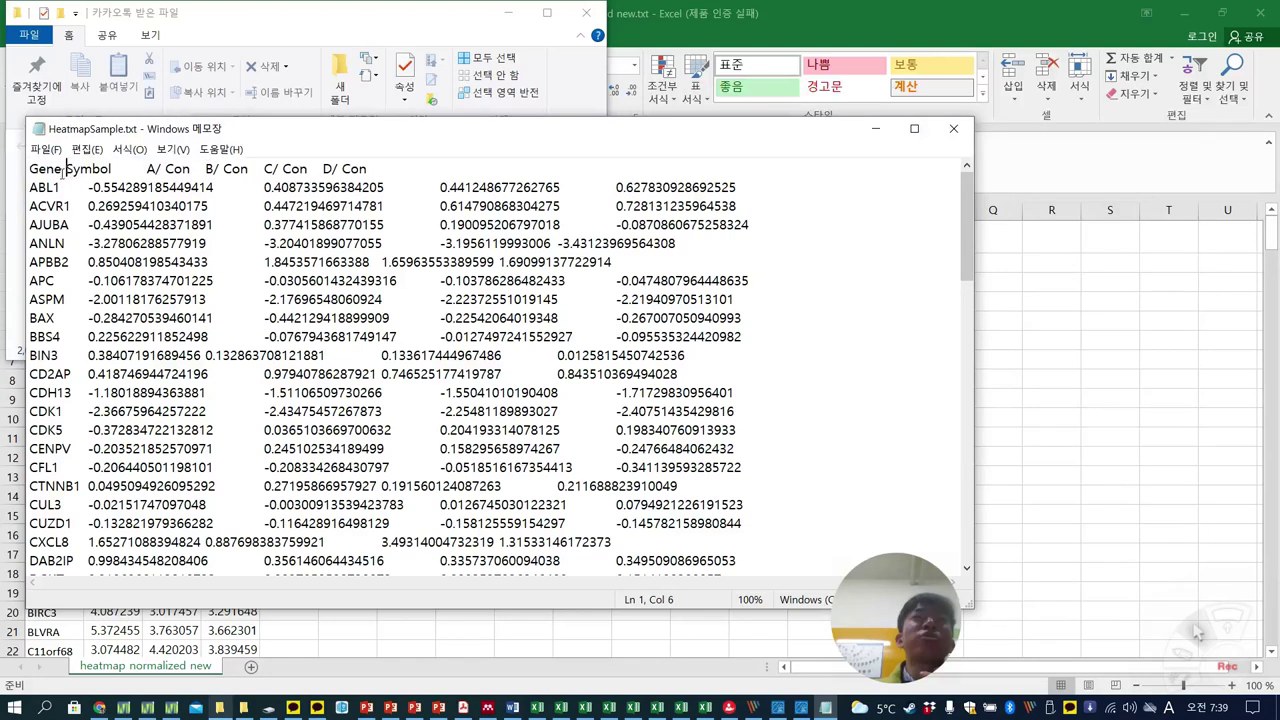
Minimise the sample file and the Excel windows, and open "heatmap normalized new.txt" from the desktop in Notepad
left_click(875, 128)
left_click(1184, 13)
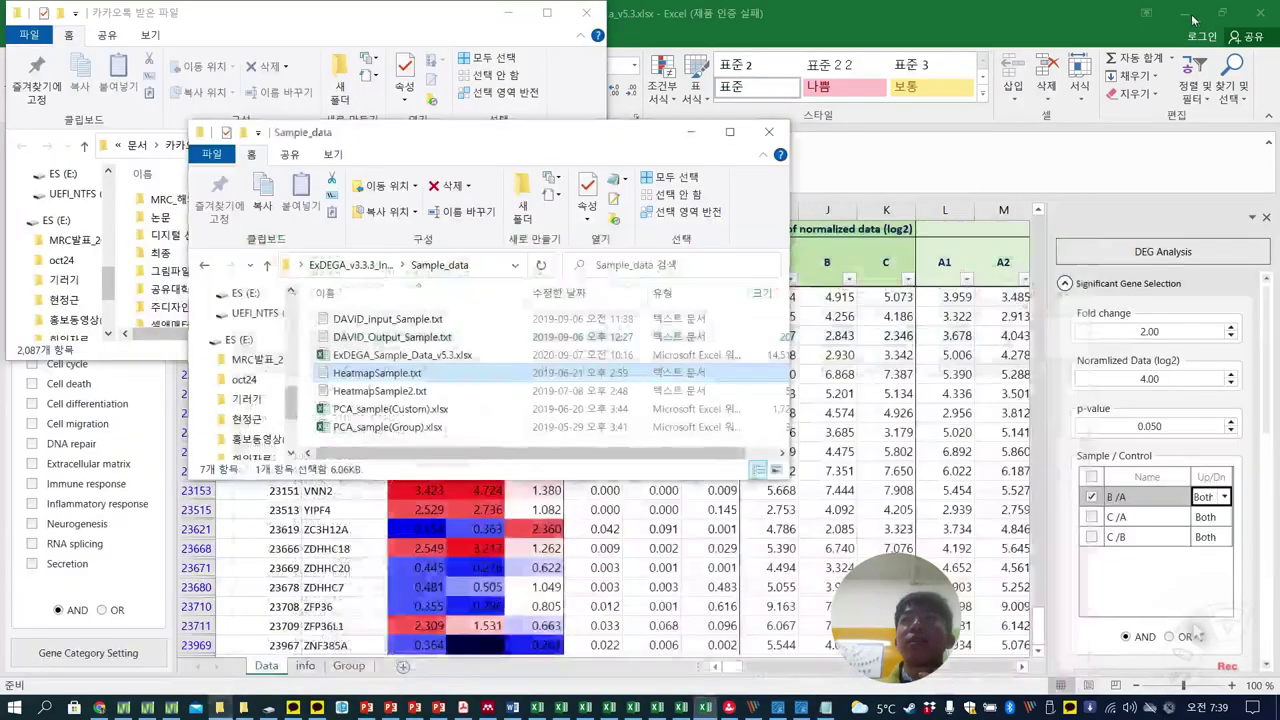
left_click(1184, 13)
left_click_drag(640, 132, 450, 117)
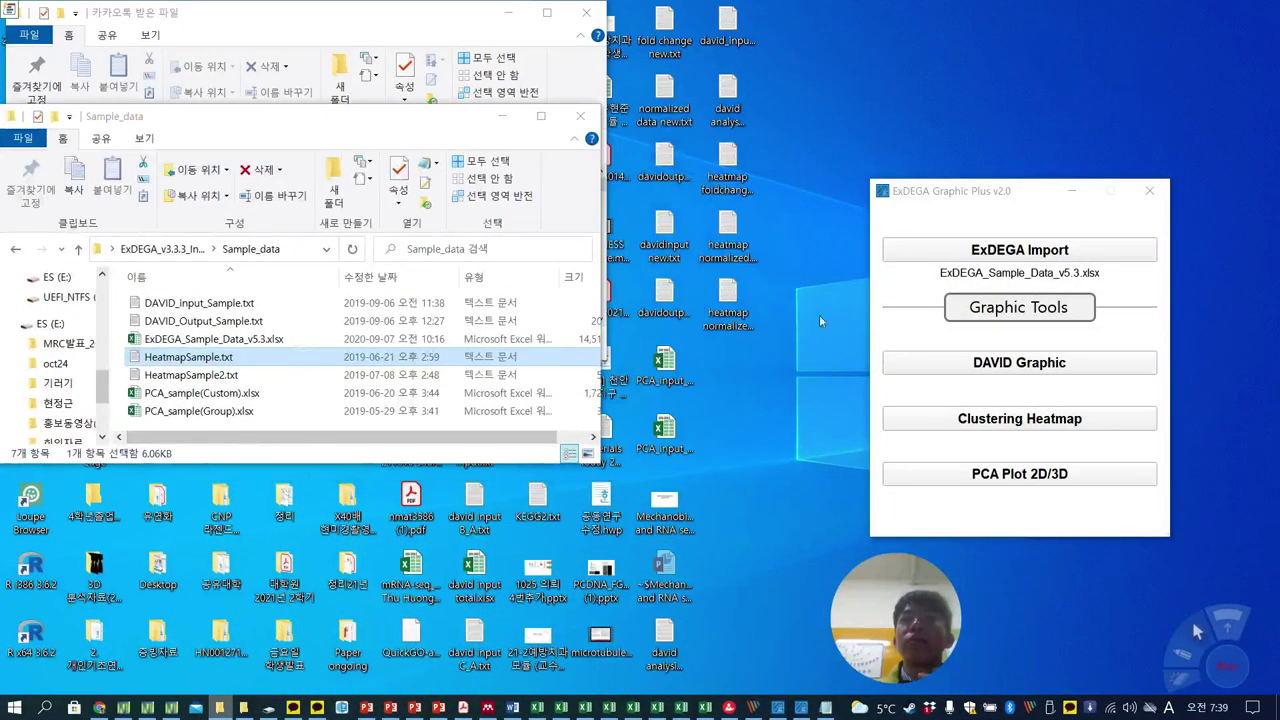
double_click(730, 303)
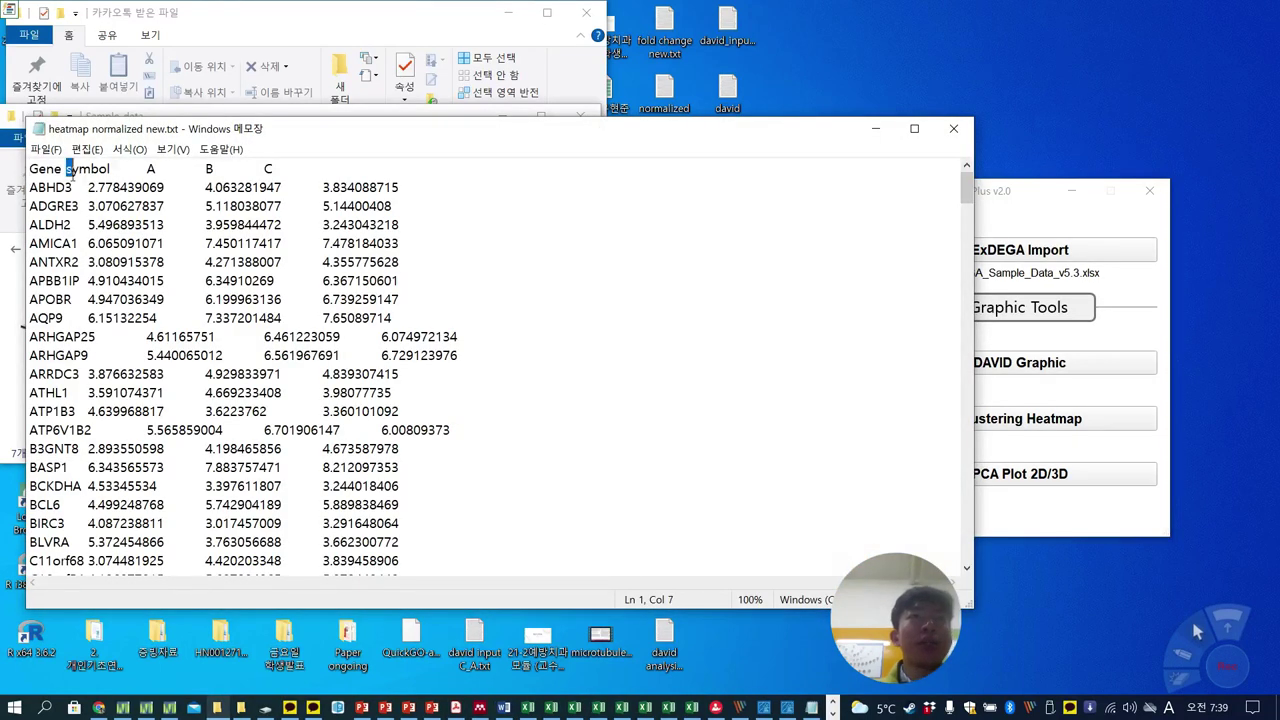
Try to change the header to "Gene Symbol" and overwrite the text file, and close Notepad without saving
type("S")
left_click(47, 150)
left_click(70, 214)
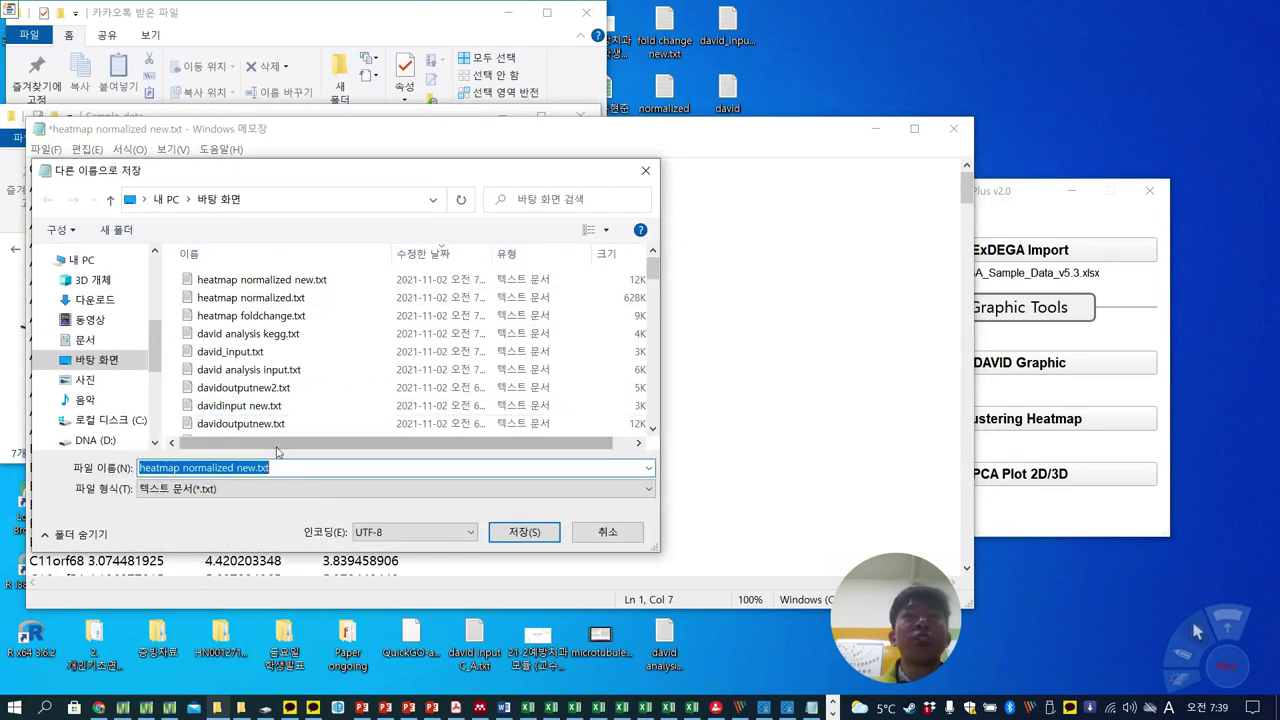
left_click(523, 532)
left_click(667, 358)
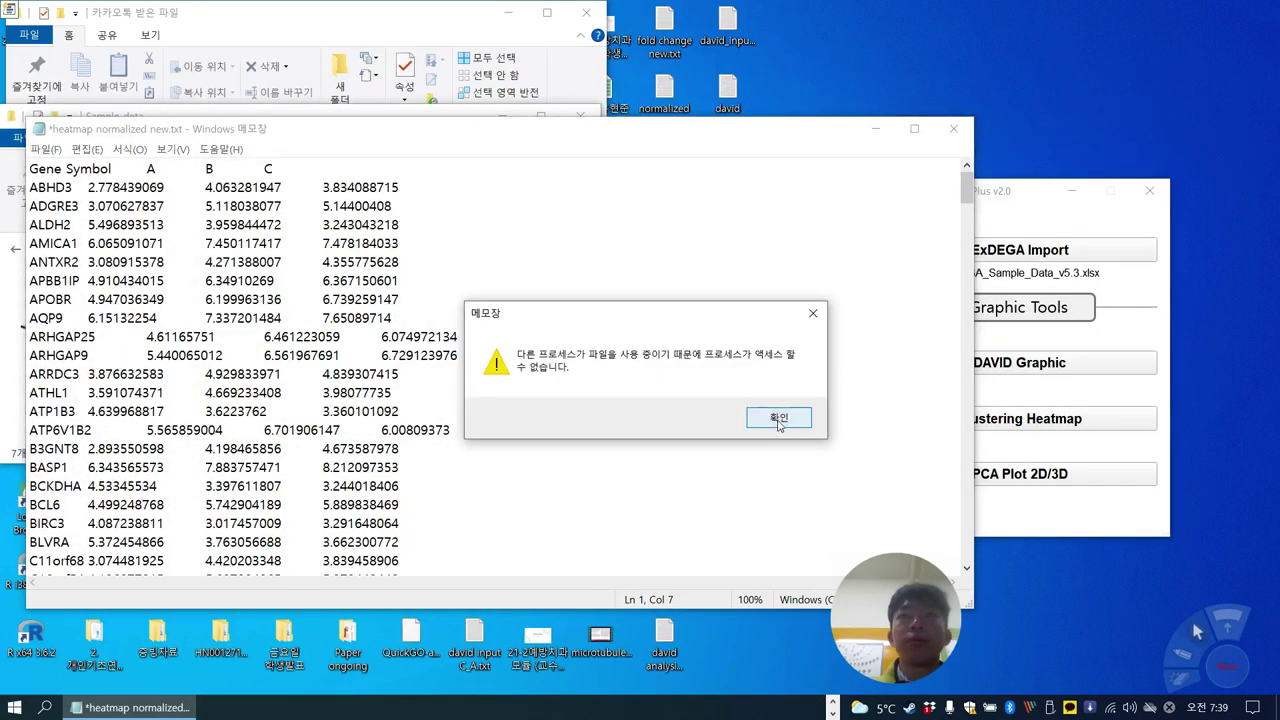
left_click(778, 418)
left_click(953, 128)
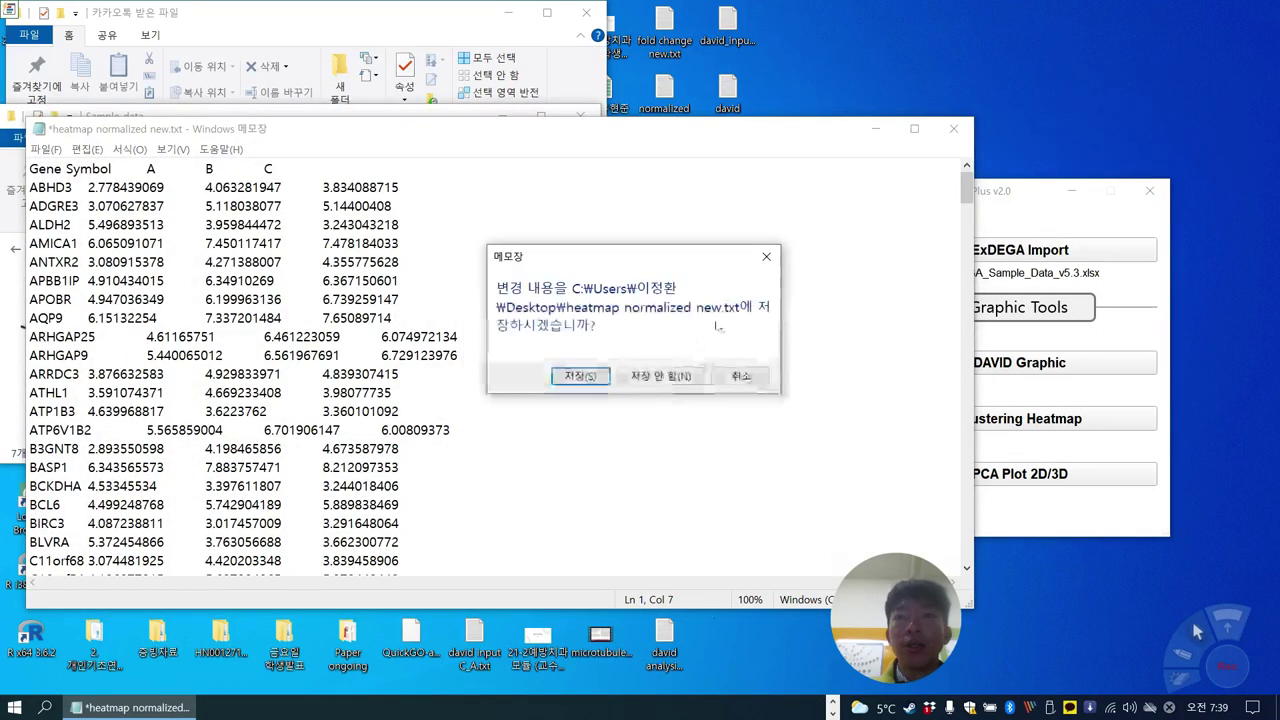
left_click(659, 373)
In the Excel window of "heatmap normalized new.txt", change cell A1 to "Gene Symbol" and save the file as text
left_click(705, 707)
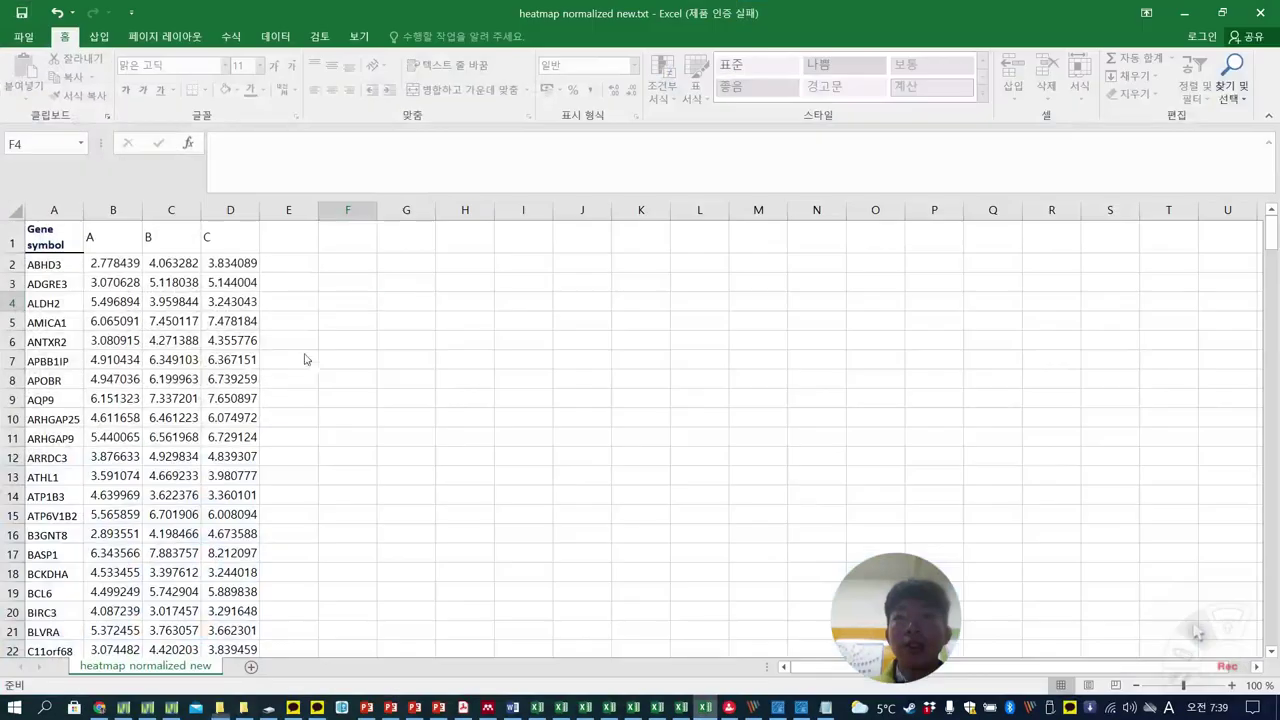
double_click(31, 243)
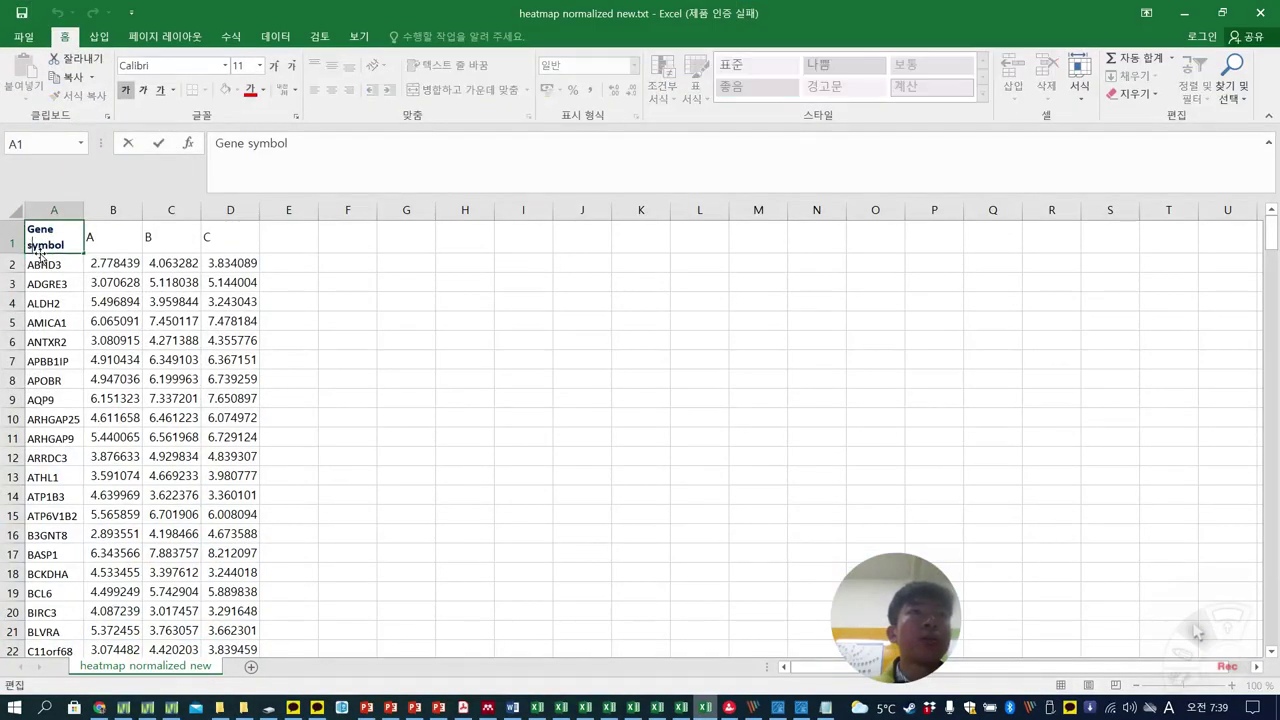
key("BackSpace")
type("S")
left_click(21, 12)
left_click(572, 407)
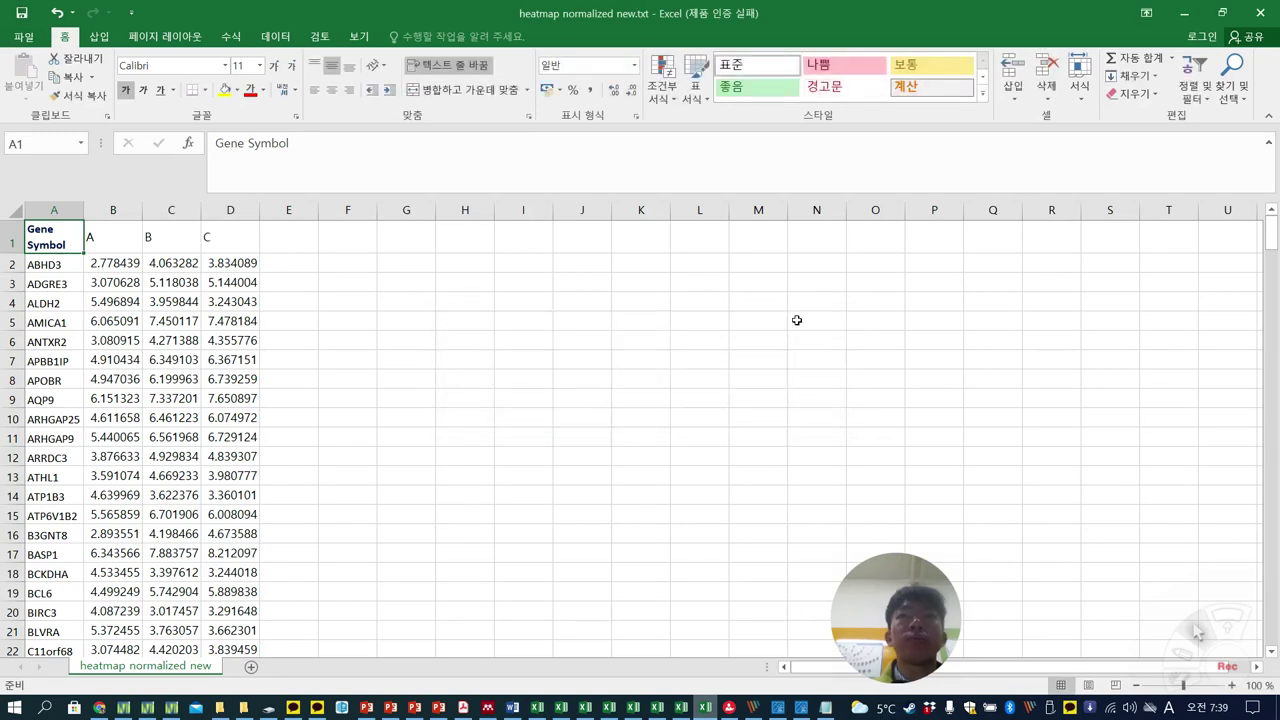
Close "heatmap normalized new.txt", saving its changes and keeping the text format
left_click(812, 320)
left_click(1260, 13)
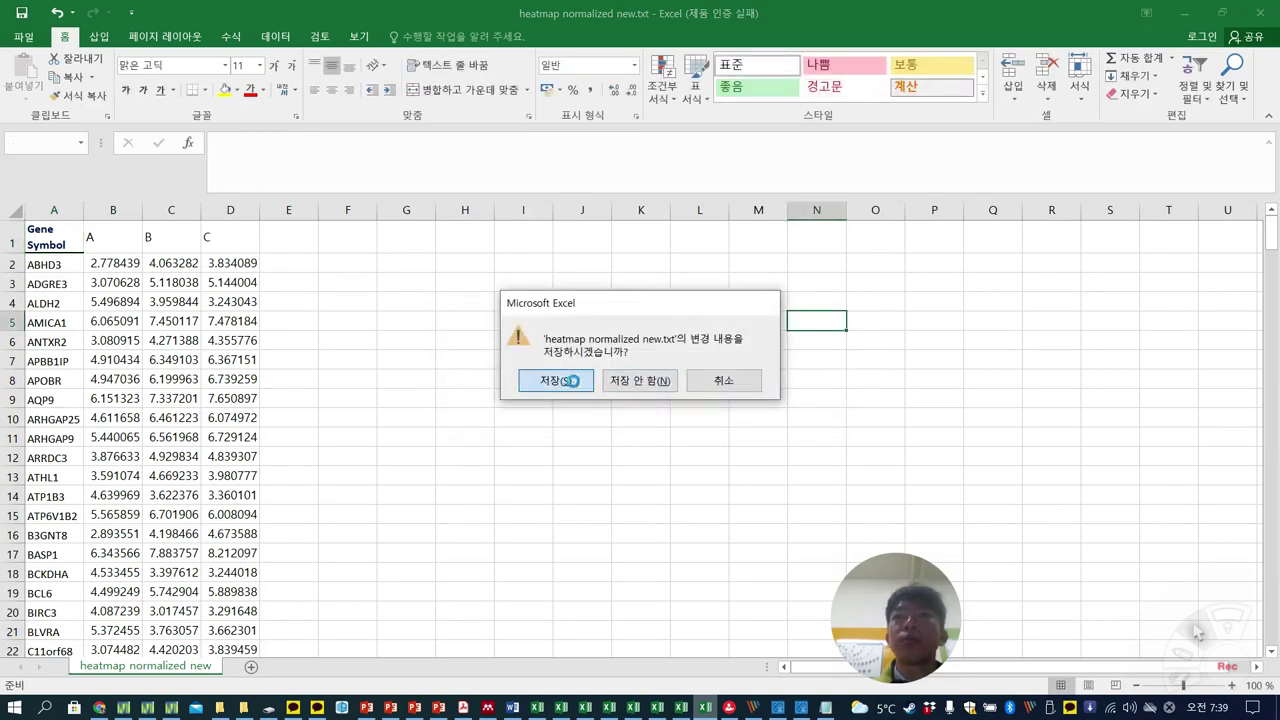
left_click(570, 385)
left_click(559, 408)
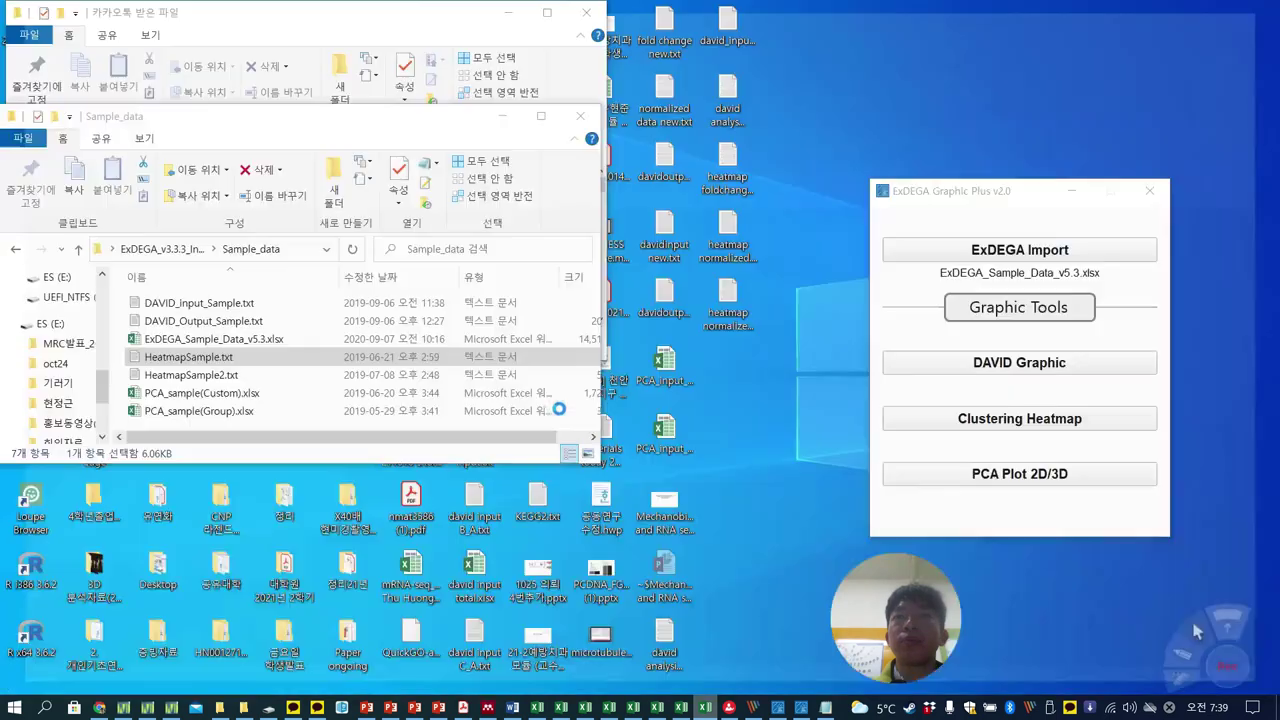
Load "heatmap normalized new.txt" into Clustering Heatmap, generate the heatmap with Sample Cluster and Gene Cluster enabled, and close the figure after viewing
left_click(824, 707)
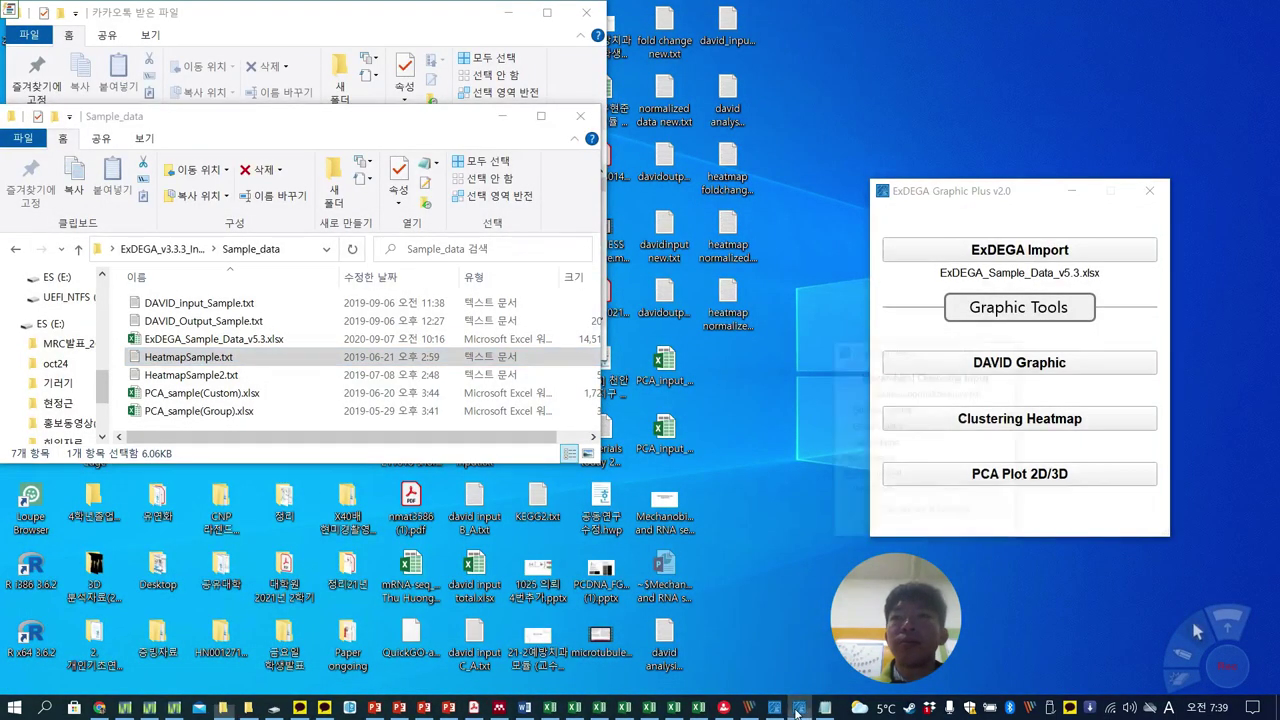
left_click(980, 290)
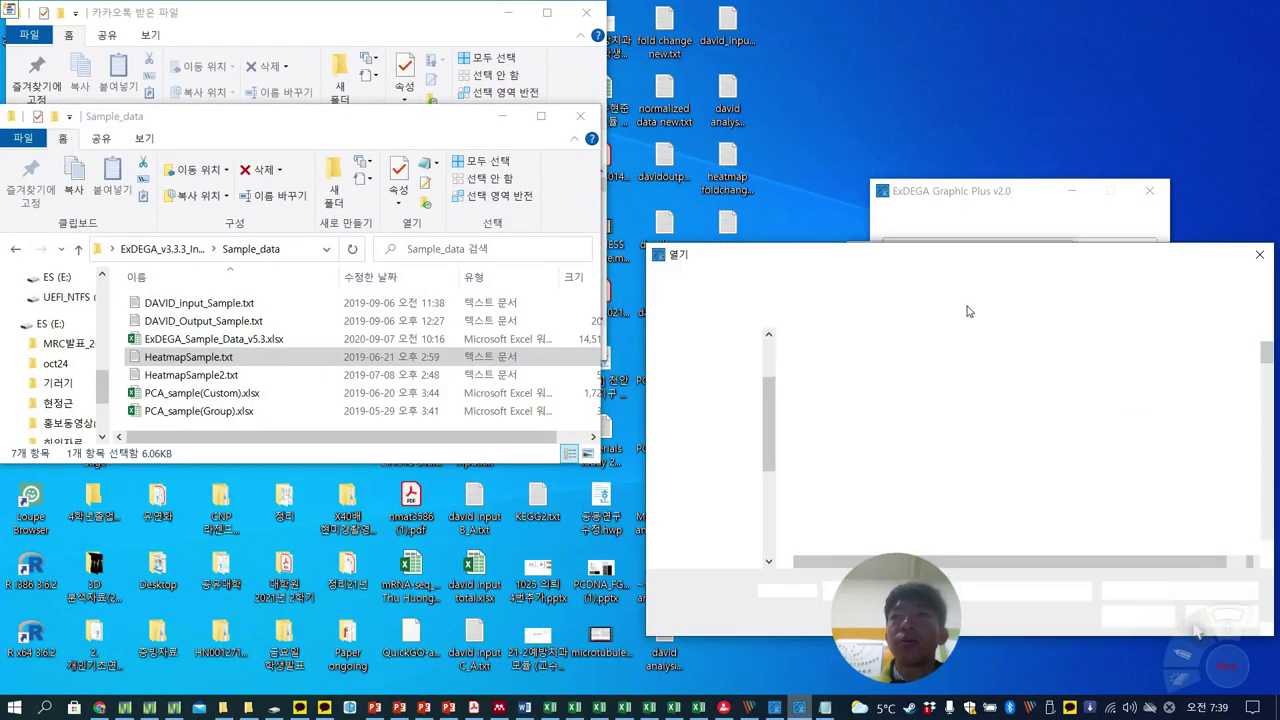
double_click(904, 366)
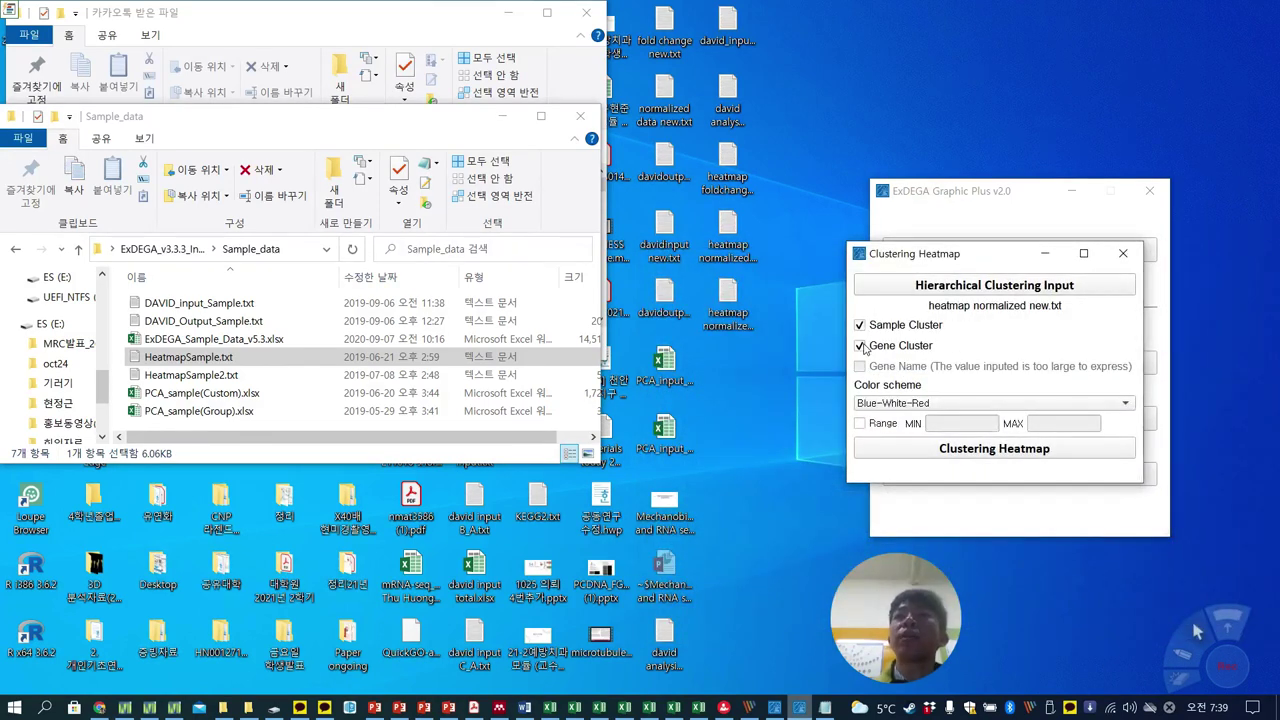
left_click(976, 456)
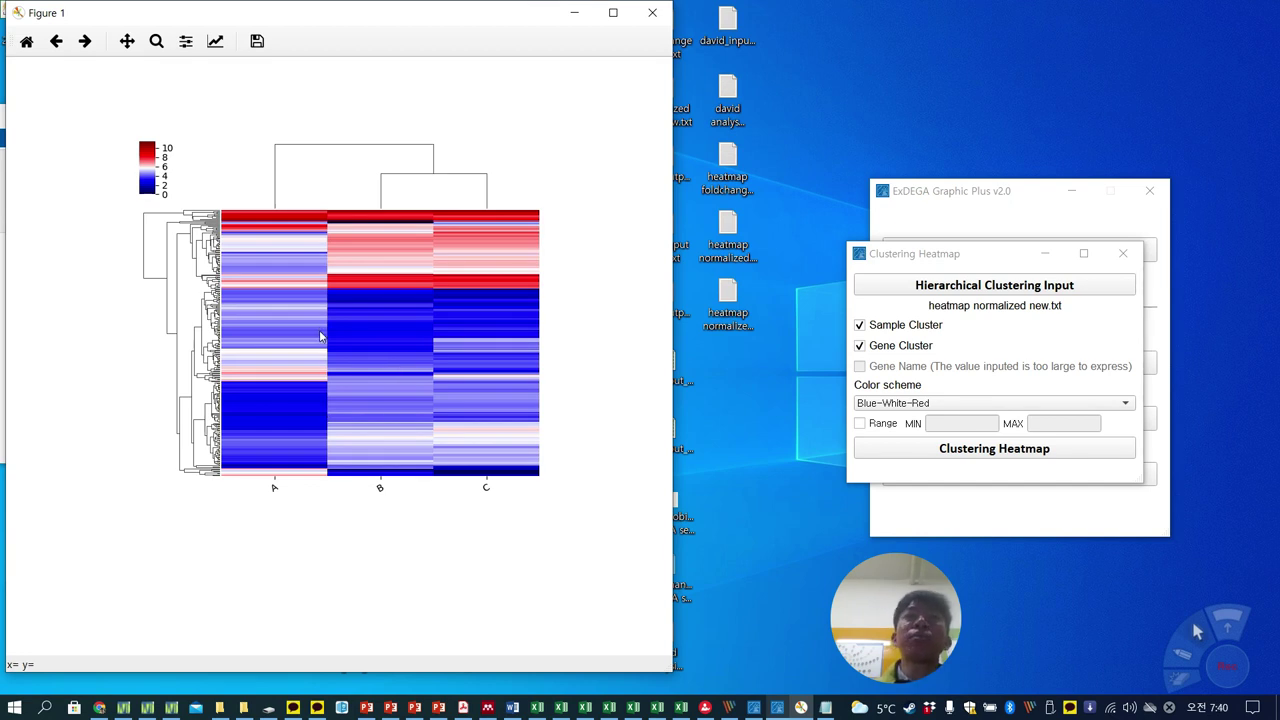
left_click(652, 12)
Load "heatmap normalized new.txt" again as the hierarchical clustering input
left_click(993, 289)
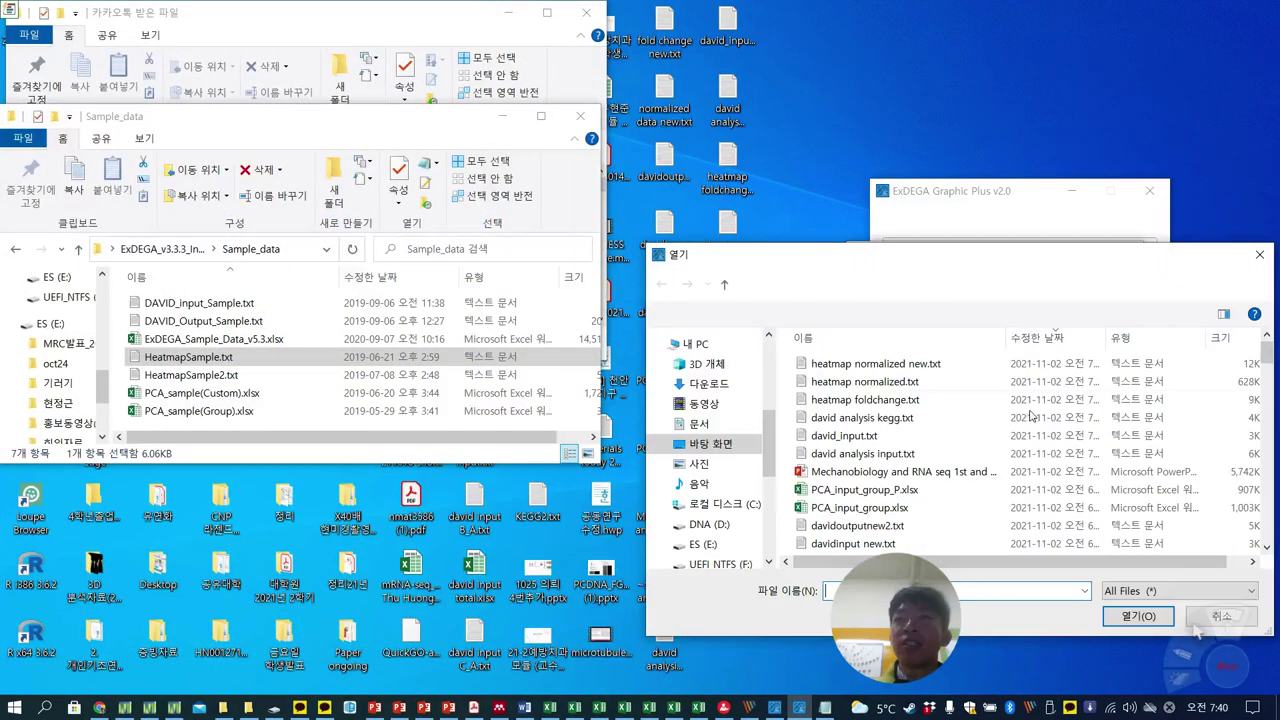
left_click_drag(1080, 261, 997, 110)
left_click(793, 212)
left_click(1055, 465)
Examine the data of "david_input.txt" and "heatmap normalized.txt" in Excel, and minimize both windows
left_click(676, 708)
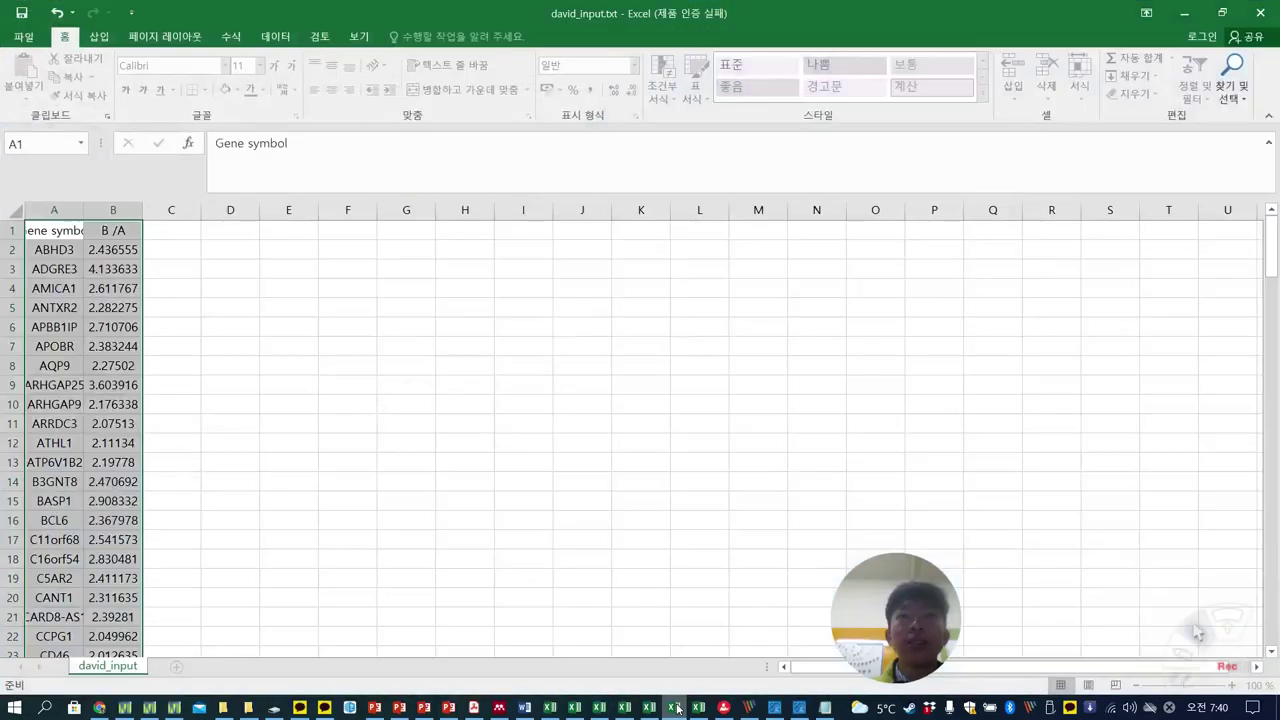
left_click(253, 379)
left_click_drag(1271, 246, 1271, 496)
left_click(693, 708)
left_click(562, 556)
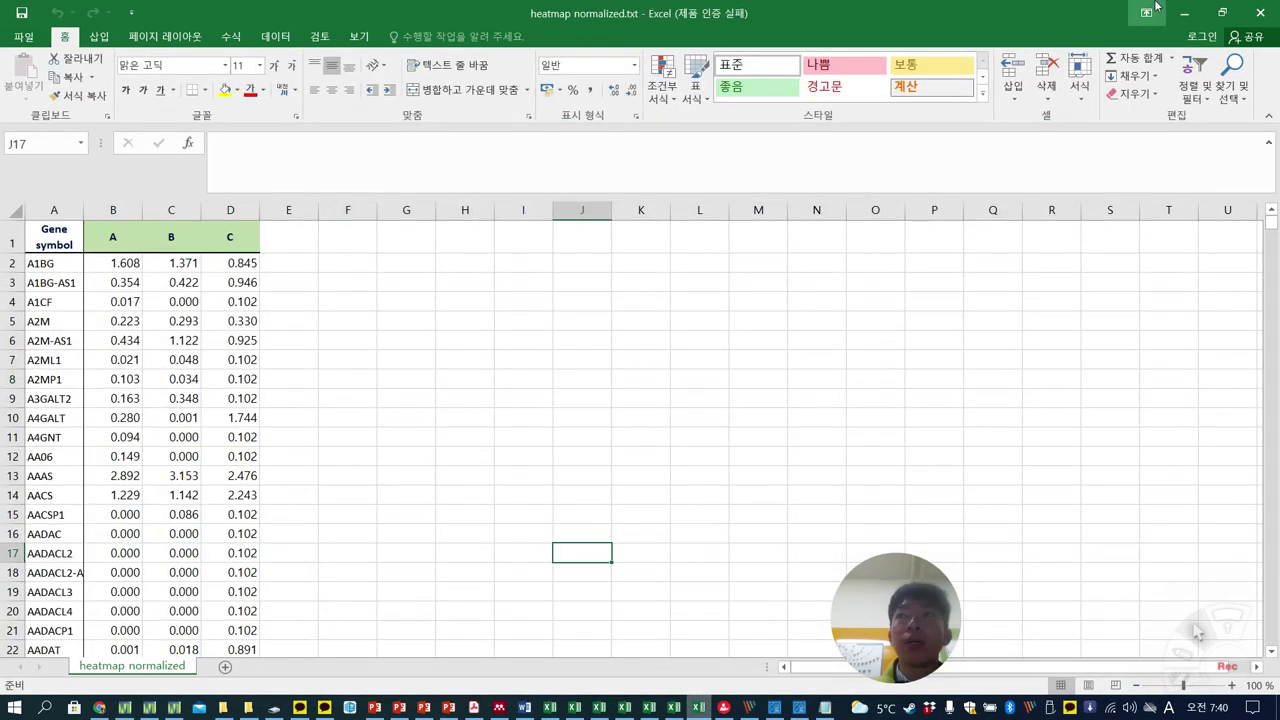
left_click(1184, 12)
left_click(1184, 12)
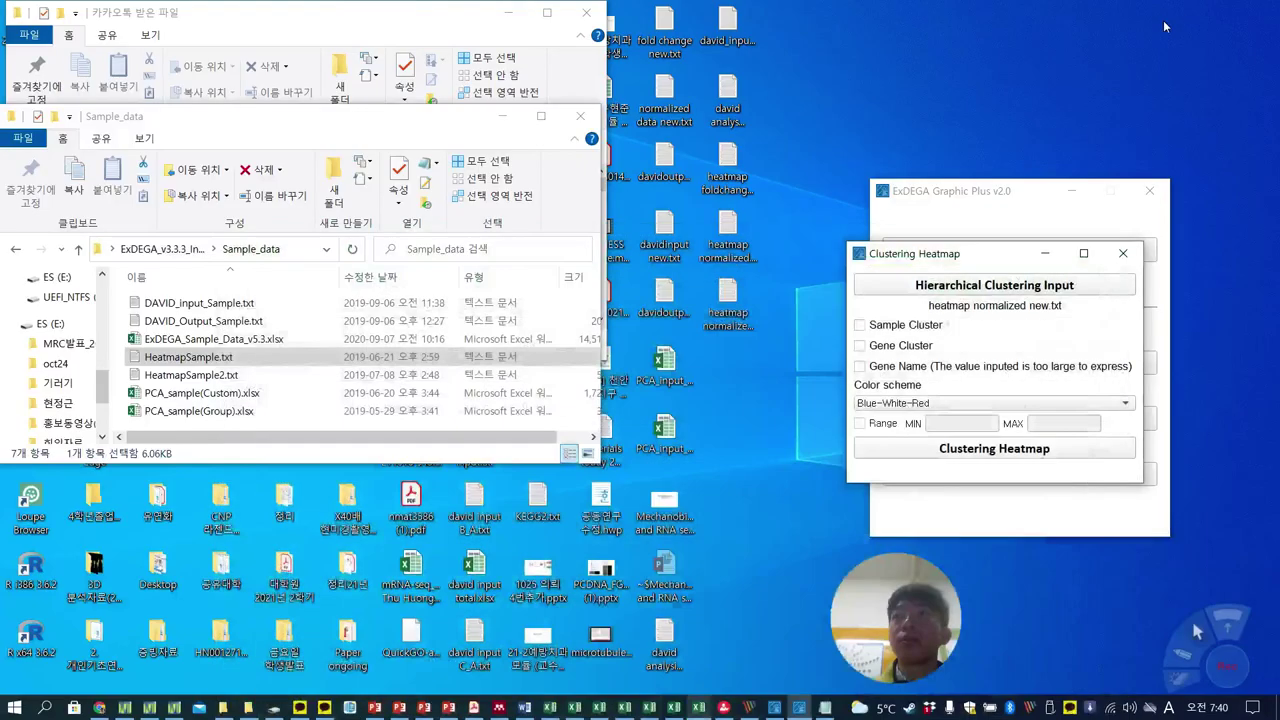
Open "heatmap normalized.txt" in Notepad, change its header to "Gene Symbol", and try to overwrite the original file
double_click(716, 243)
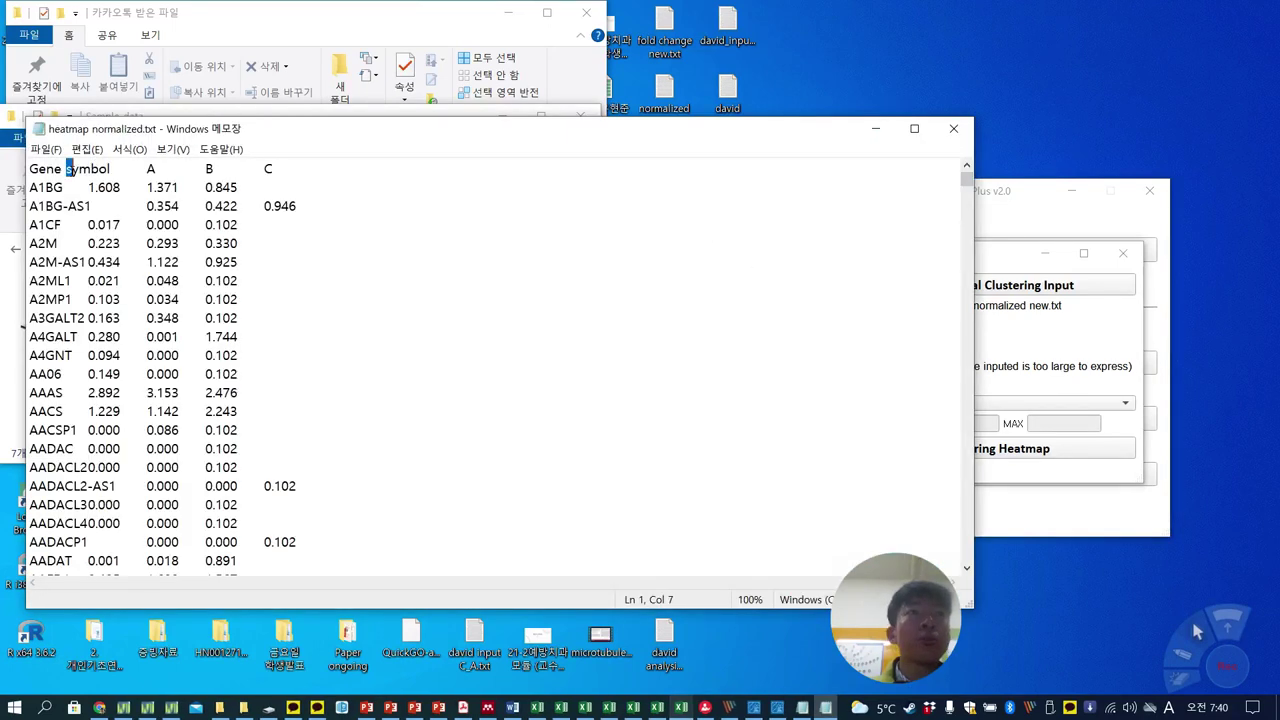
type("S")
left_click(45, 149)
left_click(72, 215)
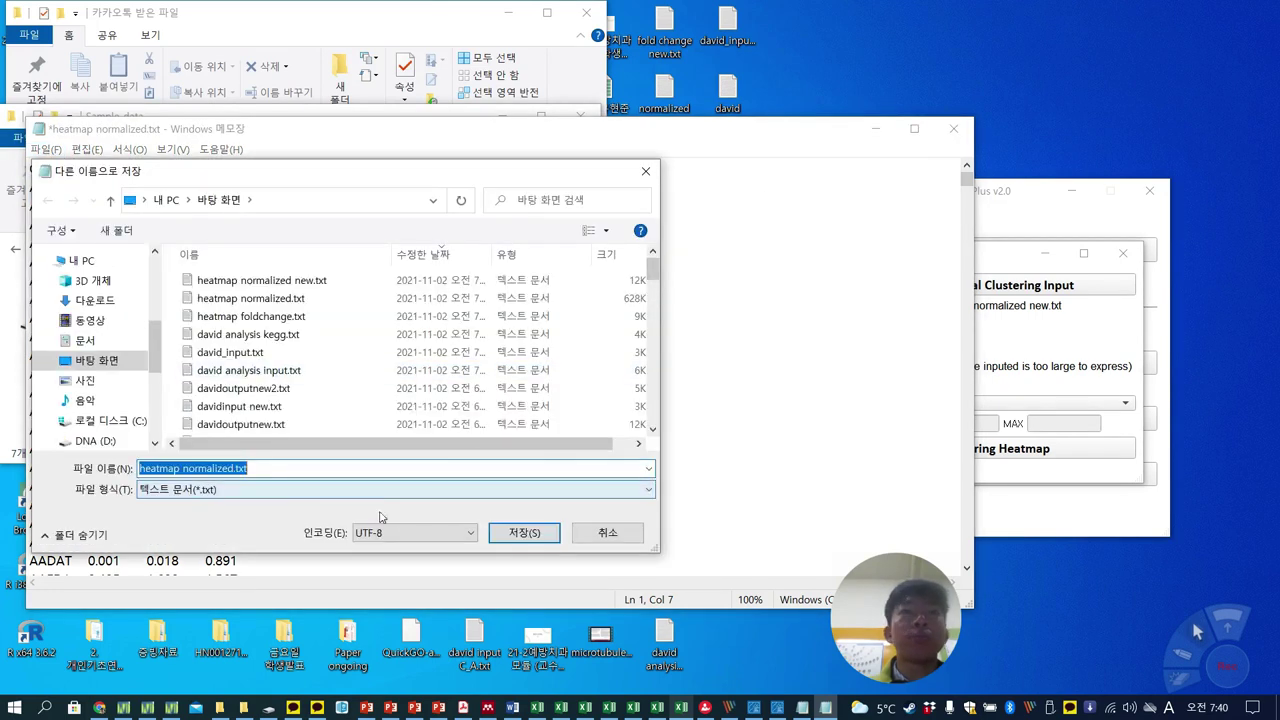
left_click(522, 533)
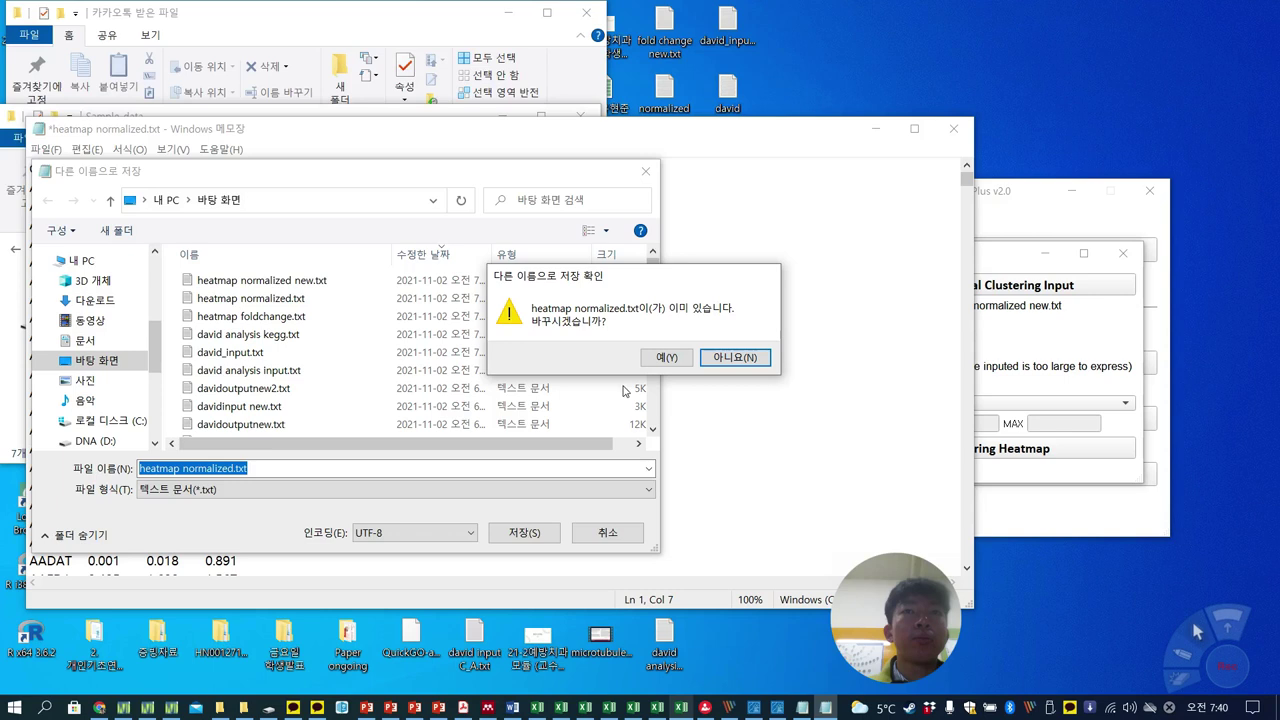
left_click(666, 357)
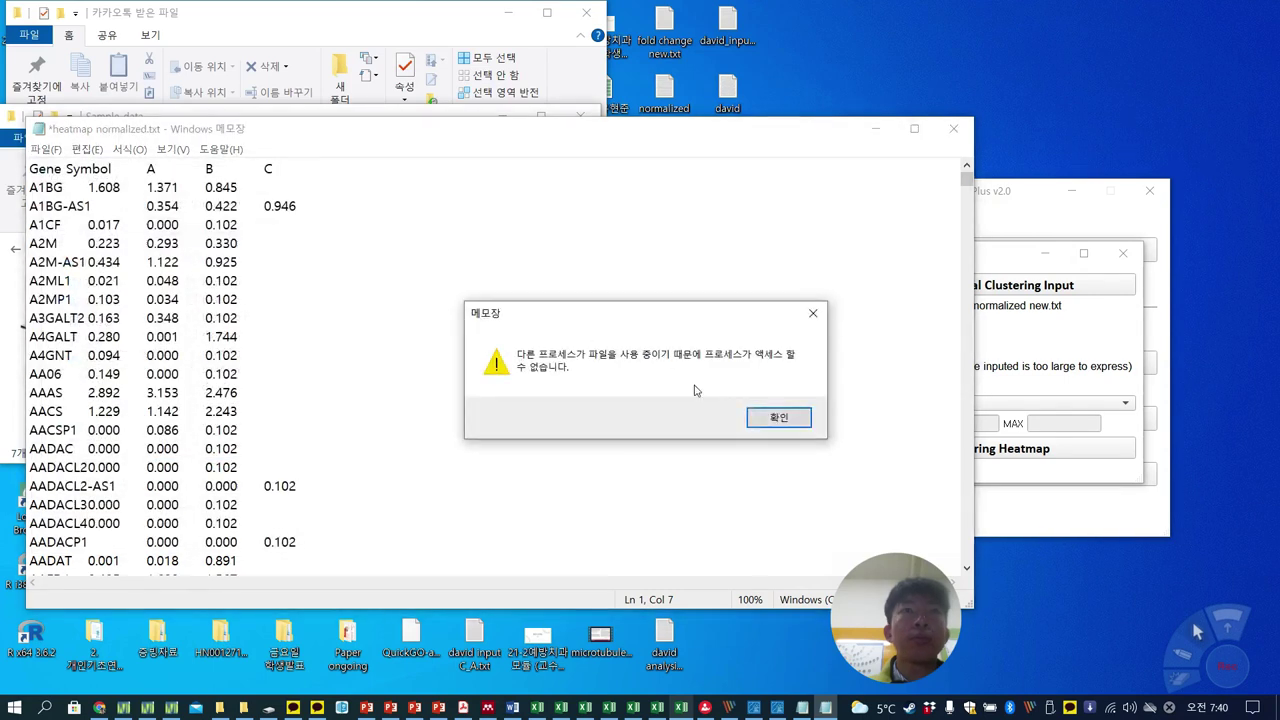
left_click(778, 417)
Look through the open Excel workbooks to find the one holding "heatmap normalized.txt"
left_click(634, 707)
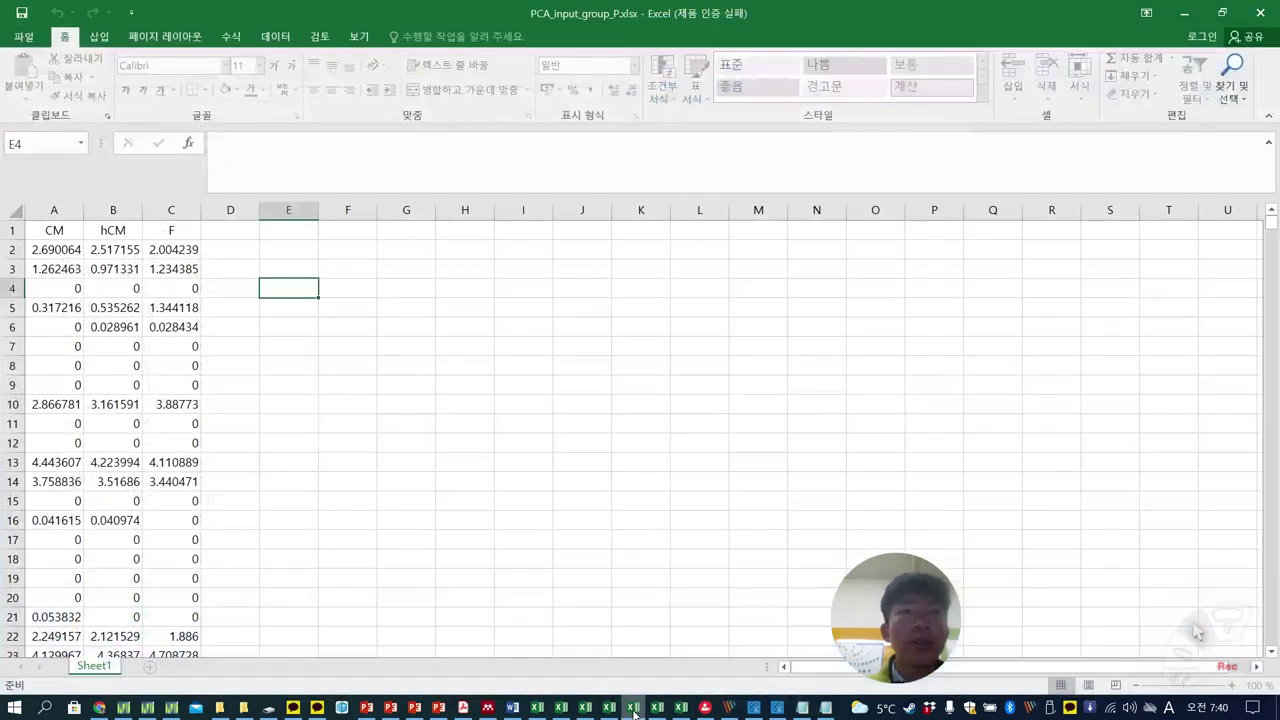
left_click(410, 520)
left_click(657, 707)
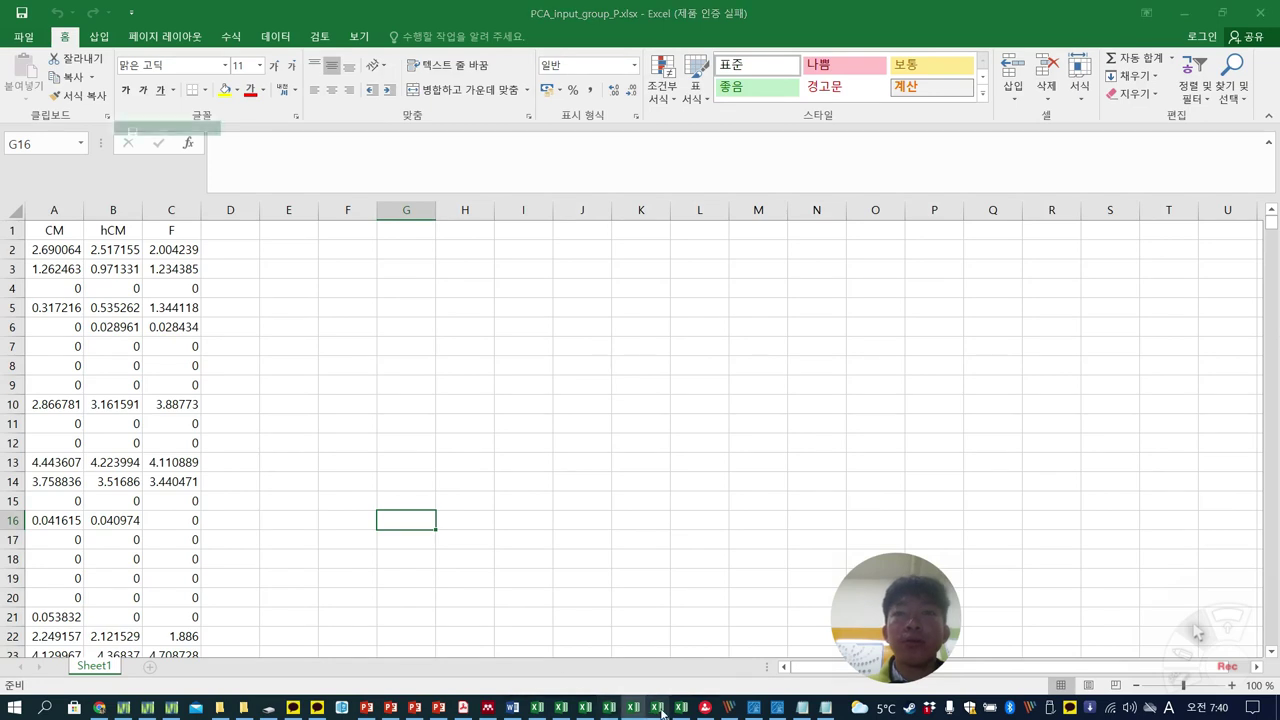
left_click(406, 578)
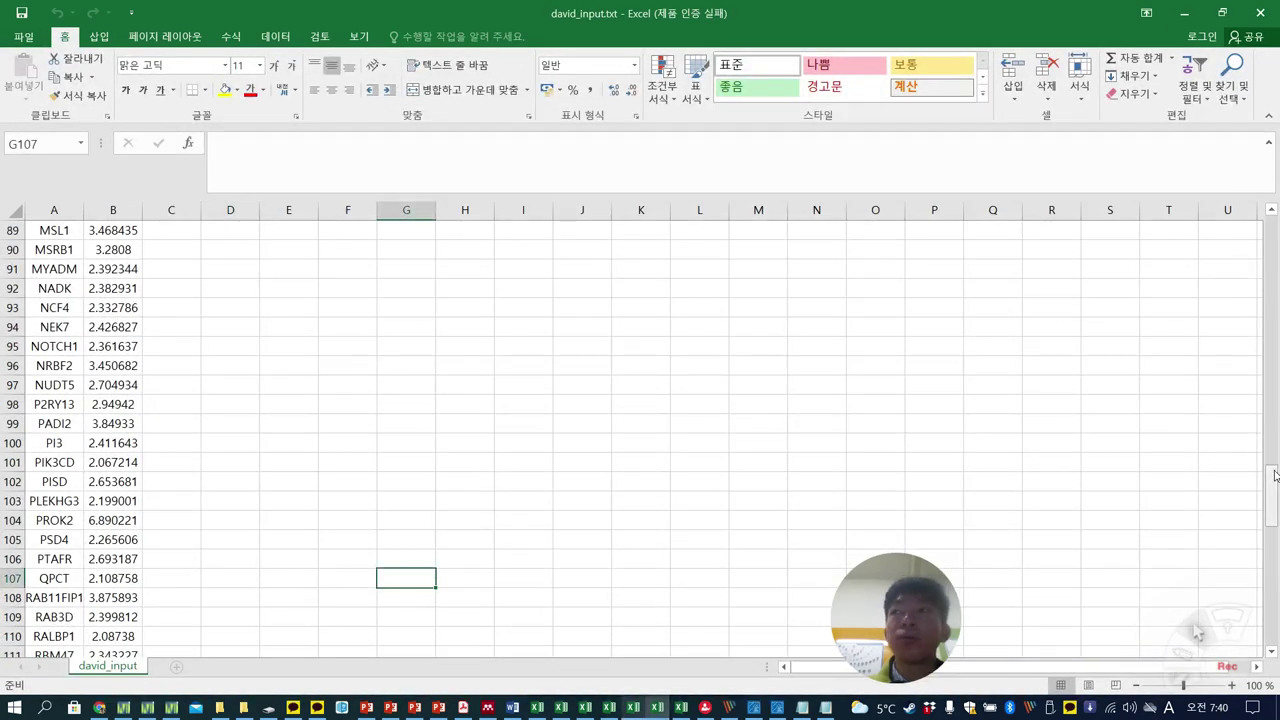
left_click_drag(1273, 467, 1273, 587)
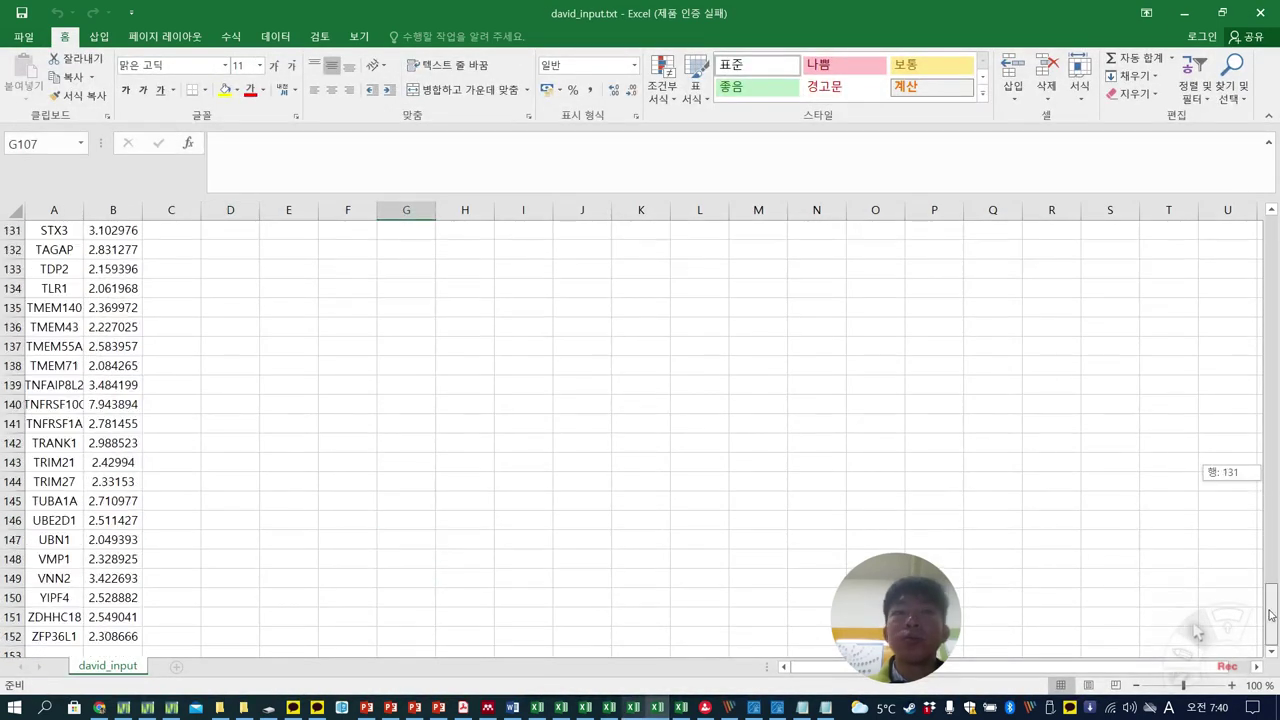
left_click(680, 707)
left_click(458, 516)
mouse_move(1266, 224)
left_mouse_down()
mouse_move(1272, 645)
mouse_move(1272, 222)
left_mouse_up()
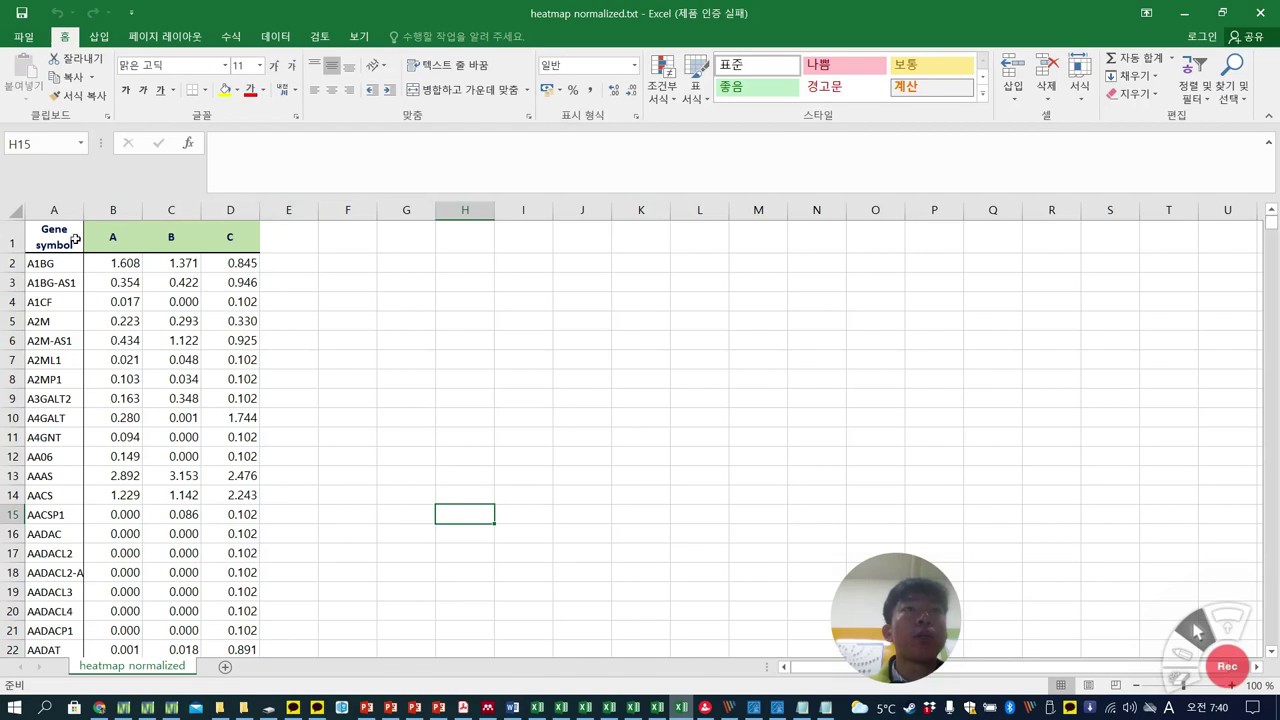
Change cell A1 of "heatmap normalized.txt" to "Gene Symbol" and save the file, keeping the tab-delimited text format
double_click(44, 246)
key("BackSpace")
type("S")
left_click(23, 36)
left_click(30, 157)
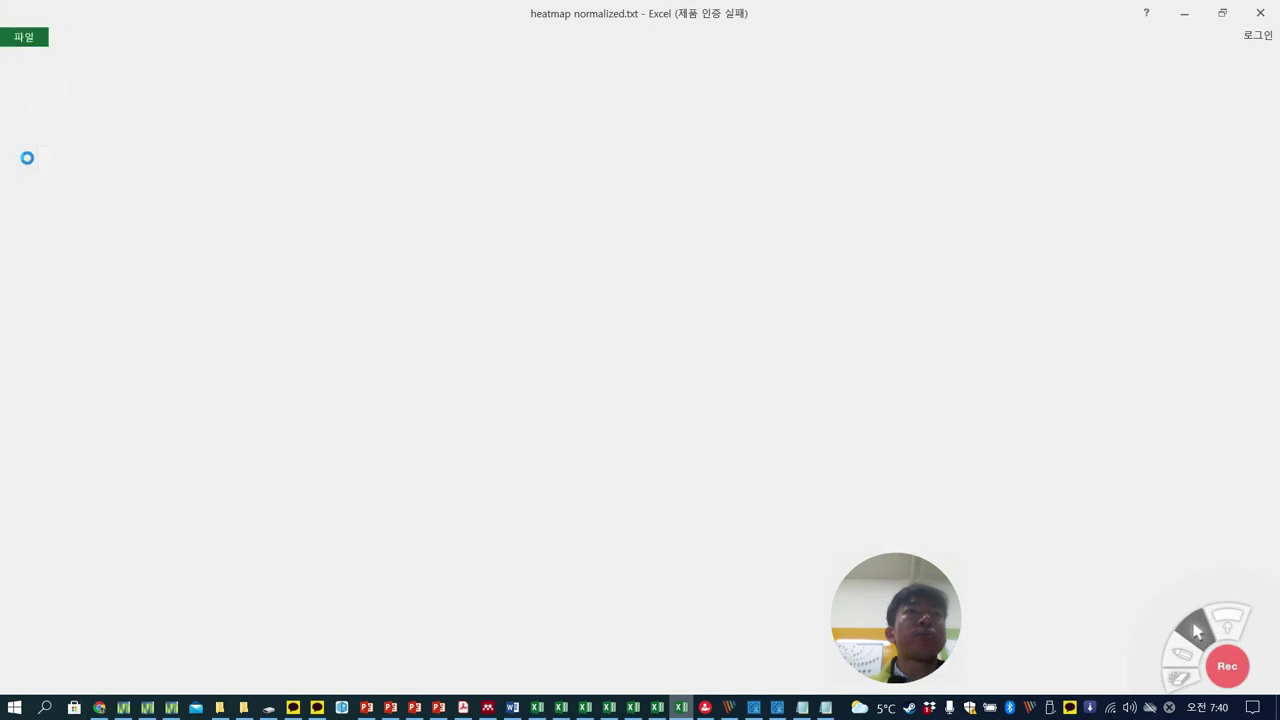
left_click(568, 410)
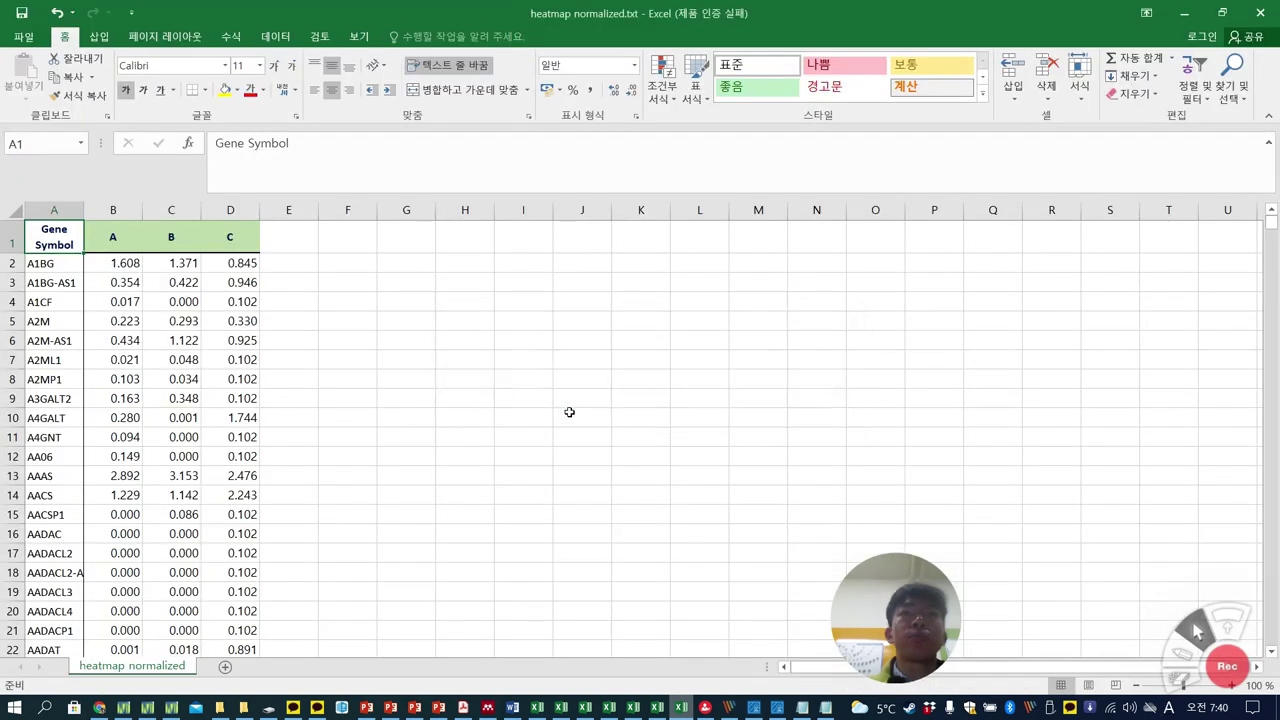
left_click(676, 320)
Close "heatmap normalized.txt" in Excel, saving its changes in text format, and minimize the remaining Excel windows
left_click(1260, 13)
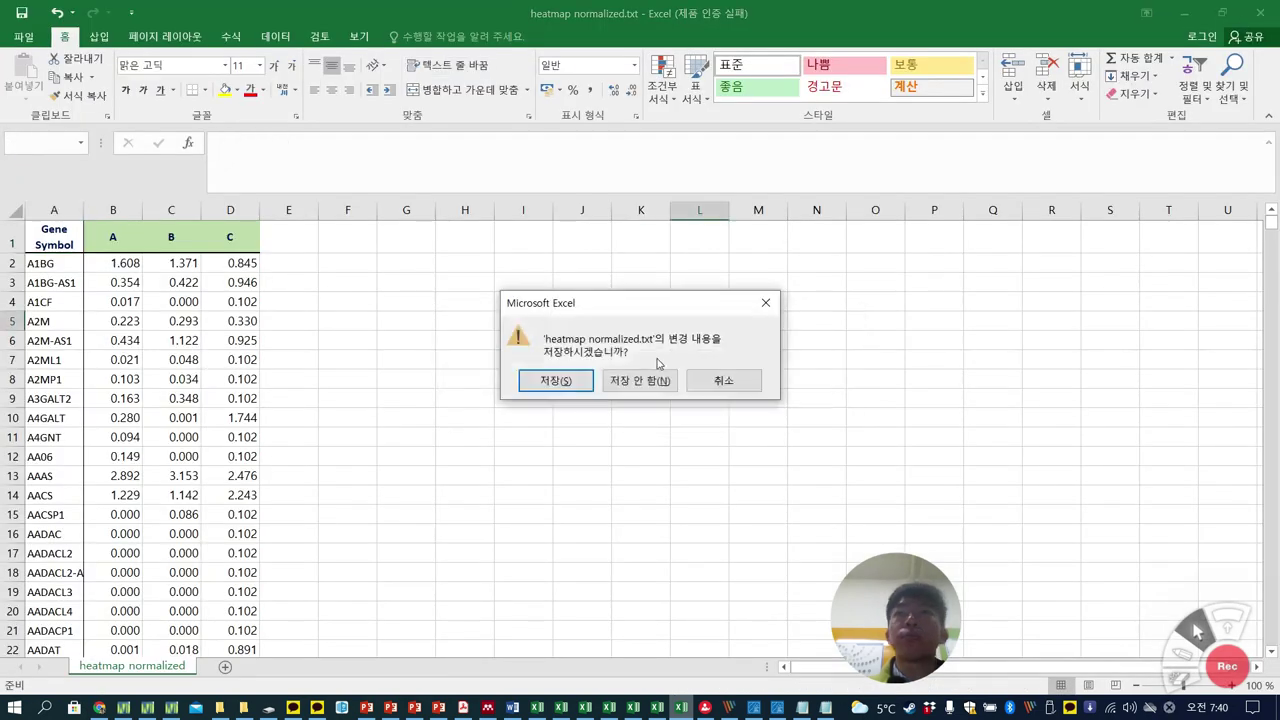
left_click(567, 384)
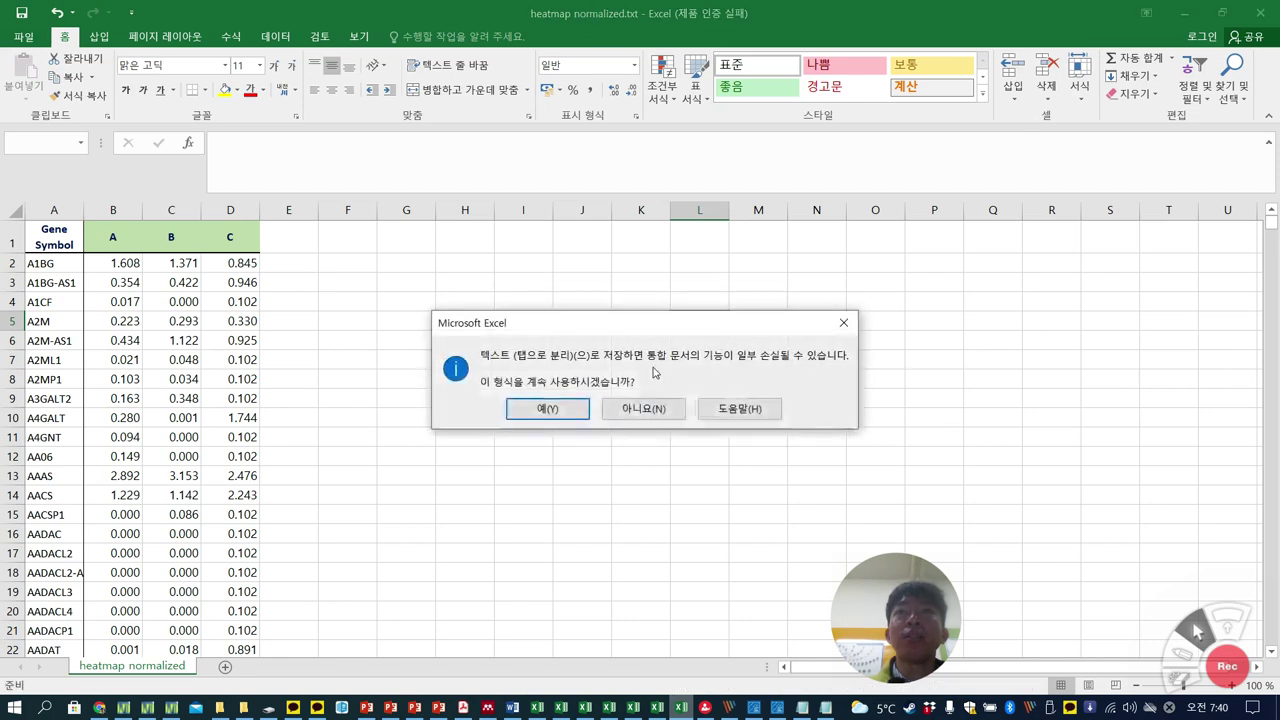
left_click(561, 403)
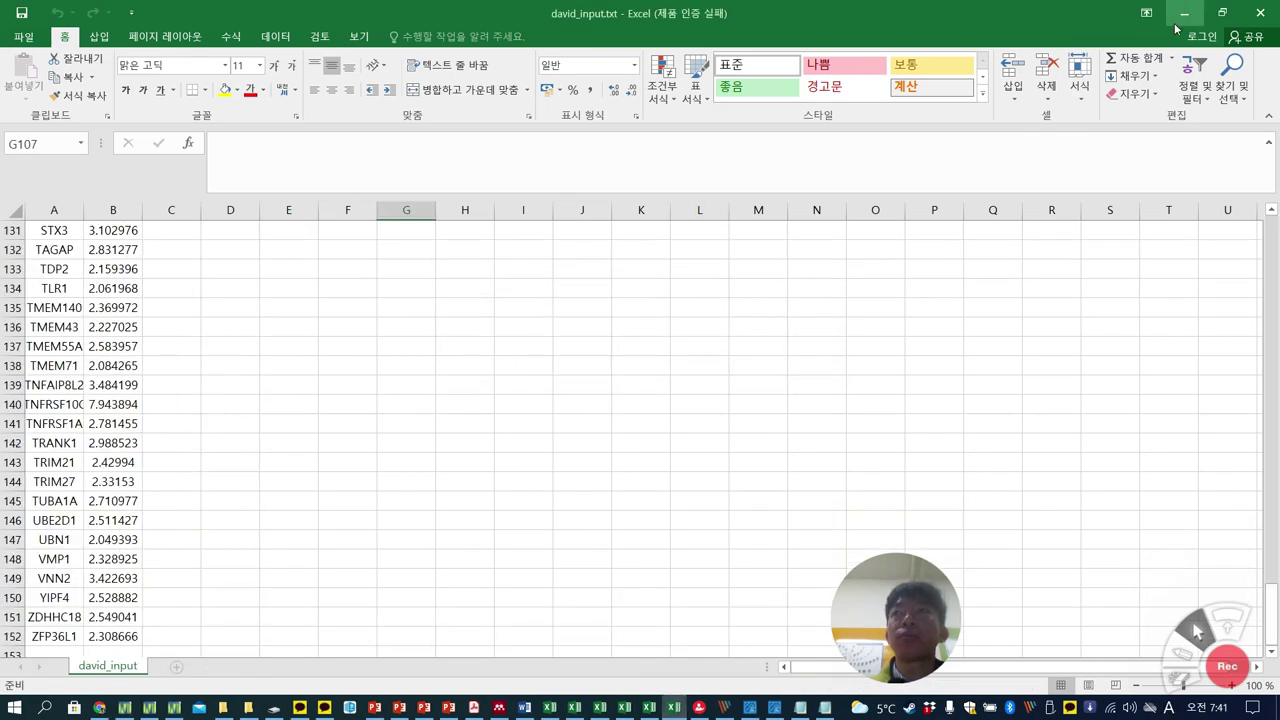
left_click(1182, 17)
left_click(1182, 17)
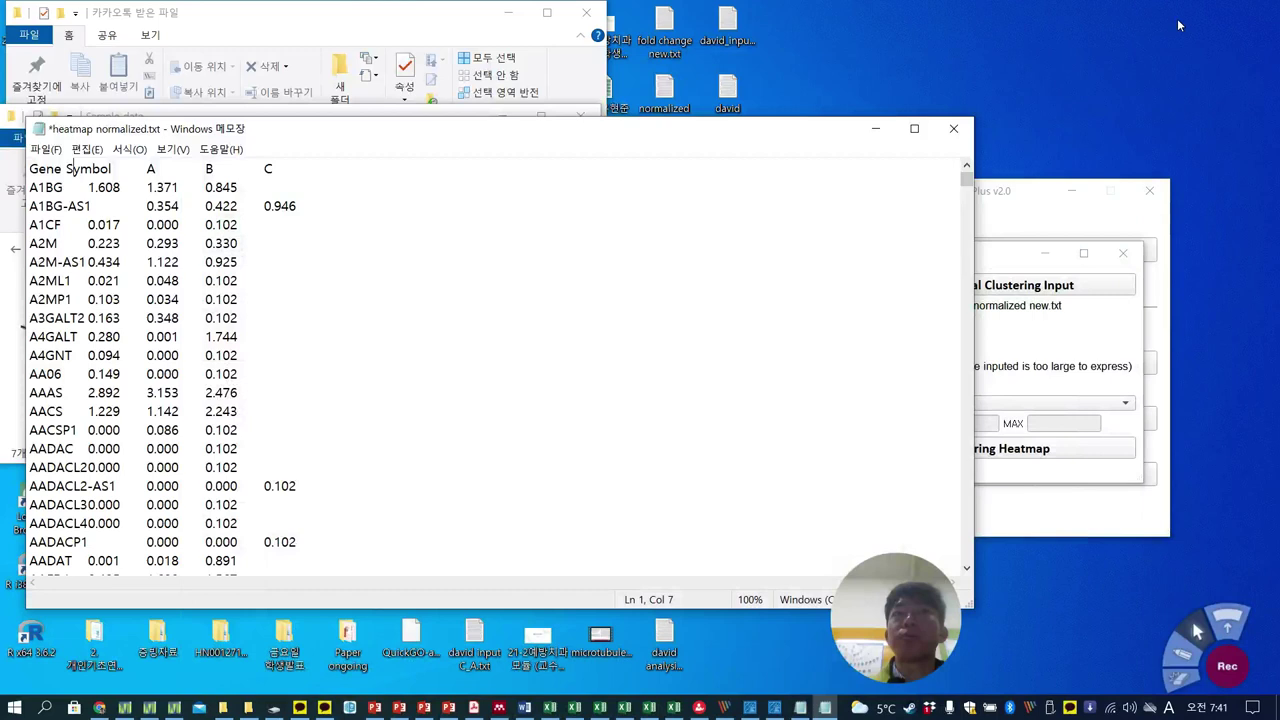
Try to generate a clustering heatmap from "heatmap normalized.txt" with Sample Cluster and Gene Cluster enabled, and minimize the other windows
left_click(1020, 276)
left_click(1008, 288)
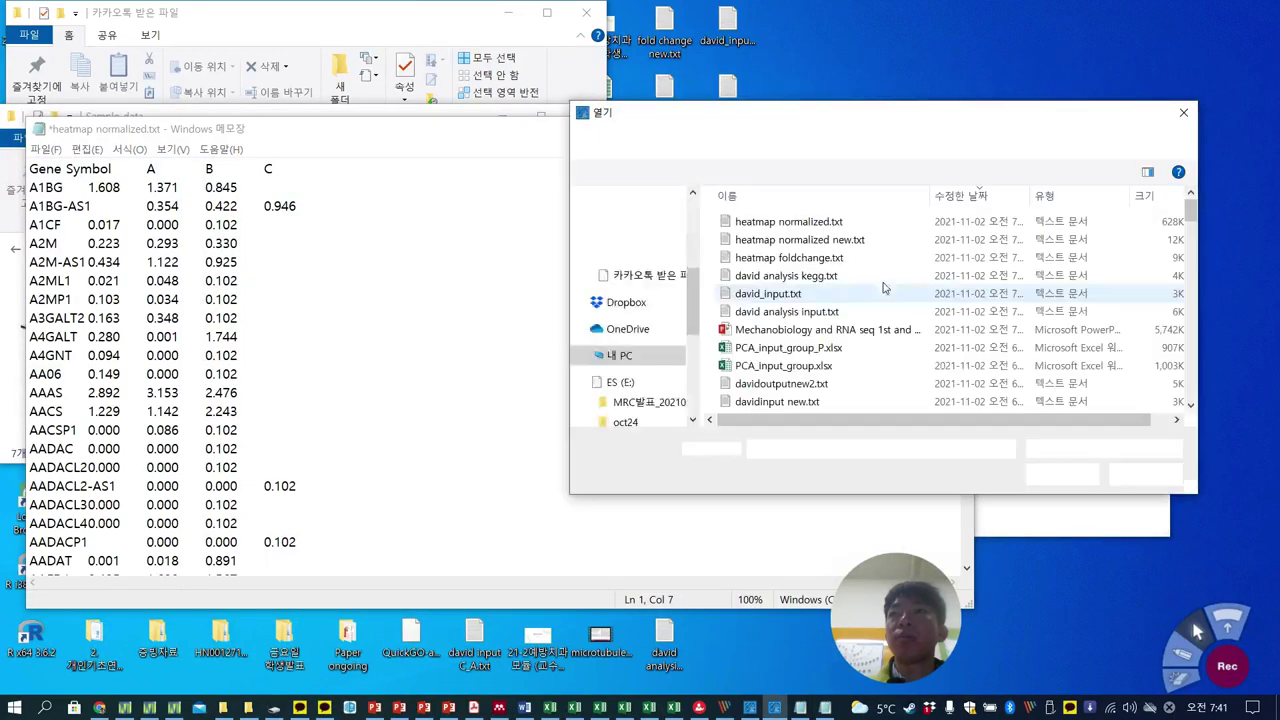
double_click(839, 227)
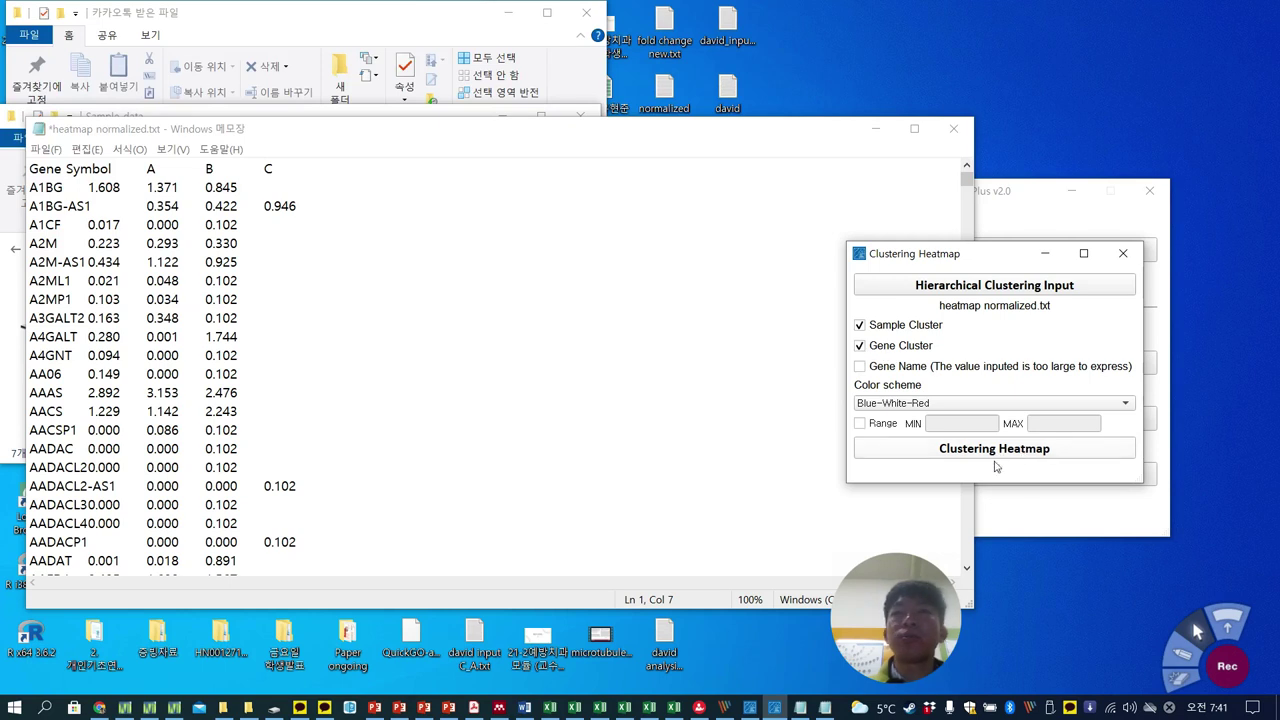
left_click(875, 128)
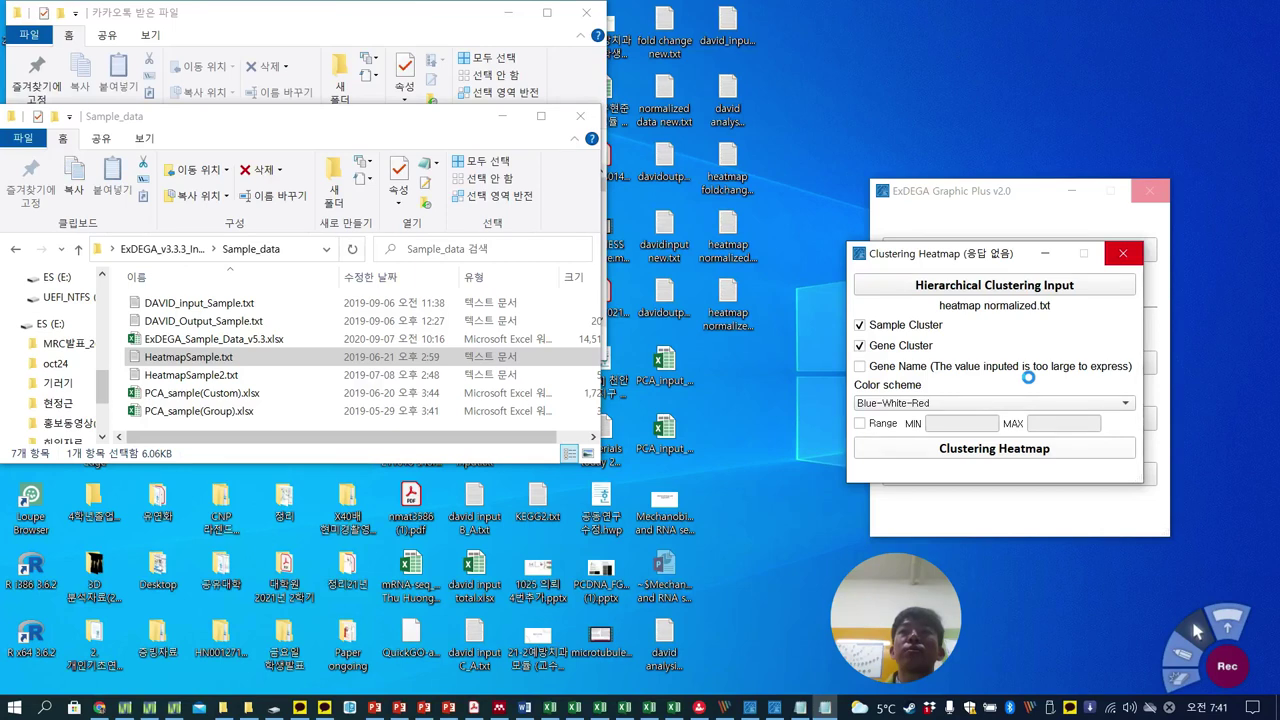
left_click(502, 117)
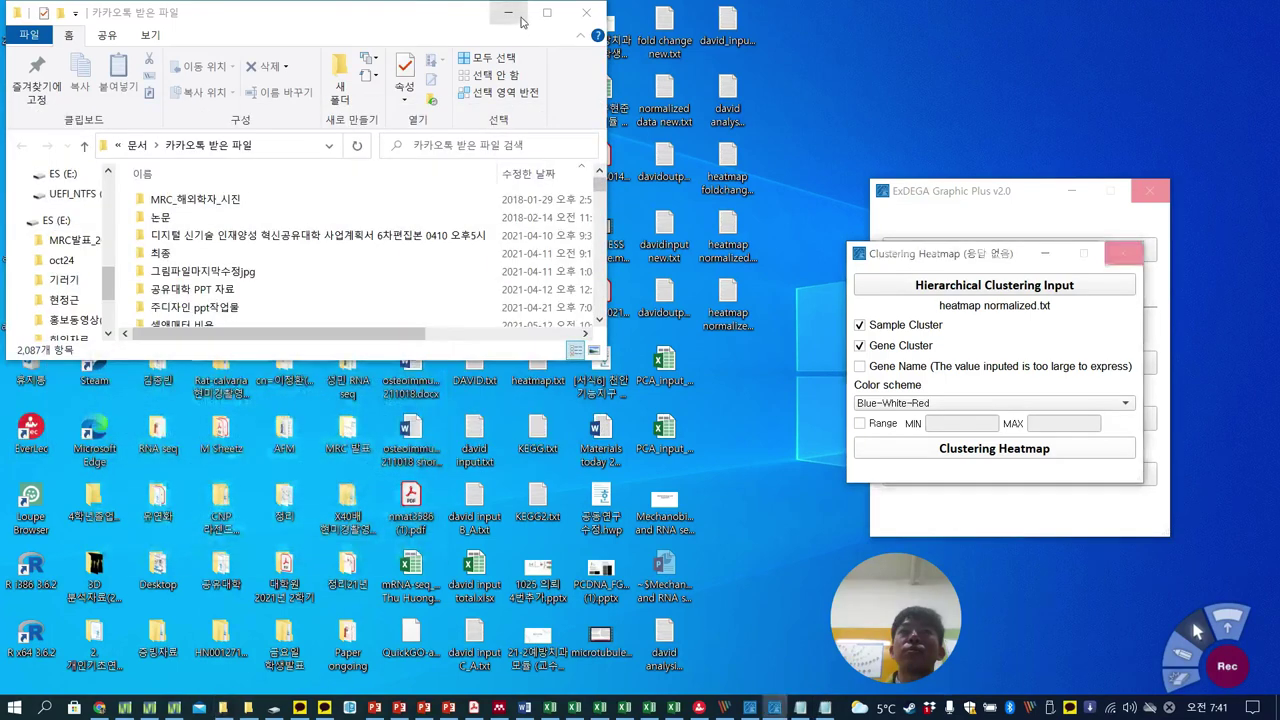
left_click(508, 12)
left_click_drag(990, 256, 943, 248)
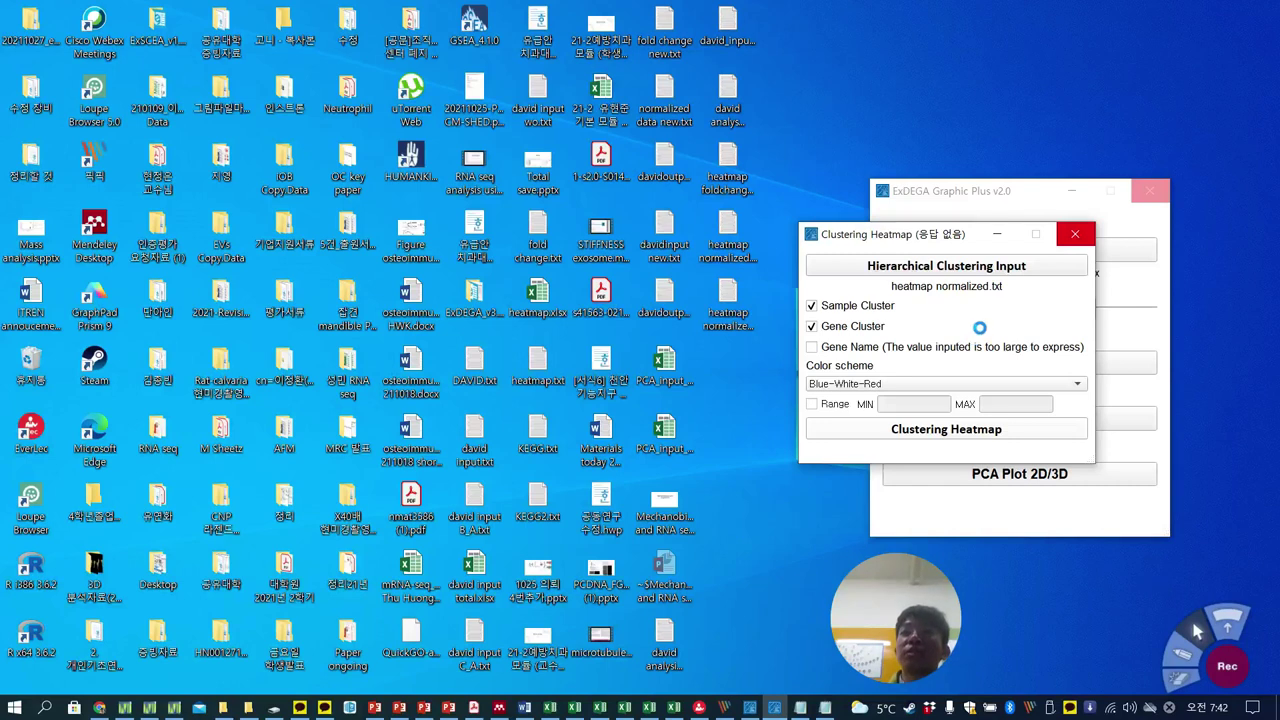
Close the edited Notepad file without saving and force the unresponsive ExDEGA Graphic Plus to close
left_click(1080, 239)
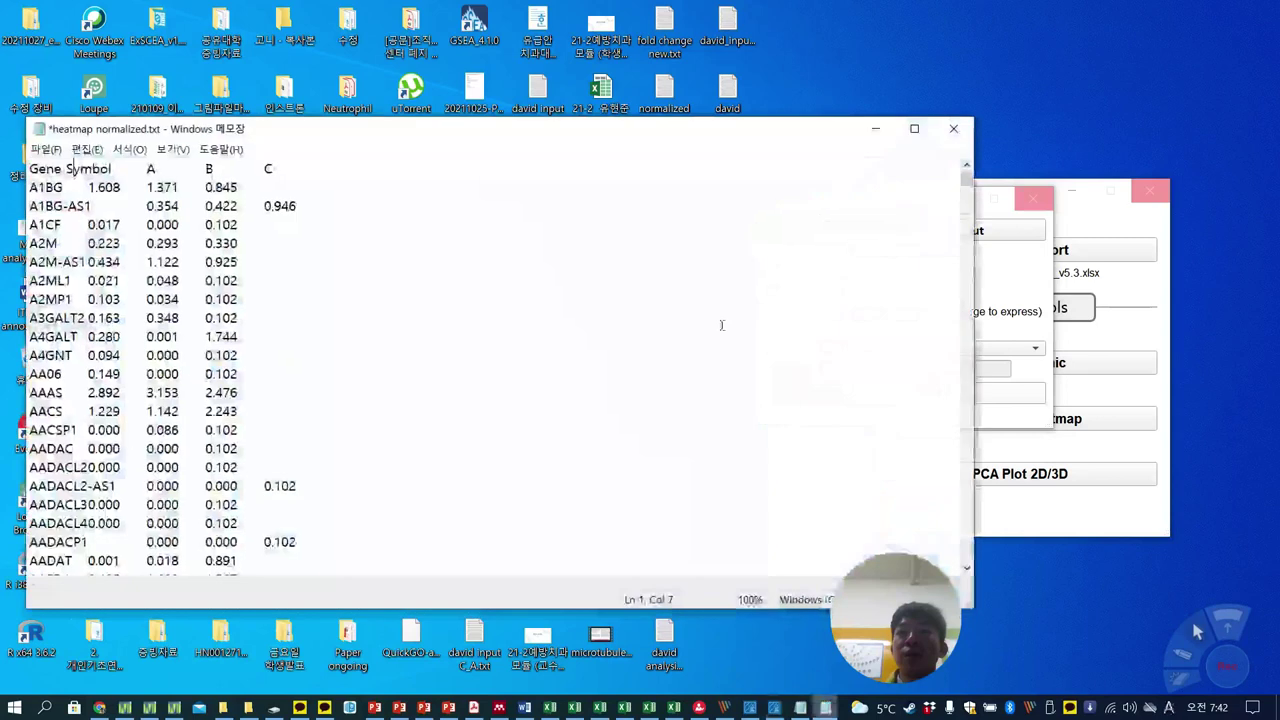
left_click(953, 128)
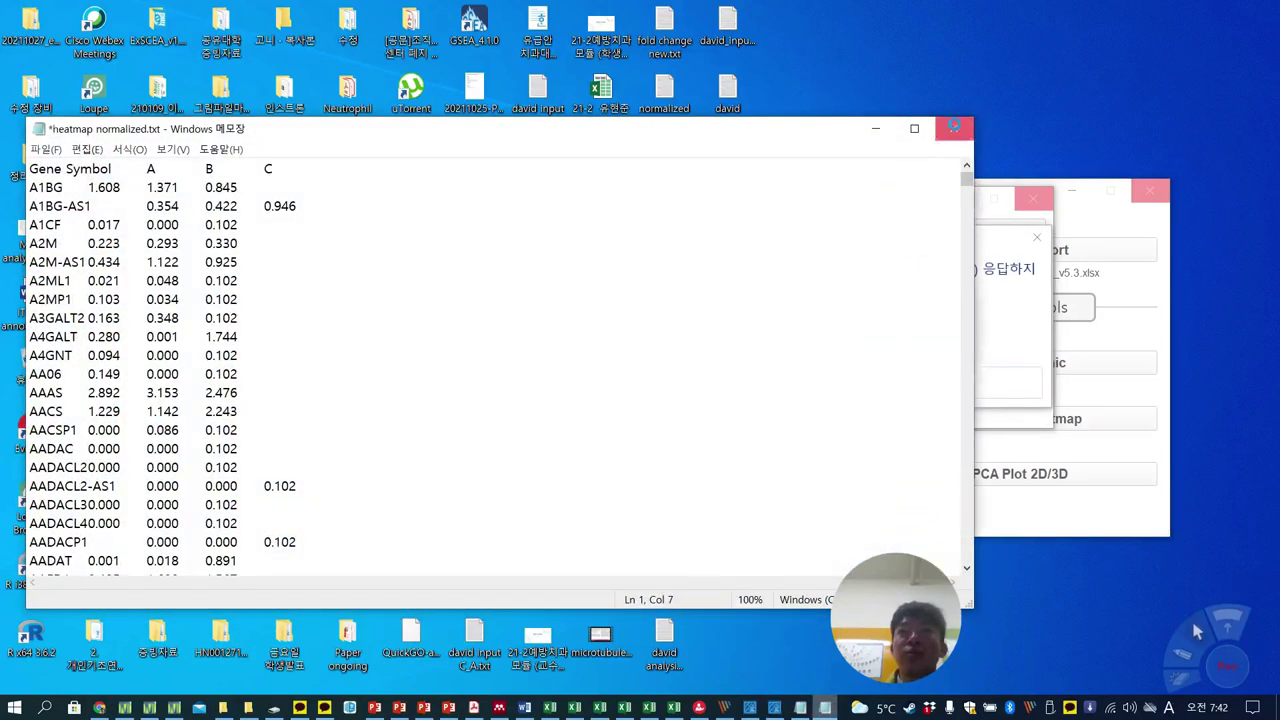
left_click(589, 376)
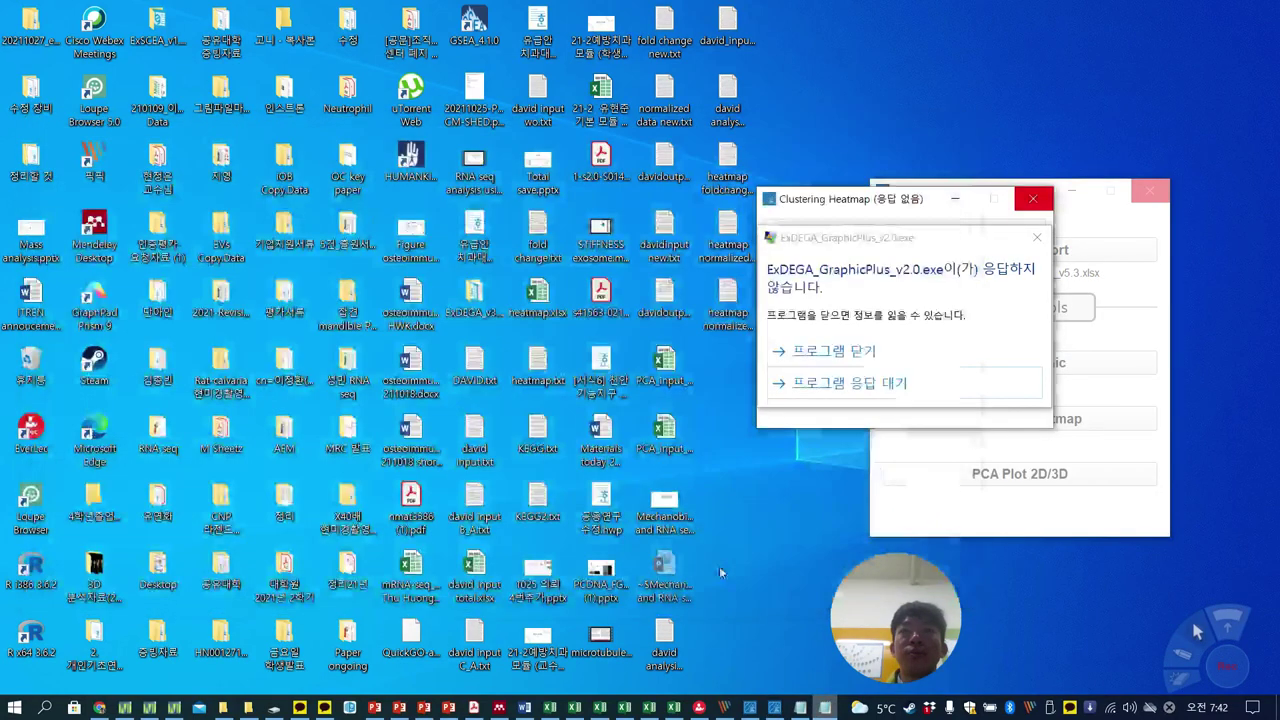
left_click(856, 355)
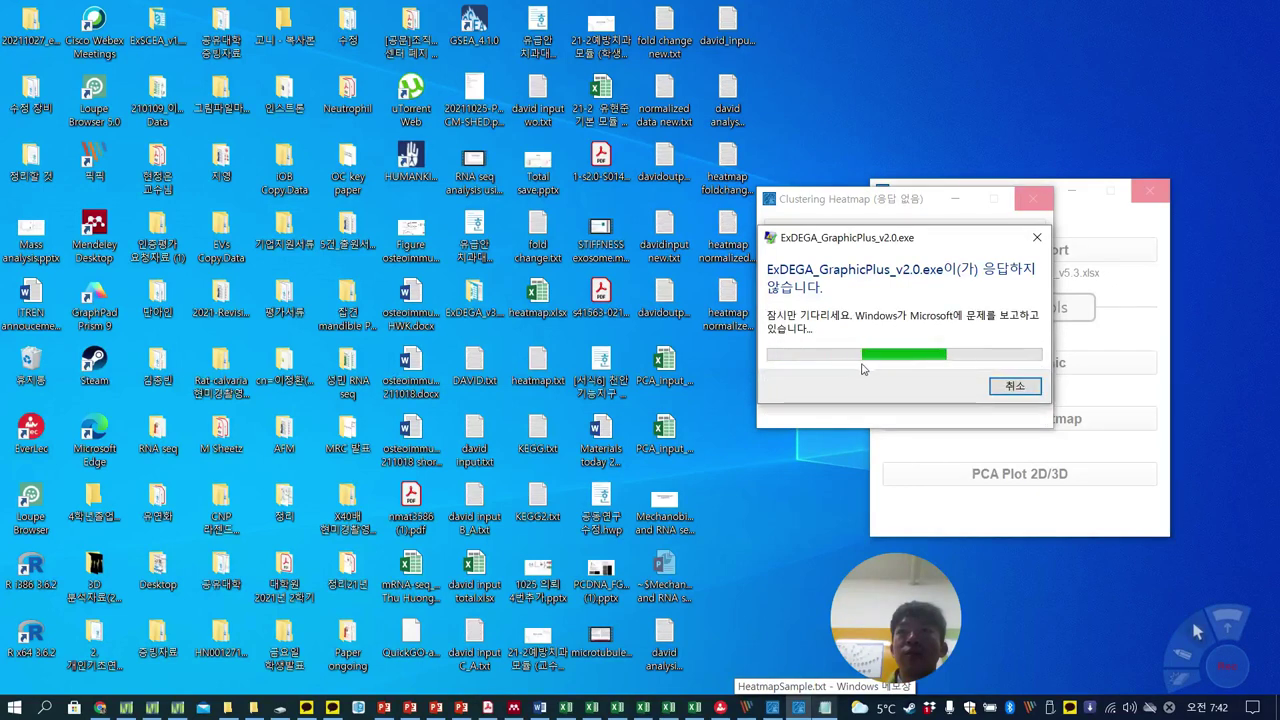
left_click(776, 710)
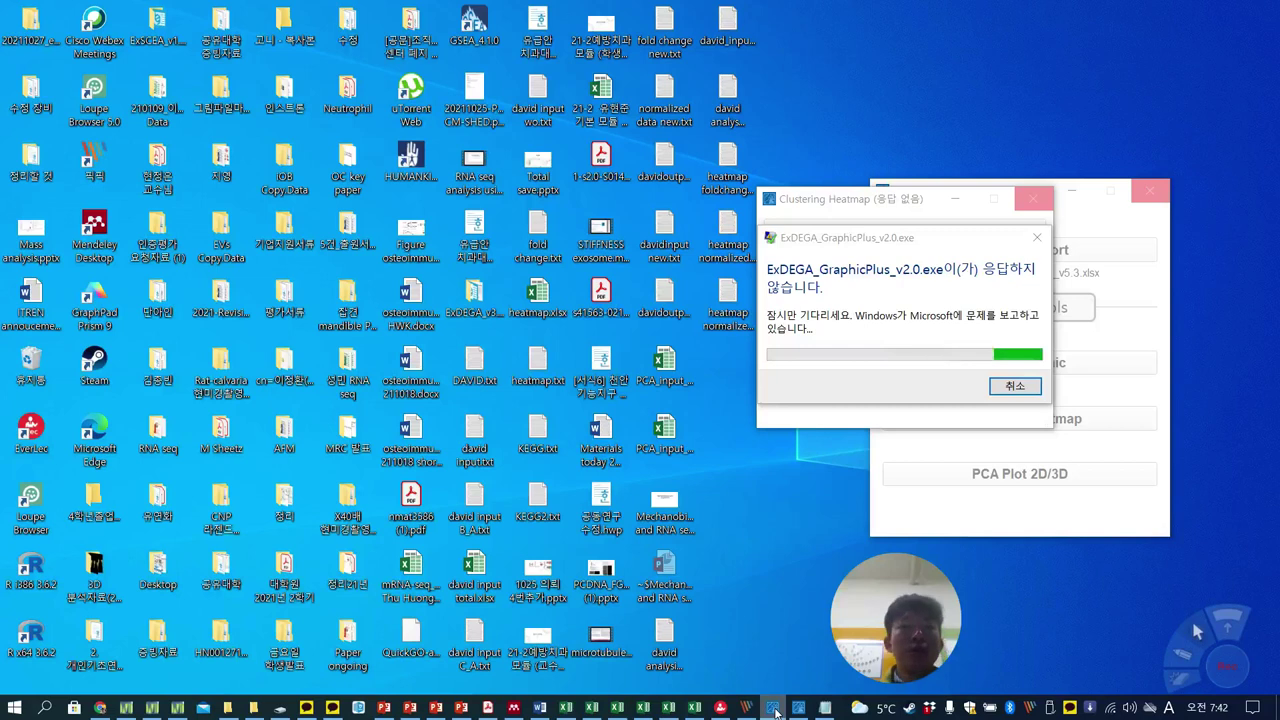
right_click(776, 710)
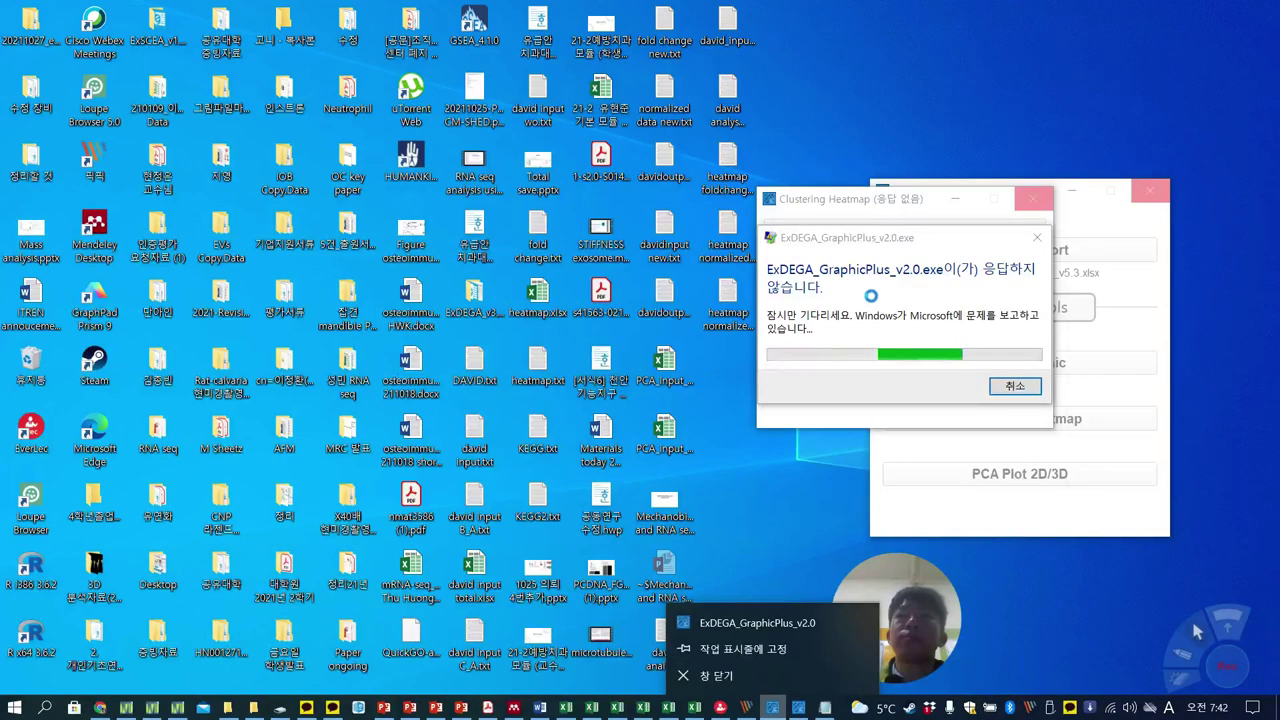
key("ctrl+shift+Escape")
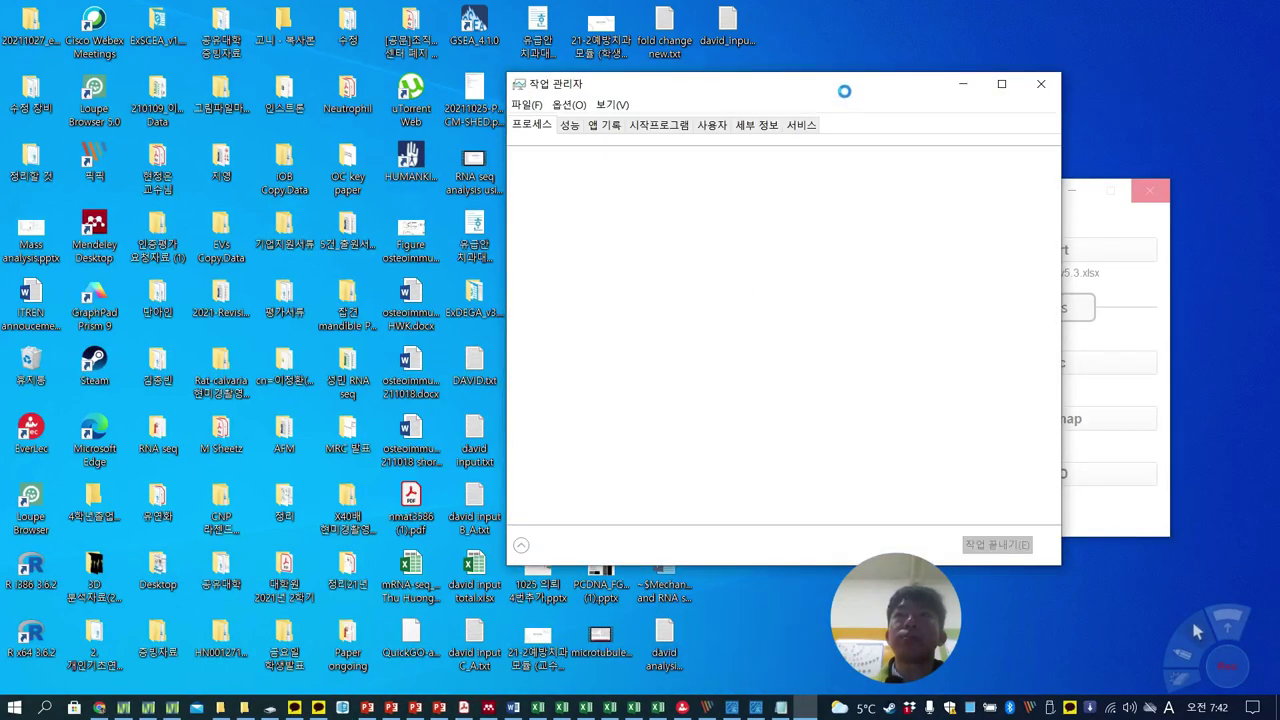
left_click_drag(846, 95, 706, 119)
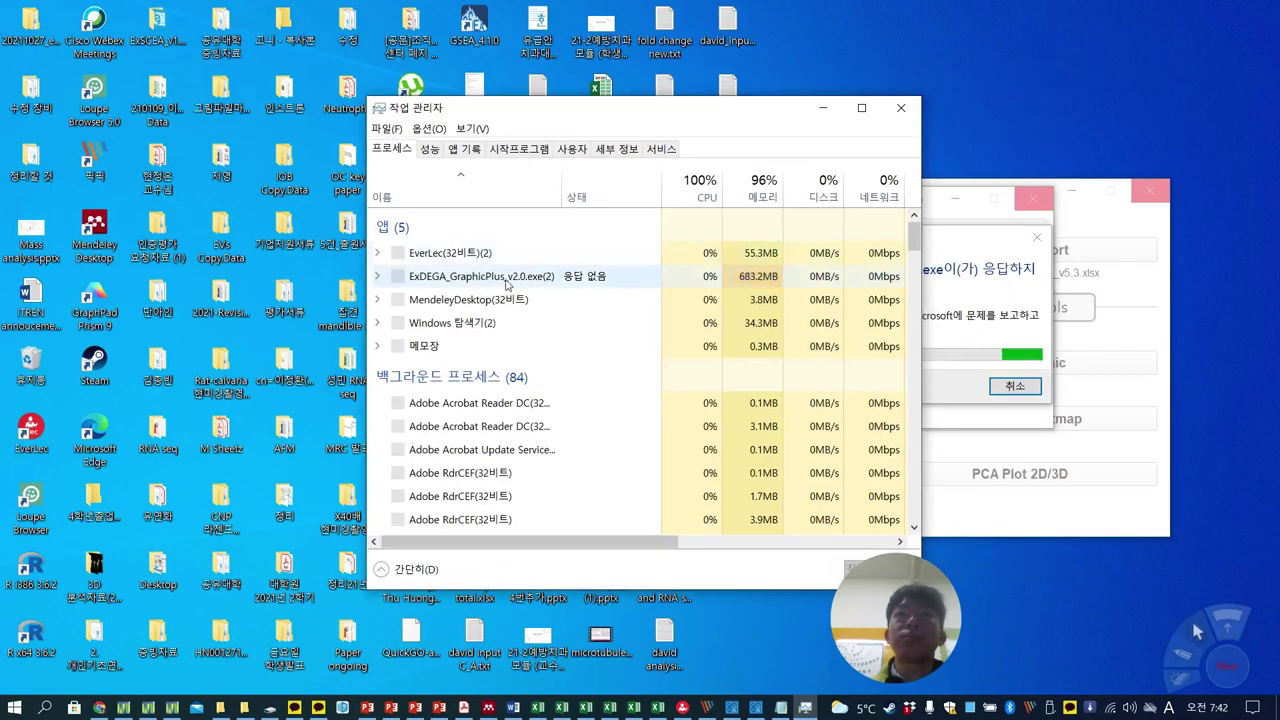
left_click(901, 107)
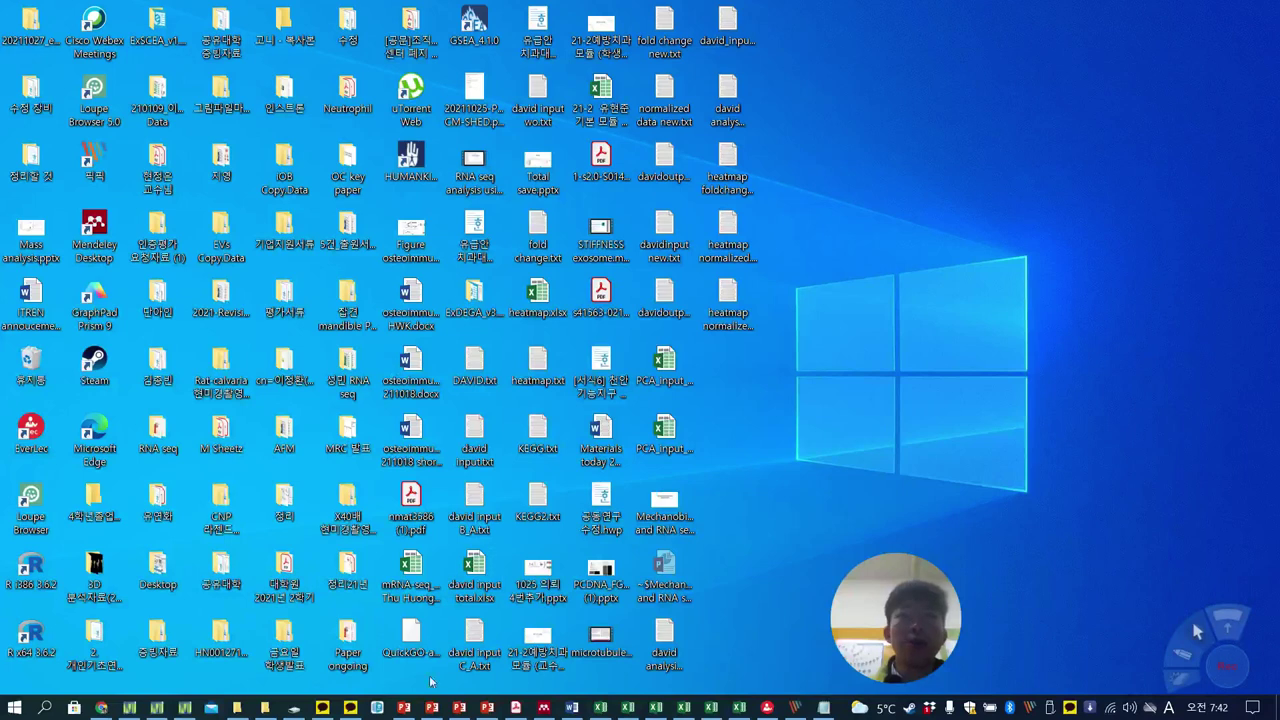
Switch to the RNA-Seq/Microarray DEG Analysis manual in Adobe Acrobat Reader and view the clustering heatmap result section on page 29
left_click(515, 708)
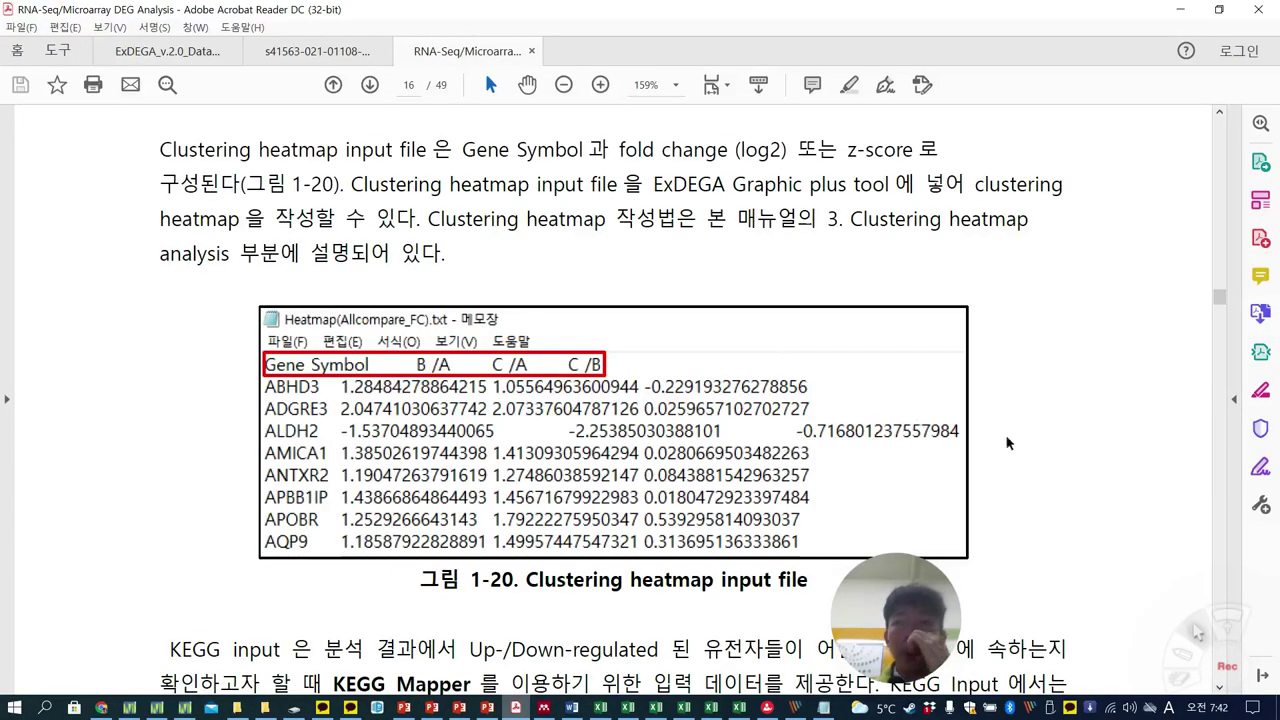
left_click_drag(1220, 305, 1246, 453)
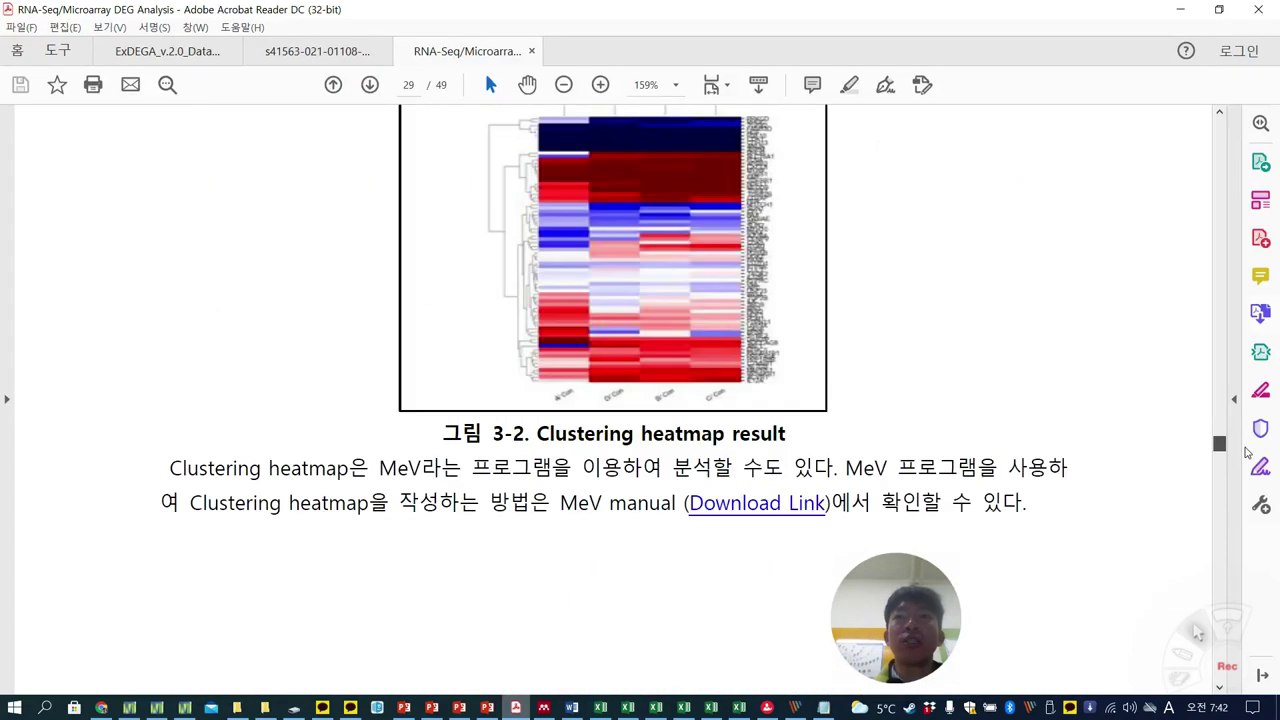
Examine the clustering heatmap result figure on page 29 and the note on creating heatmaps with the MeV program and its manual
scroll(1246, 453, "up", 2)
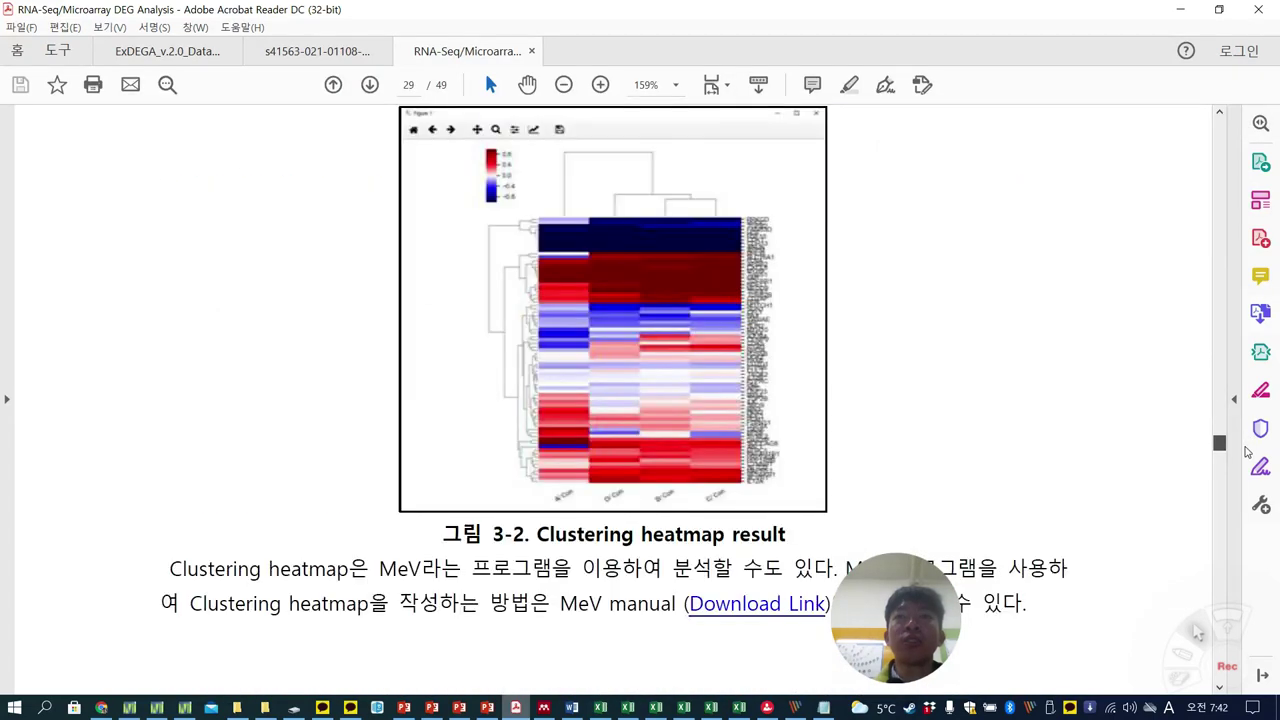
scroll(1246, 453, "down", 2)
scroll(1246, 453, "down", 16)
scroll(1246, 453, "up", 12)
scroll(1246, 453, "up", 4)
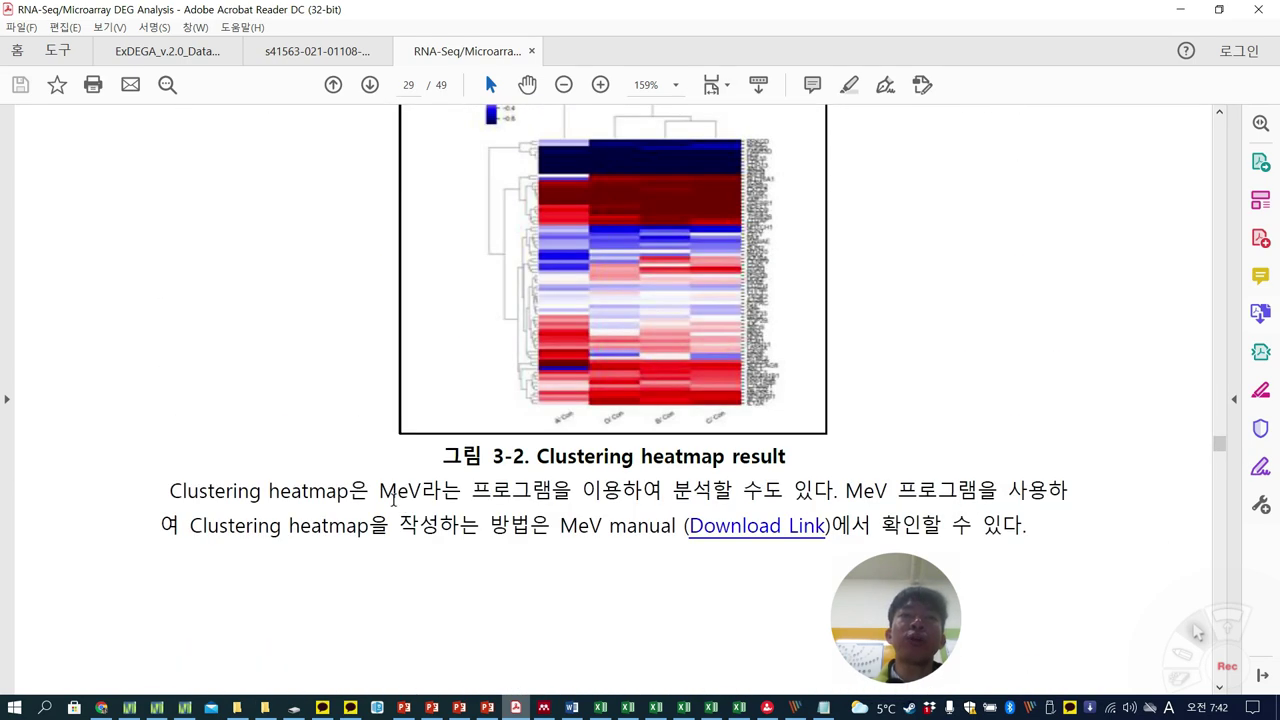
left_click_drag(889, 600, 1122, 603)
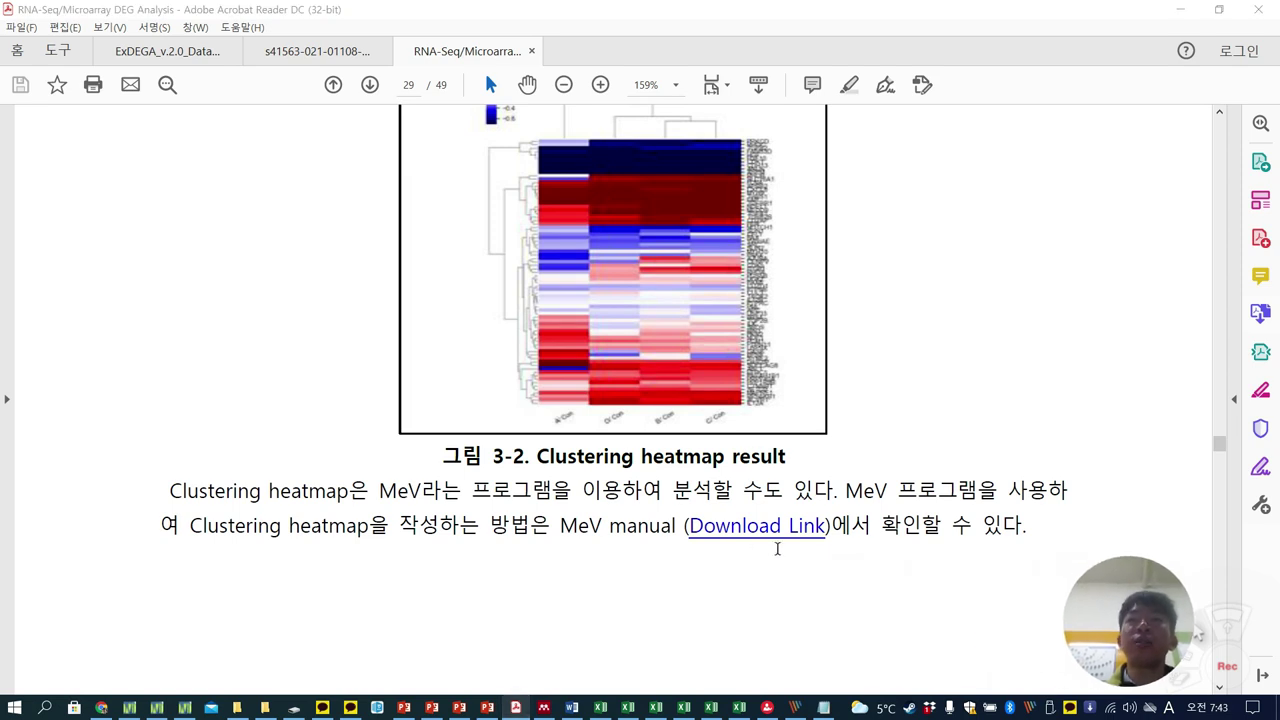
scroll(705, 563, "down", 6)
scroll(699, 563, "up", 6)
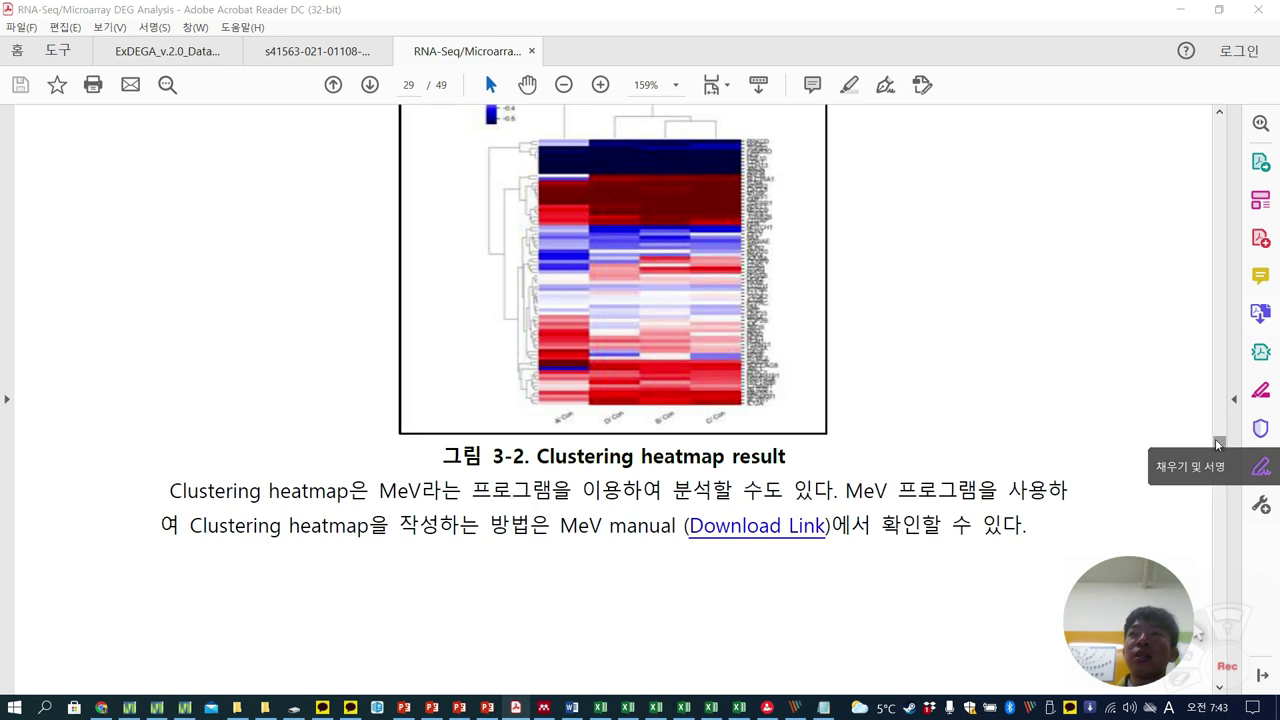
Go past the PCA theory section to section 4-2 on page 32 and view the PCA Plot 2D/3D dialog options
left_click_drag(1220, 445, 1224, 456)
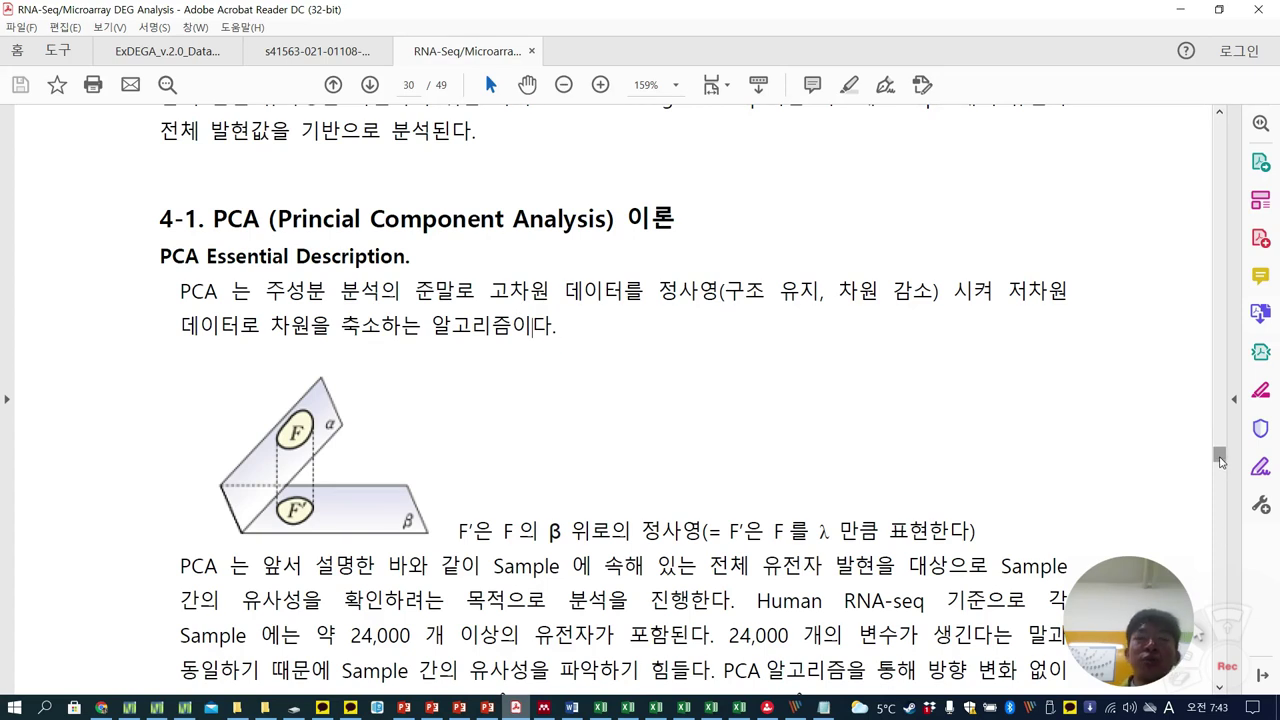
left_click_drag(1220, 458, 1238, 484)
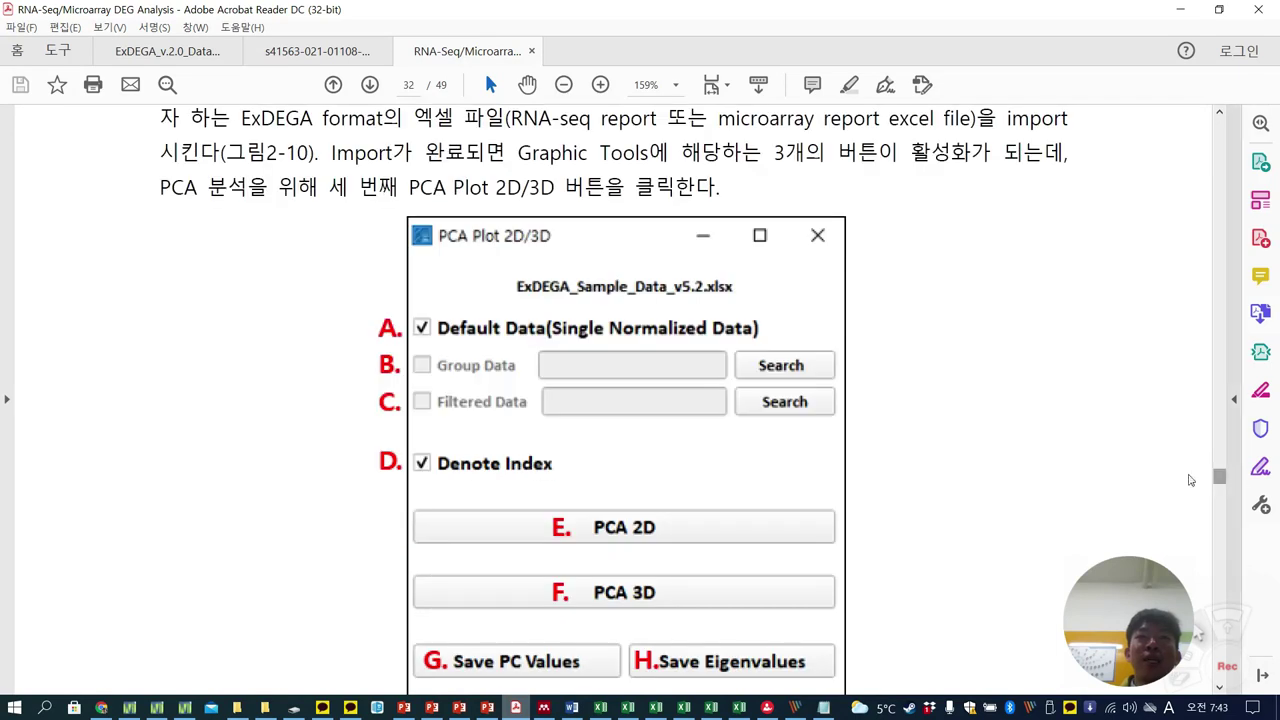
scroll(867, 386, "up", 2)
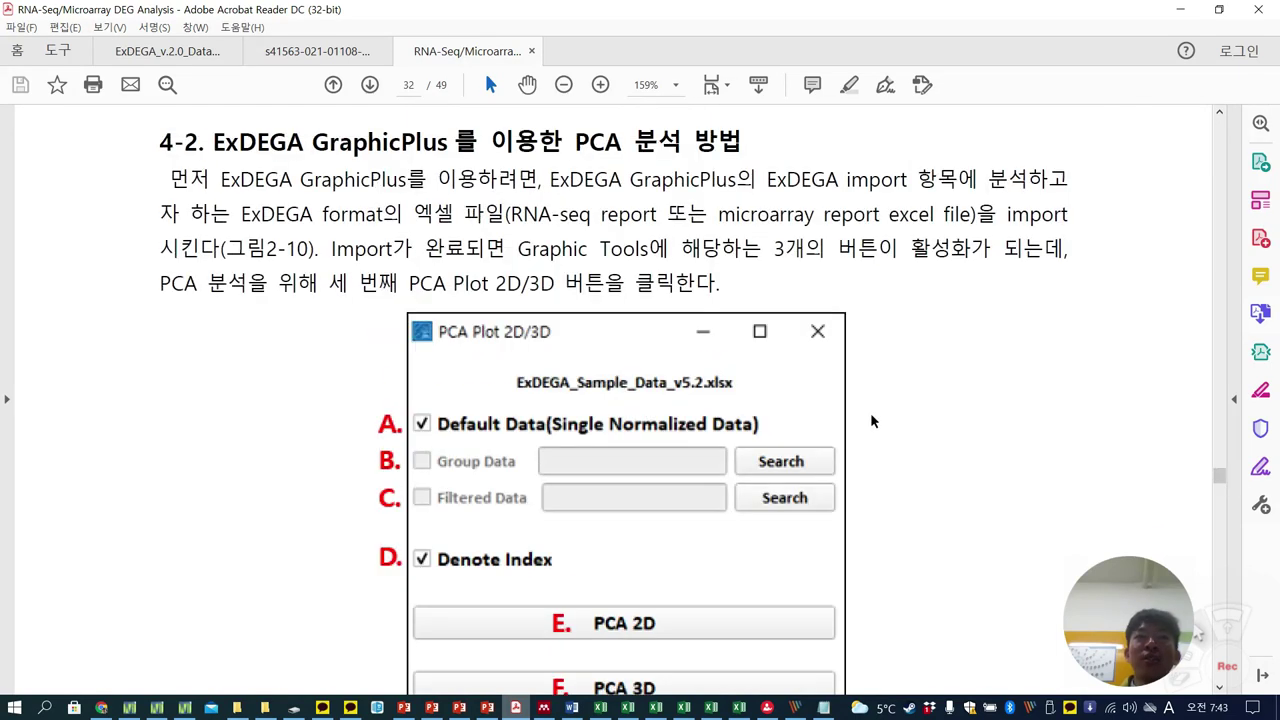
scroll(884, 455, "down", 3)
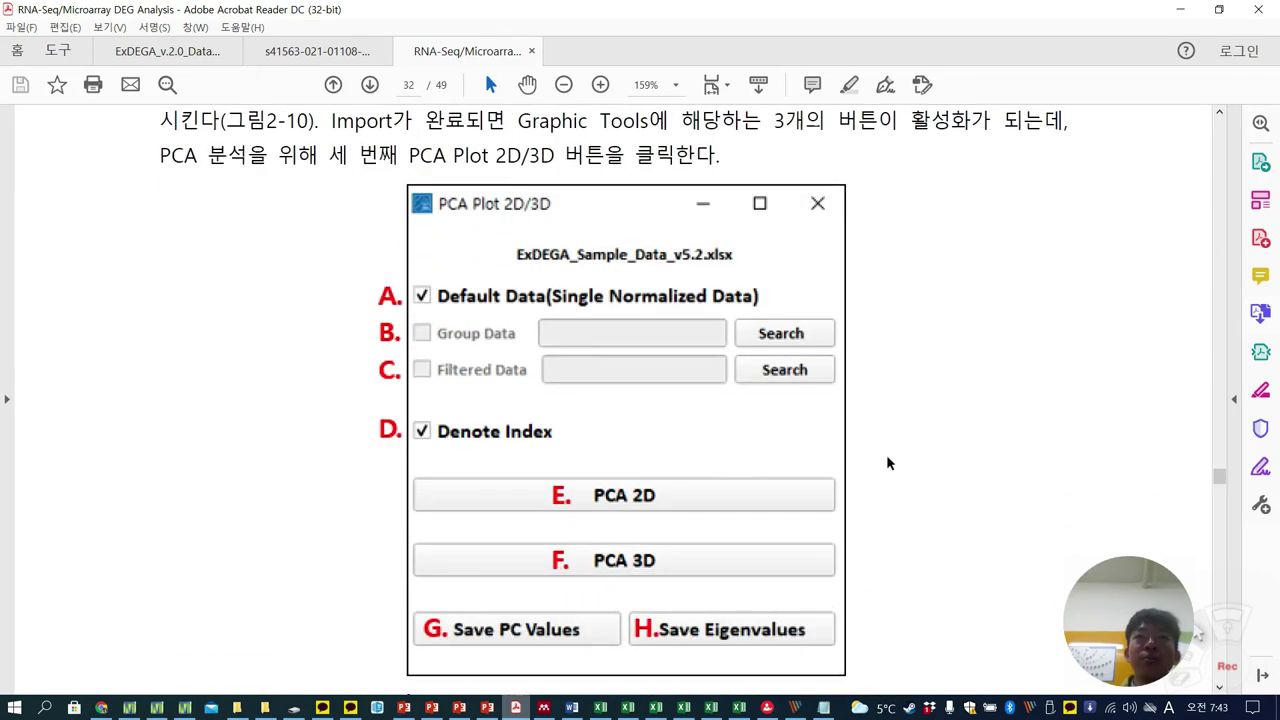
Launch ExDEGA_GraphicPlus_v2.0 from the ExDEGA_v3.3.3_Installer folder and minimize the folder window
left_click(240, 708)
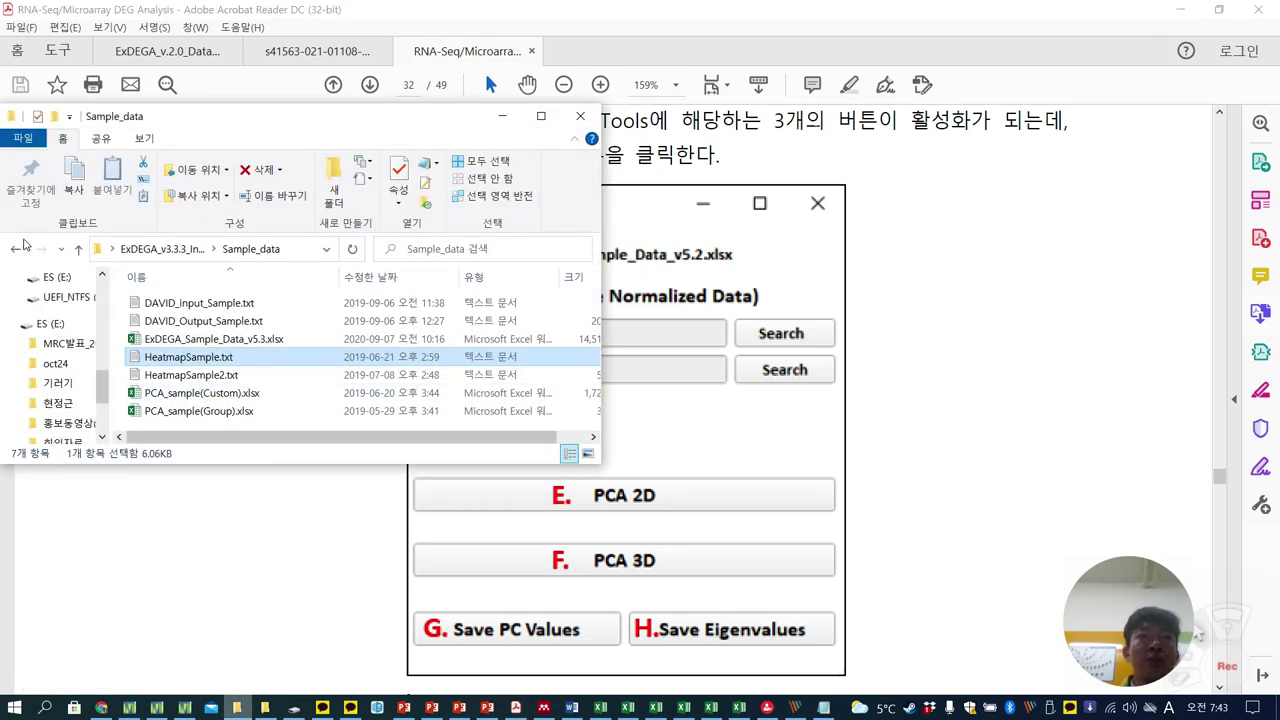
left_click(17, 250)
left_click(196, 362)
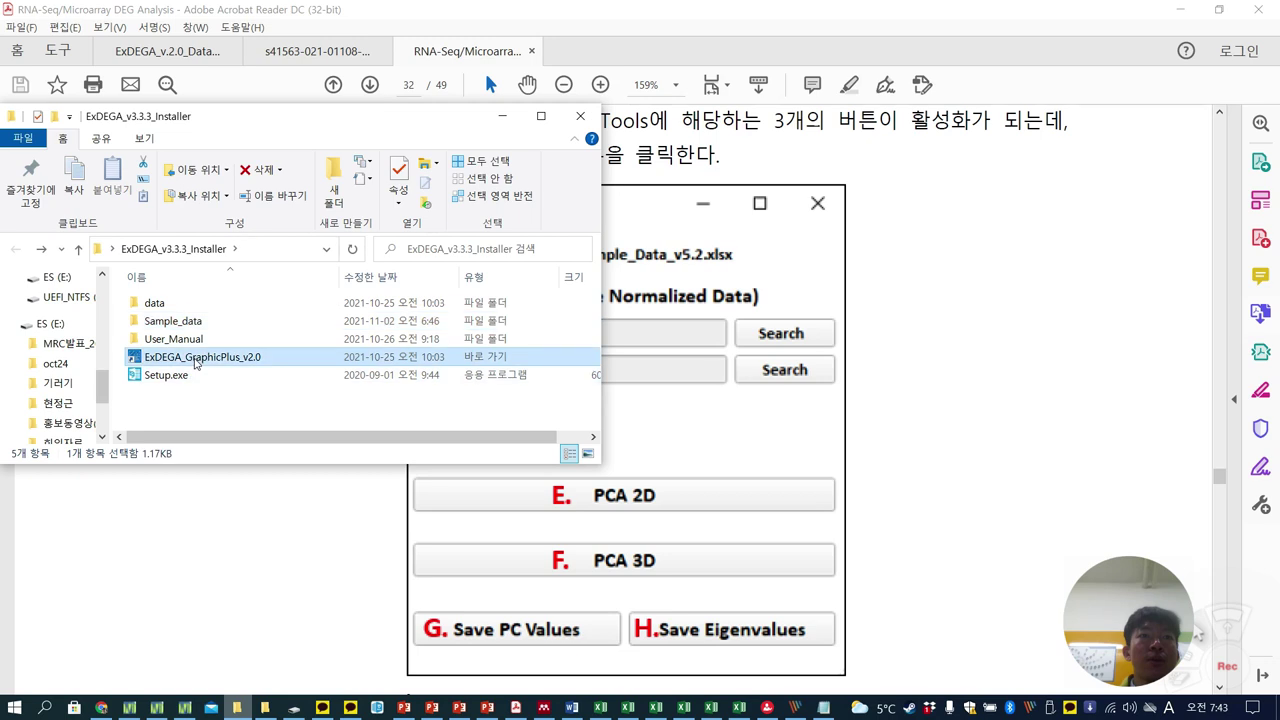
double_click(196, 362)
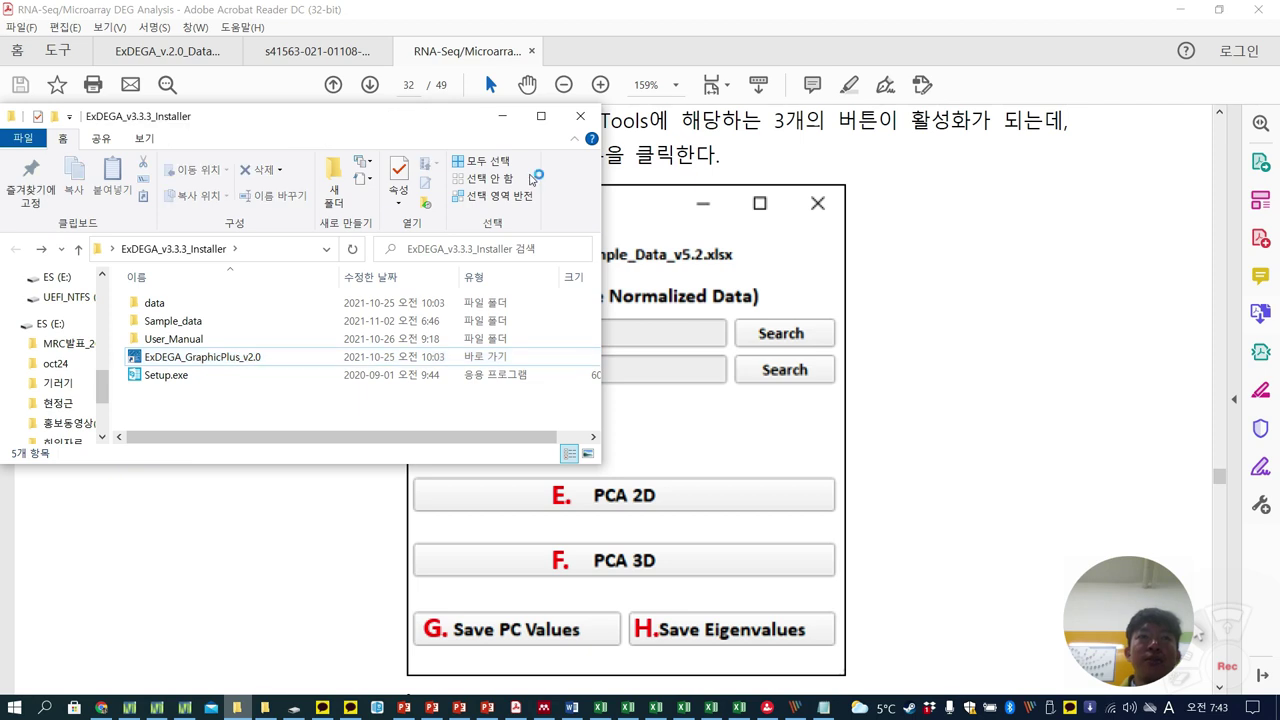
left_click(503, 117)
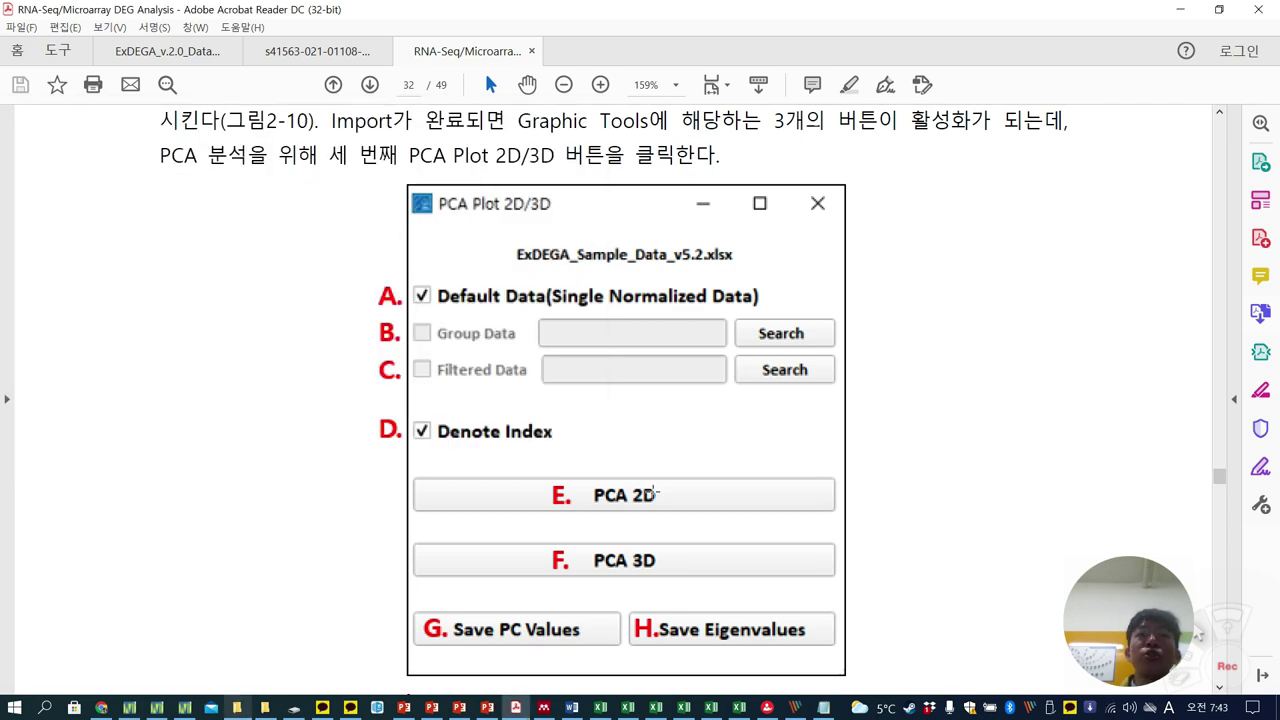
Review the manual's PCA option descriptions and the 2D and 3D results on page 33, and switch to ExDEGA Graphic Plus
scroll(999, 343, "down", 15)
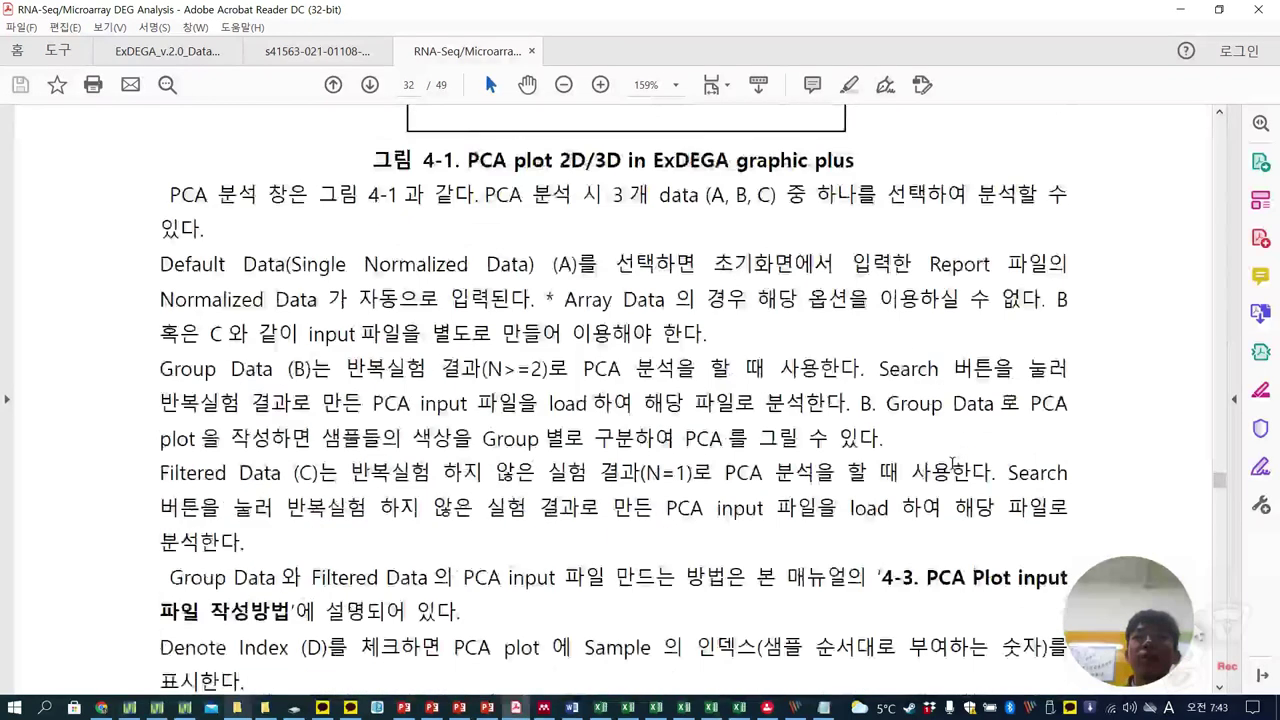
scroll(953, 470, "down", 5)
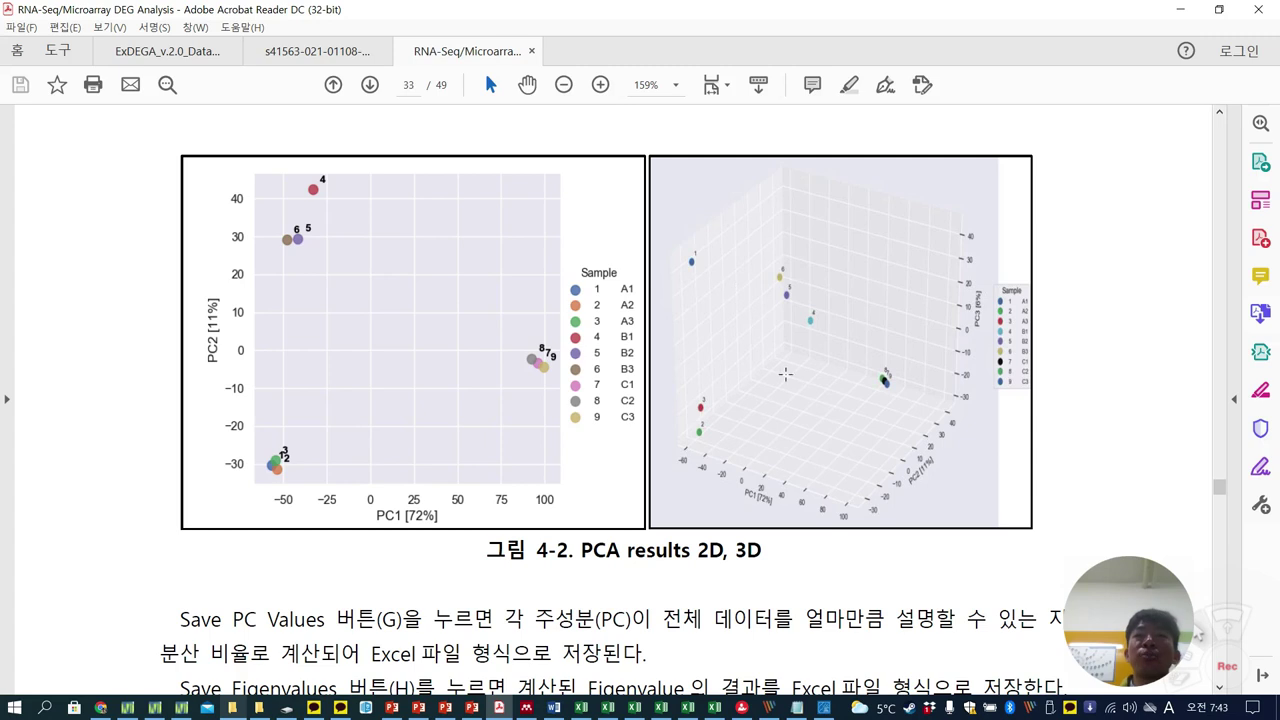
left_click(824, 708)
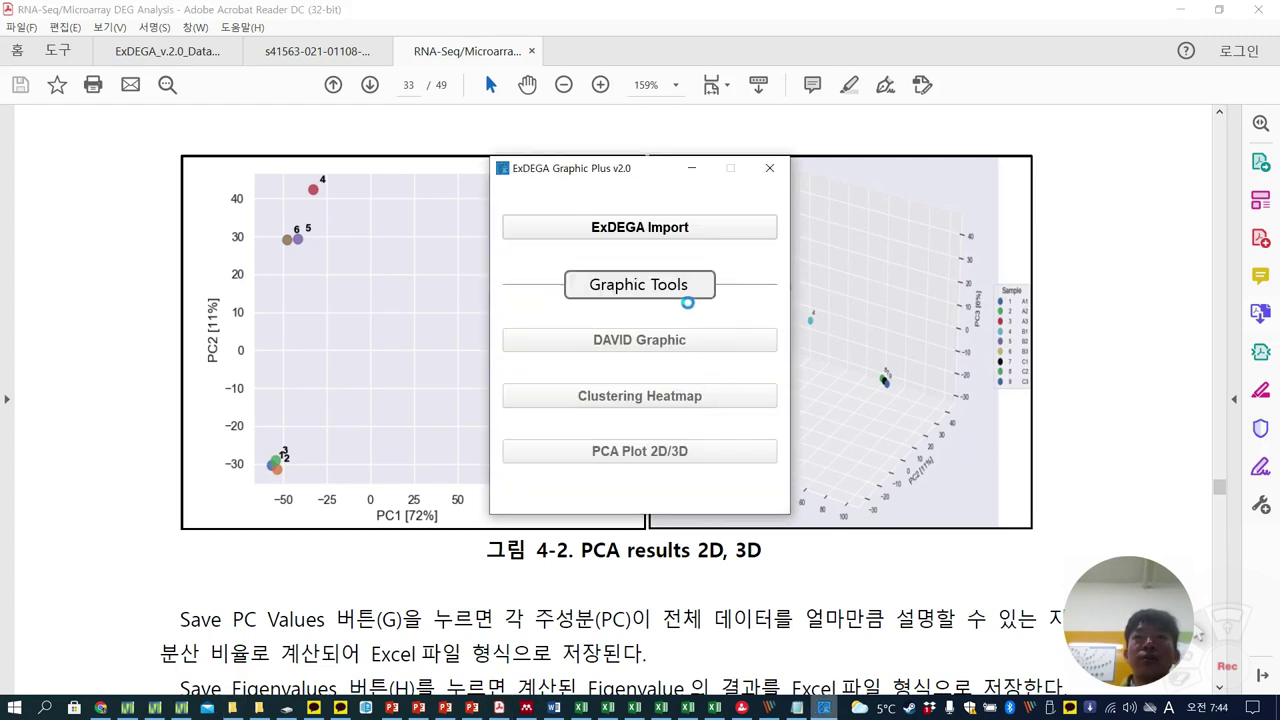
Close "david_input.txt" in Excel without saving and minimize the mRNA-seq report workbook
left_click(716, 709)
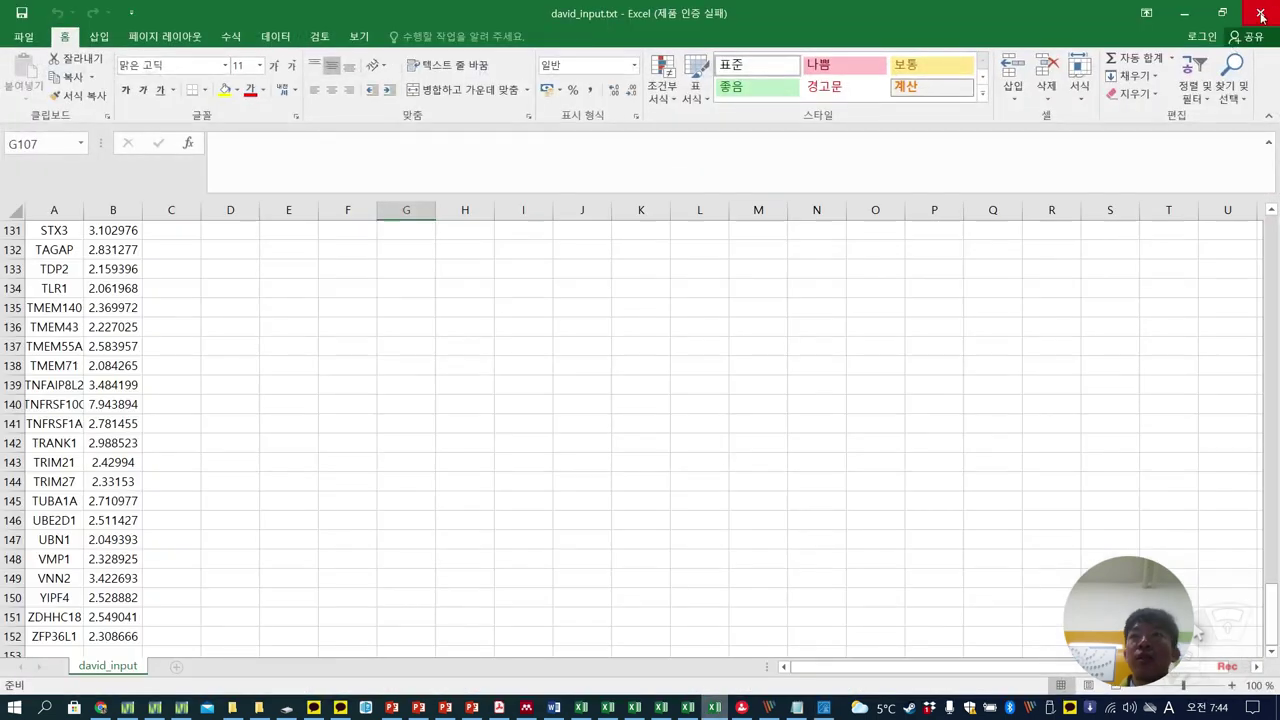
left_click(1259, 13)
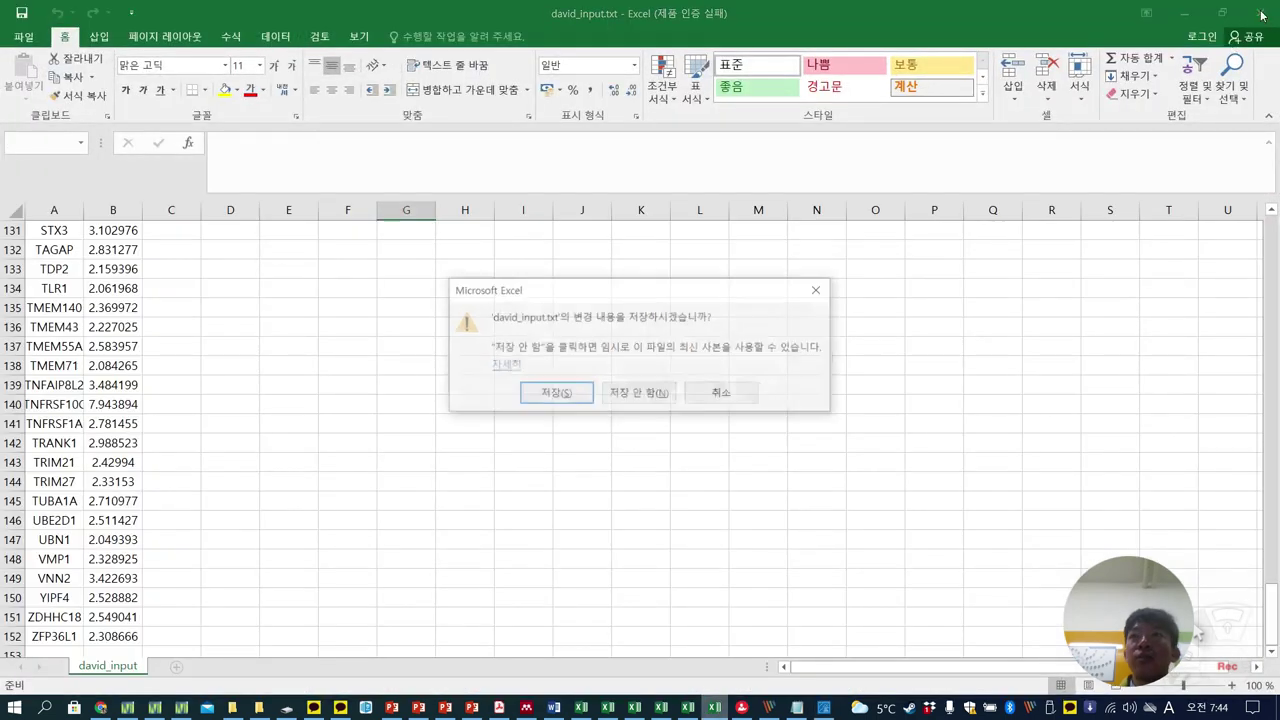
left_click(636, 394)
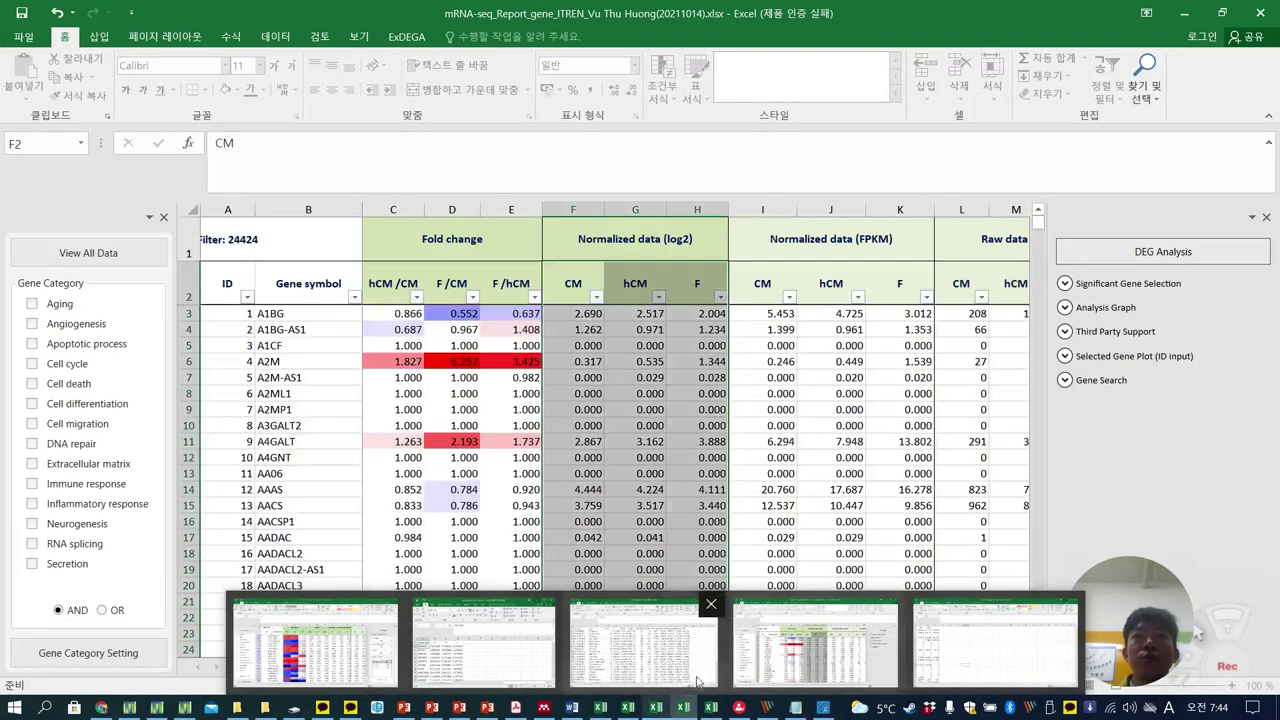
left_click(1184, 13)
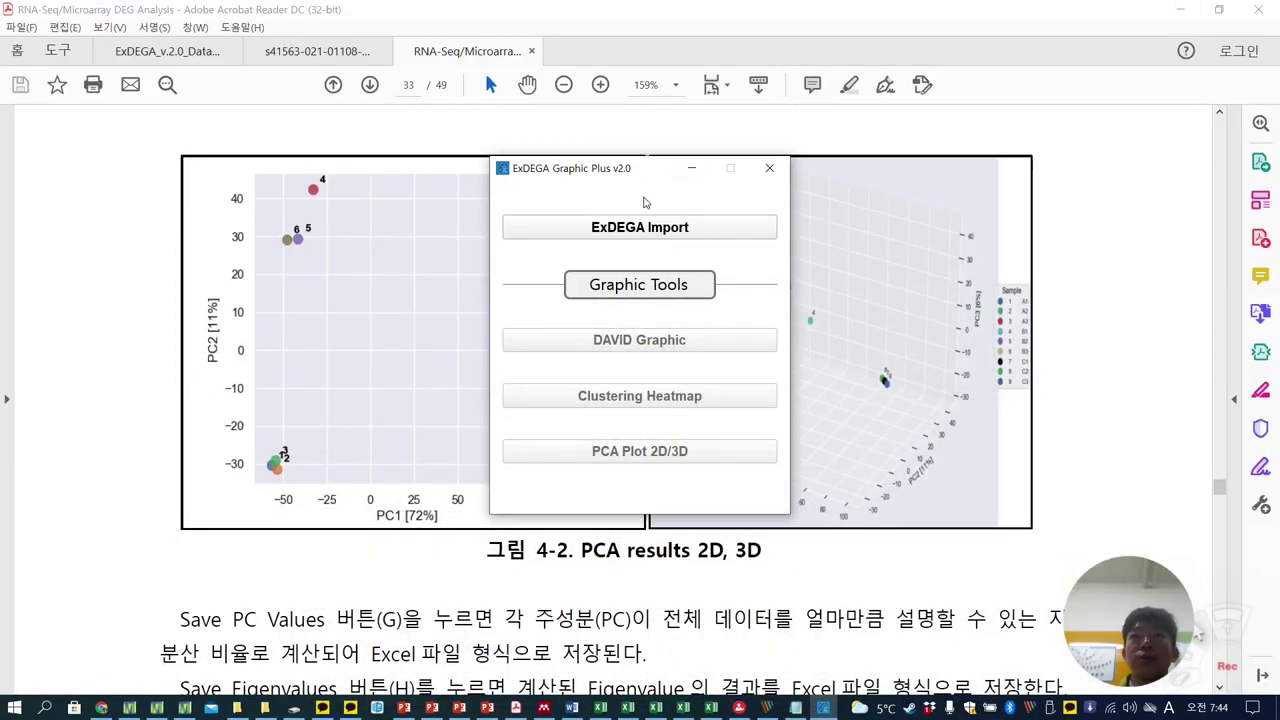
Import "ExDEGA_Sample_Data_v5.3.xlsx" from the Sample_Data folder into ExDEGA Graphic Plus
left_click(659, 229)
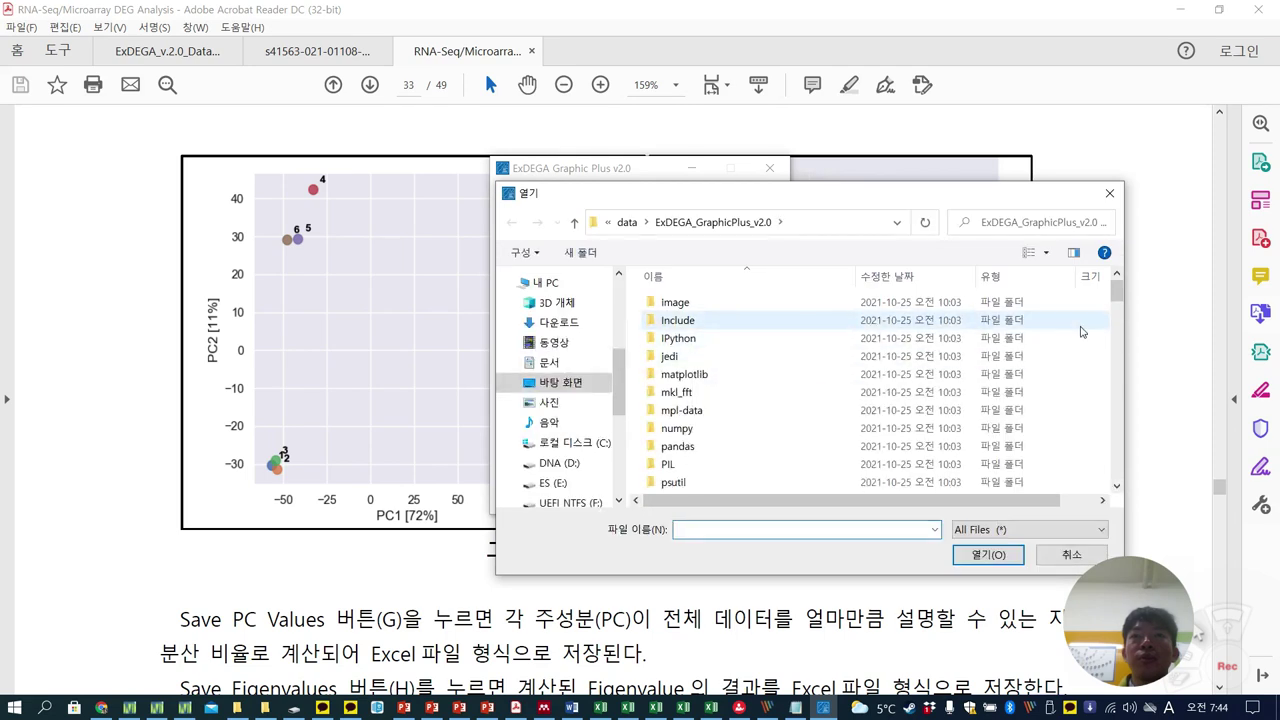
left_click_drag(1118, 295, 1135, 415)
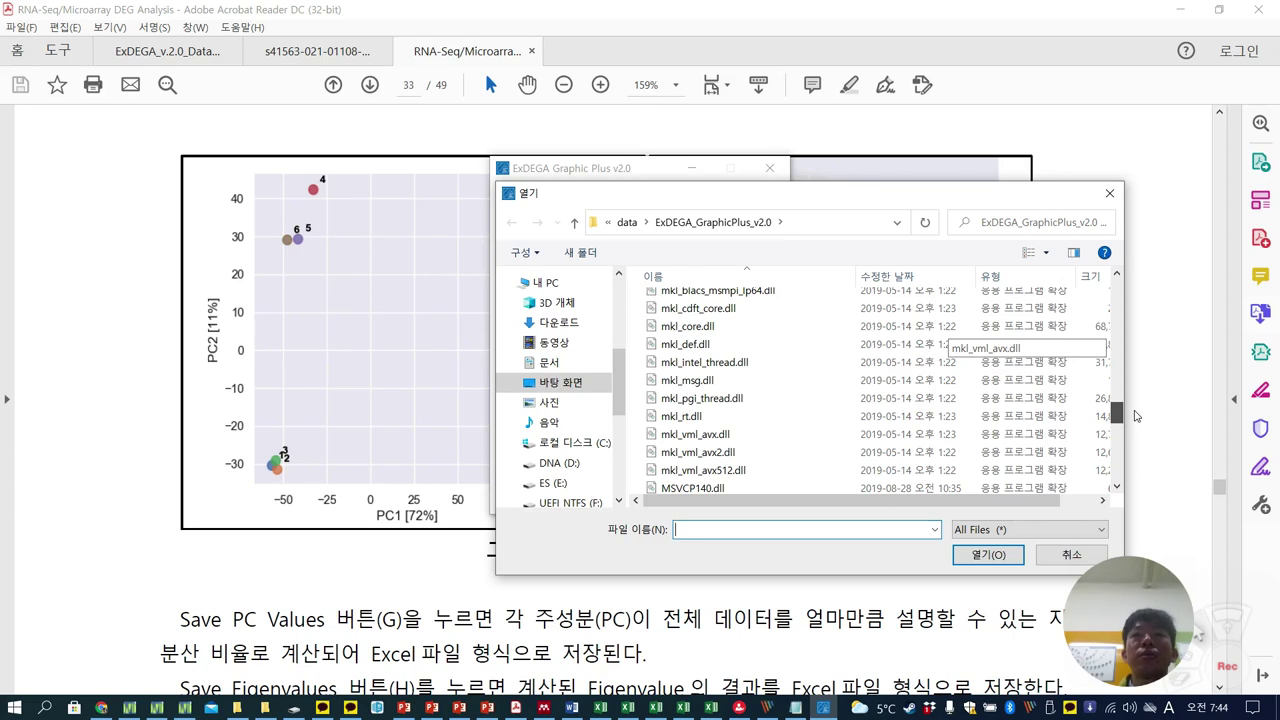
left_click_drag(1135, 415, 1118, 342)
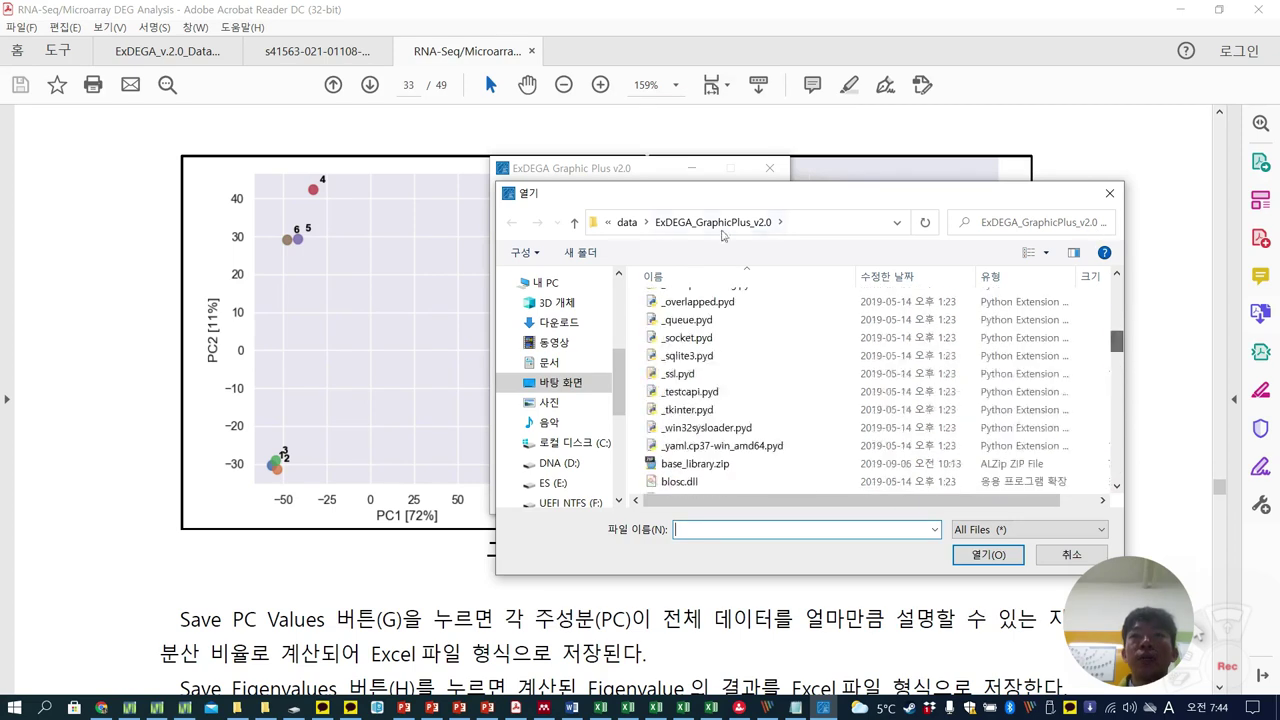
left_click(627, 222)
double_click(717, 330)
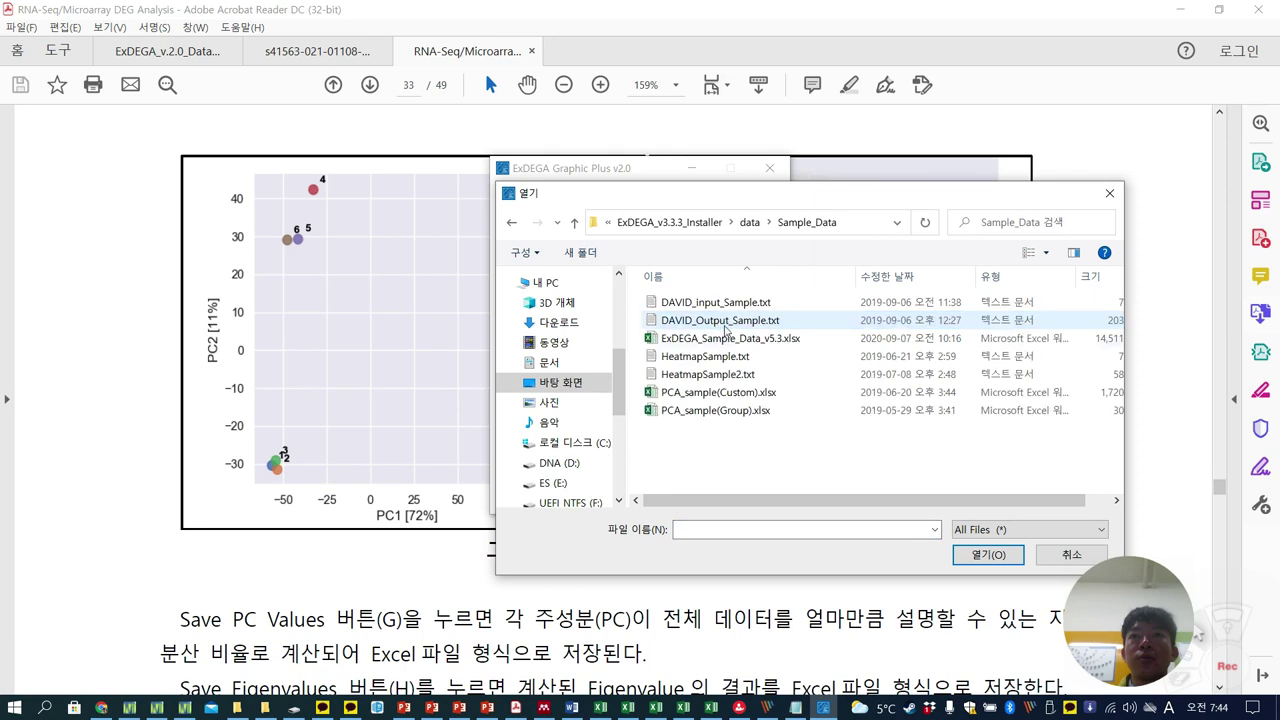
double_click(745, 340)
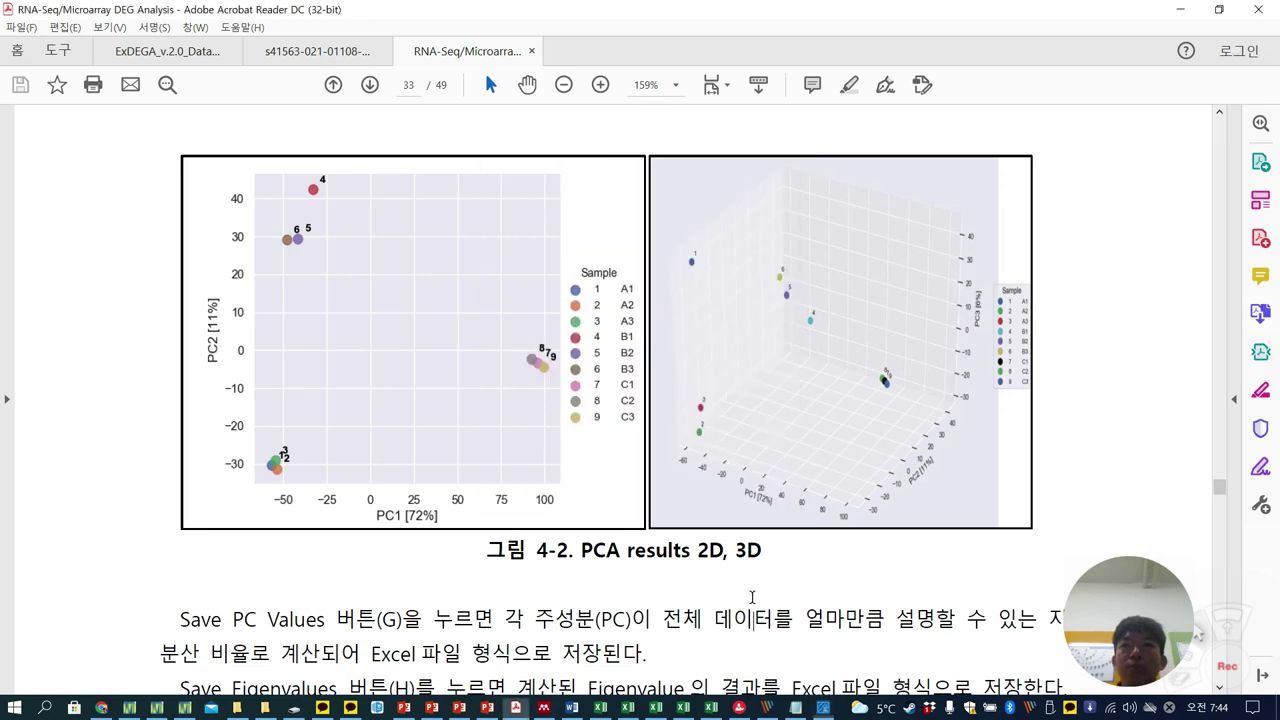
Look over the manual's PCA eigenvalue chart example and go to section 4-3 on preparing PCA Plot input files on page 34
scroll(752, 597, "down", 6)
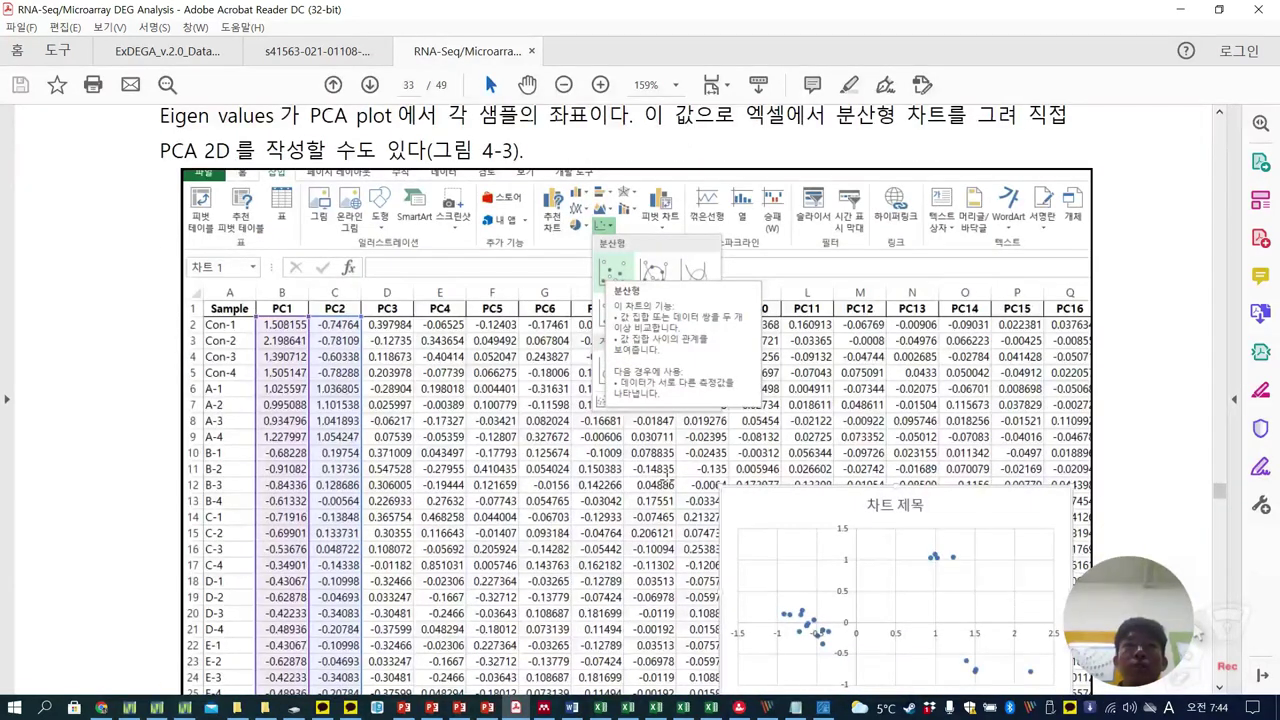
scroll(660, 478, "up", 10)
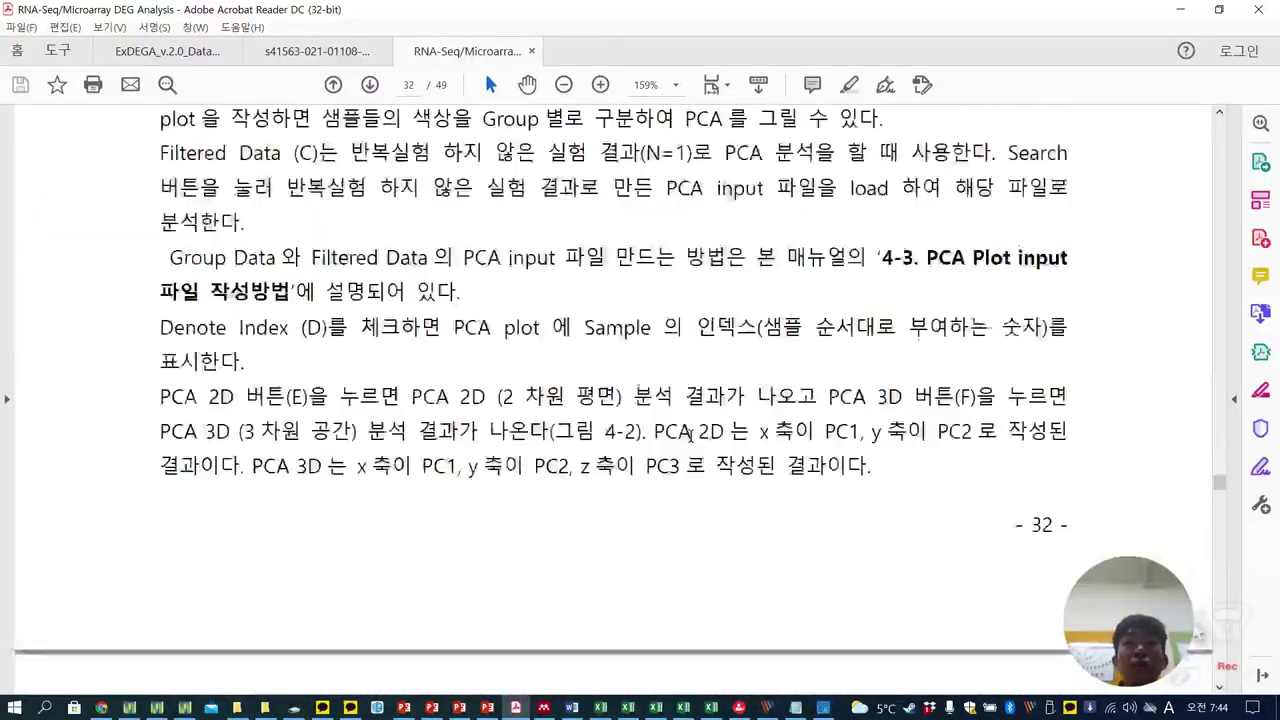
left_click_drag(1219, 486, 1219, 505)
scroll(332, 311, "up", 1)
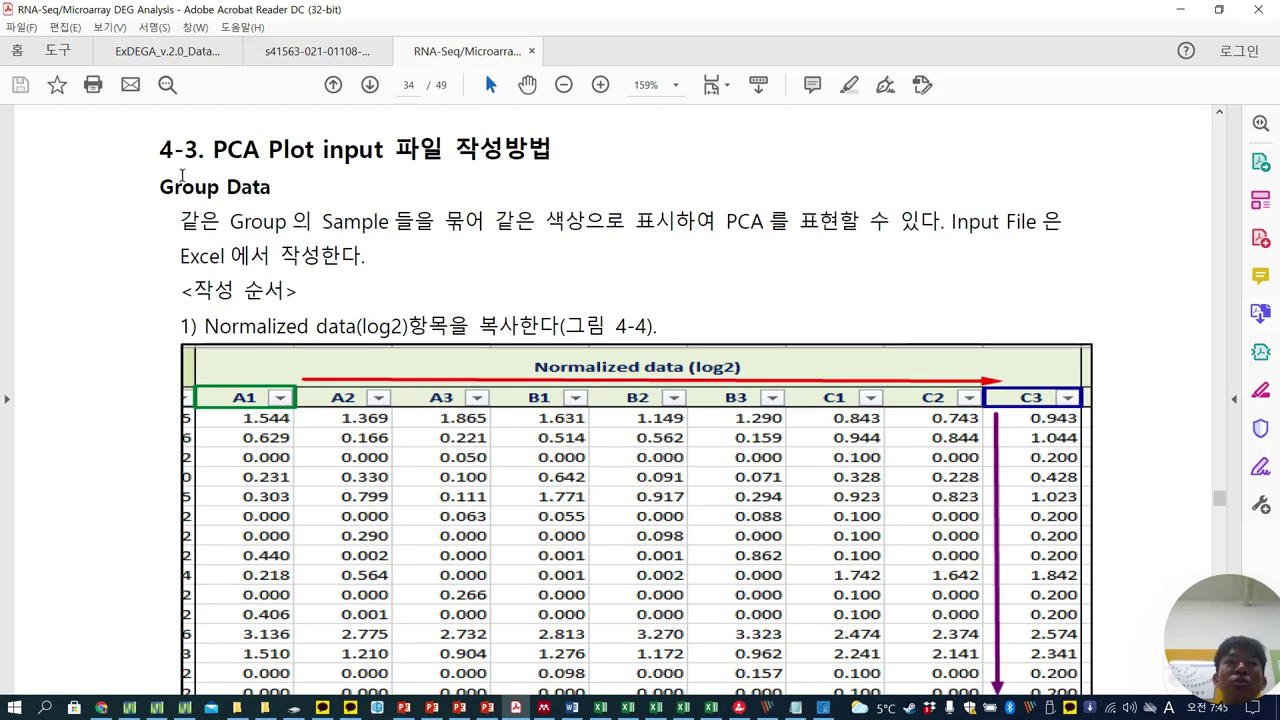
Read the Group Data instructions on copying normalized data, pasting it into a new workbook, merging group names and saving the PCA input file
scroll(214, 205, "down", 10)
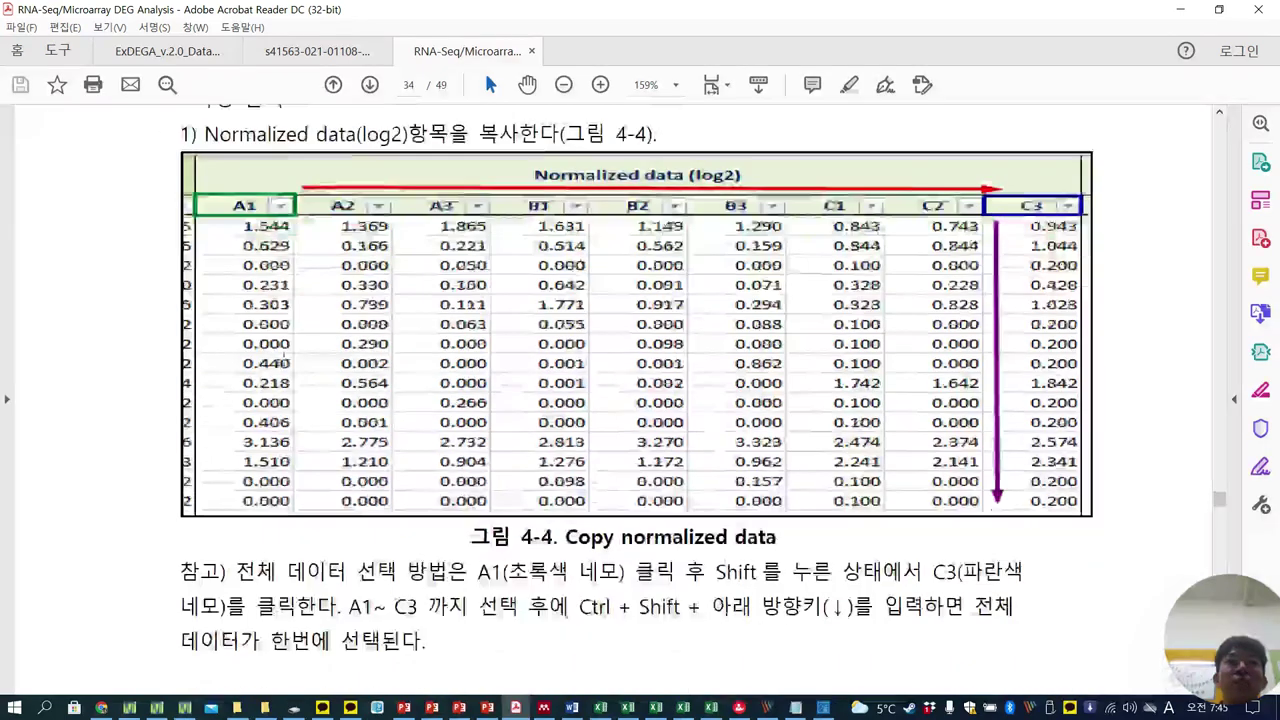
scroll(364, 397, "up", 7)
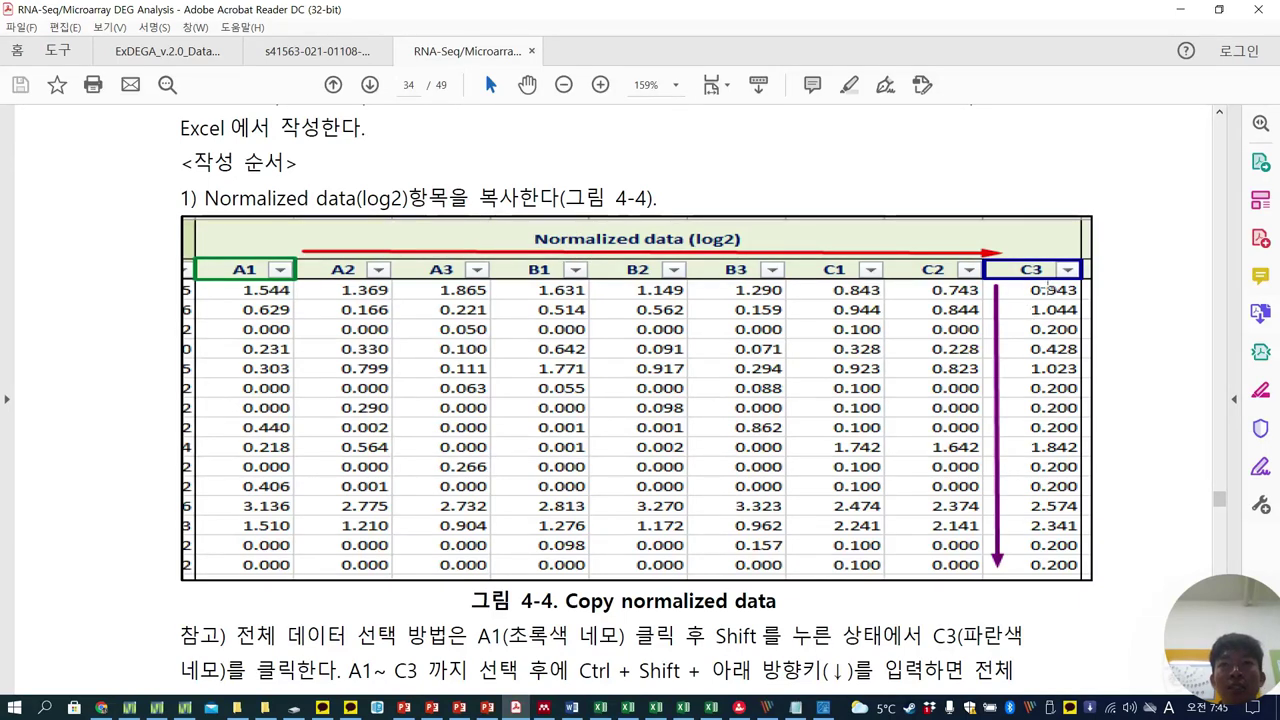
scroll(315, 389, "down", 8)
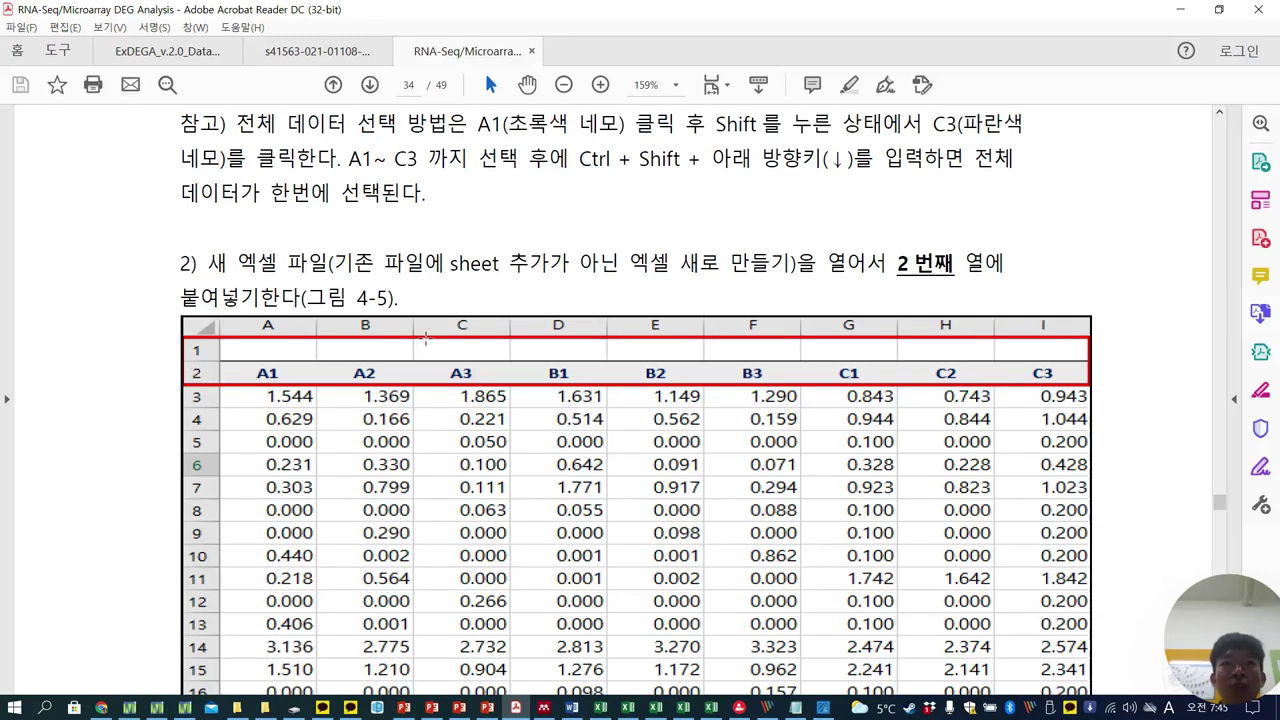
scroll(443, 449, "down", 14)
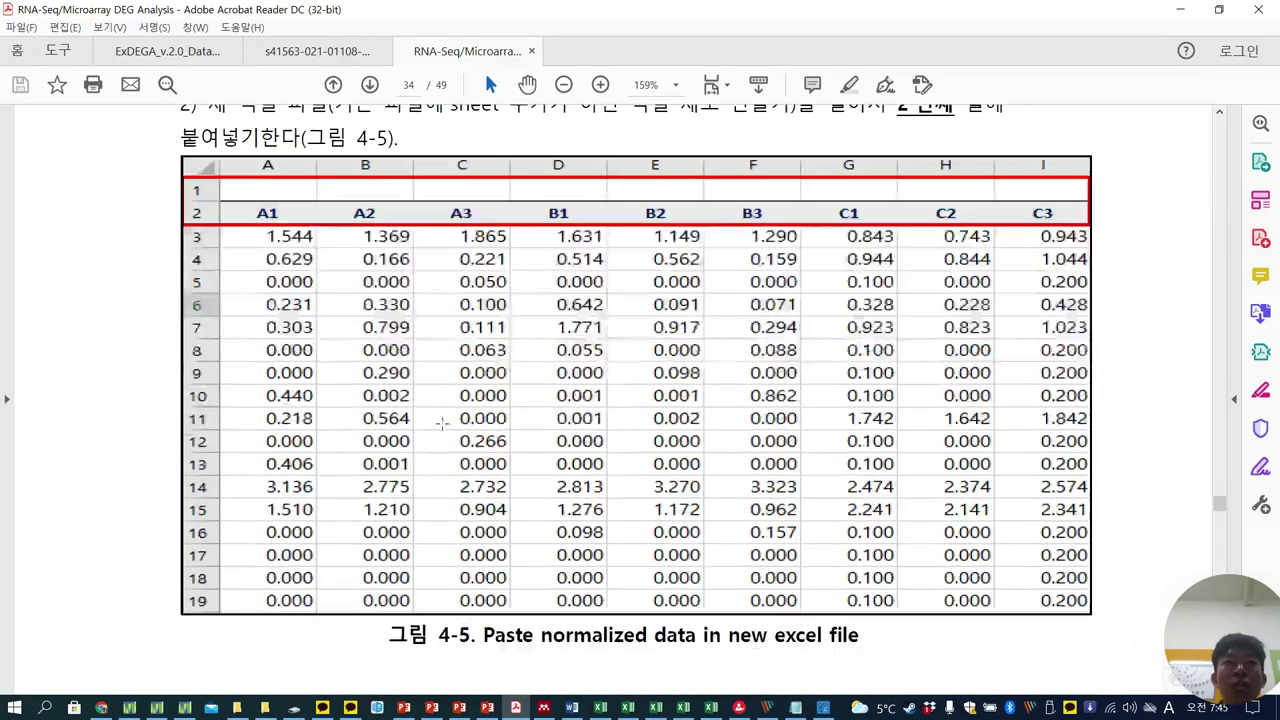
scroll(439, 495, "down", 3)
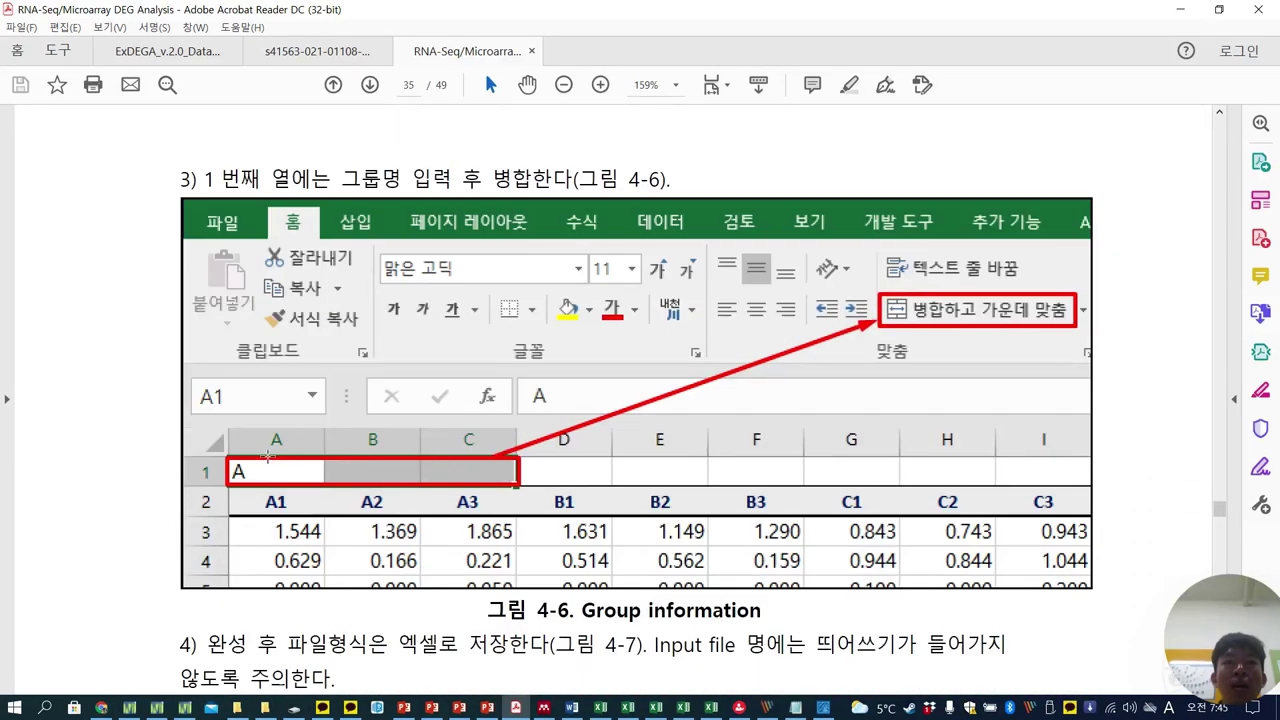
scroll(458, 461, "down", 2)
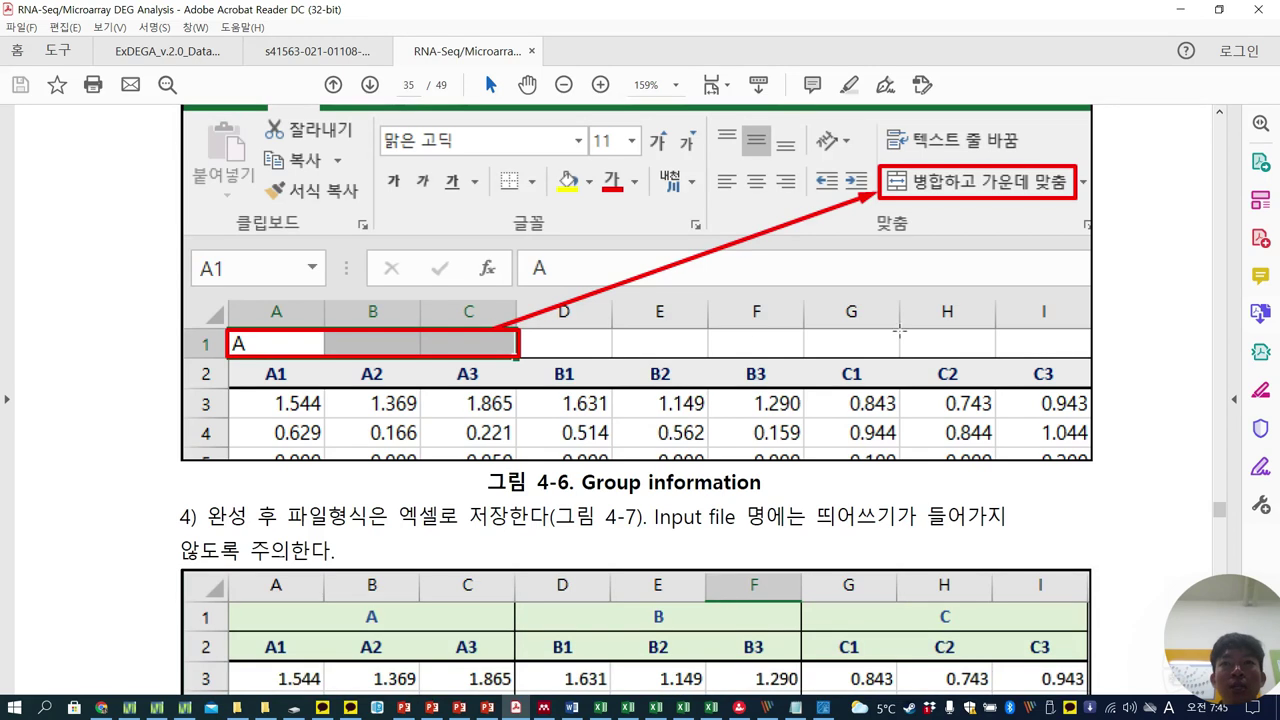
scroll(385, 478, "down", 3)
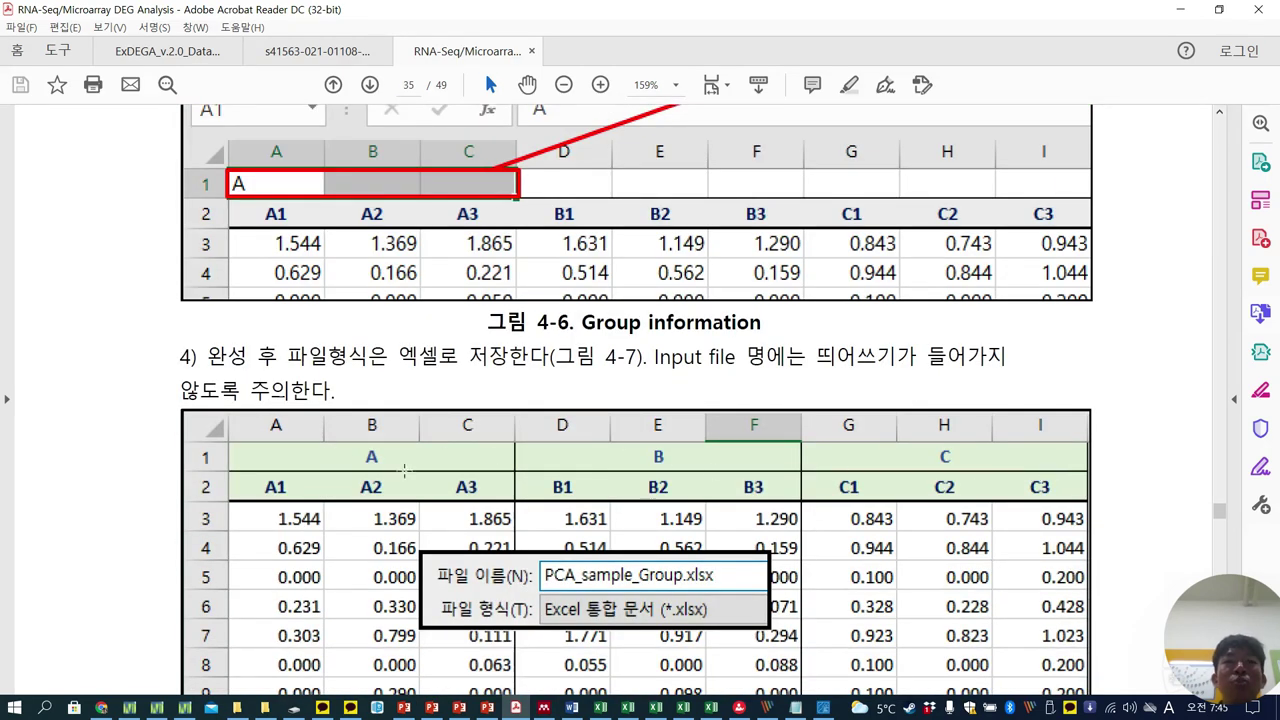
scroll(710, 456, "down", 3)
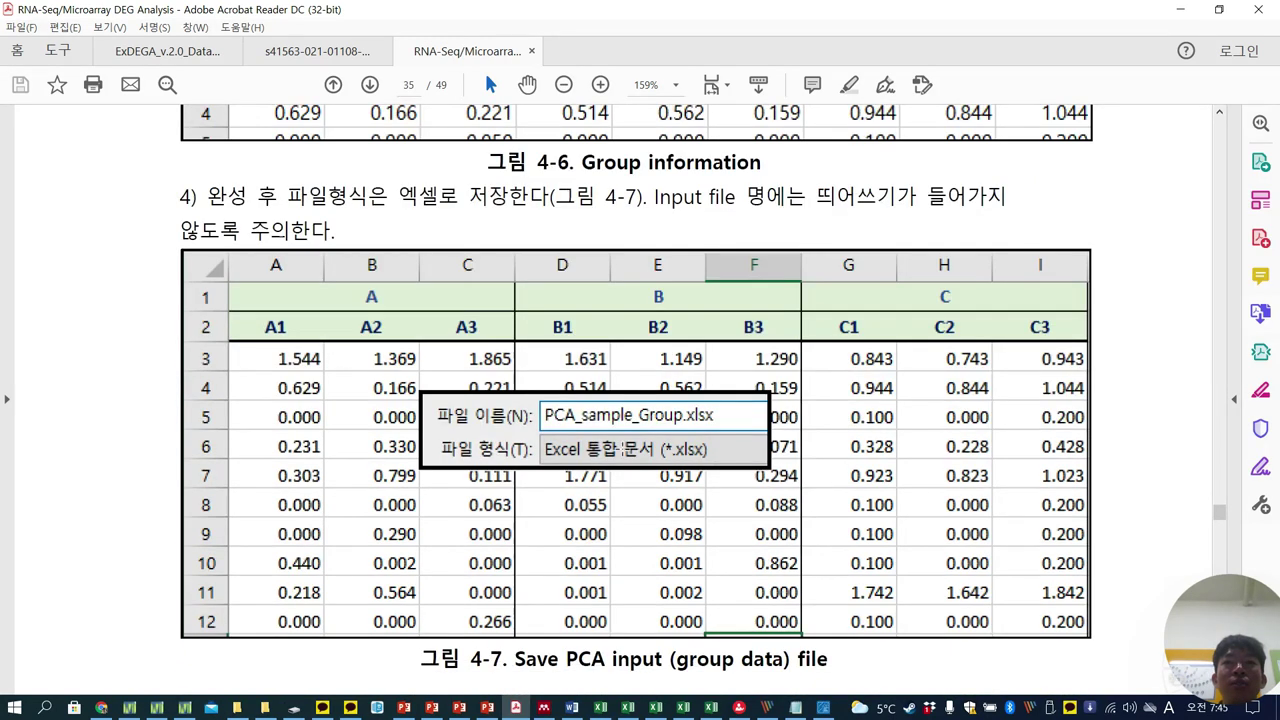
Read the manual's Filtered Data instructions on page 36 and return to the PCA Plot 2D/3D window figure 4-1 on page 32
scroll(632, 446, "down", 18)
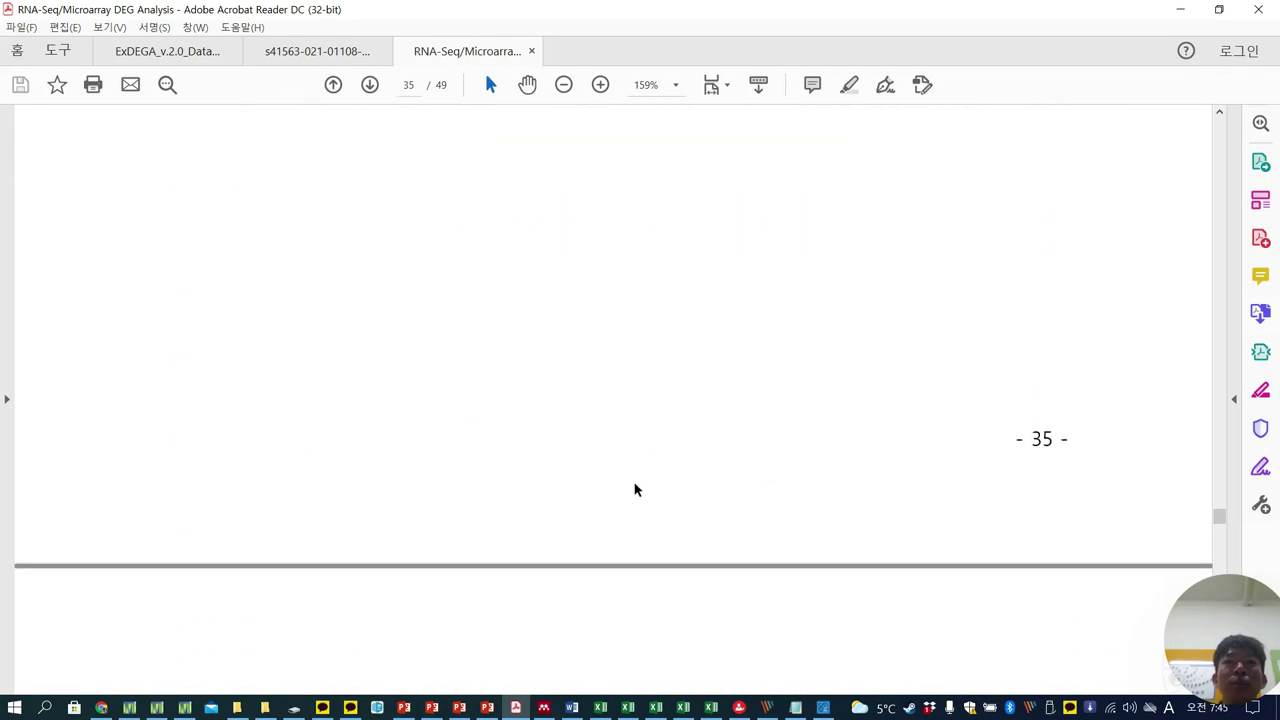
scroll(634, 490, "down", 6)
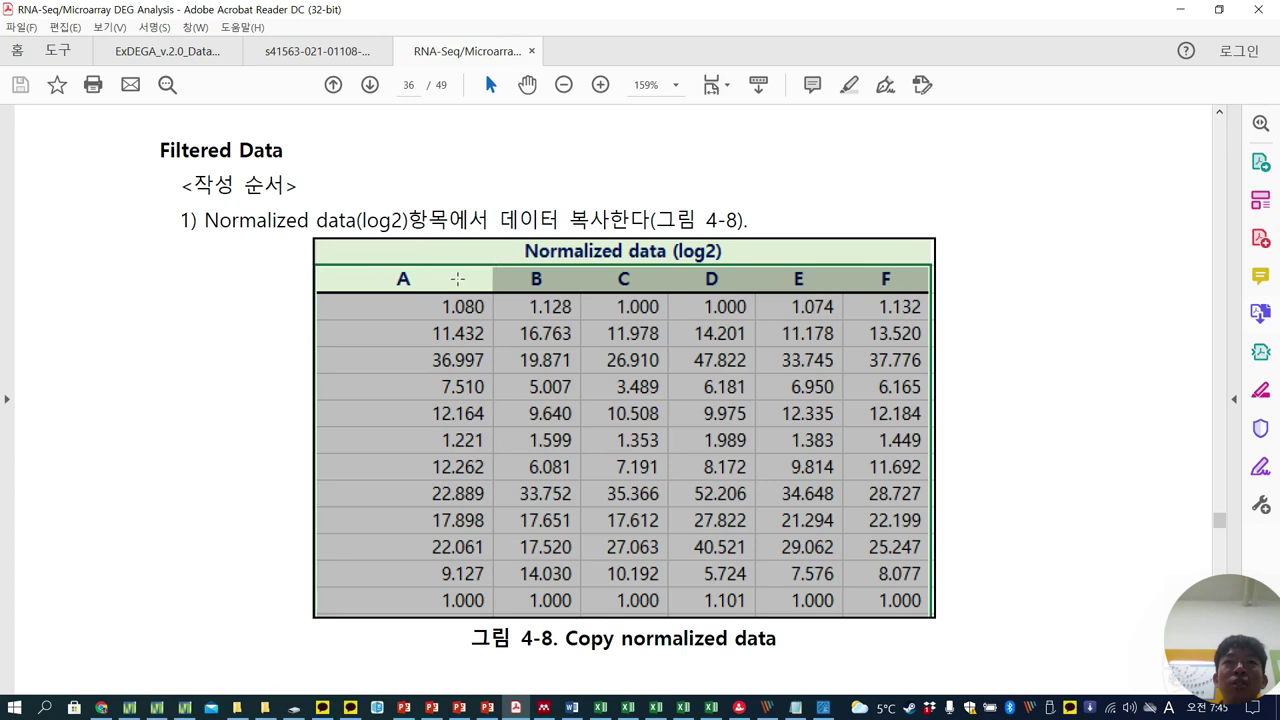
scroll(395, 521, "down", 5)
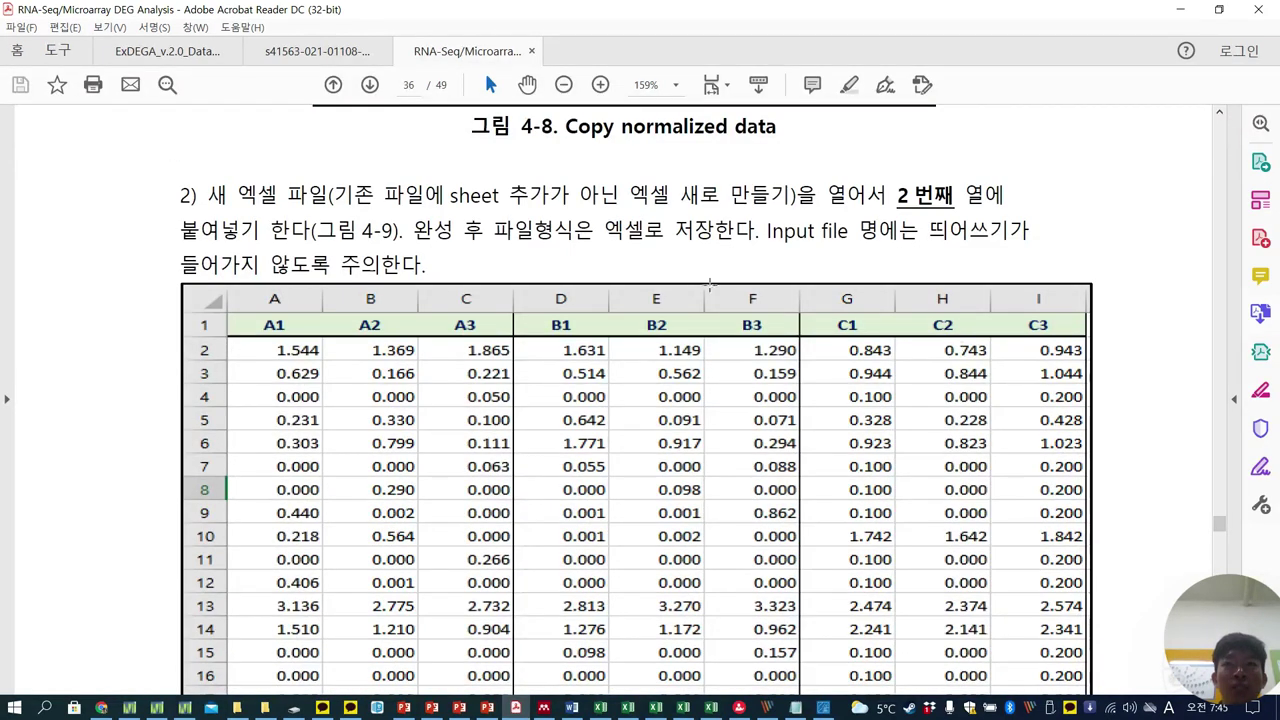
scroll(750, 547, "down", 3)
scroll(750, 547, "up", 1)
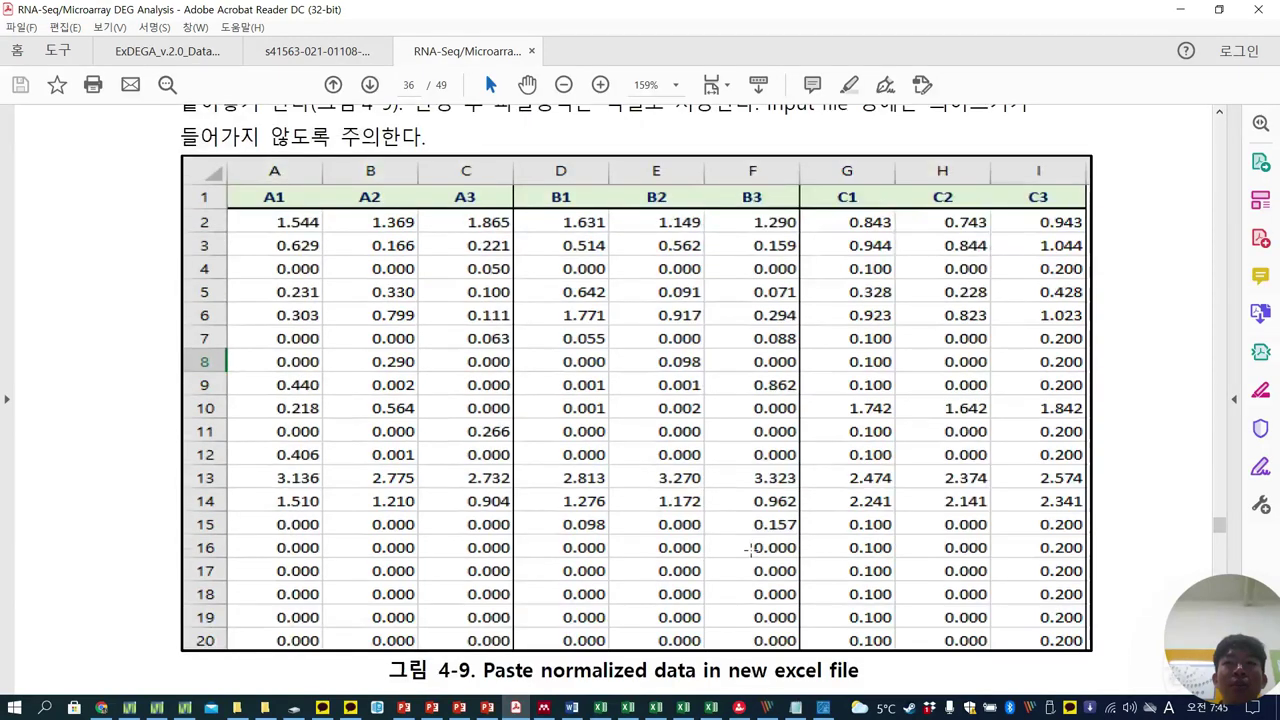
scroll(752, 547, "up", 5)
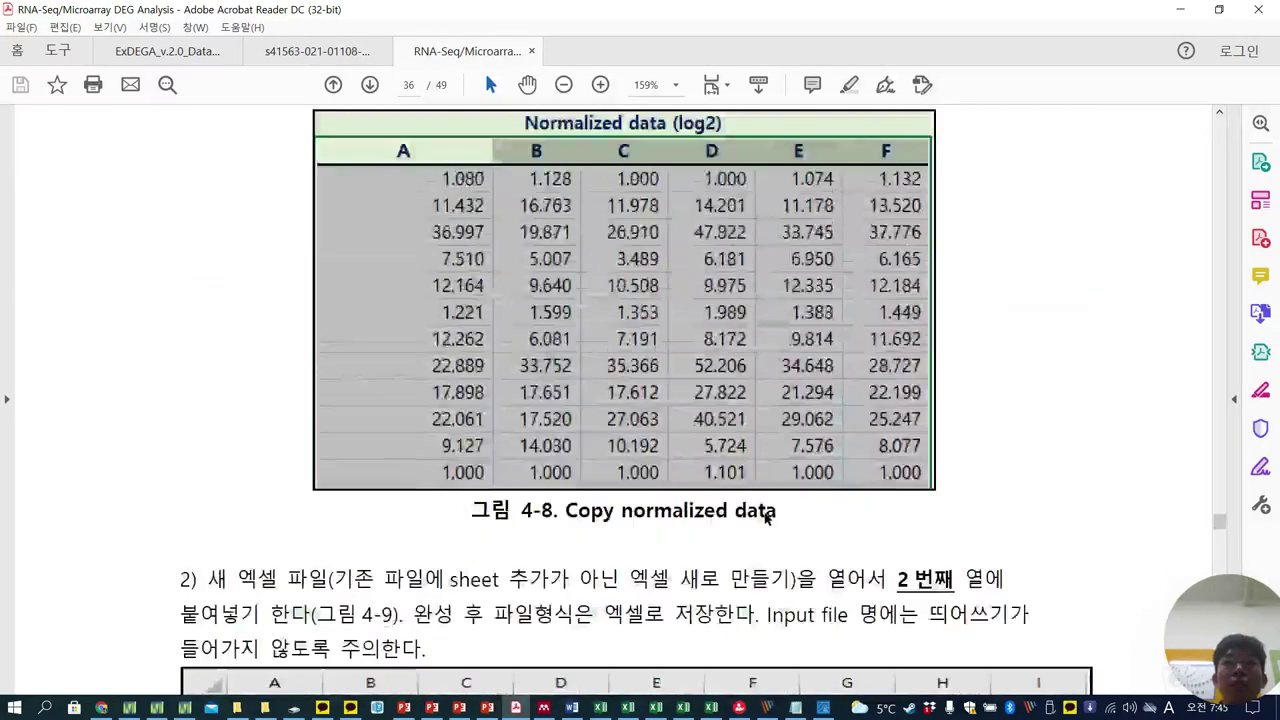
scroll(766, 516, "up", 2)
left_click_drag(1220, 515, 1219, 479)
scroll(935, 440, "up", 1)
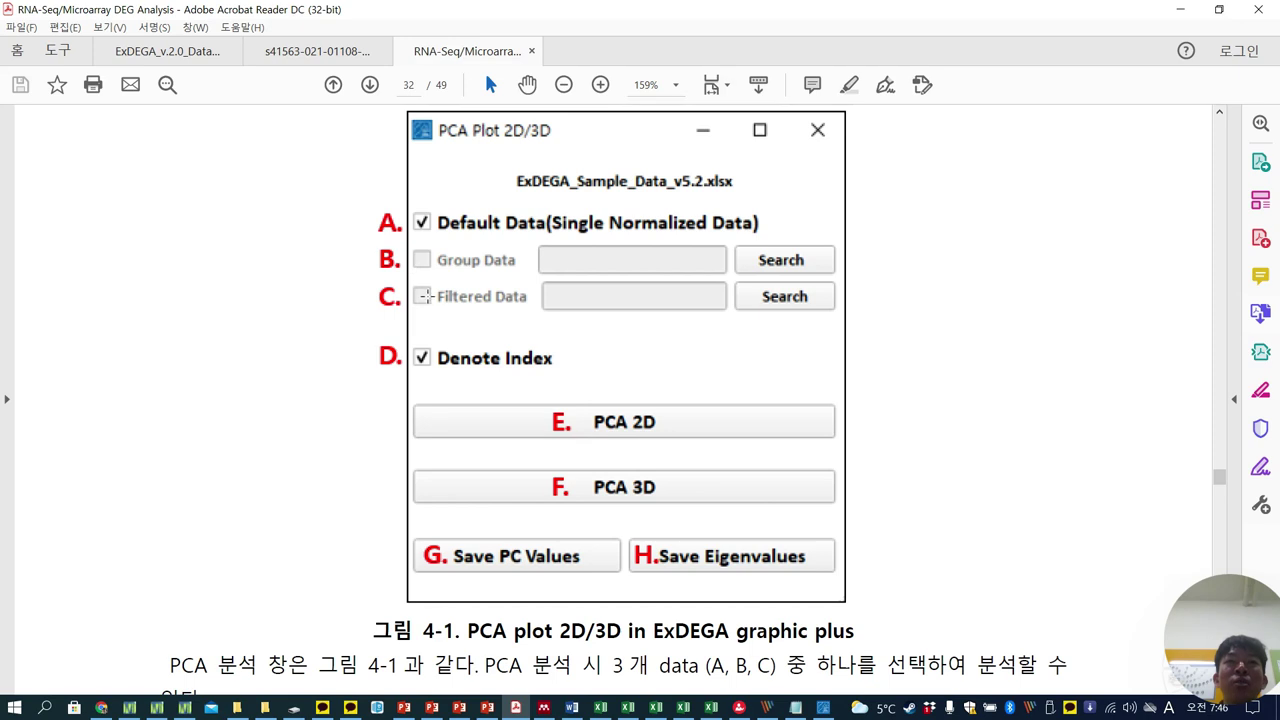
Switch to ExDEGA Graphic Plus, open its PCA Plot 2D/3D tool and move the tool's window aside
left_click(822, 707)
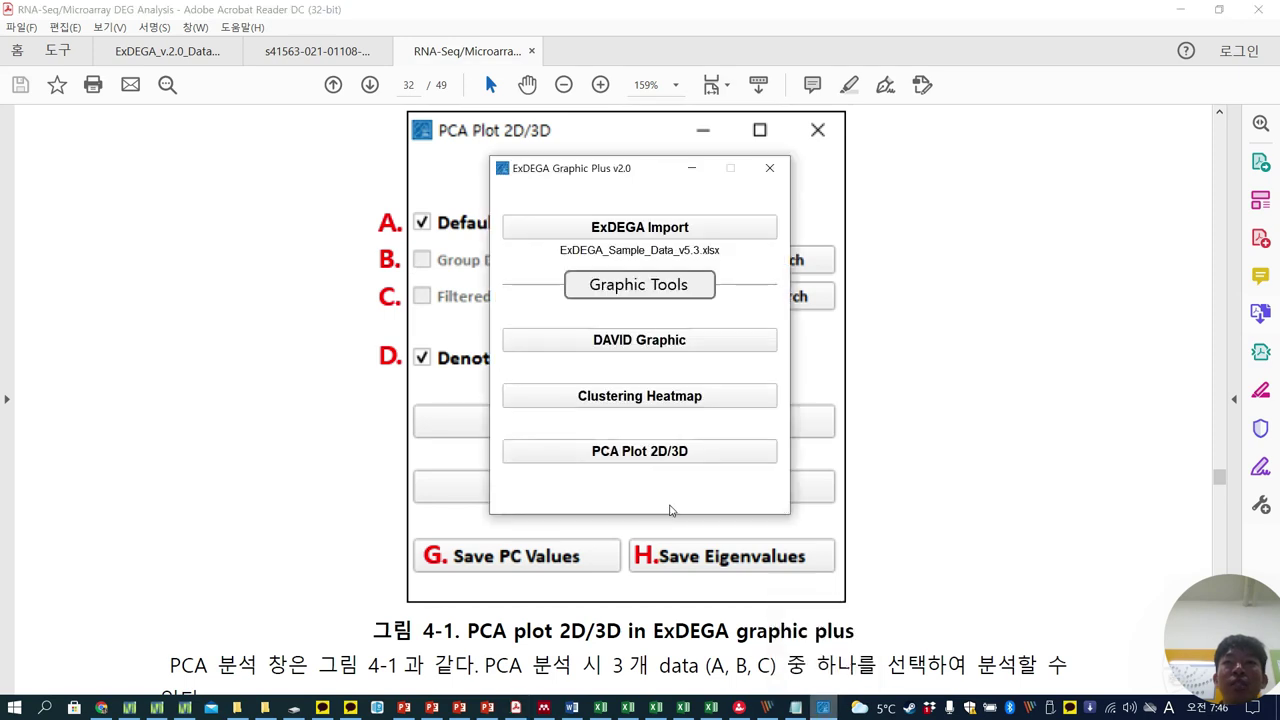
left_click(638, 451)
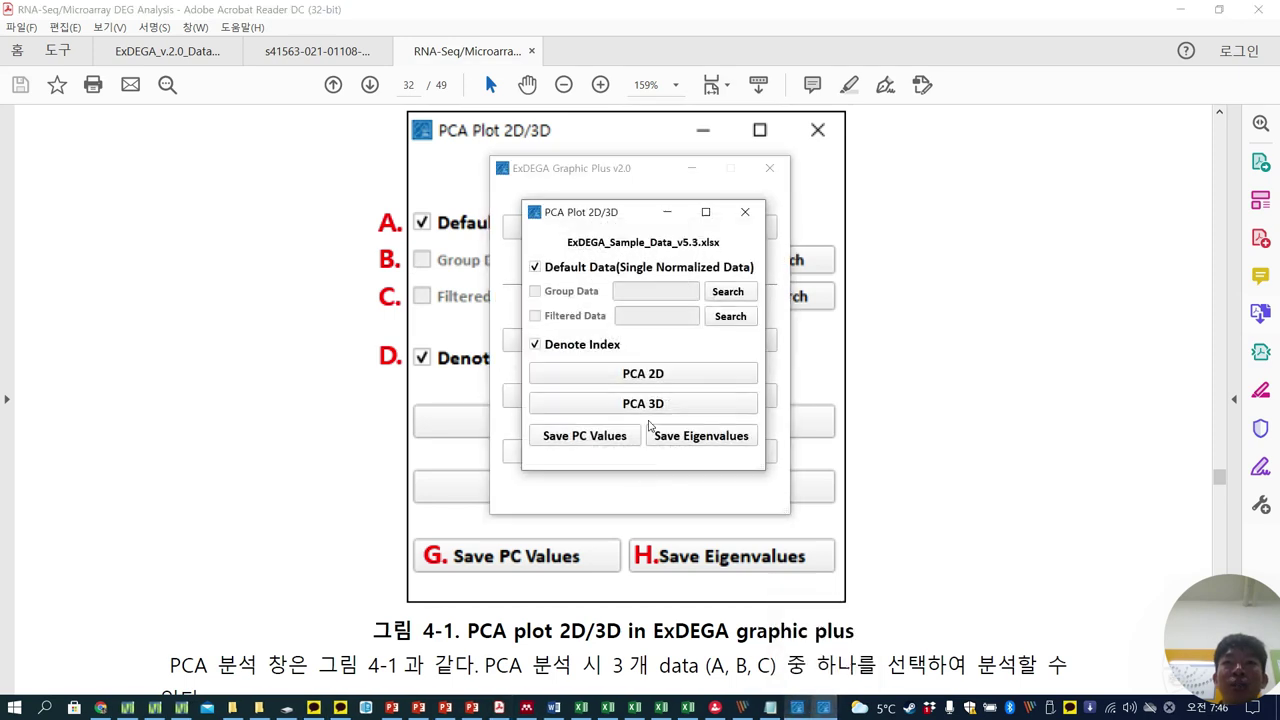
left_click_drag(647, 211, 851, 214)
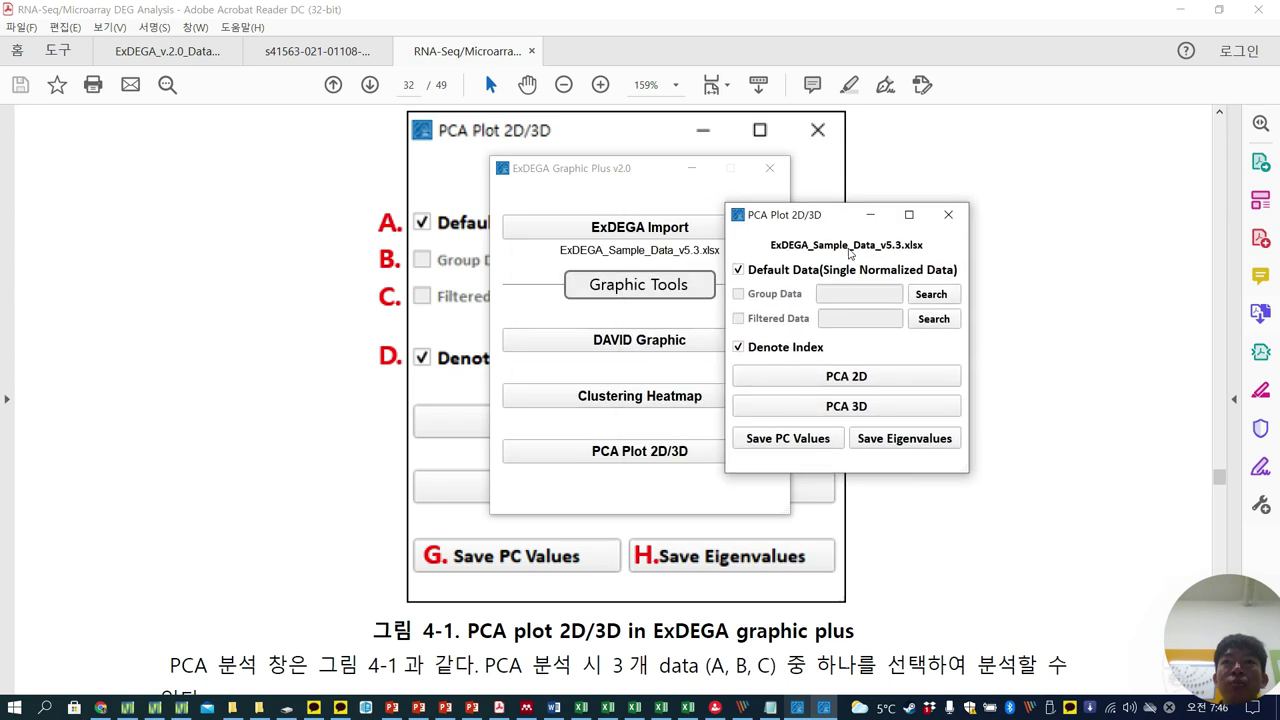
Switch to the "ExDEGA_Sample_Data_v5.3.xlsx" workbook in Excel and remove the B/A comparison from the significant gene selection
left_click(581, 707)
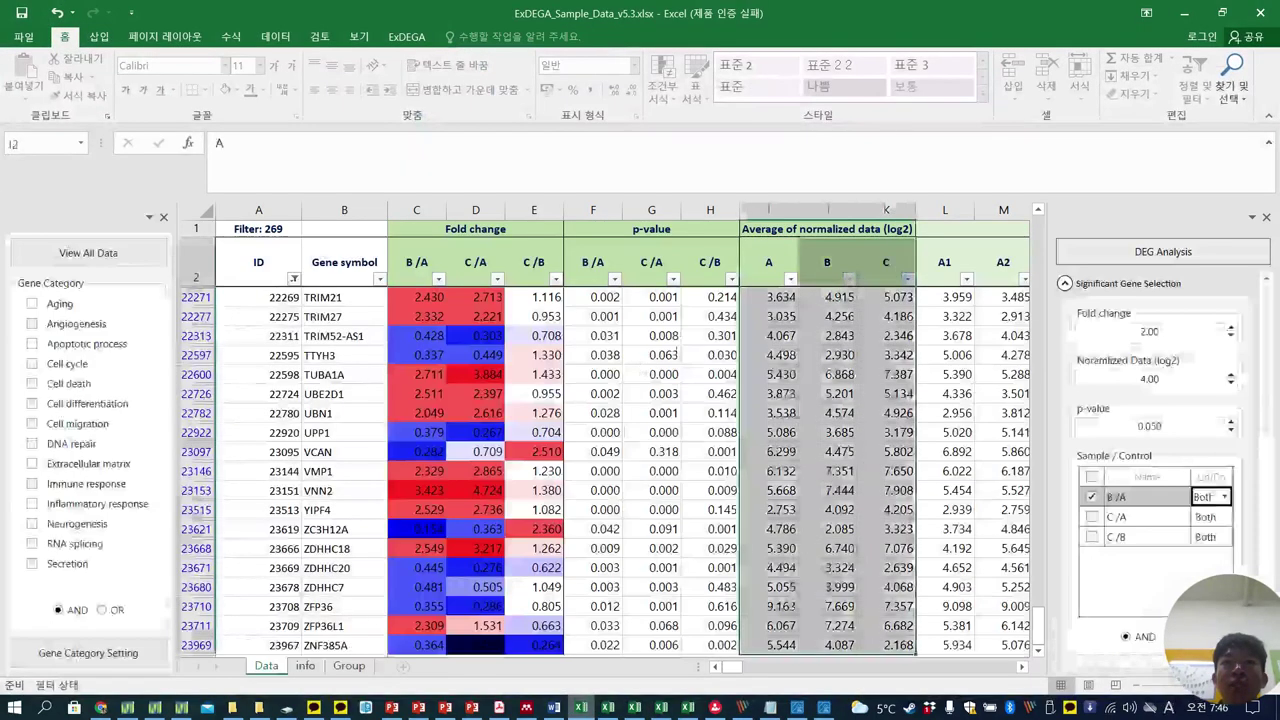
scroll(741, 672, "right", 2)
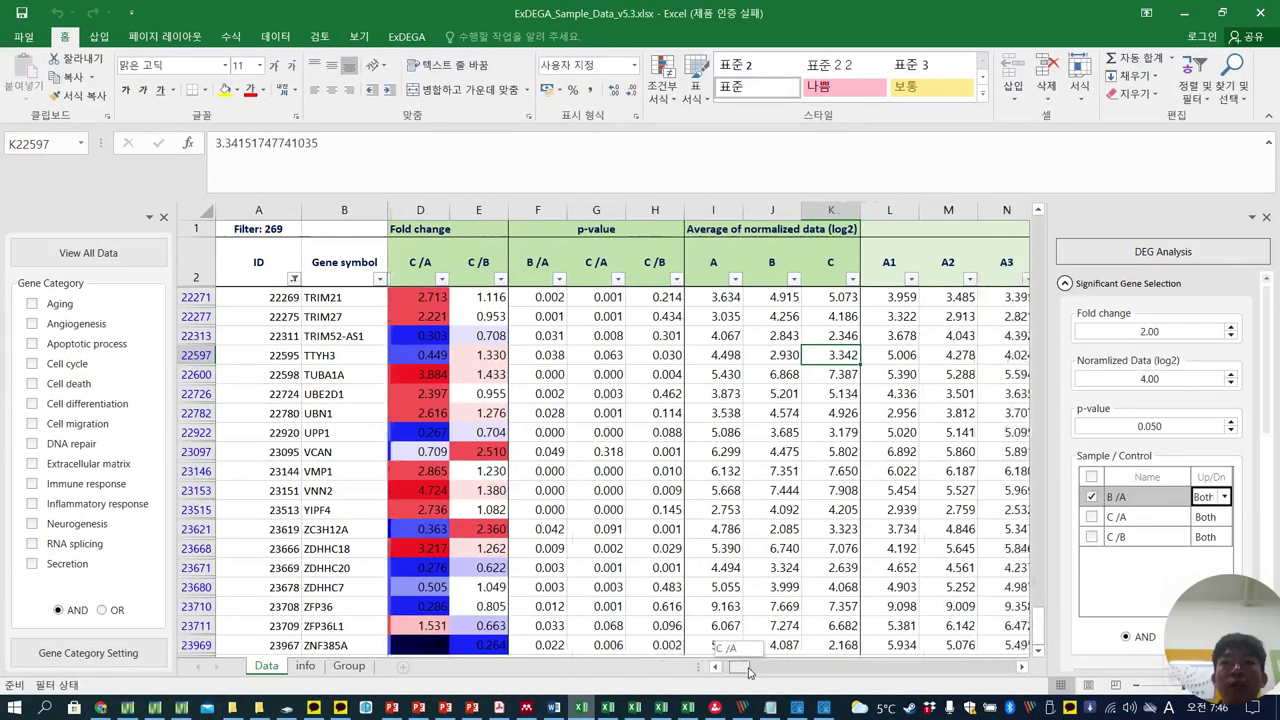
left_click(710, 394)
left_click(646, 265)
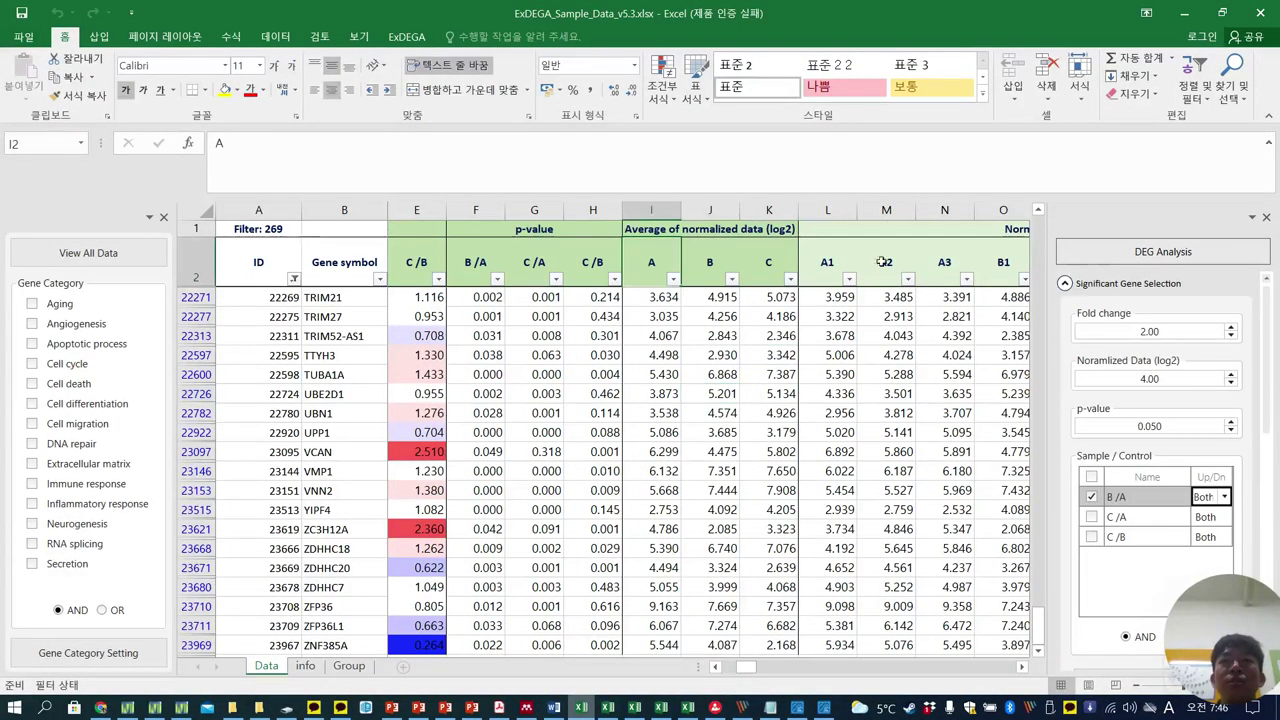
left_click(788, 270, "shift")
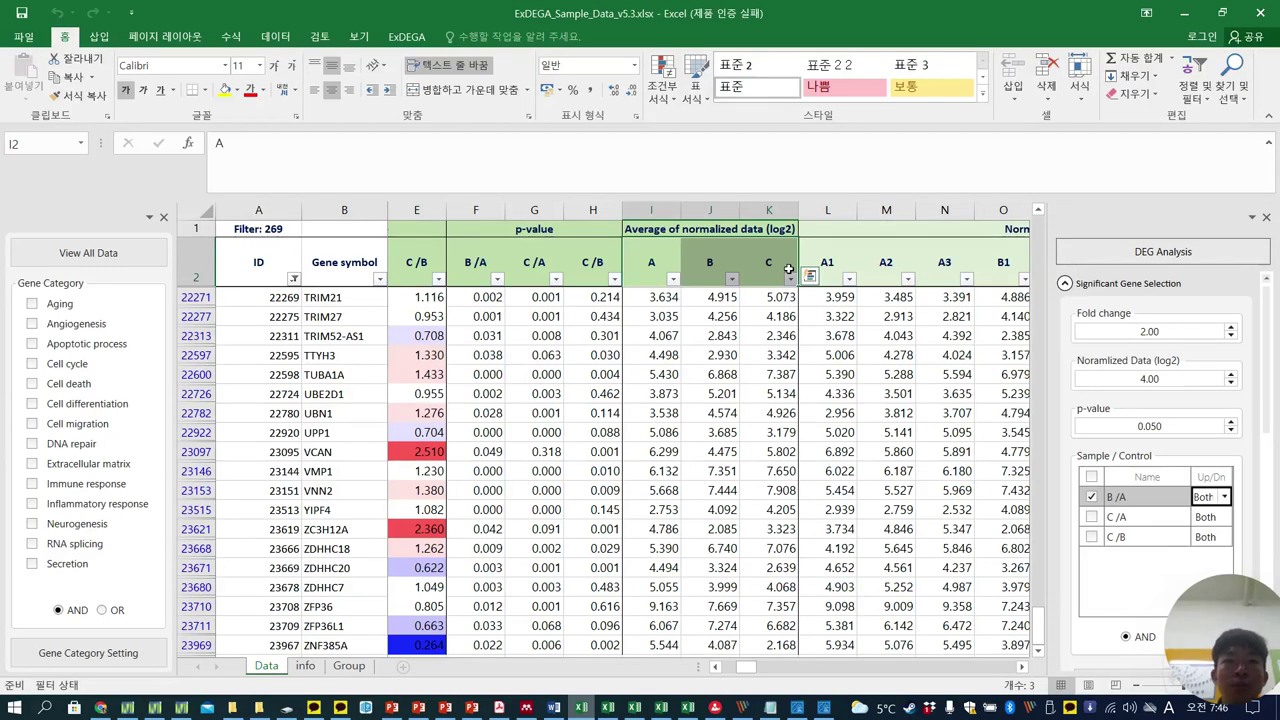
left_click(809, 275)
left_click(1091, 497)
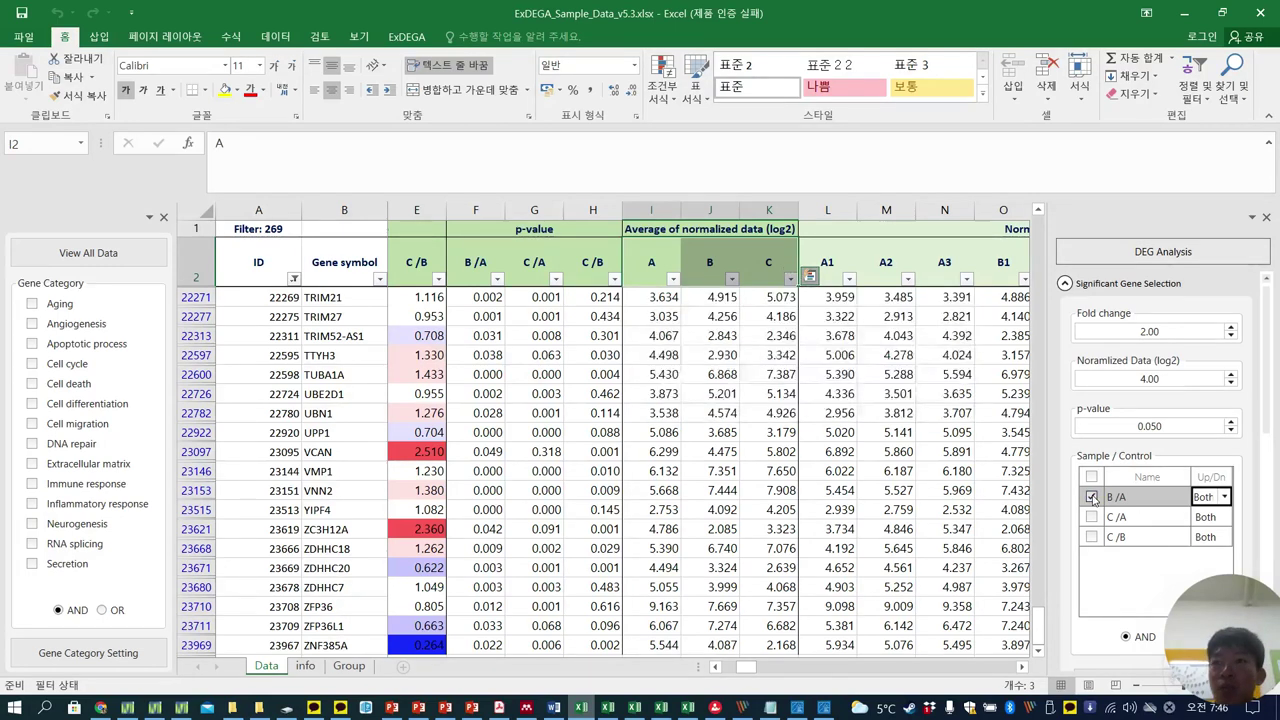
left_click(1091, 497)
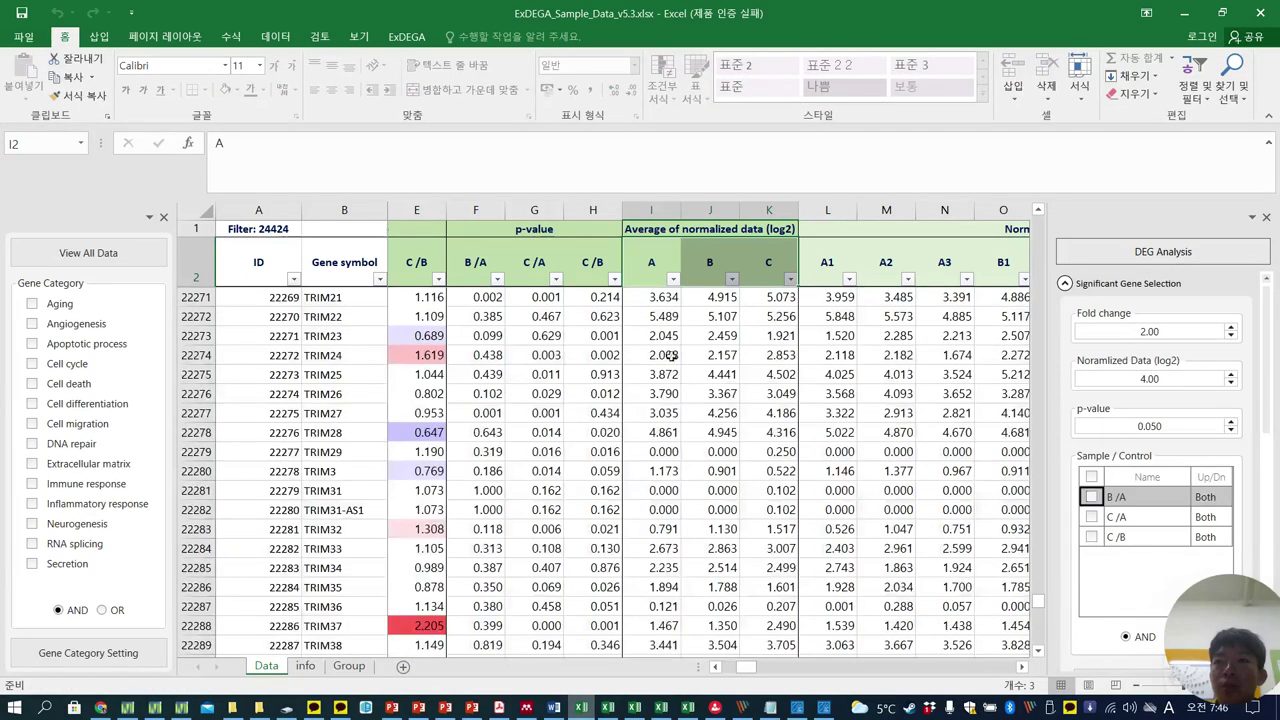
Copy the average of normalized data (log2) columns A, B and C, from the header row through the last gene
left_click_drag(1040, 604, 1036, 205)
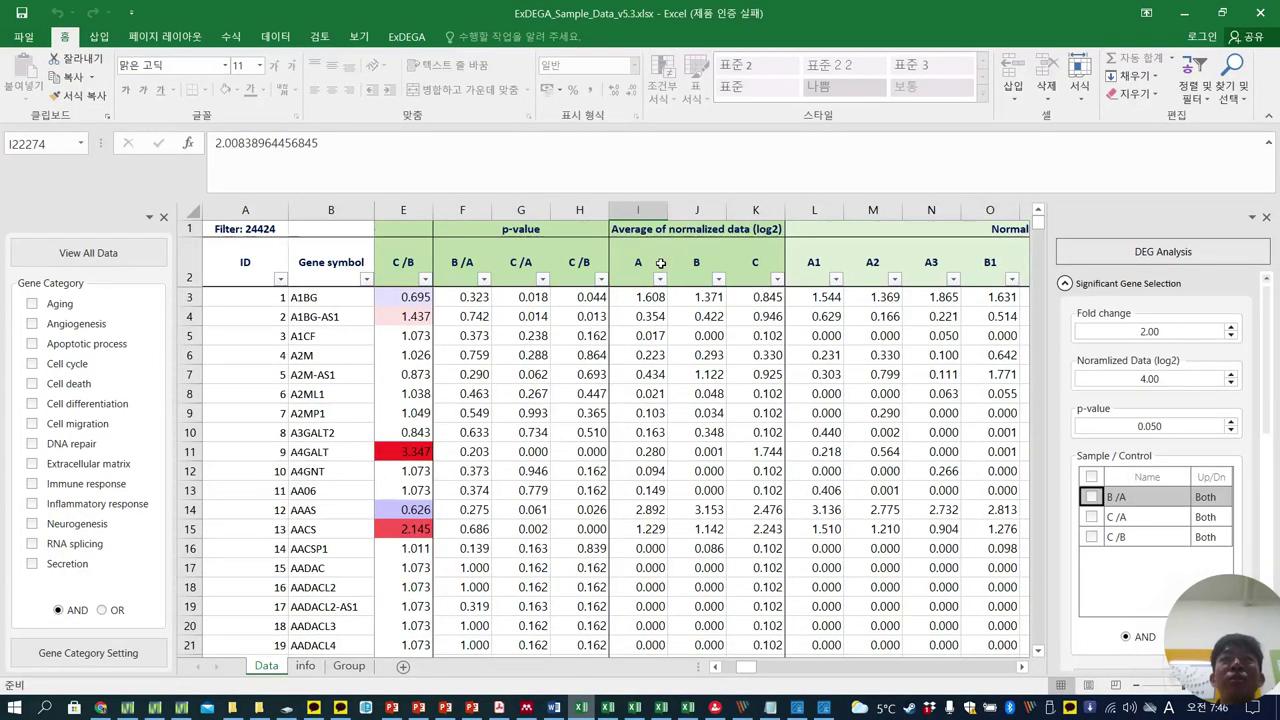
left_click_drag(660, 263, 762, 272)
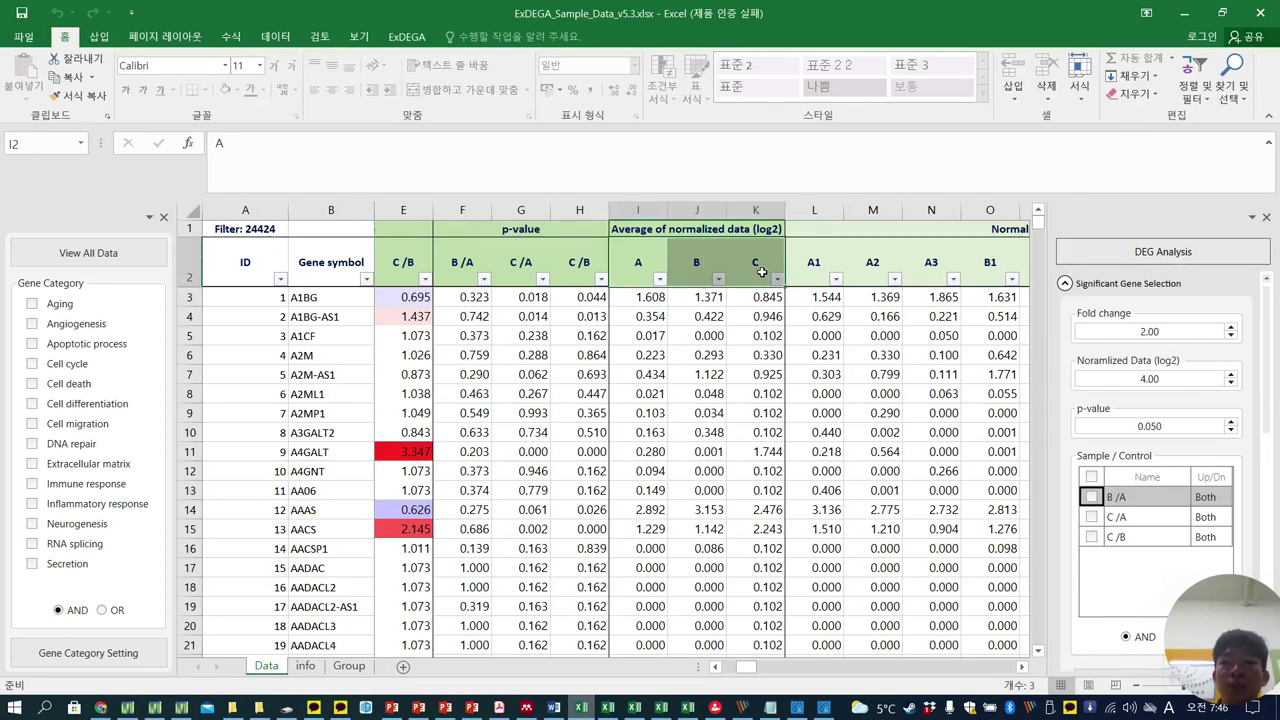
key("ctrl+shift+Down")
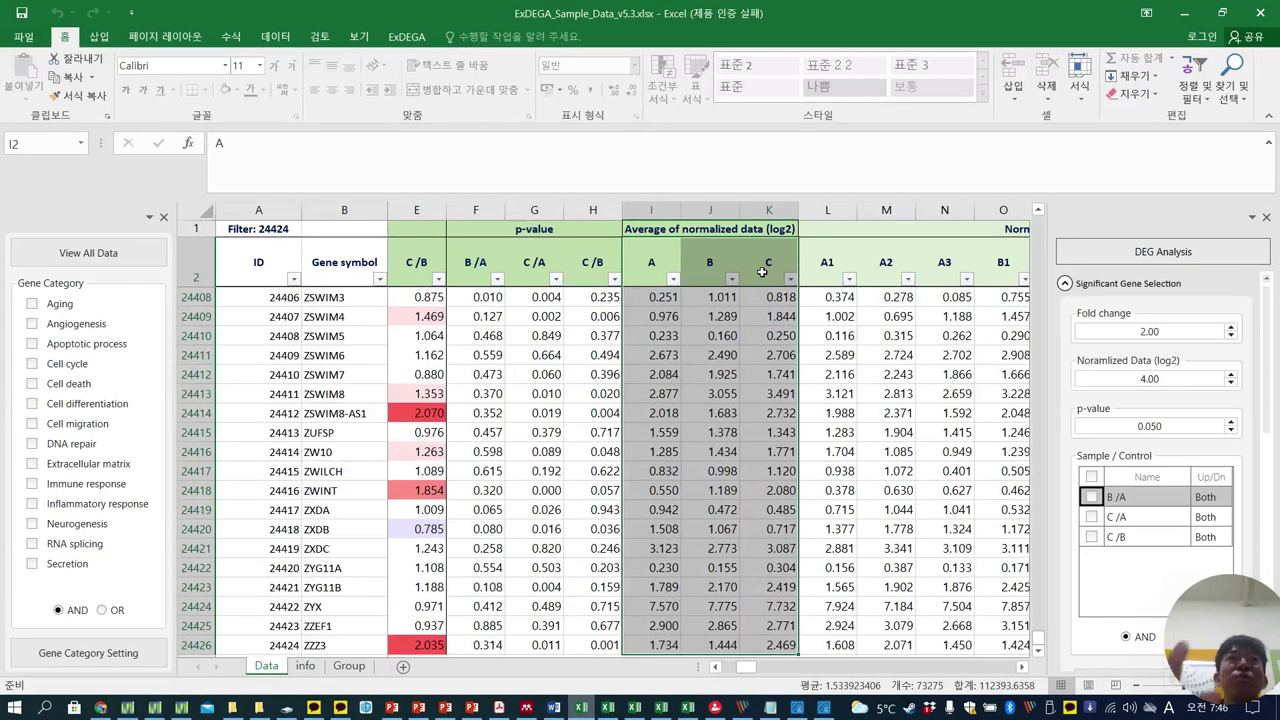
key("ctrl+c")
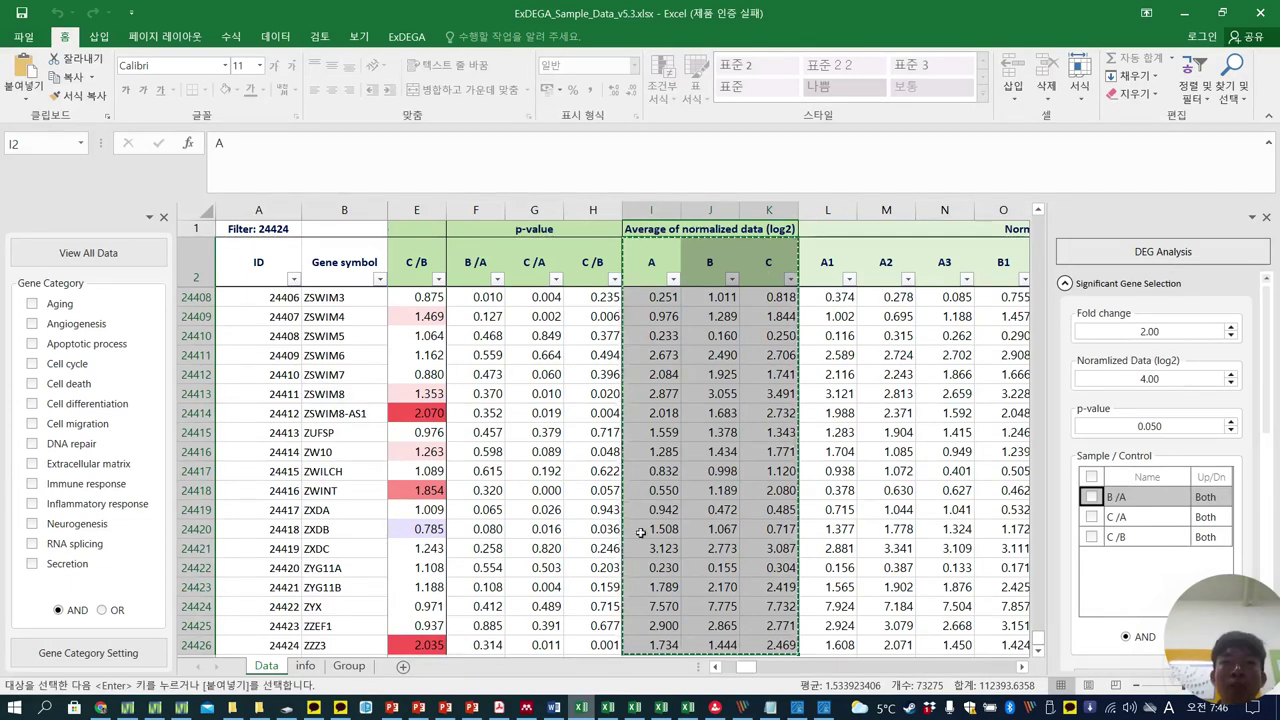
Create a blank workbook and paste the averaged normalized data for A, B and C into it from cell A1, recopying it from the source
left_click(23, 36)
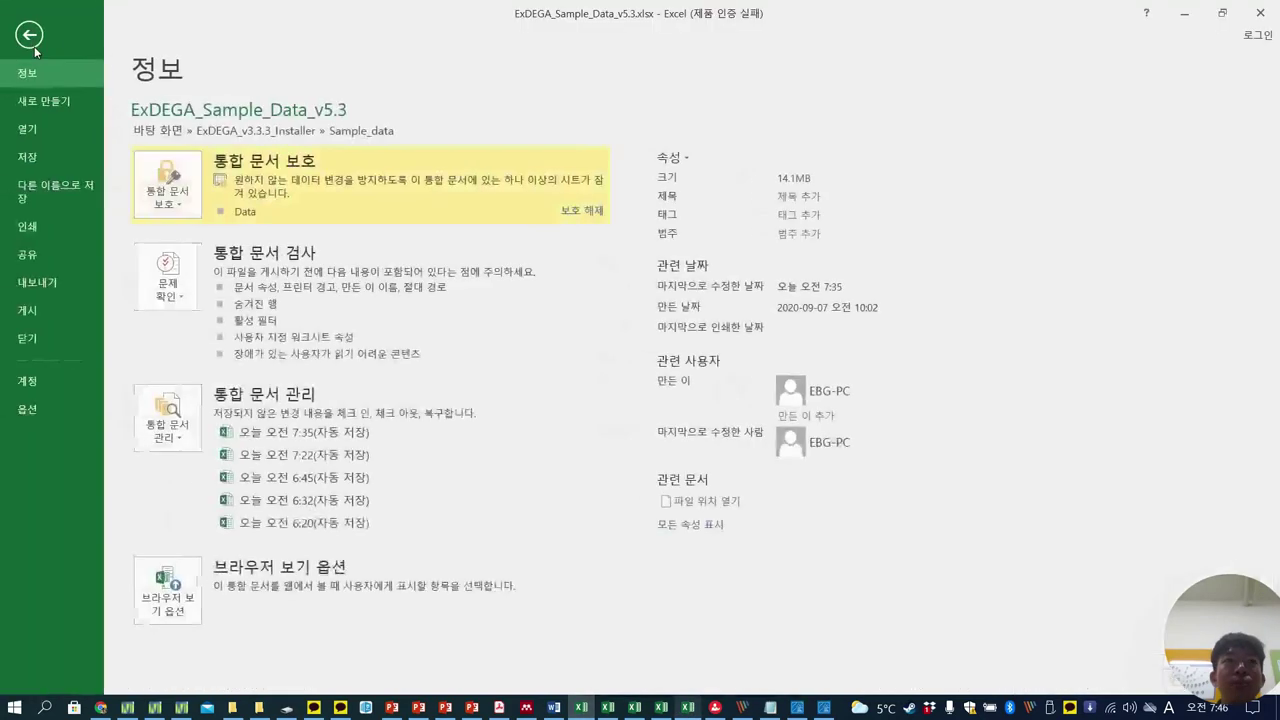
left_click(63, 187)
left_click(52, 103)
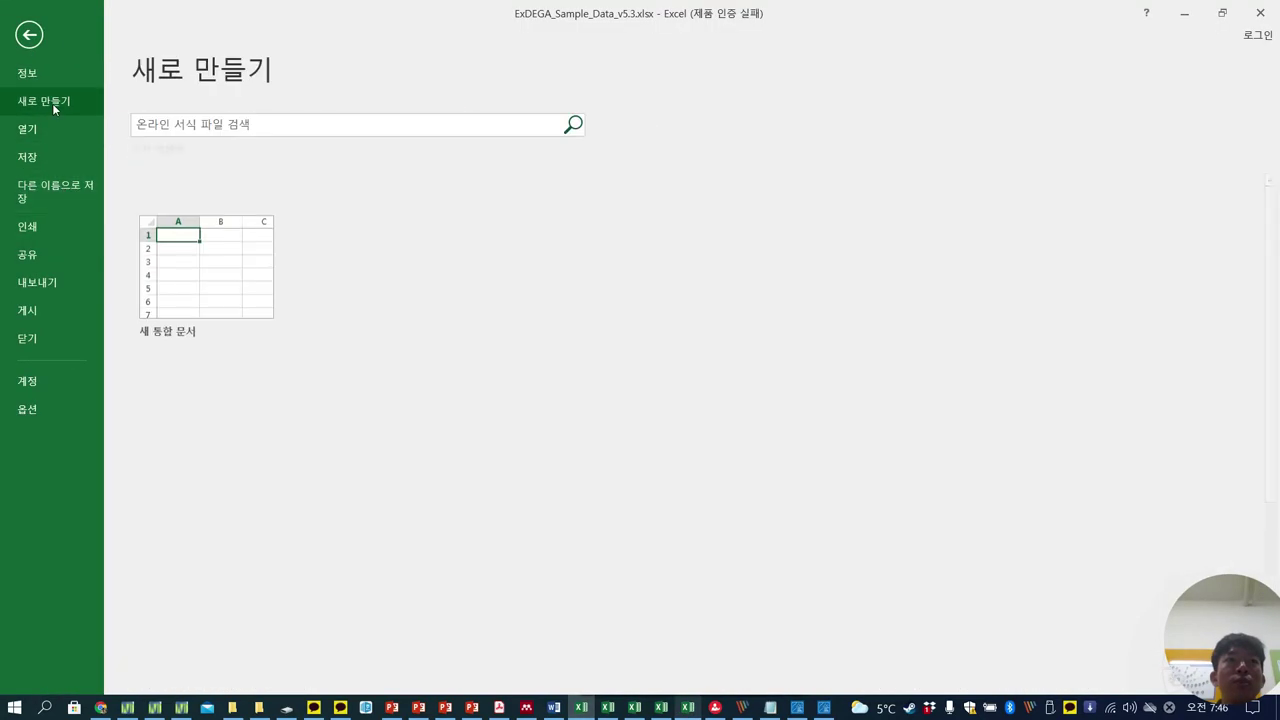
left_click(268, 263)
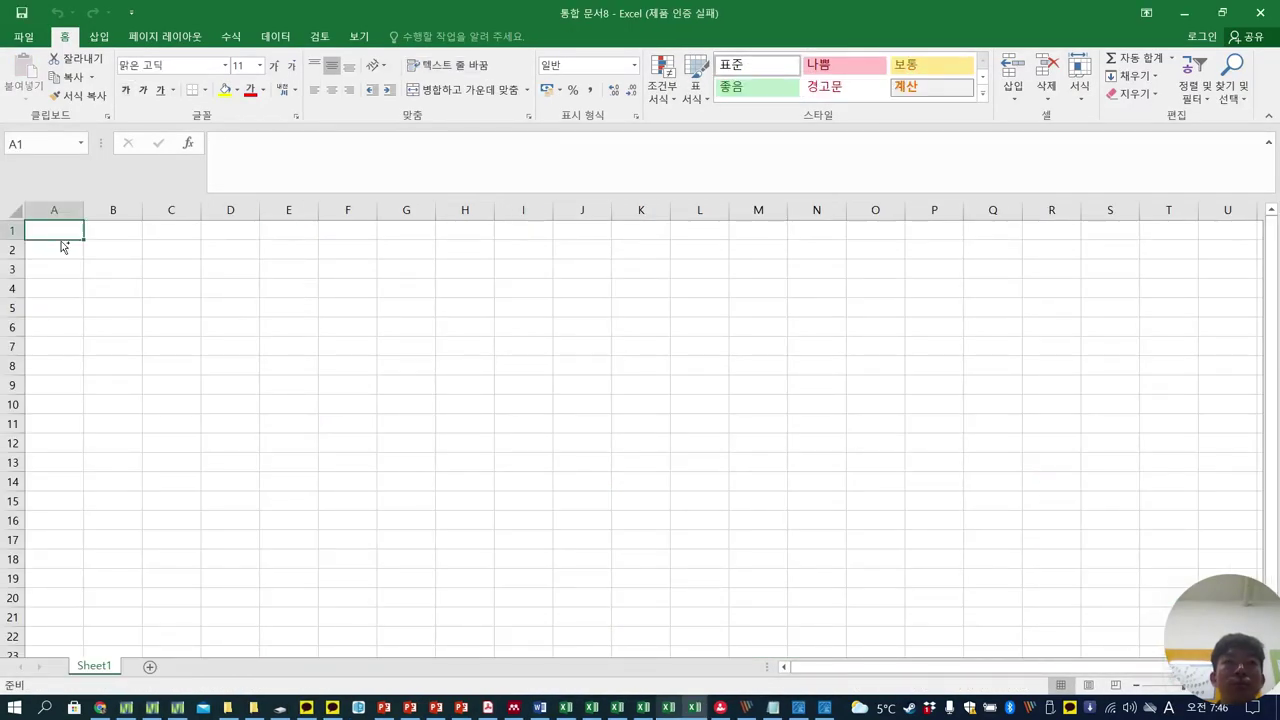
left_click(566, 708)
key("ctrl+c")
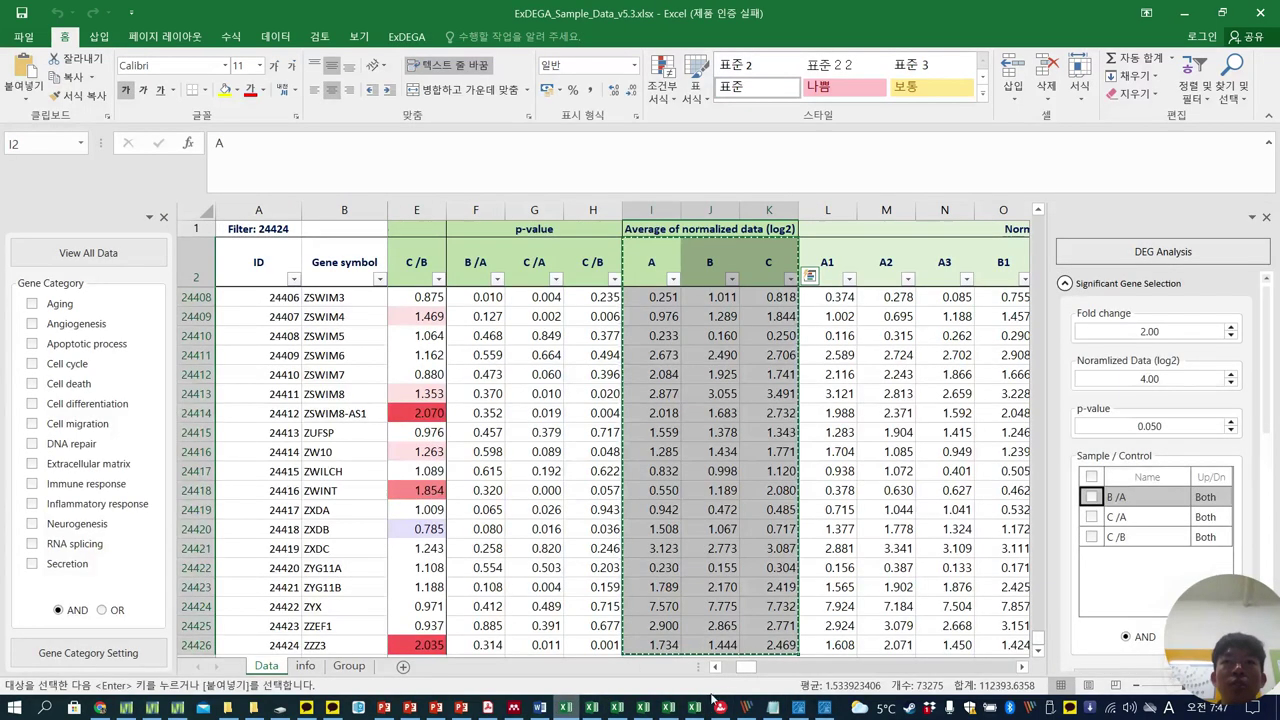
key("alt+Tab")
key("ctrl+v")
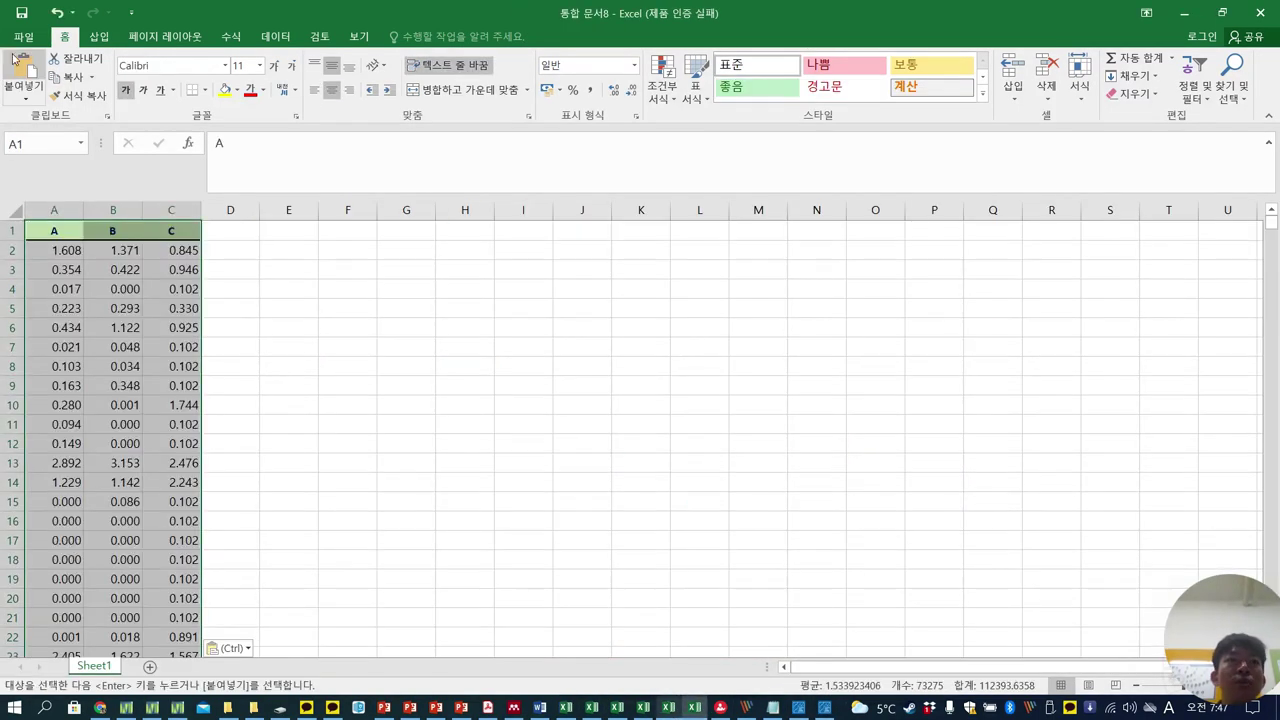
Save the new workbook to the desktop as "PCA 3 samples.xlsx"
left_click(23, 36)
left_click(54, 185)
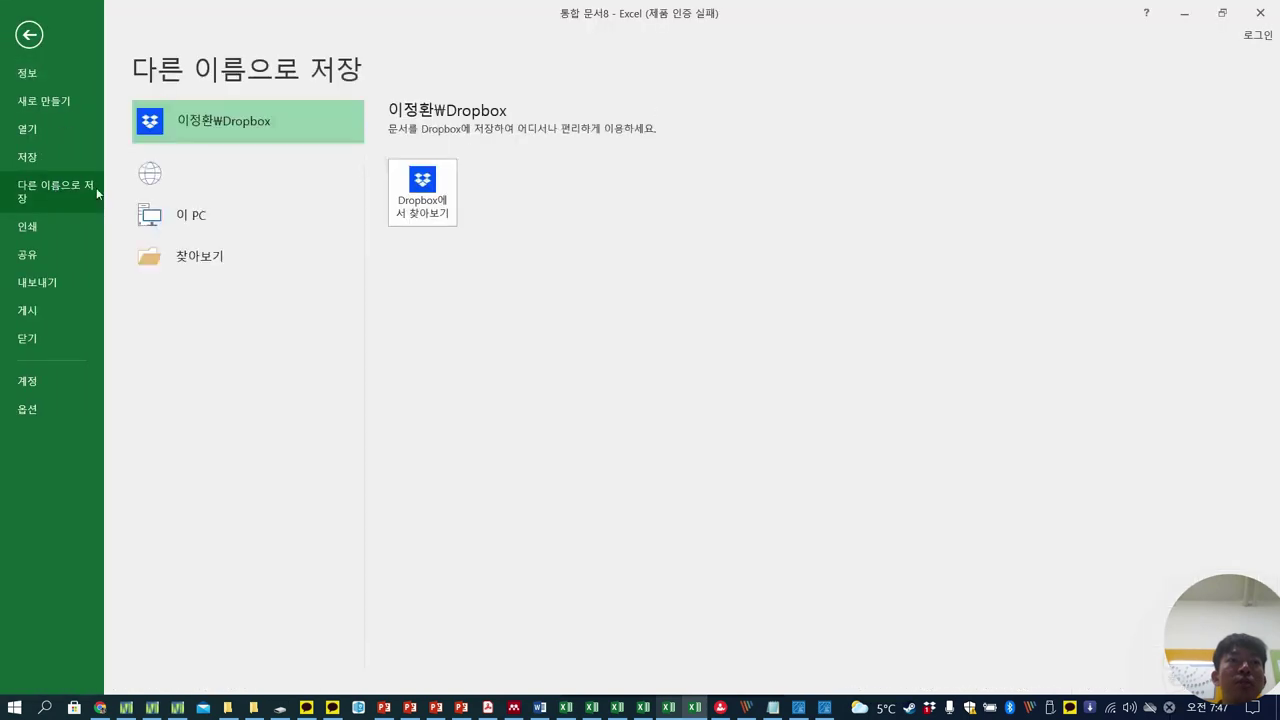
left_click(182, 210)
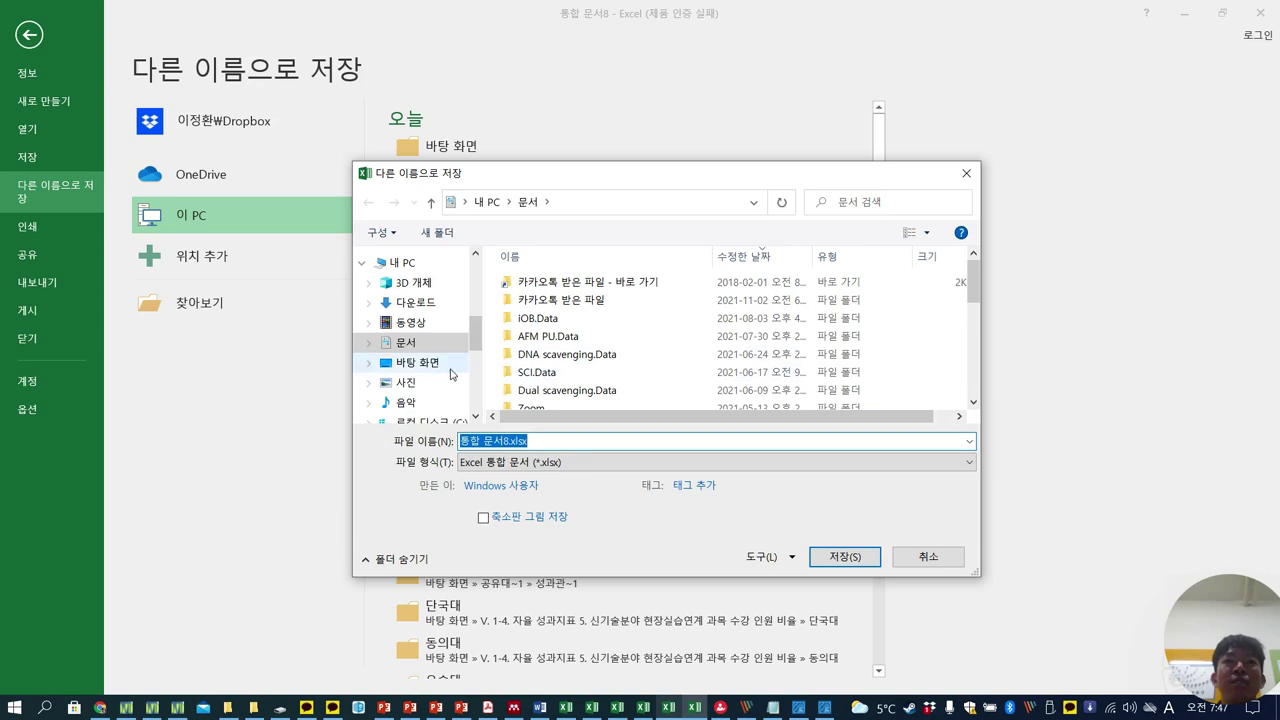
left_click(448, 366)
type("PCA 3 samp")
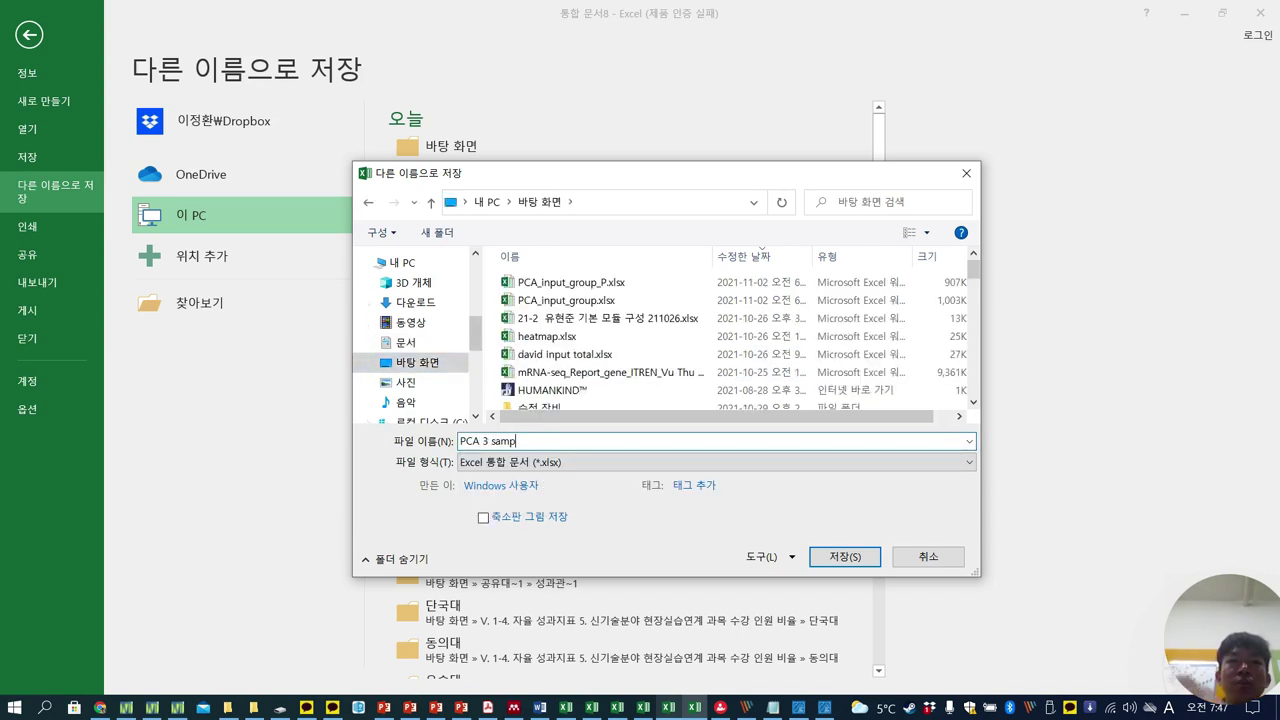
key("Return")
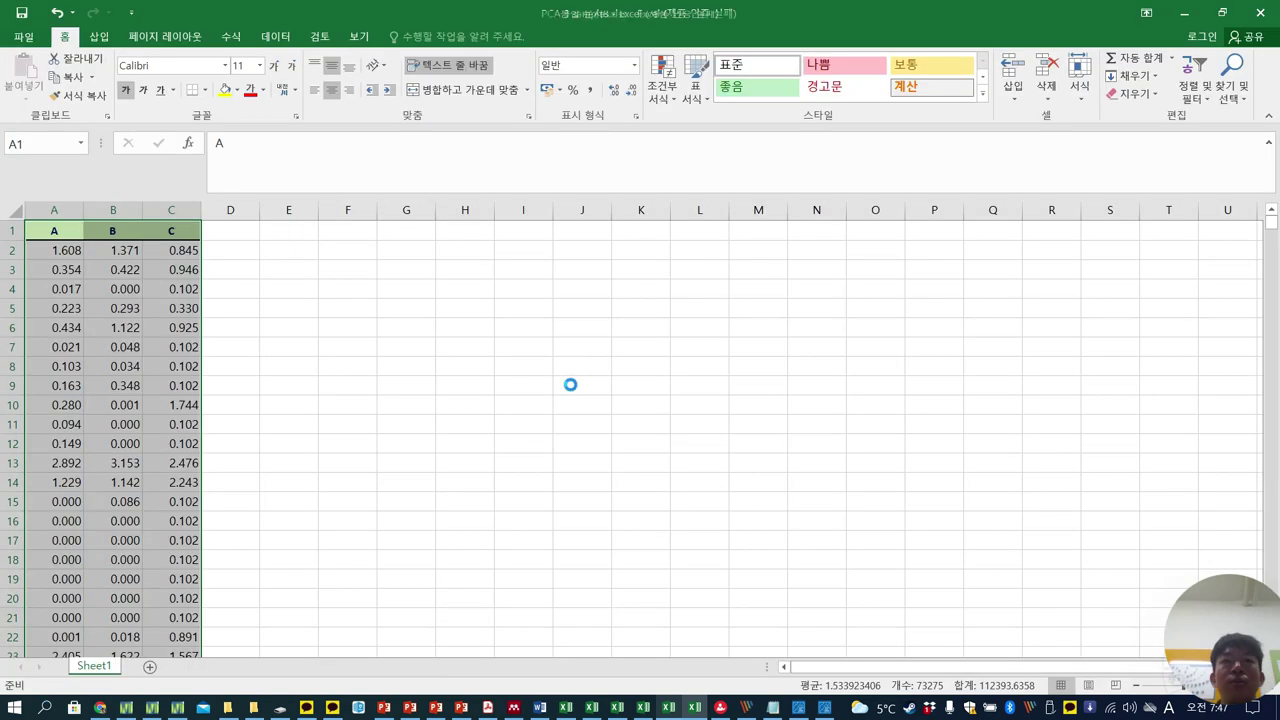
In the ExDEGA PCA Plot 2D/3D window, load "PCA 3 samples.xlsx" from the desktop as the Filtered Data
left_click(825, 707)
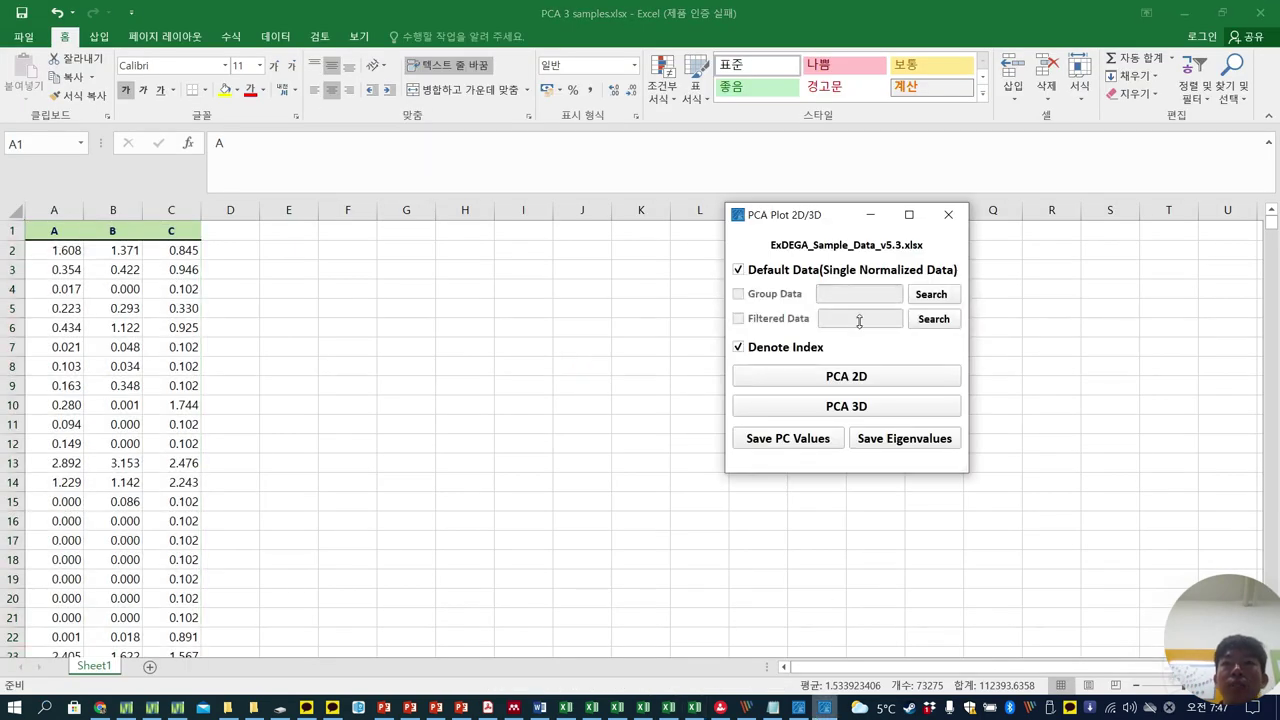
left_click(921, 320)
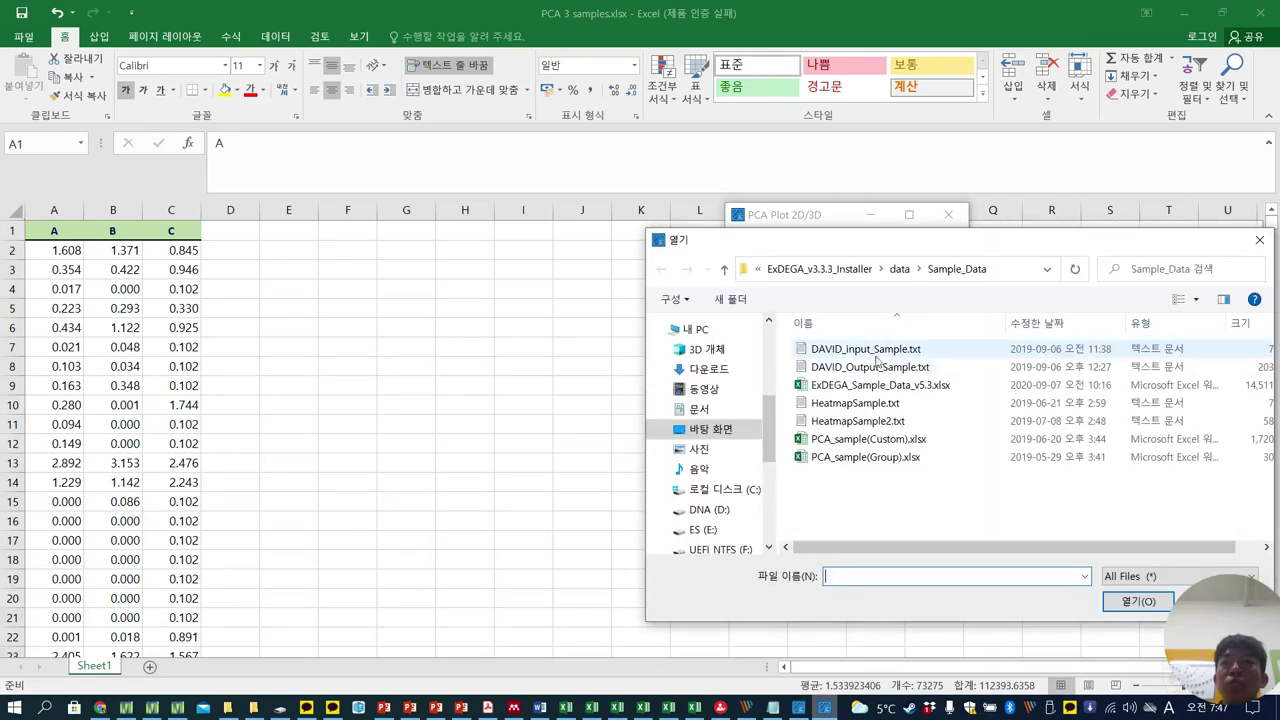
left_click(712, 430)
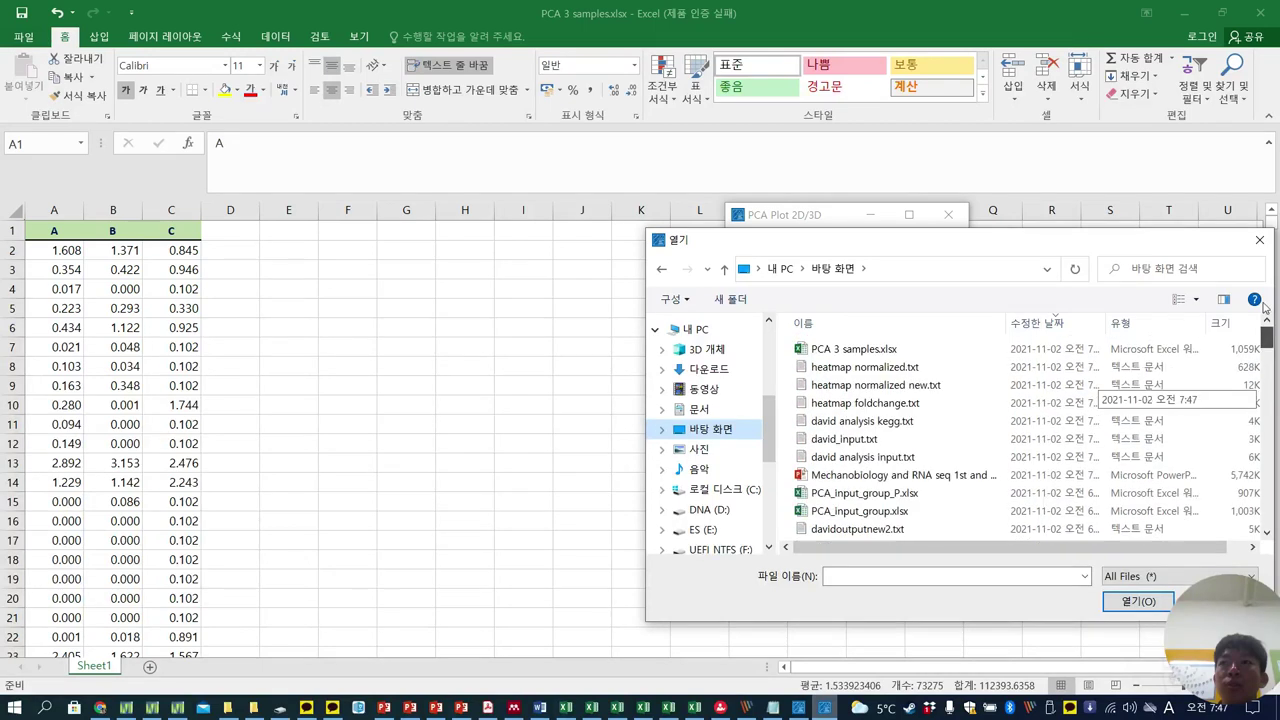
left_click(858, 350)
double_click(858, 350)
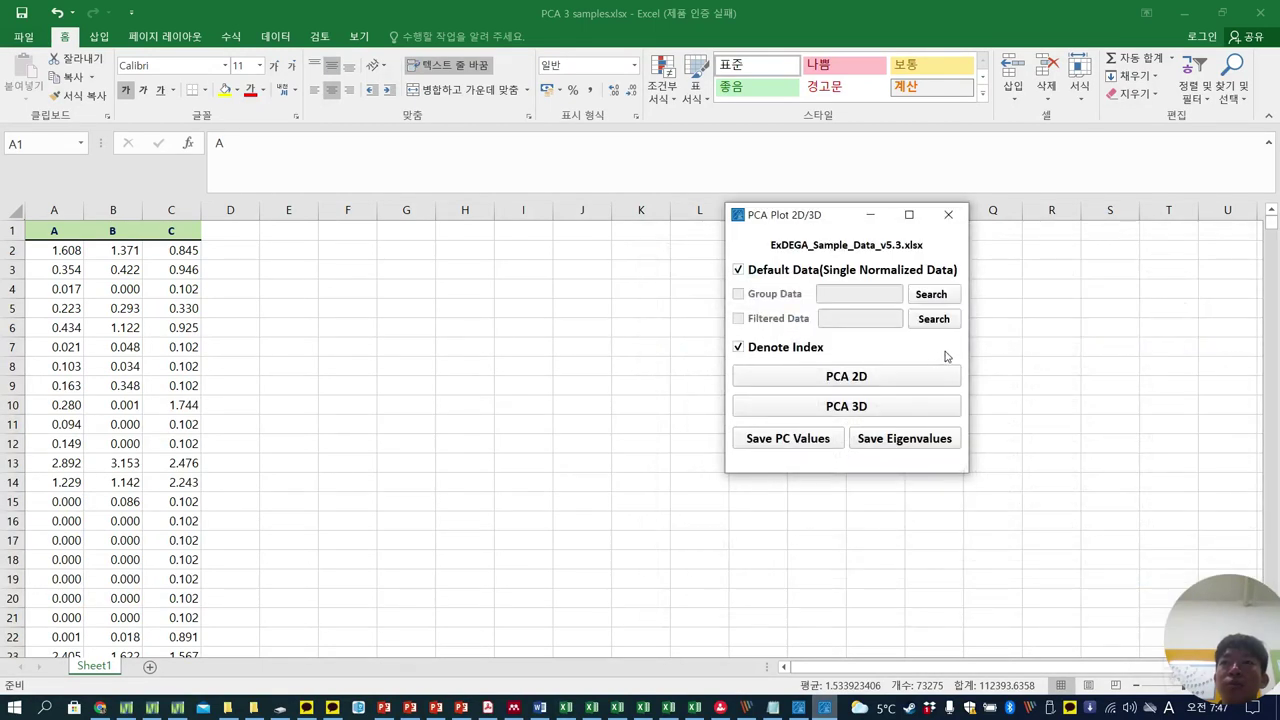
Generate the PCA 2D plot of the filtered three-sample data, close its figure, and generate the PCA 3D plot
left_click(870, 375)
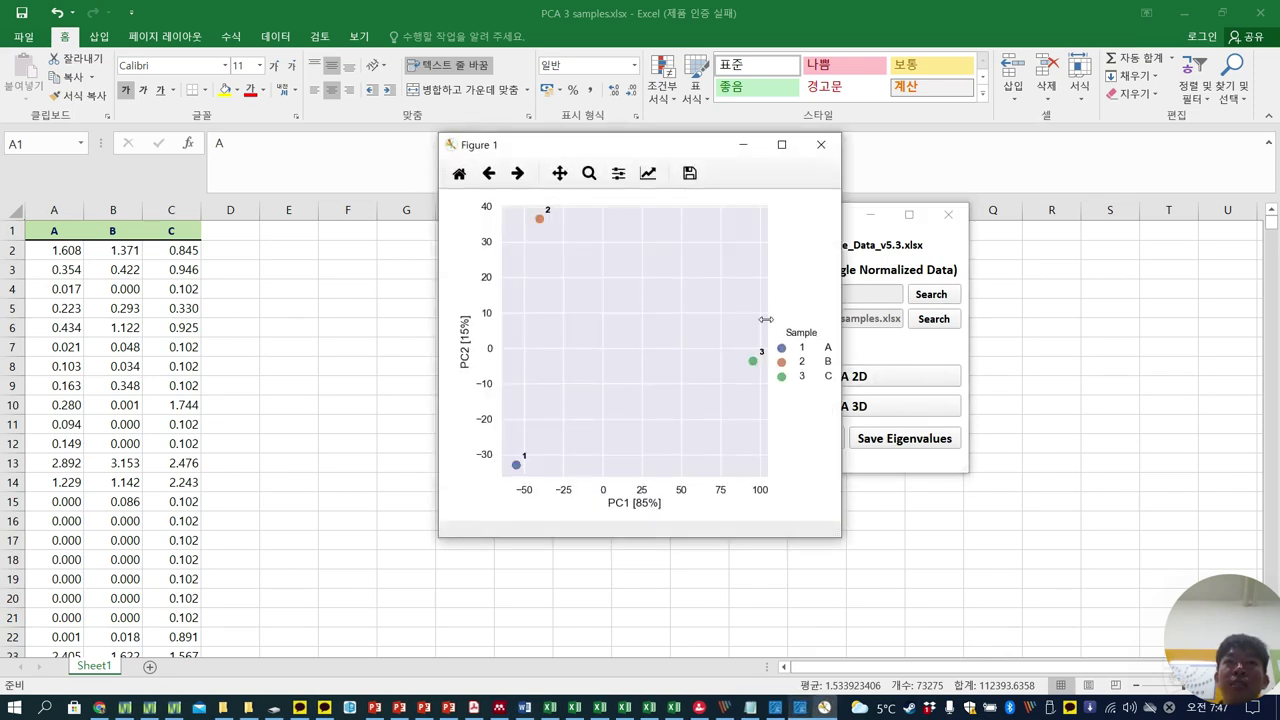
left_click_drag(693, 144, 482, 145)
left_click(860, 416)
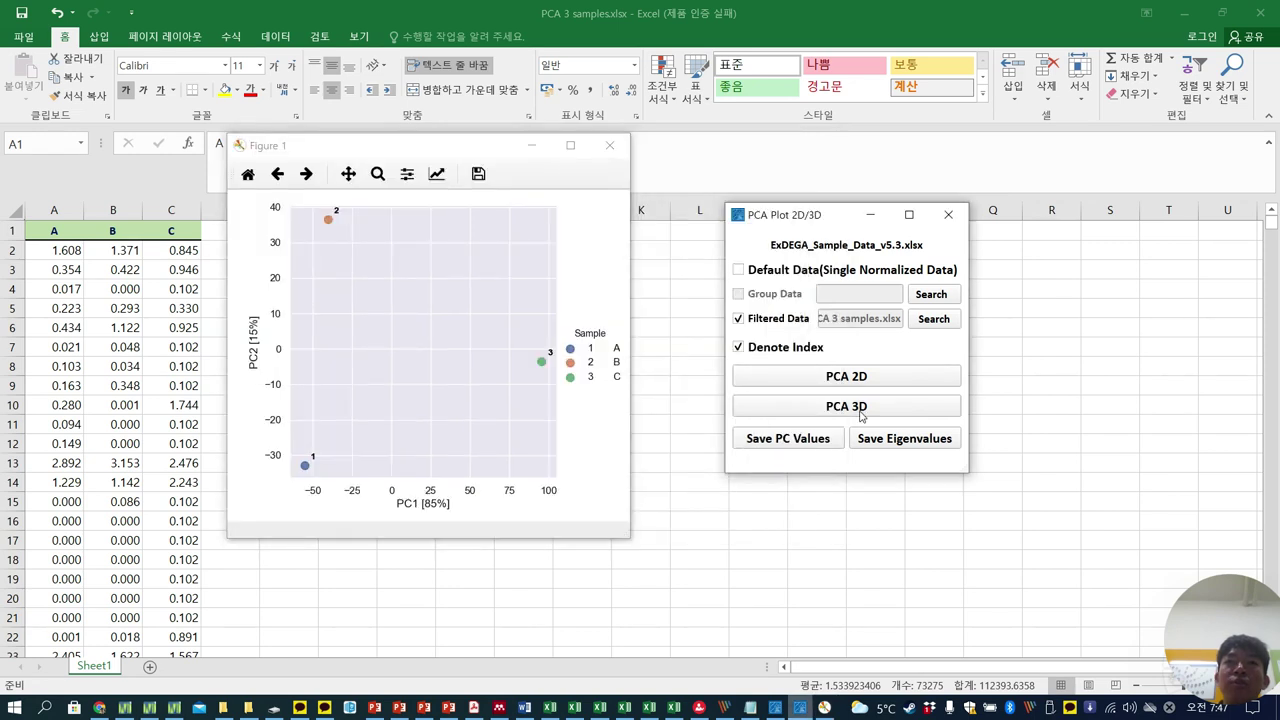
left_click_drag(460, 151, 503, 229)
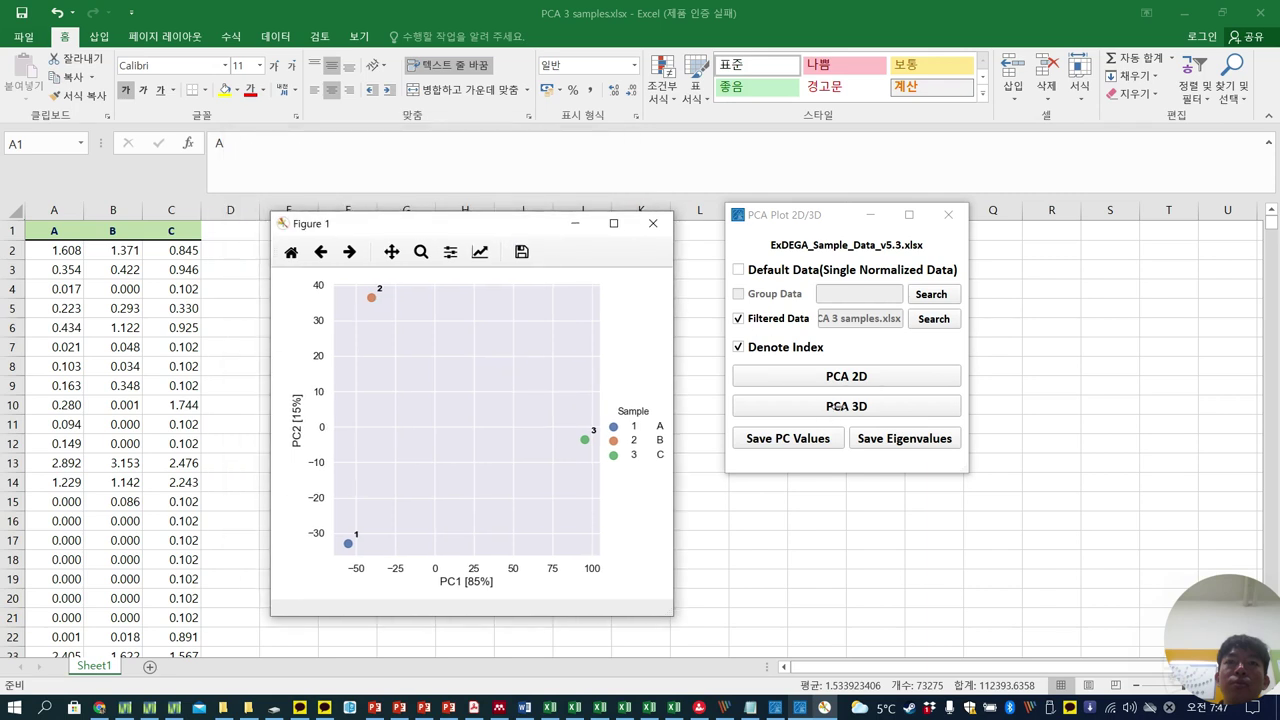
left_click(653, 223)
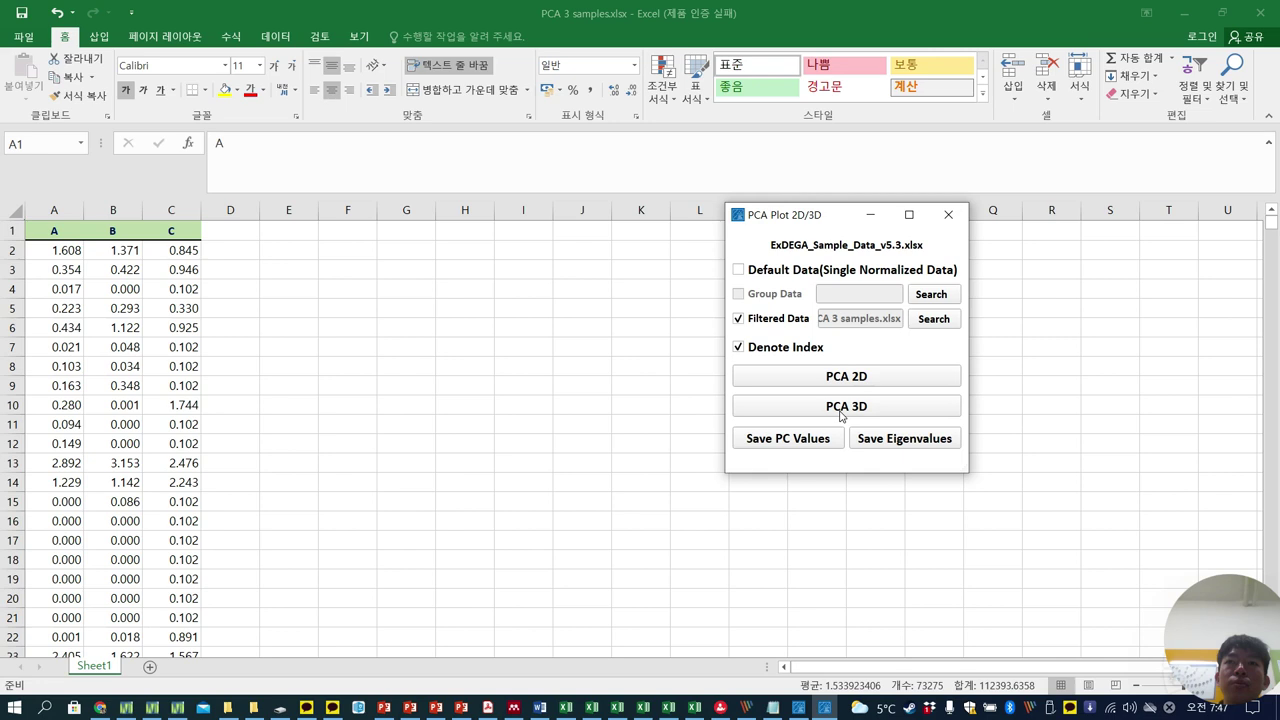
left_click(840, 410)
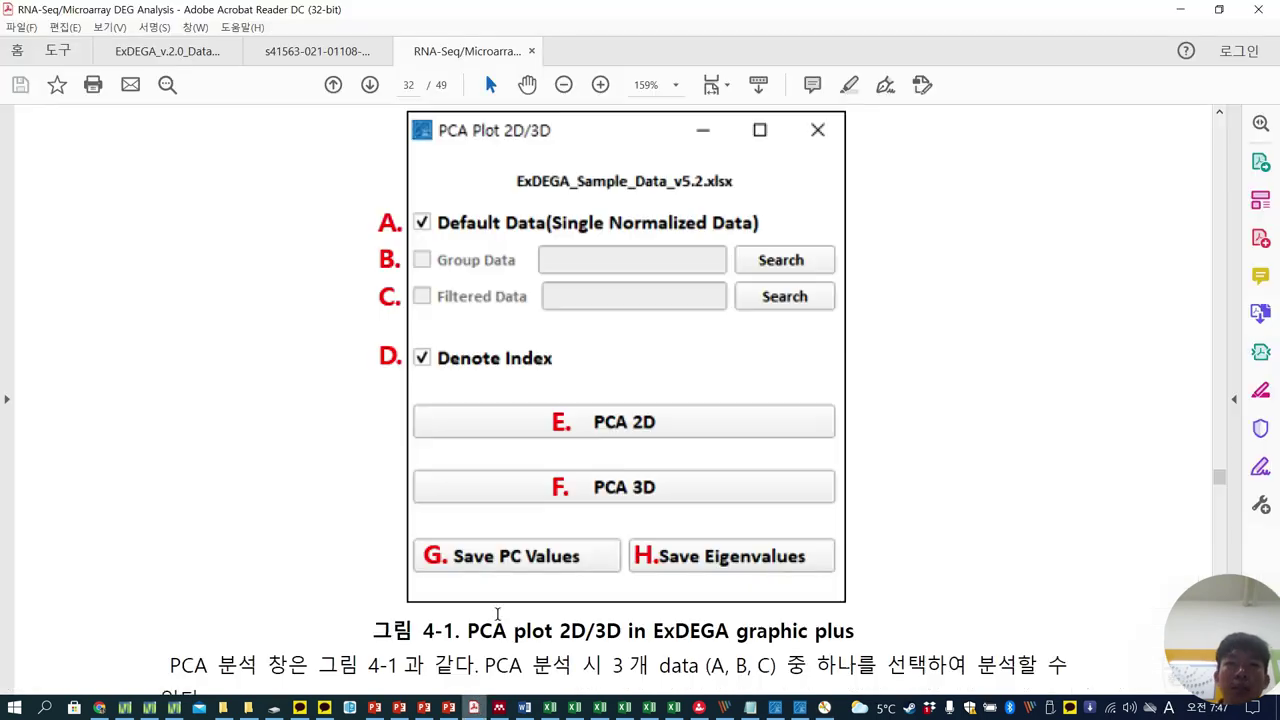
Return from the manual to the PCA Plot 2D/3D window and load "PCA_sample(Group).xlsx" from the ExDEGA_v3.3.3_Installer Sample_data folder as Group Data
left_click_drag(1219, 477, 1232, 535)
left_click(674, 708)
left_click(800, 708)
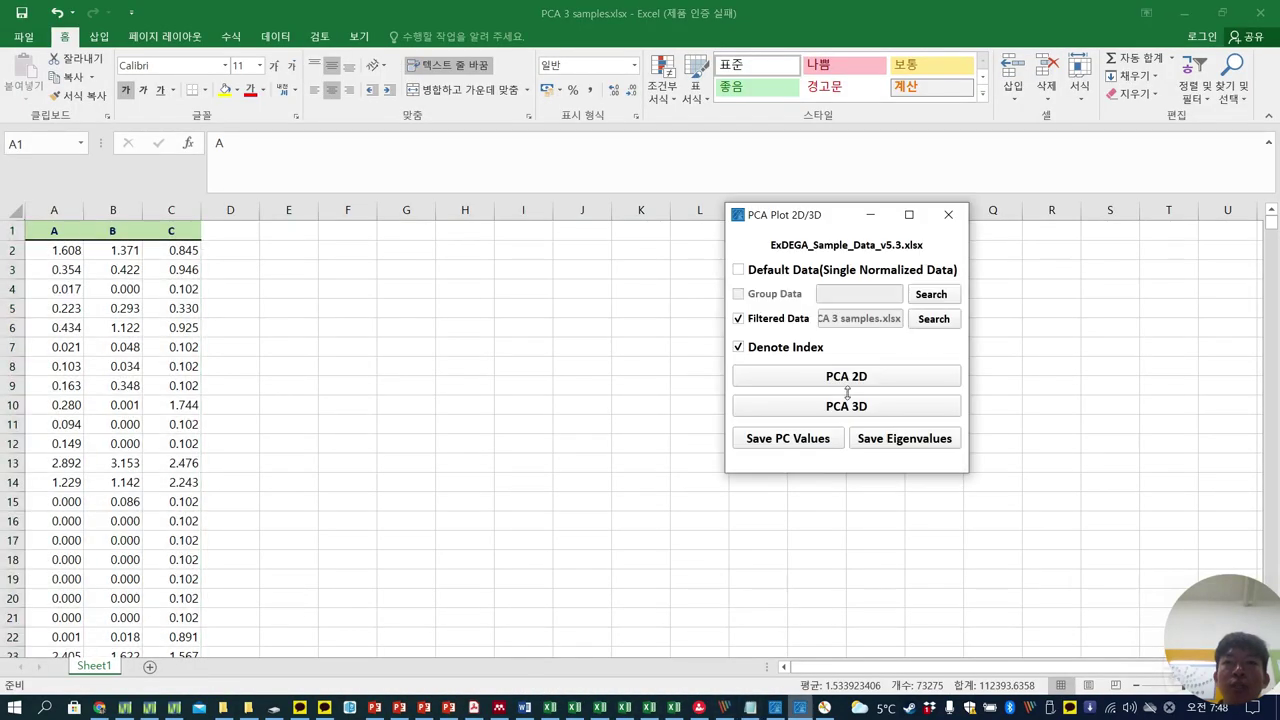
left_click(938, 295)
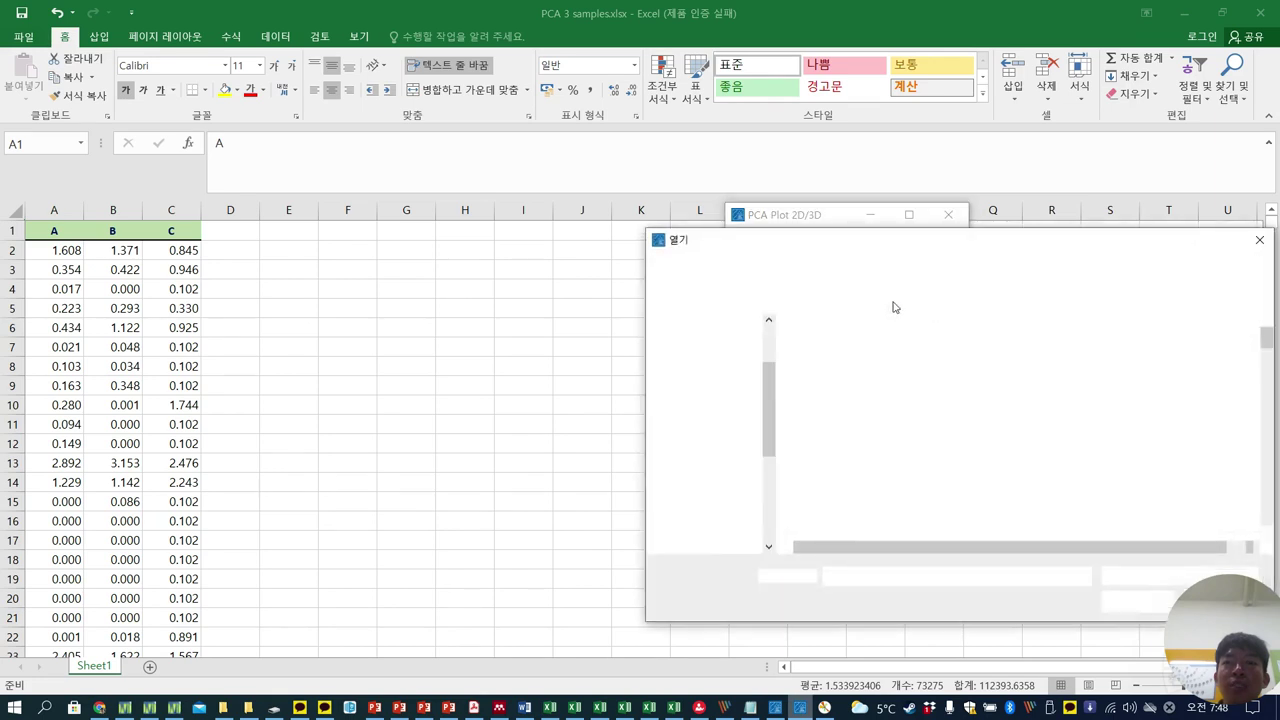
scroll(900, 465, "down", 10)
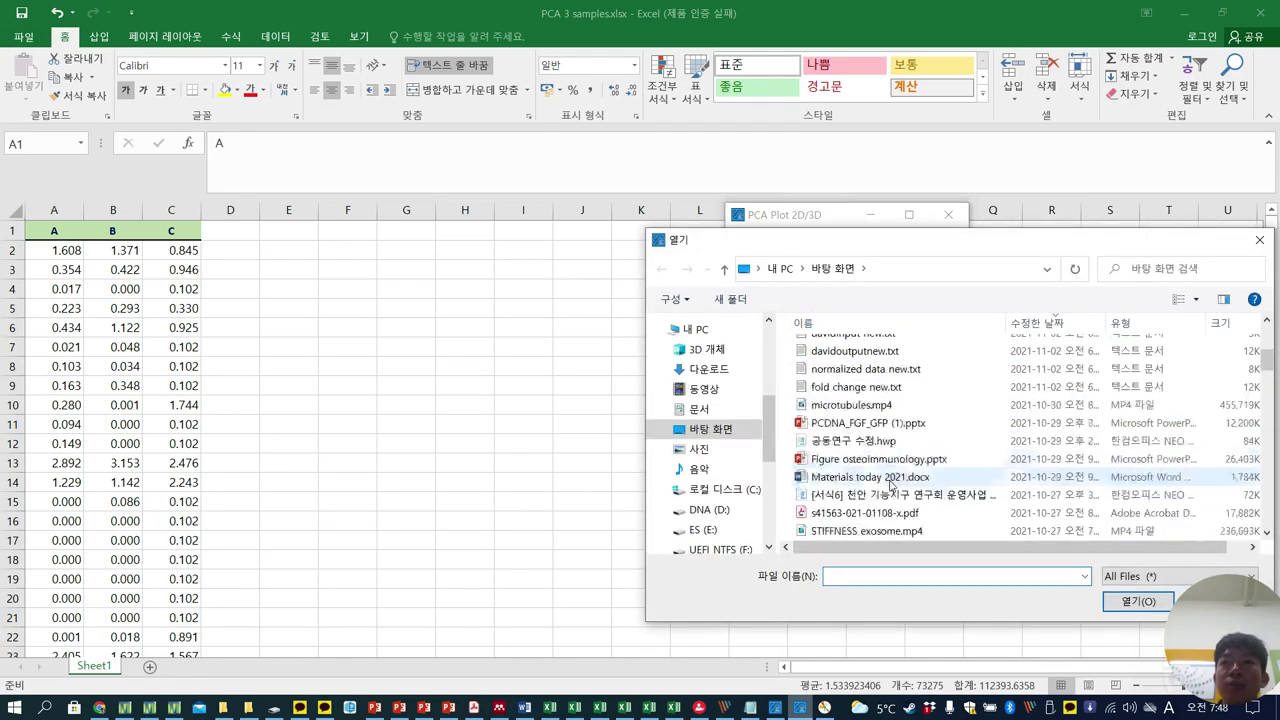
scroll(891, 485, "up", 5)
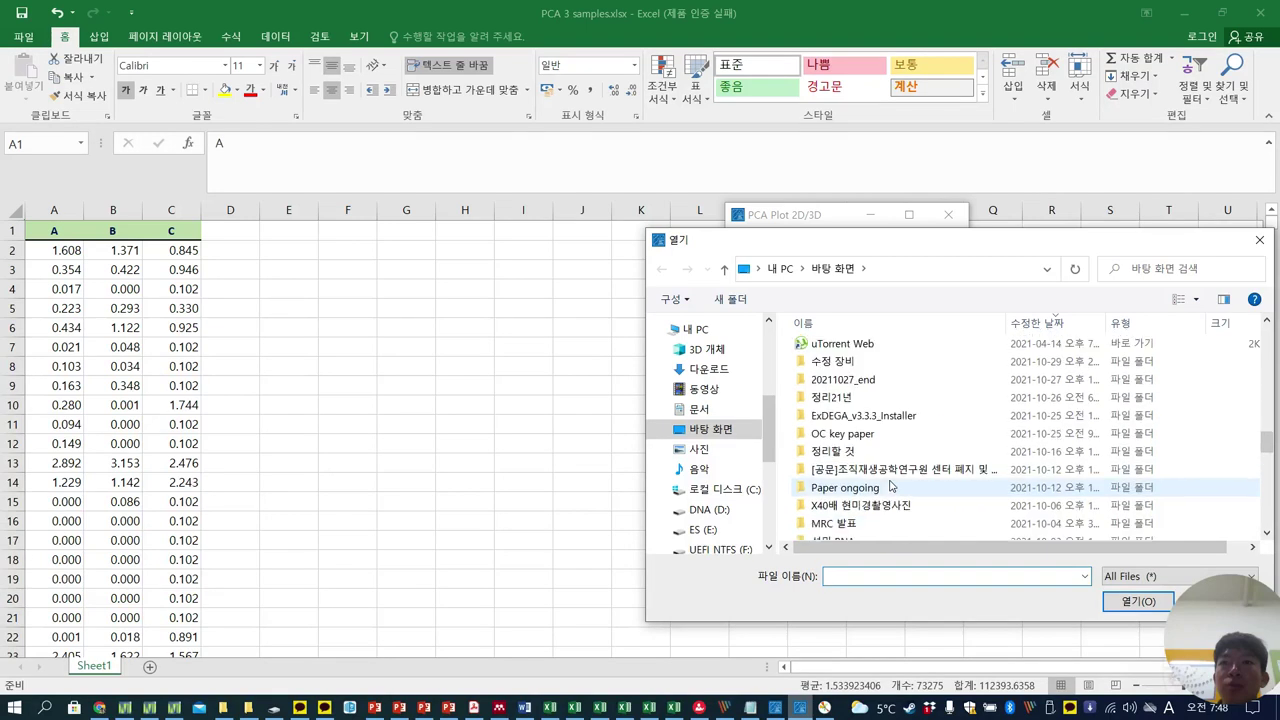
double_click(860, 415)
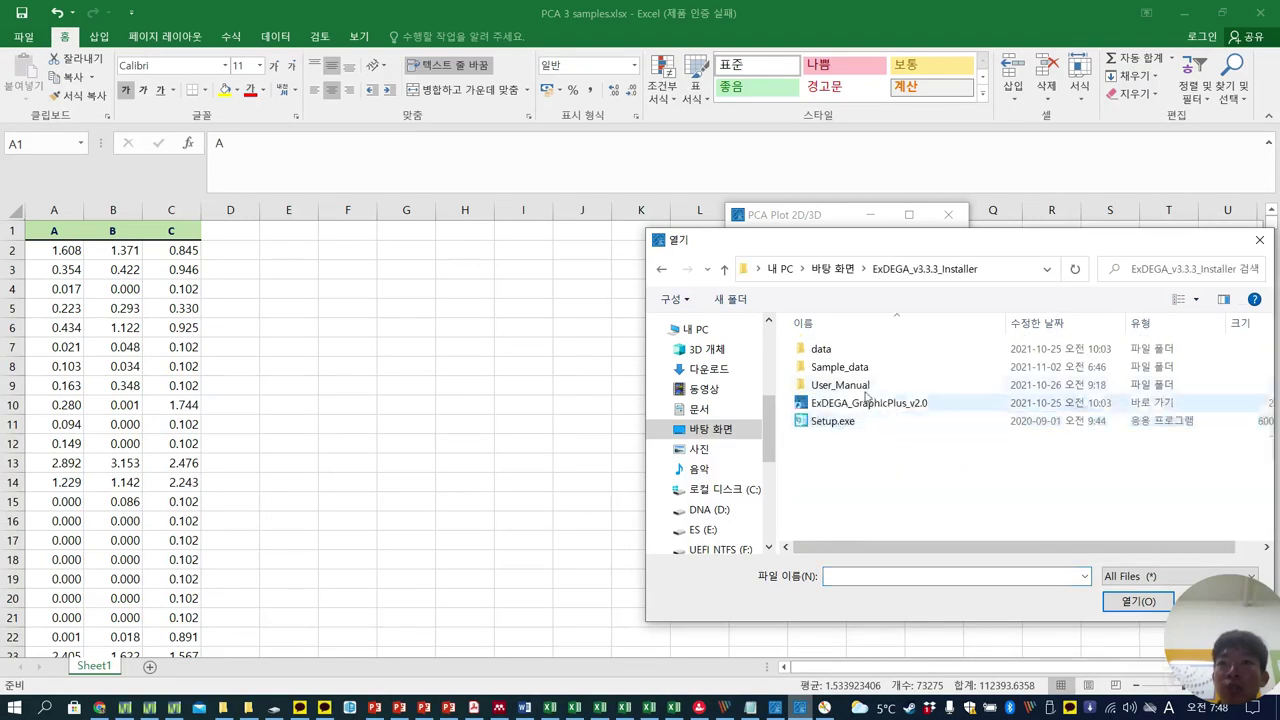
double_click(853, 370)
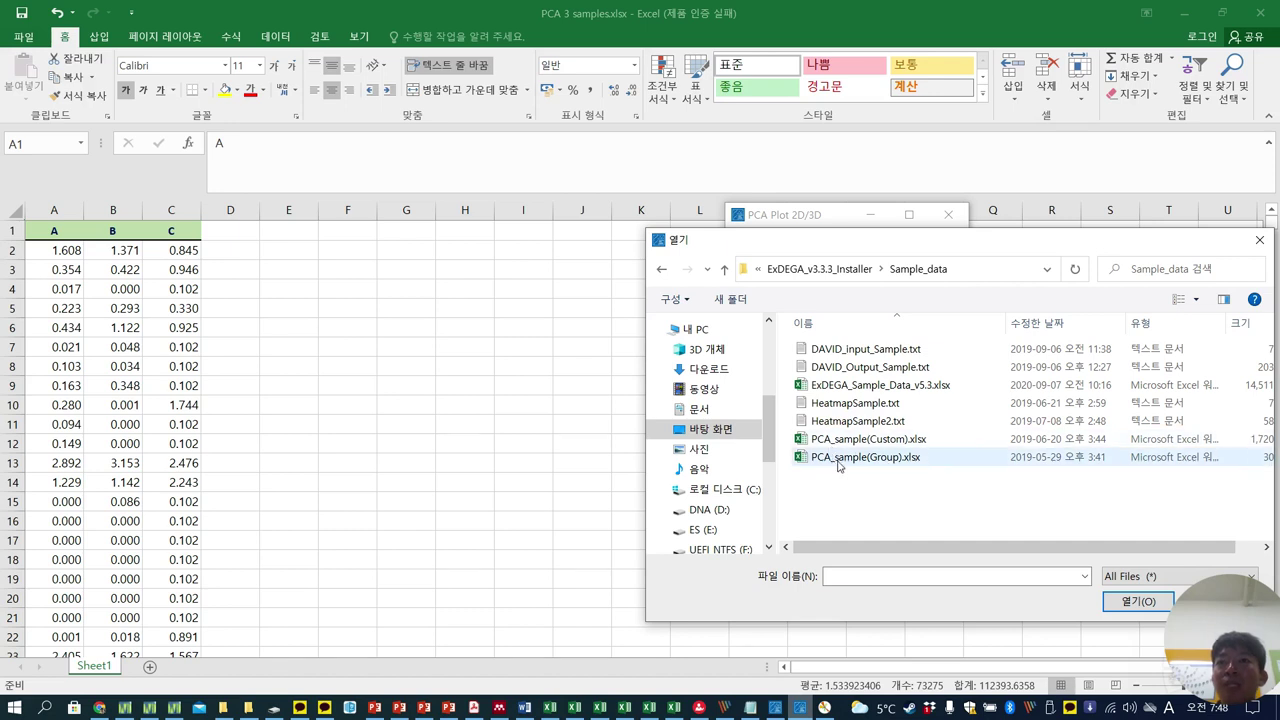
double_click(866, 457)
Generate the PCA 2D plot of the group data and close both open figures
left_click(857, 385)
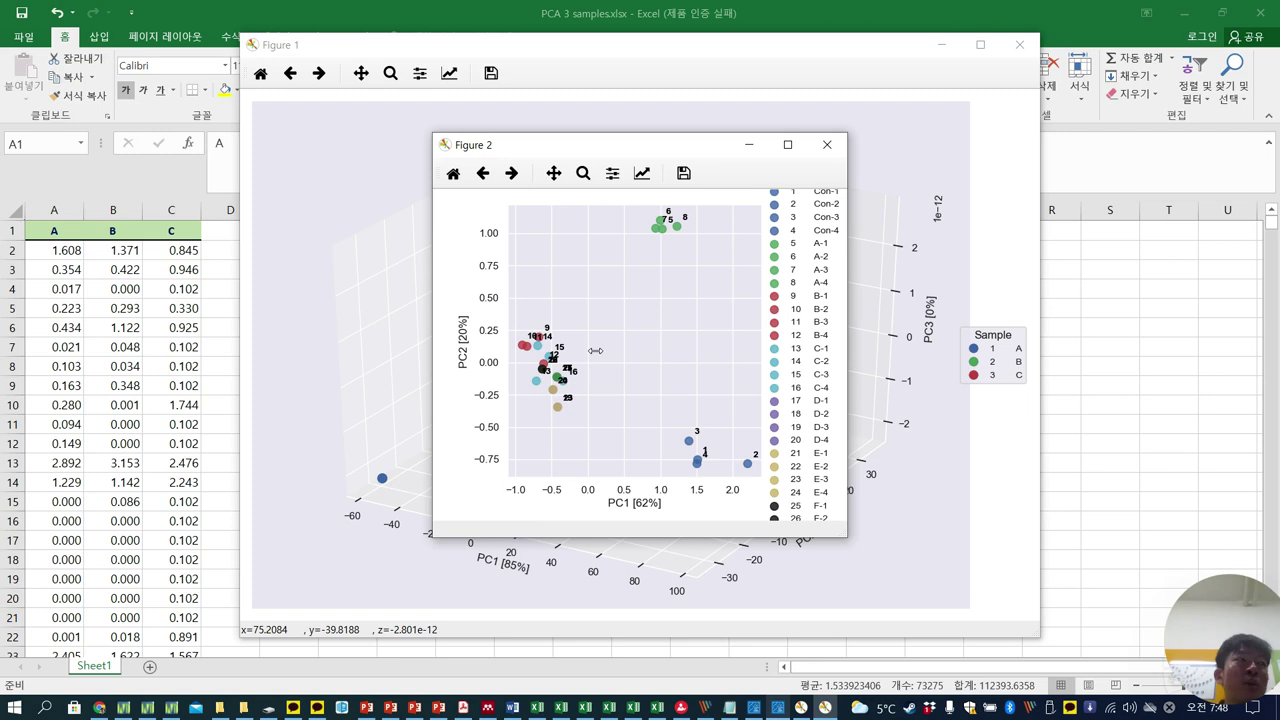
left_click(827, 144)
left_click(1020, 45)
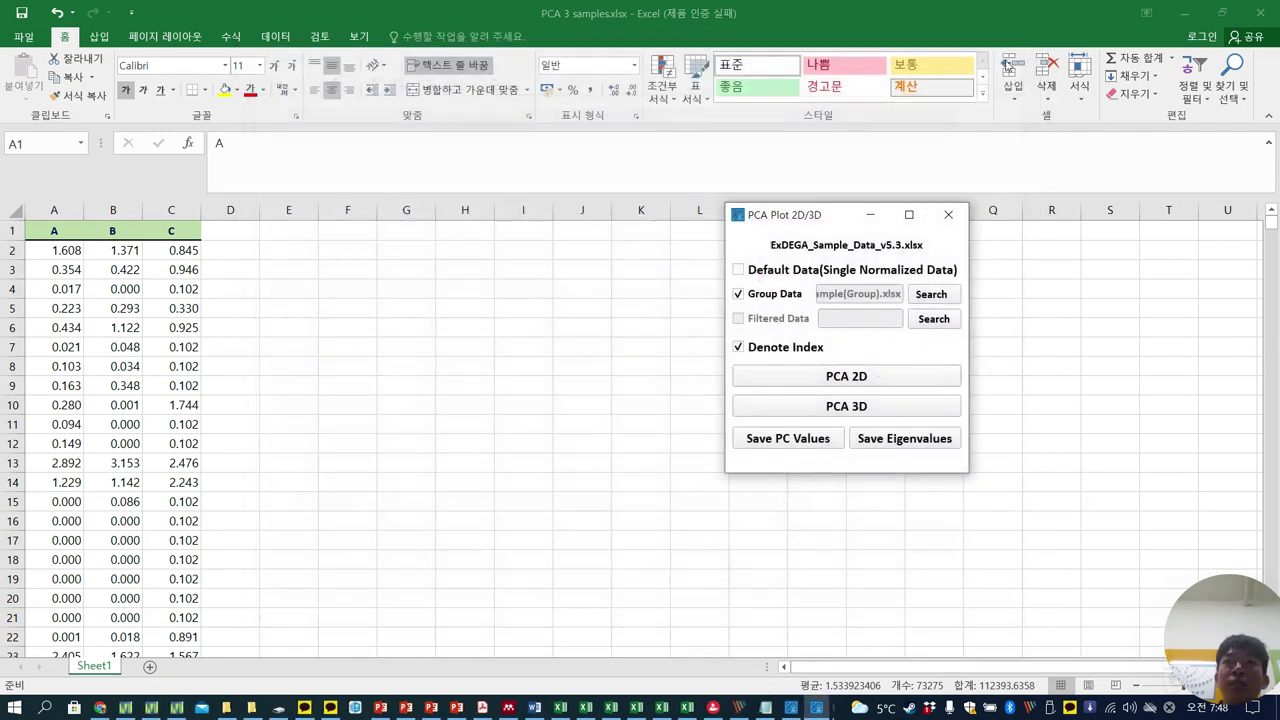
Switch to the RNA-Seq manual in Acrobat Reader, follow its KEGG Mapper link in the pathway analysis chapter, and open the Color tool
left_click(487, 707)
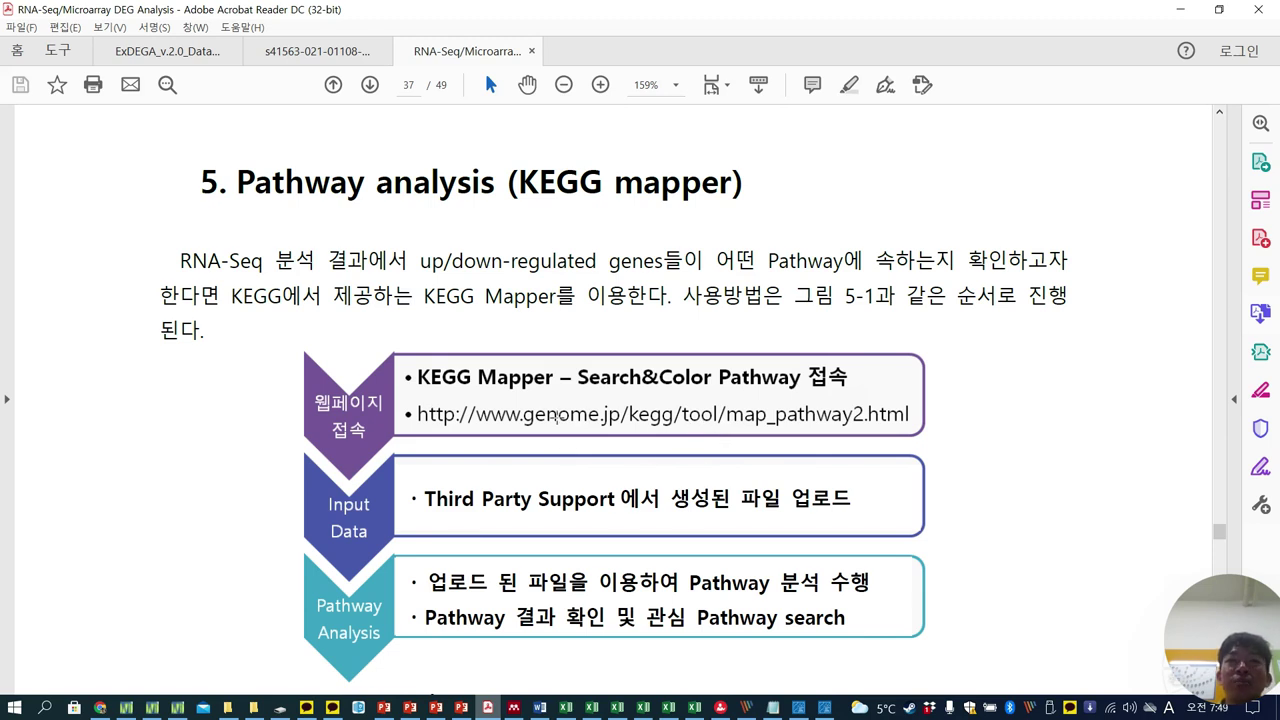
scroll(691, 405, "down", 1, "ctrl")
scroll(700, 473, "down", 10)
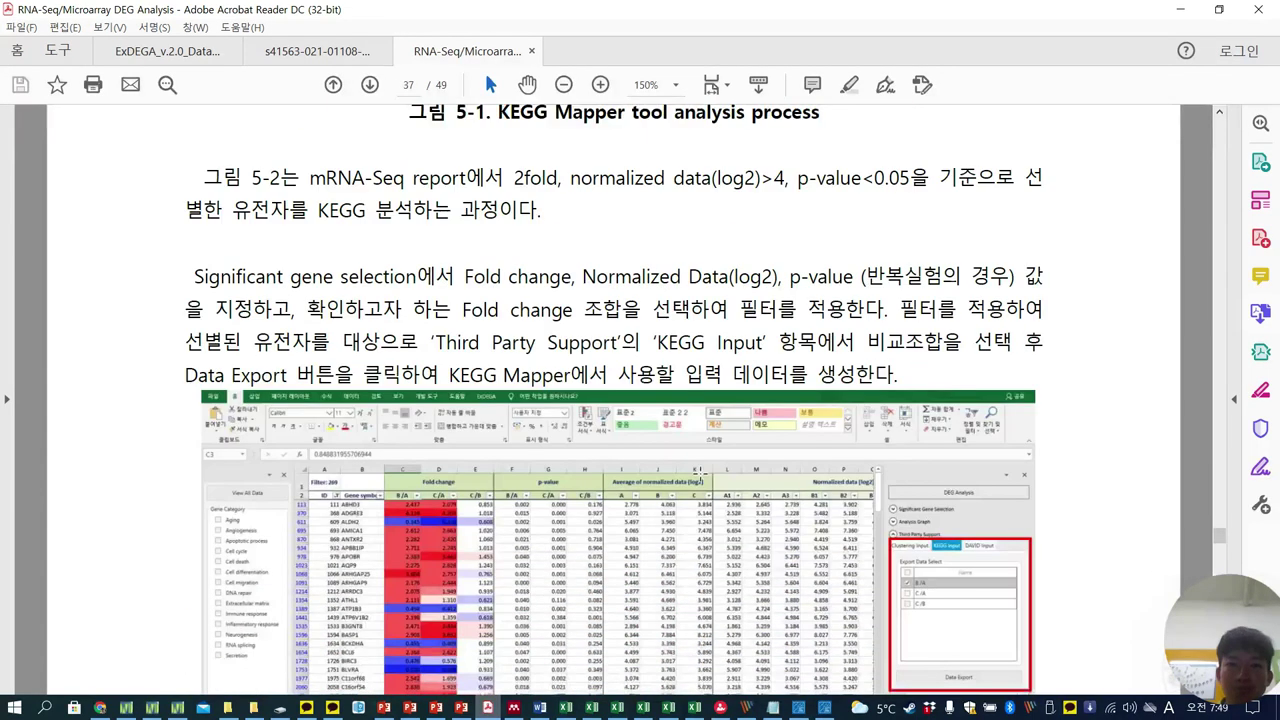
scroll(700, 471, "down", 15)
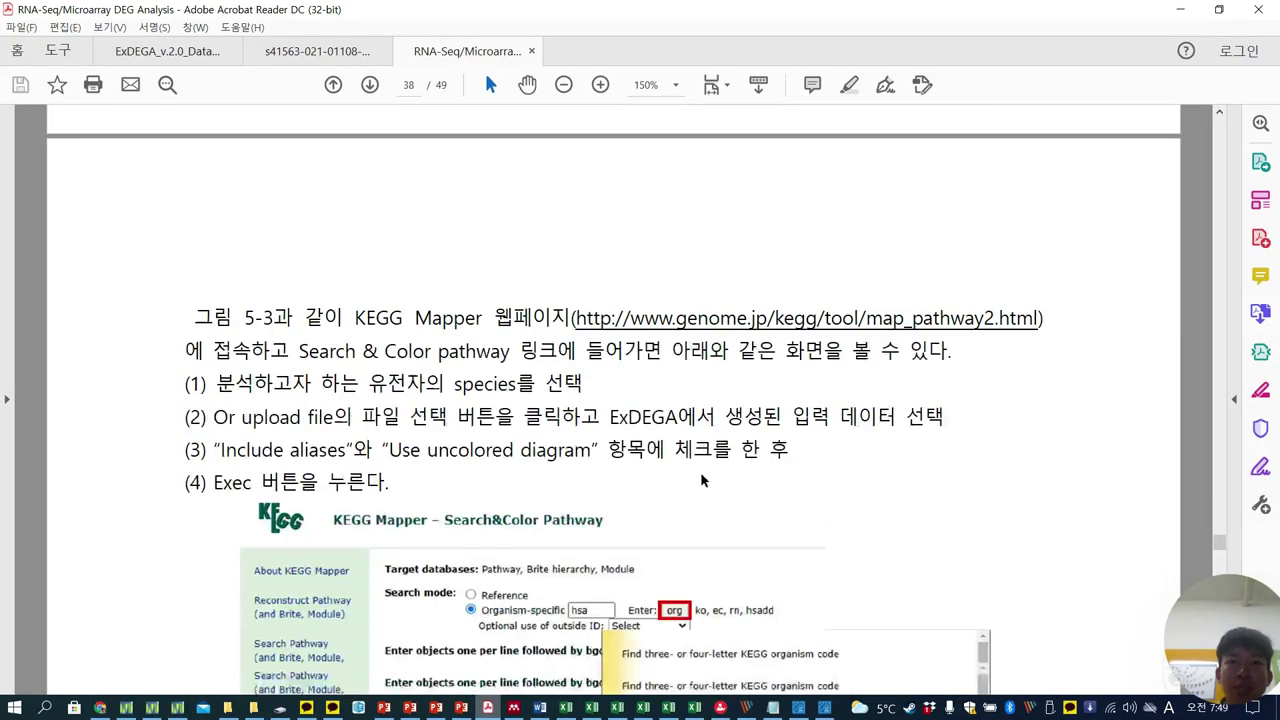
left_click(736, 325)
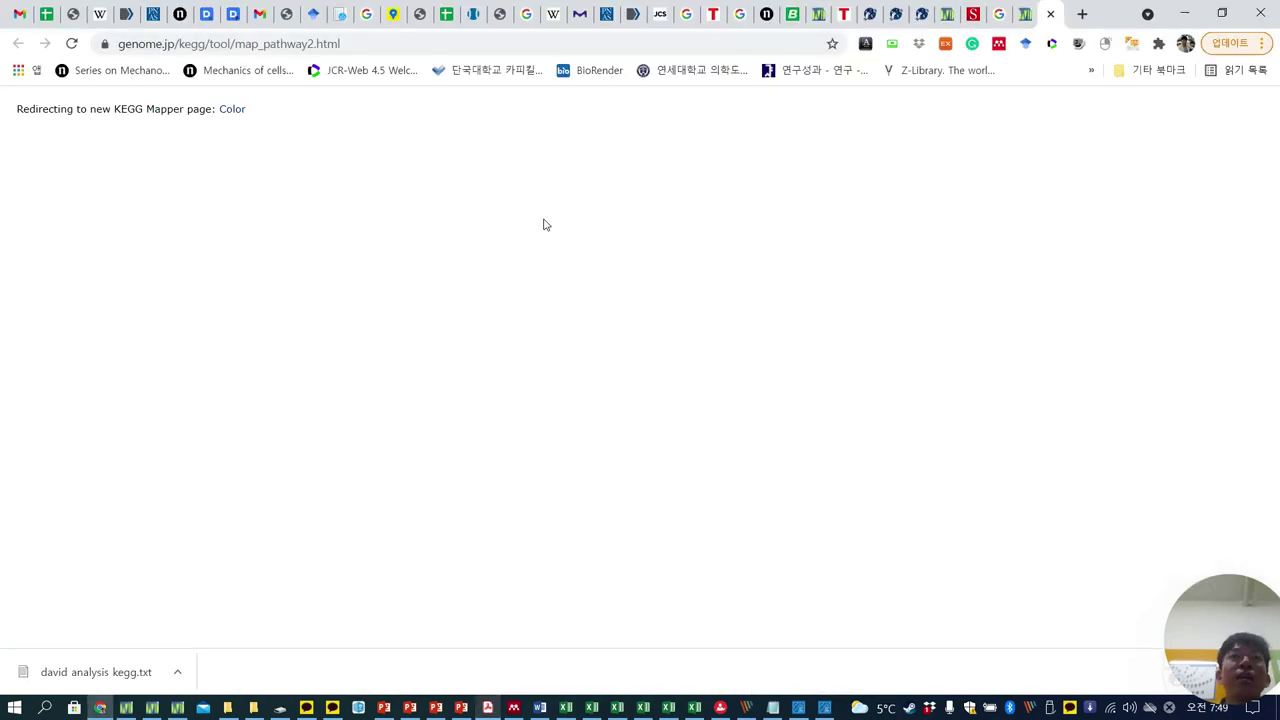
left_click(231, 110)
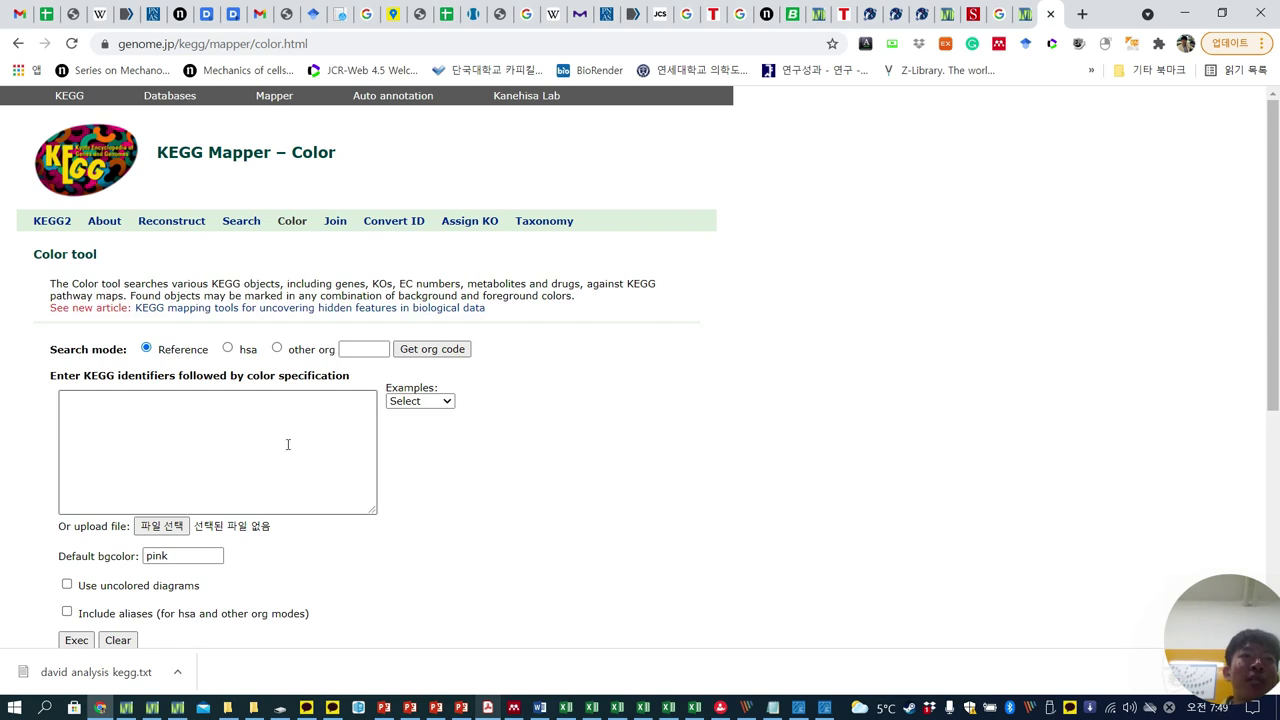
Switch to ExDEGA_Sample_Data_v5.3.xlsx in Excel, filter the significant genes by the B/A comparison, and bring up the KEGG input columns
left_click(566, 708)
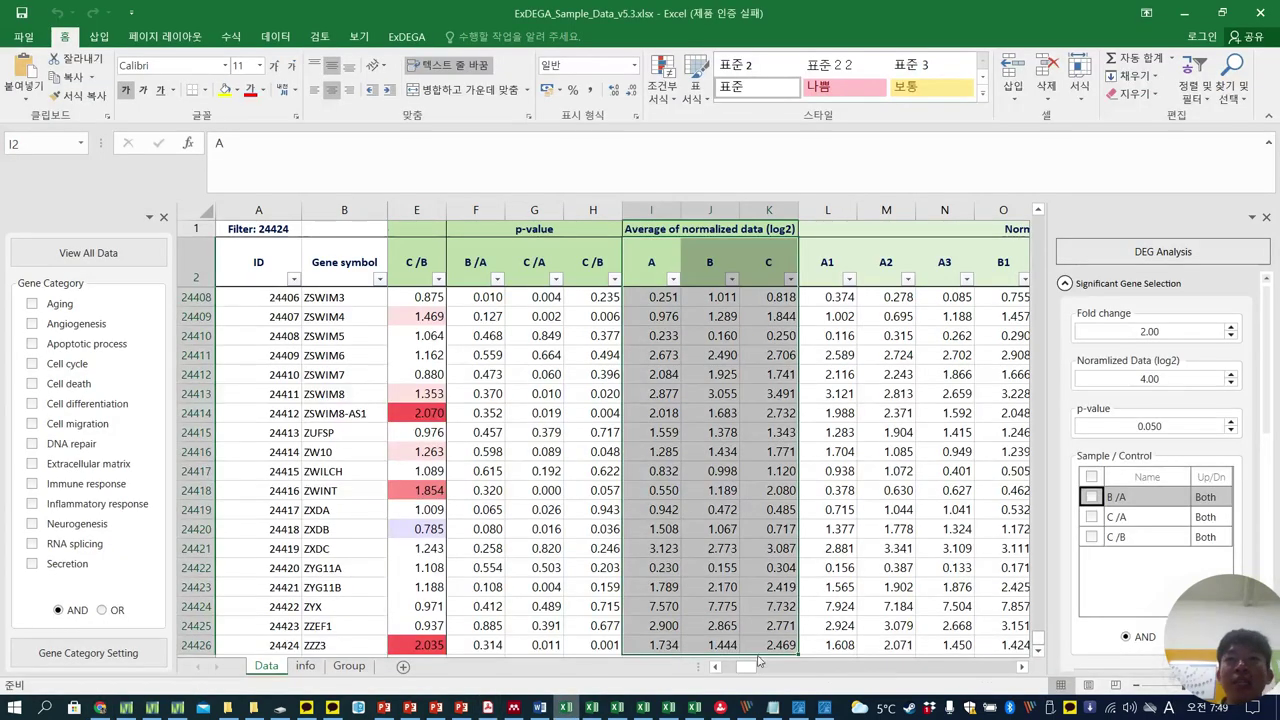
left_click_drag(746, 676, 850, 676)
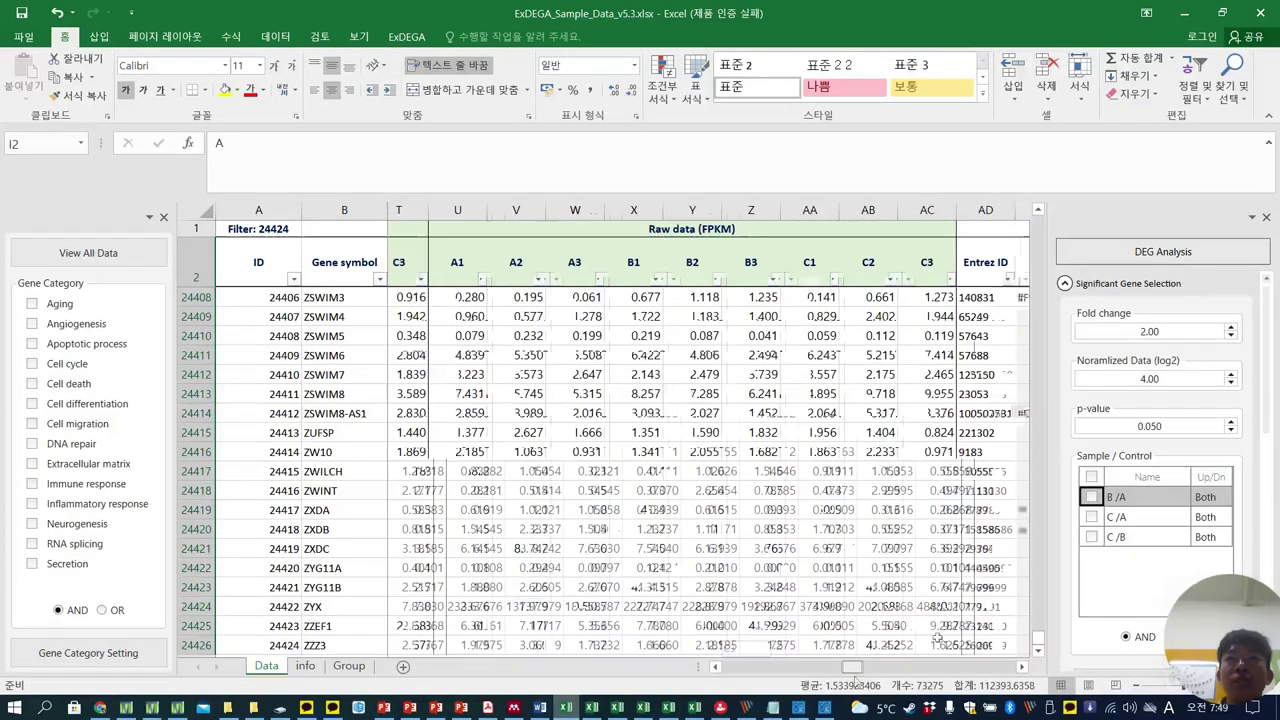
left_click(1091, 497)
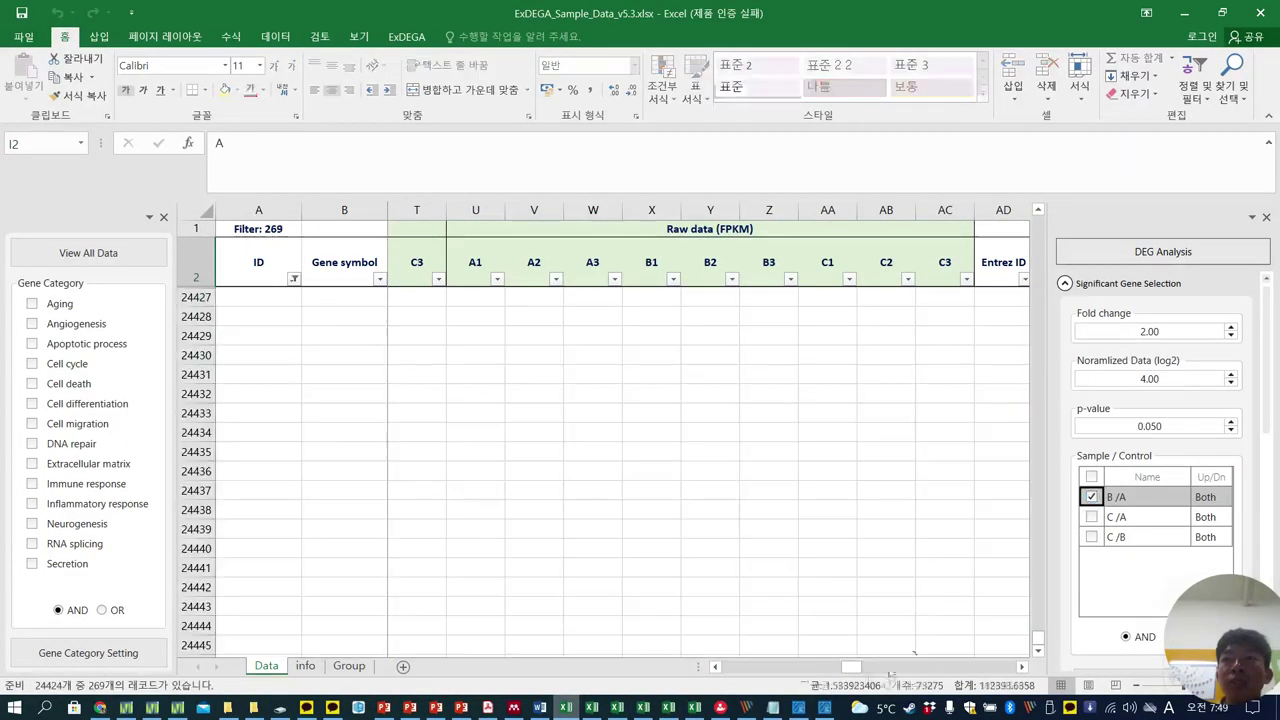
left_click_drag(855, 668, 866, 668)
left_click_drag(1038, 638, 1020, 200)
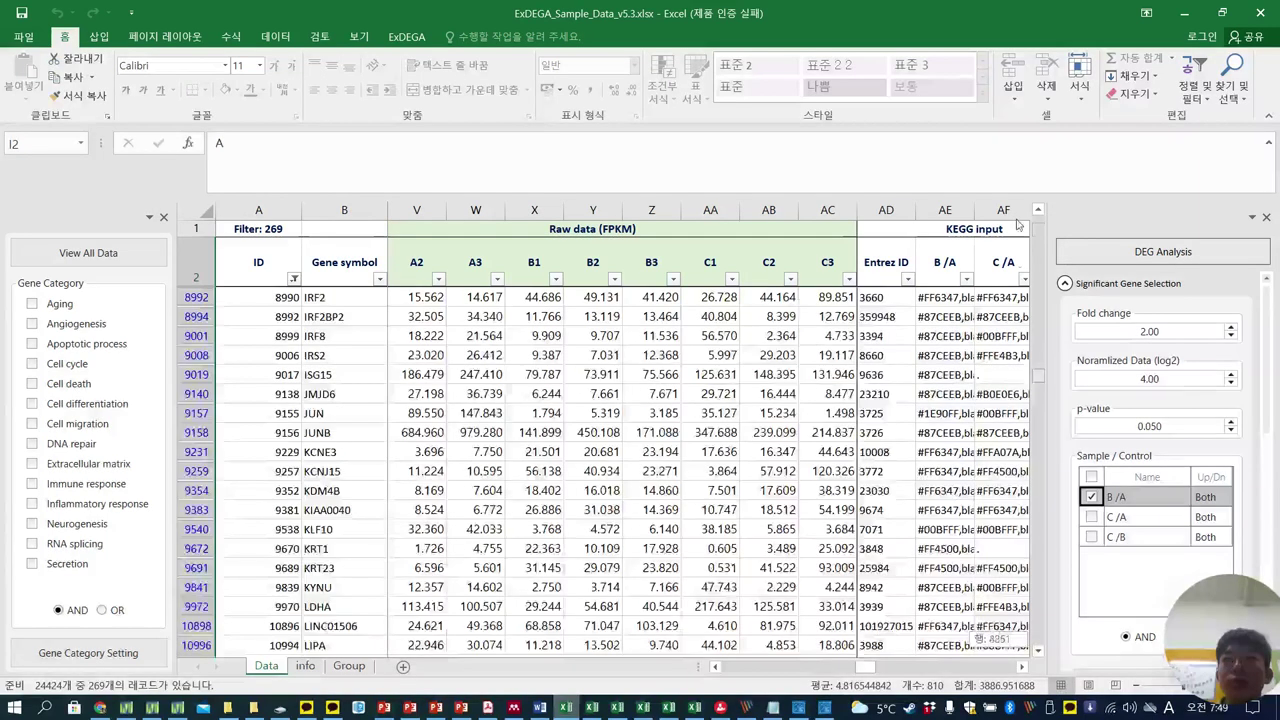
scroll(776, 502, "right", 5)
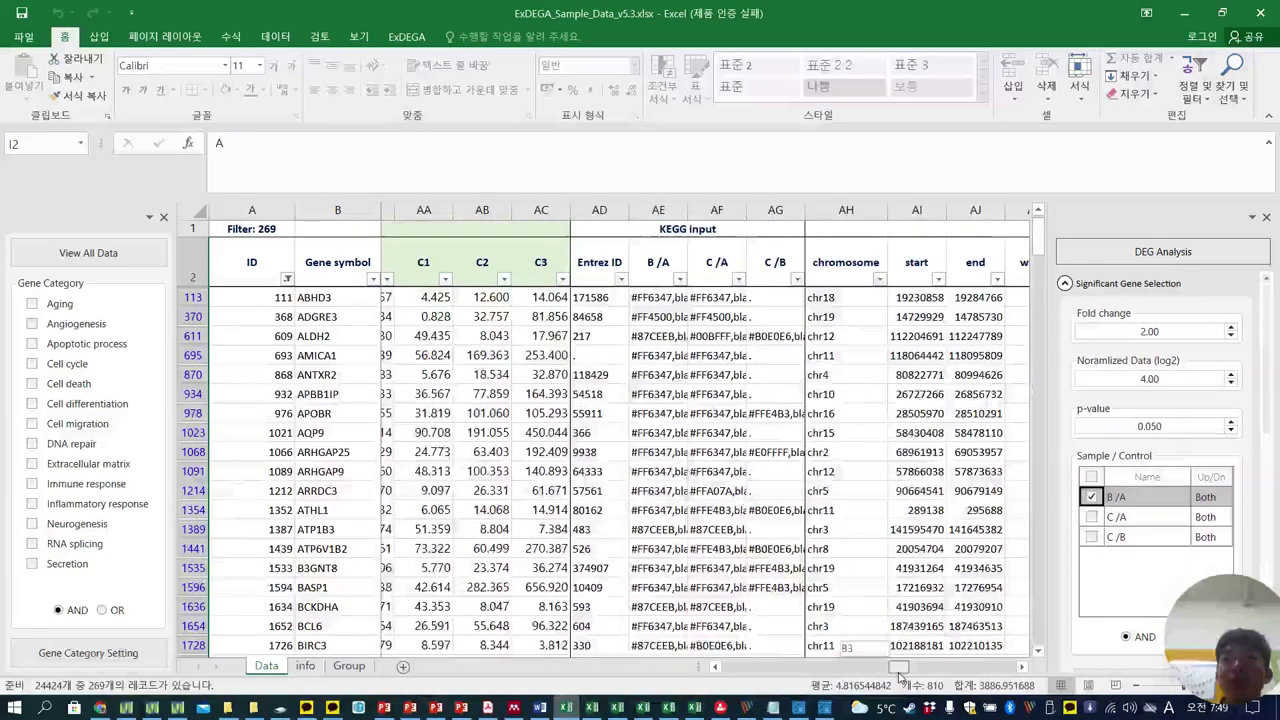
left_click(598, 338)
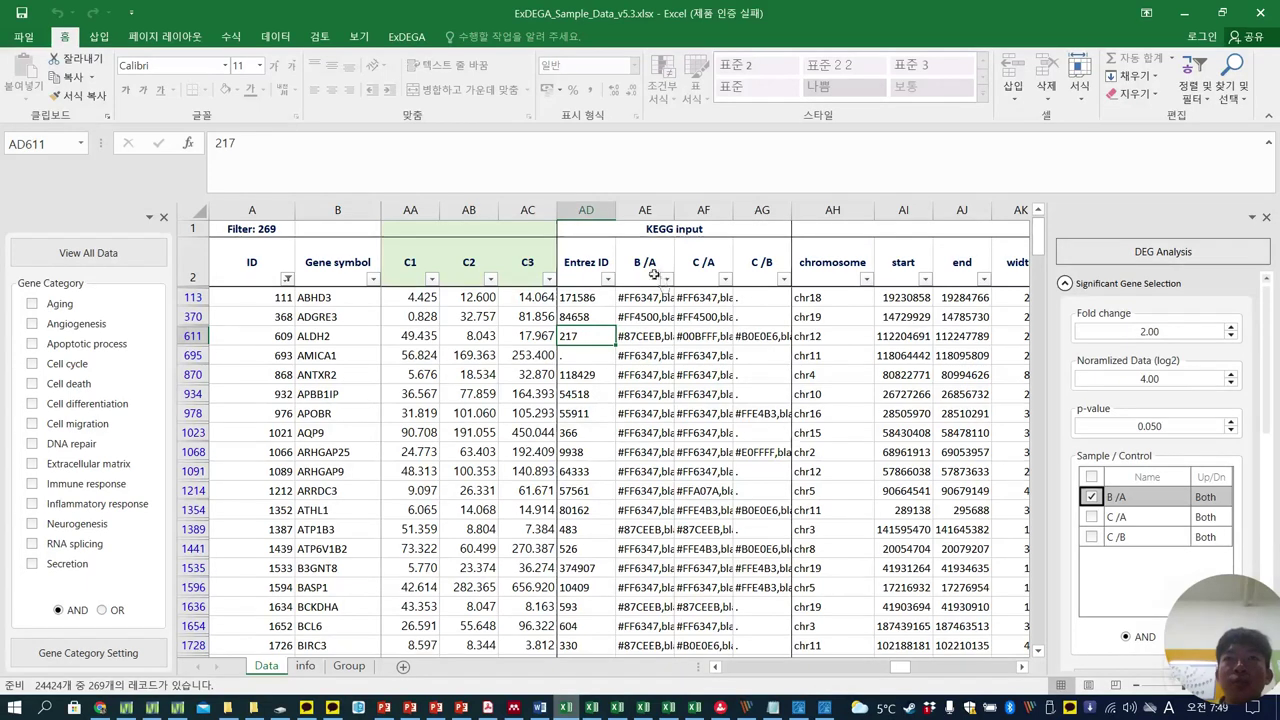
Restrict the B/A significant gene filter to up-regulated genes (Up)
left_click(1210, 497)
left_click(1220, 497)
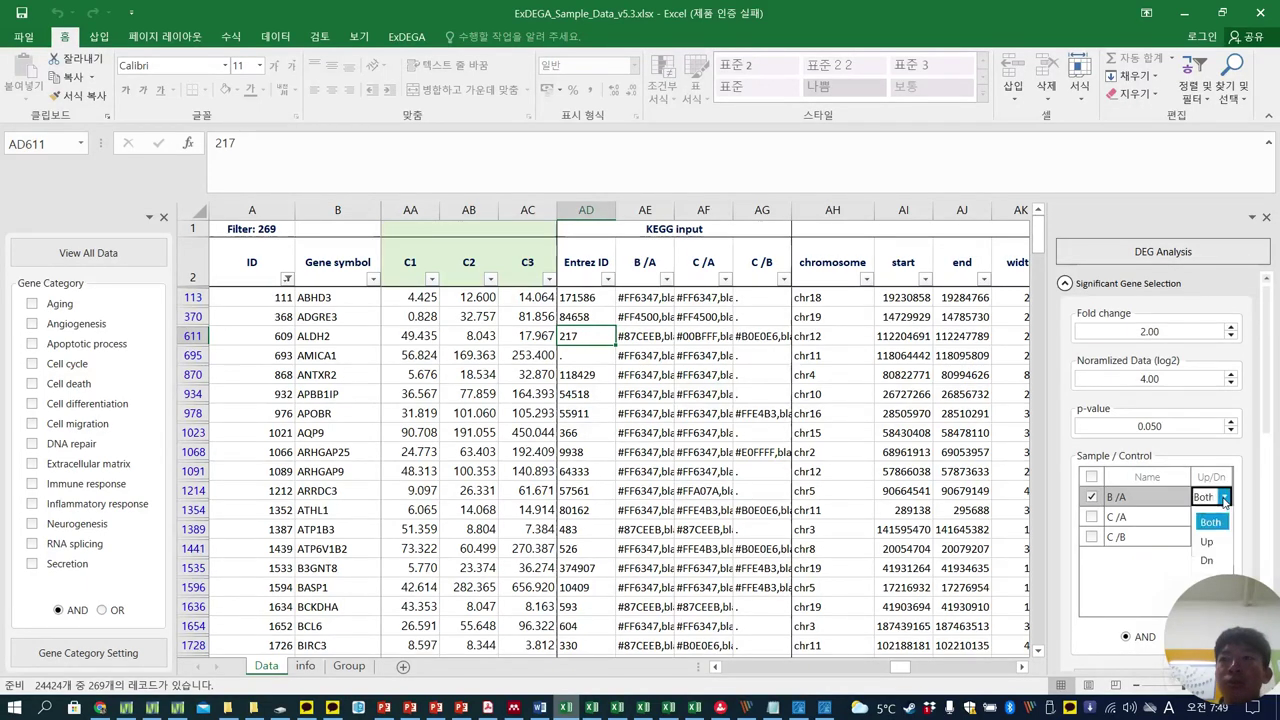
left_click(1207, 541)
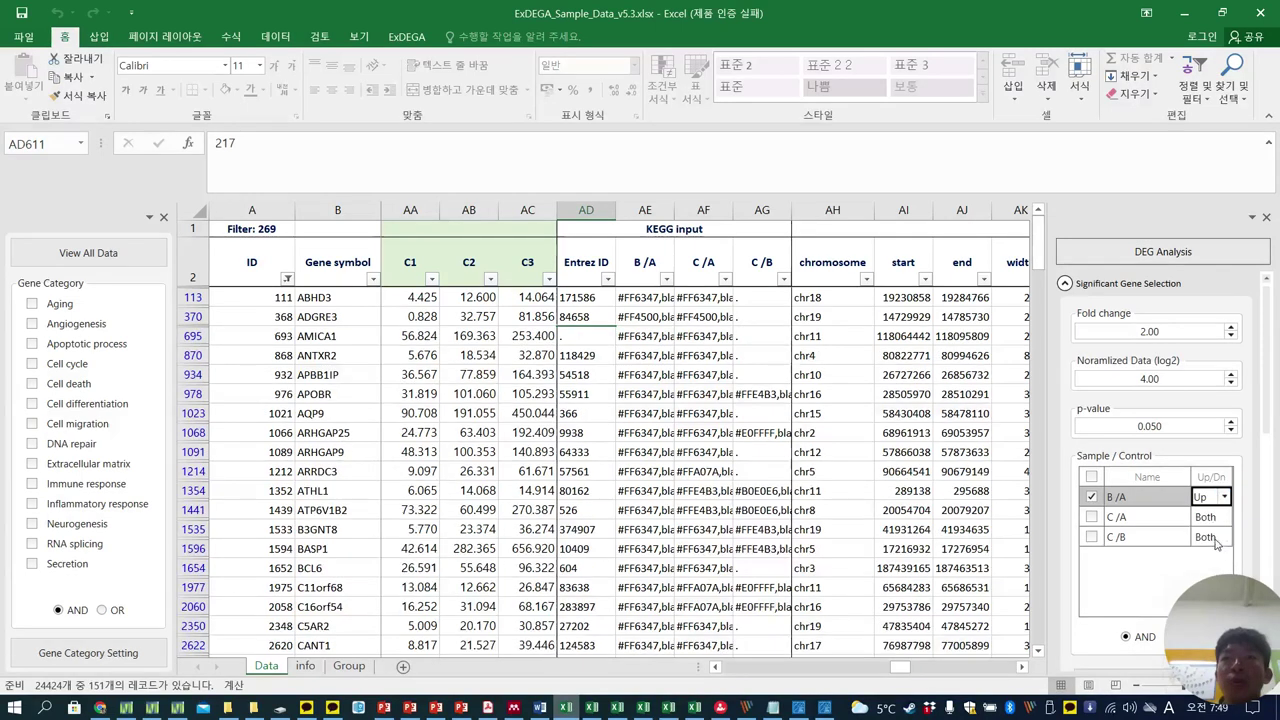
left_click(597, 374)
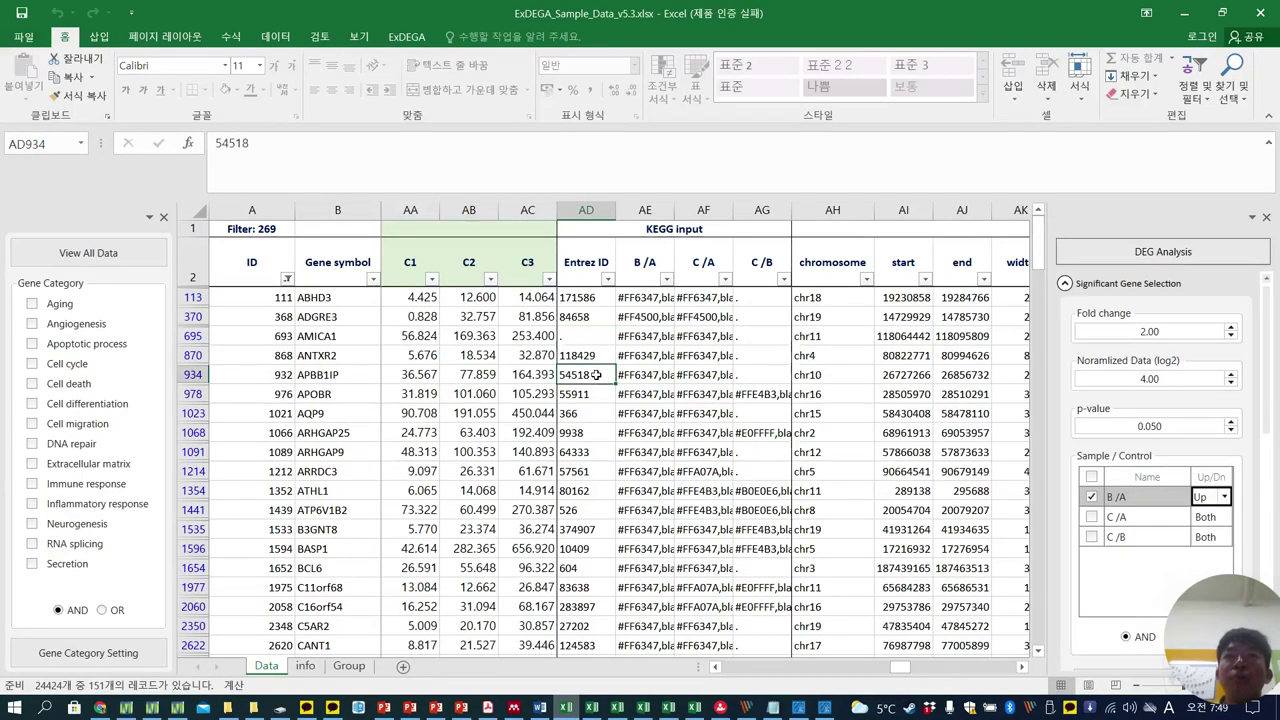
Widen the KEGG input B/A column and copy its values with the Entrez IDs, from the first to the last filtered gene
left_click(589, 297)
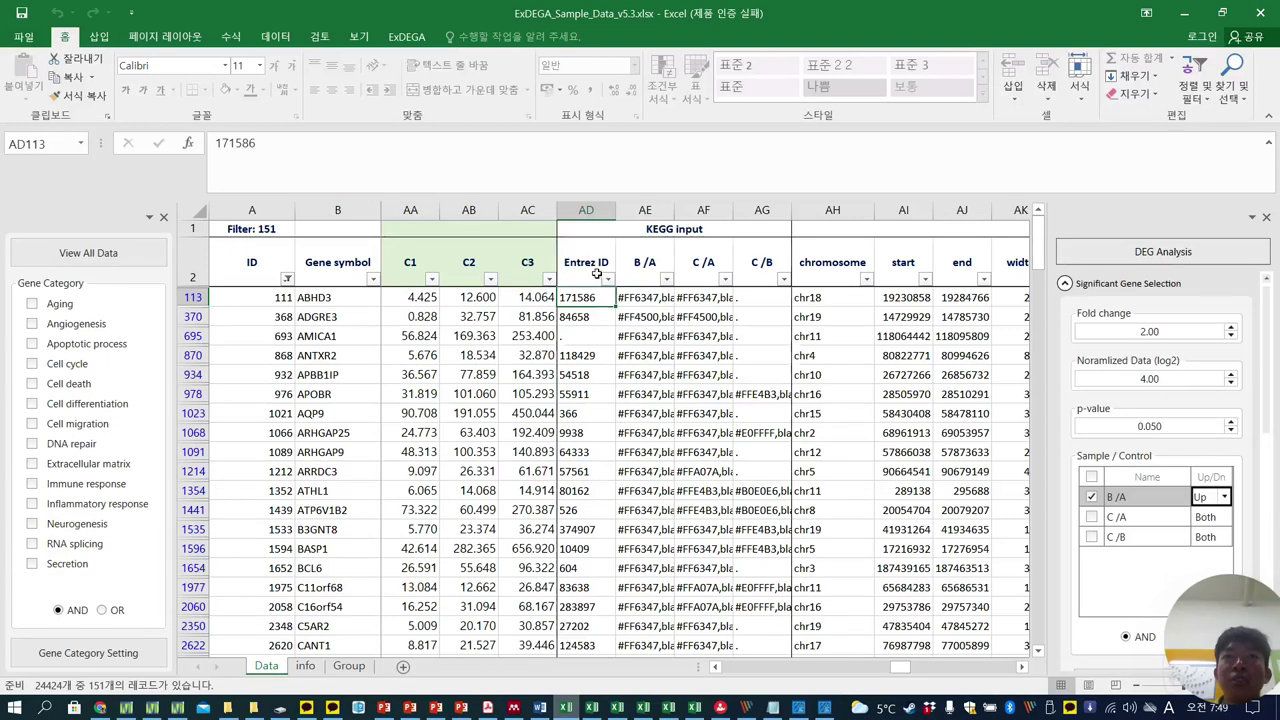
left_click(650, 297)
left_click_drag(676, 215, 727, 215)
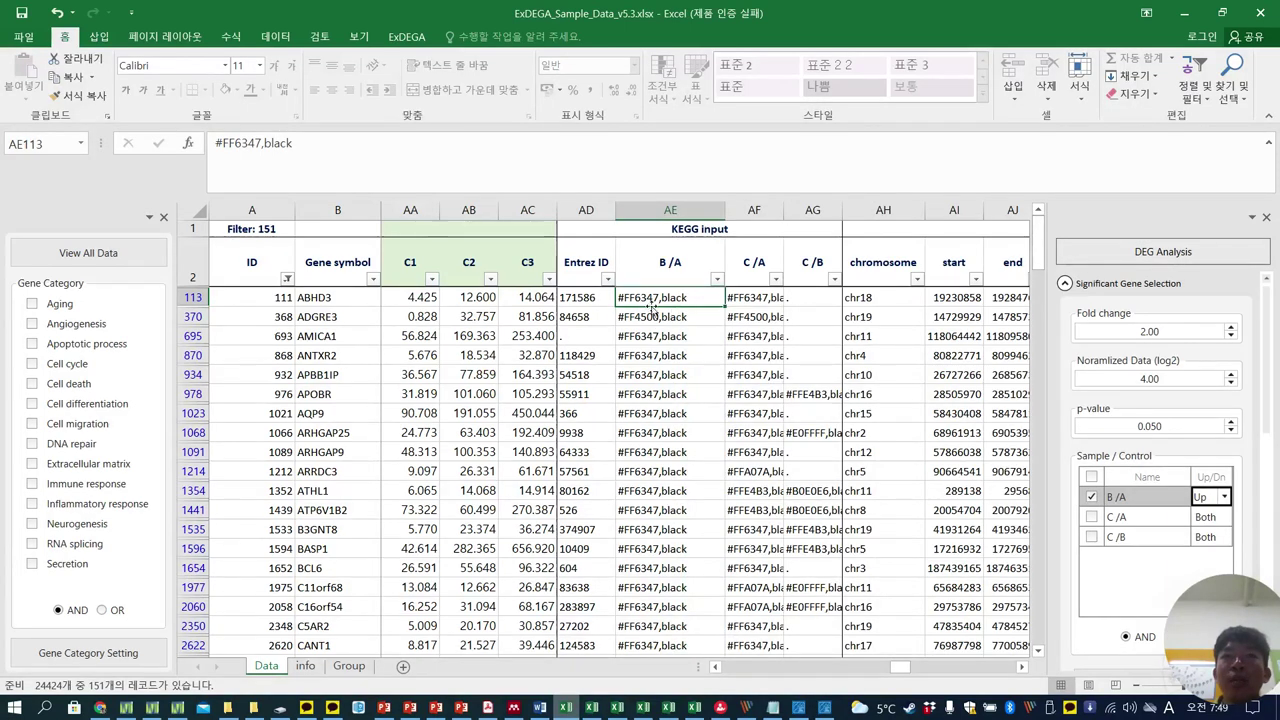
left_click(590, 297)
left_click_drag(1038, 250, 1072, 685)
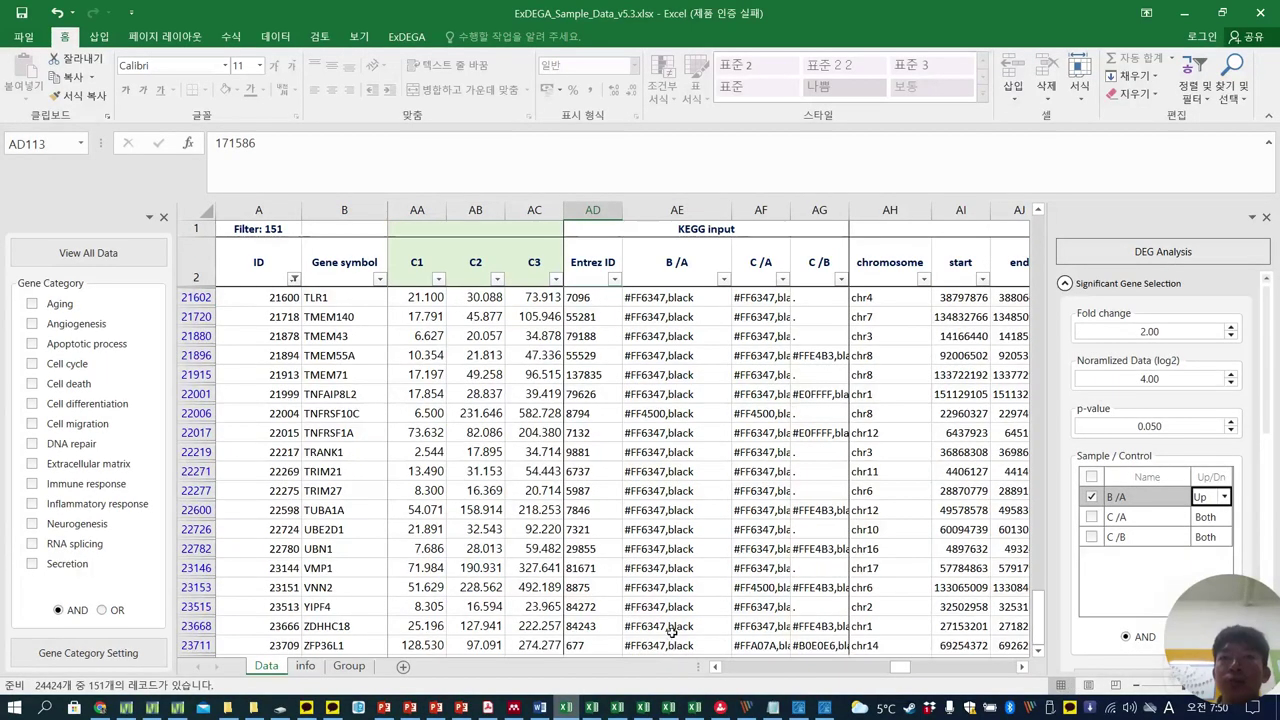
left_click(672, 645, "shift")
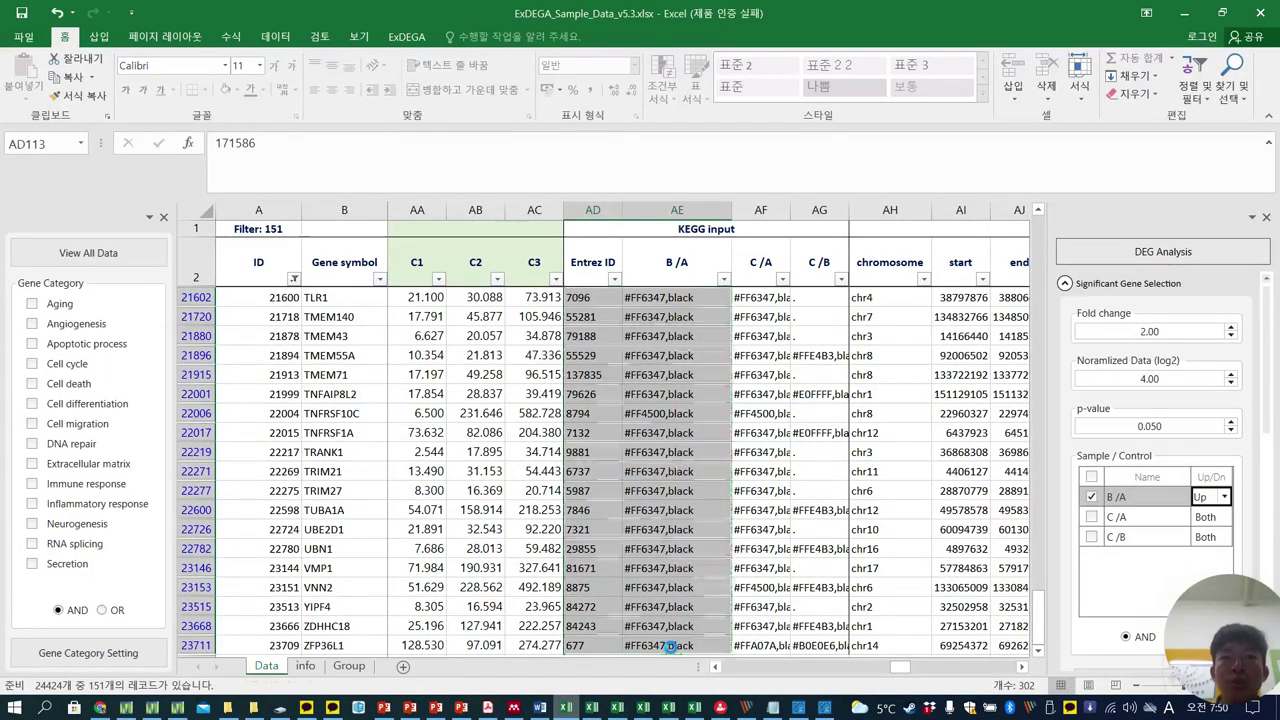
key("ctrl+c")
On the KEGG Mapper Color page in Chrome, paste the copied gene list, choose hsa search mode with uncolored diagrams, and execute the search
left_click(100, 708)
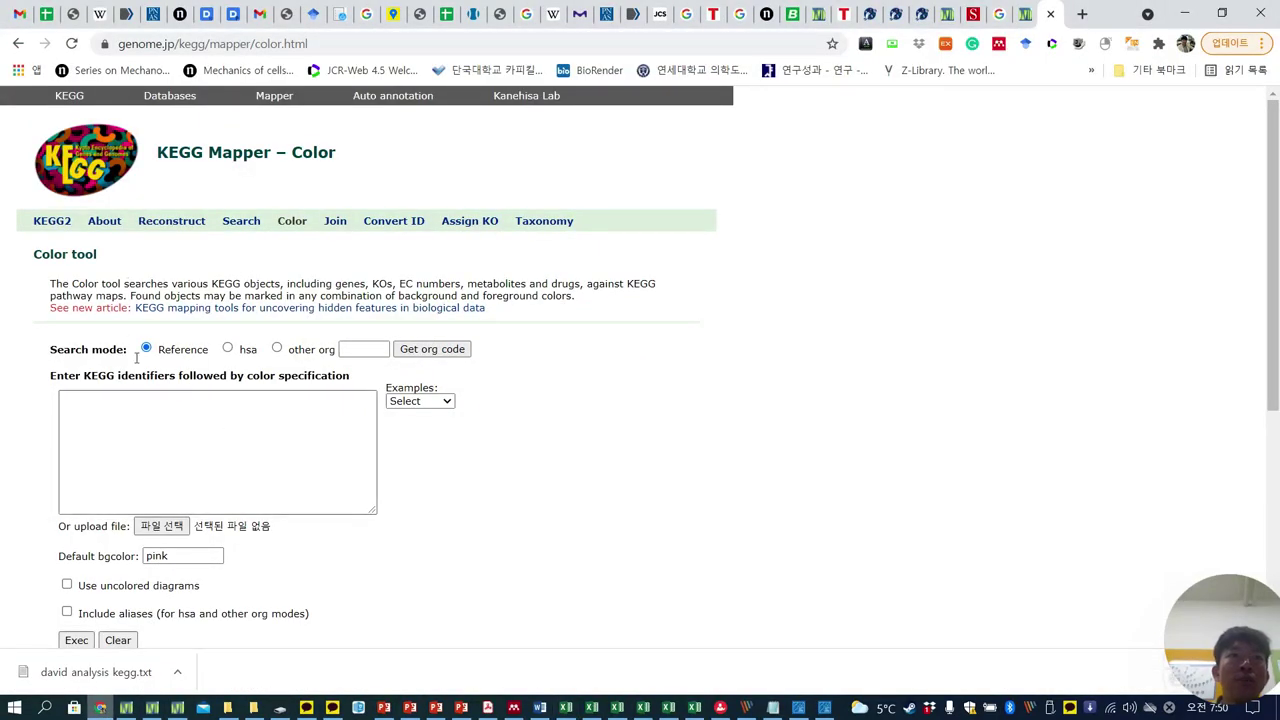
left_click(133, 455)
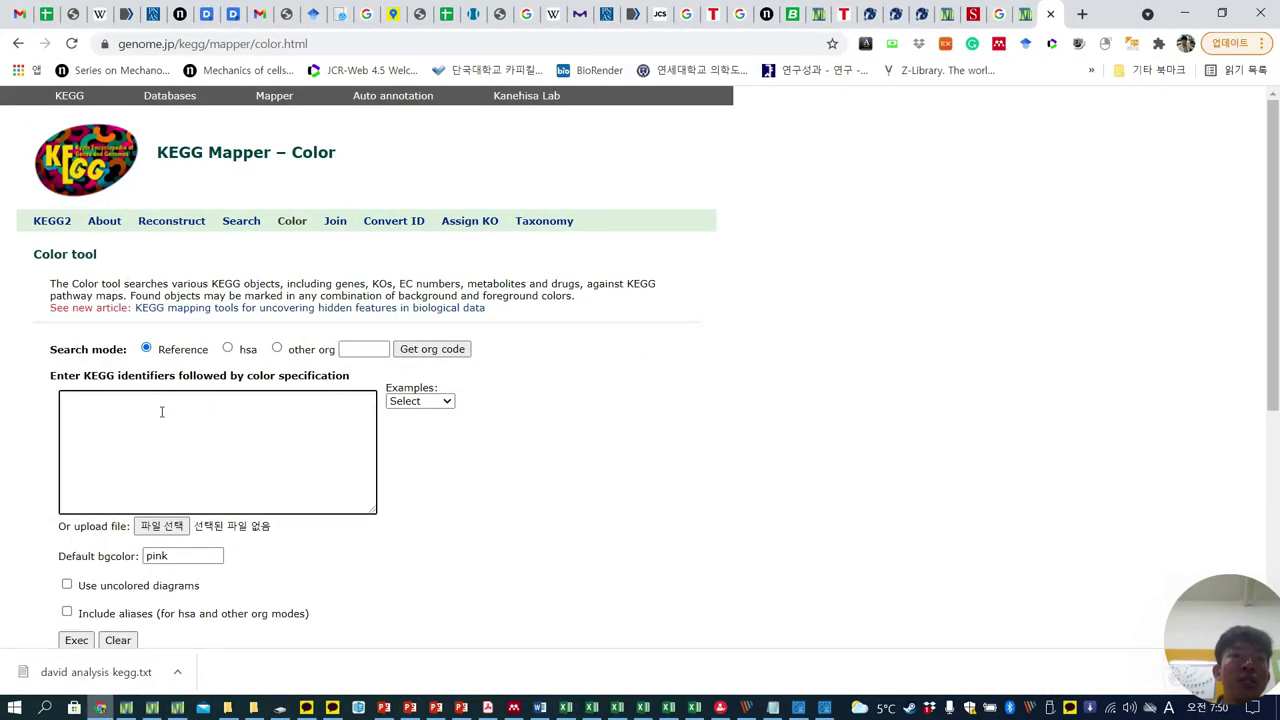
key("ctrl+v")
left_click(229, 349)
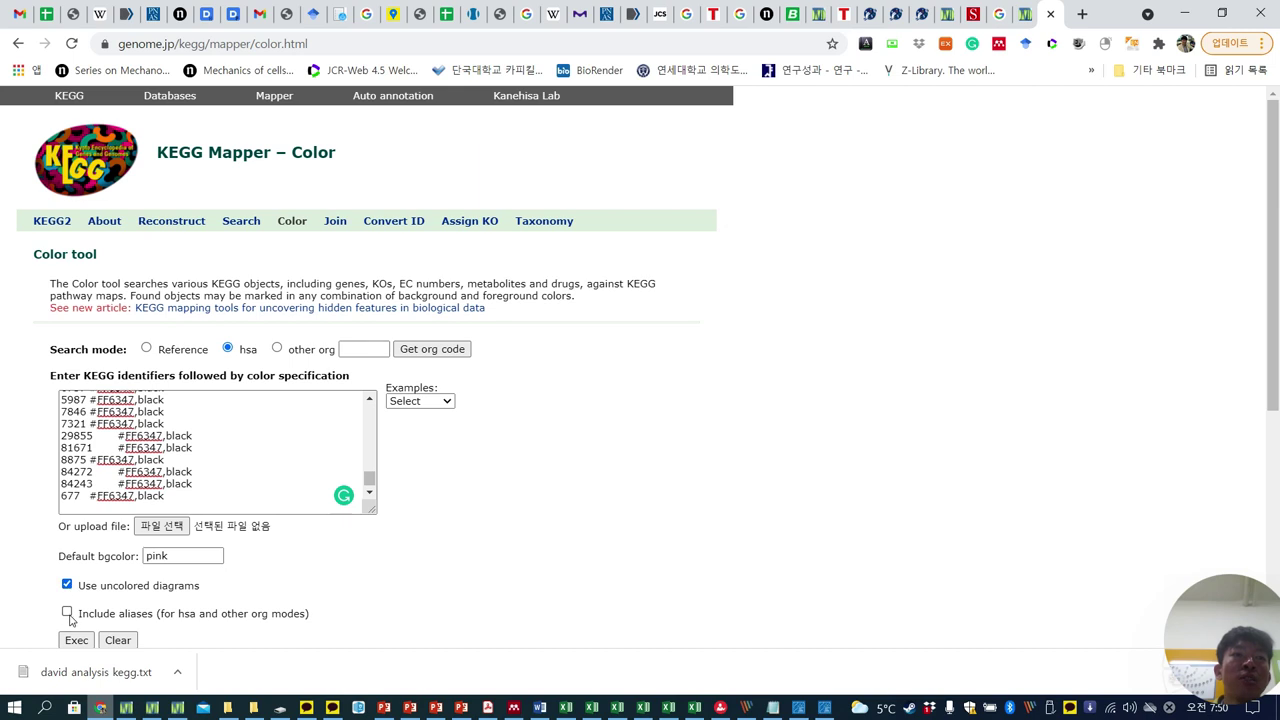
scroll(133, 607, "down", 2)
left_click(73, 473)
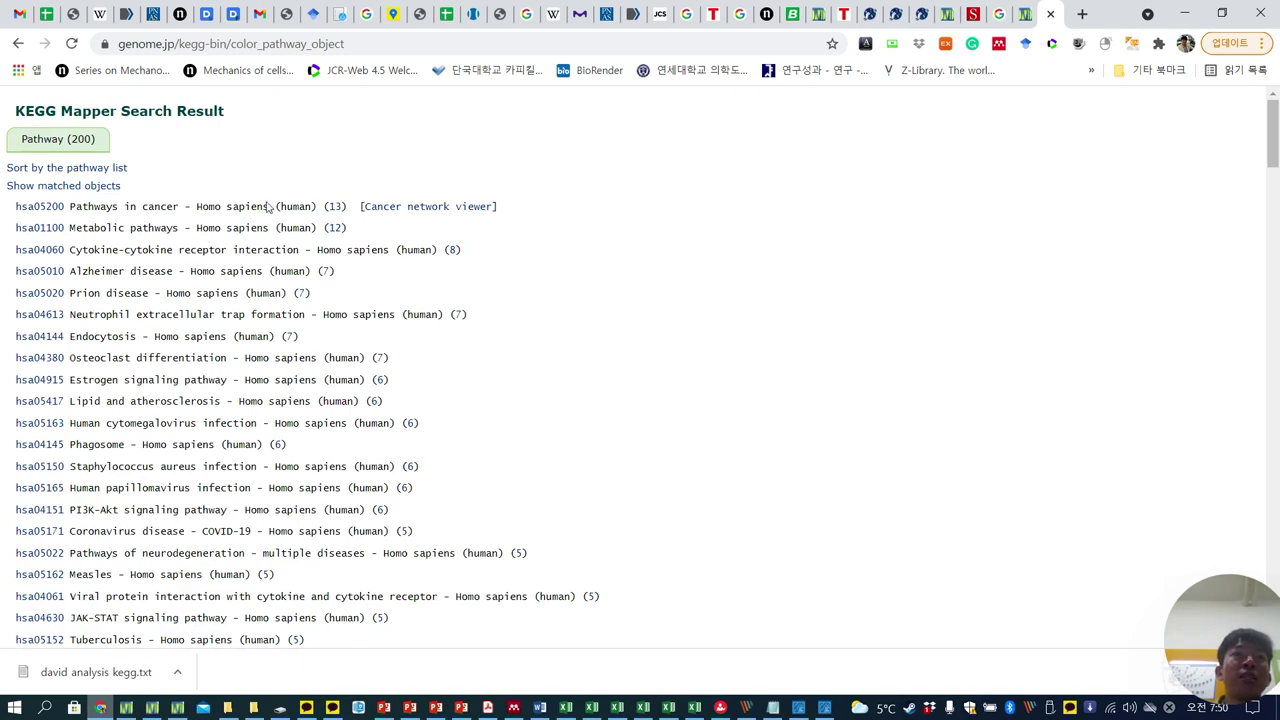
Open the Pathways in cancer (hsa05200) map from the KEGG search results, reduce the page zoom to 75%, and scale the diagram to 70%
left_click(39, 207)
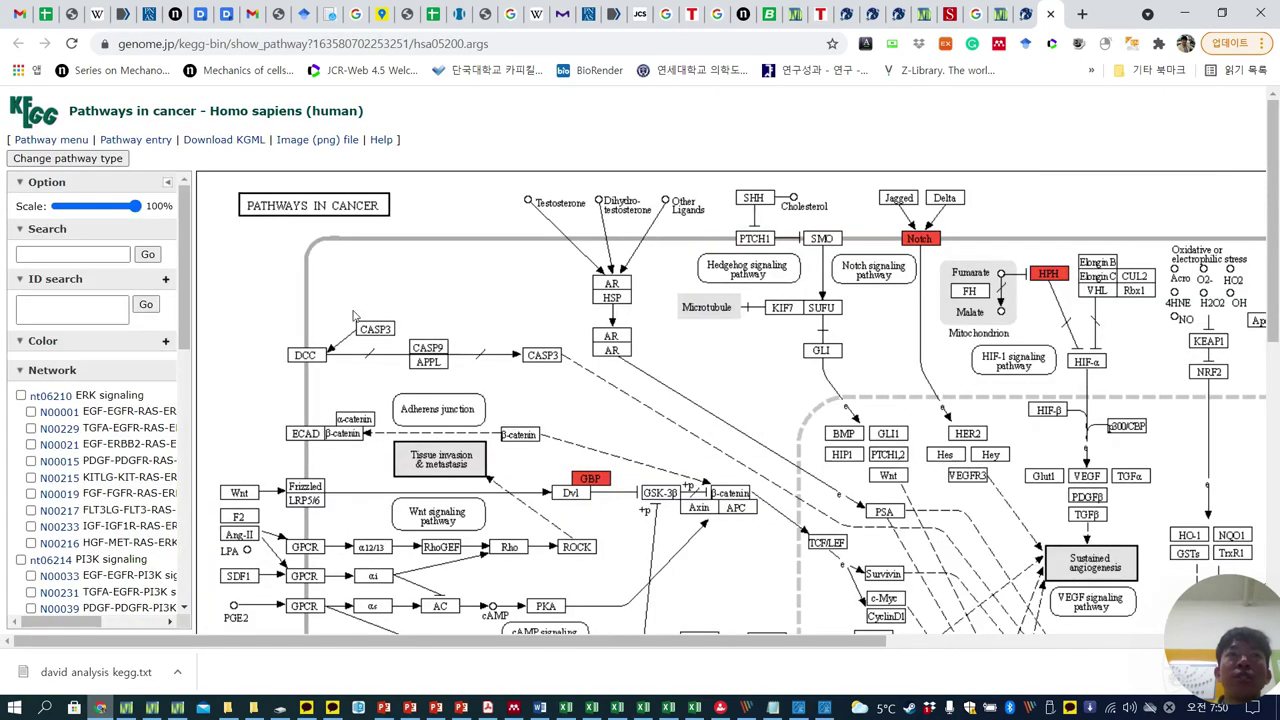
left_click(1003, 14)
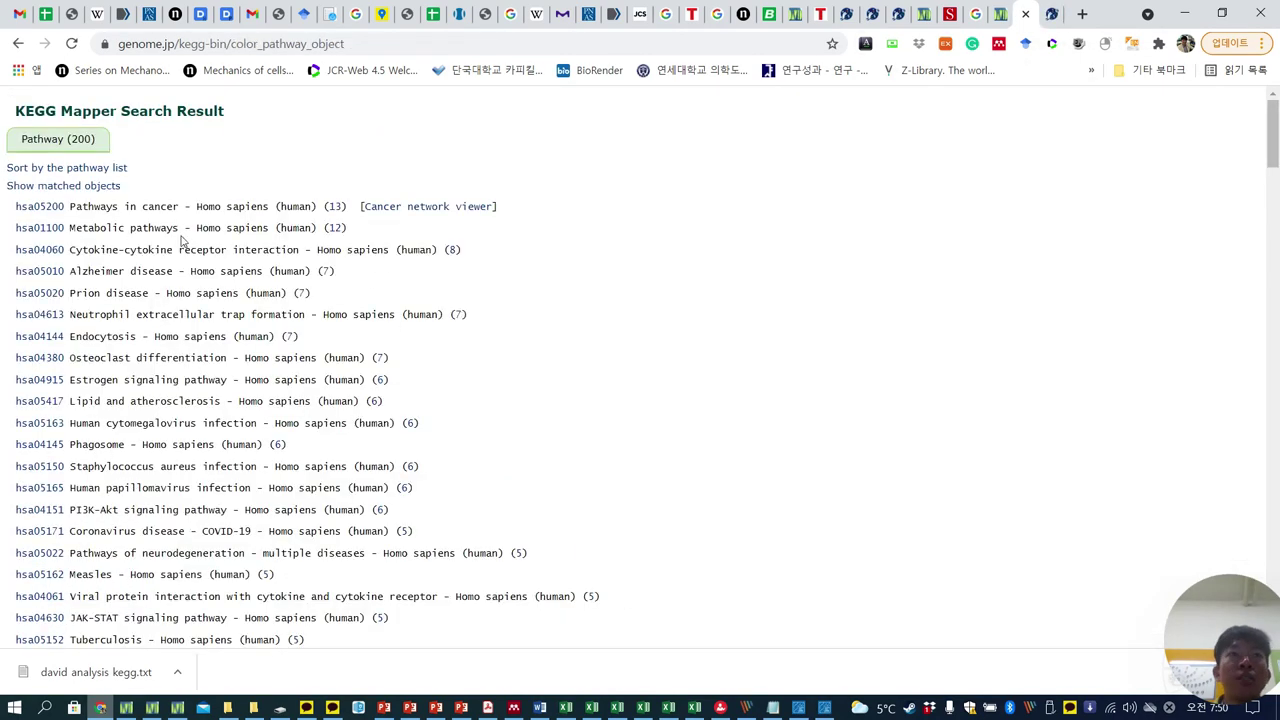
left_click(1052, 14)
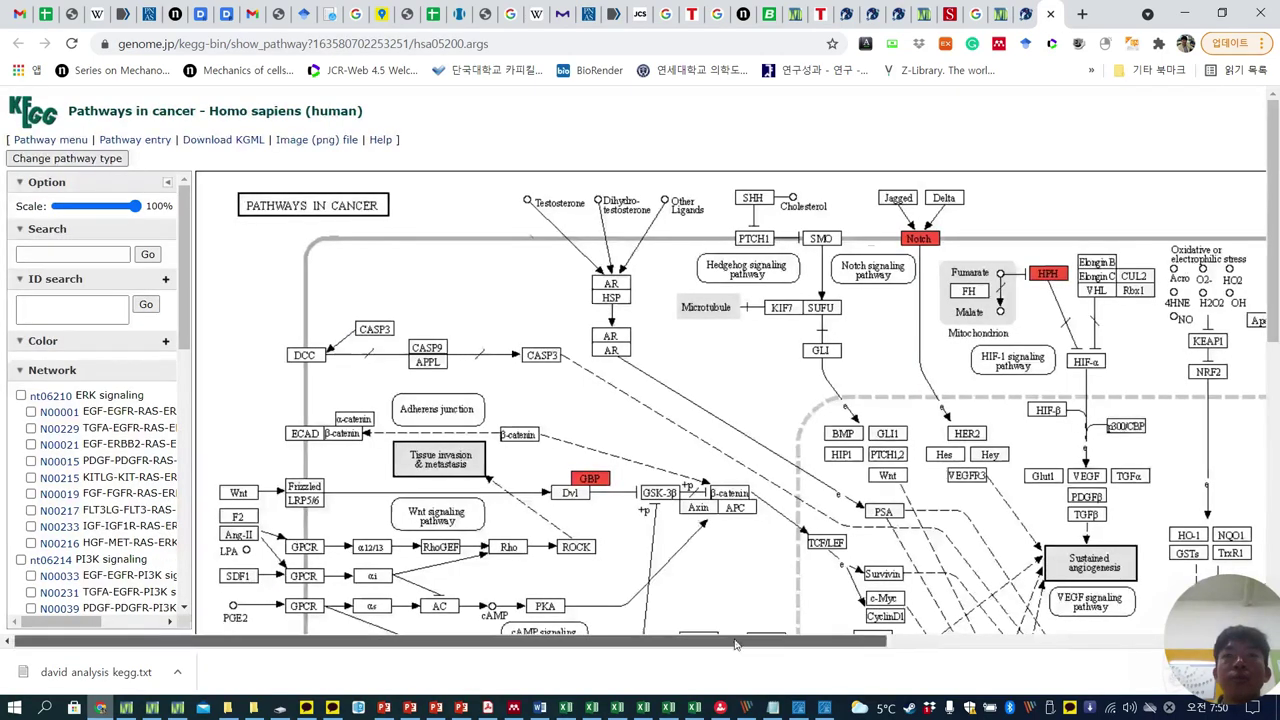
key("ctrl+minus")
key("ctrl+minus")
key("ctrl+minus")
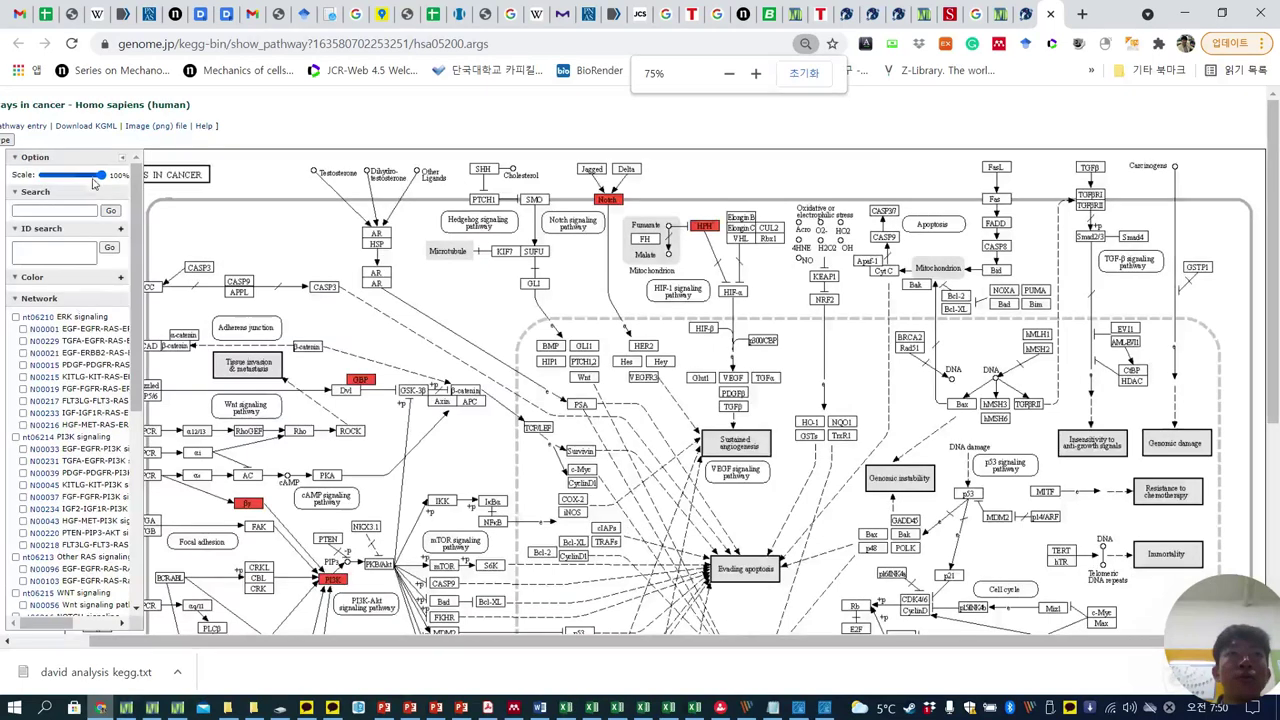
left_click_drag(101, 175, 82, 175)
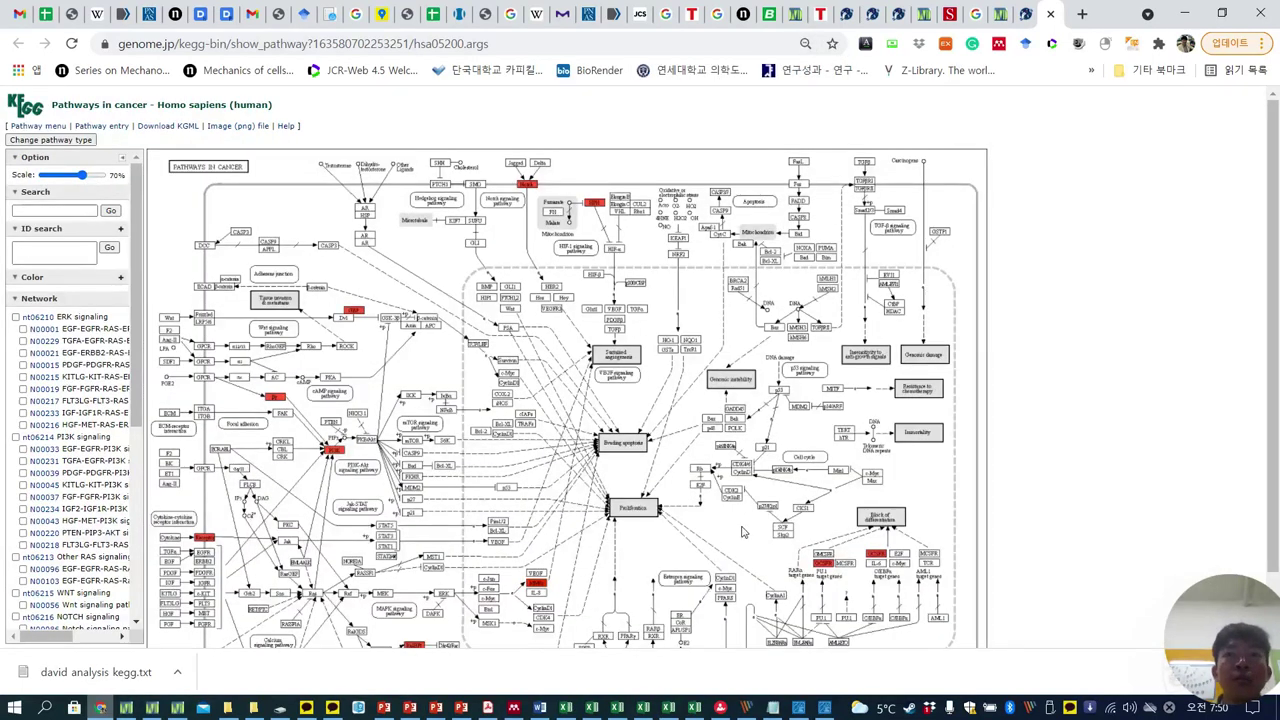
Examine the red-marked genes from the upper to the lower part of the Pathways in cancer map and check the options for its image
scroll(745, 533, "down", 1)
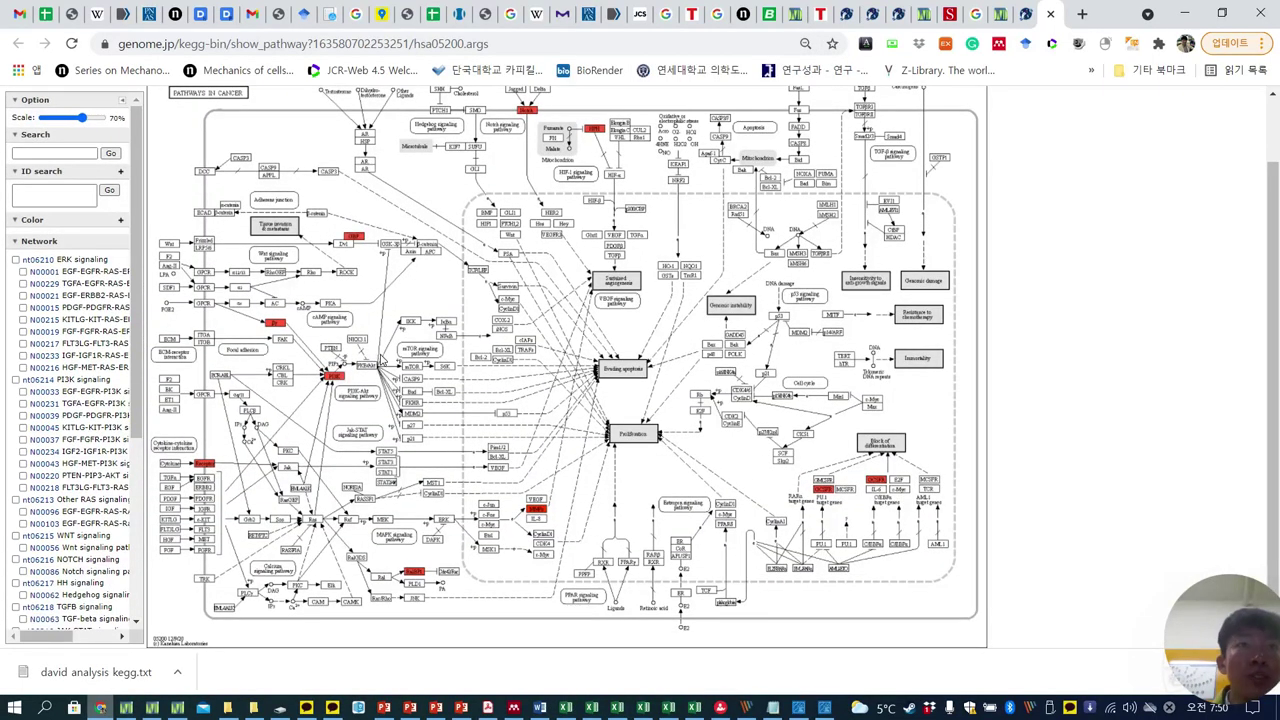
scroll(541, 135, "up", 1)
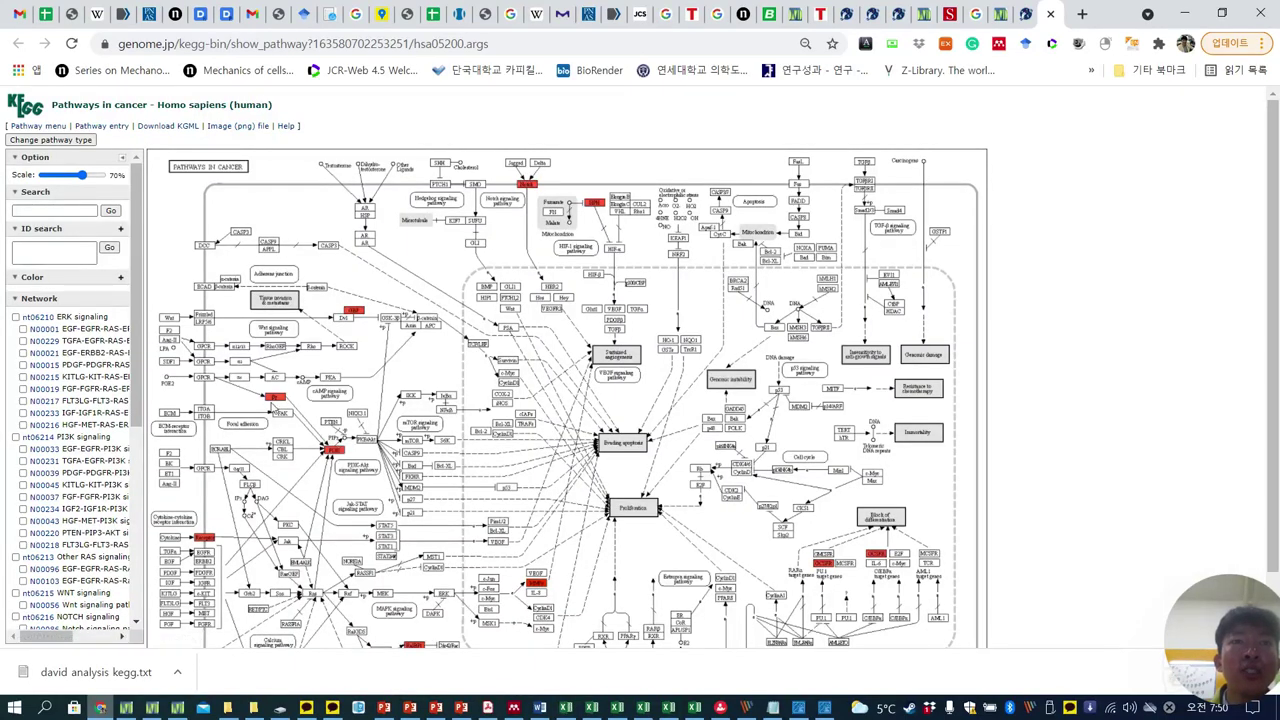
scroll(210, 483, "down", 1)
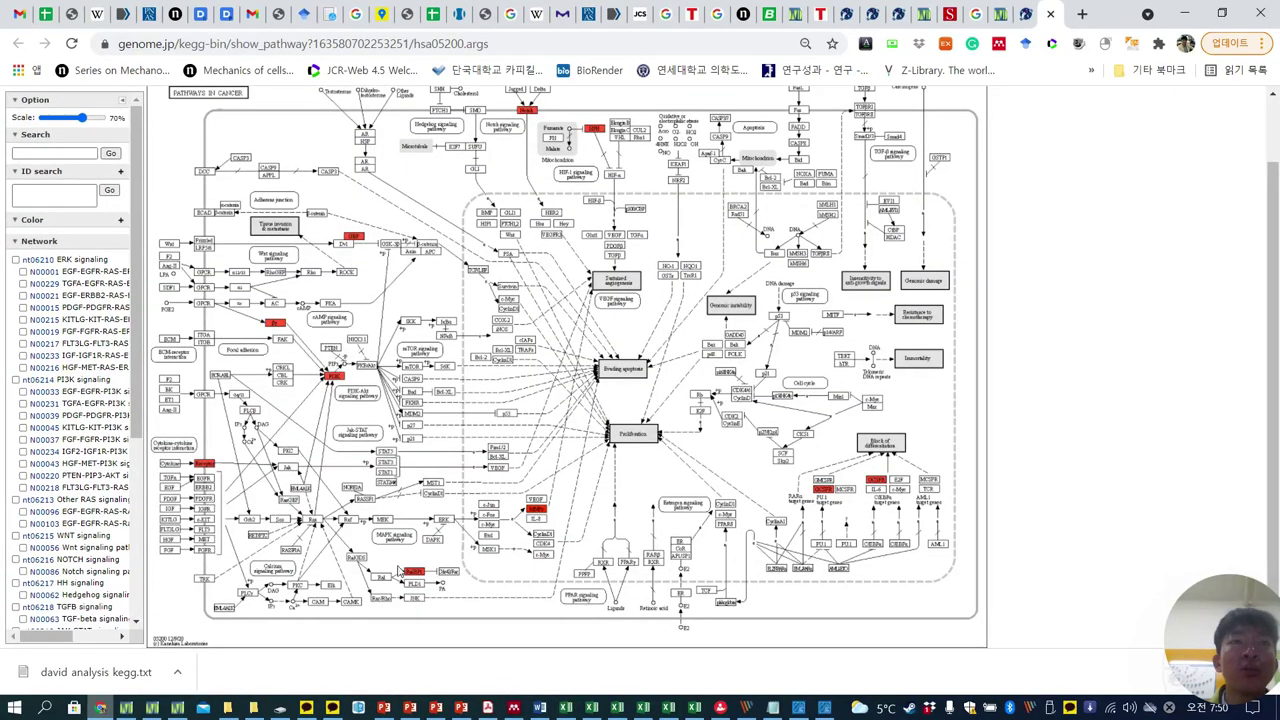
mouse_move(83, 117)
left_mouse_down()
mouse_move(95, 118)
mouse_move(83, 118)
left_mouse_up()
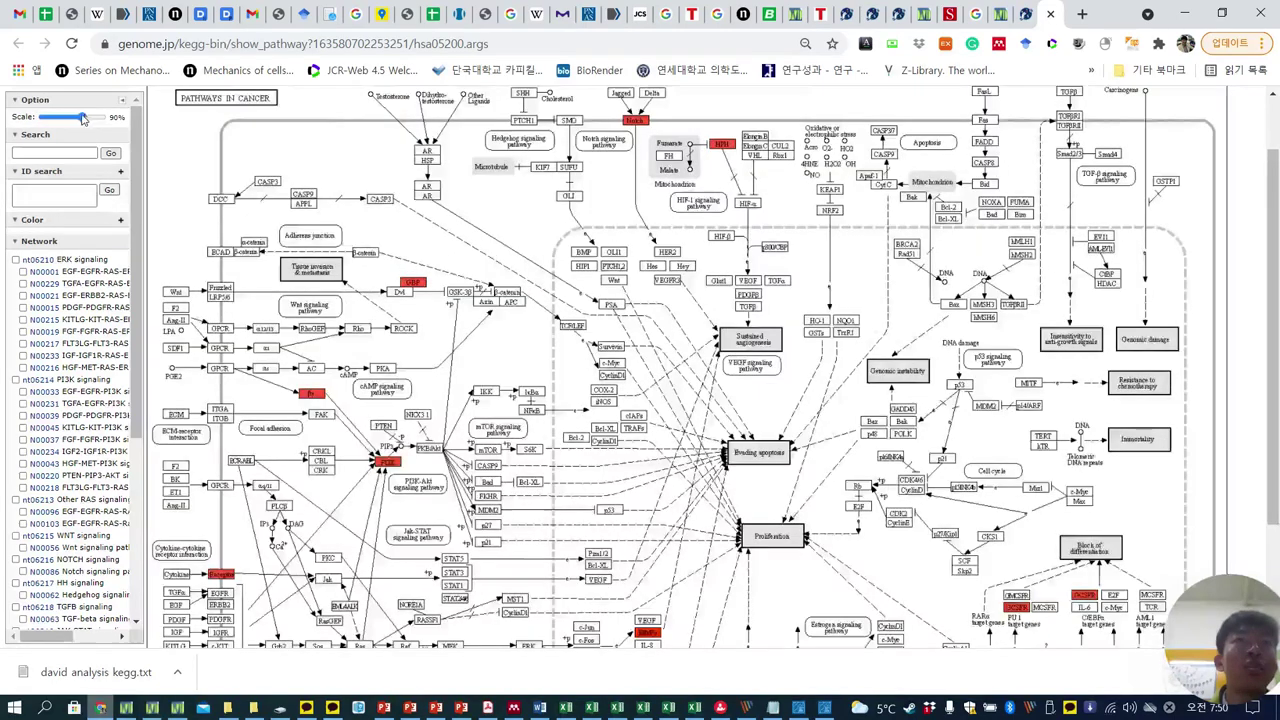
right_click(627, 313)
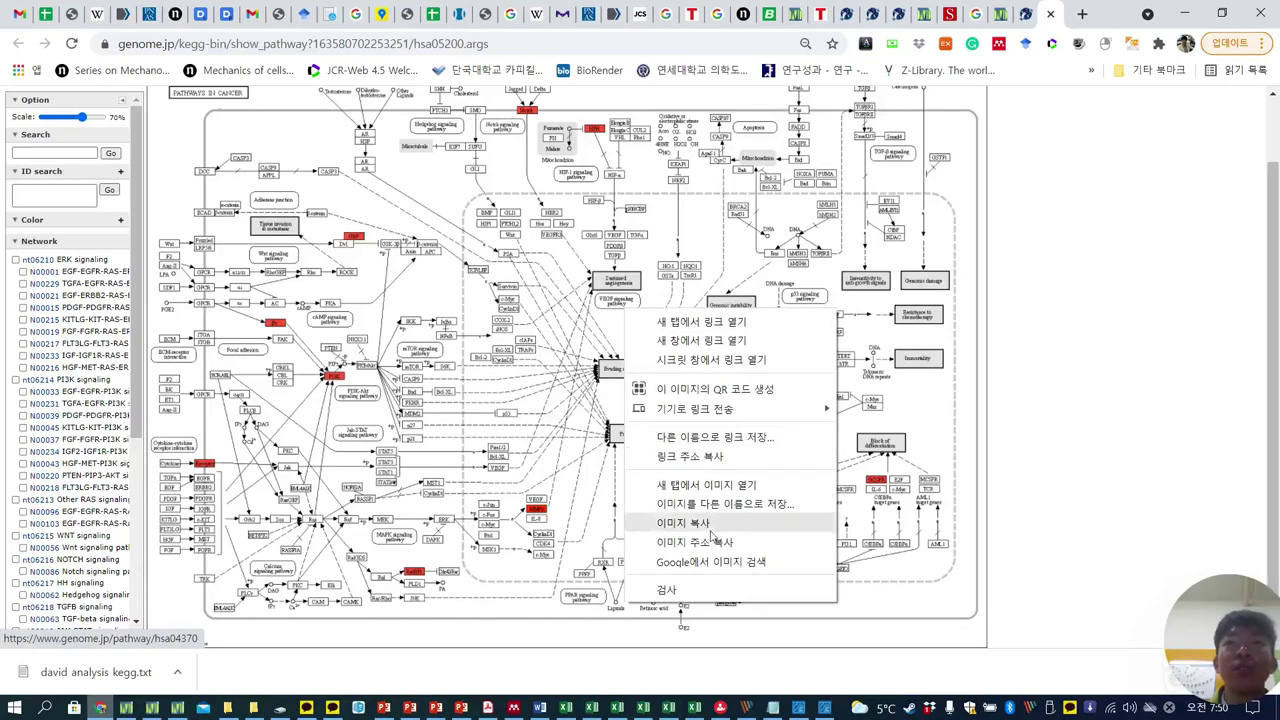
left_click(1105, 335)
Open the Cancer network viewer for Pathways in cancer from the search results and examine the highlighted genes across its network
left_click(1008, 15)
left_click(426, 206)
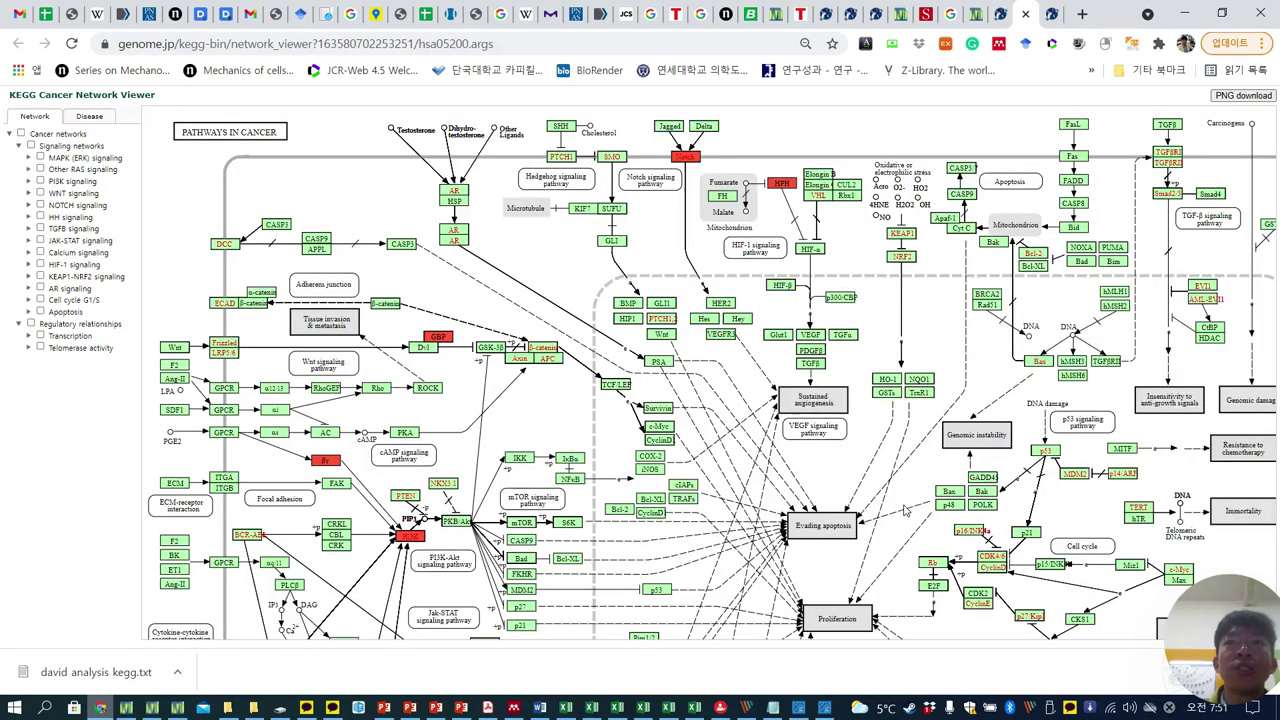
scroll(905, 510, "down", 1)
scroll(905, 510, "down", 1)
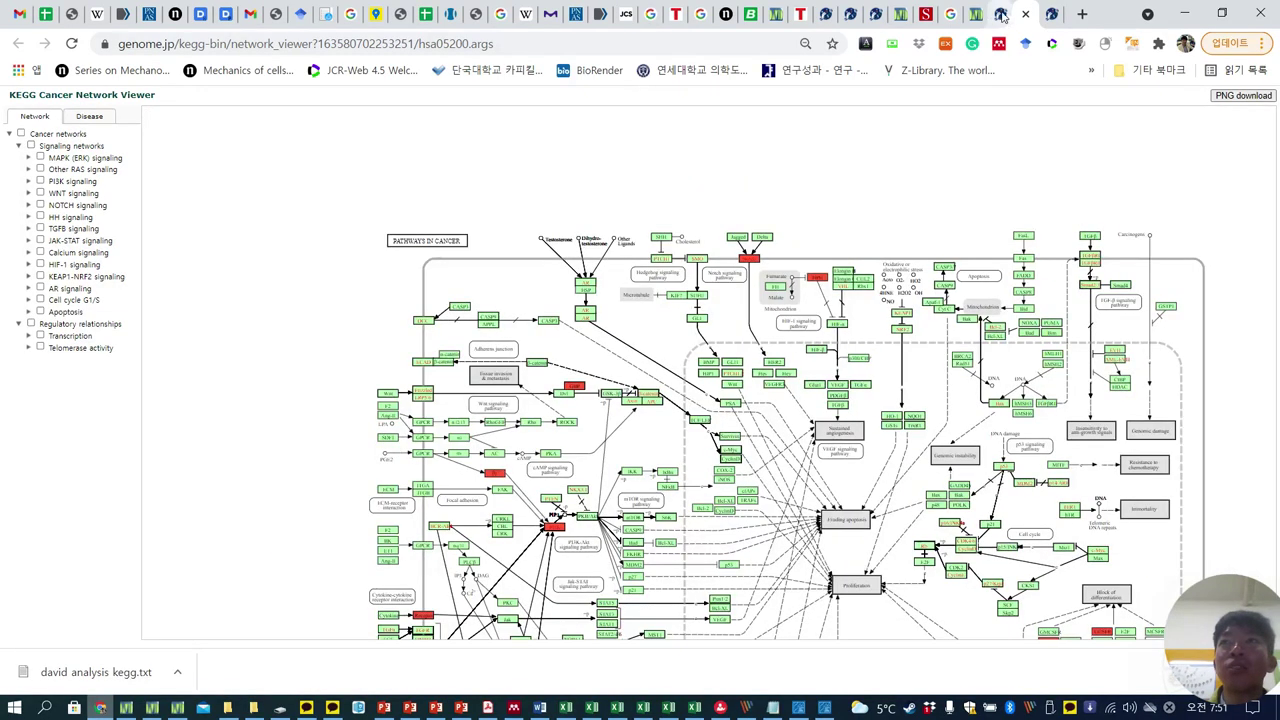
scroll(966, 490, "down", 1)
scroll(966, 490, "up", 2)
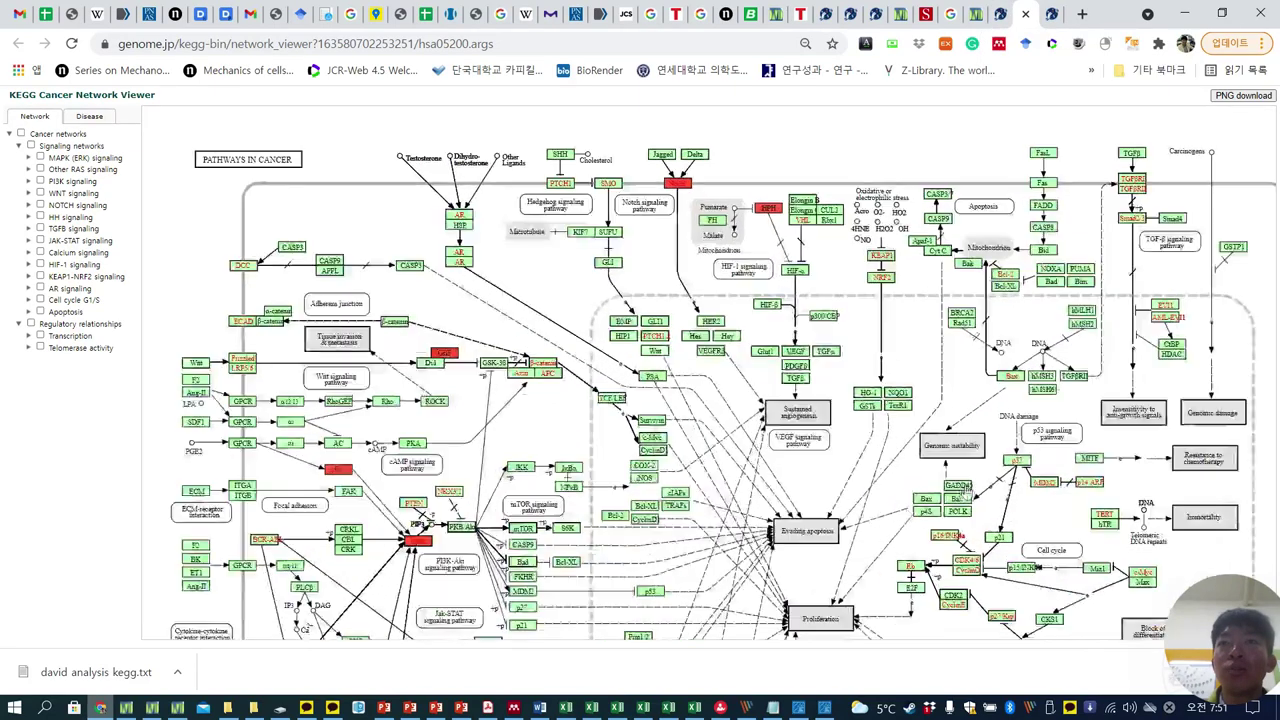
left_click_drag(863, 572, 861, 373)
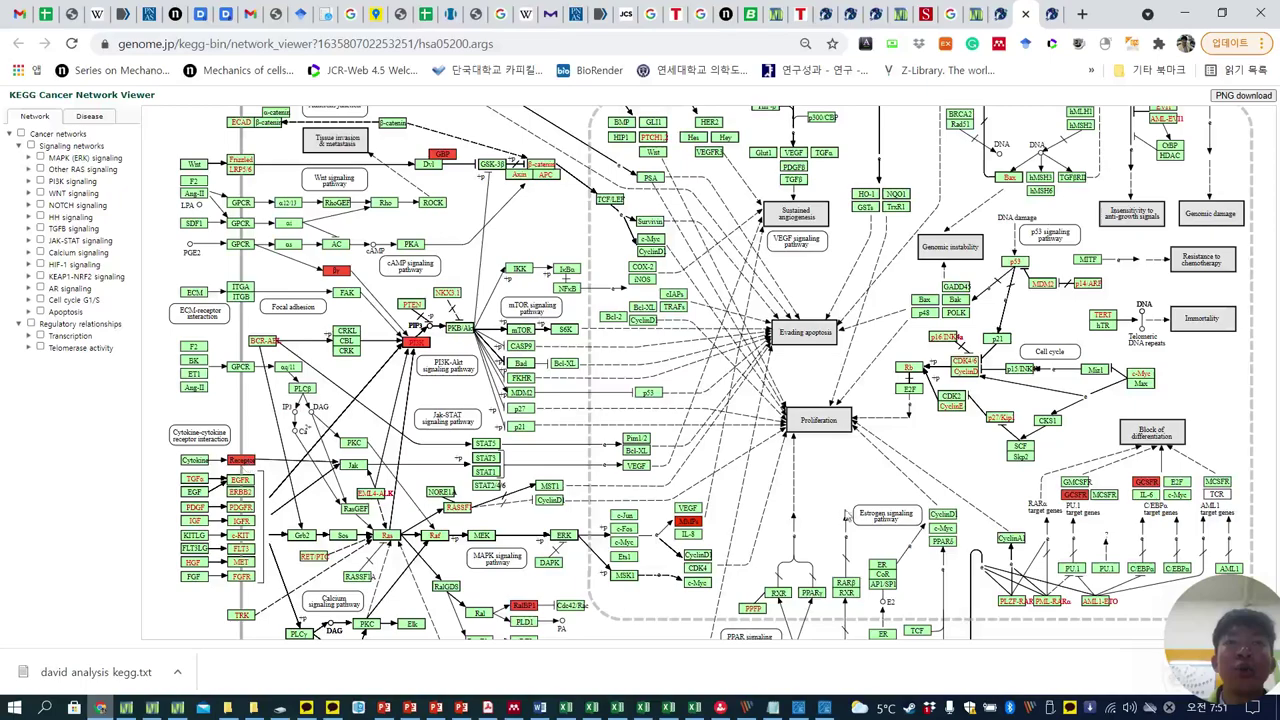
scroll(1058, 440, "up", 2)
scroll(1058, 440, "down", 2)
left_click_drag(912, 284, 1000, 342)
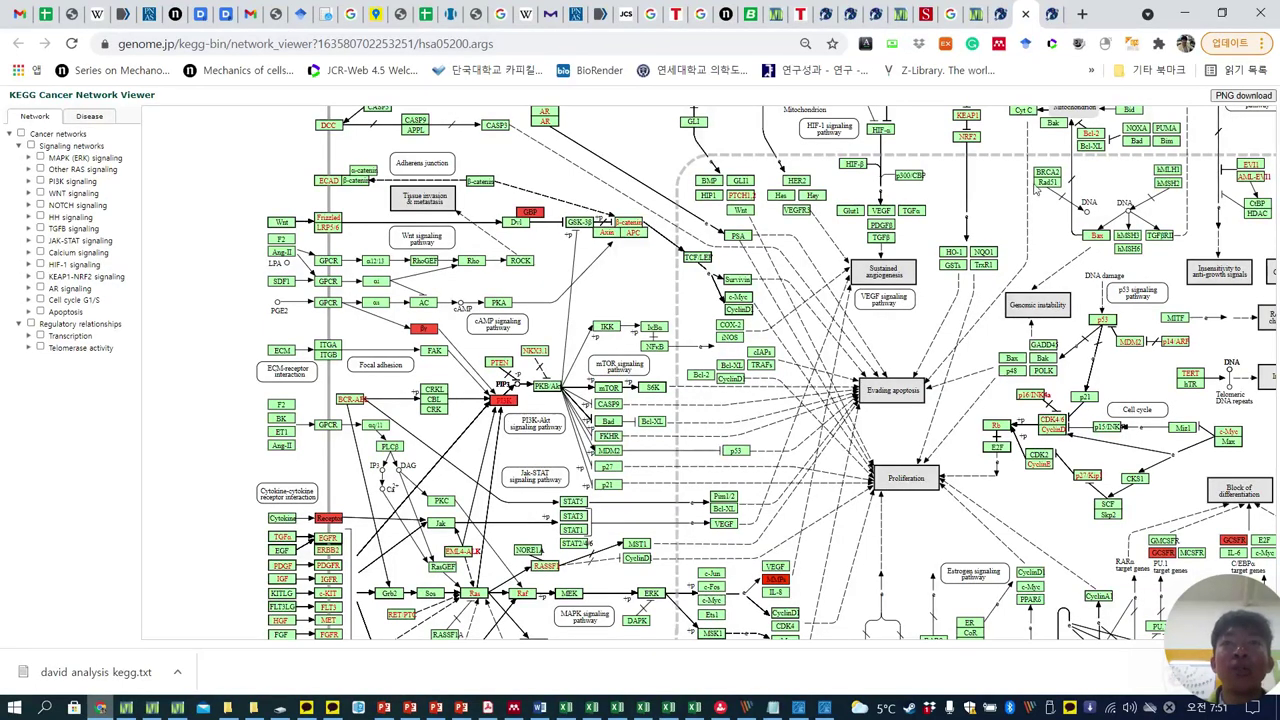
Open the Neutrophil extracellular trap formation (hsa04613) map from the search results, then return to the pathway list
left_click(1004, 16)
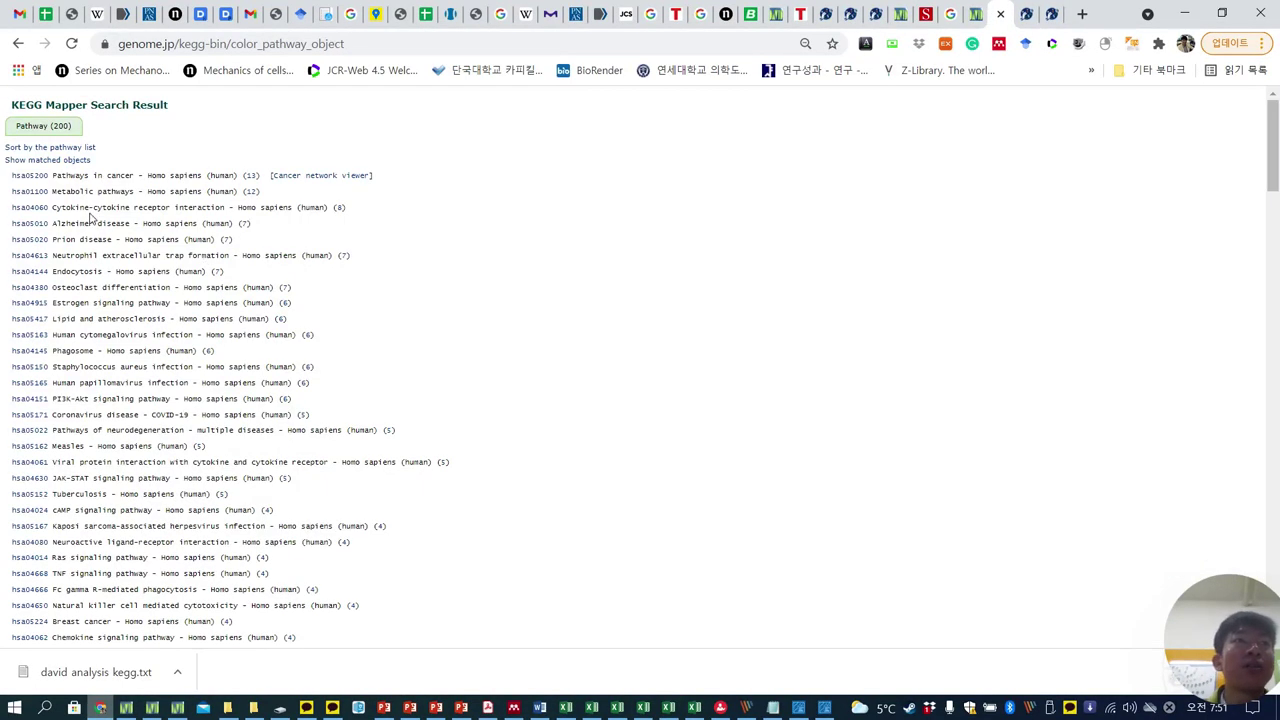
left_click(24, 259)
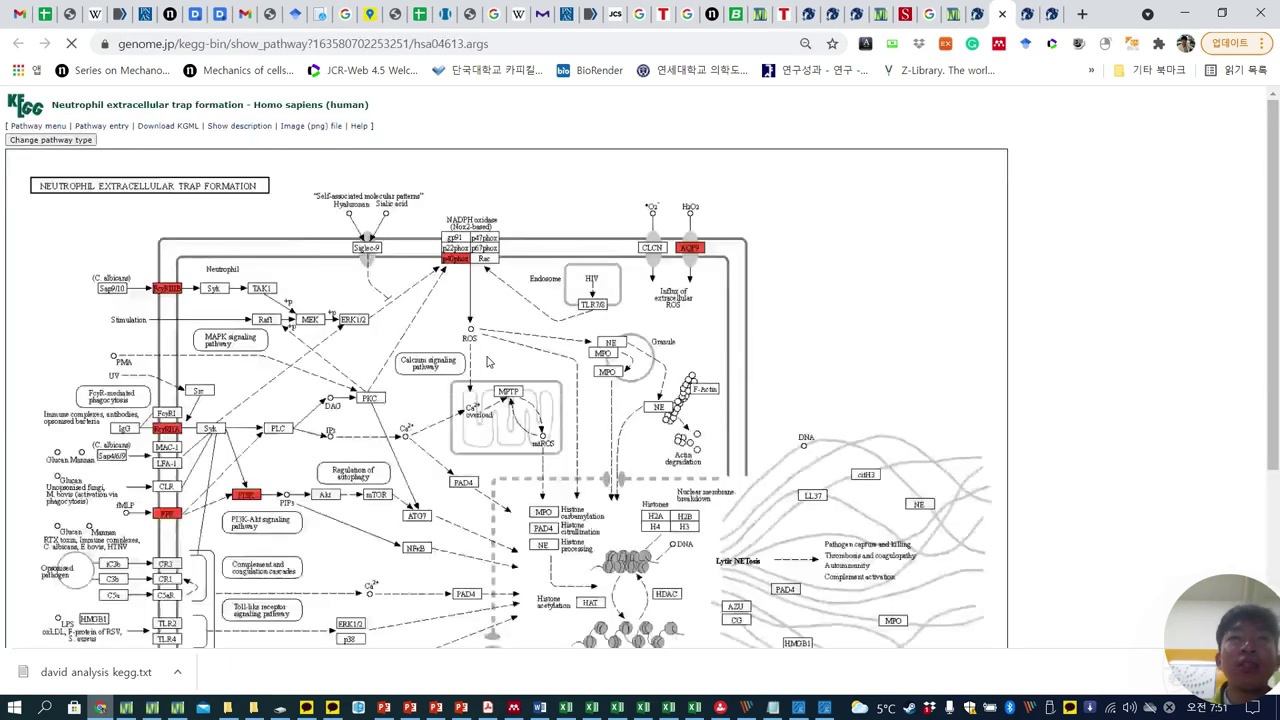
left_click(1002, 14)
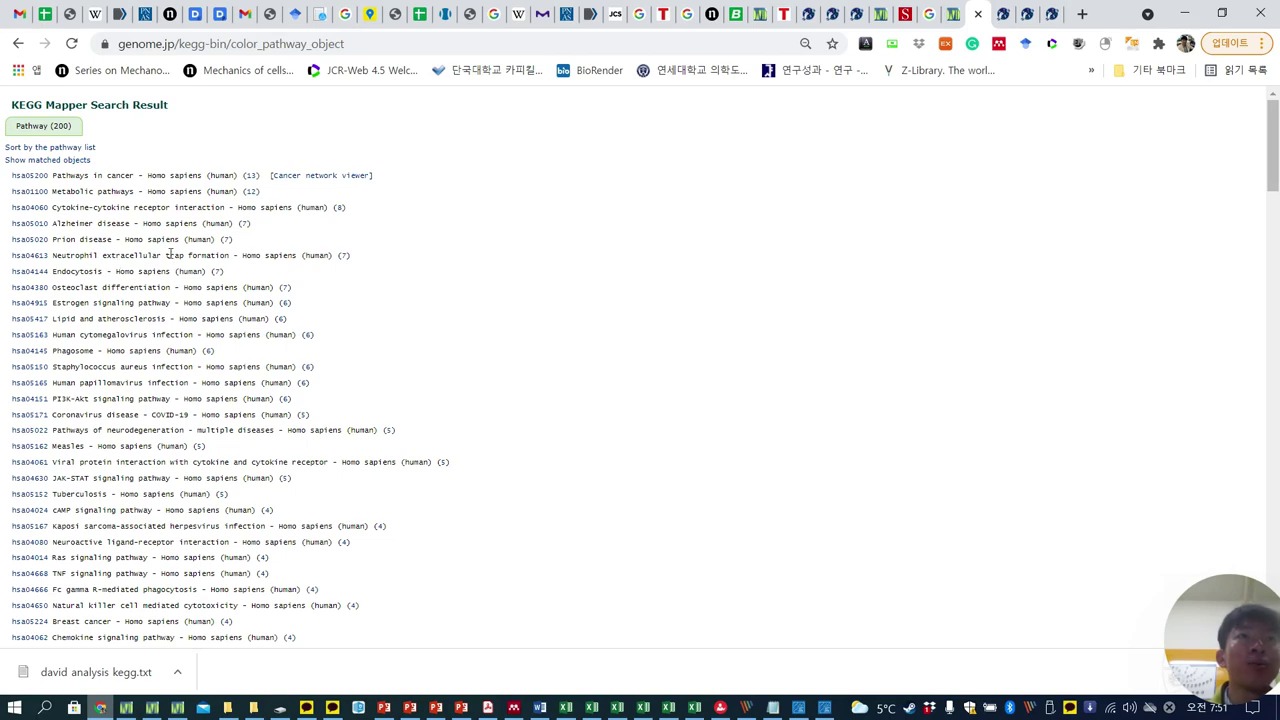
Return to the Pathways in cancer map, restore the page zoom to 100%, and revisit the Cancer network viewer
left_click(978, 14)
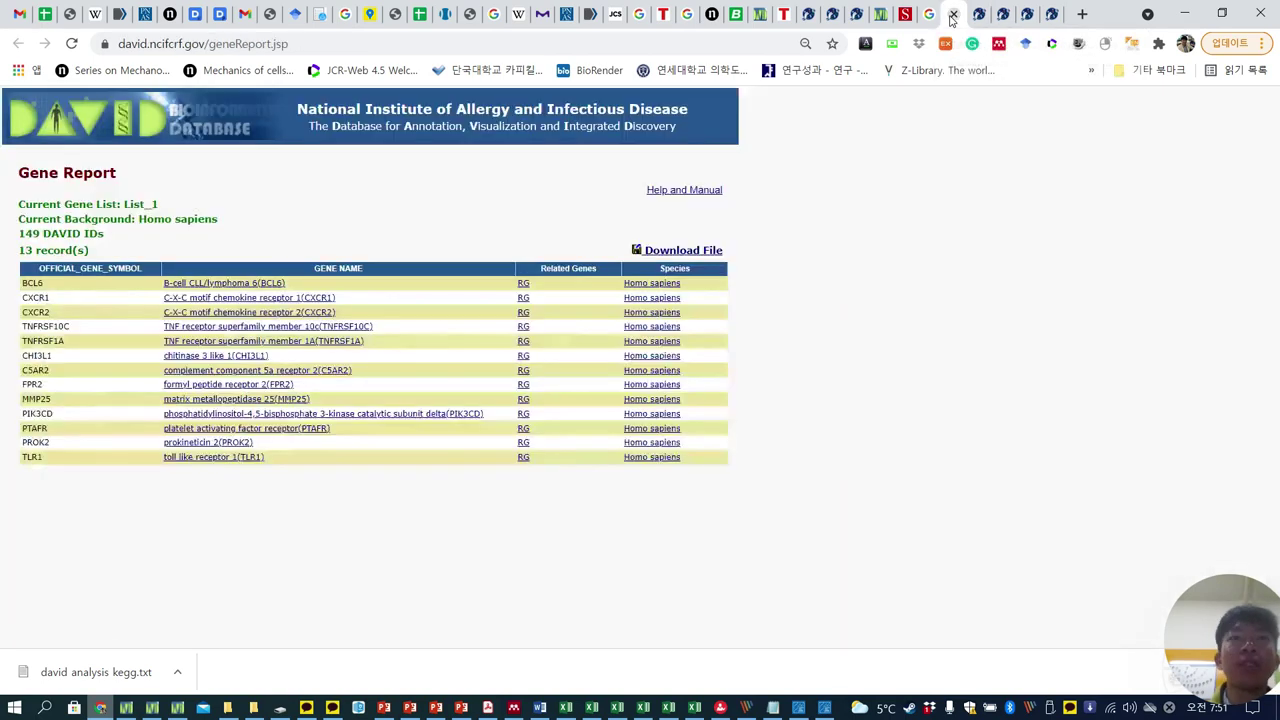
left_click(1003, 14)
left_click(1051, 14)
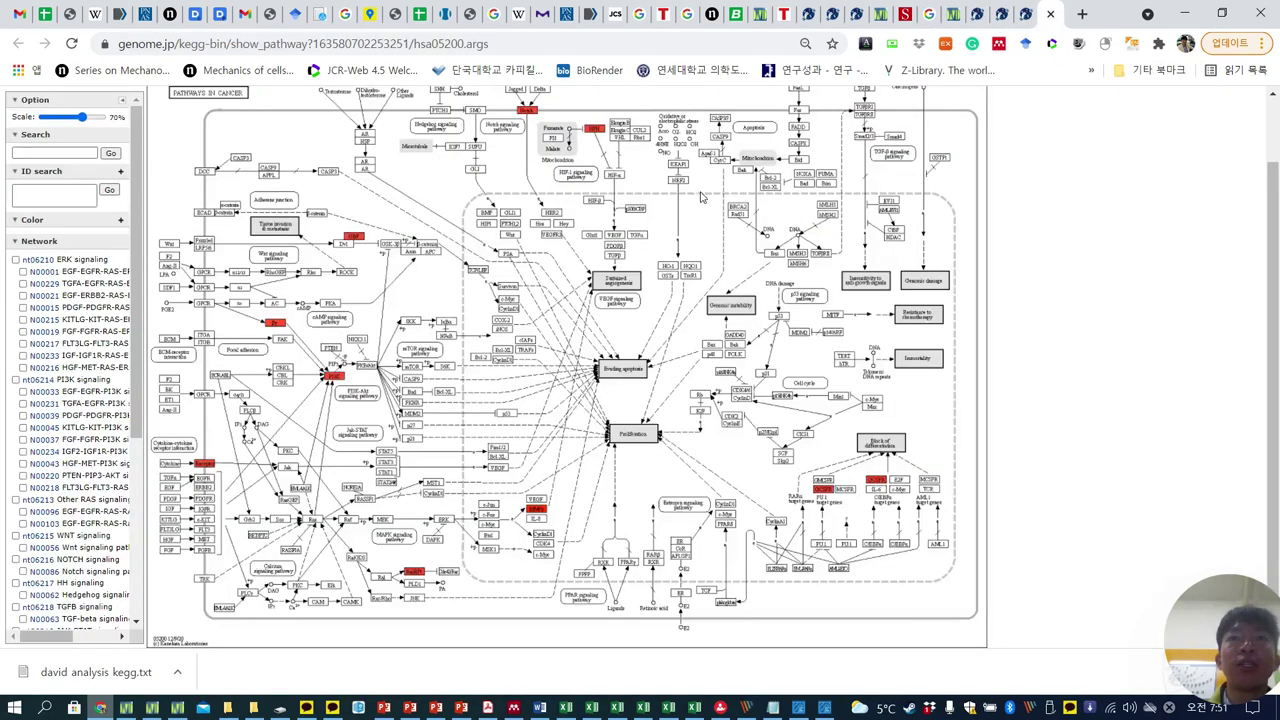
key("ctrl+plus")
key("ctrl+plus")
key("ctrl+plus")
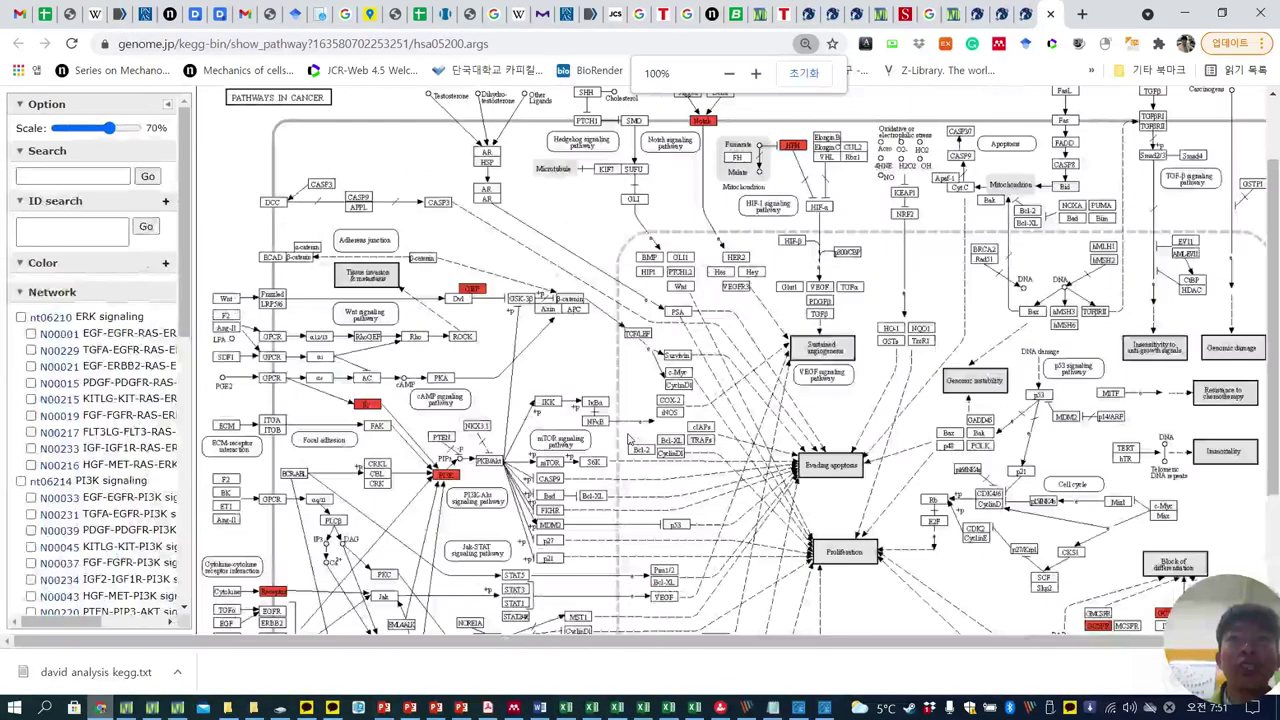
left_click(1025, 16)
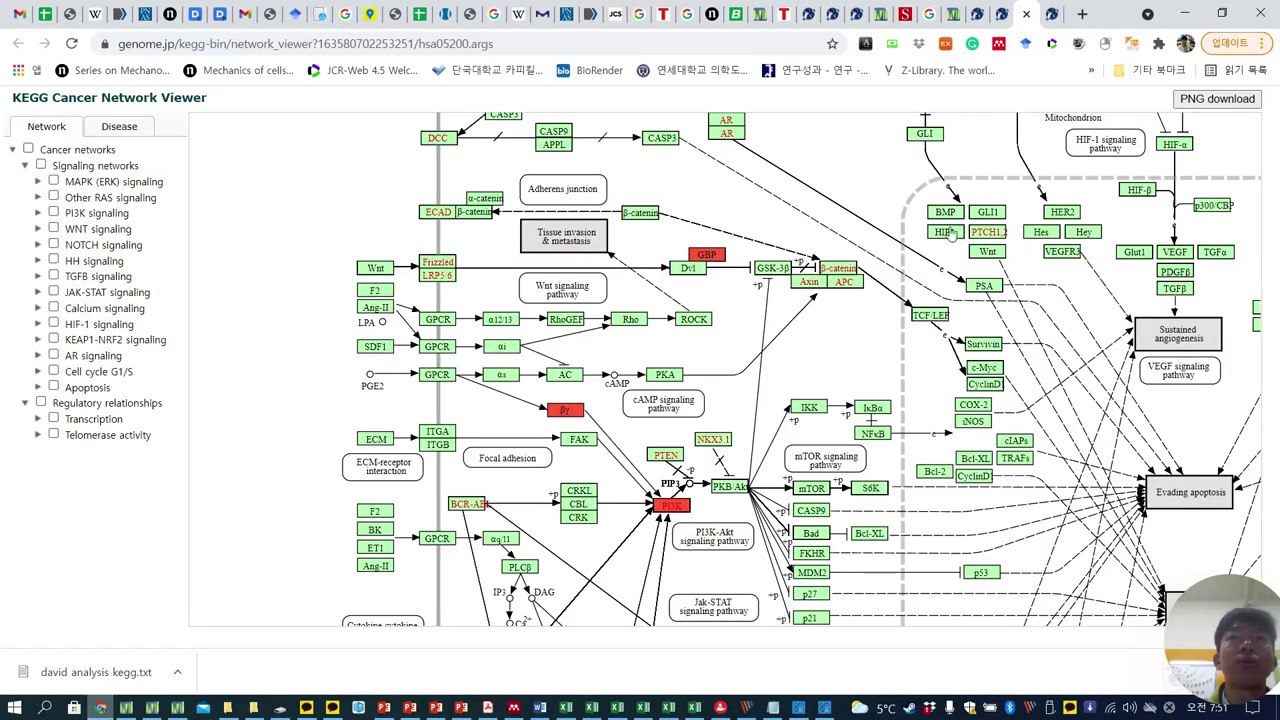
Examine the red-marked genes throughout the Neutrophil extracellular trap formation map, including its far side with lytic NETosis
left_click(1004, 18)
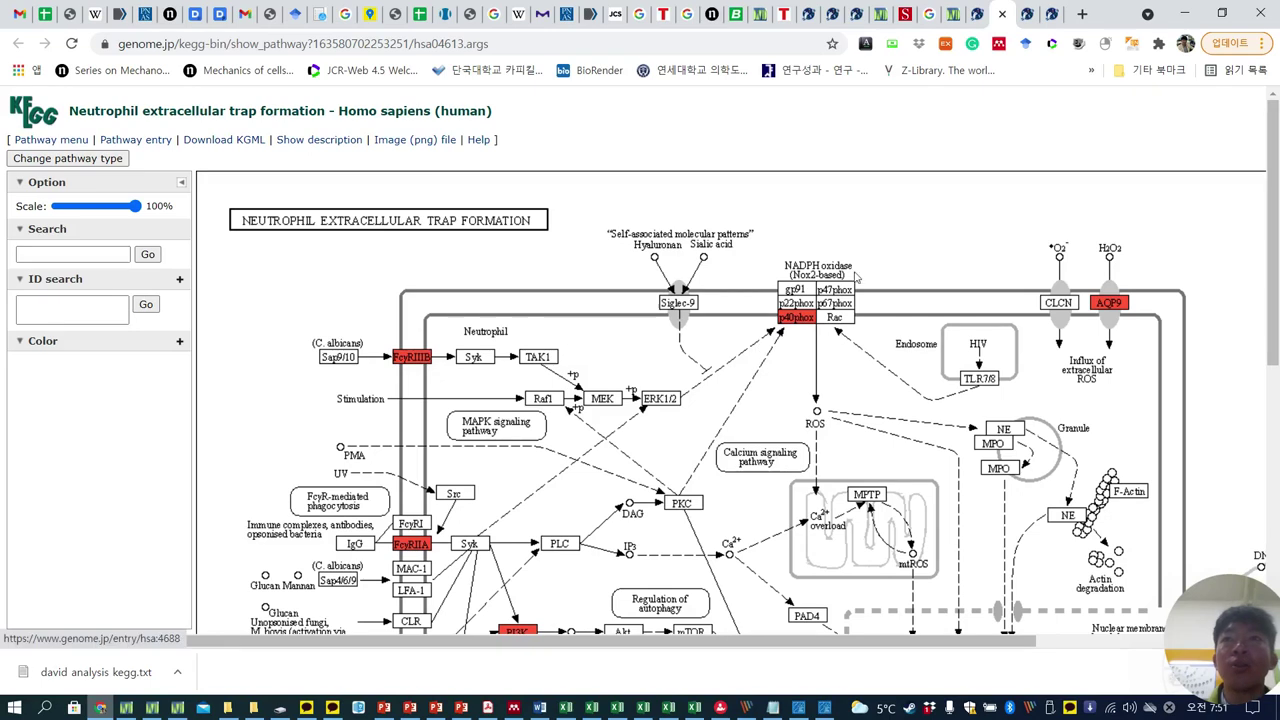
scroll(759, 235, "down", 2)
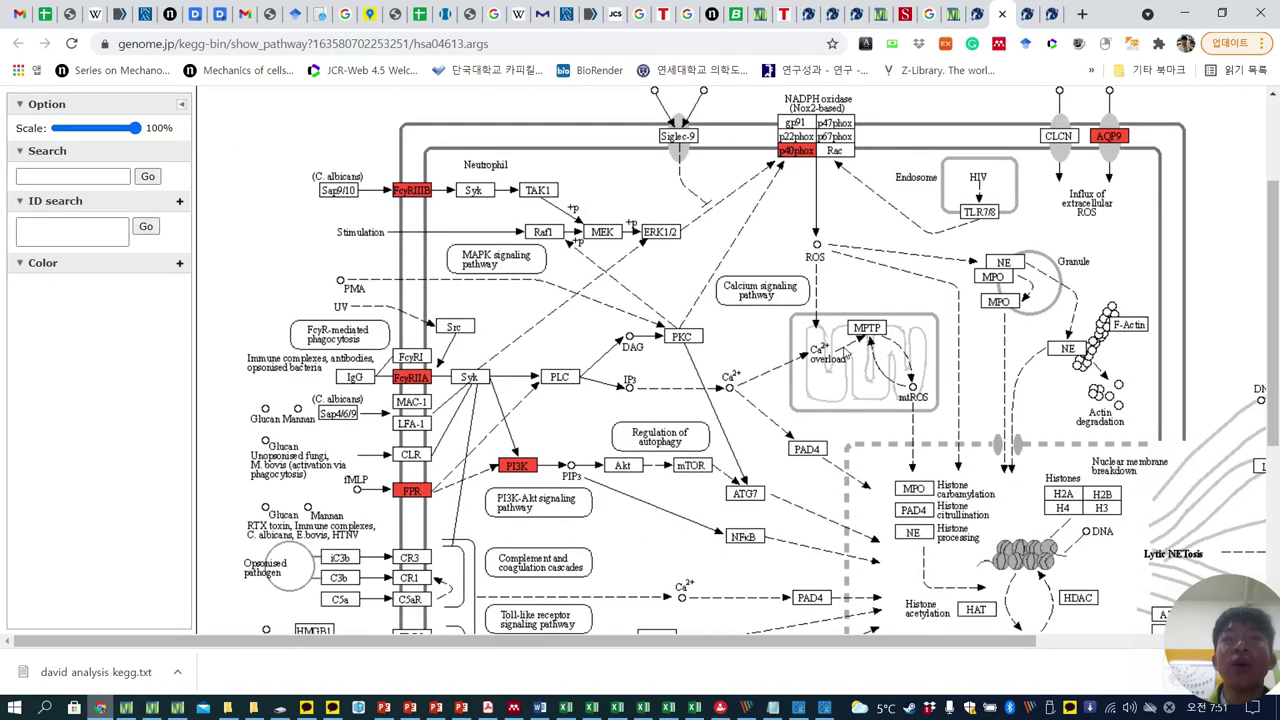
scroll(843, 385, "down", 2)
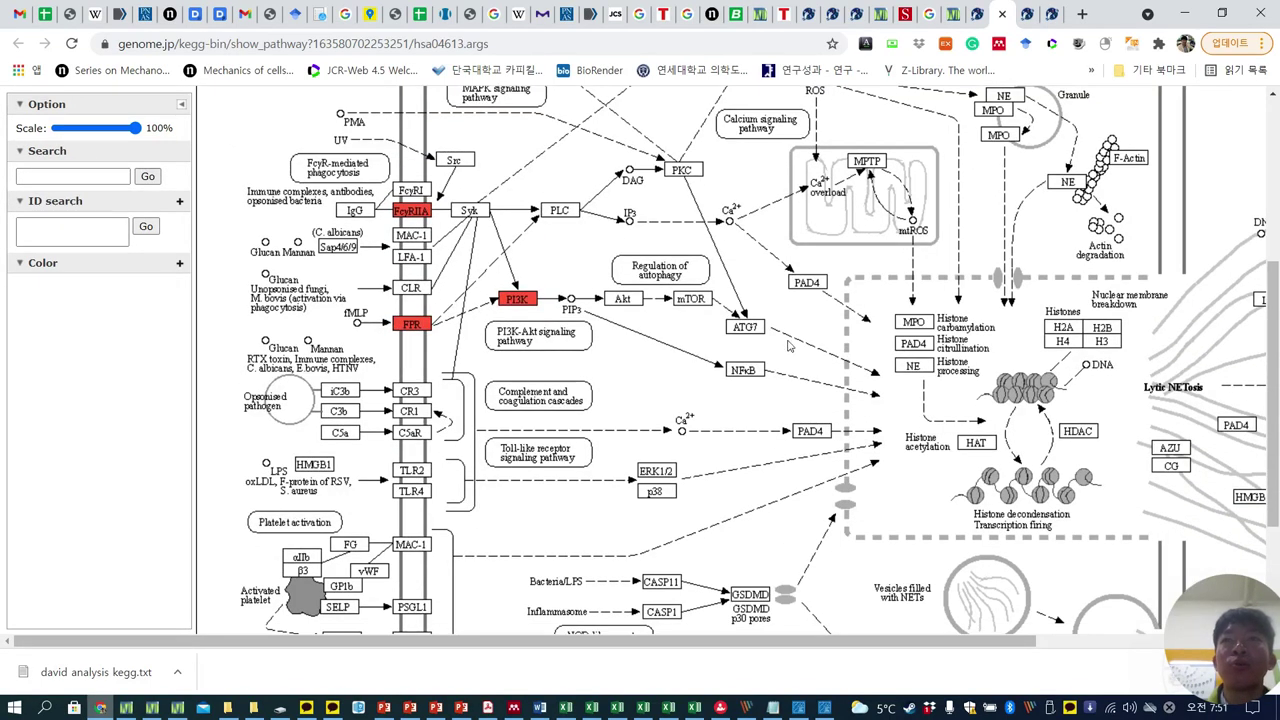
scroll(662, 322, "up", 2)
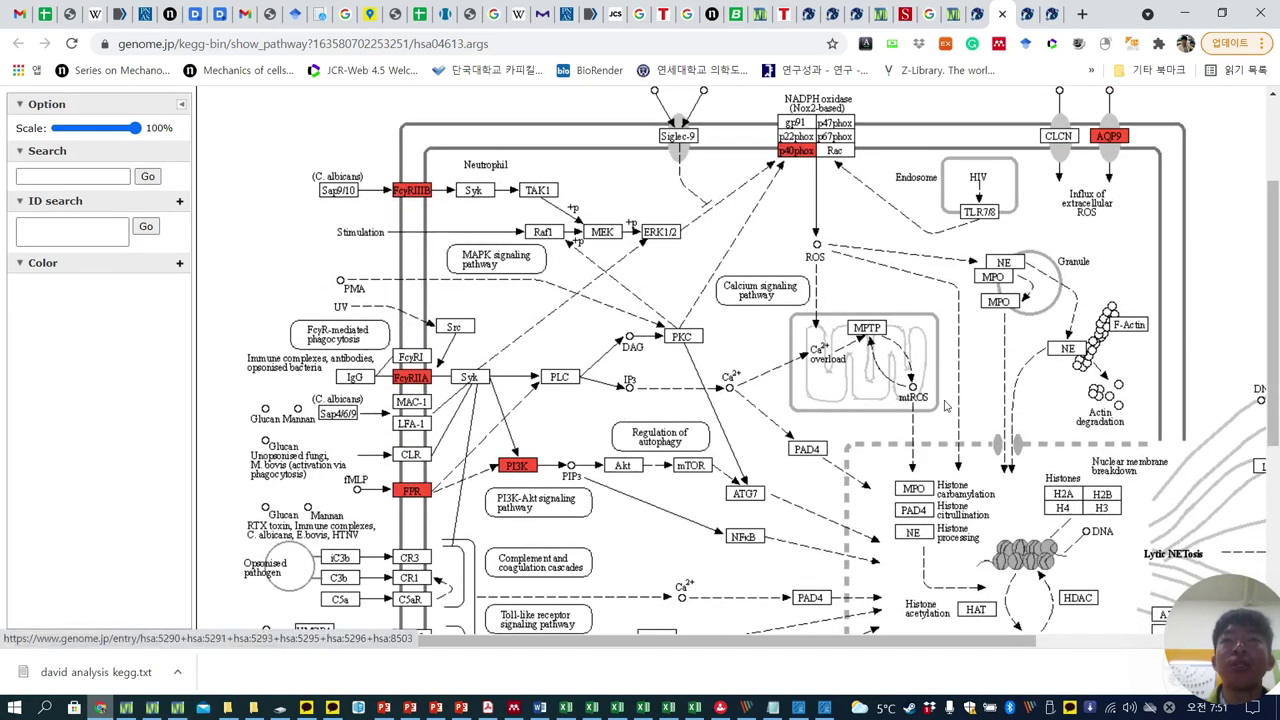
scroll(948, 405, "down", 2)
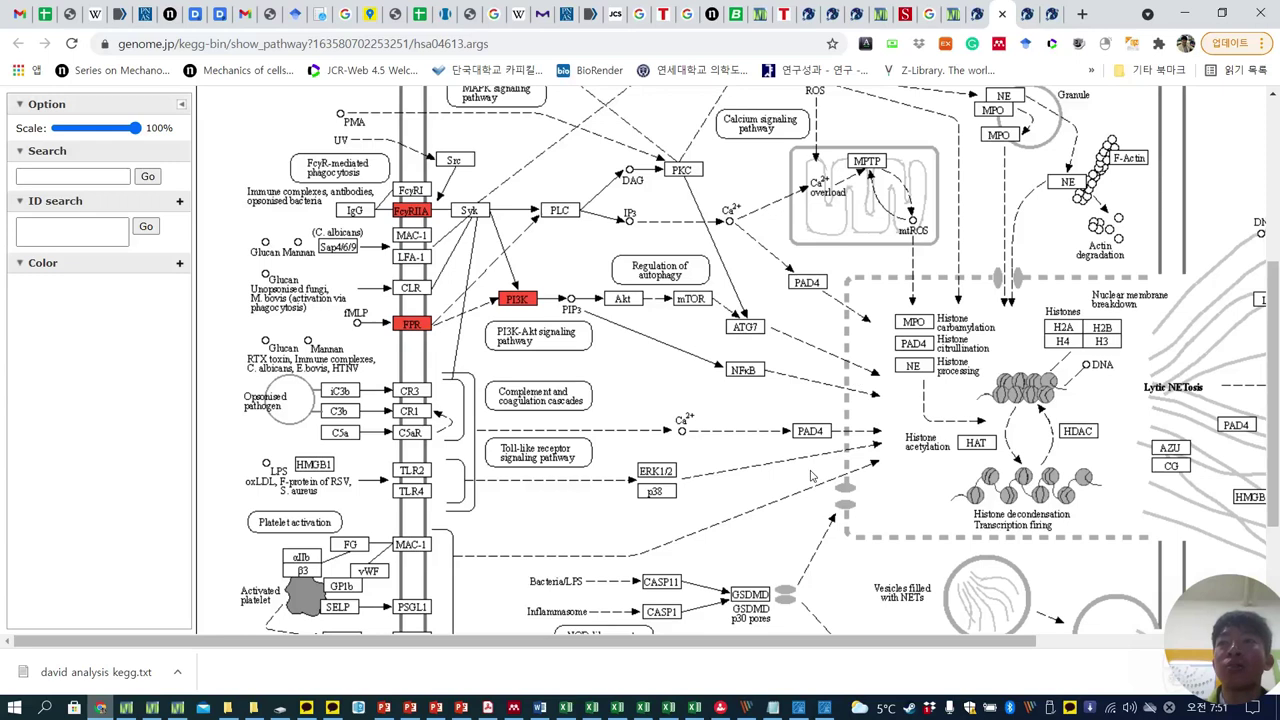
scroll(812, 476, "down", 1)
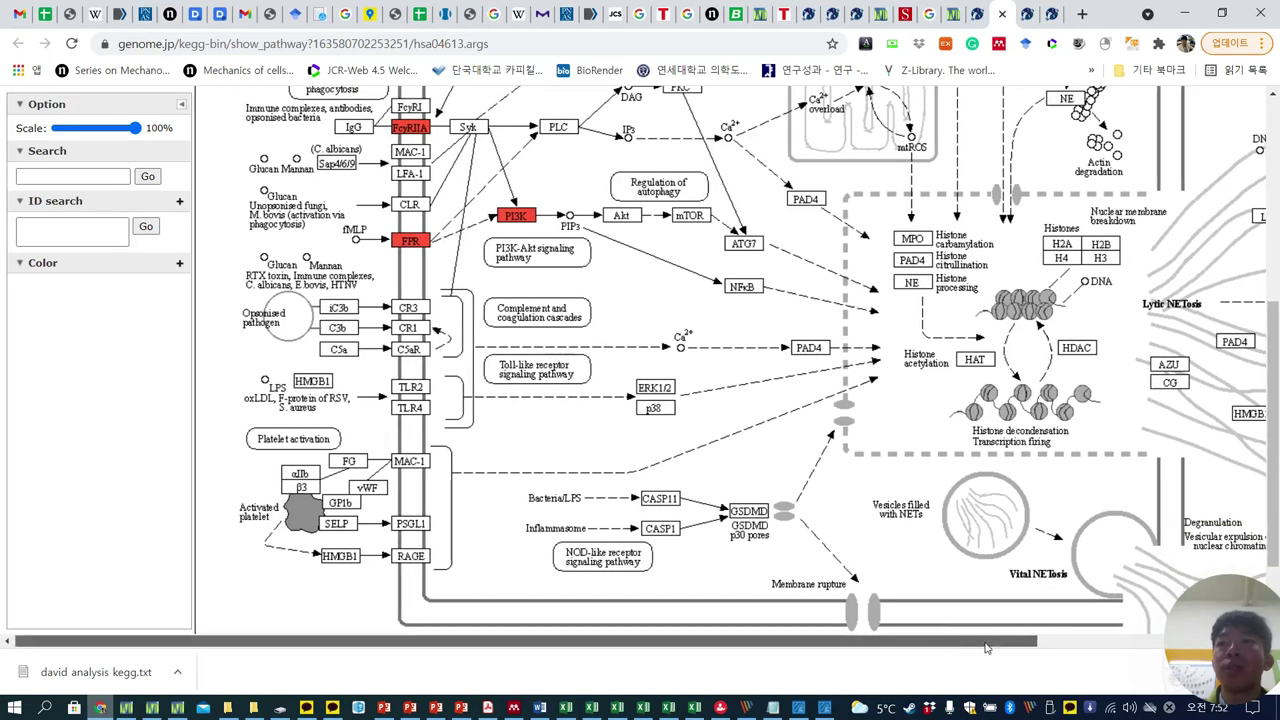
left_click_drag(940, 637, 1104, 637)
scroll(748, 291, "up", 2)
scroll(748, 291, "up", 2)
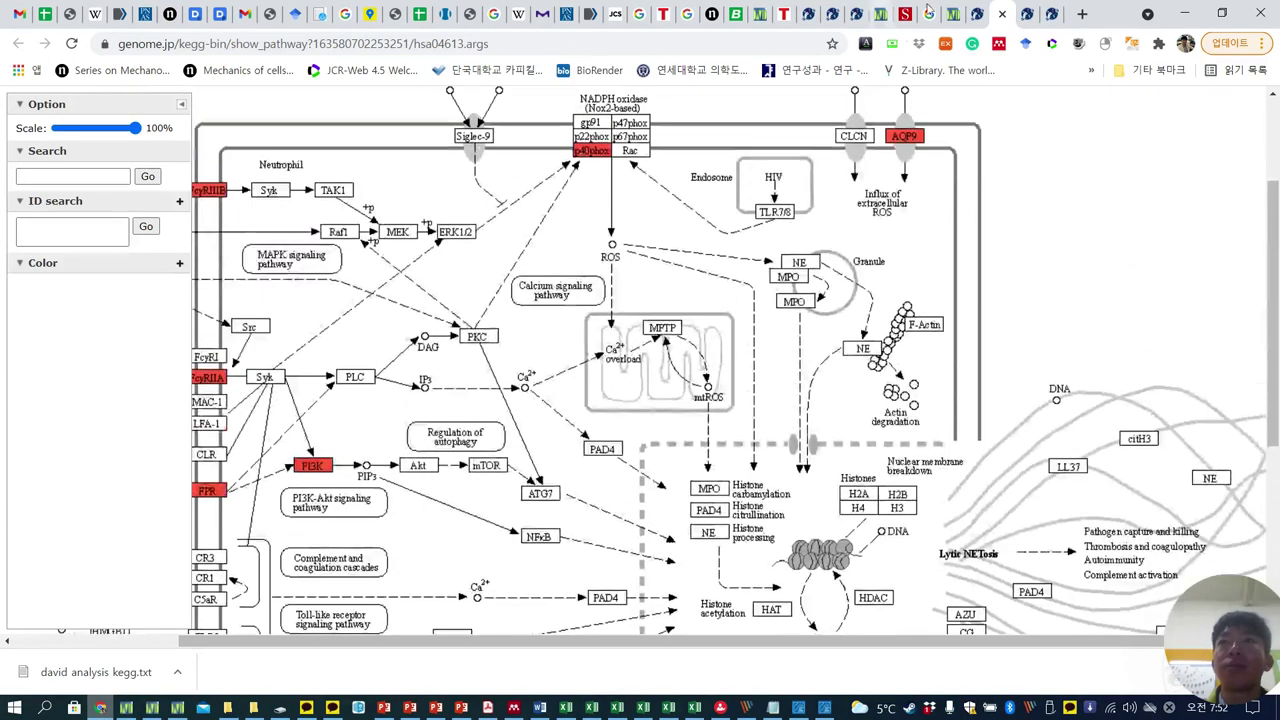
Expand the matched genes of Neutrophil extracellular trap formation in the search results and open the JAK-STAT signaling pathway (hsa04630) map
left_click(977, 14)
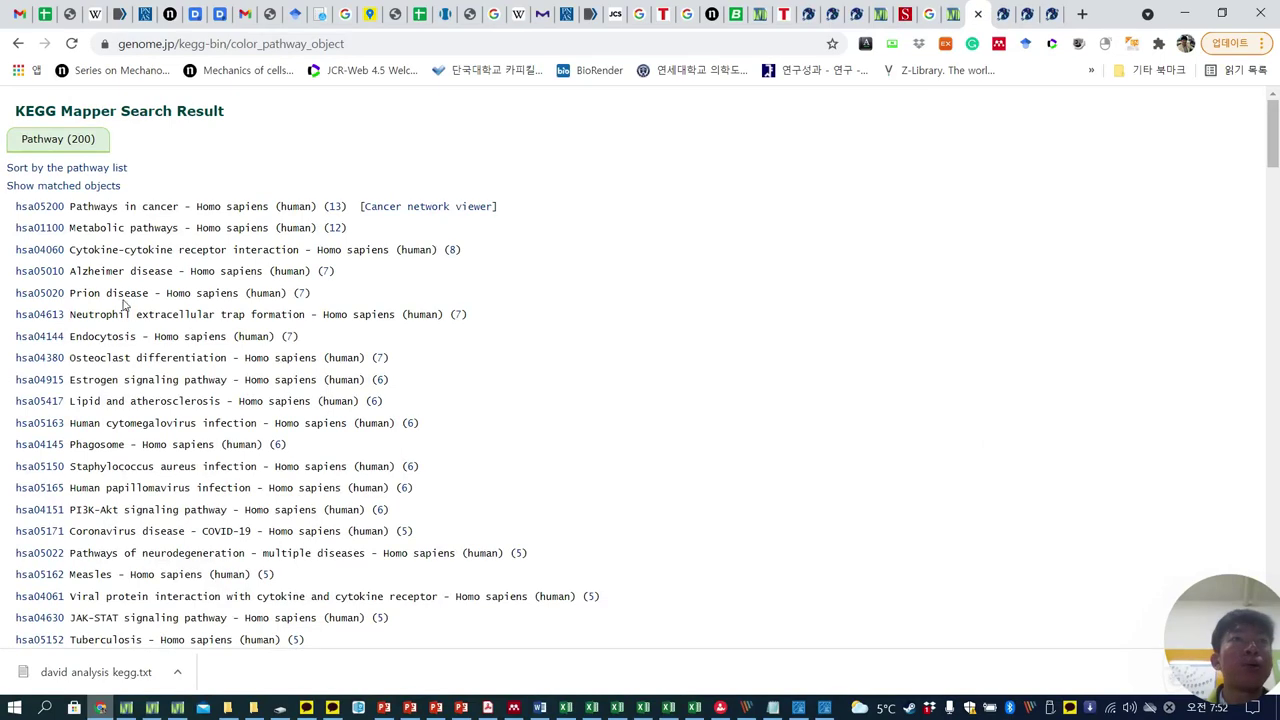
left_click(460, 315)
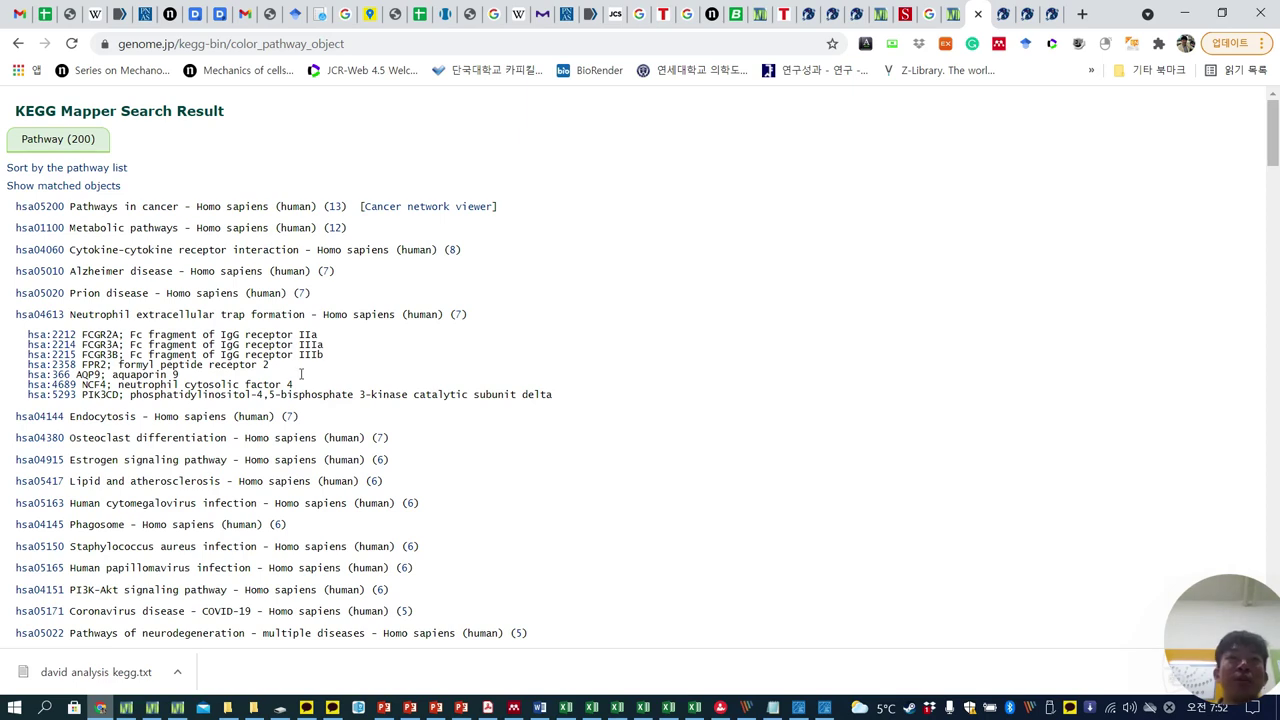
scroll(257, 385, "down", 3)
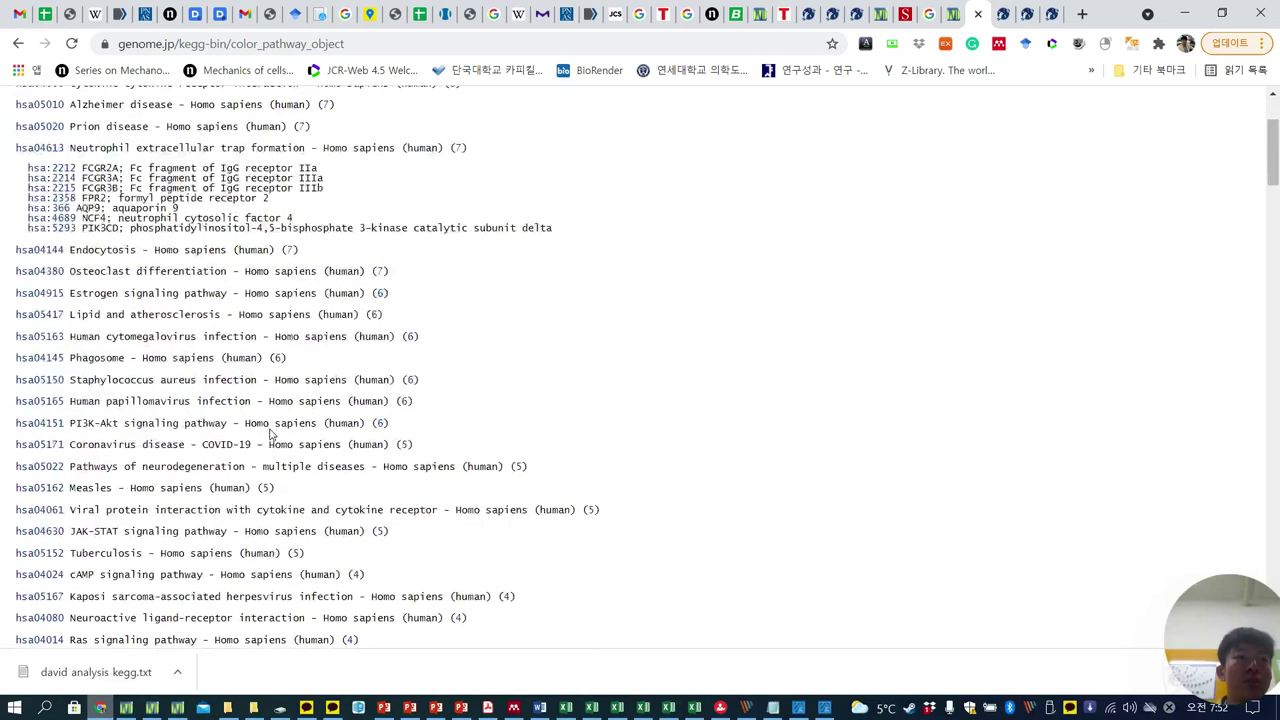
left_click(45, 533)
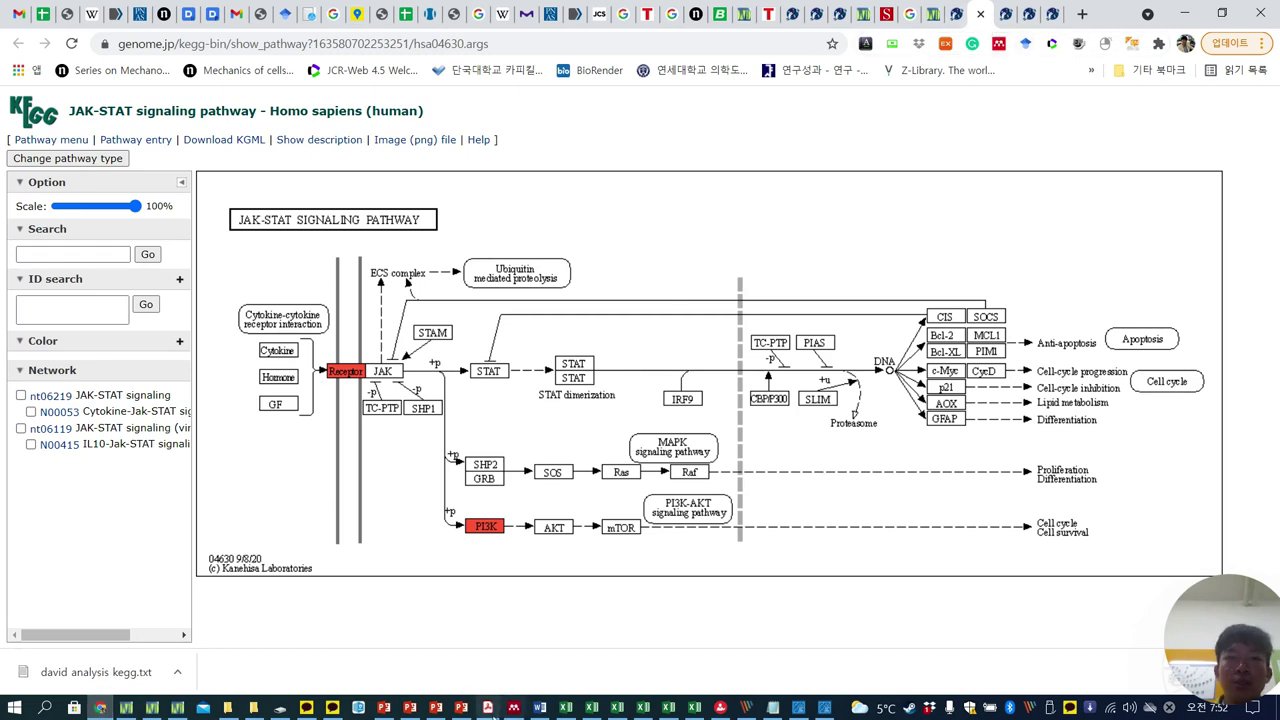
Switch to the RNA-Seq/Microarray DEG Analysis guide in Adobe Acrobat Reader and read its KEGG Mapper instructions through the pathway search result on page 39
left_click(487, 708)
scroll(723, 483, "down", 1)
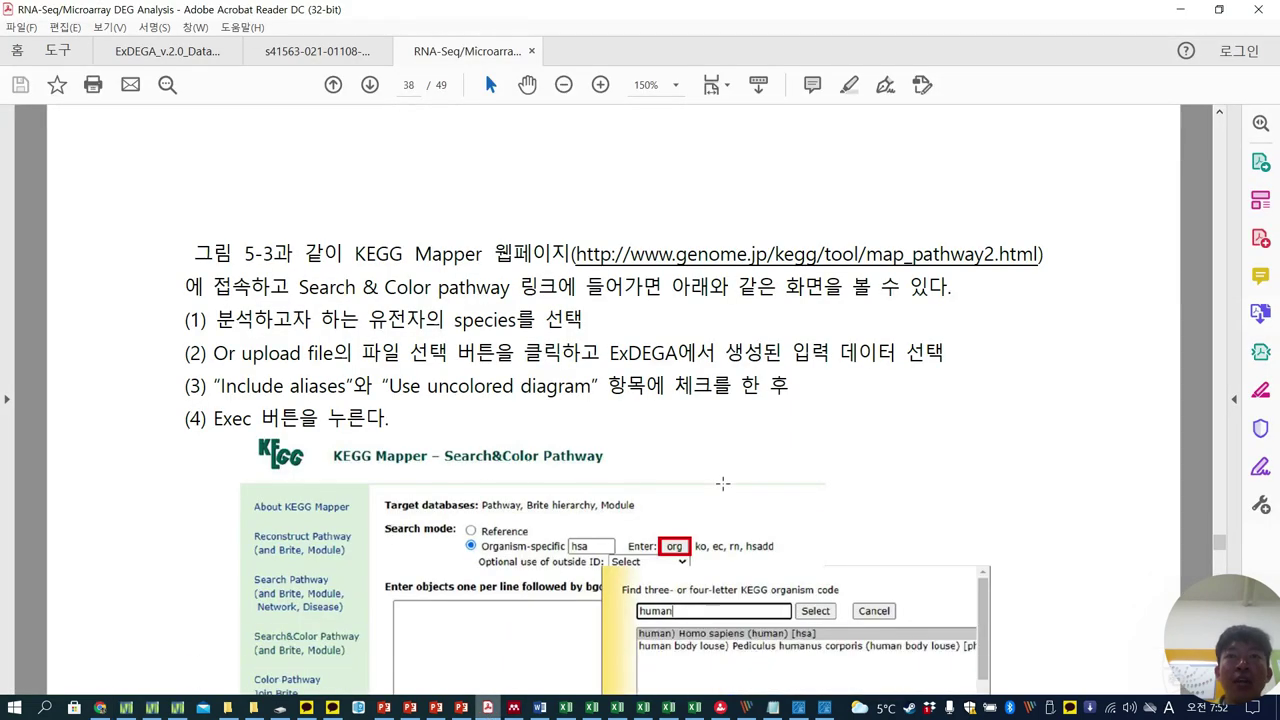
left_click_drag(1222, 543, 1226, 557)
scroll(1227, 557, "down", 4)
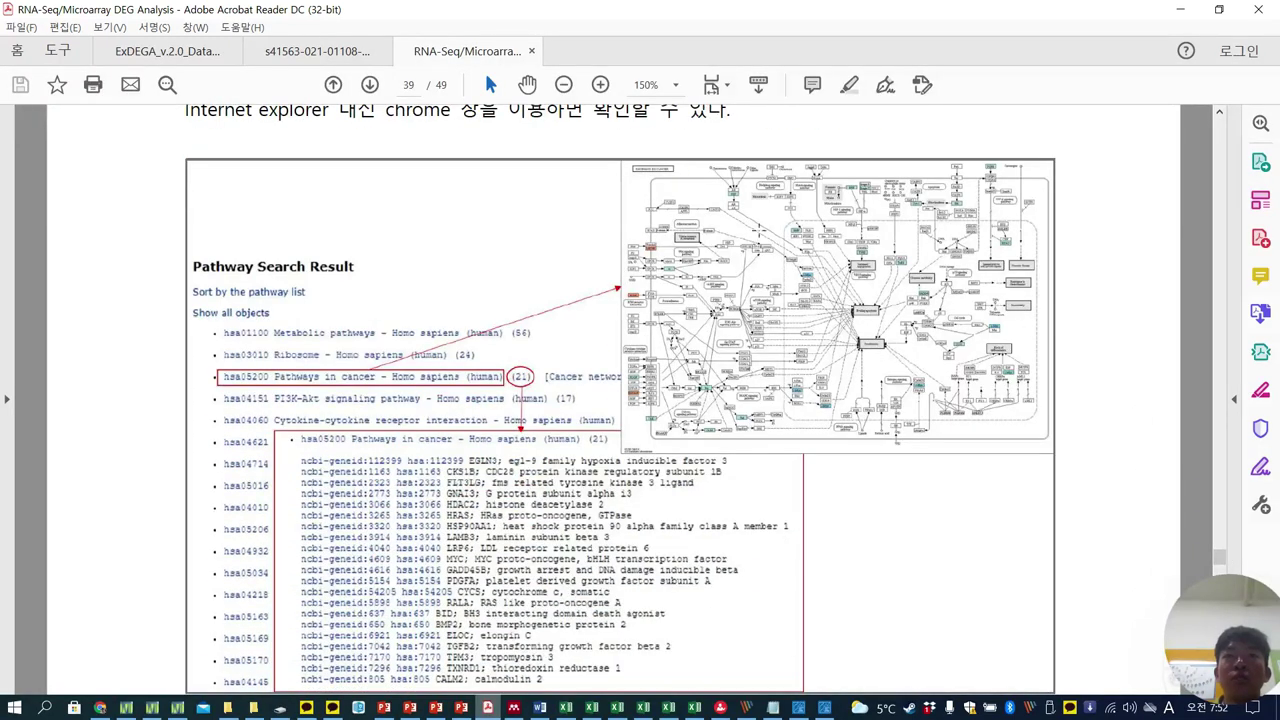
Read the guide's GSEA introduction on page 40 and view the GO and KEGG enrichment figure enlarged in the Mechanobiology PowerPoint presentation
scroll(620, 400, "down", 1)
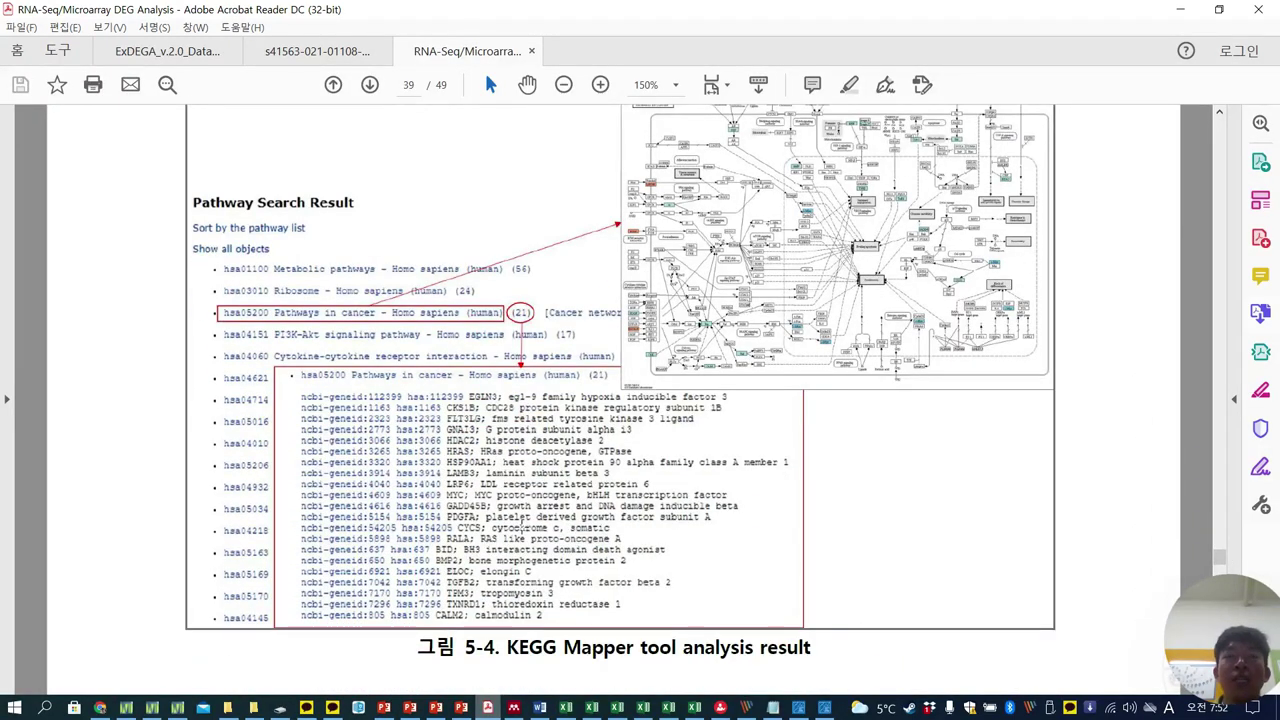
scroll(555, 505, "down", 13)
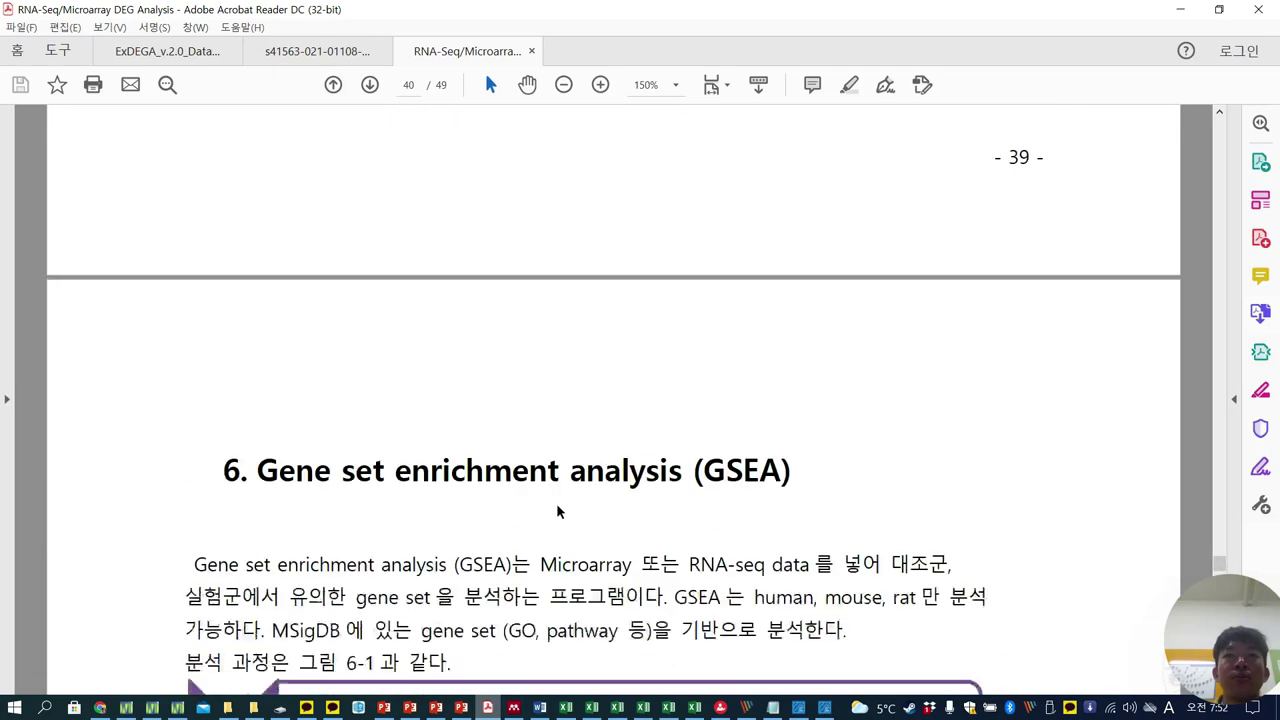
scroll(555, 505, "down", 5)
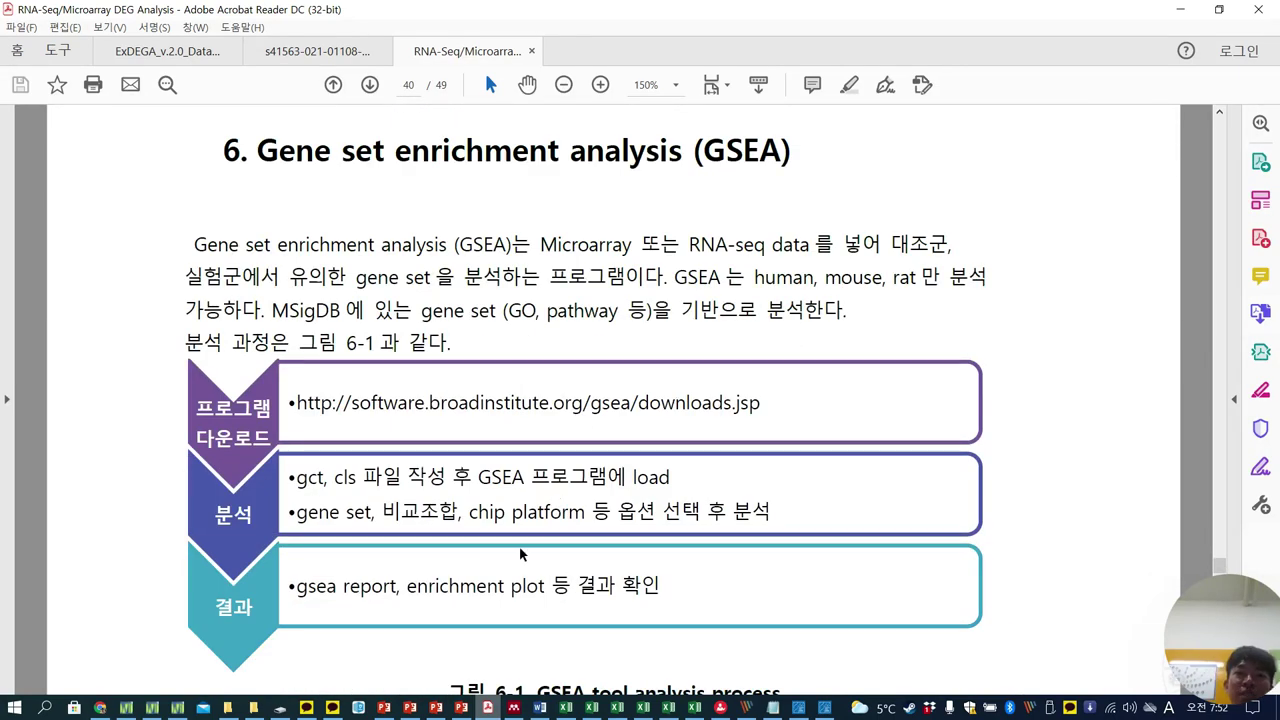
left_click(461, 707)
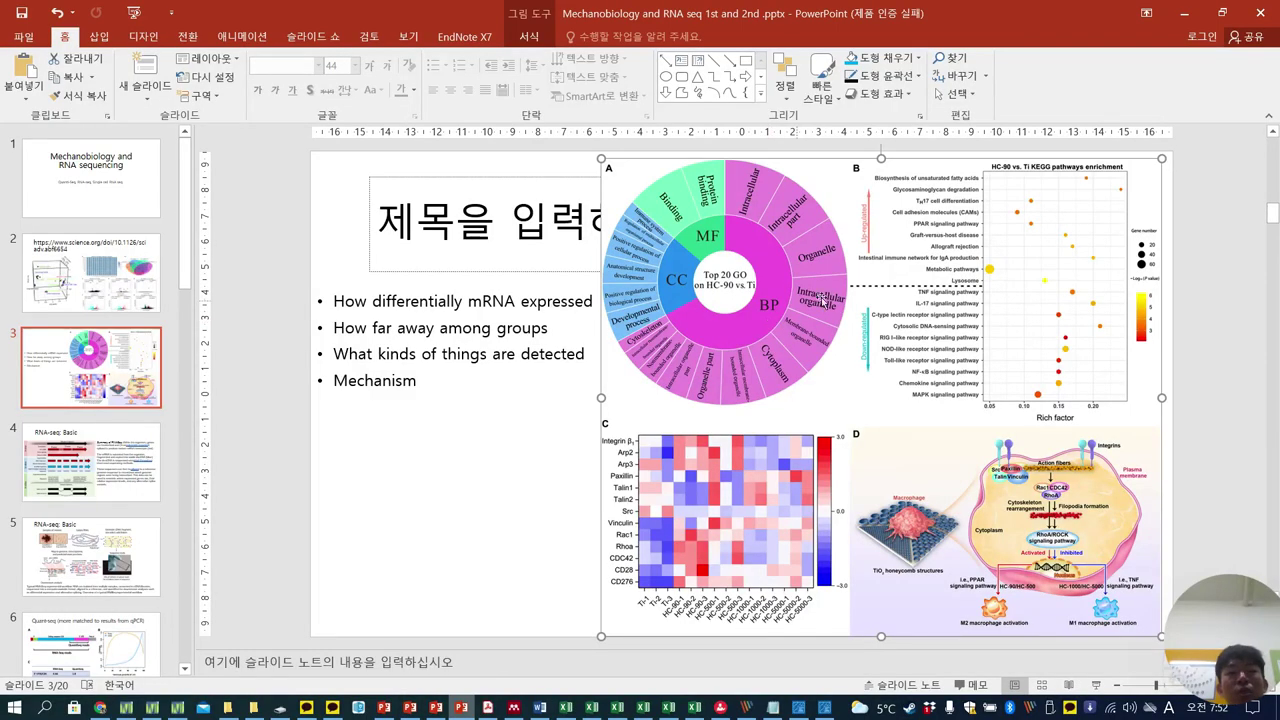
scroll(878, 272, "up", 5, "ctrl")
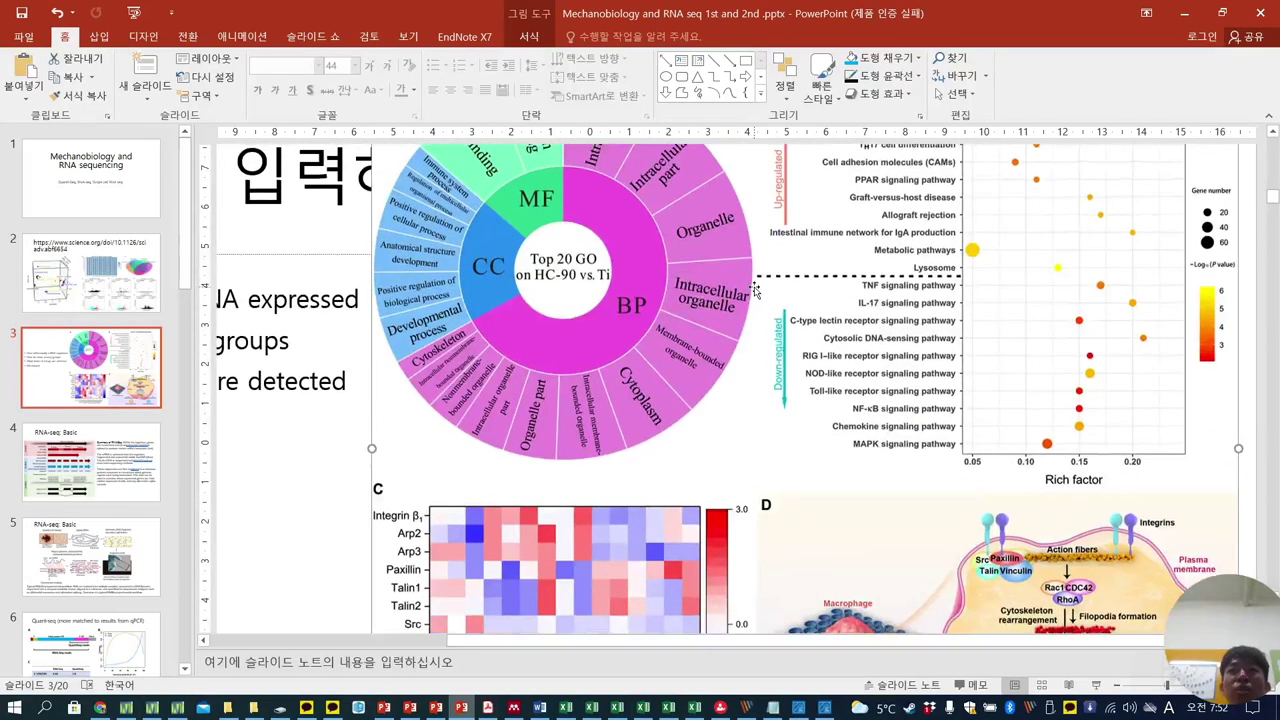
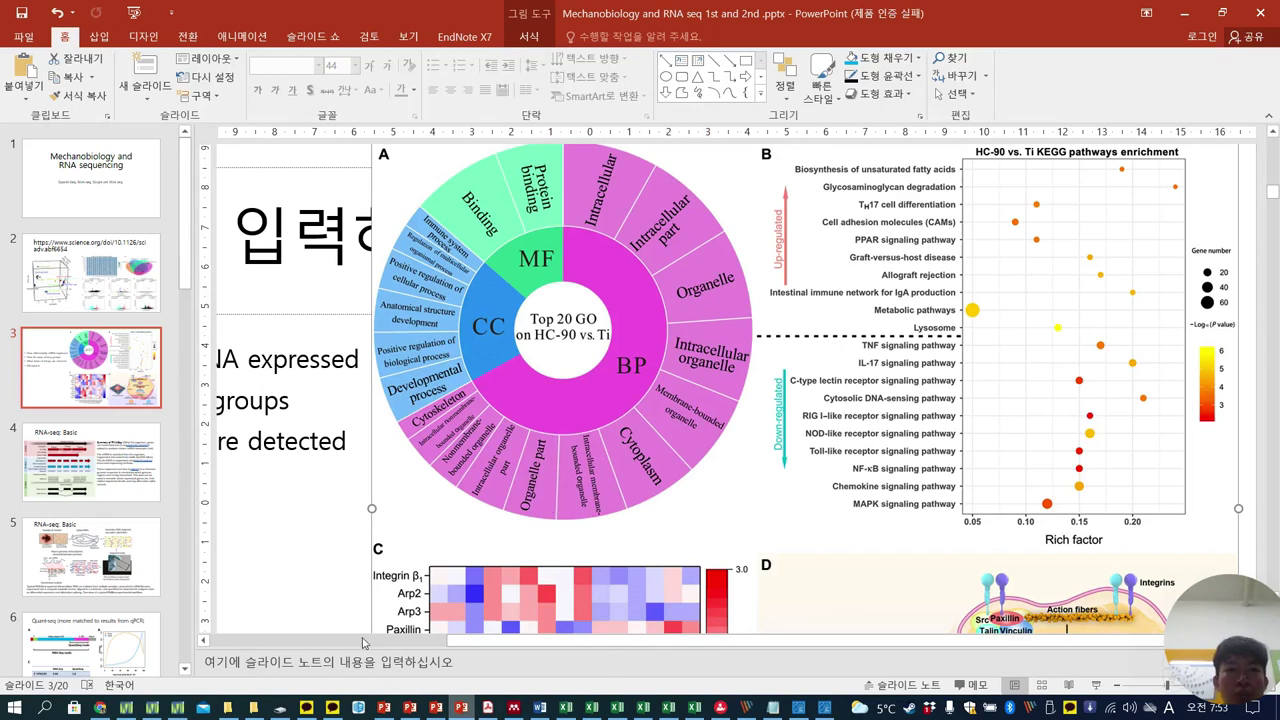
Return to the guide in Adobe Acrobat Reader and open the GSEA downloads link given below Figure 6-1
left_click(487, 707)
scroll(699, 520, "down", 4)
scroll(743, 512, "up", 3)
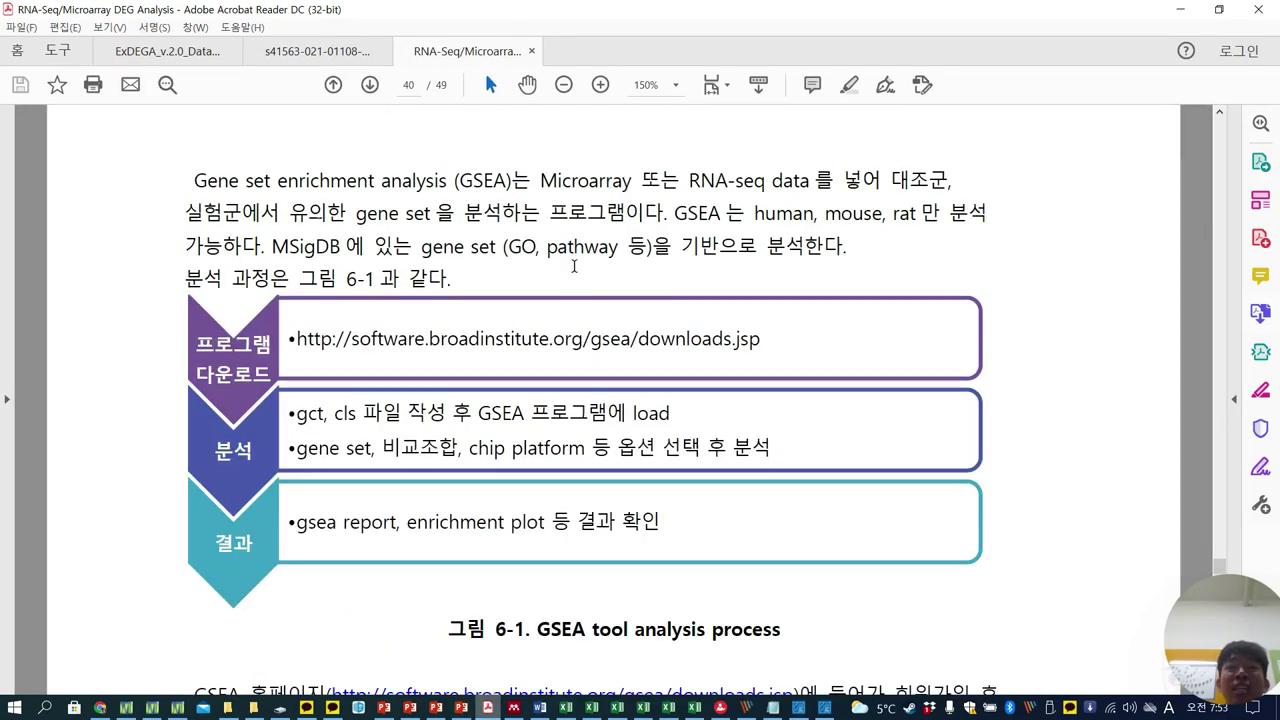
scroll(669, 497, "down", 5)
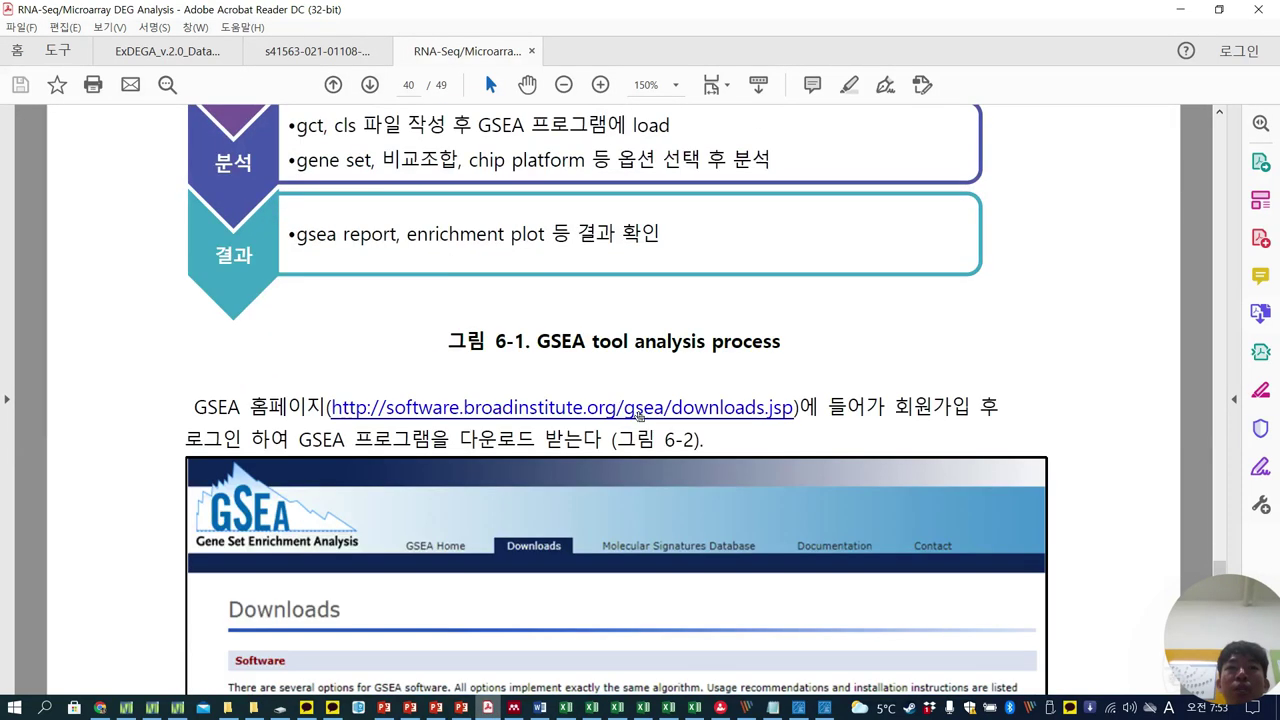
left_click(637, 414)
key("Return")
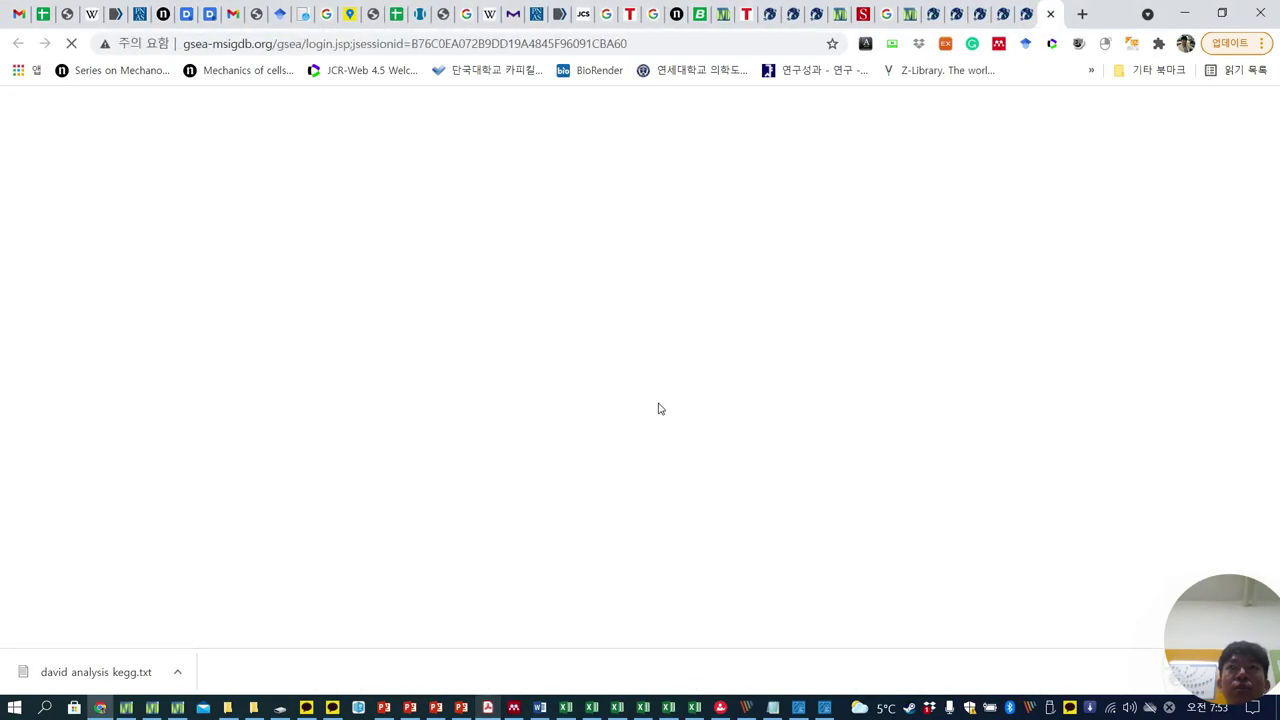
Log in to GSEA/MSigDB with the registered e-mail address and start downloading the GSEA v4.1.0 installer for Windows
left_click(170, 395)
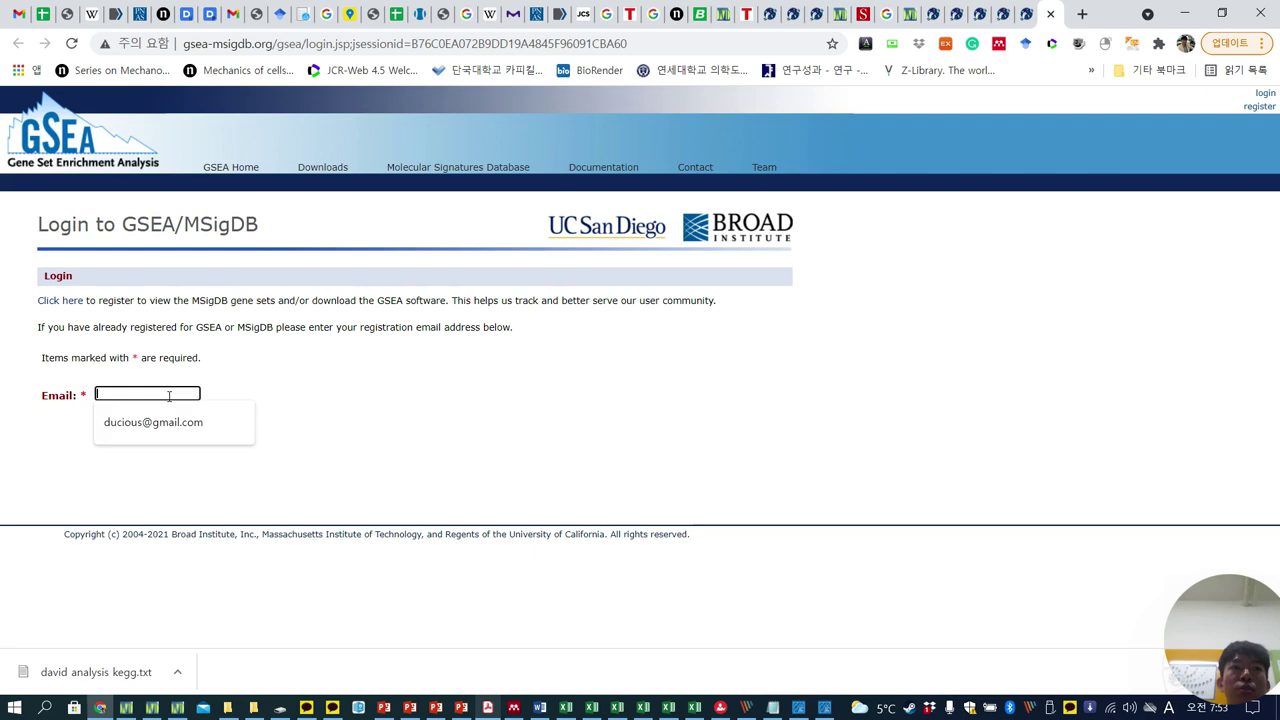
left_click(170, 418)
left_click(108, 434)
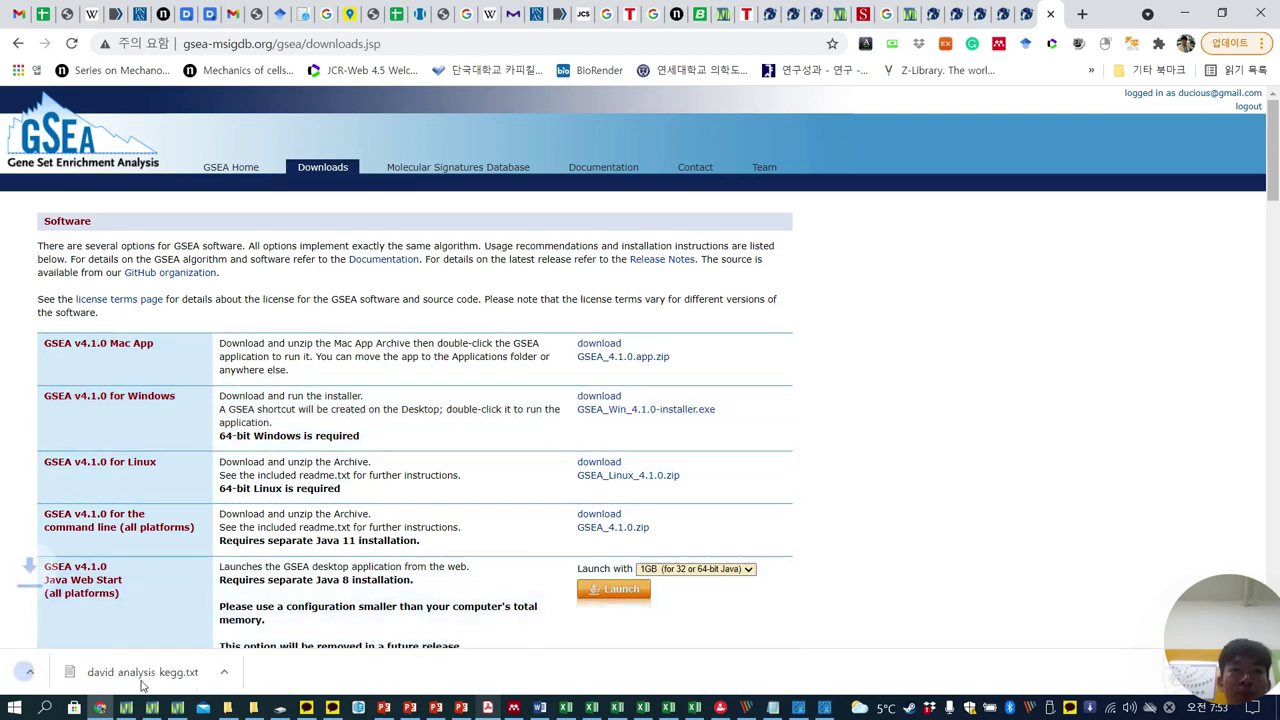
Pause the running download of the GSEA_Win_4.1.0 installer
right_click(110, 682)
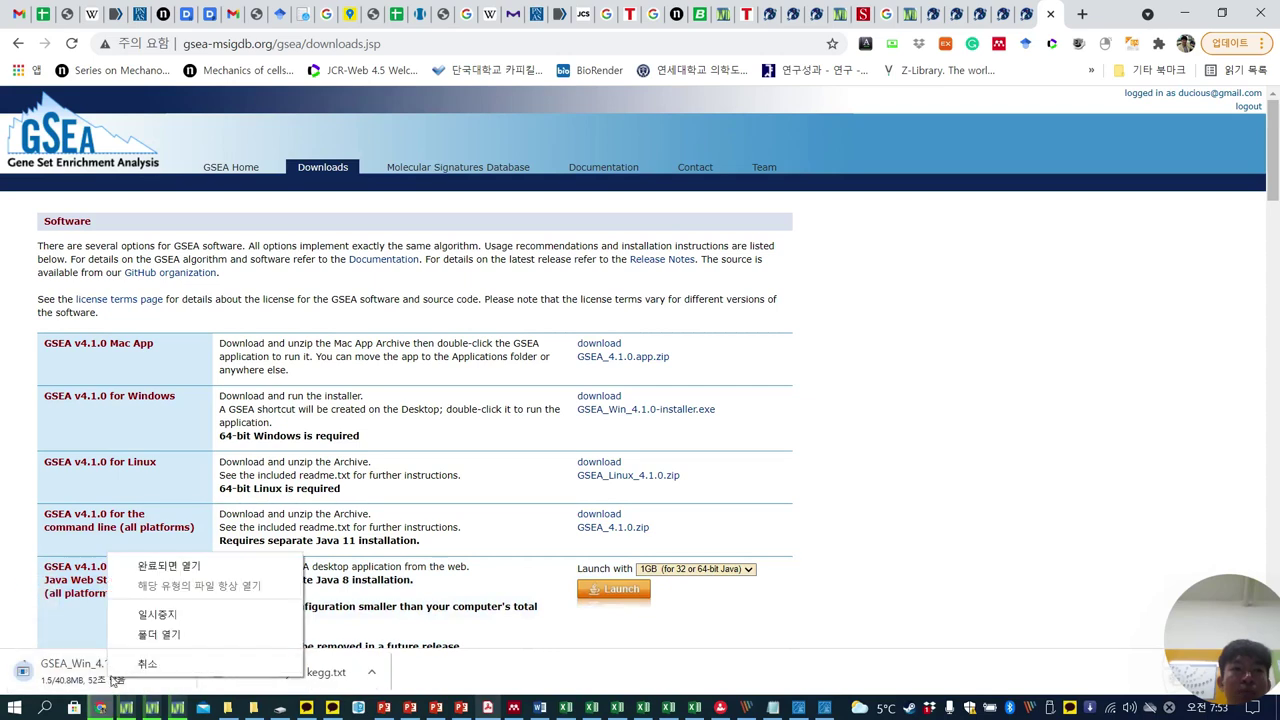
left_click(165, 625)
right_click(126, 678)
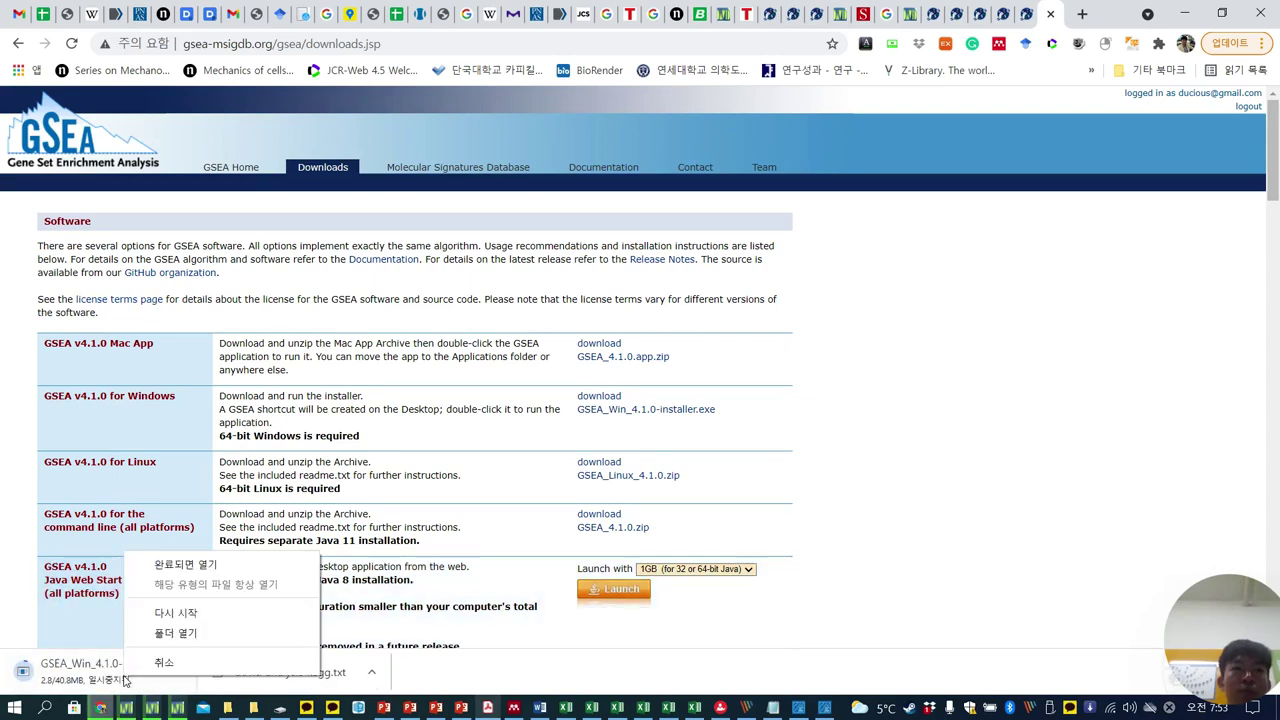
left_click(913, 389)
Minimize the browser, guide and Excel windows, and close the ExDEGA Graphic Plus and PCA Plot 2D/3D windows
left_click(1184, 13)
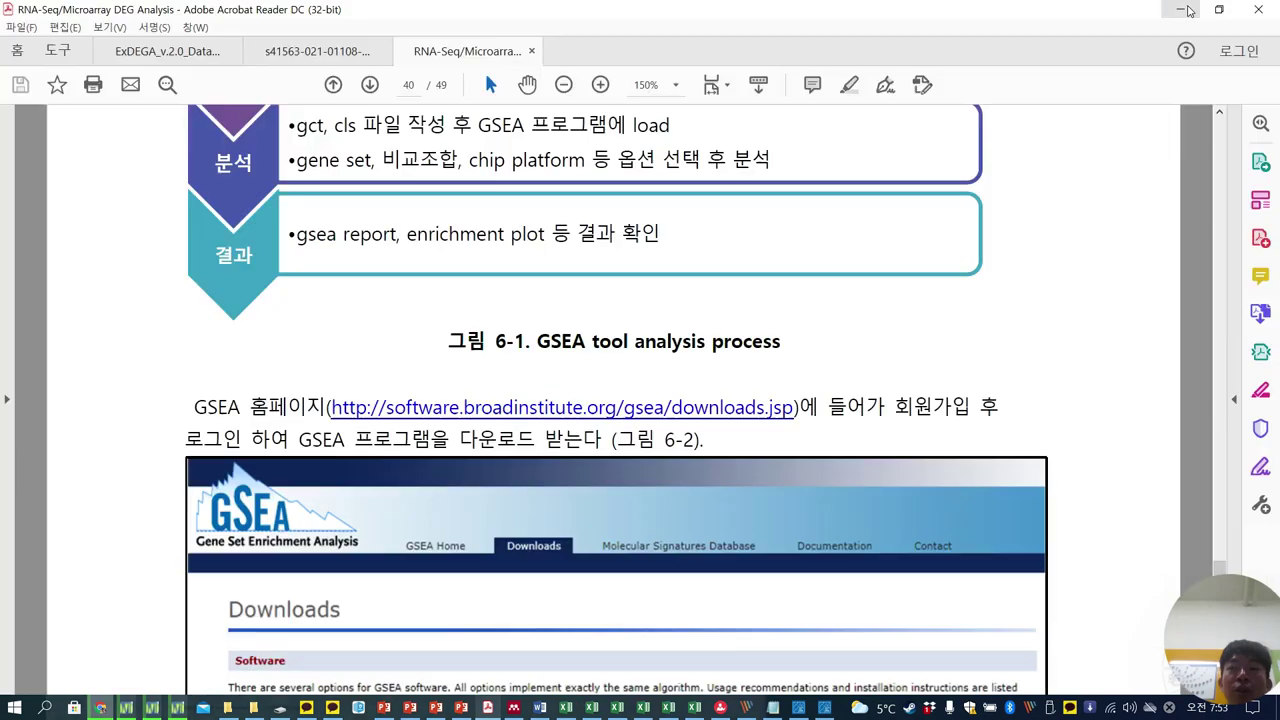
left_click(1183, 10)
left_click(1184, 12)
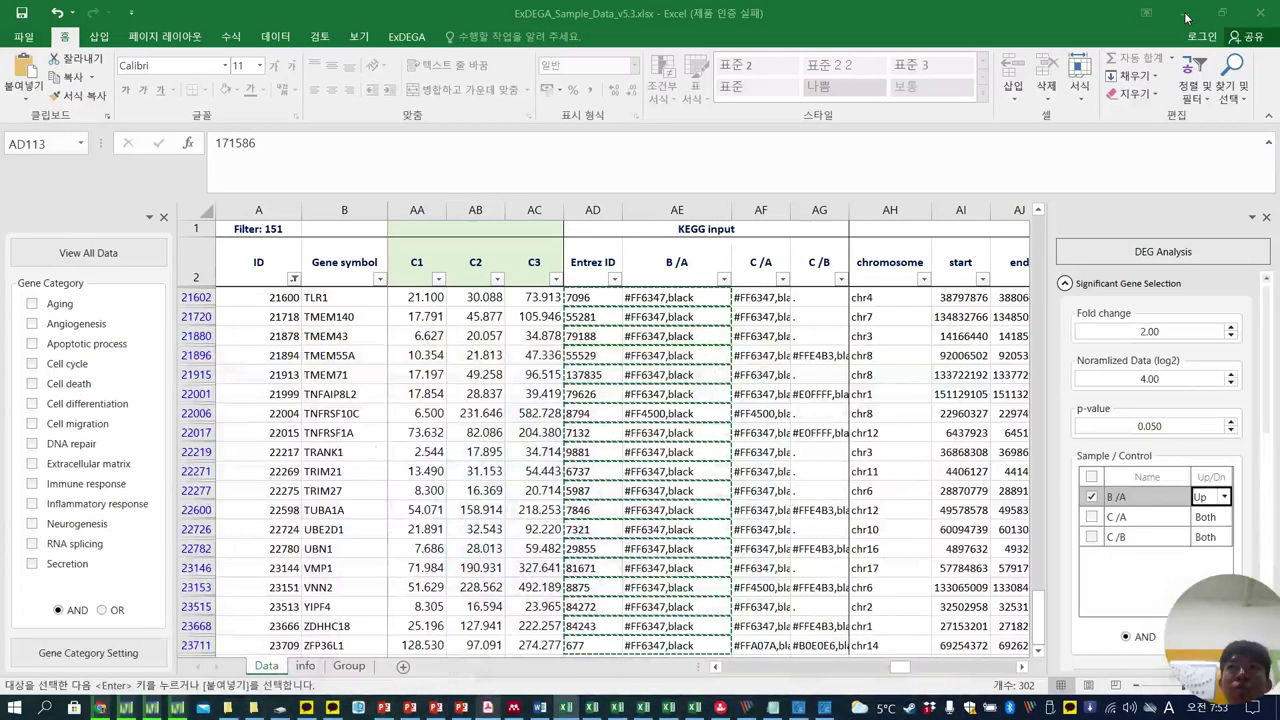
left_click(1185, 16)
left_click(1184, 18)
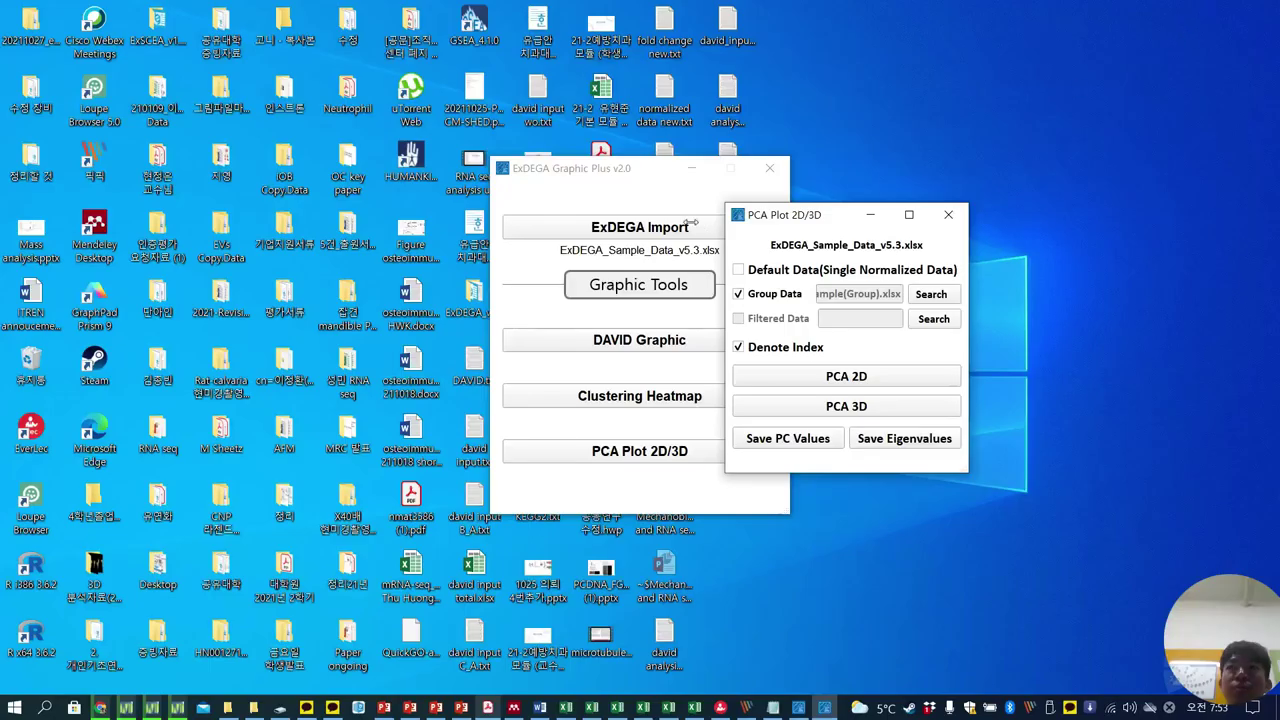
left_click(769, 167)
left_click(962, 219)
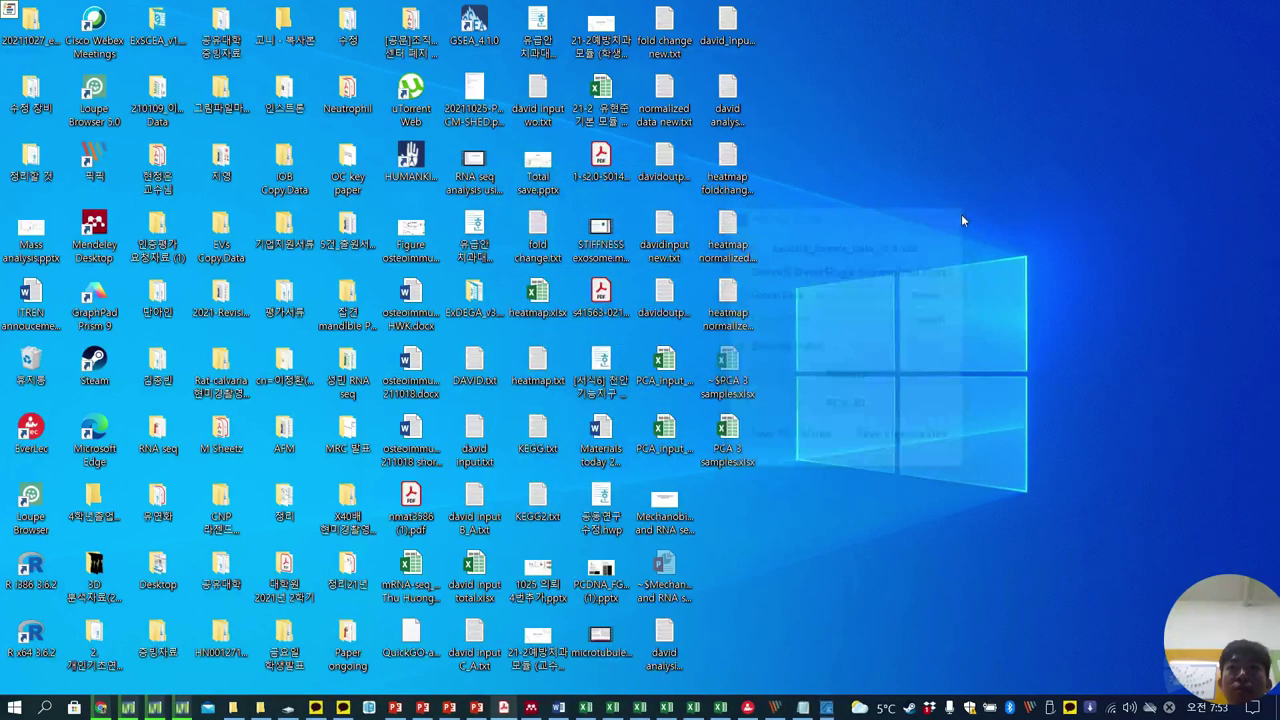
Close the PCA 3 samples.xlsx workbook and the last remaining Excel window in the row of open workbooks
left_click(738, 708)
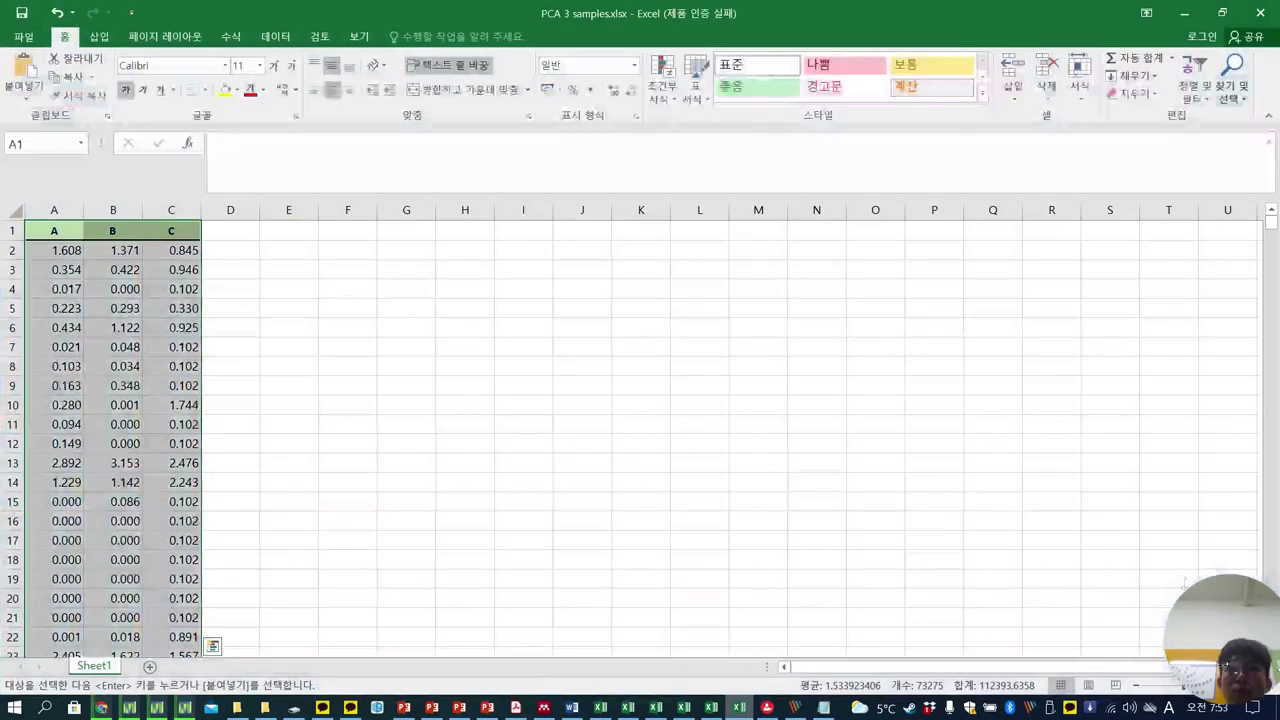
left_click(1260, 13)
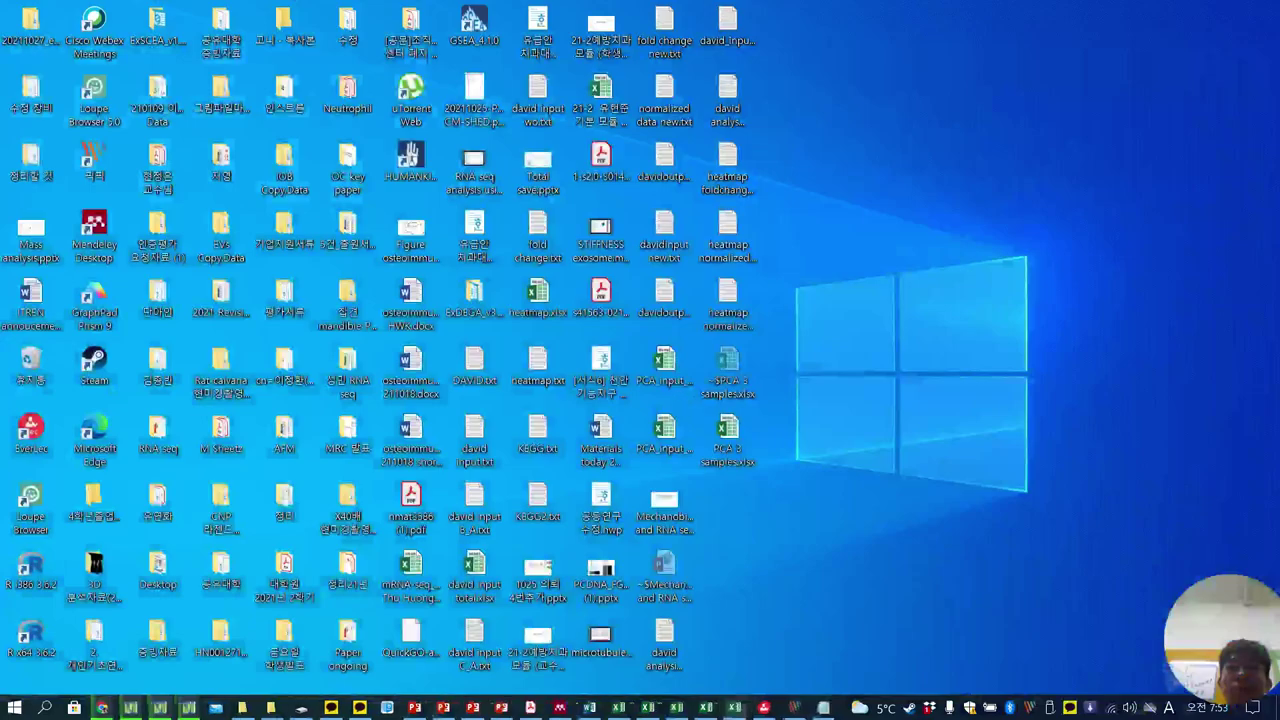
right_click(736, 706)
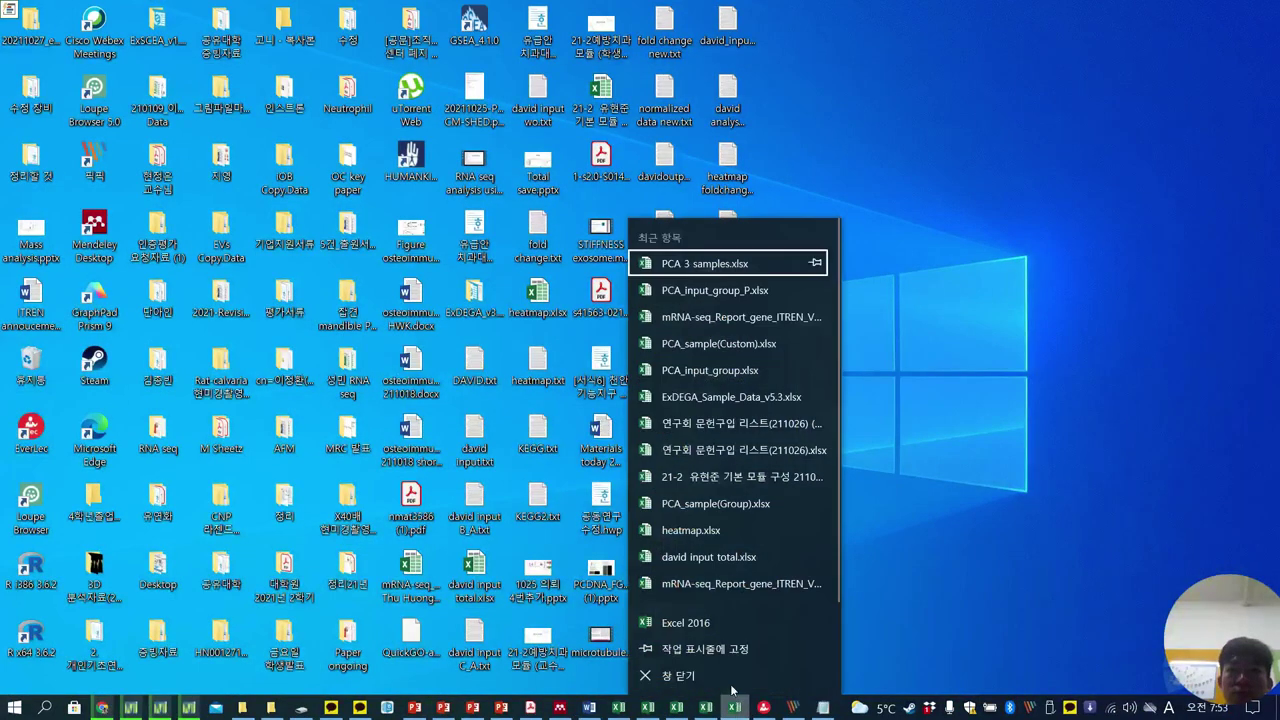
left_click(737, 675)
Bring up the mRNA-seq report workbook, and close davidoutputnew.txt without saving its changes
right_click(724, 708)
left_click(736, 583)
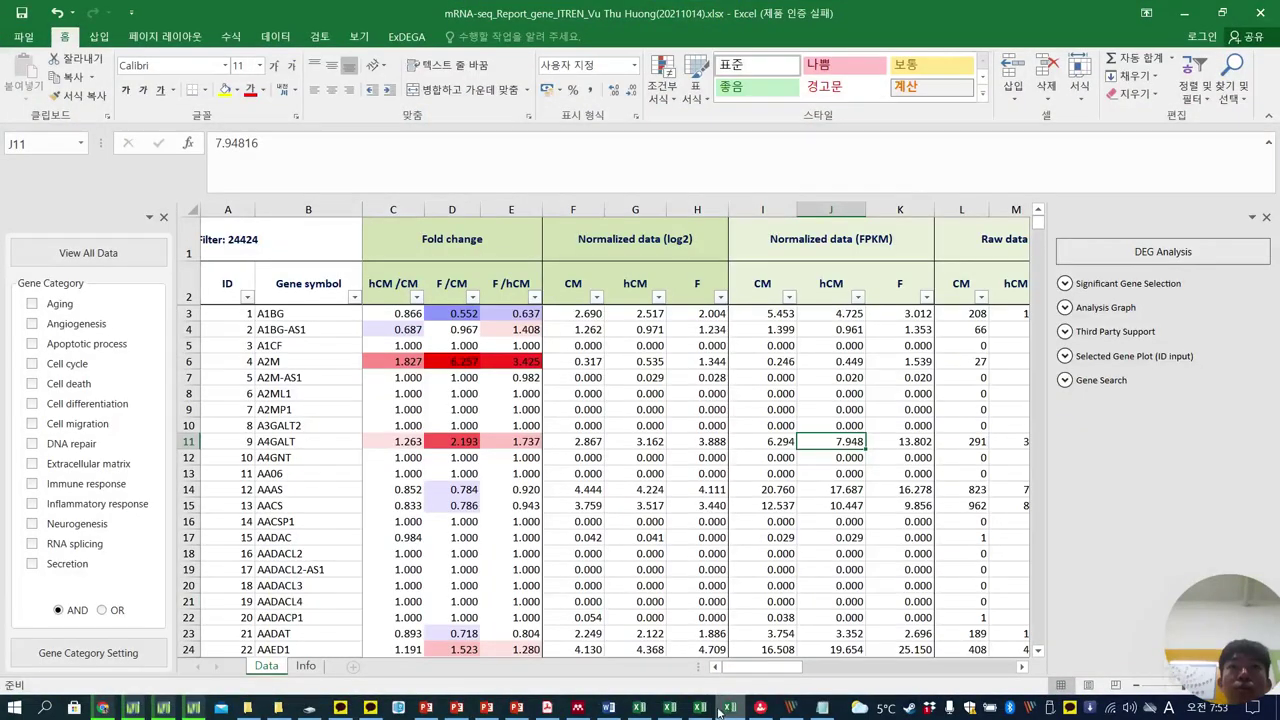
left_click(701, 708)
right_click(703, 708)
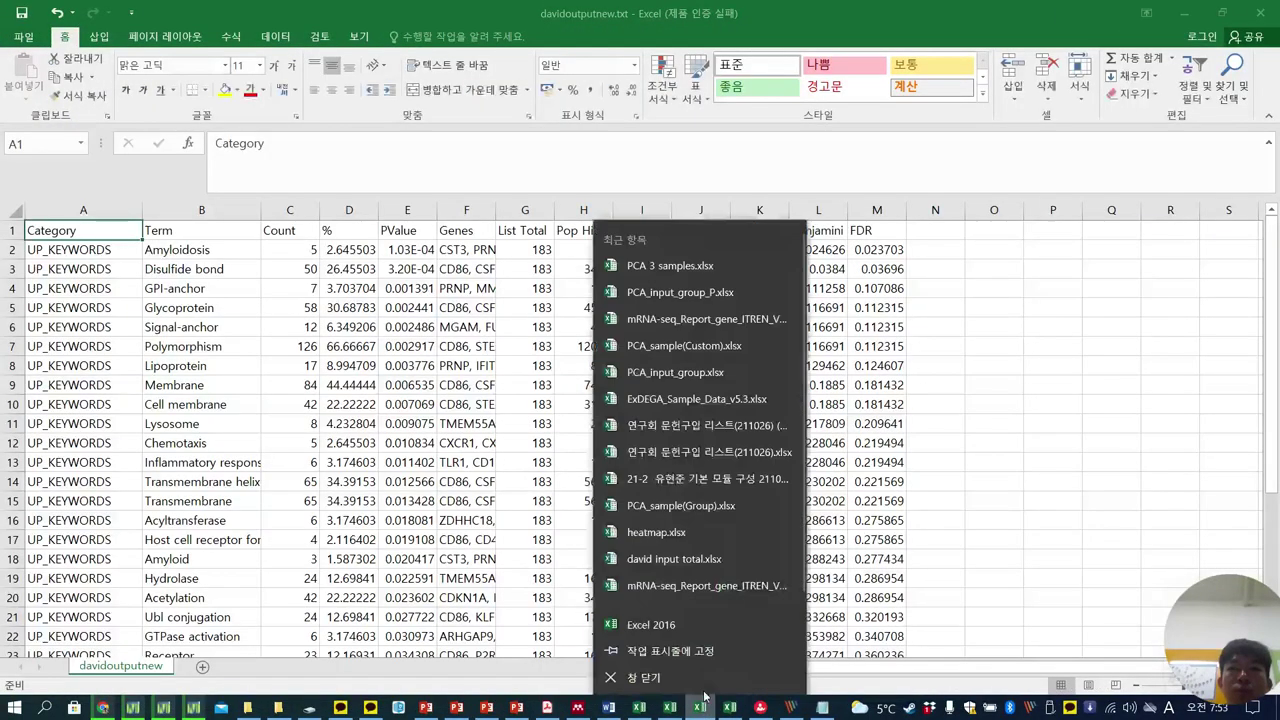
left_click(650, 675)
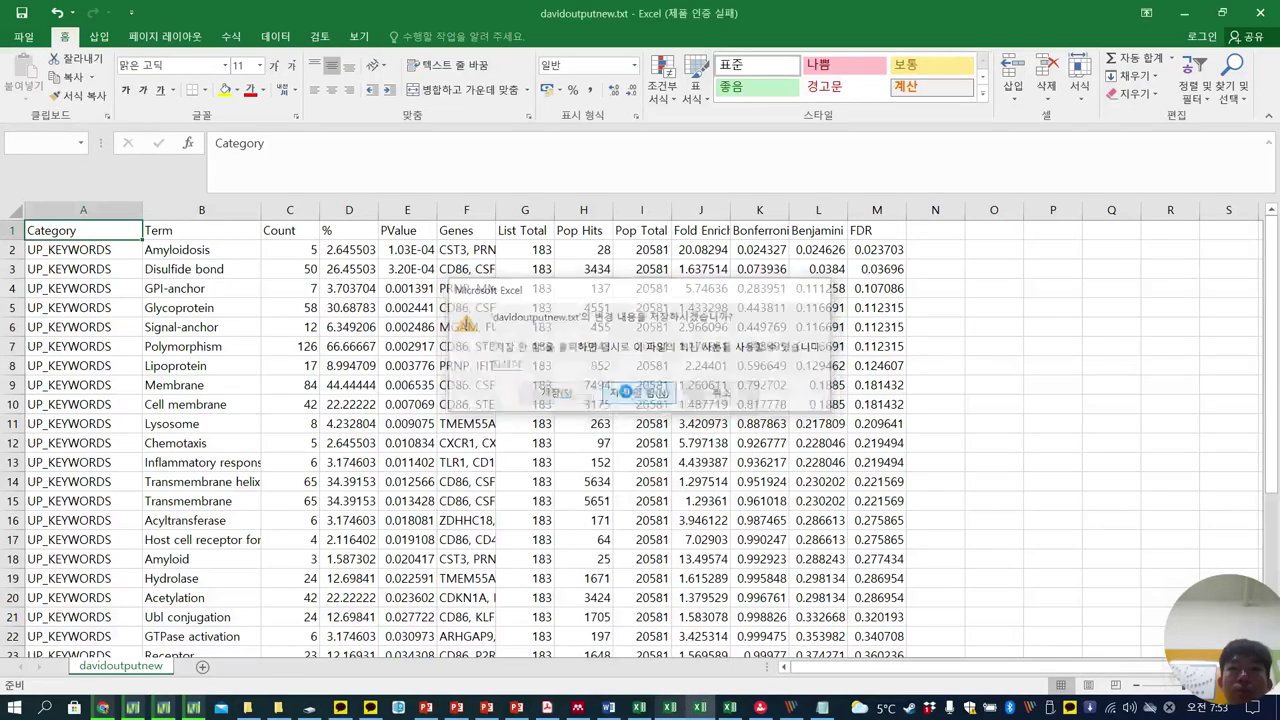
left_click(639, 393)
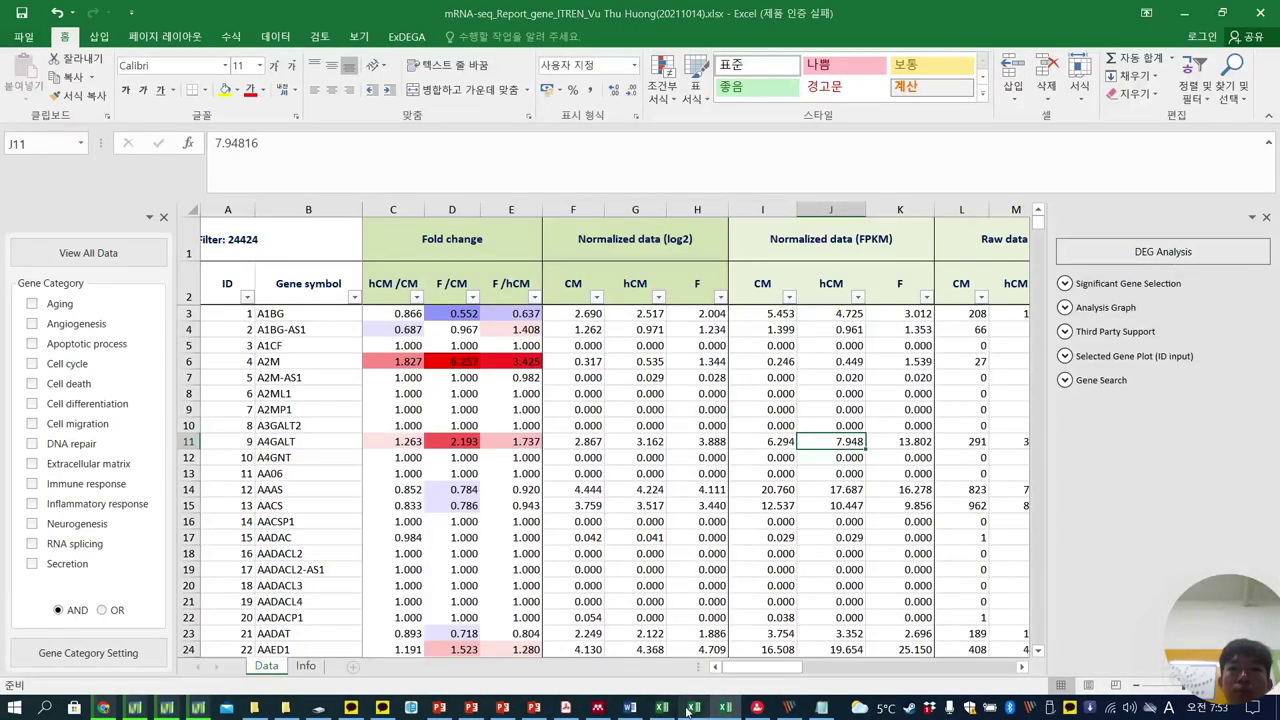
Close the normalized data new.txt workbook without saving its changes
left_click(690, 708)
right_click(691, 706)
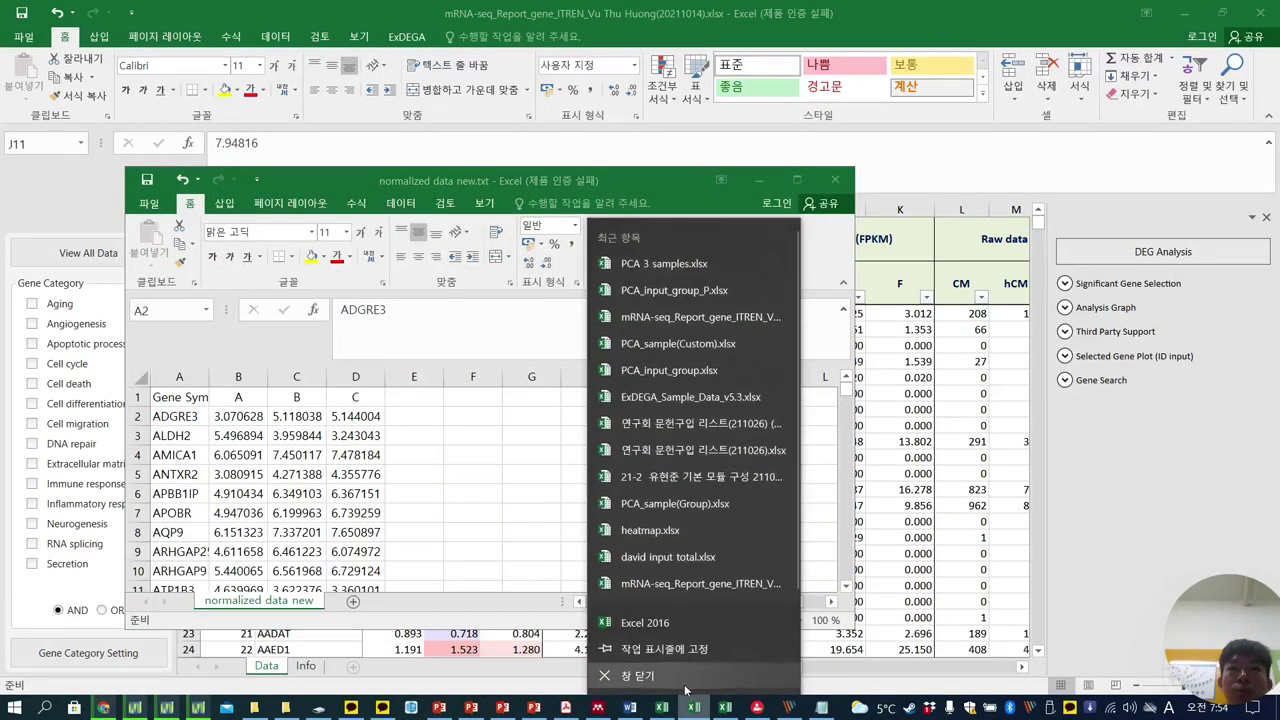
left_click(638, 675)
left_click(640, 395)
Try to close the ExDEGA_Sample_Data_v5.3.xlsx workbook
left_click(690, 708)
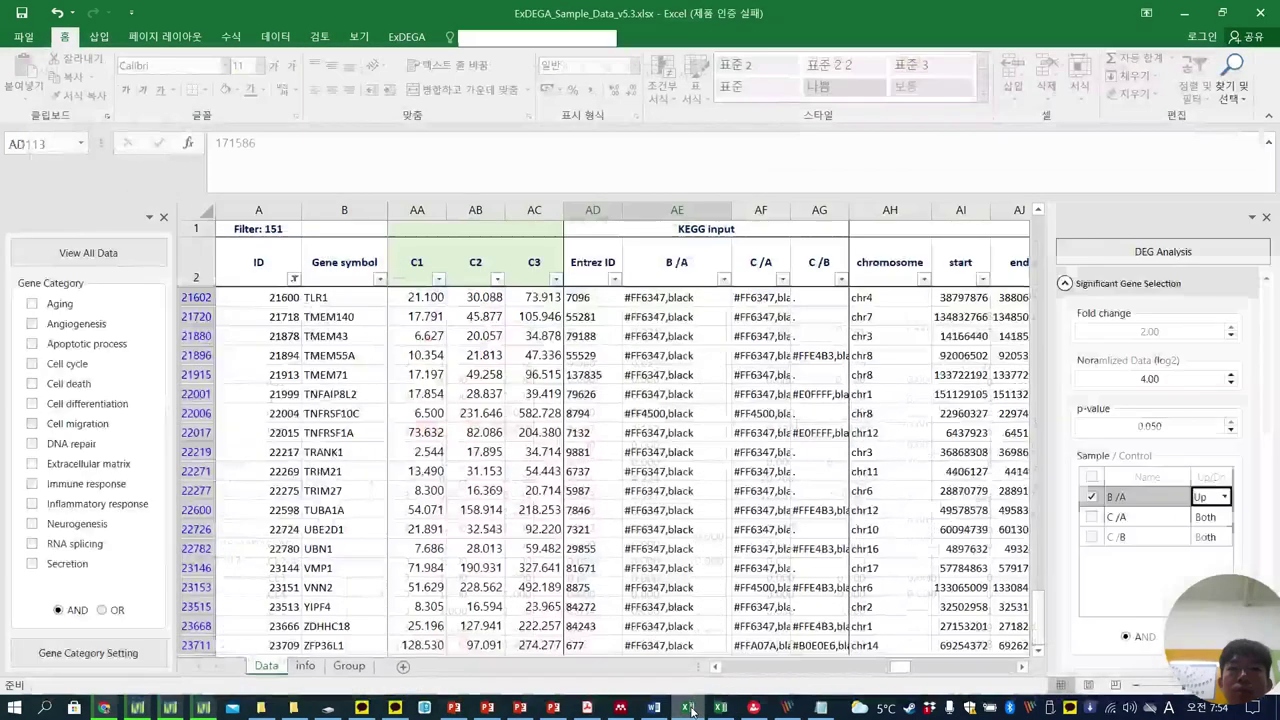
right_click(690, 708)
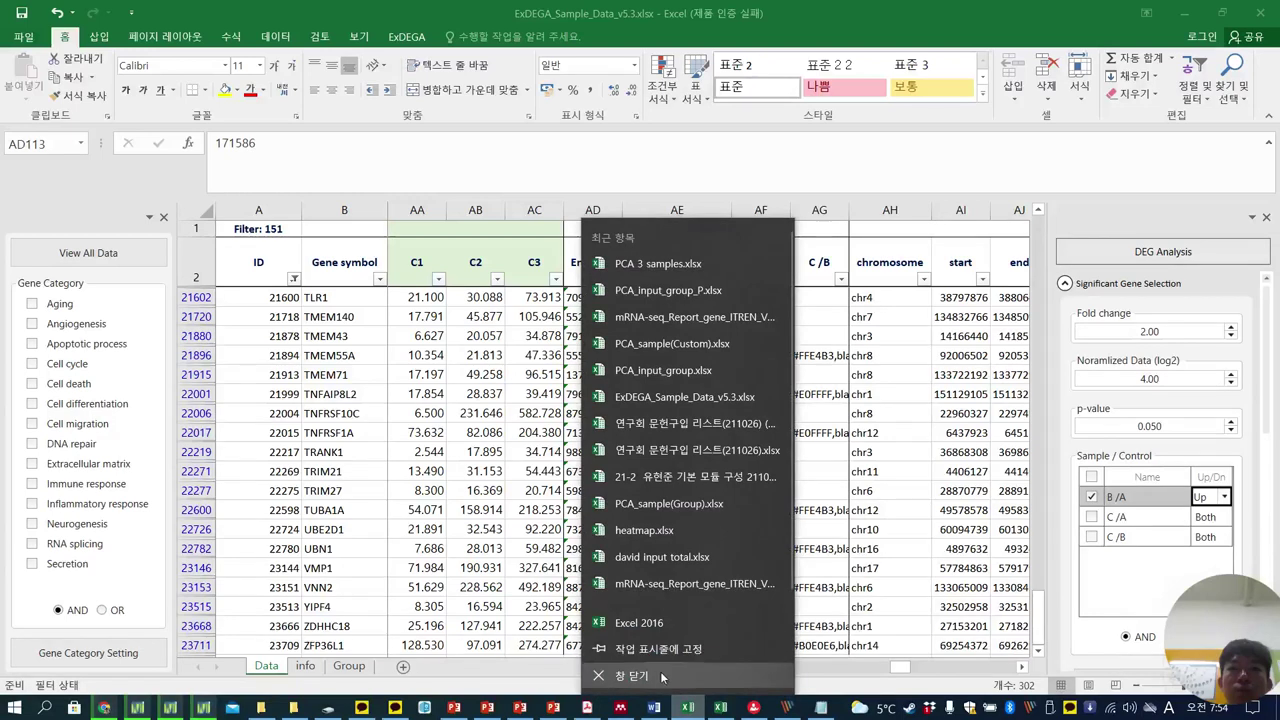
left_click(661, 677)
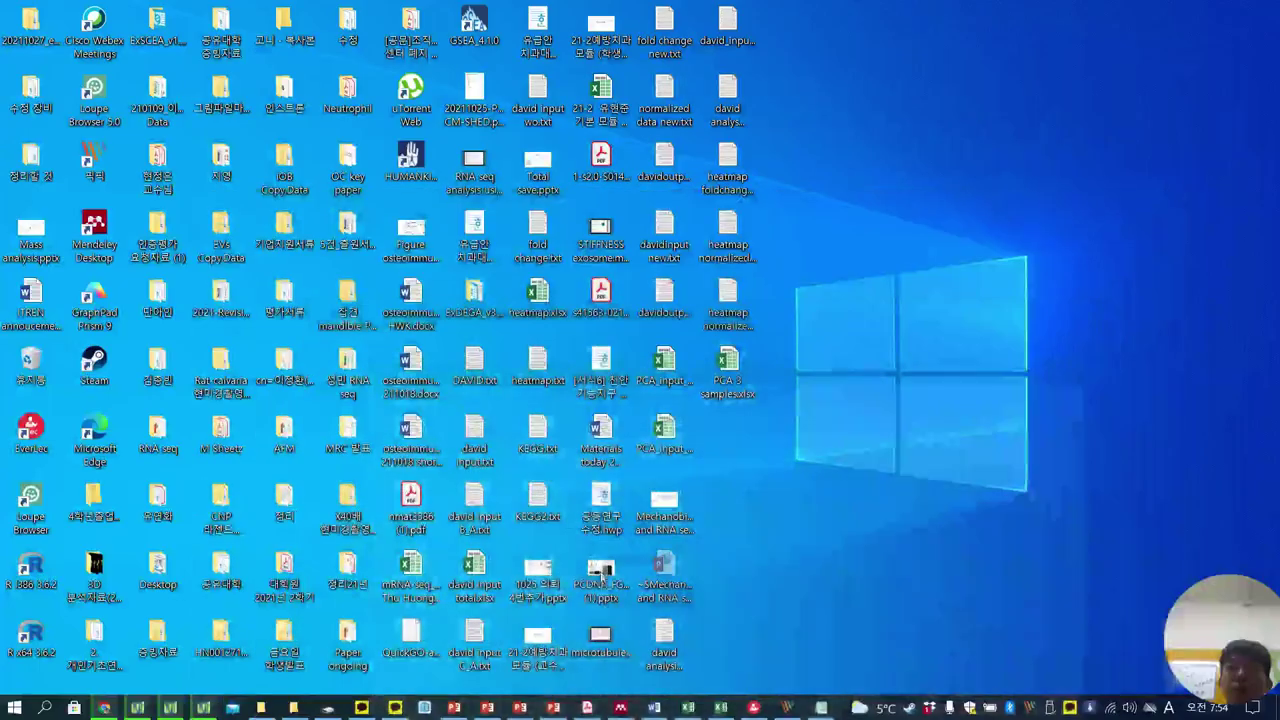
Check the Mechanobiology and 1025 의뢰 4번추가.pptx presentations in PowerPoint, and put both out of sight to show the desktop
left_click(552, 708)
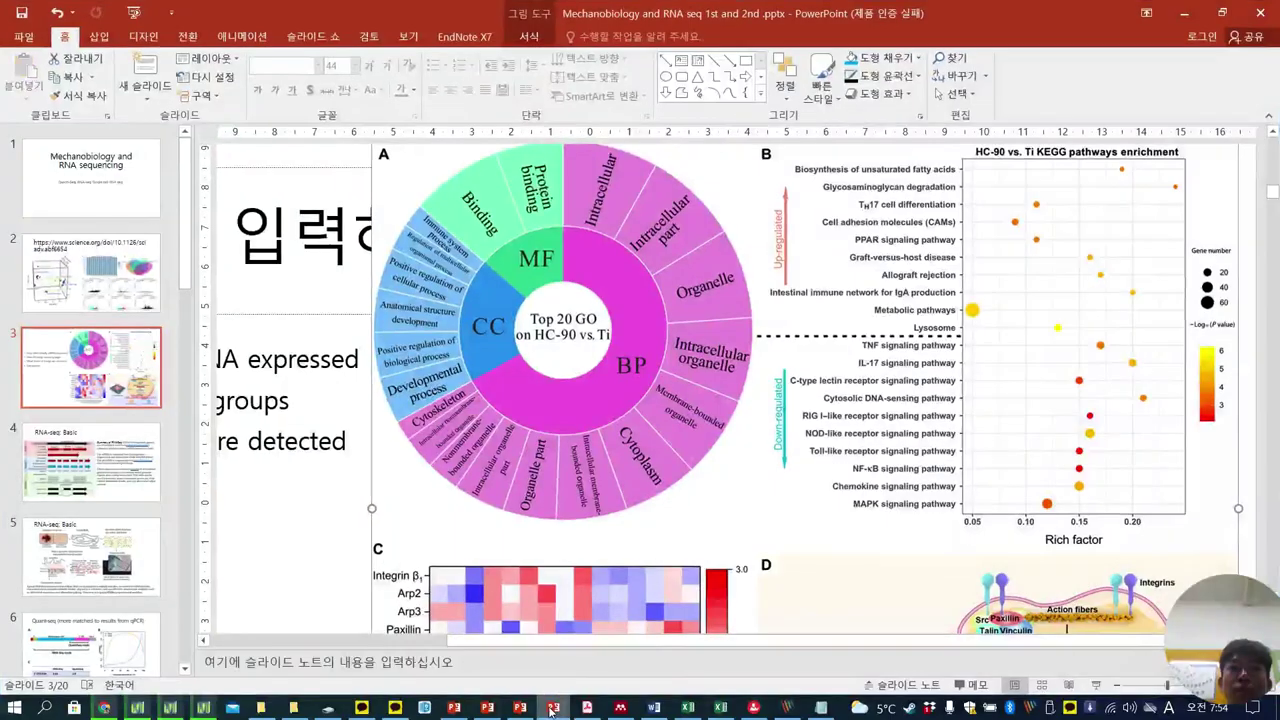
left_click(552, 708)
left_click(453, 708)
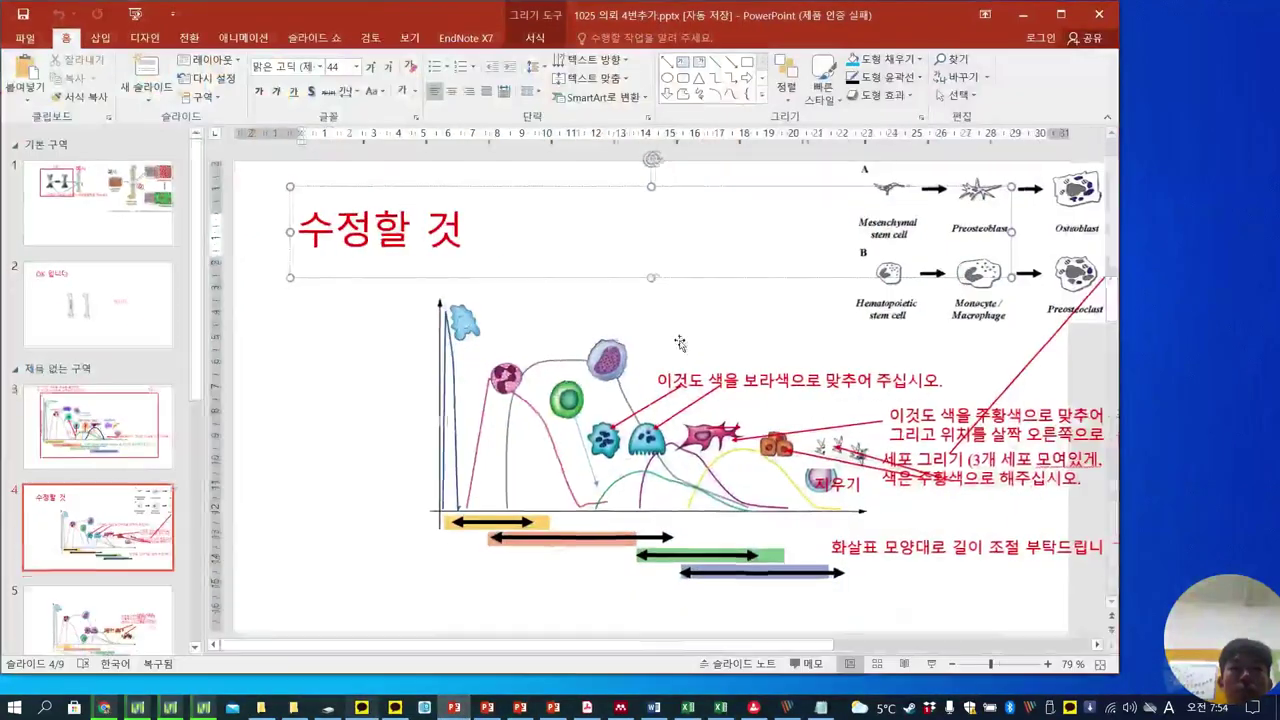
key("super+d")
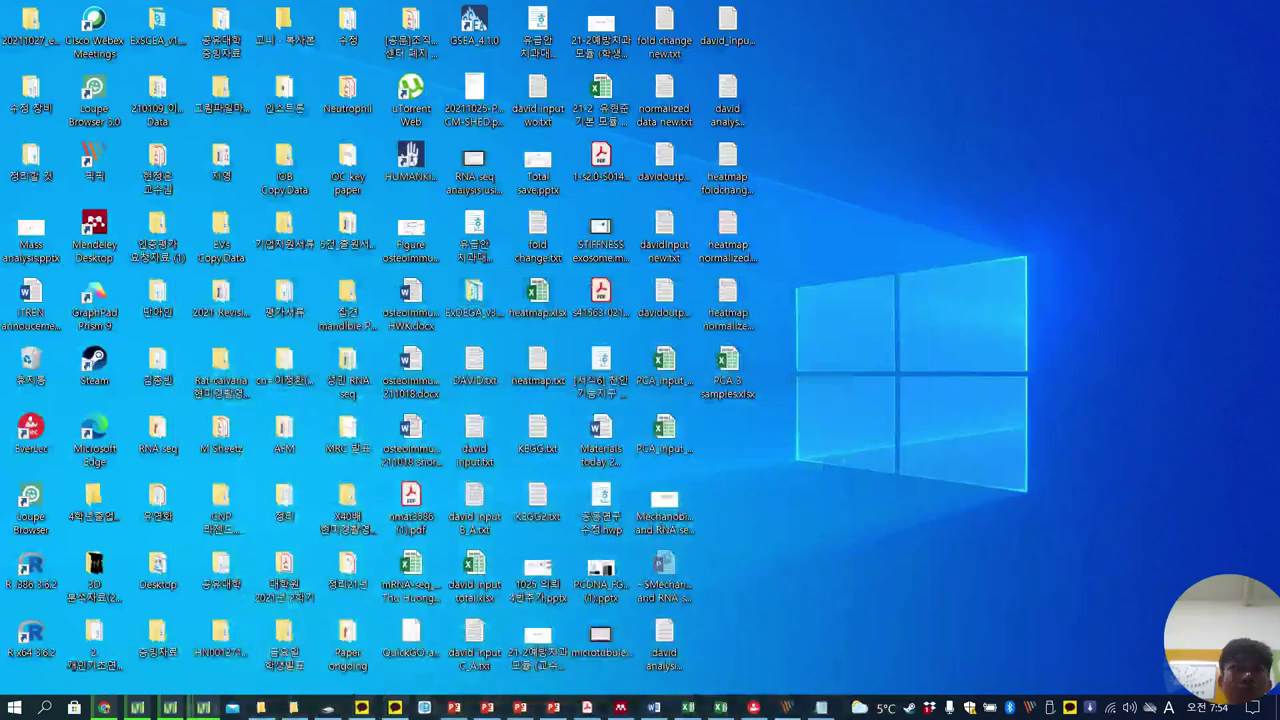
Close the three open DAVID result windows one after another
left_click(203, 708)
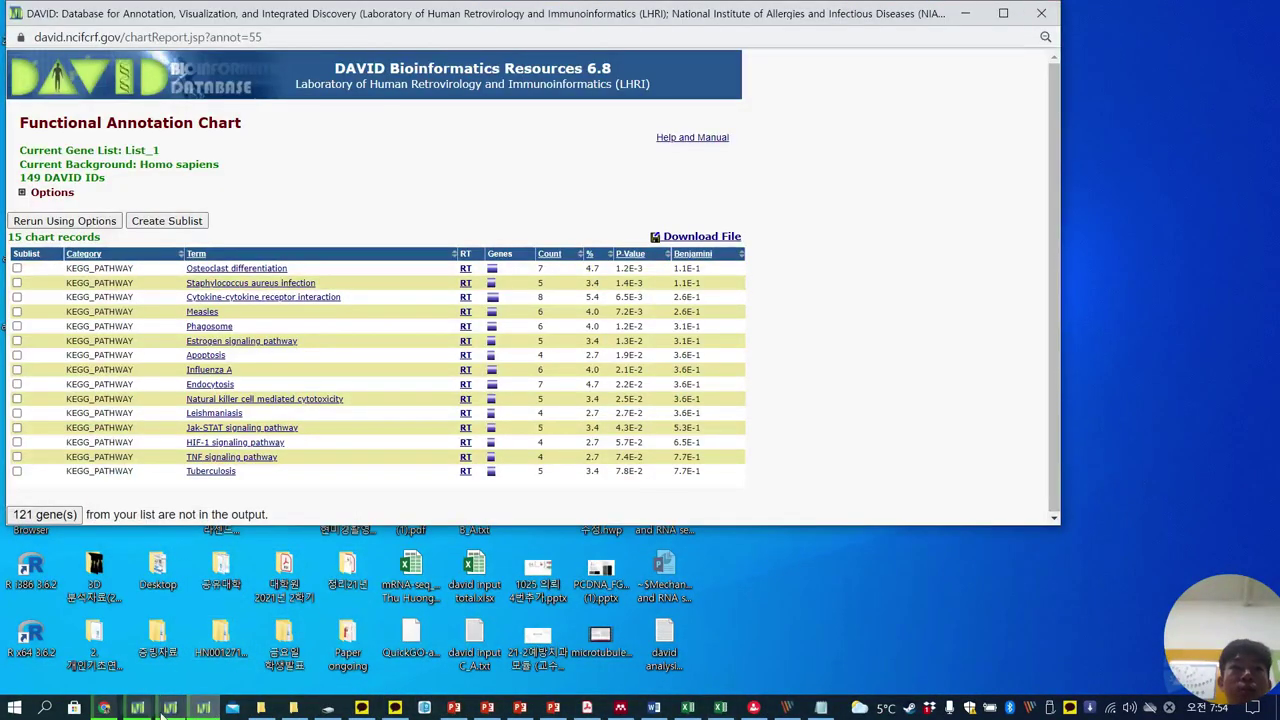
key("super+d")
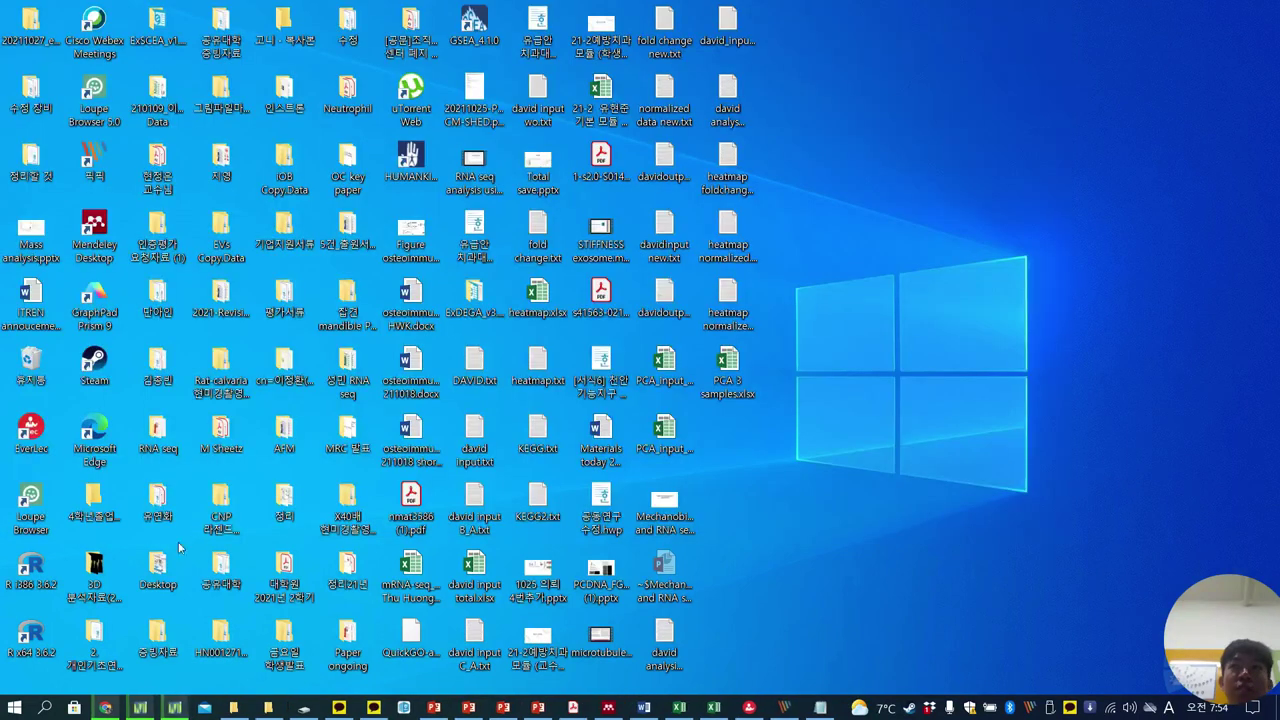
left_click(172, 706)
key("super+d")
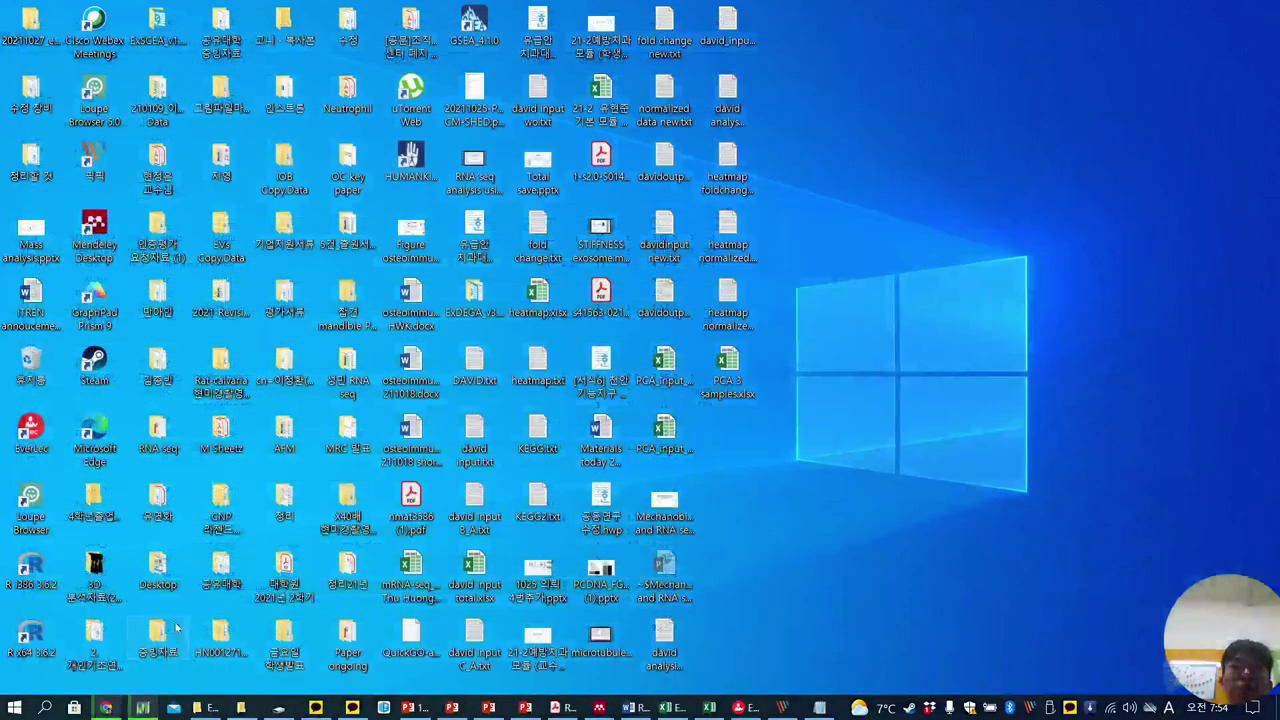
left_click(143, 708)
left_click(140, 708)
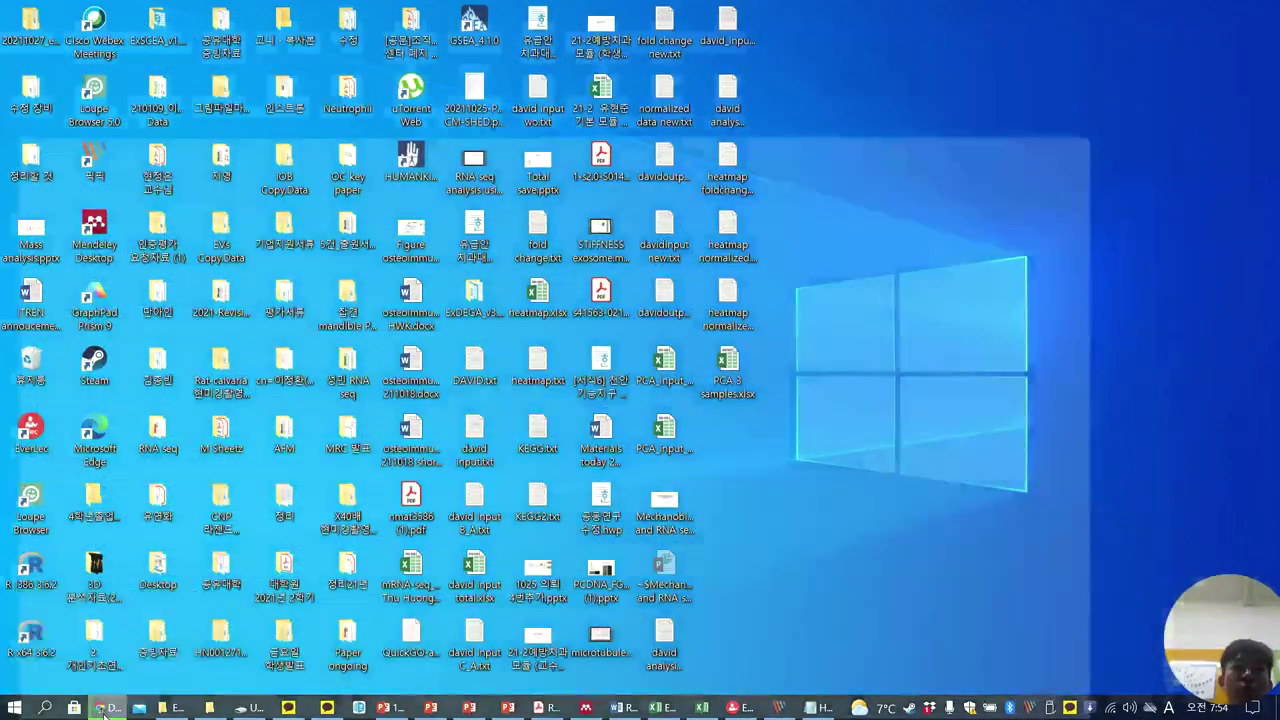
Switch to Chrome and try to close the window with the GSEA downloads page despite the unfinished download
left_click(107, 709)
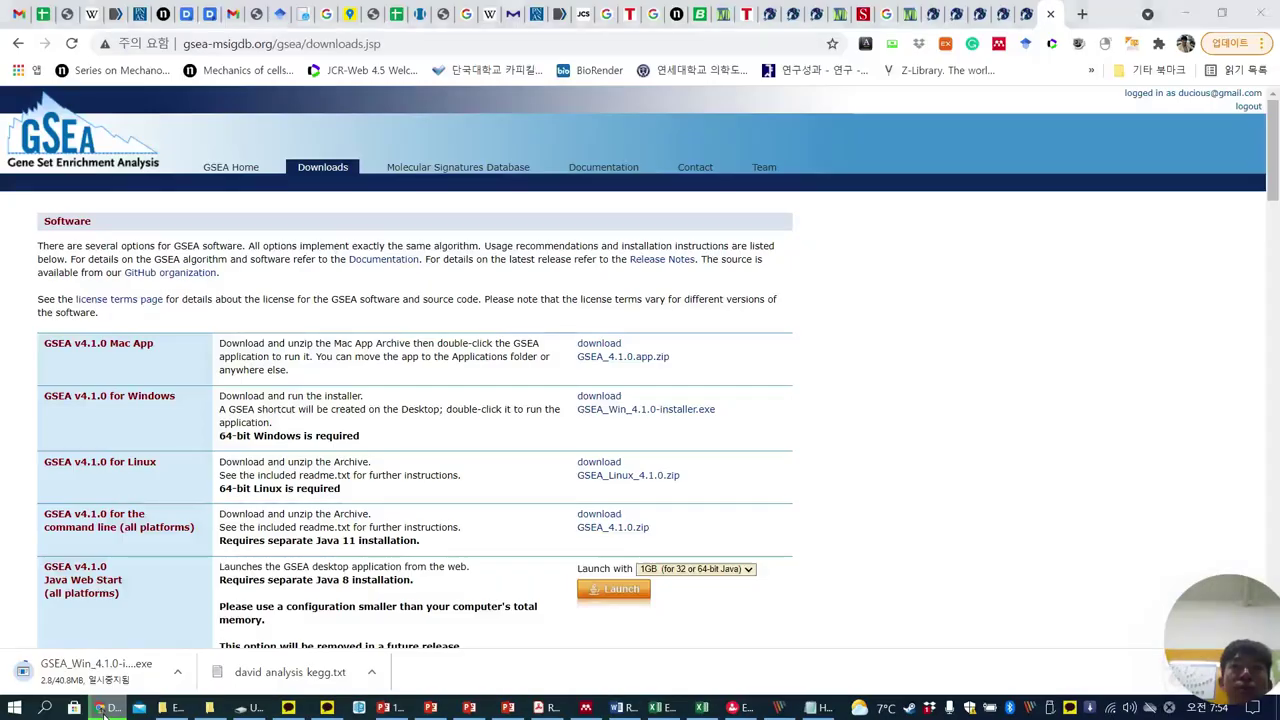
left_click(104, 710)
left_click(105, 709)
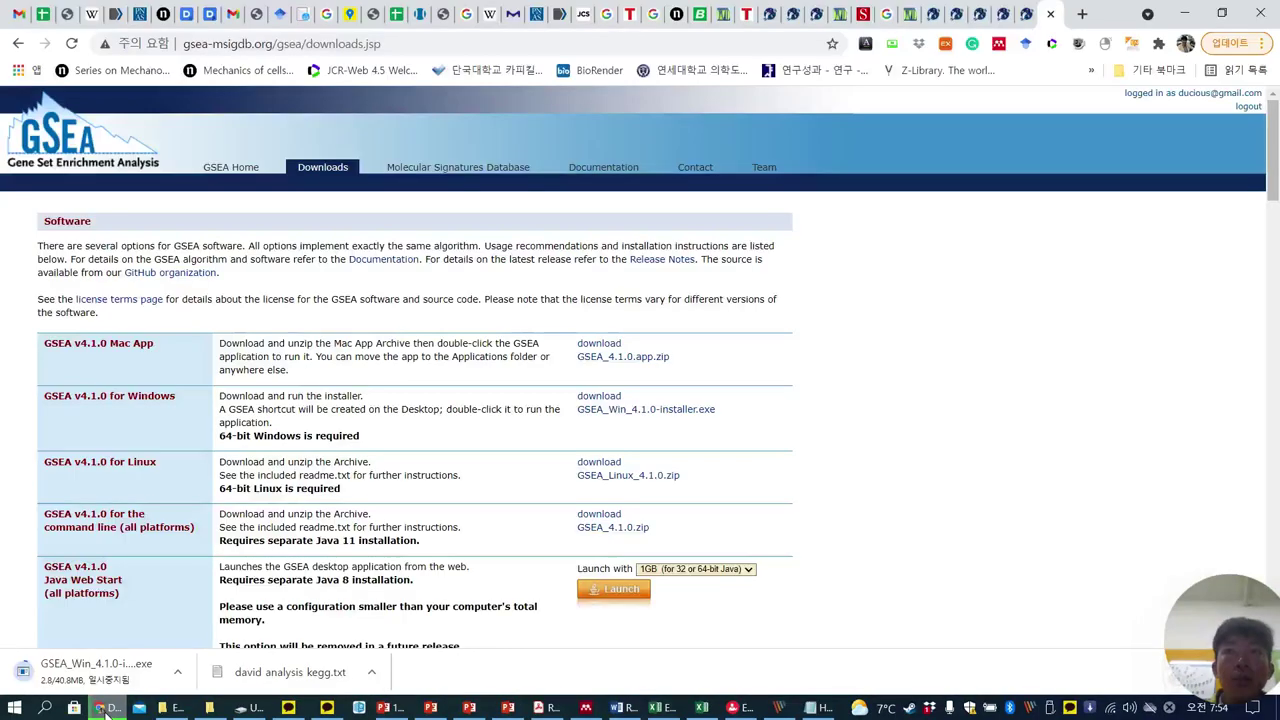
right_click(106, 709)
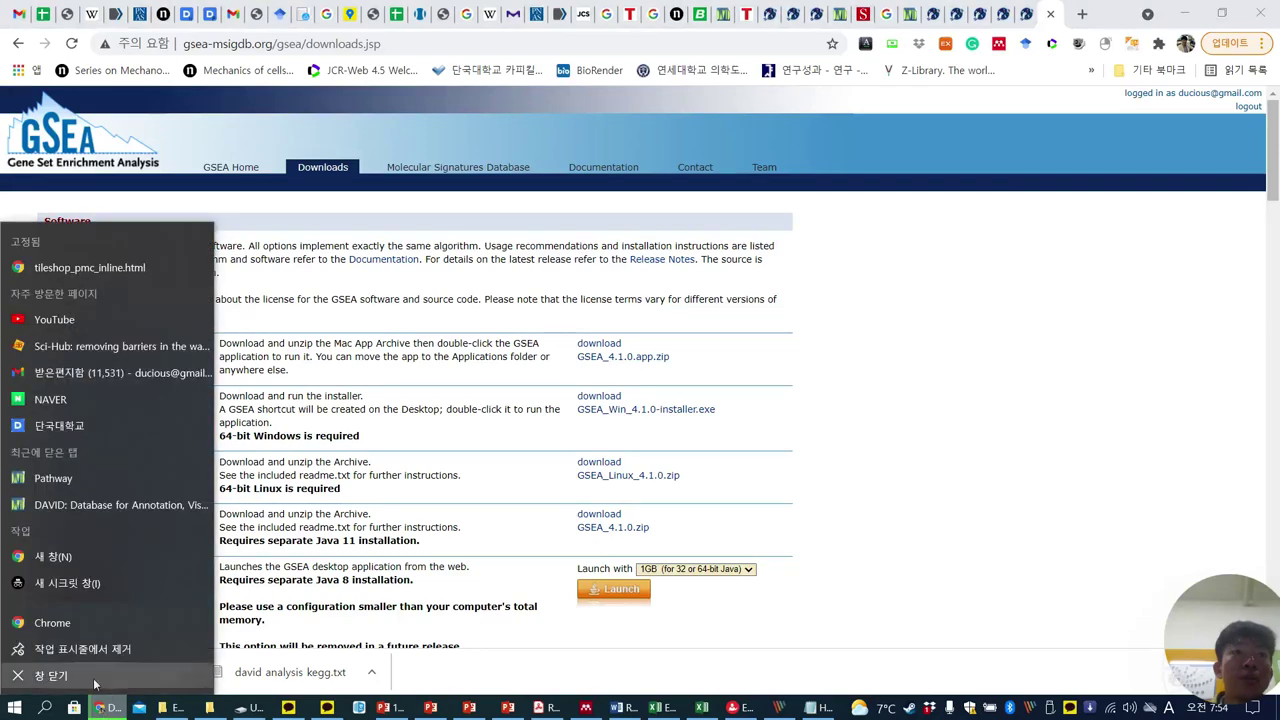
left_click(78, 689)
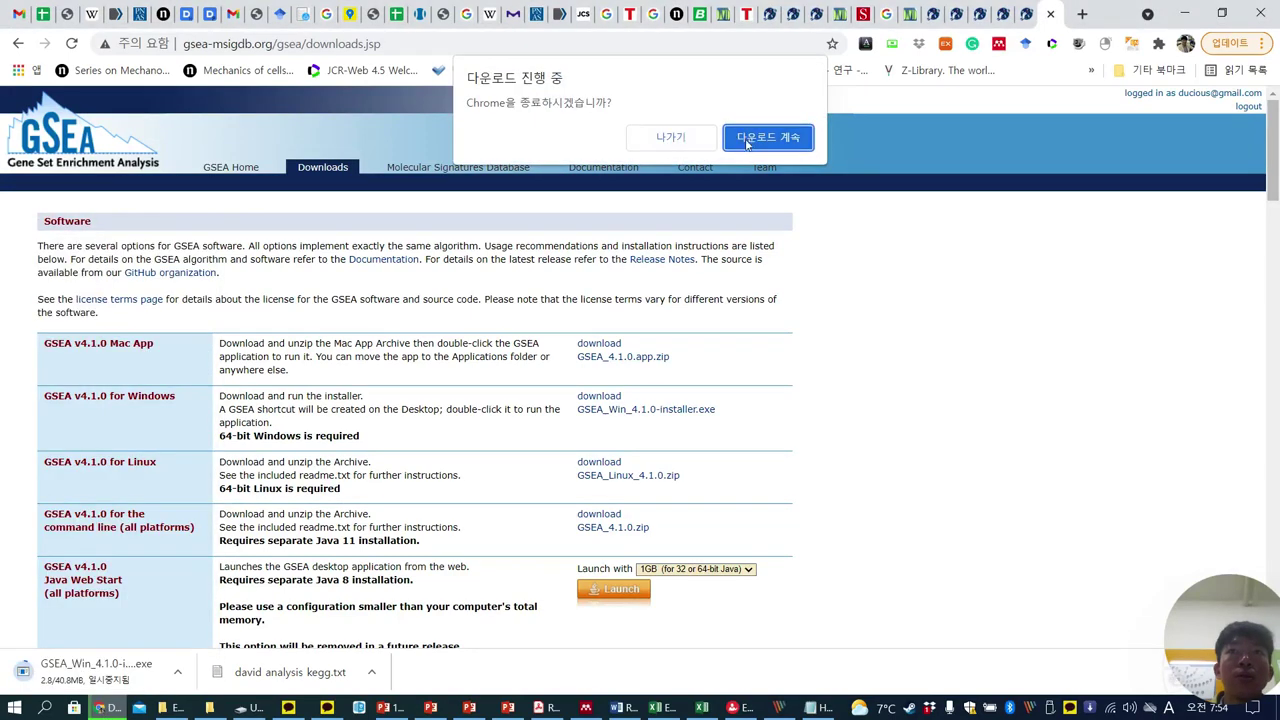
left_click(705, 139)
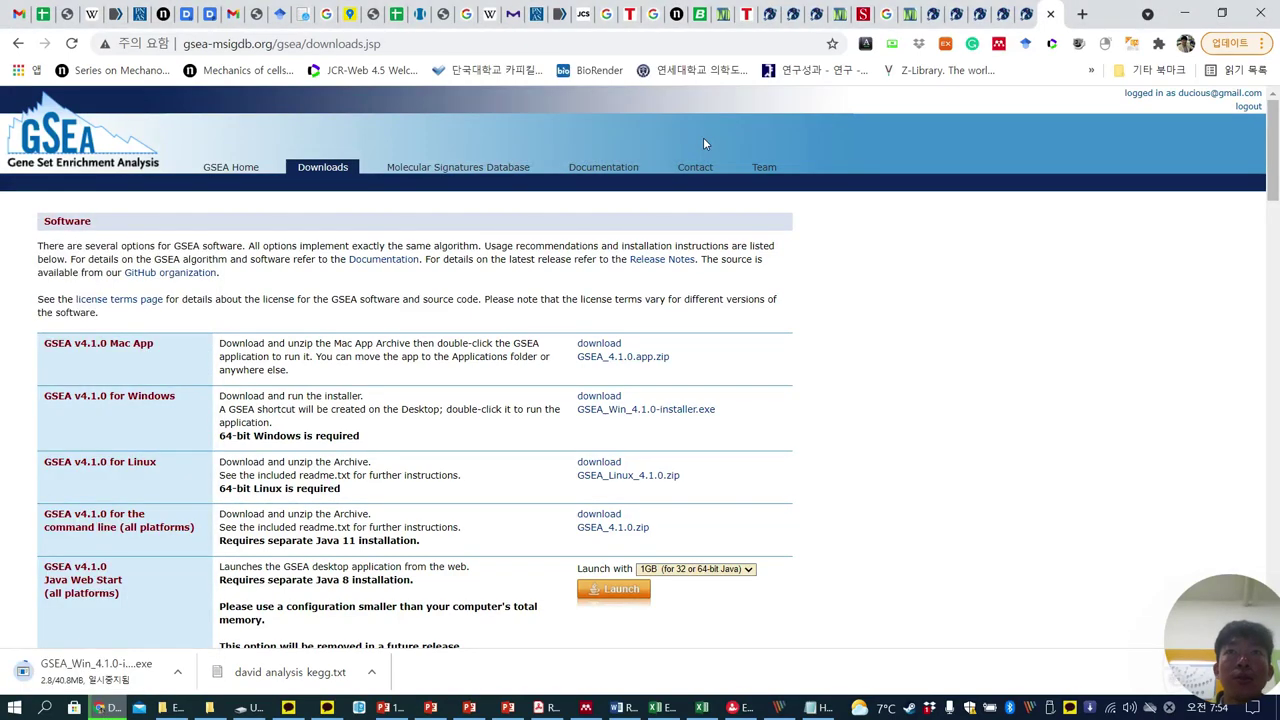
Cancel the paused GSEA Windows installer download and close the Chrome window
right_click(122, 664)
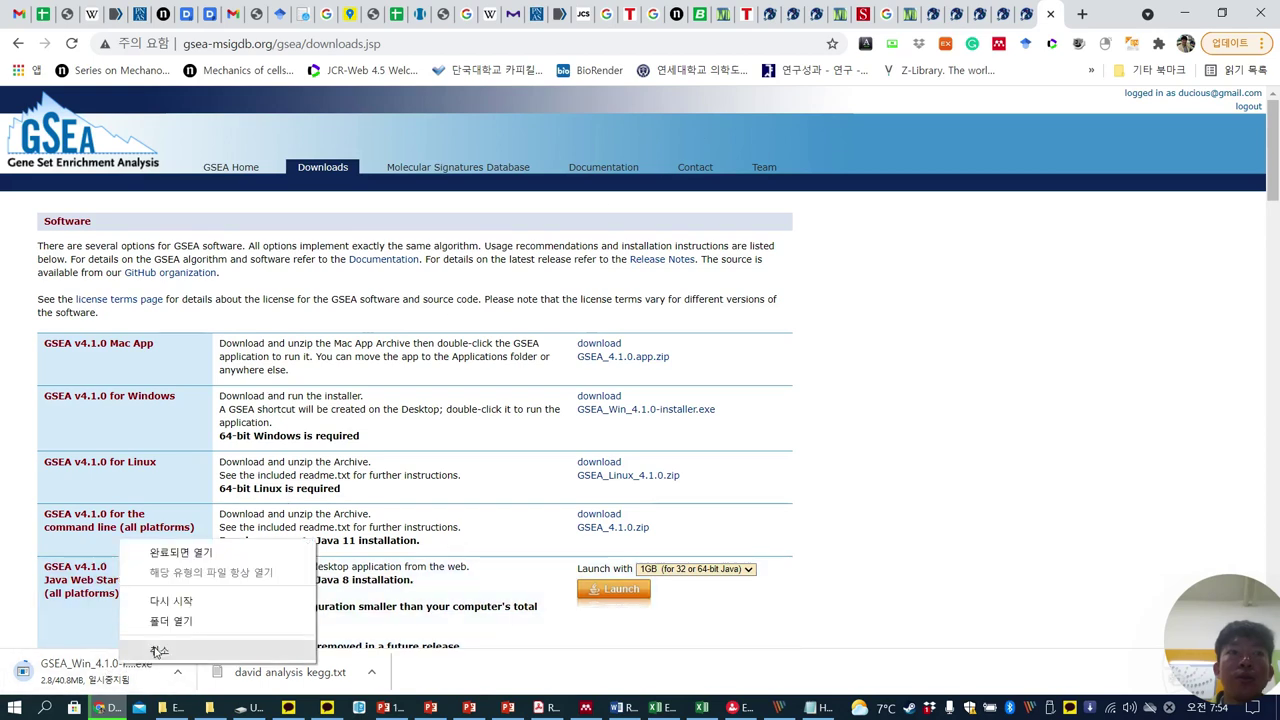
left_click(160, 651)
right_click(113, 708)
left_click(98, 684)
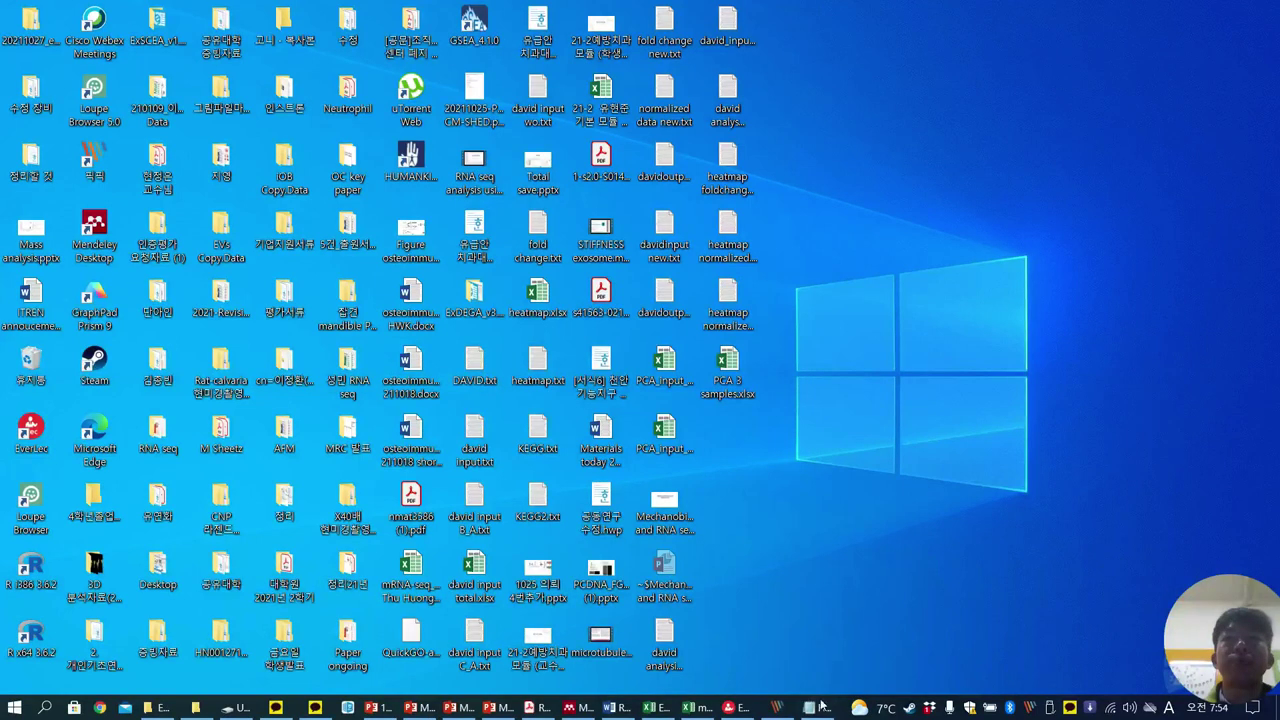
Close the remaining text file window and launch GSEA 4.1.0 from the desktop
left_click(822, 704)
left_click(940, 134)
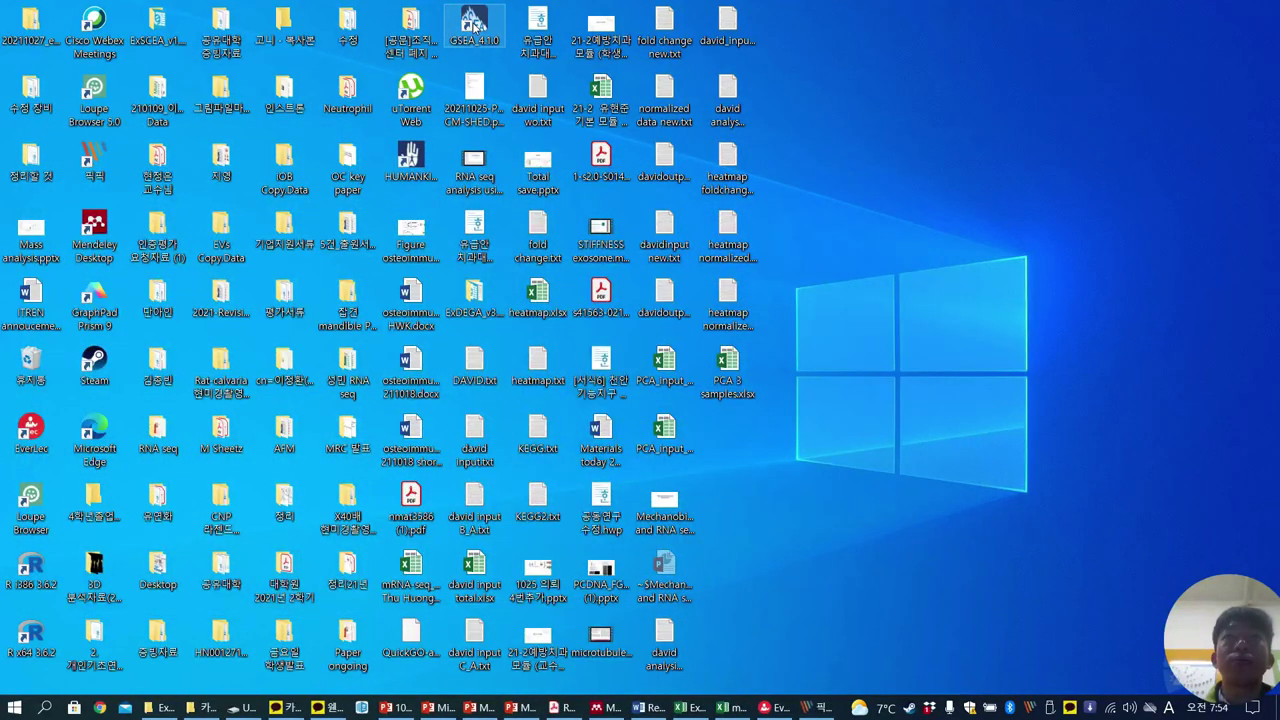
double_click(474, 24)
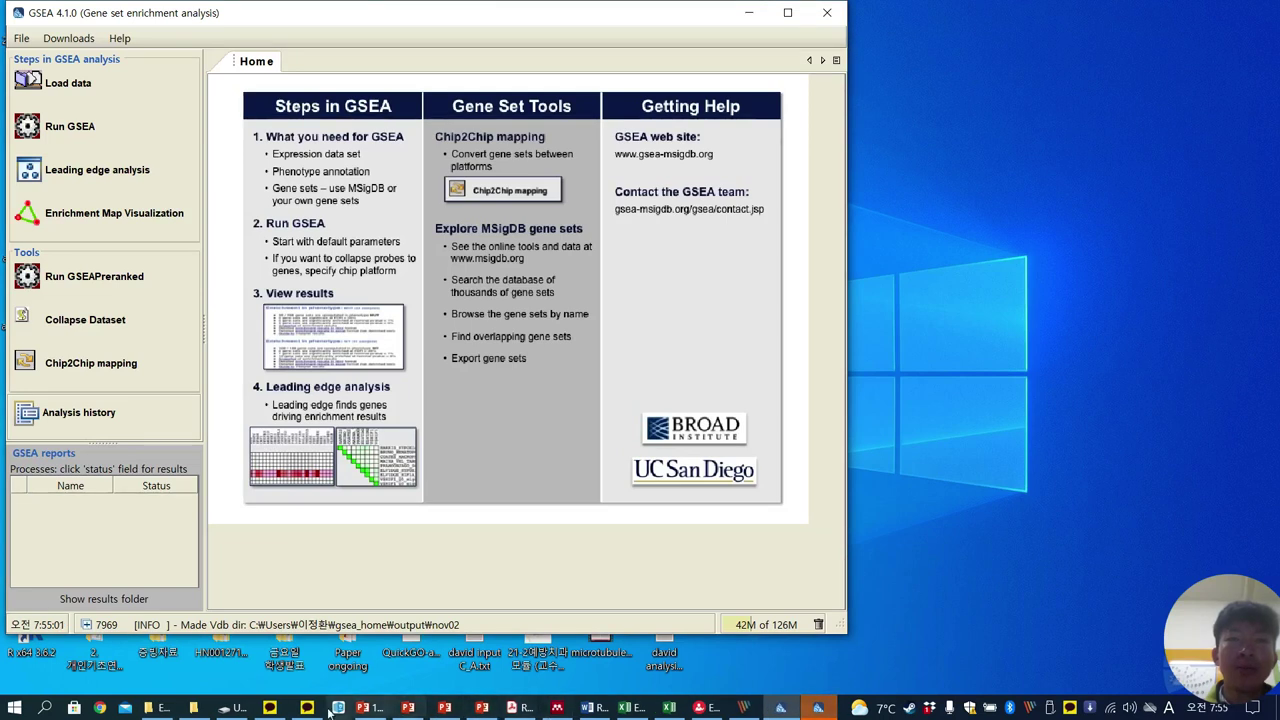
Open the oct24 folder on the ES (E:) drive in a maximized File Explorer window and widen its name column
left_click(232, 707)
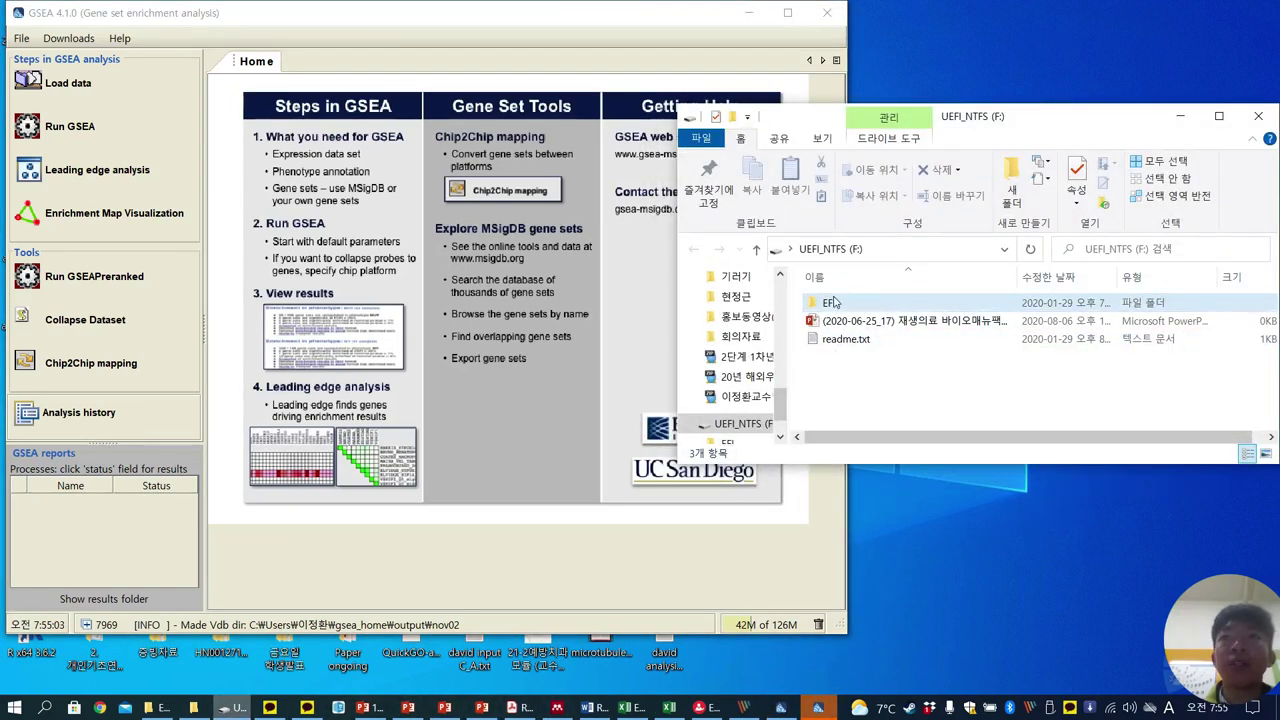
scroll(783, 440, "down", 1)
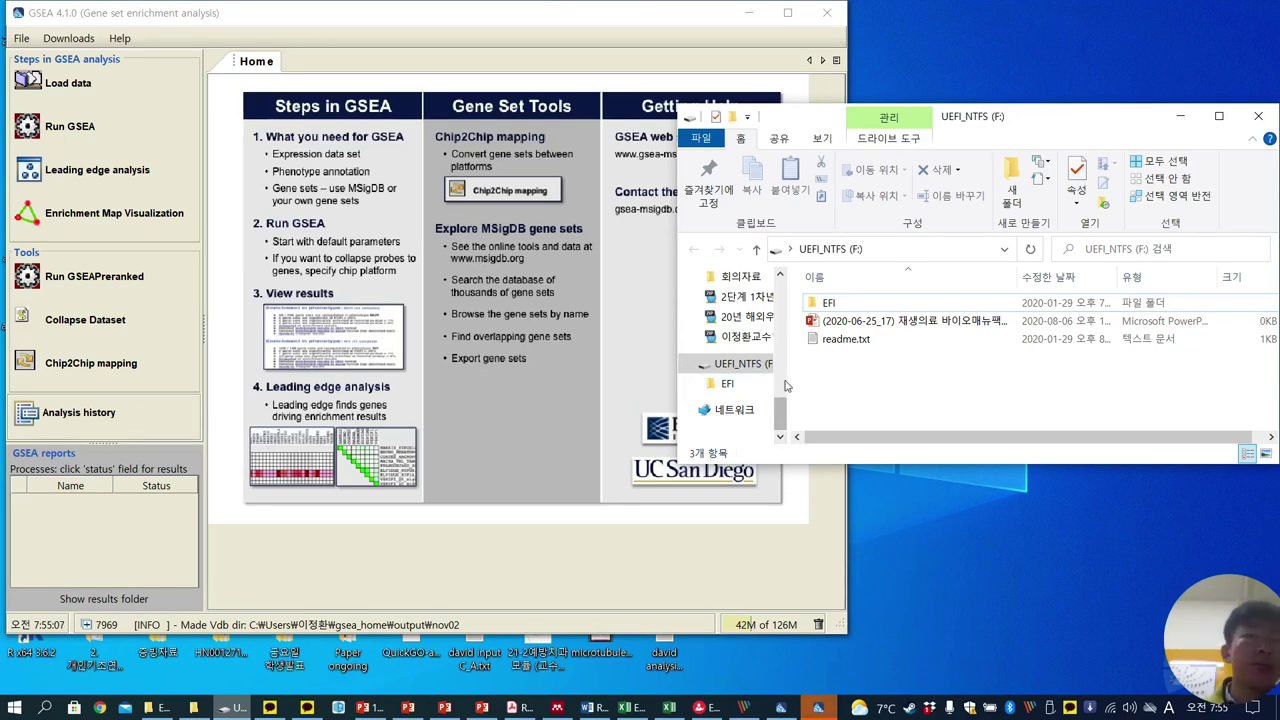
left_click_drag(779, 396, 786, 386)
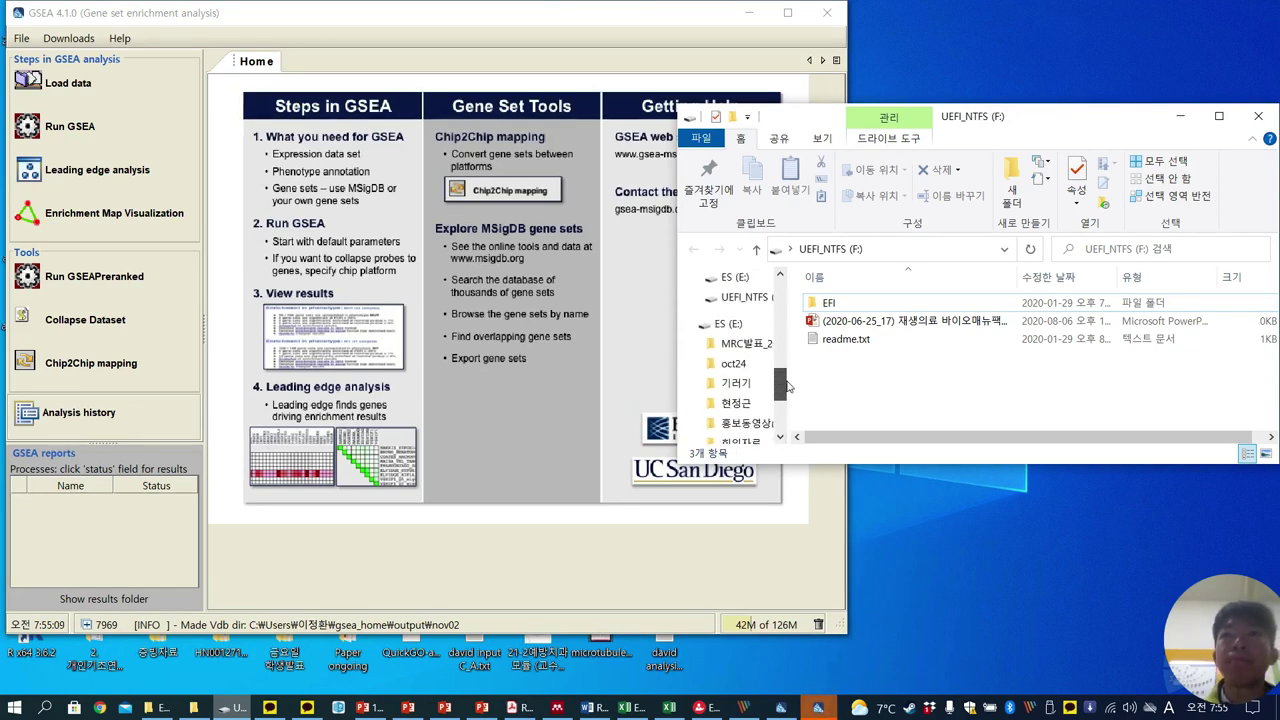
left_click(728, 323)
key("super+Up")
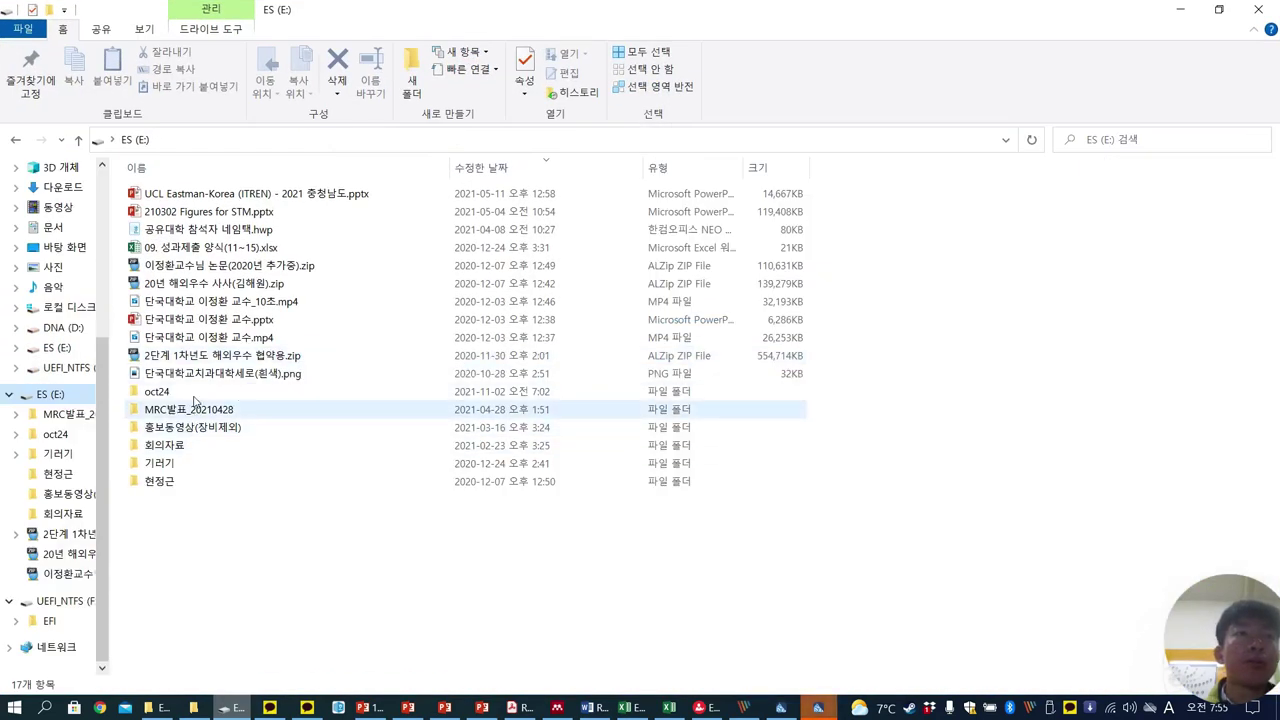
double_click(160, 392)
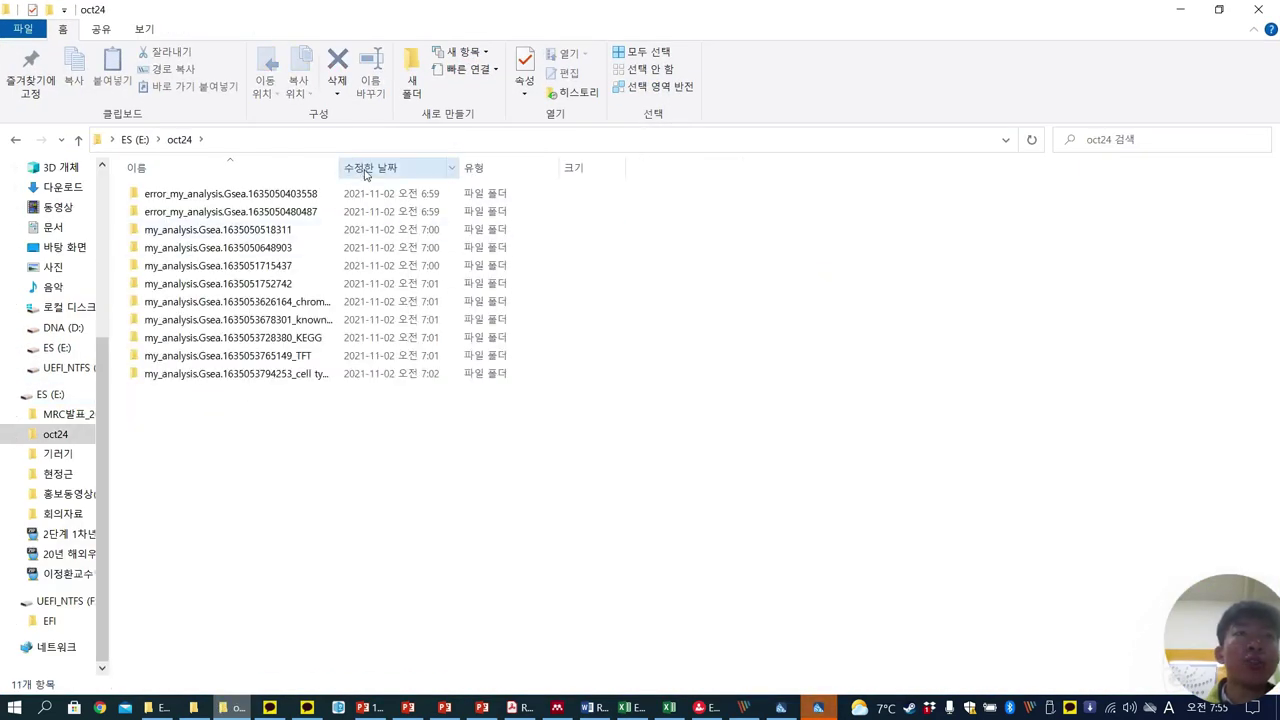
left_click_drag(339, 165, 497, 170)
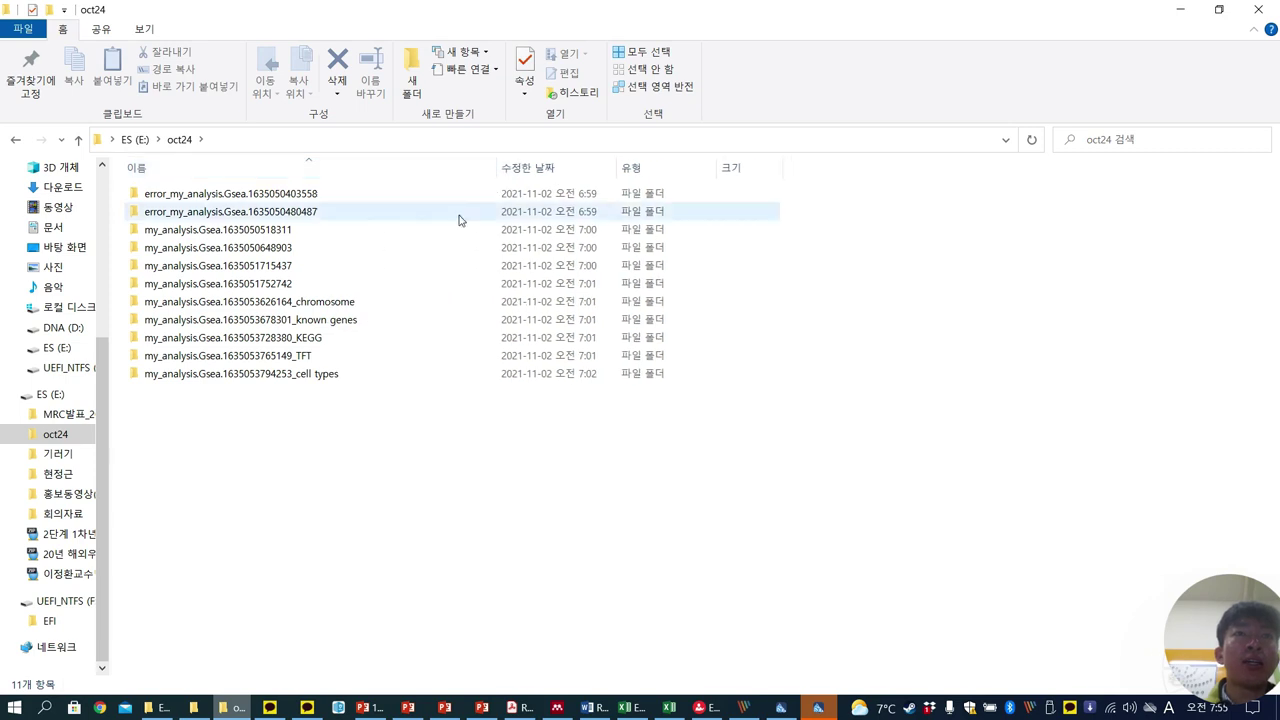
Open gsea_report_for_CM_1635053765149.html from the my_analysis.Gsea.1635053765149_TFT results folder
double_click(231, 362)
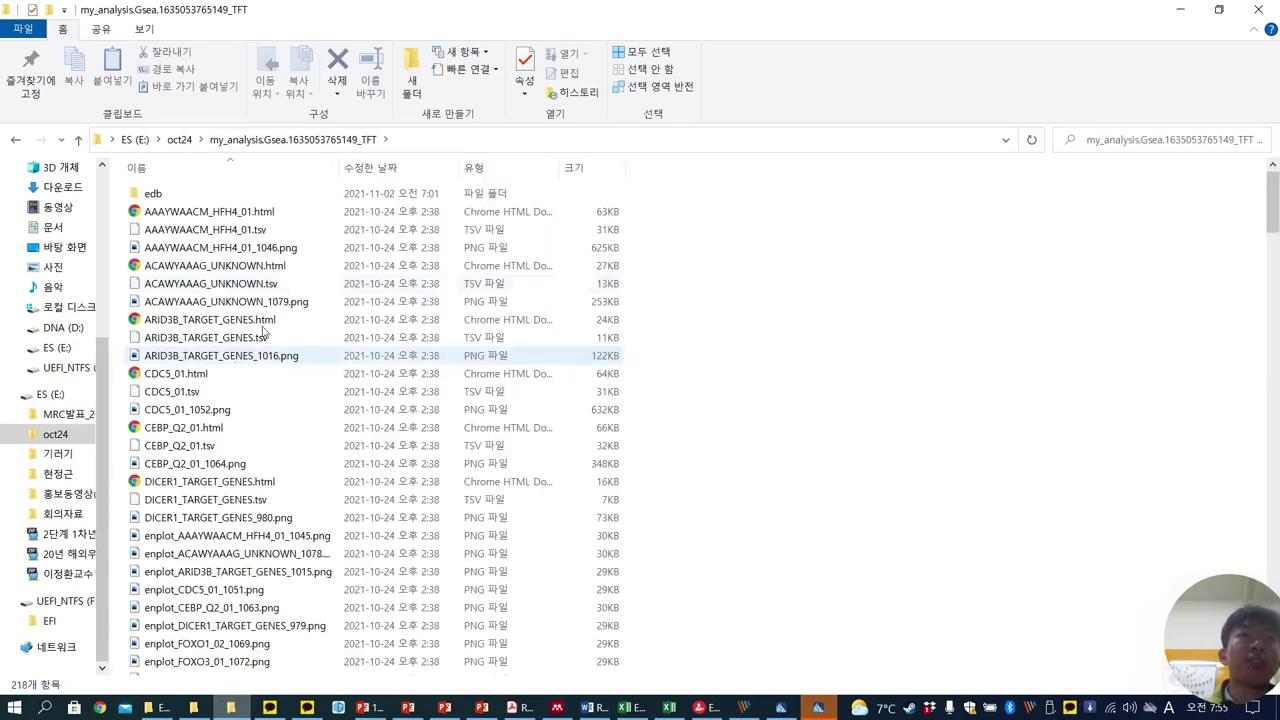
scroll(231, 416, "down", 15)
scroll(240, 618, "up", 12)
scroll(238, 615, "up", 3)
scroll(236, 595, "down", 16)
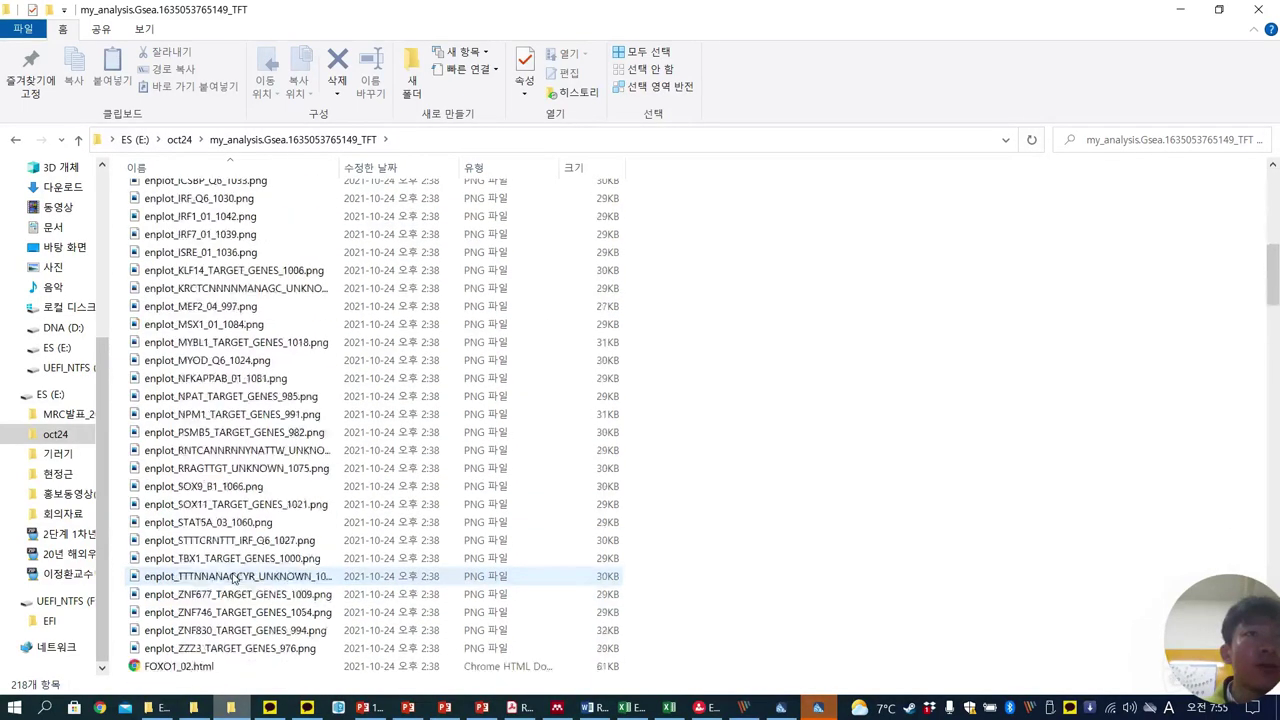
scroll(233, 578, "down", 4)
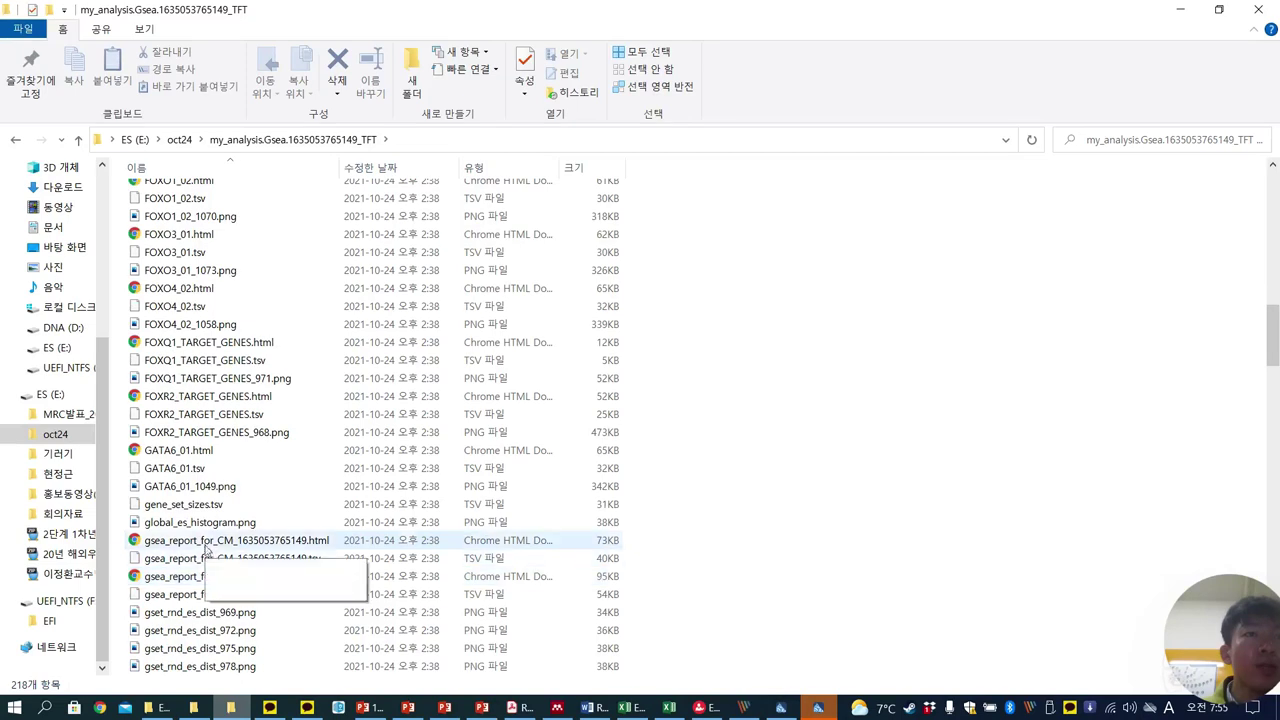
left_click(226, 543)
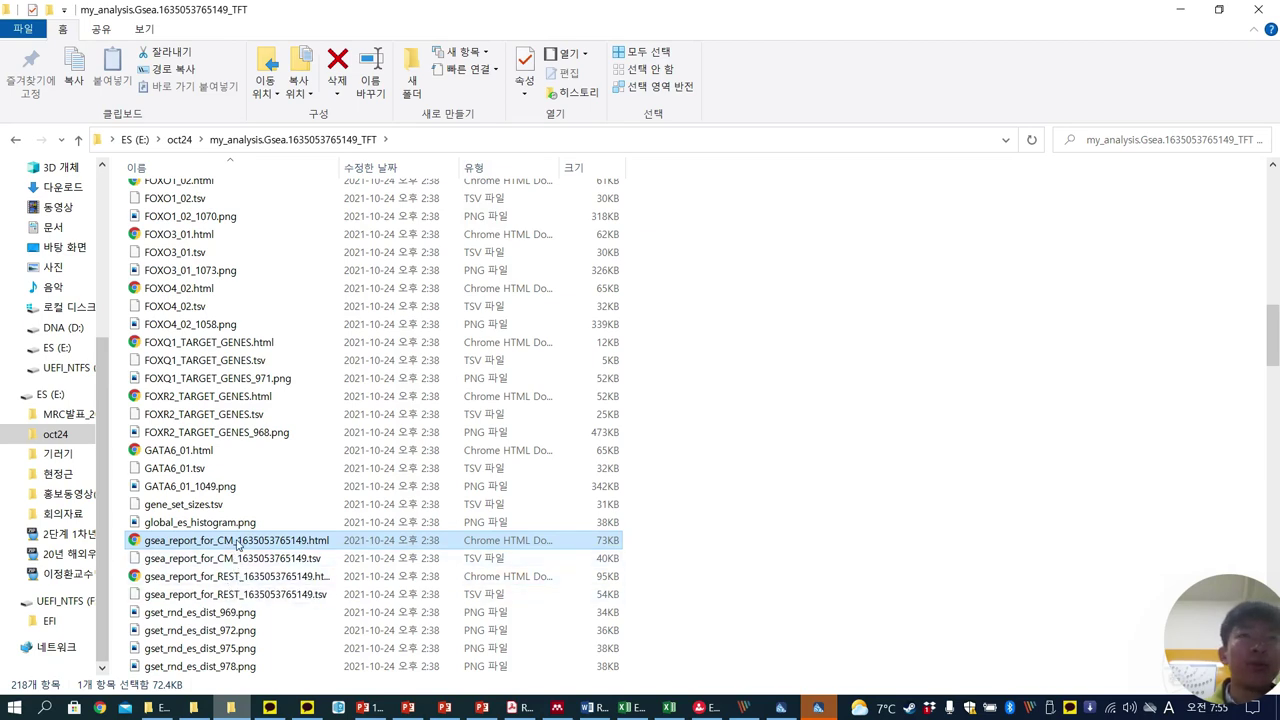
double_click(237, 541)
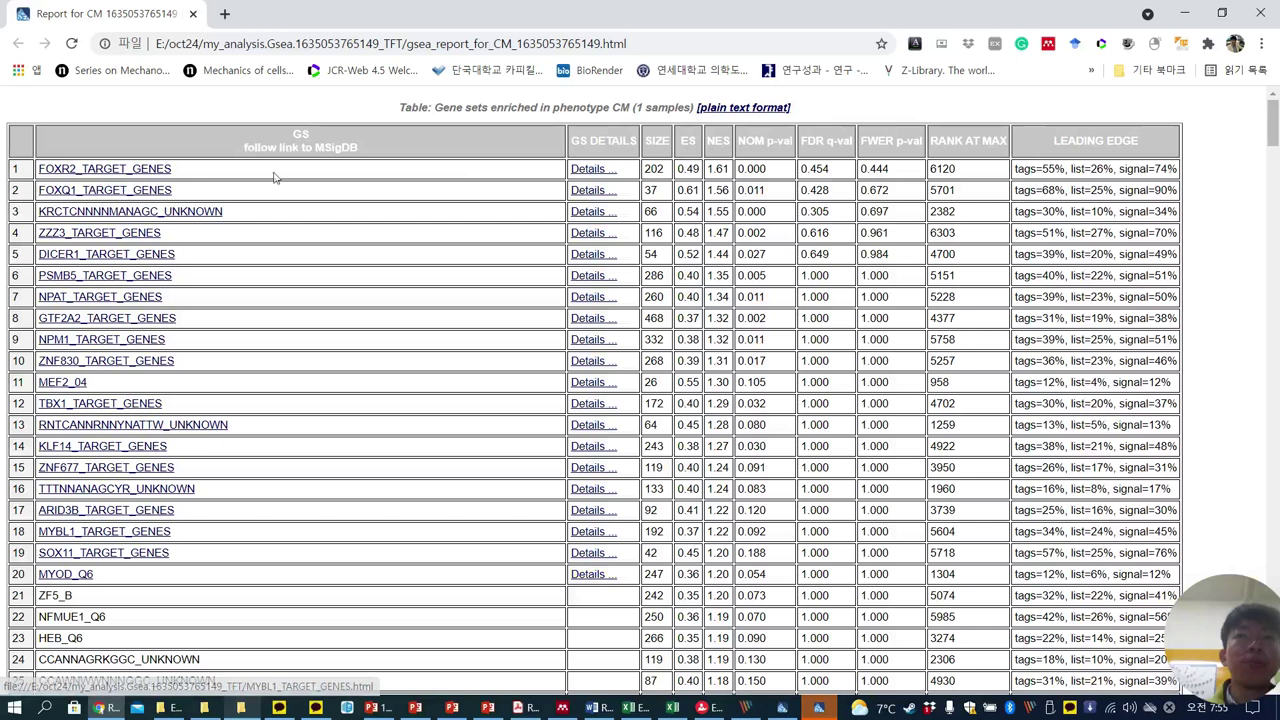
Open the details of the FOXR2_TARGET_GENES gene set and examine its enrichment plot and core enrichment gene table
left_click(593, 176)
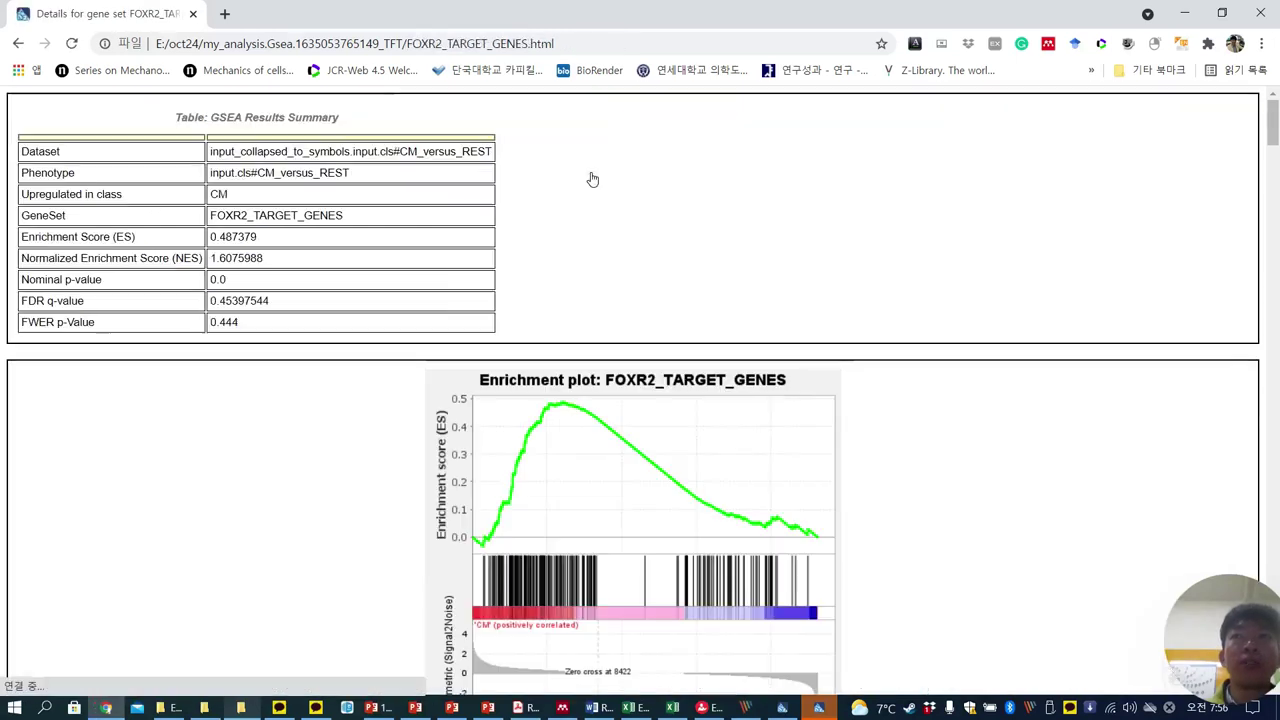
scroll(665, 420, "down", 2)
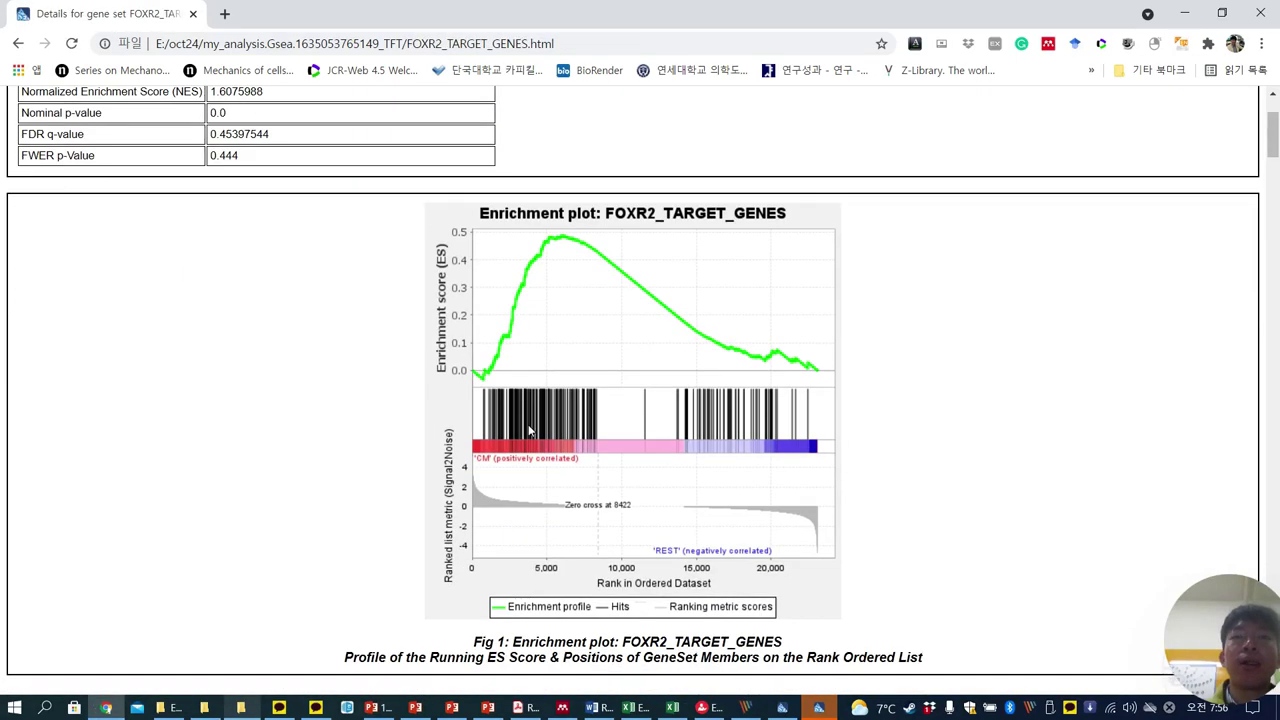
scroll(667, 320, "up", 1)
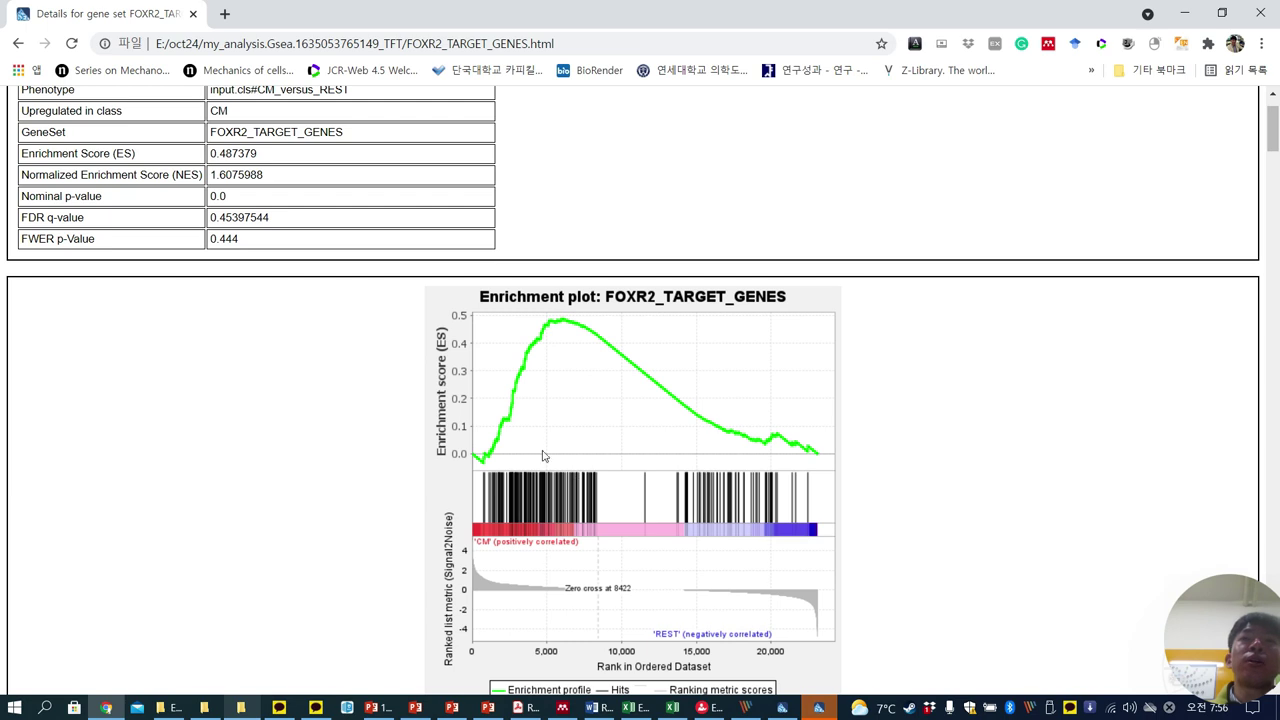
scroll(549, 510, "down", 2)
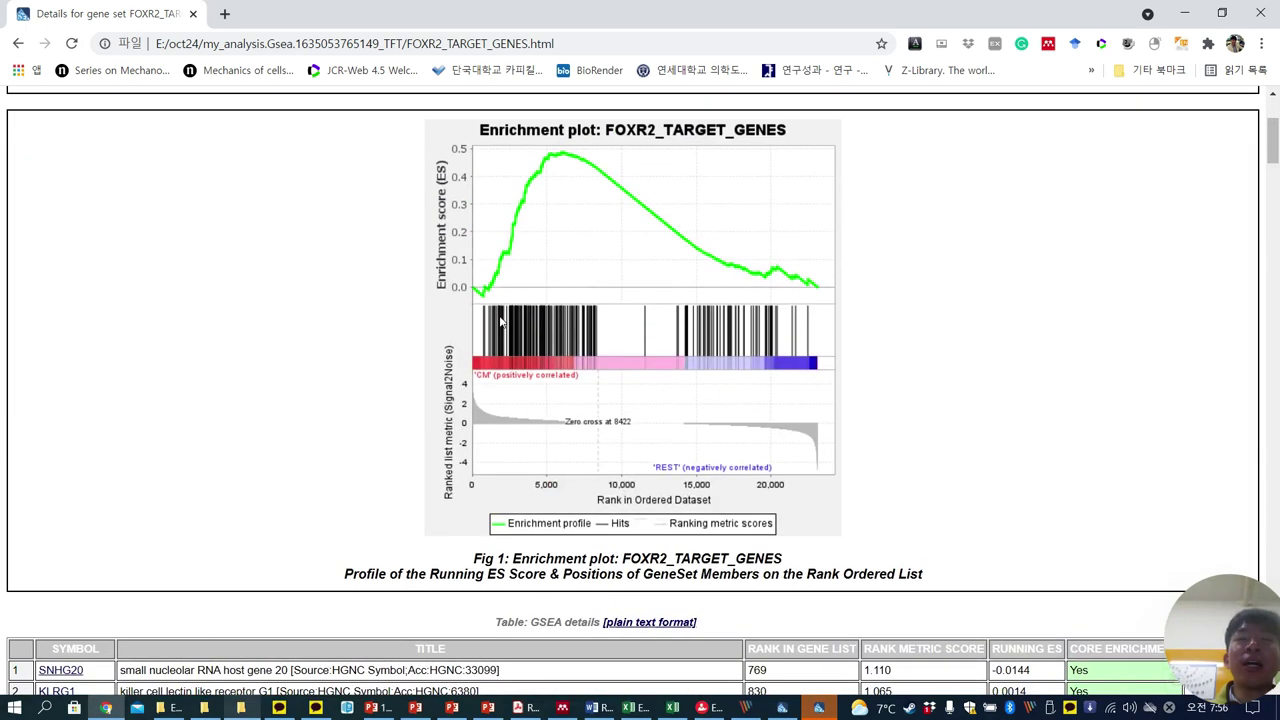
scroll(530, 358, "down", 4)
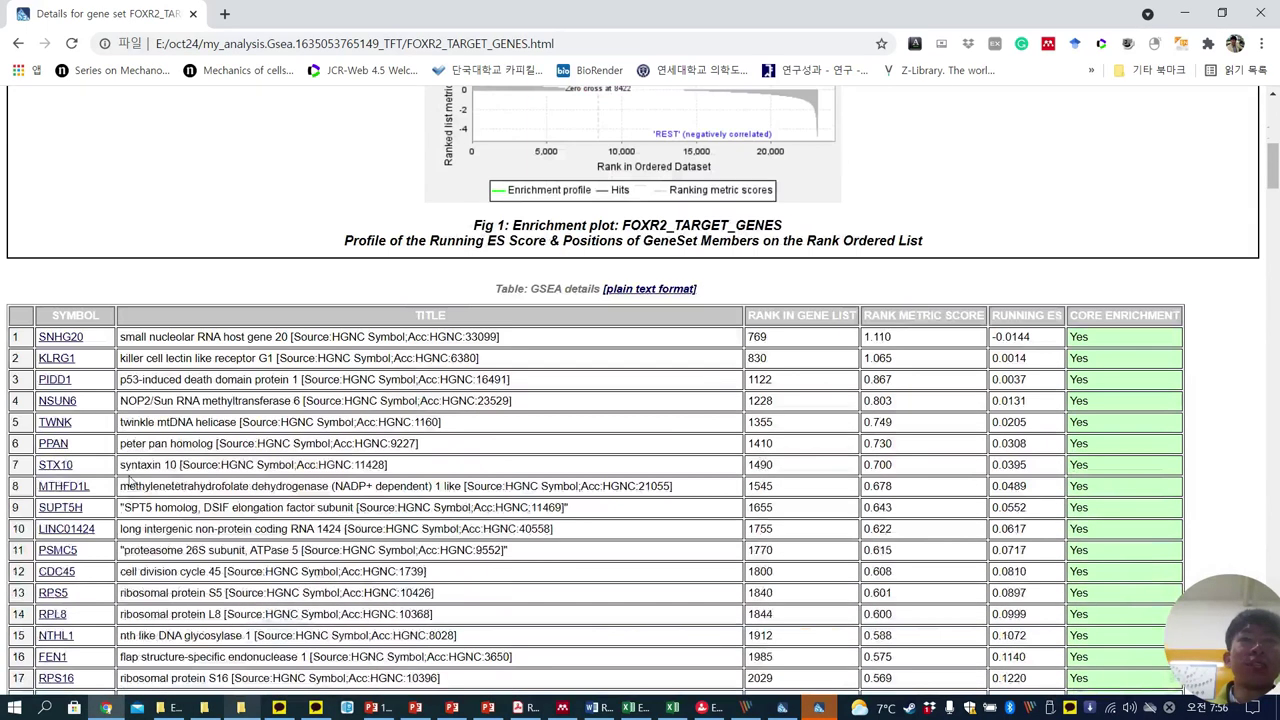
left_click_drag(1273, 172, 1268, 517)
left_click_drag(1272, 440, 1273, 146)
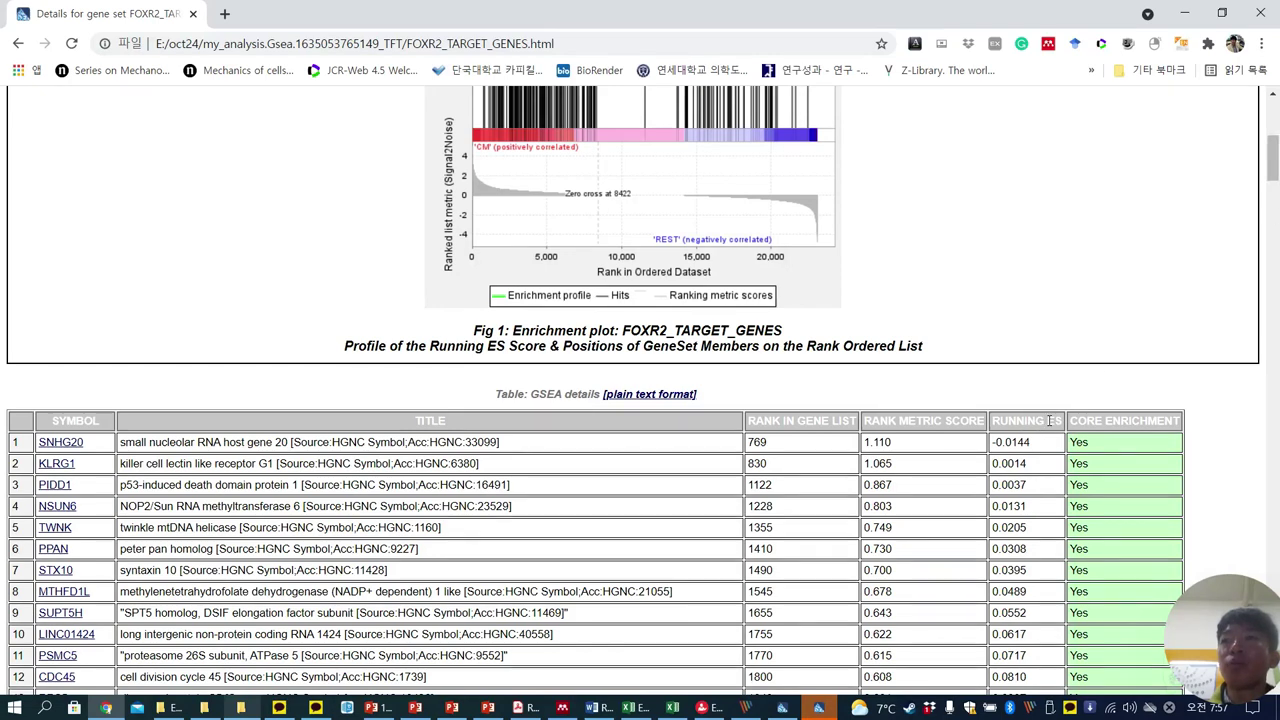
scroll(983, 509, "up", 2)
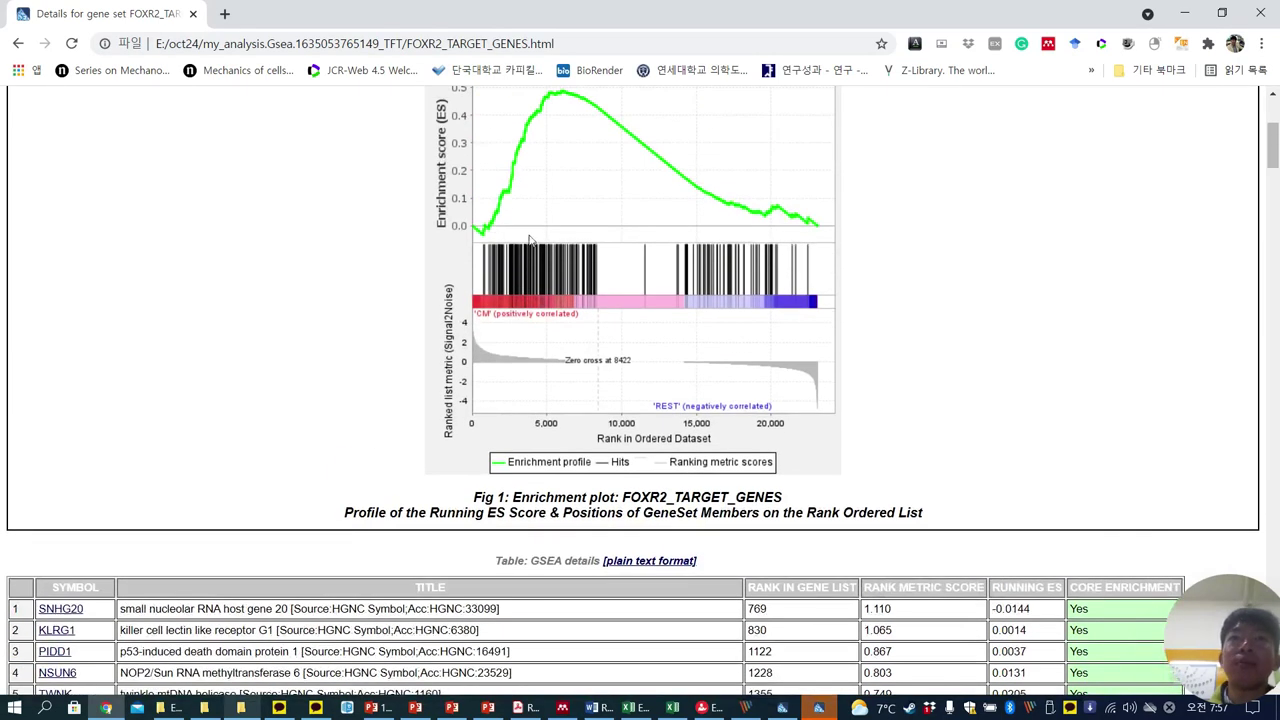
Examine the FOXR2_TARGET_GENES expression heatmap and the random ES distribution plot
left_click_drag(1273, 143, 1272, 512)
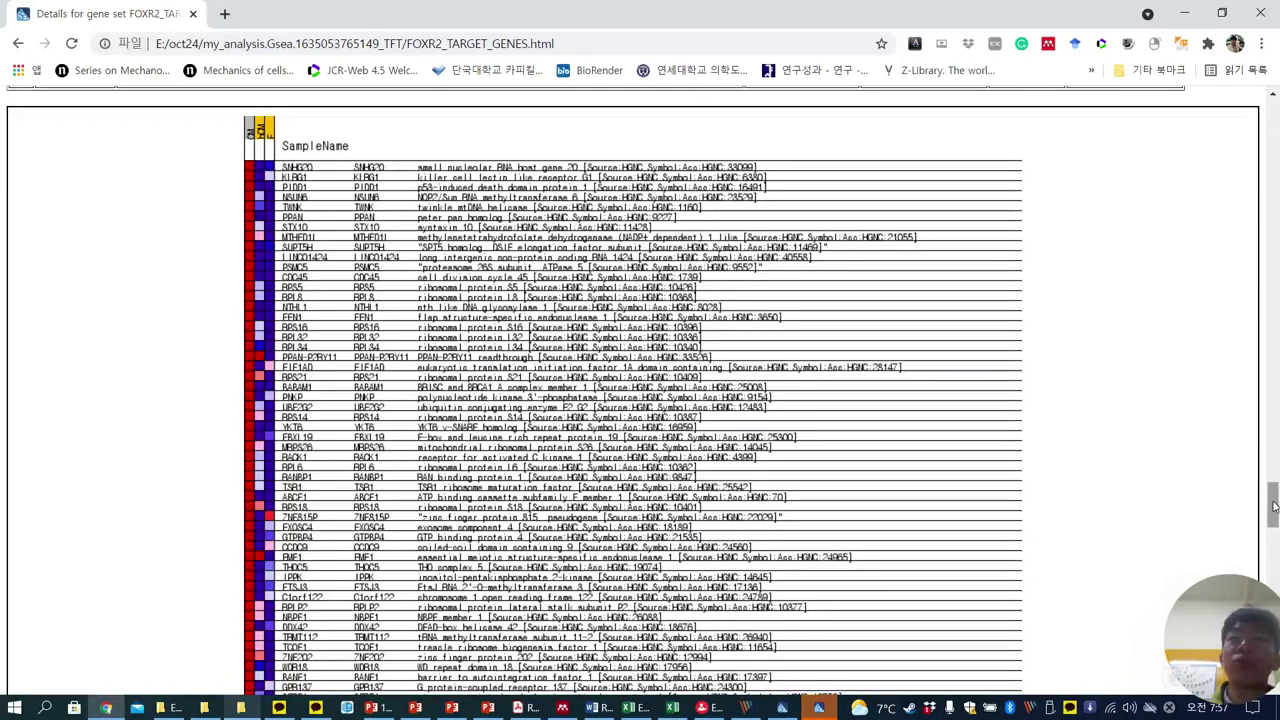
mouse_move(1271, 510)
left_mouse_down()
mouse_move(1272, 562)
mouse_move(1272, 499)
left_mouse_up()
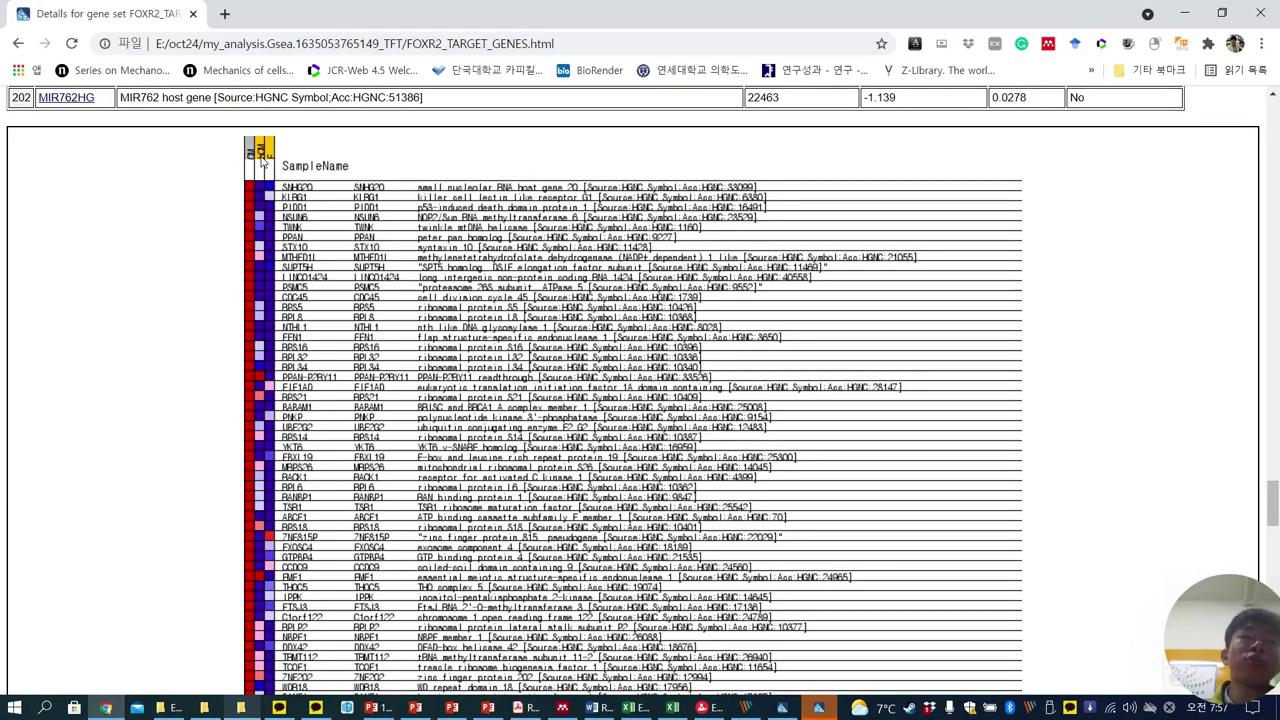
scroll(260, 183, "down", 10)
scroll(280, 397, "down", 10)
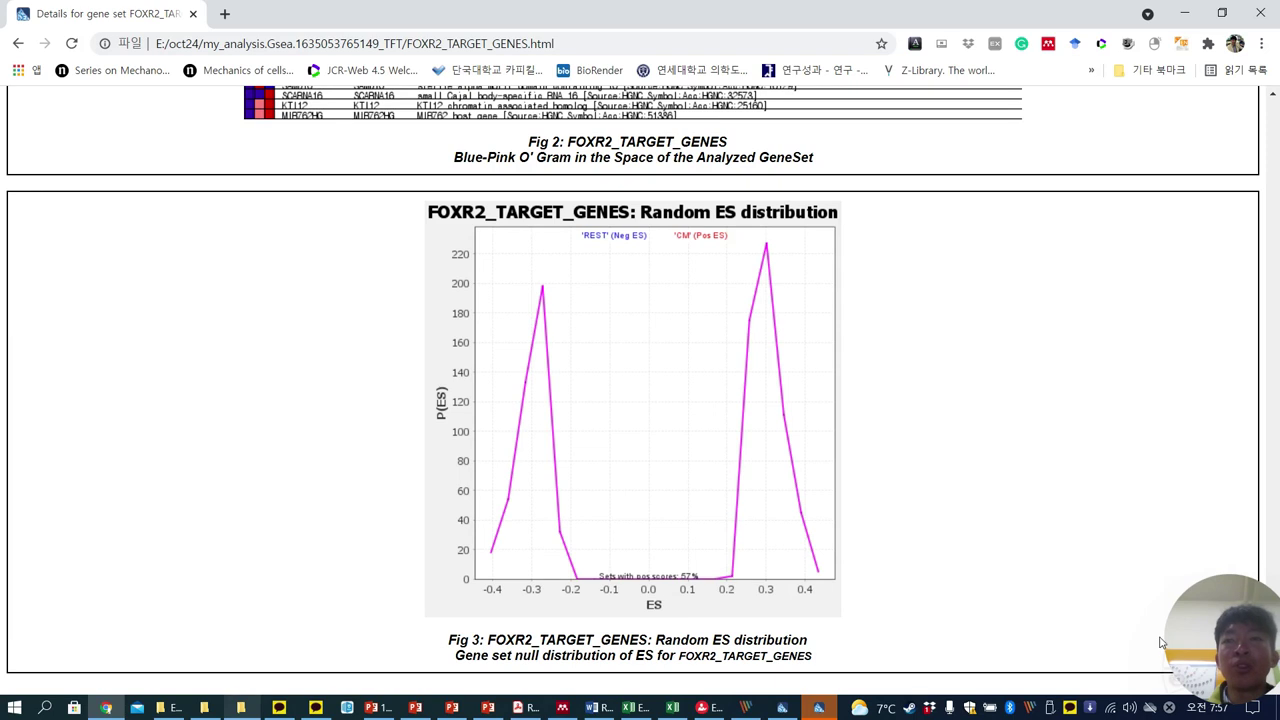
left_click(1190, 645)
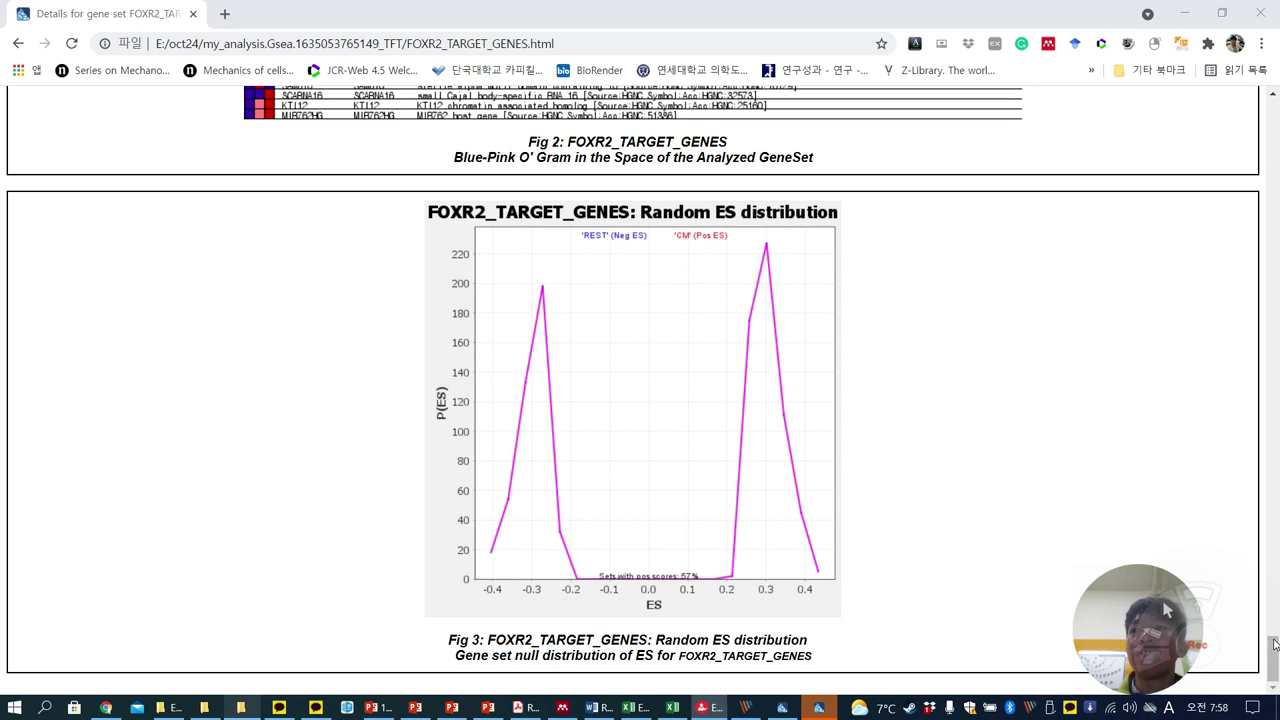
Review the FOXR2_TARGET_GENES enrichment plot again, return to the CM report and look through its enriched gene sets
left_click_drag(1272, 652, 1272, 123)
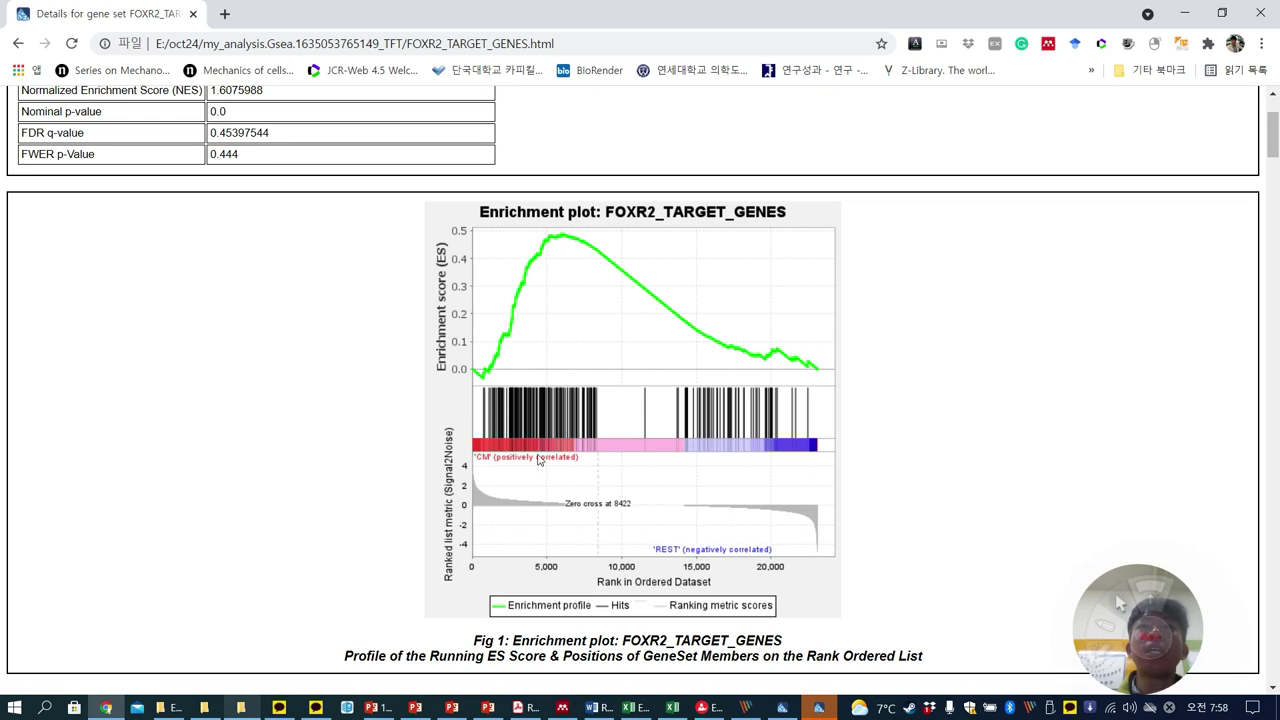
scroll(533, 452, "up", 2)
left_click(18, 43)
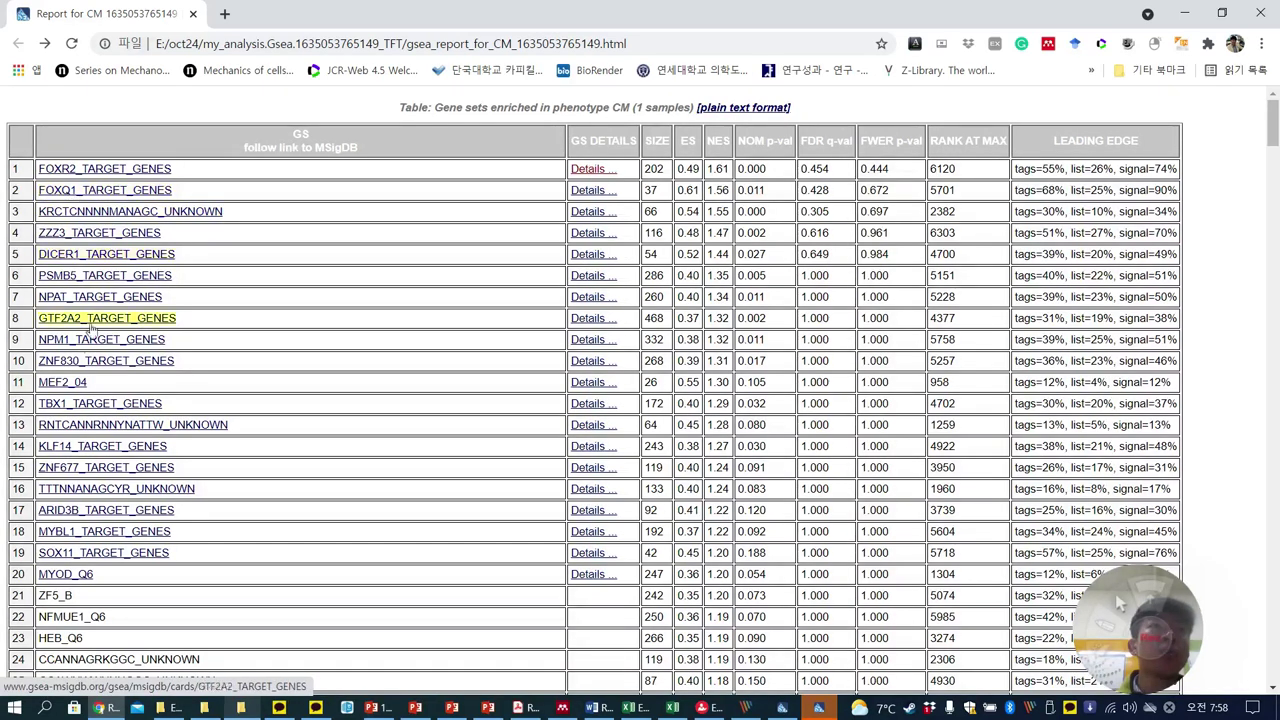
scroll(72, 410, "down", 3)
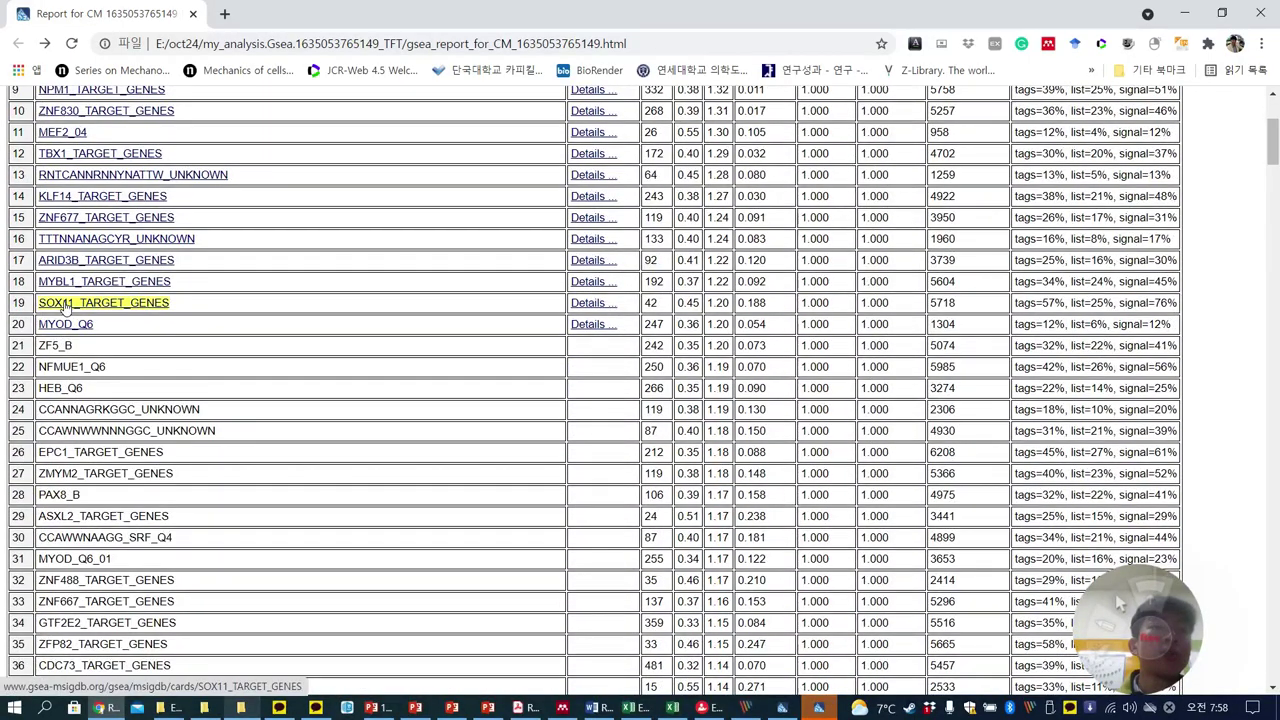
scroll(65, 307, "up", 3)
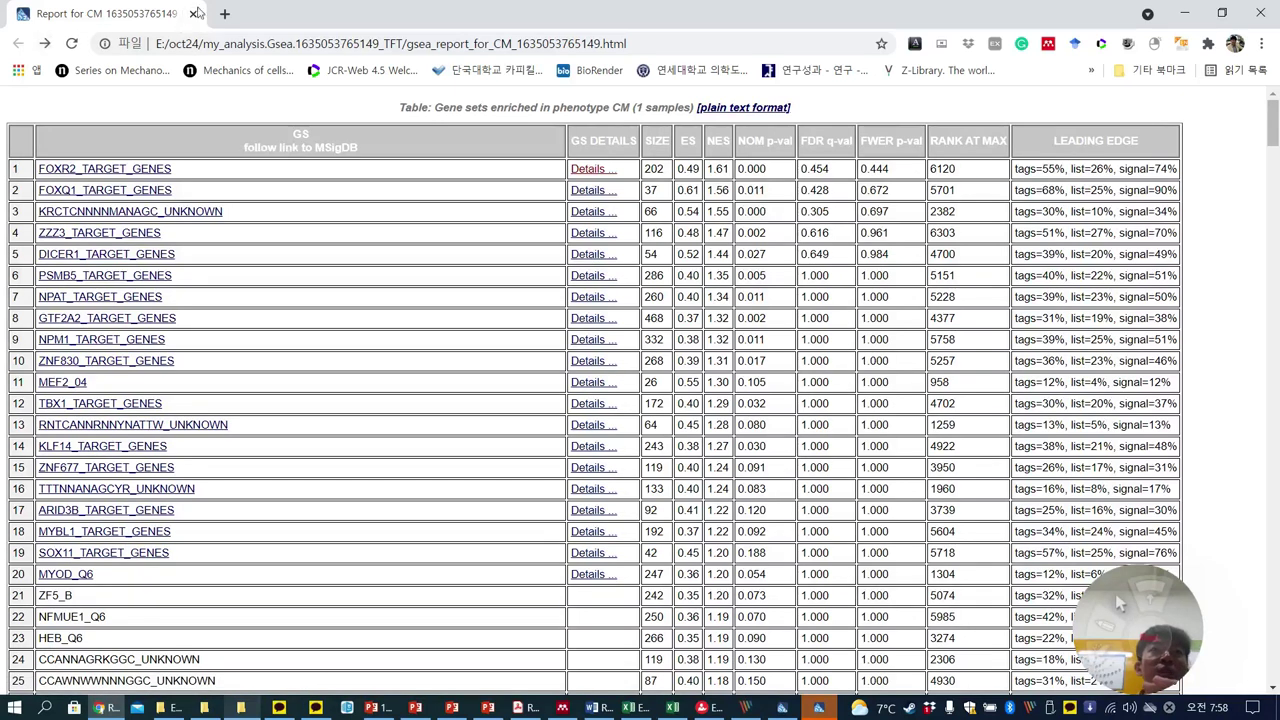
Open gsea_report_for_REST_1635053765149.html from the my_analysis.Gsea.1635053765149_TFT results folder
left_click(1184, 14)
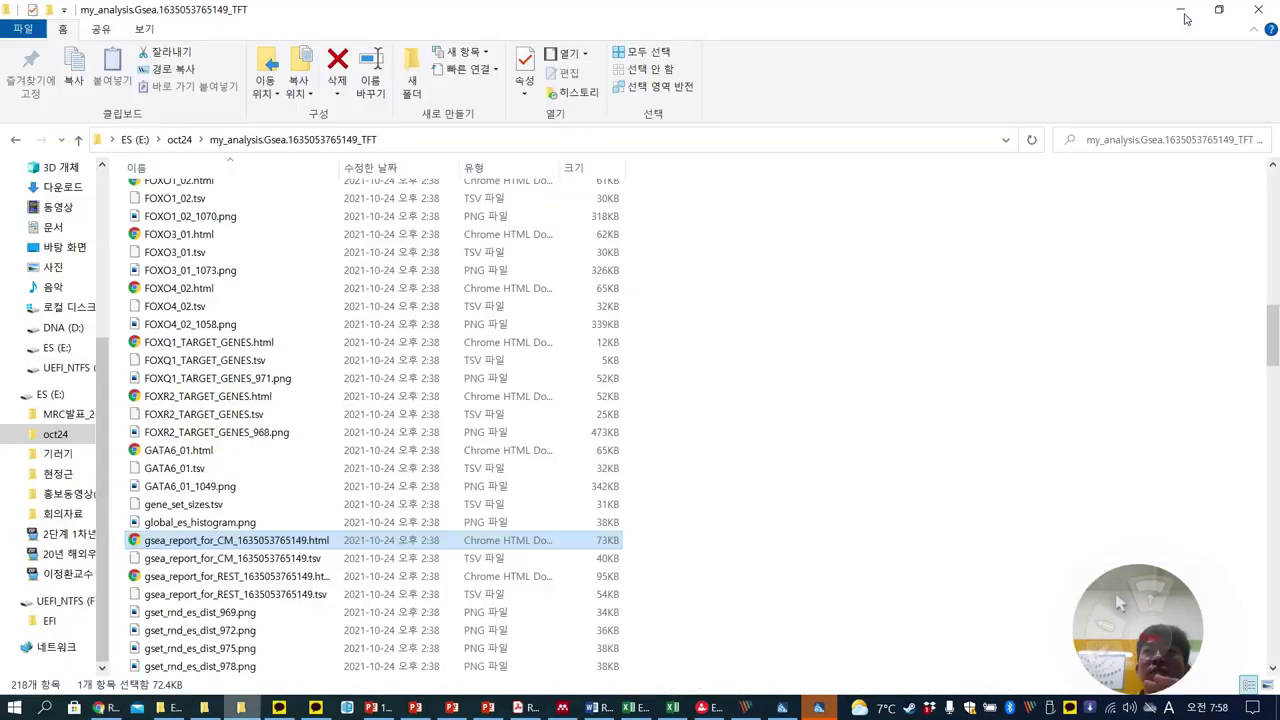
left_click(206, 580)
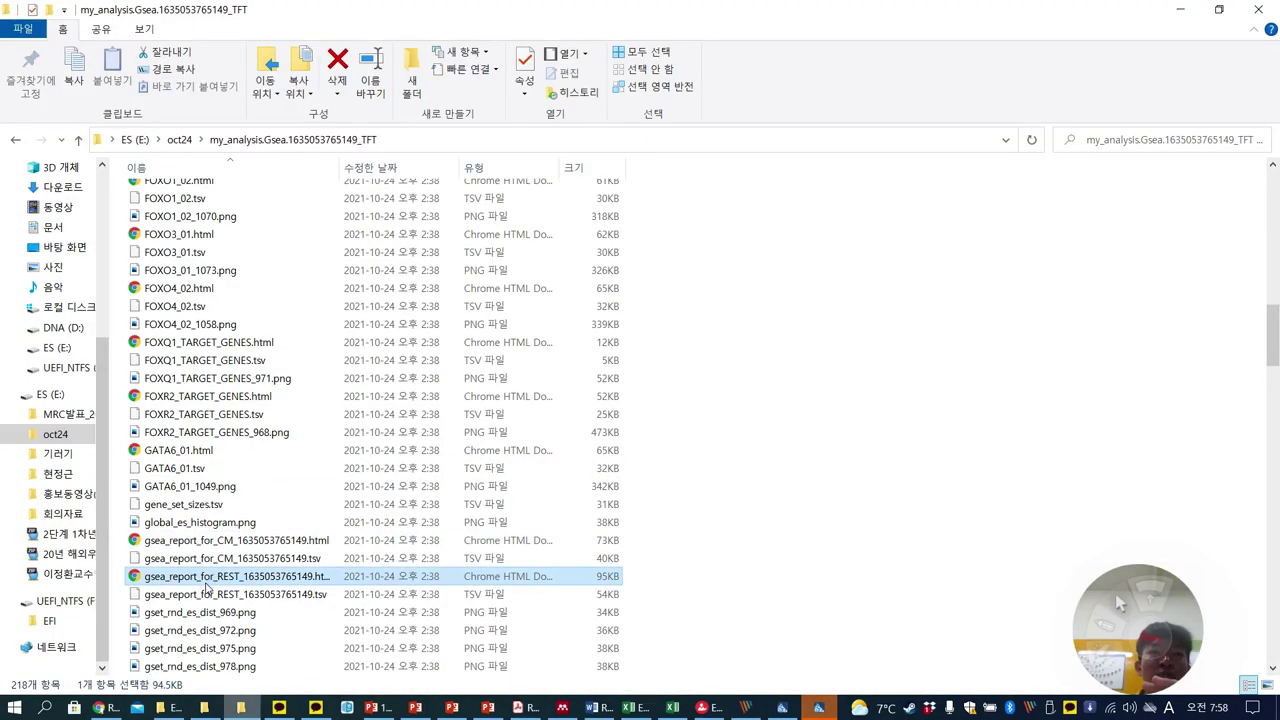
double_click(206, 588)
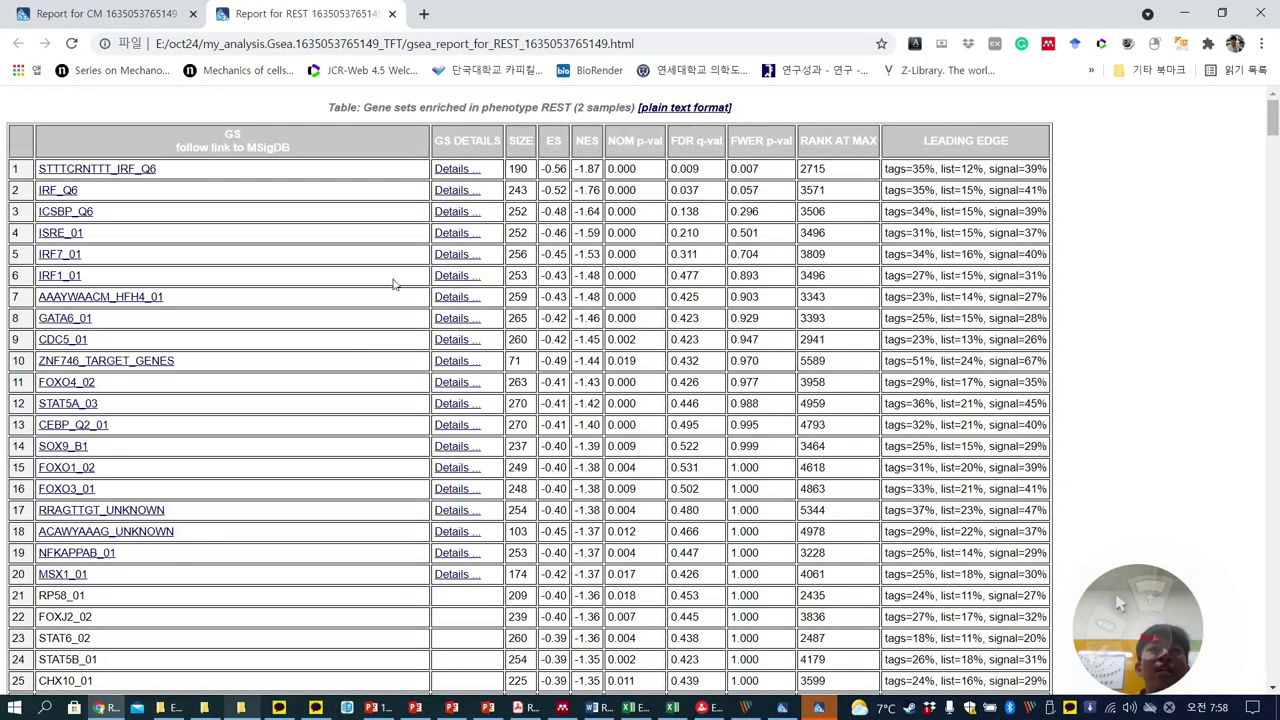
Open the details of the STTTCRNTTT_IRF_Q6 gene set and examine its enrichment plot and gene table
left_click(463, 171)
scroll(752, 452, "down", 1)
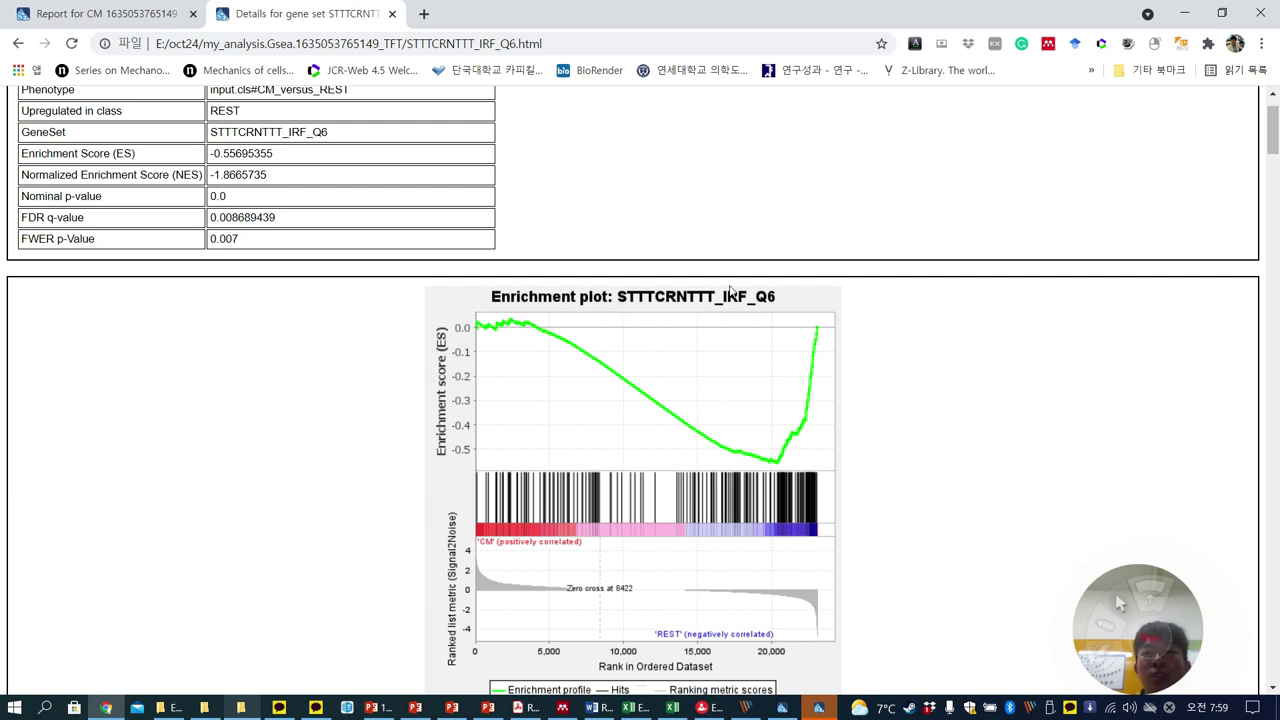
scroll(810, 379, "down", 2)
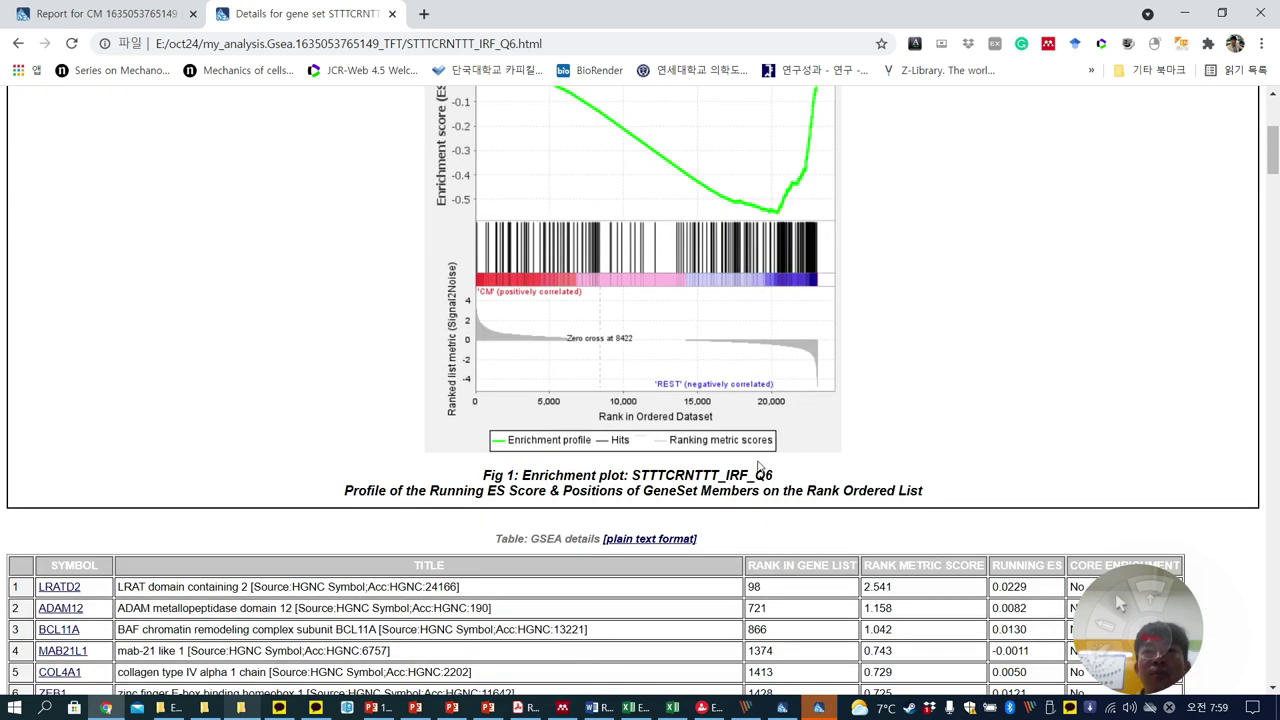
scroll(766, 451, "up", 2)
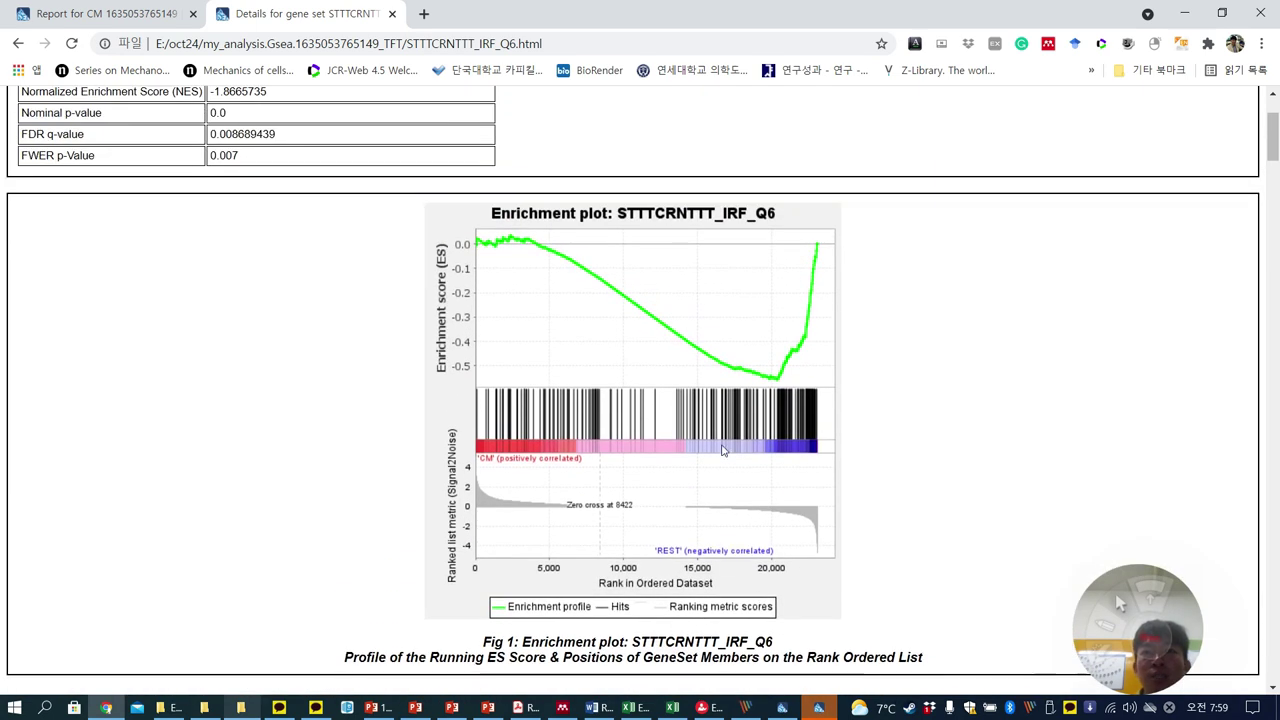
scroll(809, 449, "down", 6)
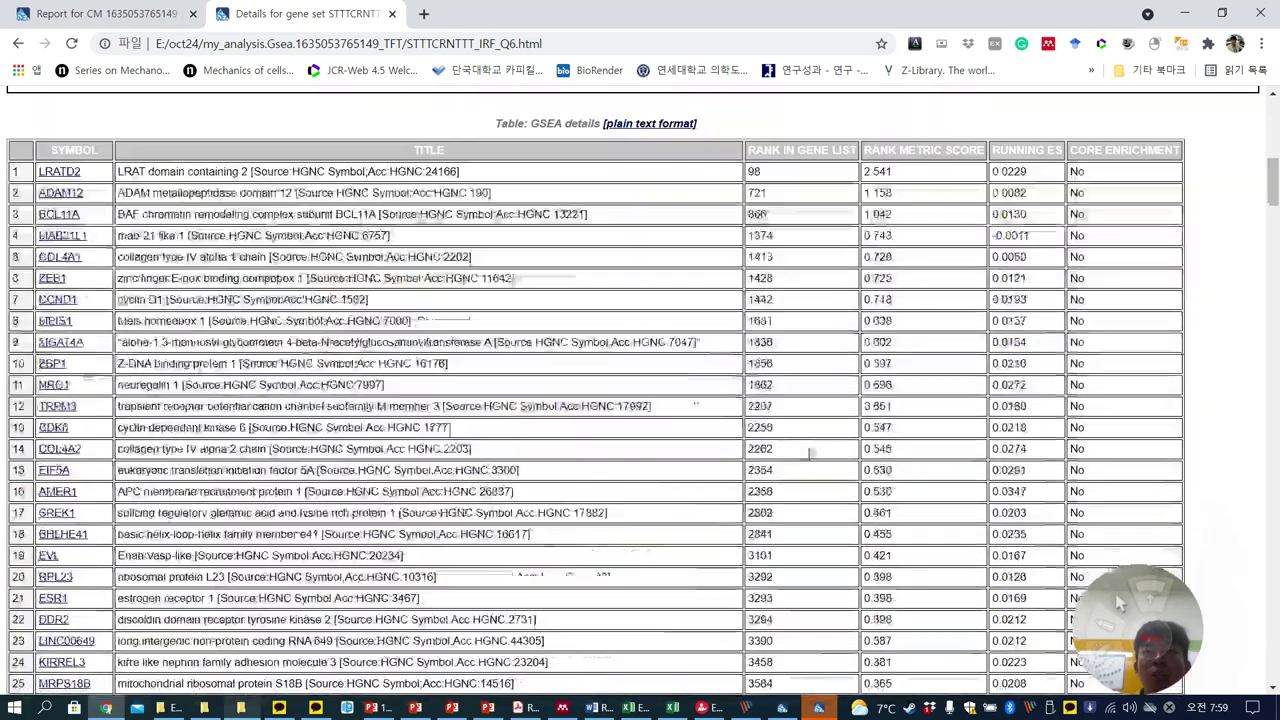
left_click_drag(1272, 185, 1268, 75)
scroll(1120, 603, "down", 3)
scroll(636, 356, "down", 1)
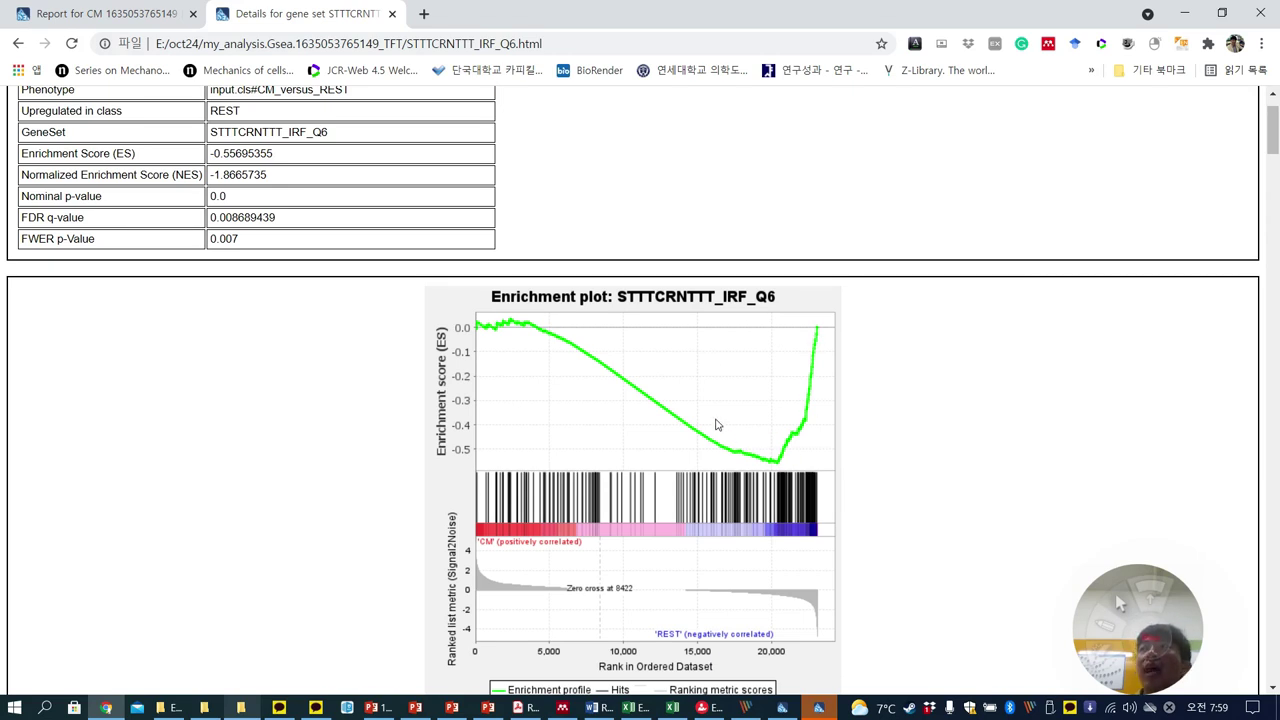
Return briefly to the CM phenotype report, put the browser away and switch to GSEA 4.1.0
left_click(131, 6)
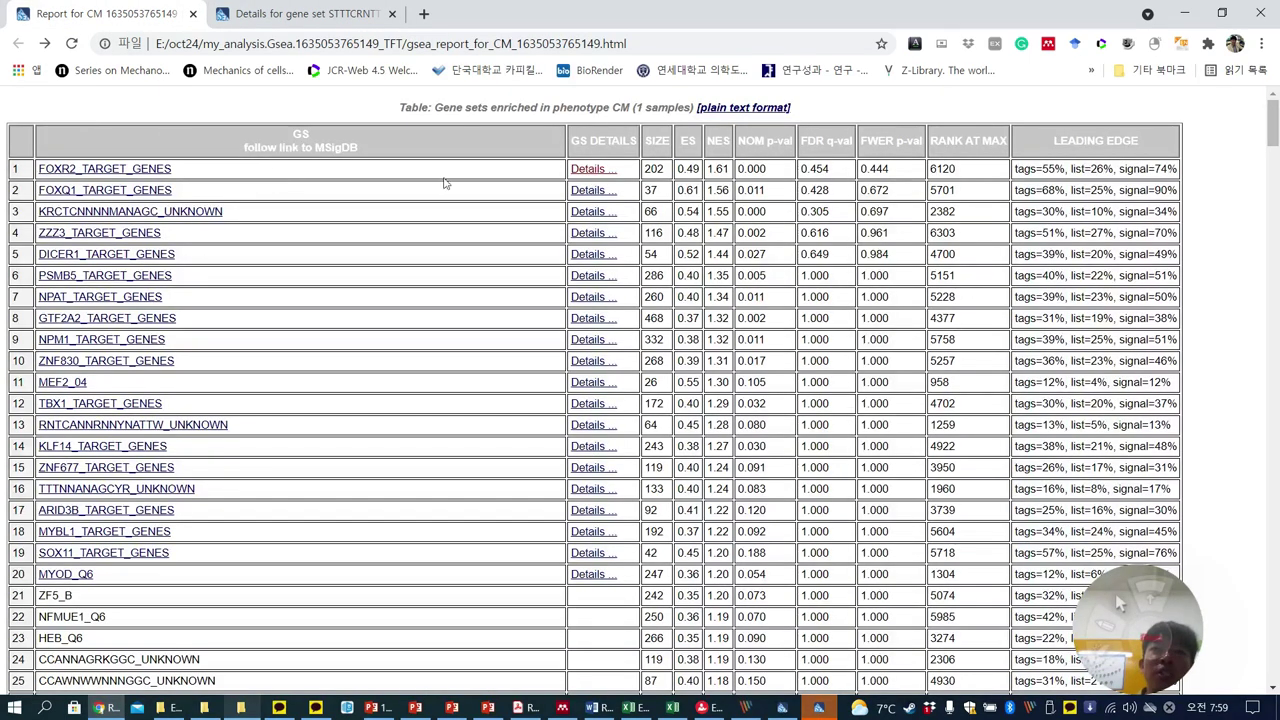
left_click(1184, 14)
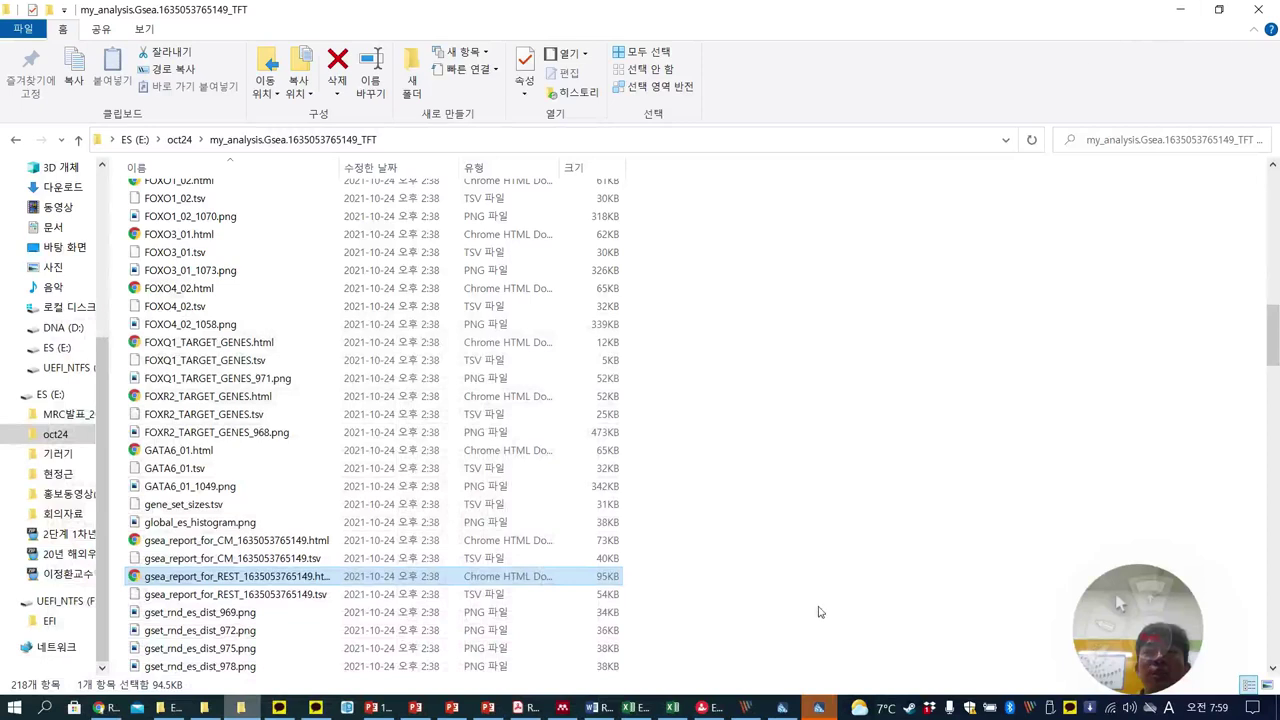
left_click(818, 706)
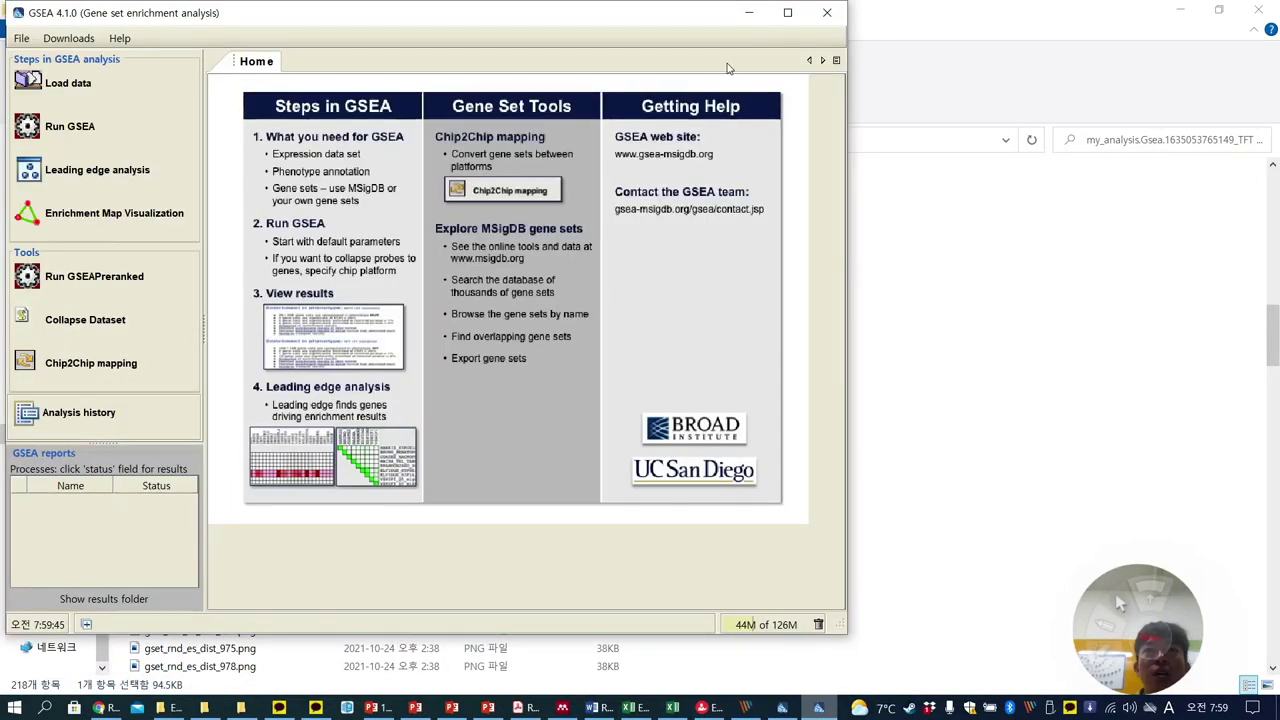
Switch from GSEA to the PDF guide and read how a gct file is structured, including the example table in figure 6-3
left_click(788, 14)
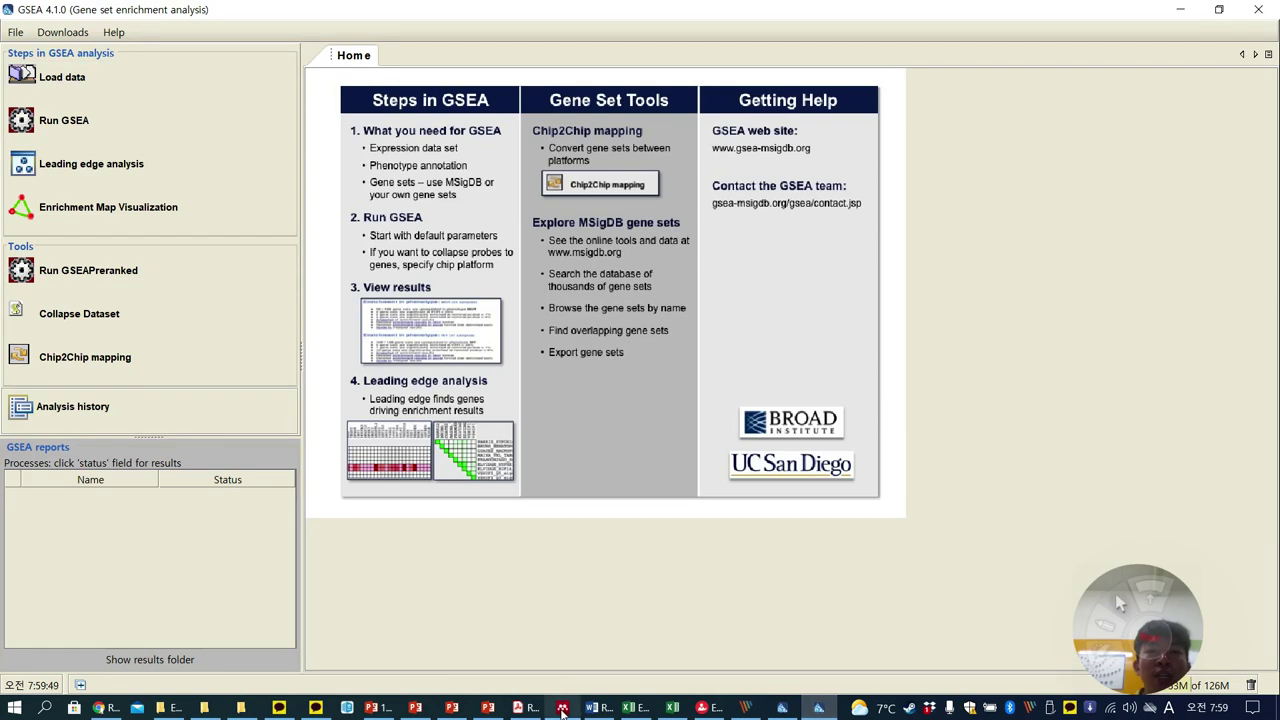
left_click(524, 708)
scroll(592, 566, "down", 13)
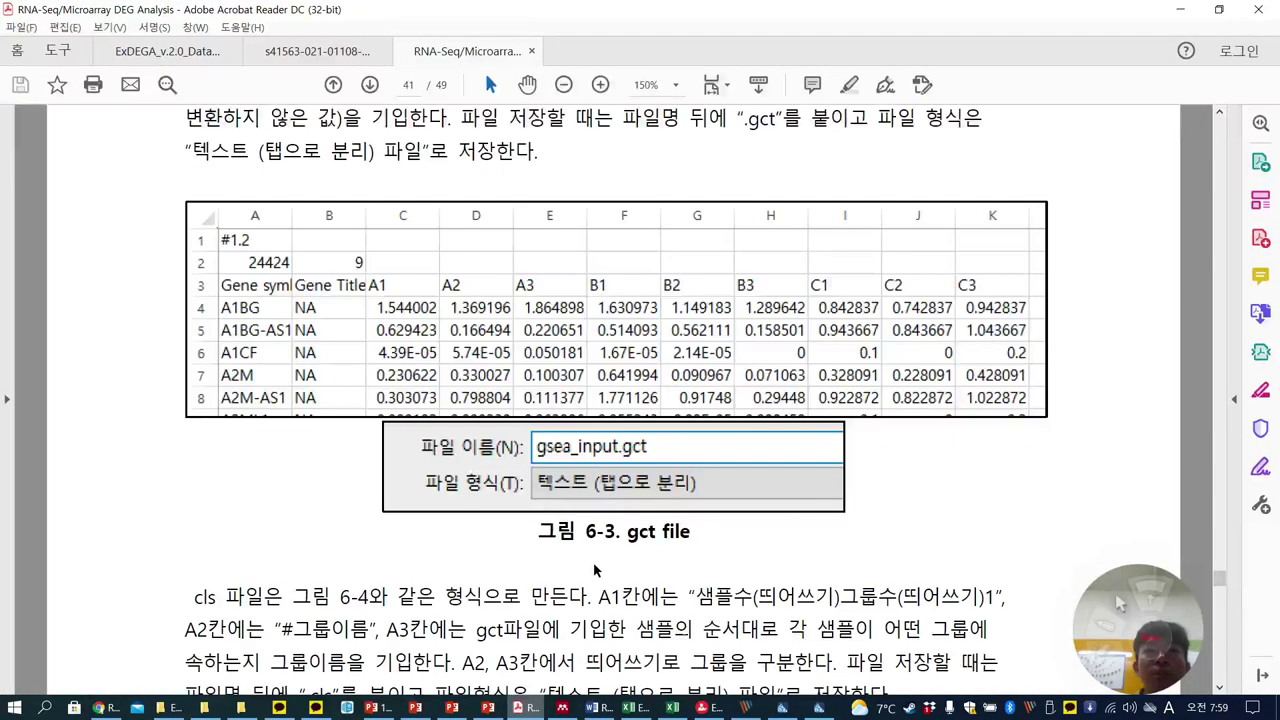
scroll(594, 569, "up", 2)
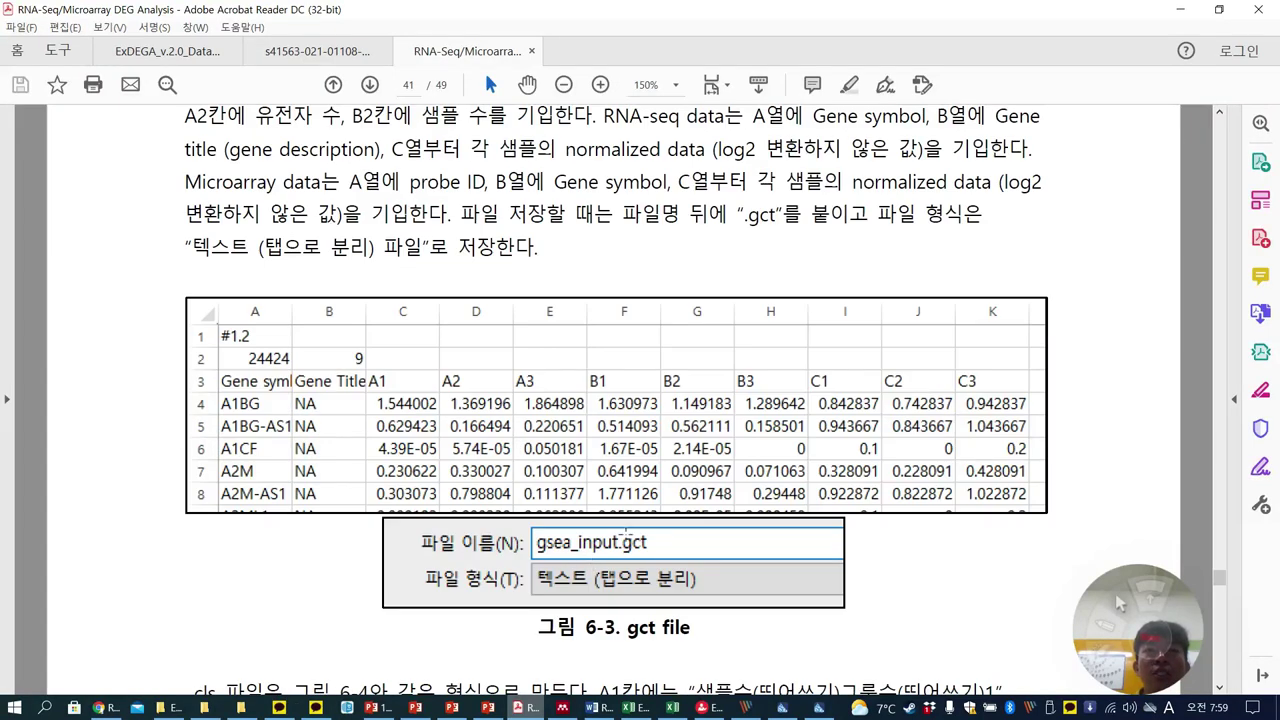
scroll(606, 558, "up", 3)
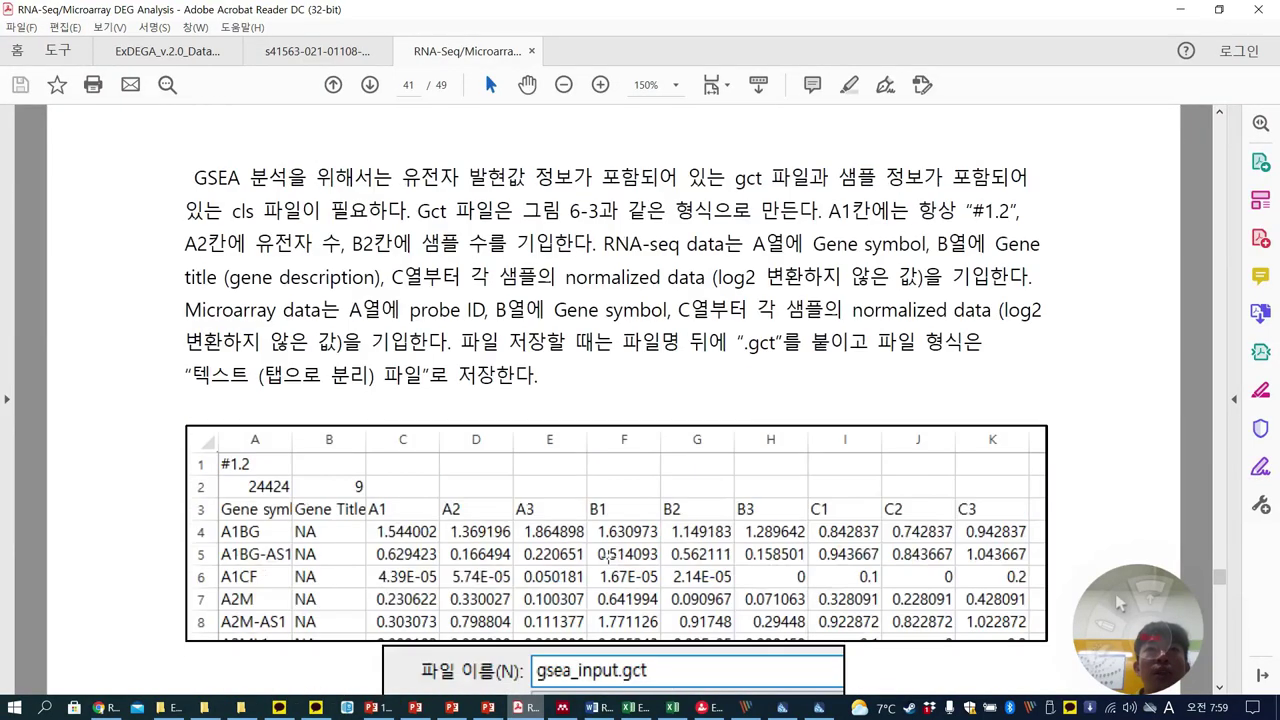
scroll(608, 556, "down", 3)
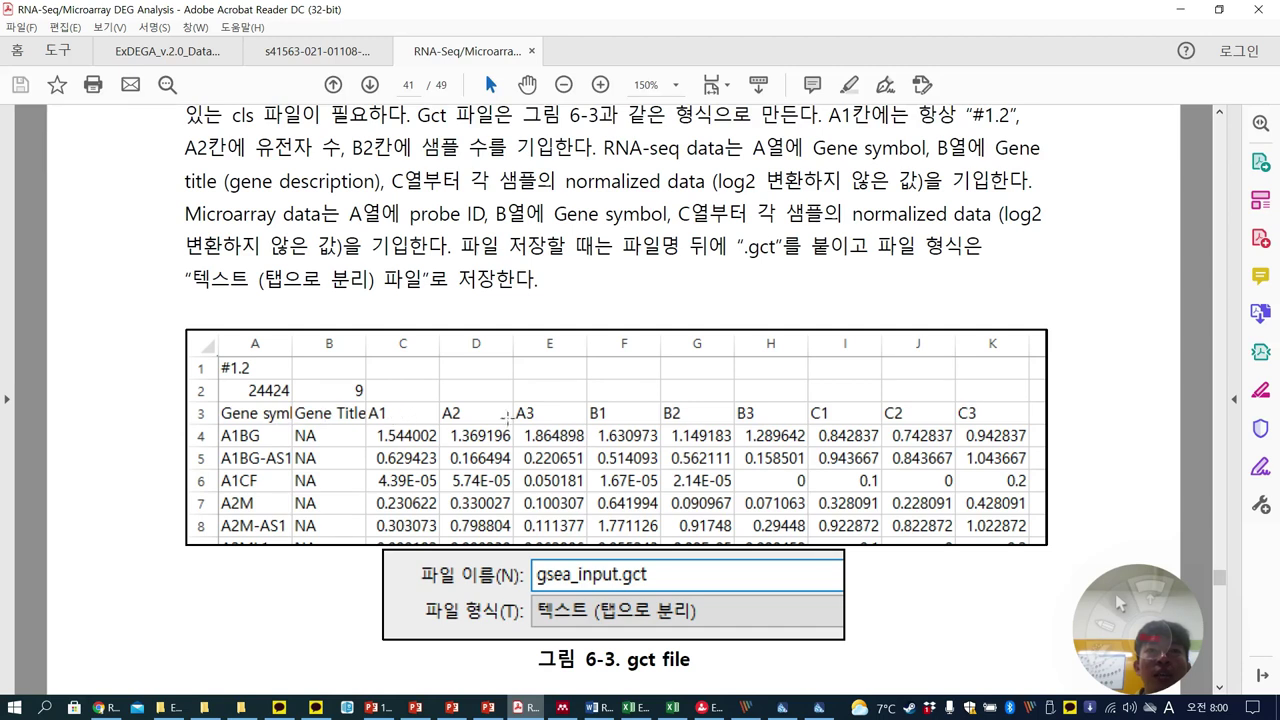
Glance at the open Excel data workbooks, and highlight the "#1.2" text that the PDF guide specifies for cell A1
left_click(636, 707)
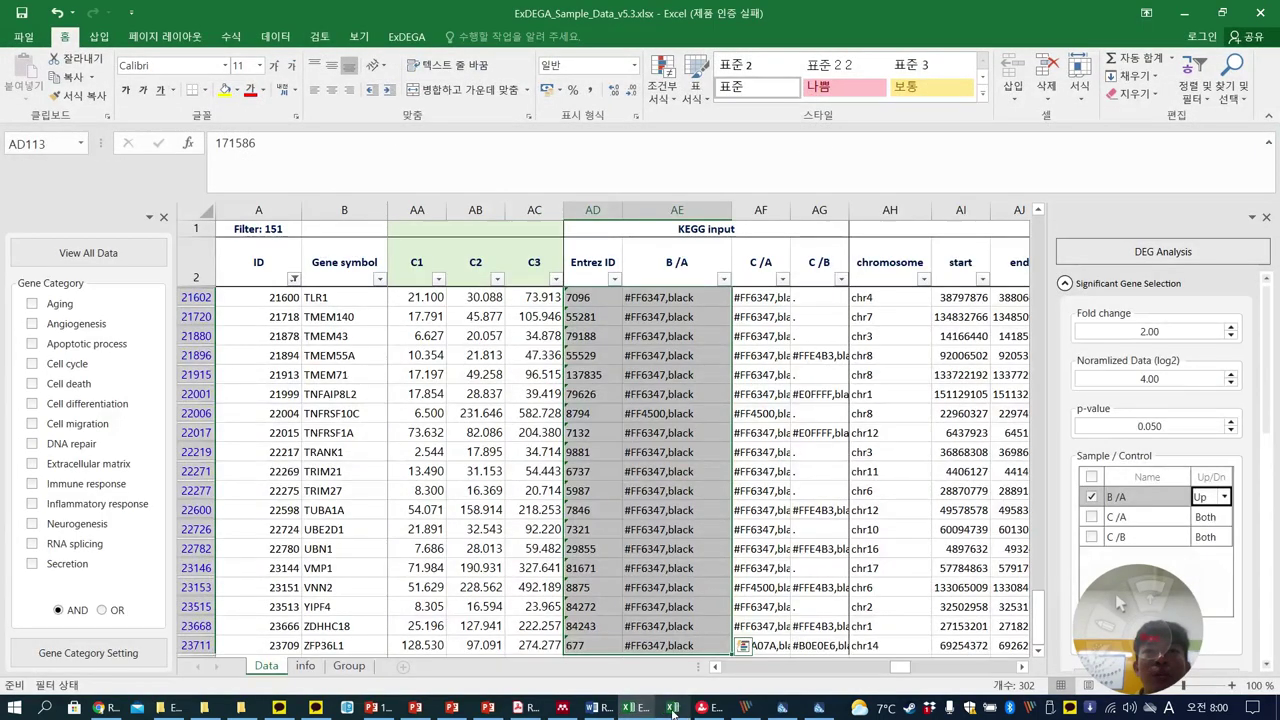
left_click(672, 707)
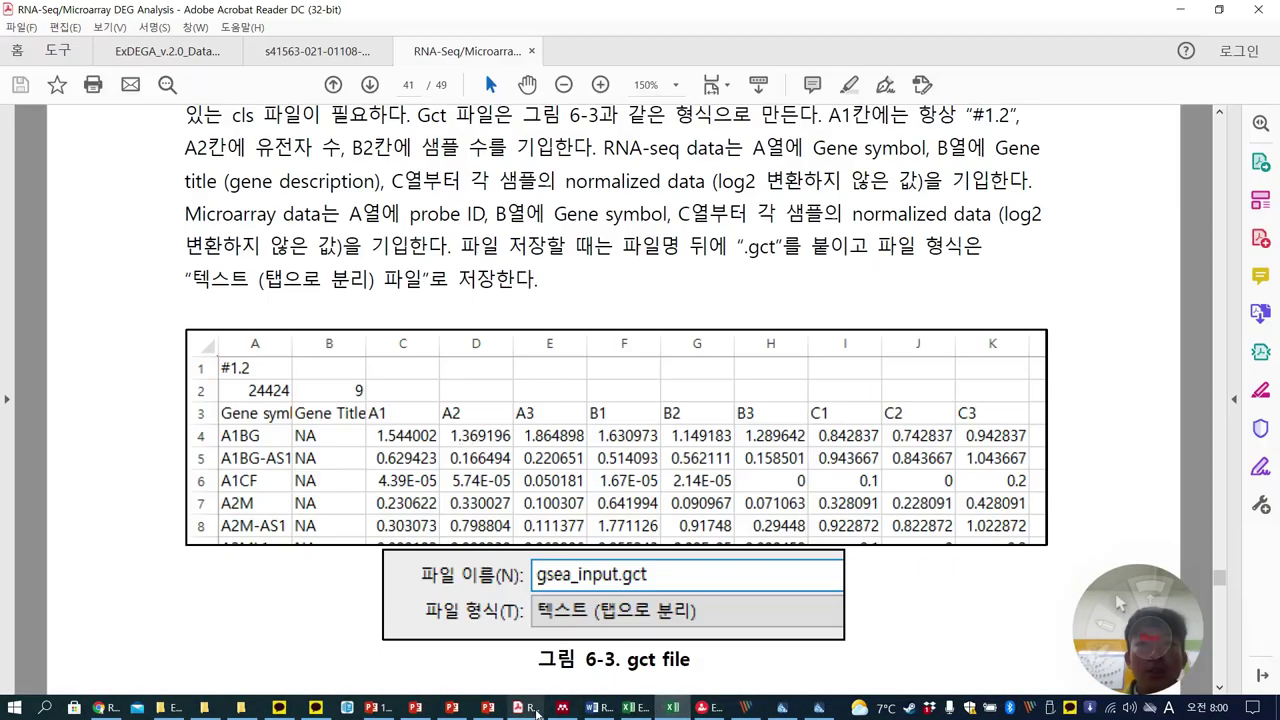
left_click(520, 707)
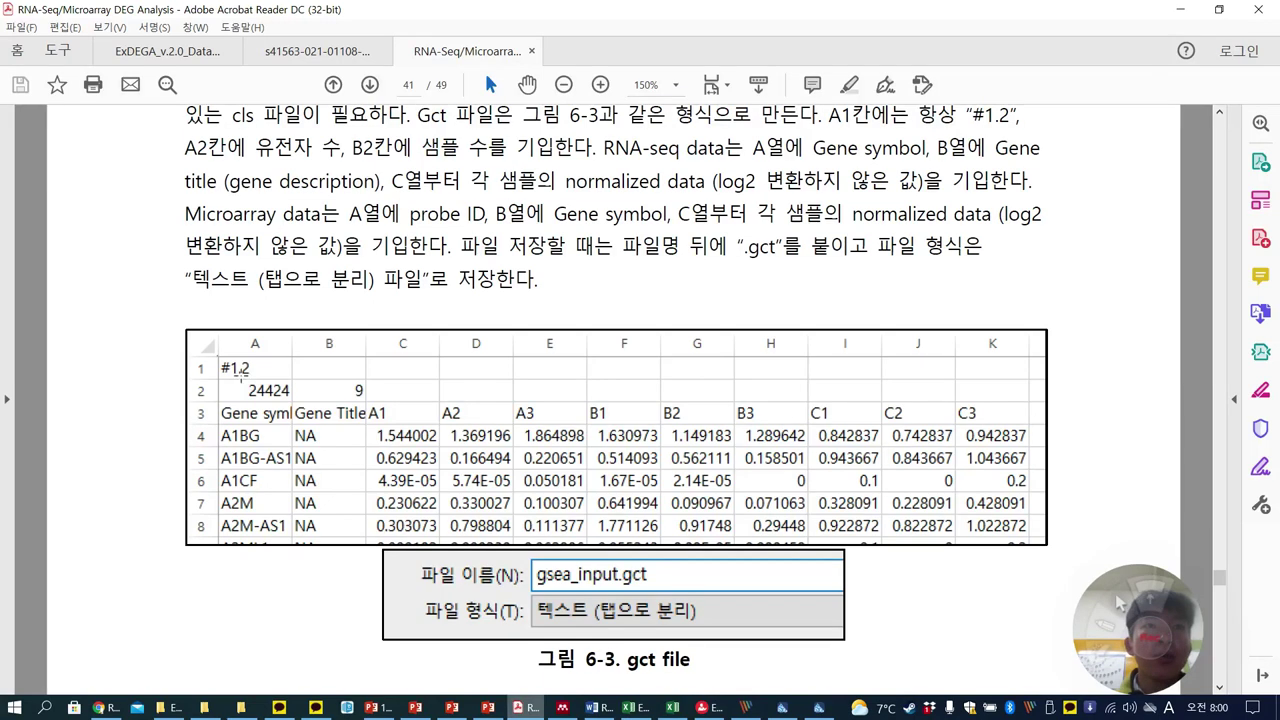
scroll(250, 384, "up", 1)
left_click_drag(972, 180, 1012, 186)
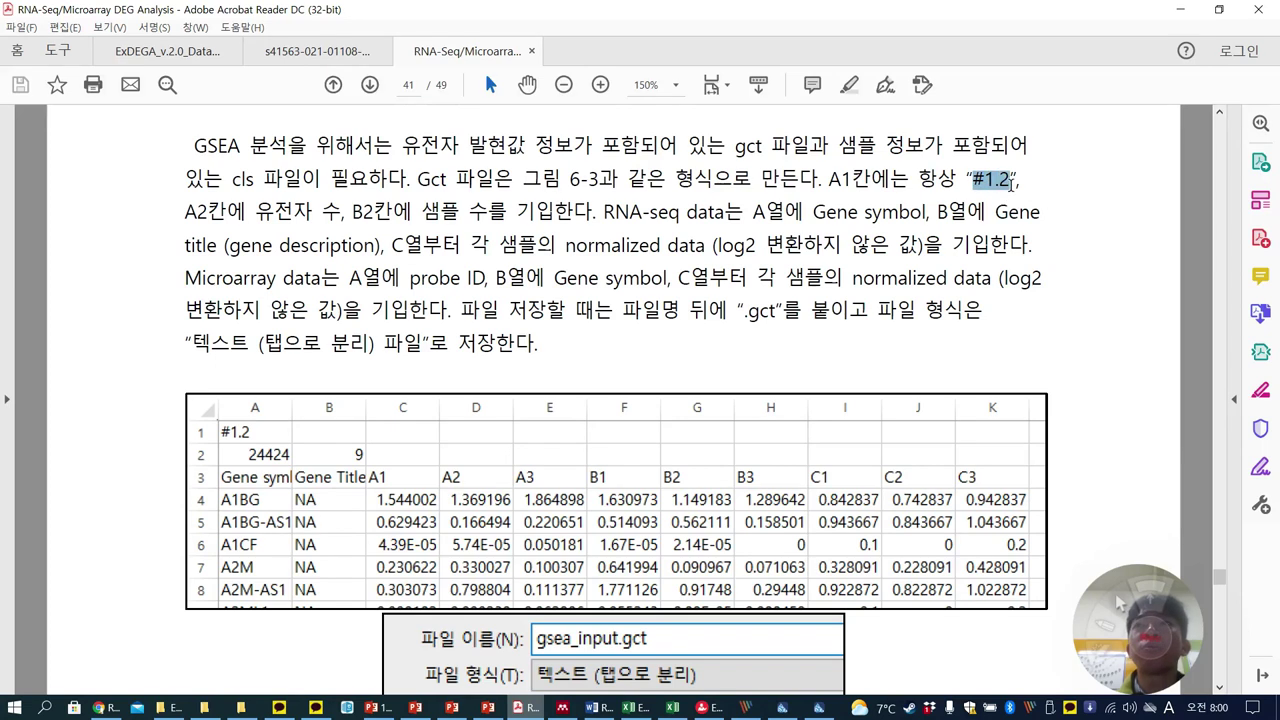
Switch to the mRNA-seq report in Excel and create a new blank workbook
left_click(673, 710)
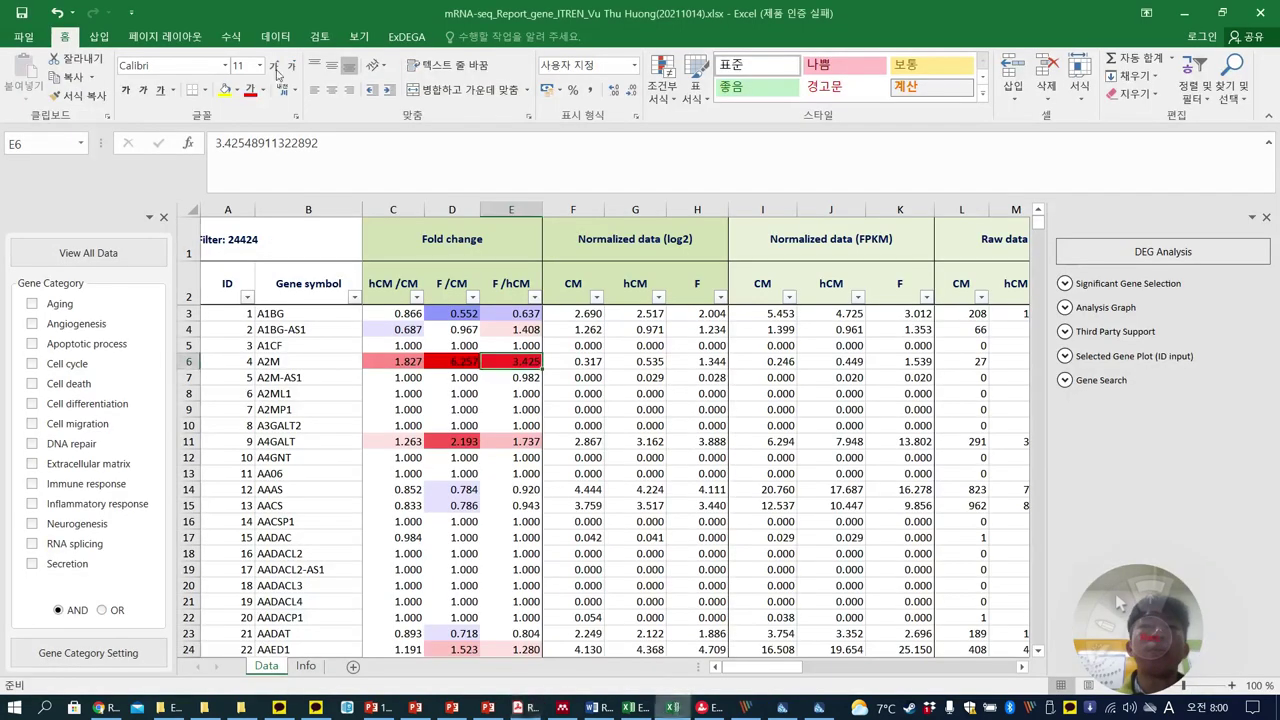
left_click(24, 37)
left_click(67, 100)
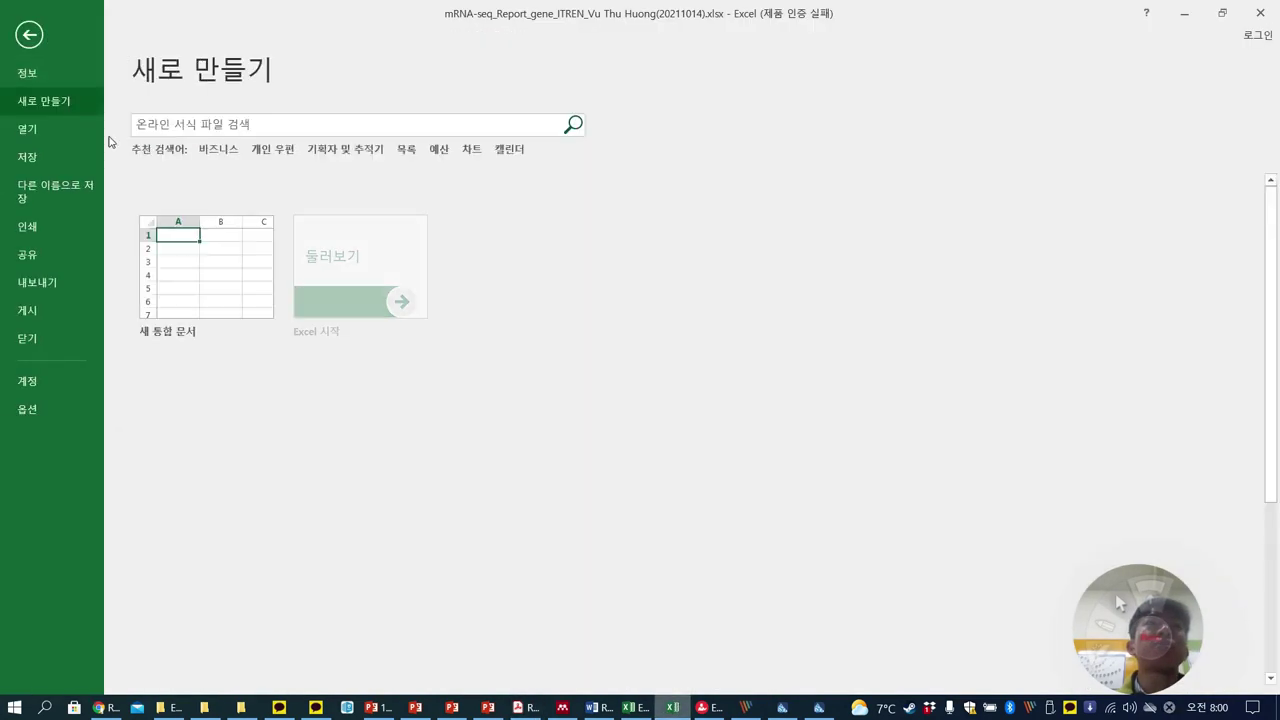
left_click(203, 267)
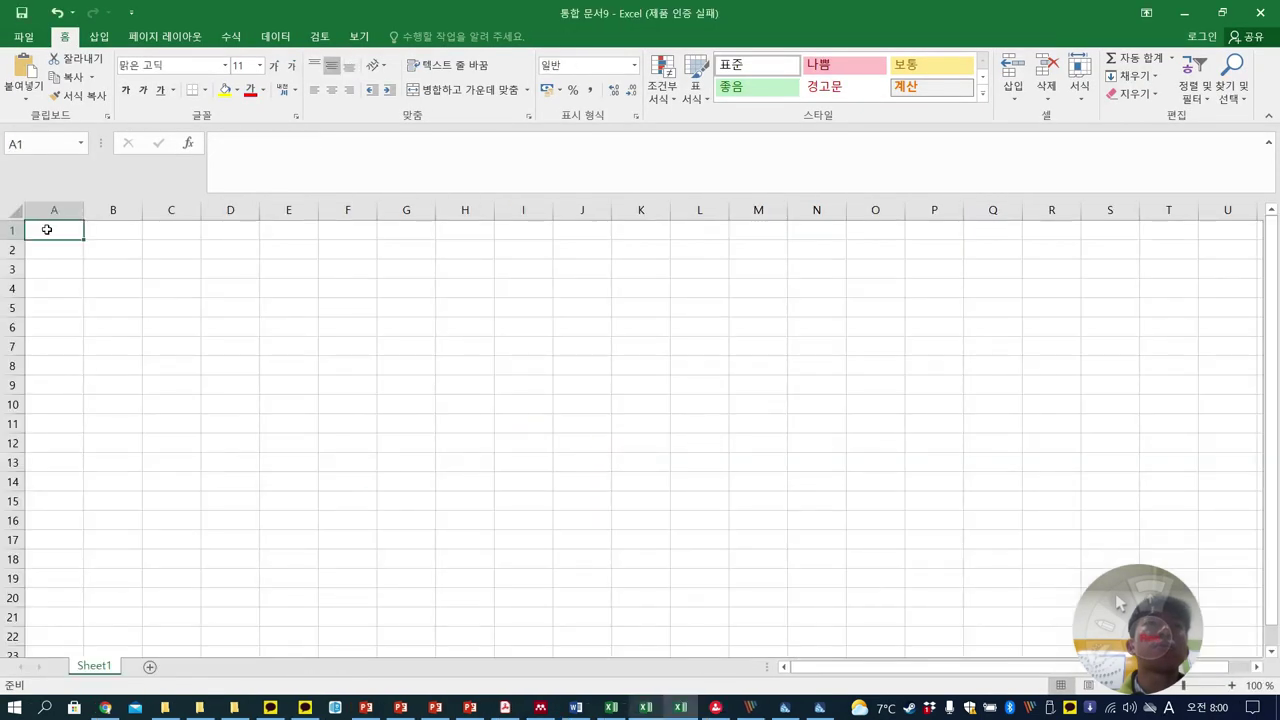
Enter #1.2 in cell A1 of the new workbook, removing the stray quotation marks in front of it
type("\"\"#1.2")
double_click(35, 230)
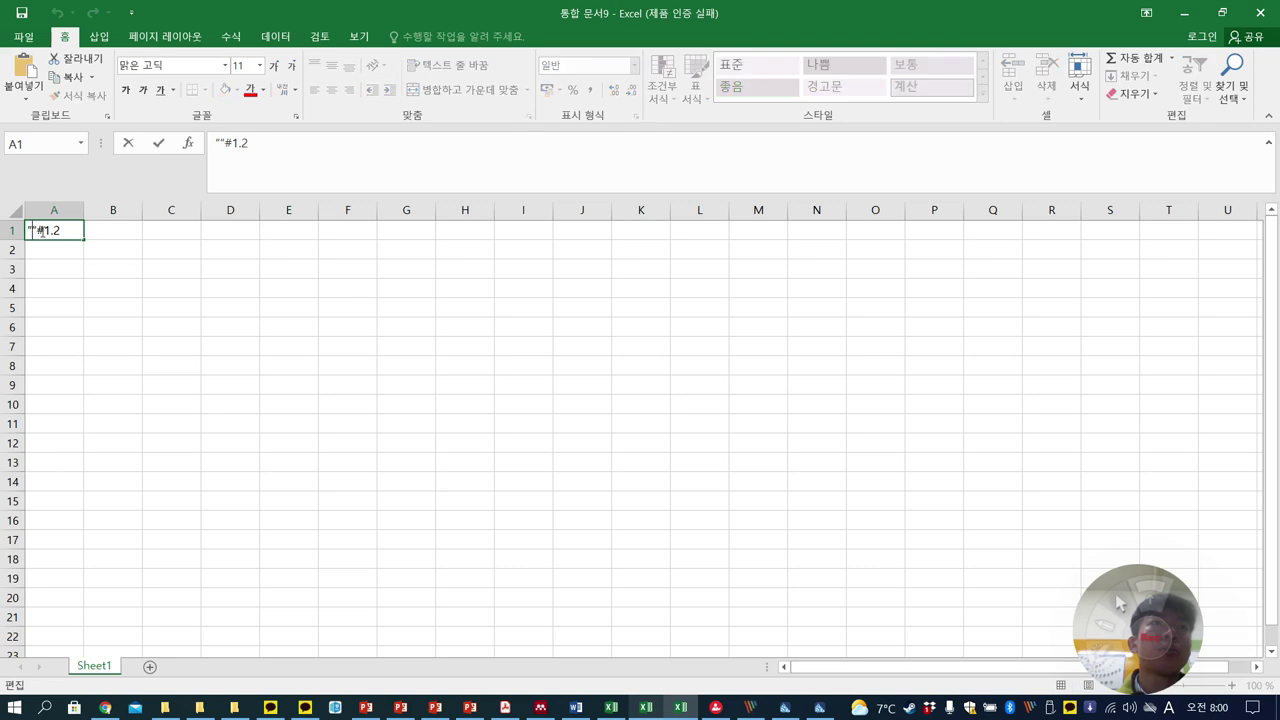
left_click_drag(35, 230, 27, 230)
key("Delete")
left_click(163, 282)
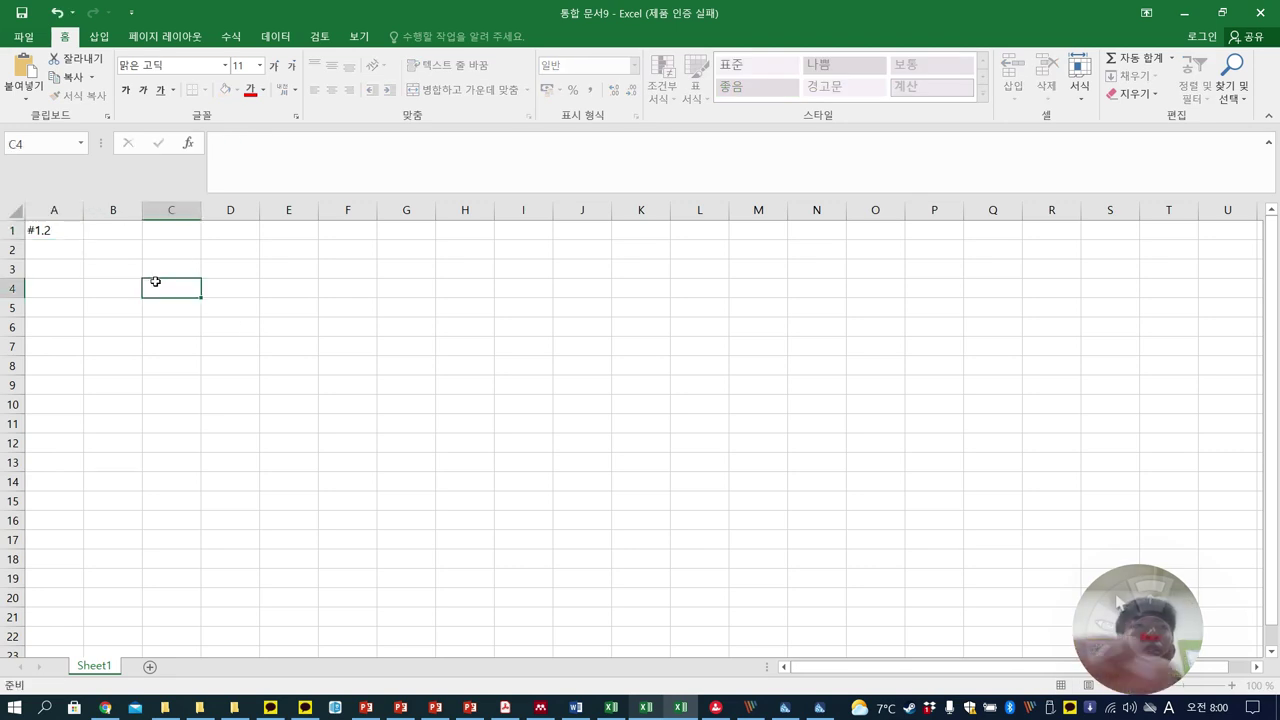
Look up the total gene count in the mRNA-seq report's Data sheet and enter 24424 in cell A2 of the new workbook
key("alt+Tab")
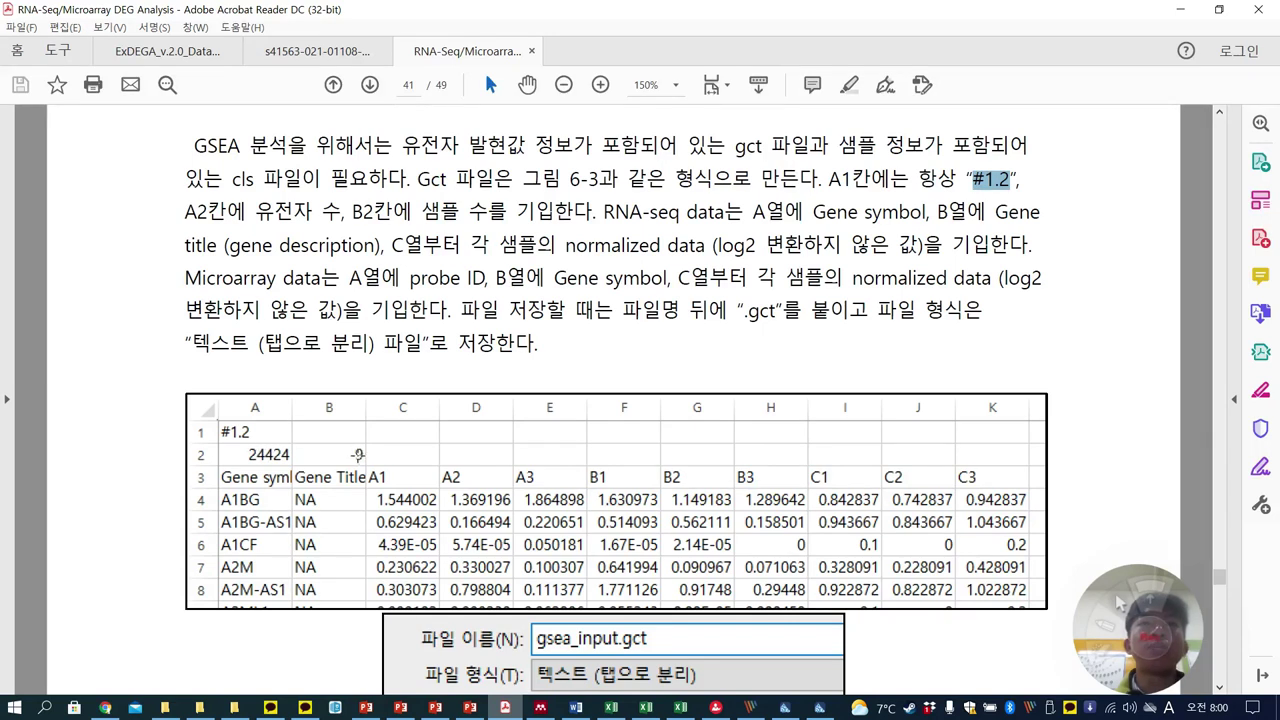
left_click(646, 707)
left_click(247, 240)
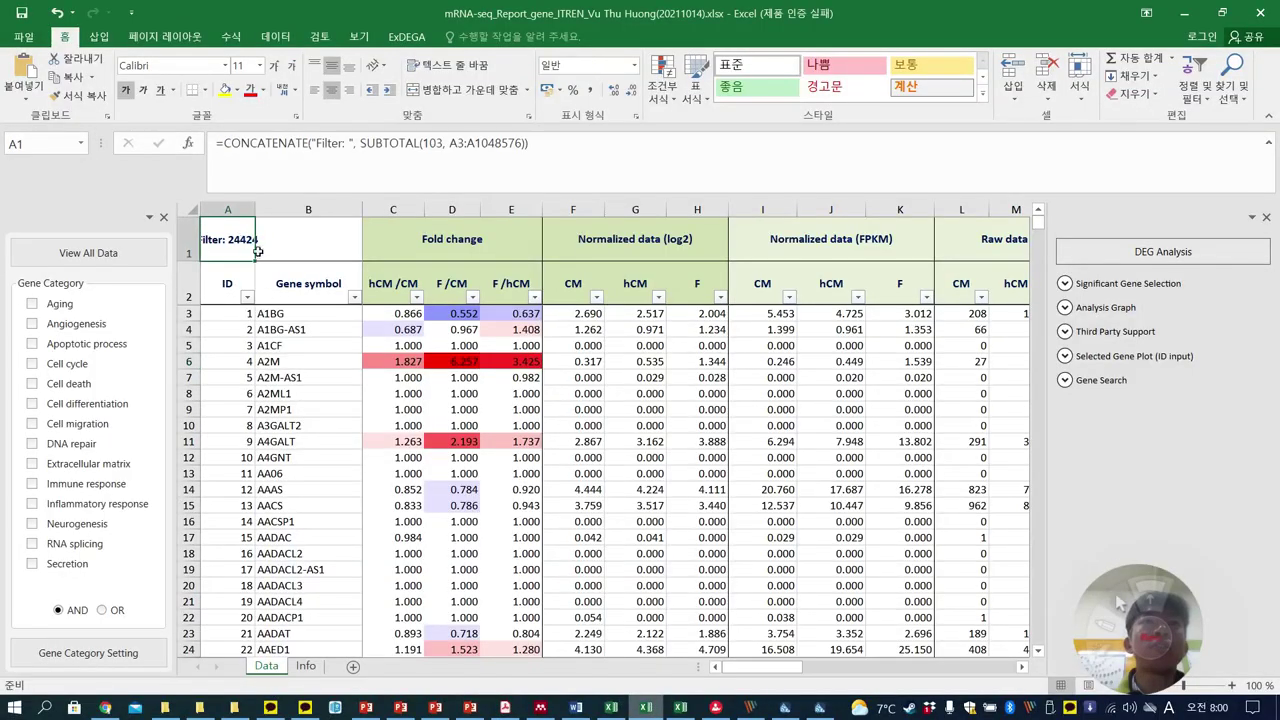
left_click(222, 312)
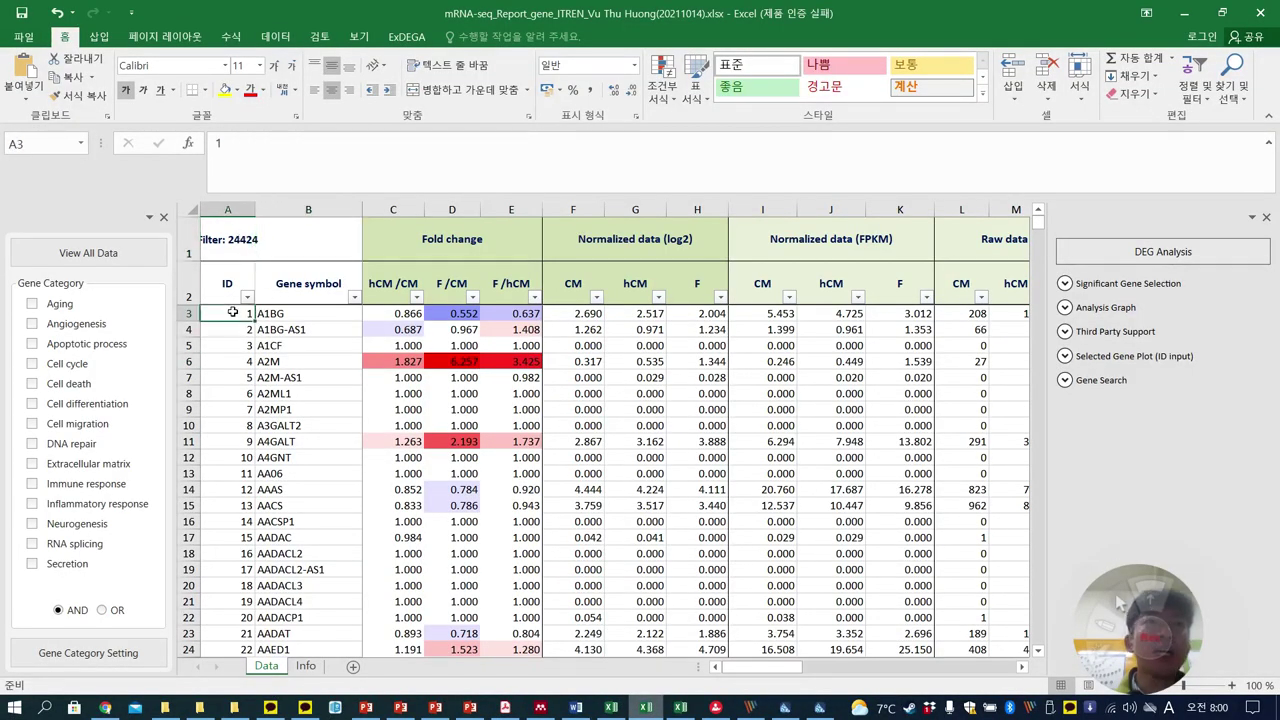
left_click(242, 240)
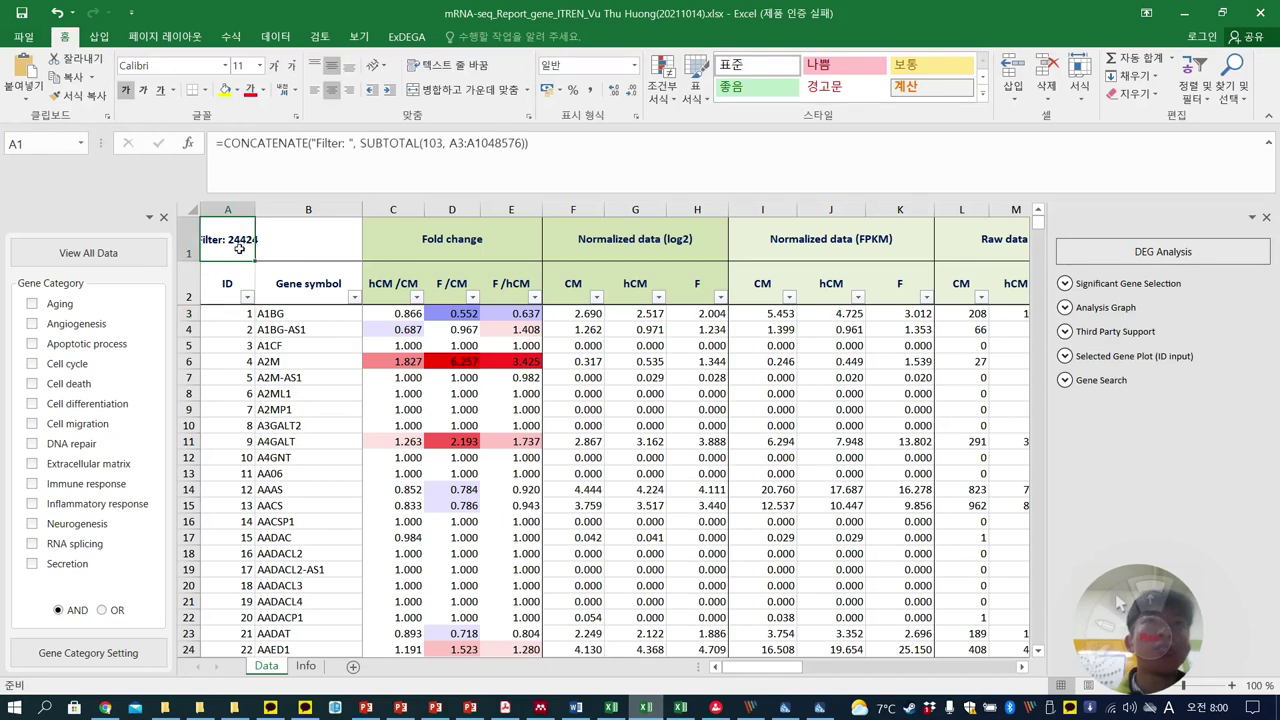
key("Right")
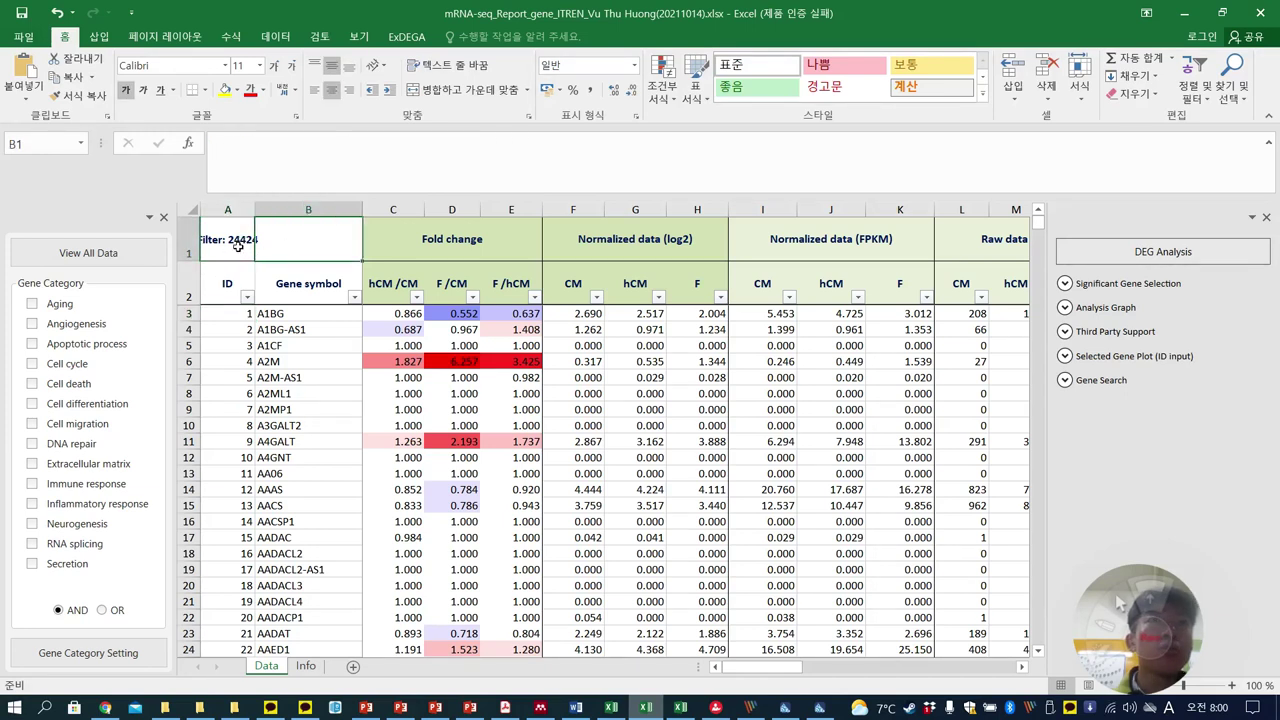
key("alt+Tab")
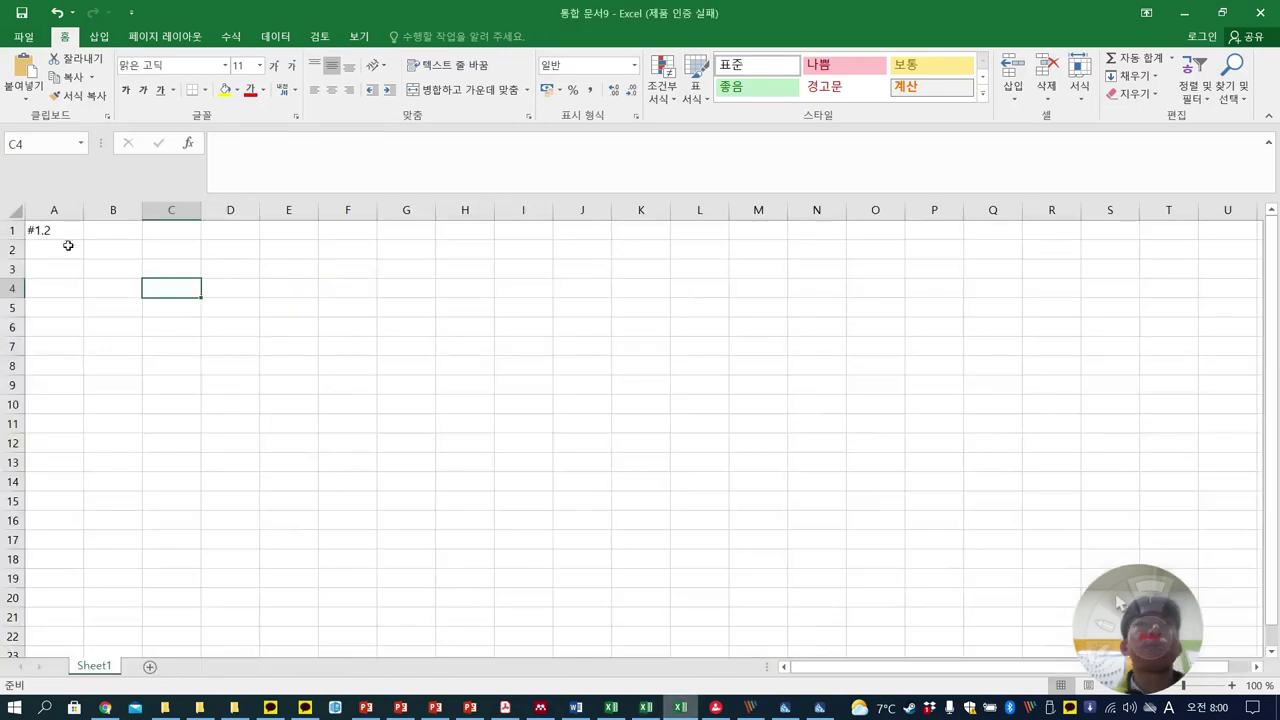
left_click(70, 251)
type("24424")
left_click(150, 291)
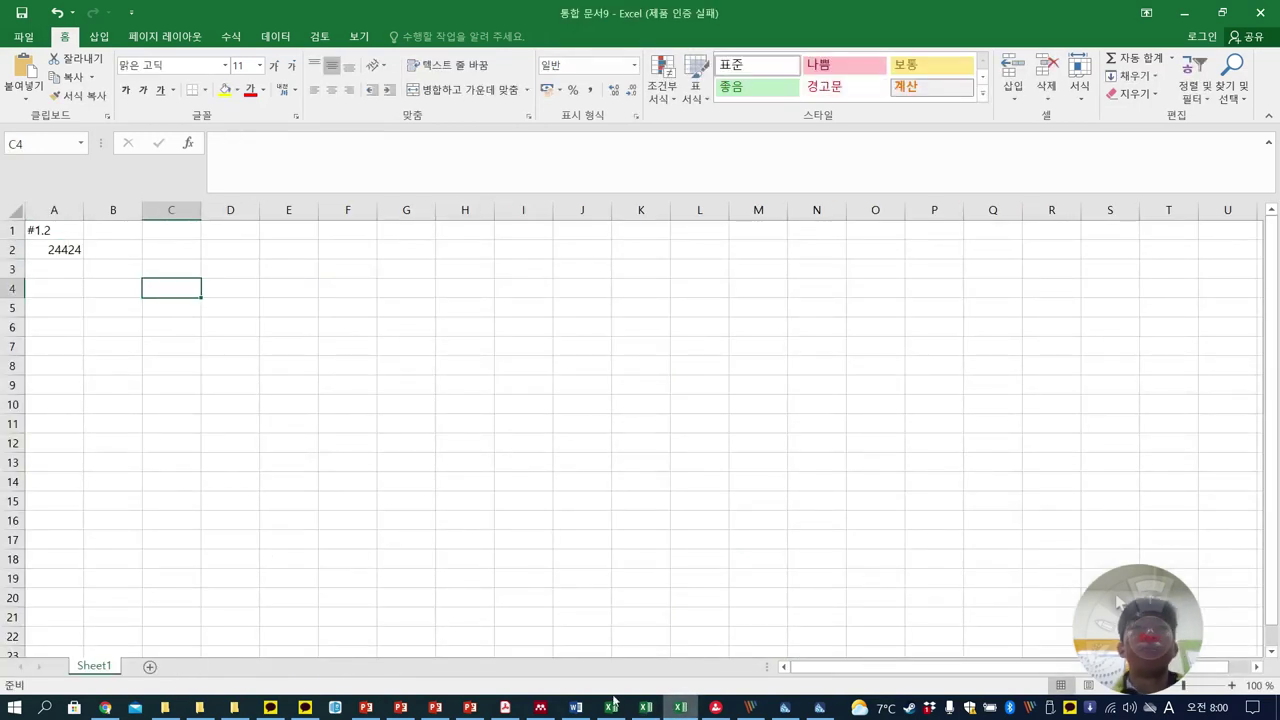
Check the CM, hCM and F sample columns in the mRNA-seq report and enter 3 as the sample count in B2
key("alt+Tab")
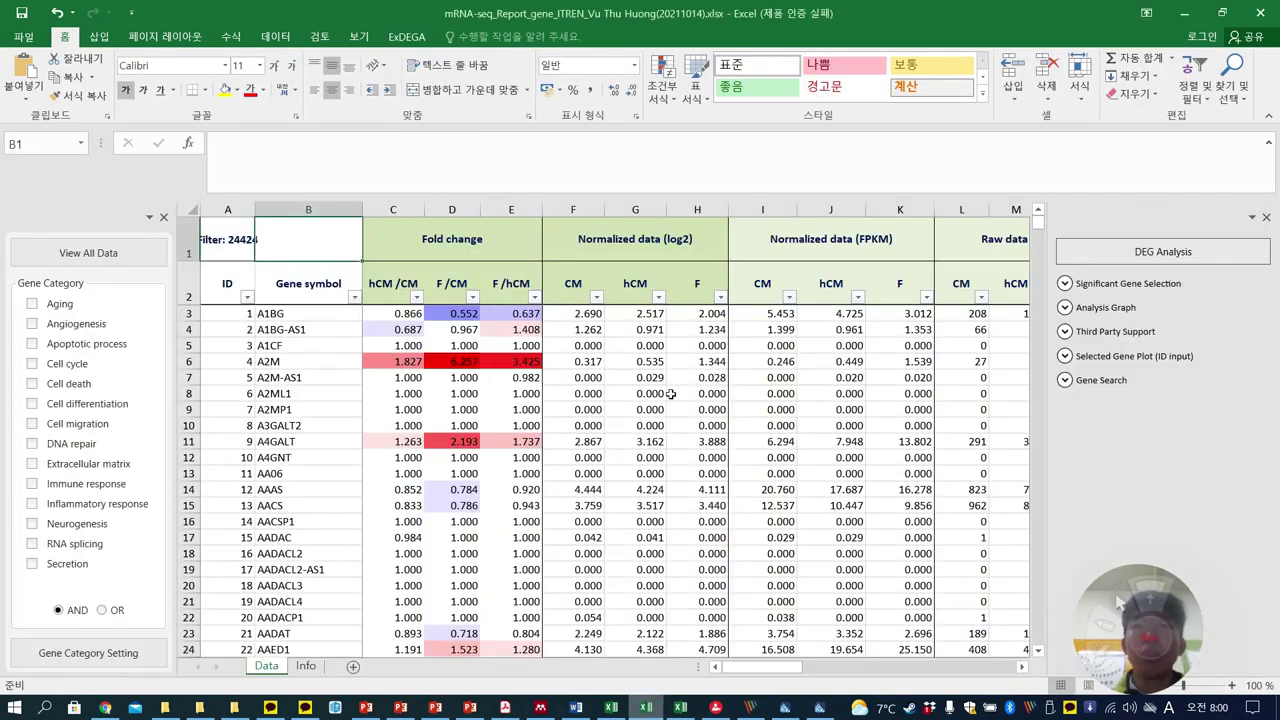
left_click(586, 283)
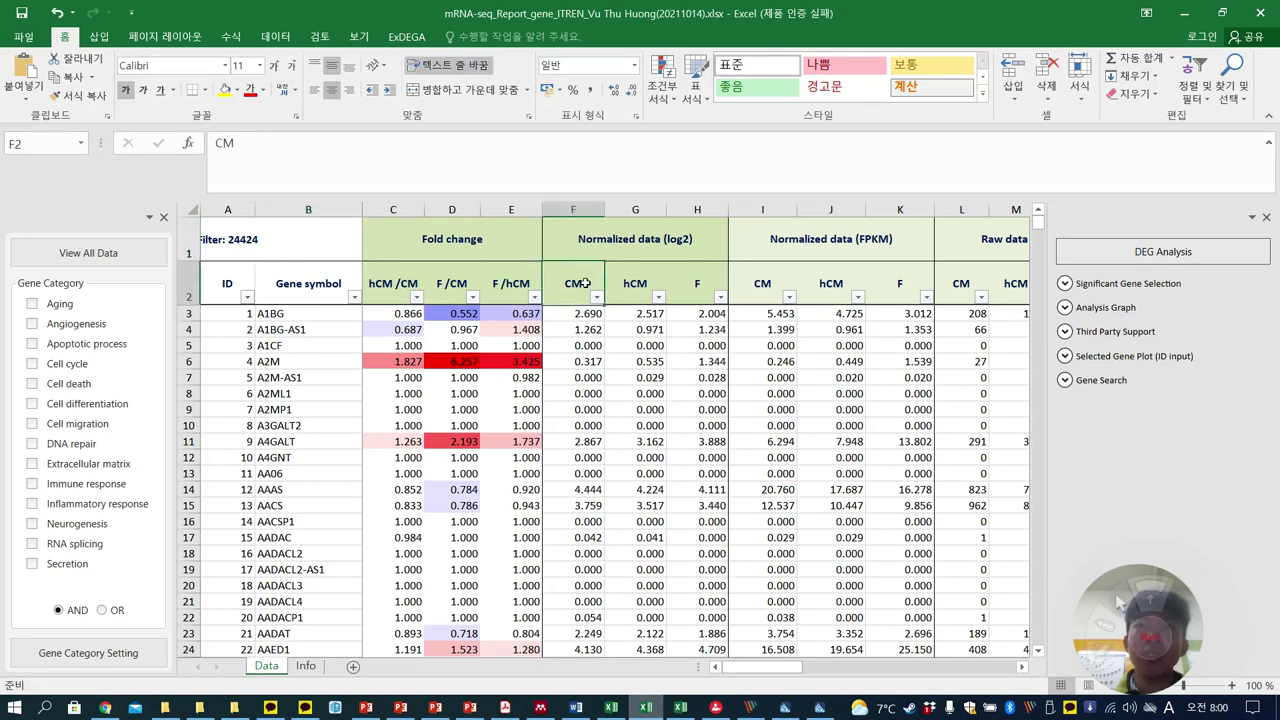
left_click(635, 289)
left_click(689, 282)
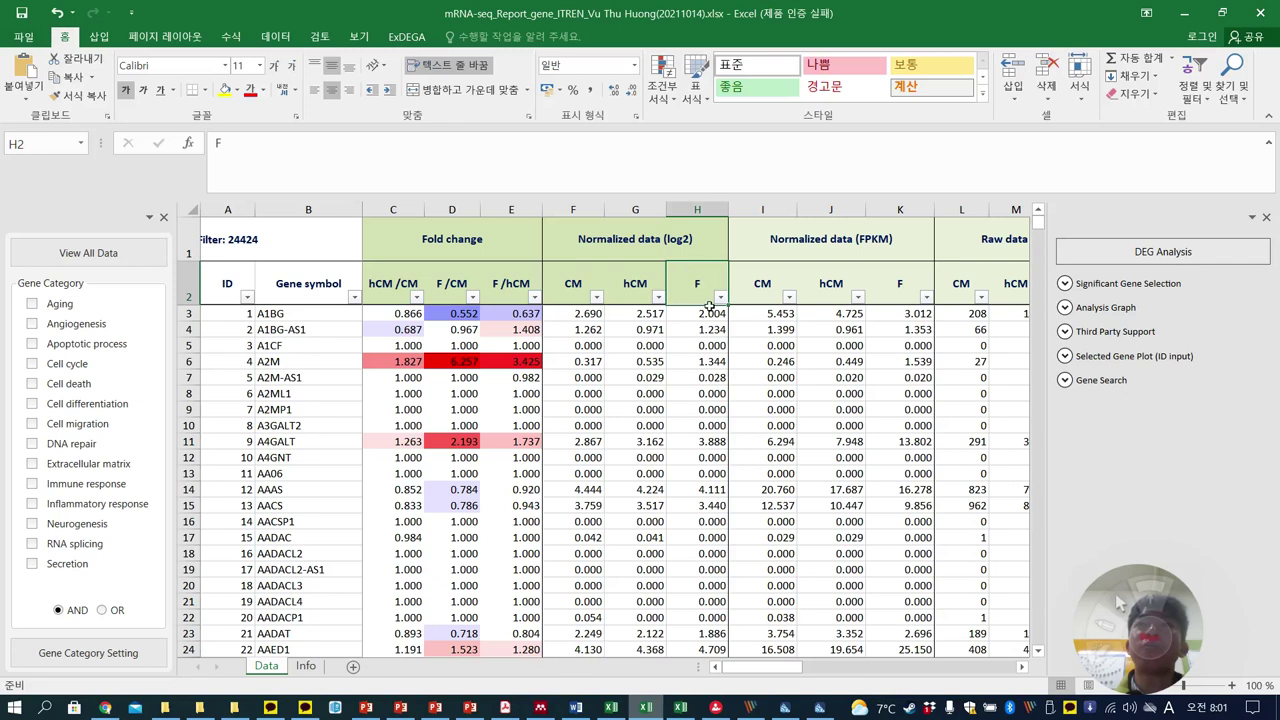
left_click(680, 708)
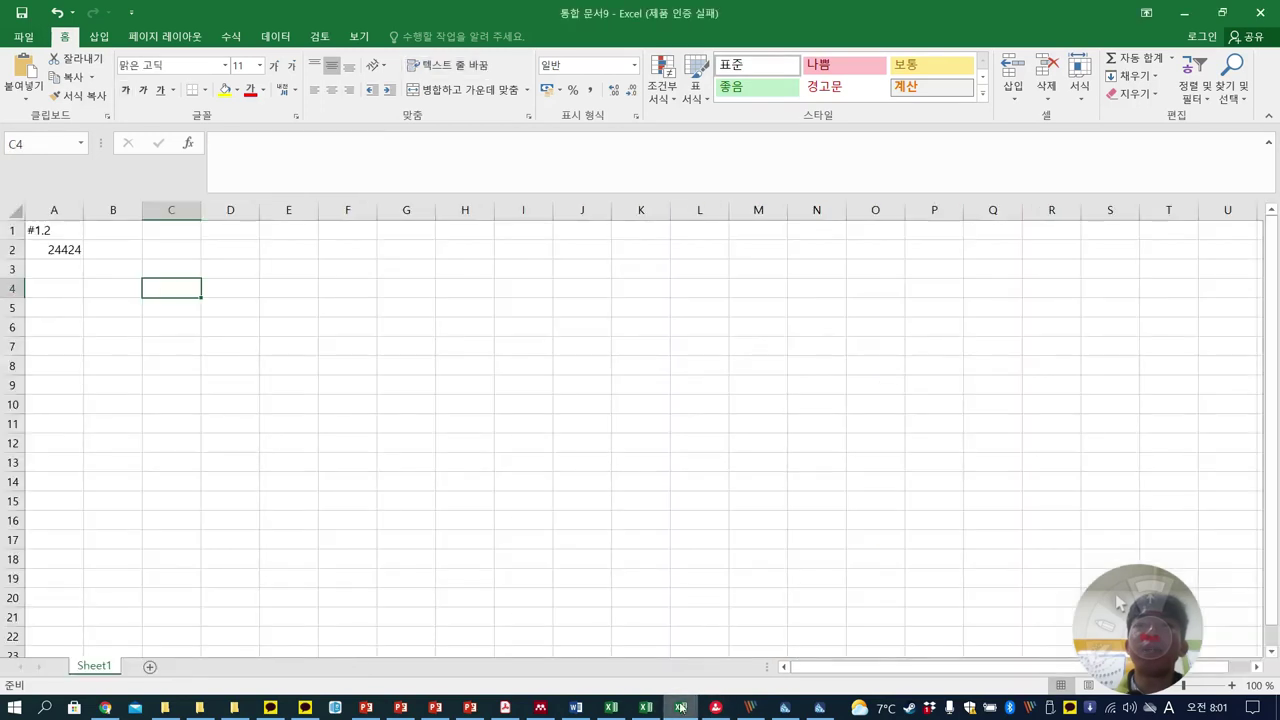
left_click(106, 251)
type("3")
left_click(261, 322)
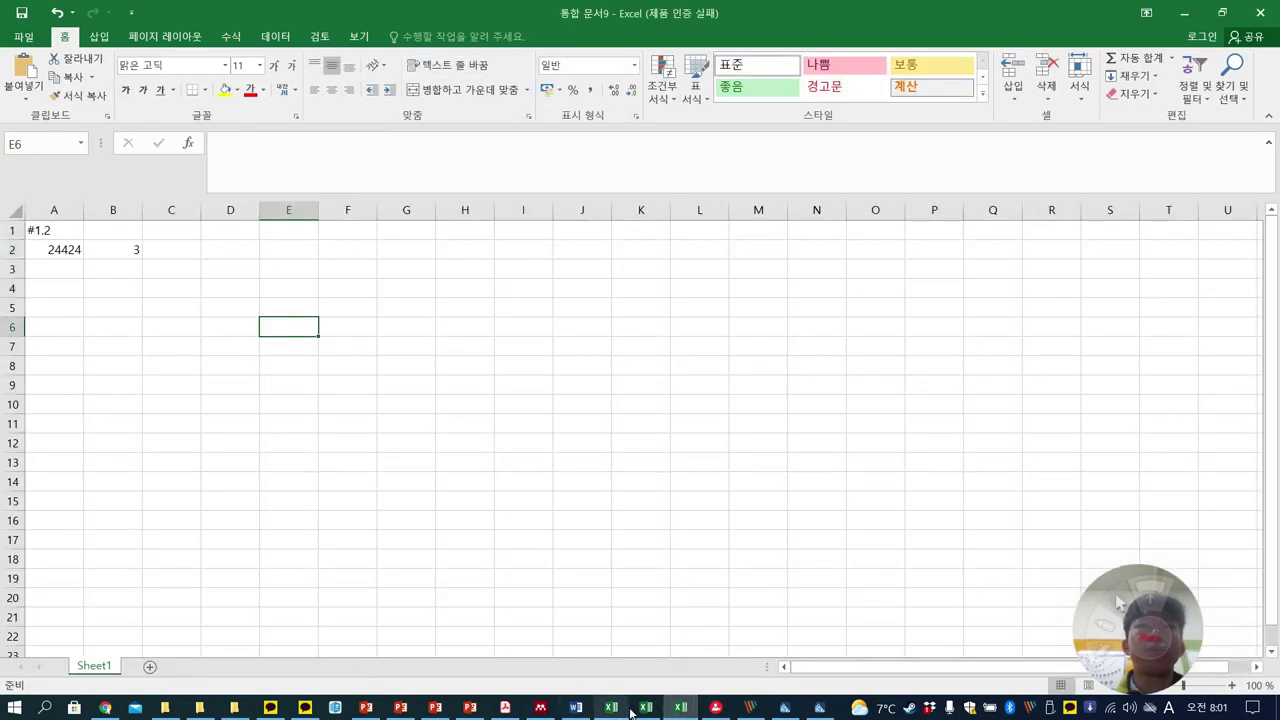
Compare the guide's header row with the ExDEGA_Sample_Data_v5.3 workbook, examining its gene and sample columns from the first rows
left_click(505, 708)
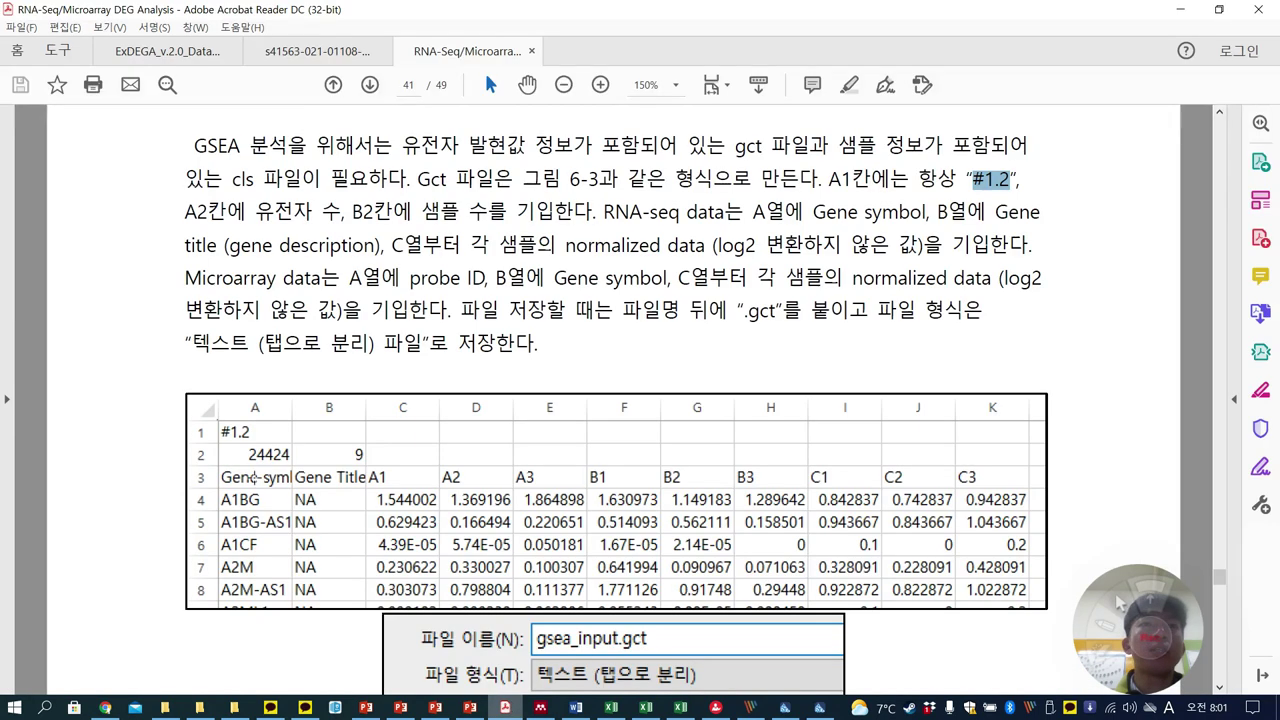
left_click(680, 708)
left_click(614, 710)
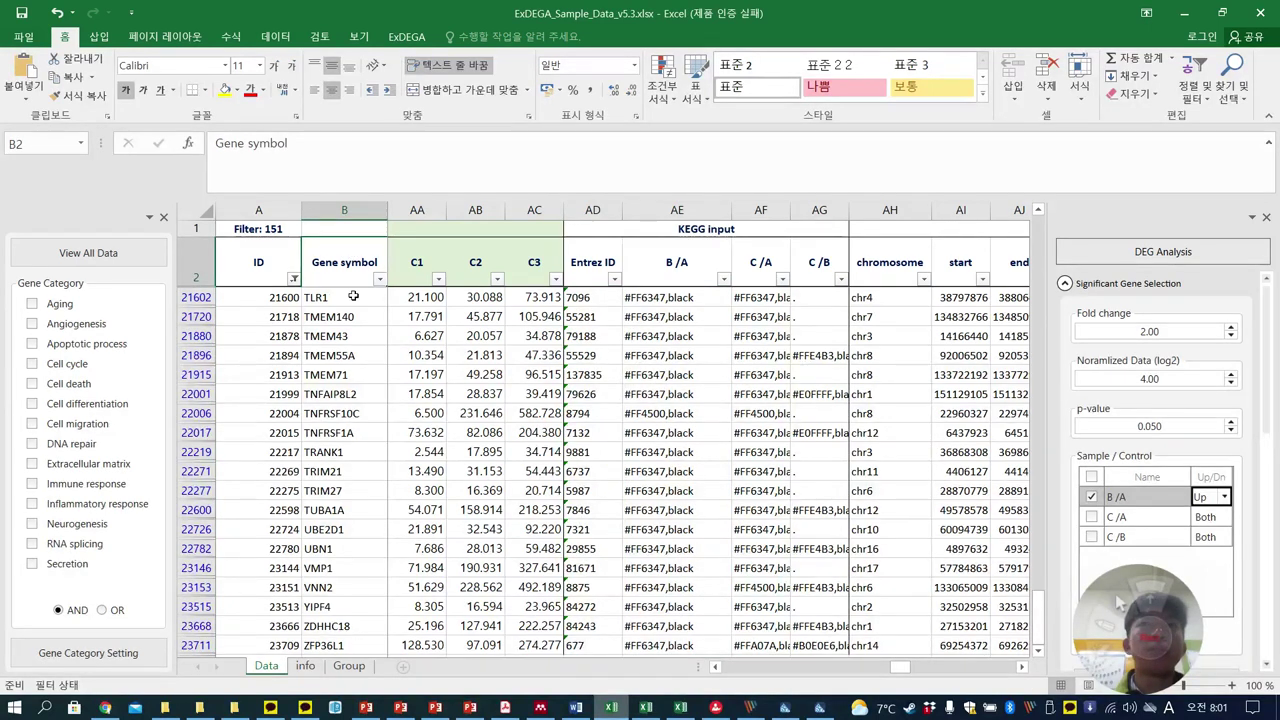
scroll(354, 295, "up", 4)
left_click_drag(1040, 565, 1040, 228)
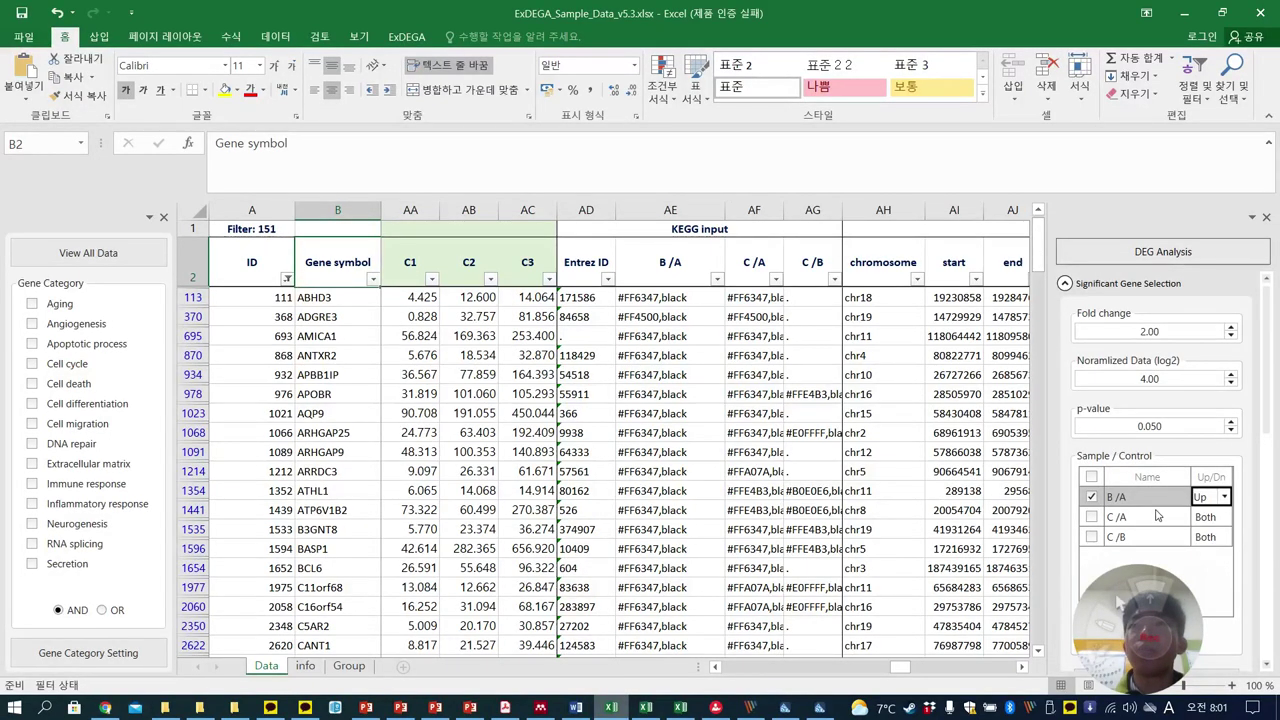
left_click(681, 355)
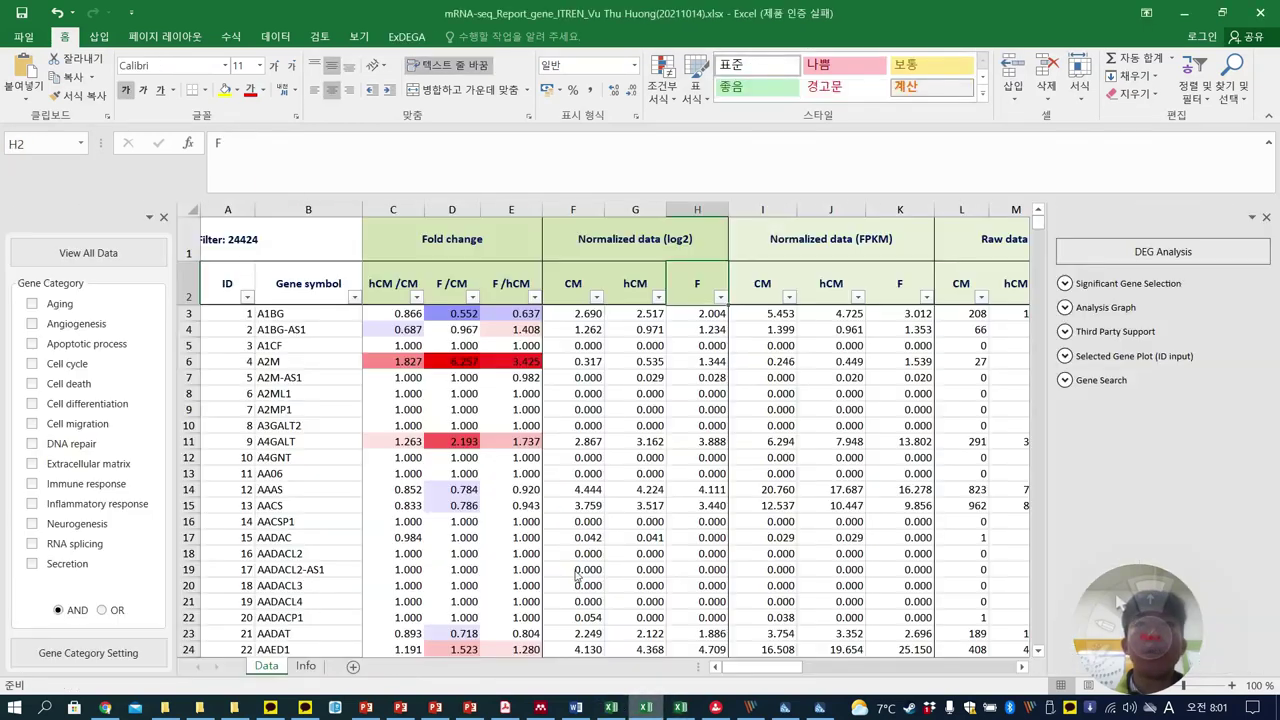
Filter the mRNA-seq report's significant genes to the F /CM comparison with direction Dn
left_click(485, 410)
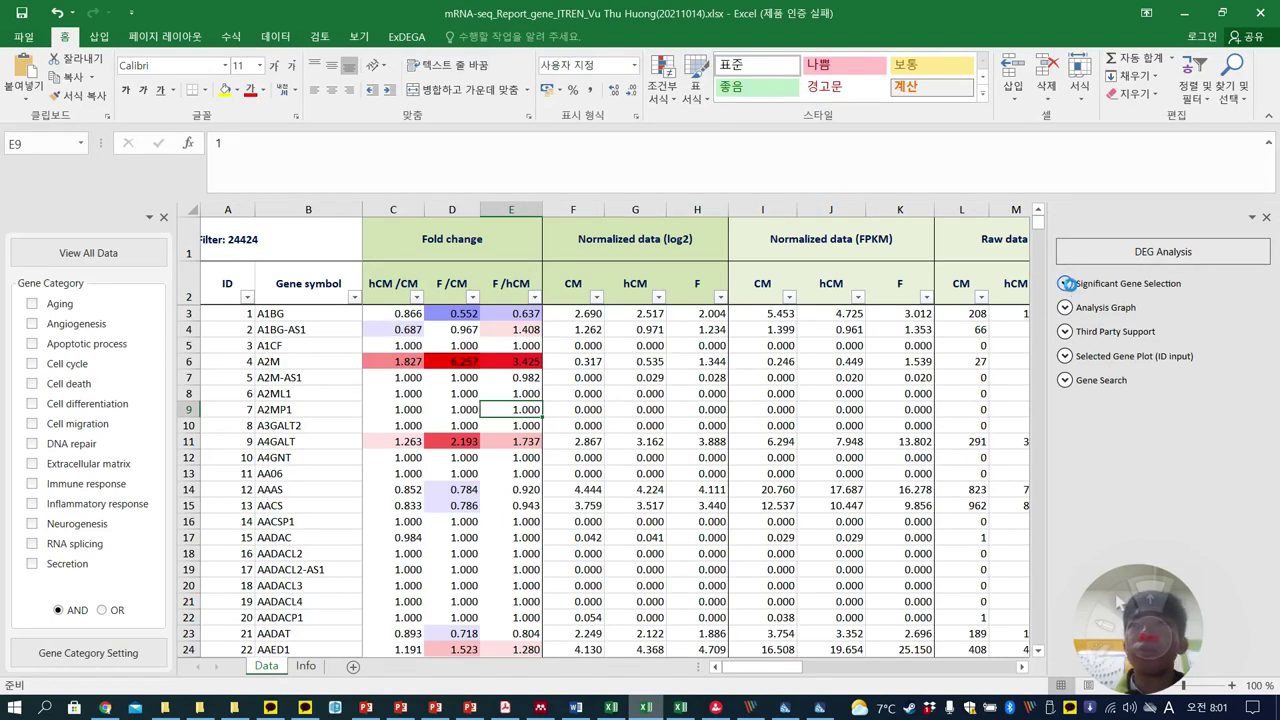
left_click(1066, 283)
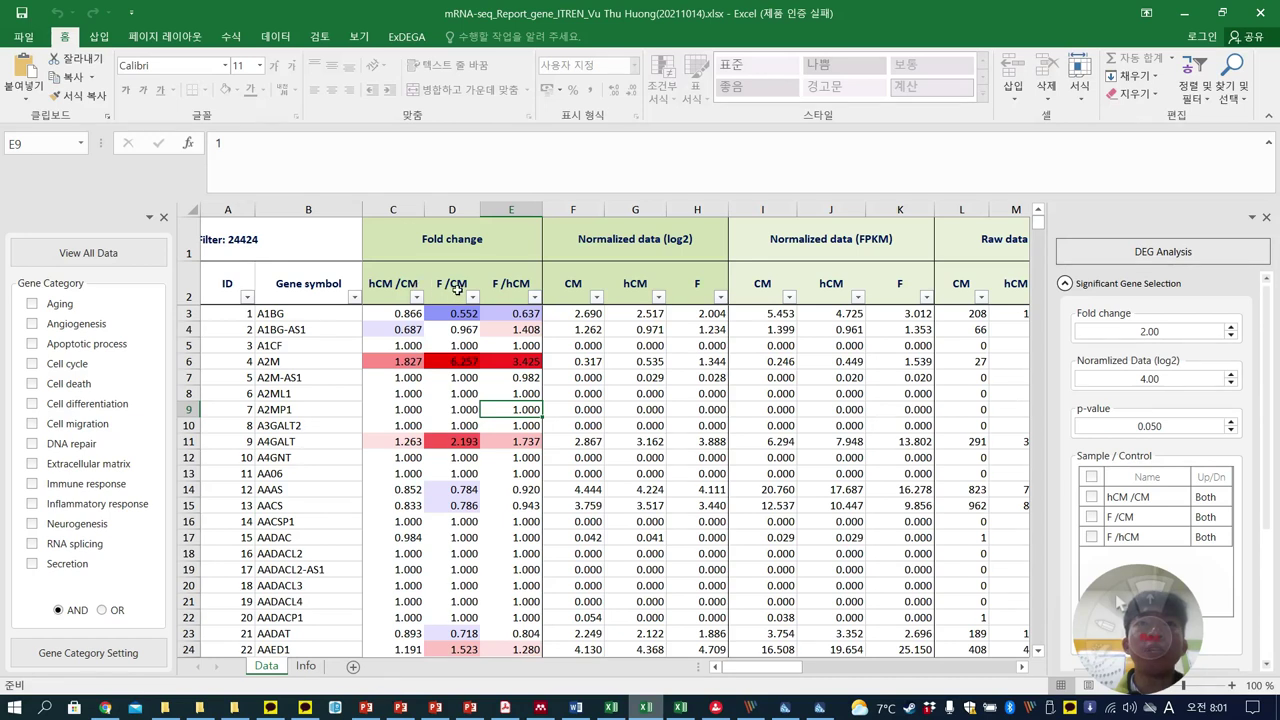
left_click(1091, 517)
left_click(1220, 527)
left_click(1223, 517)
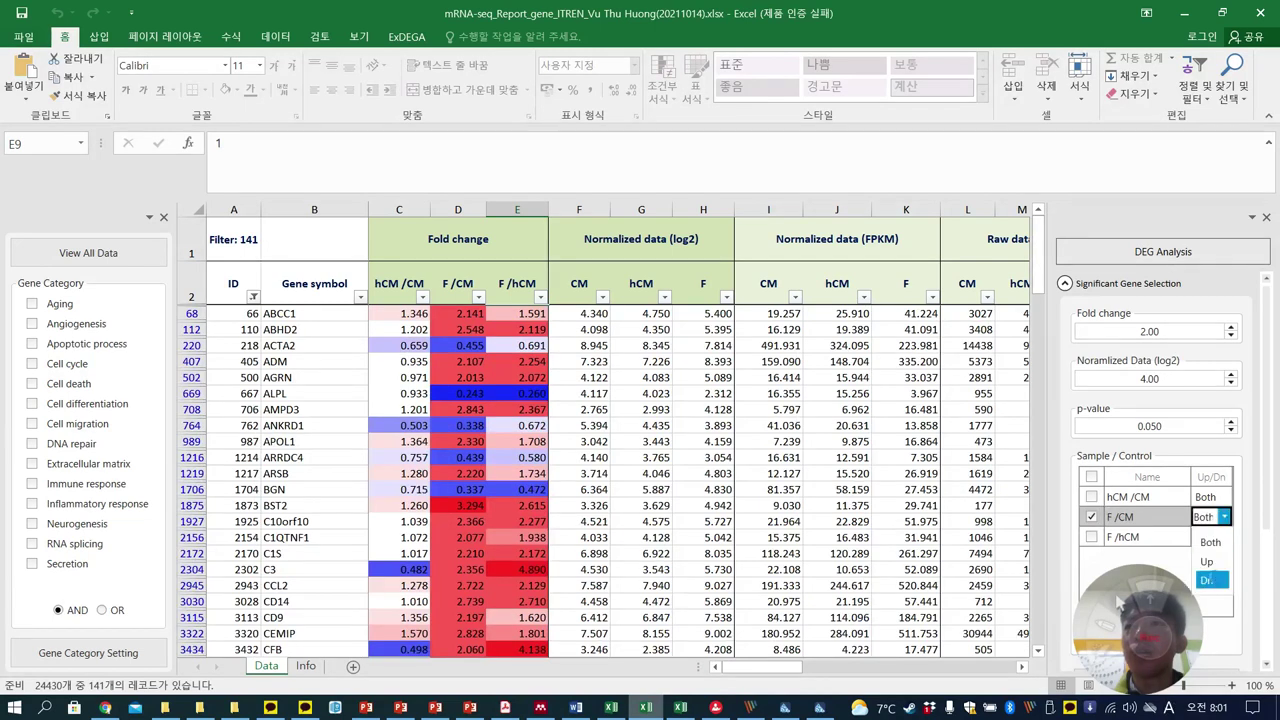
left_click(1208, 580)
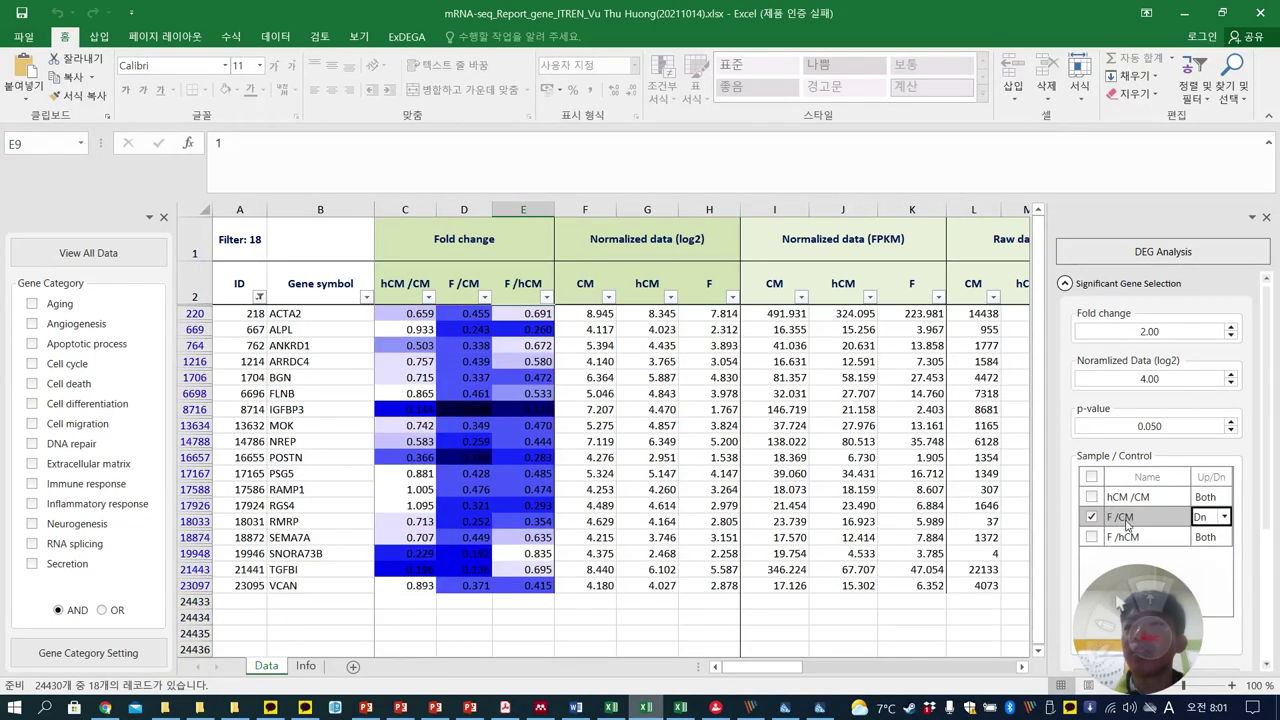
left_click(465, 617)
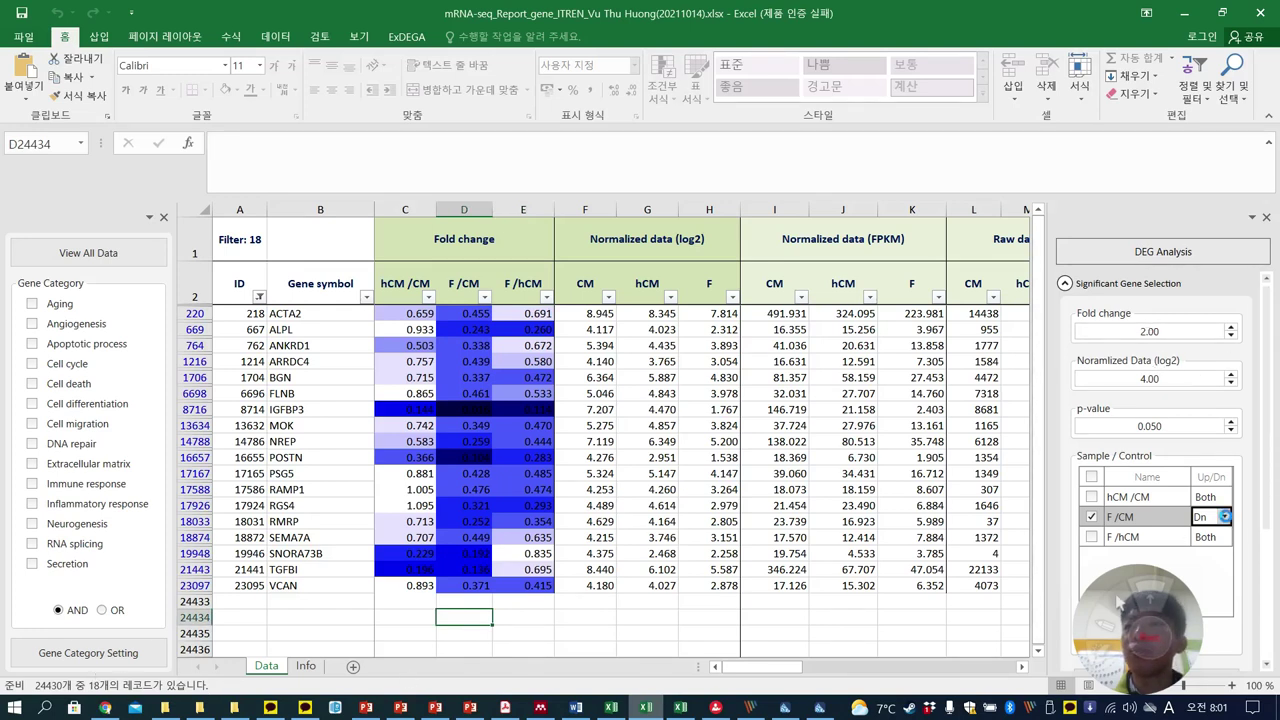
Keep the F /CM direction at Dn and set the significant gene selection's fold change to 1.5
left_click(1224, 516)
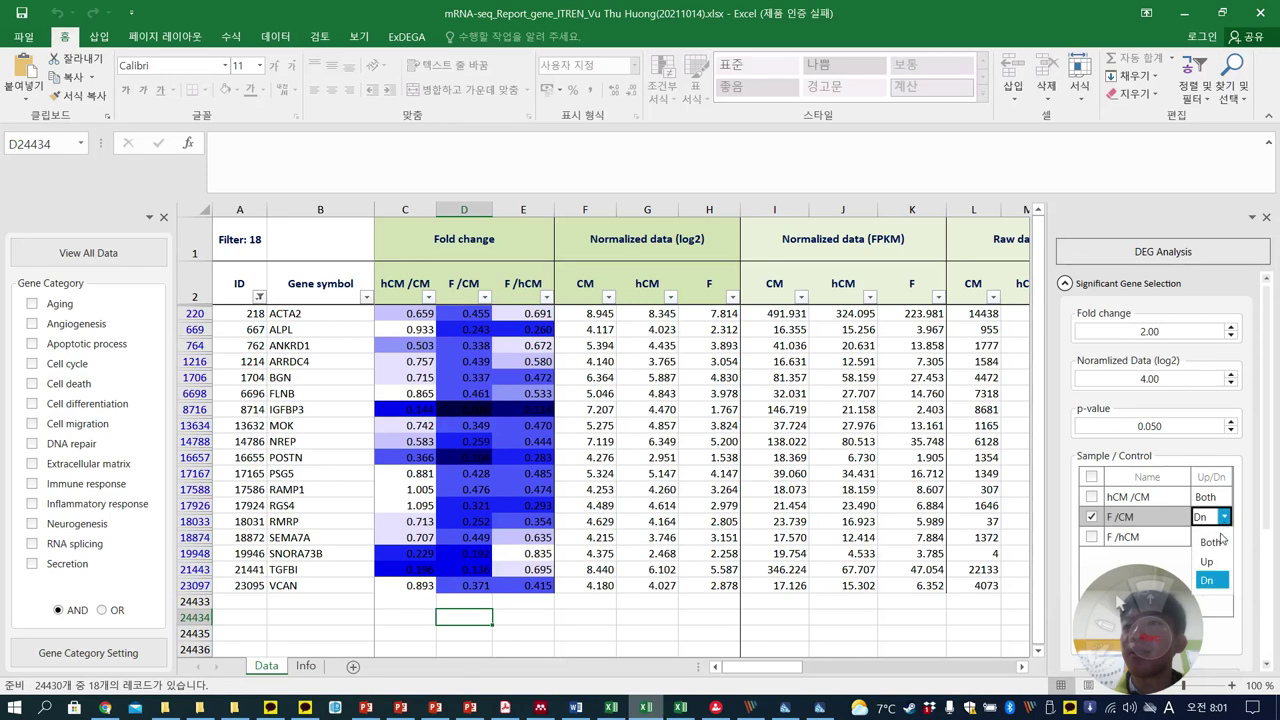
left_click(1210, 584)
left_click_drag(1178, 334, 1106, 338)
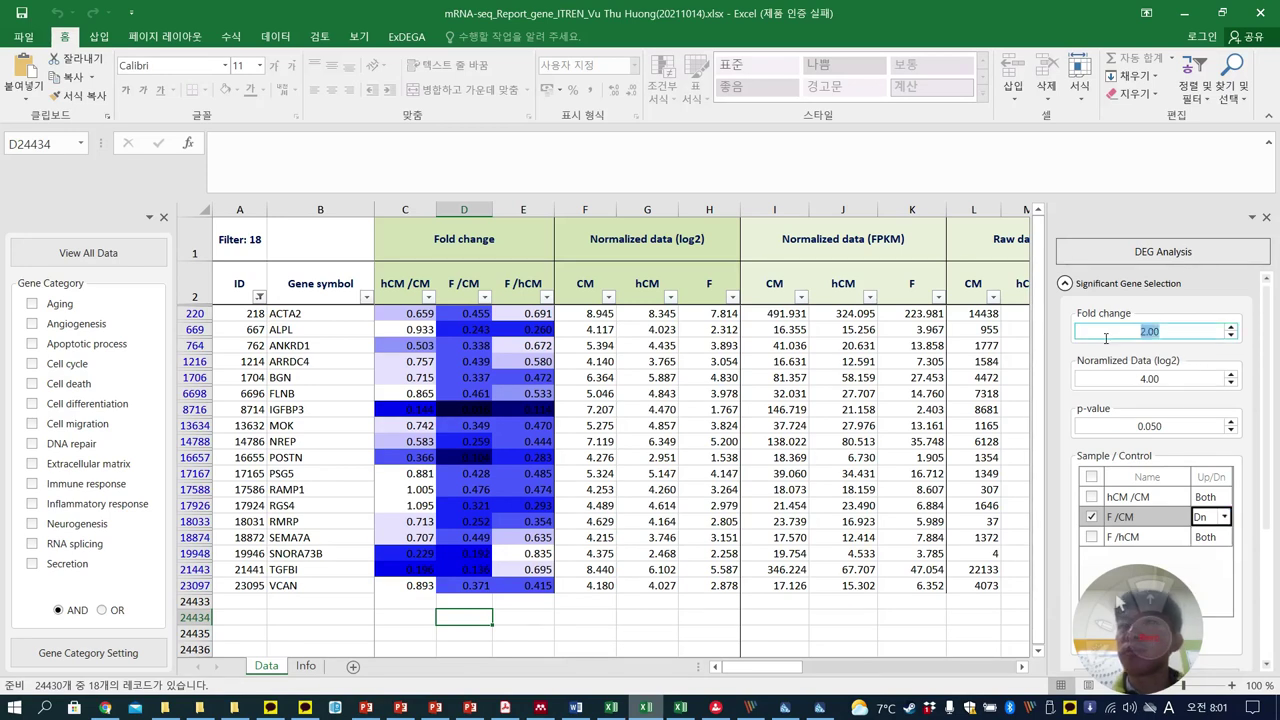
type("1")
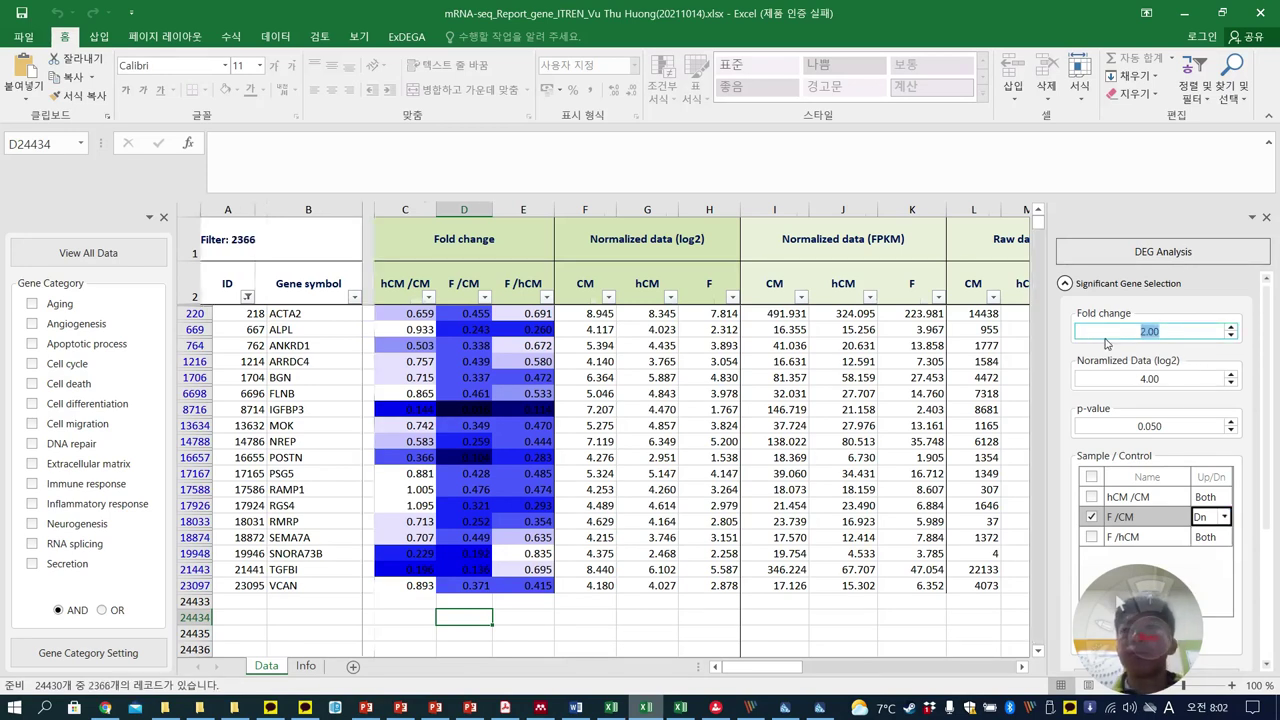
type(".5")
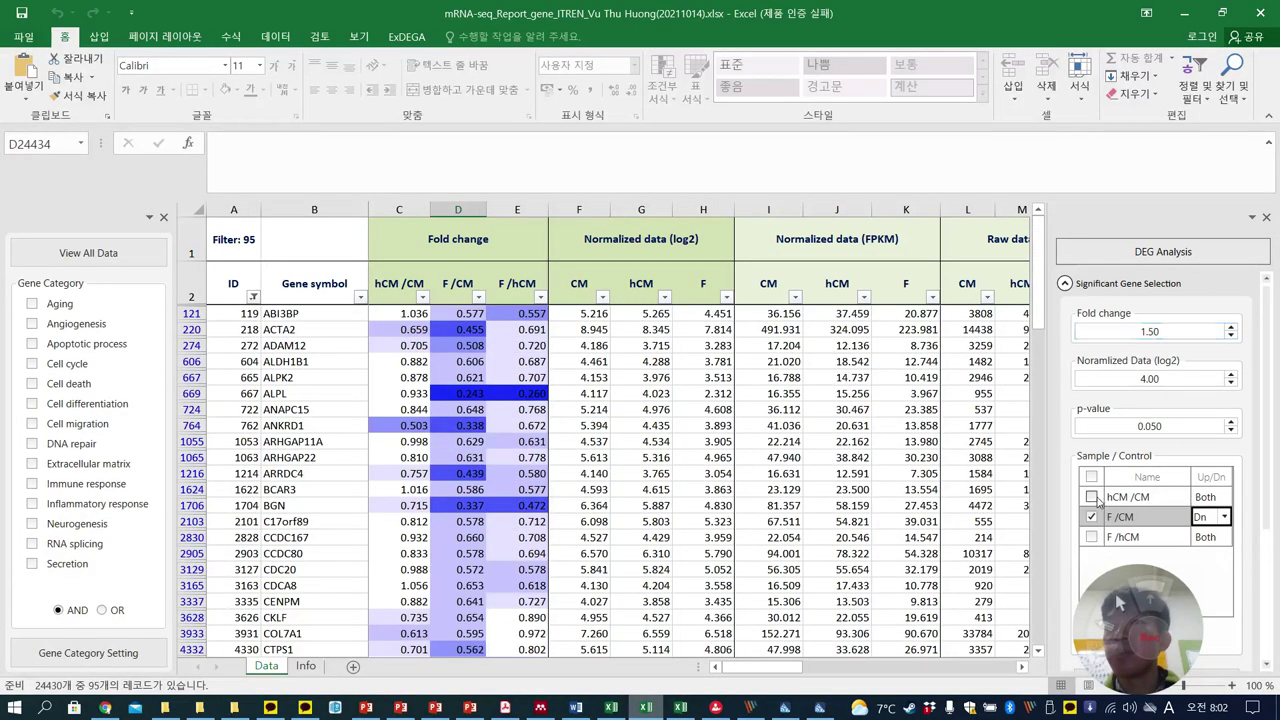
Include the hCM /CM comparison with direction Dn in the gene selection and combine the sample comparisons with OR
left_click(1091, 497)
left_click(1210, 497)
left_click(1224, 497)
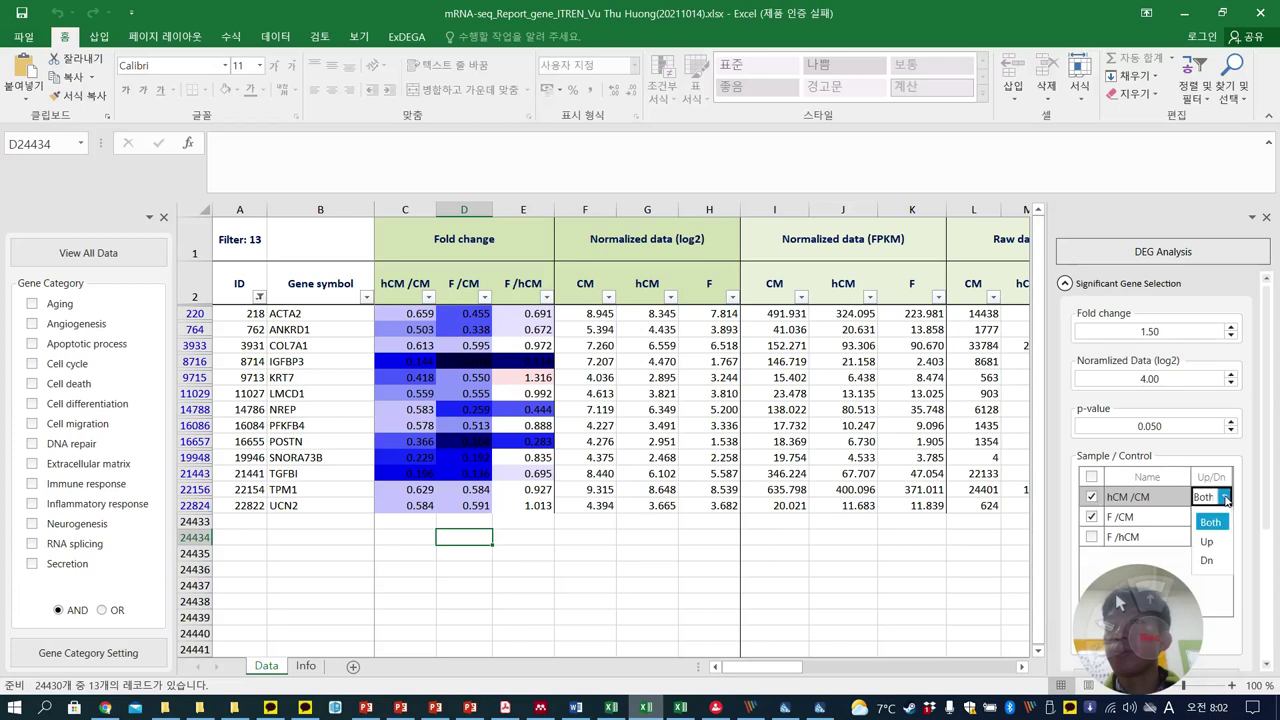
left_click(1212, 560)
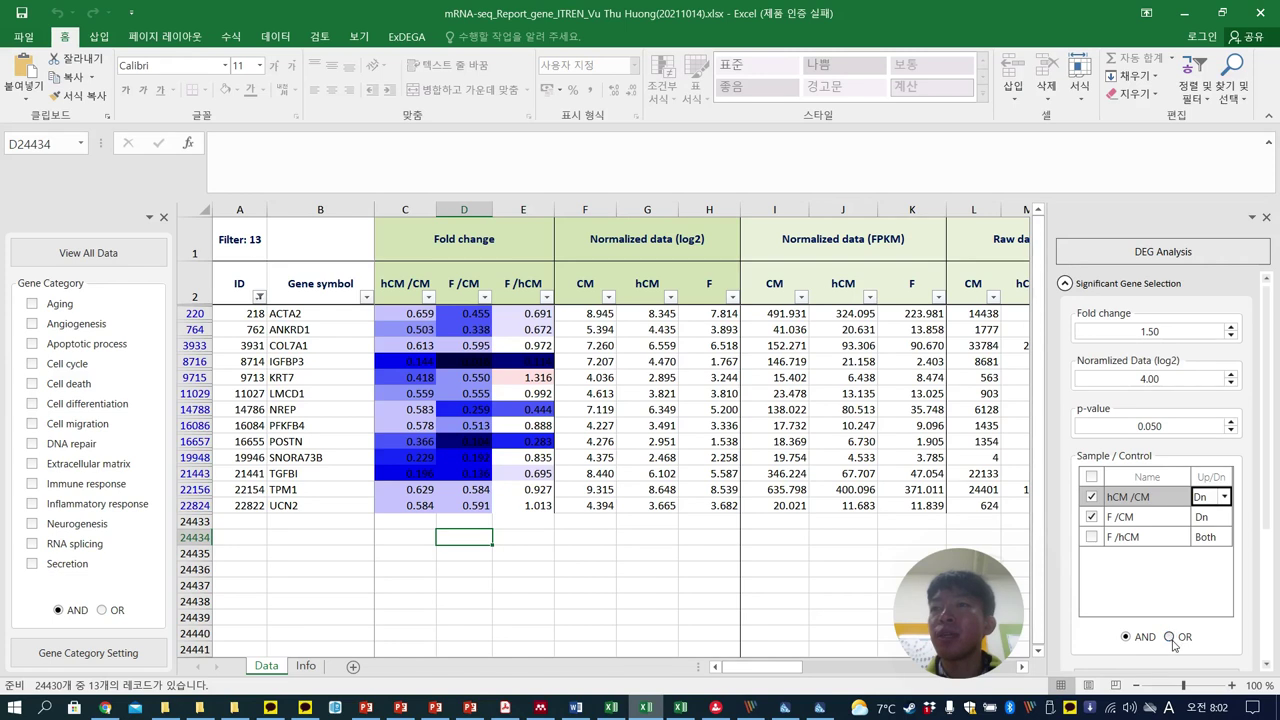
left_click(1169, 637)
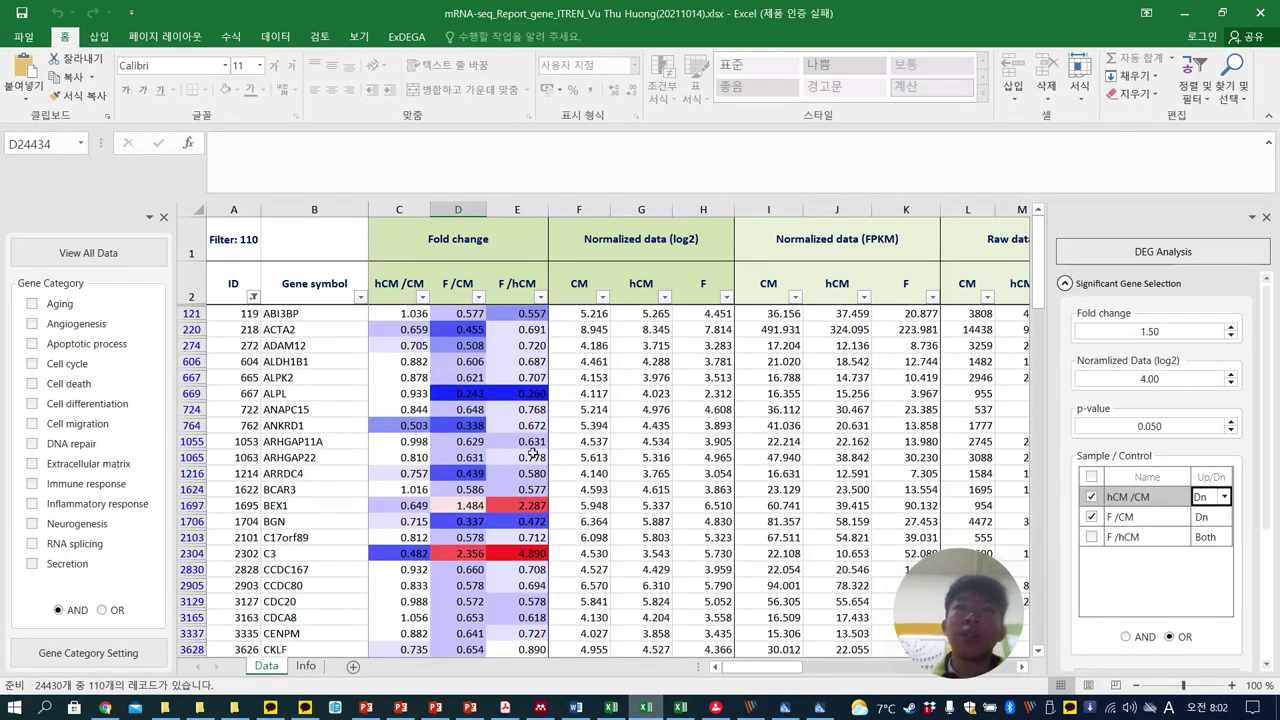
Copy the Gene symbol column of the filtered genes, from its header in B2 down to the last gene
left_click(658, 474)
left_click(300, 380)
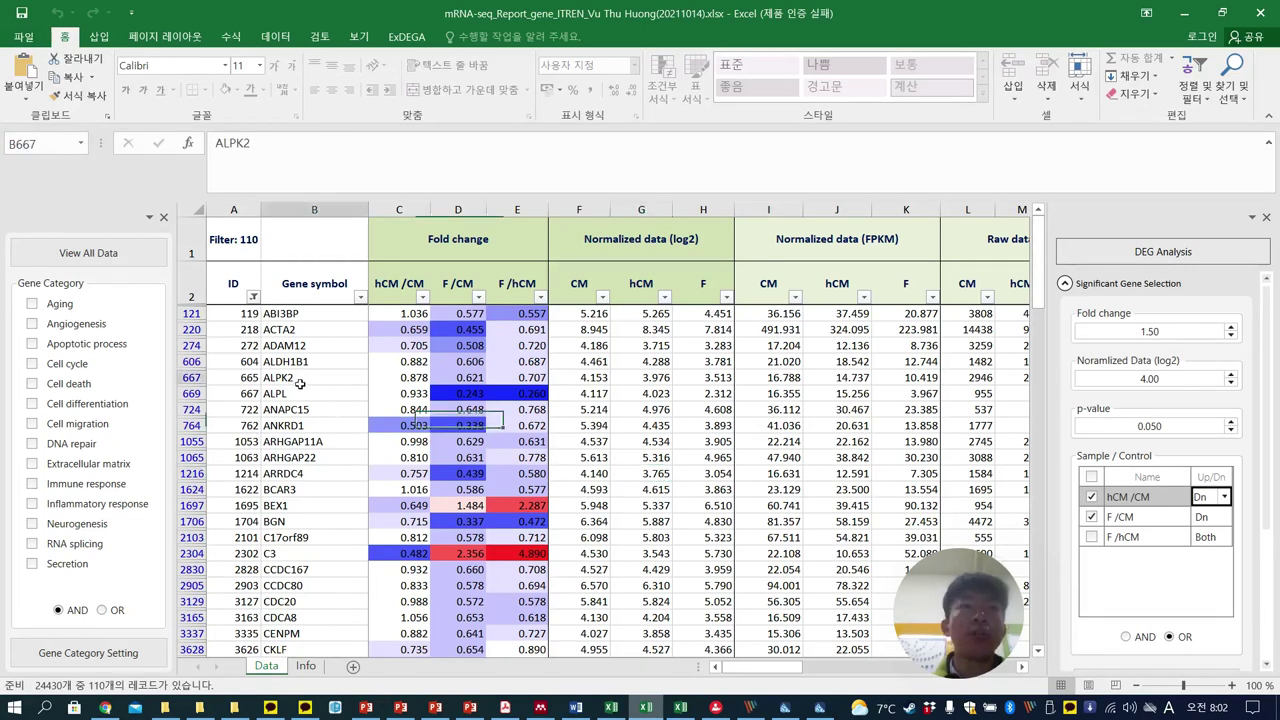
left_click(312, 292)
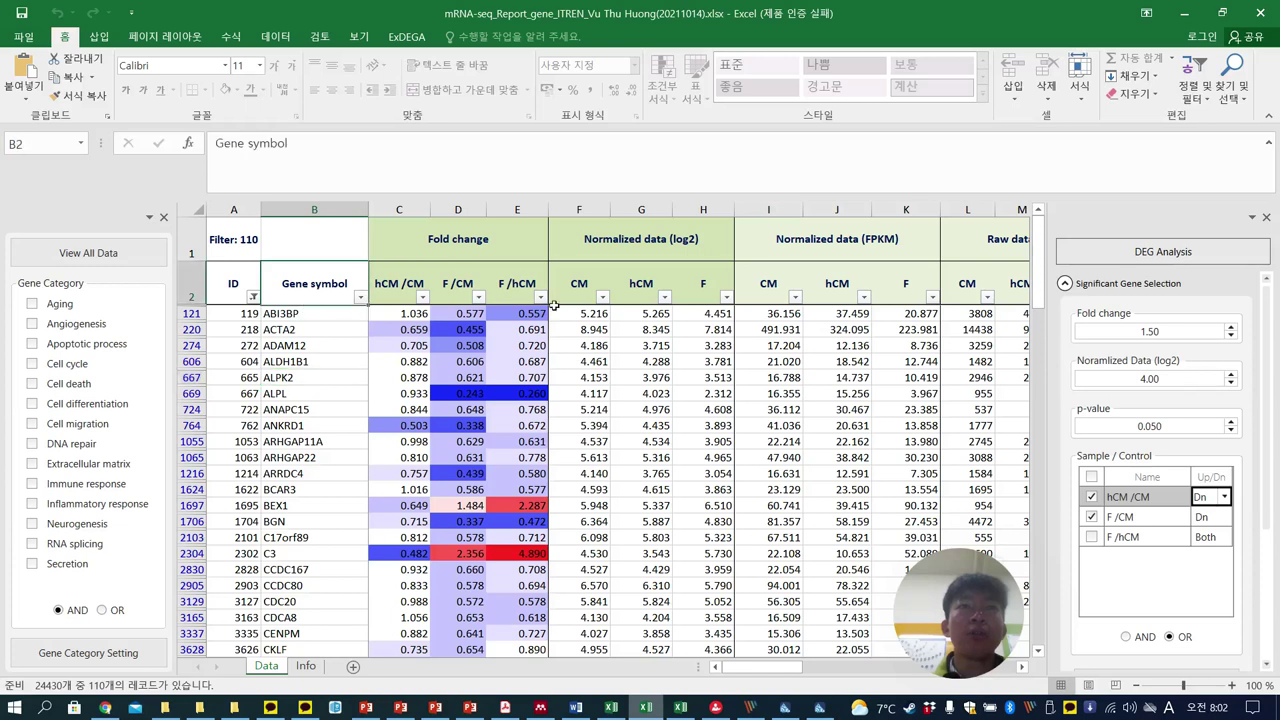
scroll(1044, 443, "down", 6)
left_click_drag(1044, 443, 1041, 640)
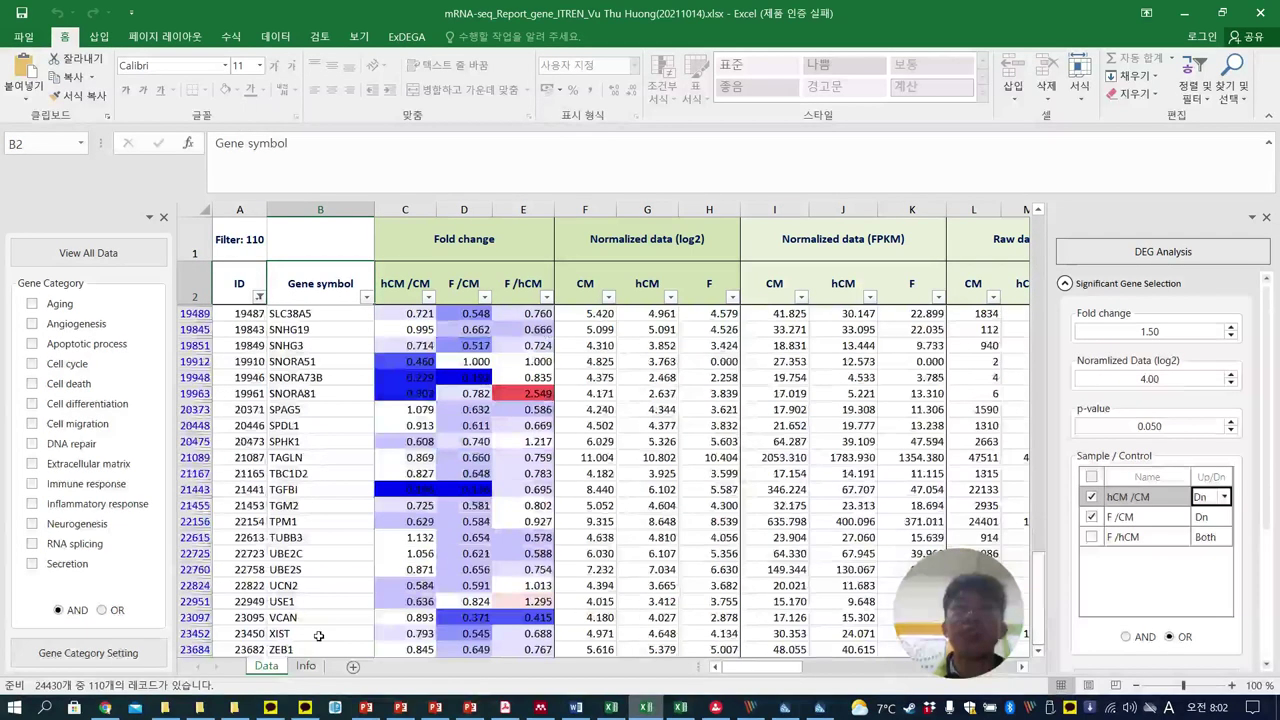
key("ctrl+shift+Down")
key("ctrl+c")
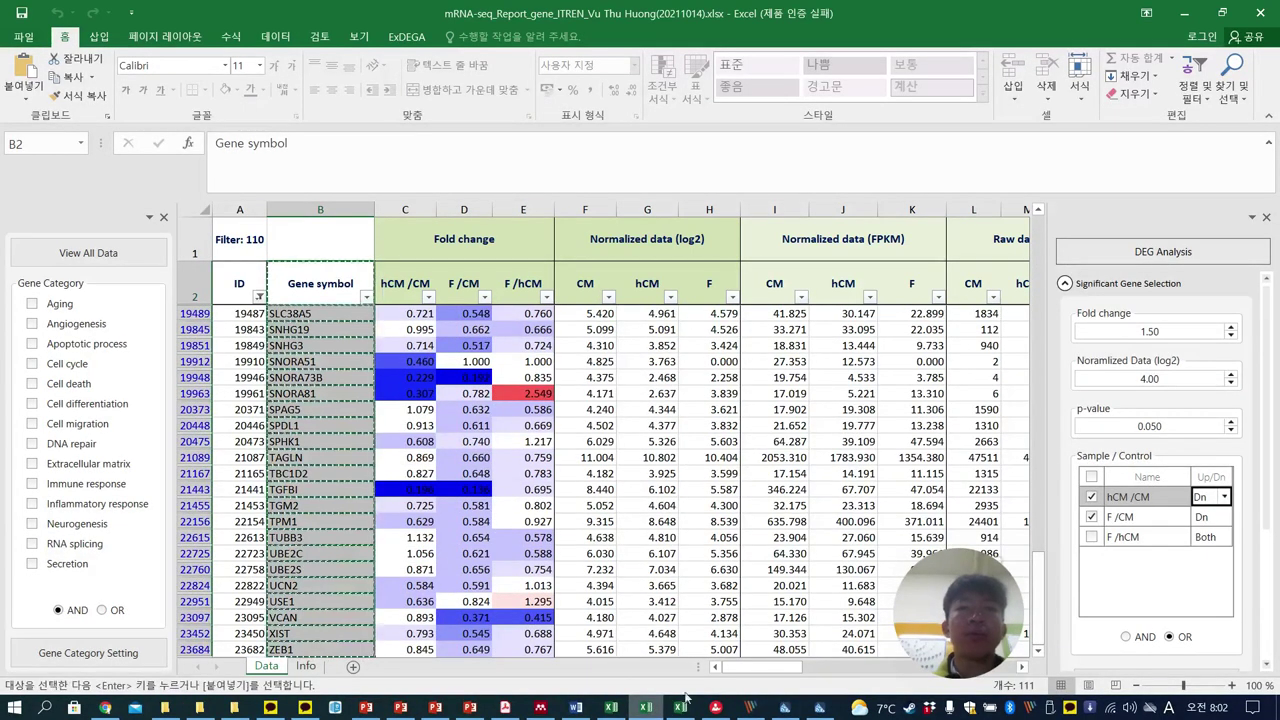
Paste the gene symbols with their header into the new workbook from A3 and widen column A to fit them
left_click(680, 707)
left_click(59, 265)
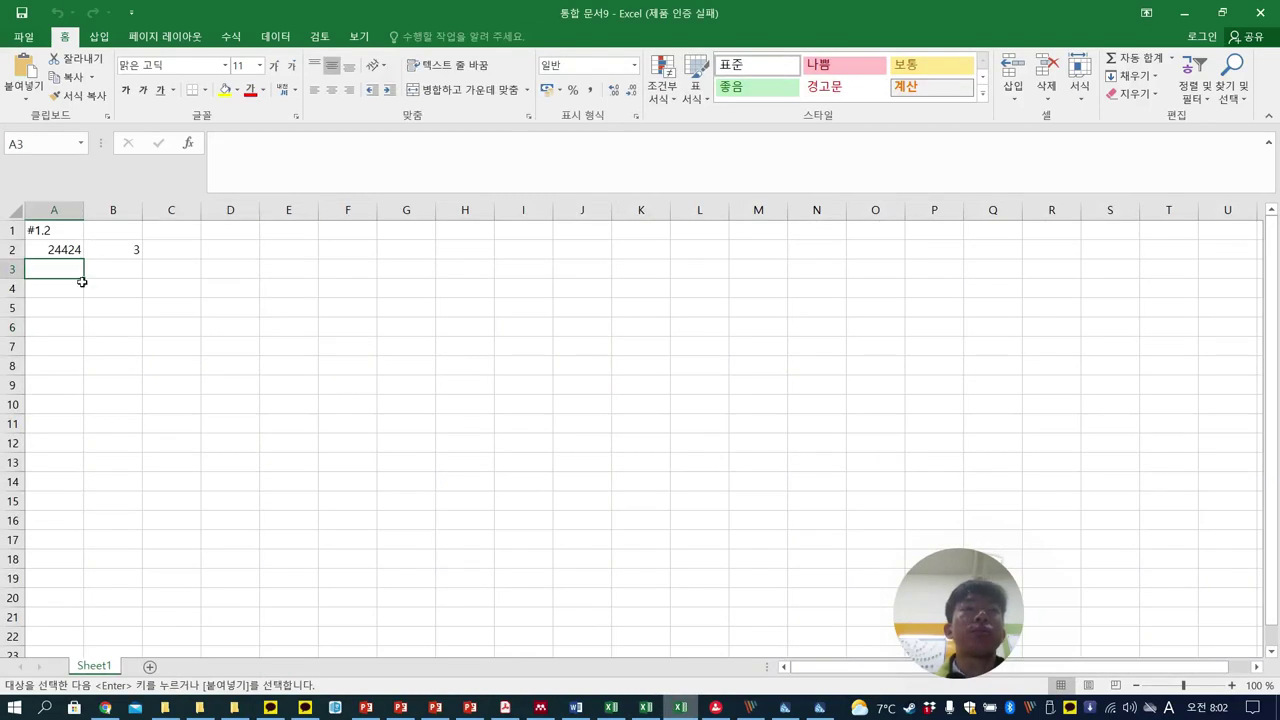
key("ctrl+v")
left_click_drag(85, 218, 121, 217)
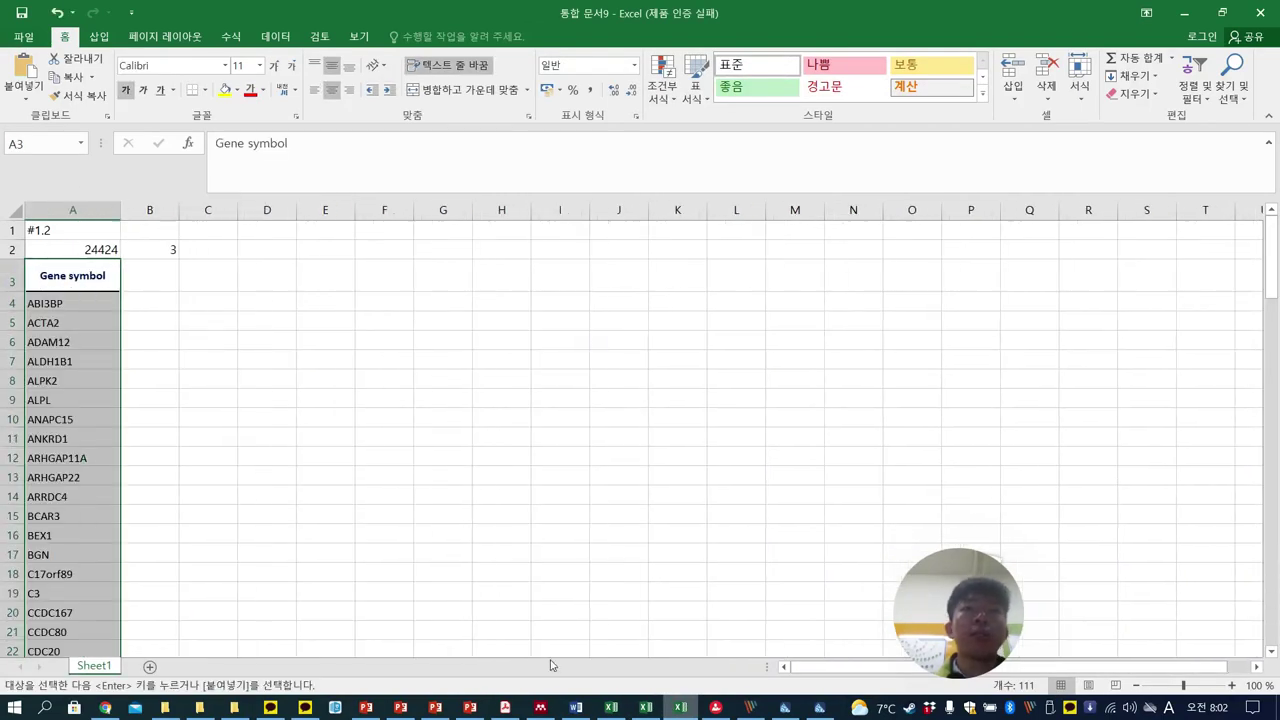
Check the guide's example table for the second column's header and enter Gene title in B3 of the new workbook
left_click(505, 707)
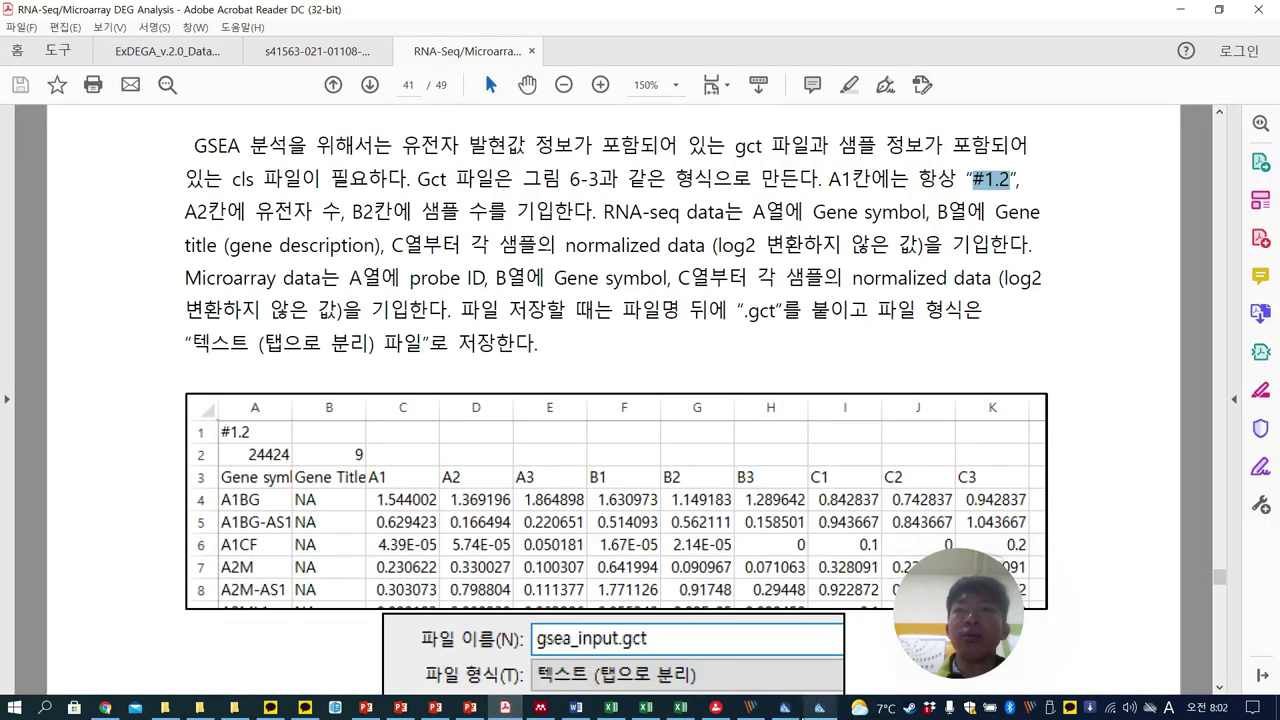
left_click(818, 708)
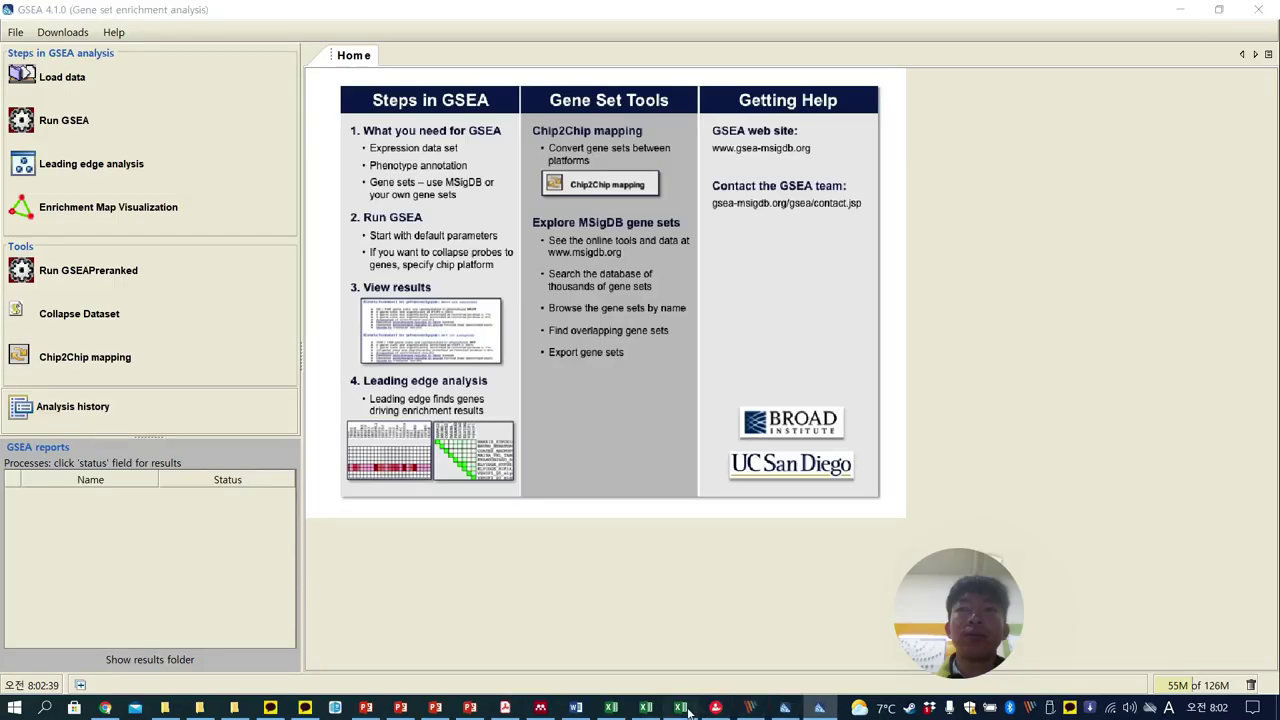
left_click(680, 708)
left_click_drag(149, 282, 150, 320)
left_click(149, 282)
type("Gene title")
key("Return")
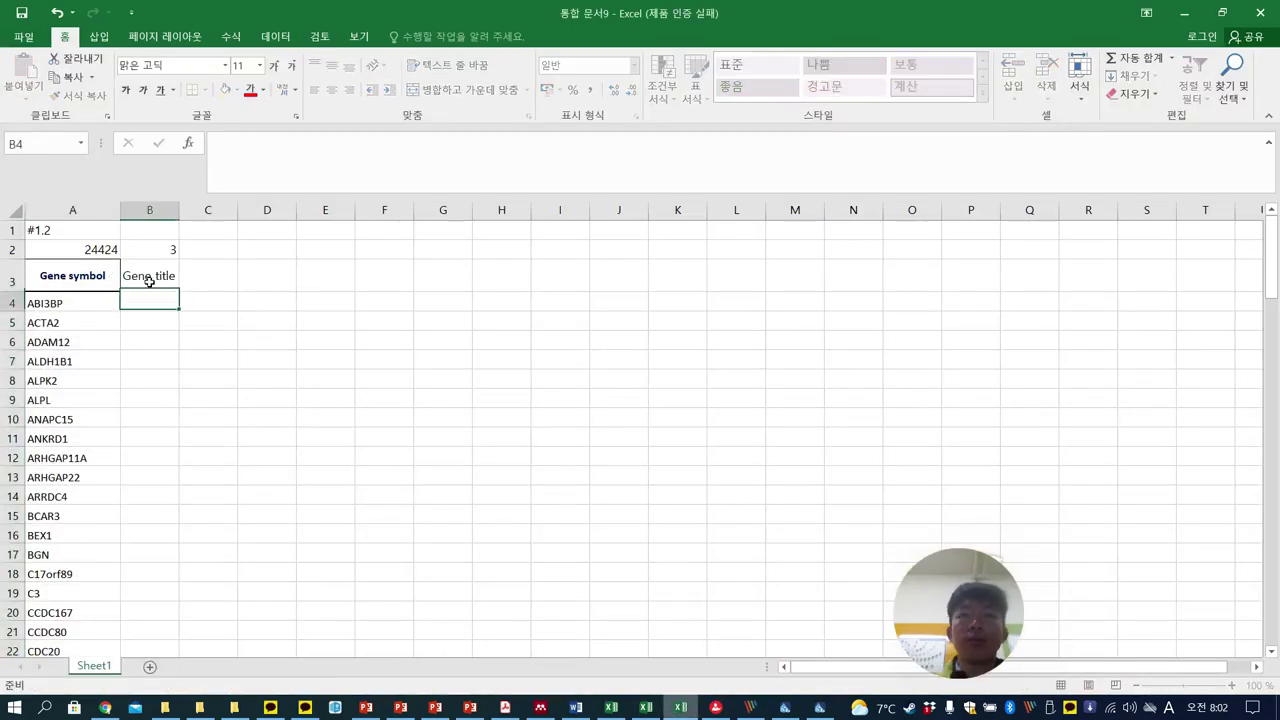
Enter NA in B4 and fill it down column B alongside every listed gene symbol
type("NA")
key("Return")
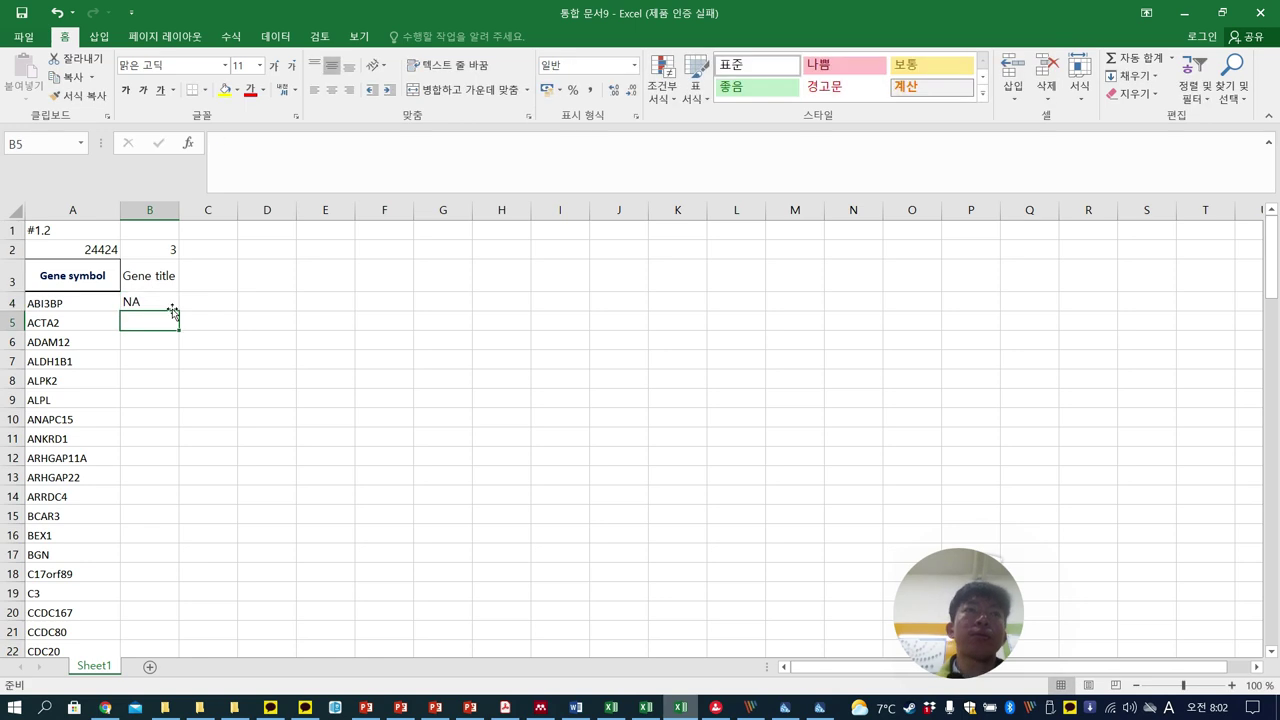
left_click(159, 297)
left_click_drag(176, 311, 150, 580)
scroll(309, 464, "up", 20)
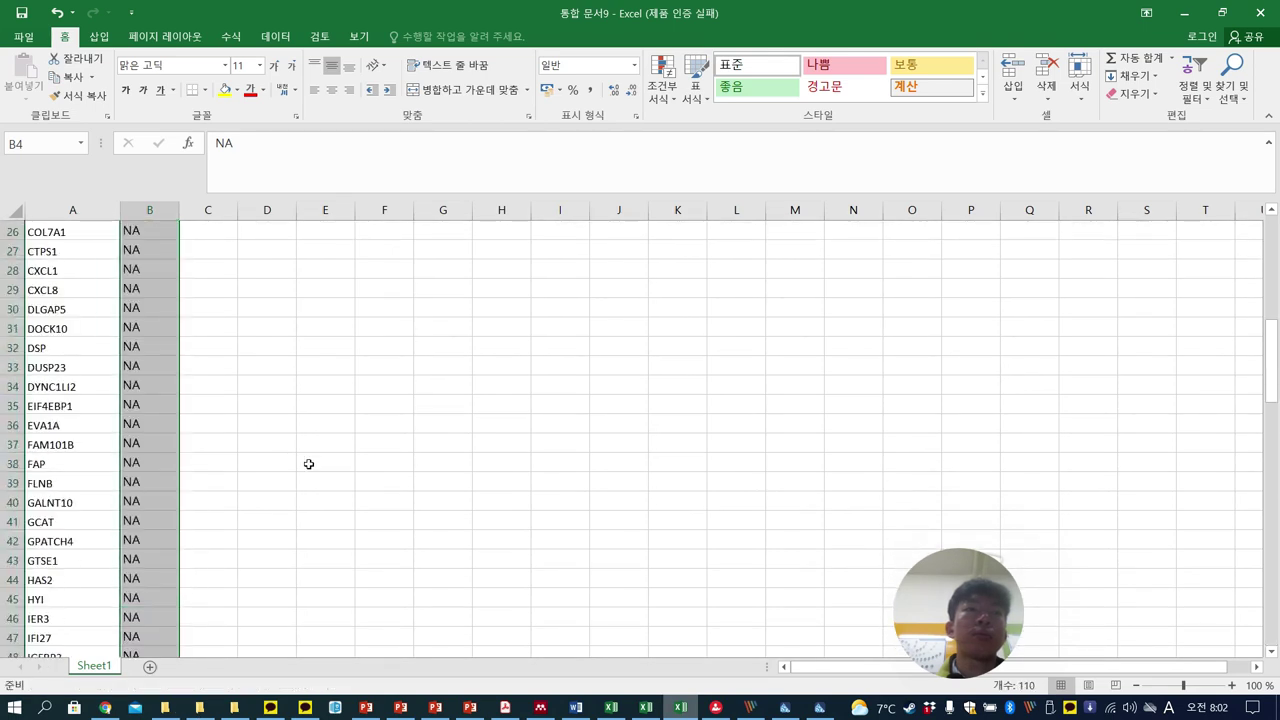
left_click(267, 358)
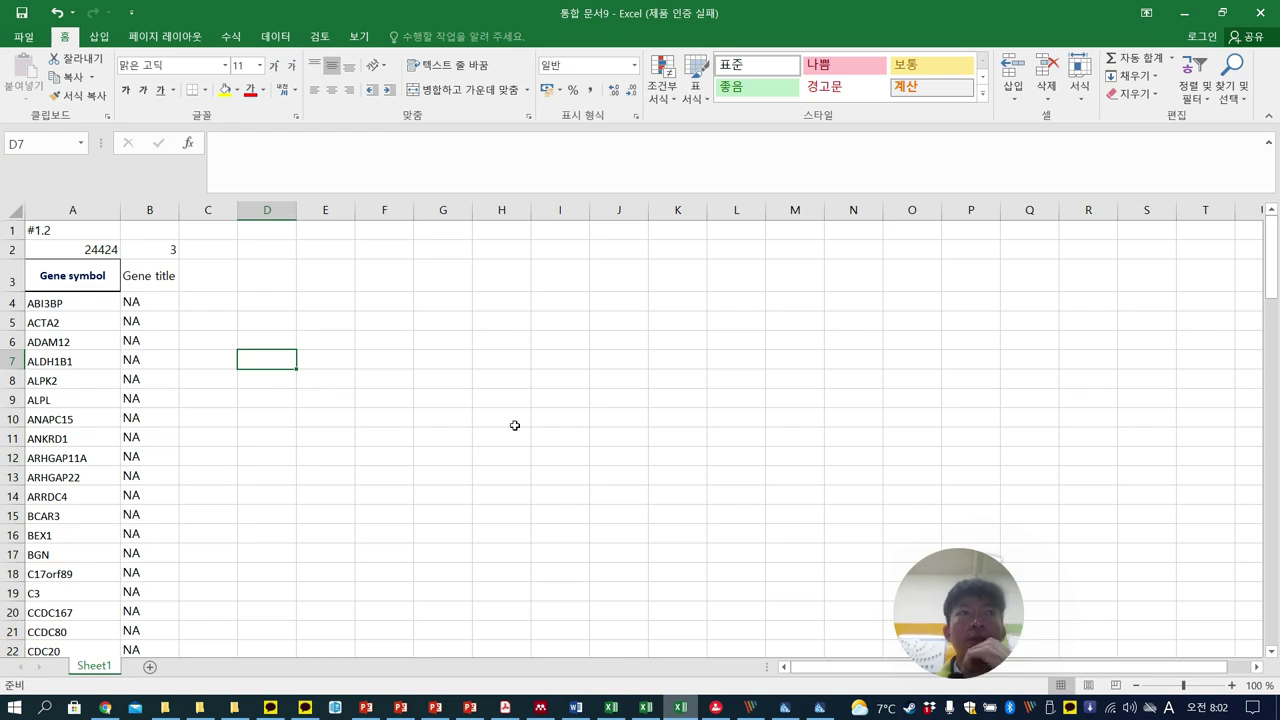
Compare the ExDEGA_Sample_Data_v5.3 workbook, the PDF guide and the mRNA-seq report's filtered rows to find the sample value columns
left_click(612, 712)
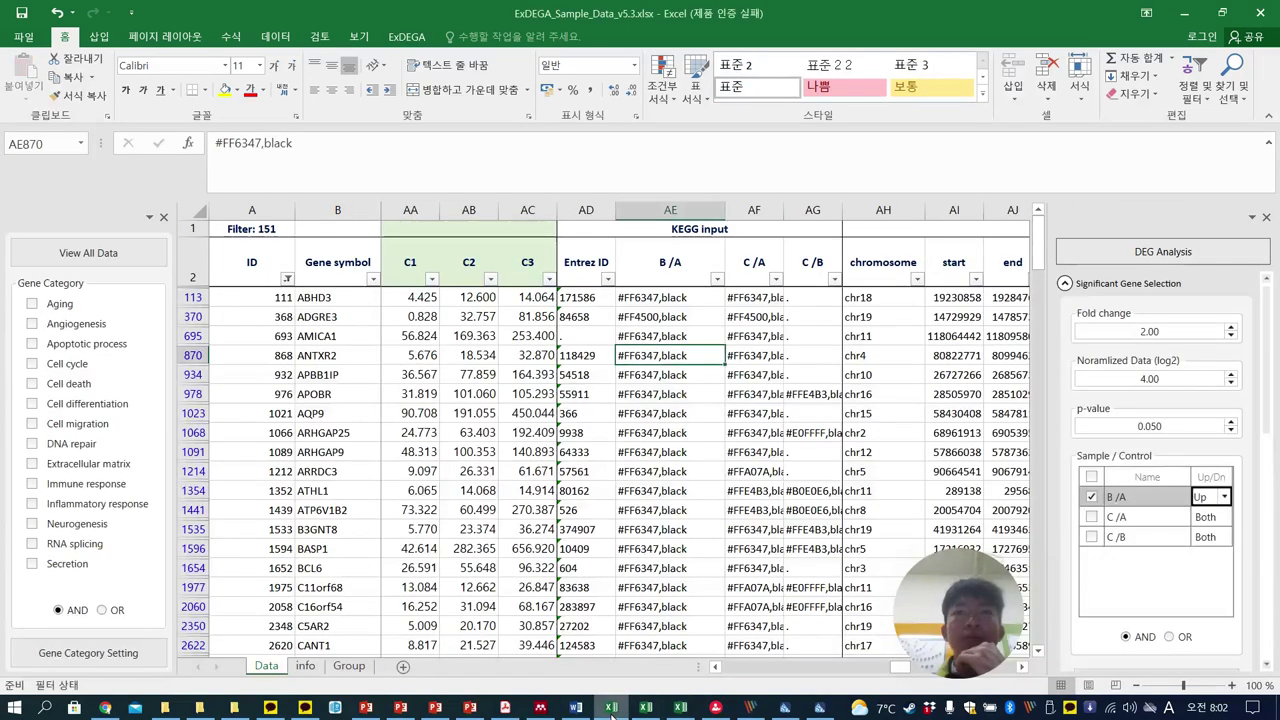
left_click(506, 708)
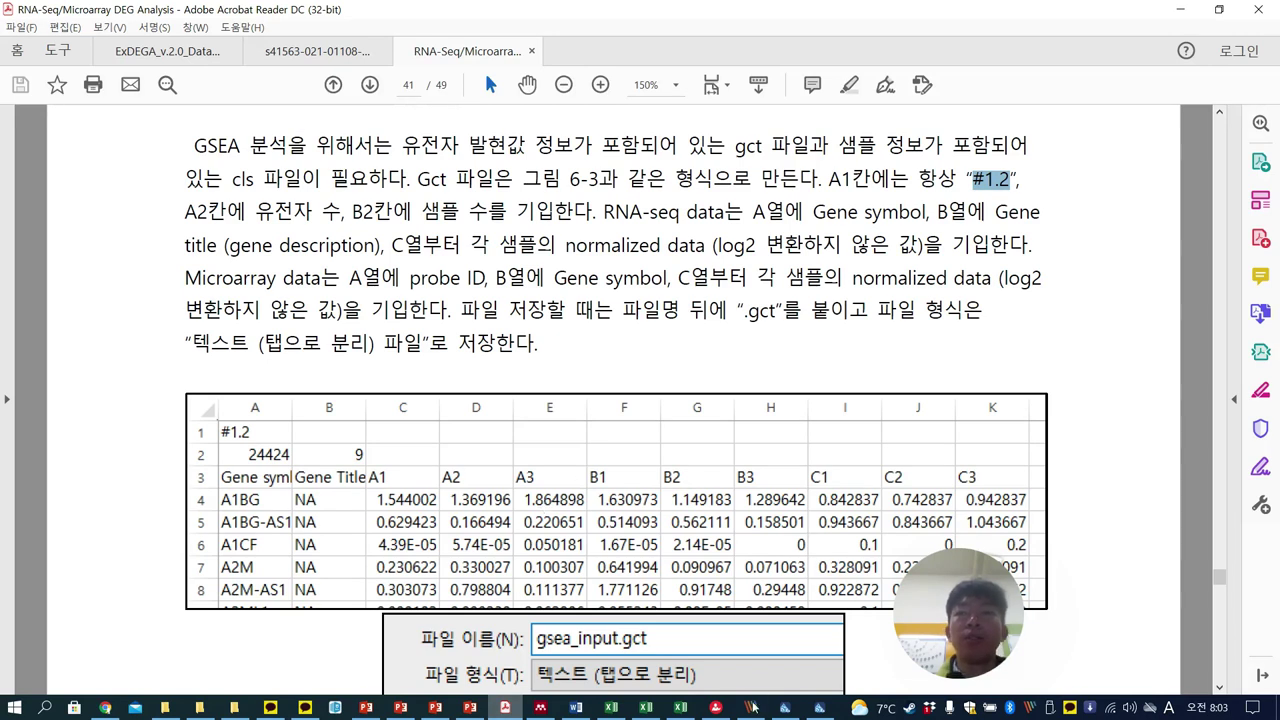
left_click(684, 710)
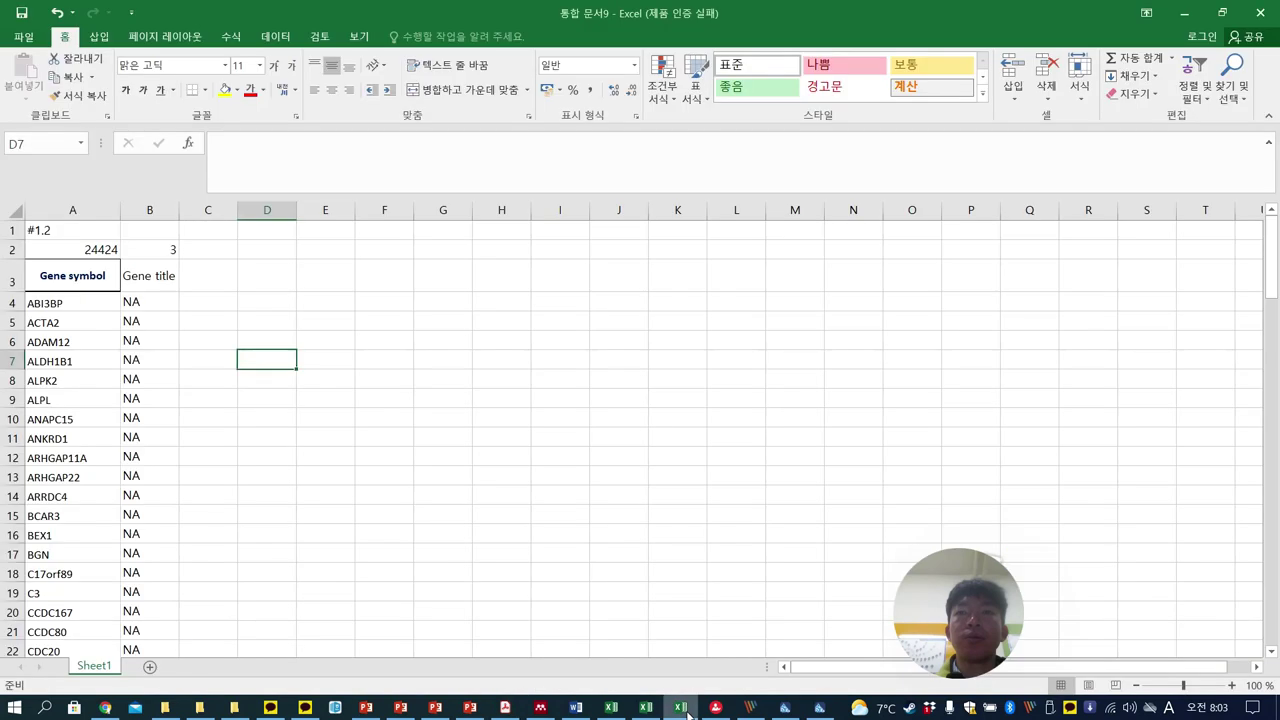
left_click(646, 708)
left_click(542, 398)
scroll(600, 410, "up", 3)
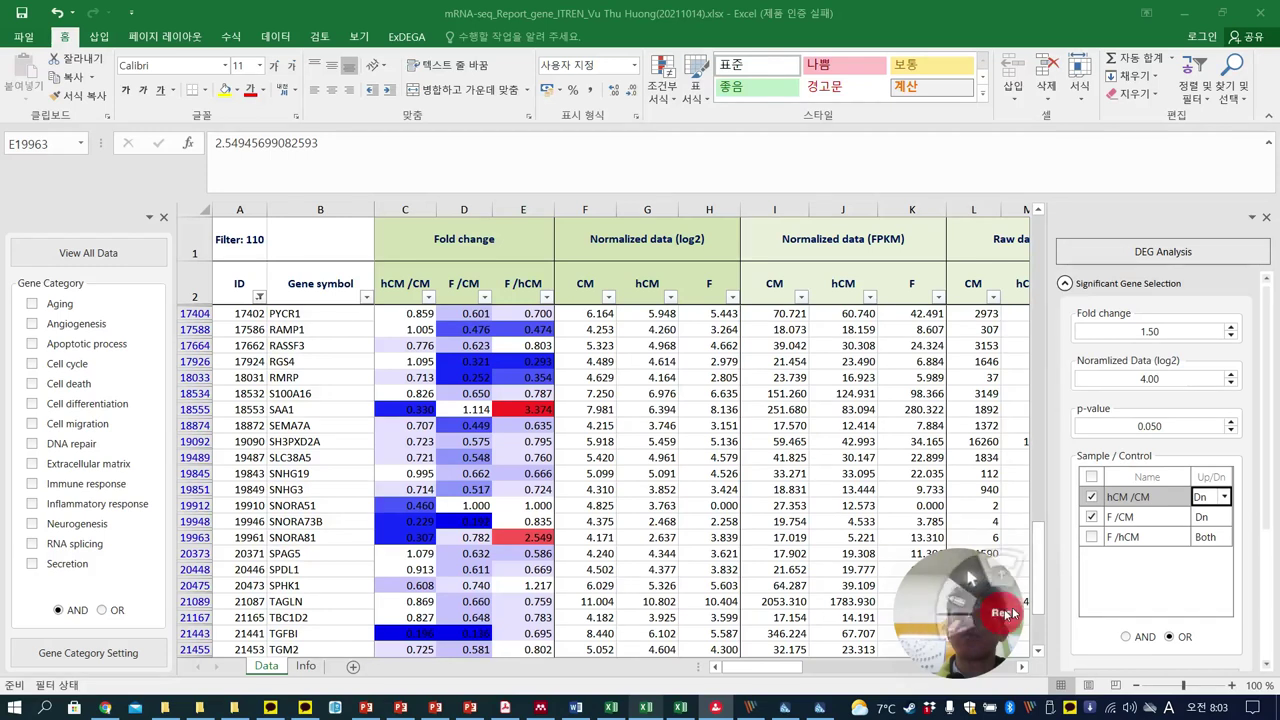
left_click_drag(1003, 612, 940, 610)
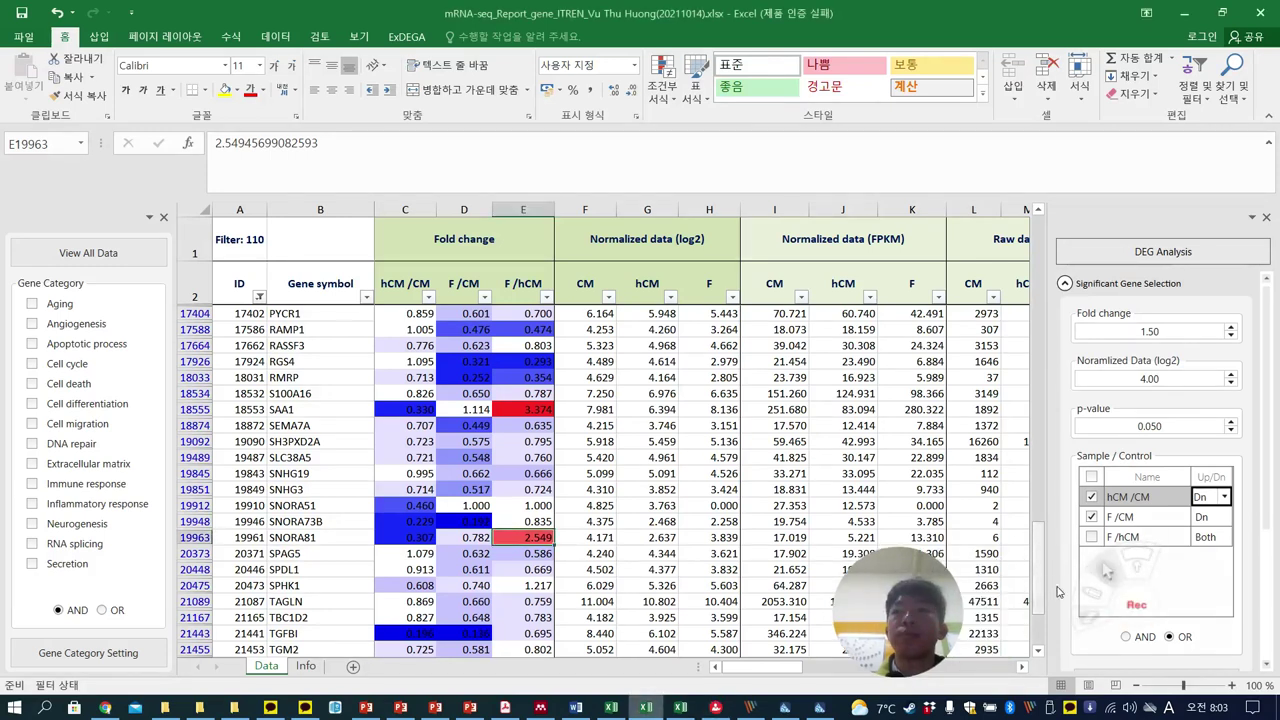
scroll(1040, 570, "up", 5)
scroll(1051, 345, "up", 10)
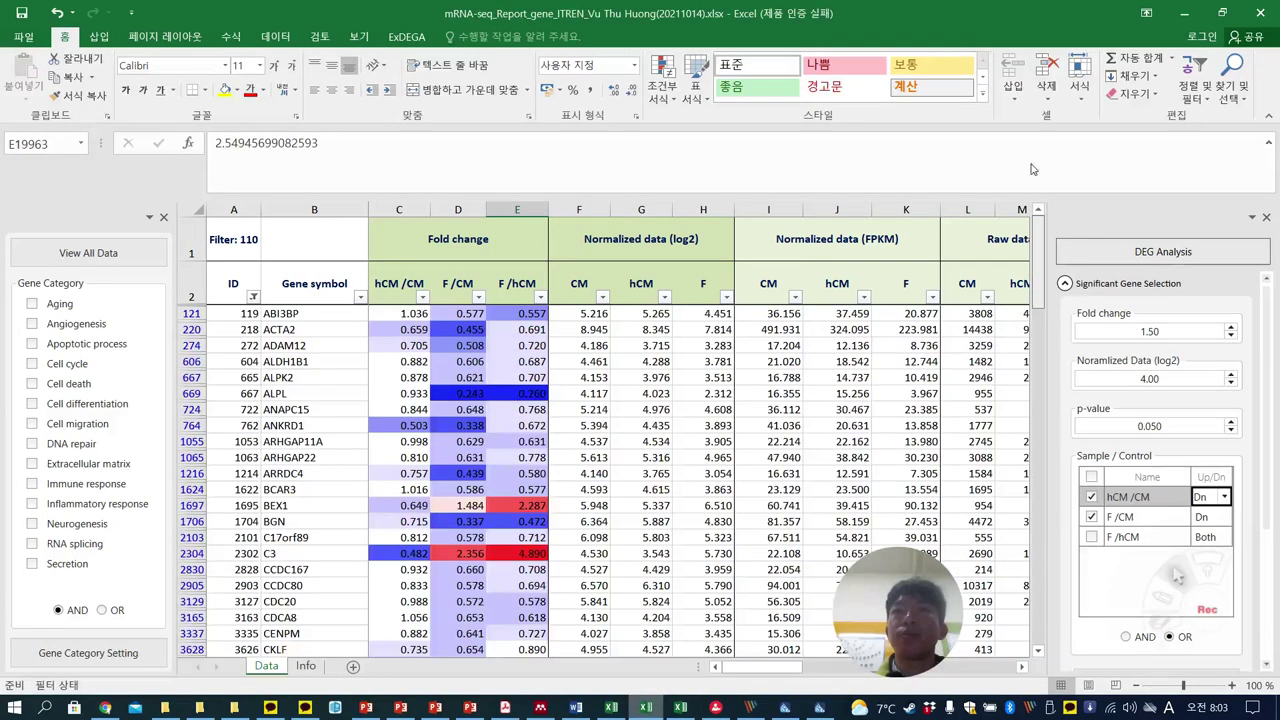
Look up in the PDF guide which kind of normalized data the gct file needs from column C onward
left_click(505, 708)
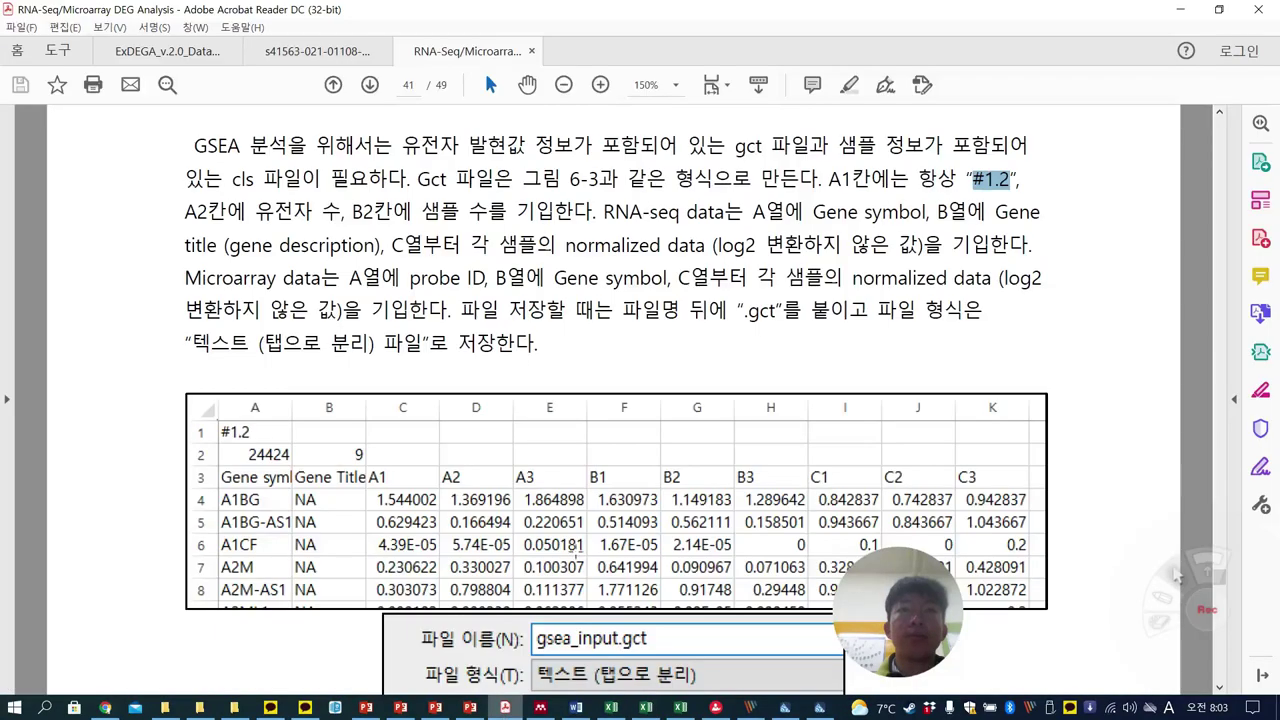
scroll(1178, 575, "down", 1)
scroll(578, 555, "up", 2)
left_click_drag(565, 278, 842, 278)
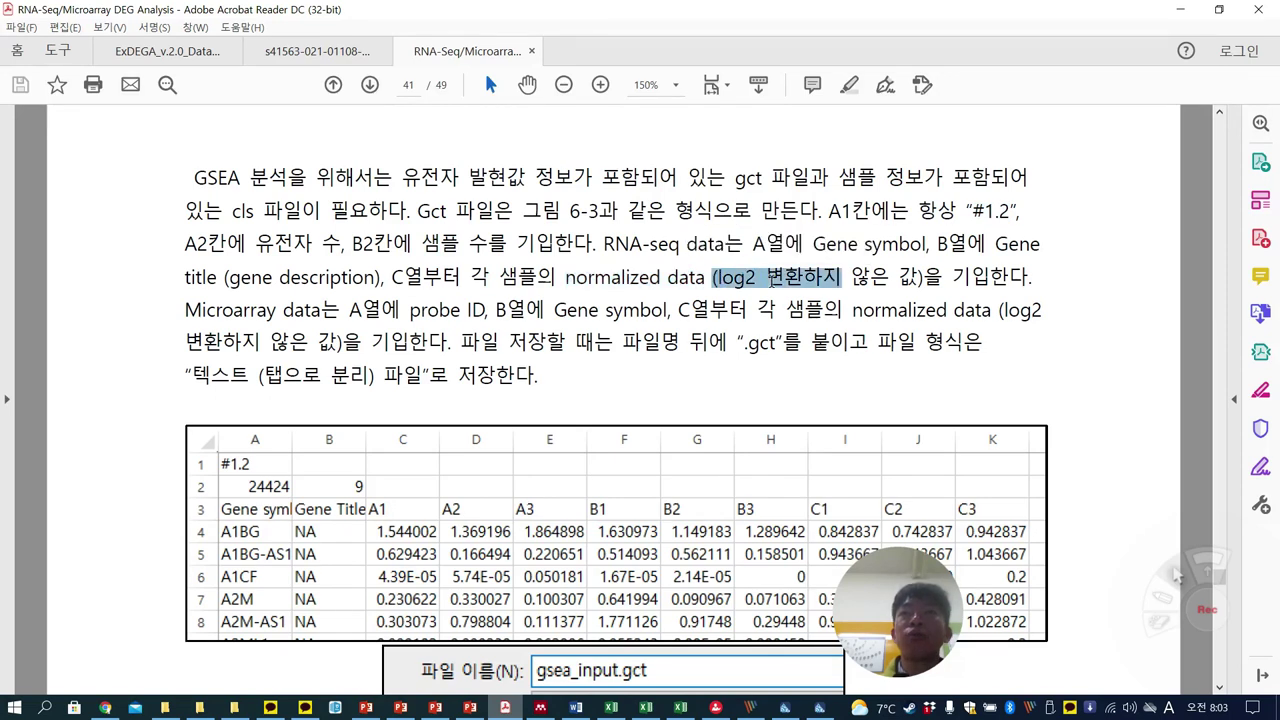
mouse_move(778, 287)
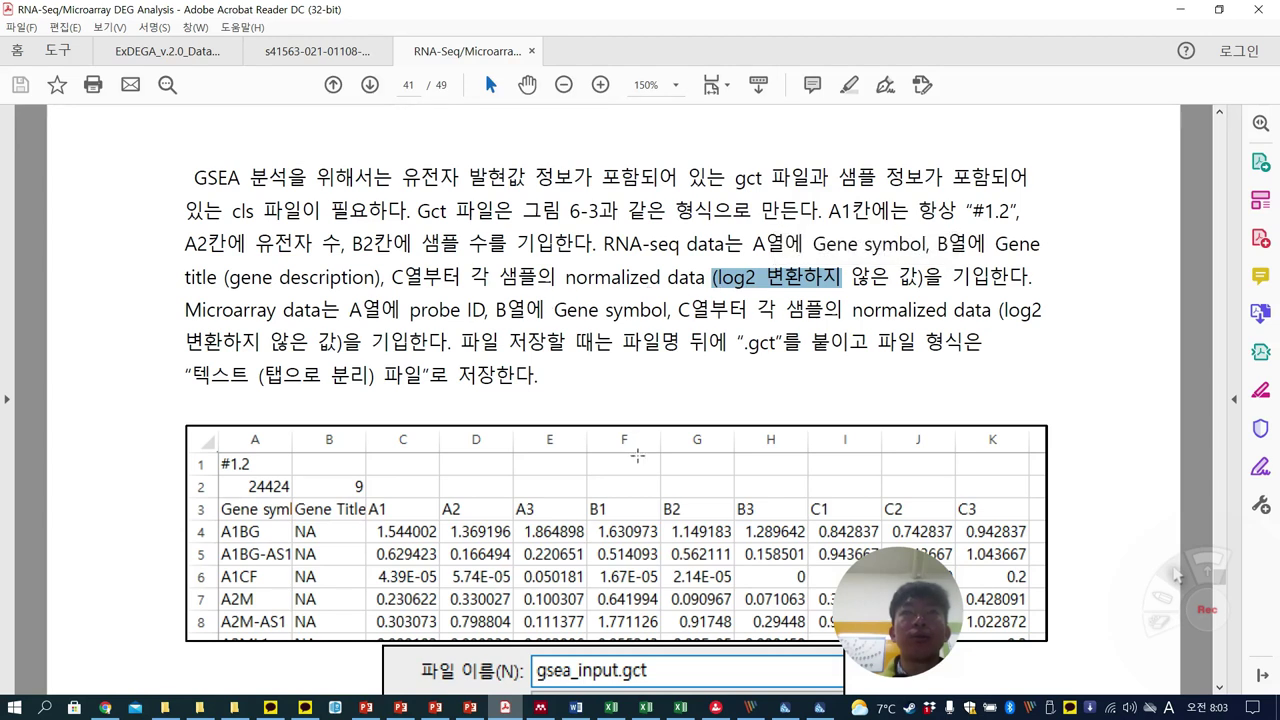
Switch to the mRNA-seq report and copy the CM, hCM and F values under Normalized data (FPKM) for all filtered genes
left_click(646, 708)
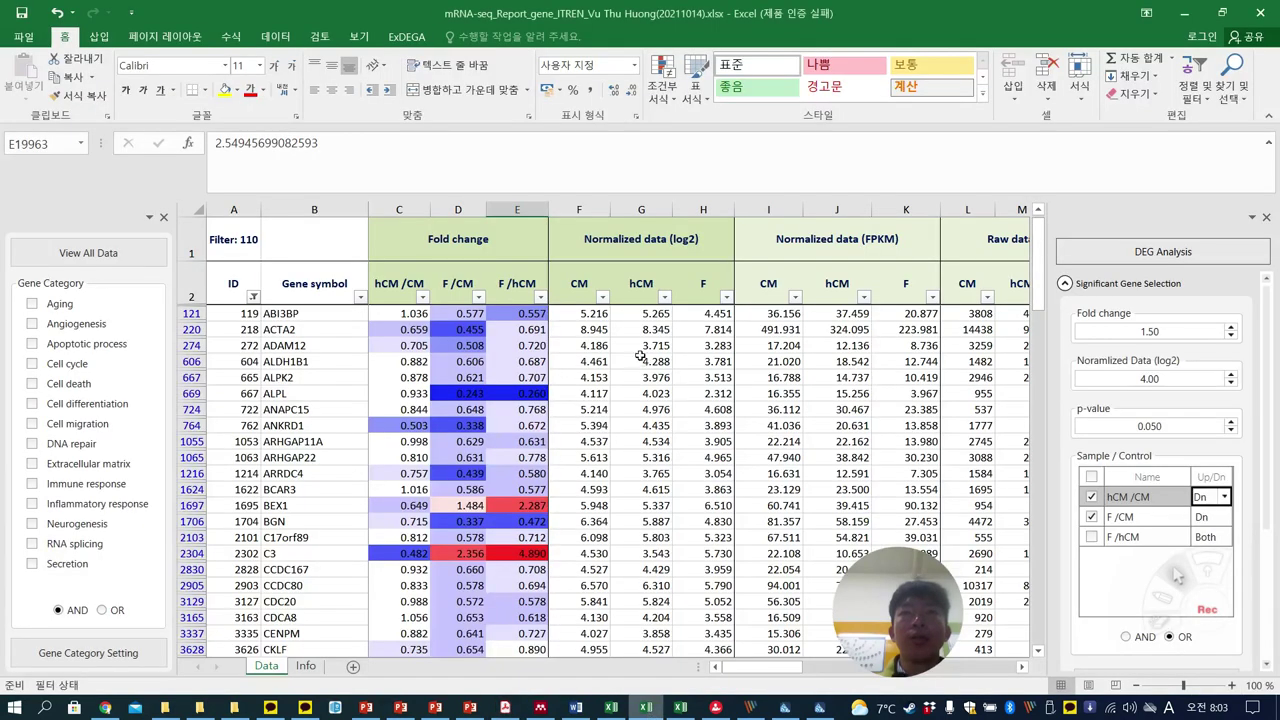
left_click(640, 358)
left_click_drag(875, 628, 1053, 611)
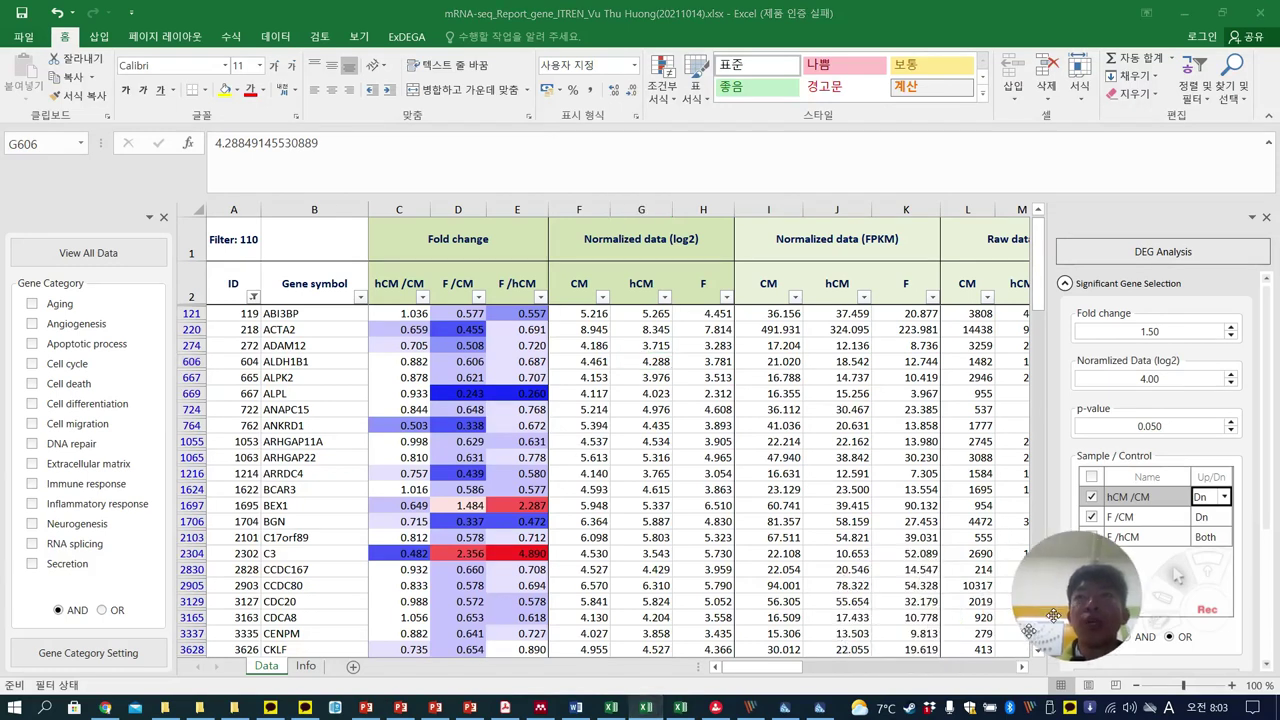
mouse_move(787, 676)
left_mouse_down()
mouse_move(804, 676)
mouse_move(791, 672)
left_mouse_up()
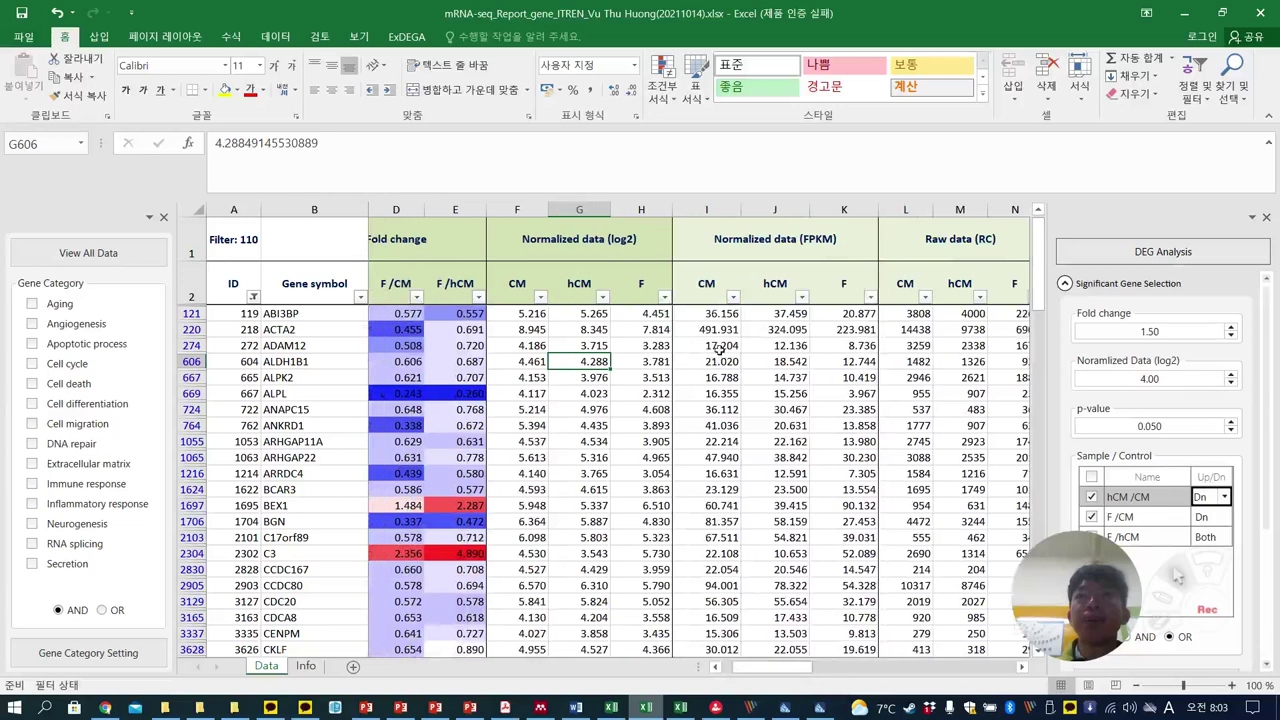
left_click(780, 241)
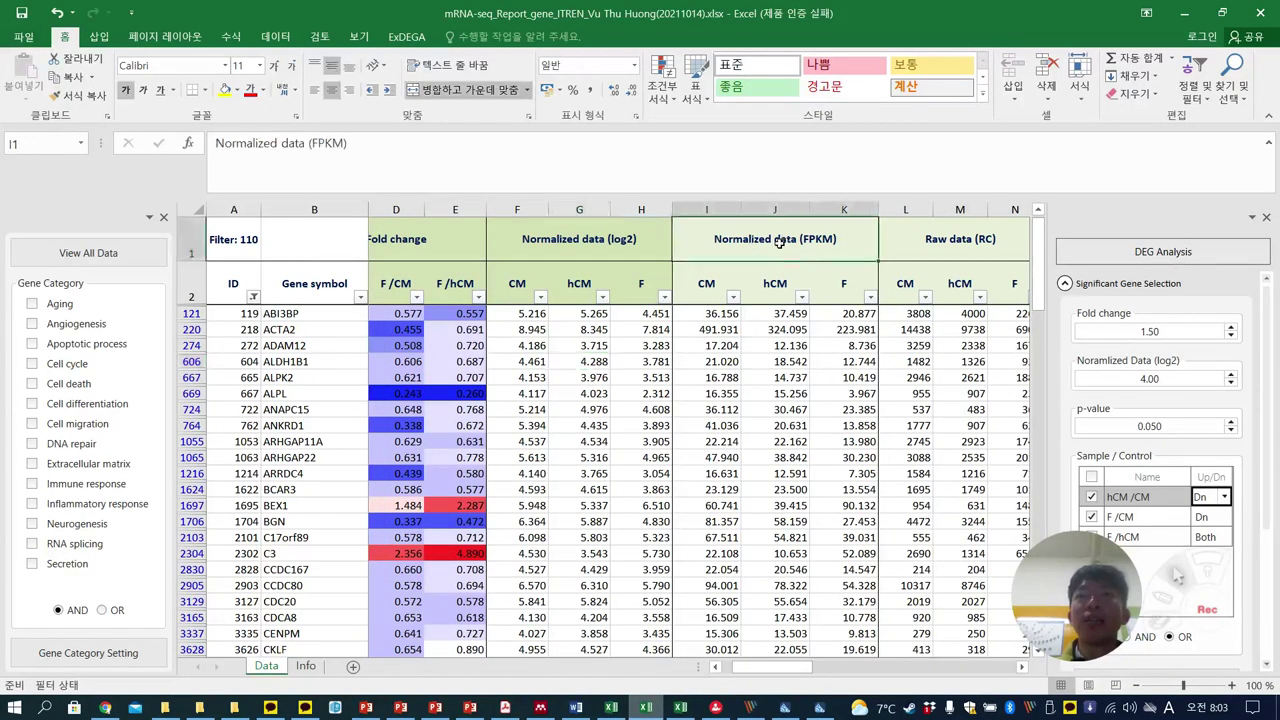
left_click(711, 313)
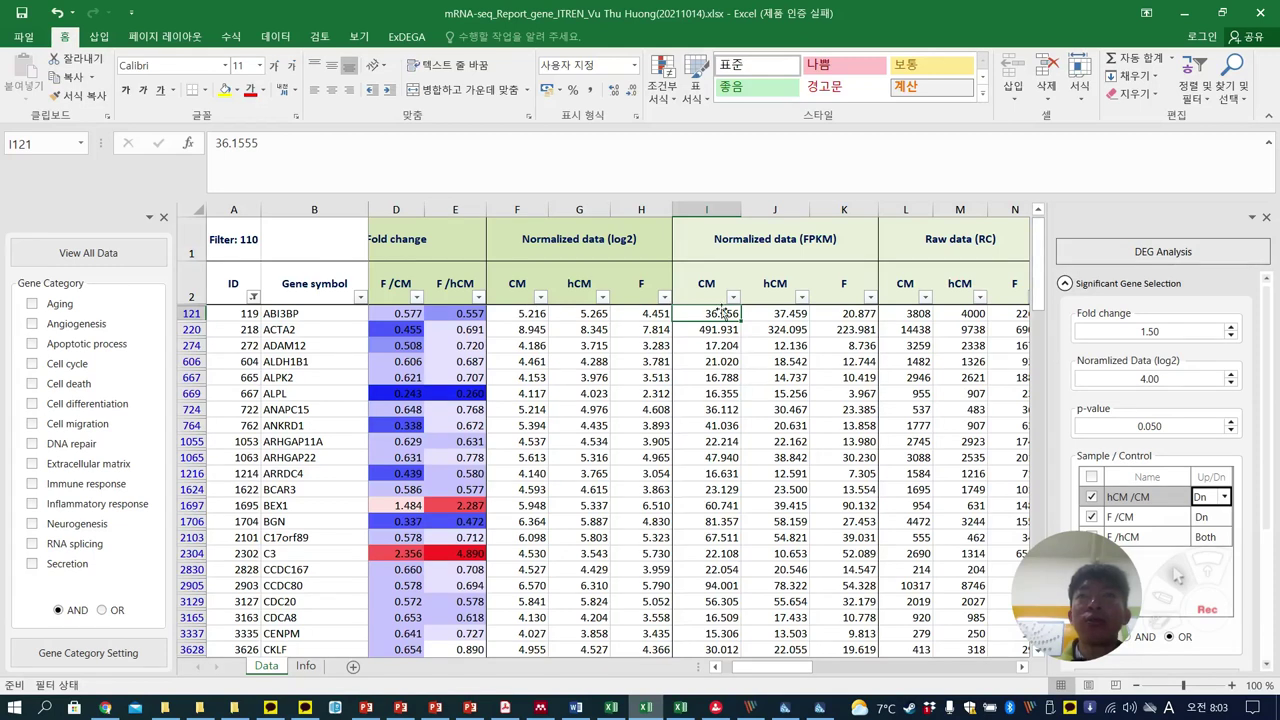
left_click(860, 313, "shift")
left_click_drag(1040, 225, 1040, 400)
left_click_drag(1040, 632, 1046, 668)
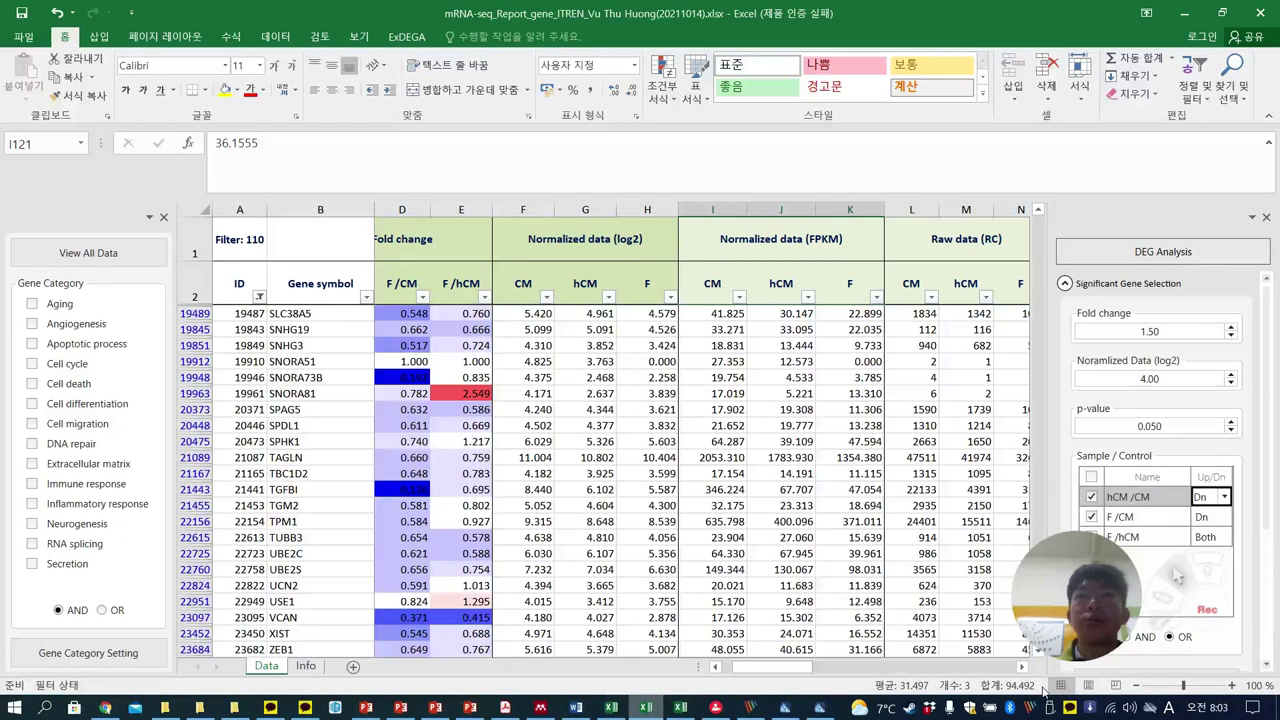
left_click(872, 652, "shift")
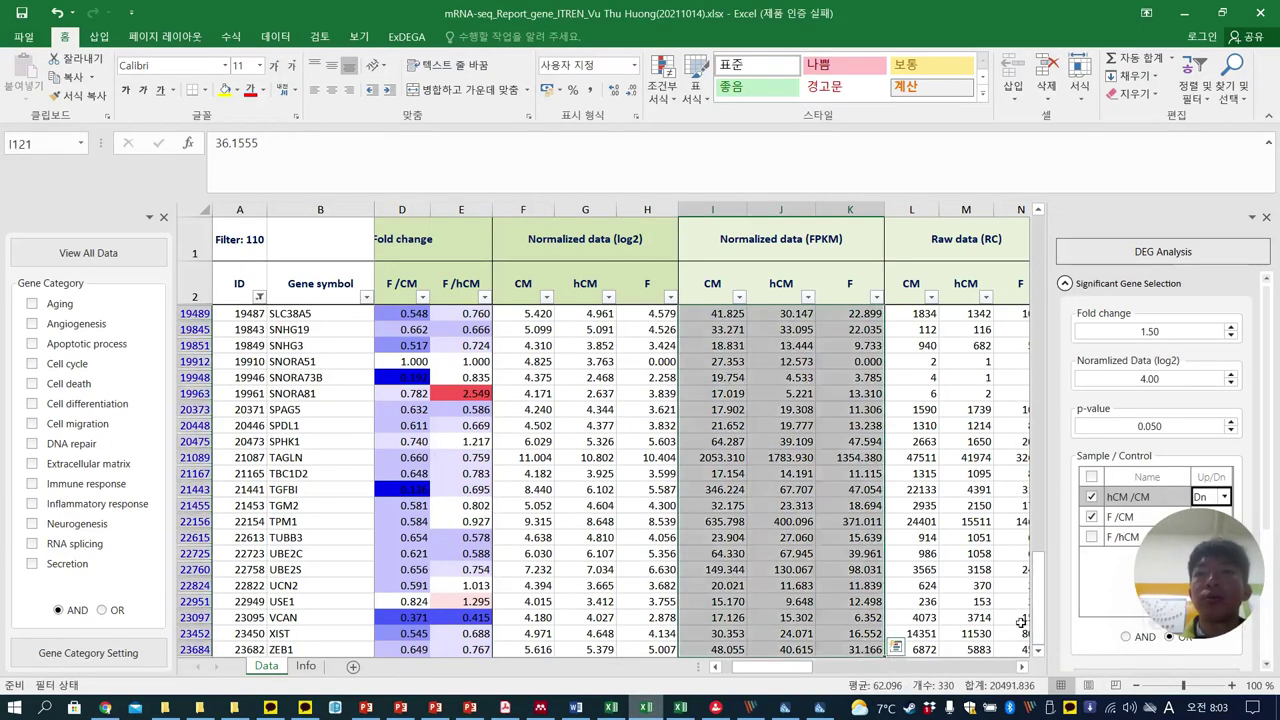
key("ctrl+c")
Paste the copied FPKM values into the new workbook starting at C4, keeping values only
left_click(681, 708)
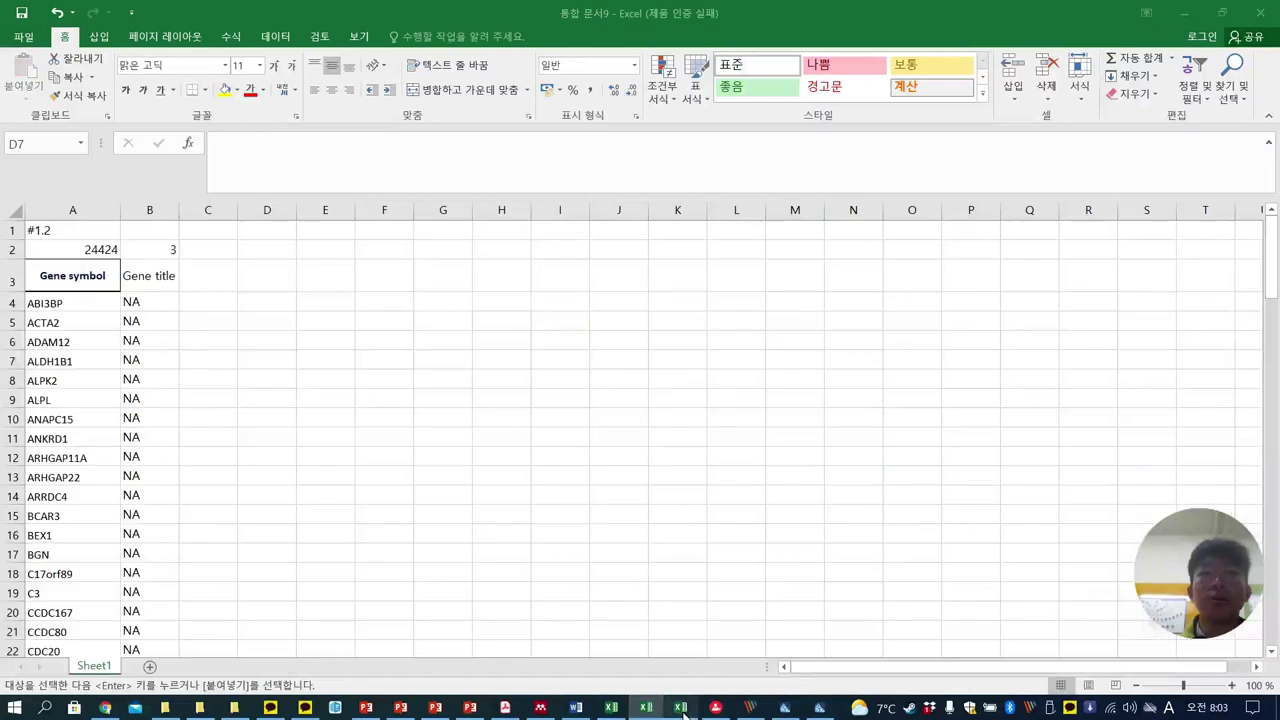
left_click(209, 304)
key("ctrl+v")
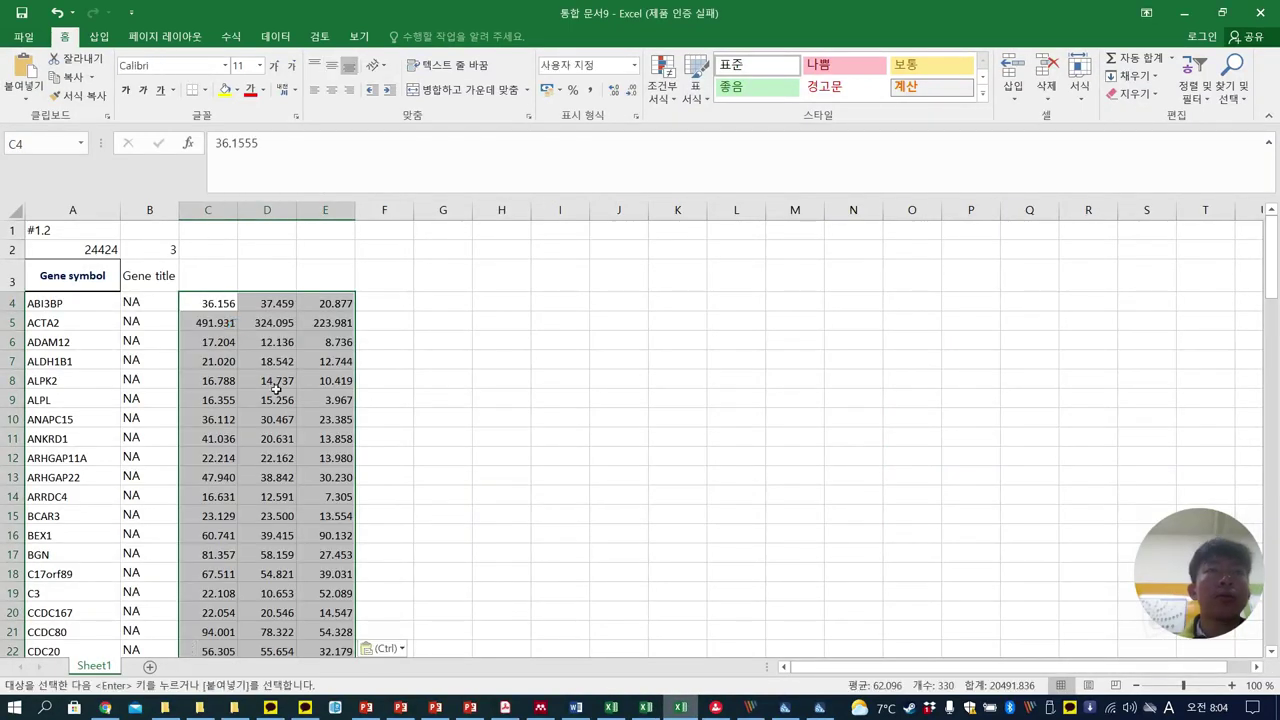
left_click(386, 648)
left_click(367, 585)
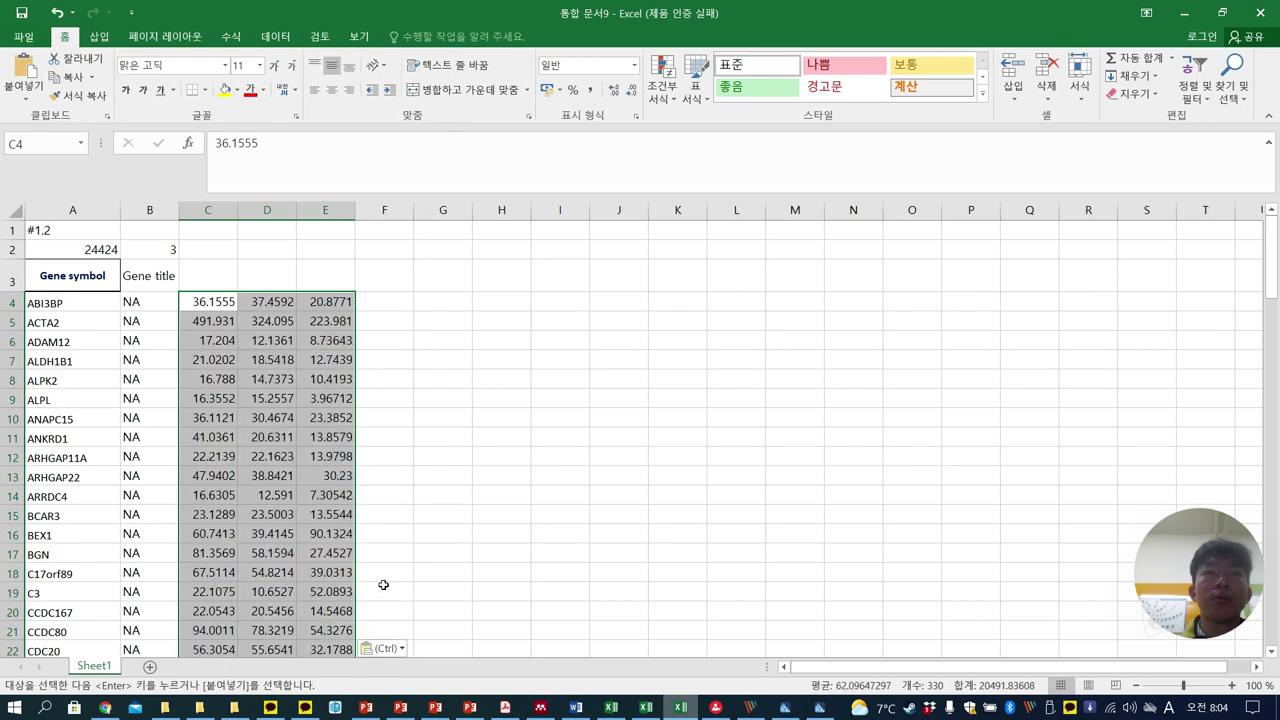
Copy the CM, hCM and F headers of the report's FPKM columns into C3:E3 of the new workbook
left_click(645, 707)
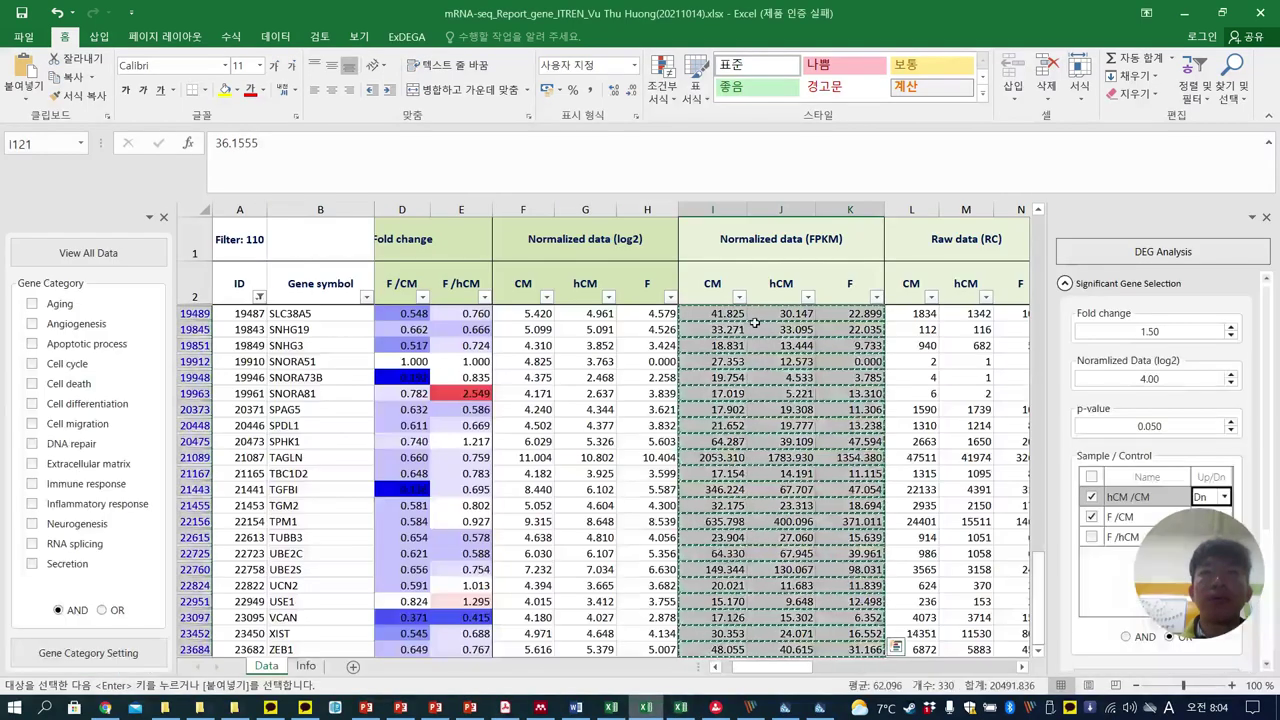
left_click_drag(712, 285, 850, 285)
key("ctrl+c")
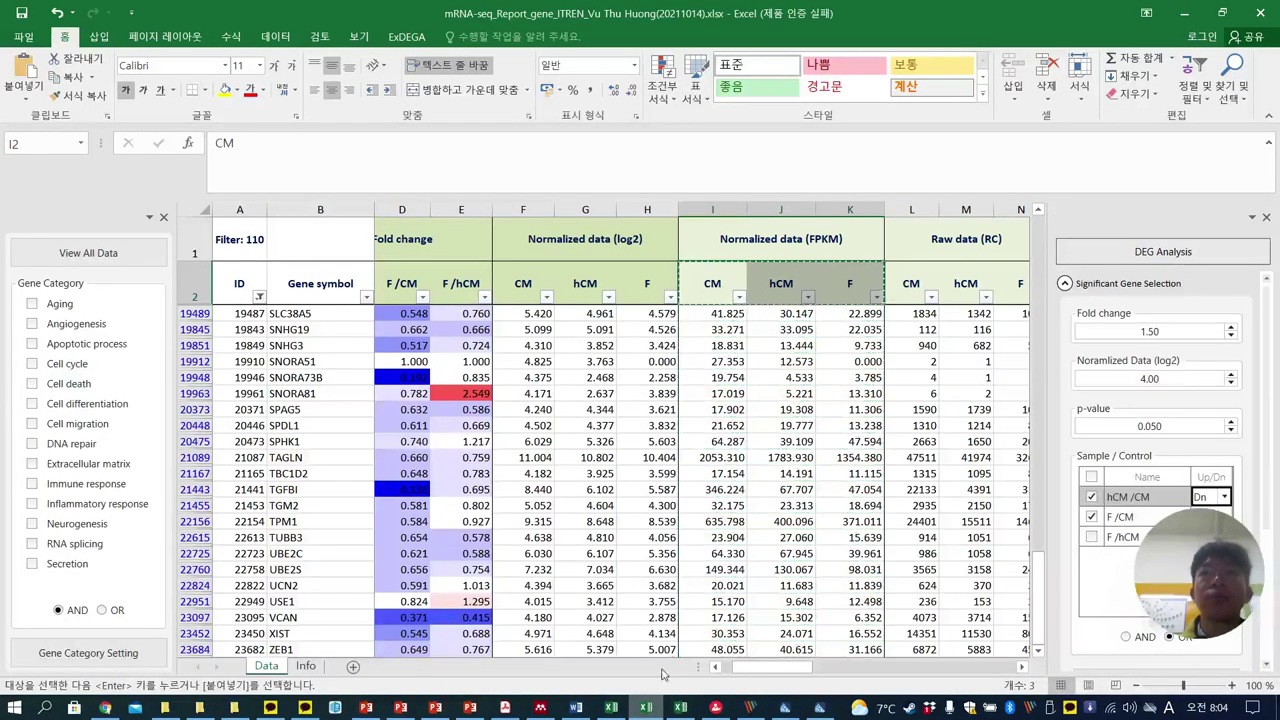
left_click(680, 707)
left_click(210, 278)
key("ctrl+v")
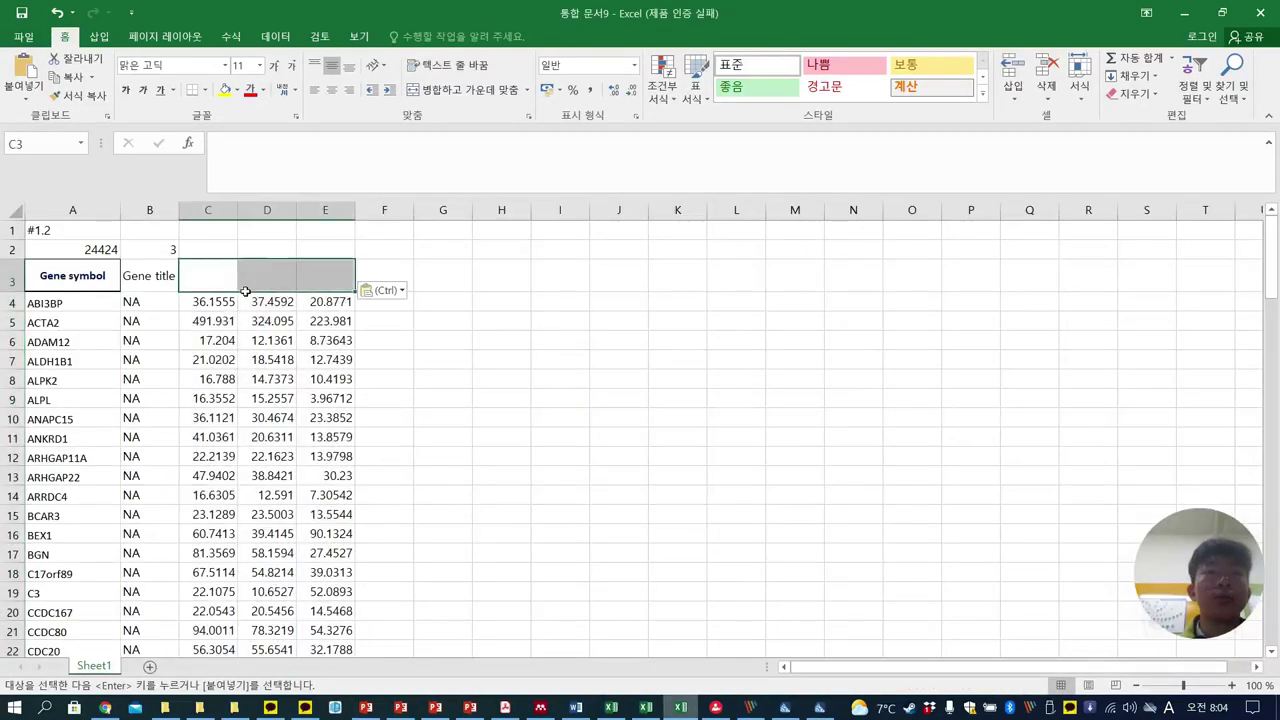
left_click(460, 341)
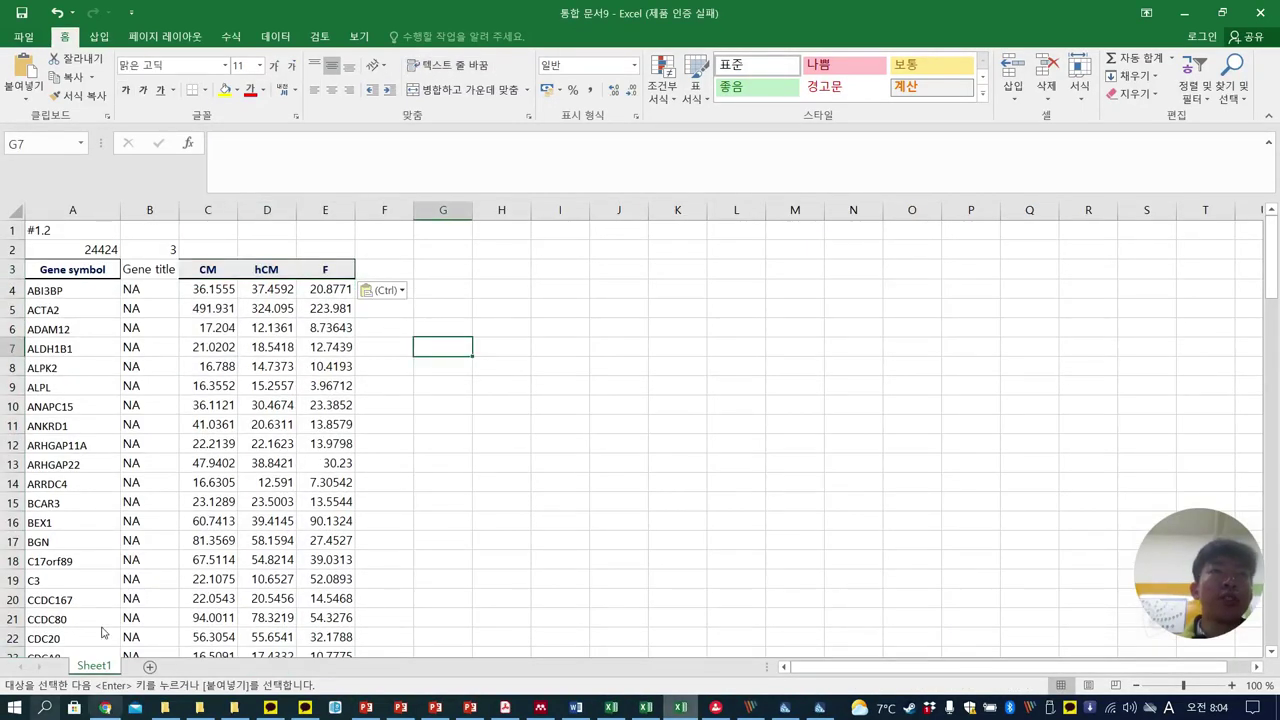
left_click(190, 461)
left_click(488, 452)
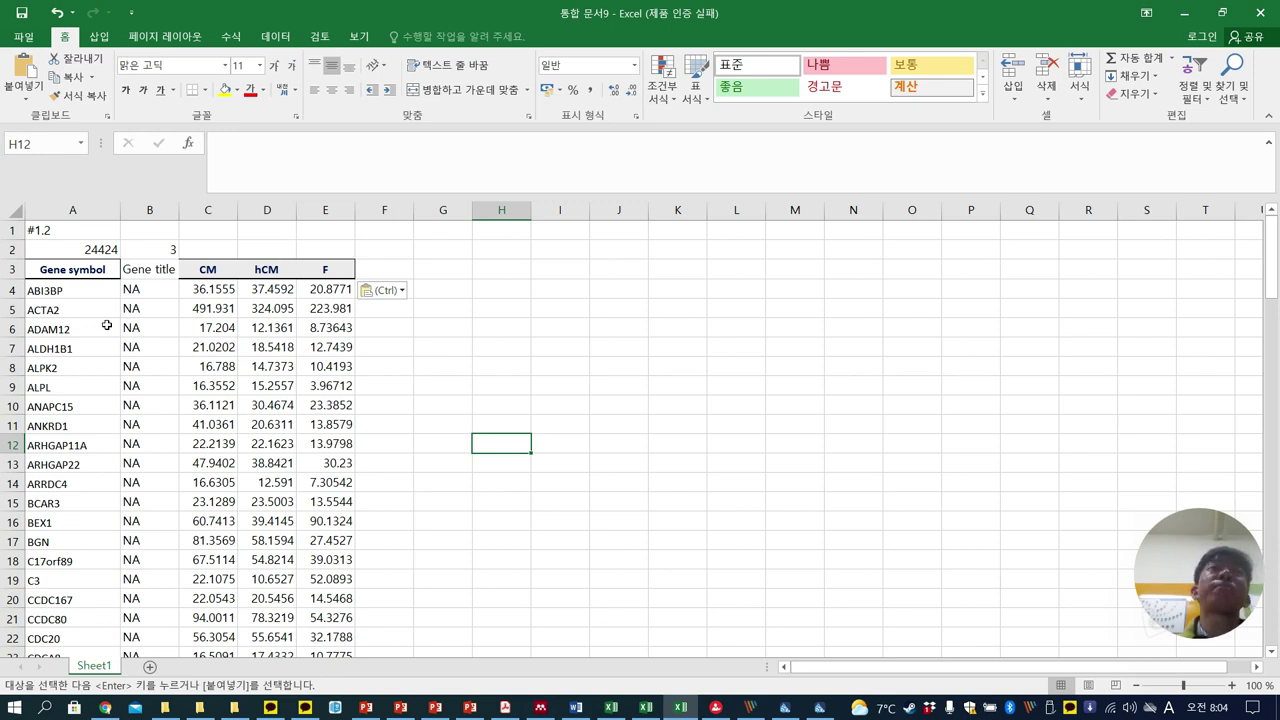
left_click(366, 404)
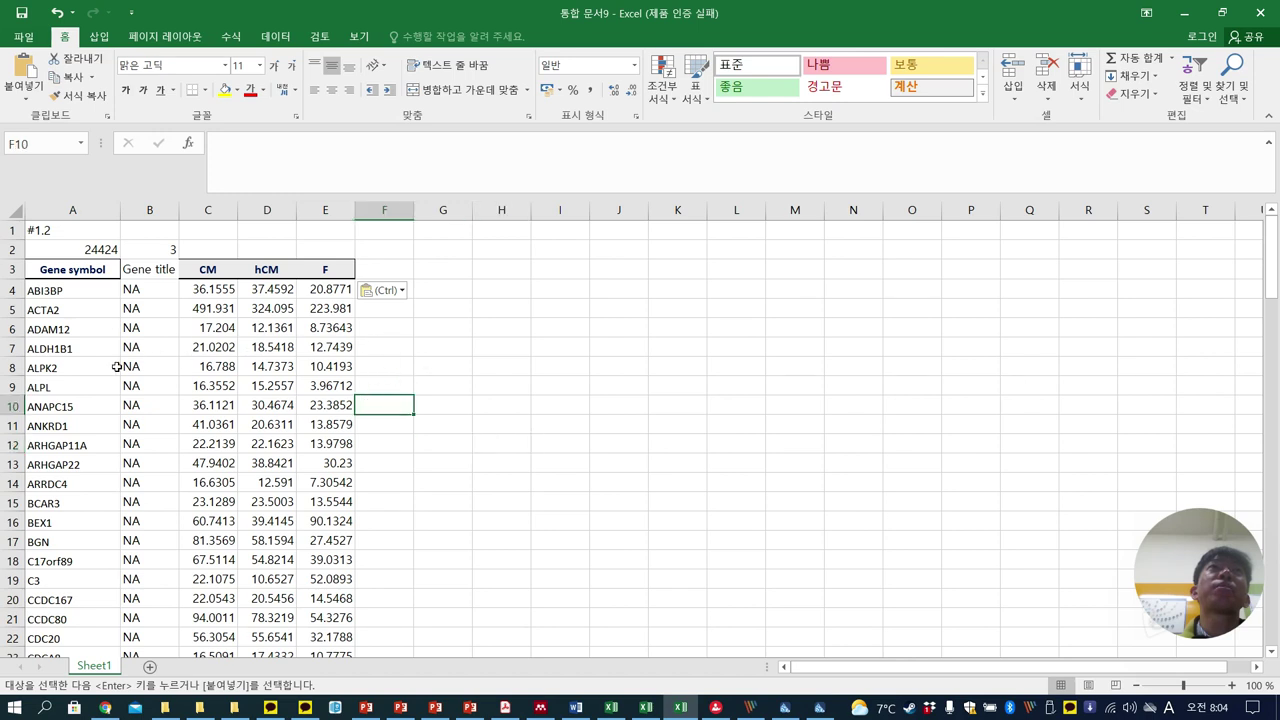
left_click(91, 249)
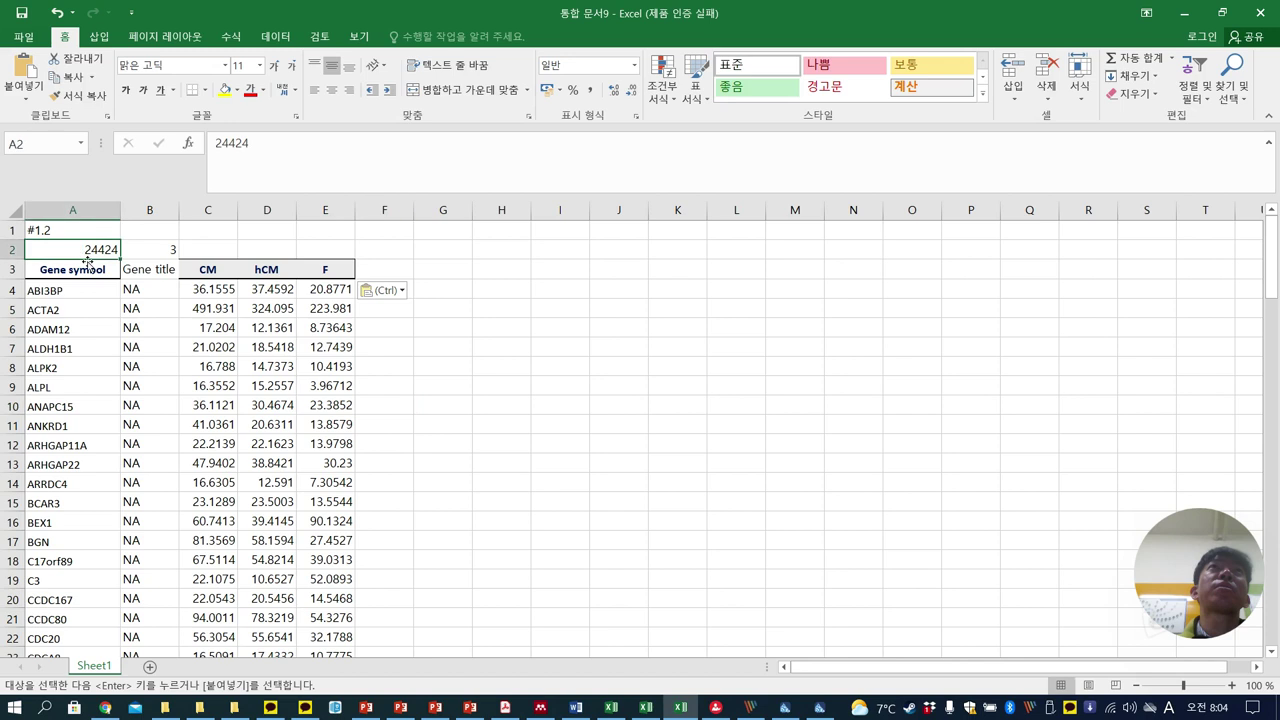
left_click(87, 268)
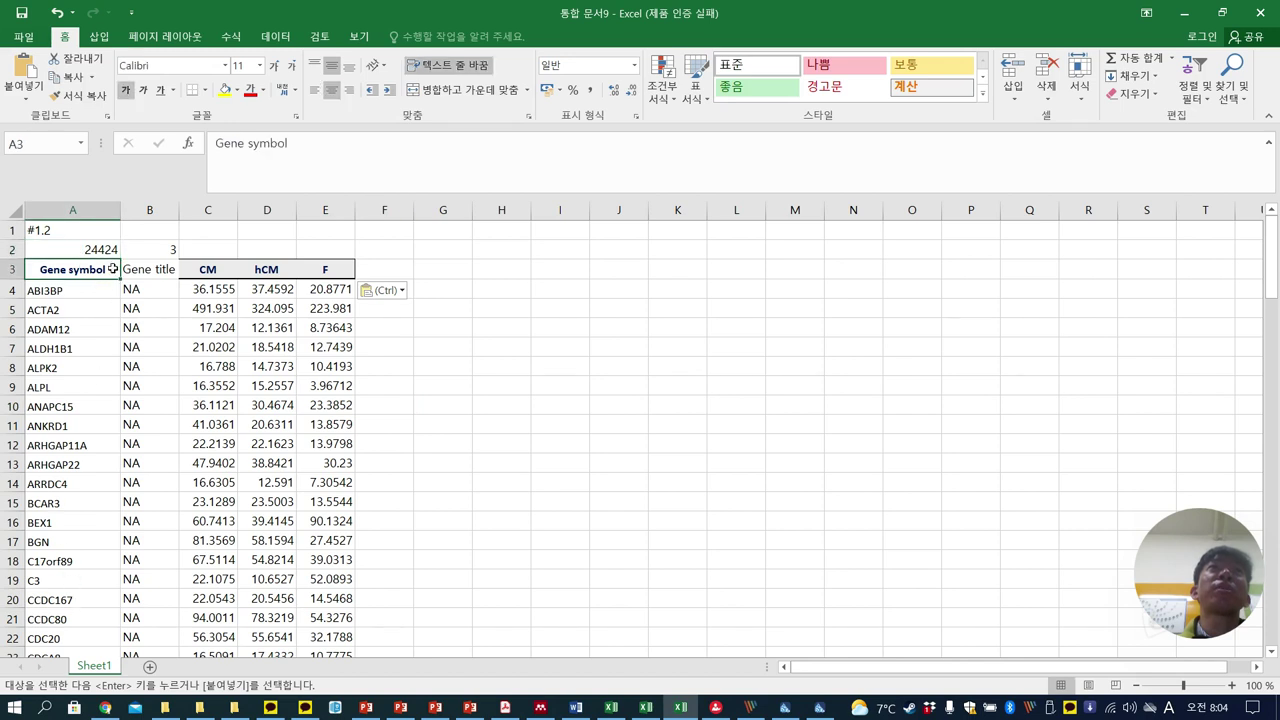
left_click_drag(1271, 255, 1232, 190)
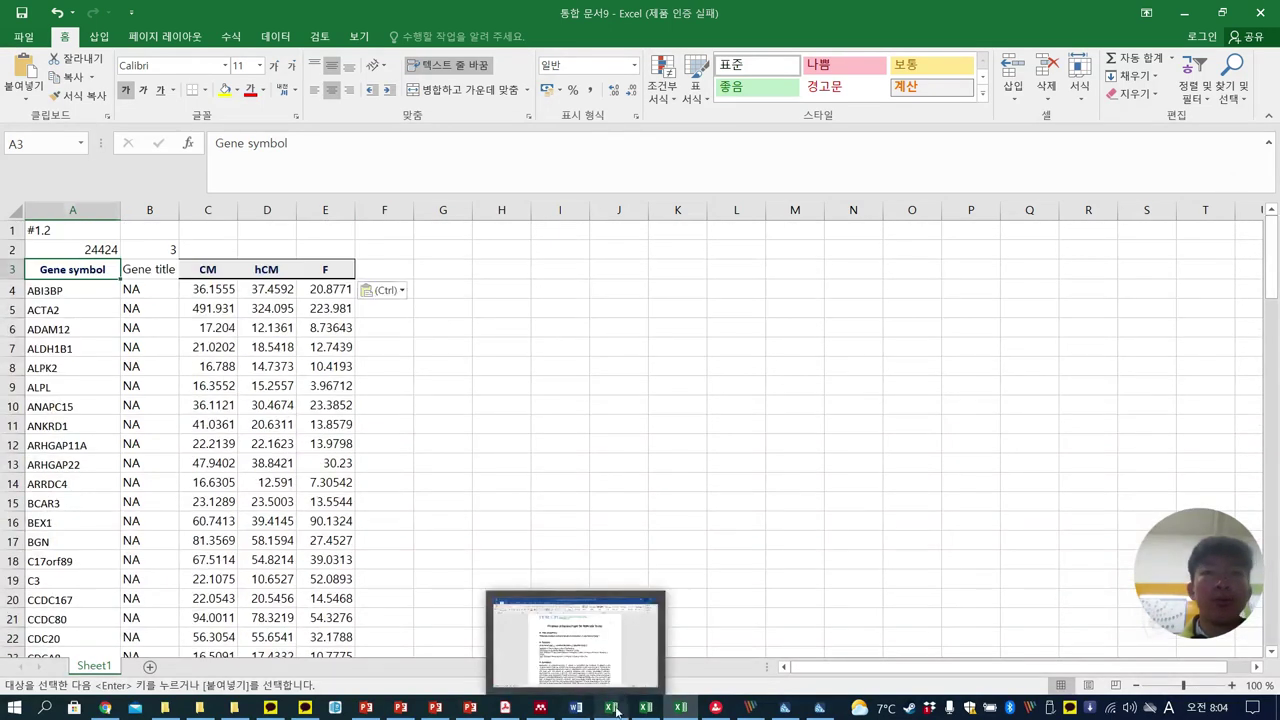
Check the mRNA-seq report for the number of genes left by the filter
left_click(614, 710)
left_click(646, 708)
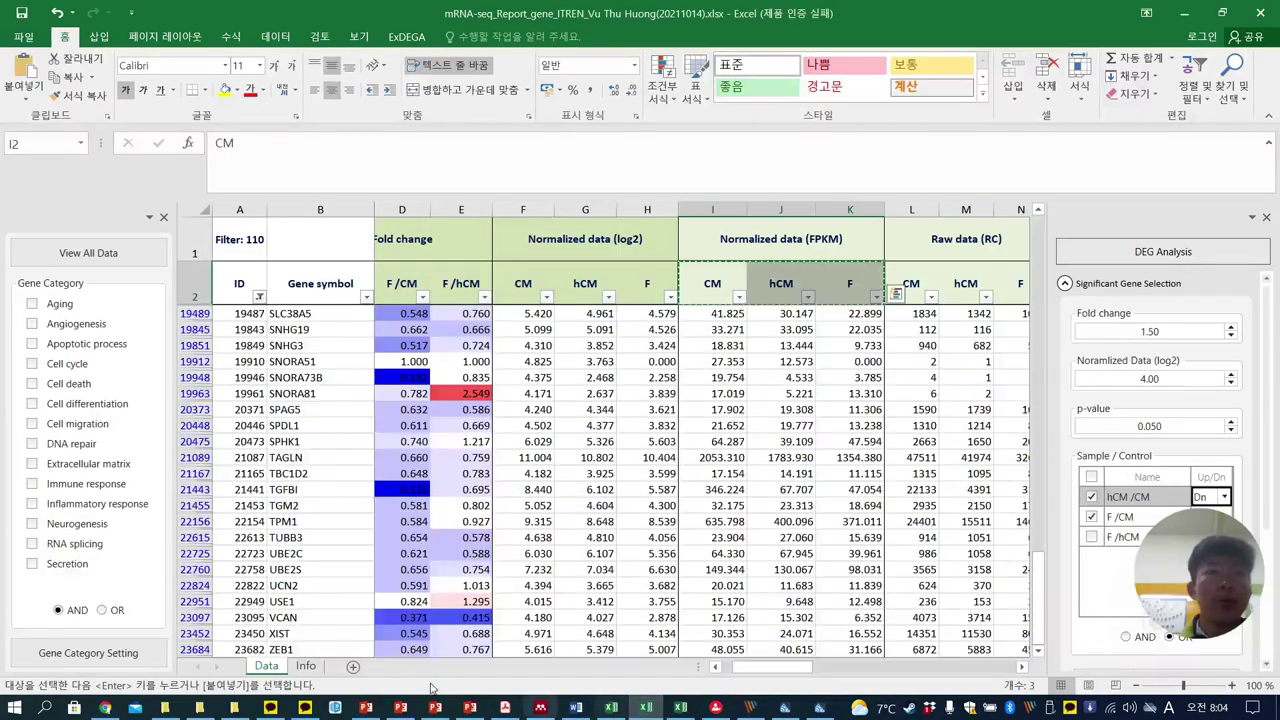
left_click(680, 708)
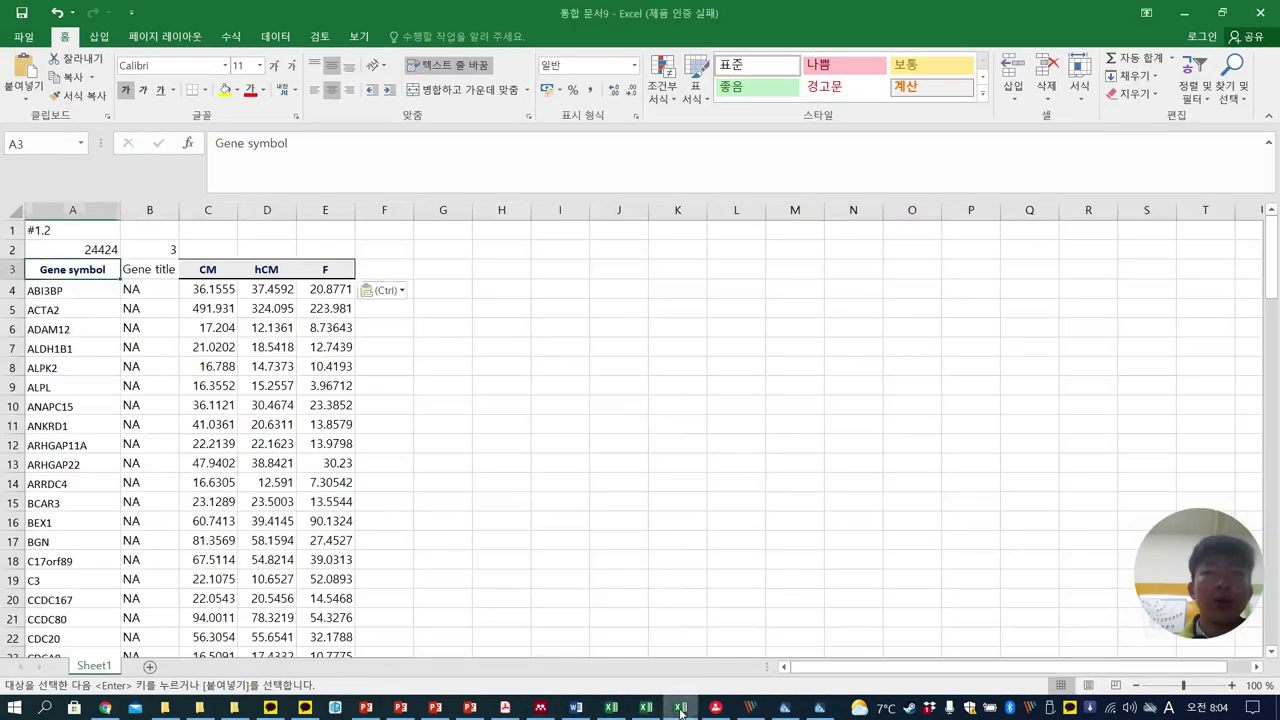
left_click(614, 710)
left_click(646, 708)
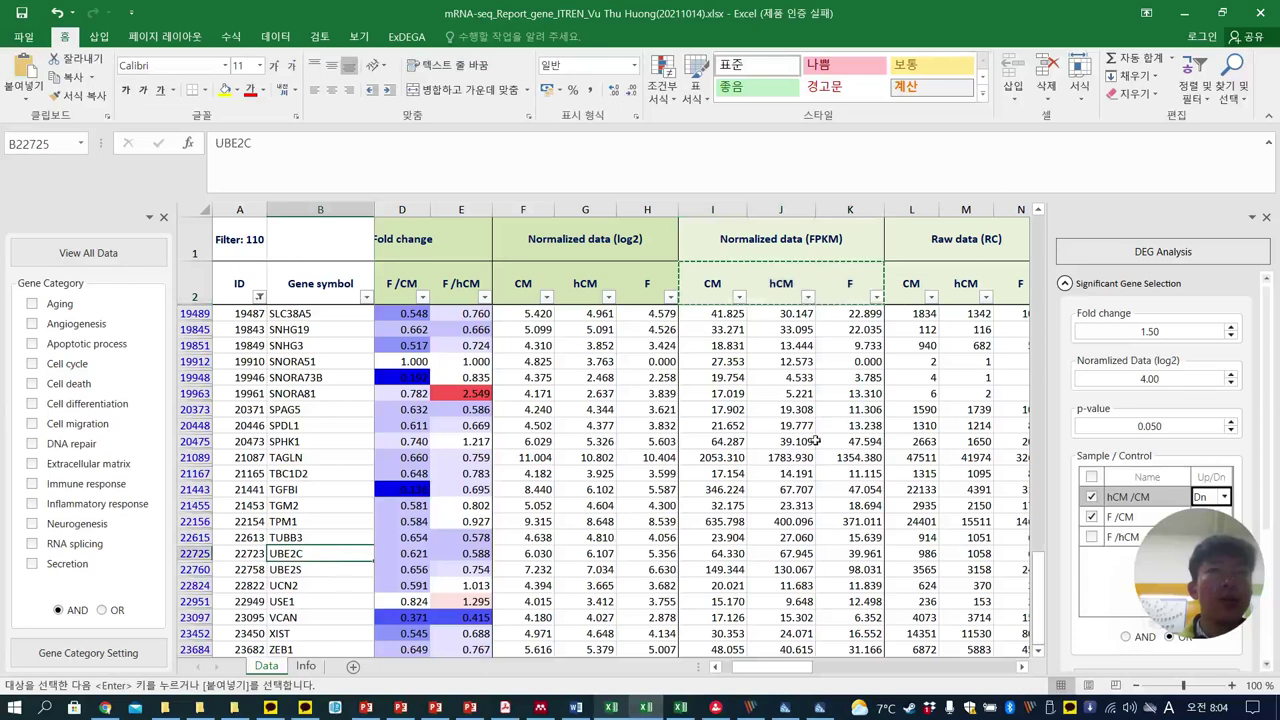
scroll(768, 443, "up", 15)
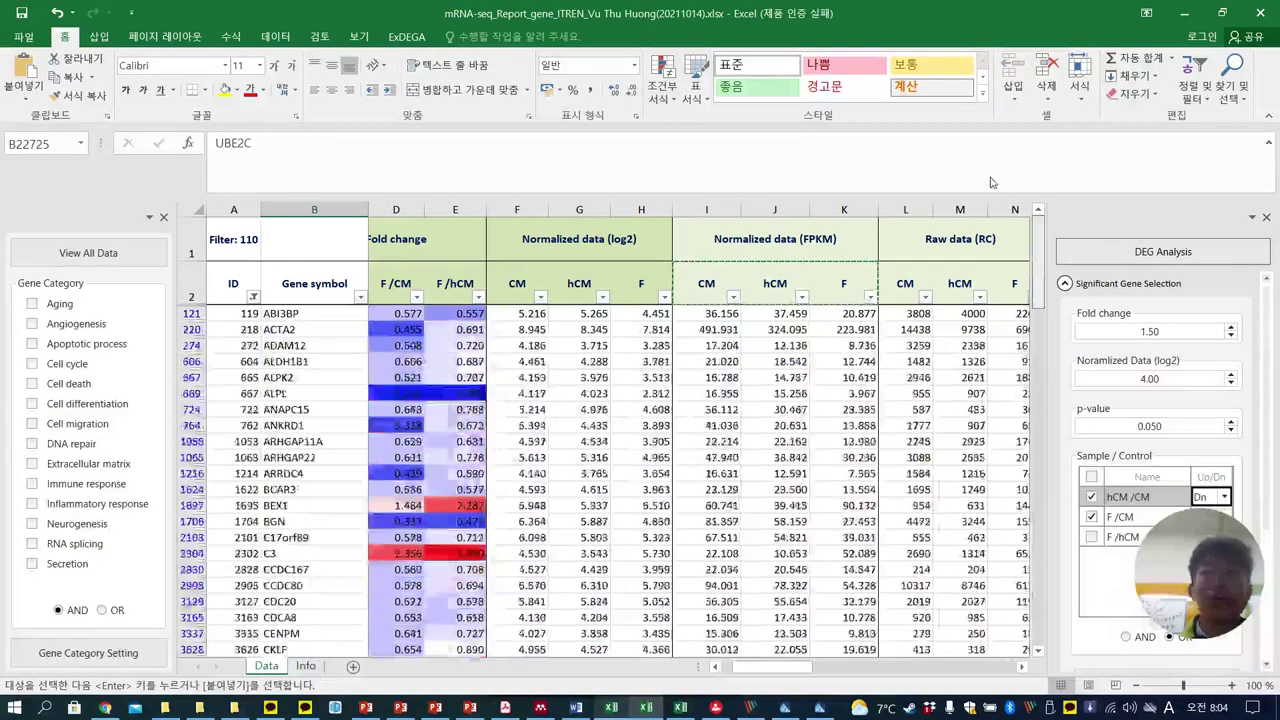
left_click_drag(1200, 580, 1232, 669)
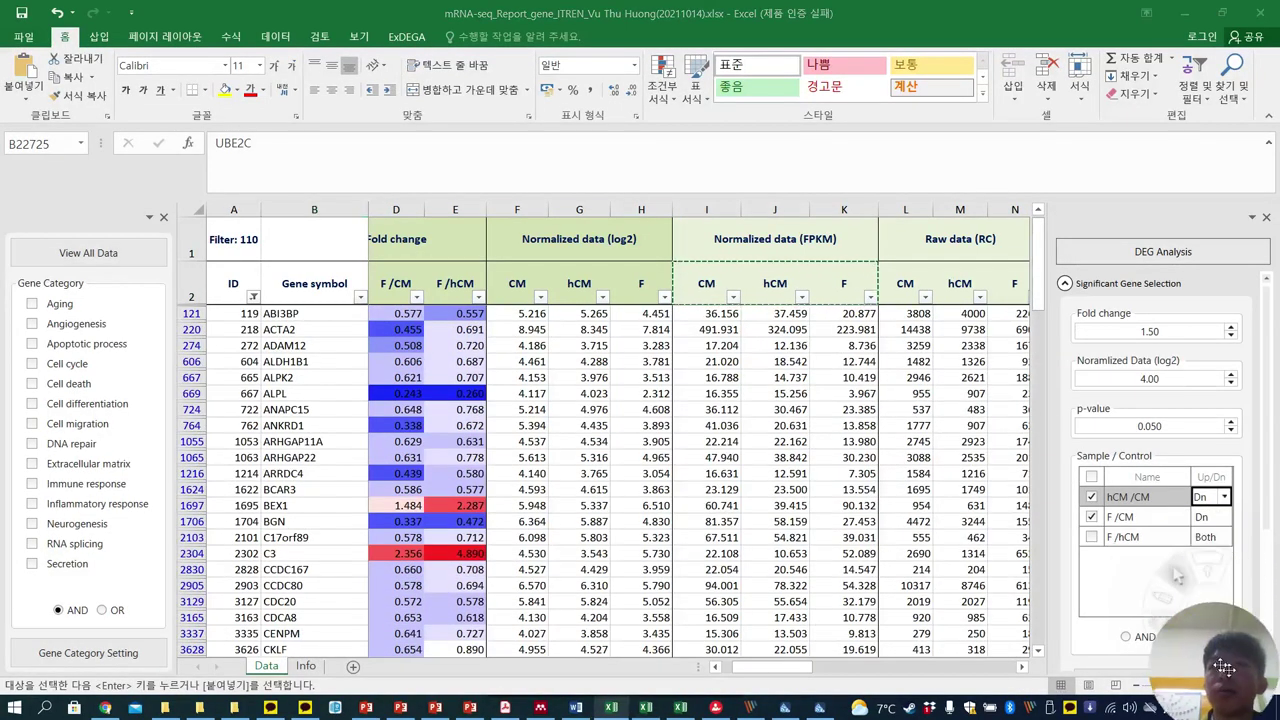
left_click(1091, 497)
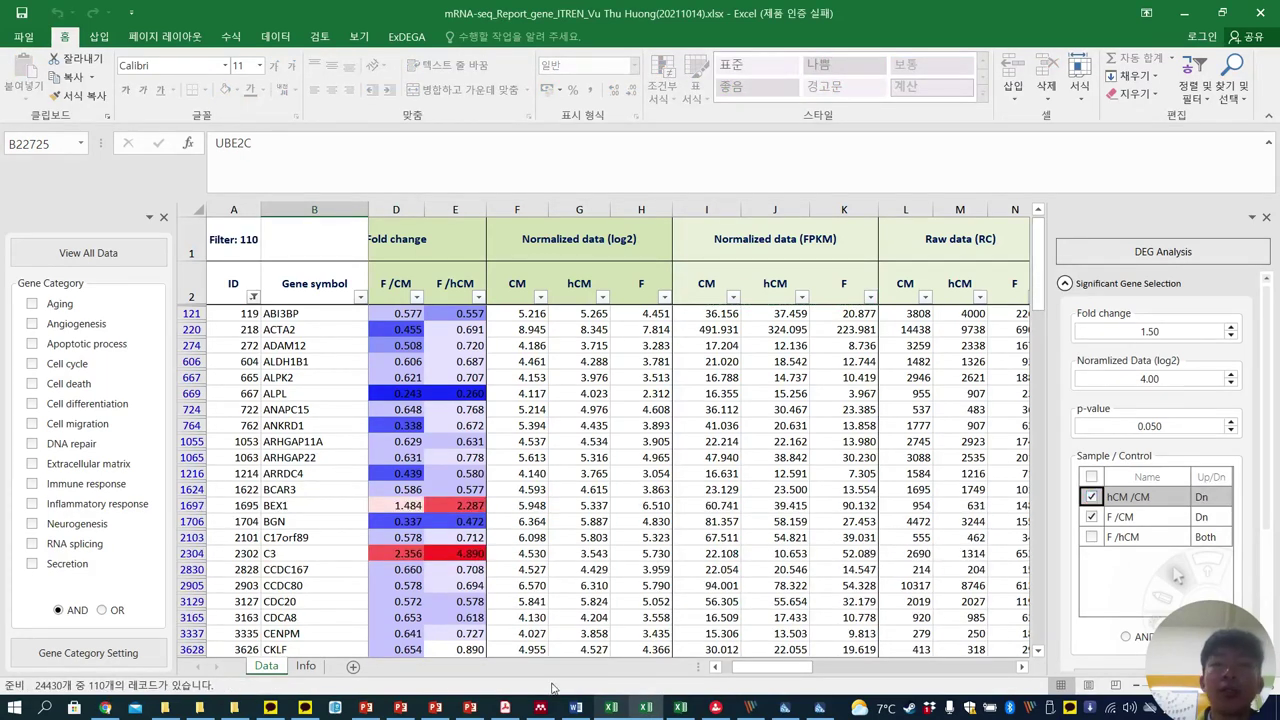
Set the gene count in A2 of the new workbook to 110
left_click(680, 708)
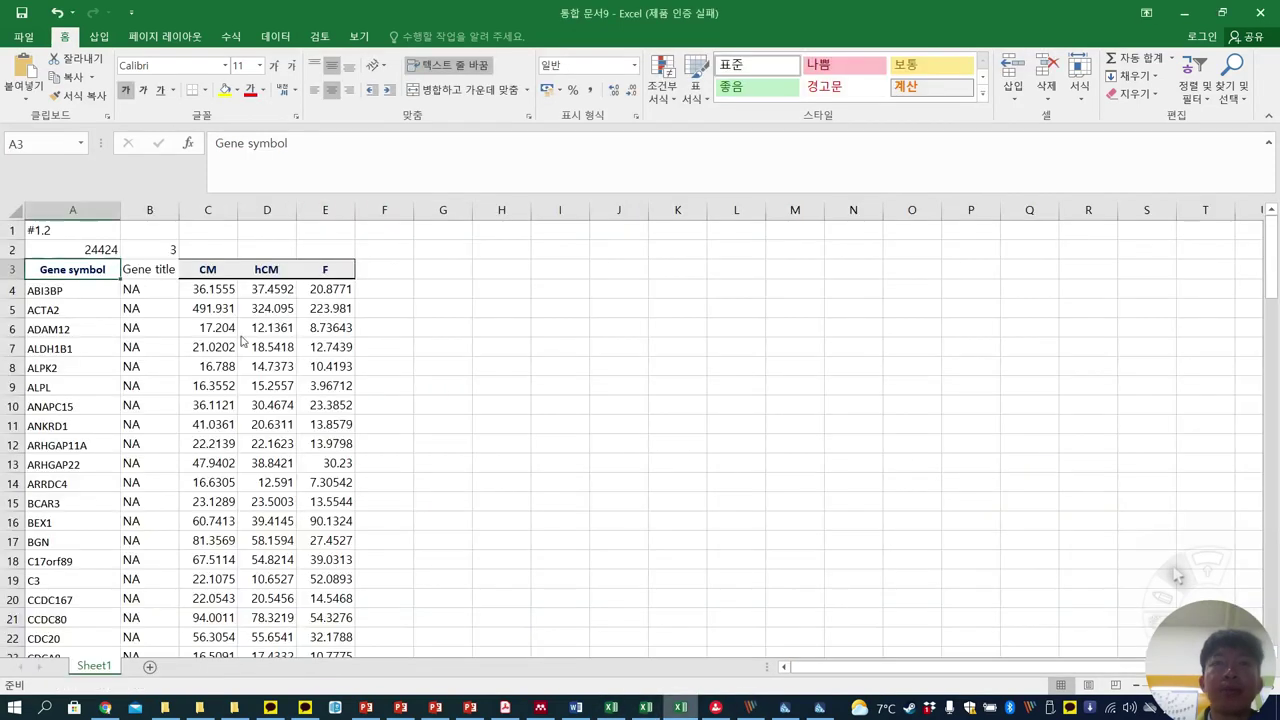
double_click(95, 246)
double_click(95, 246)
type("11")
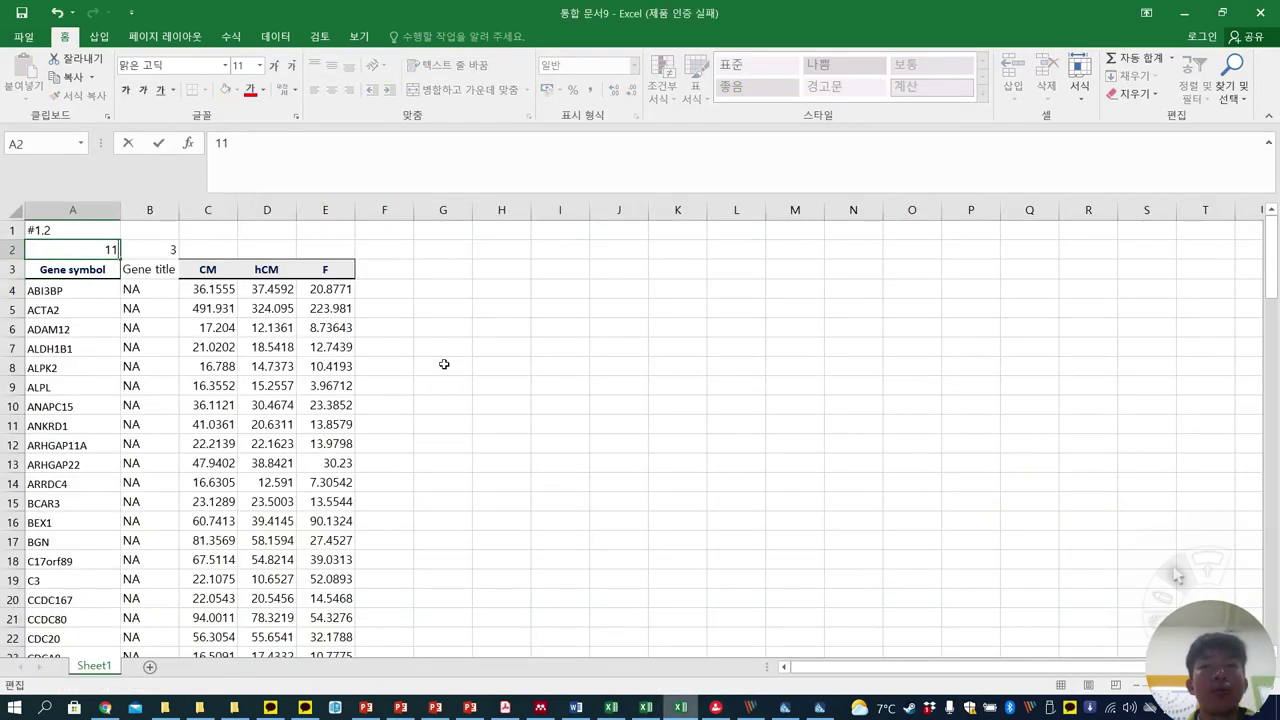
left_click(501, 368)
Look up in the PDF guide which file name and file format the gct file needs
left_click(507, 708)
scroll(575, 562, "down", 3)
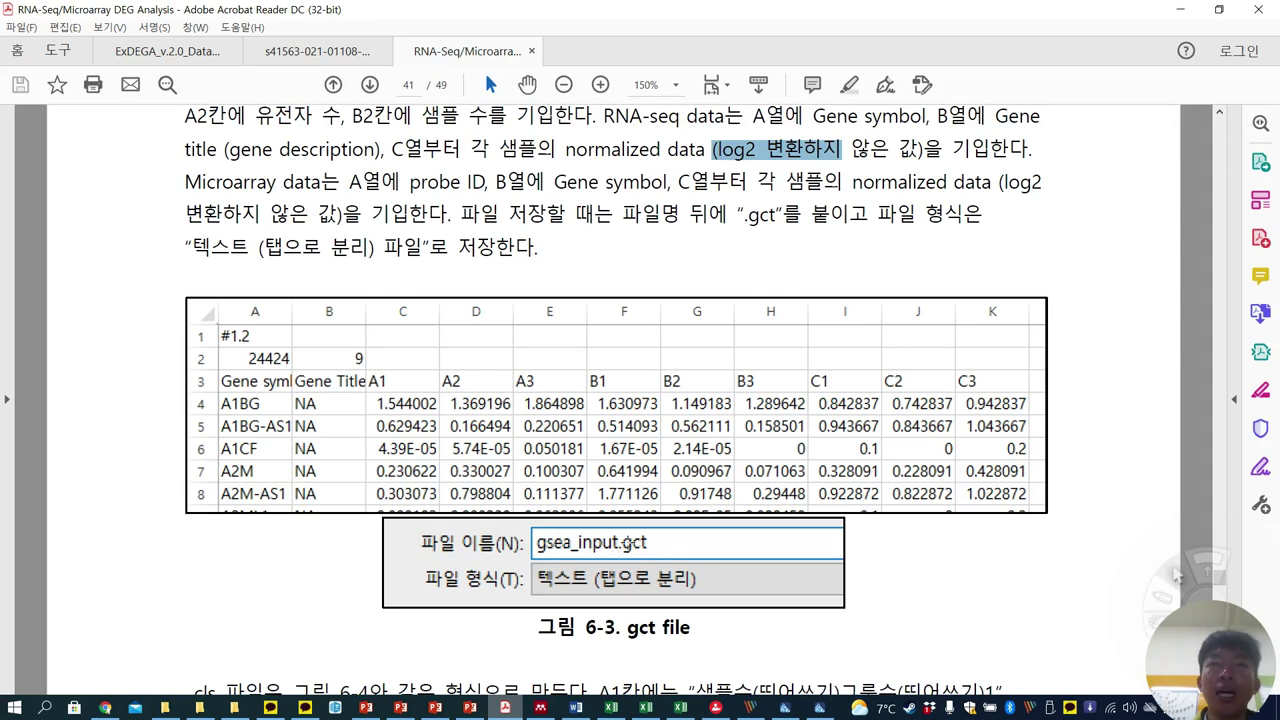
left_click(680, 707)
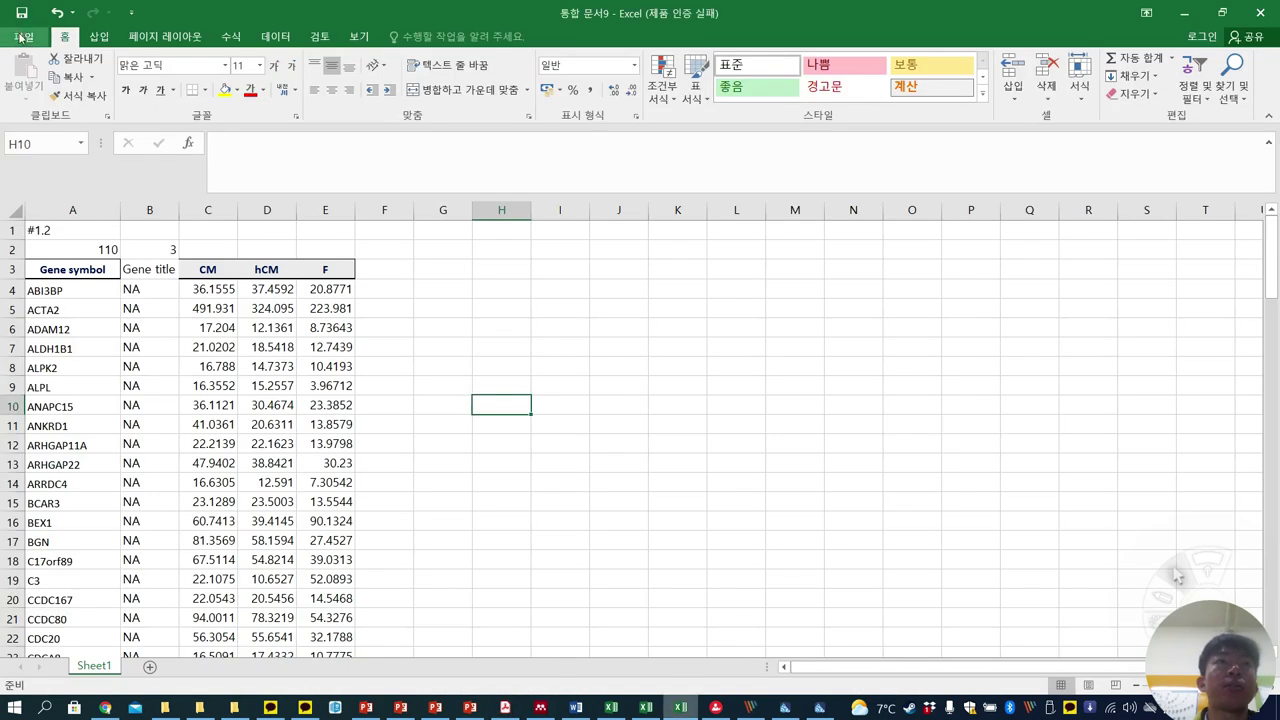
Save the new workbook to the desktop as gsea_input.gct in tab-delimited text format, keeping that format
left_click(20, 37)
left_click(50, 190)
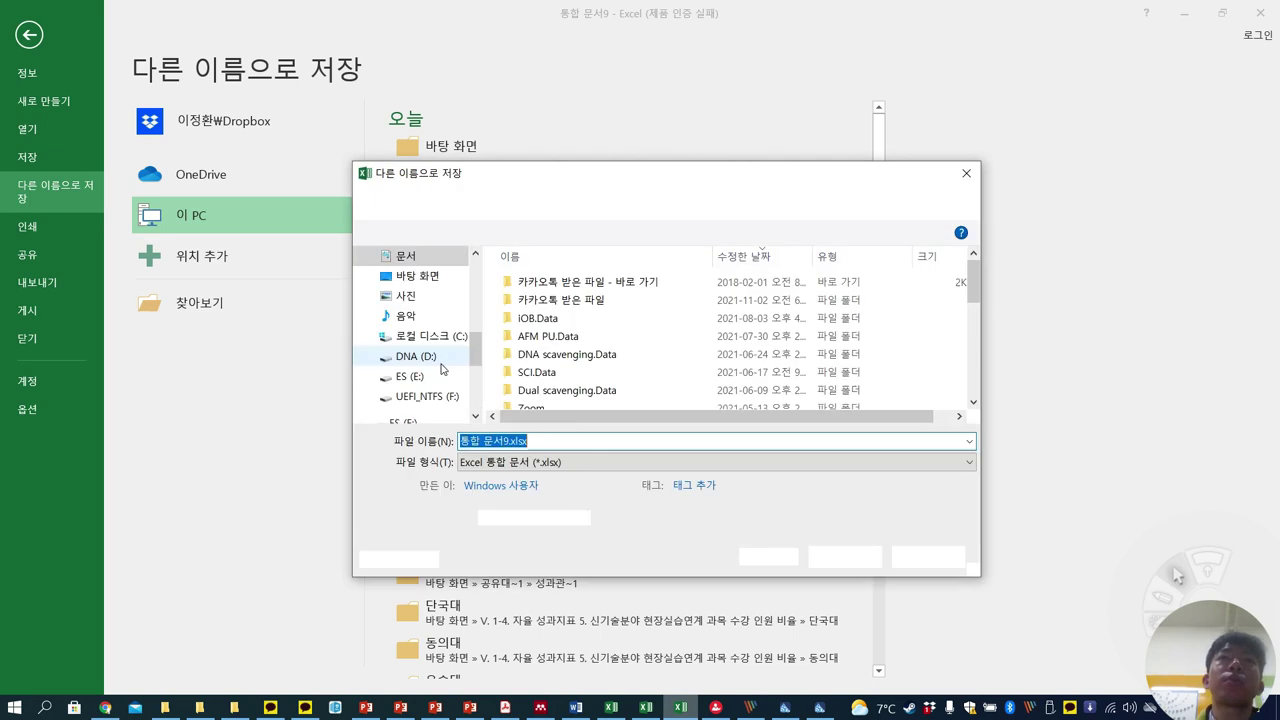
left_click(418, 276)
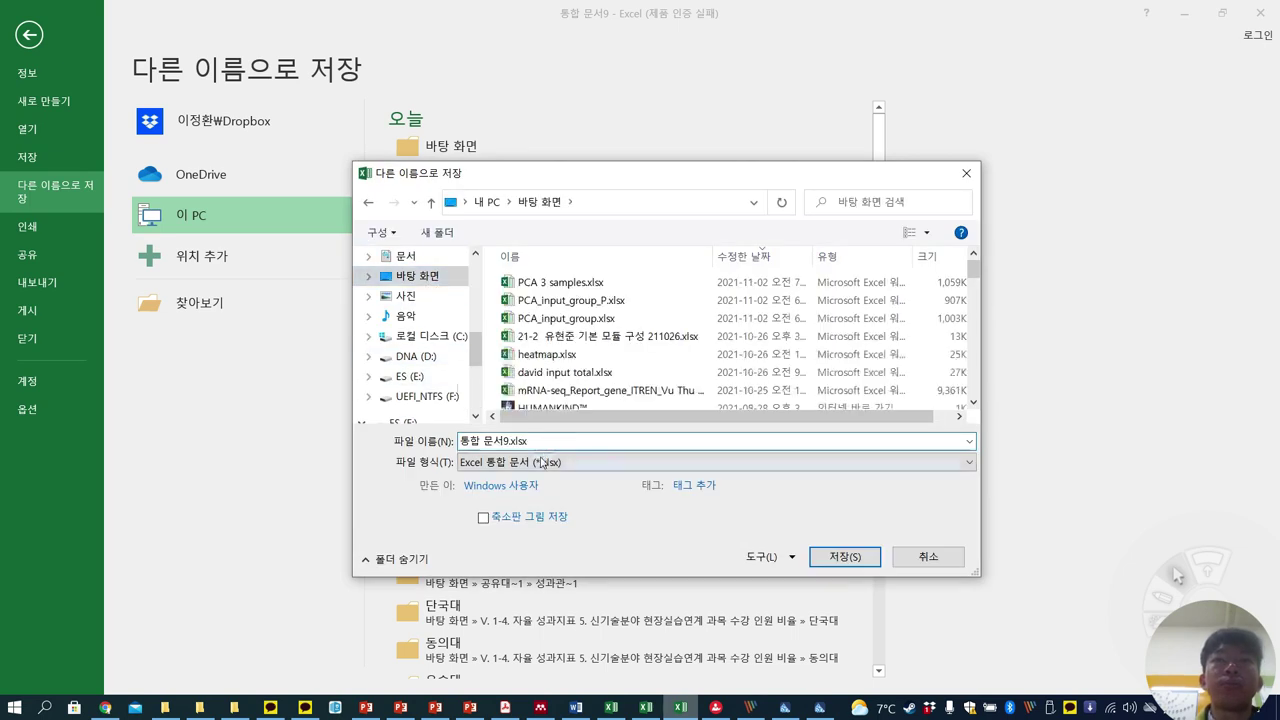
left_click(520, 462)
left_click(520, 272)
left_click(541, 441)
type("gsea")
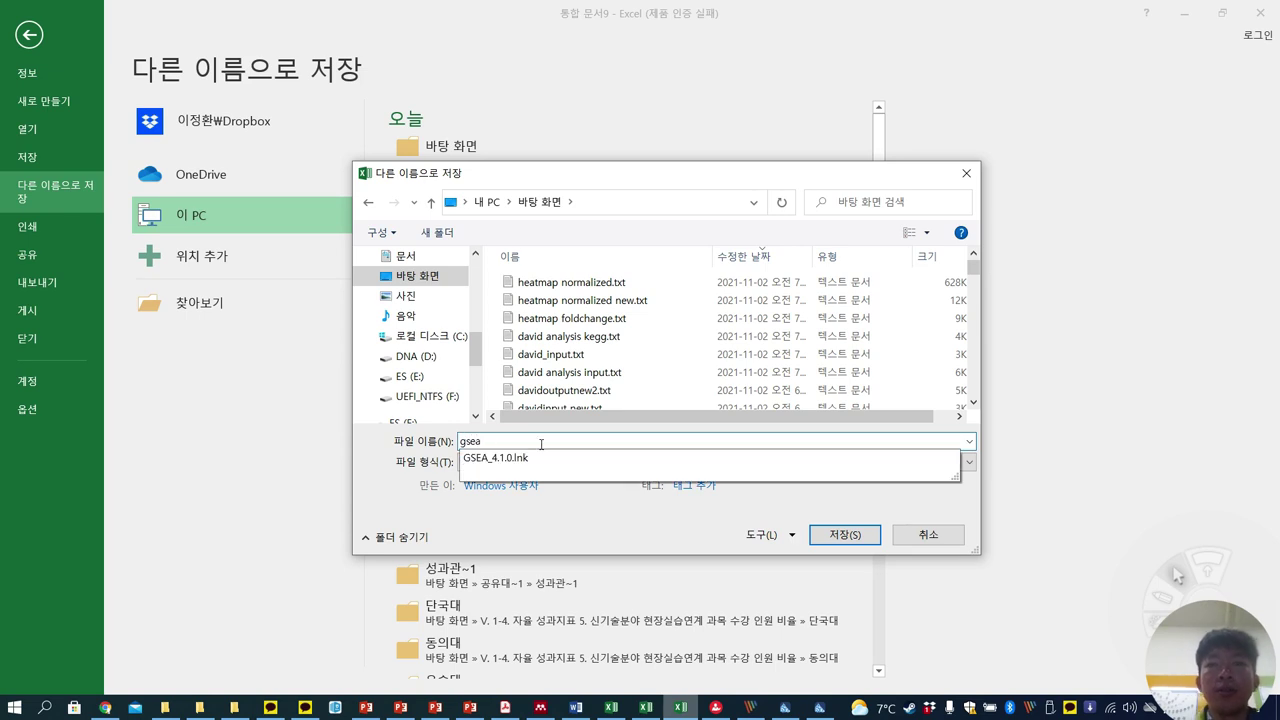
type("_")
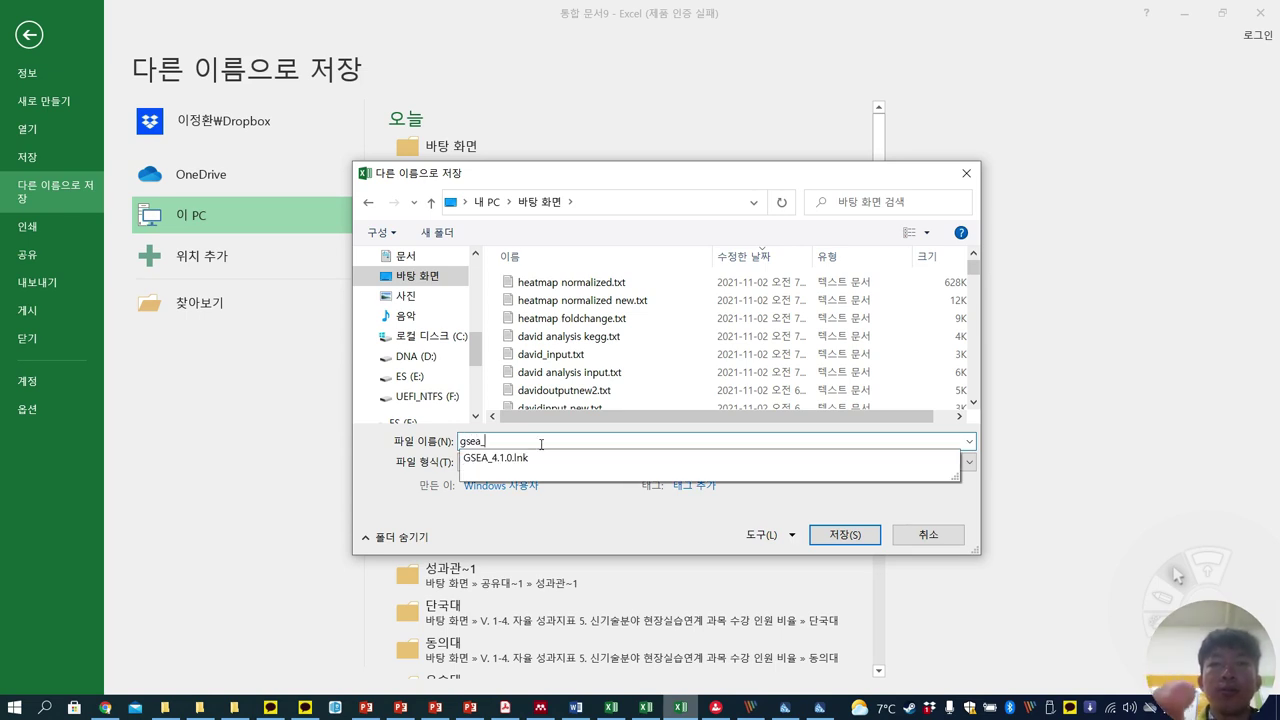
type("input.gct")
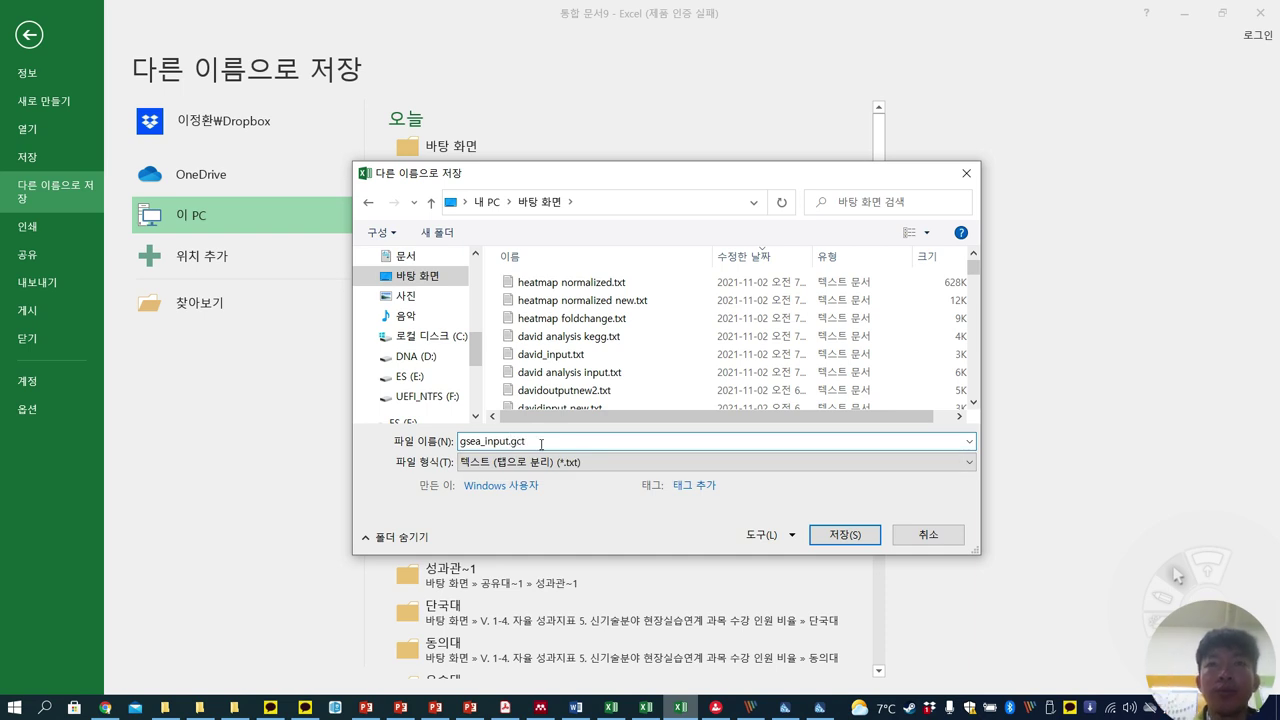
key("Return")
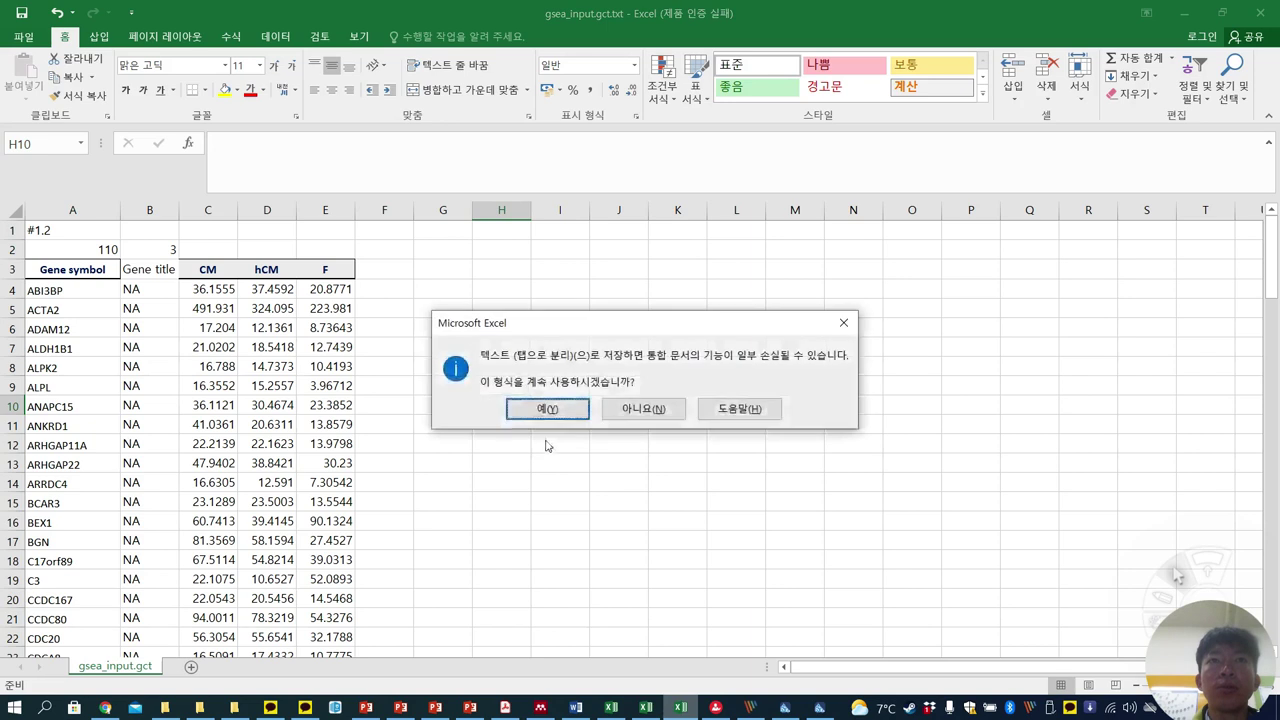
left_click(548, 409)
left_click(734, 330)
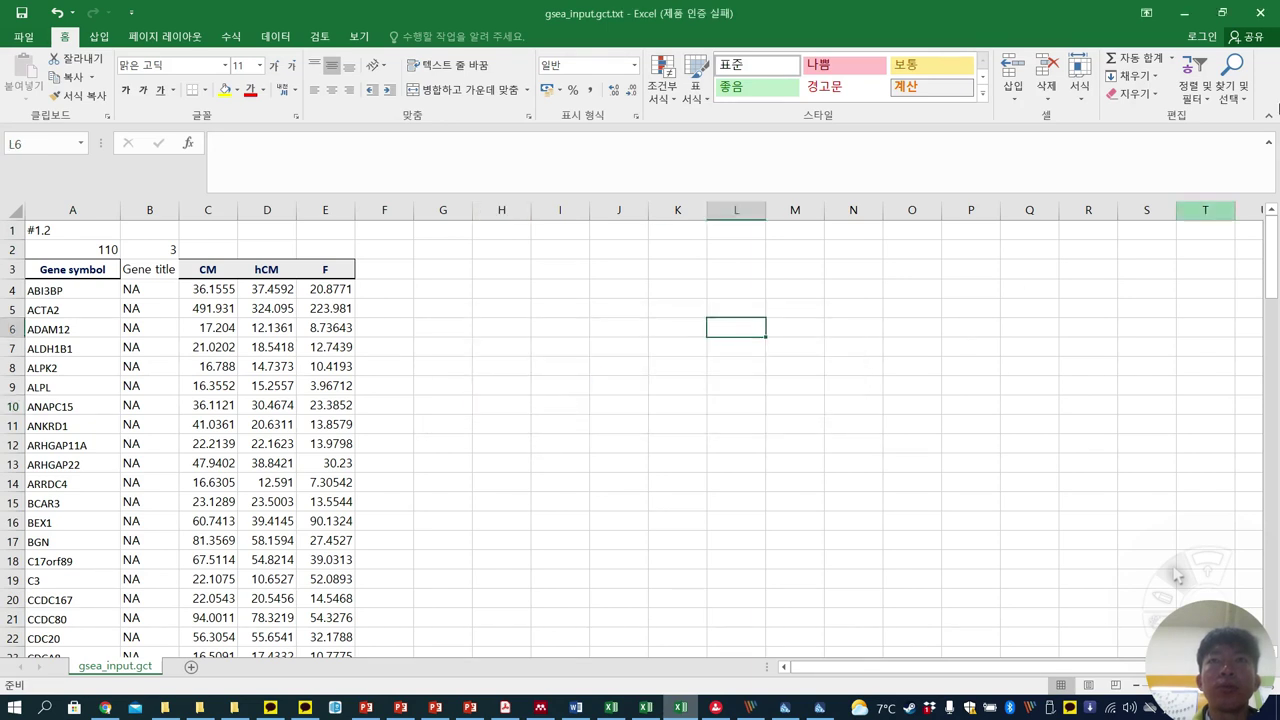
Check the PDF guide's gct example for the required file name and format, and return to the gct workbook
left_click(1183, 13)
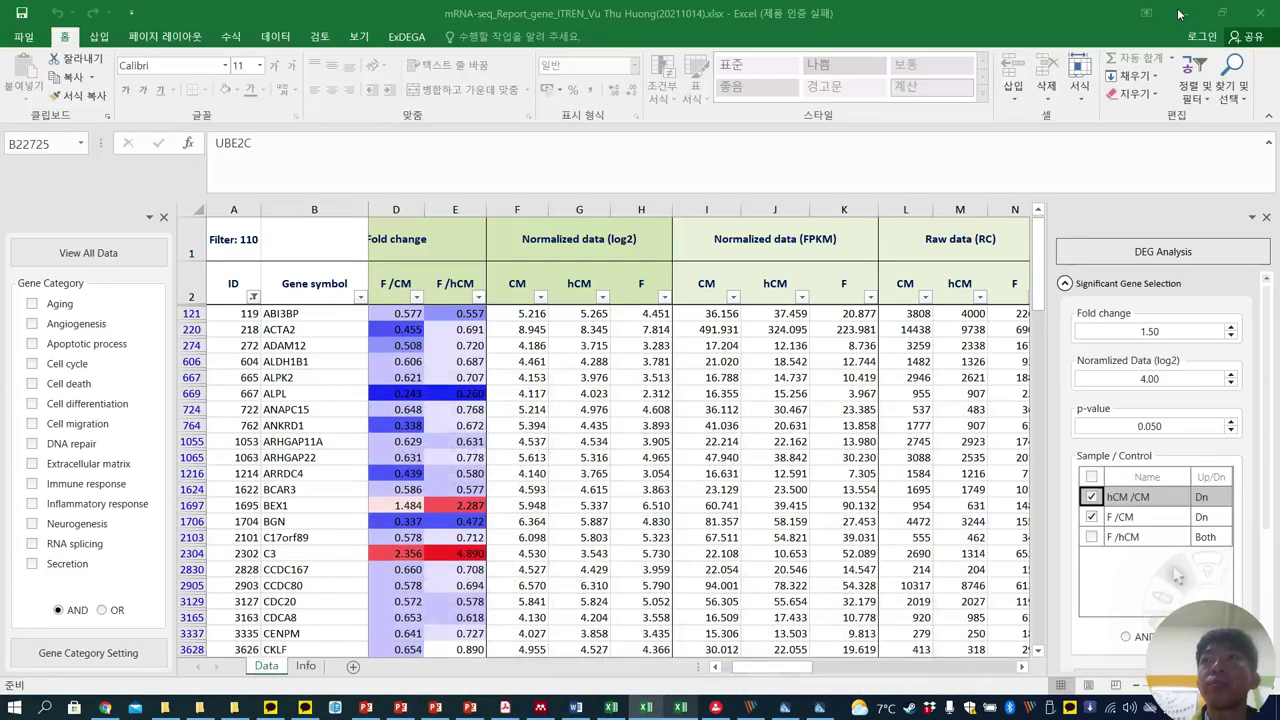
left_click(1183, 13)
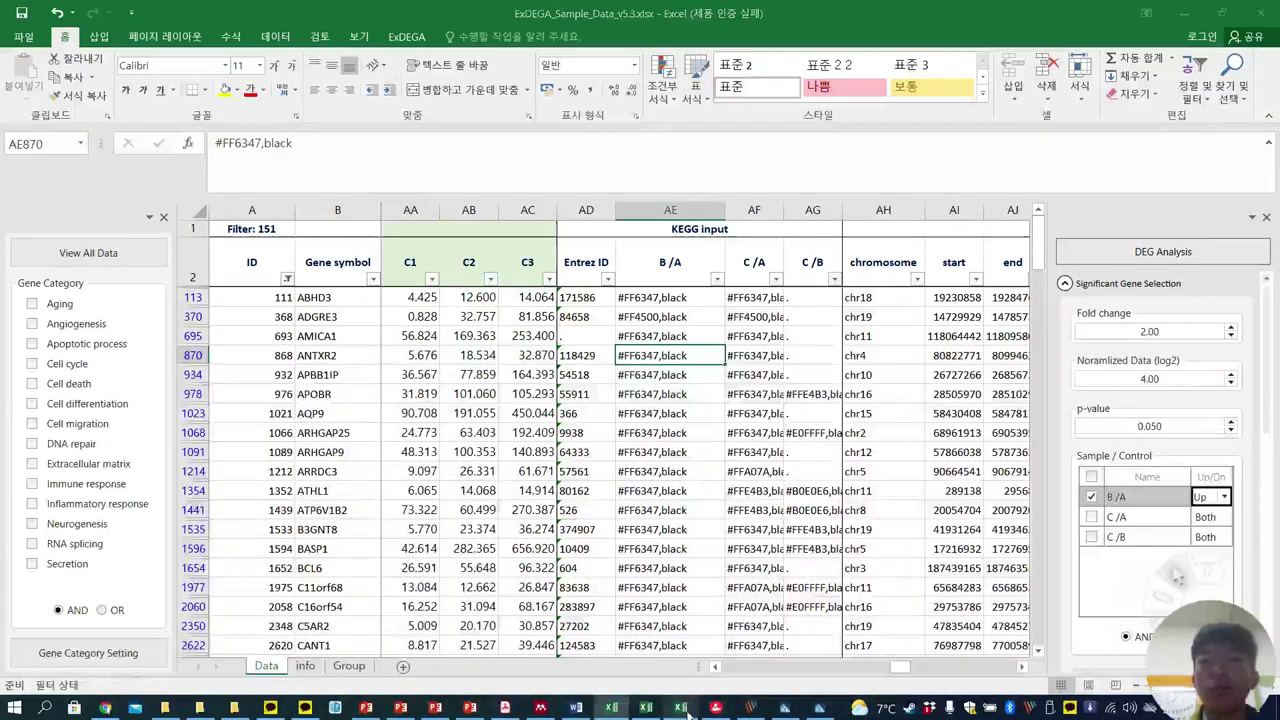
left_click(682, 710)
left_click(505, 710)
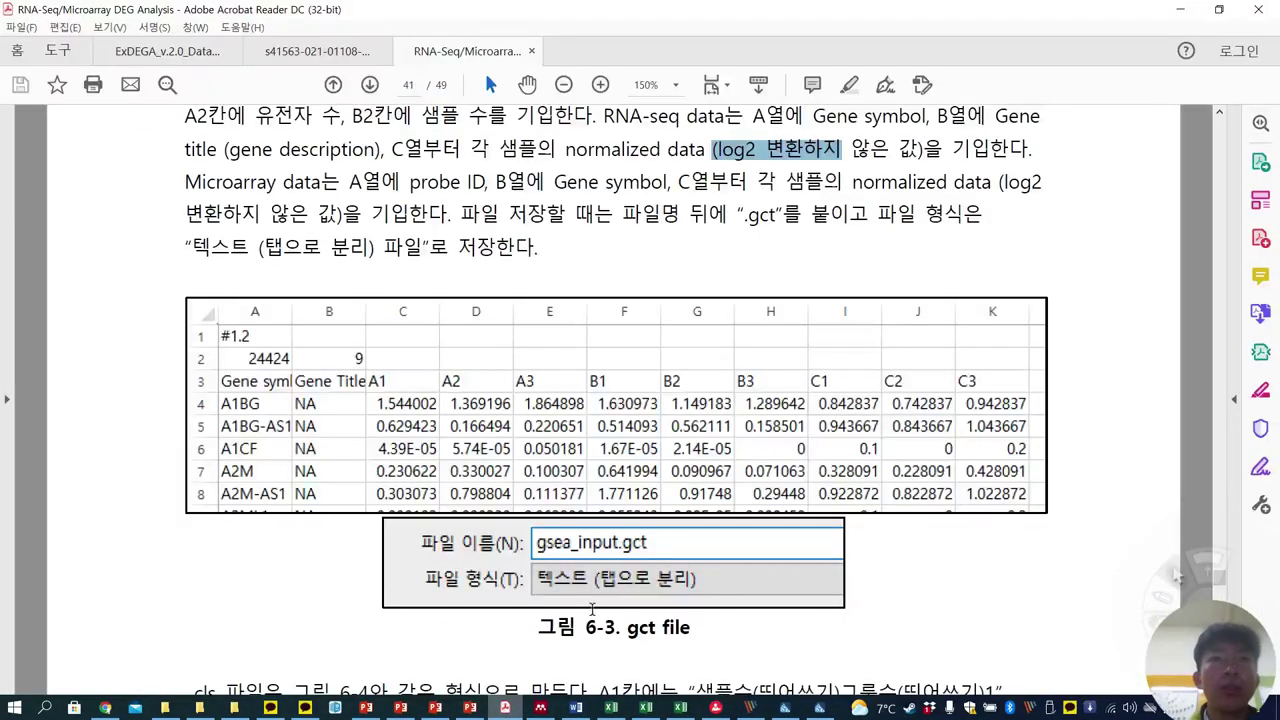
left_click(682, 710)
left_click(443, 347)
Save the gct workbook again as tab-delimited text and close it, keeping the text format
left_click(31, 36)
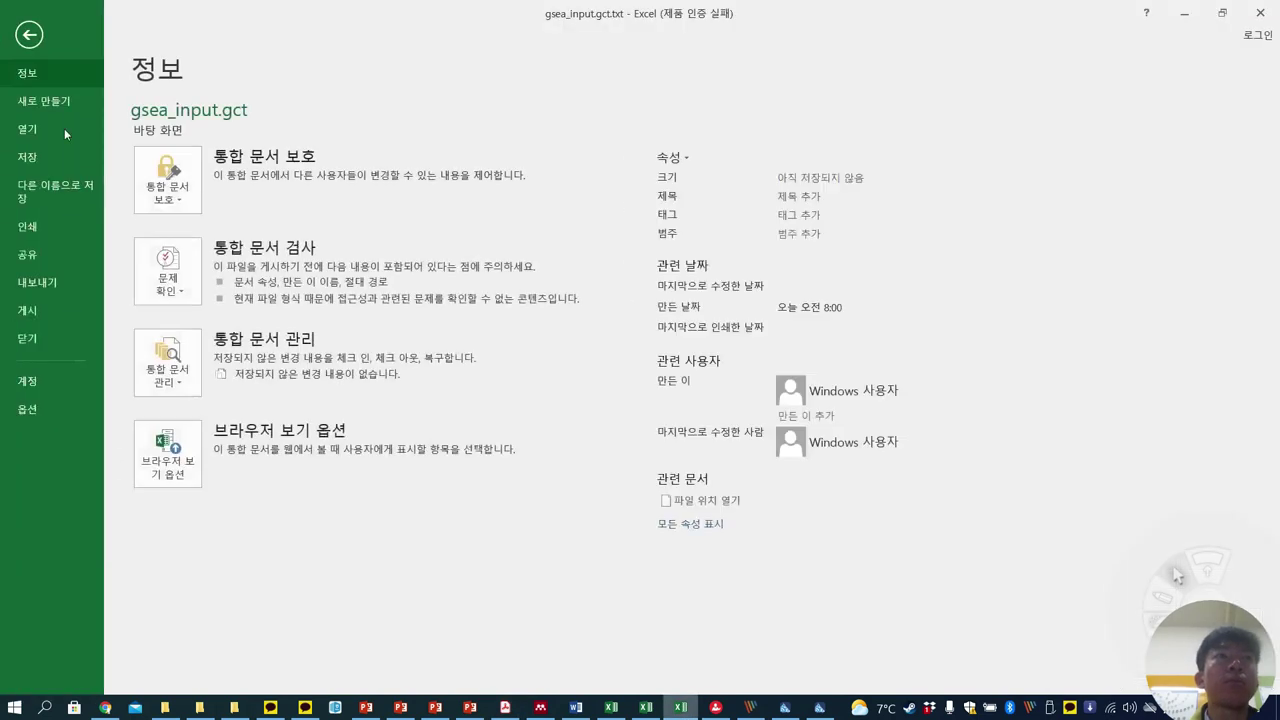
left_click(76, 188)
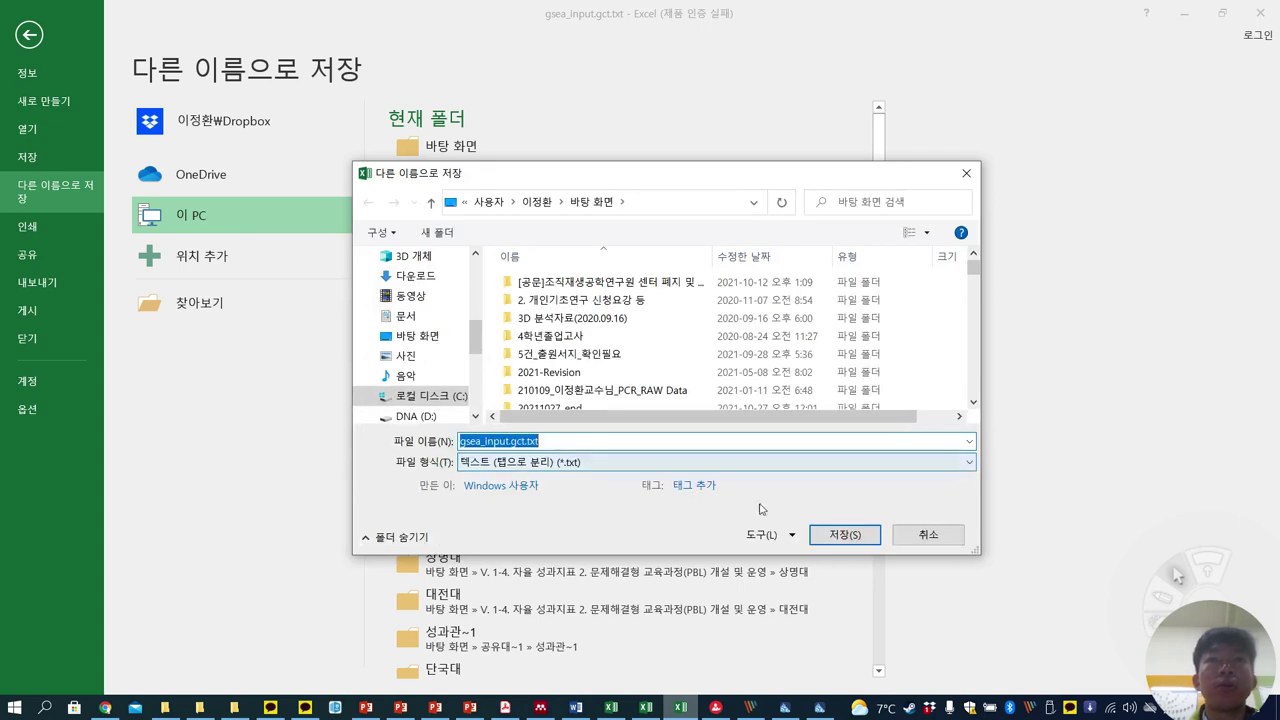
left_click(822, 534)
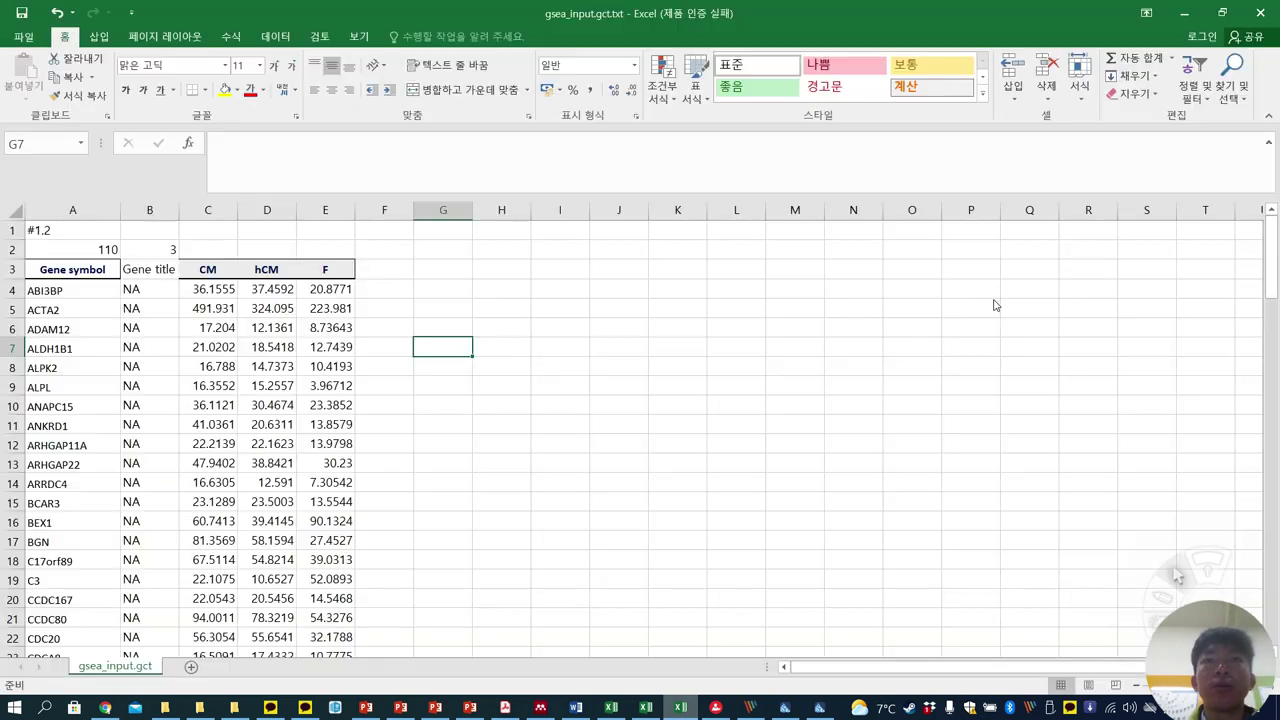
left_click(1190, 14)
left_click(1182, 10)
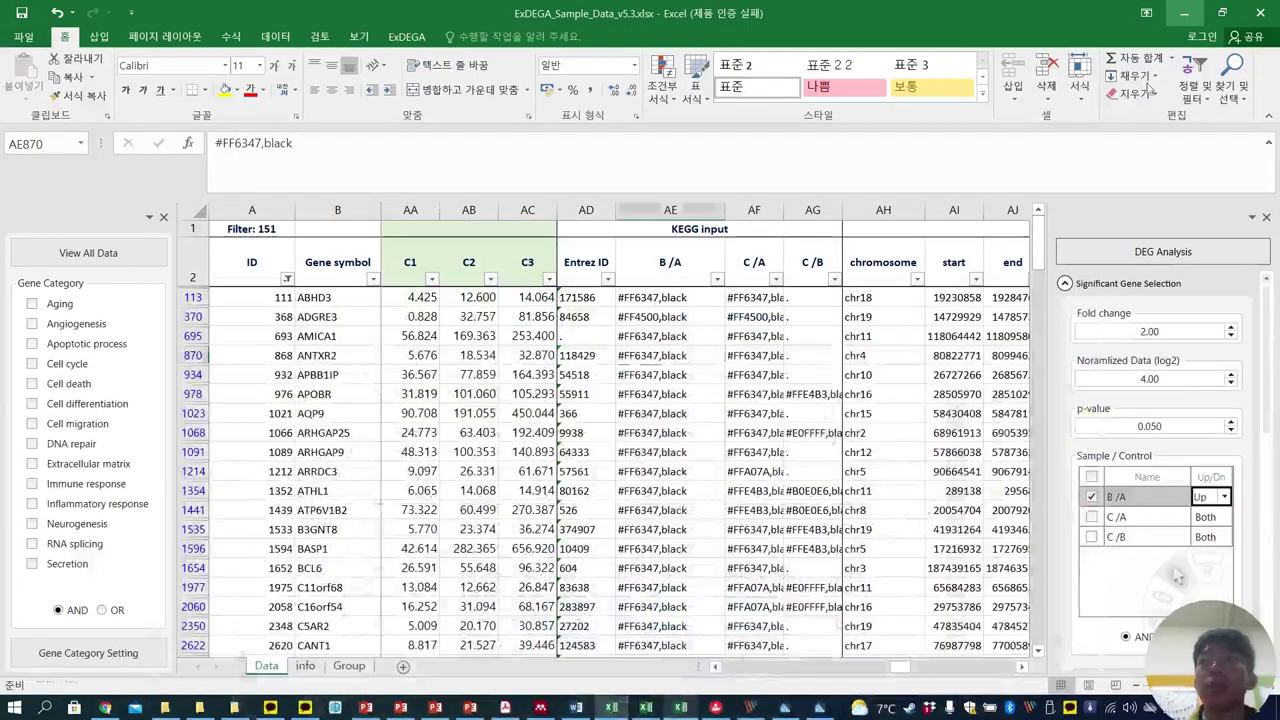
key("alt+Tab")
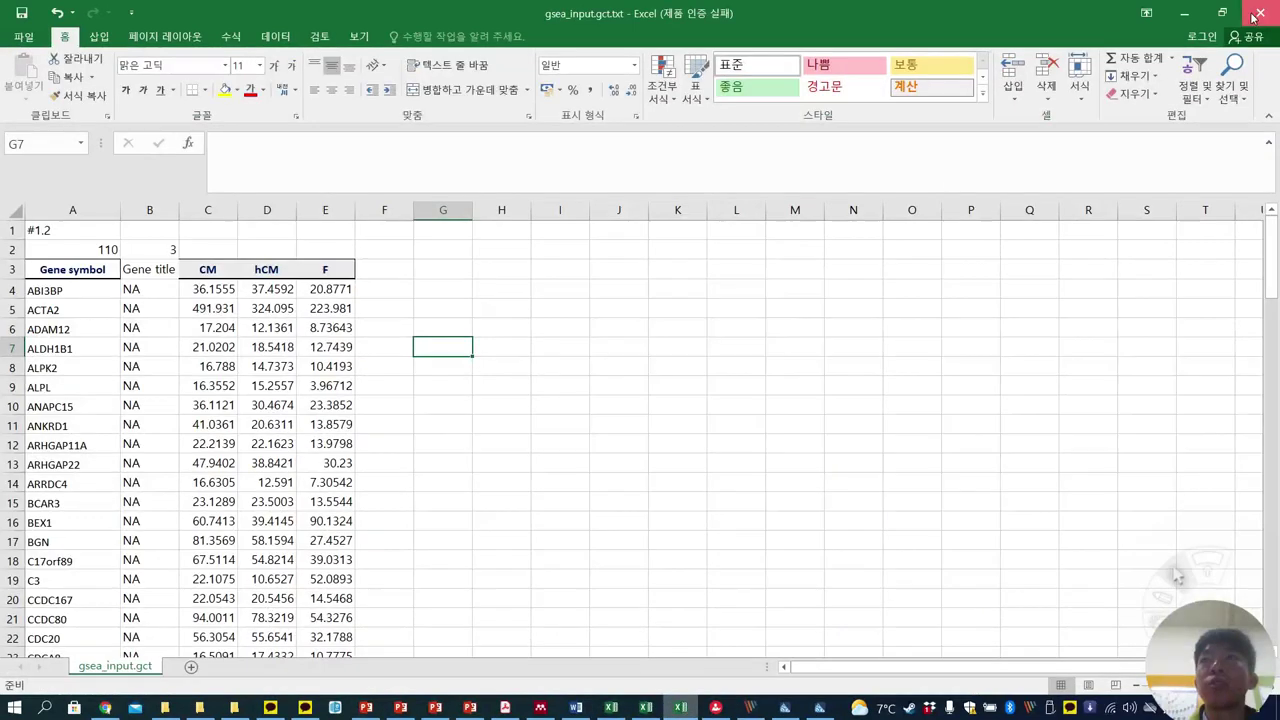
key("ctrl+w")
left_click(556, 380)
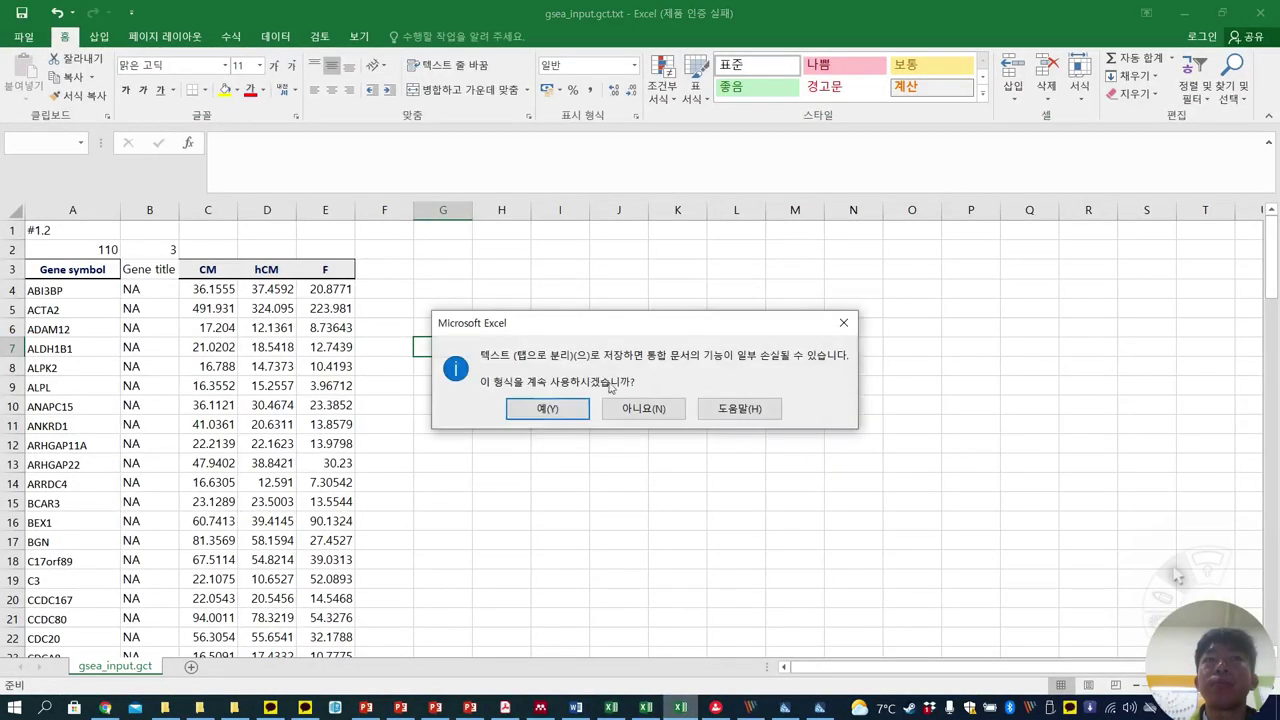
left_click(565, 408)
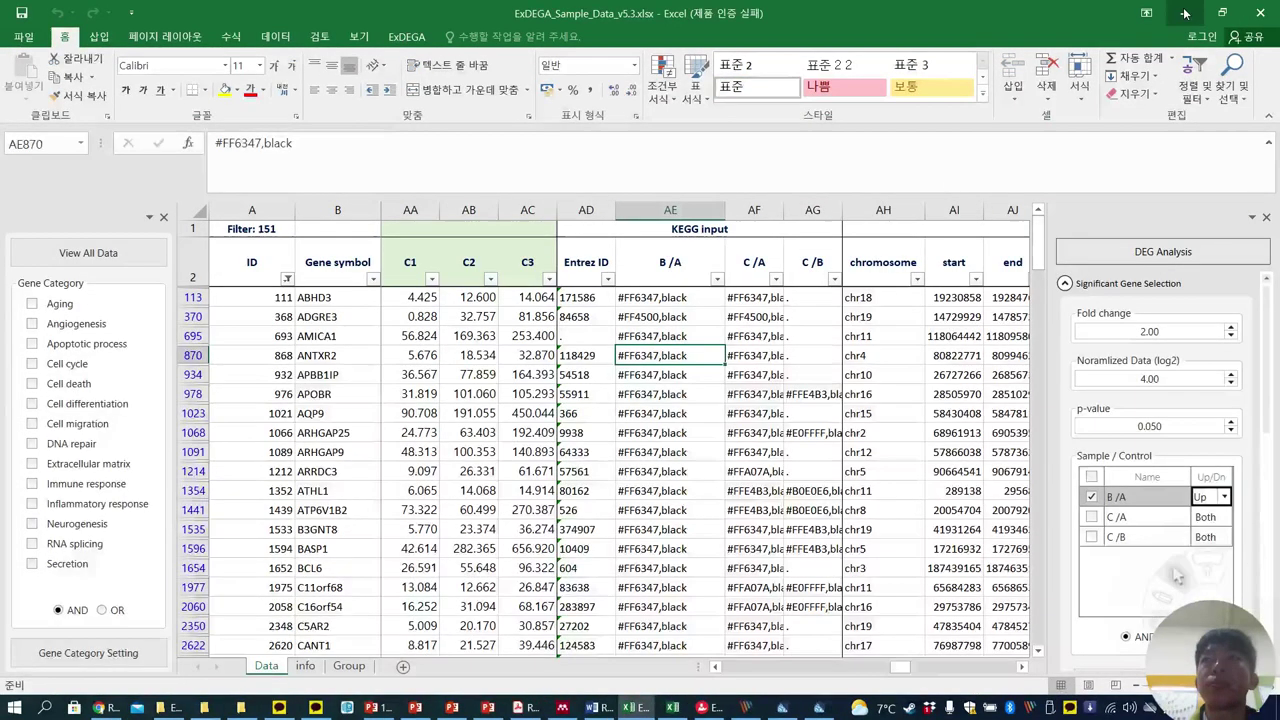
Rename gsea_input.gct.txt on the desktop to gsea_input.gct, accepting the extension change
left_click(1183, 13)
left_click(1183, 14)
left_click(1183, 14)
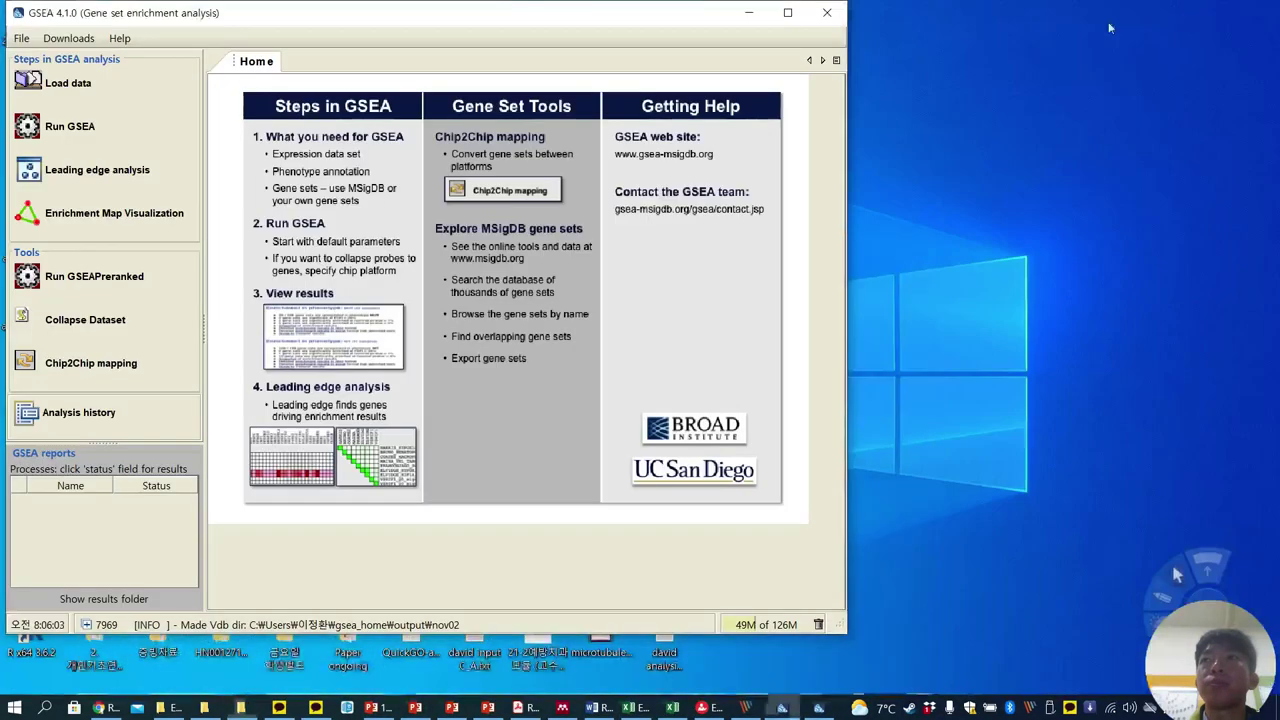
left_click(768, 10)
left_click(738, 455)
left_click(742, 462)
left_click(742, 462)
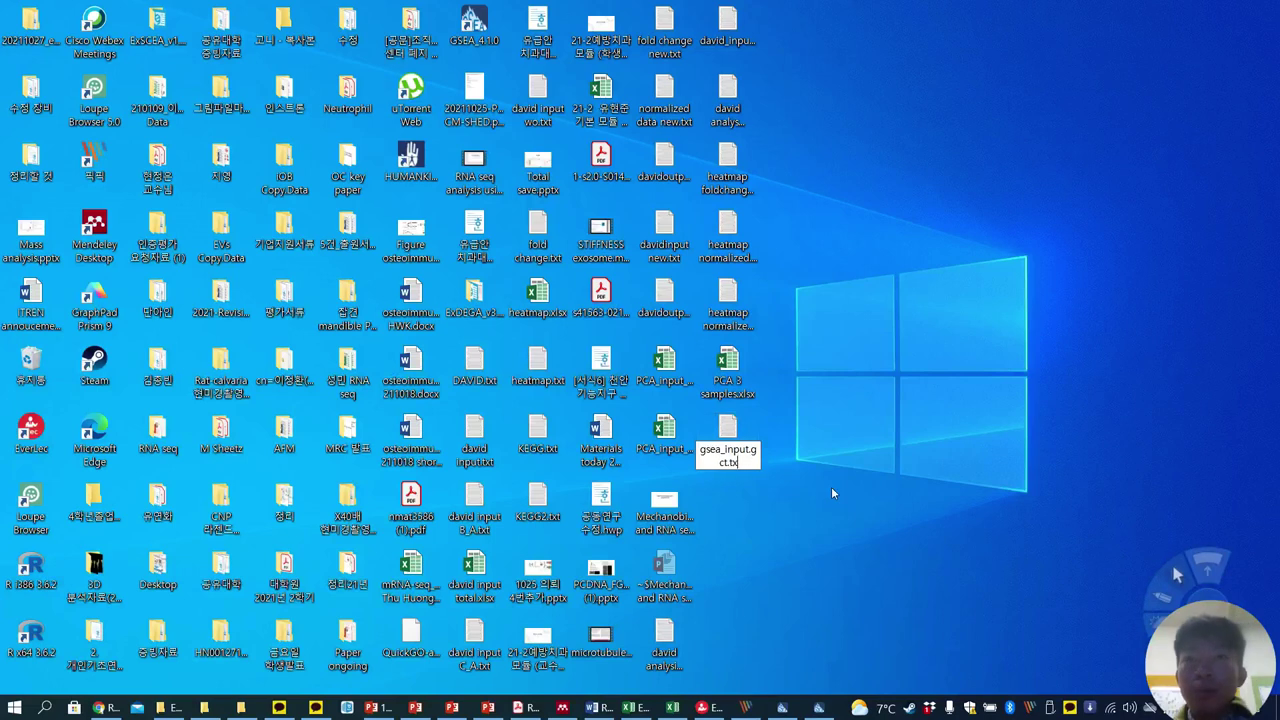
key("Return")
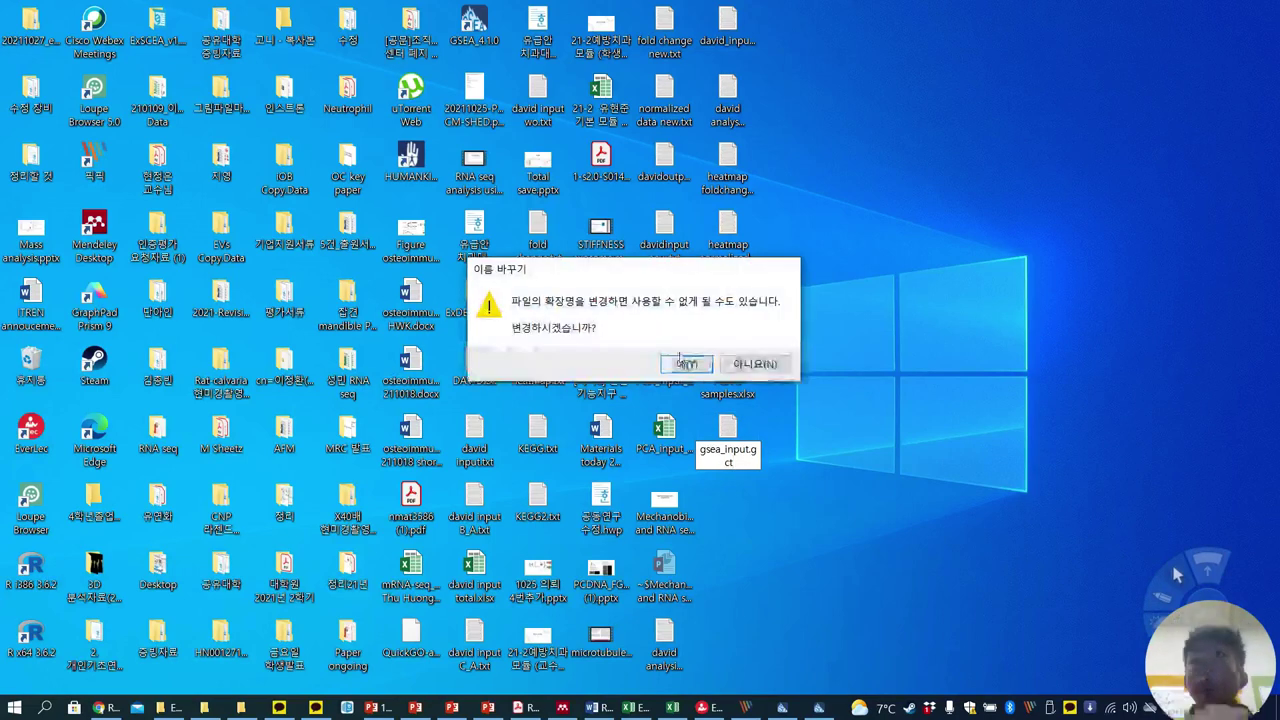
left_click(687, 366)
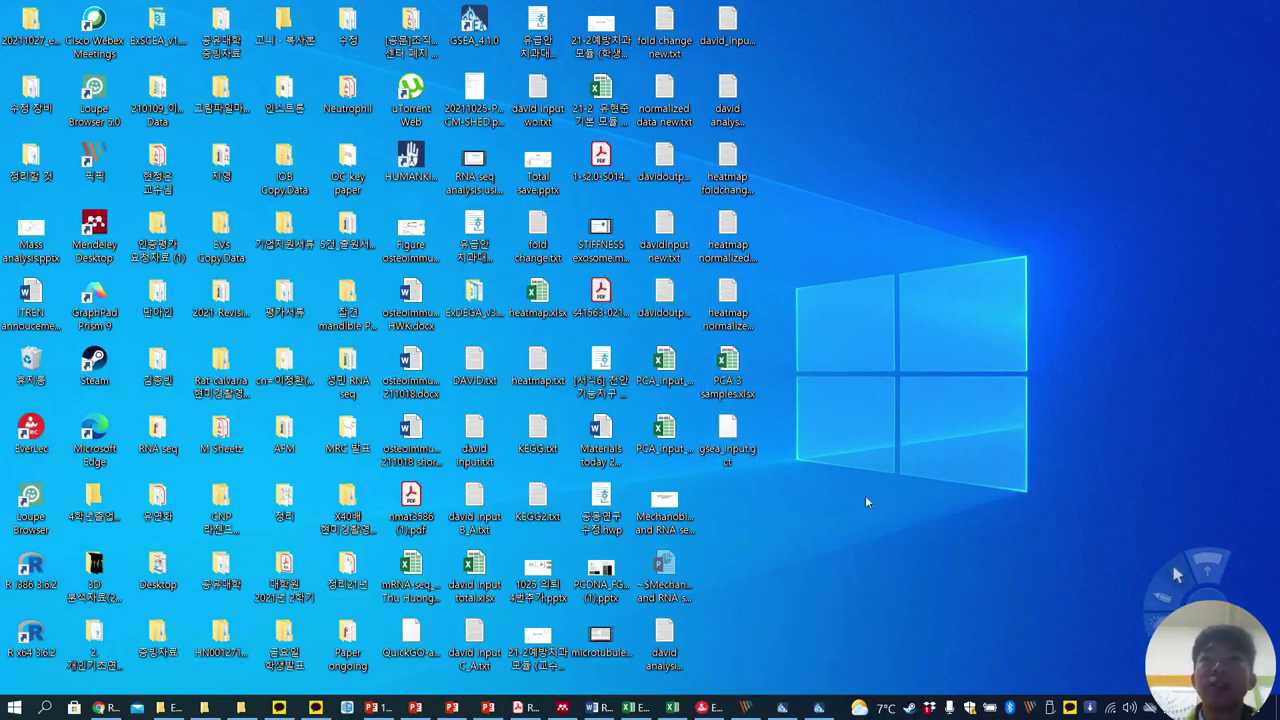
Look up in the PDF guide how the cls file has to be laid out and saved
left_click(520, 707)
scroll(551, 478, "down", 5)
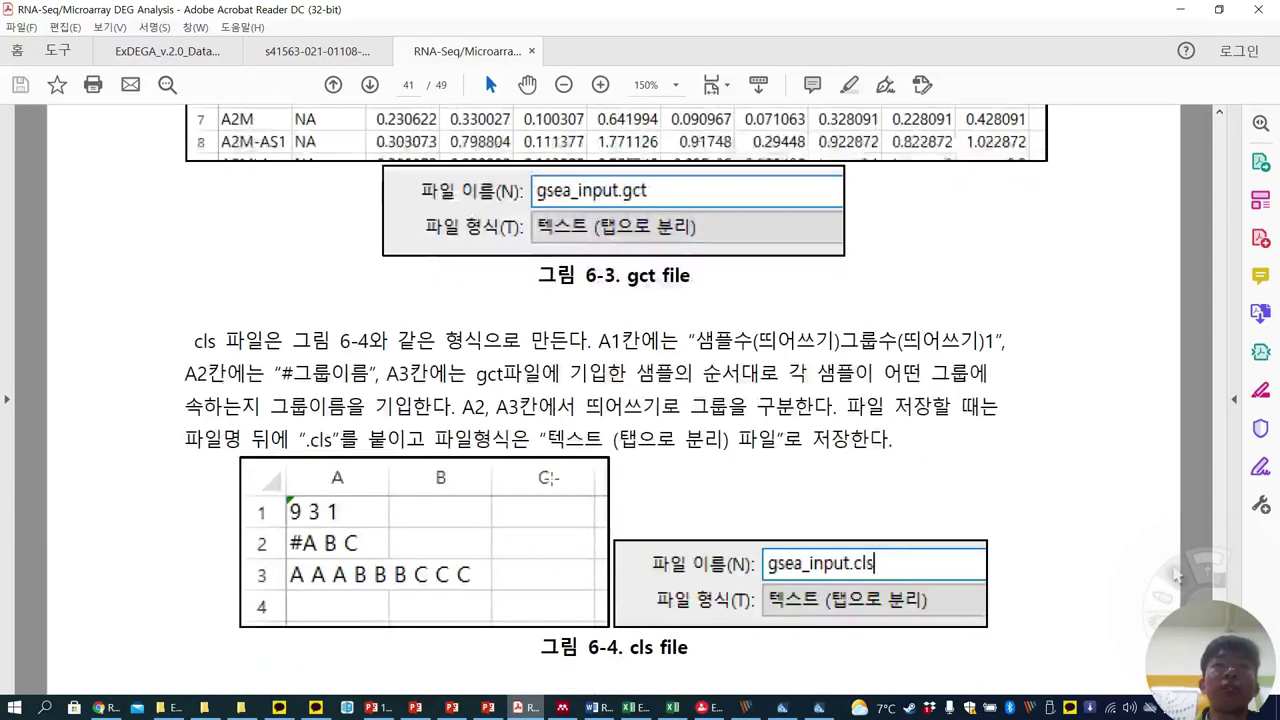
scroll(333, 432, "down", 1)
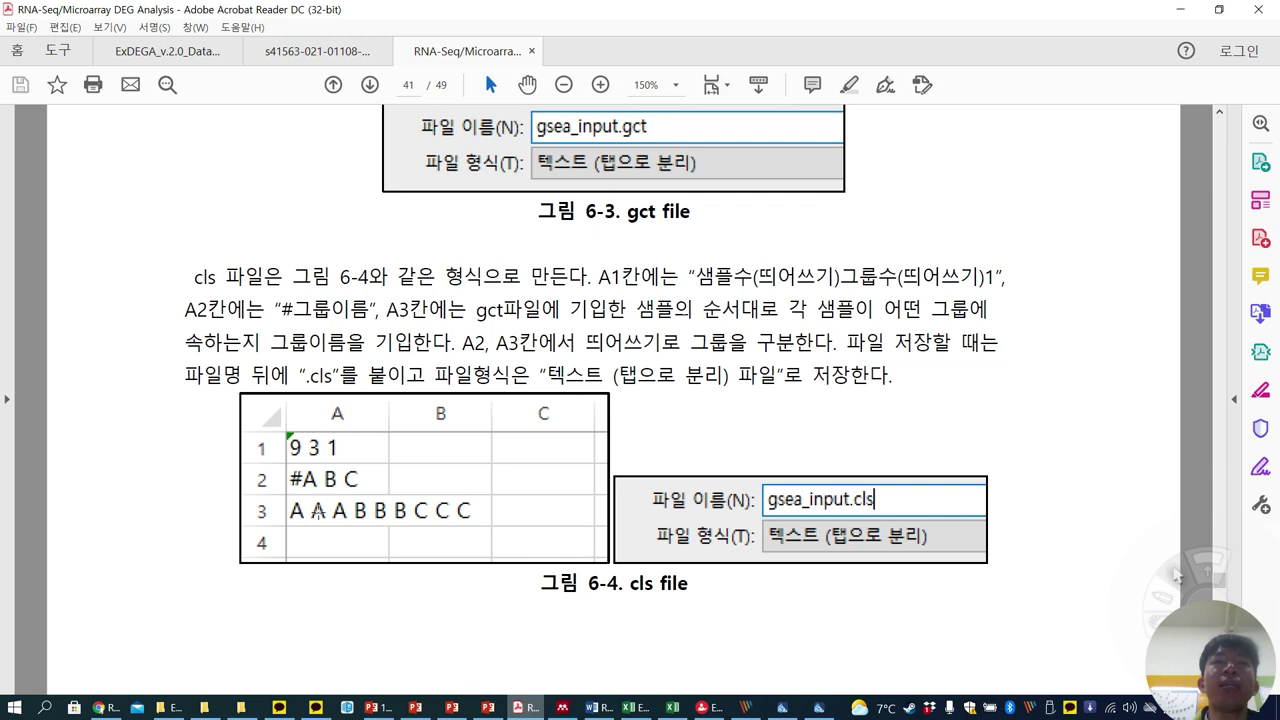
Create a new blank workbook in Excel, starting from the mRNA-seq report
left_click(672, 707)
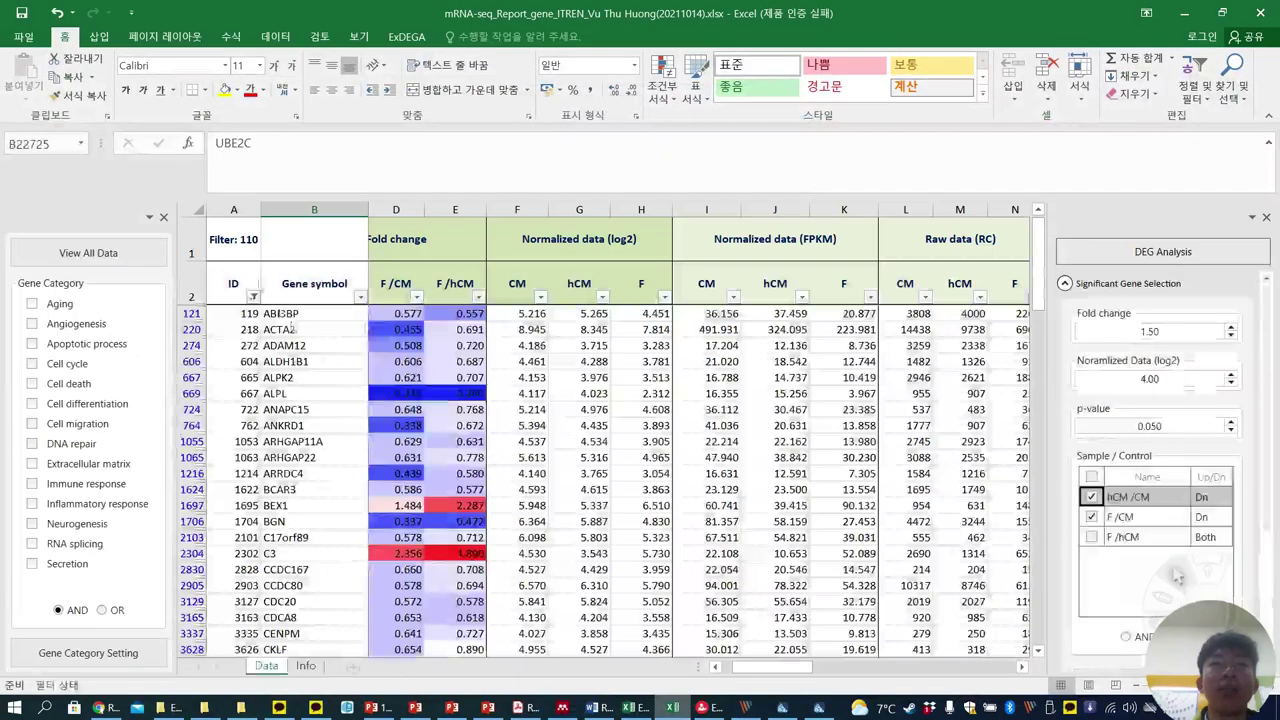
left_click(24, 37)
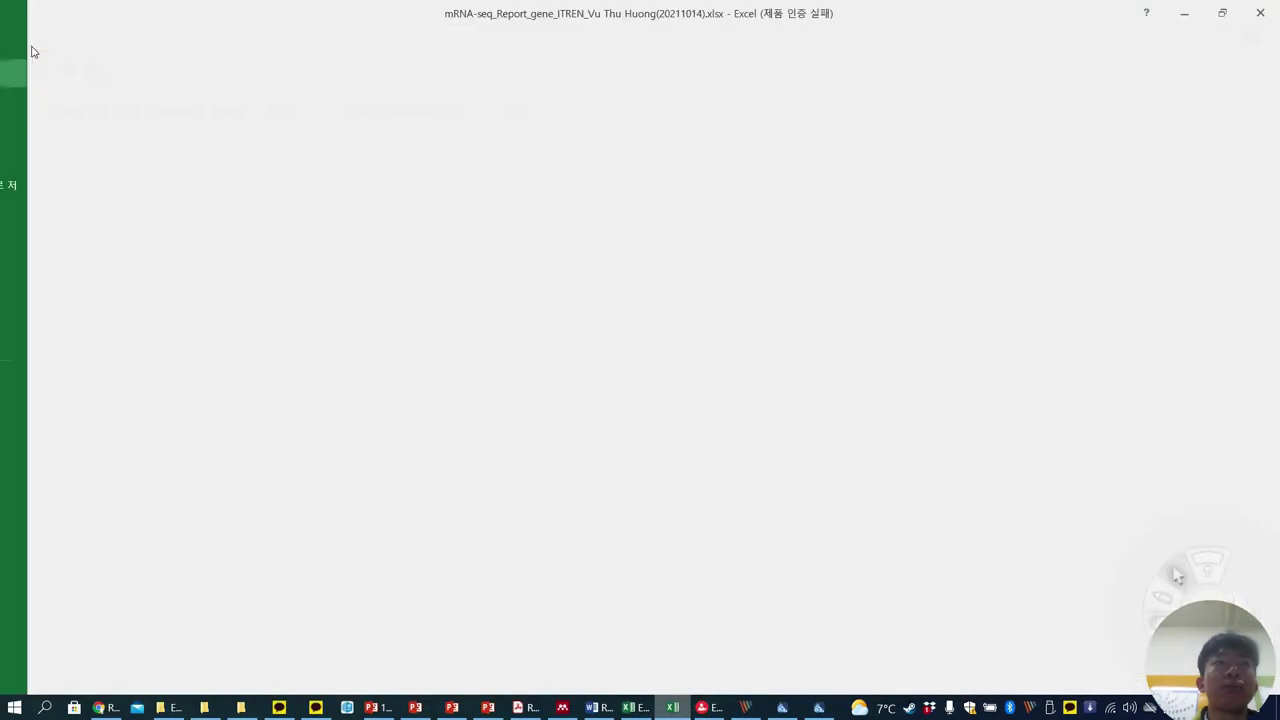
left_click(57, 100)
left_click(217, 291)
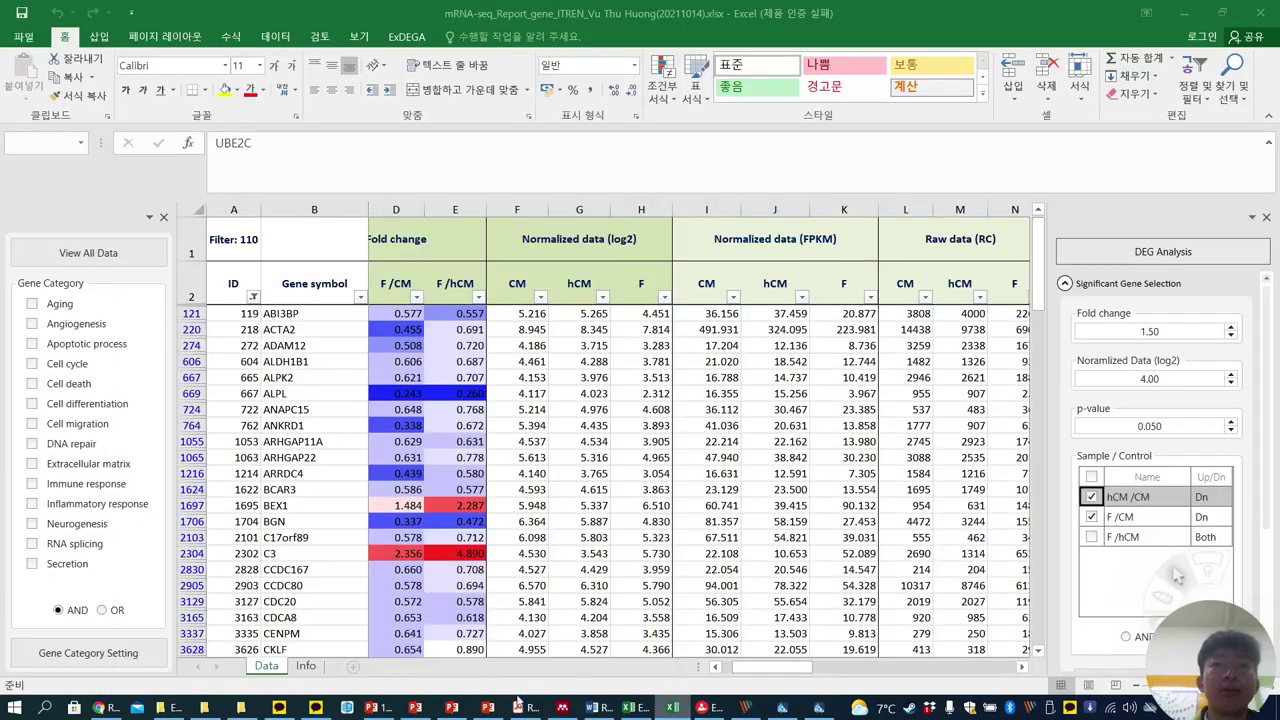
Enter the cls header line "3 3 1" in A1 of the new workbook, following the PDF guide's example
left_click(518, 706)
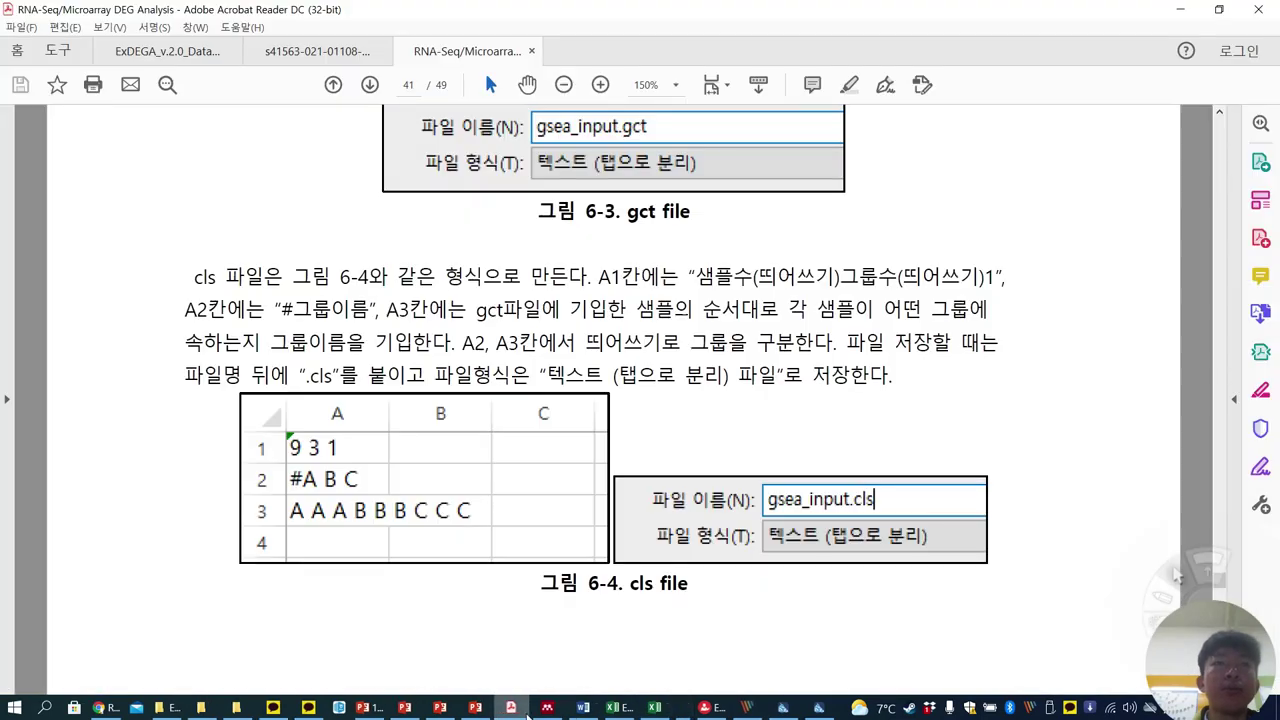
left_click(680, 710)
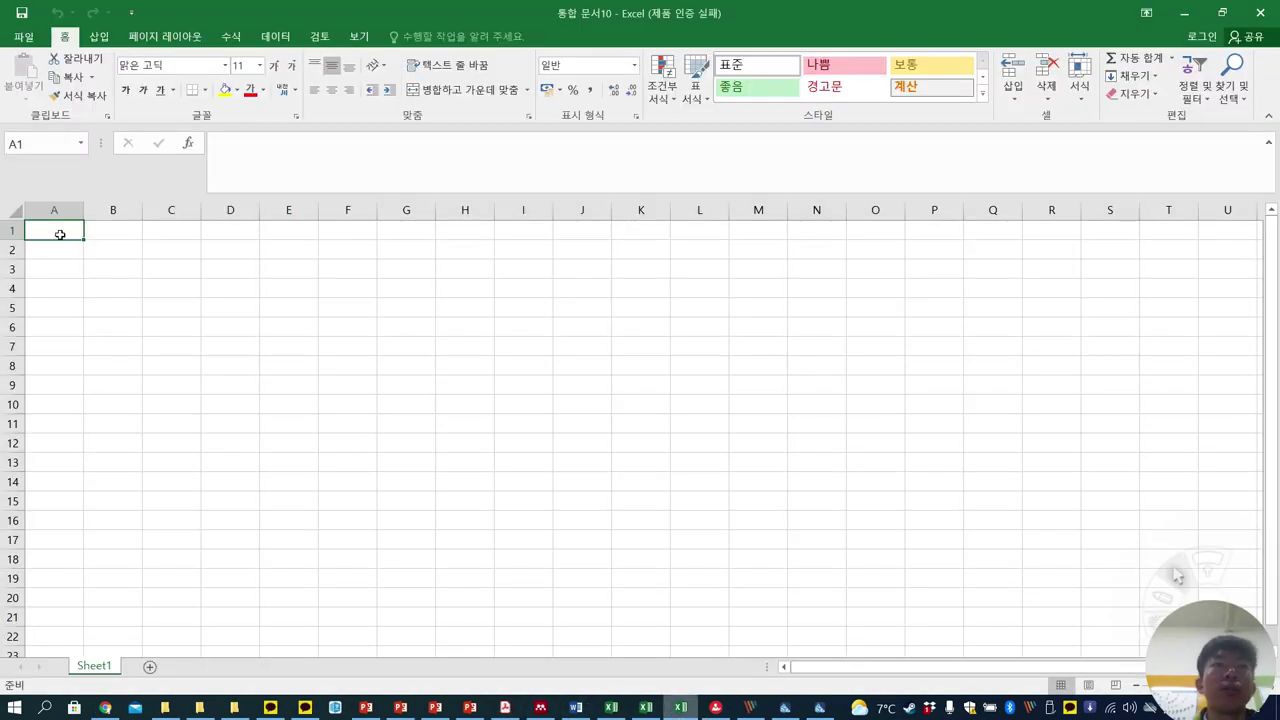
left_click(518, 710)
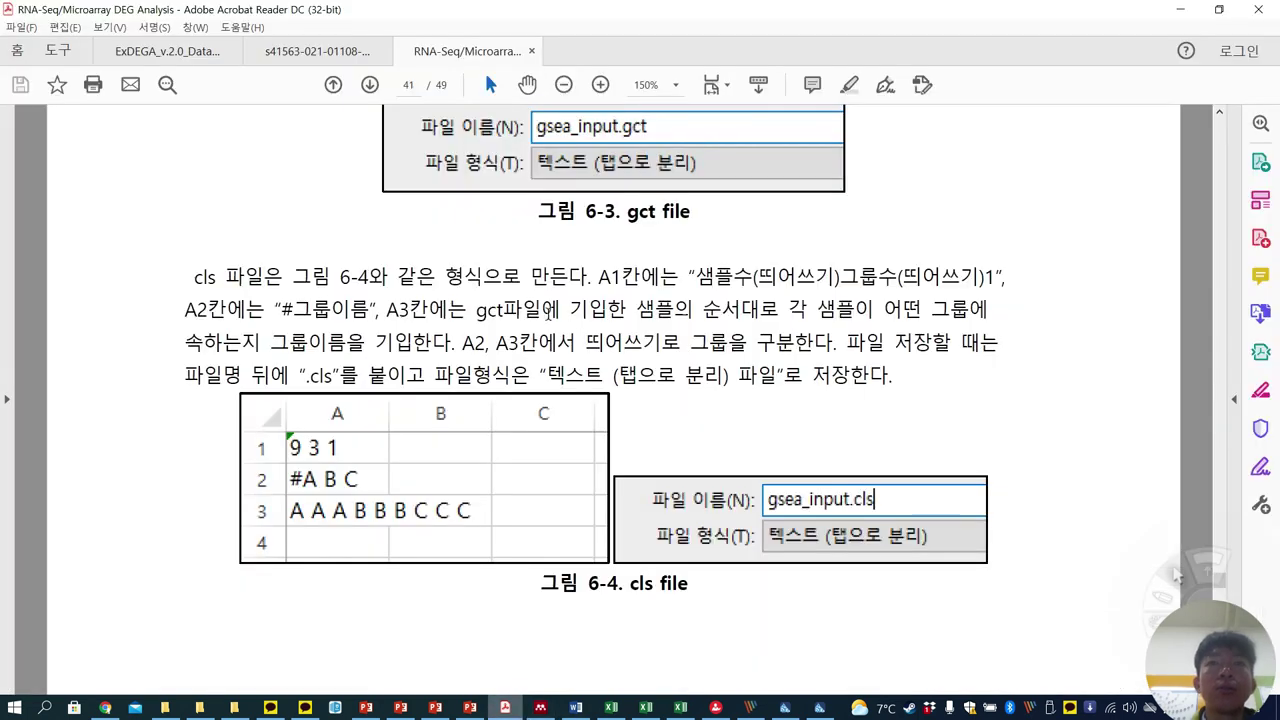
left_click(683, 708)
type("3 3 1")
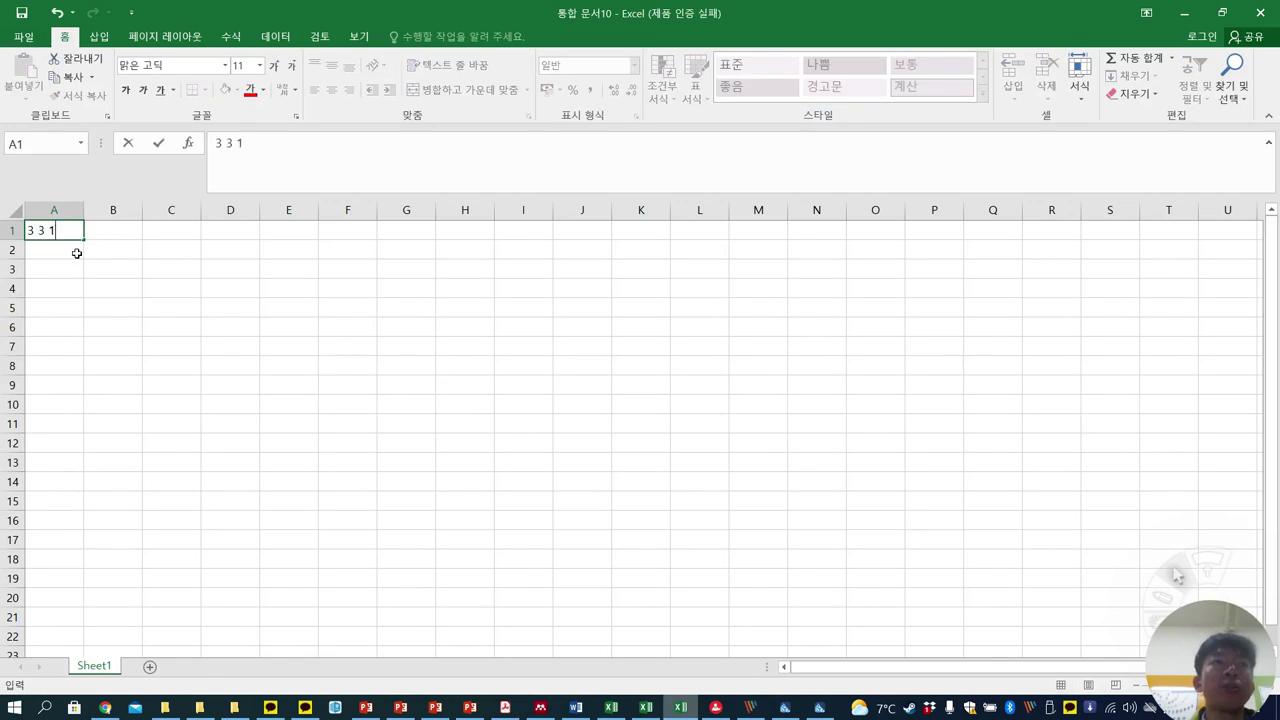
key("Return")
Enter the group line "#CM hCM F" in A2, checking the PDF guide's example and the sample names in the mRNA-seq report
left_click(505, 708)
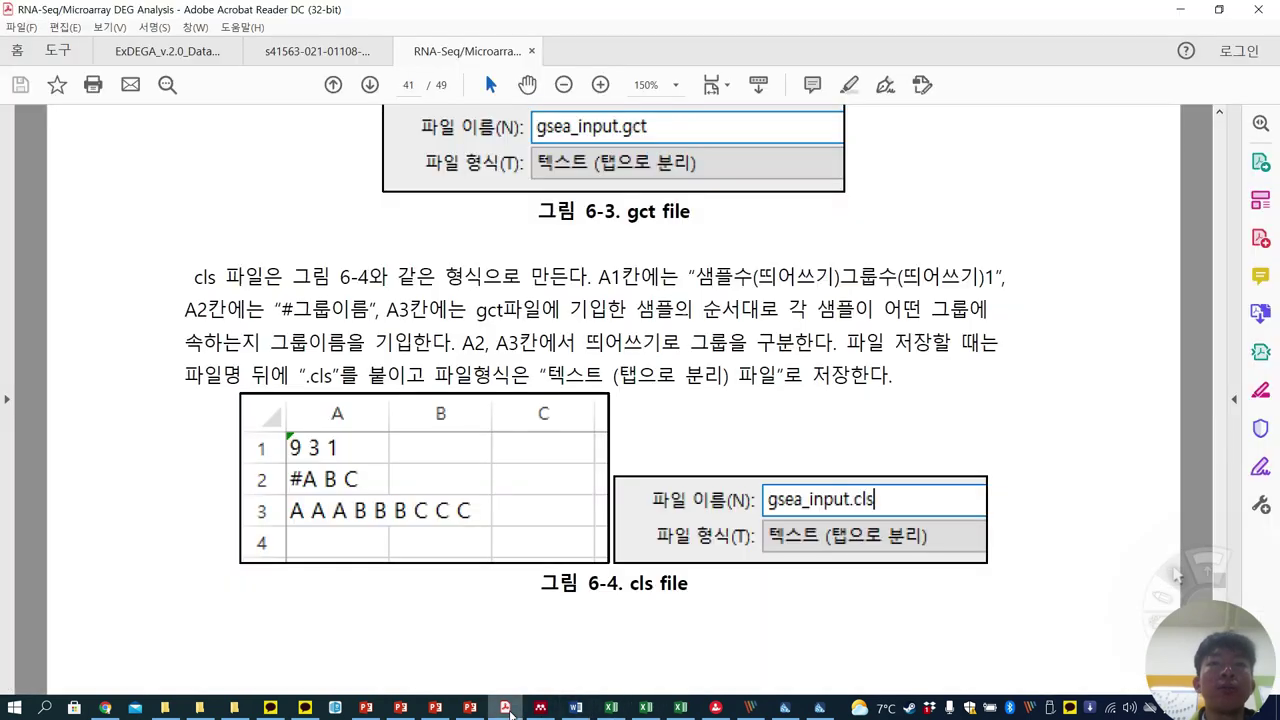
left_click(681, 707)
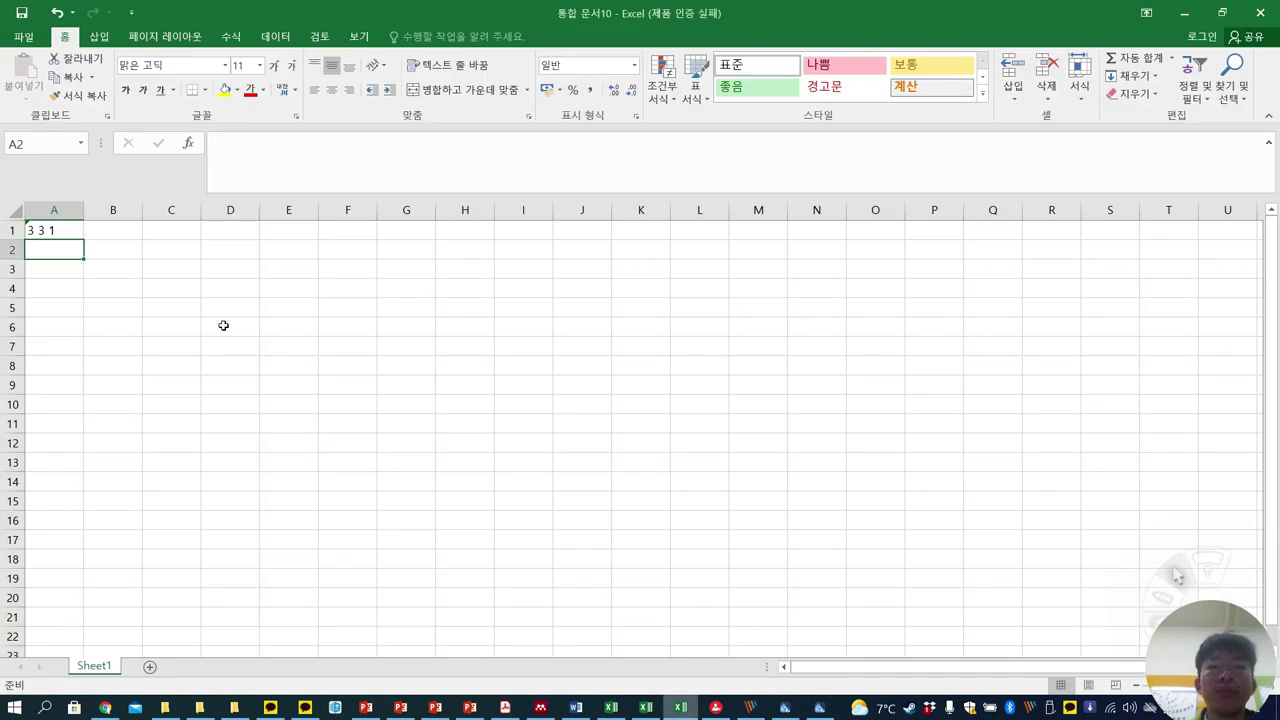
type("#")
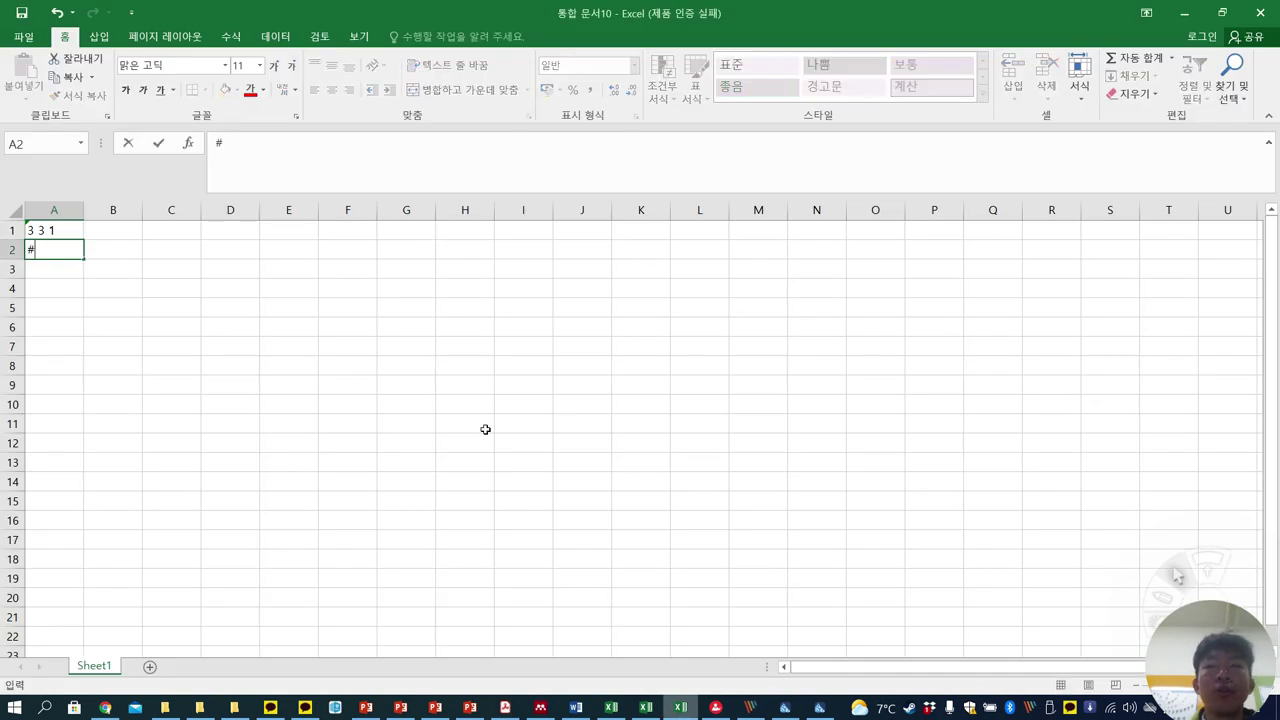
left_click(592, 481)
key("ctrl+Tab")
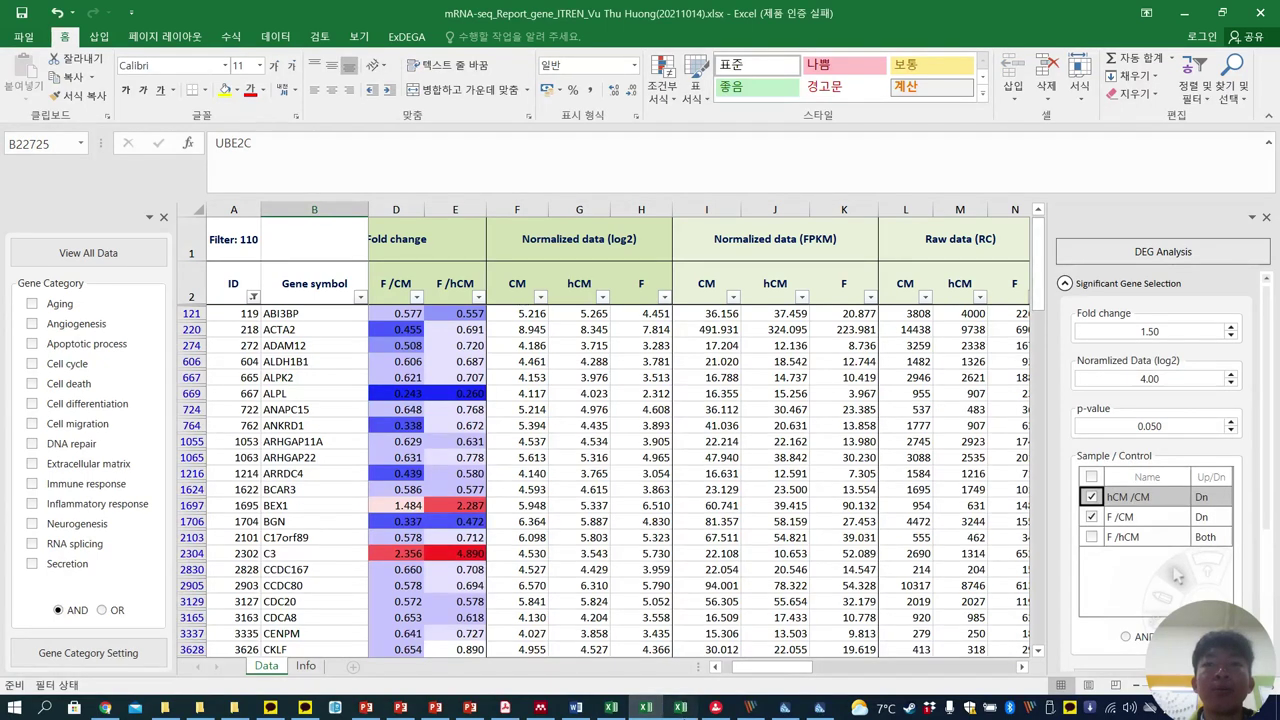
key("ctrl+Tab")
double_click(48, 244)
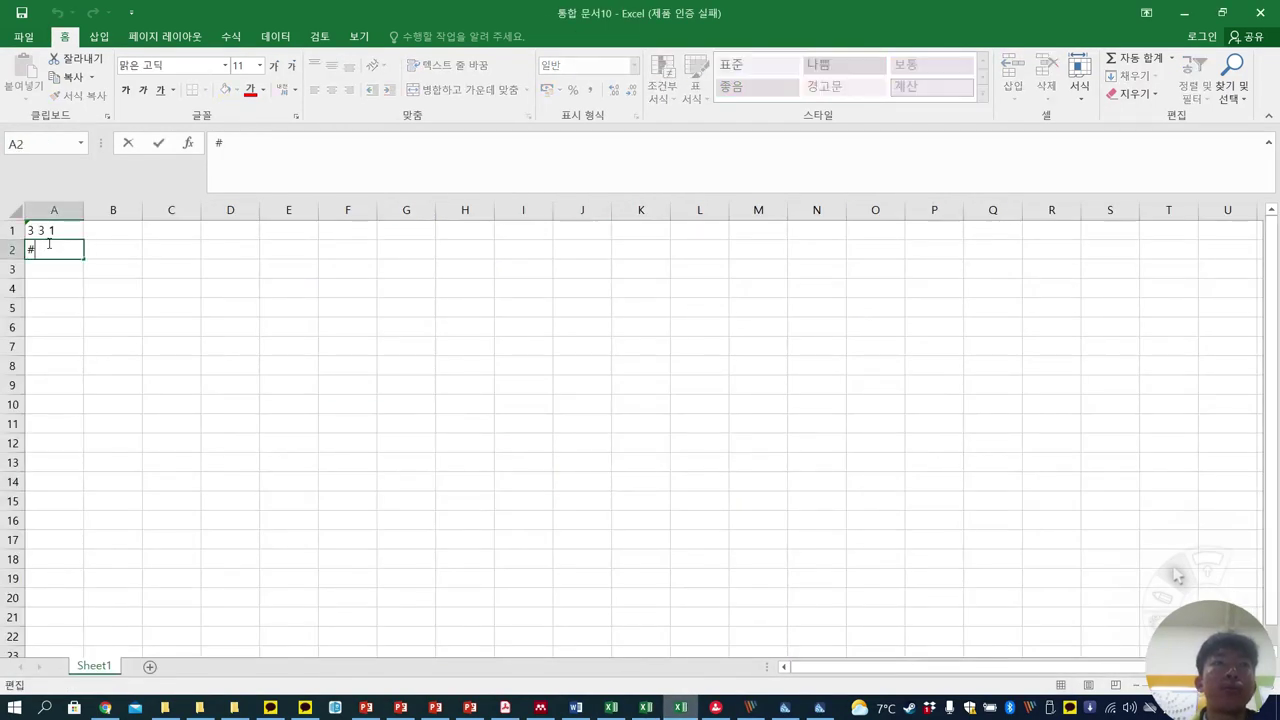
type("CM hCM")
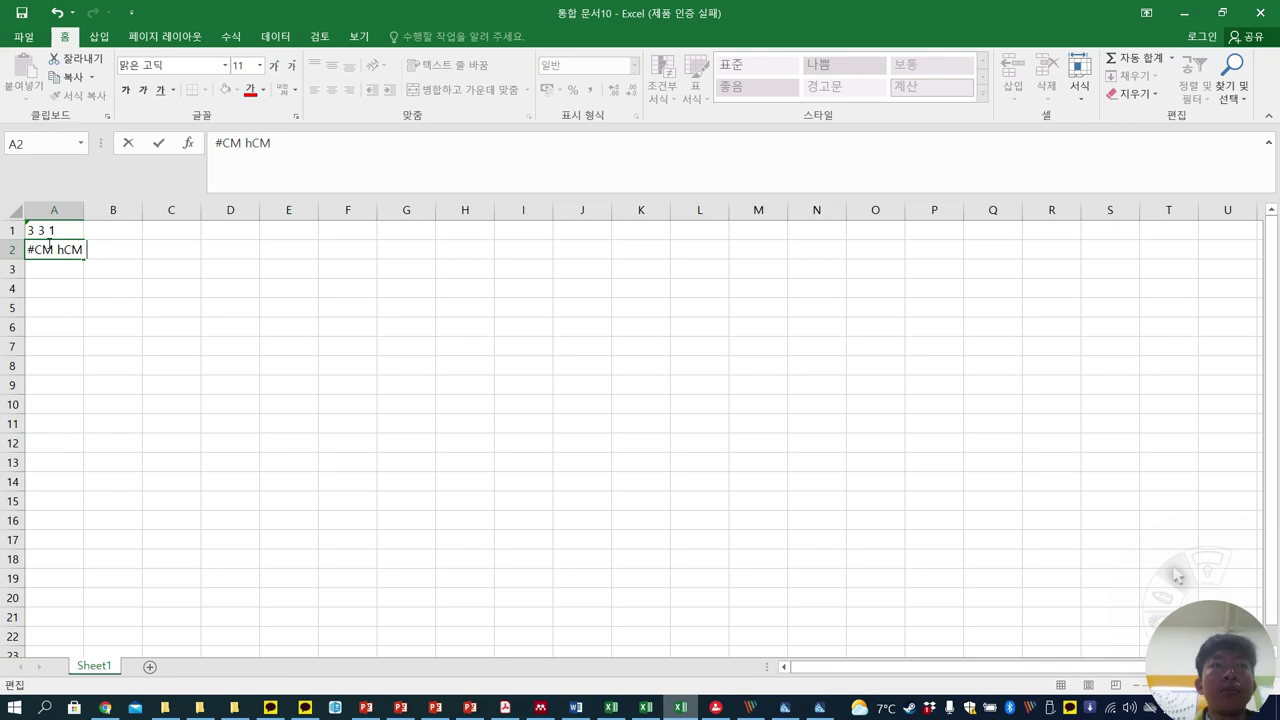
key("Return")
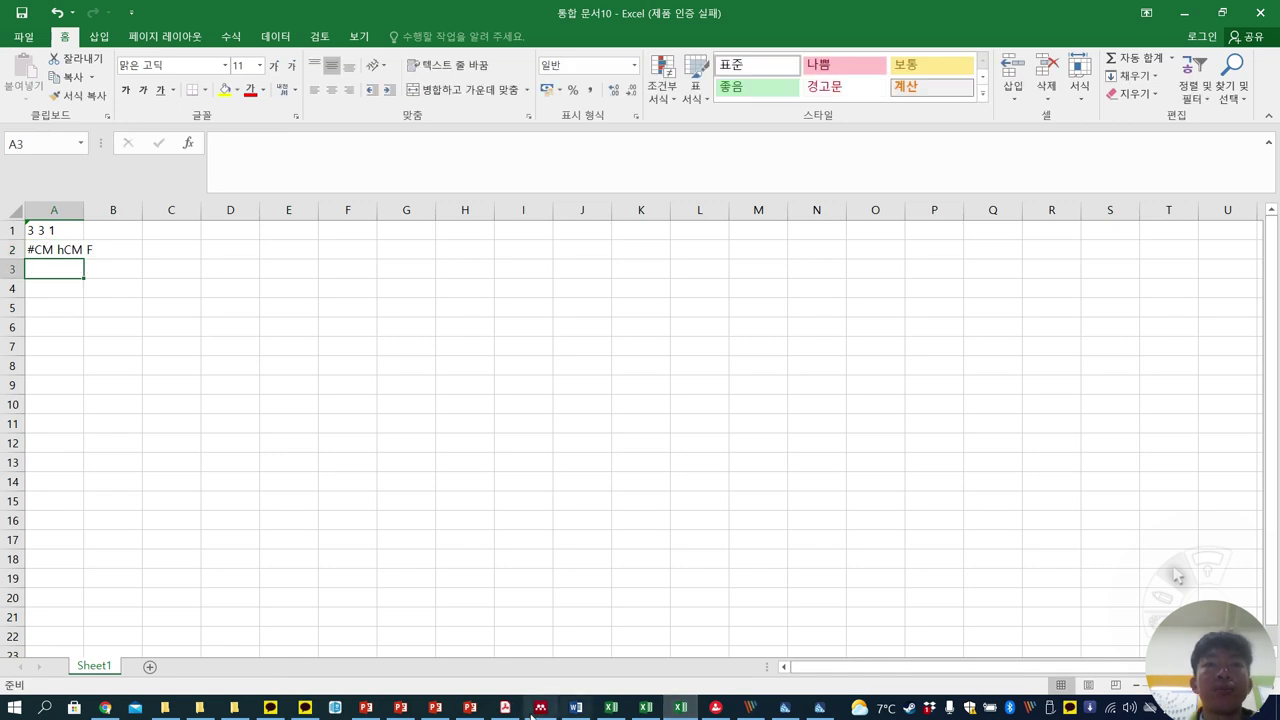
Copy the group names "CM hCM F" from A2, without the # sign, into A3 as the sample assignment line
left_click(512, 710)
left_click(680, 708)
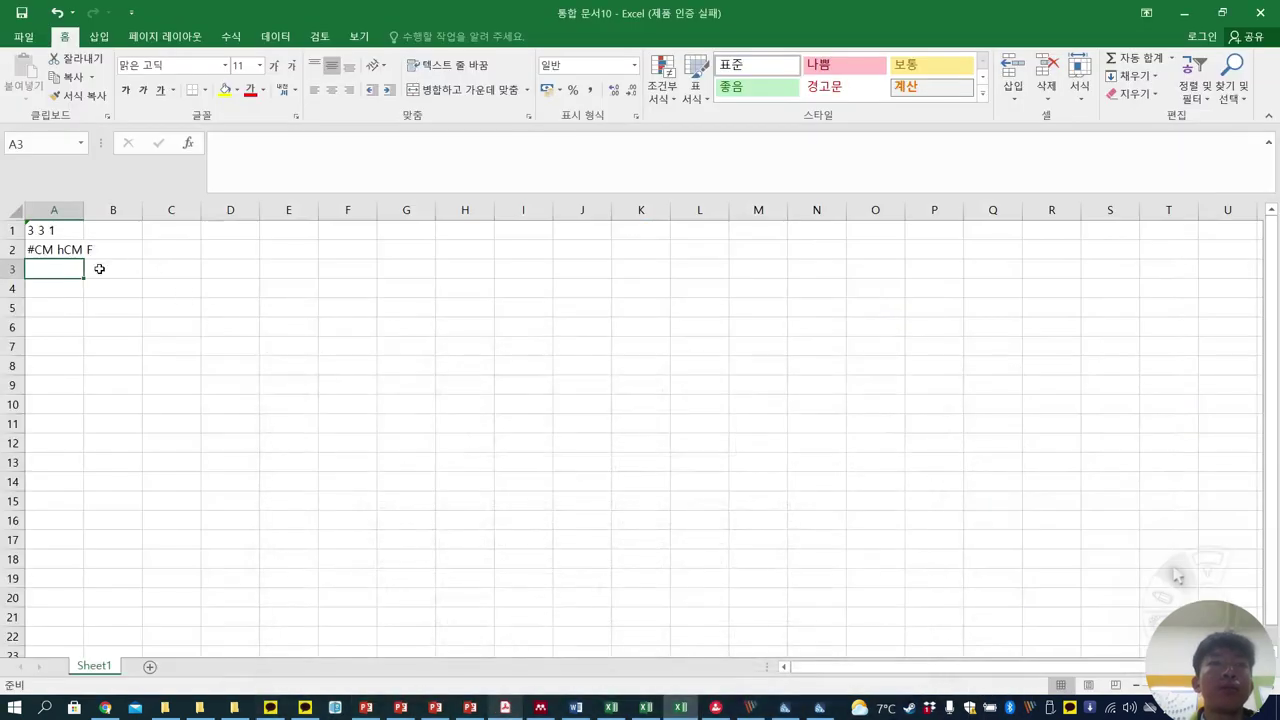
key("Up")
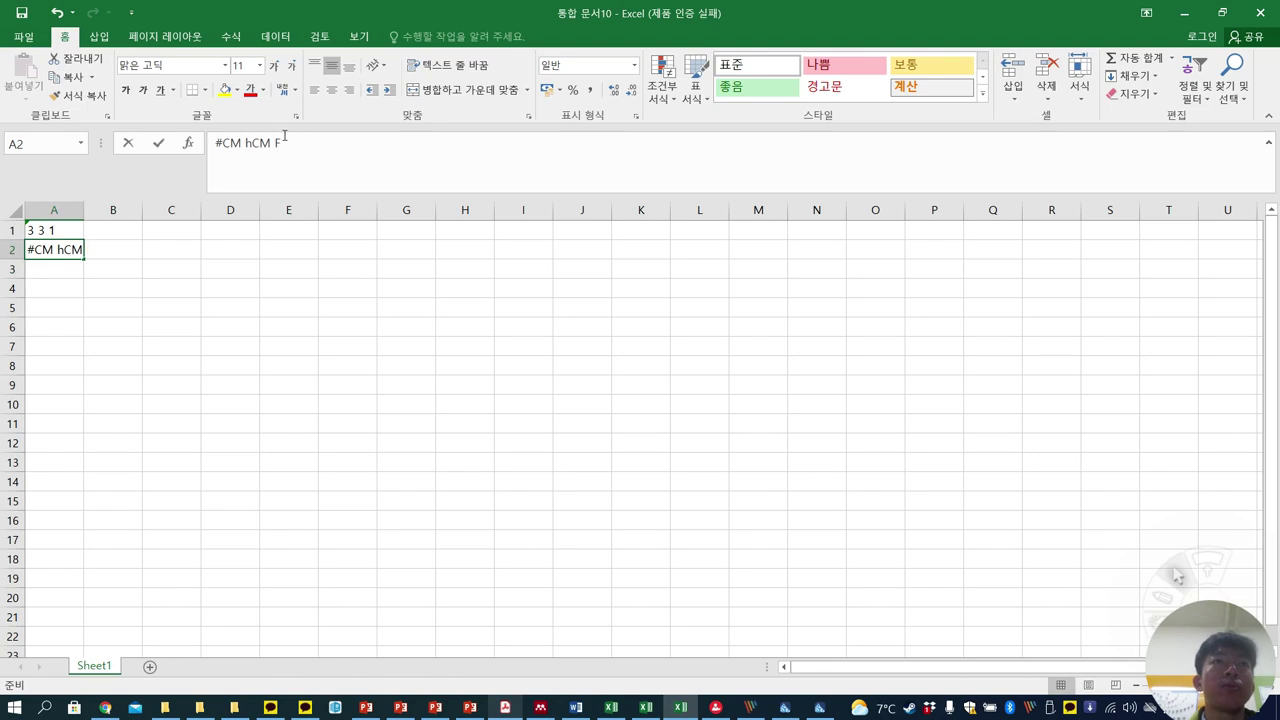
left_click_drag(297, 134, 232, 138)
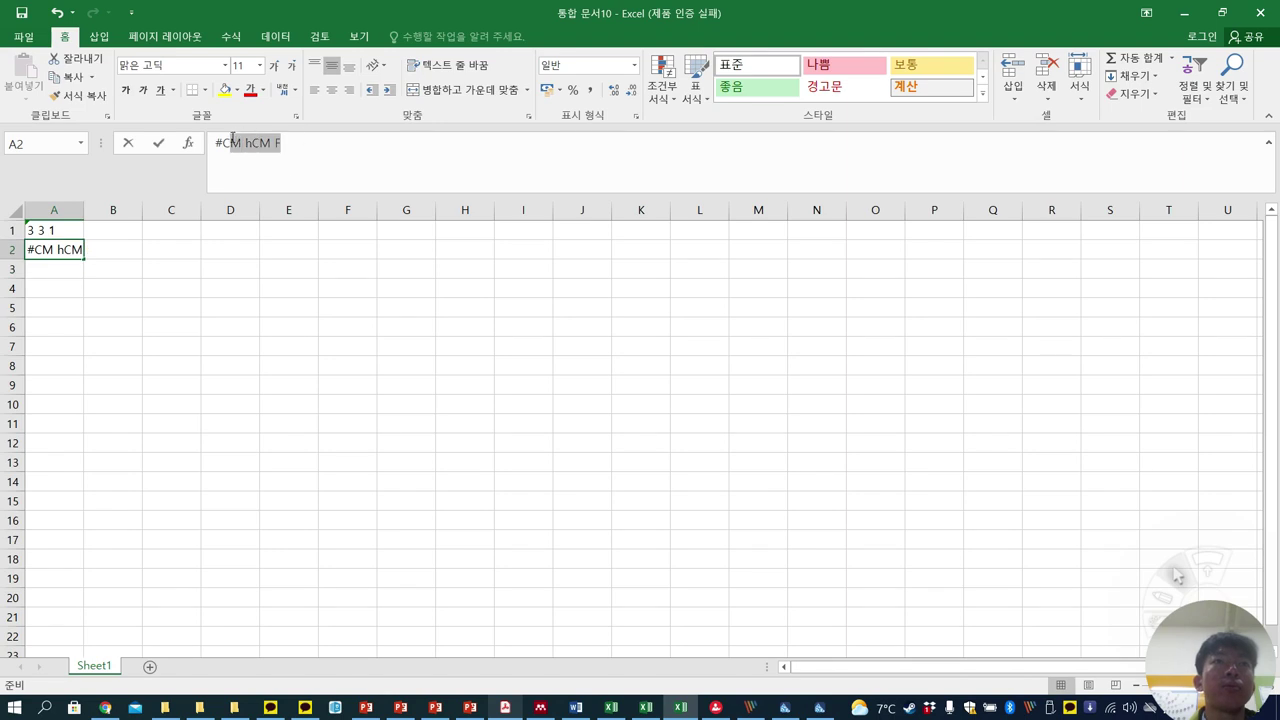
key("ctrl+c")
left_click(48, 263)
key("ctrl+v")
left_click(243, 275)
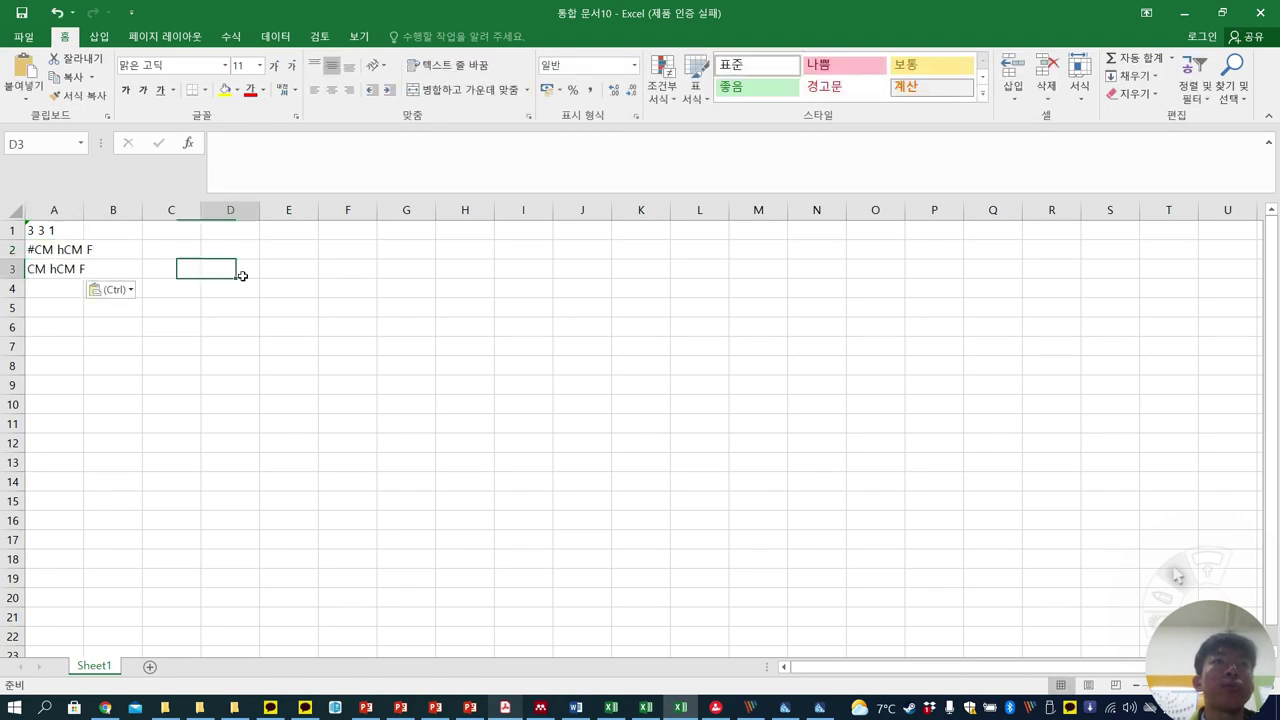
Check the guide's saving instructions for the cls file and start saving the workbook under a new name on the desktop
left_click(505, 707)
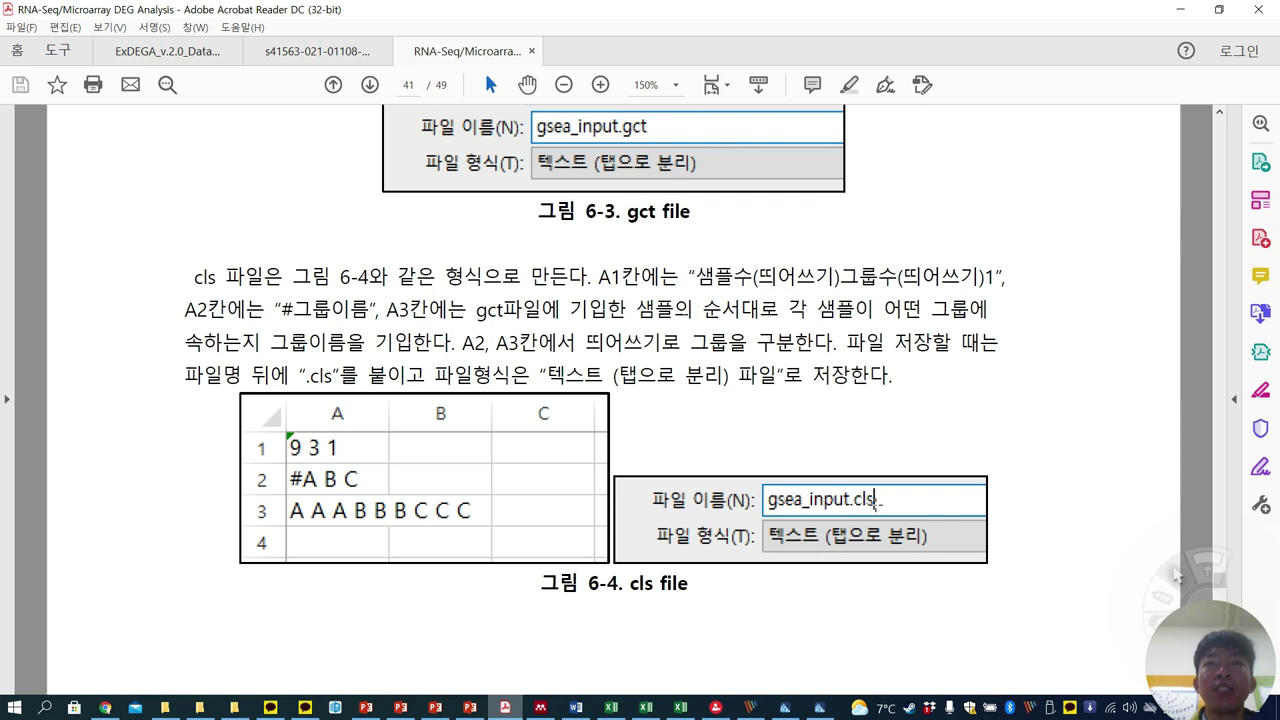
left_click(680, 707)
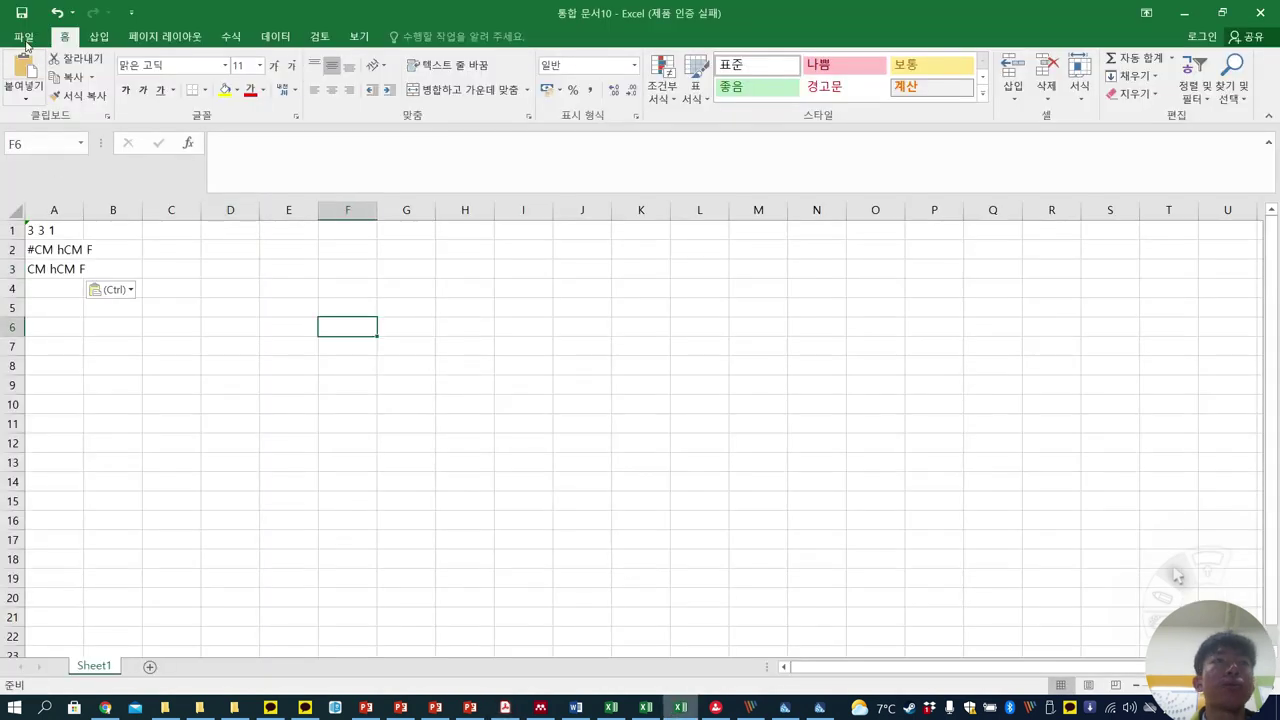
left_click(26, 42)
left_click(65, 184)
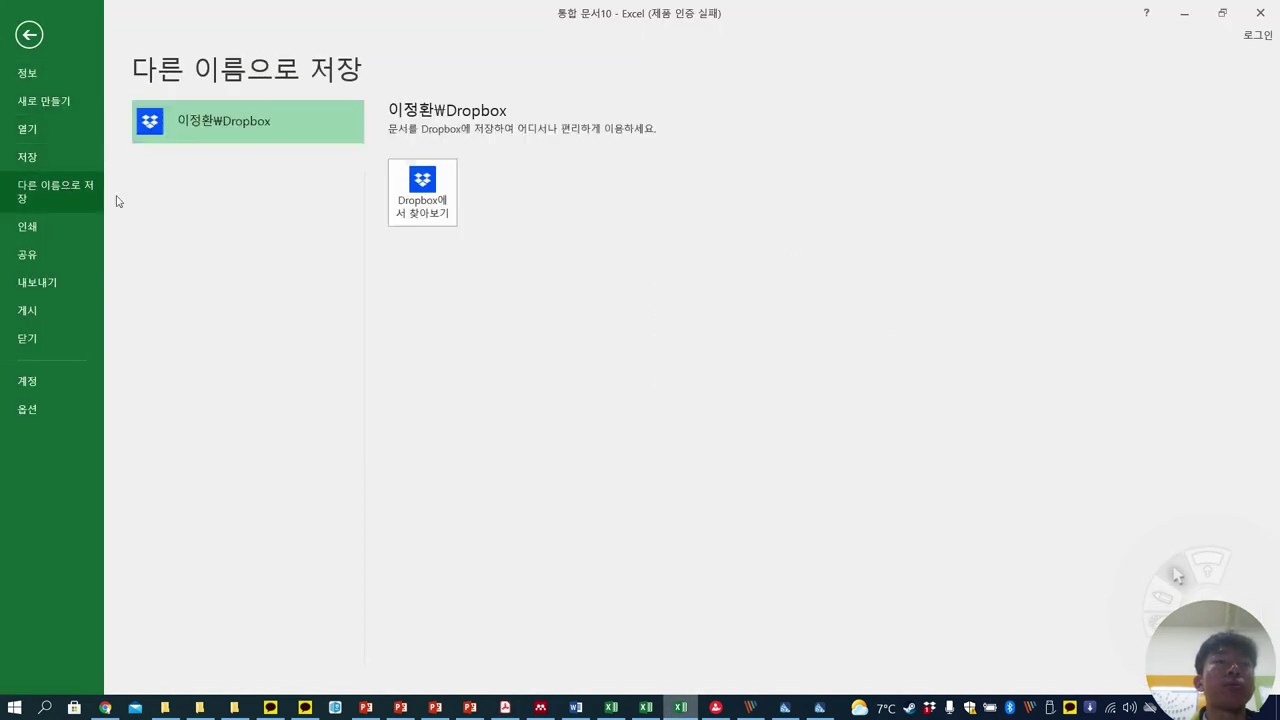
left_click(208, 226)
left_click(200, 222)
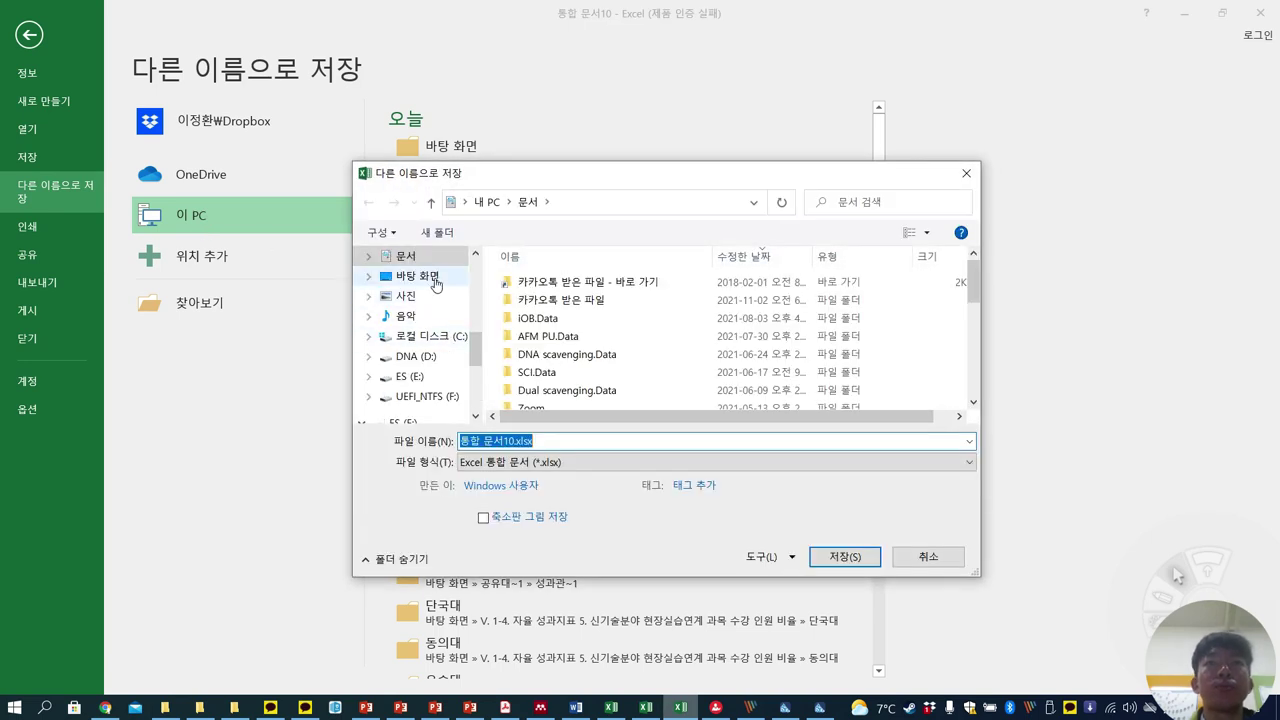
left_click(436, 280)
left_click(555, 443)
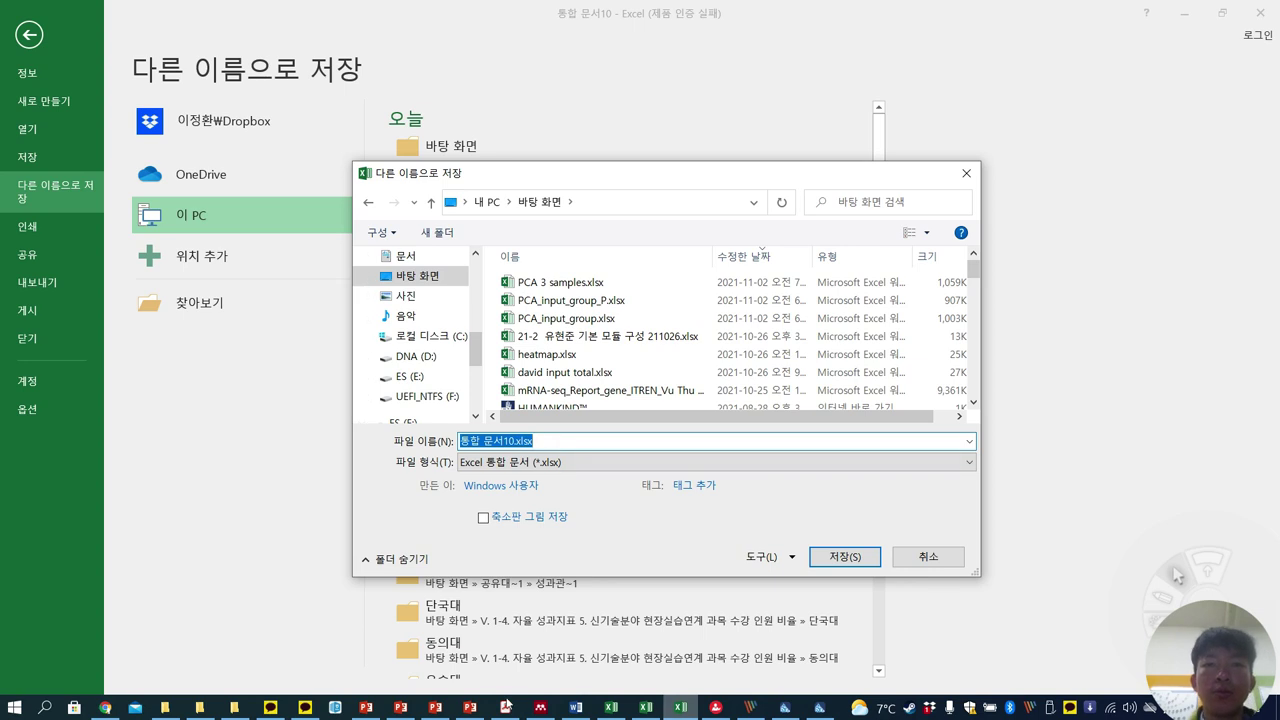
Base the file name on gsea_input, as in the guide, and set the file type to tab-delimited text (*.txt)
left_click(506, 708)
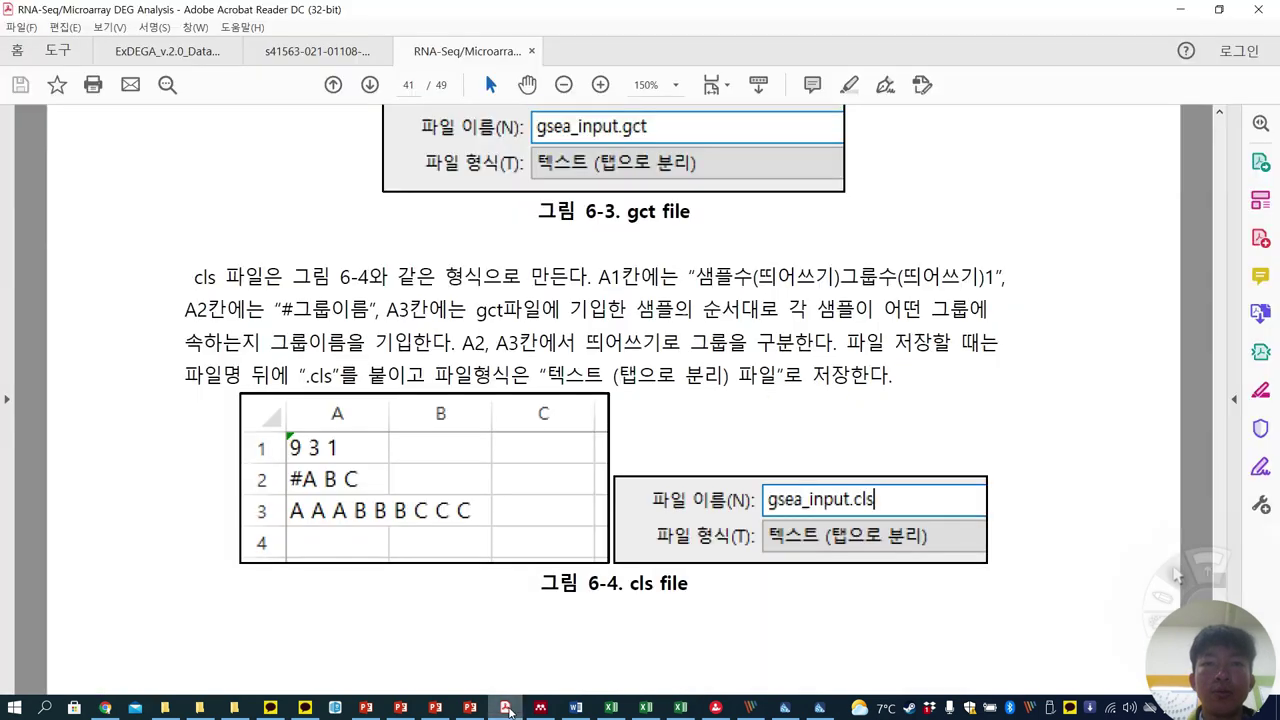
left_click(682, 708)
type("g")
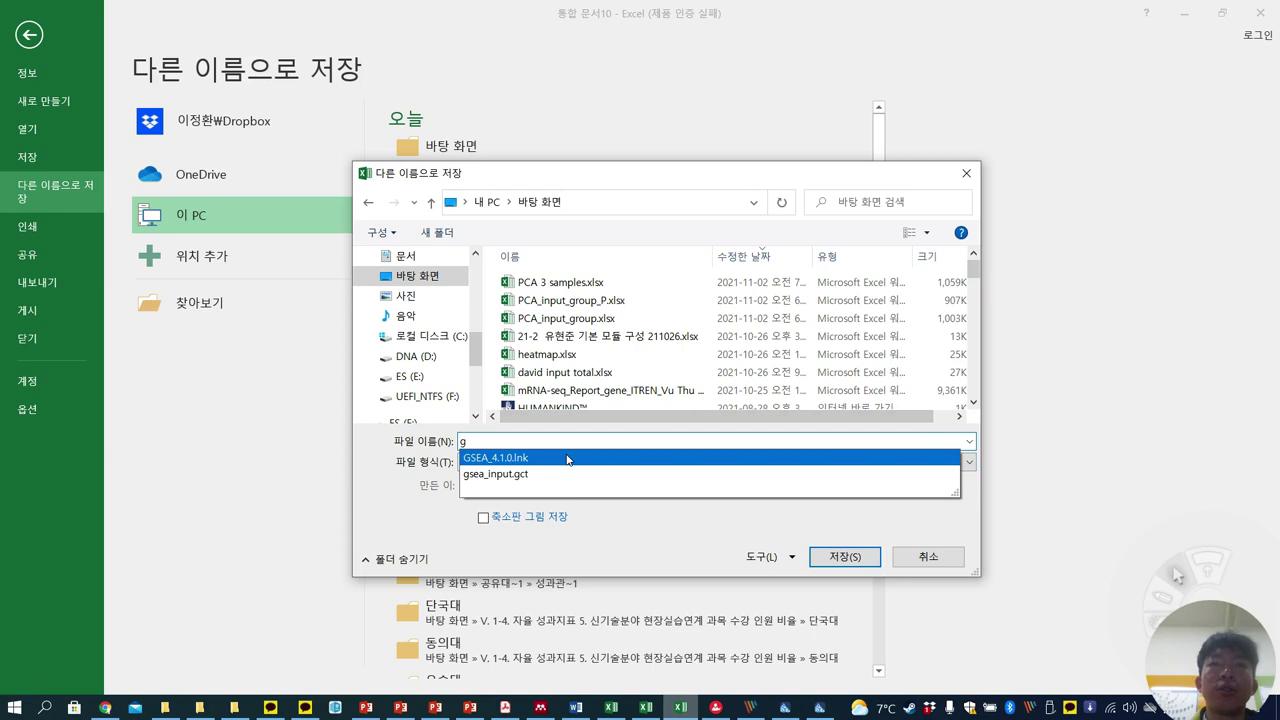
left_click(530, 474)
left_click(536, 446)
left_click_drag(536, 446, 510, 440)
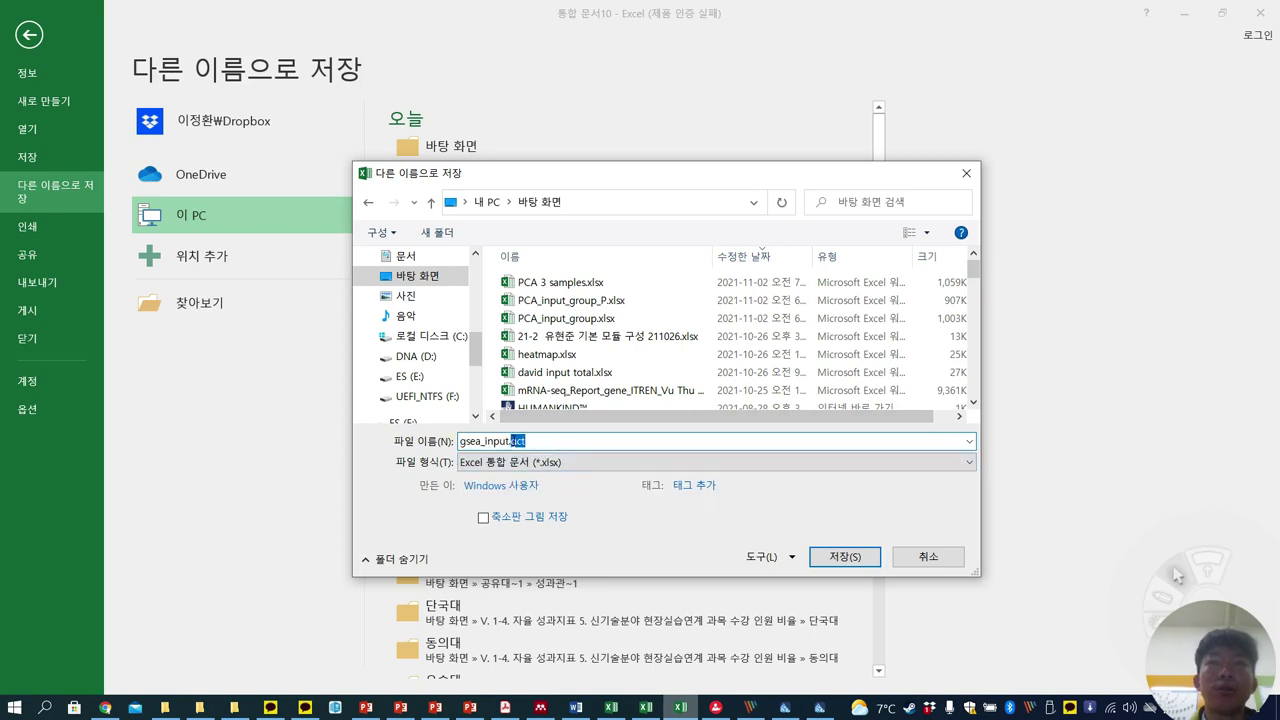
left_click(530, 464)
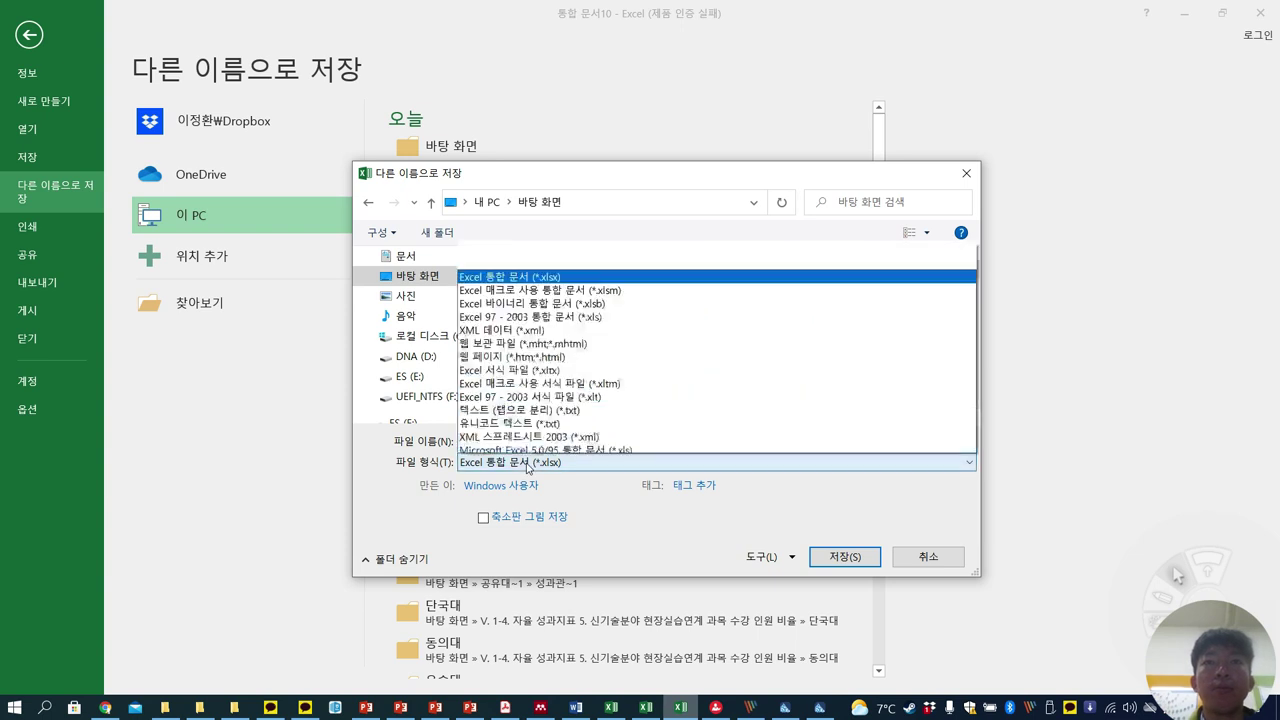
left_click(532, 272)
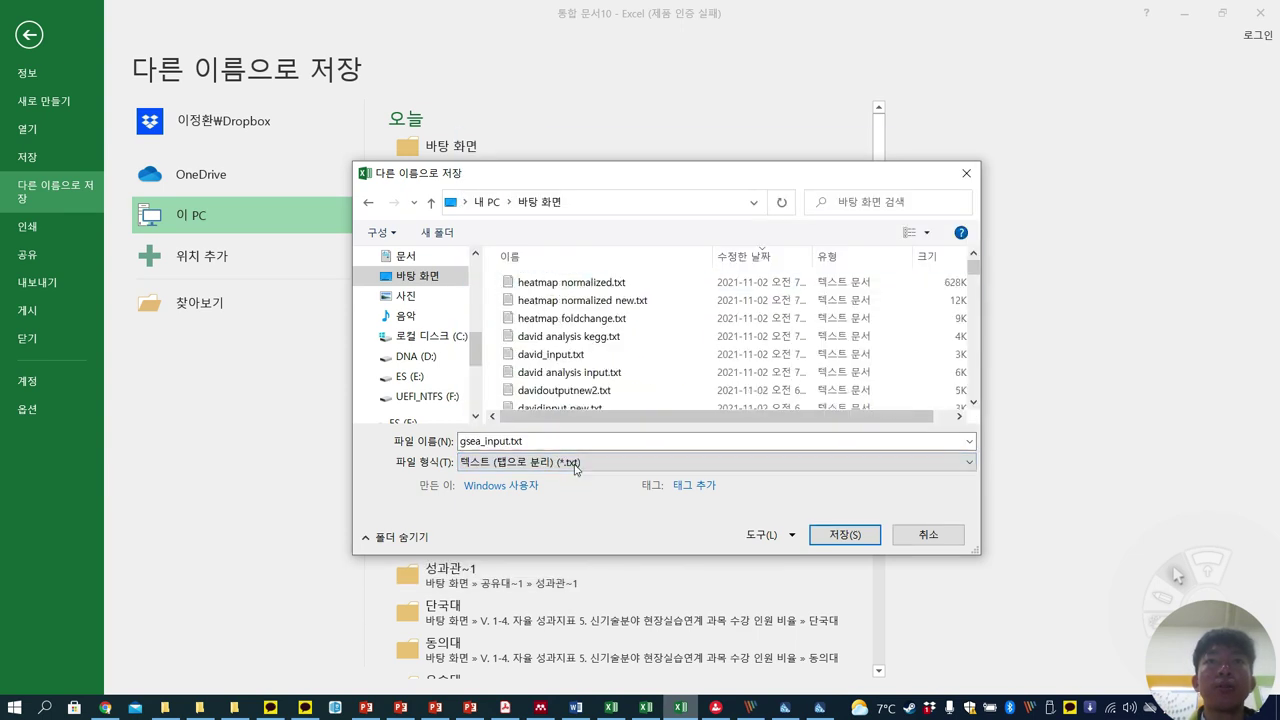
Change the file name to gsea_input.cls and save it, accepting the tab-delimited text format
left_click(552, 444)
key("BackSpace")
key("BackSpace")
key("BackSpace")
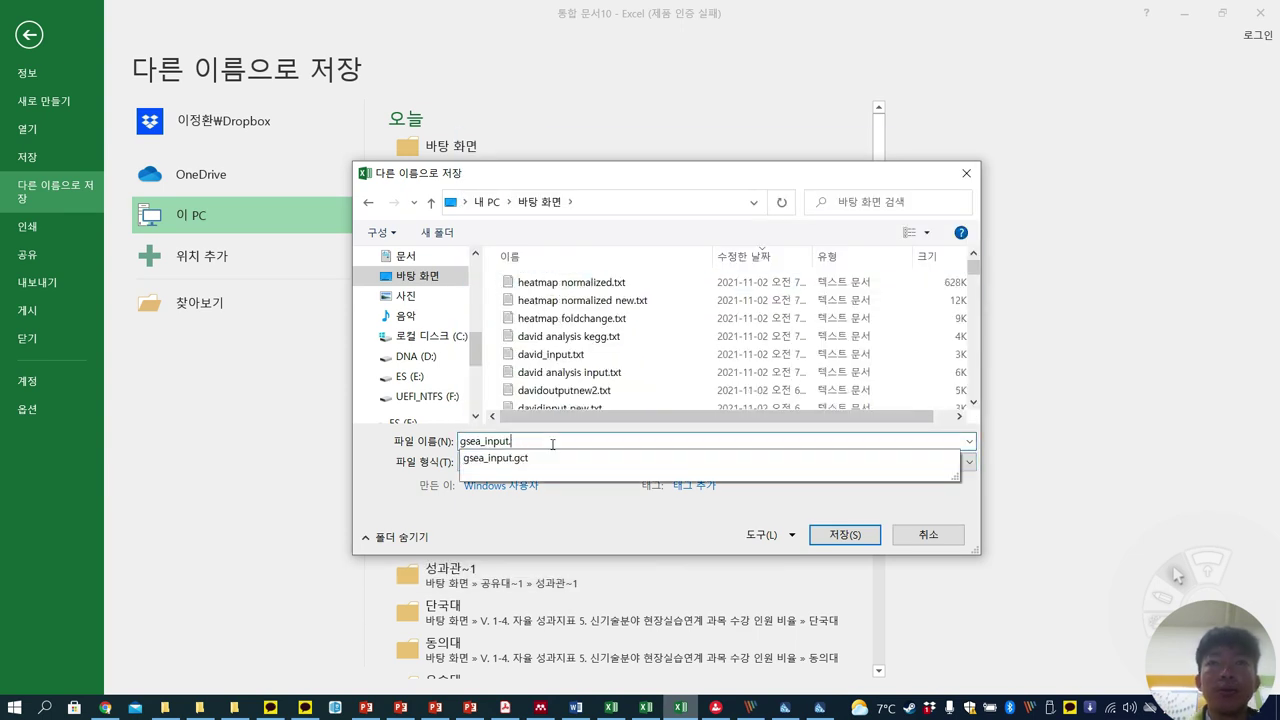
type("cls")
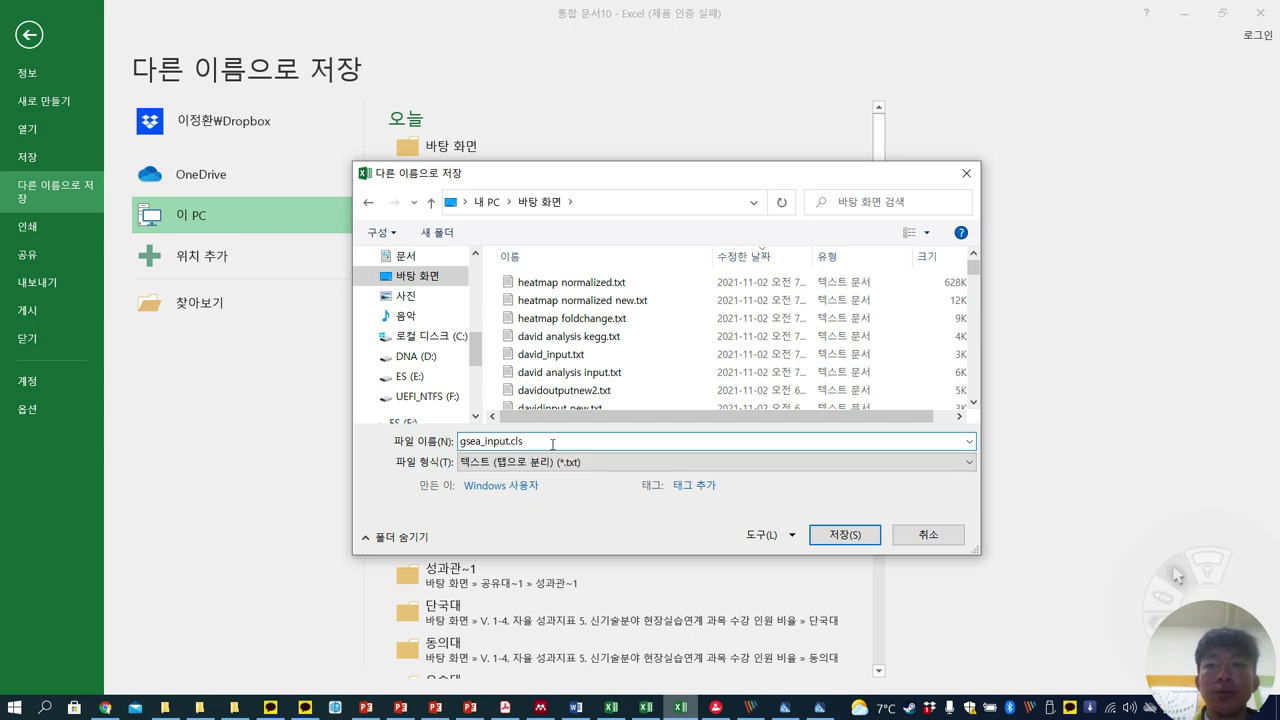
key("Return")
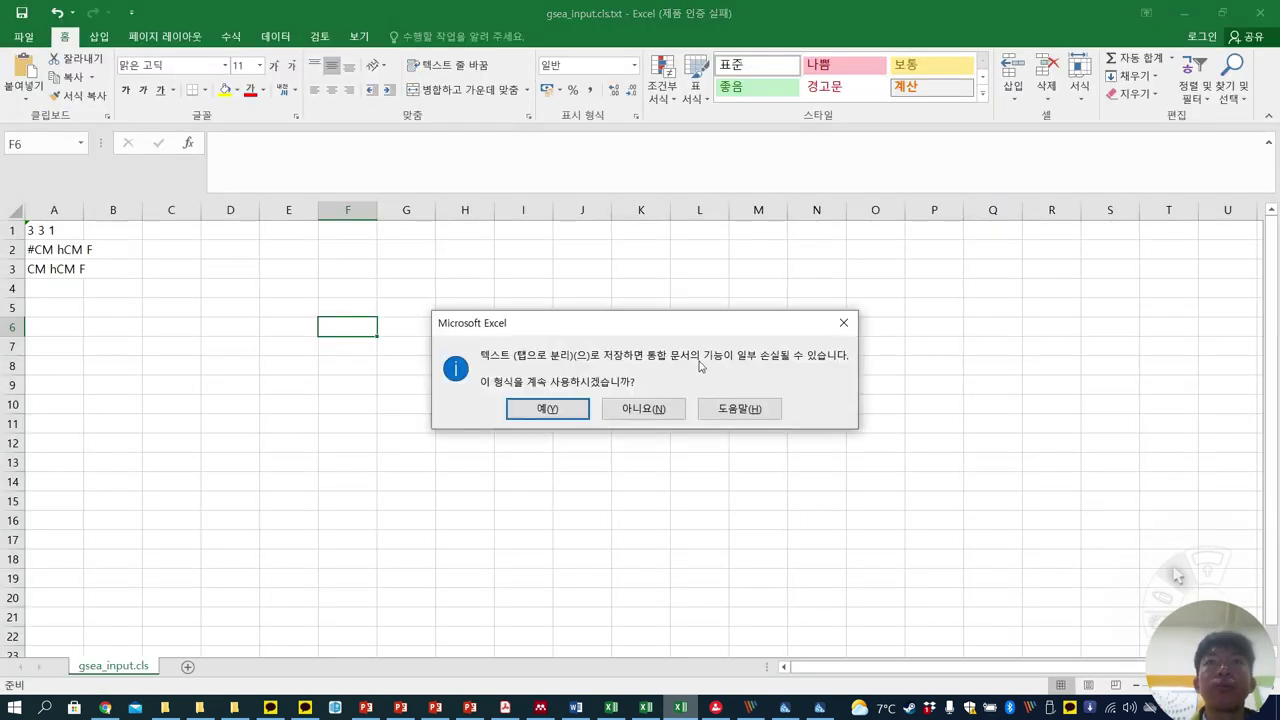
left_click(575, 410)
left_click(699, 365)
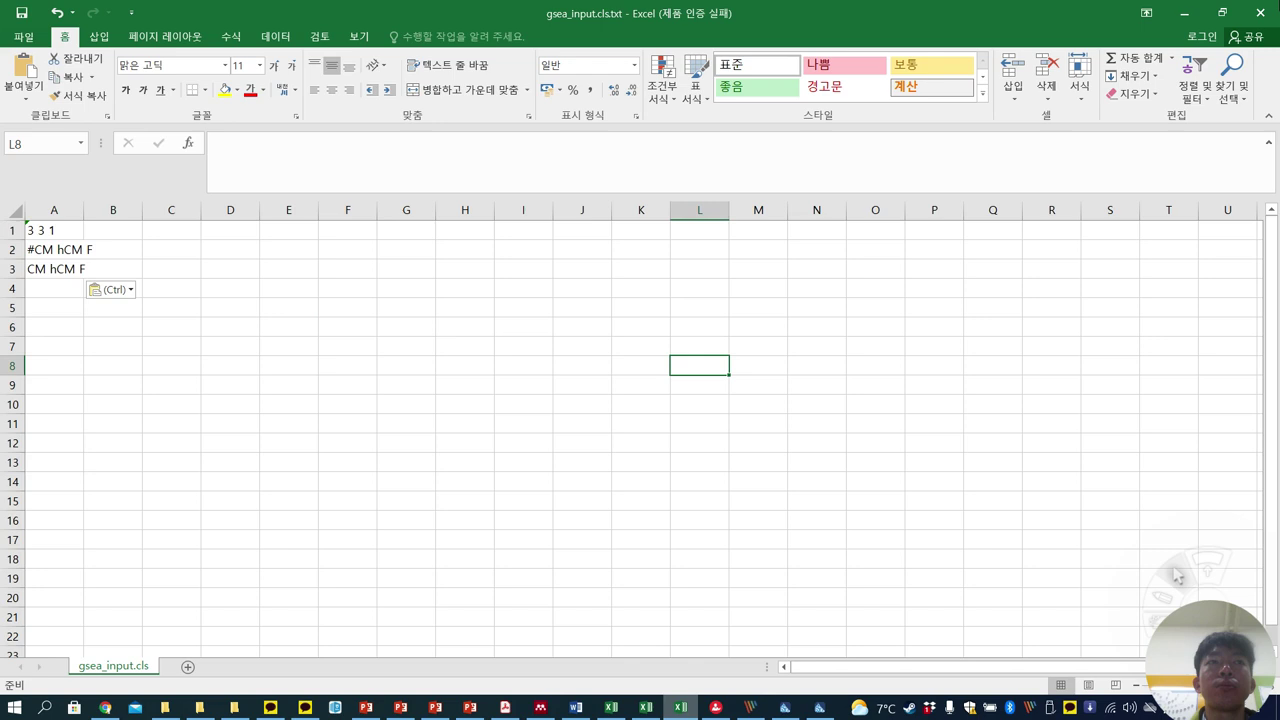
Close the cls workbook, saving its changes and keeping the tab-delimited text format
left_click(1267, 13)
left_click(575, 380)
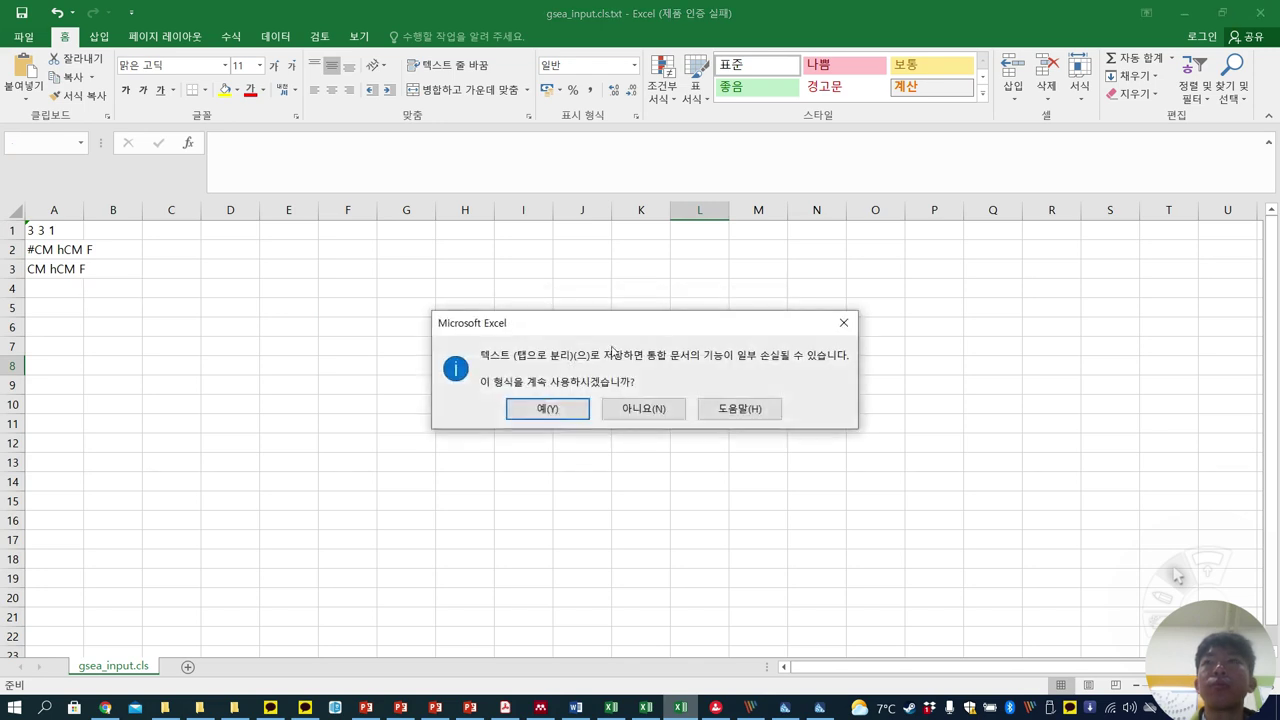
left_click(562, 400)
Rename gsea_input.cls.txt on the desktop to gsea_input.cls, accepting the extension change
left_click(1185, 13)
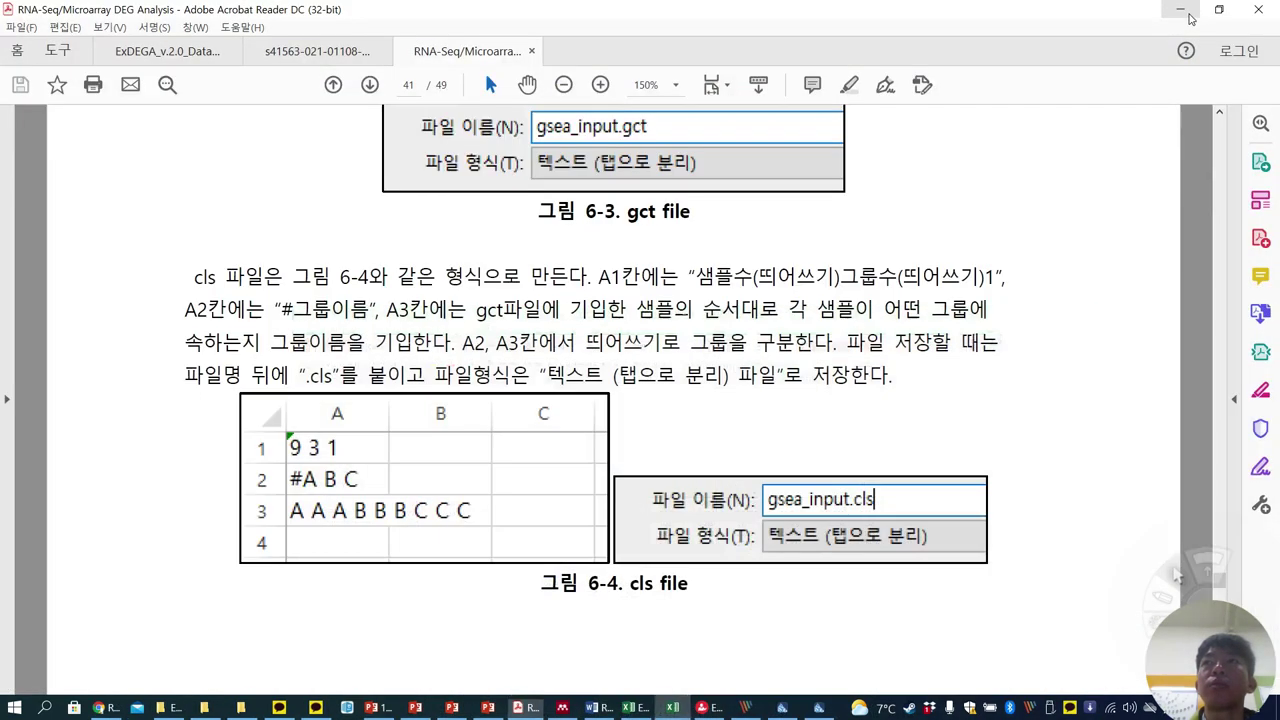
left_click(1190, 13)
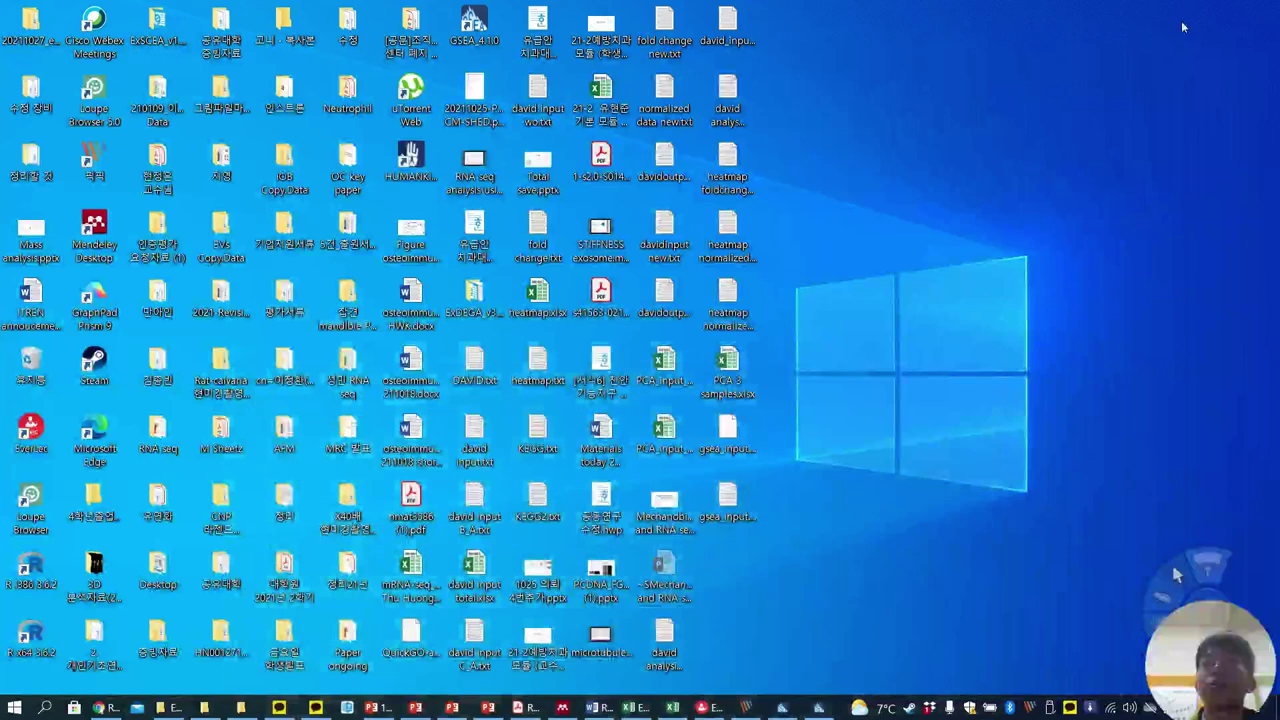
left_click(743, 520)
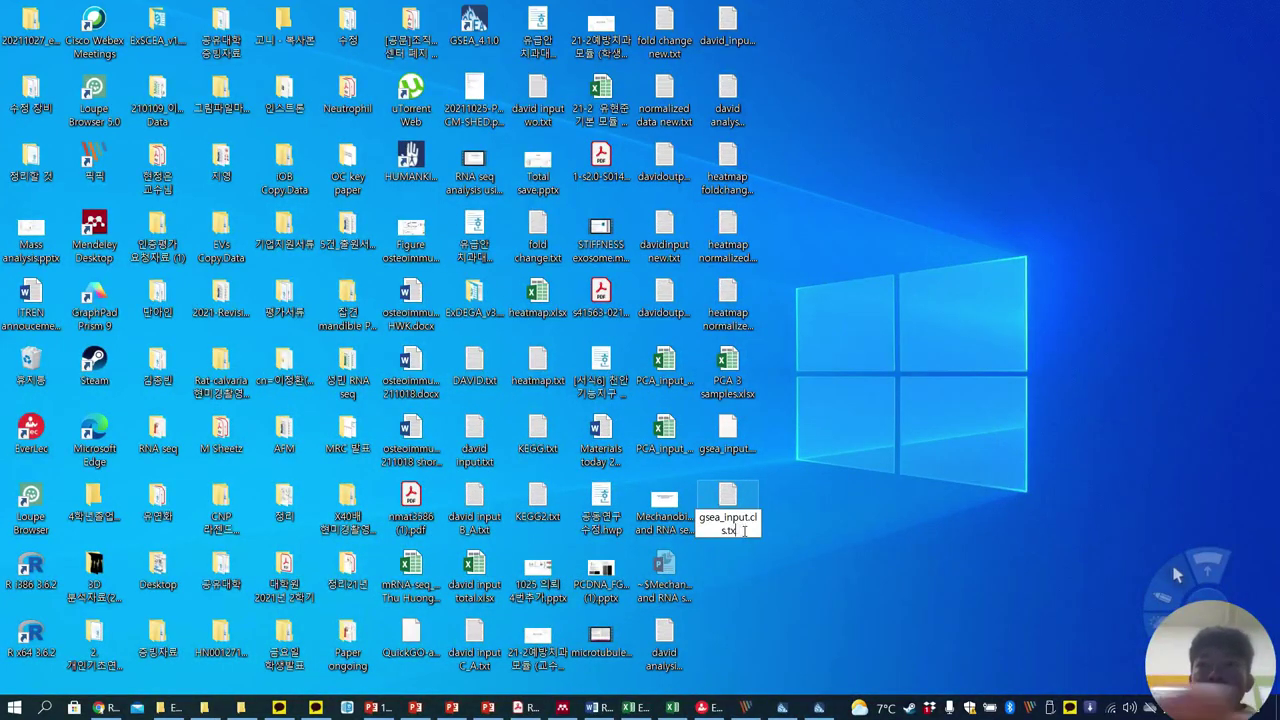
key("BackSpace")
key("Return")
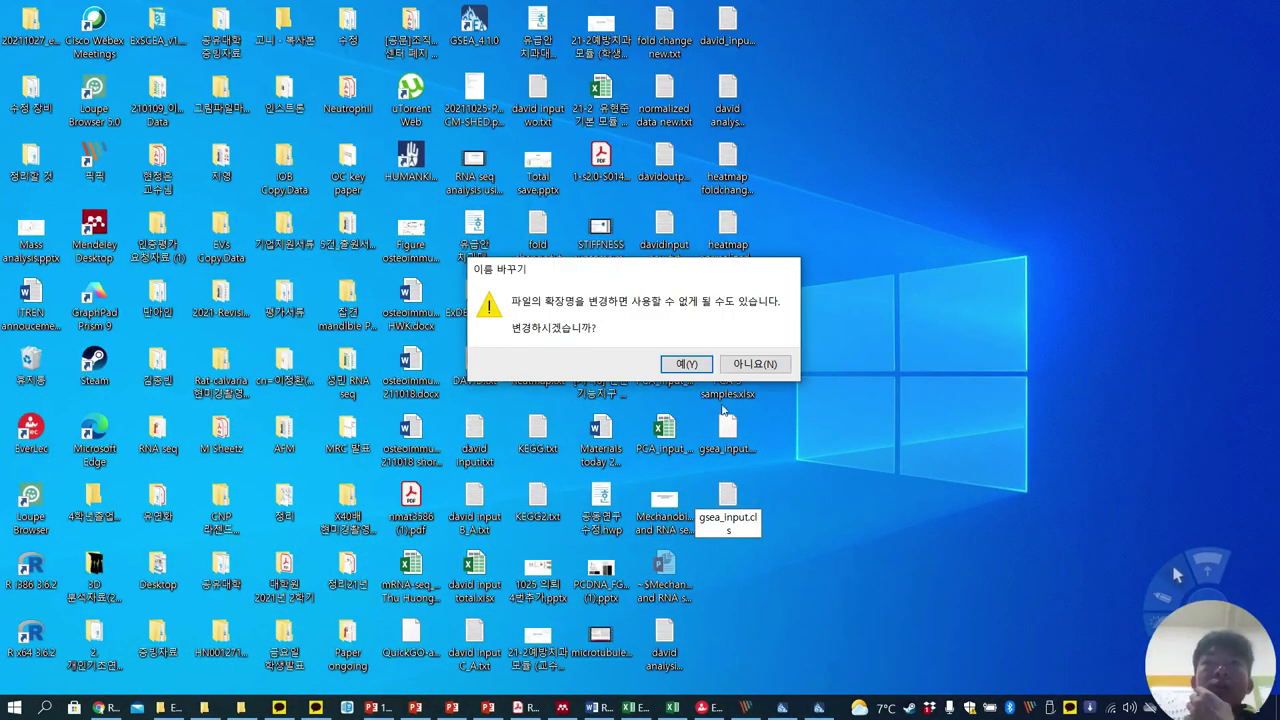
left_click(686, 364)
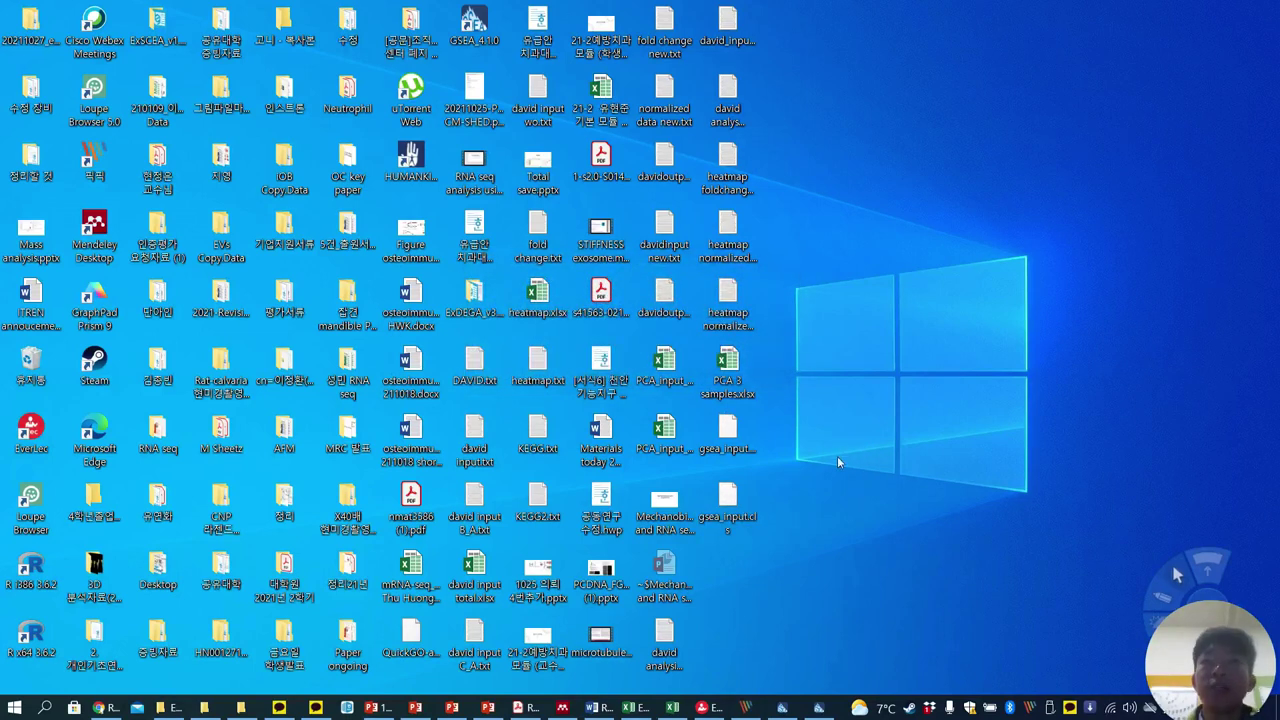
Look up the data loading instructions in the PDF guide and open Load data in GSEA accordingly
left_click(818, 707)
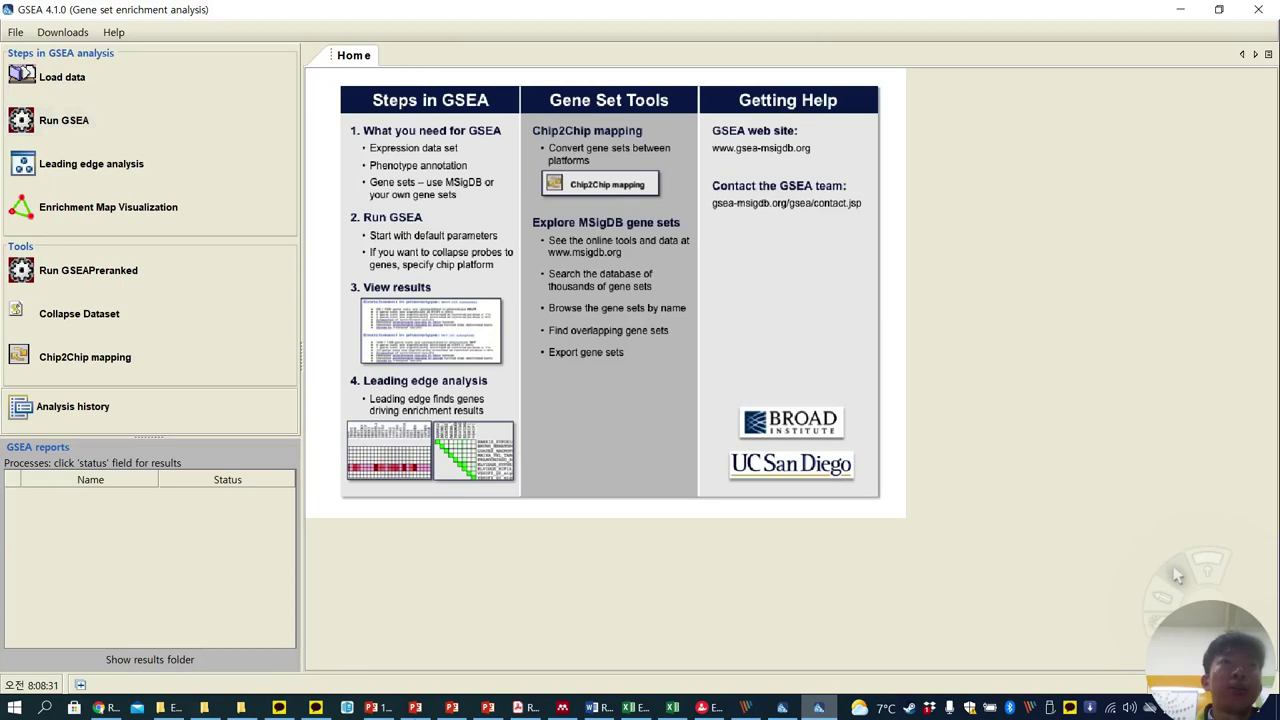
left_click(522, 707)
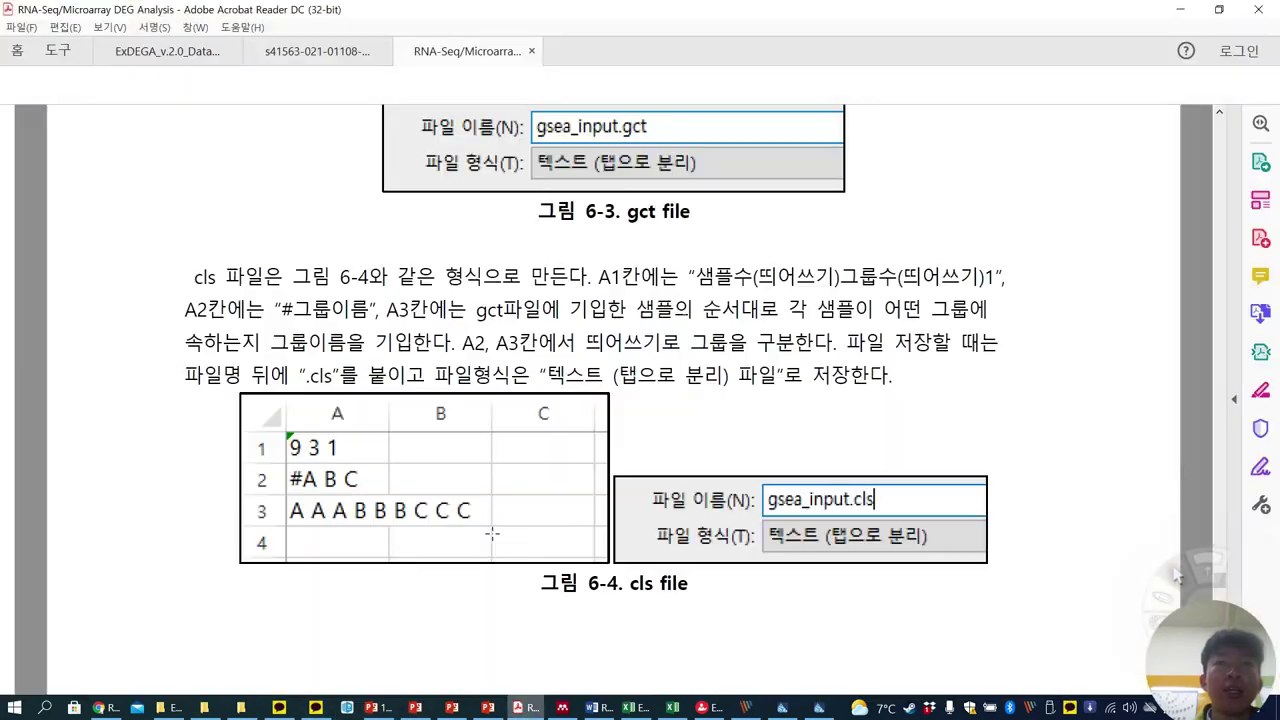
scroll(628, 551, "down", 8)
scroll(628, 551, "down", 5)
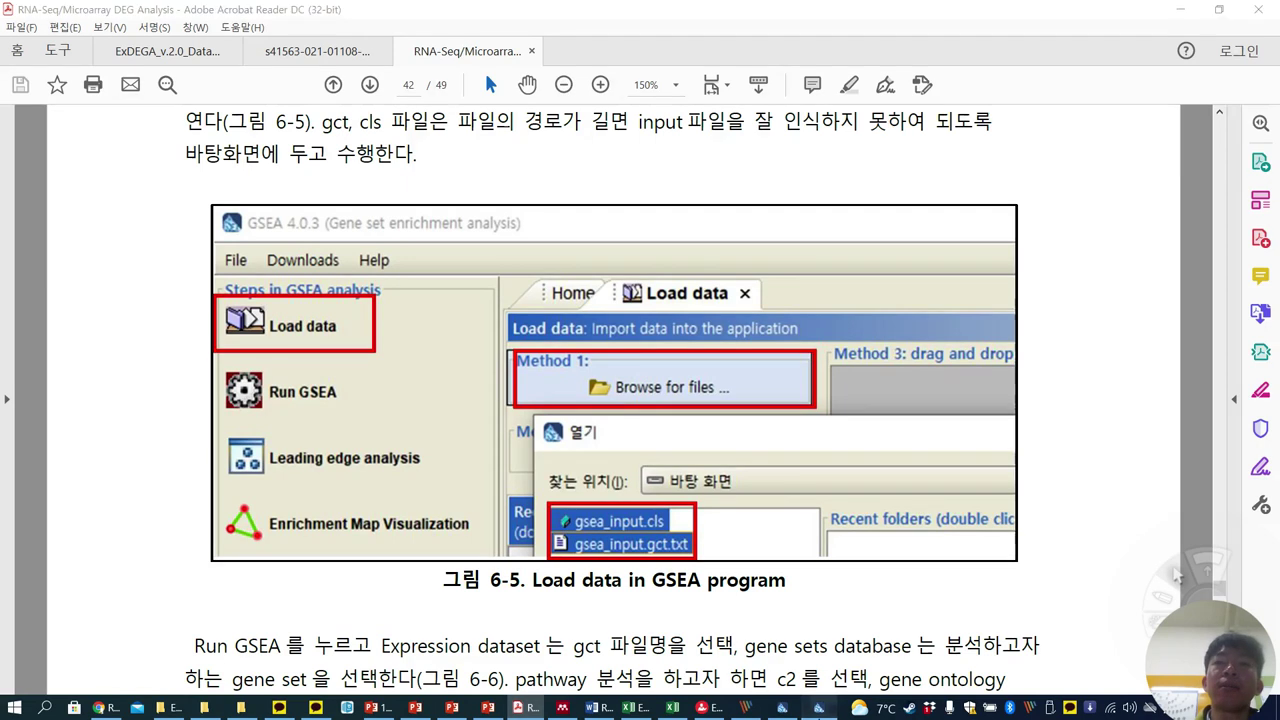
left_click(818, 707)
left_click(61, 79)
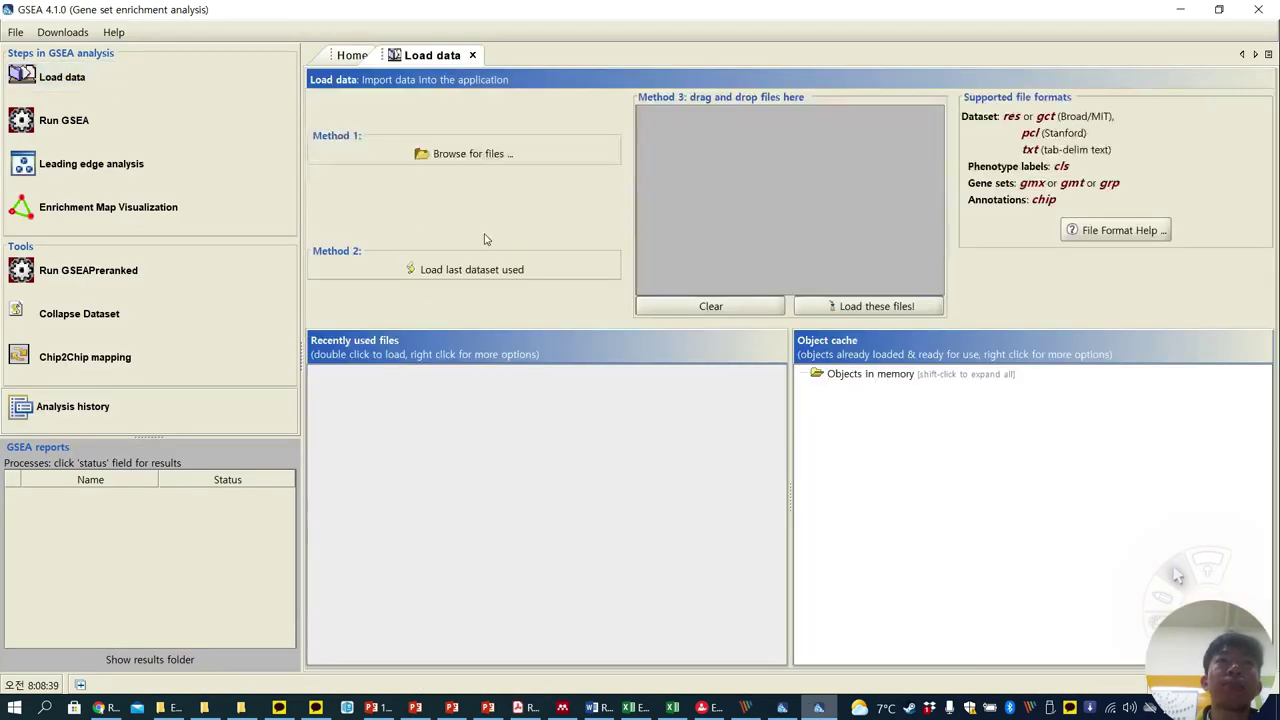
Check the loading instructions in the PDF guide, then browse for data files in GSEA and go to the desktop folder
left_click(533, 707)
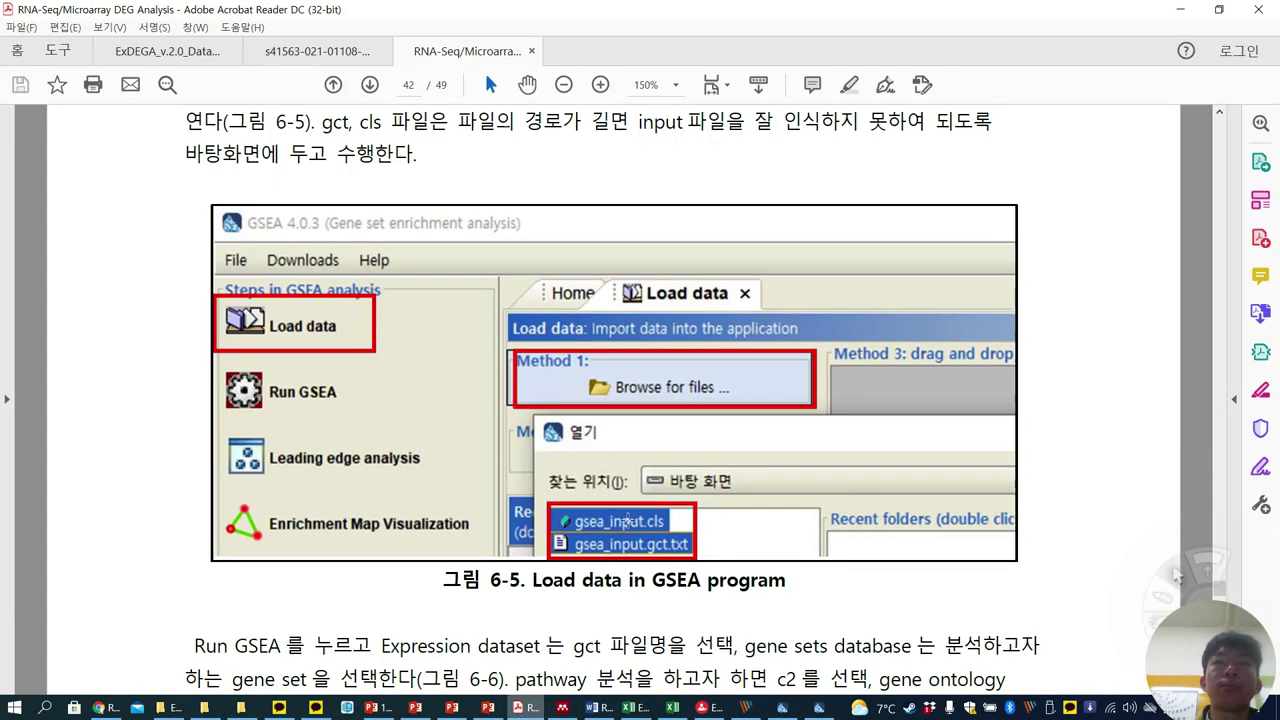
scroll(675, 376, "down", 1)
left_click(818, 707)
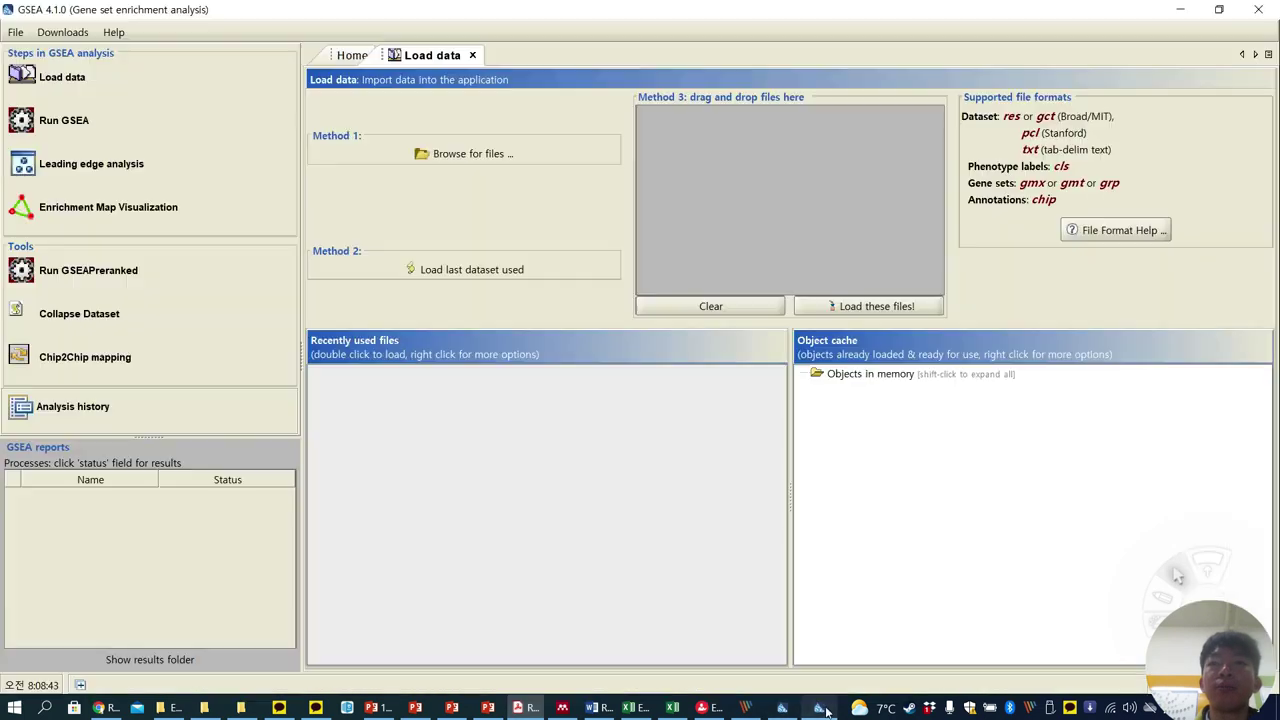
left_click(489, 152)
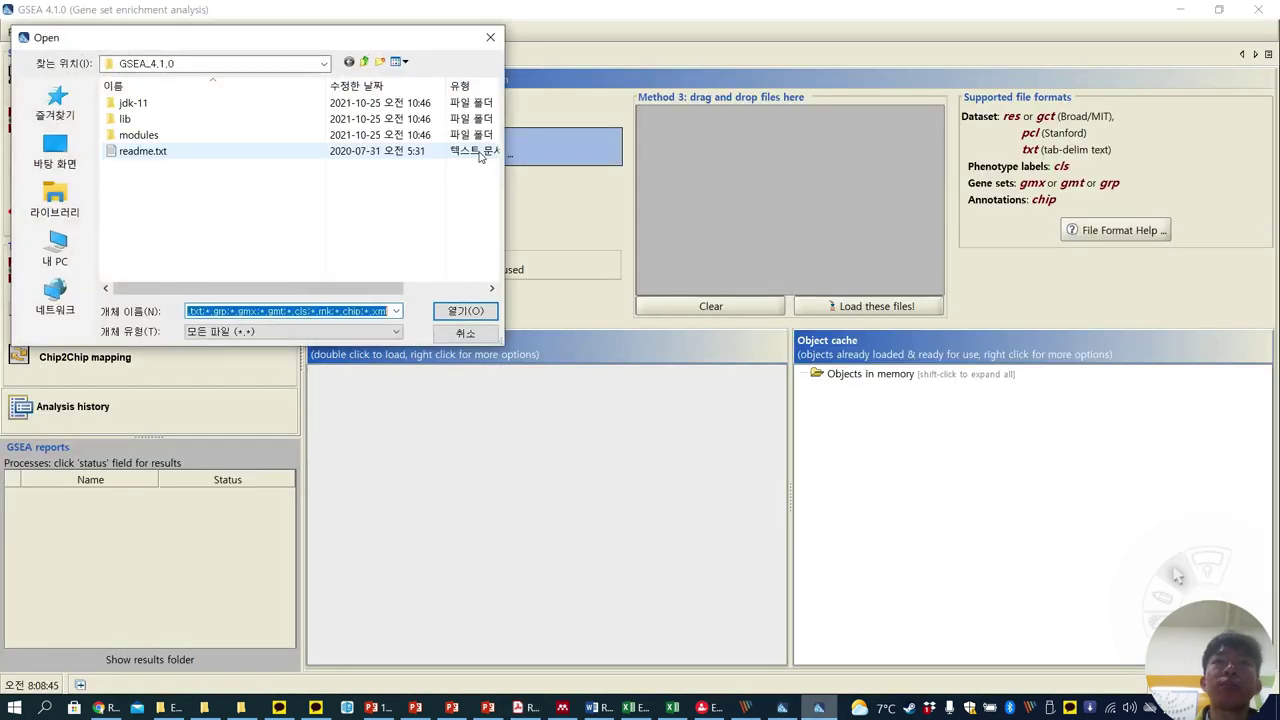
left_click(72, 148)
scroll(370, 268, "down", 10)
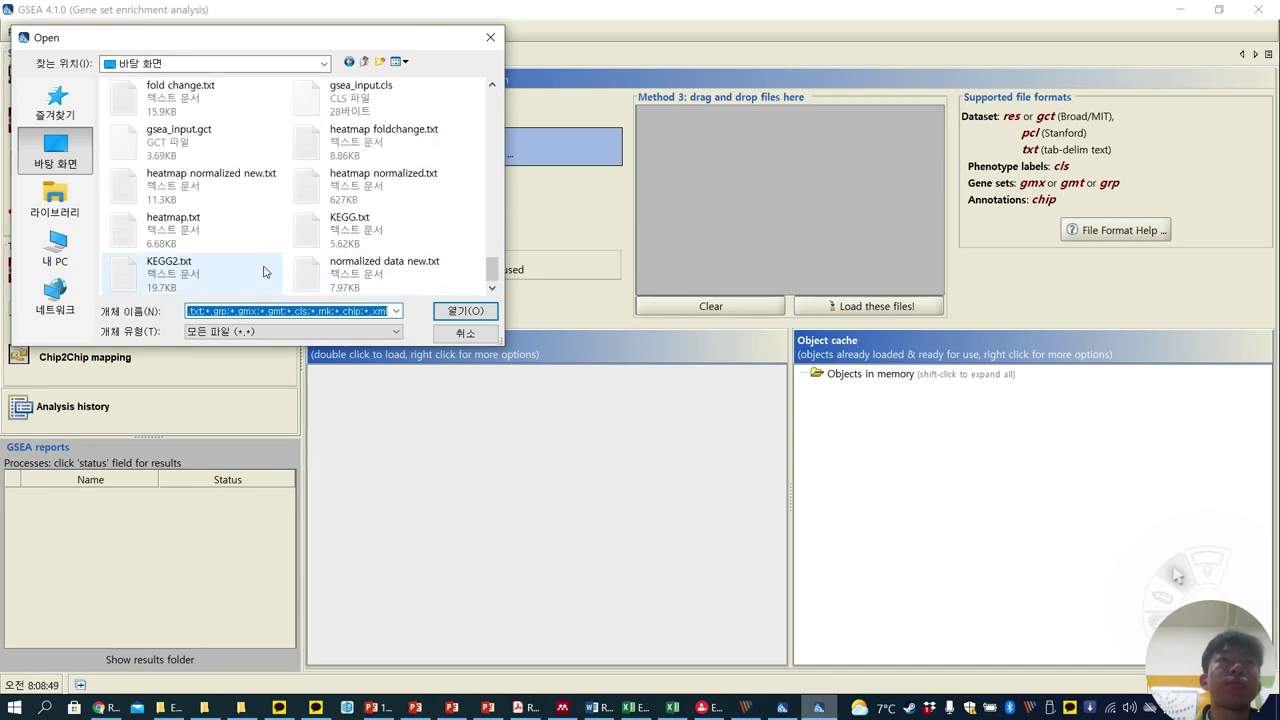
scroll(350, 255, "up", 2)
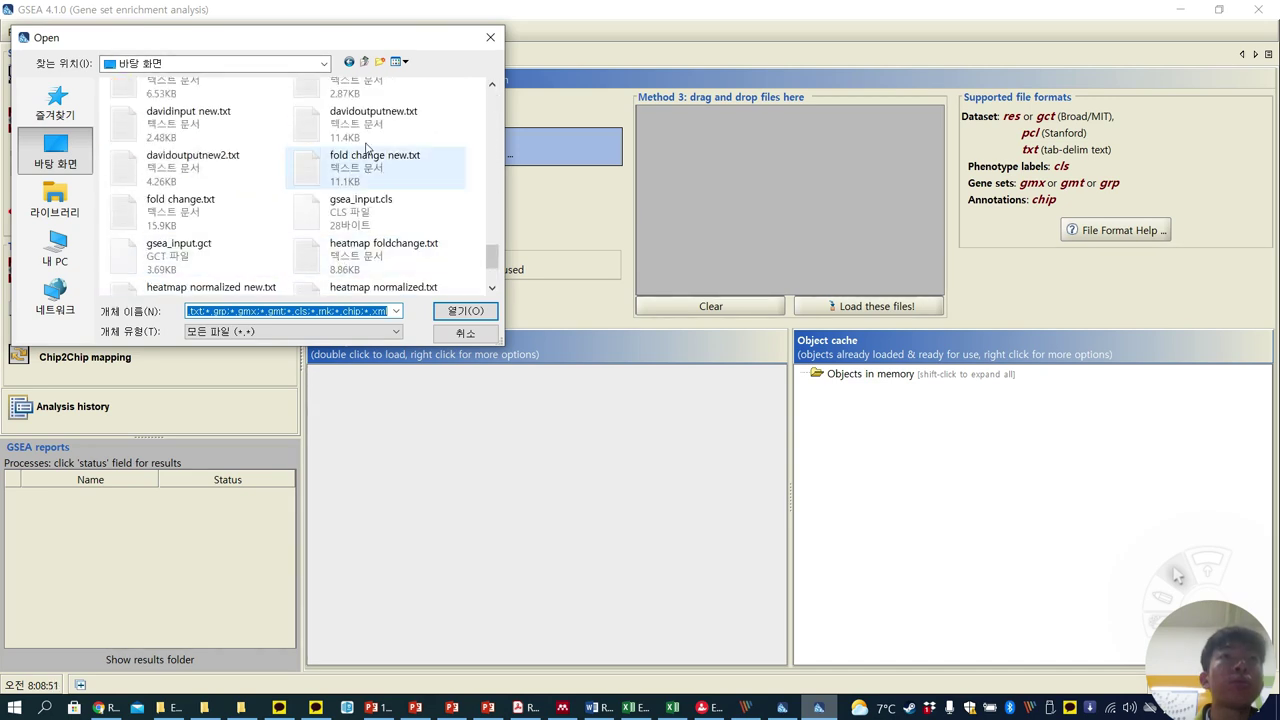
Show the desktop files in a widened details view, sorted by modification date with the newest first
left_click(403, 62)
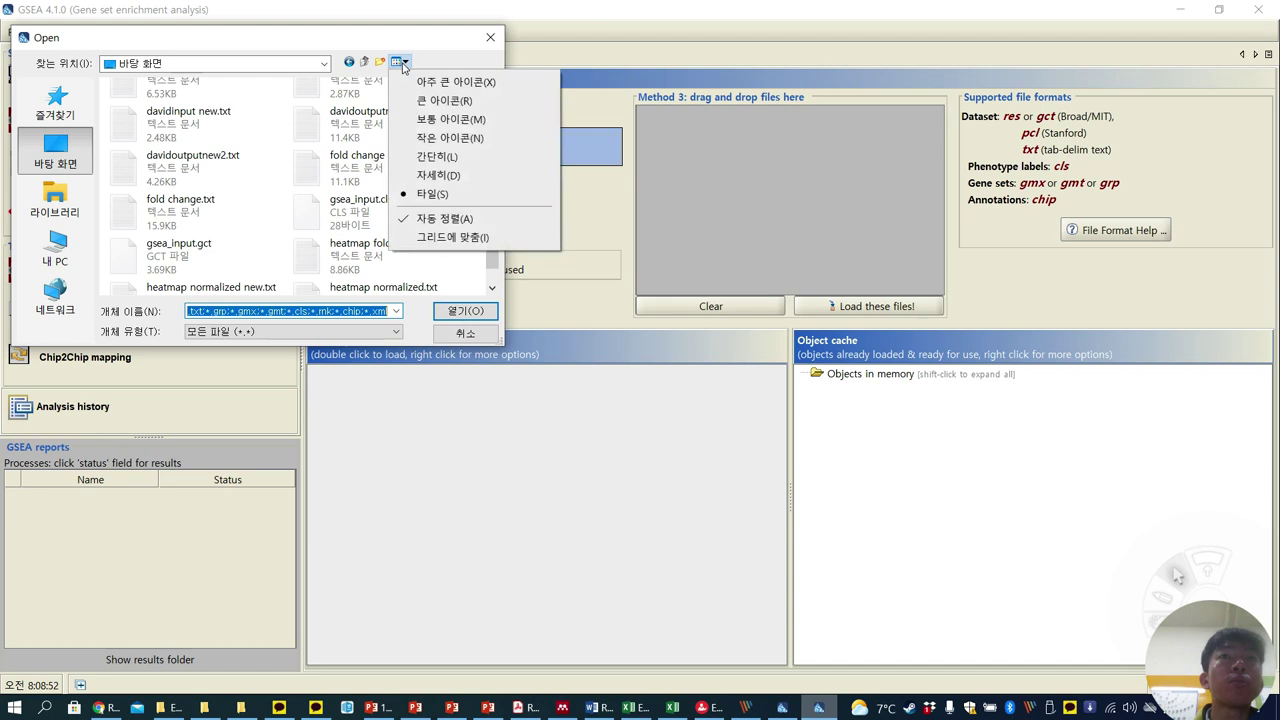
left_click(438, 175)
left_click_drag(505, 169, 766, 169)
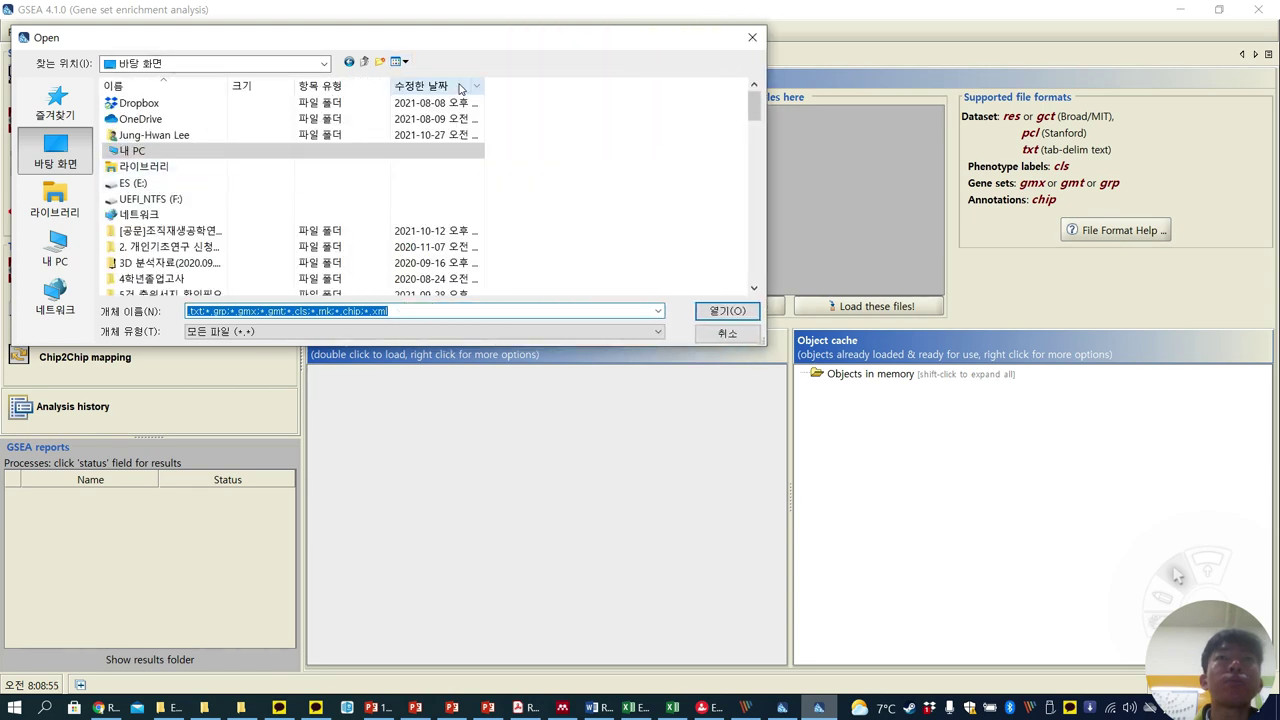
scroll(550, 110, "down", 3)
scroll(726, 220, "up", 5)
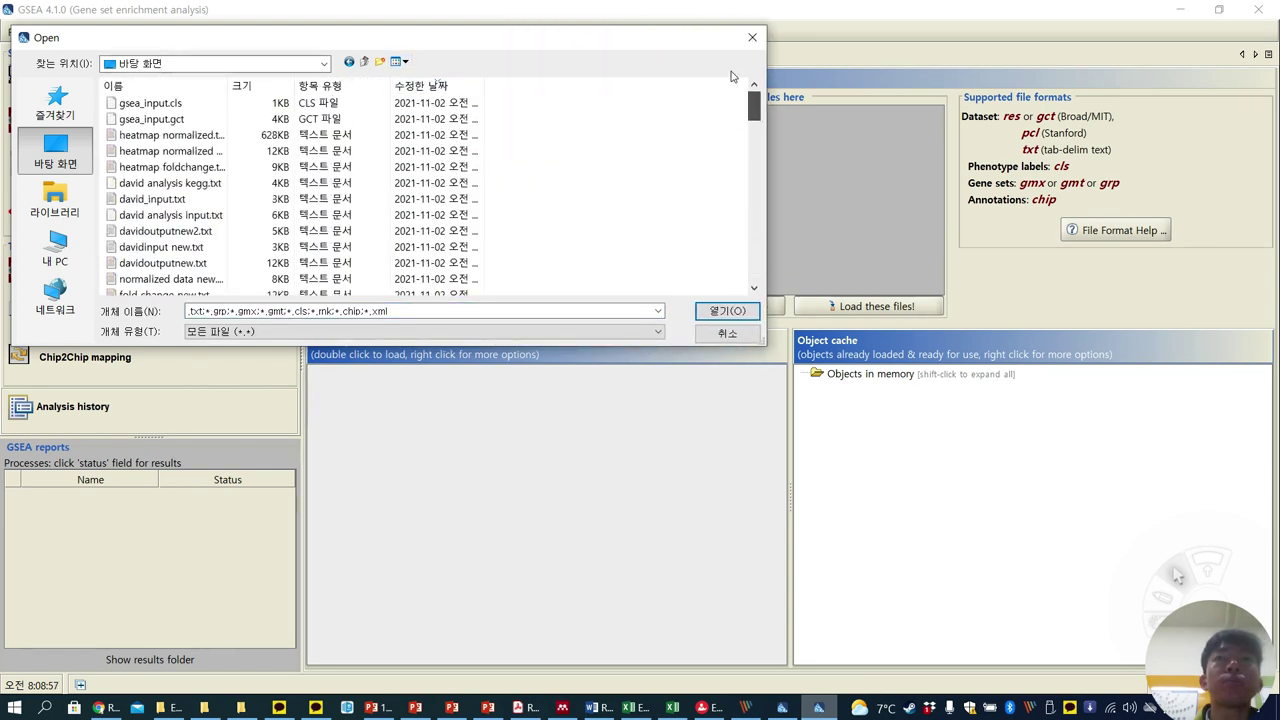
Load gsea_input.cls and gsea_input.gct together into GSEA and dismiss the loading message
left_click(170, 103)
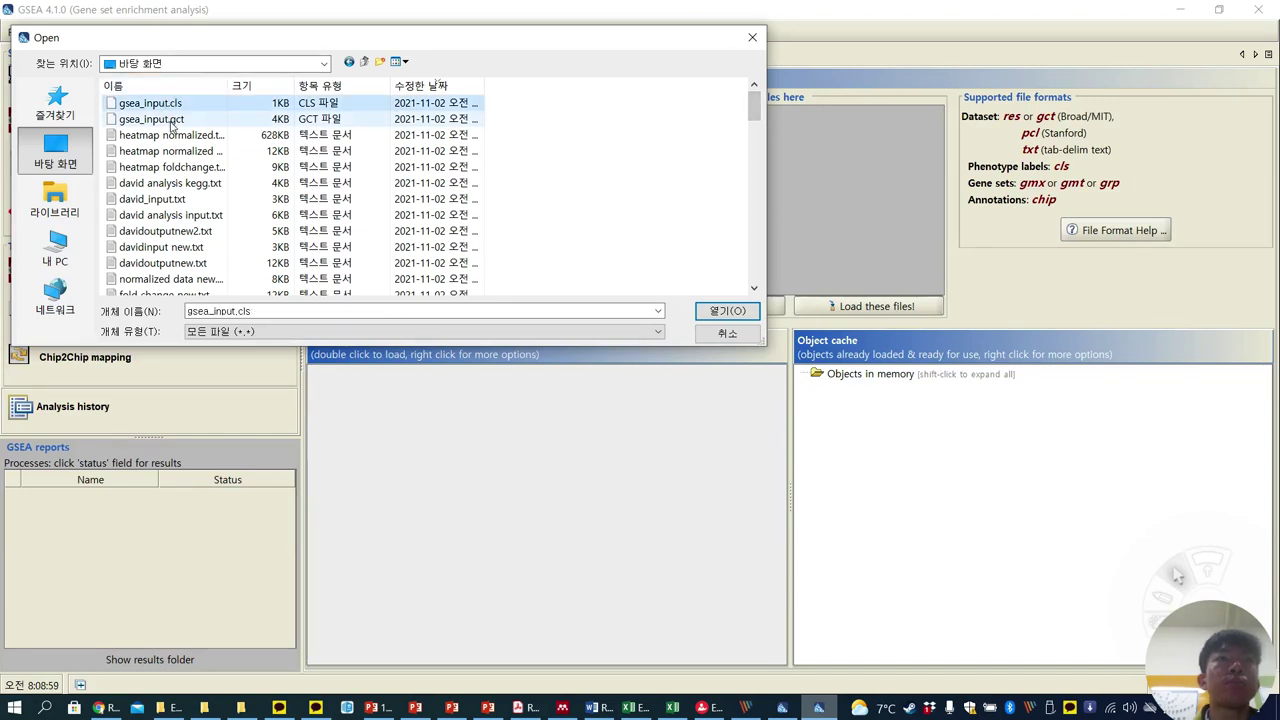
left_click(172, 120, "ctrl")
key("Return")
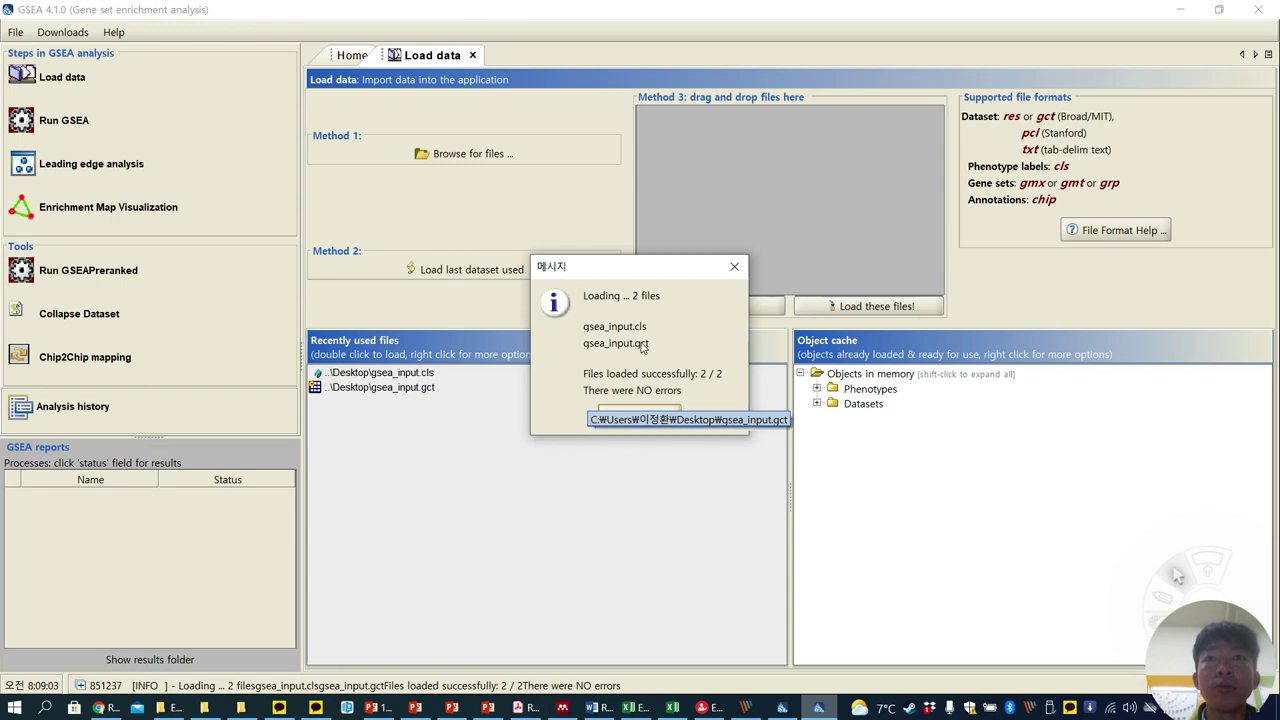
left_click_drag(627, 272, 613, 232)
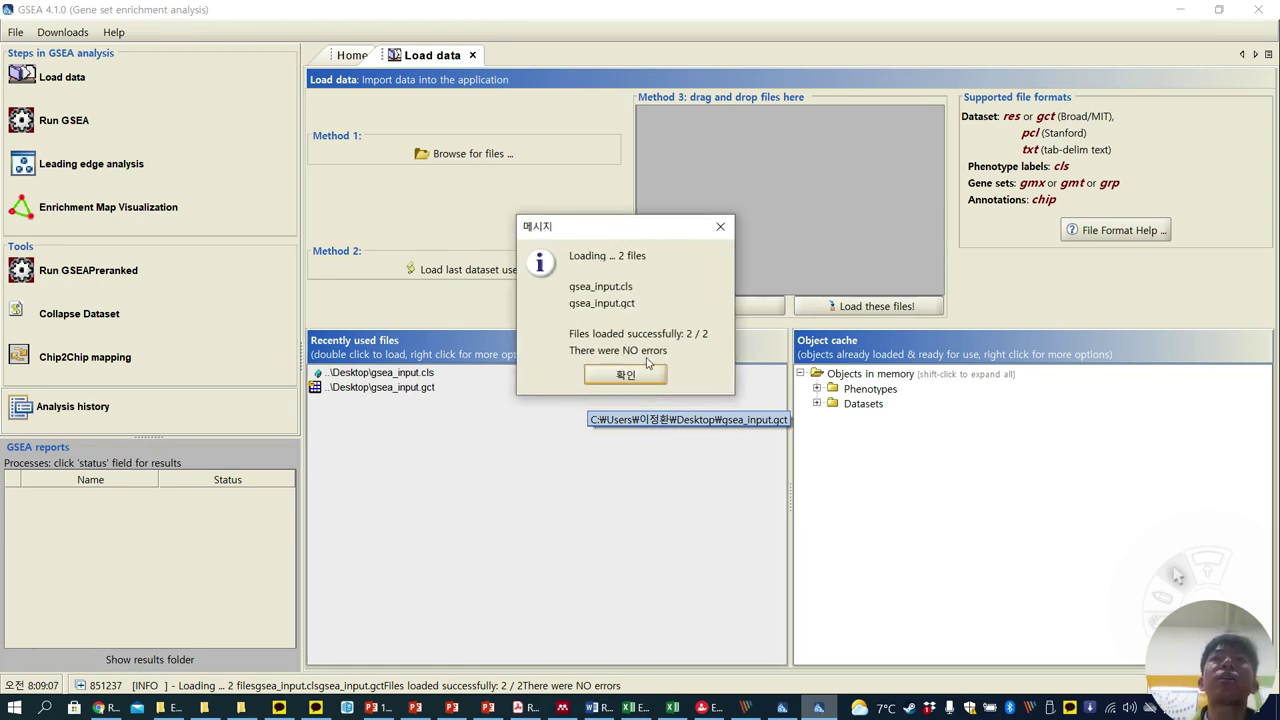
left_click(645, 380)
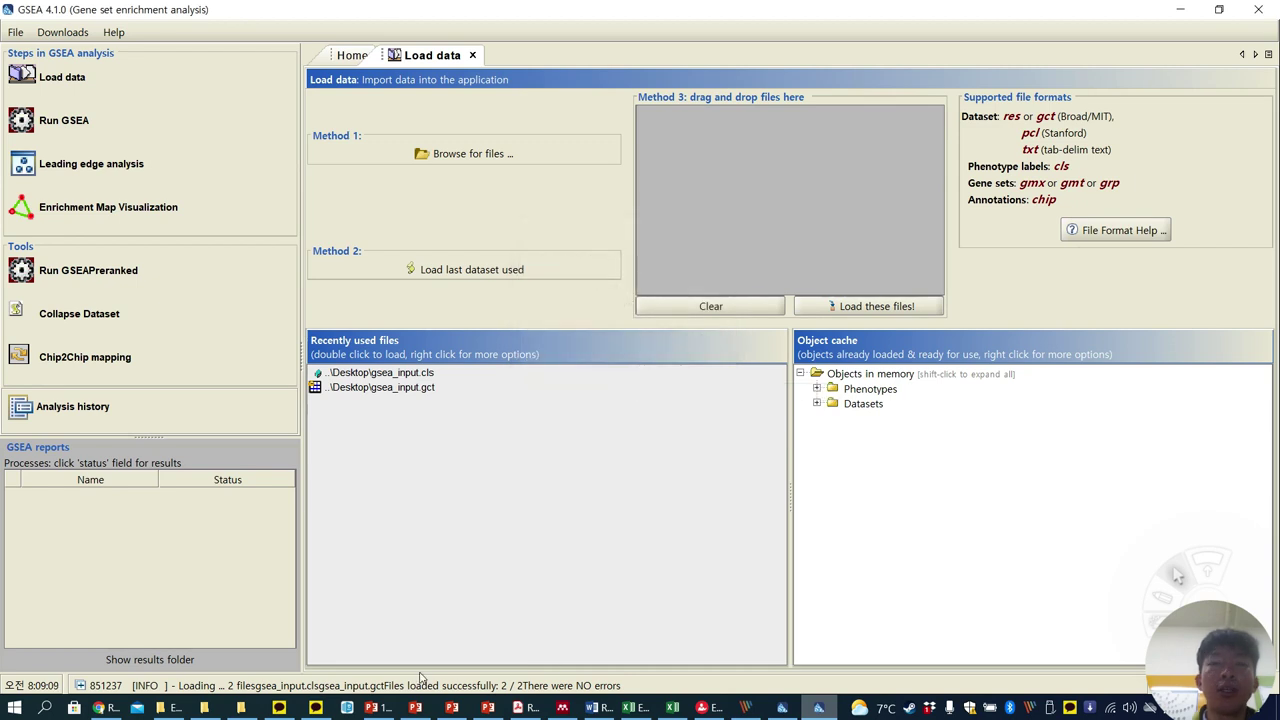
Look up the Run GSEA parameter instructions in the PDF guide and open Run GSEA
left_click(533, 708)
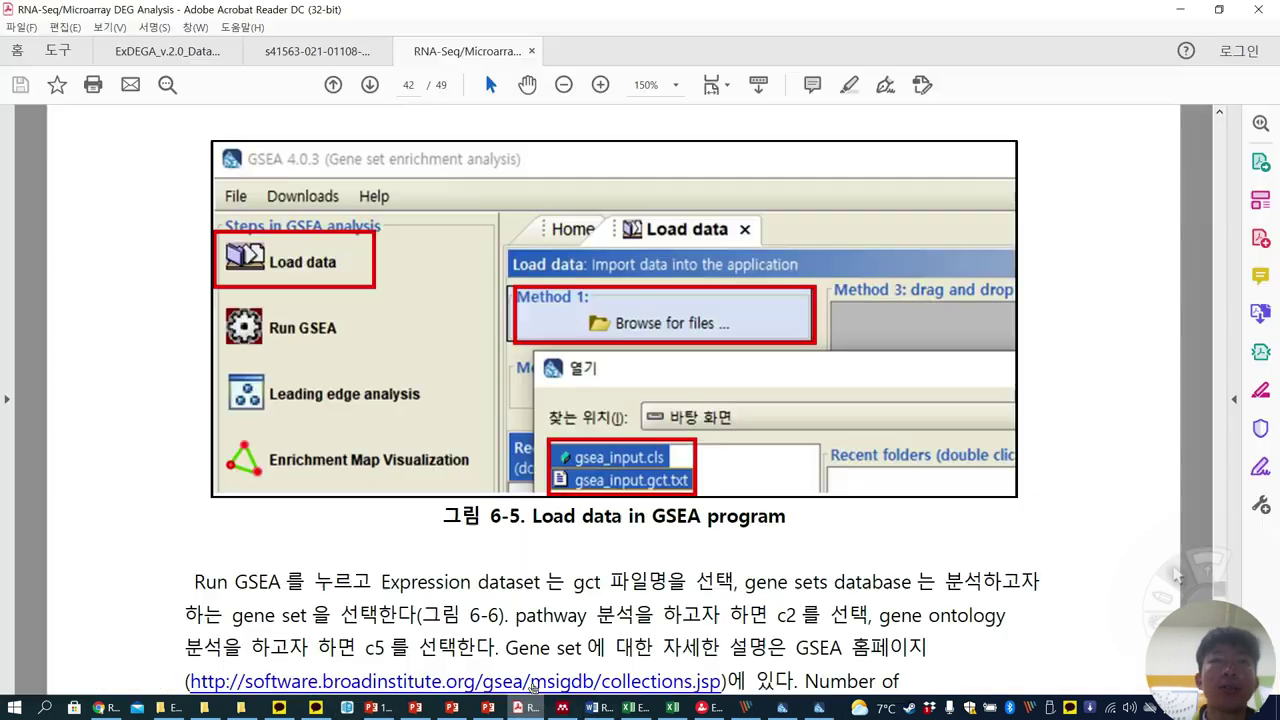
scroll(606, 517, "down", 3)
scroll(606, 517, "down", 4)
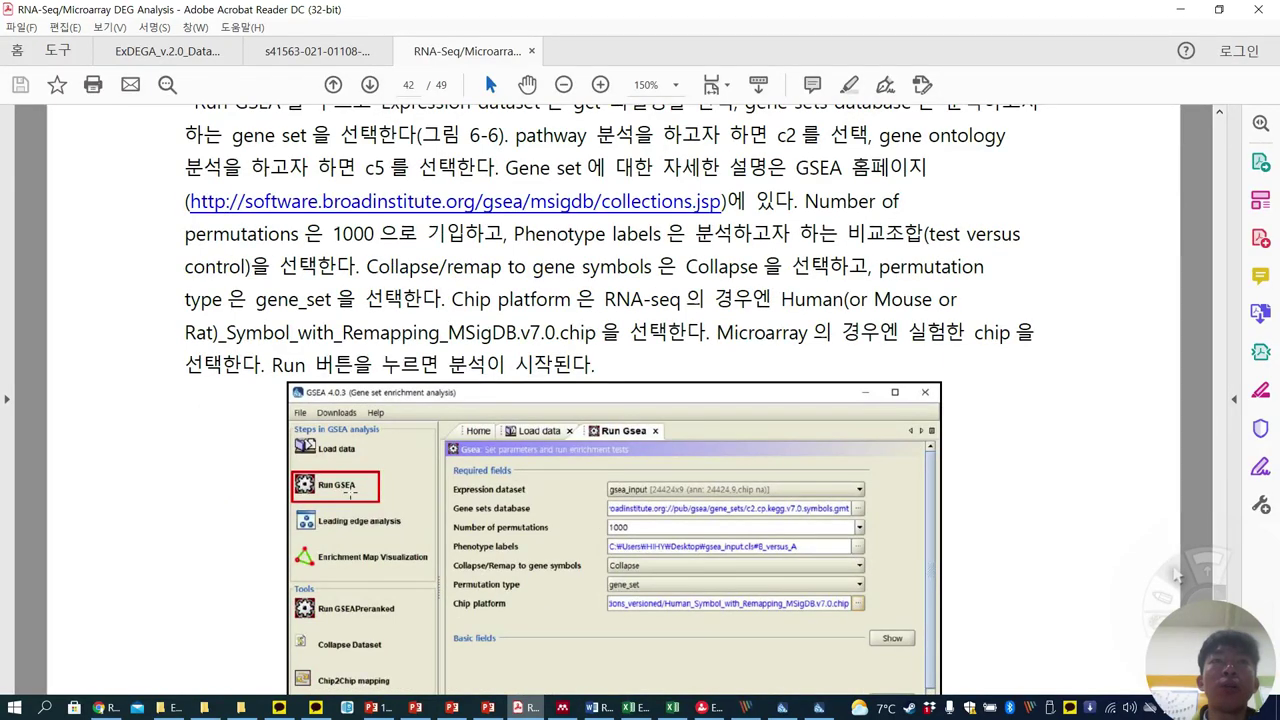
key("alt+Tab")
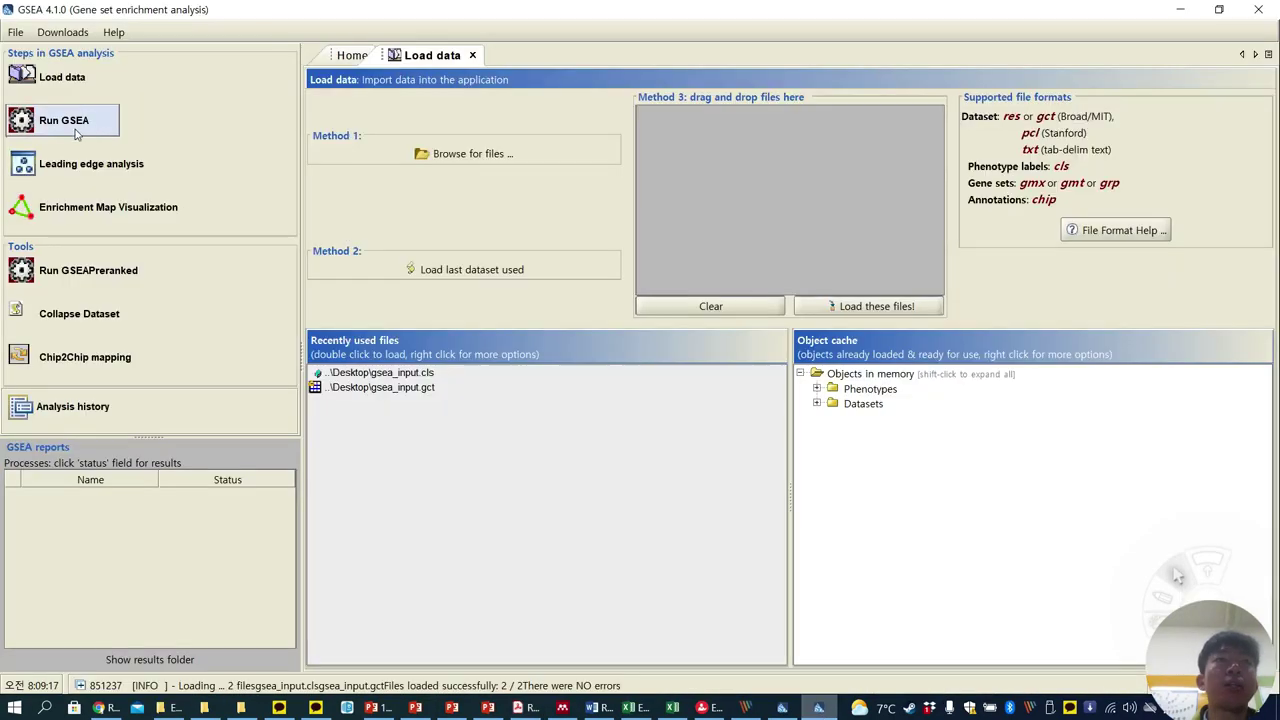
left_click(76, 132)
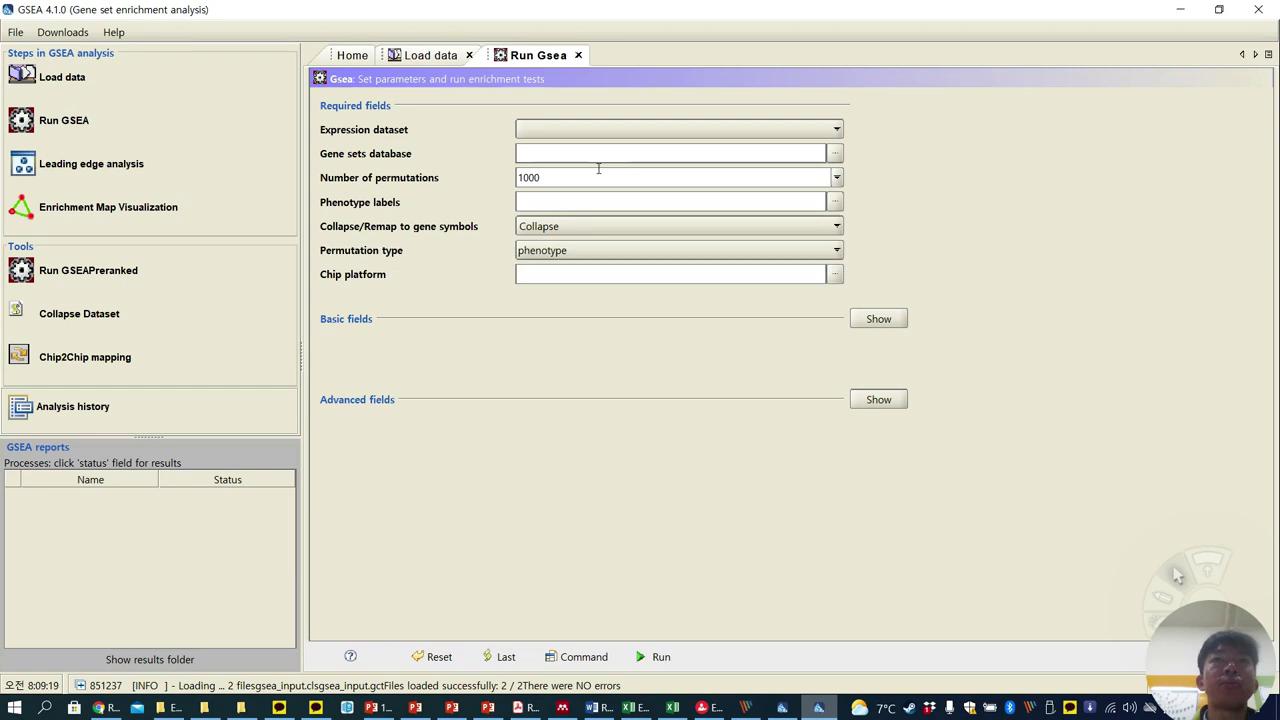
Choose gsea_input as the expression dataset for the GSEA run
left_click(676, 128)
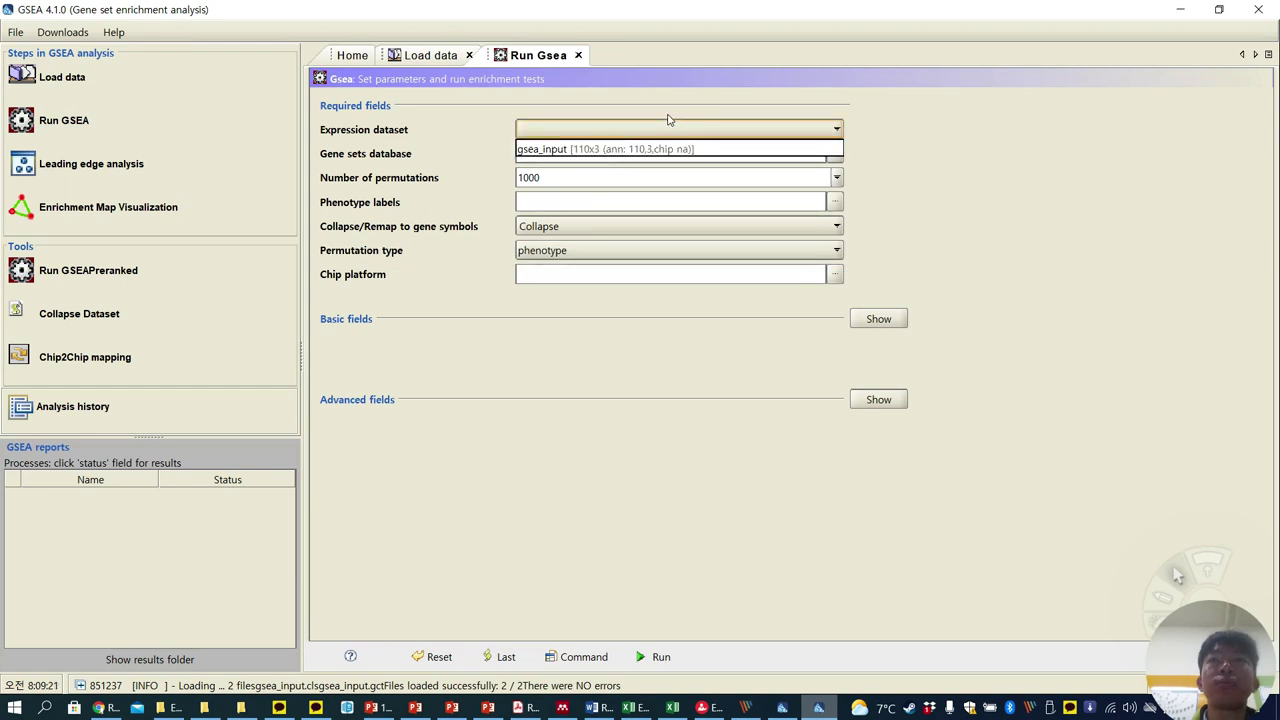
left_click(958, 168)
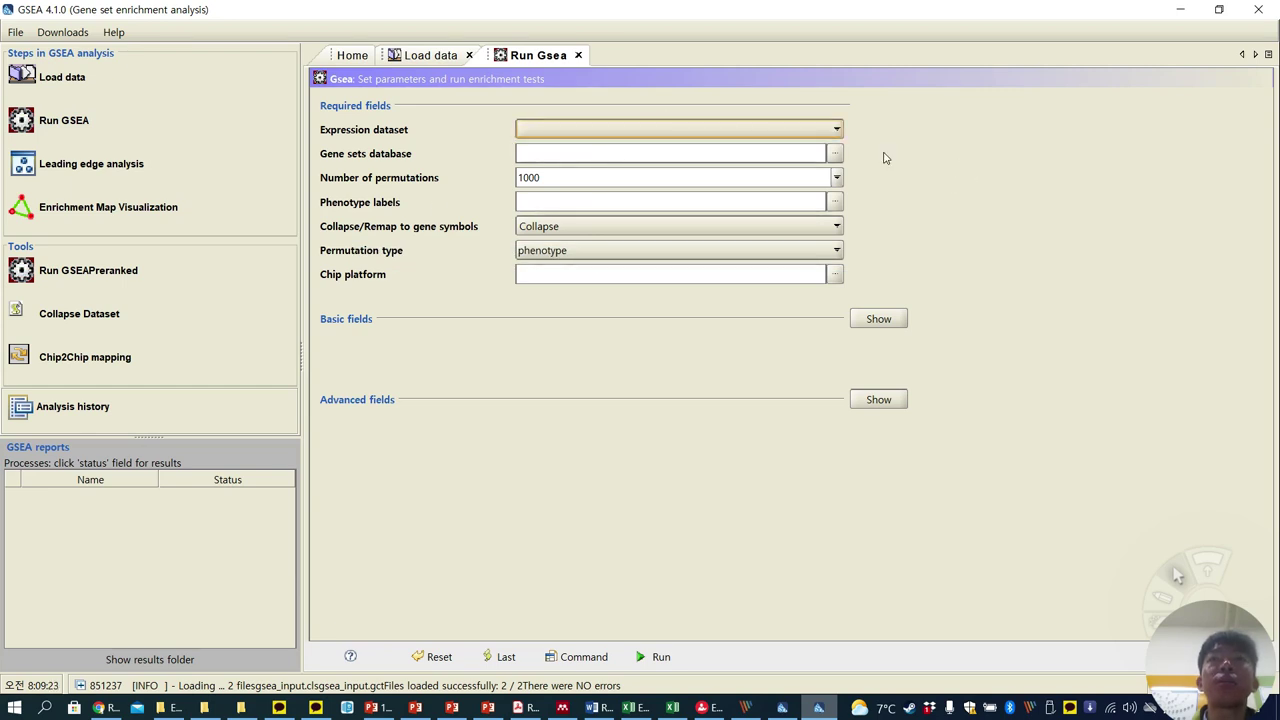
left_click(837, 130)
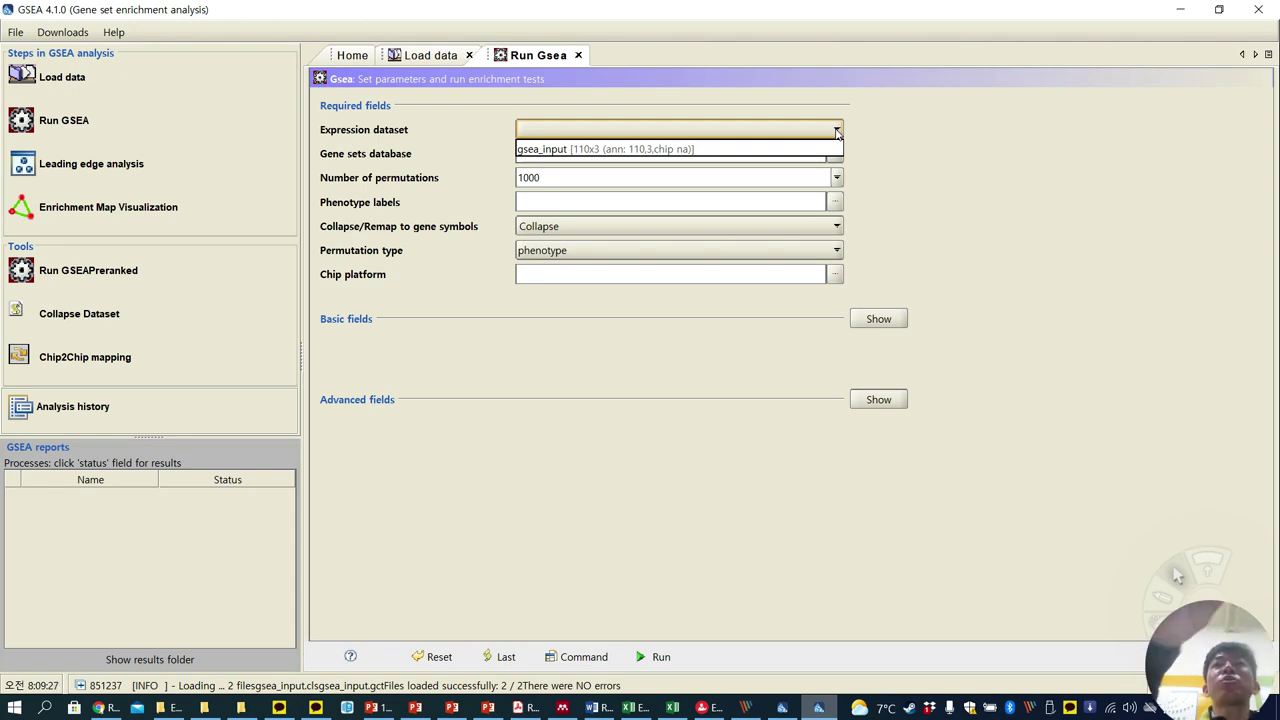
left_click(758, 149)
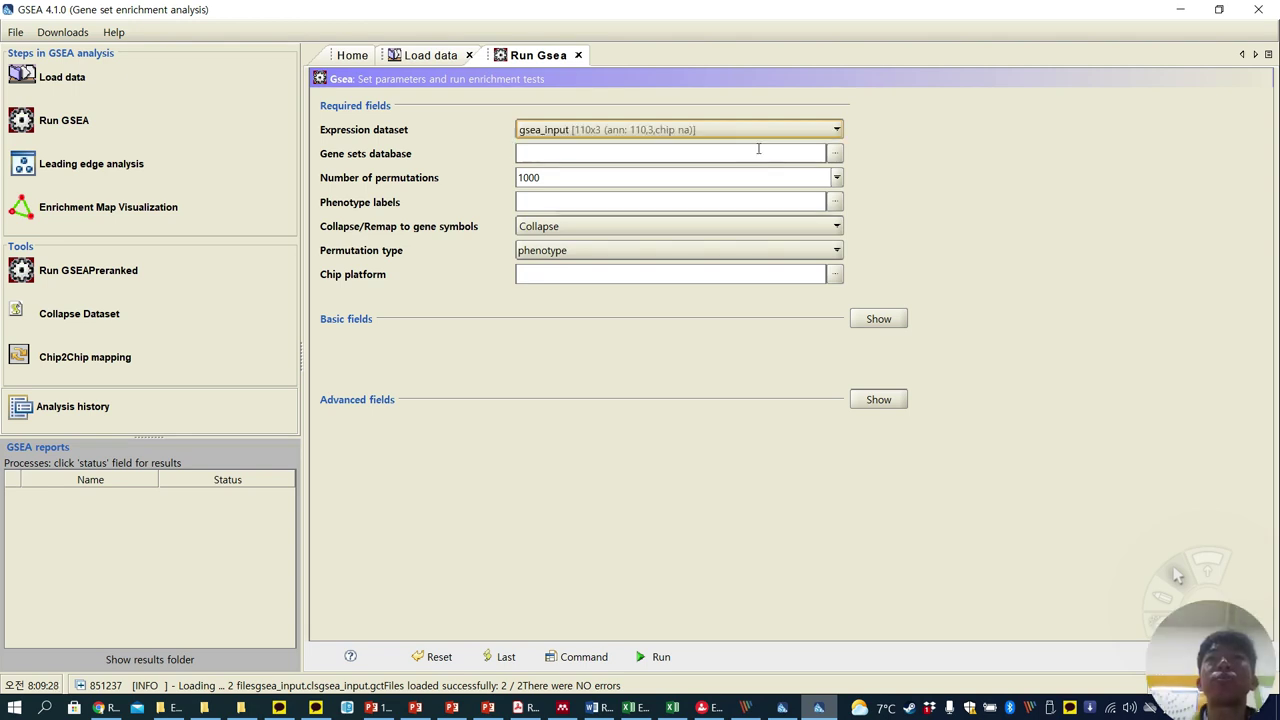
Open the gene set selection for the gene sets database and move its dialog clear of the required fields
left_click(836, 154)
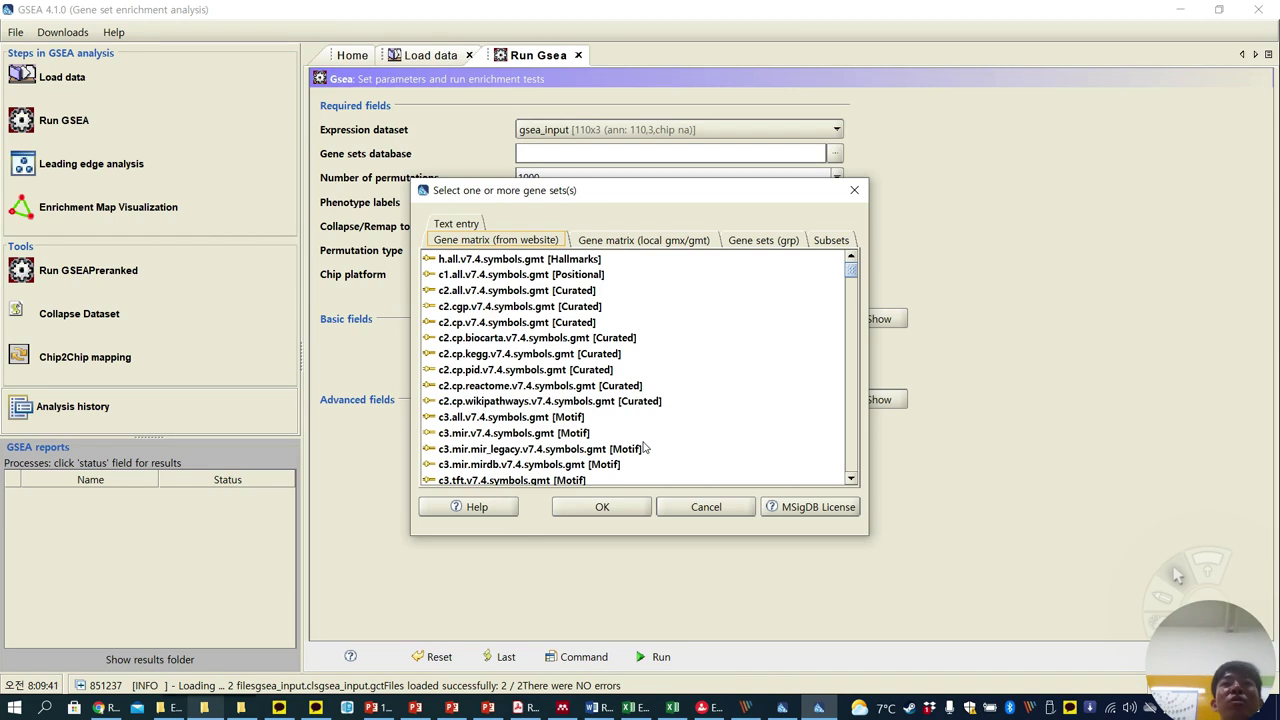
left_click_drag(613, 196, 714, 198)
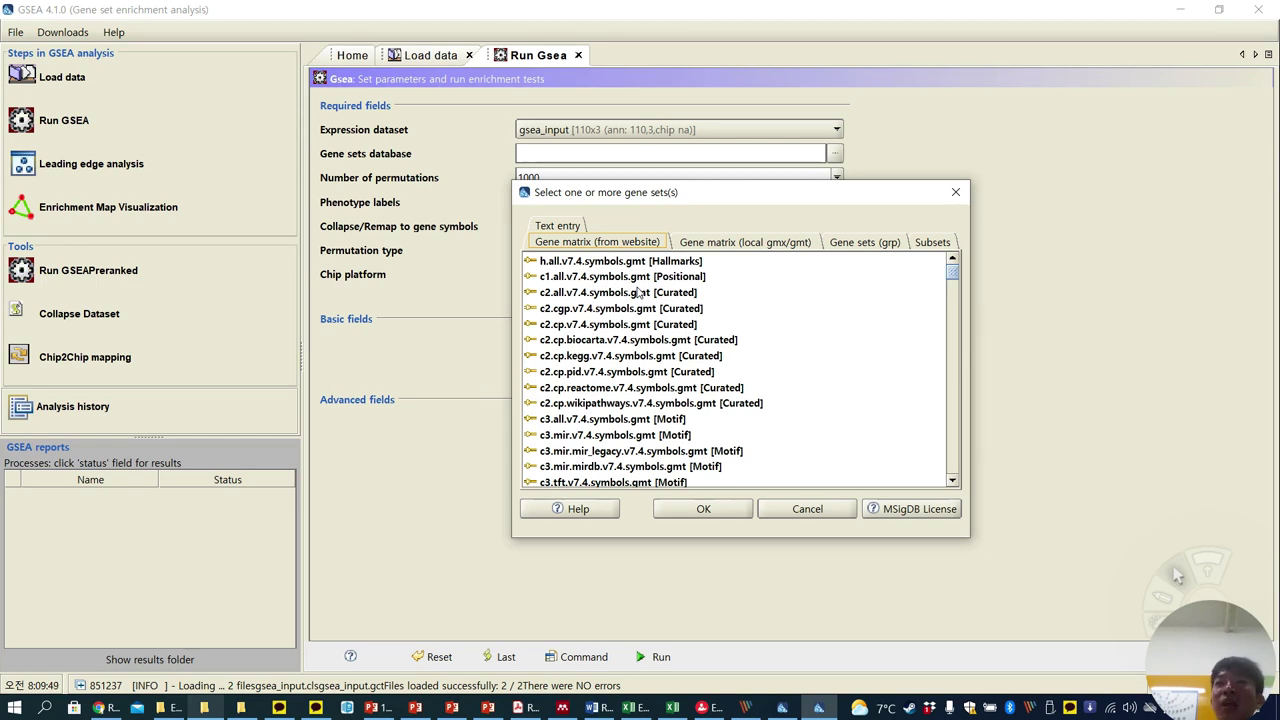
left_click_drag(669, 204, 720, 200)
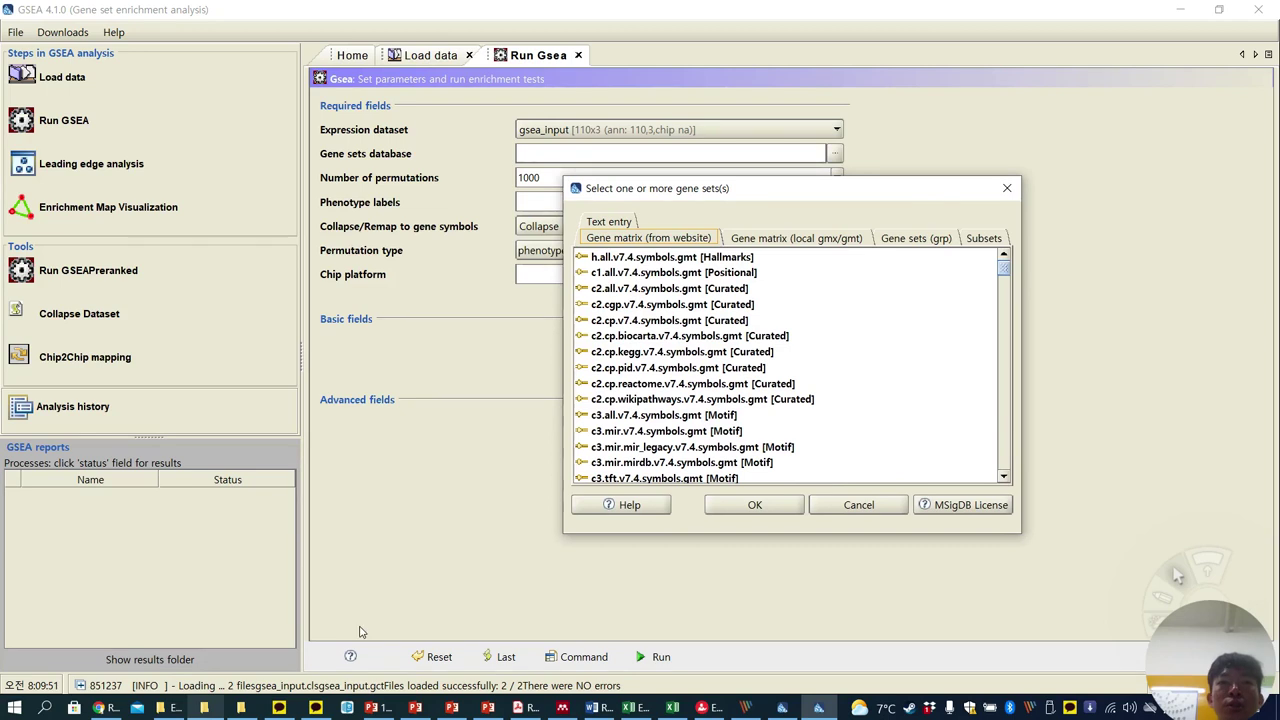
Open the MSigDB collections web page linked in the PDF guide to read about the gene set collections
left_click(519, 708)
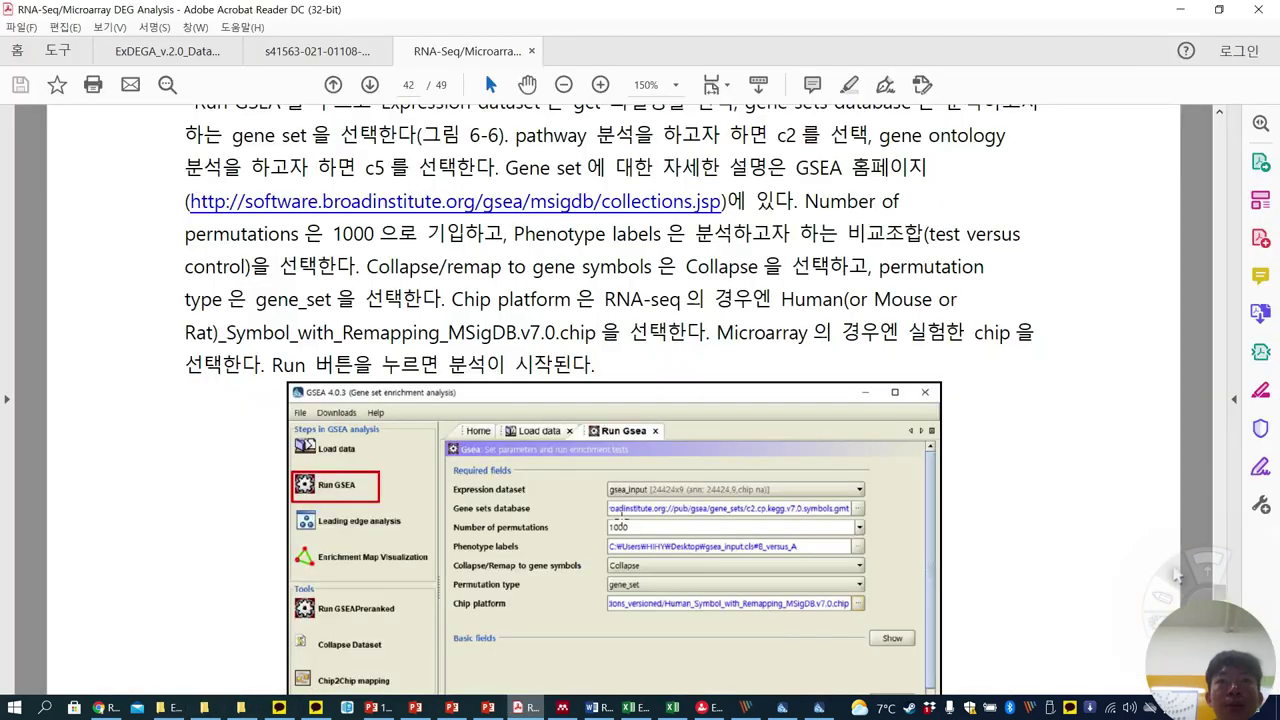
left_click(641, 201)
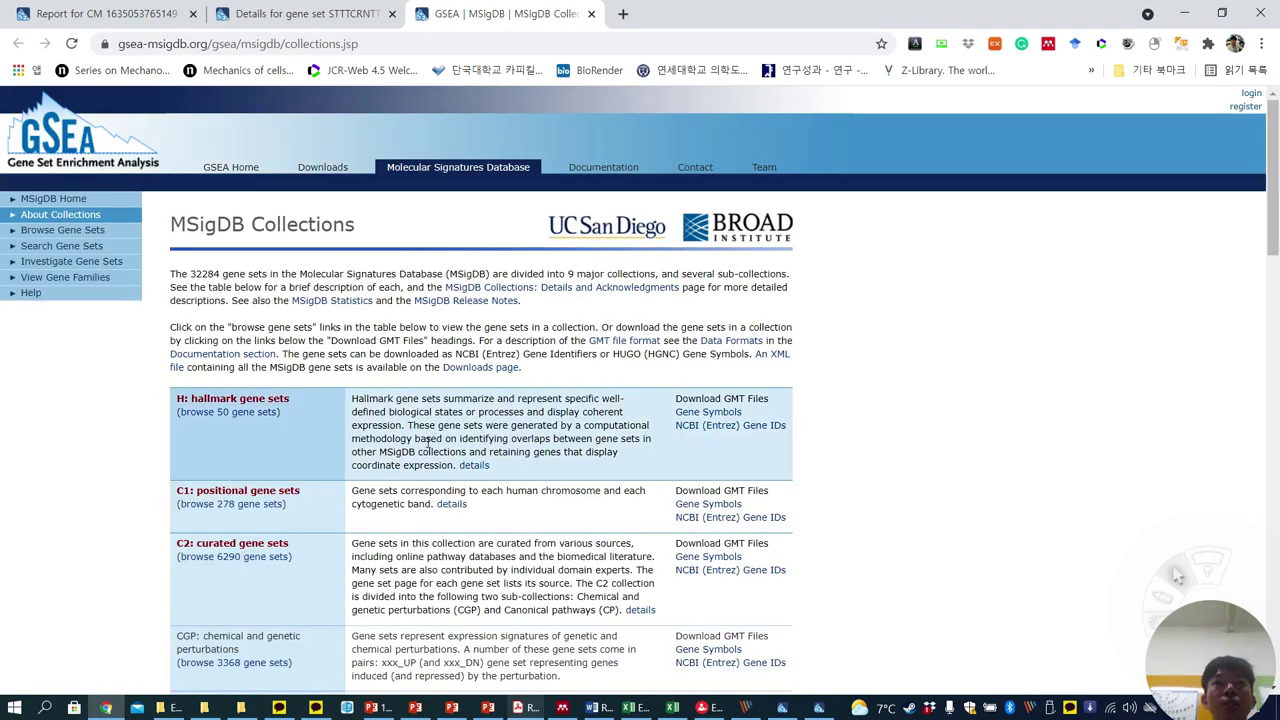
scroll(152, 333, "down", 1)
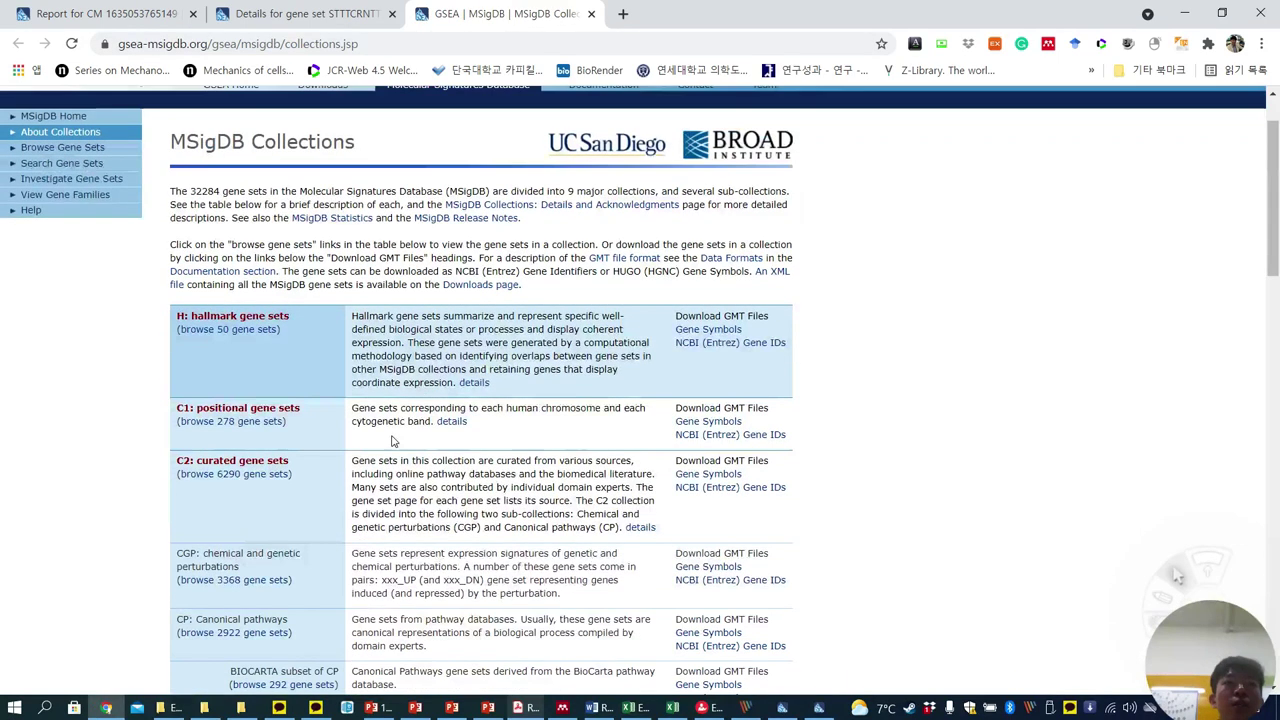
Browse the H hallmark gene sets on MSigDB and return to the collections overview
left_click(266, 331)
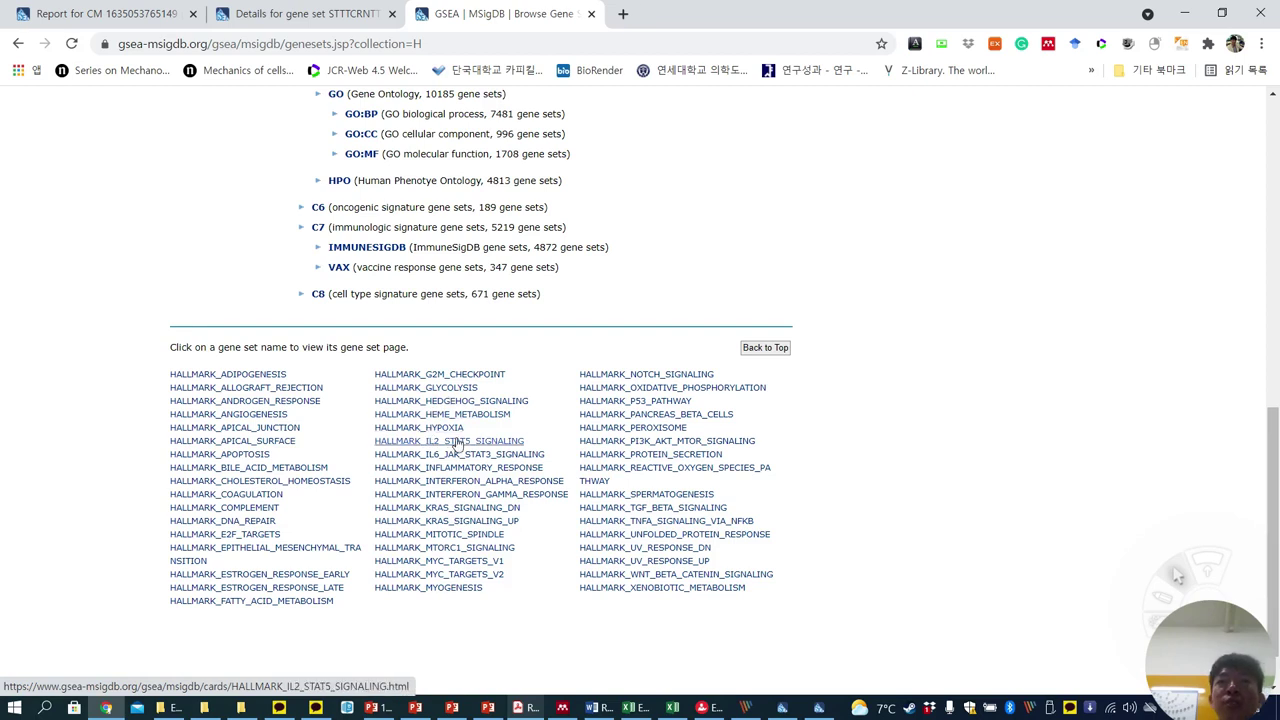
left_click(365, 14)
left_click(445, 14)
left_click(18, 43)
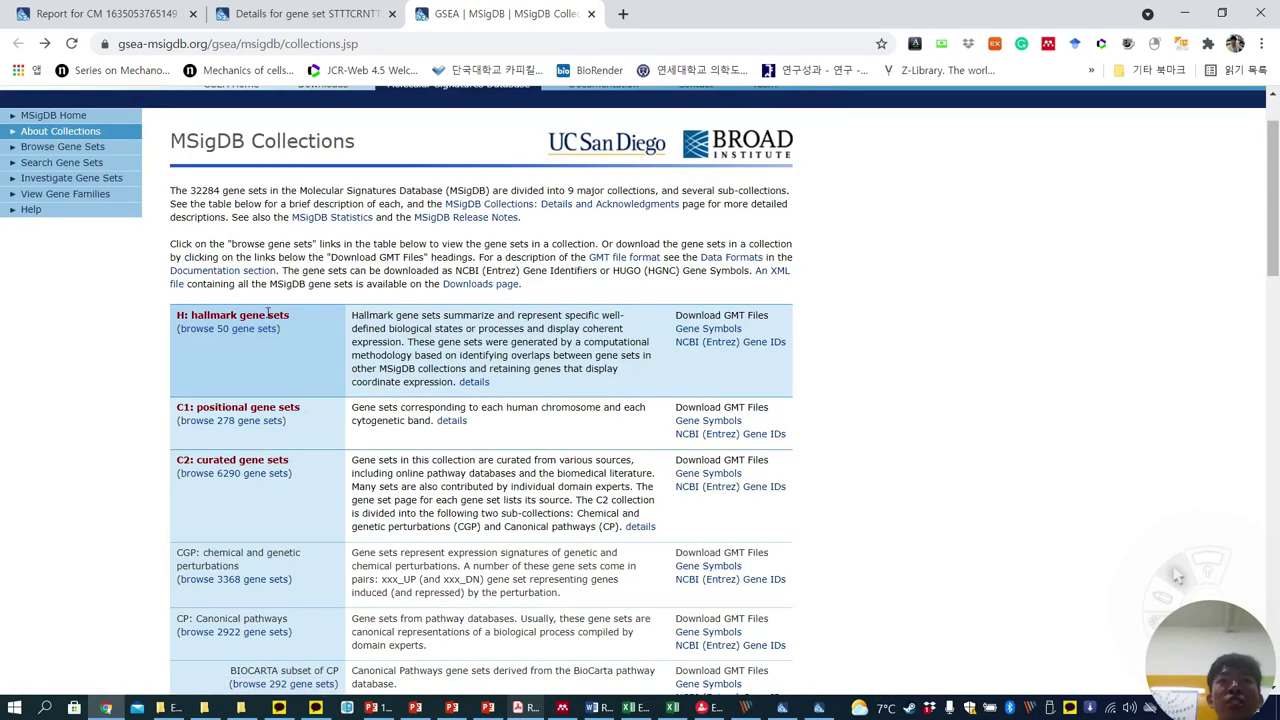
Browse the C1 positional gene sets, compare with the example enrichment plot, and return to the overview to examine the C2 curated subsets
scroll(323, 388, "down", 1)
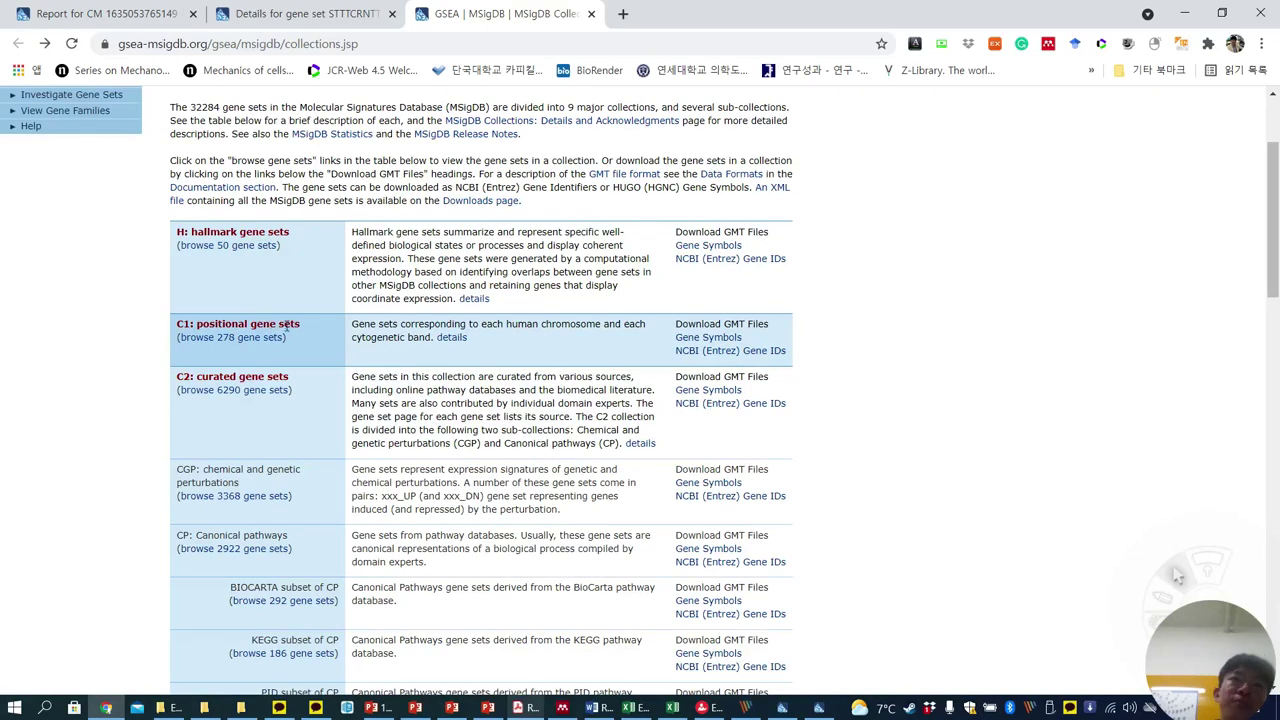
left_click(275, 337)
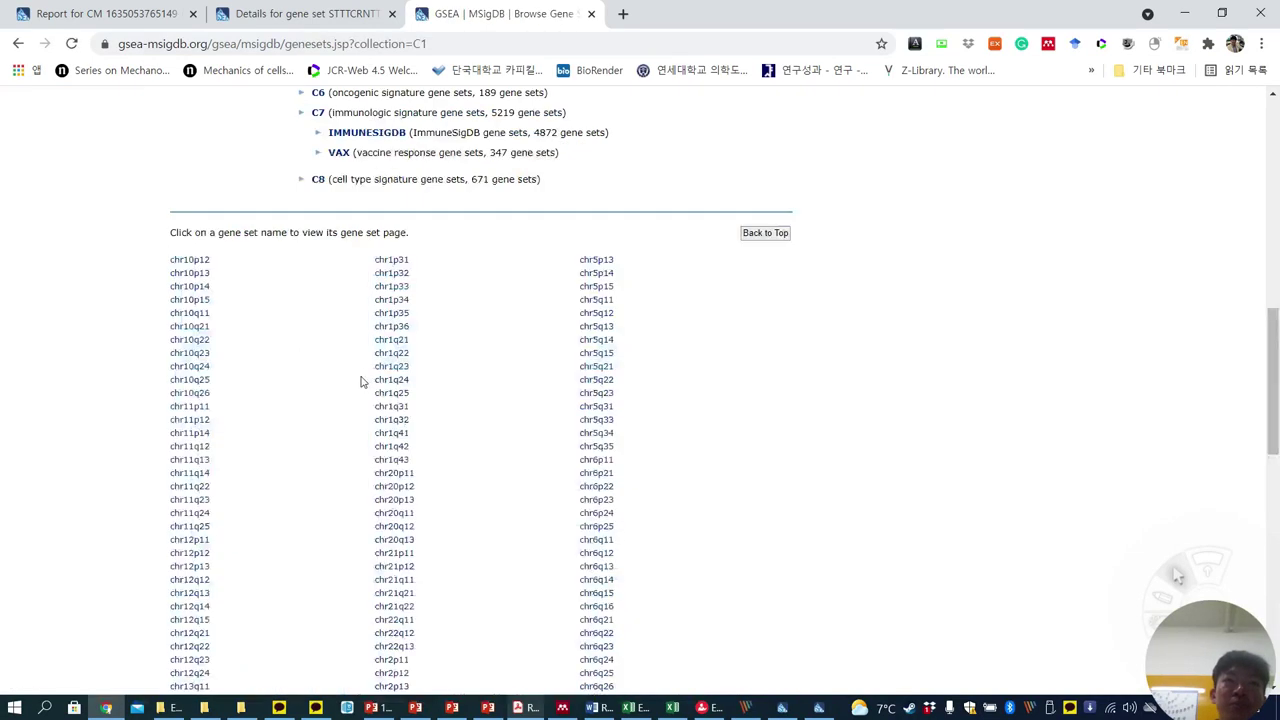
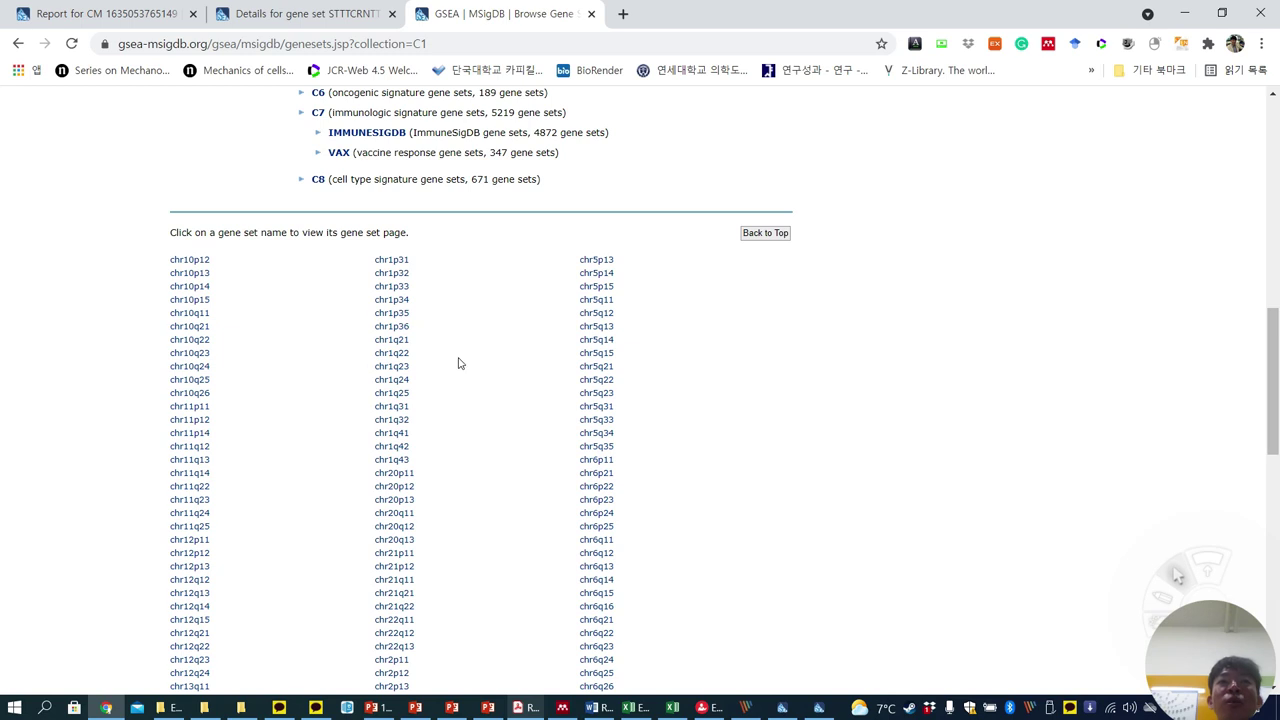
left_click(320, 13)
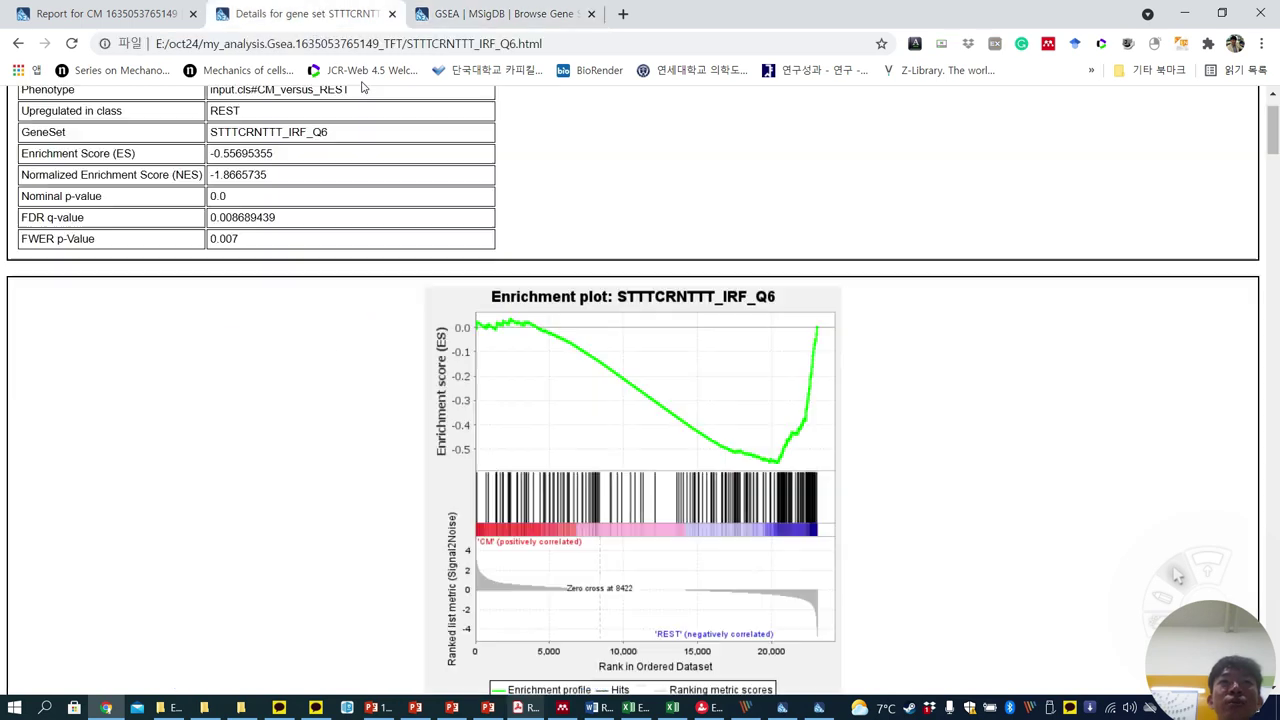
left_click(445, 10)
left_click(17, 44)
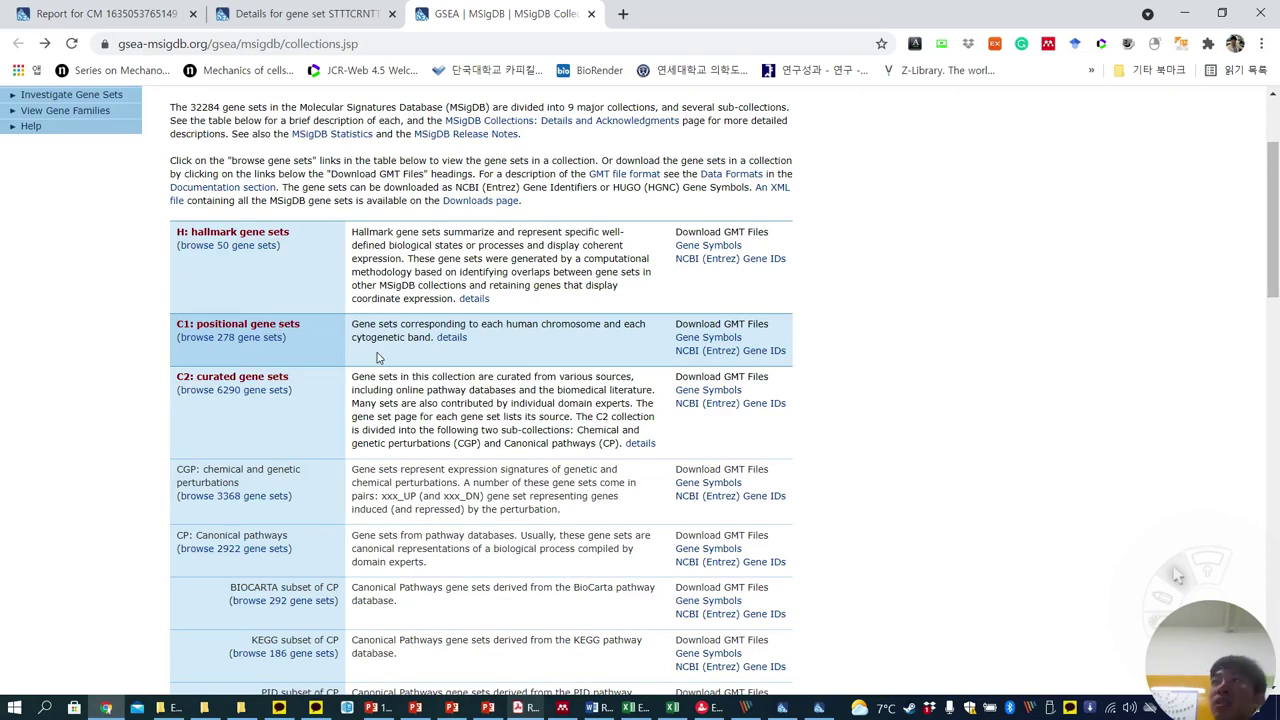
scroll(380, 365, "down", 1)
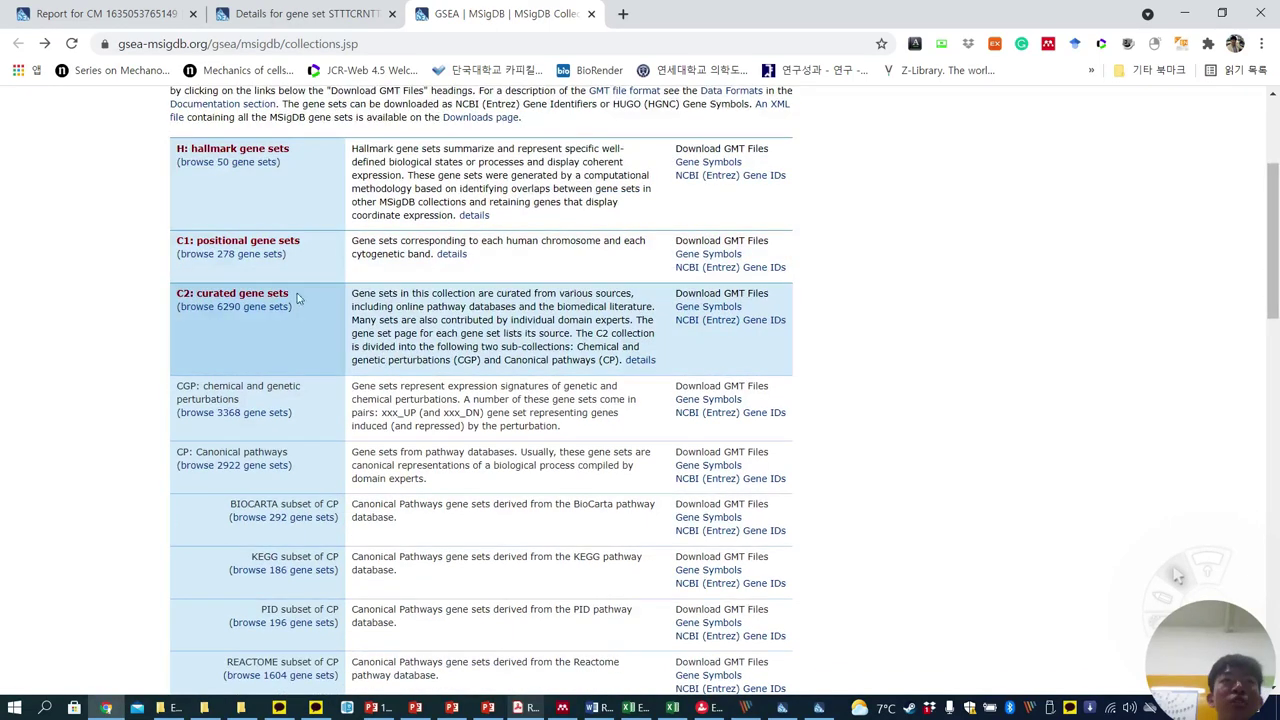
scroll(261, 329, "down", 1)
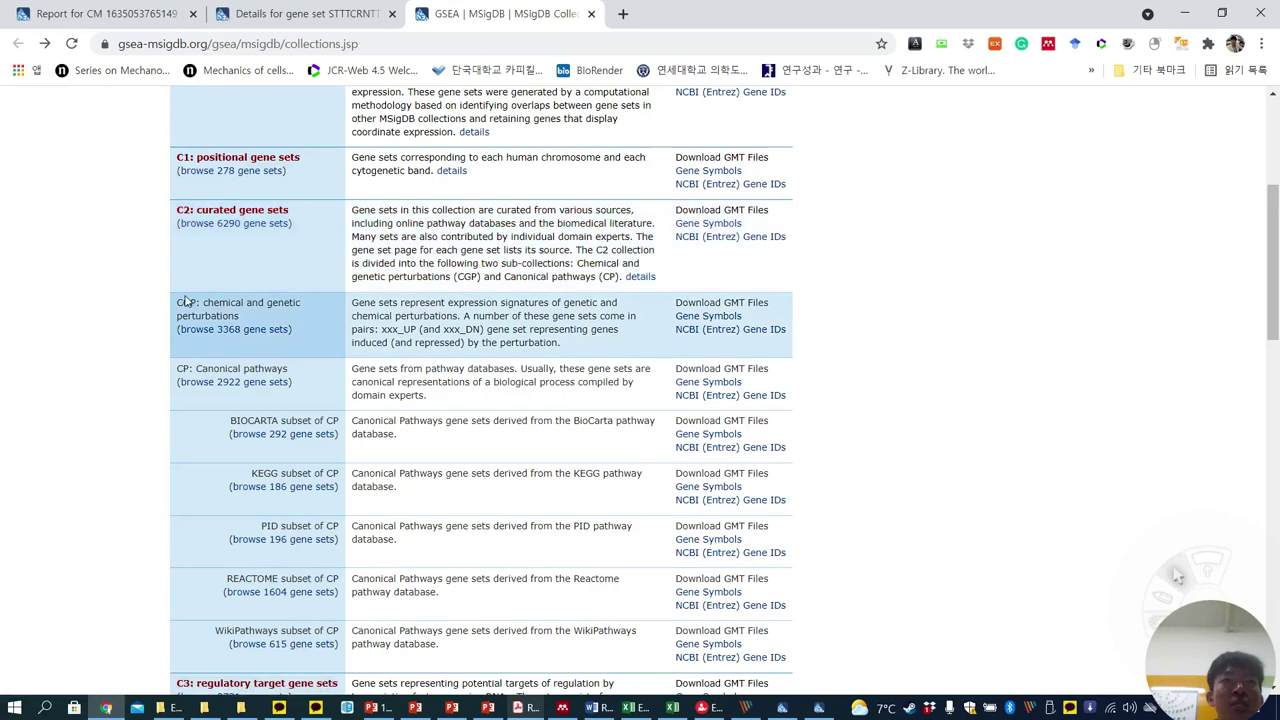
Browse the gene sets of the C2 CGP chemical and genetic perturbations subset and return to the collections overview
scroll(183, 315, "down", 1)
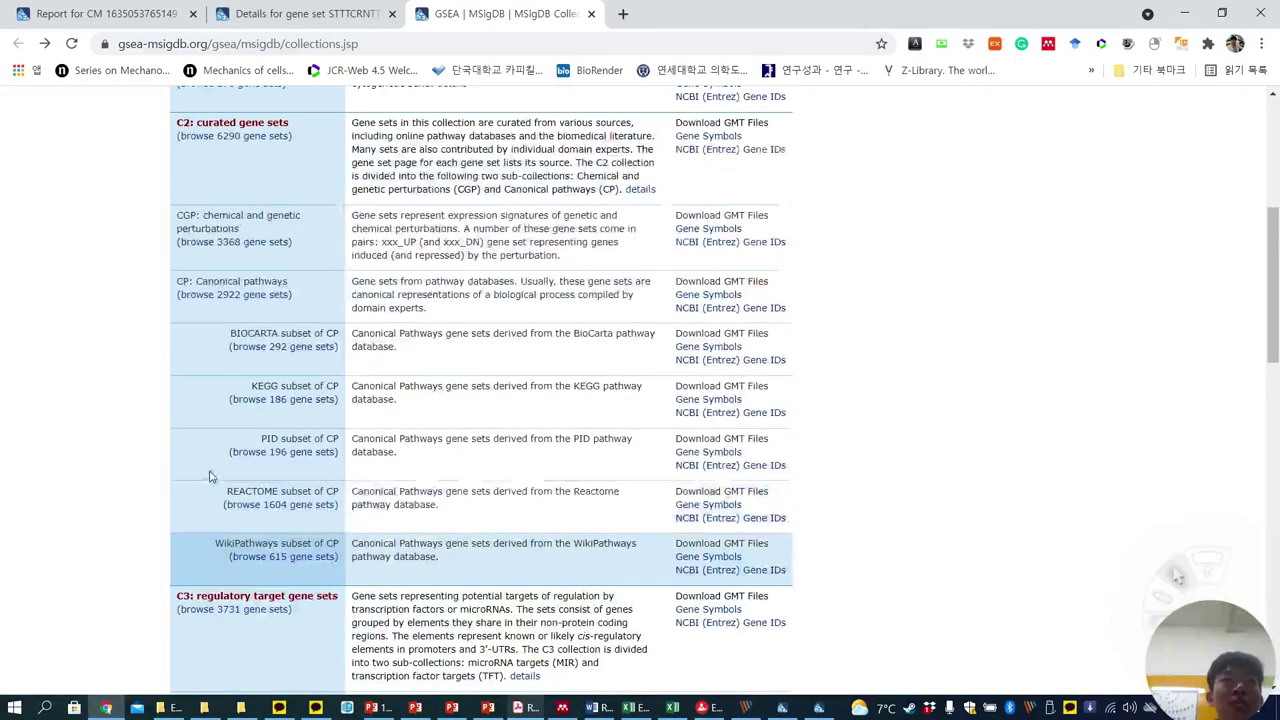
scroll(280, 260, "up", 1)
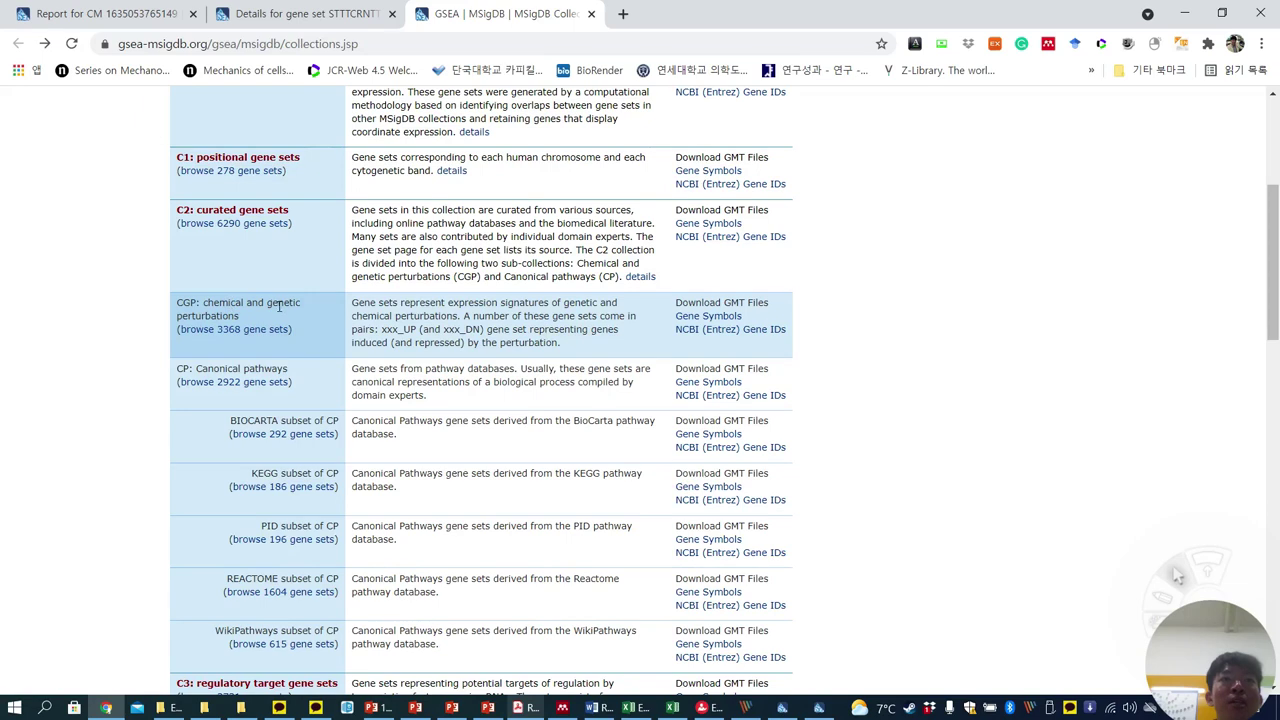
left_click(236, 330)
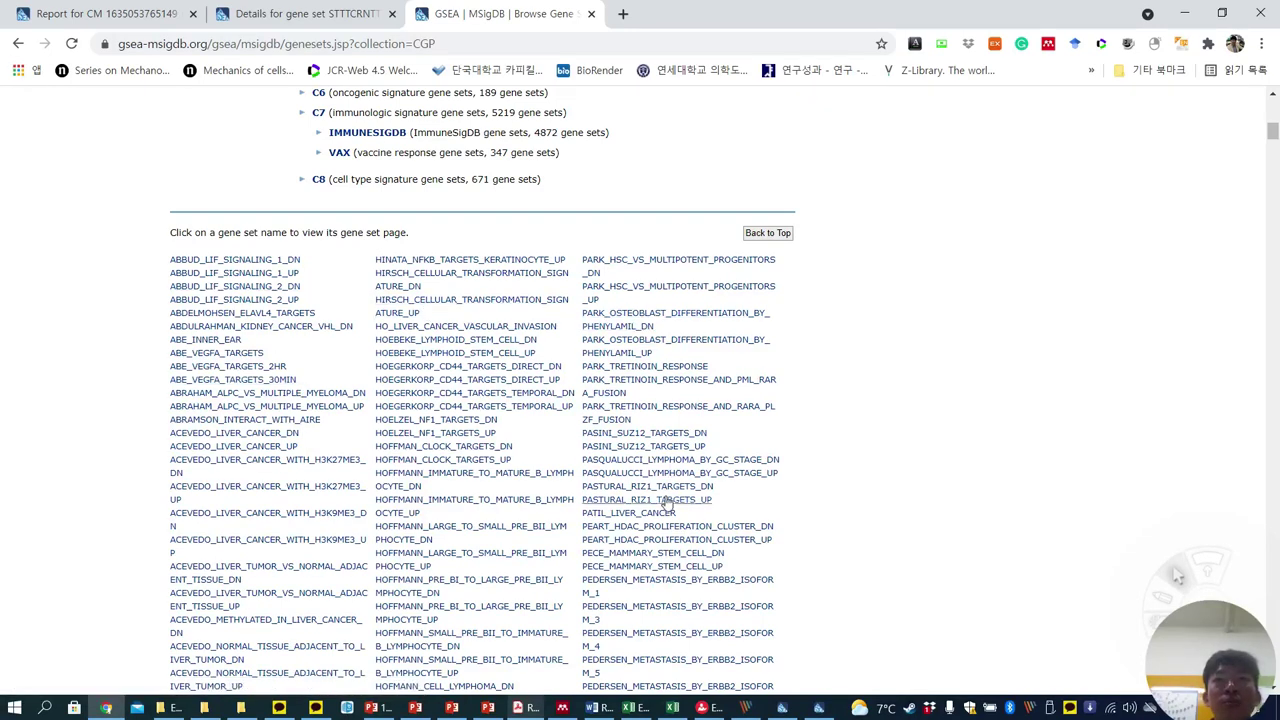
scroll(668, 505, "down", 1)
scroll(668, 505, "down", 3)
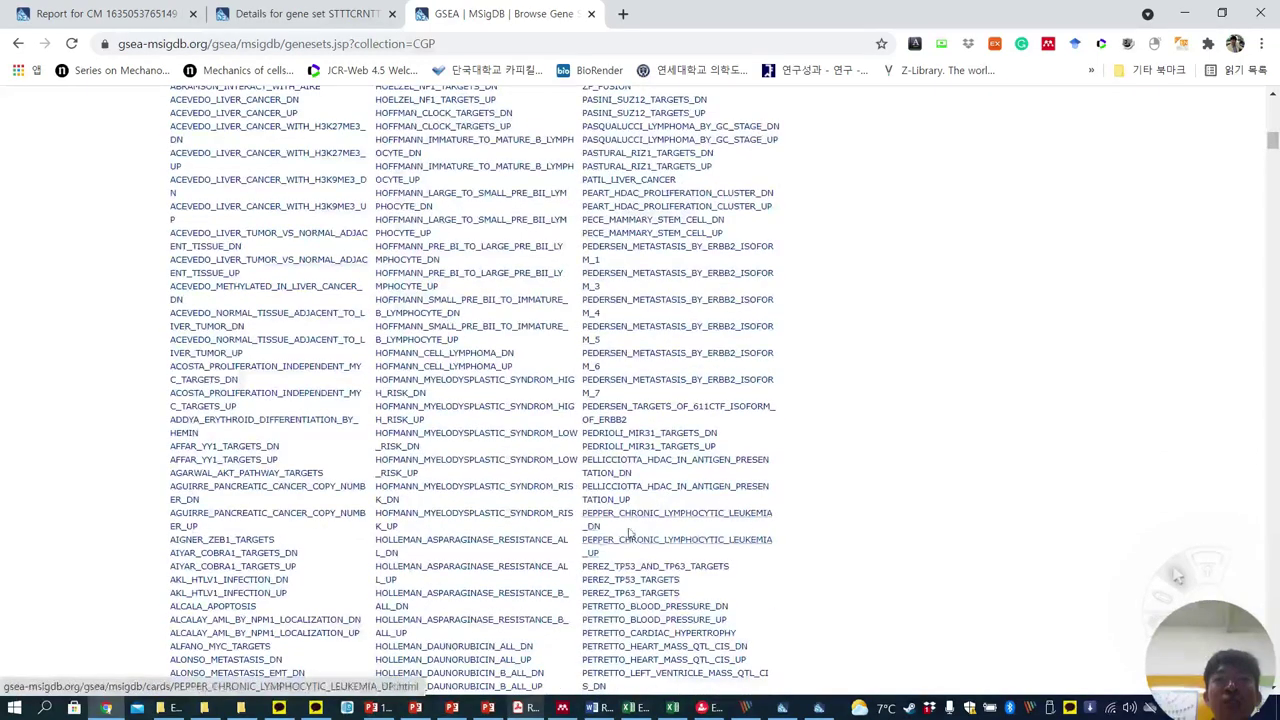
scroll(480, 630, "down", 1)
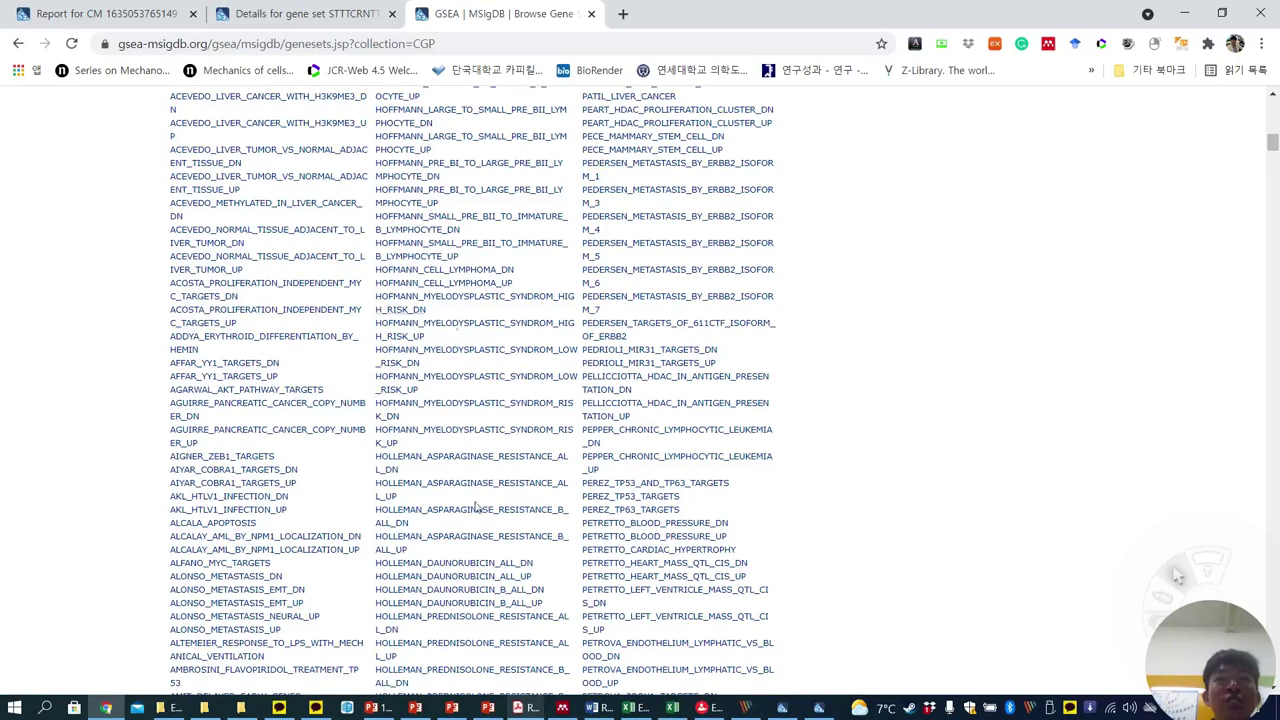
left_click(17, 44)
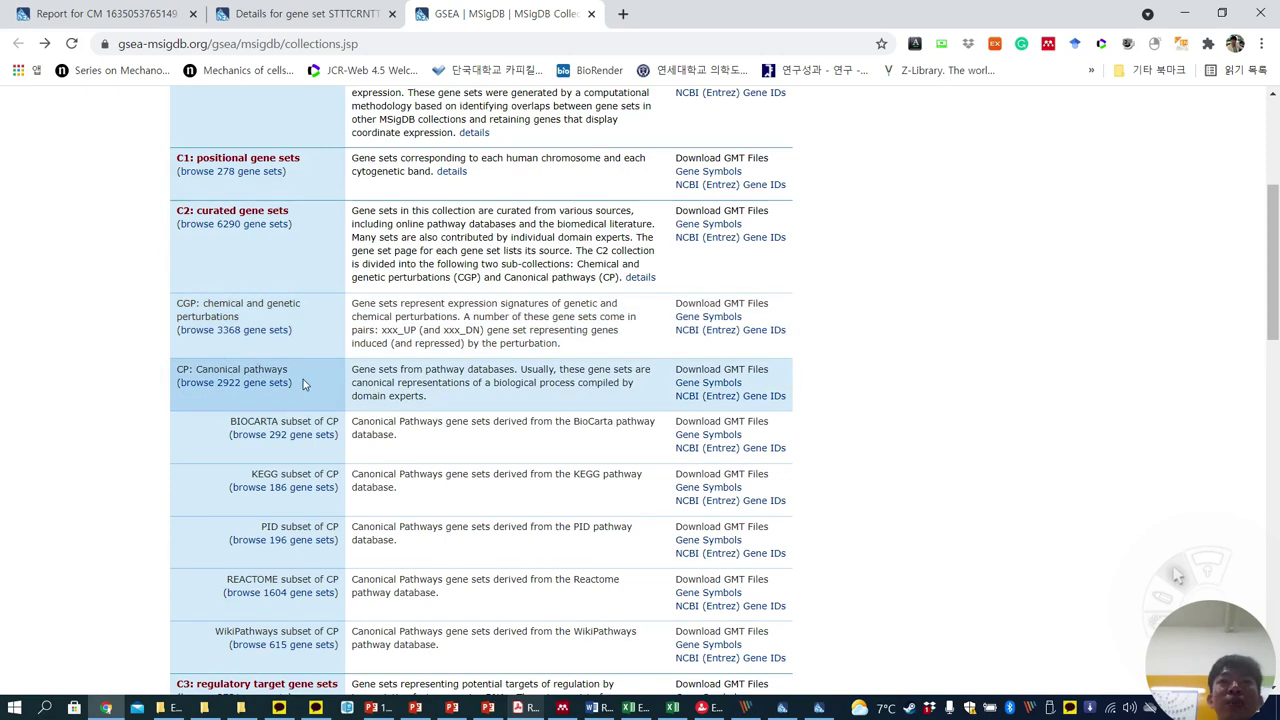
Browse the CP canonical pathways gene sets, search the page for "yap", and return to the collections overview
left_click(272, 386)
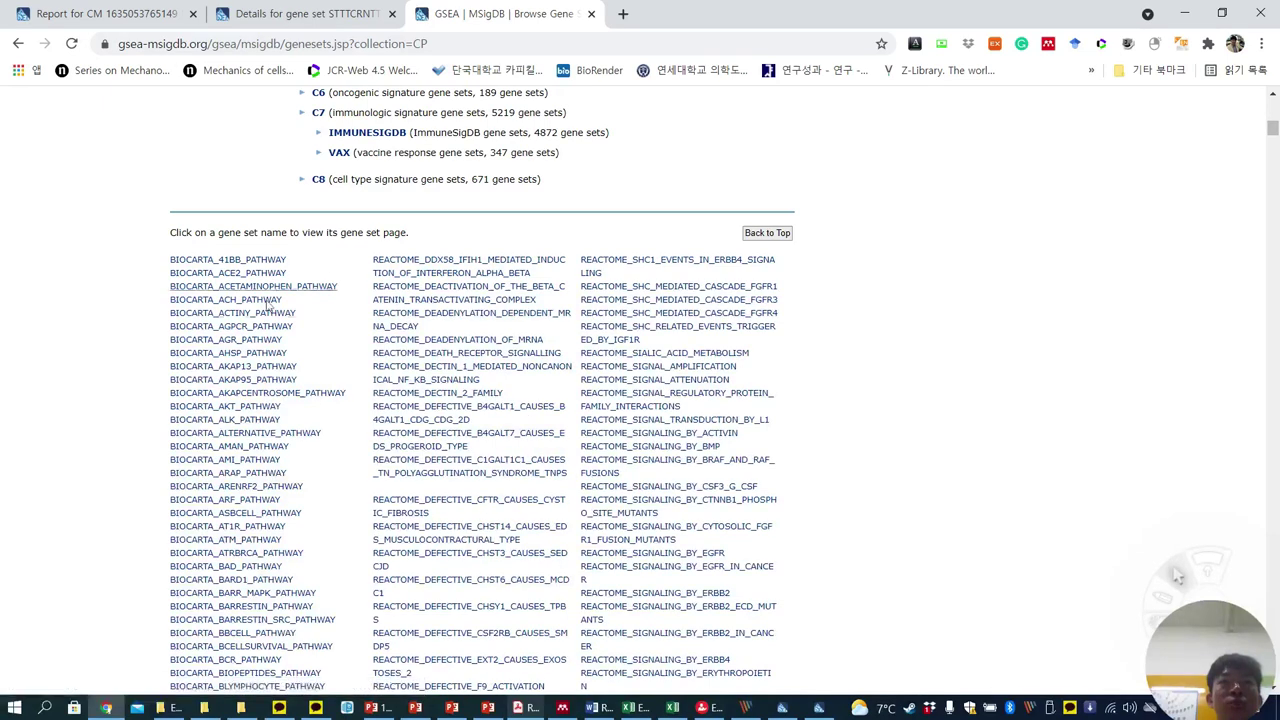
scroll(500, 510, "down", 3)
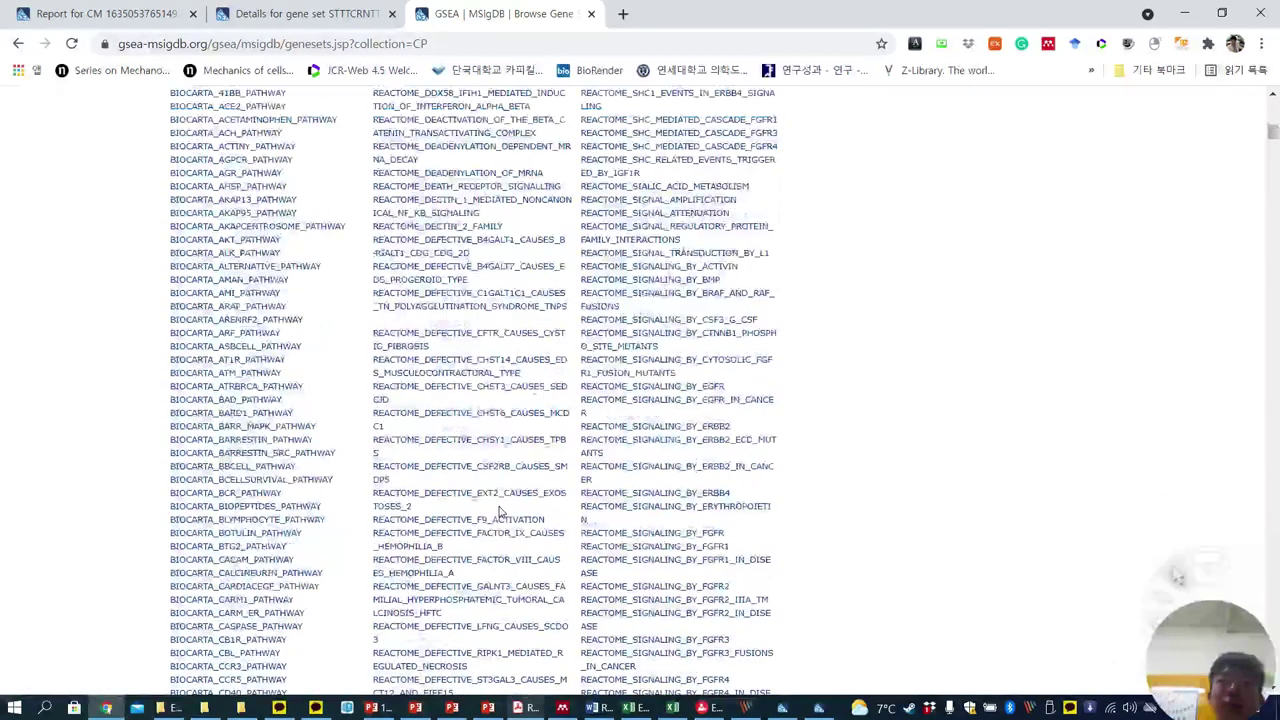
key("ctrl+f")
type("ta")
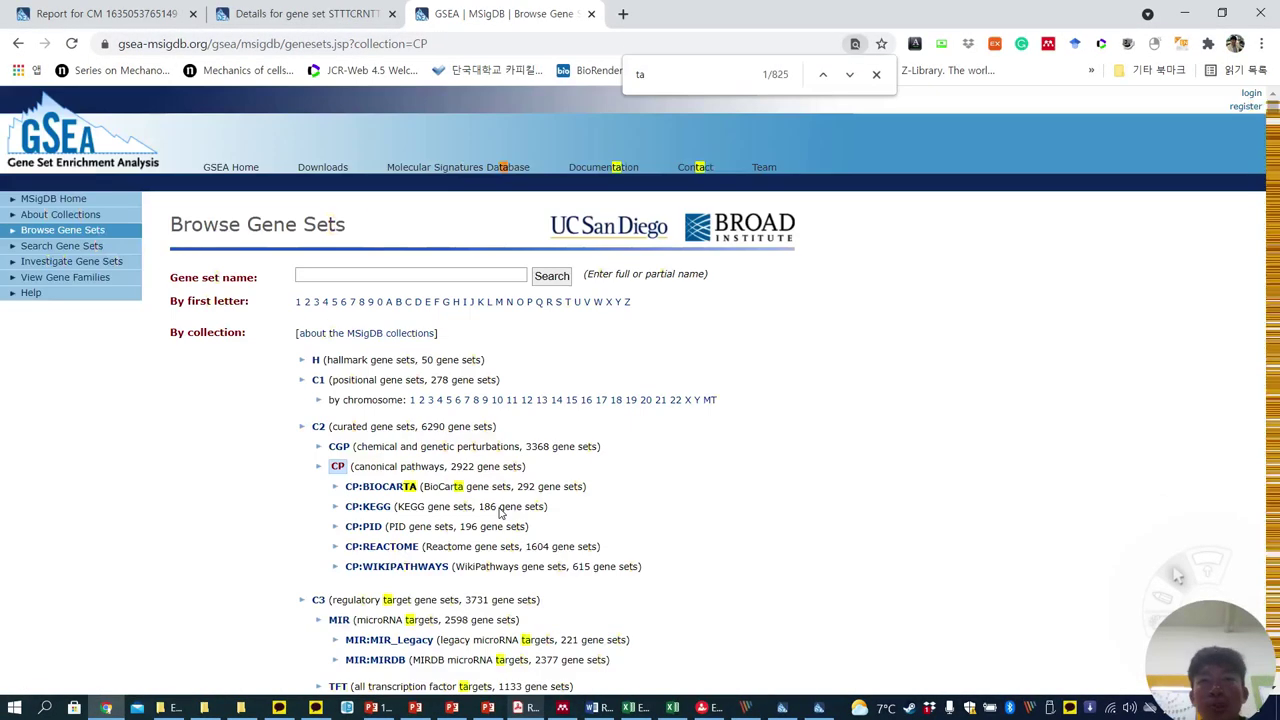
type("p")
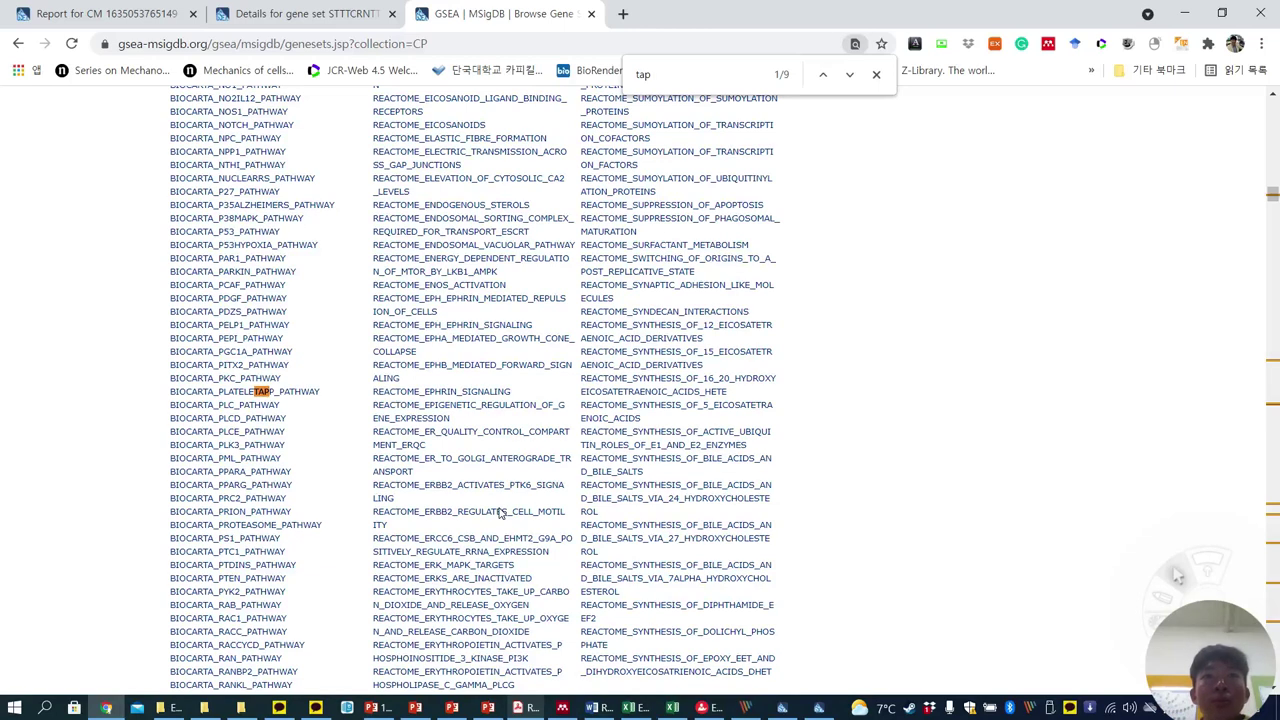
key("BackSpace")
key("BackSpace")
key("BackSpace")
type("yap")
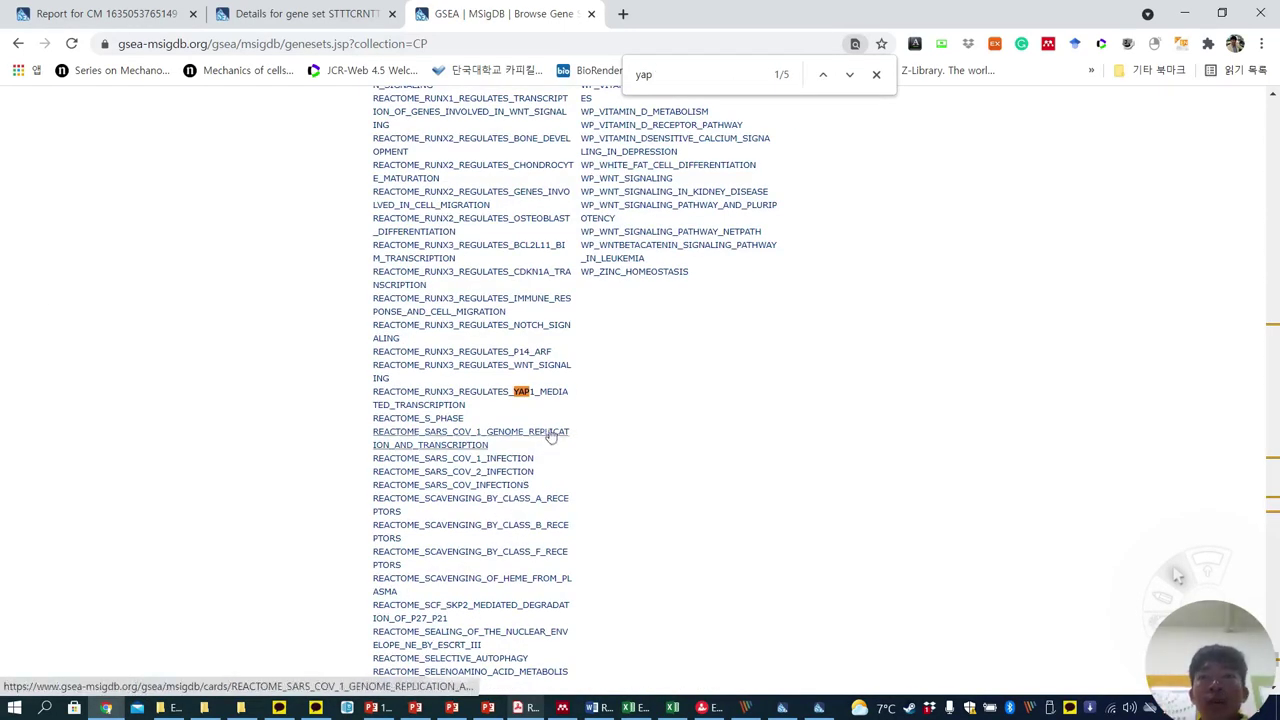
key("Return")
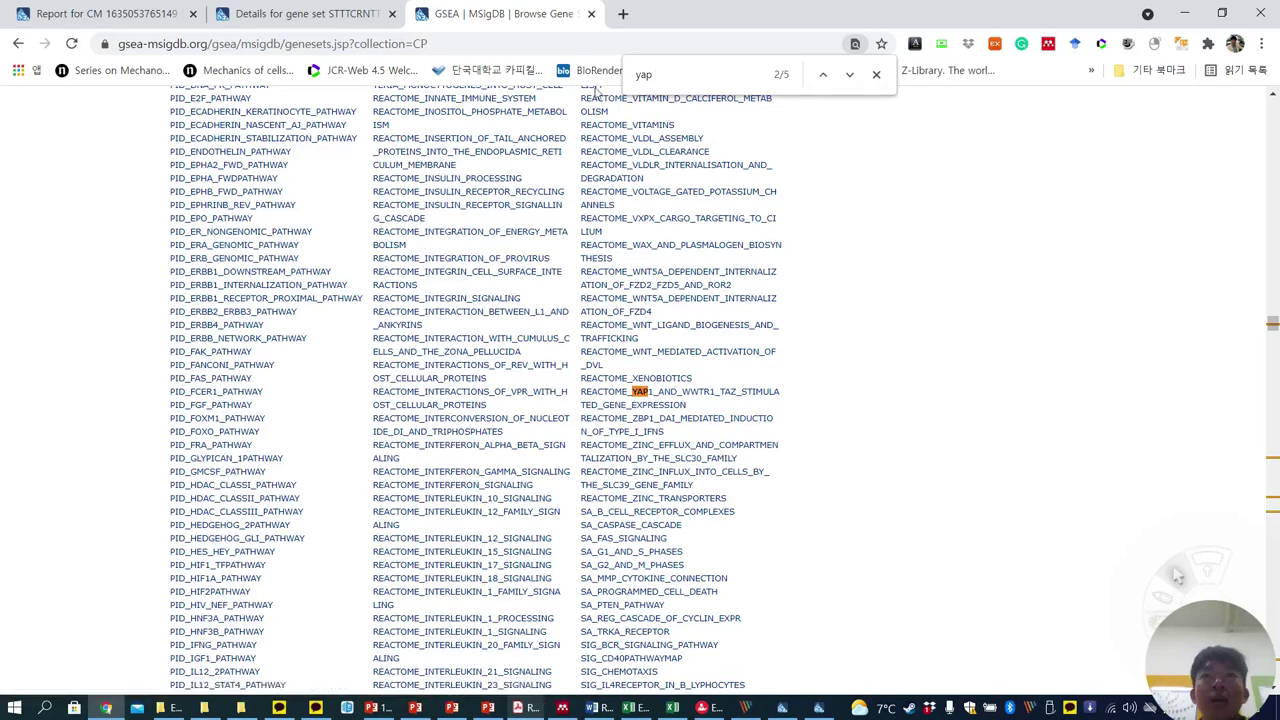
left_click(18, 44)
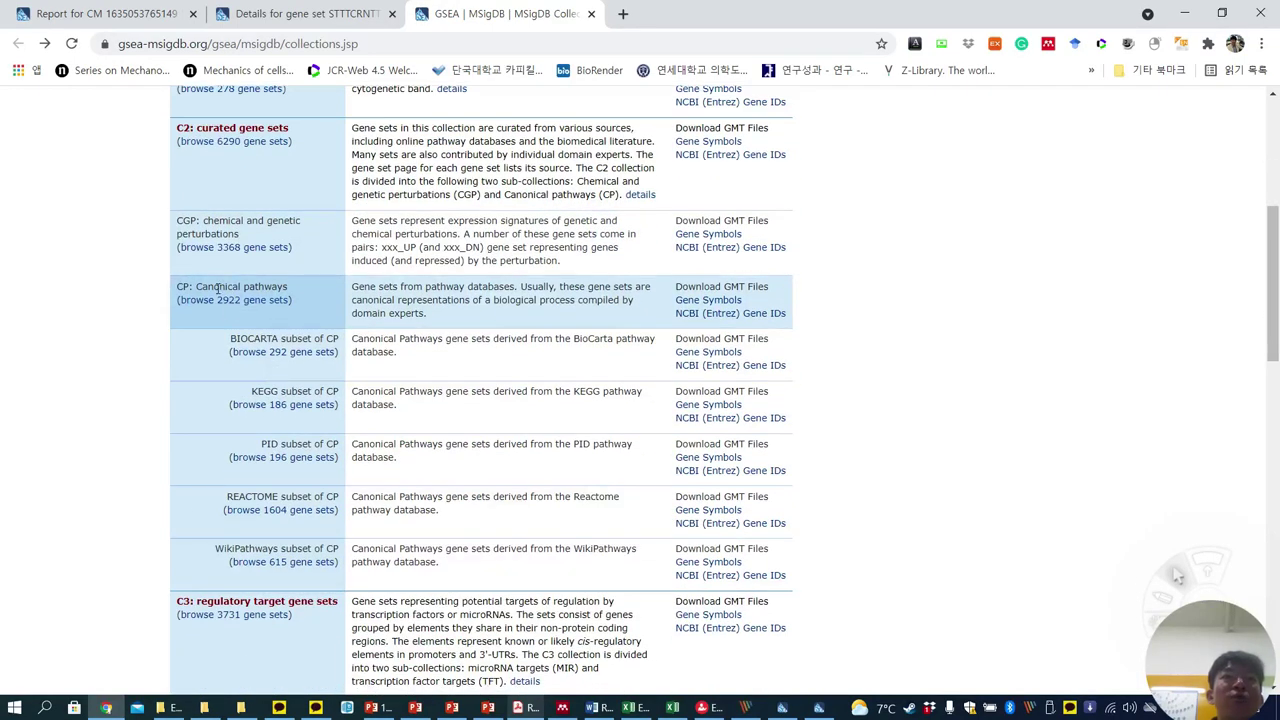
Examine the descriptions of the remaining CP subsets, the C3 regulatory target subsets and the C4 computational gene sets
scroll(220, 288, "down", 2)
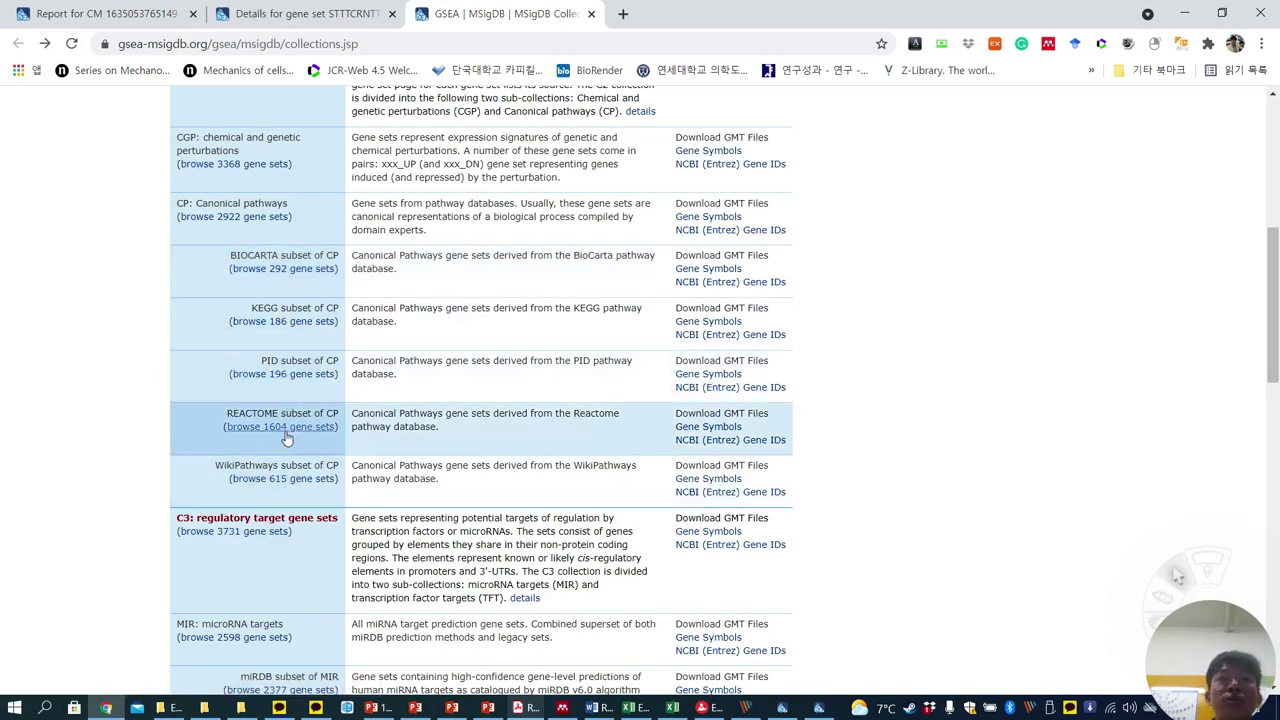
scroll(286, 438, "down", 1)
scroll(286, 438, "down", 1)
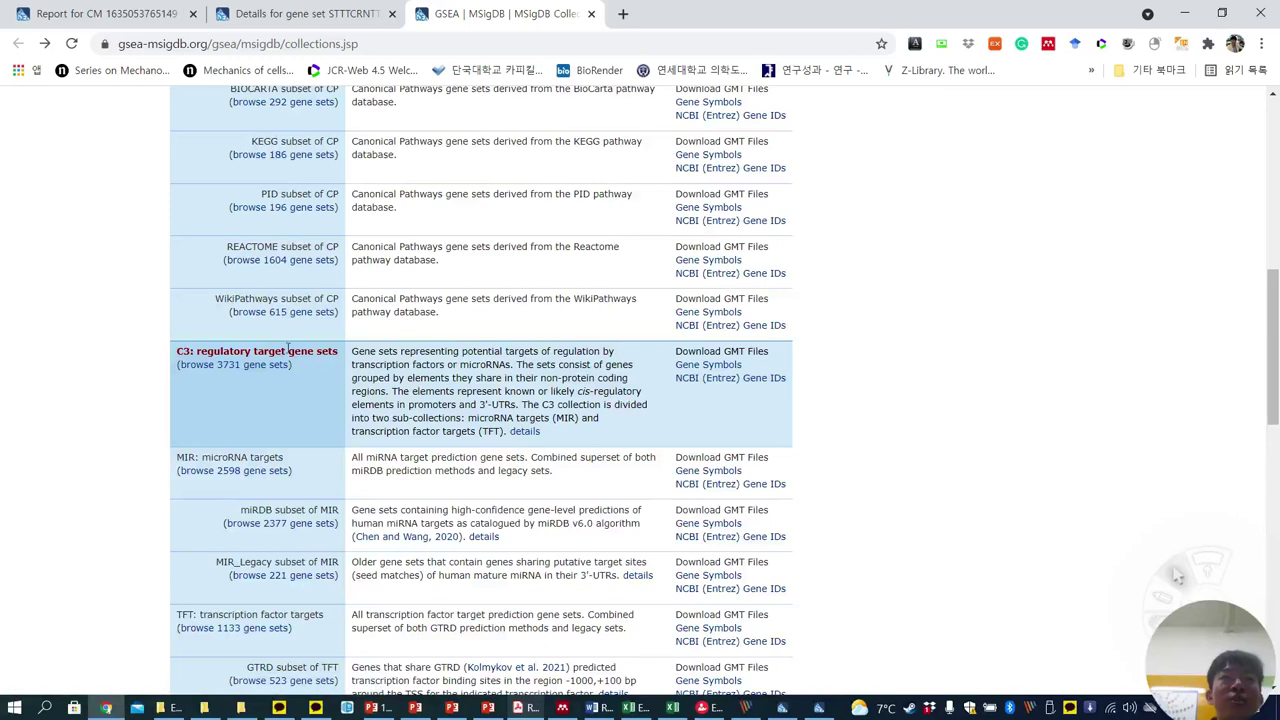
scroll(311, 347, "down", 1)
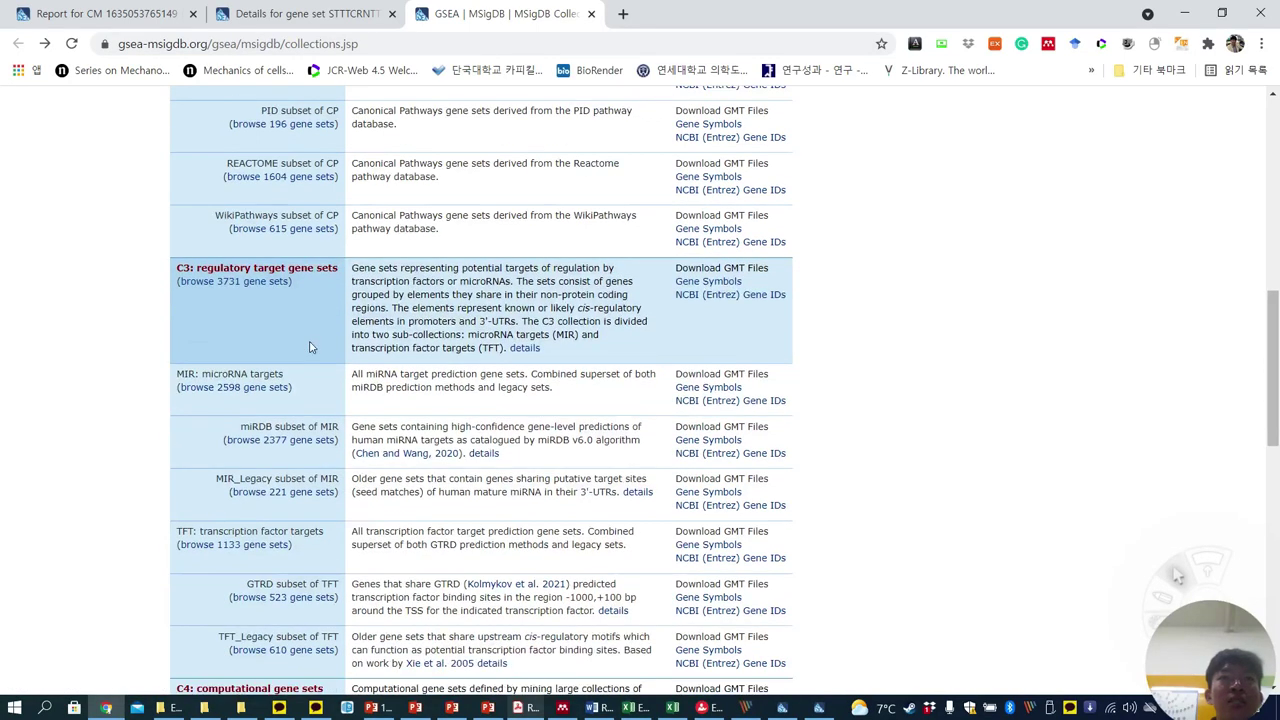
scroll(310, 347, "down", 2)
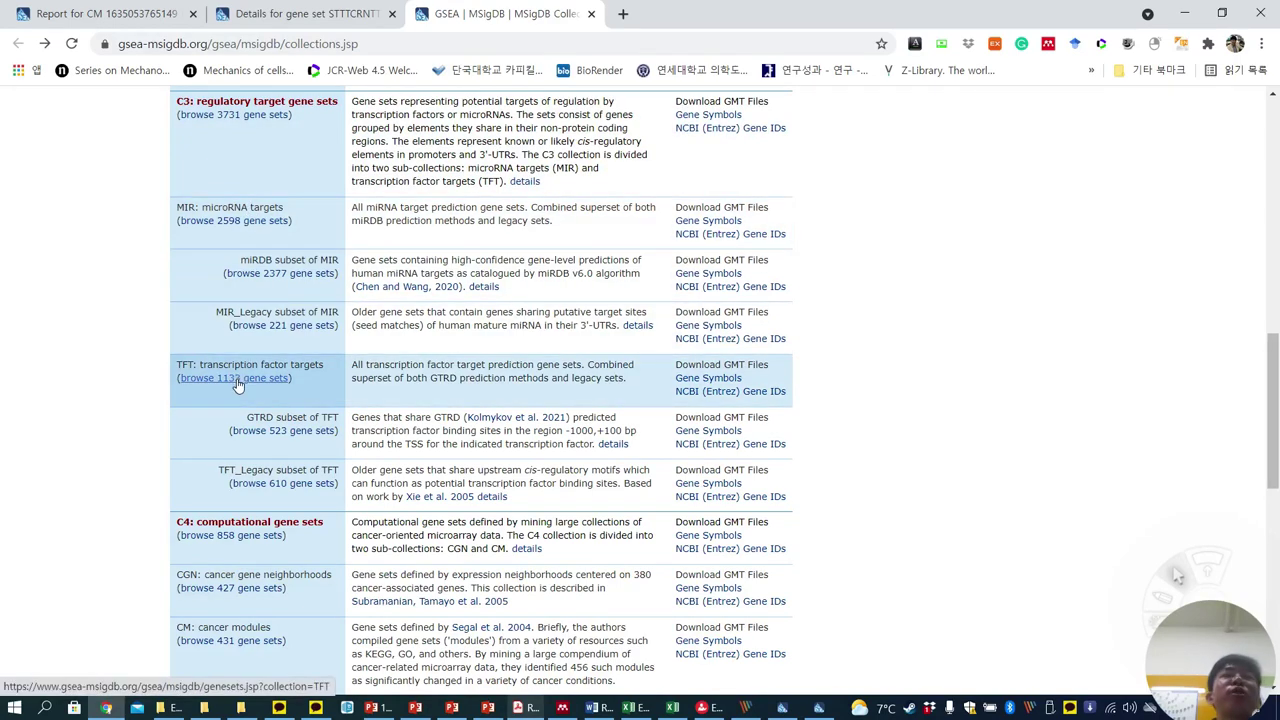
scroll(250, 300, "up", 1)
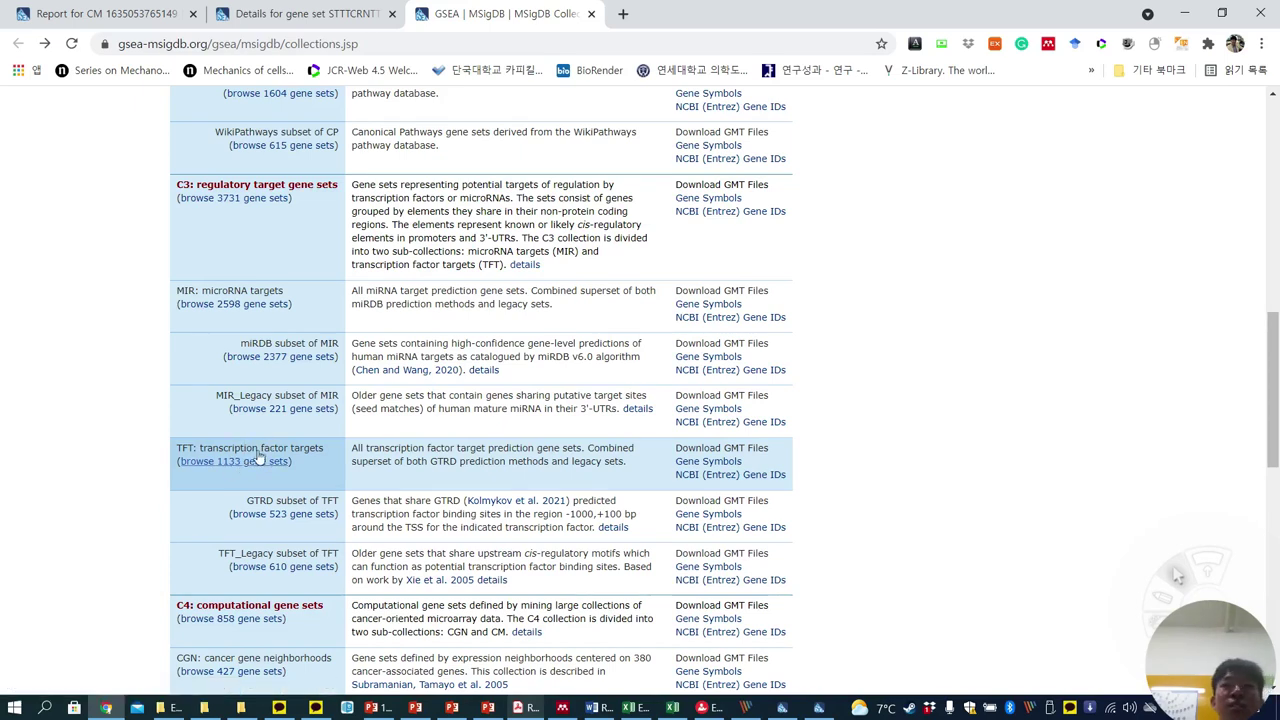
scroll(275, 462, "down", 2)
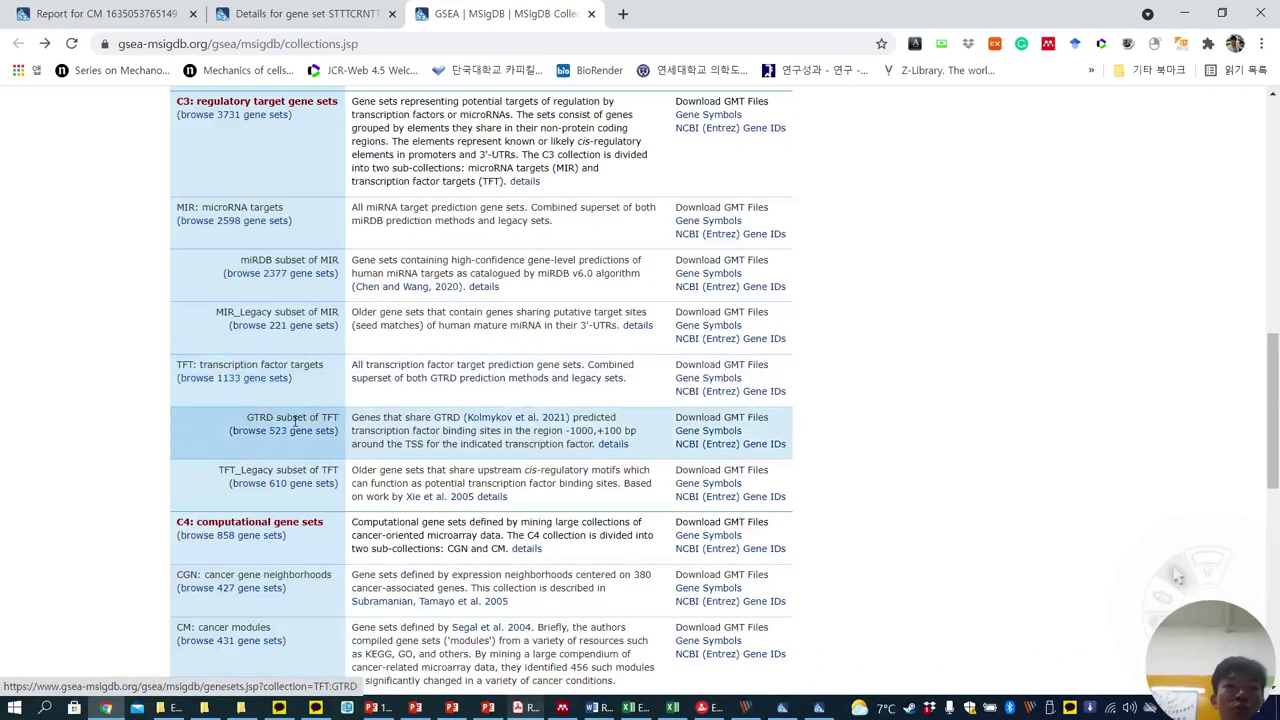
scroll(295, 421, "down", 1)
scroll(295, 421, "down", 2)
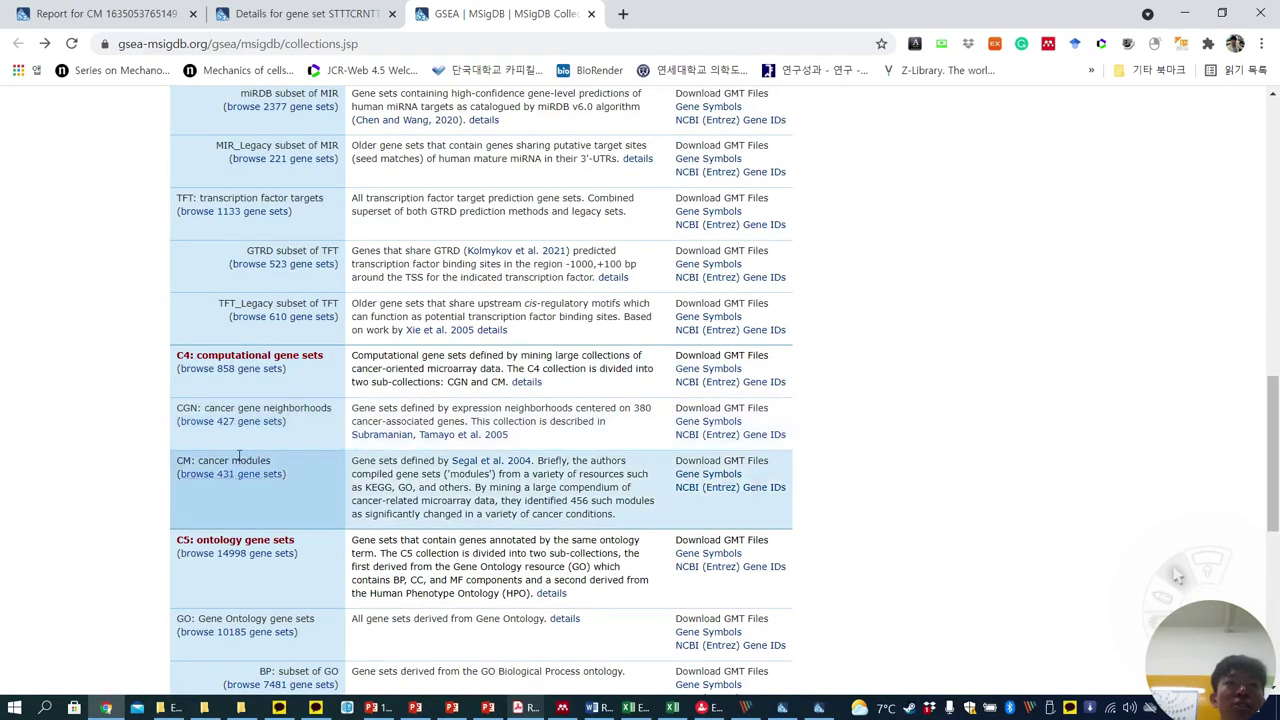
Examine the C5 ontology subsets, browse the HPO Human Phenotype Ontology gene sets, and return to the collections overview
scroll(242, 480, "down", 1)
scroll(239, 455, "down", 2)
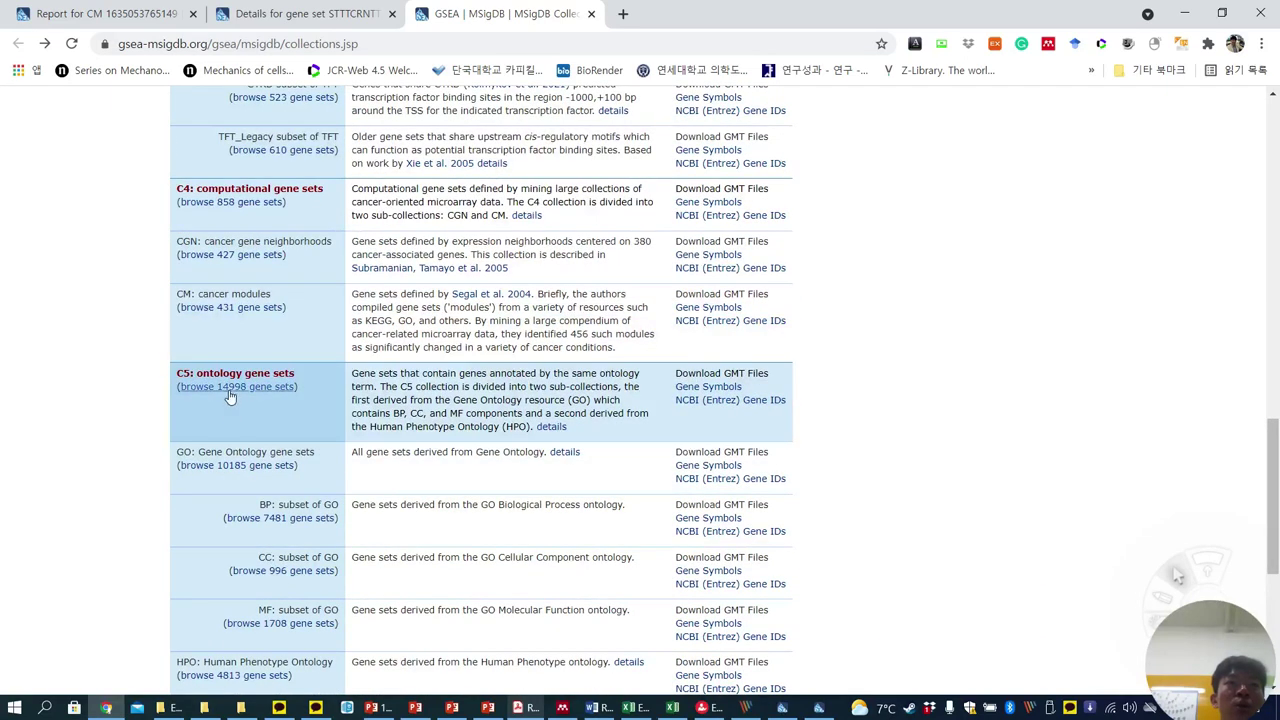
scroll(257, 410, "down", 2)
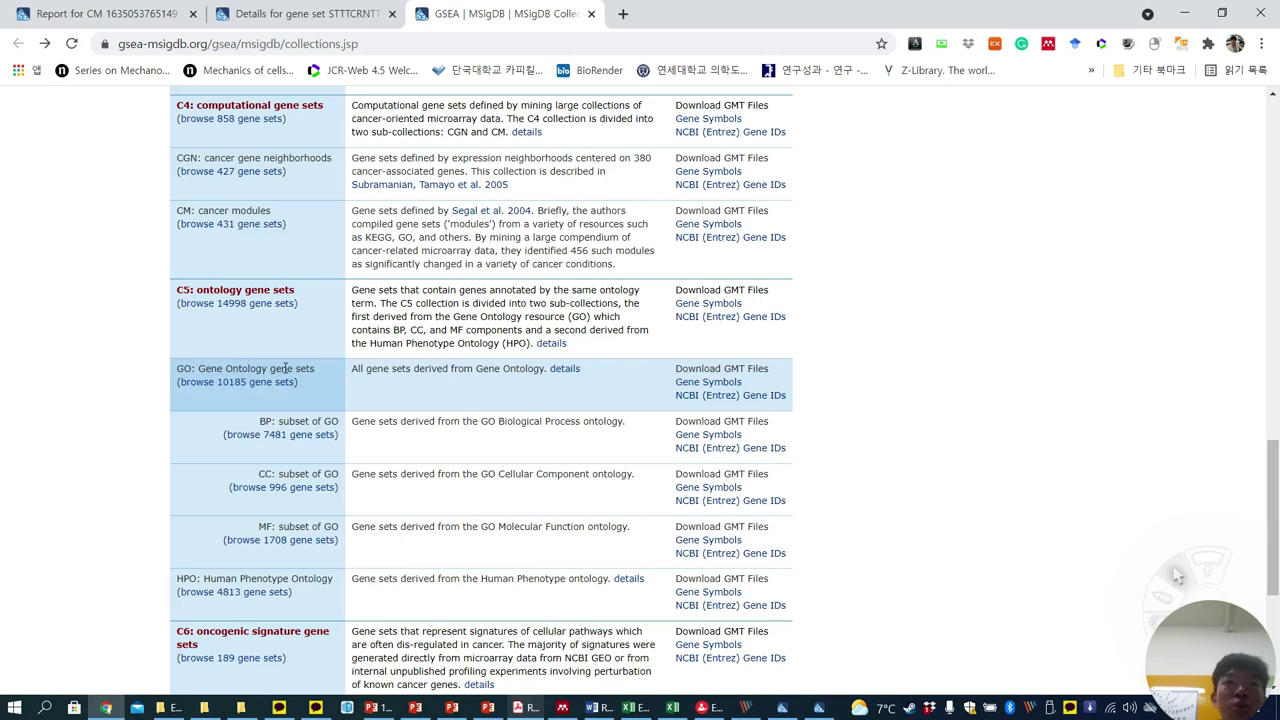
scroll(280, 360, "down", 1)
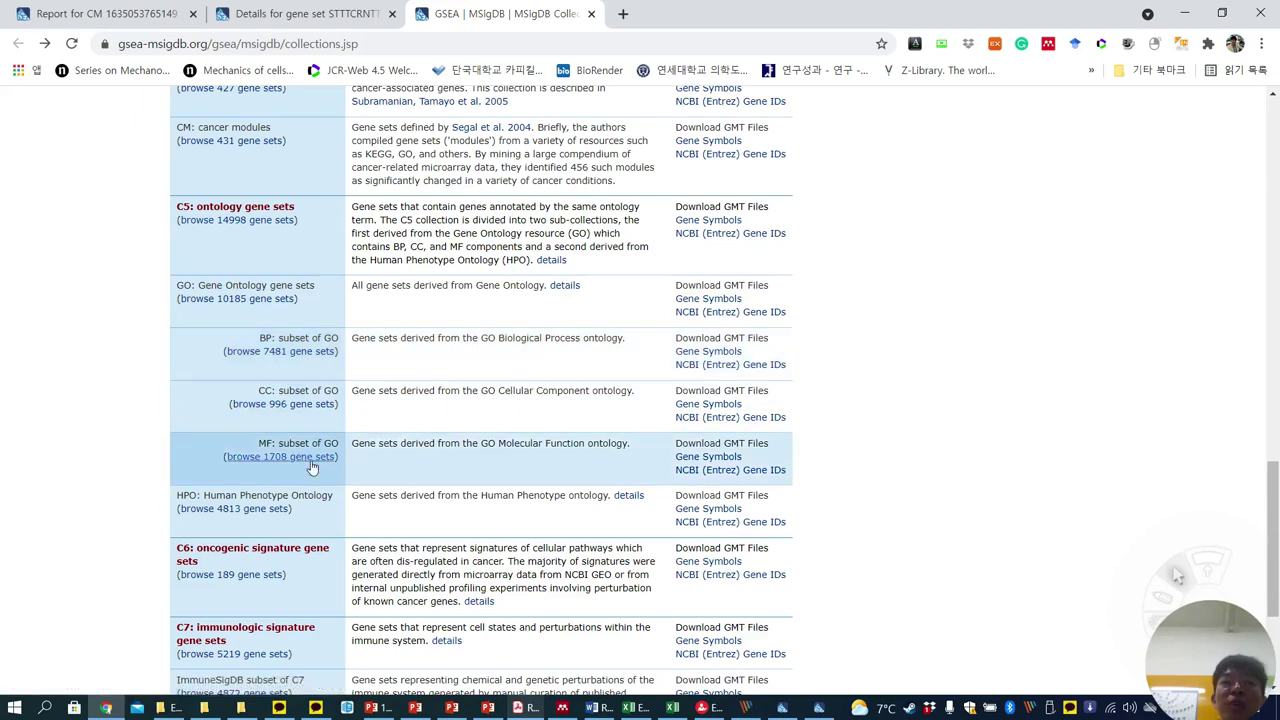
scroll(313, 495, "down", 1)
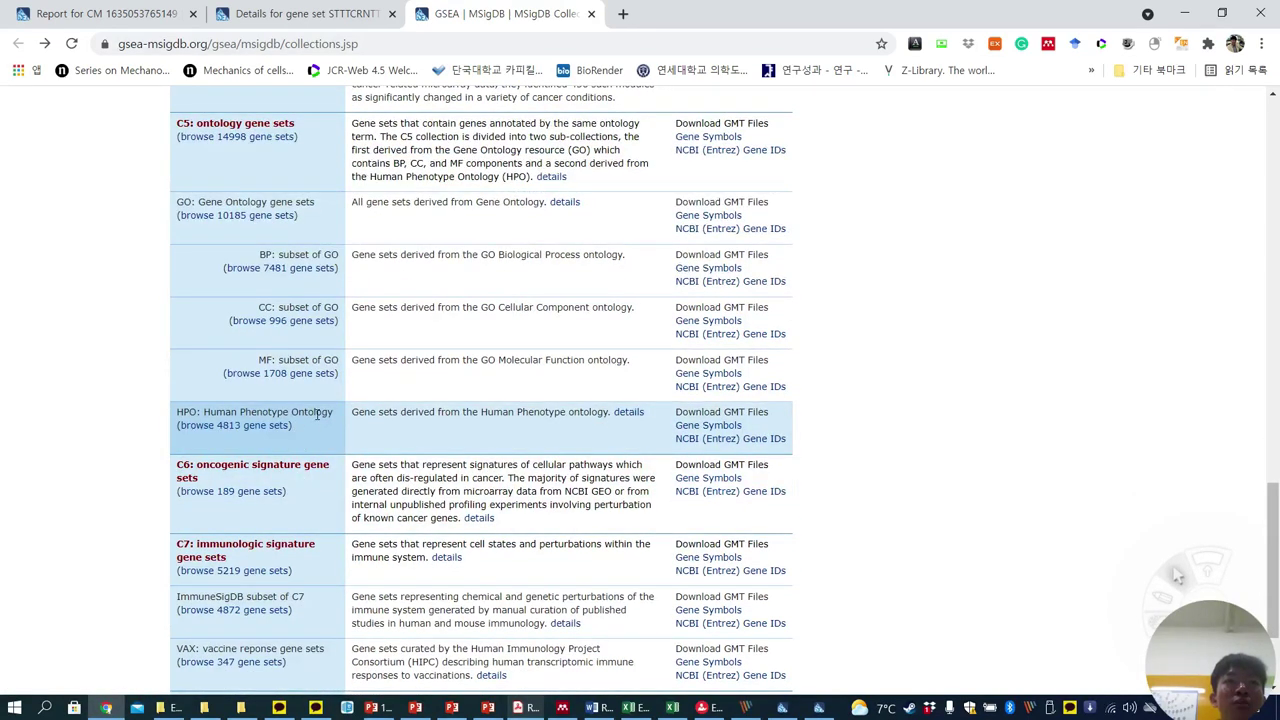
left_click(258, 430)
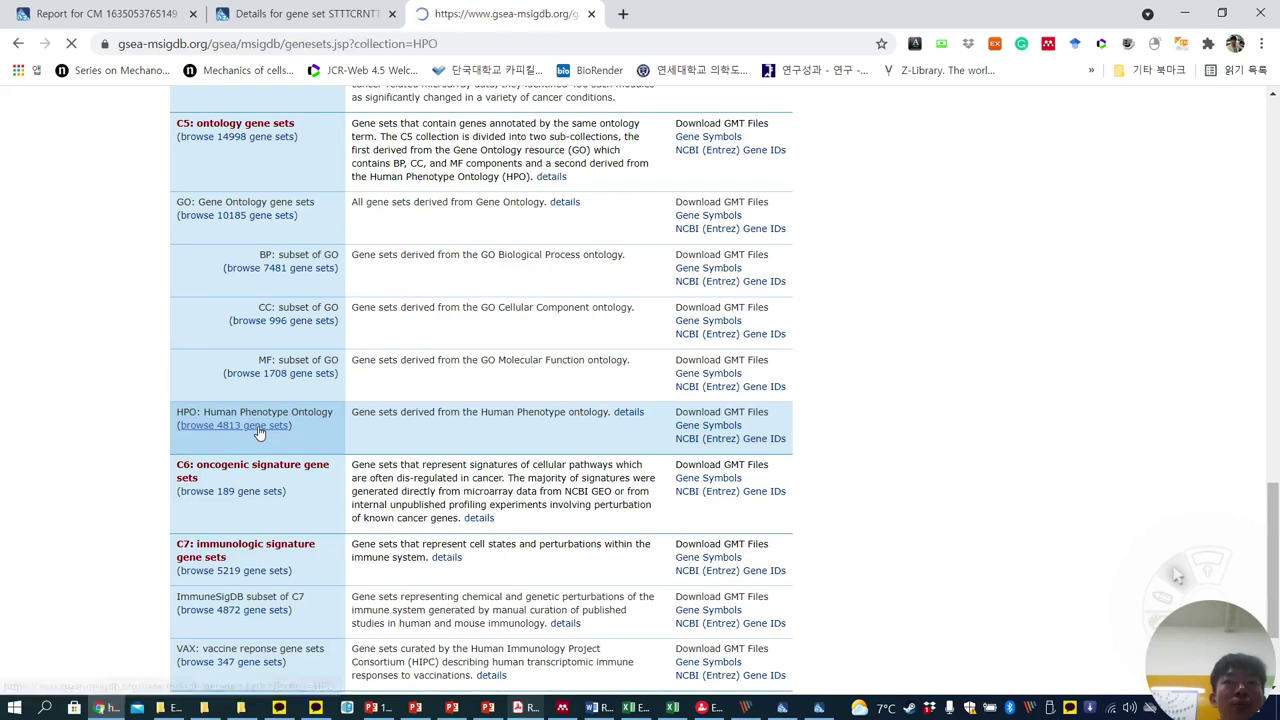
scroll(337, 489, "down", 1)
scroll(337, 489, "down", 15)
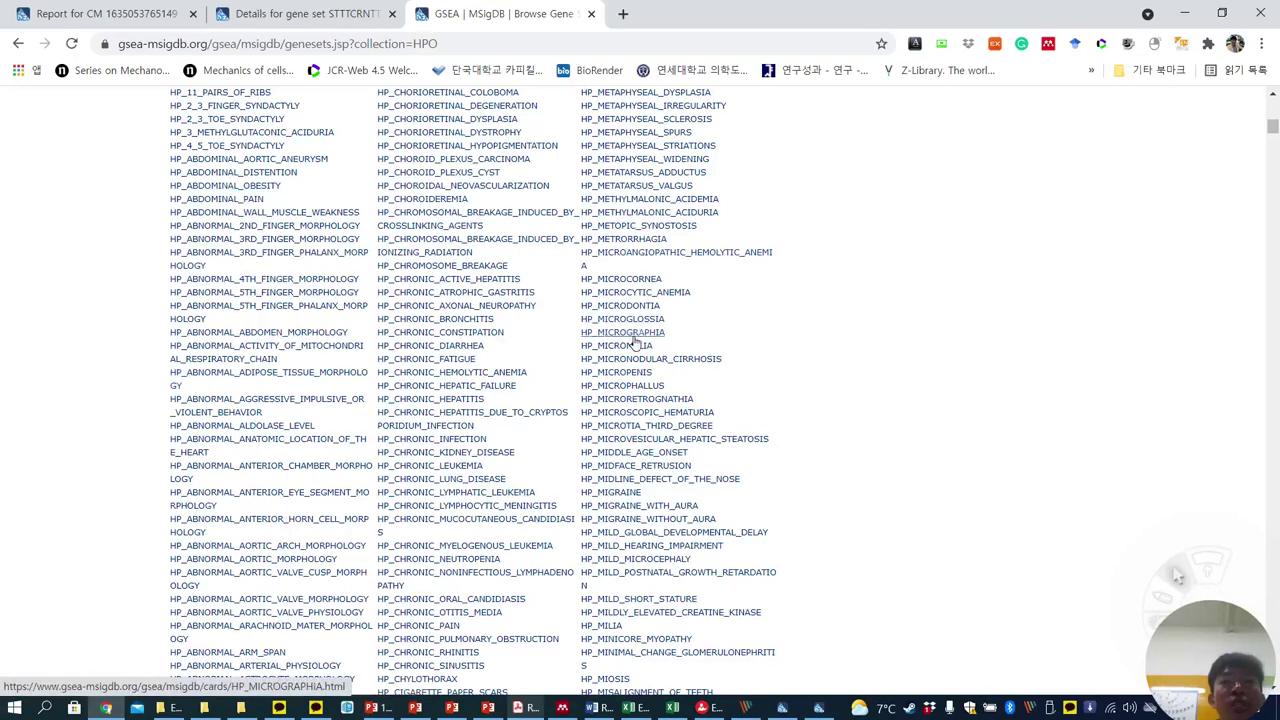
left_click(18, 43)
Browse the C8 cell type signature gene sets and return to the collections overview
scroll(412, 568, "down", 3)
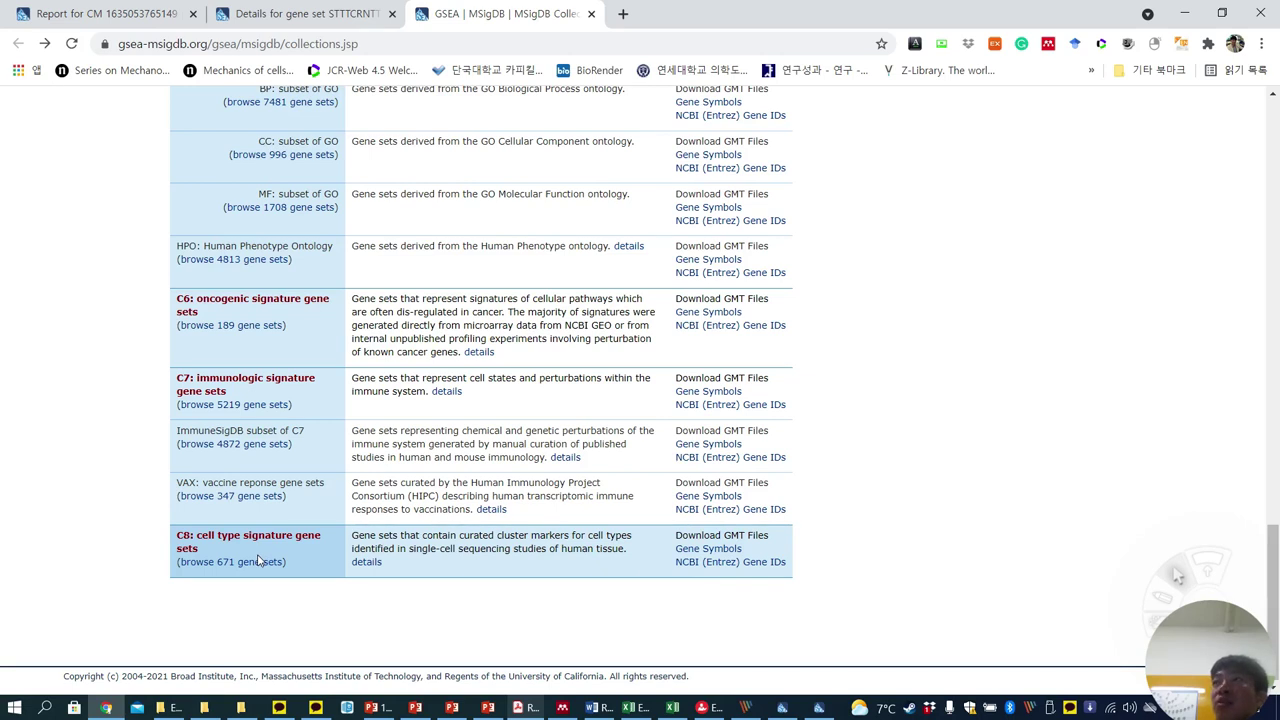
left_click(243, 565)
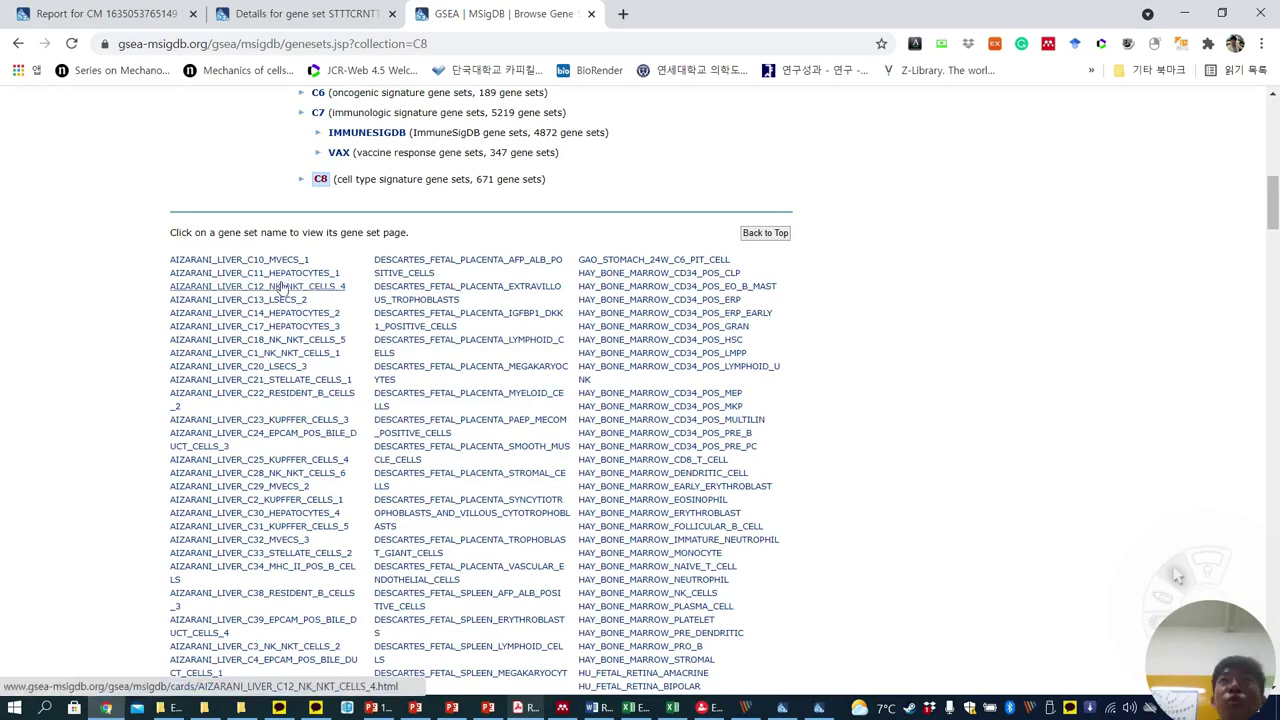
left_click(17, 44)
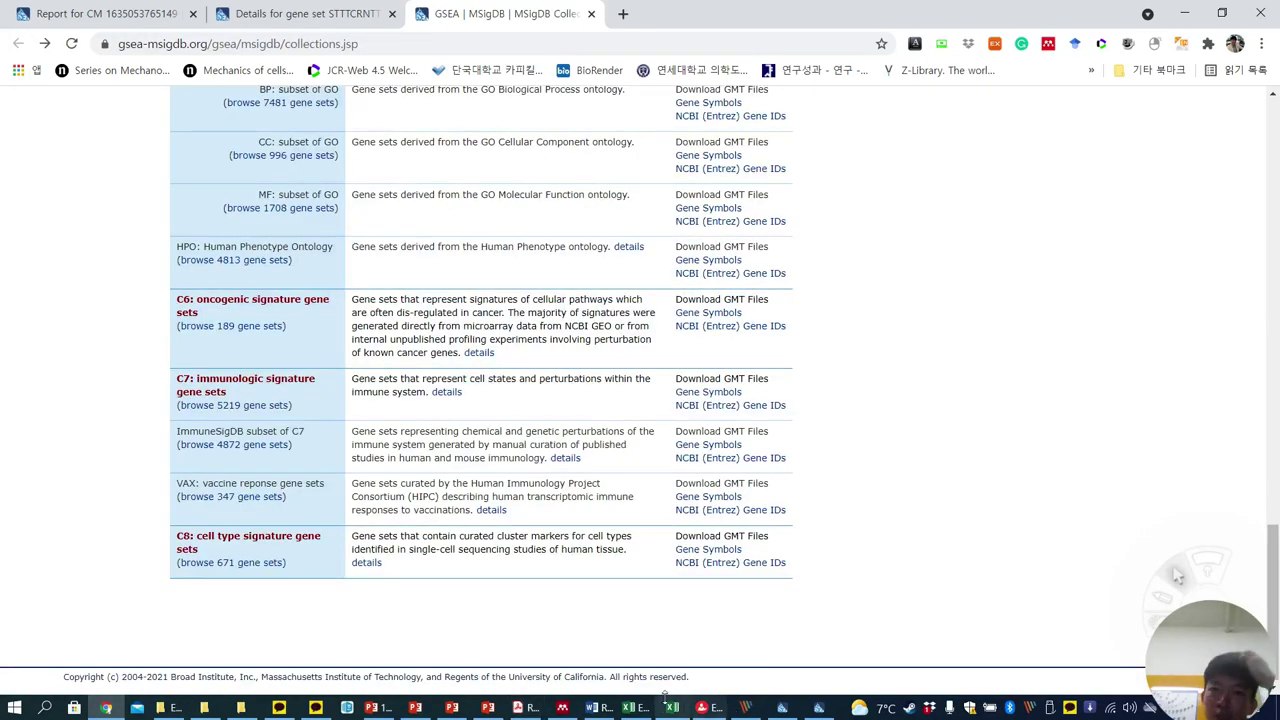
Switch to GSEA and select c2.cgp.v7.4.symbols.gmt [Curated] in the list of website gene matrices
left_click(818, 707)
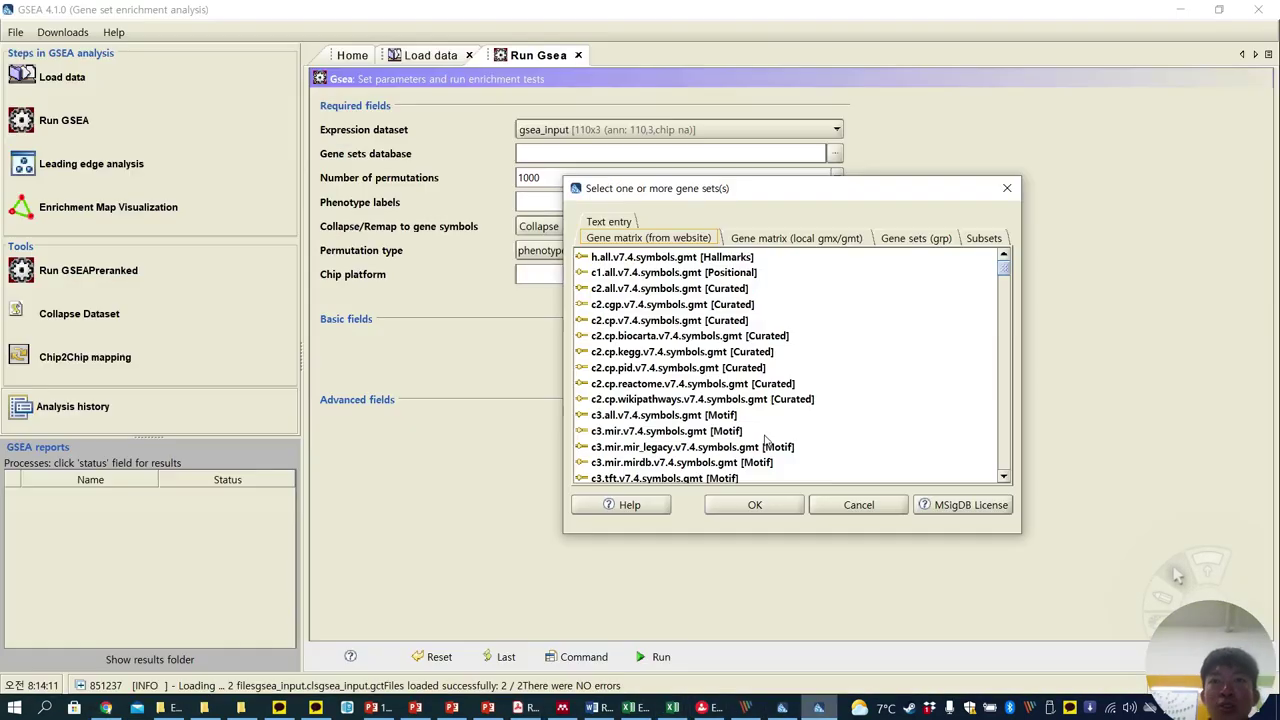
scroll(1007, 272, "down", 4)
scroll(630, 422, "up", 4)
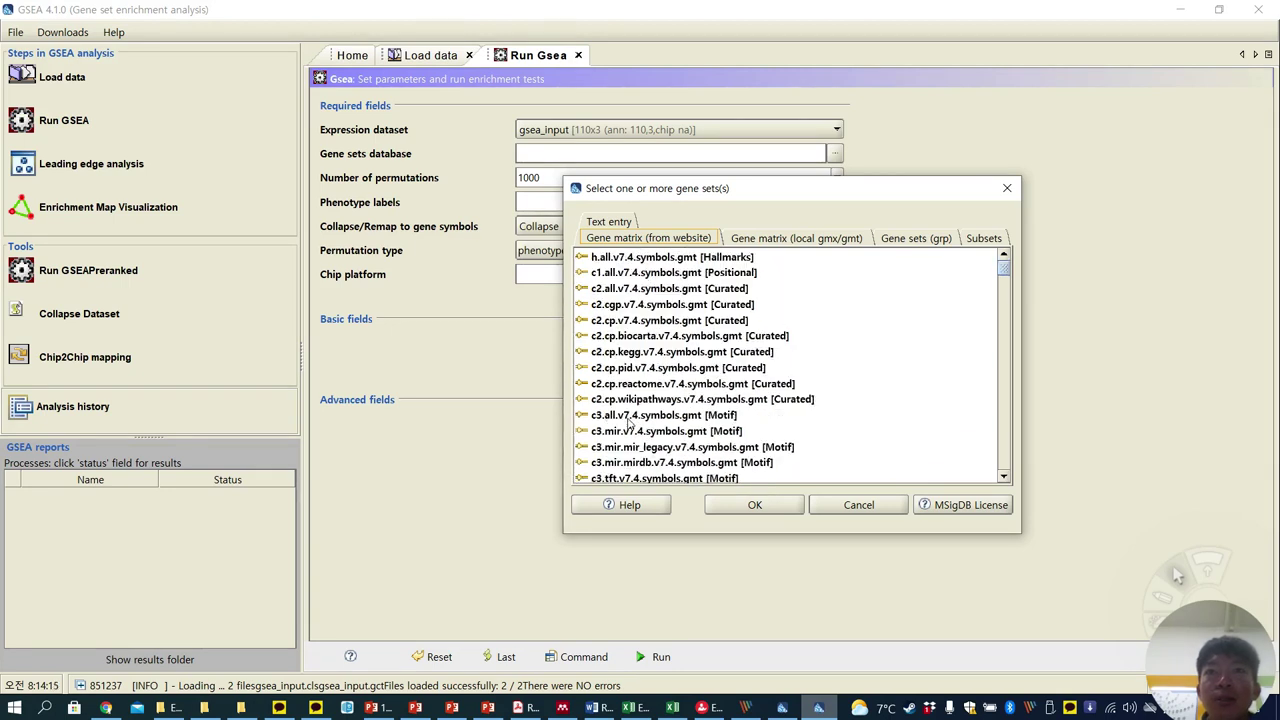
left_click(614, 276)
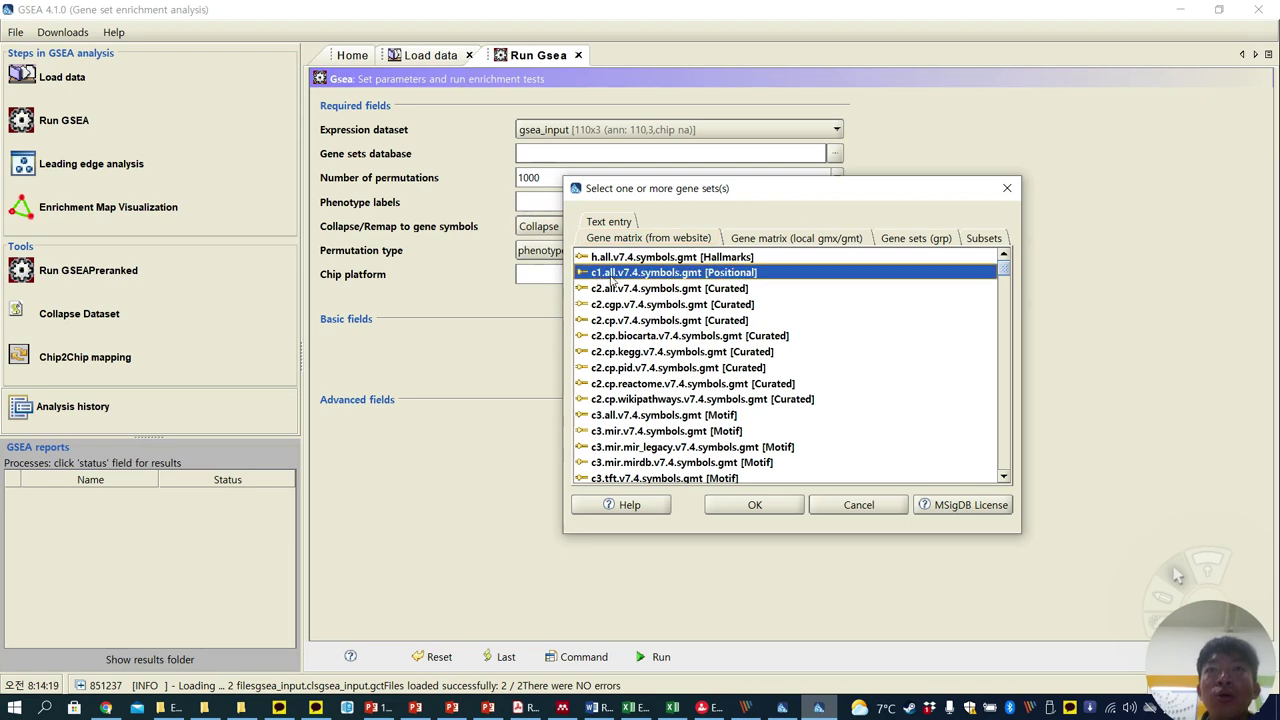
left_click(614, 289)
left_click(609, 306)
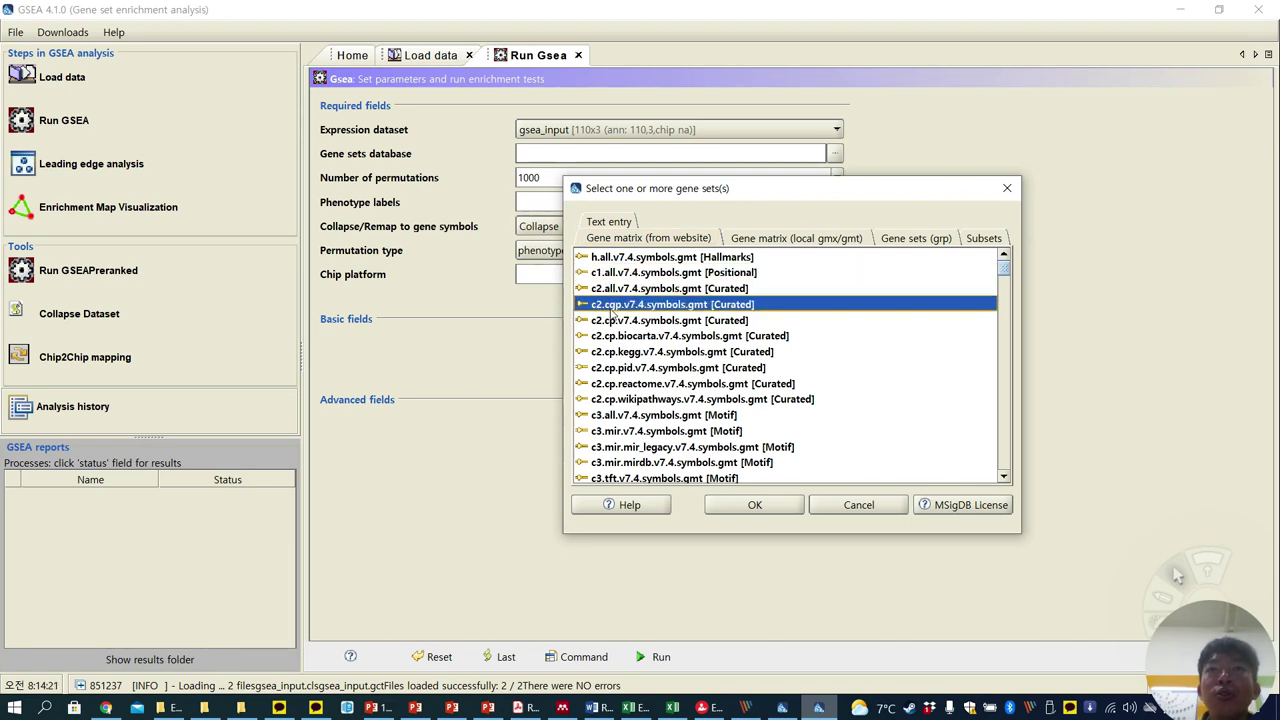
Switch back to the MSigDB collections page in the browser and look up the C2 CGP subset's description
left_click(105, 708)
scroll(320, 362, "up", 6)
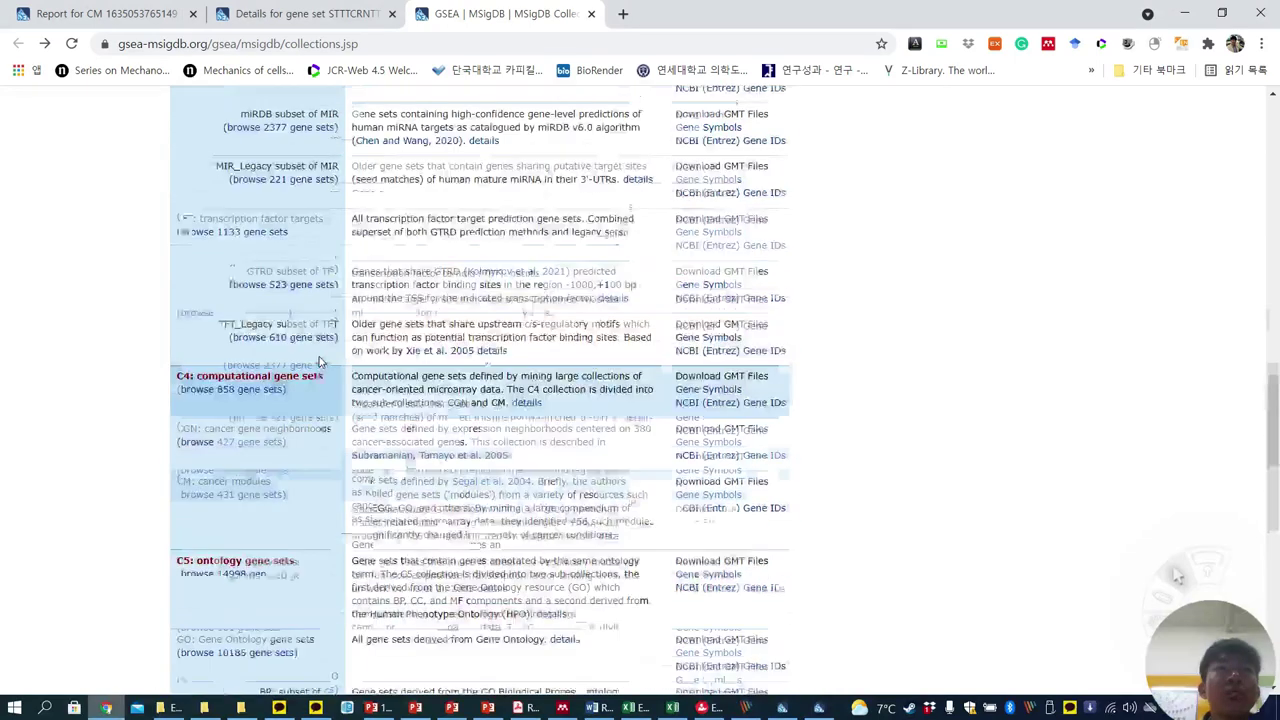
scroll(320, 362, "up", 12)
scroll(268, 375, "down", 1)
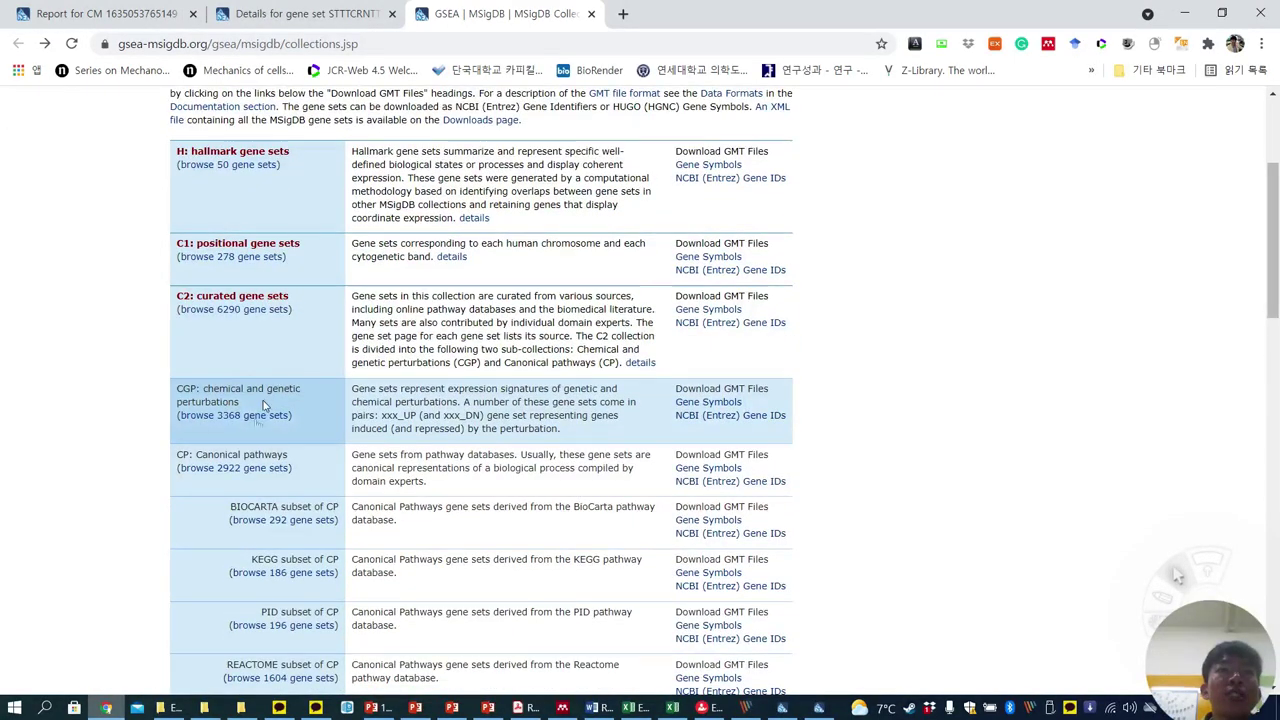
Select c2.cp.v7.4.symbols.gmt [Curated] in GSEA's gene matrix list and look up the canonical pathway subsets on the MSigDB page in the browser
left_click(818, 708)
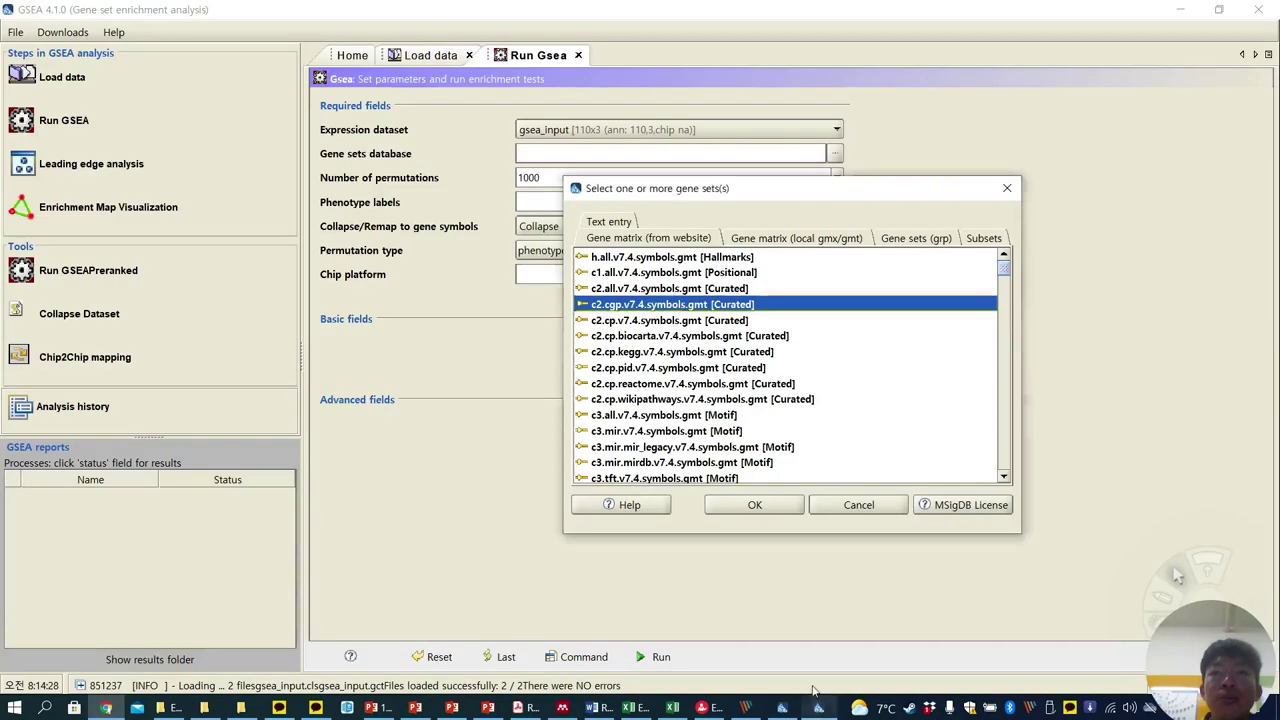
left_click(634, 321)
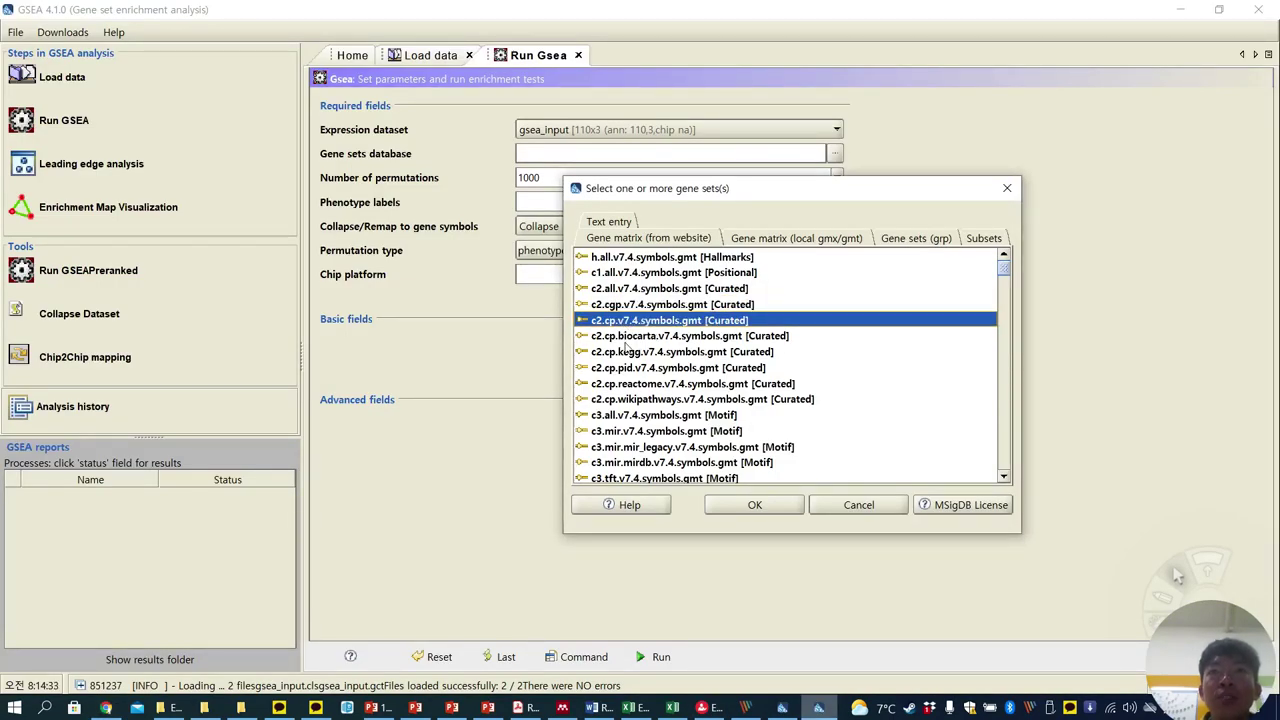
left_click(105, 708)
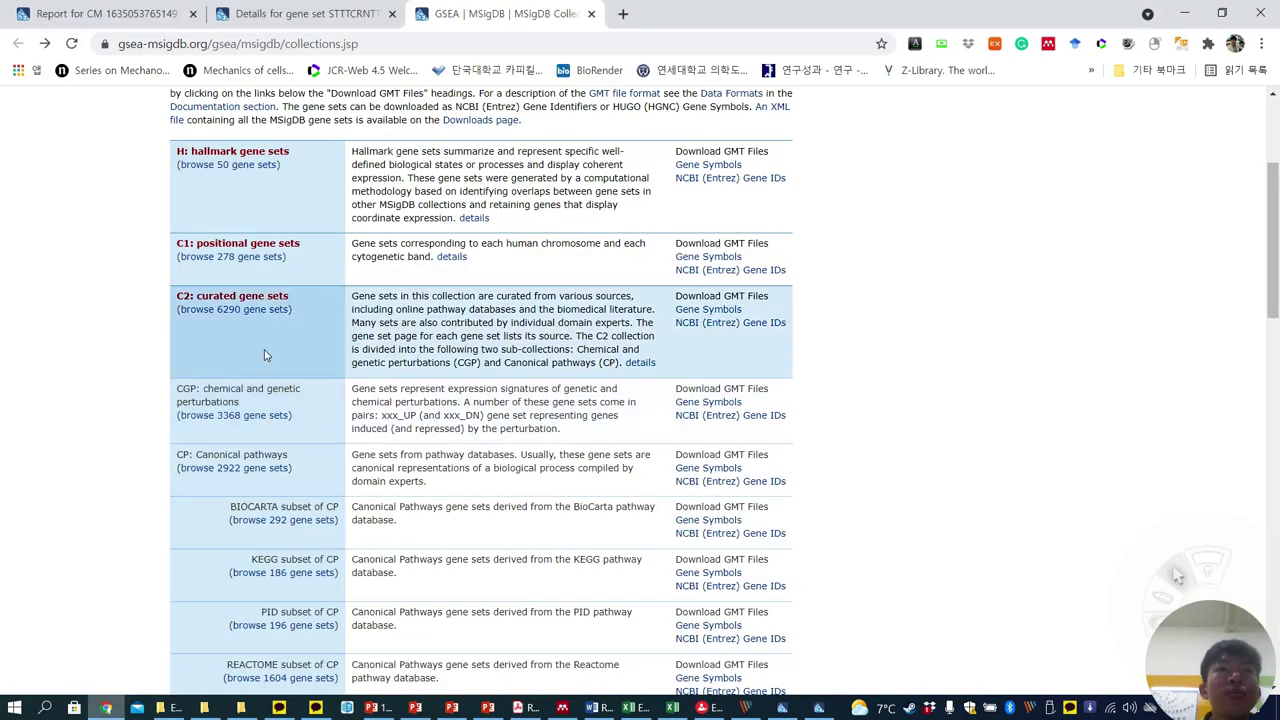
scroll(230, 455, "down", 1)
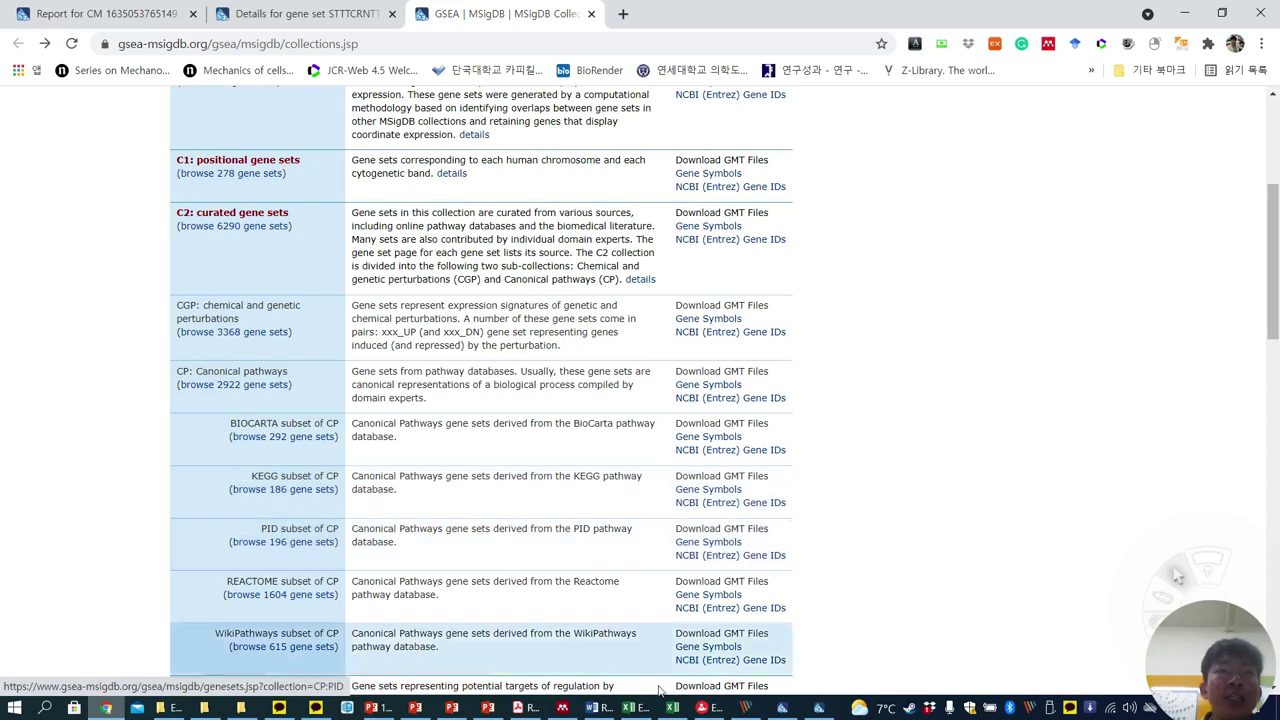
Switch back to GSEA and look through the website gene matrices from c3.all.v7.4 to c8.all.v7.4
left_click(818, 708)
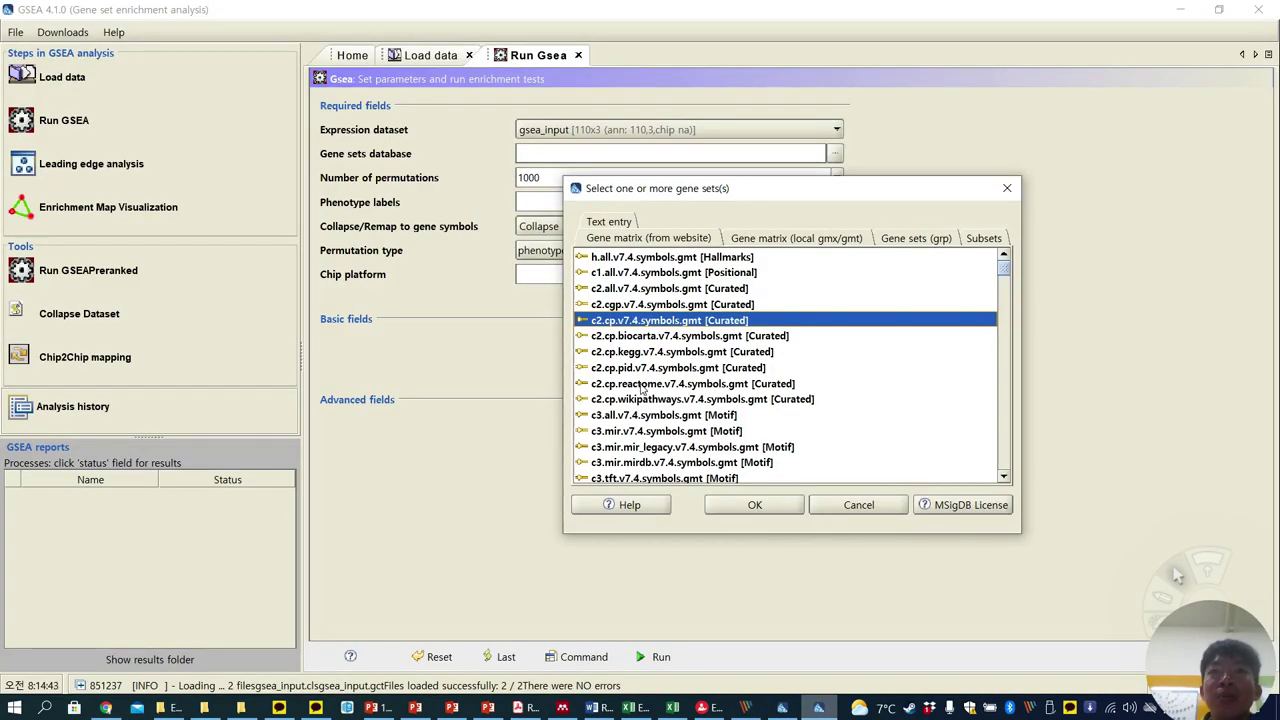
left_click(617, 414)
scroll(618, 416, "down", 2)
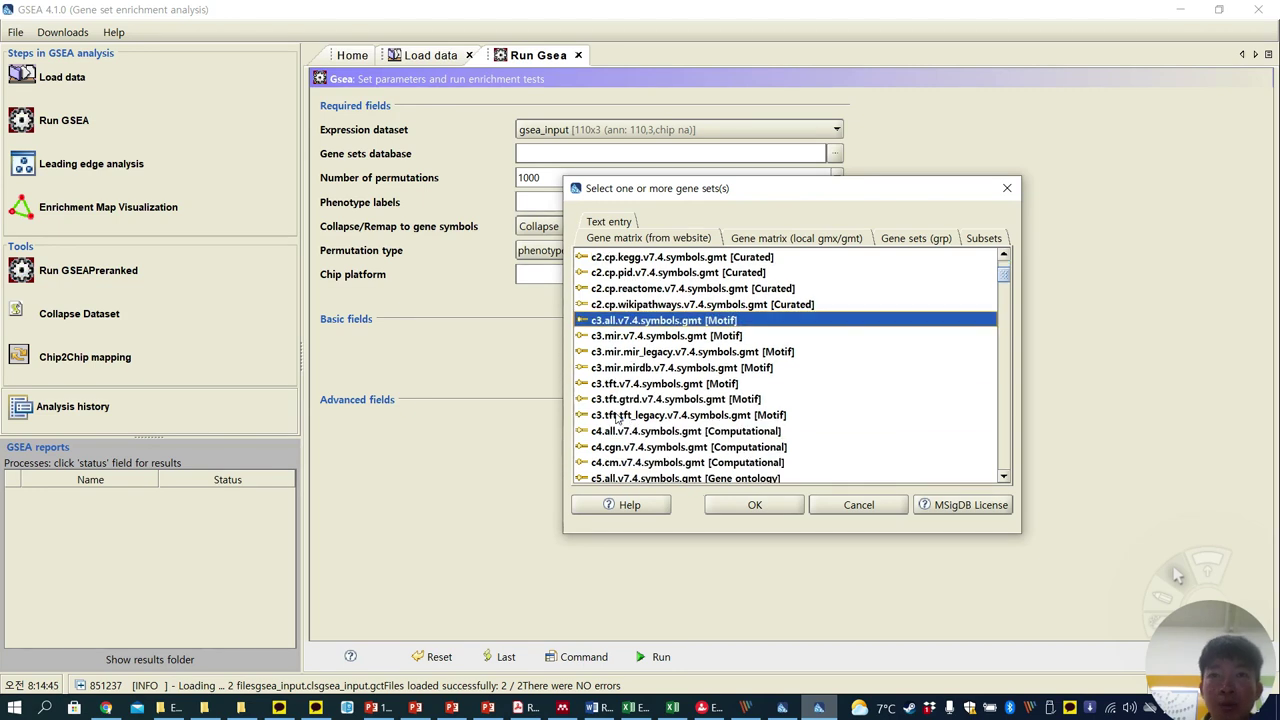
scroll(635, 337, "down", 4)
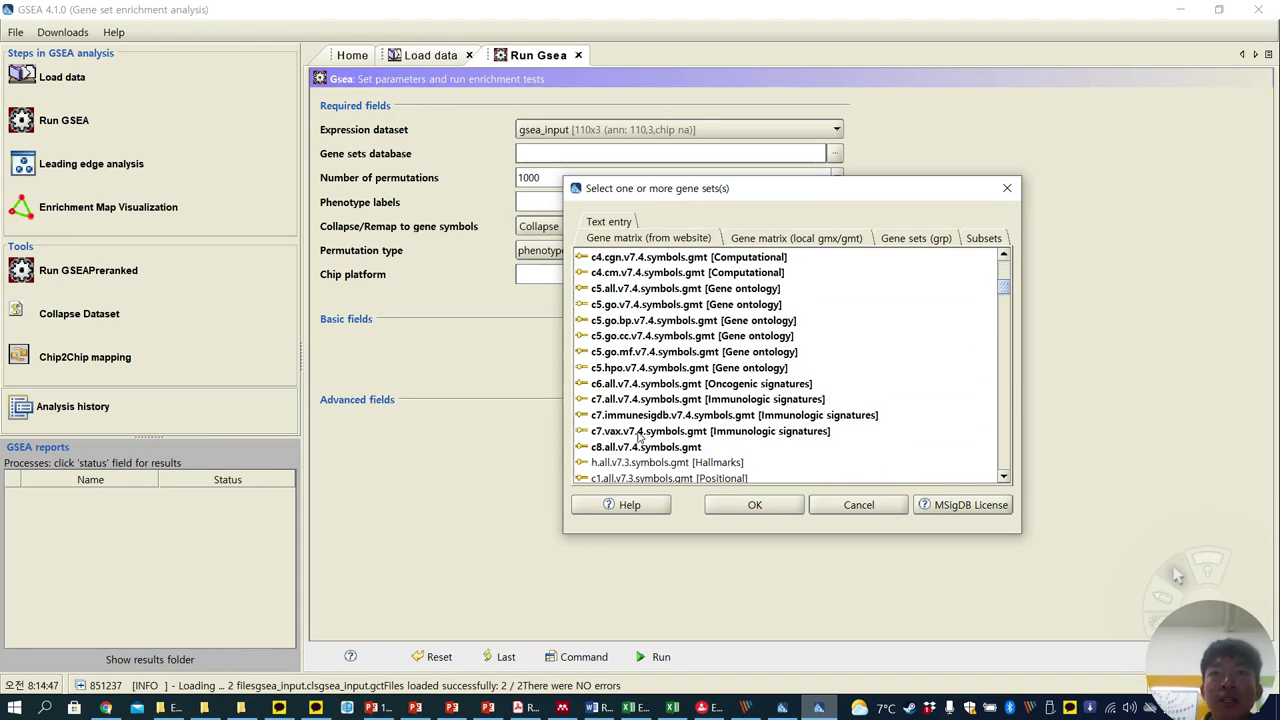
left_click(636, 449)
scroll(660, 386, "down", 1)
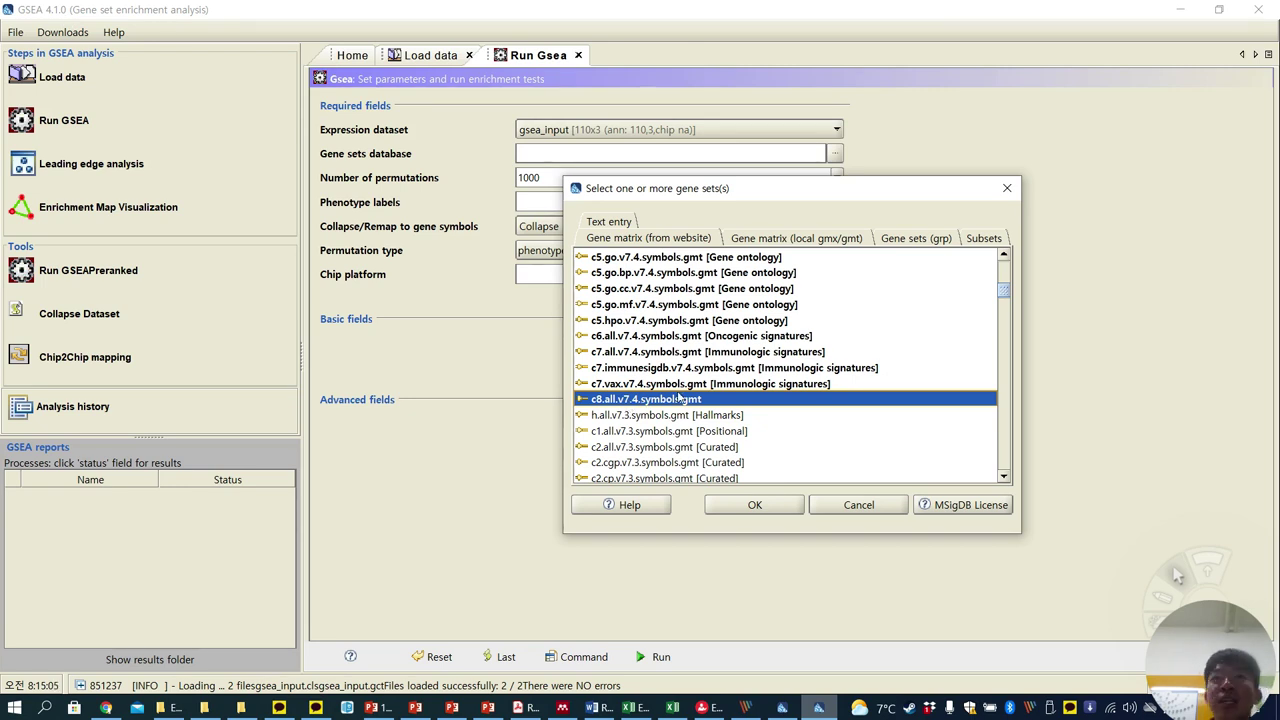
Choose c5.go.bp.v7.4.symbols.gmt [Gene ontology] from the website gene matrices as the gene sets database
scroll(643, 405, "up", 3)
scroll(660, 412, "down", 2)
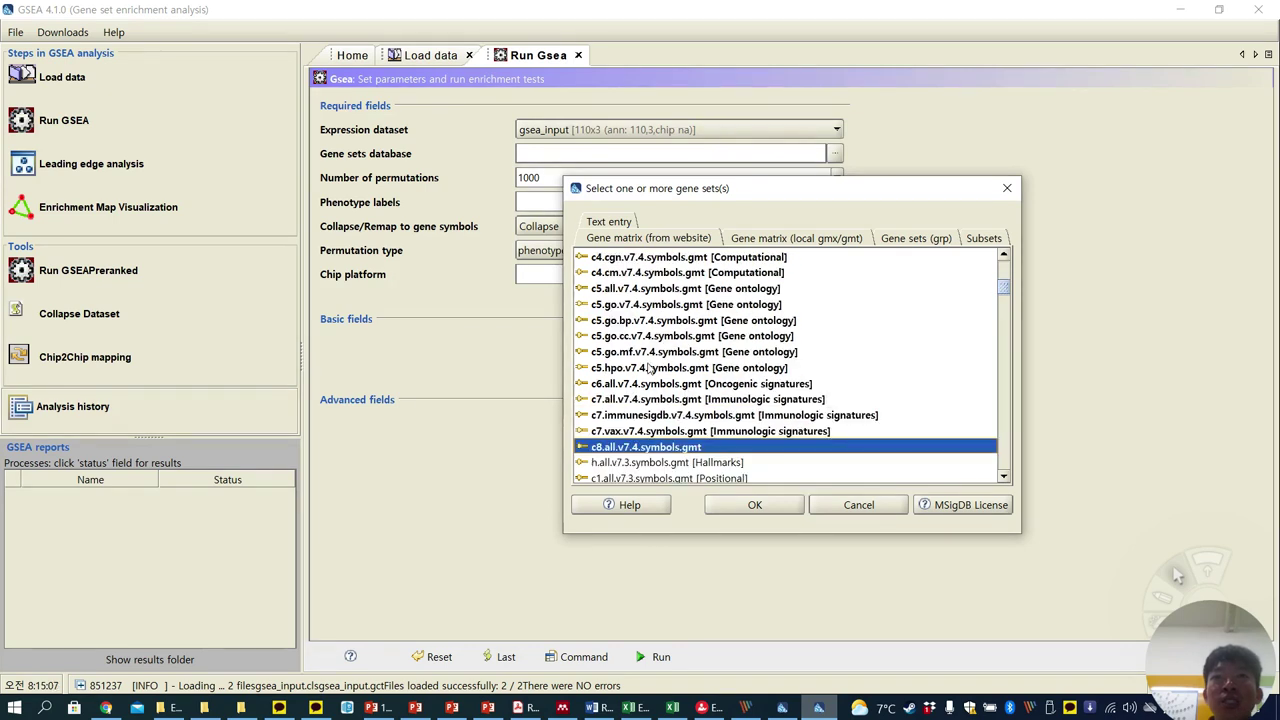
left_click(633, 290)
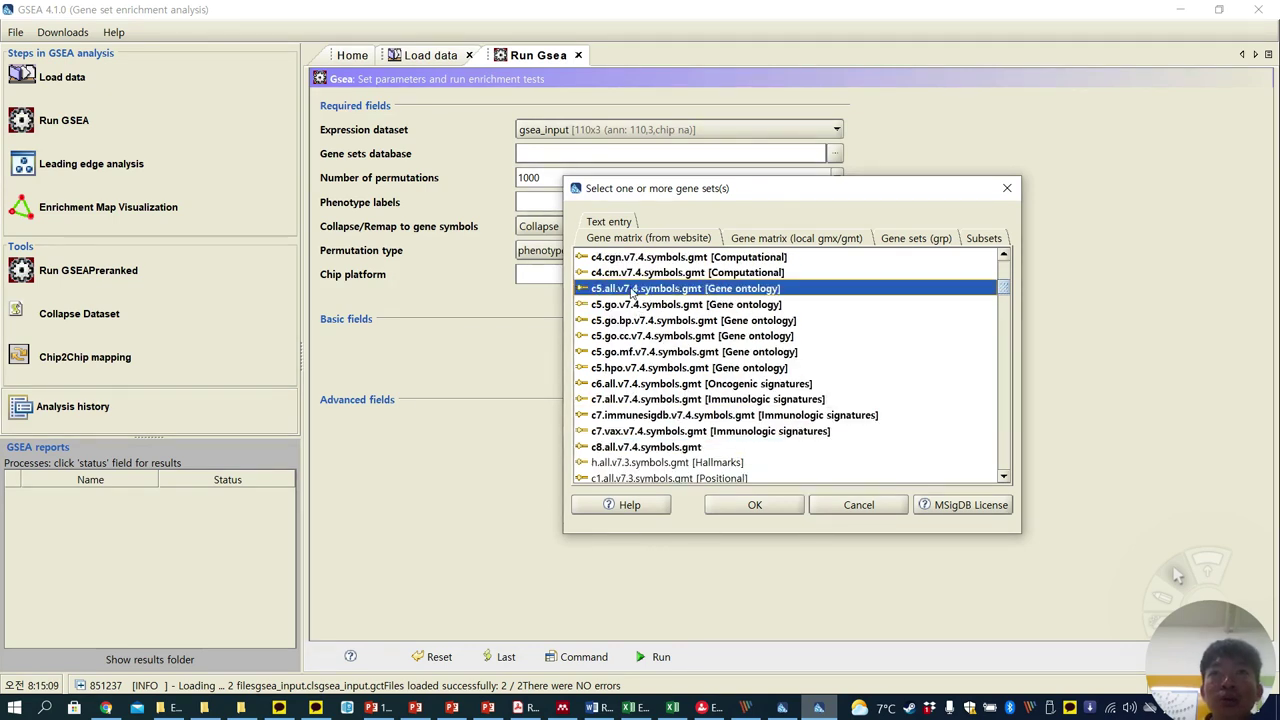
left_click(642, 308)
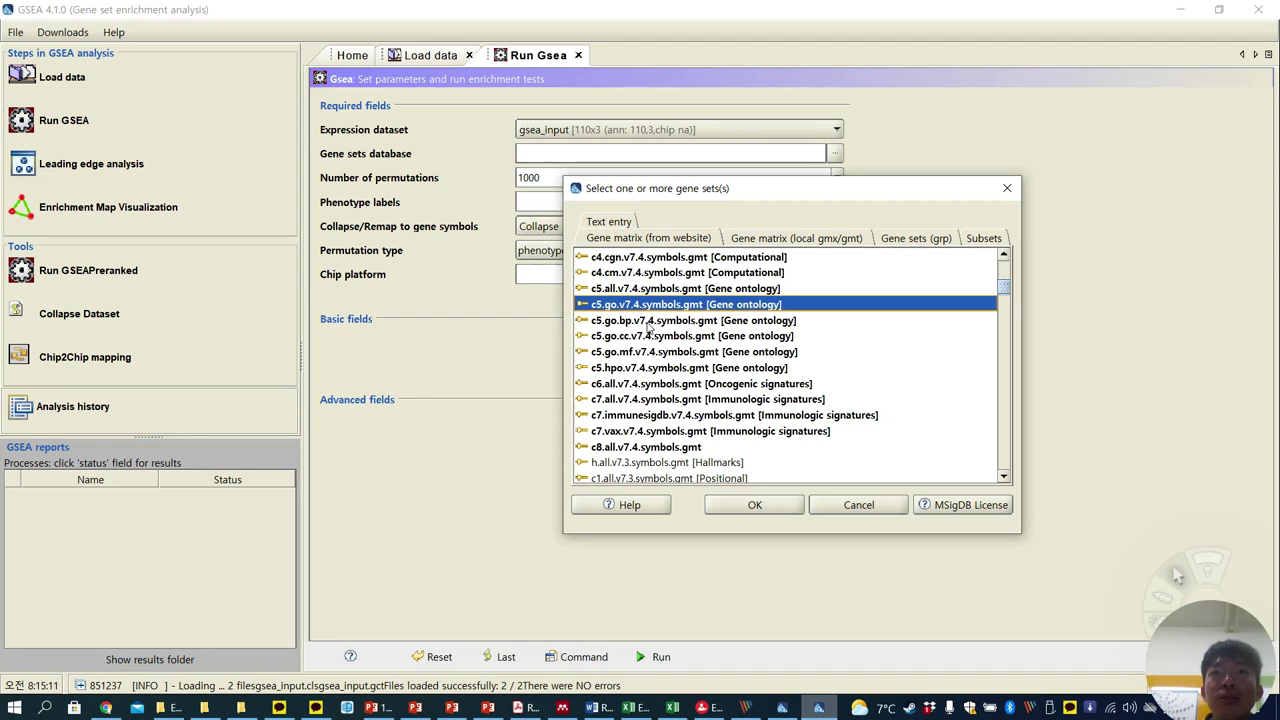
left_click(647, 326)
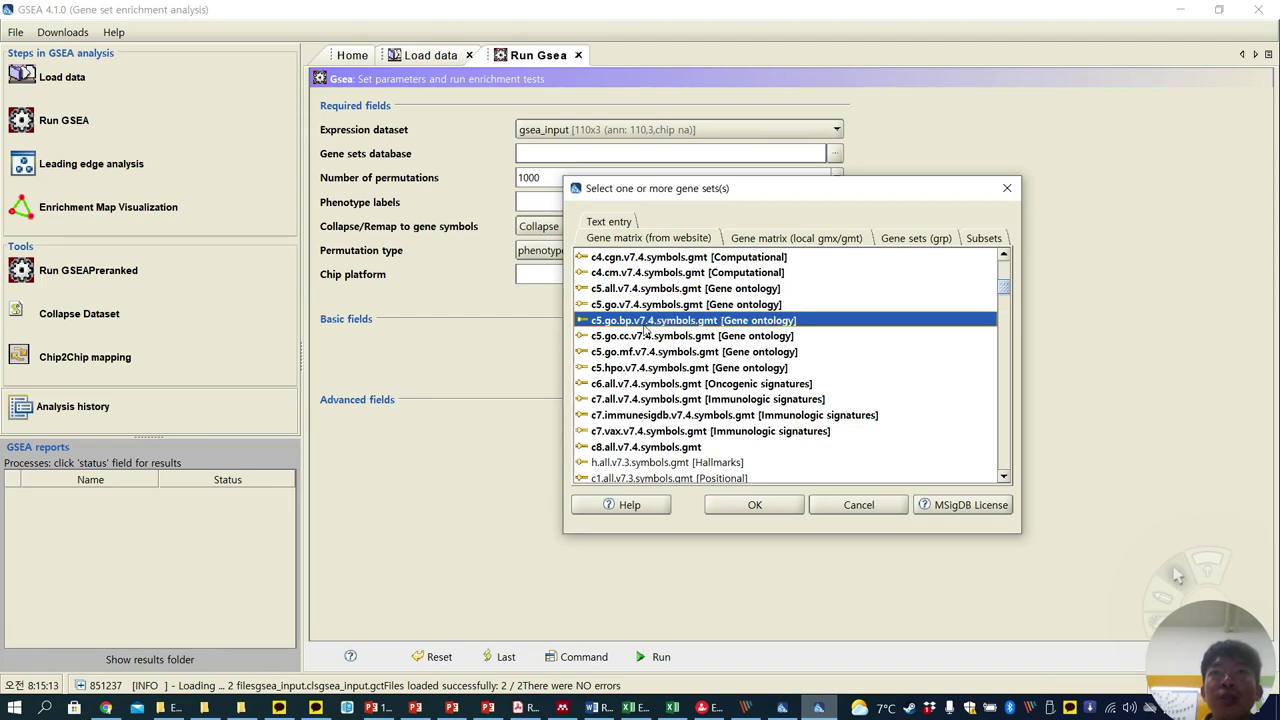
double_click(647, 321)
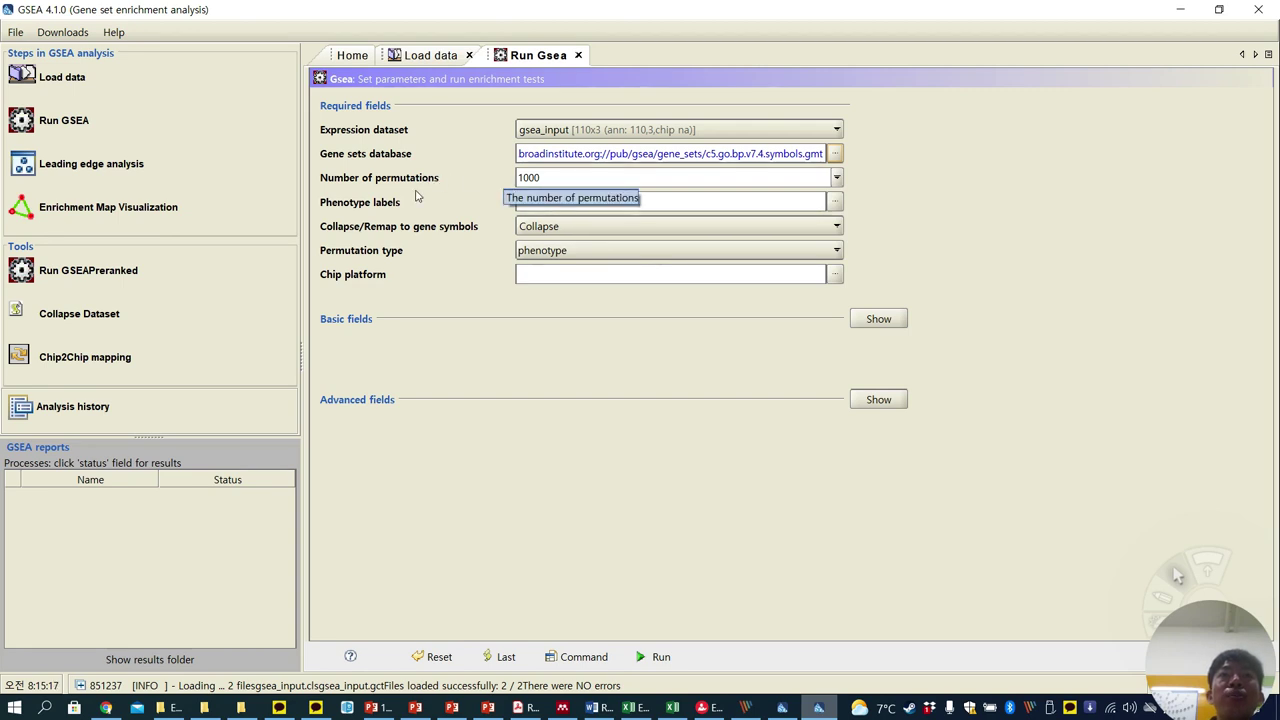
Consult the PDF guide in Acrobat Reader, return to GSEA and set the phenotype labels to CM_versus_REST from gsea_input.cls
left_click(528, 708)
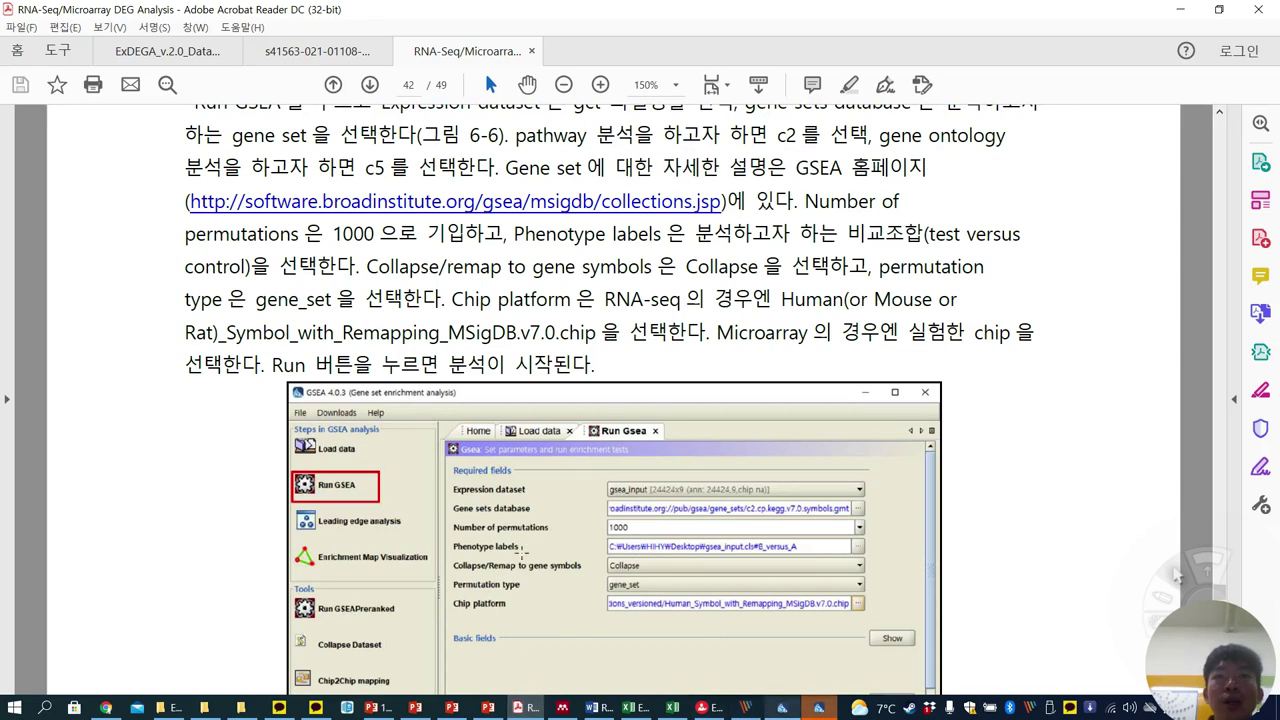
left_click(819, 708)
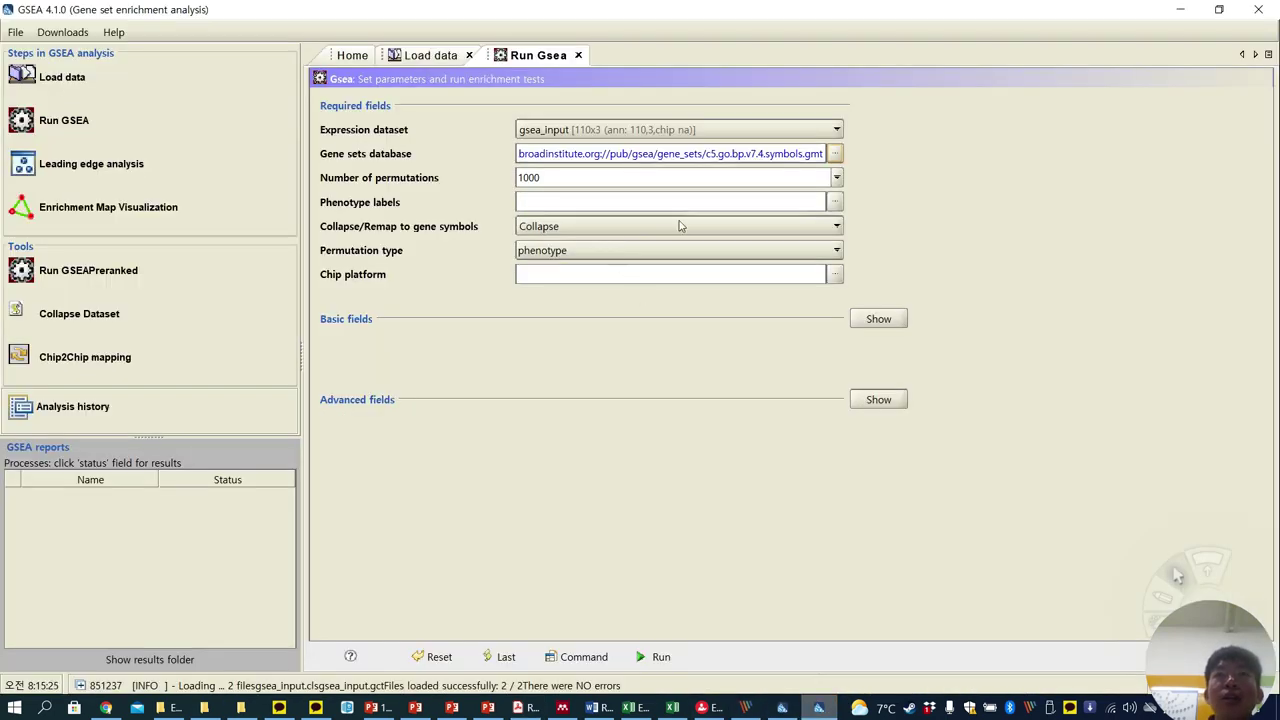
left_click(835, 202)
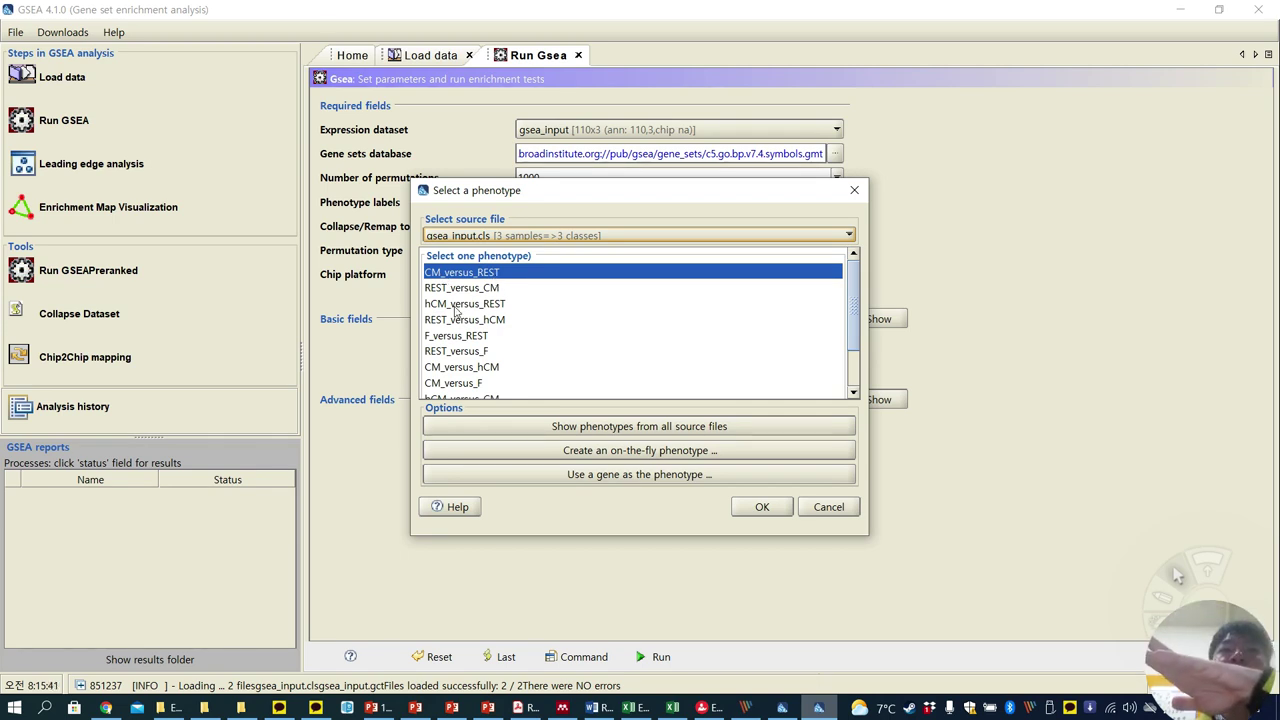
left_click(438, 373)
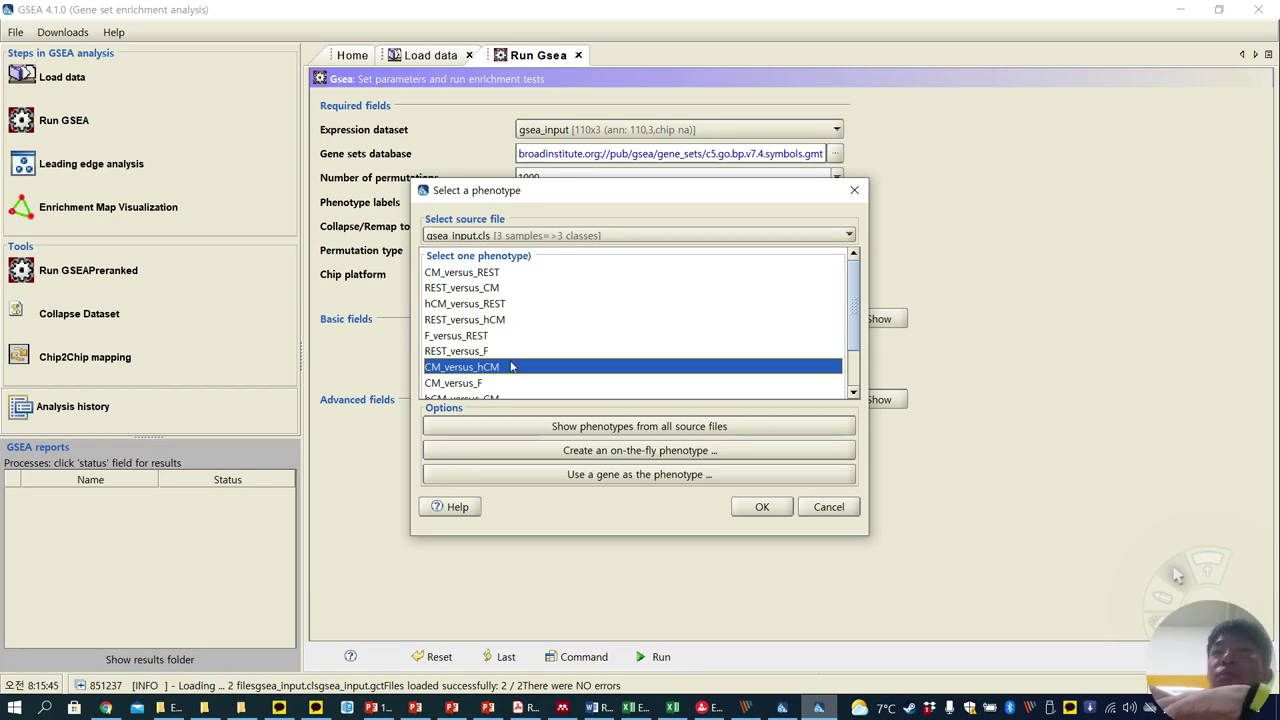
scroll(503, 375, "down", 1)
scroll(510, 342, "up", 1)
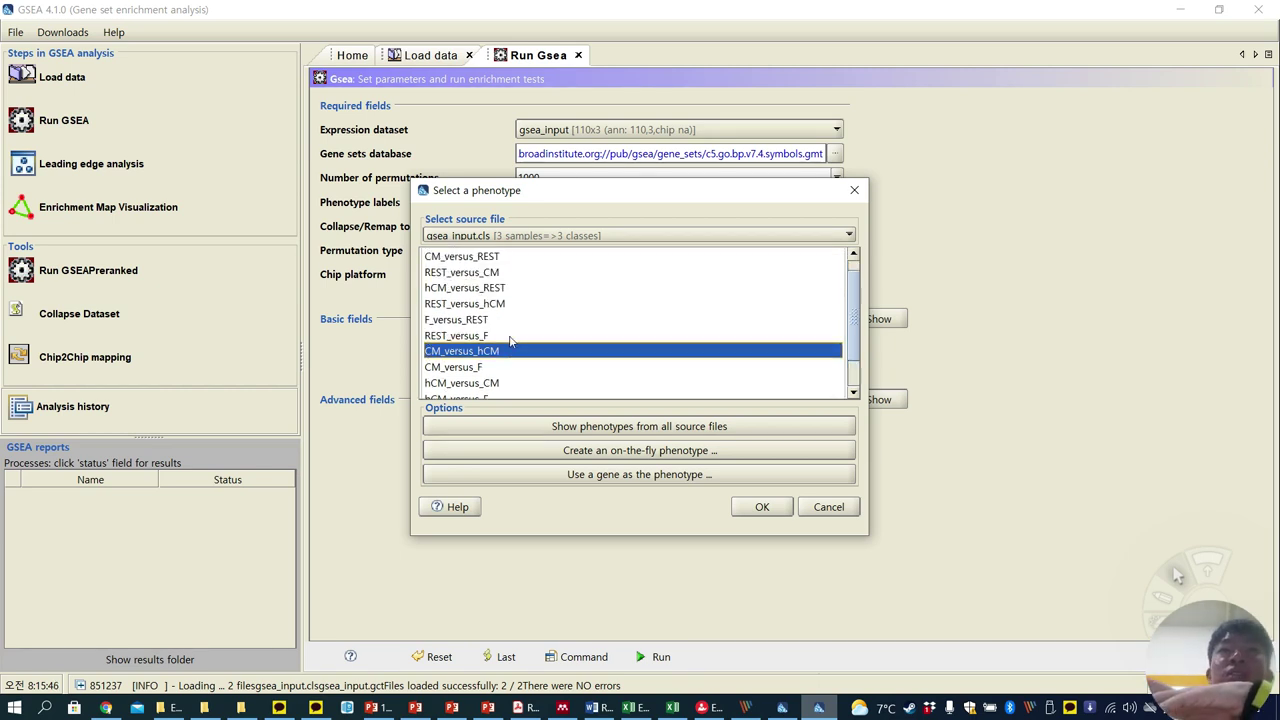
double_click(484, 258)
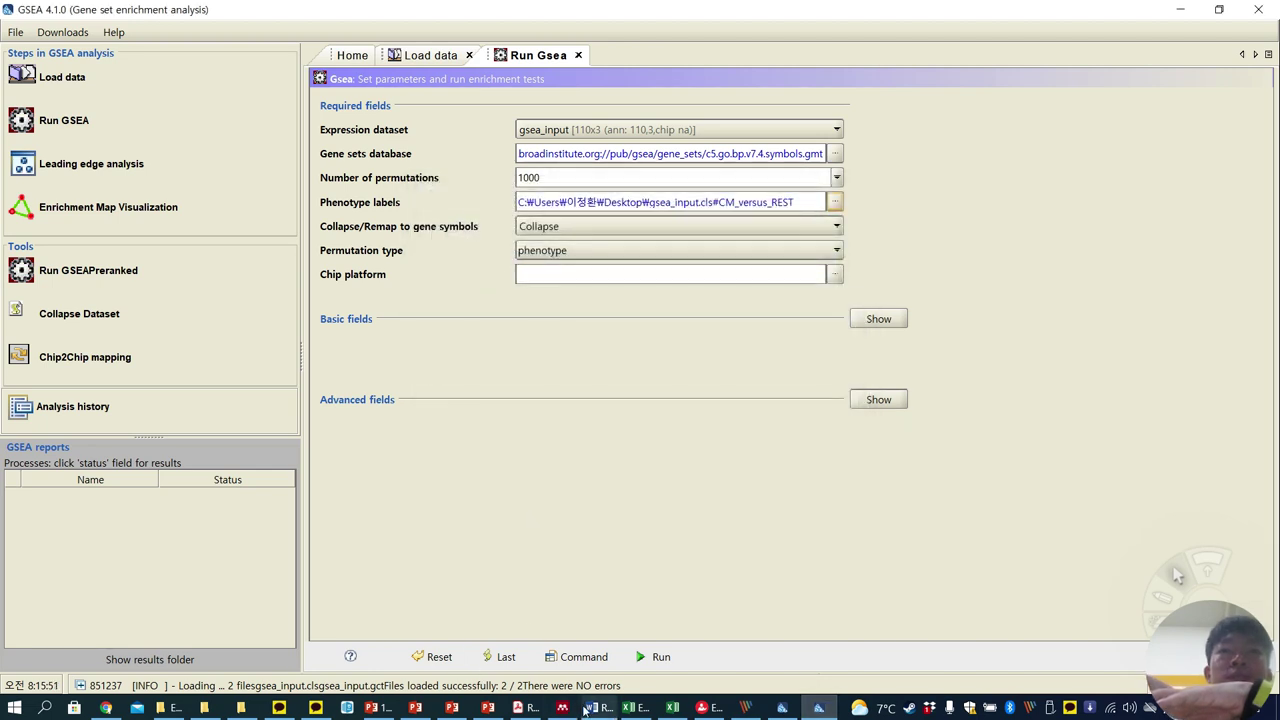
Check the required run settings in the PDF guide and set GSEA's permutation type to gene_set
left_click(521, 707)
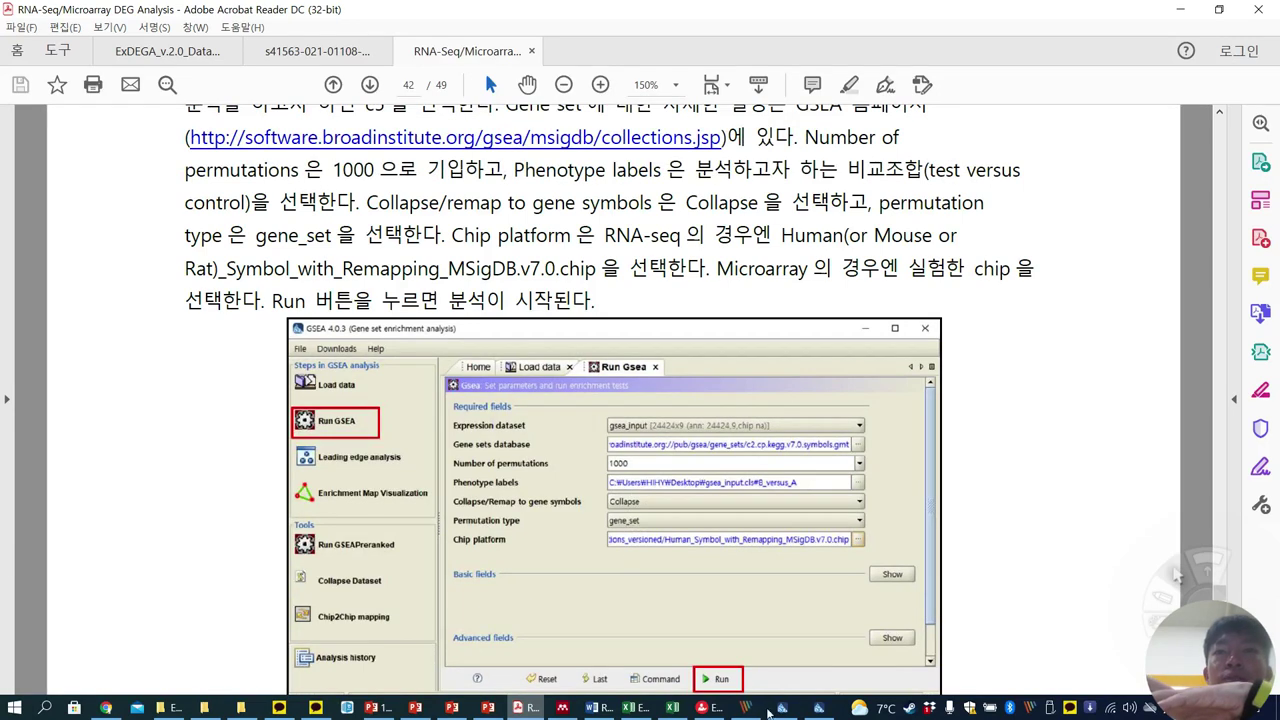
left_click(818, 707)
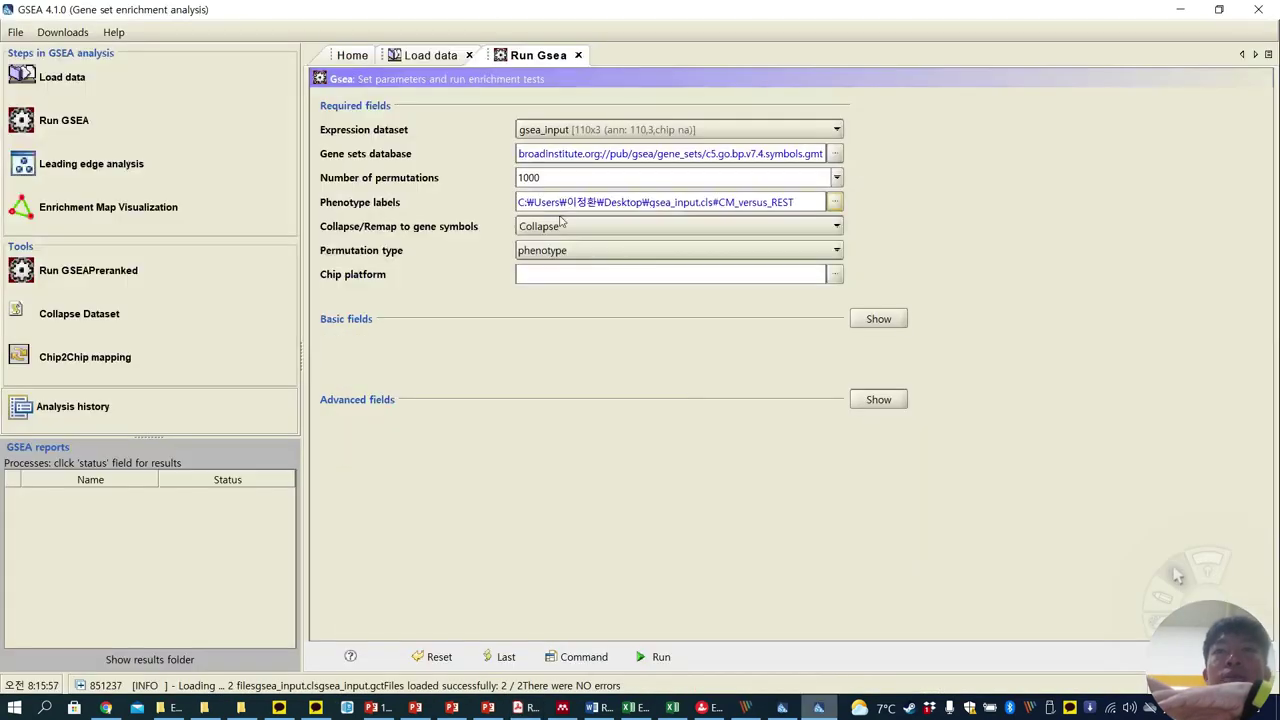
left_click(566, 252)
left_click(558, 287)
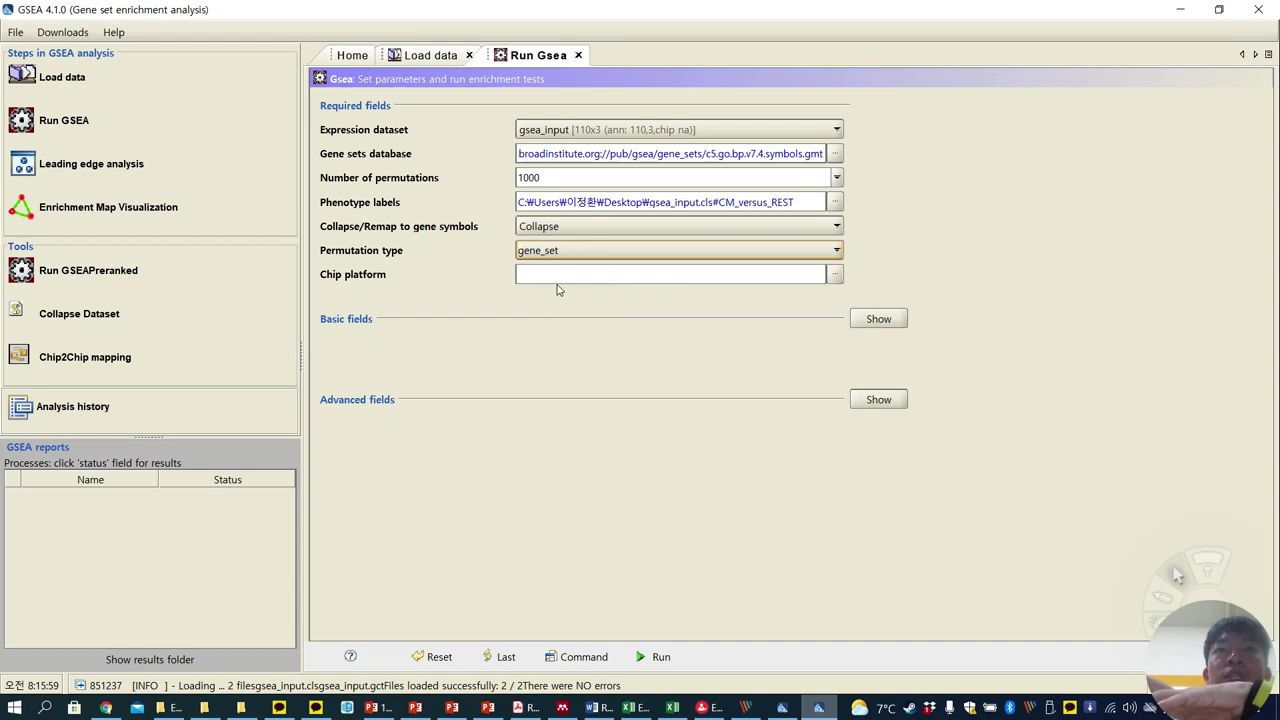
Check the PDF guide's chip recommendation and set GSEA's chip platform to Human_Gene_Symbol_with_Remapping_MSigDB.v7.4.chip from the website chips
left_click(522, 707)
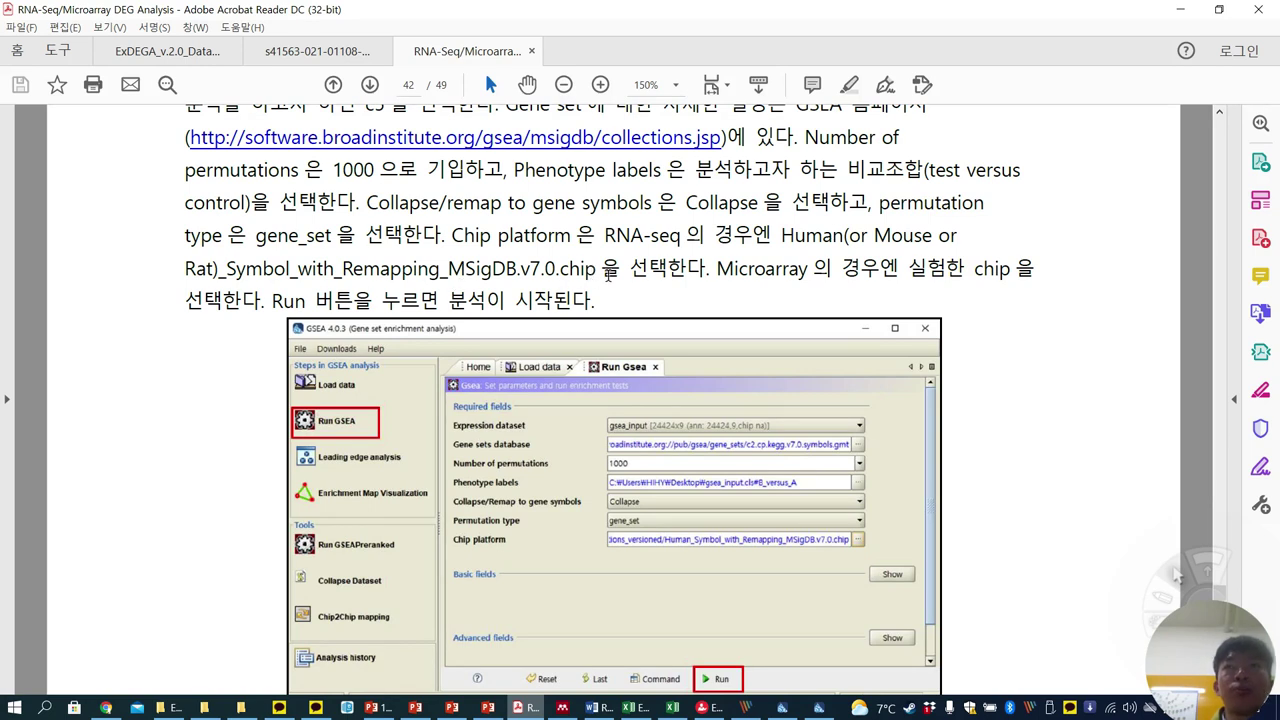
left_click(818, 707)
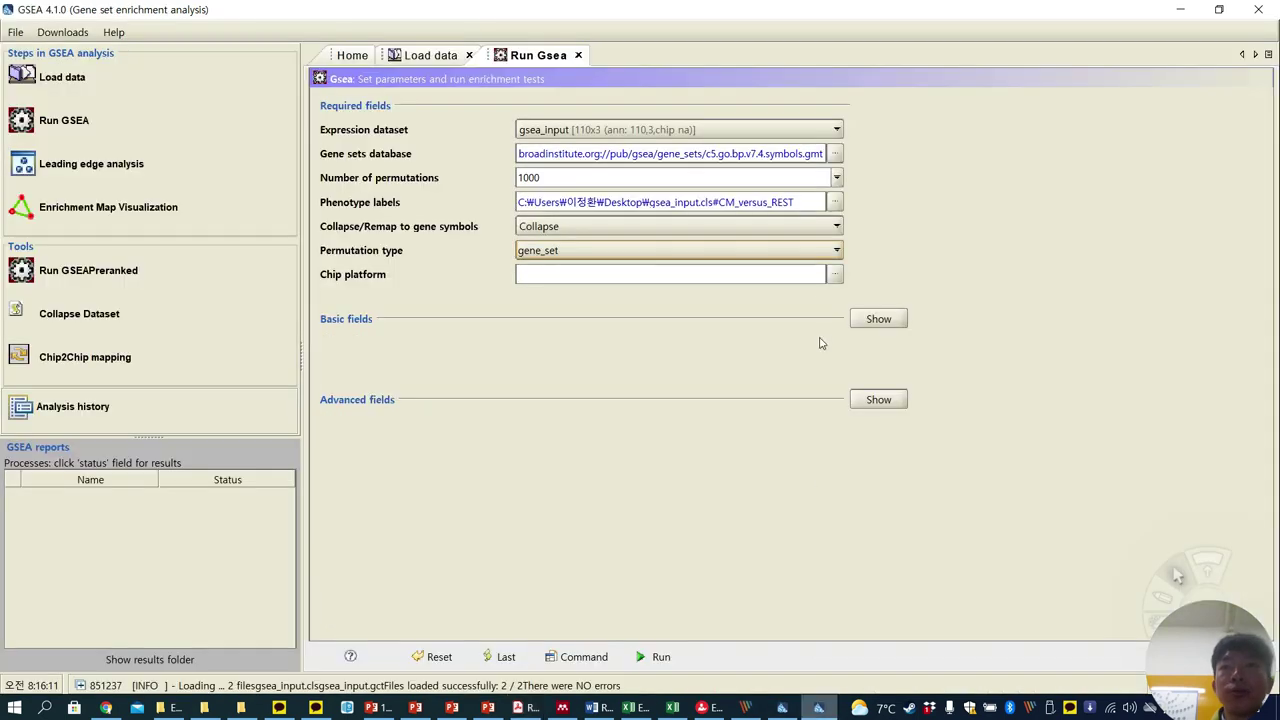
left_click(836, 276)
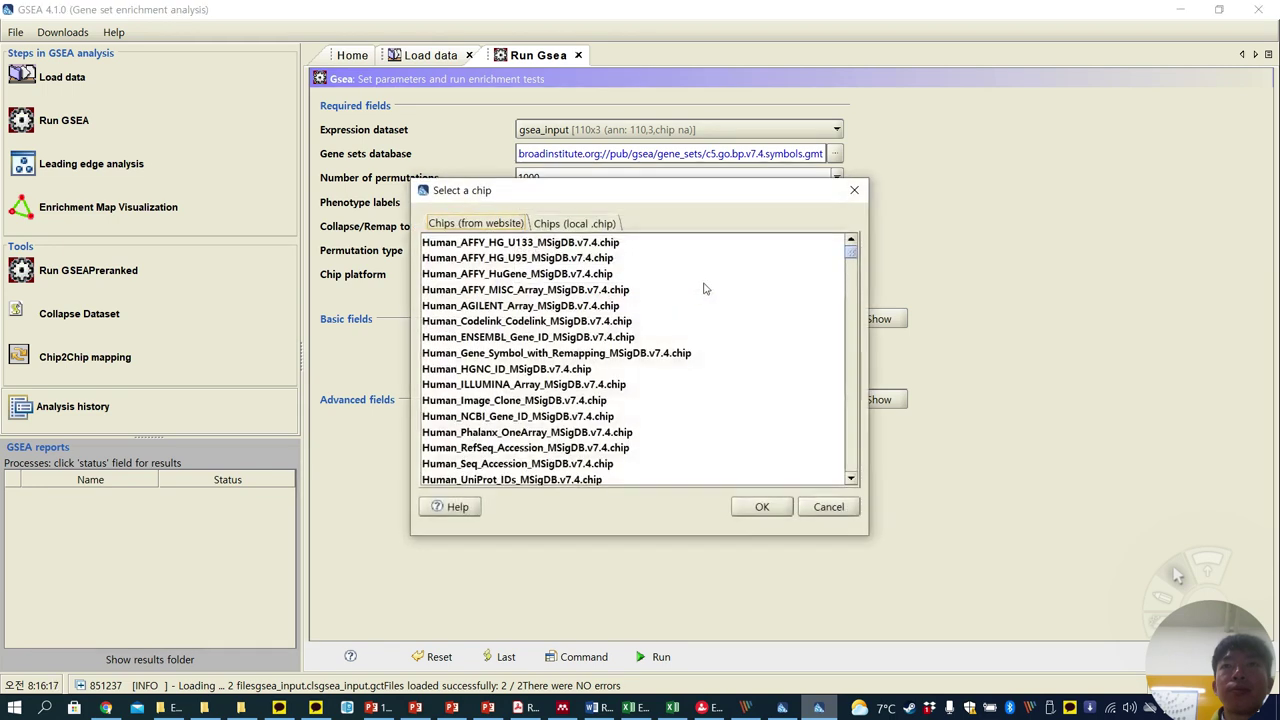
left_click(535, 708)
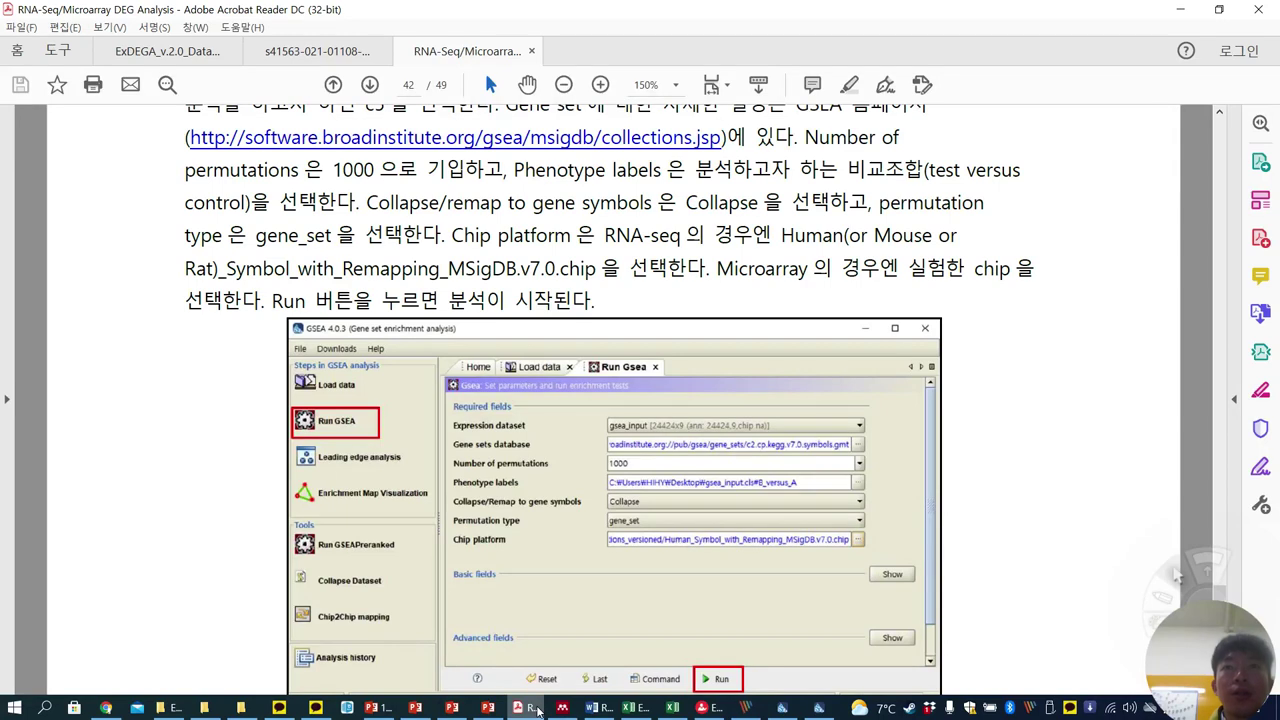
left_click(818, 708)
mouse_move(850, 250)
left_mouse_down()
mouse_move(850, 281)
mouse_move(845, 261)
left_mouse_up()
left_click(487, 420)
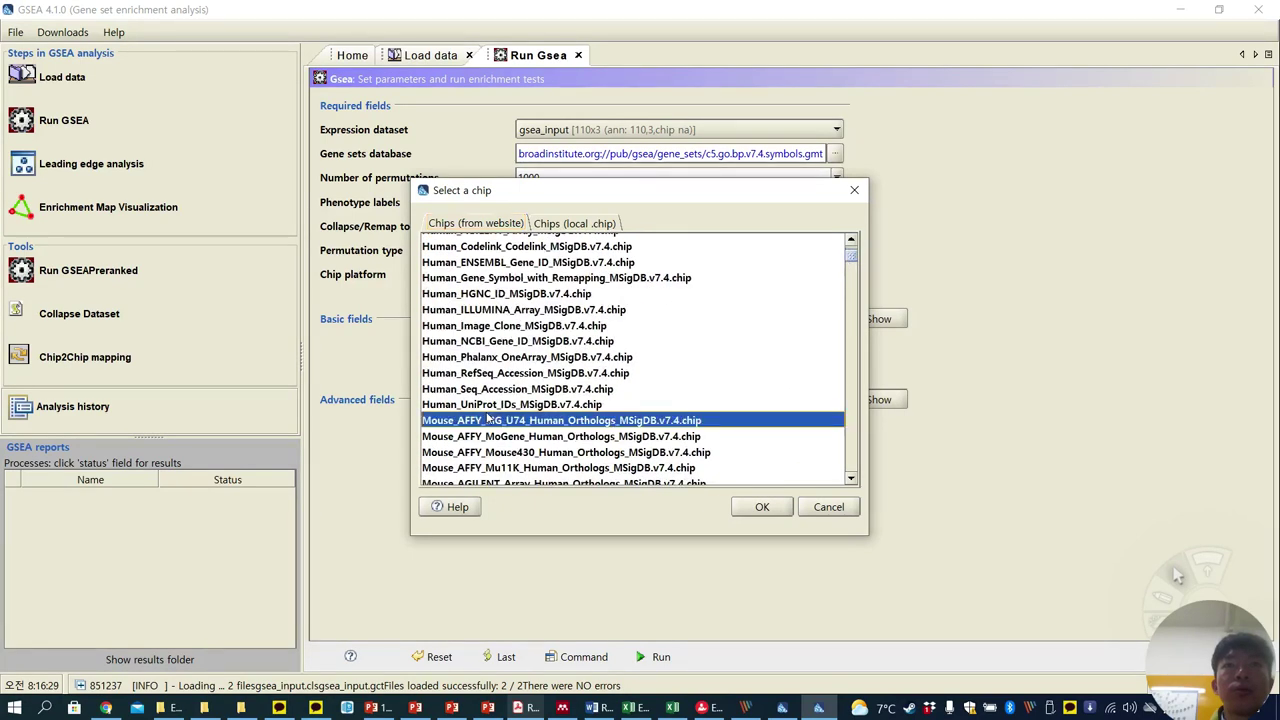
scroll(487, 420, "up", 1)
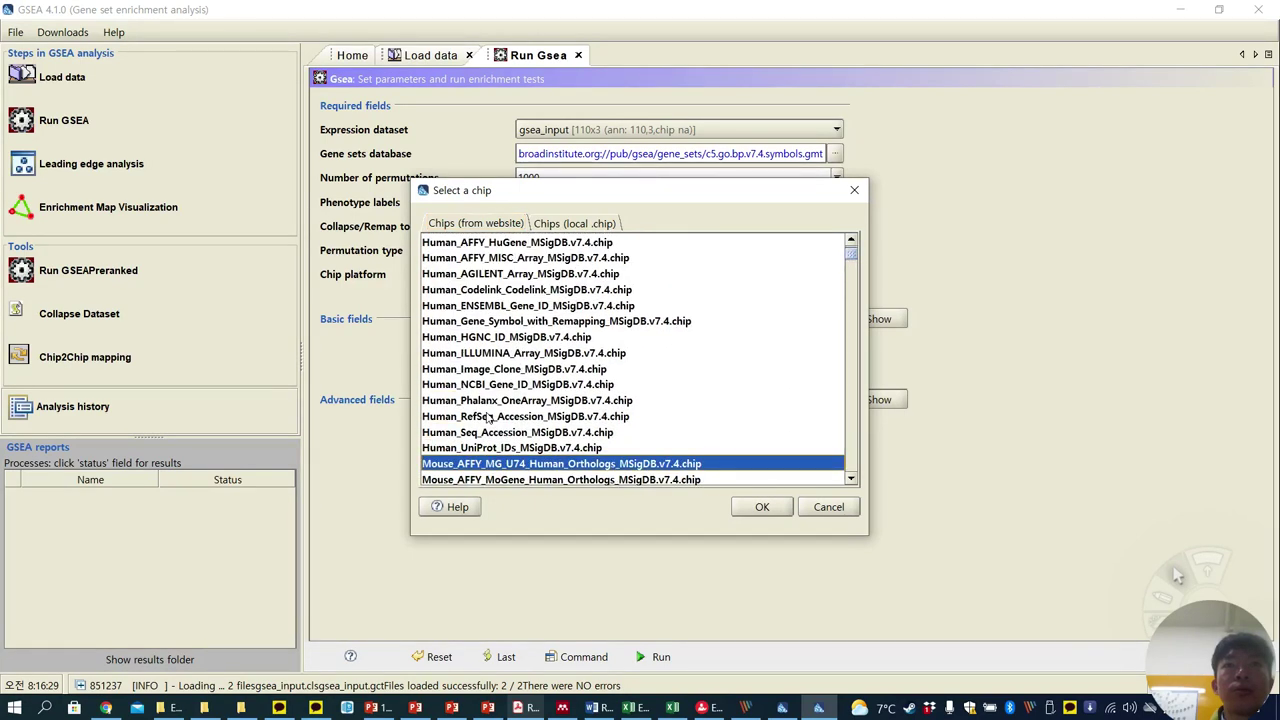
left_click(485, 322)
scroll(485, 325, "up", 1)
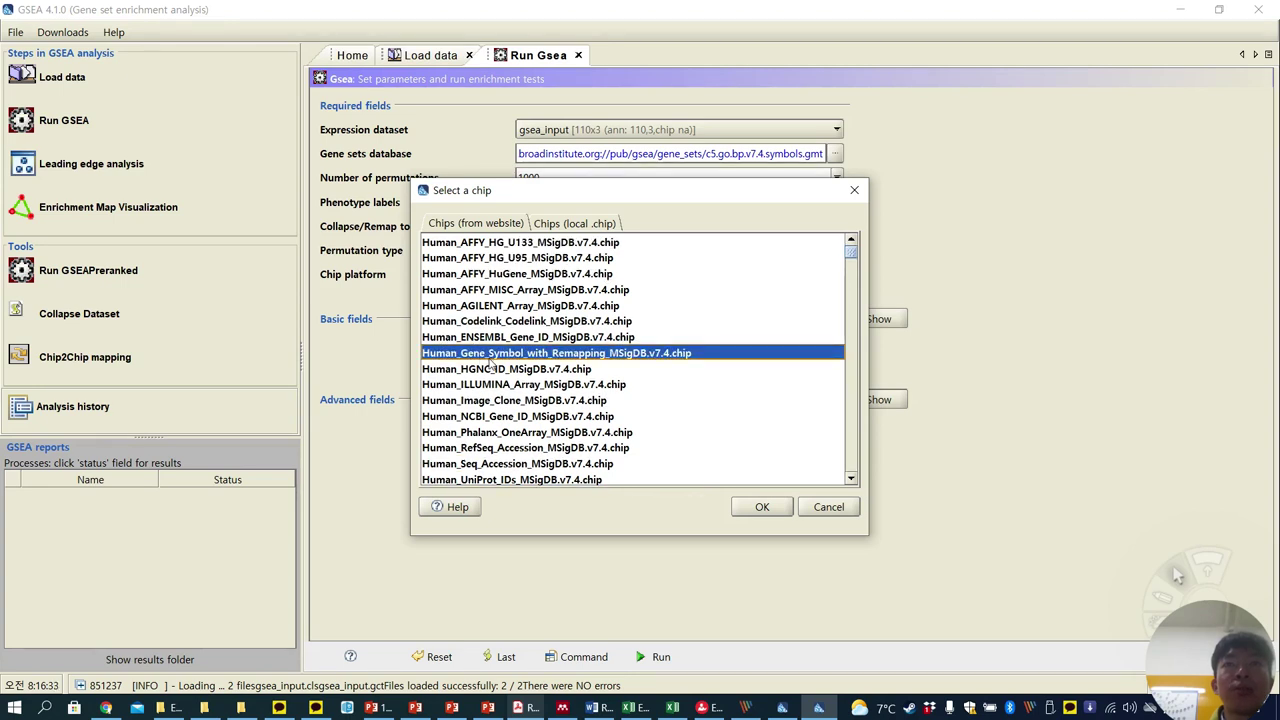
double_click(497, 354)
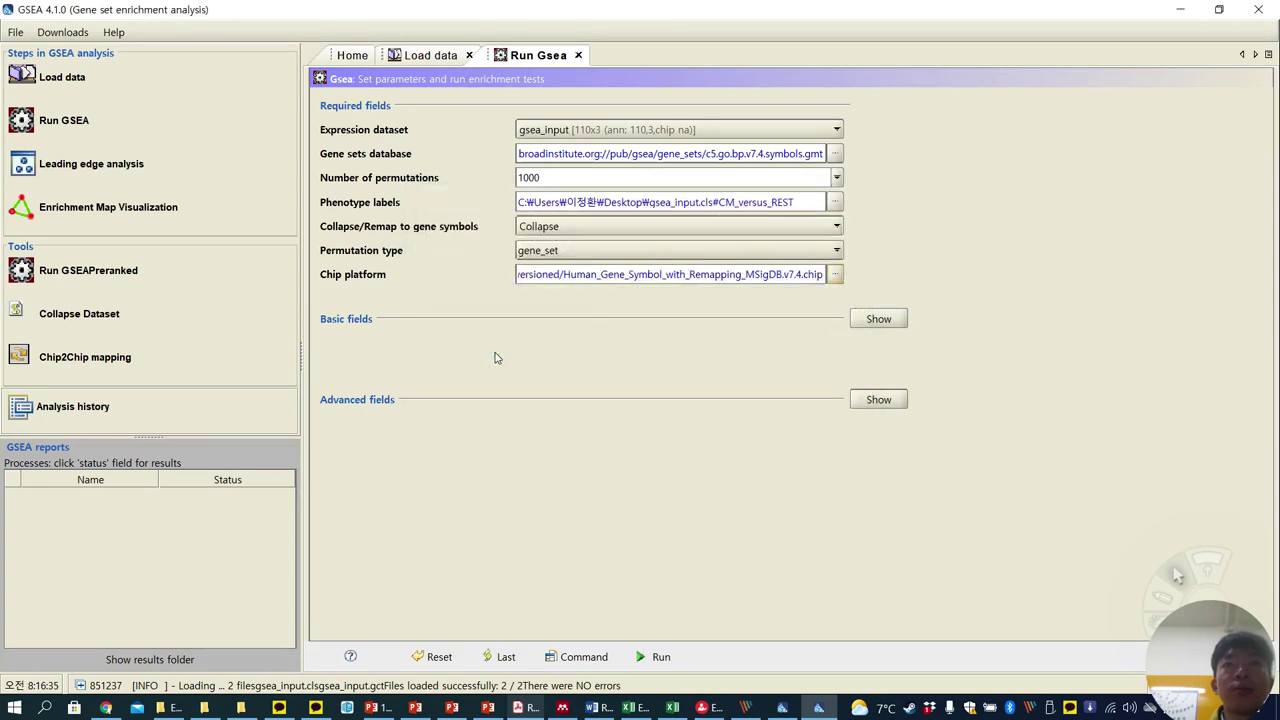
Review the Run GSEA figure in the PDF guide, return to GSEA and start the enrichment analysis
left_click(530, 708)
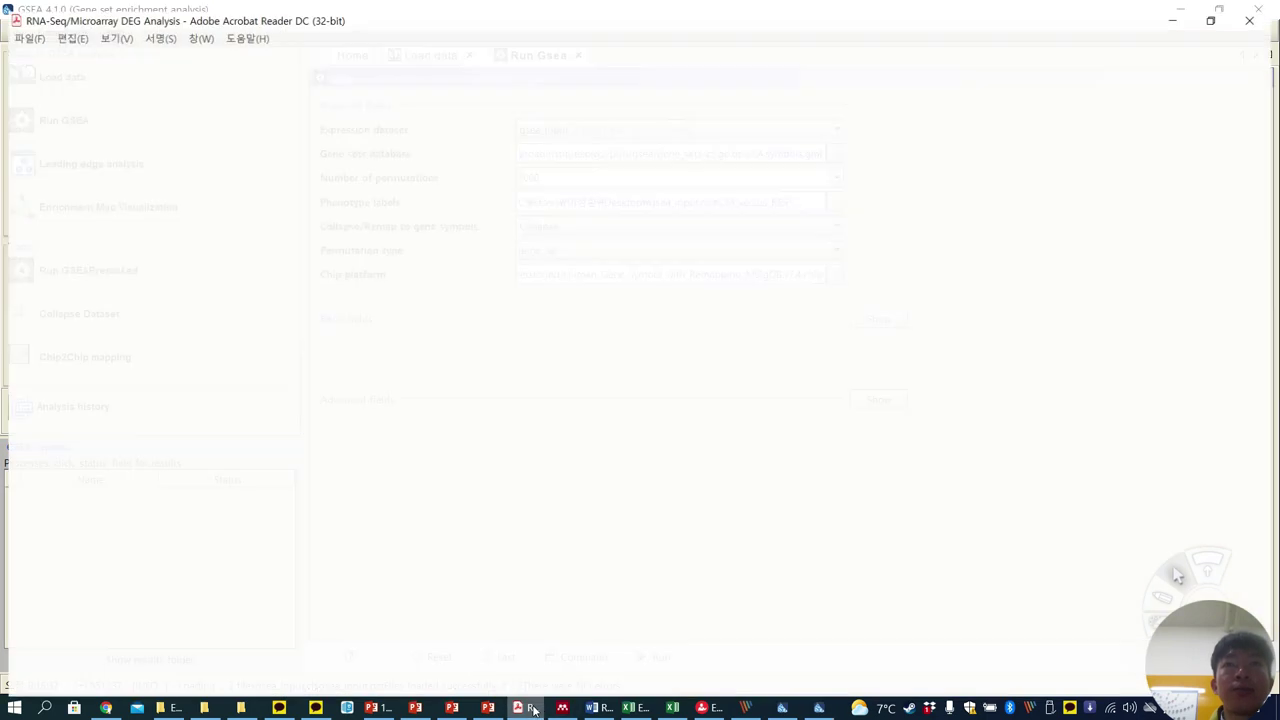
scroll(575, 532, "down", 3)
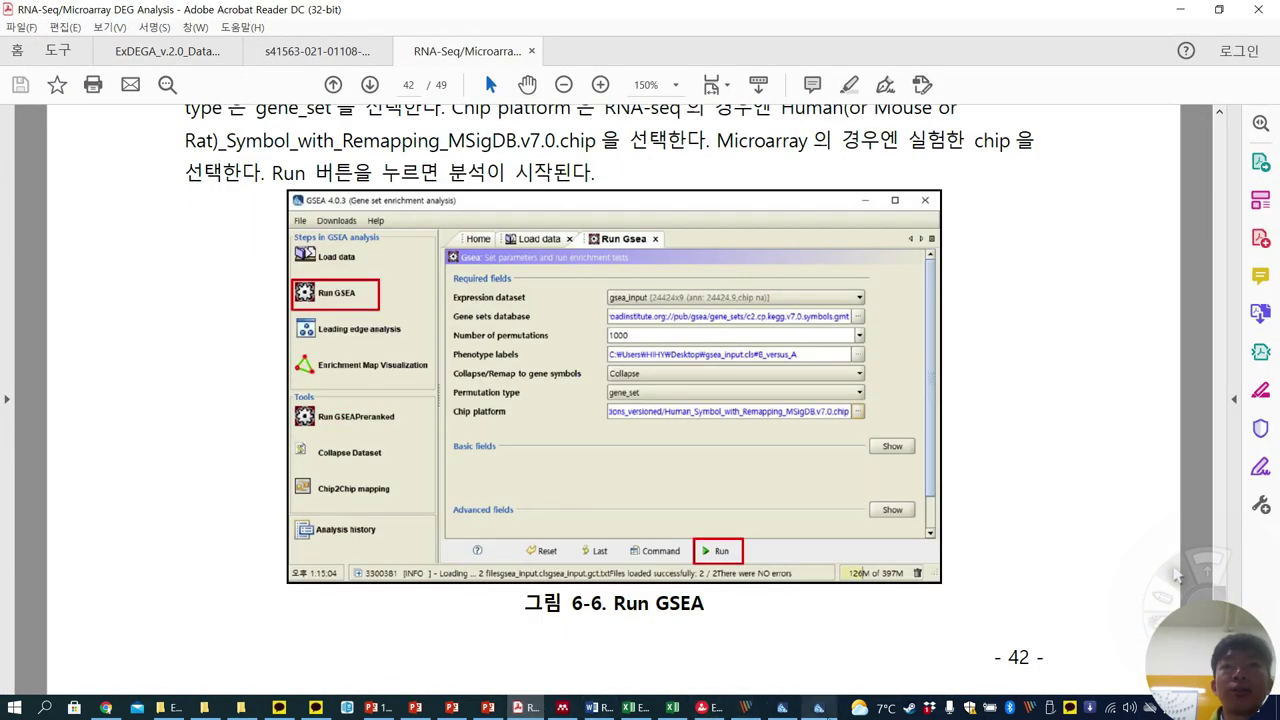
left_click(818, 708)
left_click(66, 130)
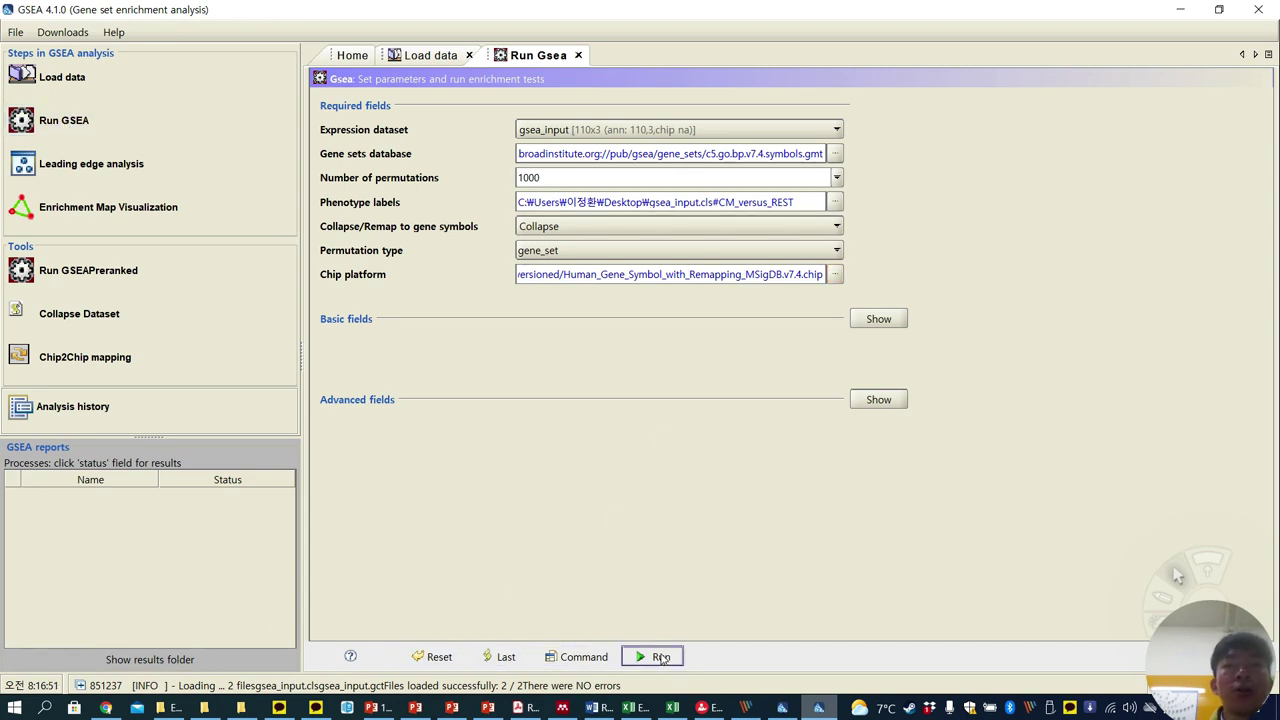
left_click(661, 657)
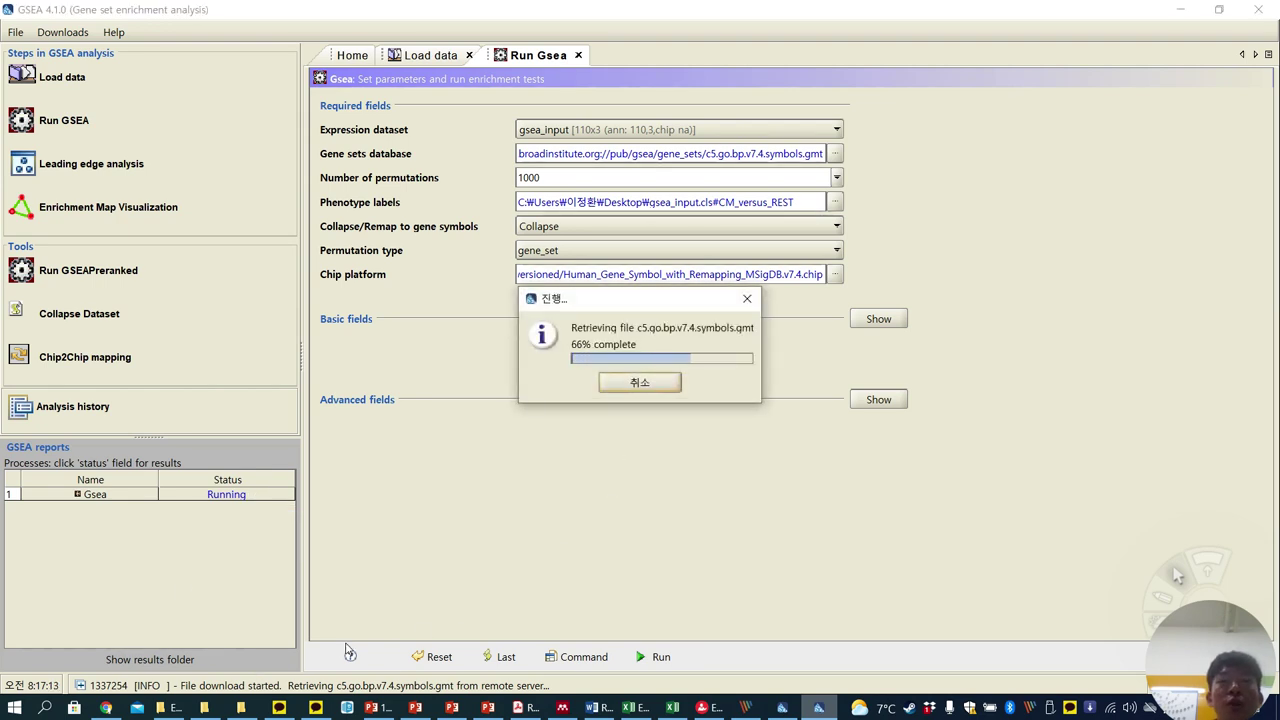
Switch to File Explorer and open the my_analysis.Gsea.1635053626164_chromosome results folder in oct24
left_click(240, 707)
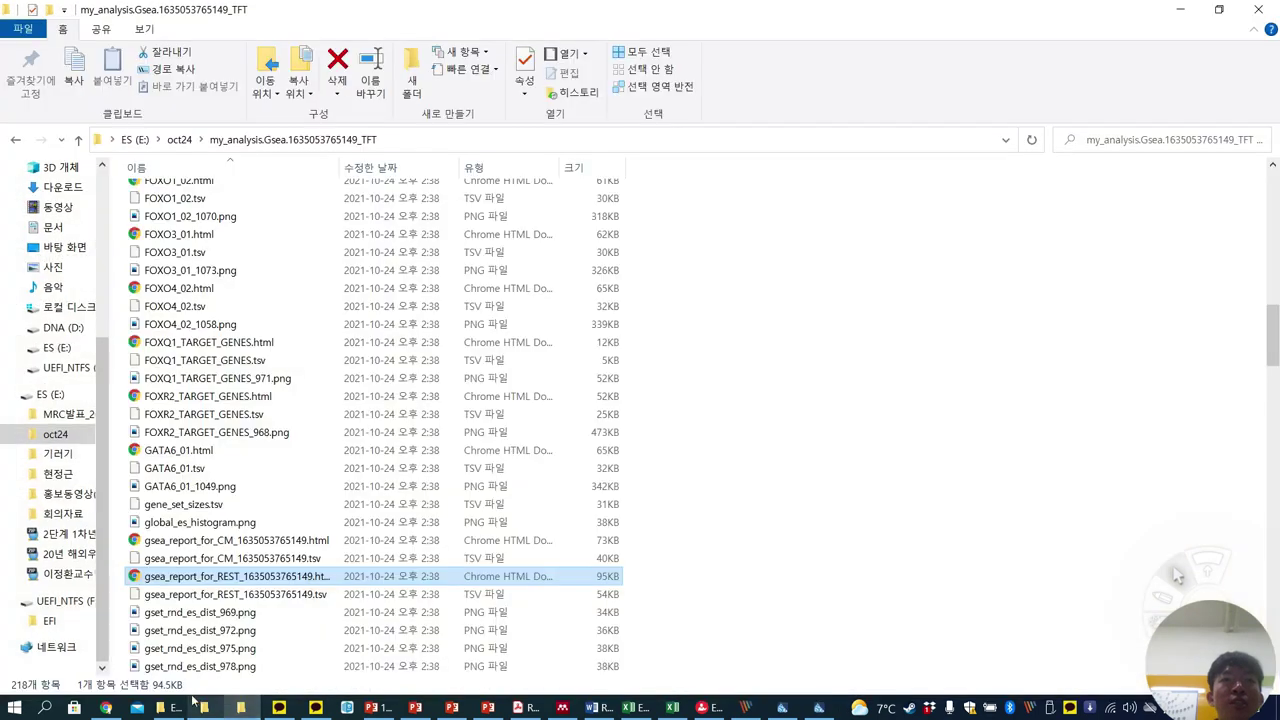
scroll(226, 378, "up", 10)
key("BackSpace")
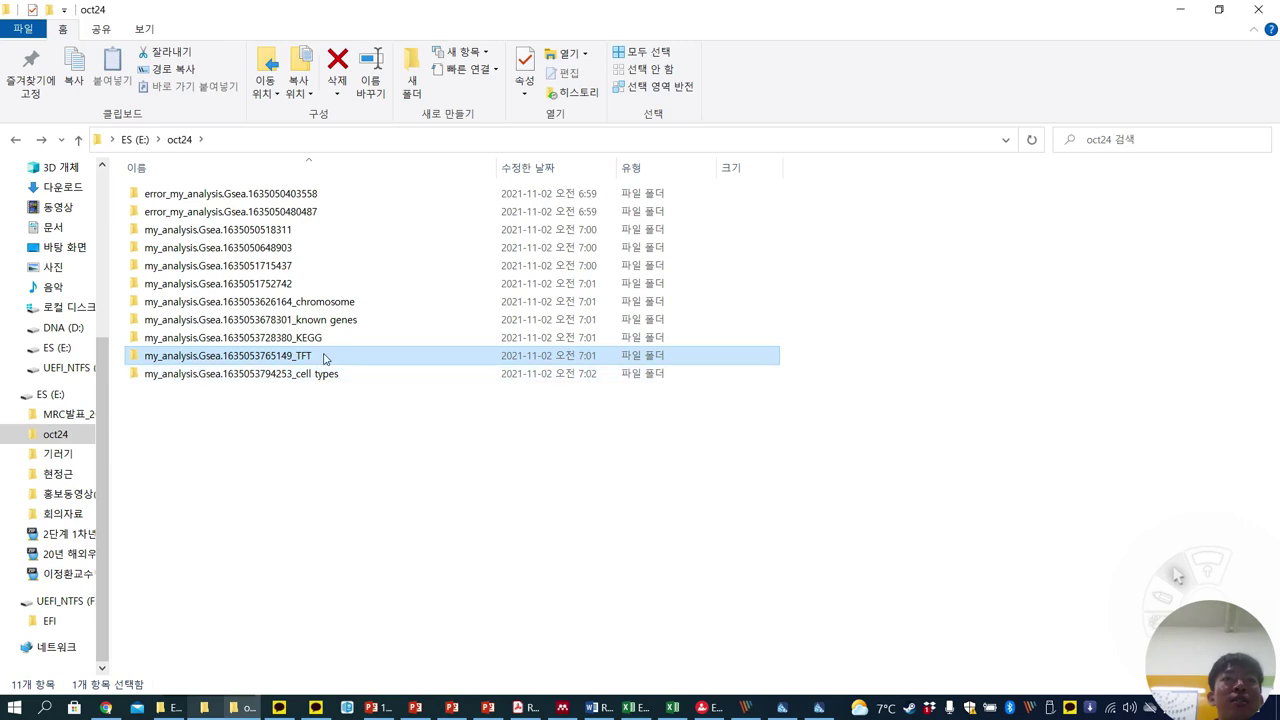
double_click(322, 302)
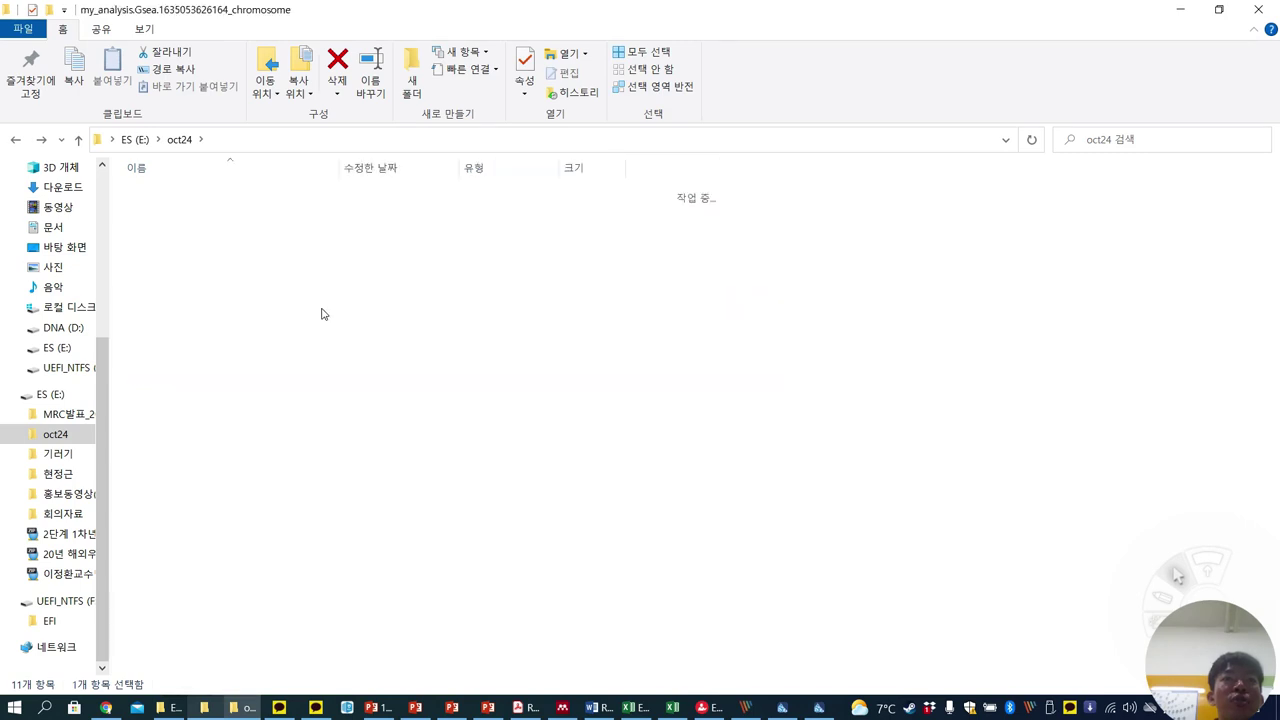
Open the chromosome analysis's gsea_report_for_CM HTML report and view the details of gene set CHR2P12
scroll(254, 409, "down", 20)
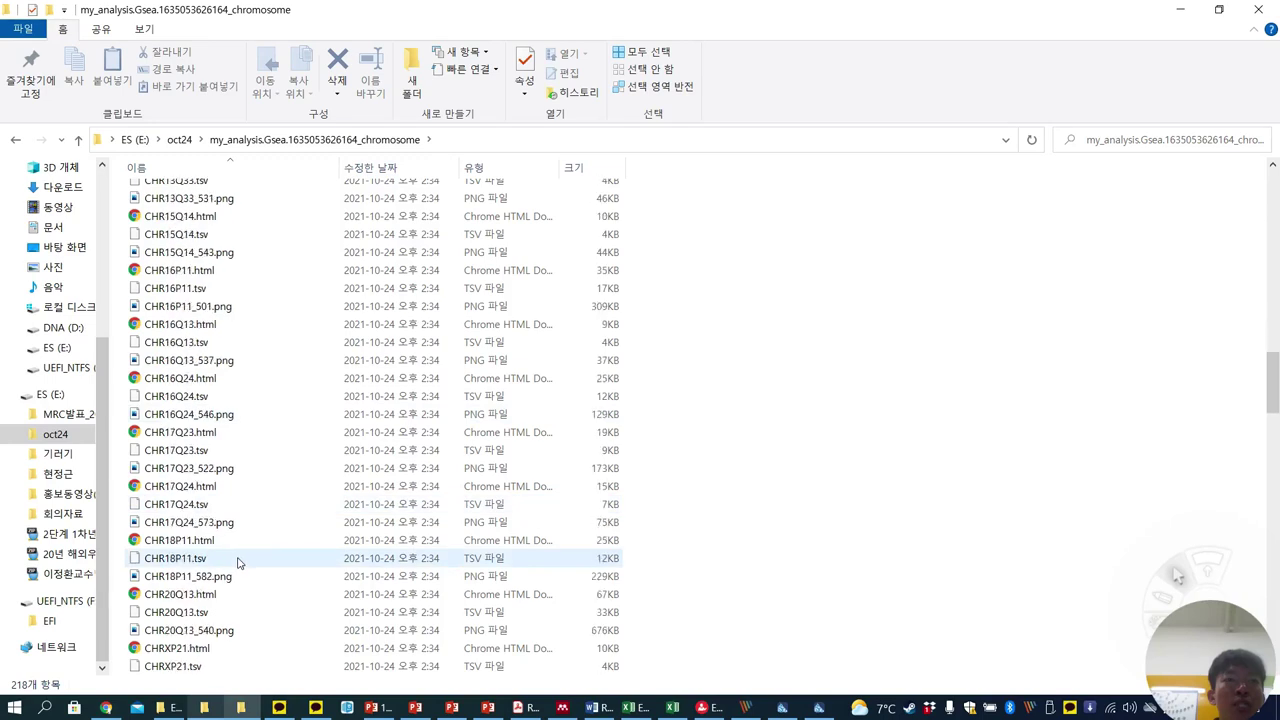
scroll(238, 563, "down", 20)
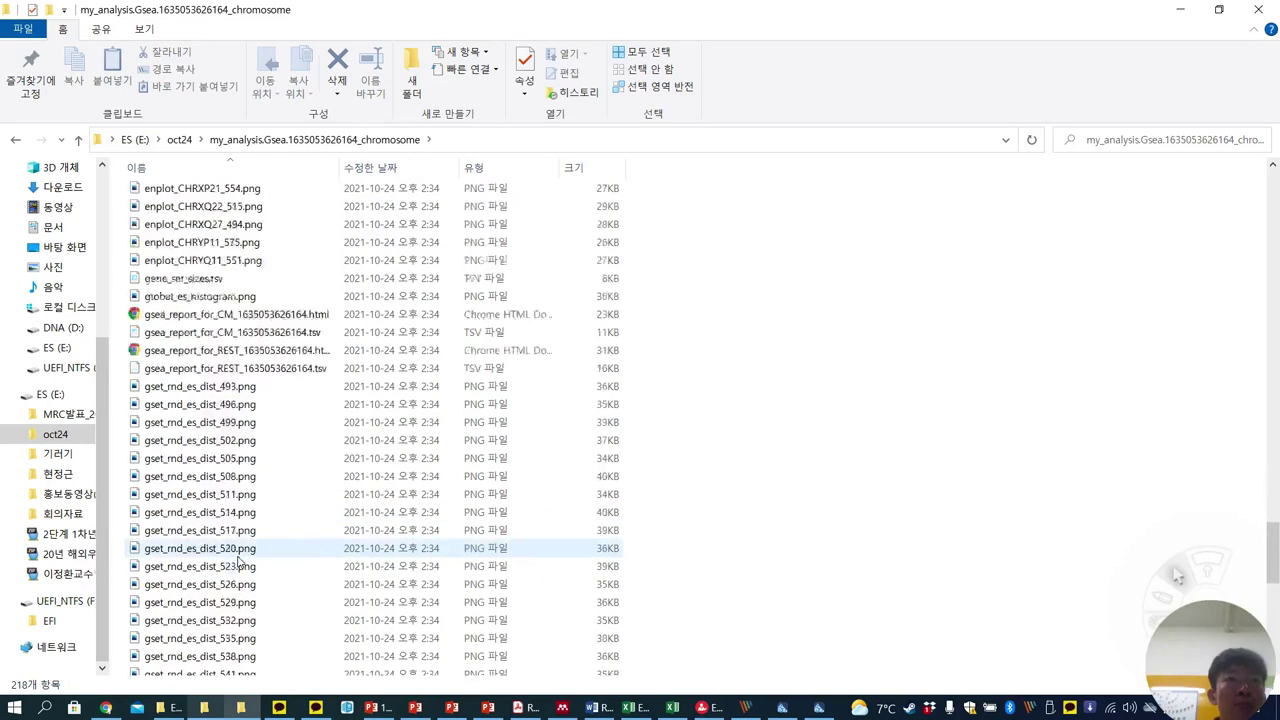
scroll(238, 563, "up", 3)
left_click(165, 372)
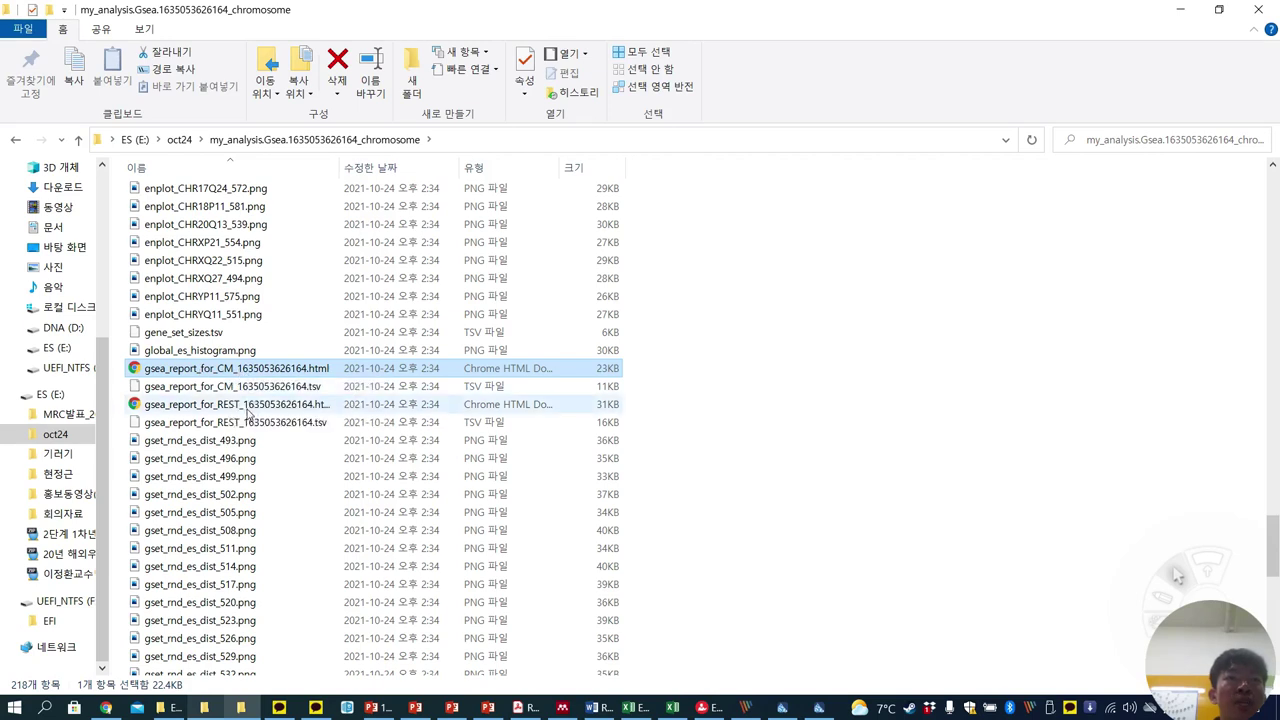
double_click(255, 372)
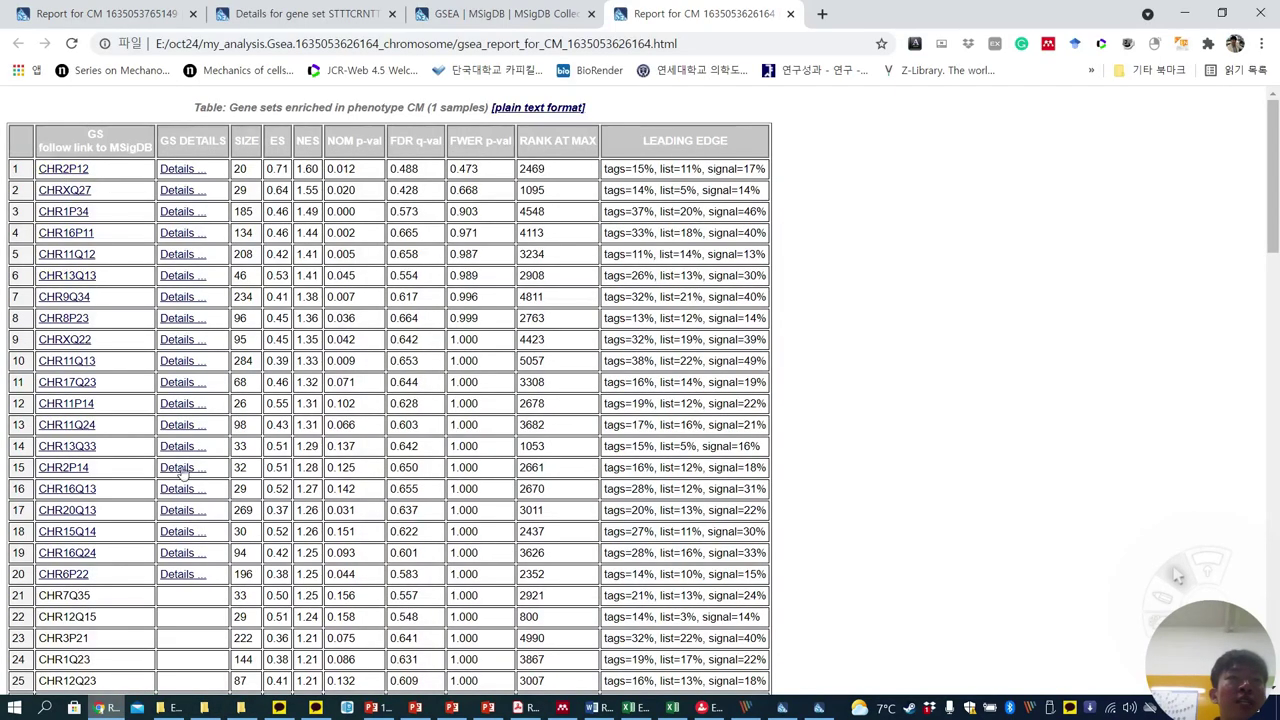
left_click(195, 173)
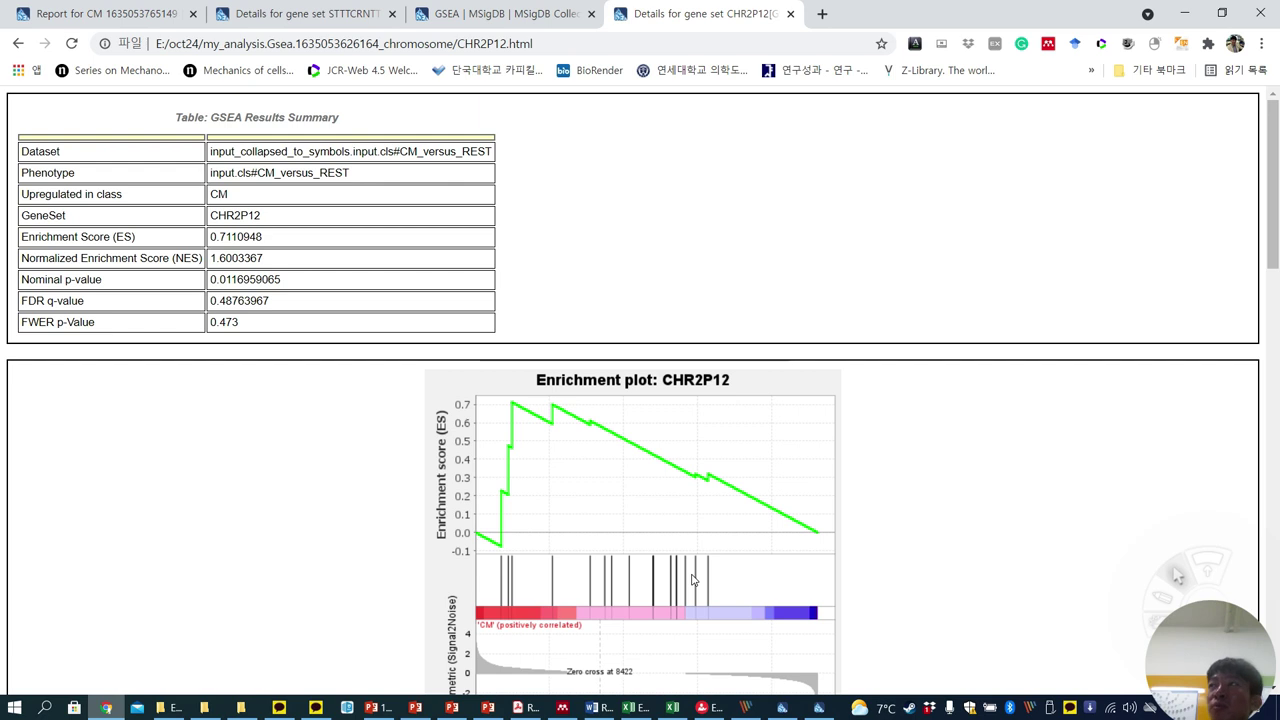
Return to the oct24 folder in File Explorer and open the CM HTML report from the my_analysis.Gsea.1635053678301_known genes folder
left_click(240, 707)
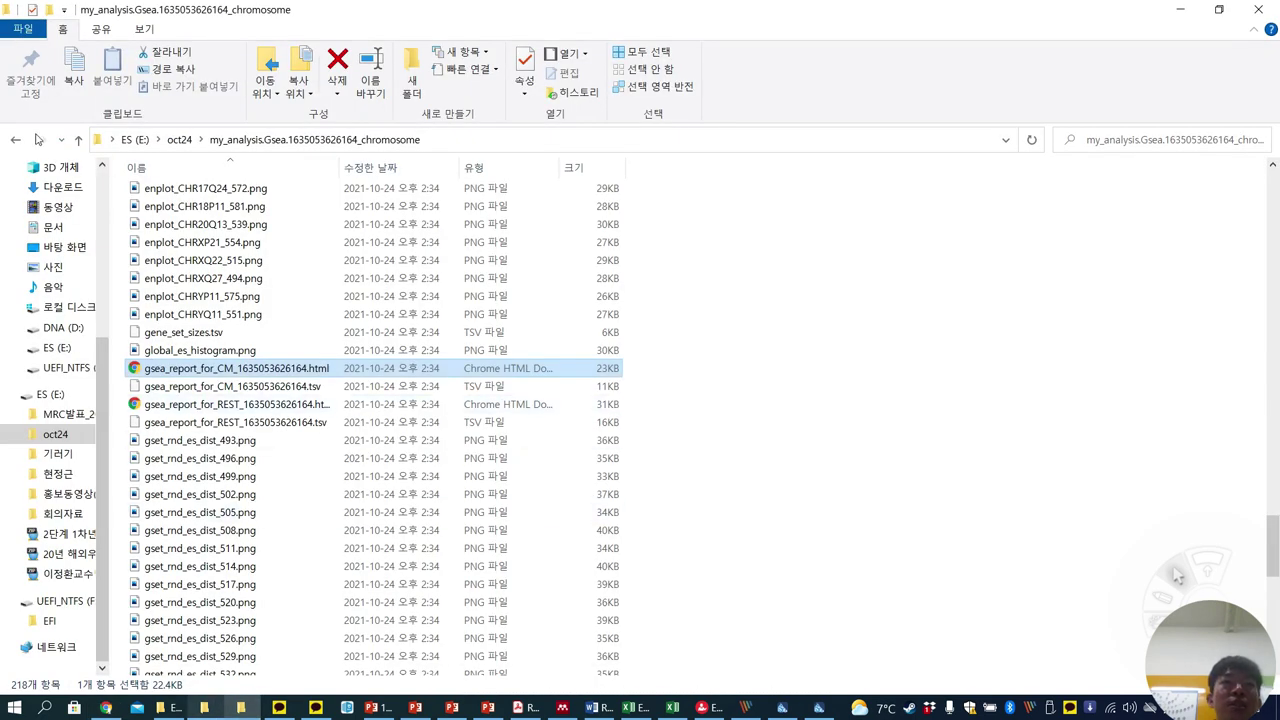
left_click(15, 140)
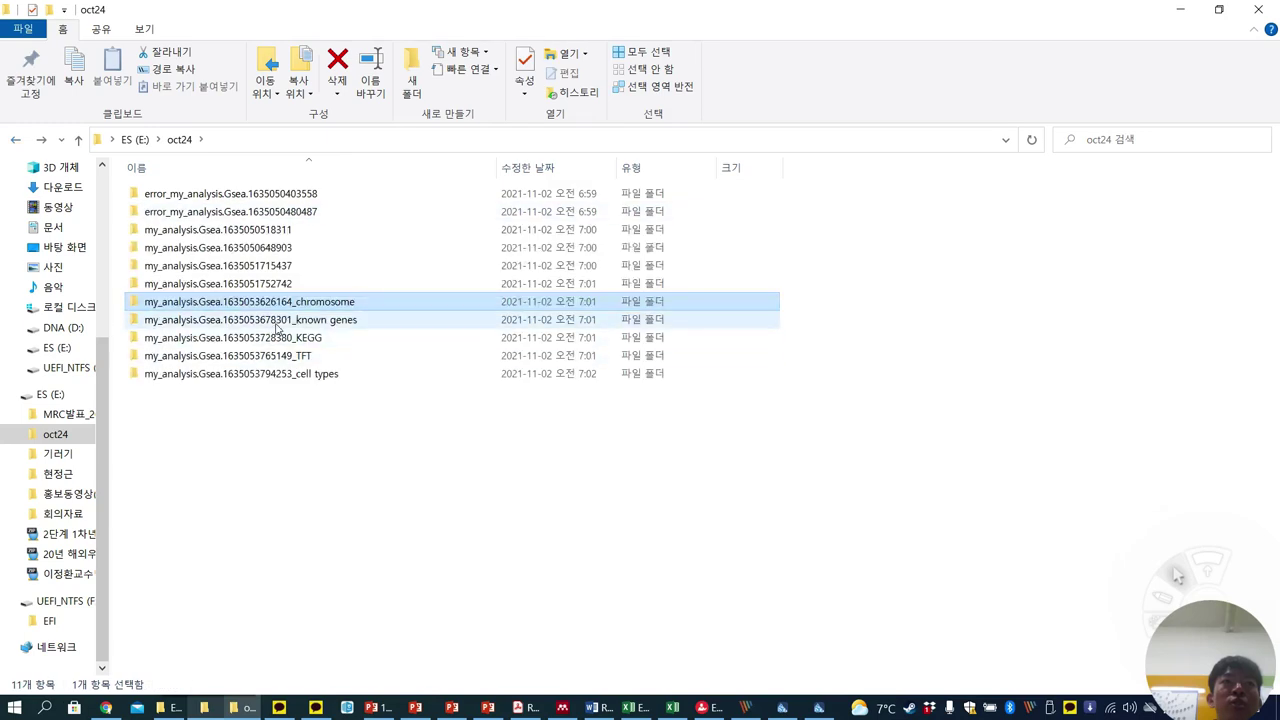
double_click(278, 326)
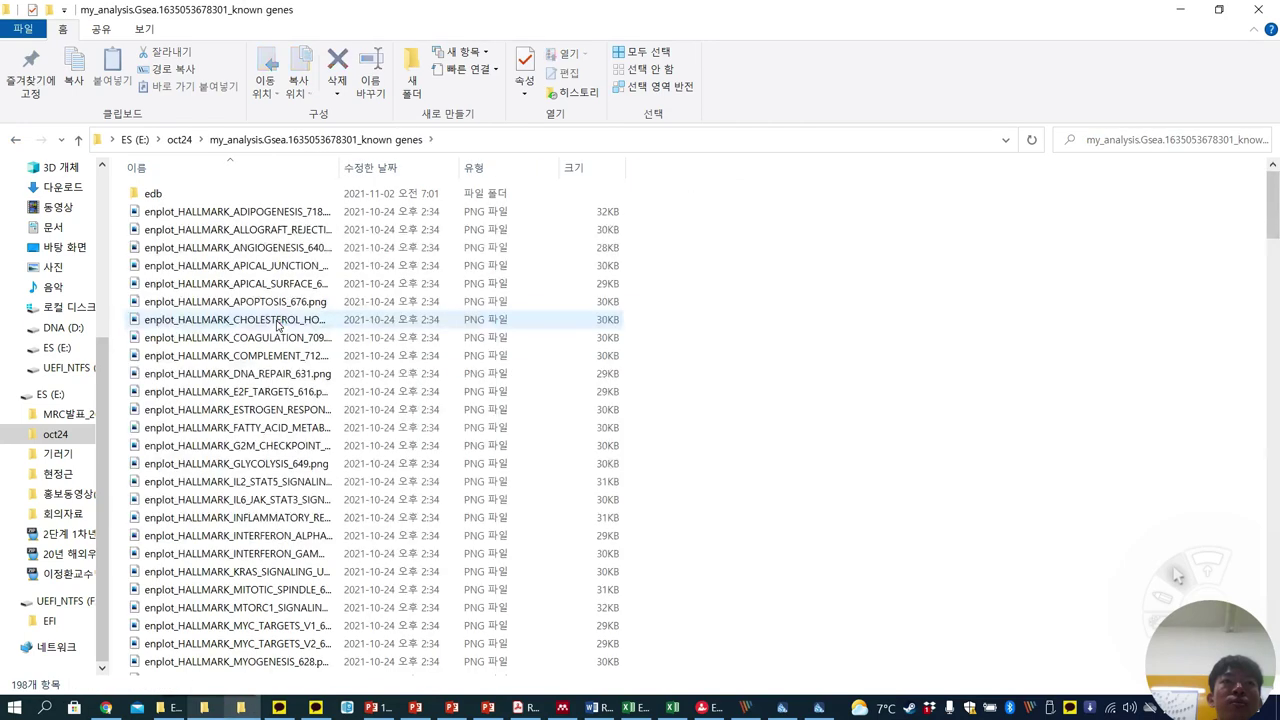
scroll(247, 345, "down", 12)
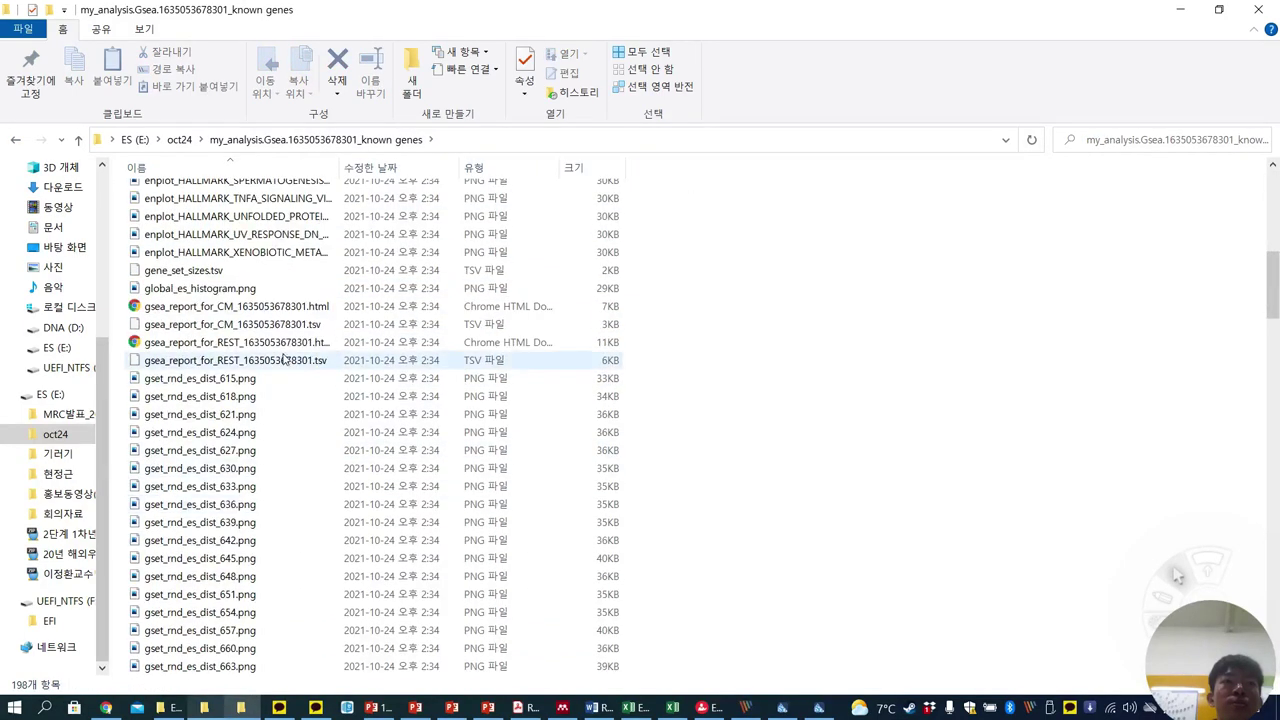
double_click(290, 306)
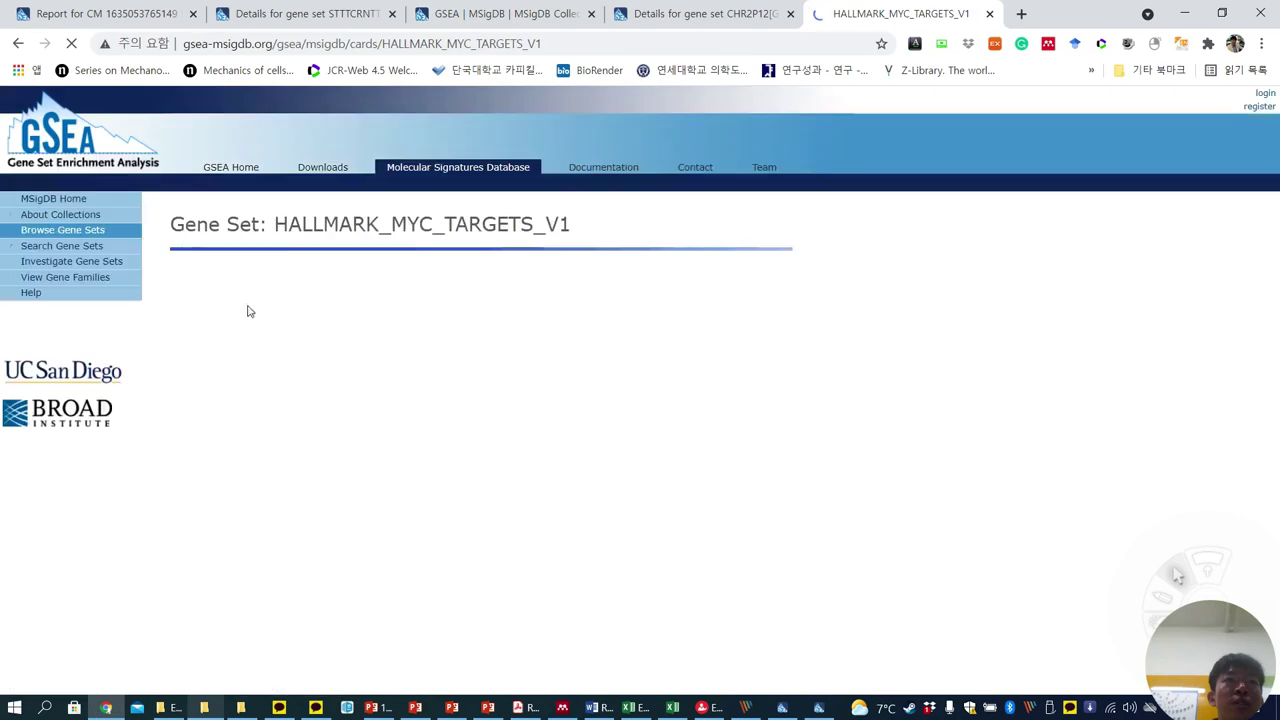
Go back from the MSigDB gene set page to the report and examine the details and enrichment plot of HALLMARK_MYC_TARGETS_V1
left_click(18, 43)
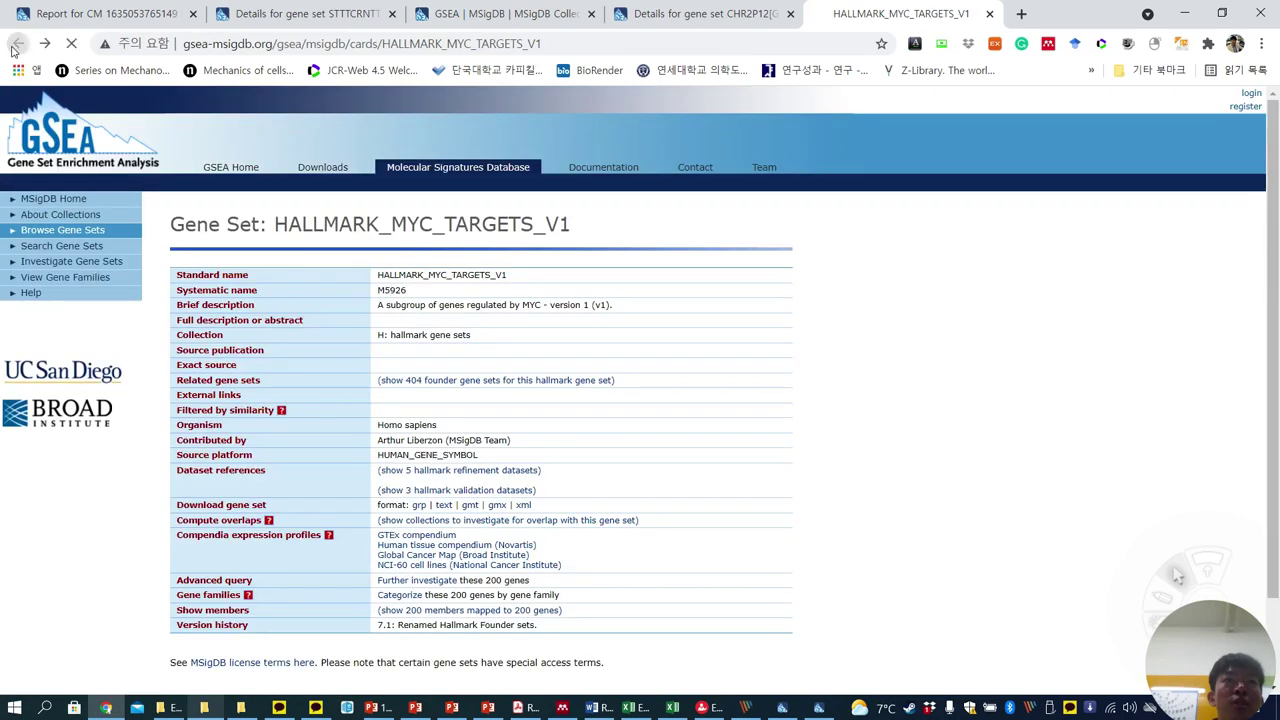
left_click(316, 170)
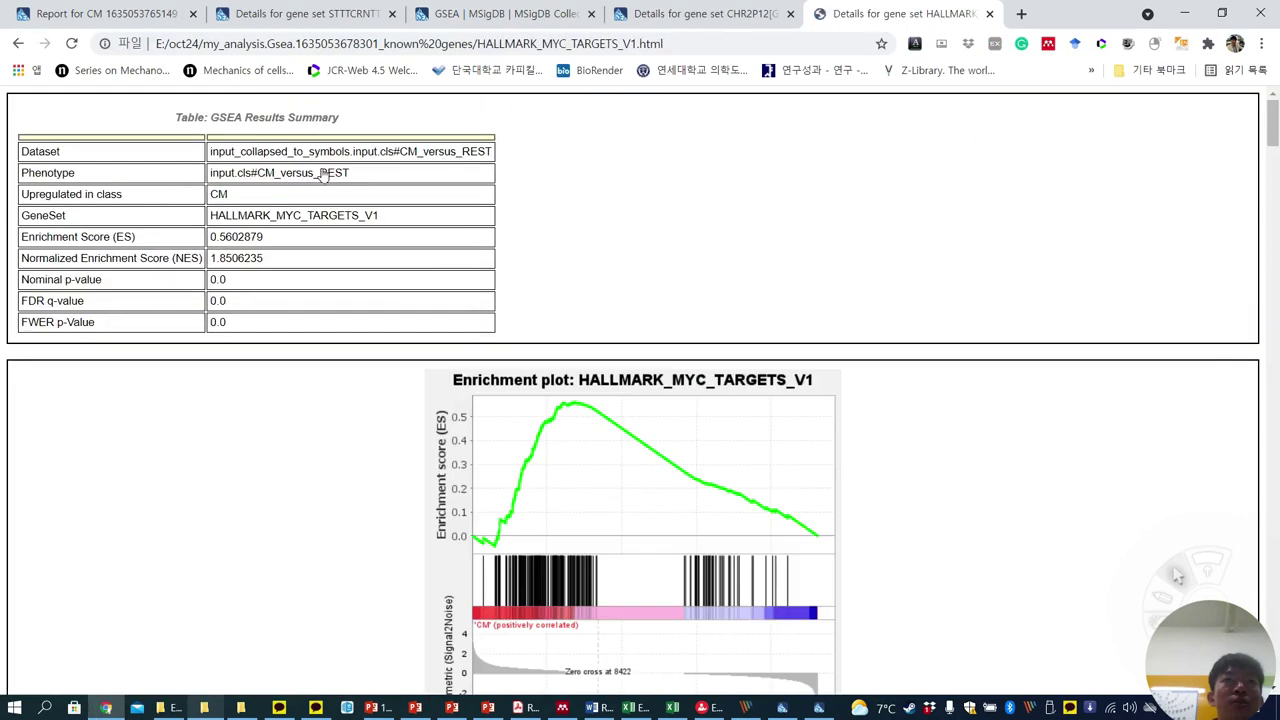
scroll(555, 401, "down", 2)
scroll(555, 401, "down", 1)
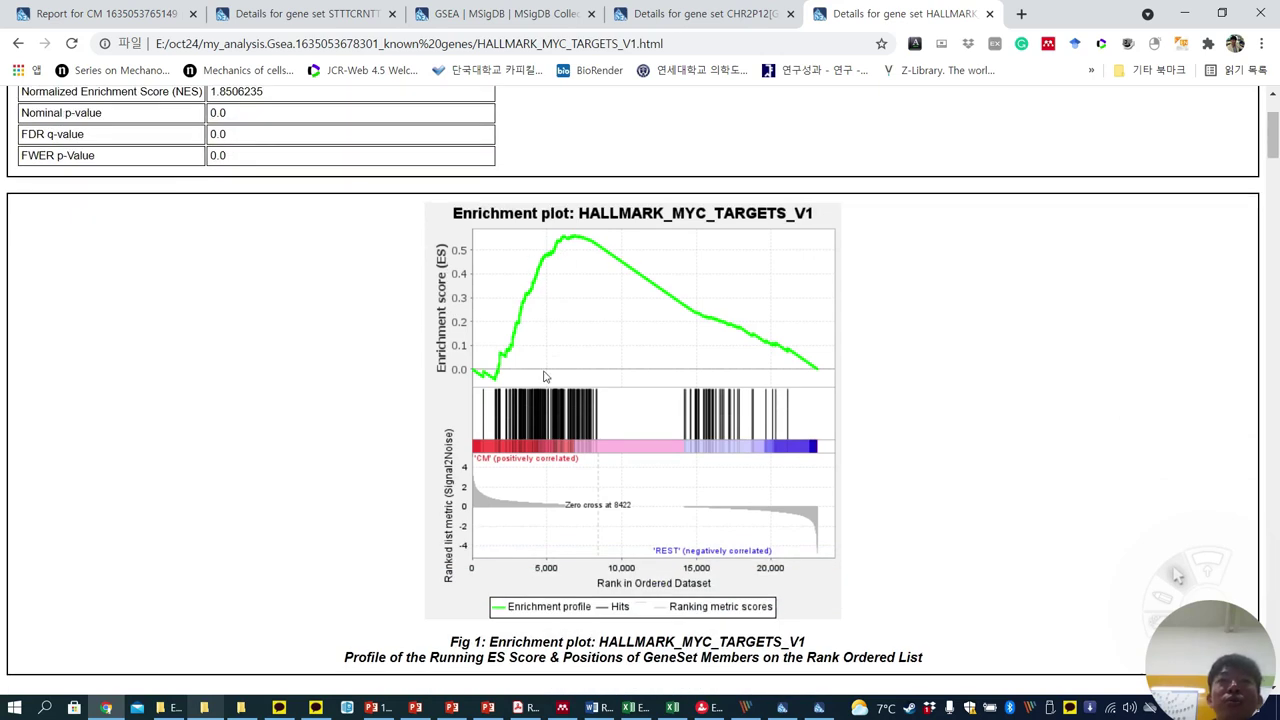
scroll(545, 376, "up", 3)
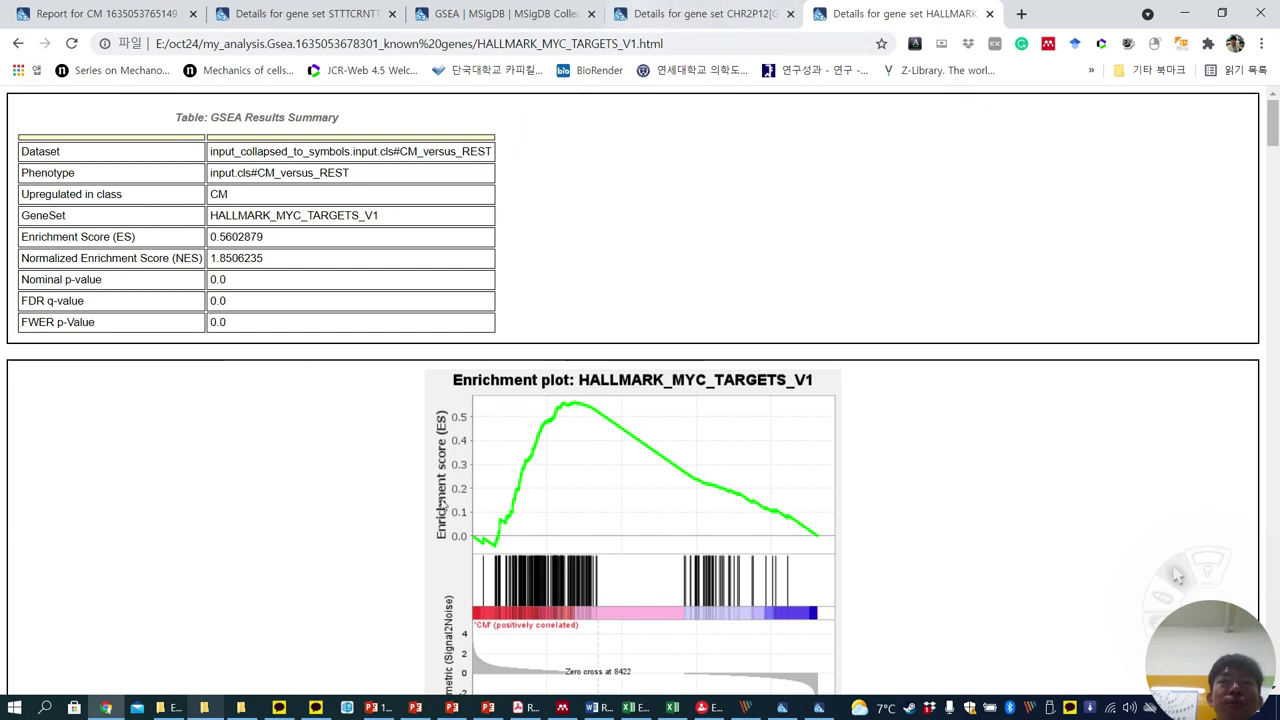
Return to GSEA, show the results folder and open the new run's my_analysis.Gsea.1635808612048 folder in a maximized window
left_click(818, 709)
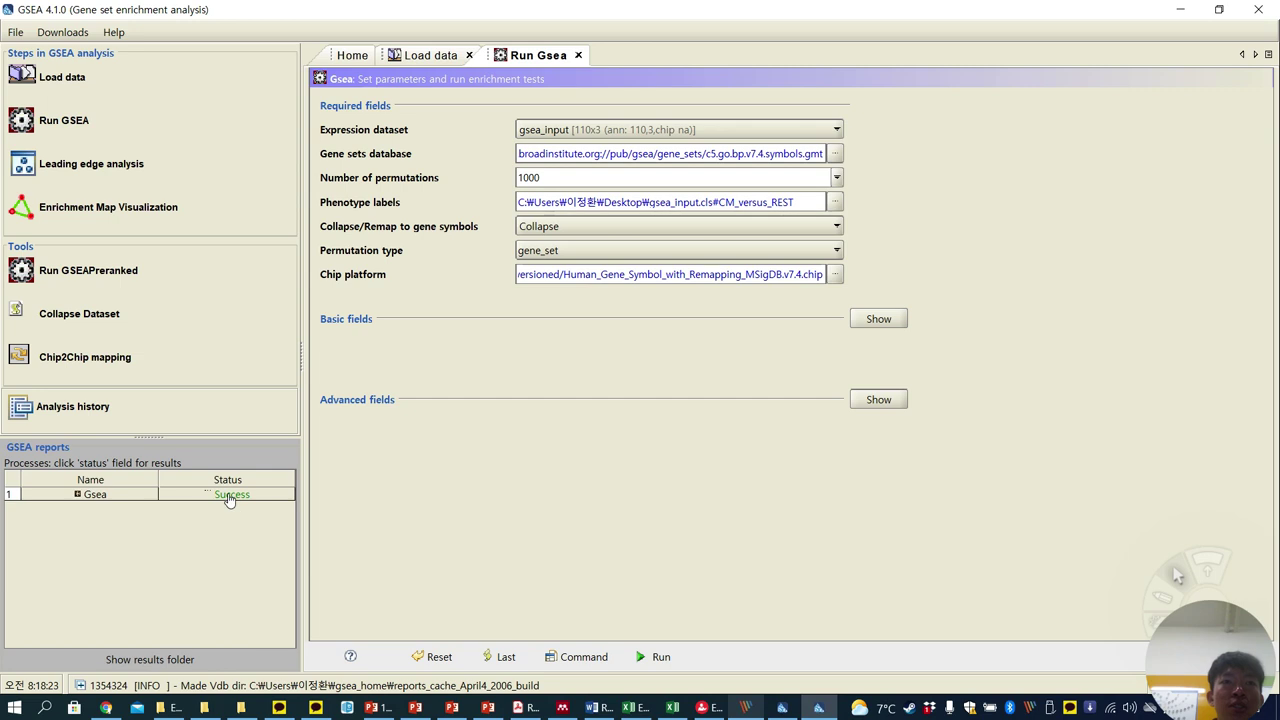
left_click(150, 660)
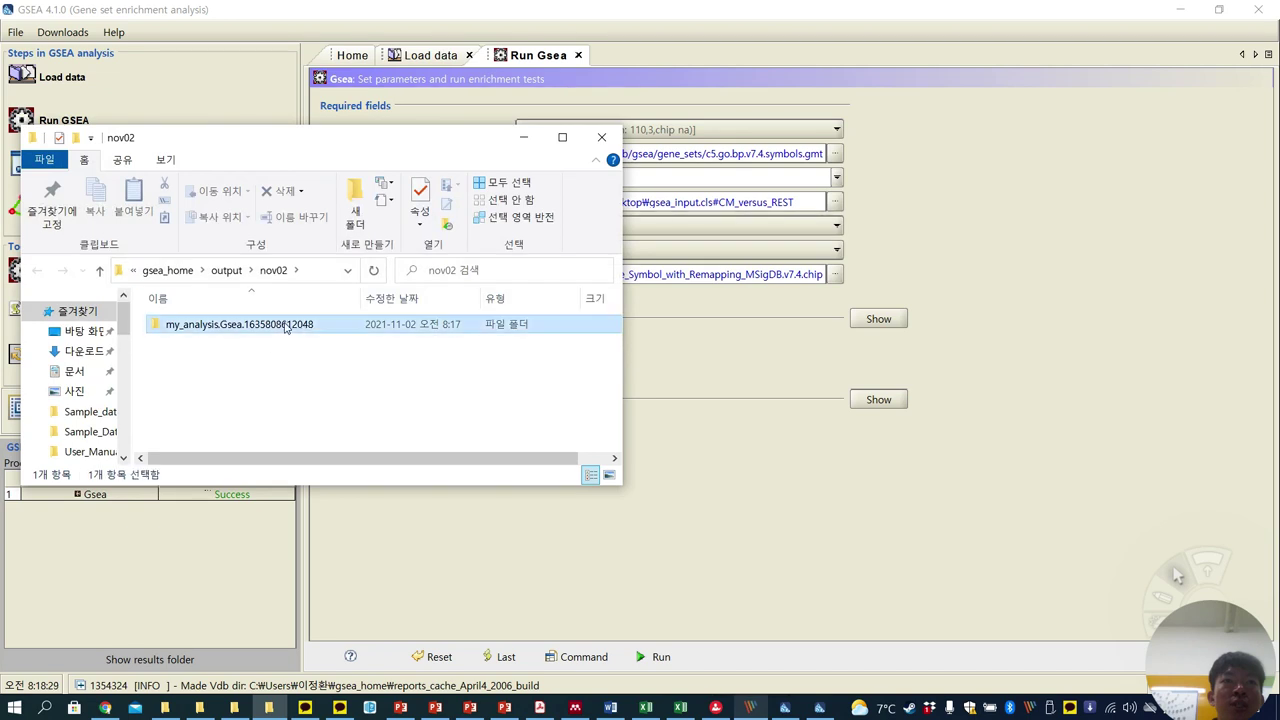
double_click(290, 330)
double_click(378, 150)
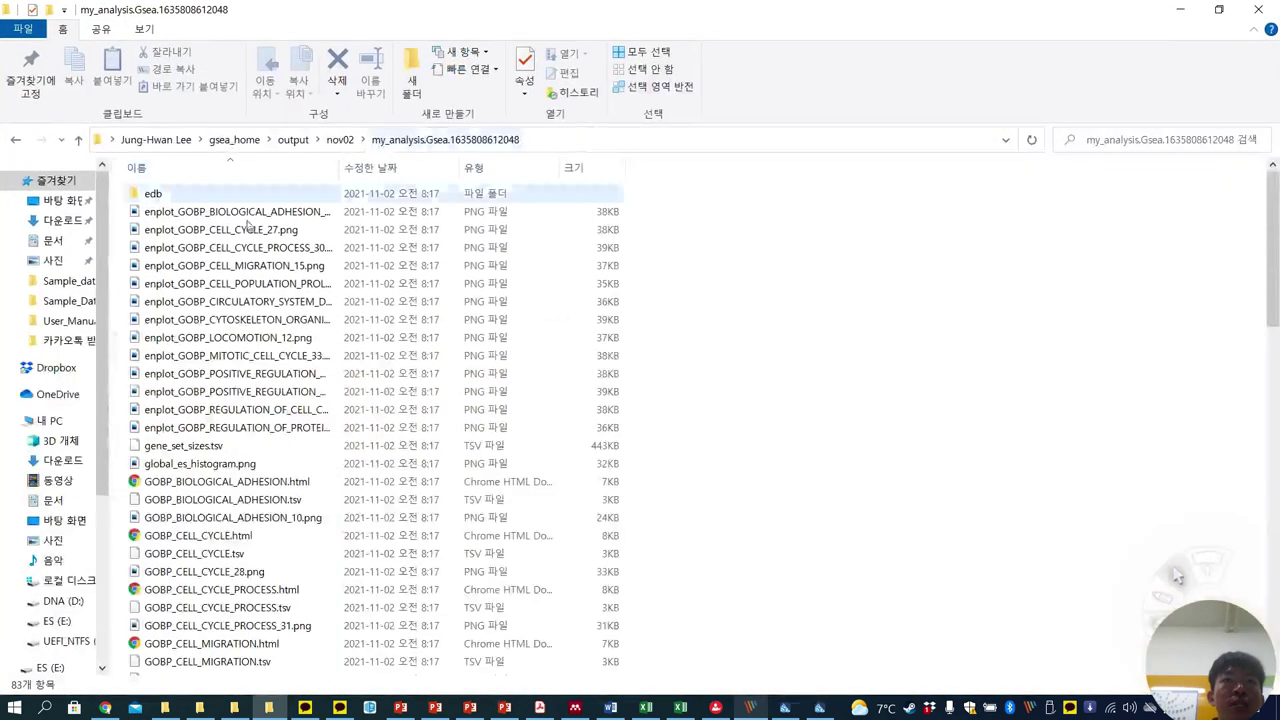
Open the new run's gsea_report_for_CM HTML report and examine the details and enrichment plot of GOBP_CELL_POPULATION_PROLIFERATION
left_click_drag(1275, 207, 1273, 505)
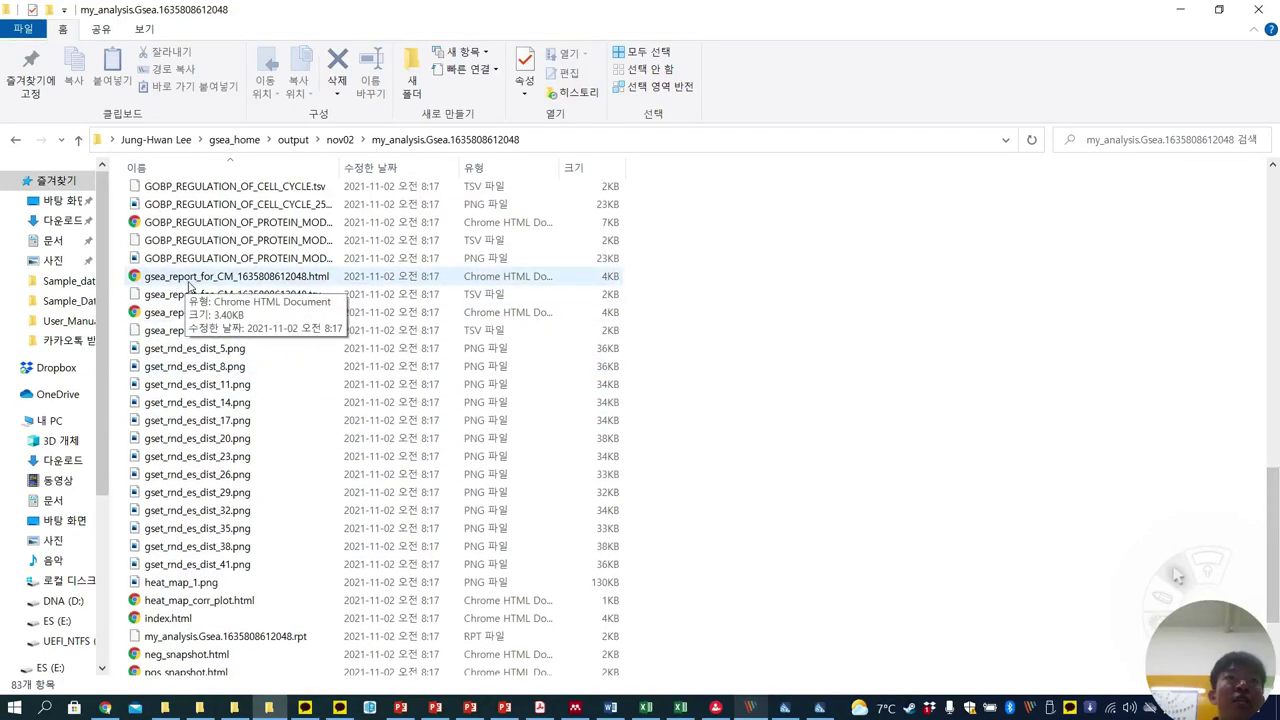
double_click(214, 285)
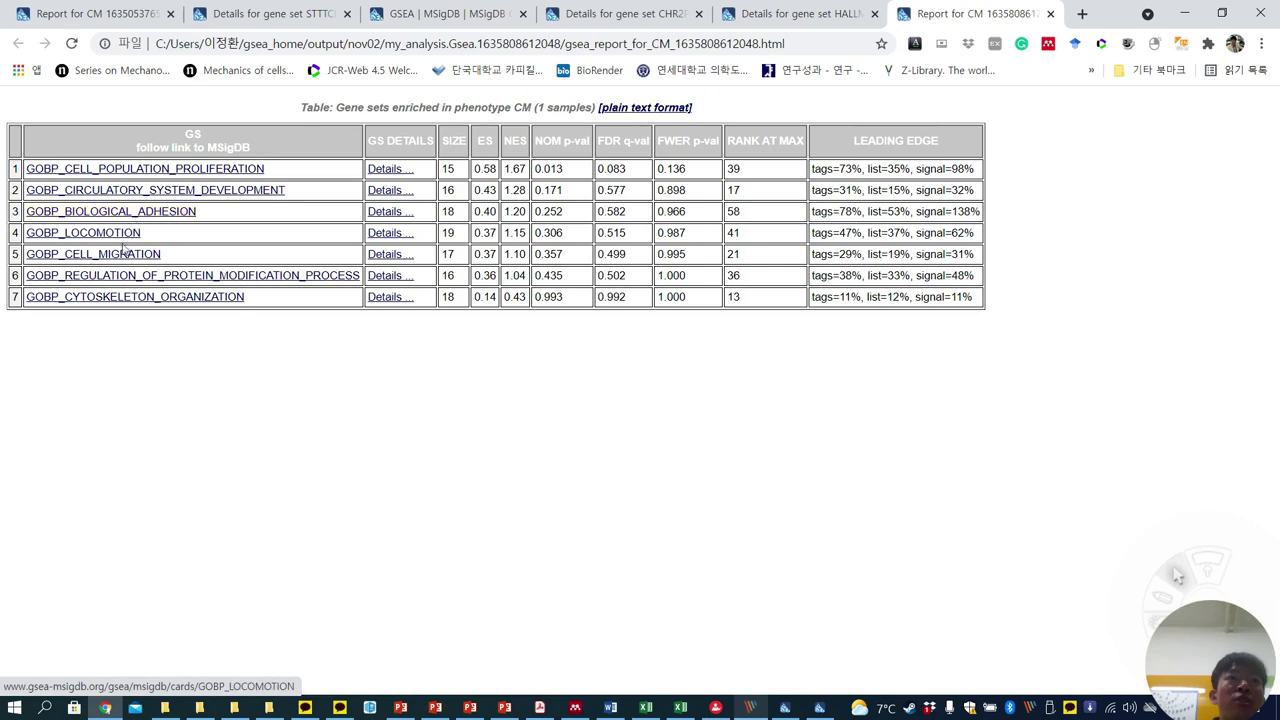
left_click(395, 172)
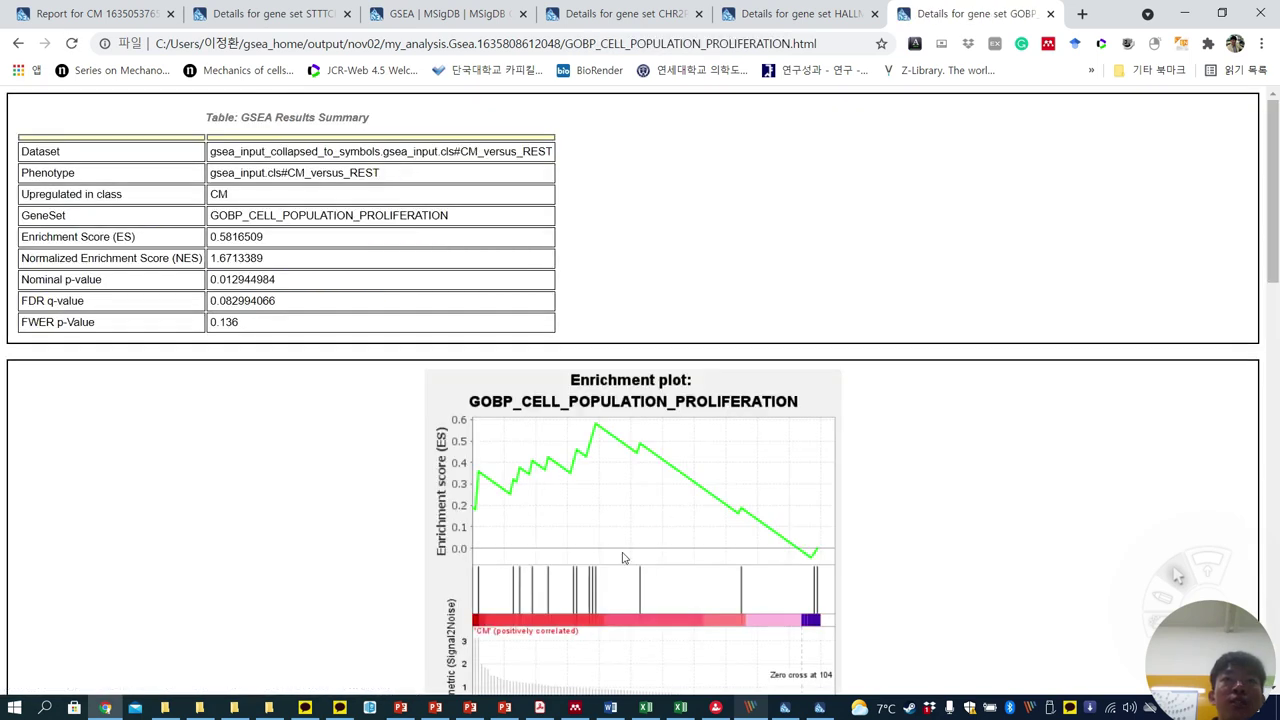
scroll(652, 515, "down", 1)
scroll(652, 515, "down", 2)
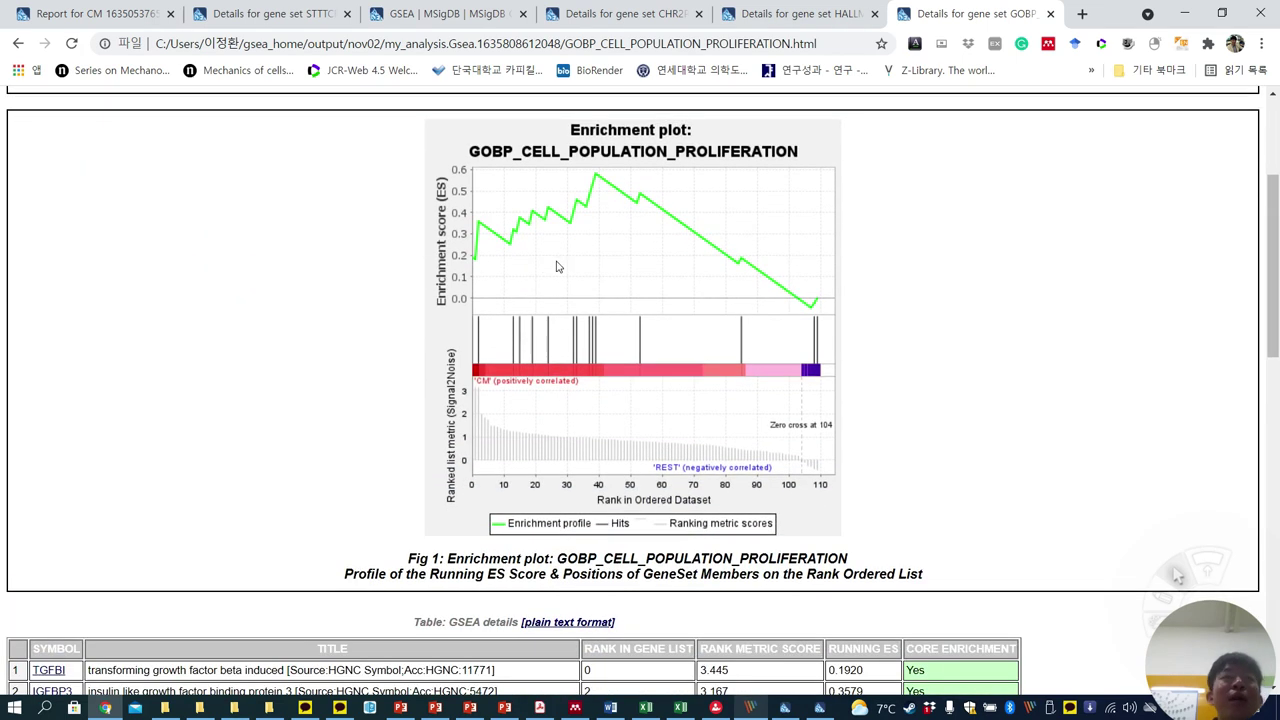
scroll(557, 267, "up", 2)
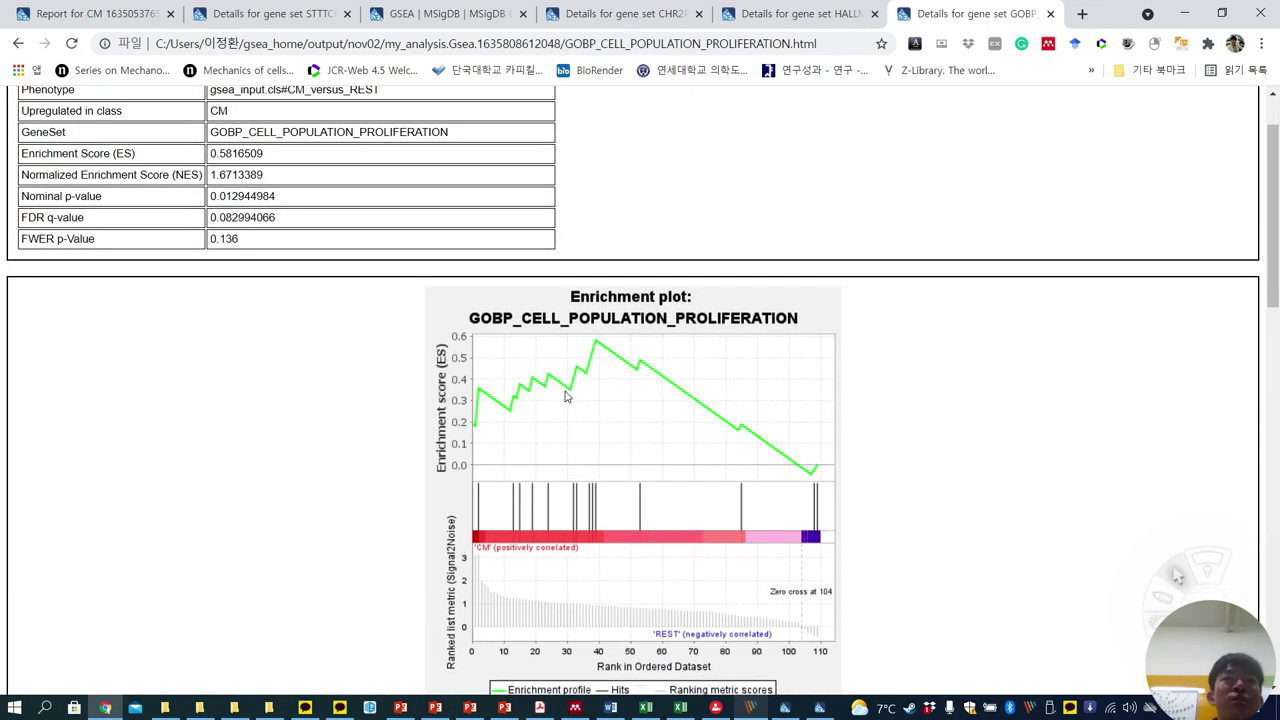